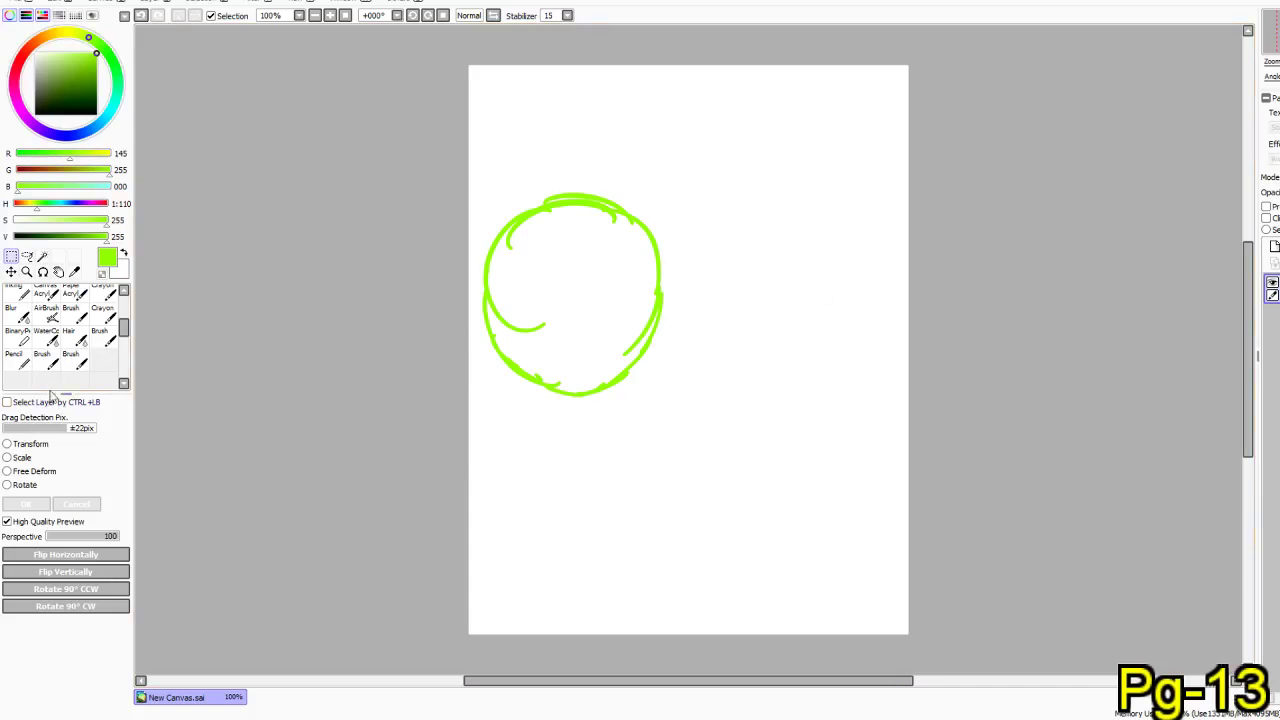
- Switch to the Pencil brush and set its size to 8
left_click(17, 360)
scroll(552, 509, "up", 3)
scroll(550, 510, "down", 2)
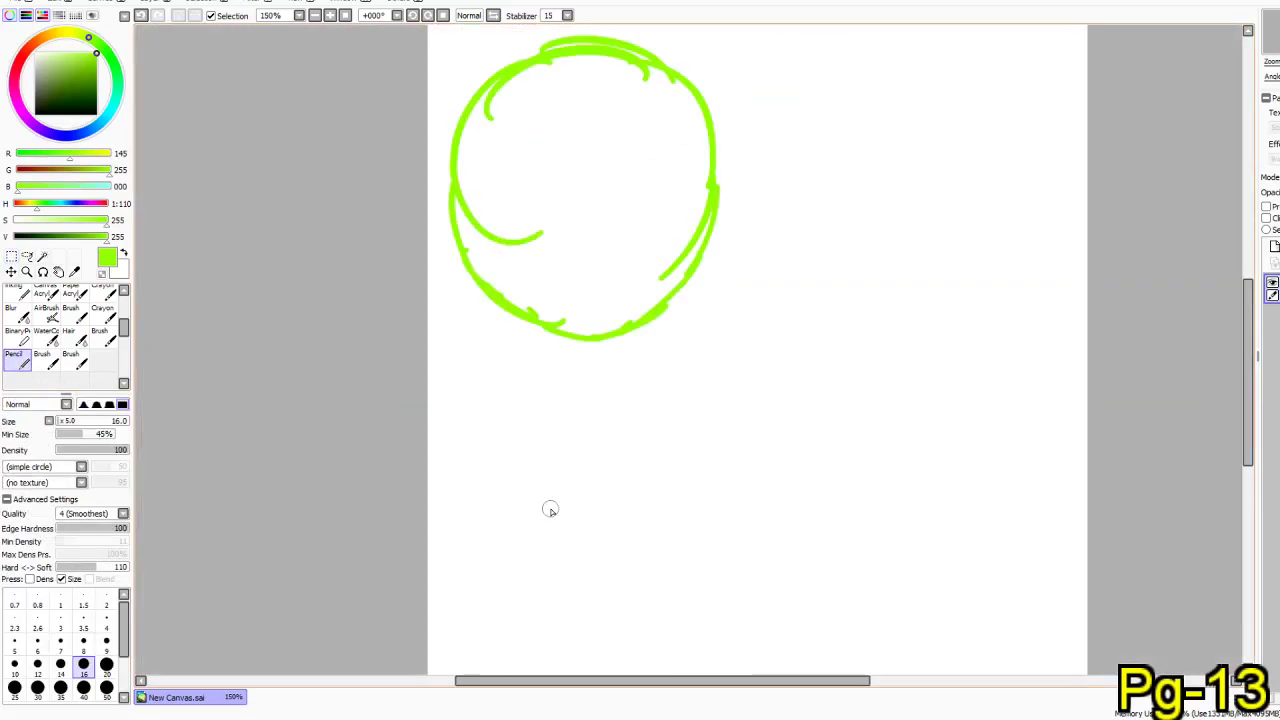
left_click(83, 641)
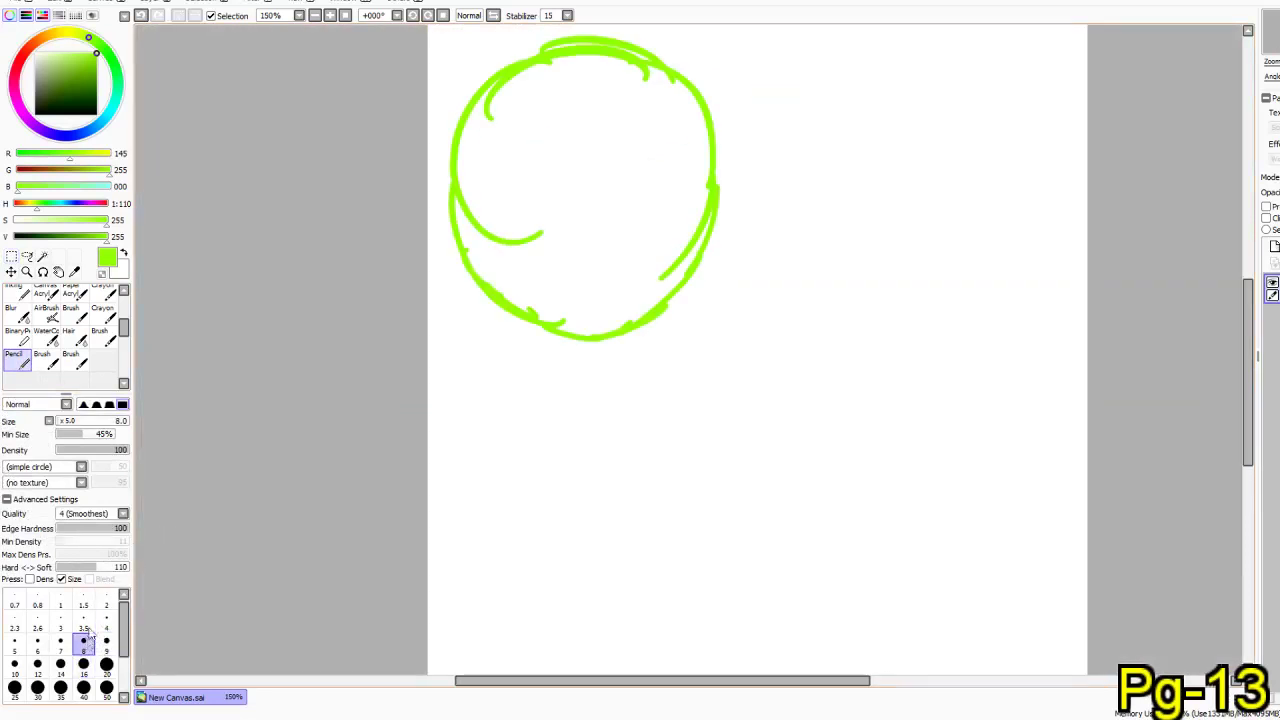
- Sketch the neck and shoulder lines beneath the green head circle
left_click_drag(456, 394, 400, 347)
mouse_move(446, 288)
left_mouse_down()
mouse_move(415, 241)
mouse_move(423, 311)
mouse_move(372, 327)
mouse_move(418, 269)
mouse_move(405, 322)
left_mouse_up()
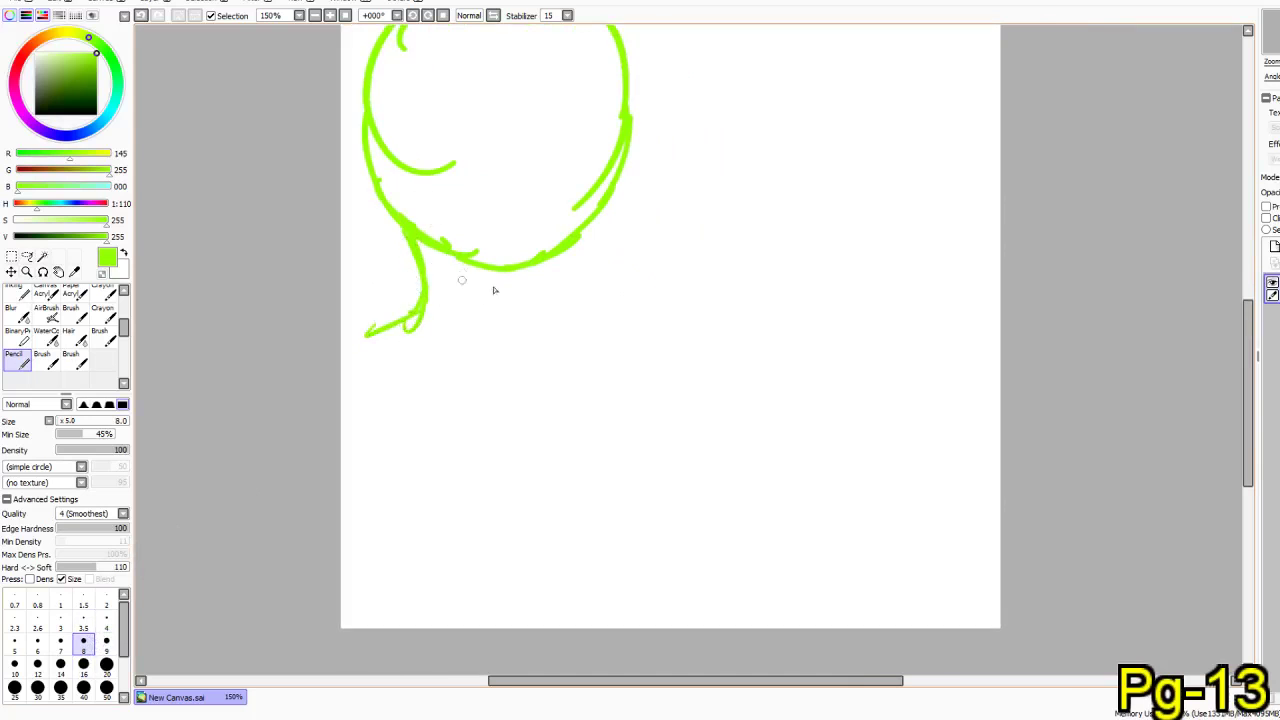
mouse_move(523, 269)
left_mouse_down()
mouse_move(524, 316)
mouse_move(555, 327)
left_mouse_up()
left_click_drag(420, 264, 483, 363)
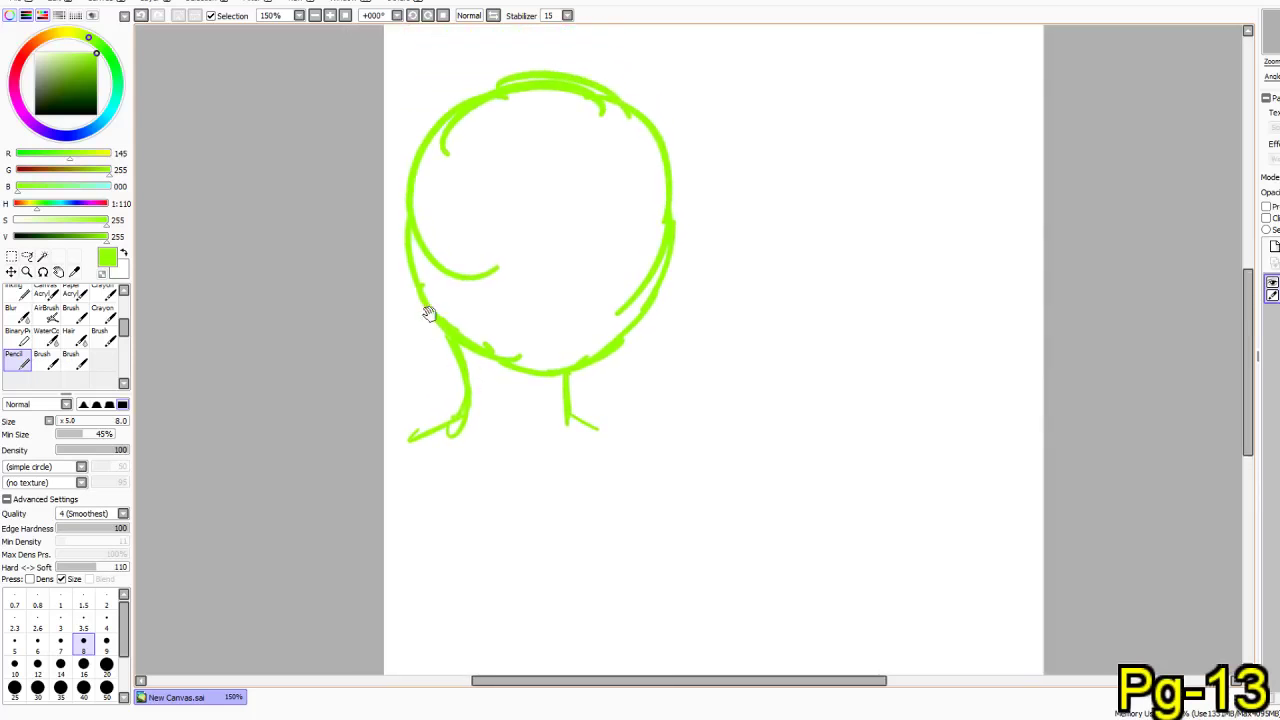
- Undo the neck and shoulder strokes below the green circle
key("ctrl+z")
key("ctrl+z")
key("ctrl+z")
key("ctrl+z")
key("ctrl+z")
key("ctrl+z")
key("ctrl+z")
key("ctrl+z")
key("ctrl+z")
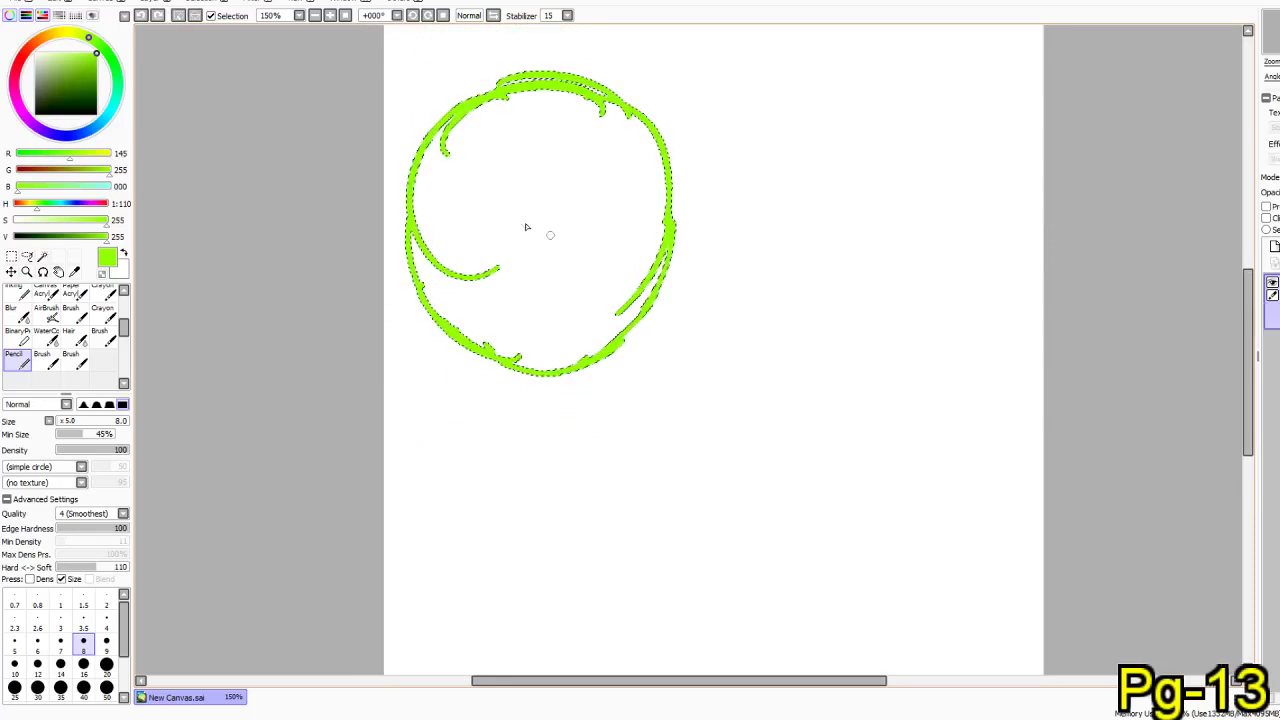
- Set the Pencil's colour to cyan (R 0, G 247, B 255) and add a new layer
key("ctrl+t")
left_click_drag(111, 121, 112, 111)
left_click(15, 360)
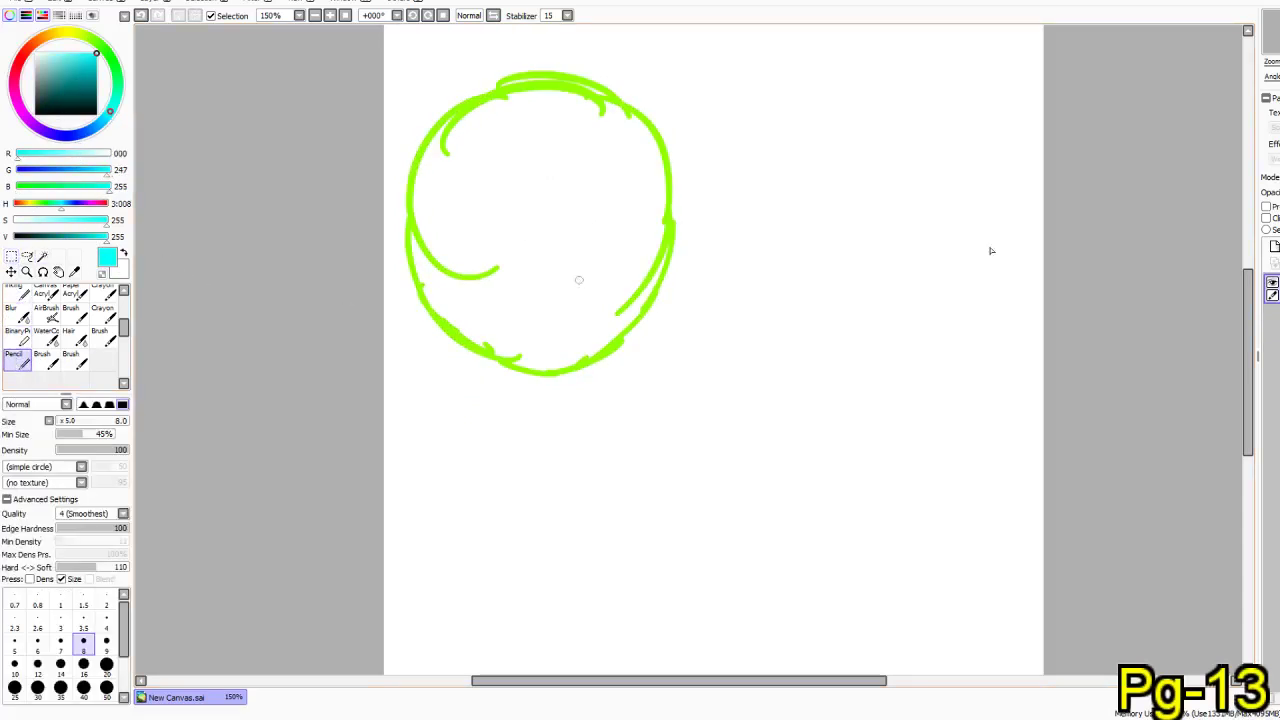
left_click(1274, 247)
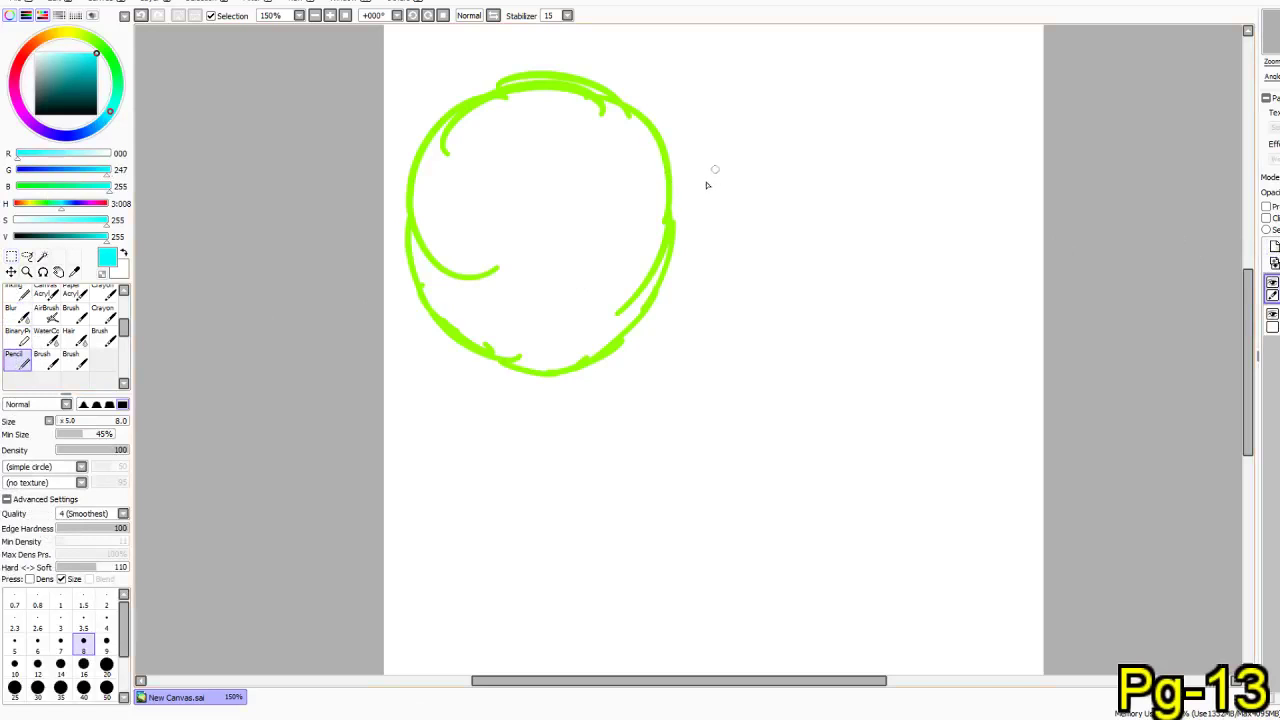
- Select the green circle on its own layer, move it slightly left and deselect it
left_click(11, 256)
left_click(1273, 320)
left_click_drag(683, 38, 389, 420)
left_click_drag(540, 343, 517, 343)
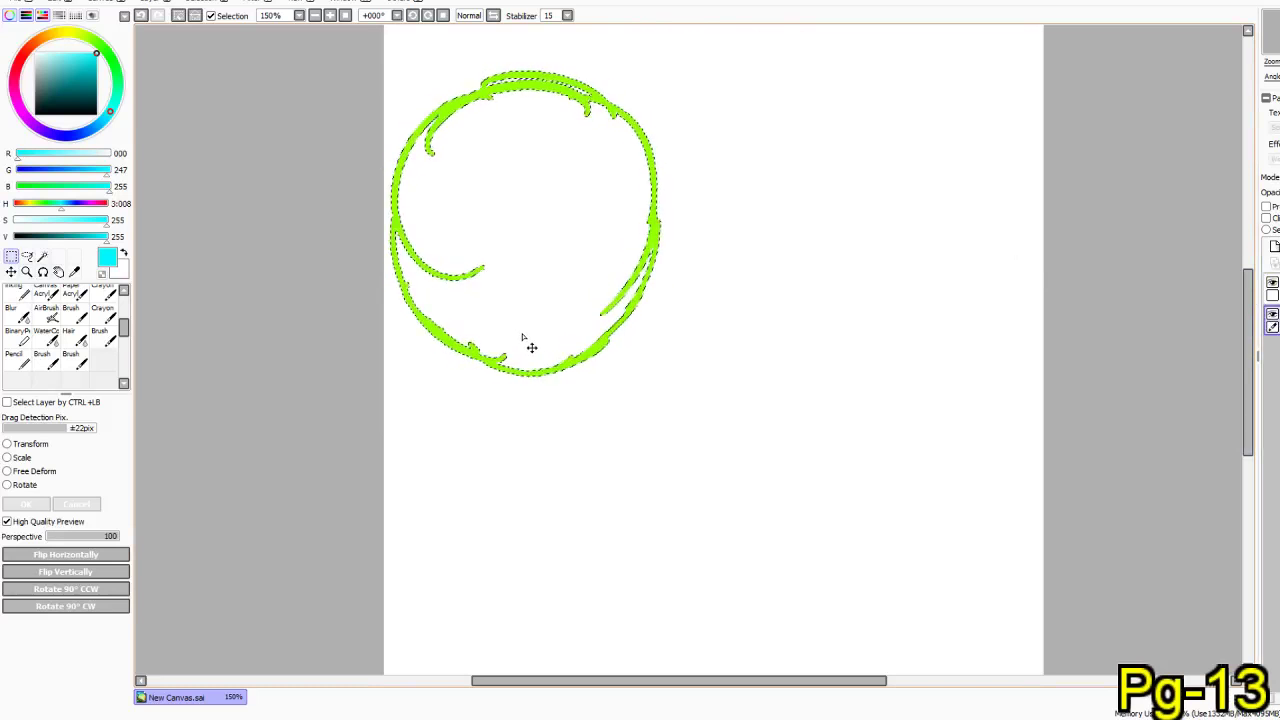
key("ctrl+d")
- Select the area around the green circle and cut the circle from its layer
left_click_drag(734, 30, 344, 468)
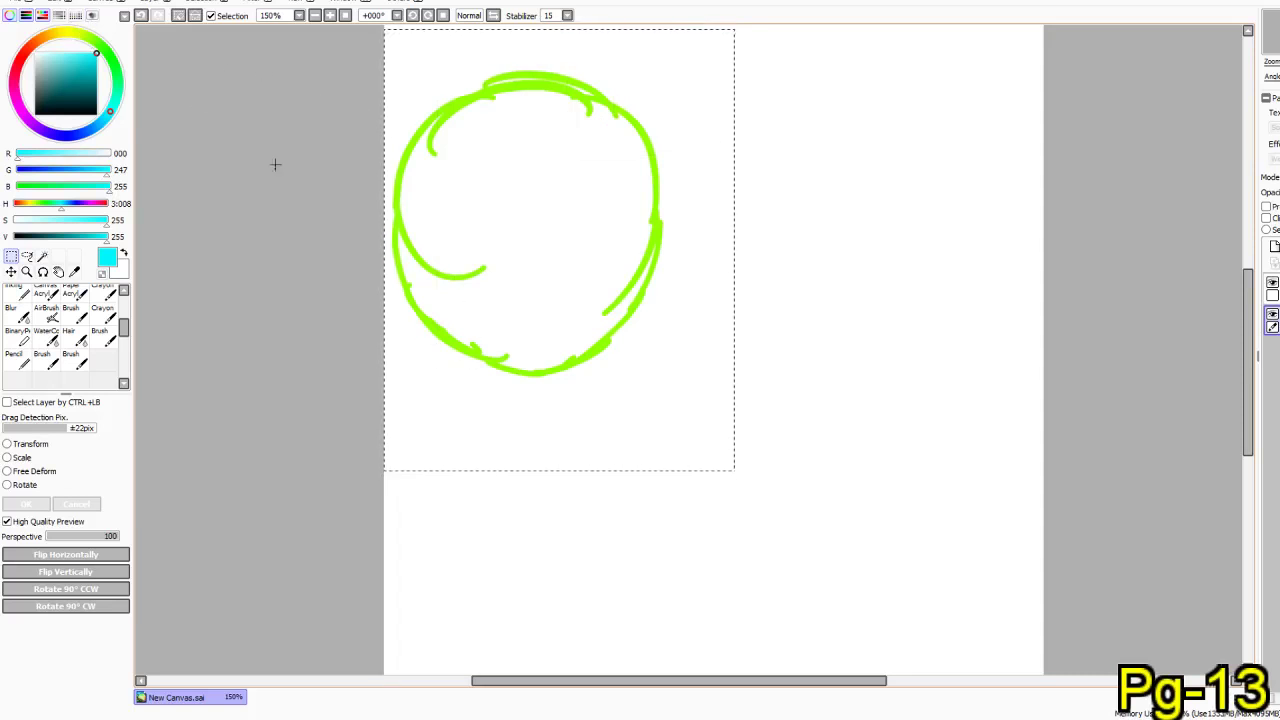
key("b")
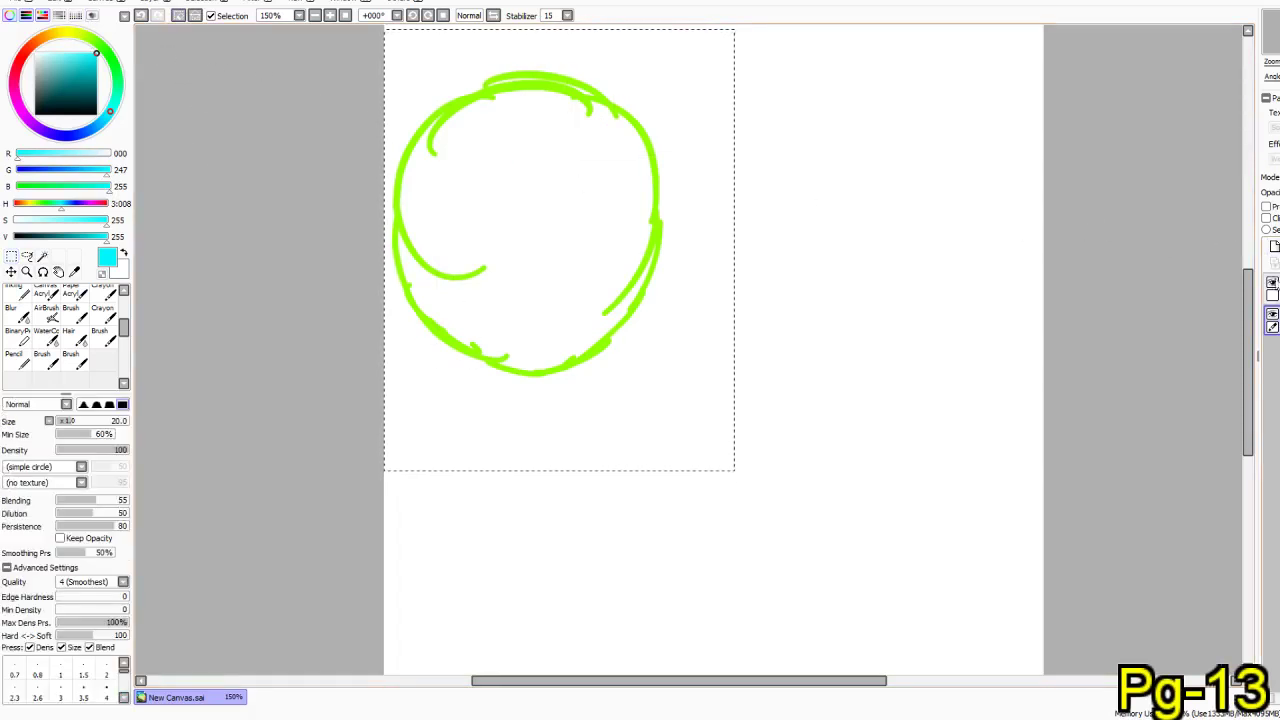
key("Delete")
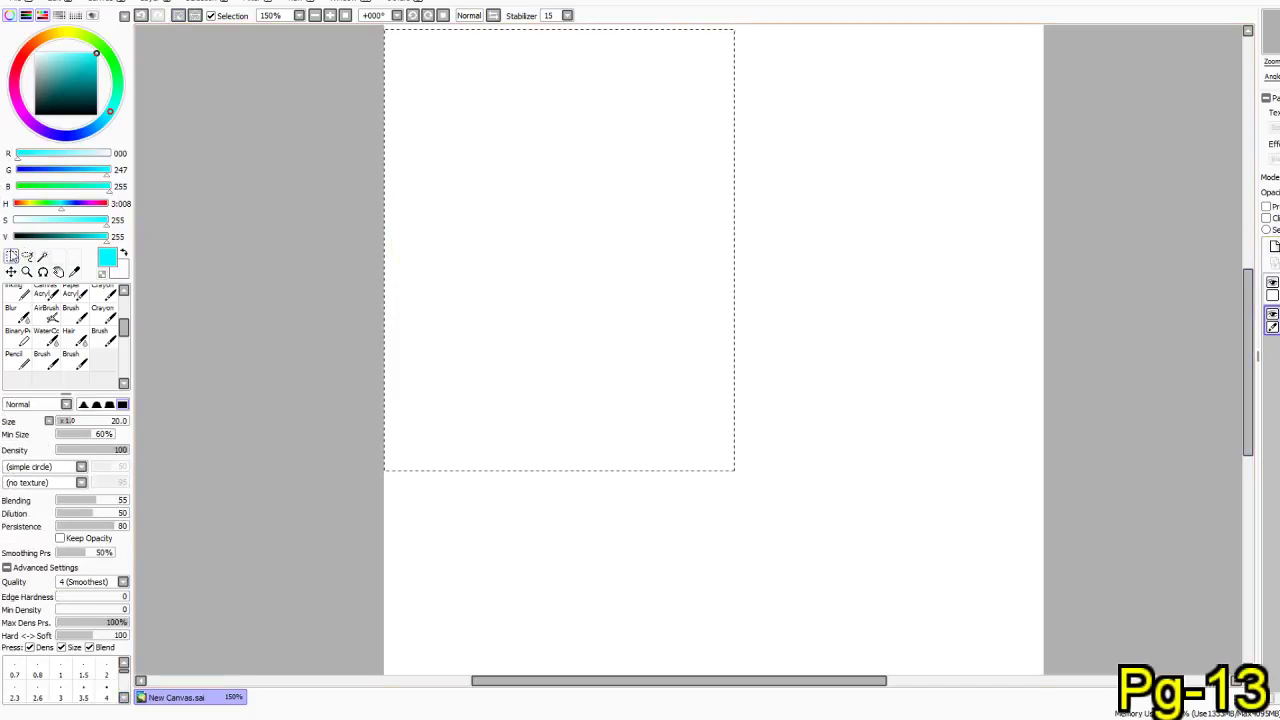
- Clear the selection and enlarge the canvas width to make room for more heads
left_click(14, 256)
left_click(328, 223)
left_click(109, 2)
left_click(135, 106)
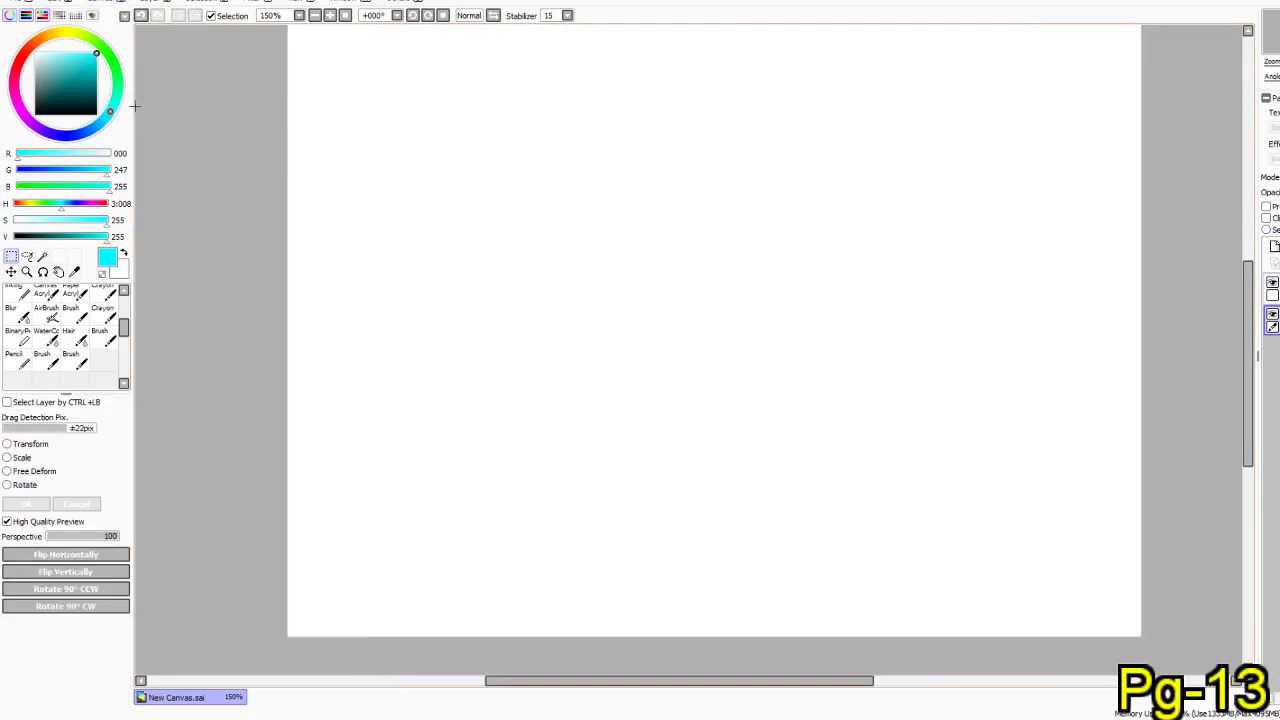
- Bring the green circle back onto the widened canvas, move it up and to the right, and deselect it
key("ctrl+z")
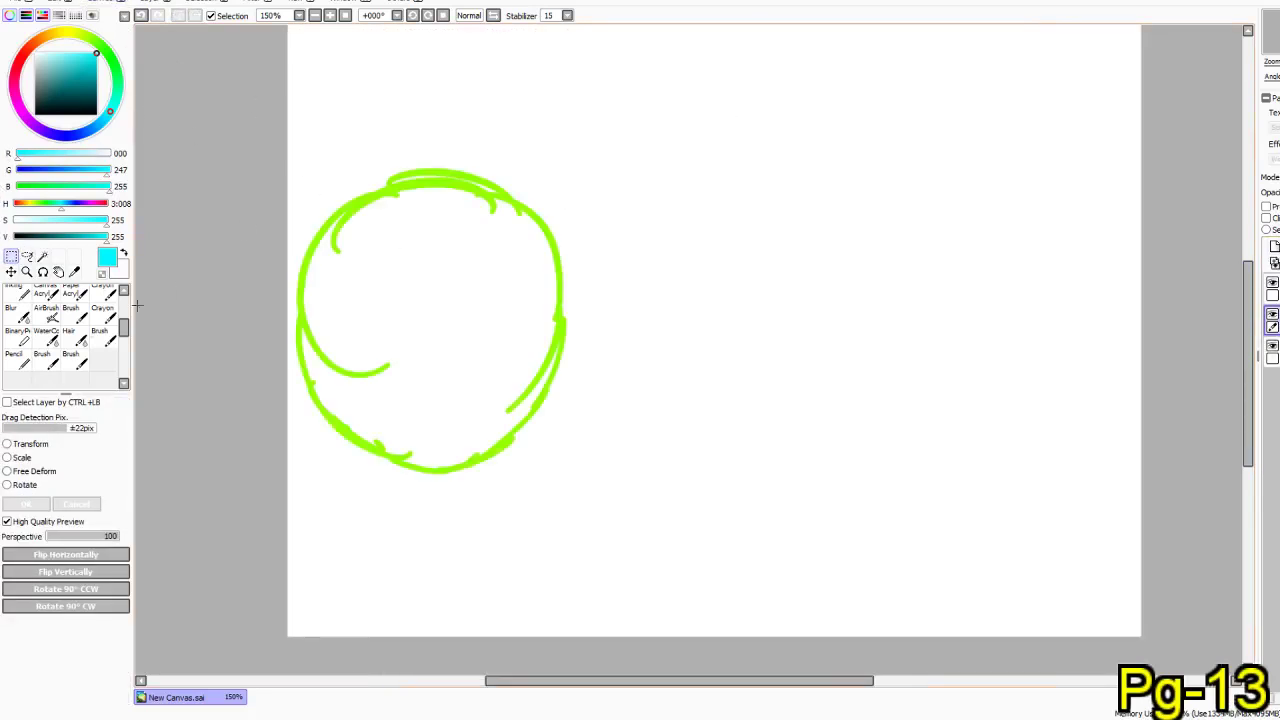
left_click_drag(686, 133, 258, 554)
left_click_drag(409, 420, 440, 389)
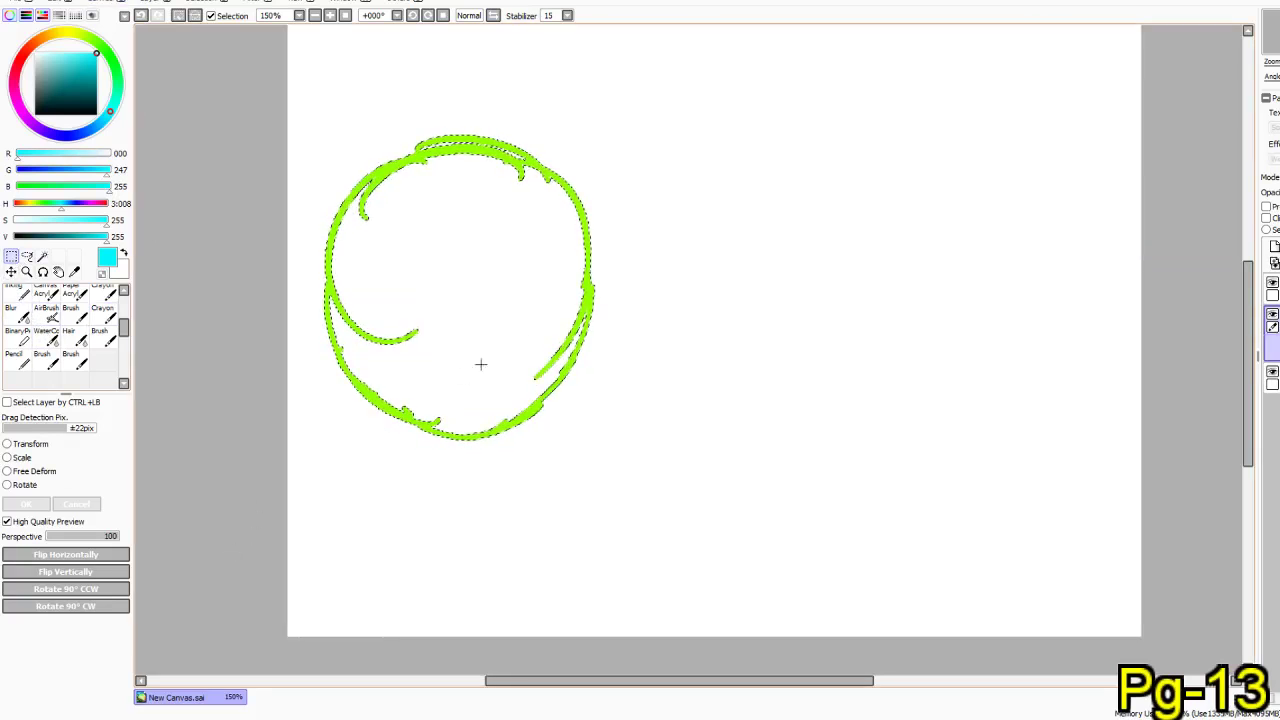
key("ctrl+d")
- Sketch the top and left side of a cyan oval head with the Pencil, up and to the right of the green circle
left_click(16, 360)
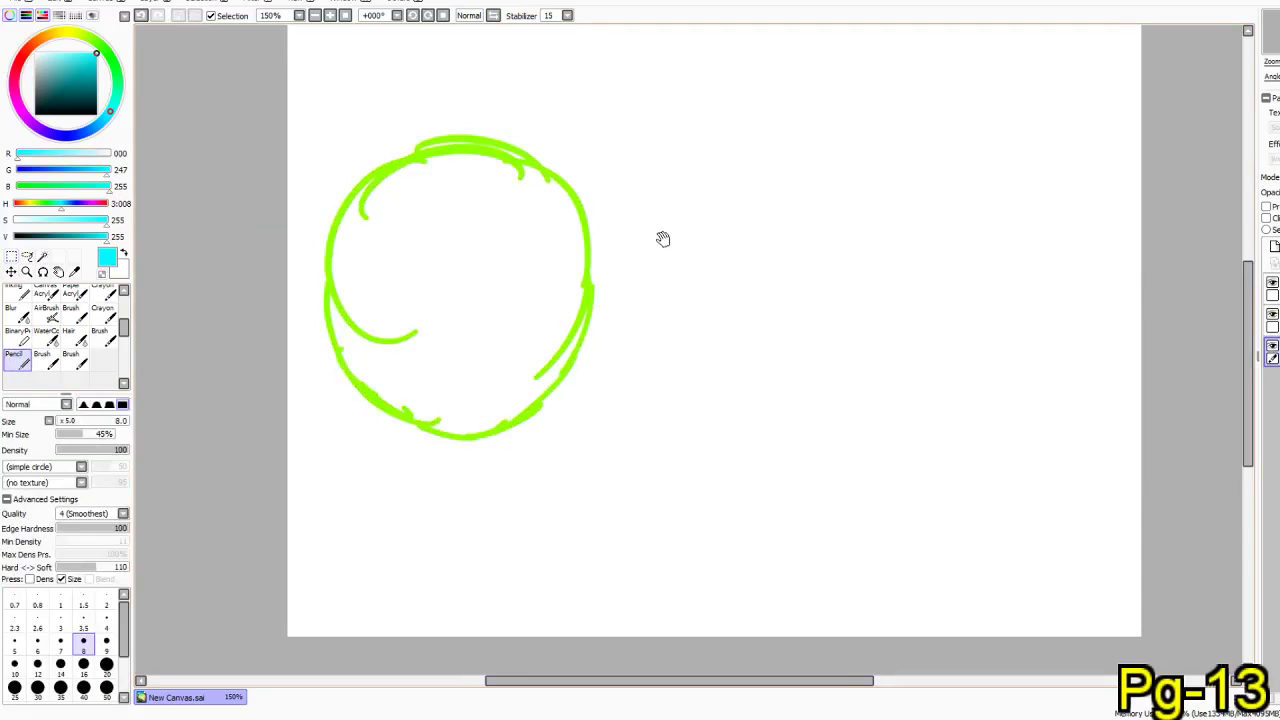
left_click_drag(658, 232, 714, 306)
mouse_move(785, 171)
left_mouse_down()
mouse_move(680, 249)
mouse_move(670, 240)
mouse_move(720, 169)
left_mouse_up()
mouse_move(660, 225)
left_mouse_down()
mouse_move(812, 201)
mouse_move(842, 264)
left_mouse_up()
mouse_move(718, 163)
left_mouse_down()
mouse_move(637, 294)
mouse_move(651, 290)
left_mouse_up()
left_click_drag(668, 192, 635, 336)
key("ctrl+z")
left_click_drag(634, 234, 630, 367)
key("ctrl+z")
left_click_drag(630, 238, 640, 350)
key("ctrl+z")
mouse_move(628, 236)
left_mouse_down()
mouse_move(632, 330)
mouse_move(662, 371)
left_mouse_up()
left_click_drag(636, 329, 660, 391)
mouse_move(638, 370)
left_mouse_down()
mouse_move(657, 409)
mouse_move(719, 415)
left_mouse_up()
- Complete the cyan oval with its right side and bottom curve, and reinforce its upper-left edge
left_click_drag(782, 167, 856, 252)
mouse_move(798, 157)
left_mouse_down()
mouse_move(867, 293)
mouse_move(874, 252)
mouse_move(838, 362)
left_mouse_up()
mouse_move(863, 301)
left_mouse_down()
mouse_move(846, 380)
mouse_move(820, 407)
left_mouse_up()
mouse_move(853, 370)
left_mouse_down()
mouse_move(835, 418)
mouse_move(798, 445)
left_mouse_up()
mouse_move(640, 394)
left_mouse_down()
mouse_move(727, 450)
mouse_move(716, 454)
mouse_move(831, 430)
left_mouse_up()
key("ctrl+z")
key("ctrl+z")
key("ctrl+z")
mouse_move(845, 410)
left_mouse_down()
mouse_move(770, 466)
mouse_move(705, 450)
mouse_move(740, 457)
mouse_move(640, 366)
mouse_move(668, 392)
left_mouse_up()
left_click_drag(616, 80, 555, 198)
left_click_drag(568, 128, 558, 232)
- Sketch a third head outline in magenta (R 239, G 0, B 255) to the right of the cyan oval
left_click(25, 116)
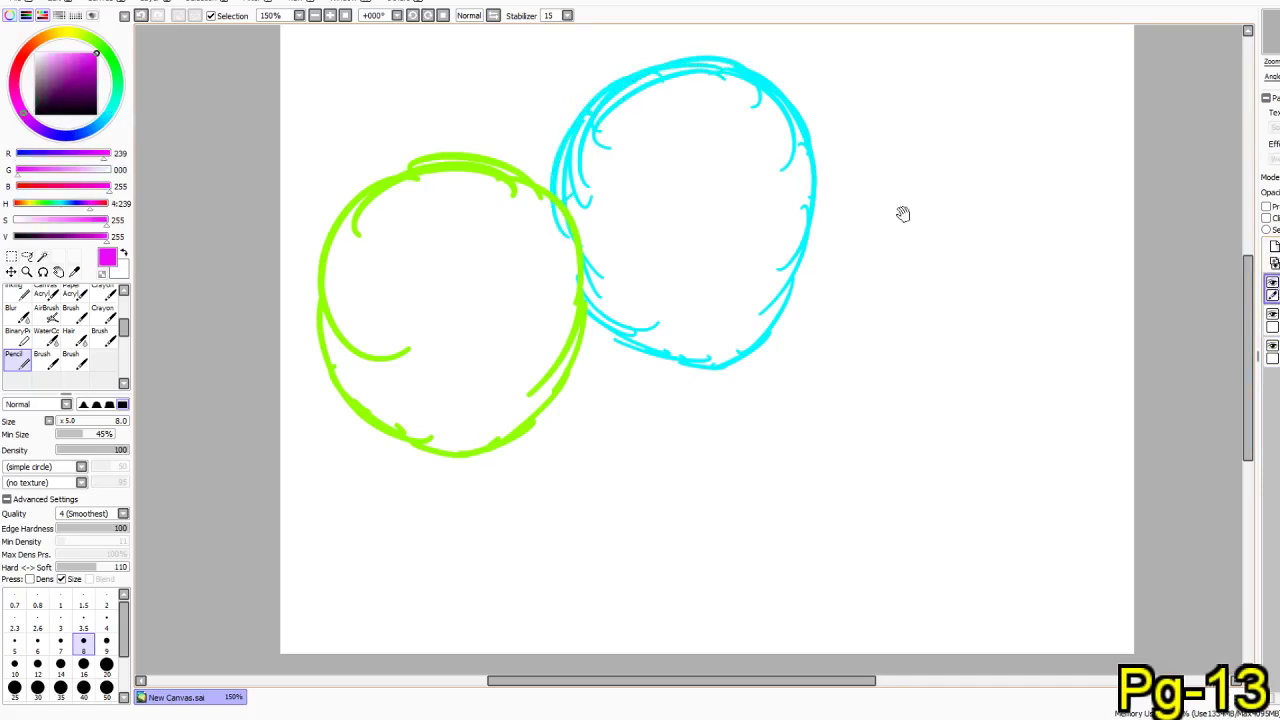
left_click_drag(865, 218, 771, 188)
left_click_drag(768, 112, 794, 88)
key("ctrl+z")
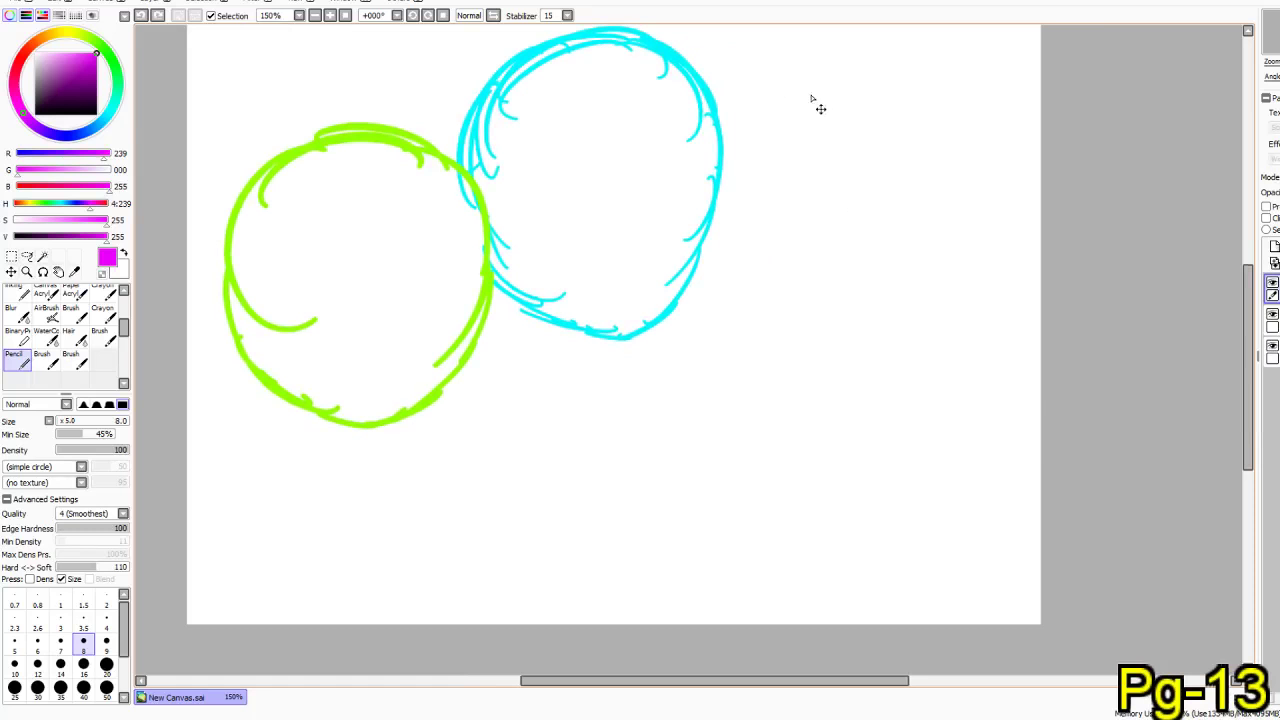
left_click_drag(769, 214, 830, 270)
mouse_move(872, 102)
left_mouse_down()
mouse_move(767, 191)
mouse_move(791, 238)
left_mouse_up()
left_click_drag(805, 137, 917, 128)
left_click_drag(861, 104, 965, 182)
left_click_drag(905, 93, 975, 195)
left_click_drag(778, 196, 788, 368)
key("ctrl+z")
left_click_drag(778, 148, 790, 312)
left_click_drag(750, 246, 820, 368)
left_click_drag(770, 330, 855, 380)
left_click_drag(962, 145, 982, 158)
left_click_drag(984, 155, 998, 242)
- Undo all strokes of the magenta head outline
key("ctrl+z")
key("ctrl+z")
key("ctrl+z")
key("ctrl+z")
key("ctrl+z")
key("ctrl+z")
key("ctrl+z")
key("ctrl+z")
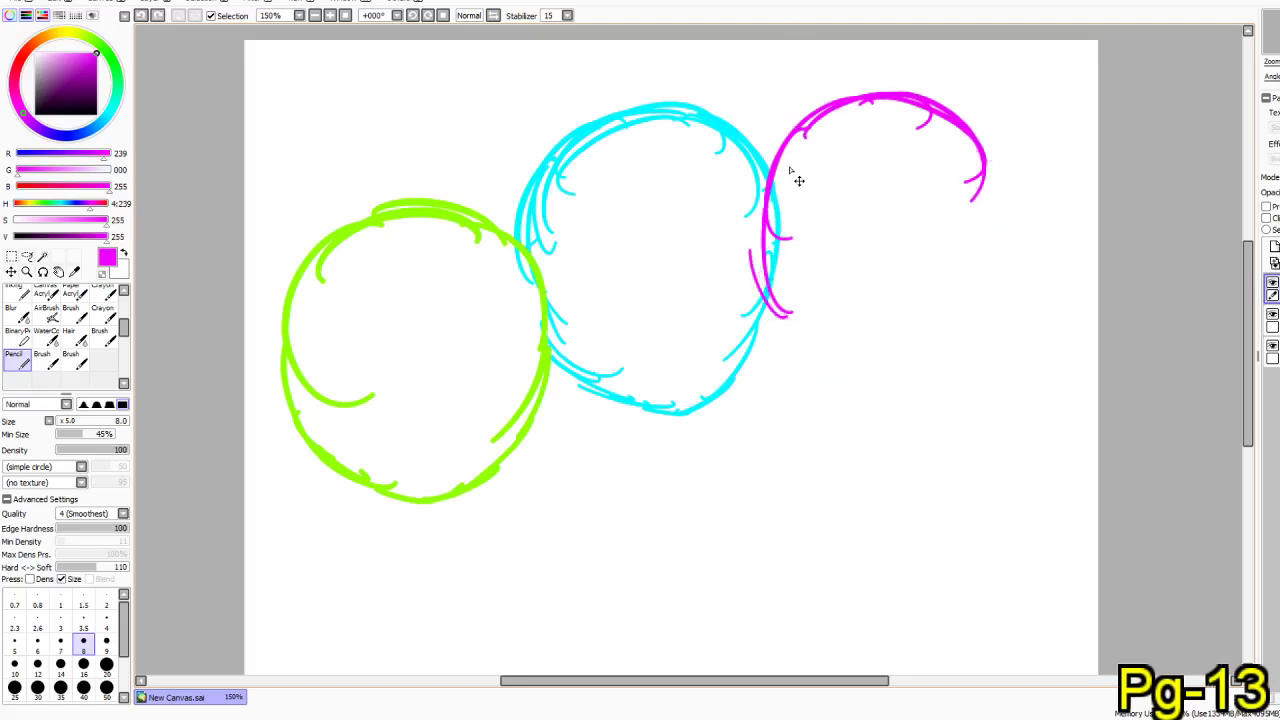
key("ctrl+z")
key("ctrl+z")
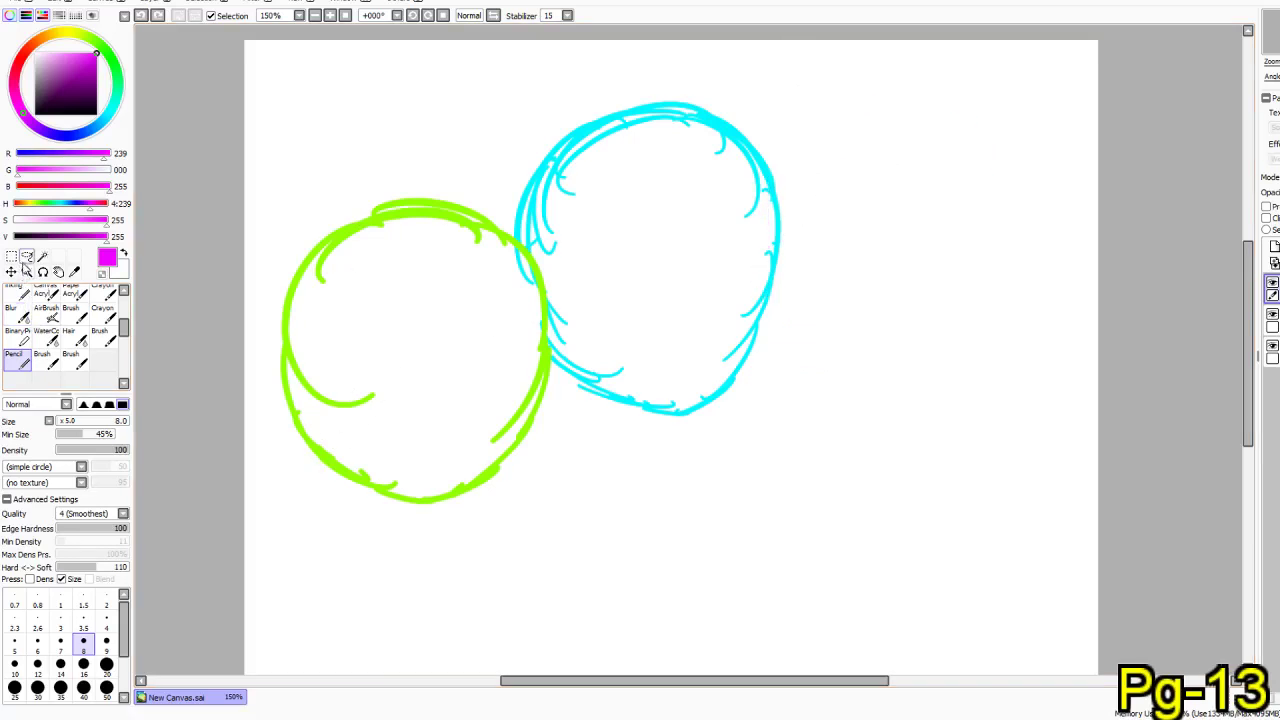
- Select the area around both head outlines, flip it horizontally and deselect it
left_click(11, 256)
left_click_drag(840, 65, 244, 576)
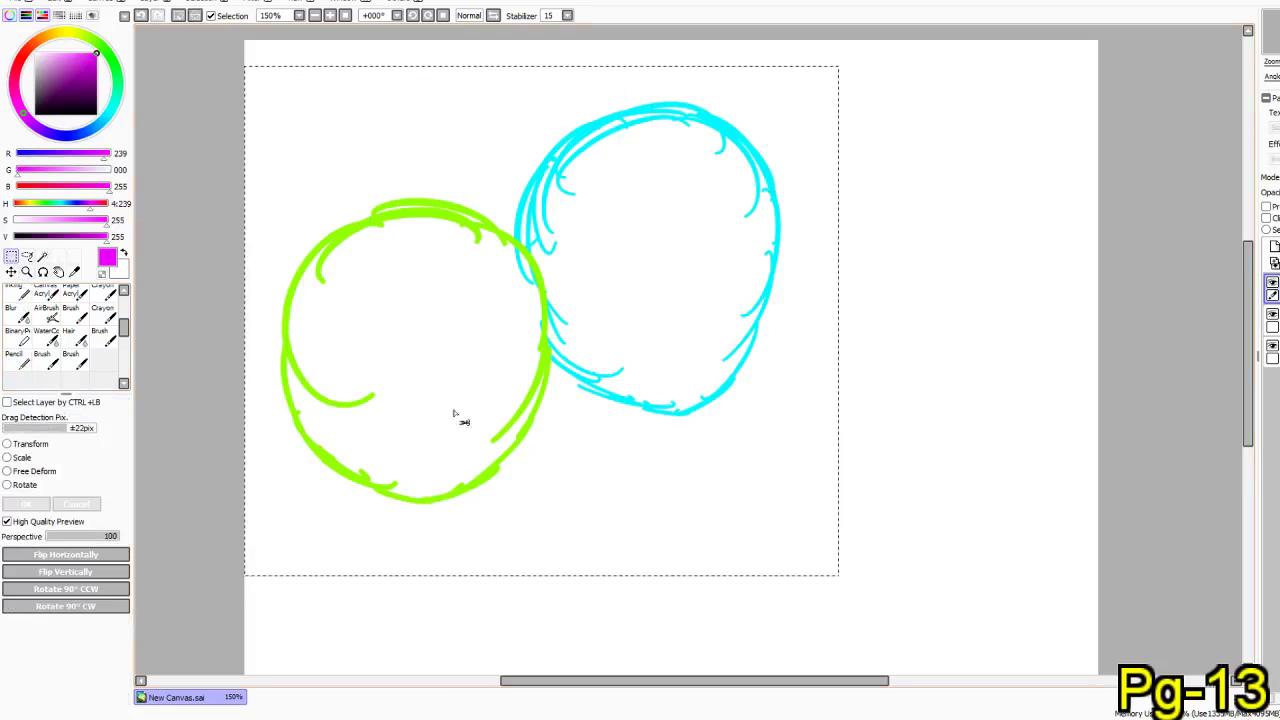
left_click(68, 577)
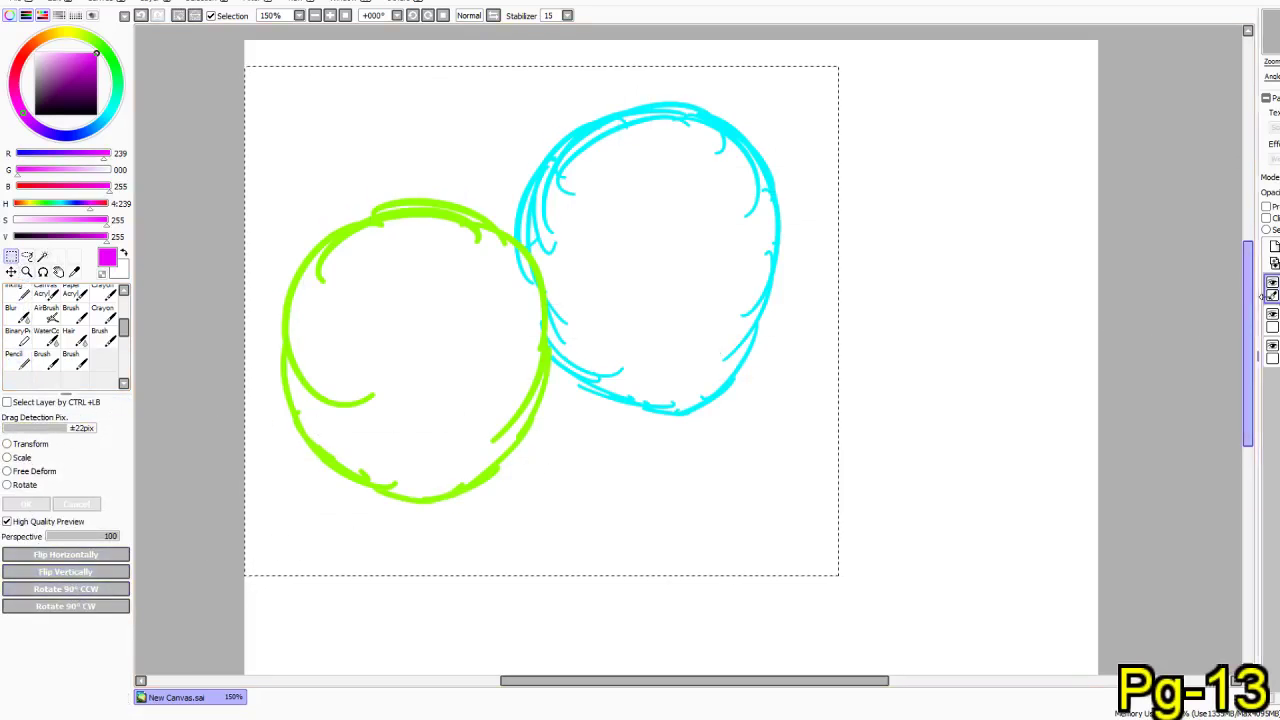
left_click(92, 556)
key("ctrl+d")
- Select the mirrored pair of head outlines, shift it to the right and deselect it
mouse_move(847, 67)
left_mouse_down()
mouse_move(597, 343)
mouse_move(287, 612)
left_mouse_up()
mouse_move(878, 537)
left_mouse_down()
mouse_move(206, 109)
mouse_move(240, 101)
mouse_move(807, 449)
mouse_move(831, 532)
left_mouse_up()
key("ctrl+d")
mouse_move(665, 453)
left_mouse_down()
mouse_move(807, 485)
mouse_move(789, 463)
mouse_move(757, 457)
left_mouse_up()
key("ctrl+d")
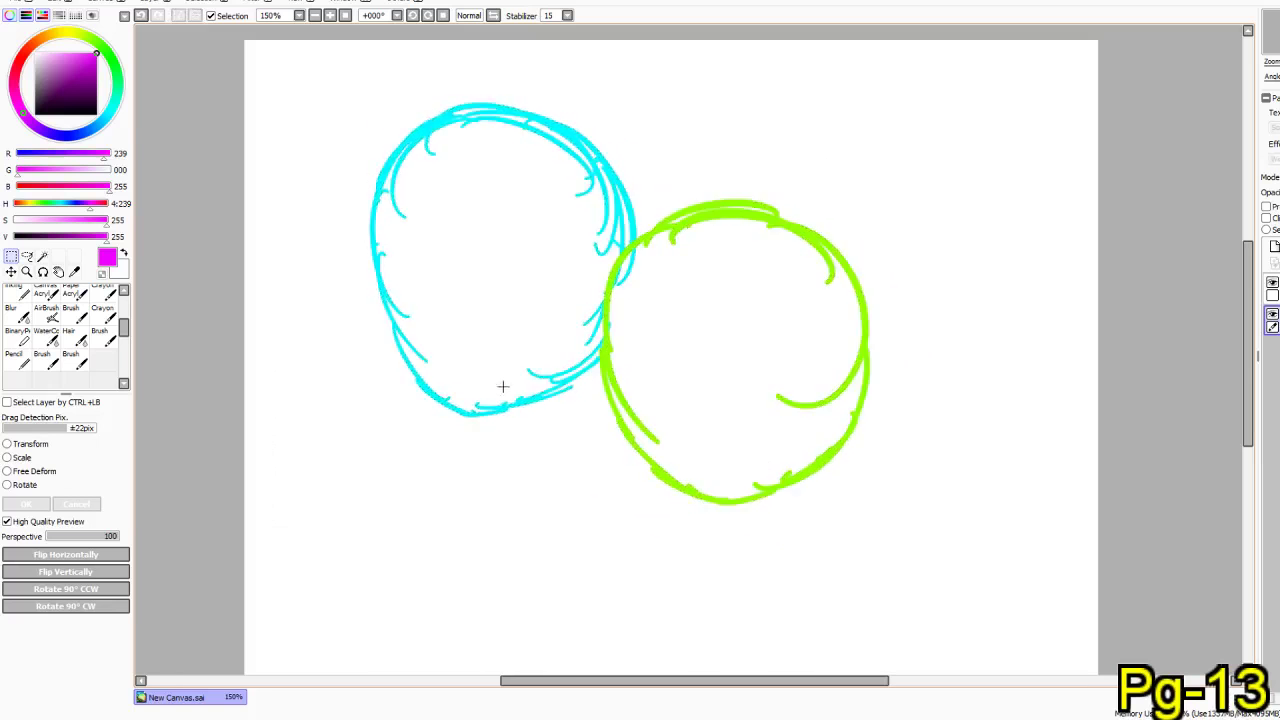
- Draw a wider cyan (R 0, G 251, B 255) Pencil curve along the left side of the cyan oval
left_click(16, 360)
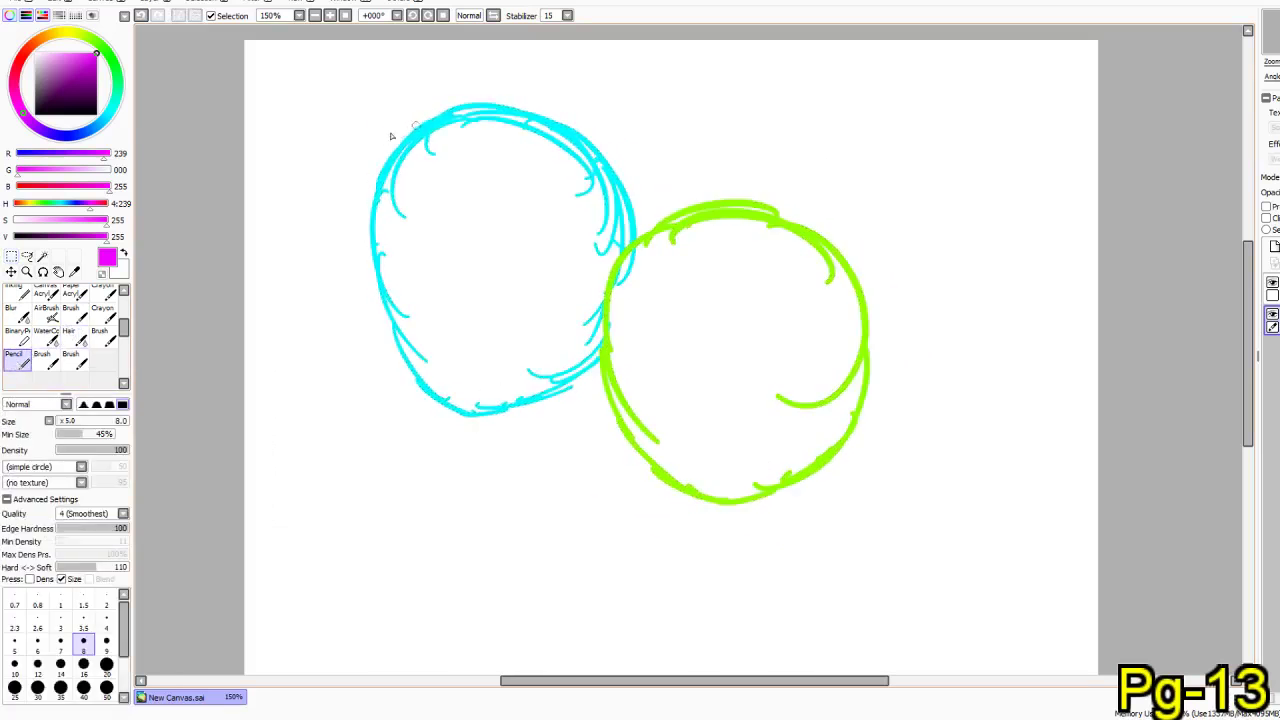
left_click(107, 115)
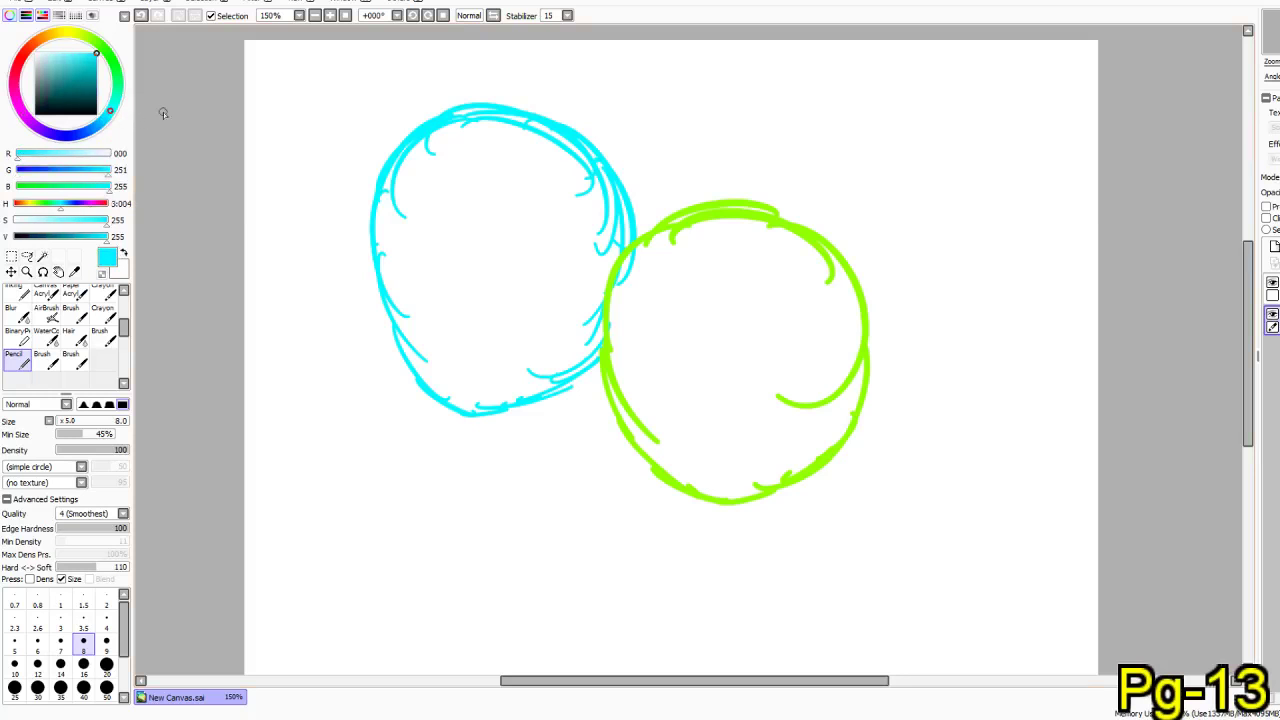
mouse_move(431, 140)
left_mouse_down()
mouse_move(376, 290)
mouse_move(400, 170)
mouse_move(405, 359)
mouse_move(374, 236)
mouse_move(419, 388)
left_mouse_up()
- Erase the old inner line on the cyan oval's left side using transparent colour at size 20
left_click(101, 273)
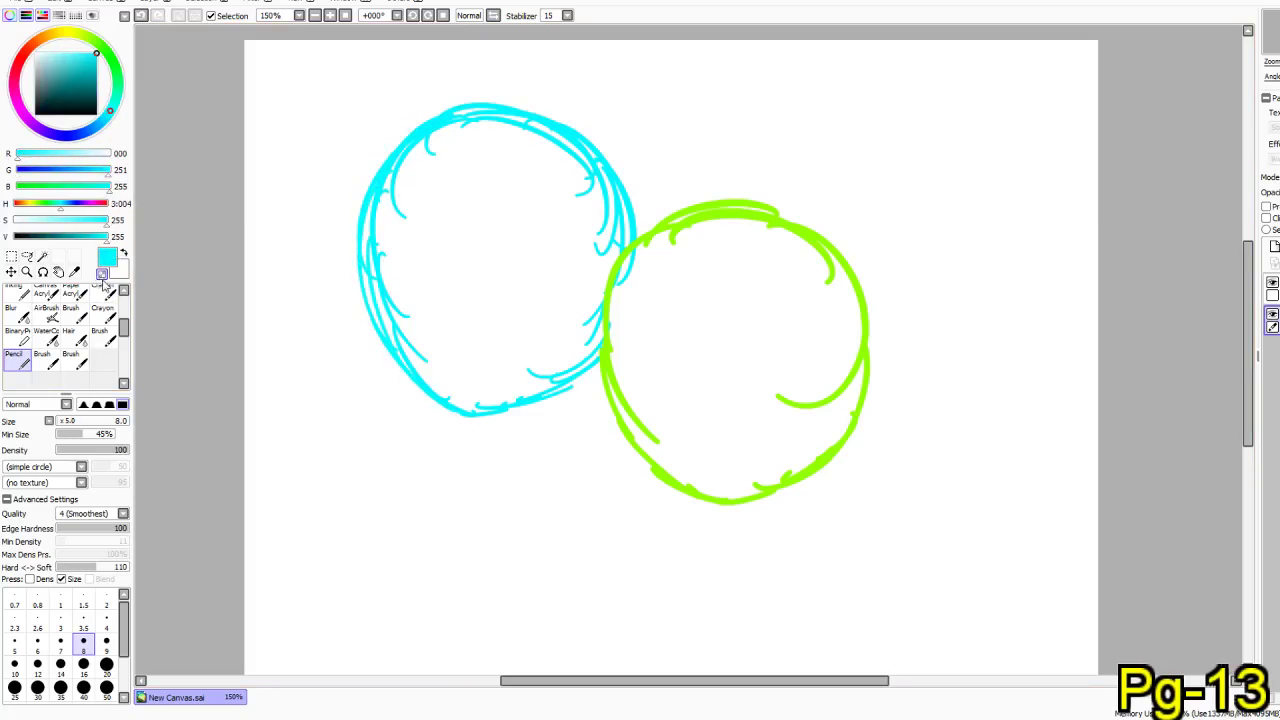
left_click(106, 664)
mouse_move(351, 283)
left_mouse_down()
mouse_move(409, 189)
mouse_move(391, 257)
mouse_move(413, 365)
mouse_move(416, 339)
left_mouse_up()
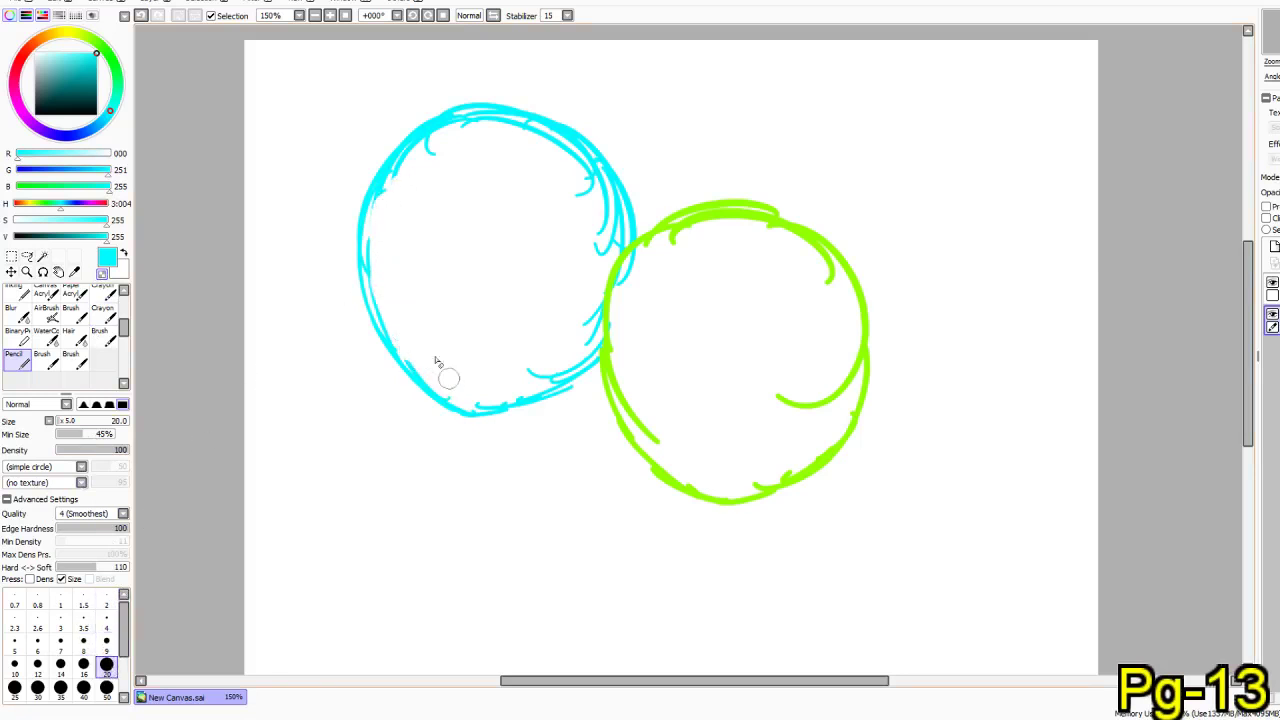
- Sketch a purple (R 207, G 0, B 255) head outline with the size 9 Pencil, up and to the right of the green circle
left_click(106, 640)
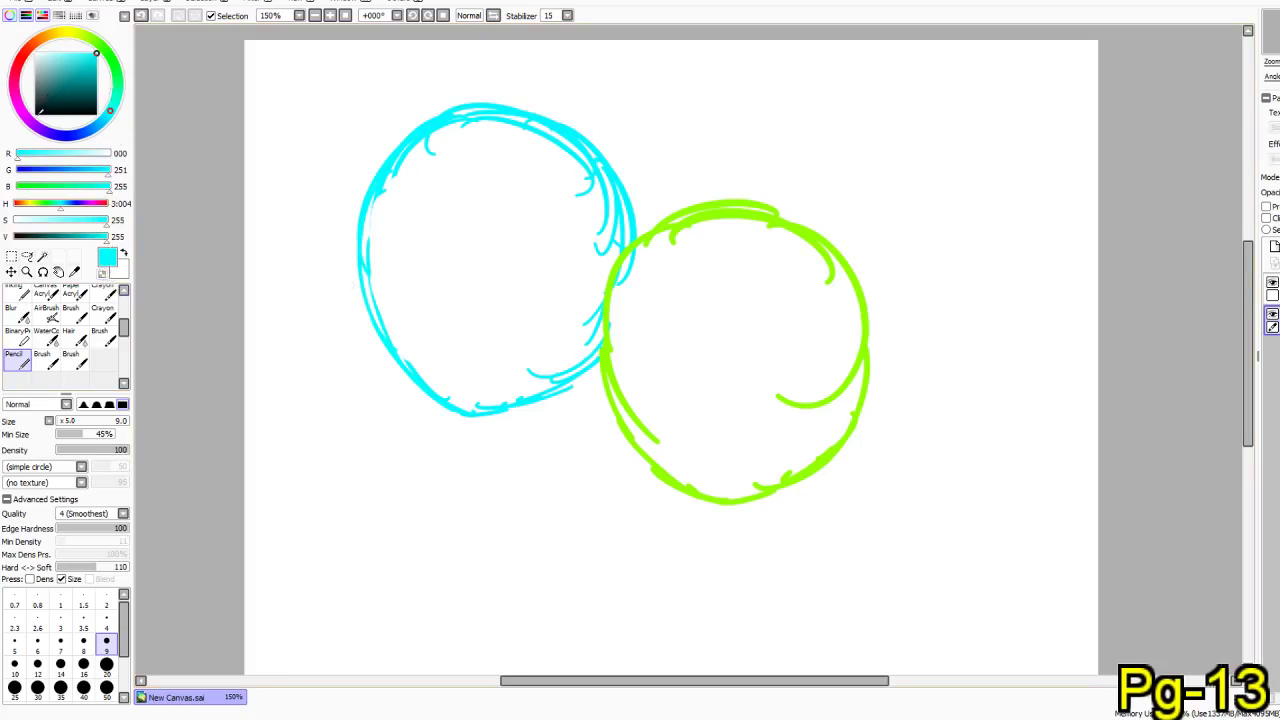
left_click_drag(55, 132, 27, 118)
left_click_drag(321, 305, 197, 277)
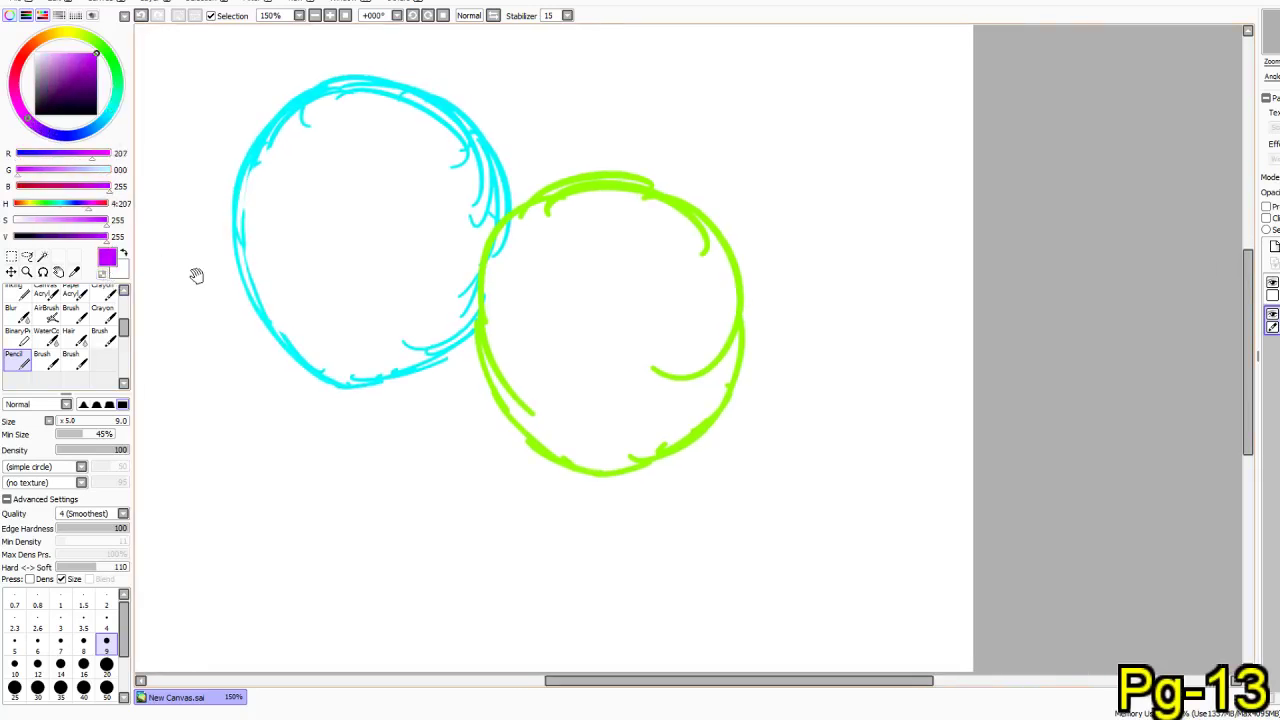
left_click_drag(845, 205, 922, 203)
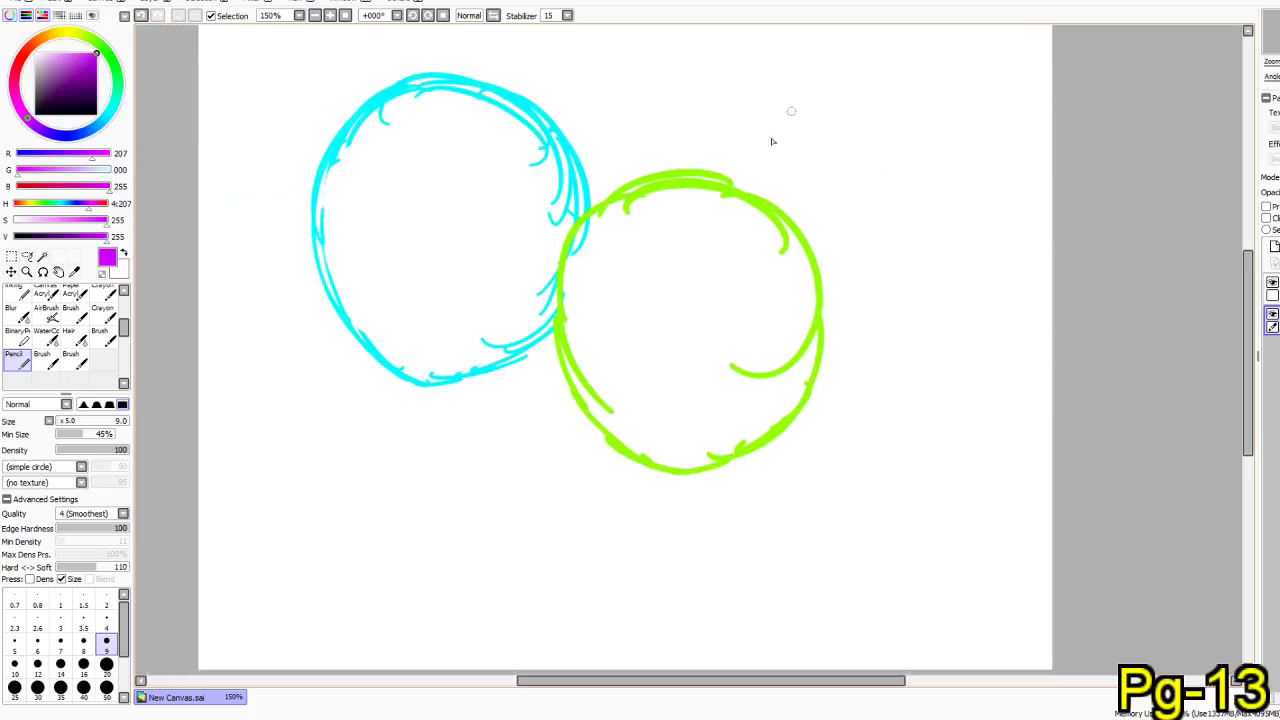
mouse_move(918, 46)
left_mouse_down()
mouse_move(878, 47)
mouse_move(797, 146)
left_mouse_up()
mouse_move(822, 80)
left_mouse_down()
mouse_move(775, 172)
mouse_move(810, 250)
left_mouse_up()
left_click_drag(818, 108, 942, 70)
mouse_move(868, 57)
left_mouse_down()
mouse_move(985, 85)
mouse_move(1029, 113)
mouse_move(1031, 138)
left_mouse_up()
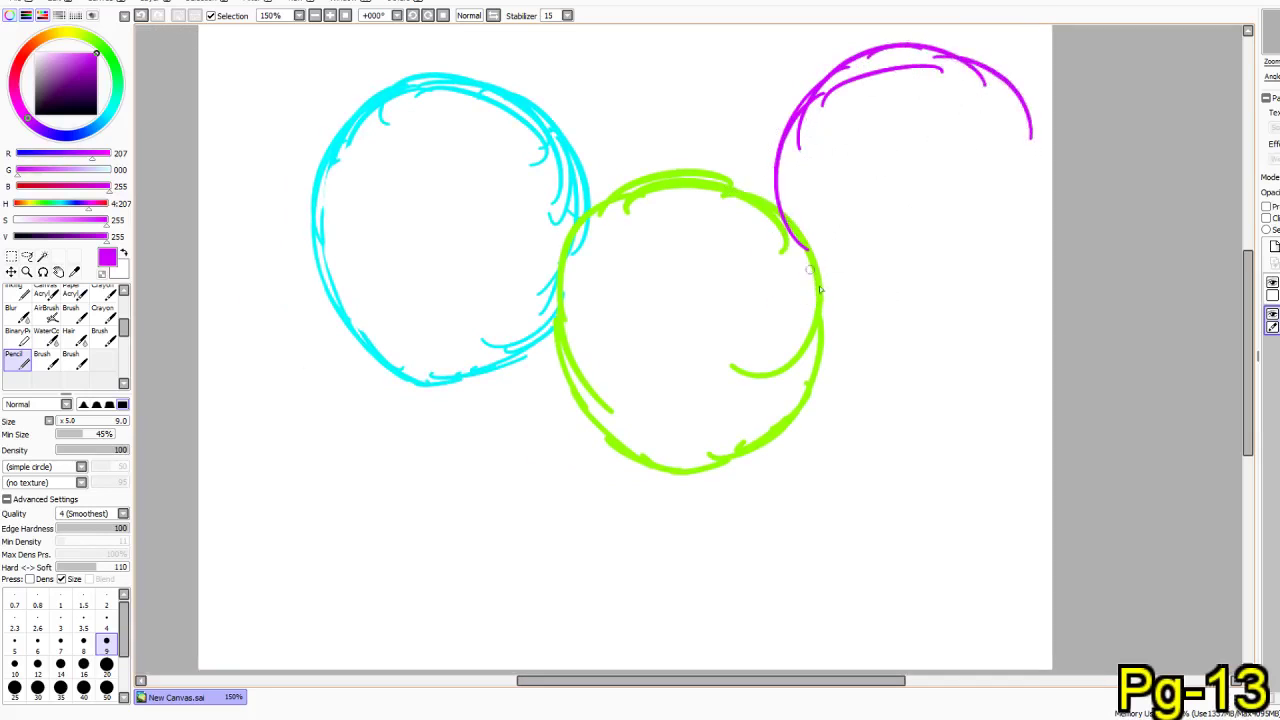
mouse_move(776, 158)
left_mouse_down()
mouse_move(805, 280)
mouse_move(786, 216)
mouse_move(825, 308)
mouse_move(791, 265)
mouse_move(830, 312)
left_mouse_up()
- Undo all strokes of the purple head outline
key("ctrl+z")
key("ctrl+z")
key("ctrl+z")
key("ctrl+z")
key("ctrl+z")
key("ctrl+z")
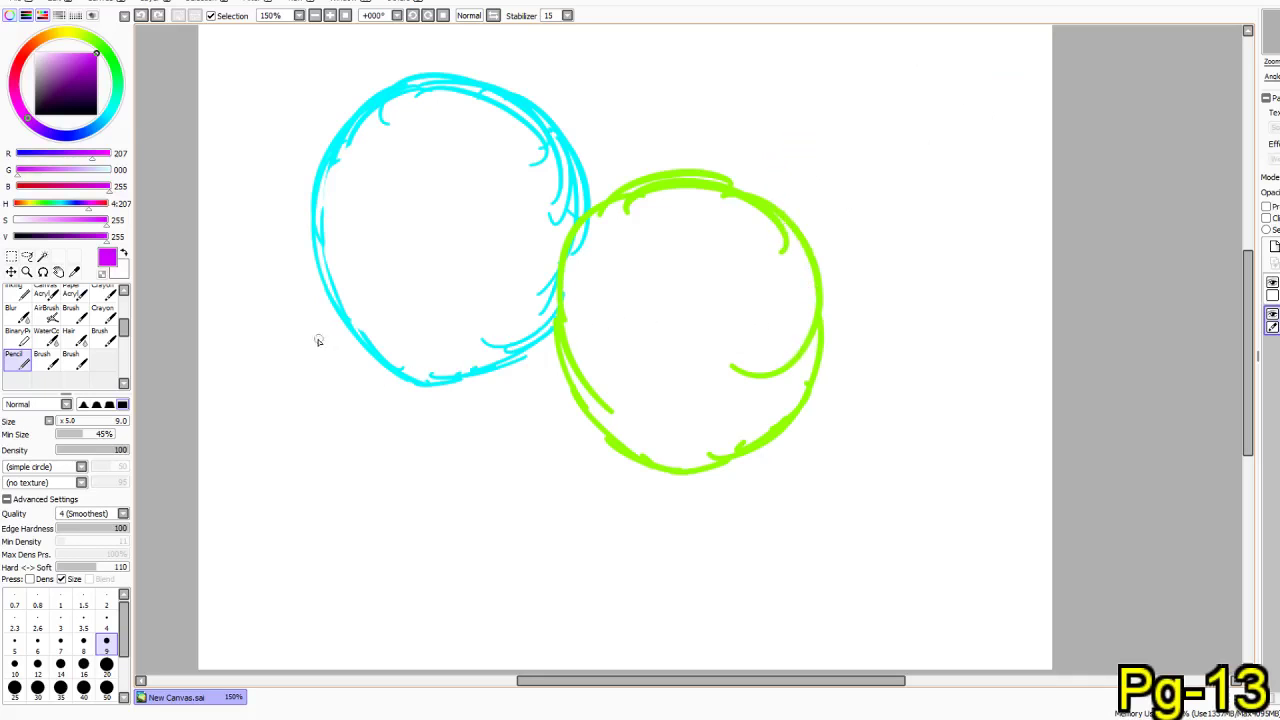
left_click(11, 256)
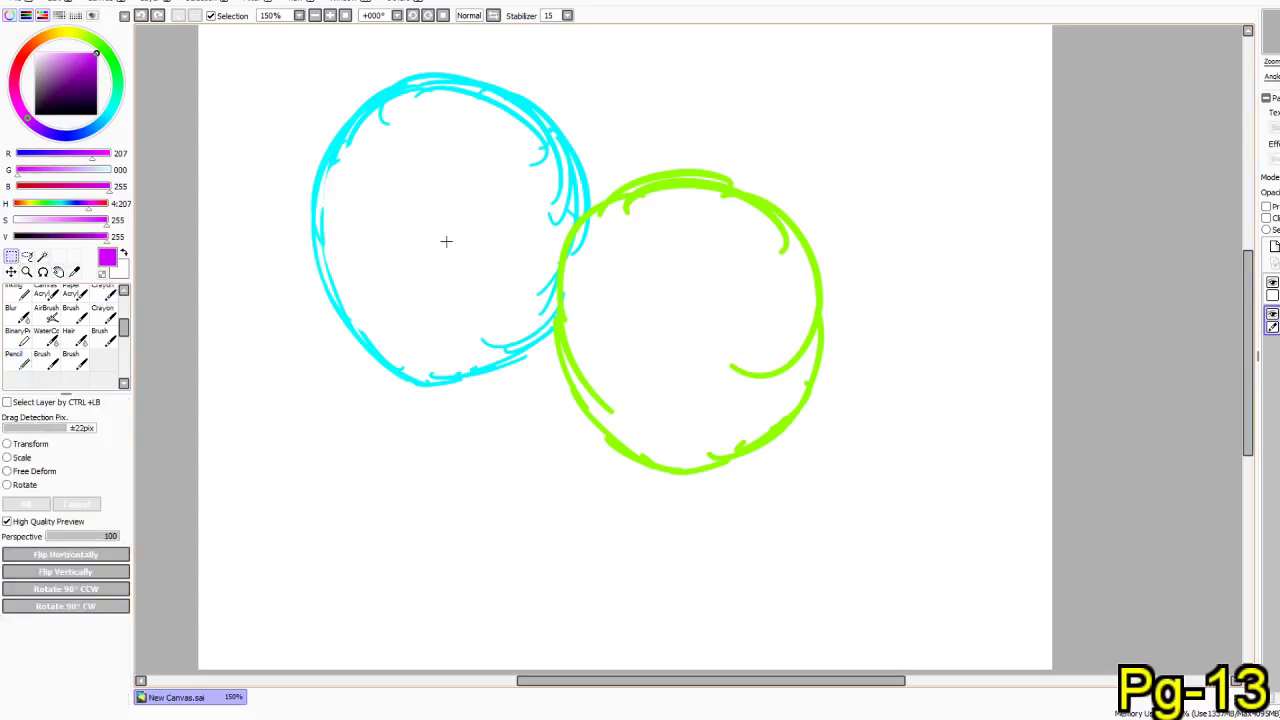
left_click_drag(262, 57, 592, 210)
left_click_drag(271, 186, 529, 443)
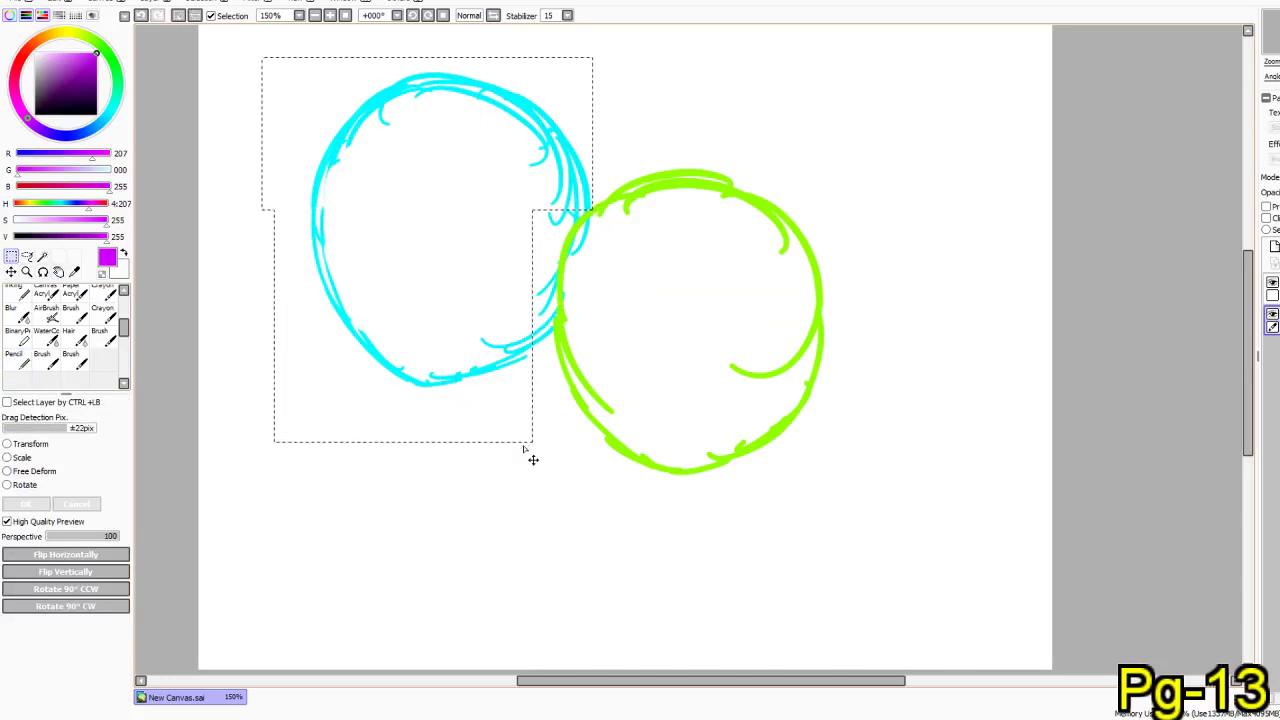
key("ctrl+d")
- Undo the cyan oval's reshaping and the move and horizontal flip of both head outlines
key("ctrl+z")
key("ctrl+z")
key("ctrl+z")
key("ctrl+z")
key("ctrl+z")
key("ctrl+z")
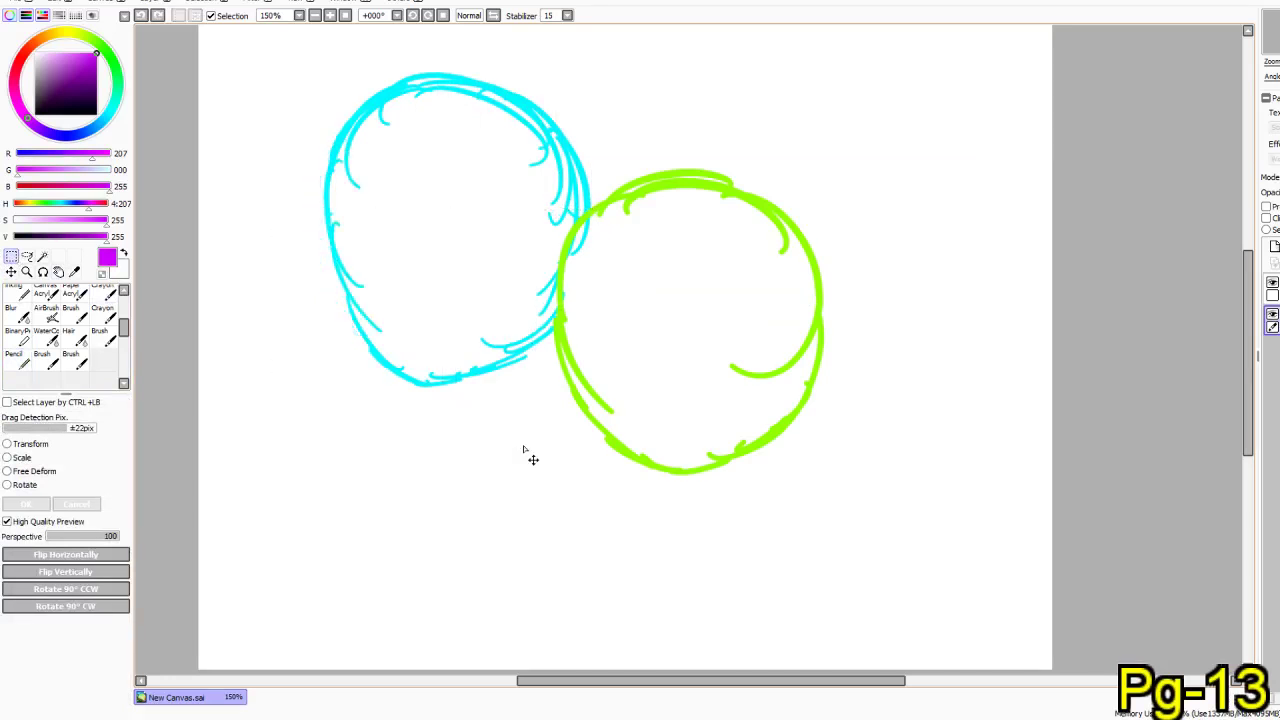
key("ctrl+z")
key("ctrl+z")
key("ctrl+z")
key("ctrl+z")
key("ctrl+z")
key("ctrl+z")
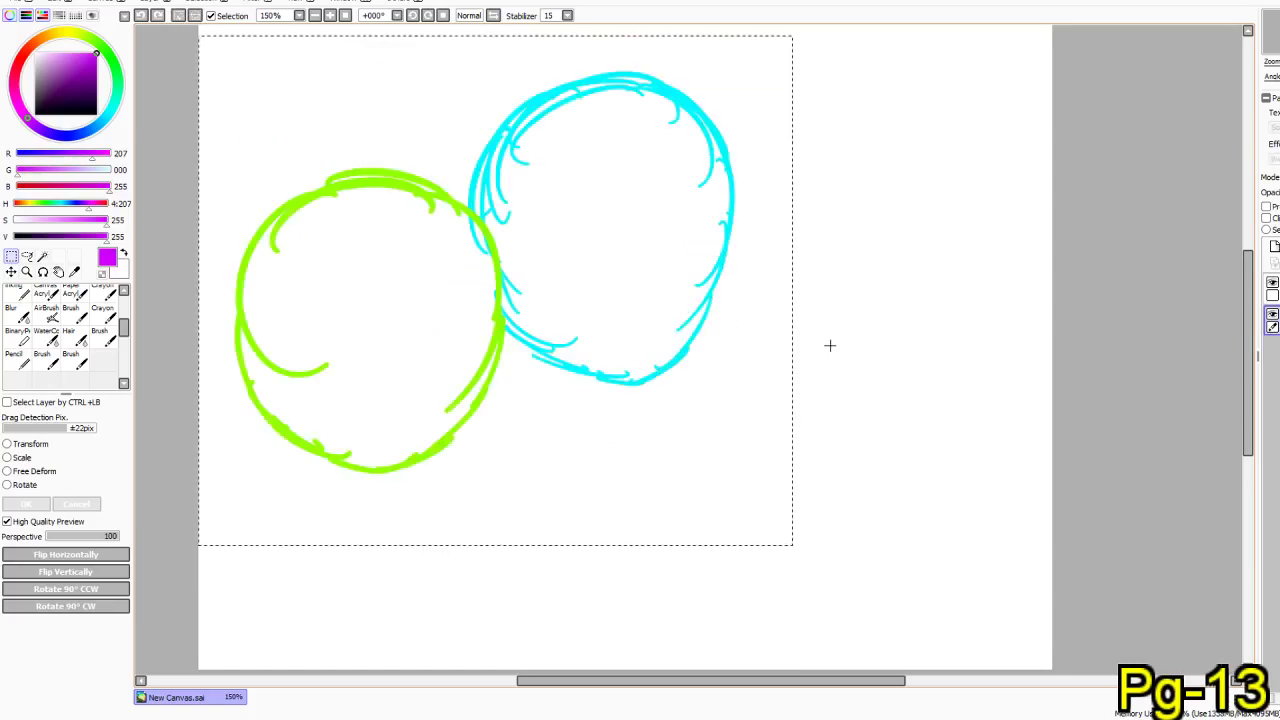
- Clear the selection around the two head outlines and add a new layer above them
key("ctrl+d")
mouse_move(746, 363)
left_mouse_down()
mouse_move(690, 369)
mouse_move(737, 374)
left_mouse_up()
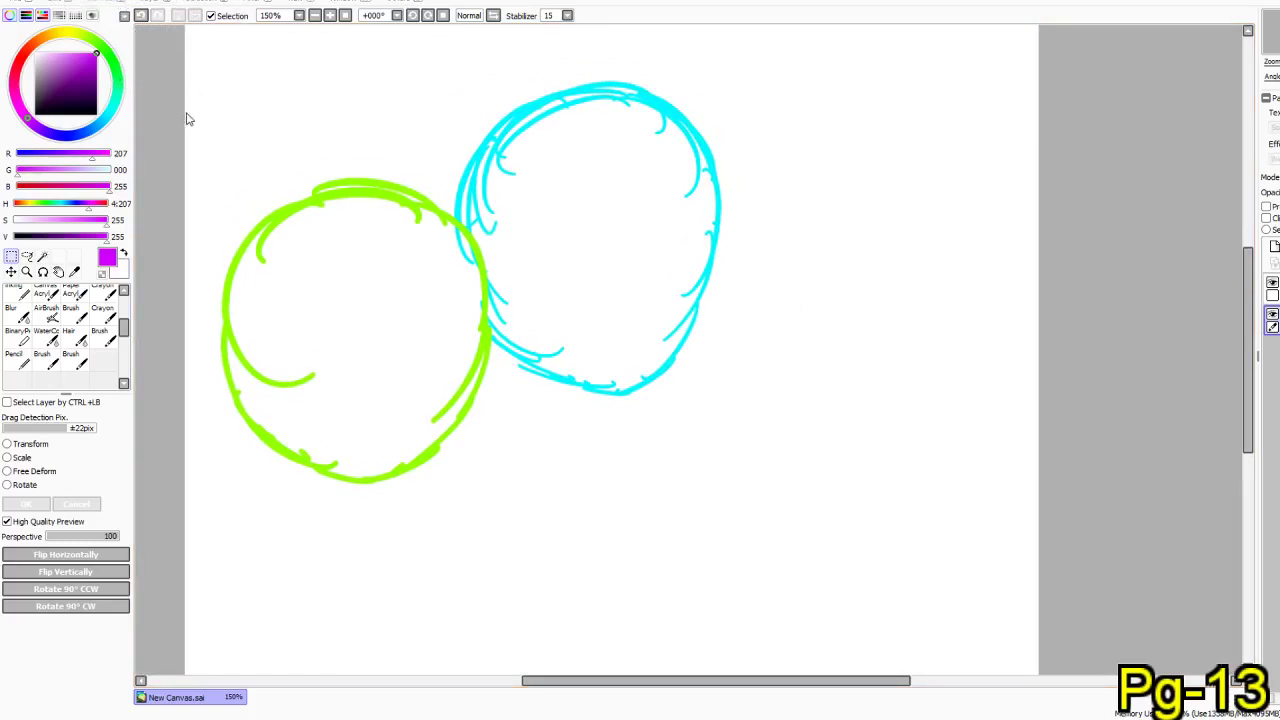
left_click(231, 84)
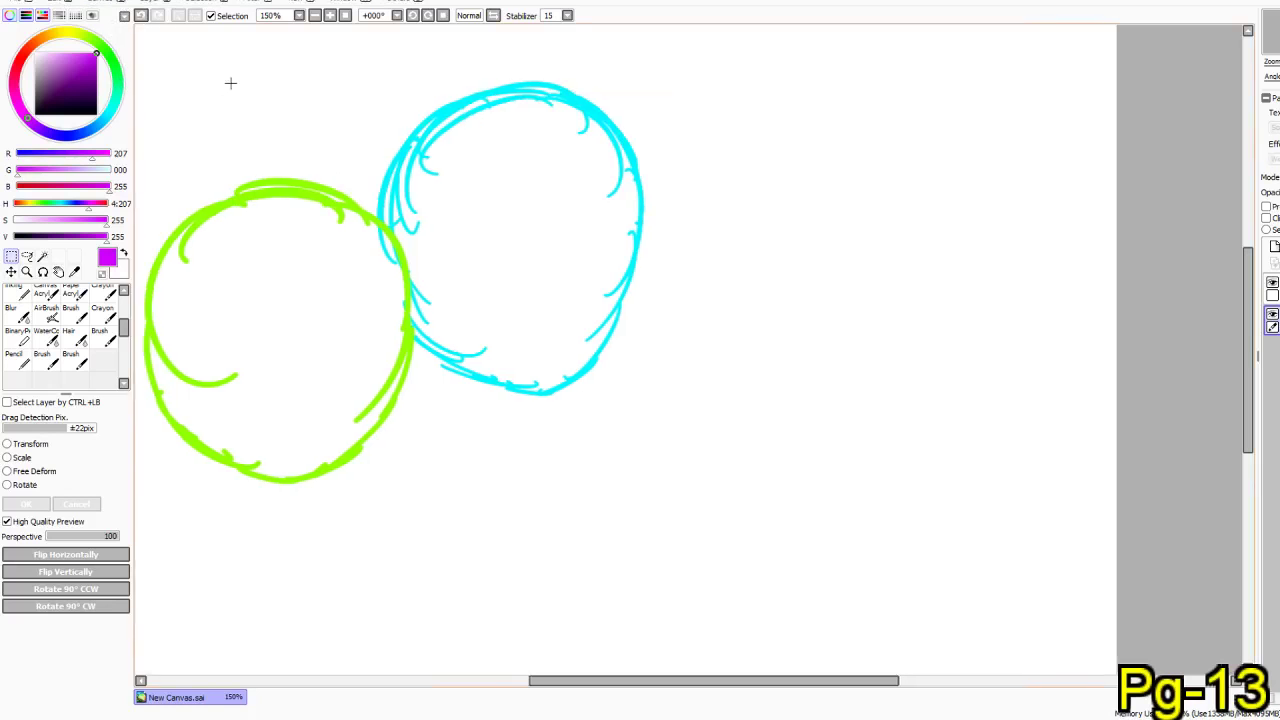
left_click(14, 360)
left_click_drag(528, 366, 523, 320)
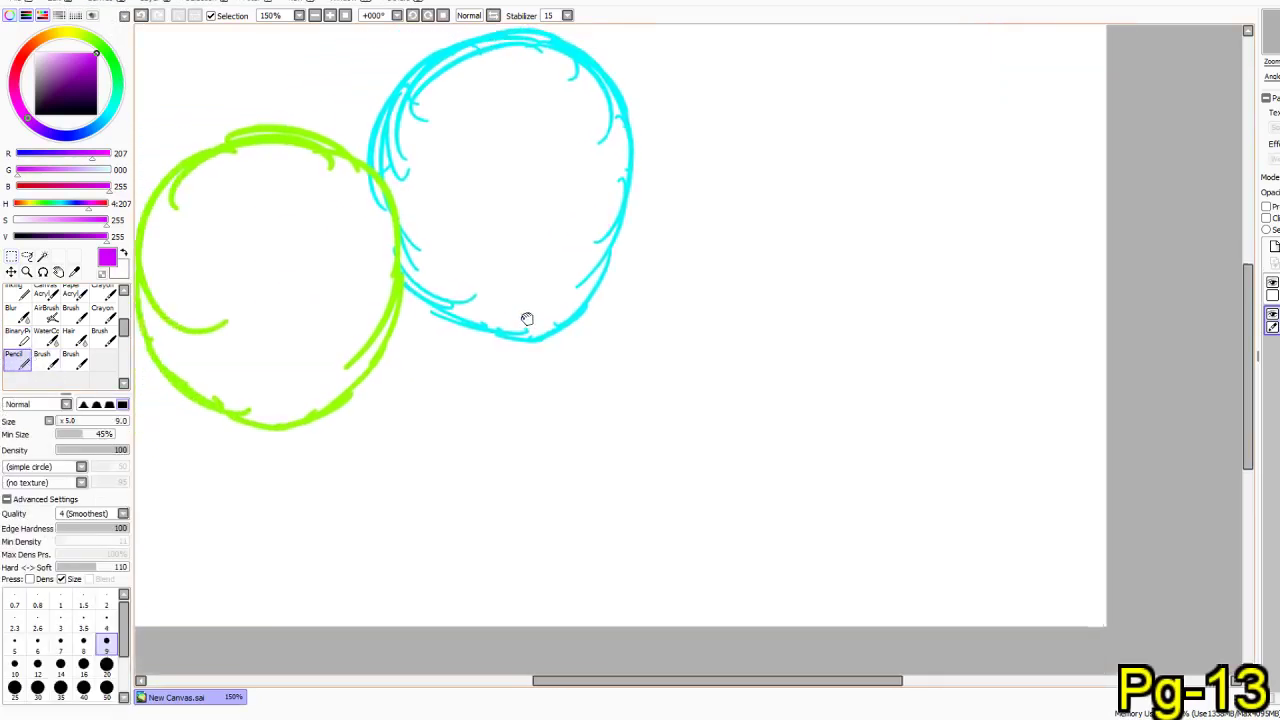
scroll(1190, 308, "left", 2)
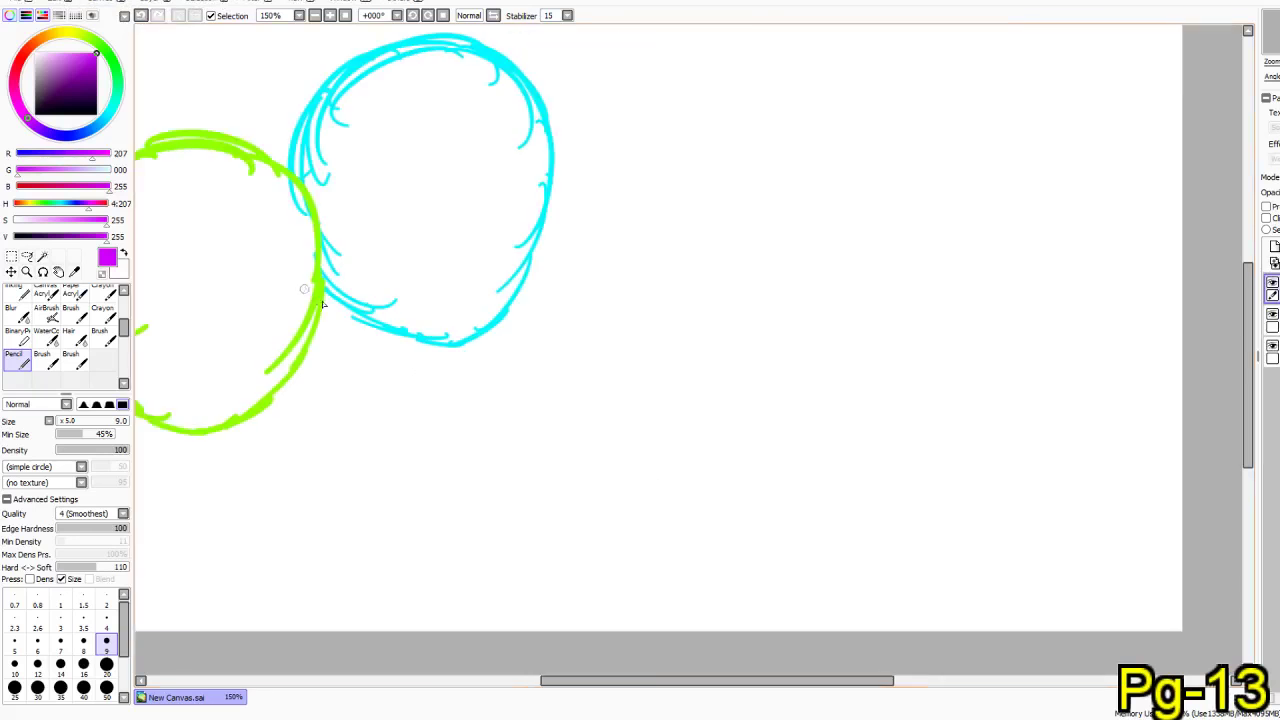
left_click_drag(457, 346, 608, 409)
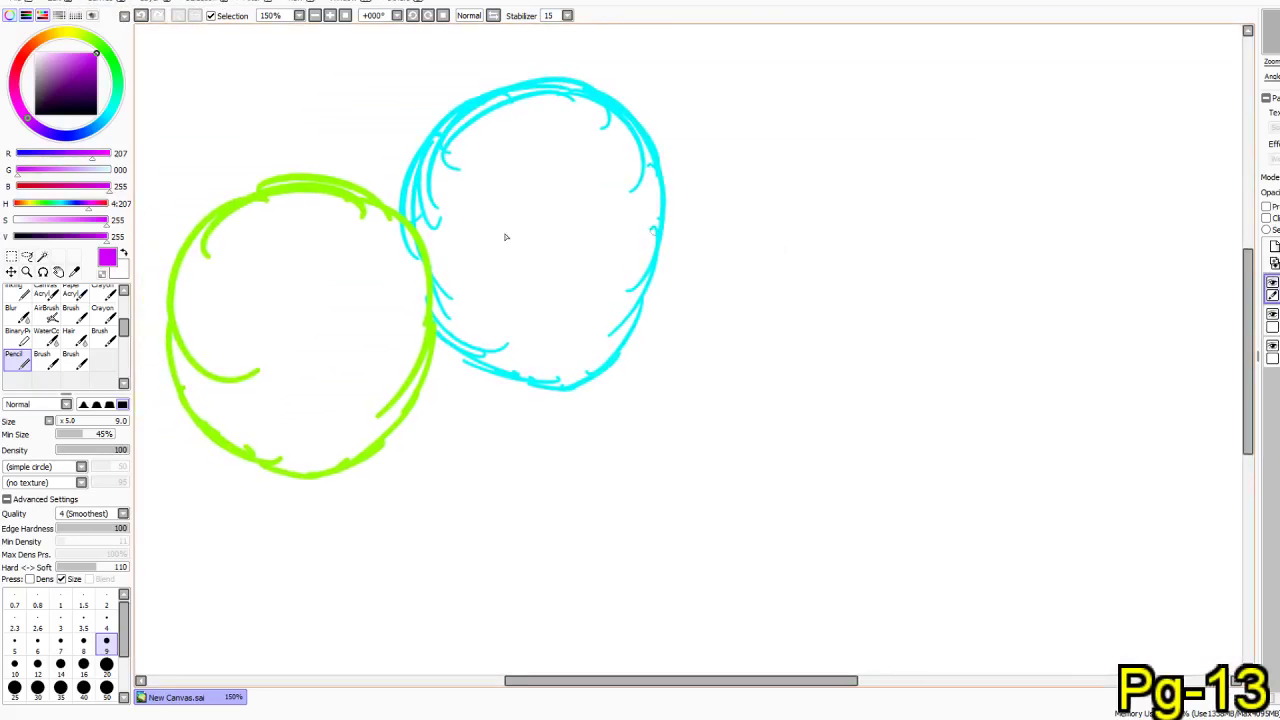
- Remove the cyan oval from the bottom layer using a rectangular selection around it, and clear the selection
left_click(11, 256)
left_click_drag(696, 56, 350, 420)
key("ctrl+e")
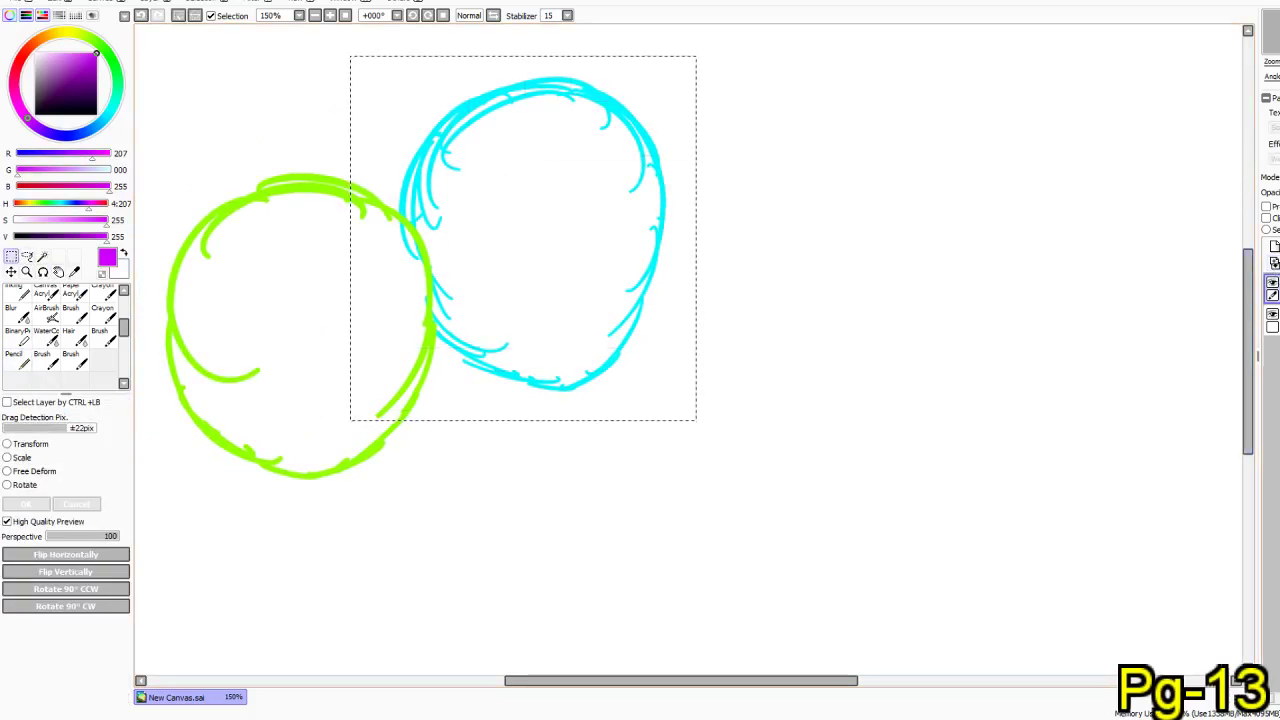
key("ctrl+z")
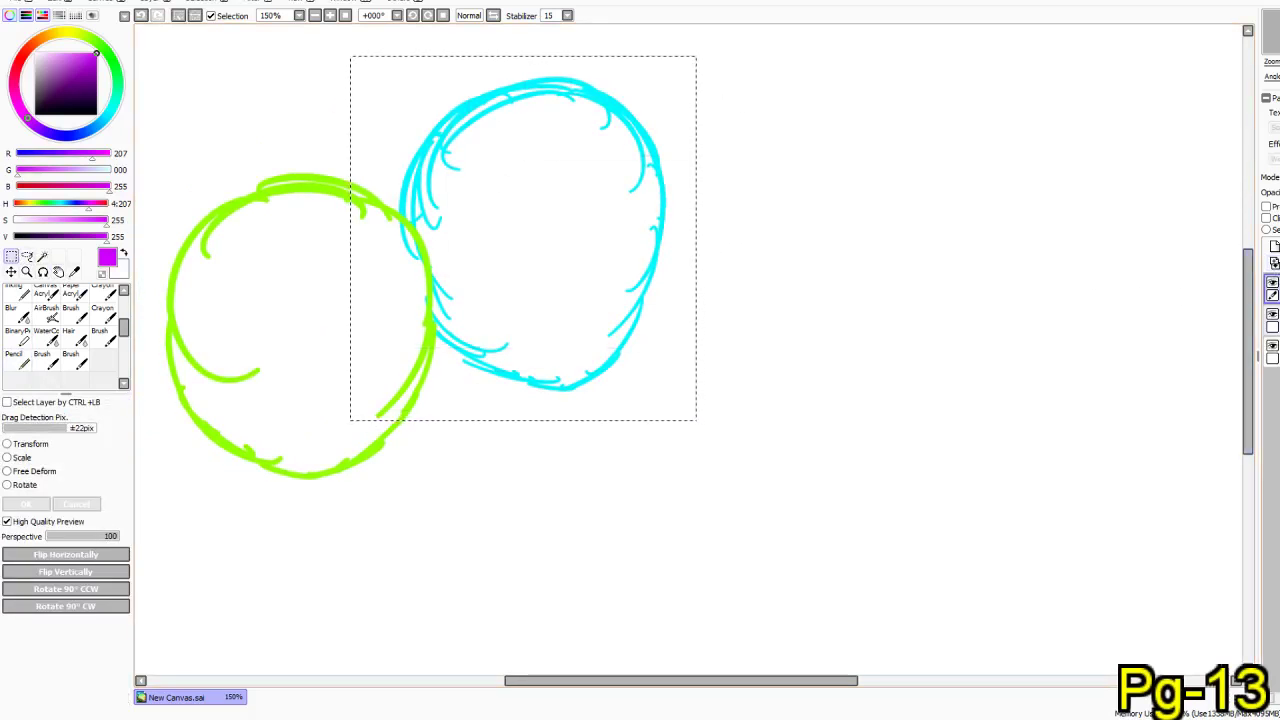
left_click(1272, 353)
key("ctrl+x")
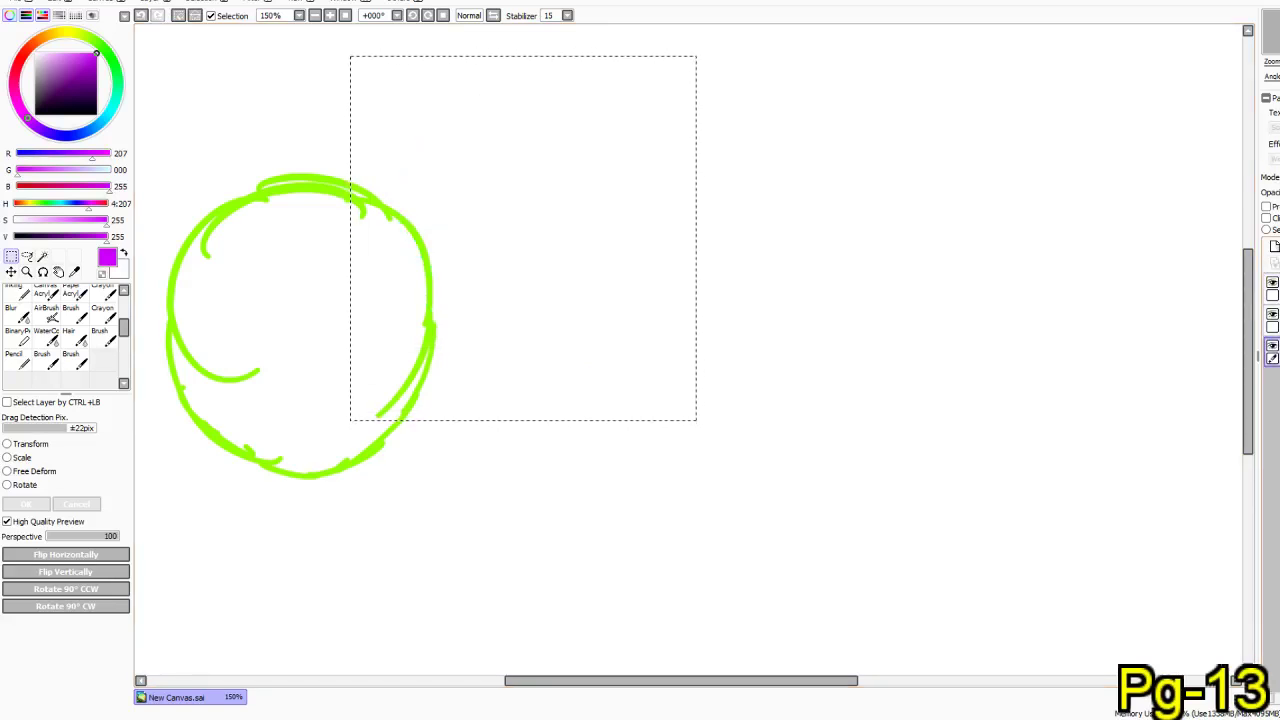
key("ctrl+d")
- Delete the green circle inside a rectangular selection and reduce the drawing to a single empty layer
left_click(16, 358)
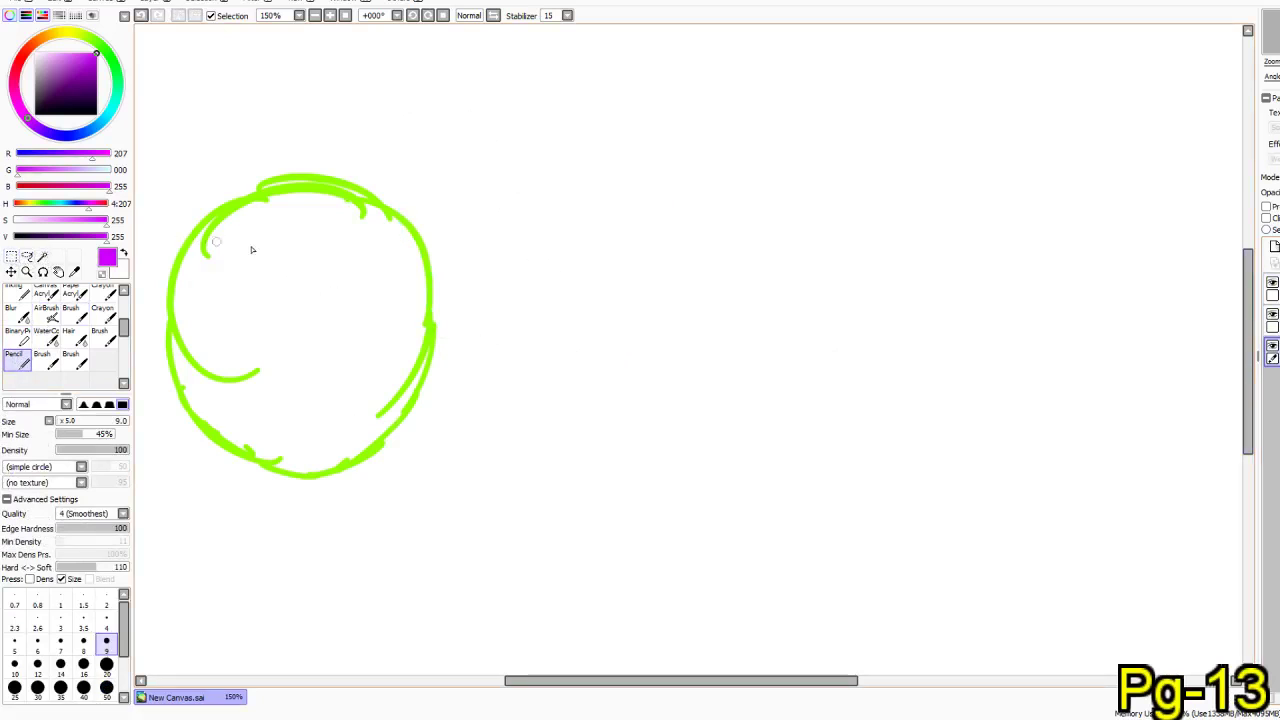
left_click_drag(287, 385, 367, 361)
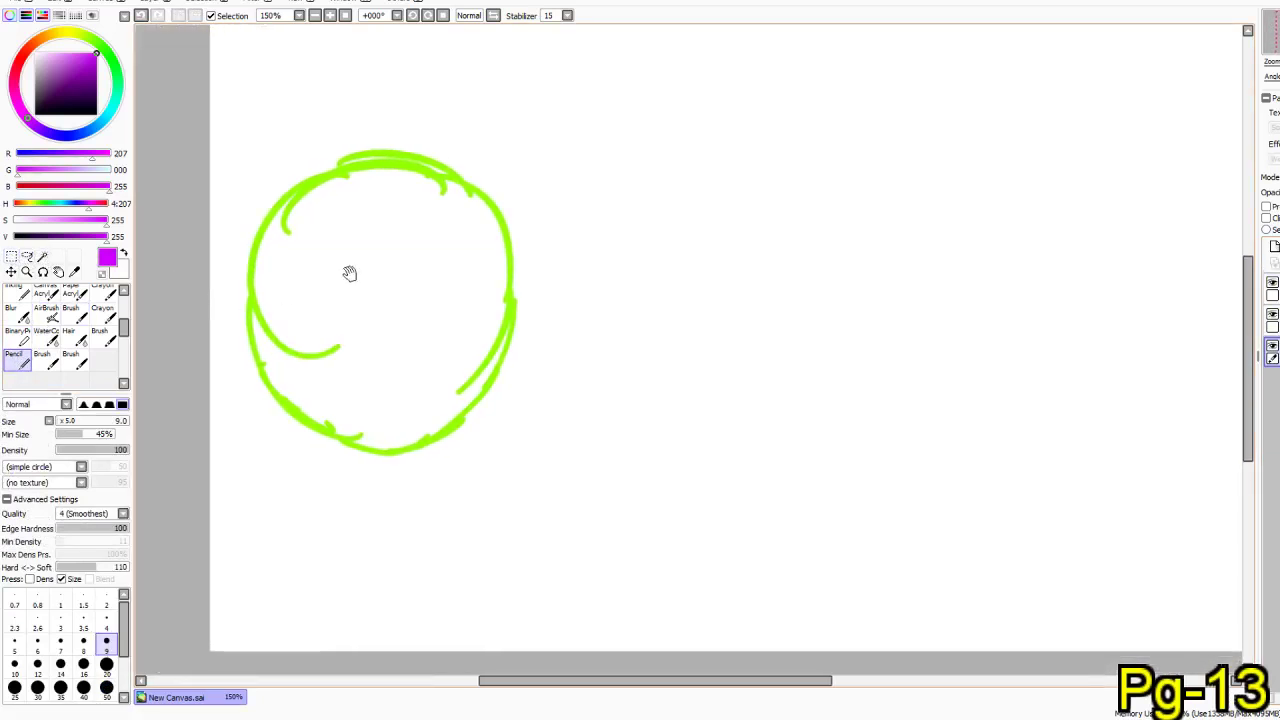
left_click_drag(578, 277, 497, 317)
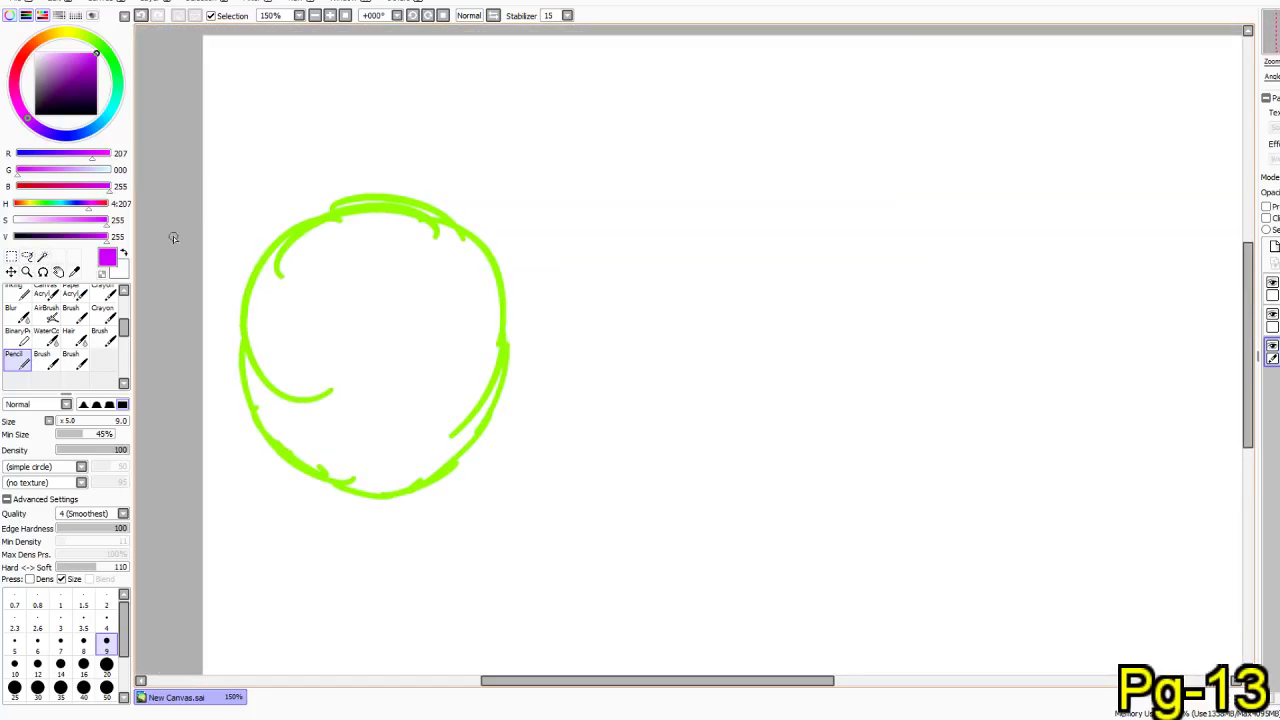
left_click(12, 258)
left_click_drag(486, 150, 207, 524)
left_click_drag(594, 153, 207, 644)
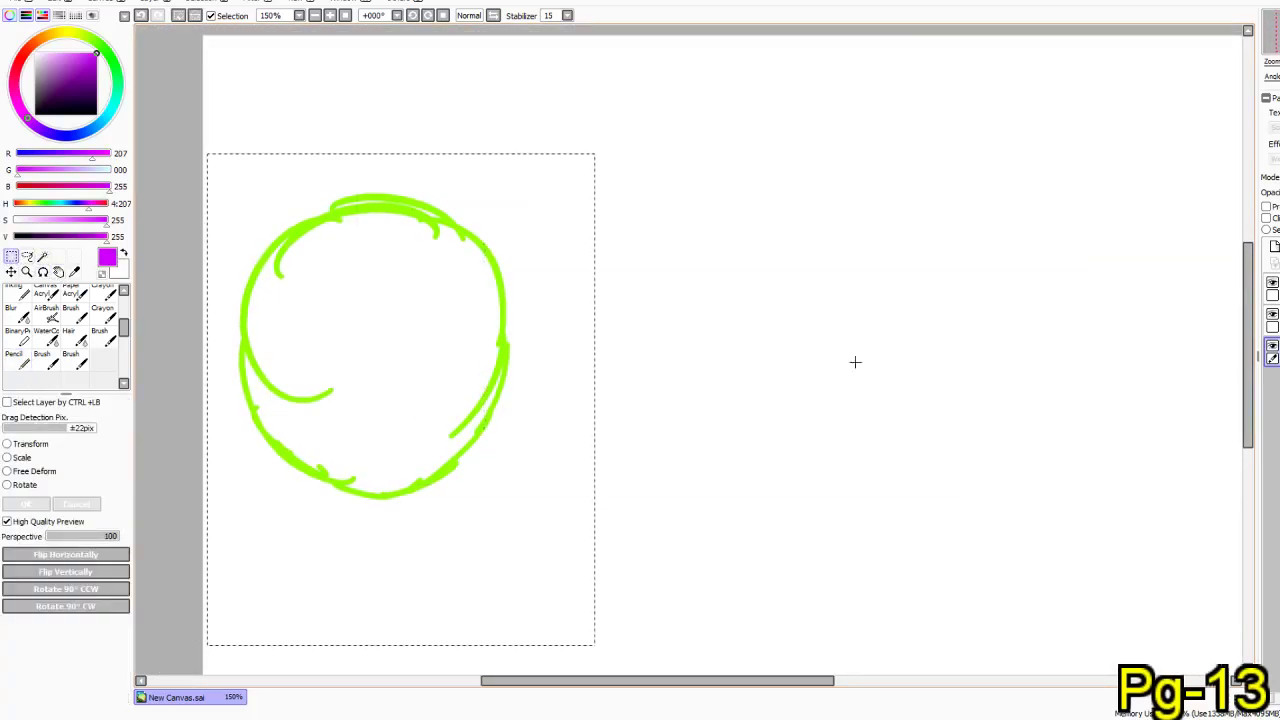
left_click(1278, 263)
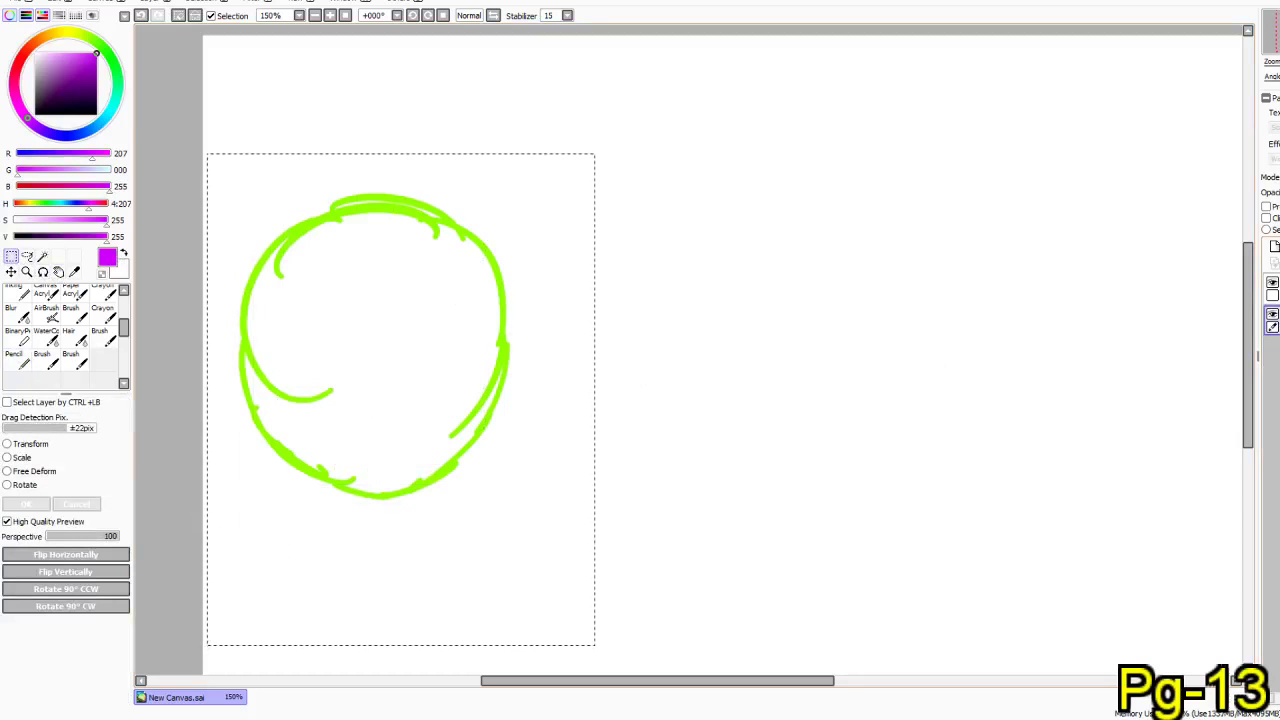
key("Delete")
key("ctrl+e")
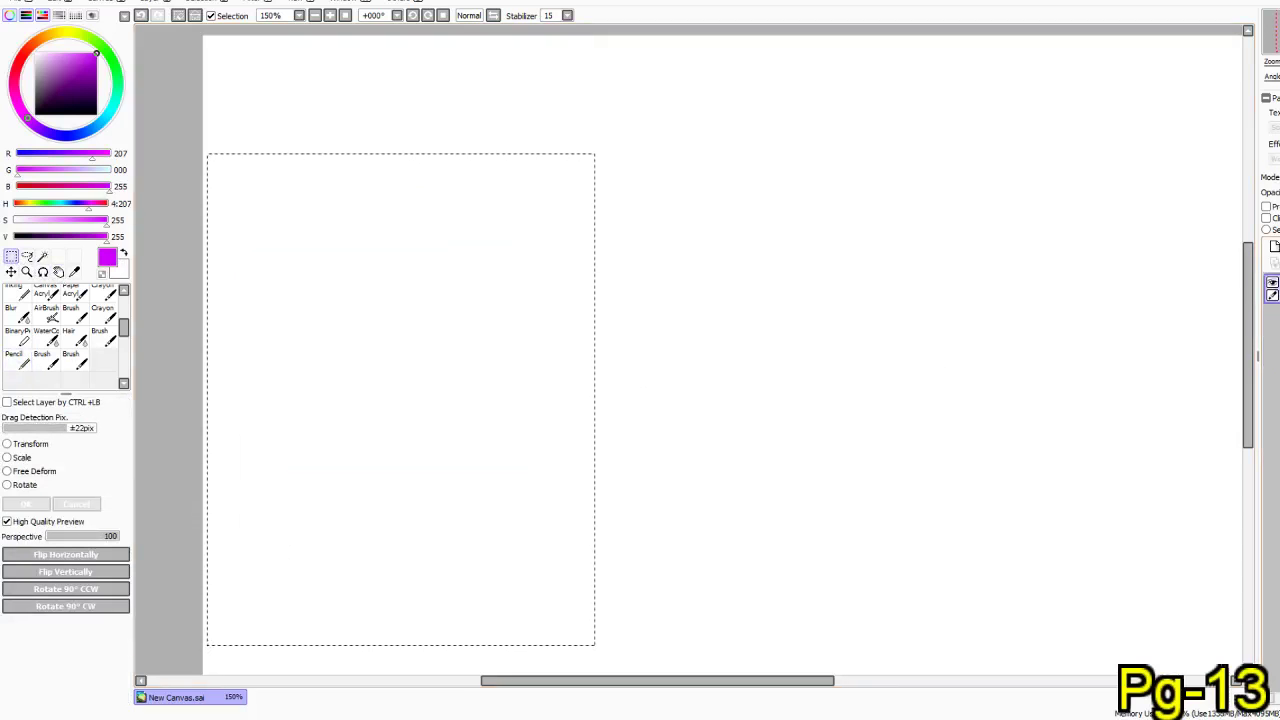
left_click(625, 262)
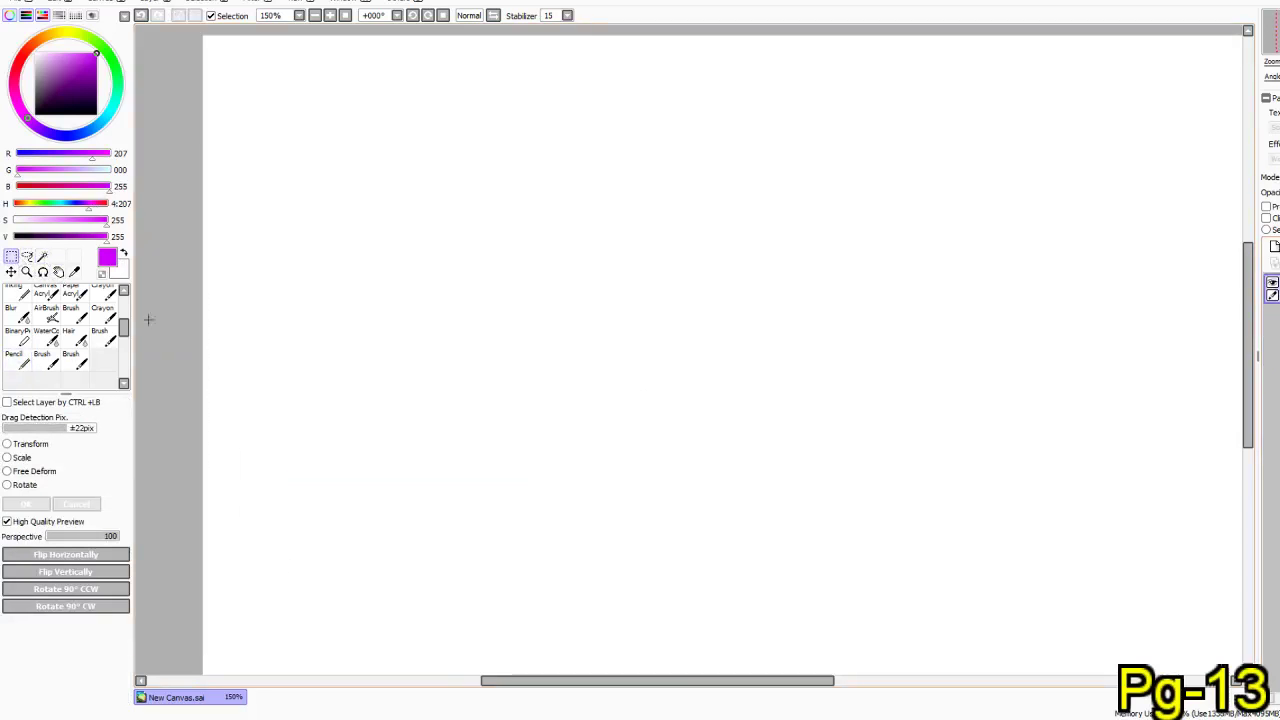
left_click(12, 358)
mouse_move(597, 317)
left_mouse_down()
mouse_move(503, 256)
mouse_move(545, 282)
left_mouse_up()
scroll(566, 252, "down", 1)
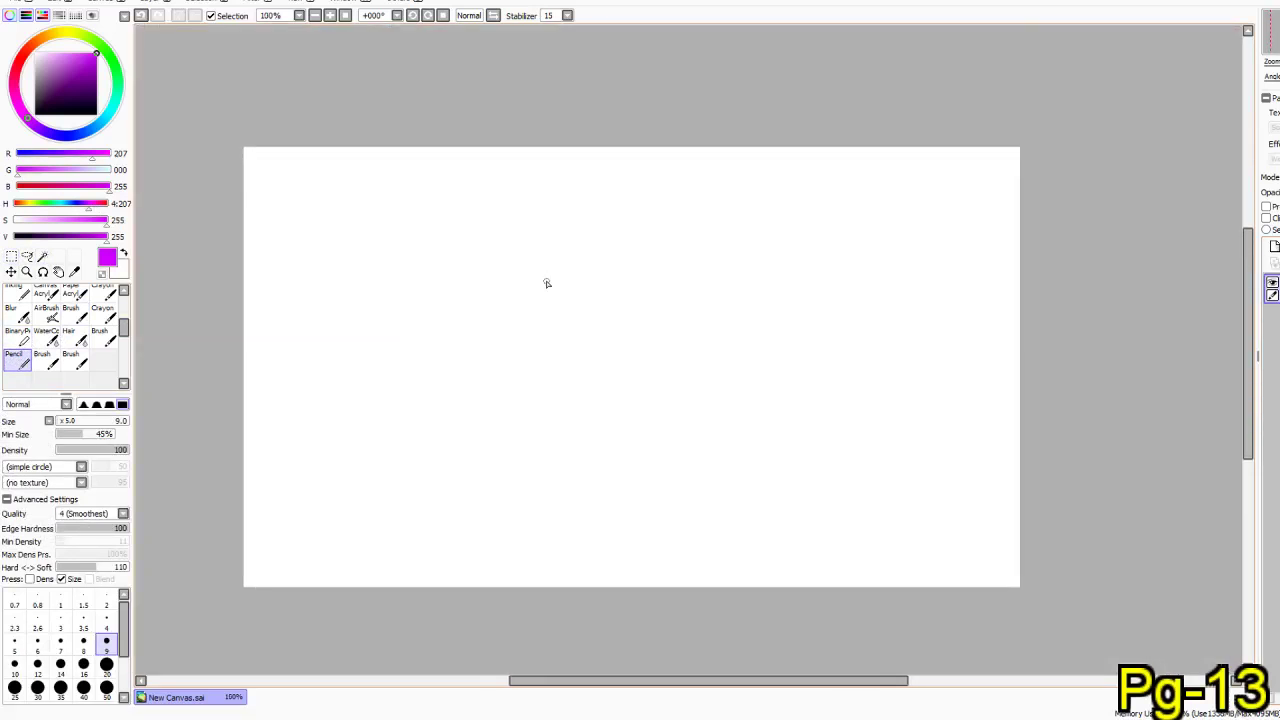
mouse_move(650, 257)
left_mouse_down()
mouse_move(683, 263)
mouse_move(580, 289)
left_mouse_up()
key("ctrl+z")
mouse_move(668, 245)
left_mouse_down()
mouse_move(715, 331)
mouse_move(622, 315)
left_mouse_up()
key("ctrl+z")
mouse_move(643, 268)
left_mouse_down()
mouse_move(614, 258)
mouse_move(682, 302)
mouse_move(610, 277)
left_mouse_up()
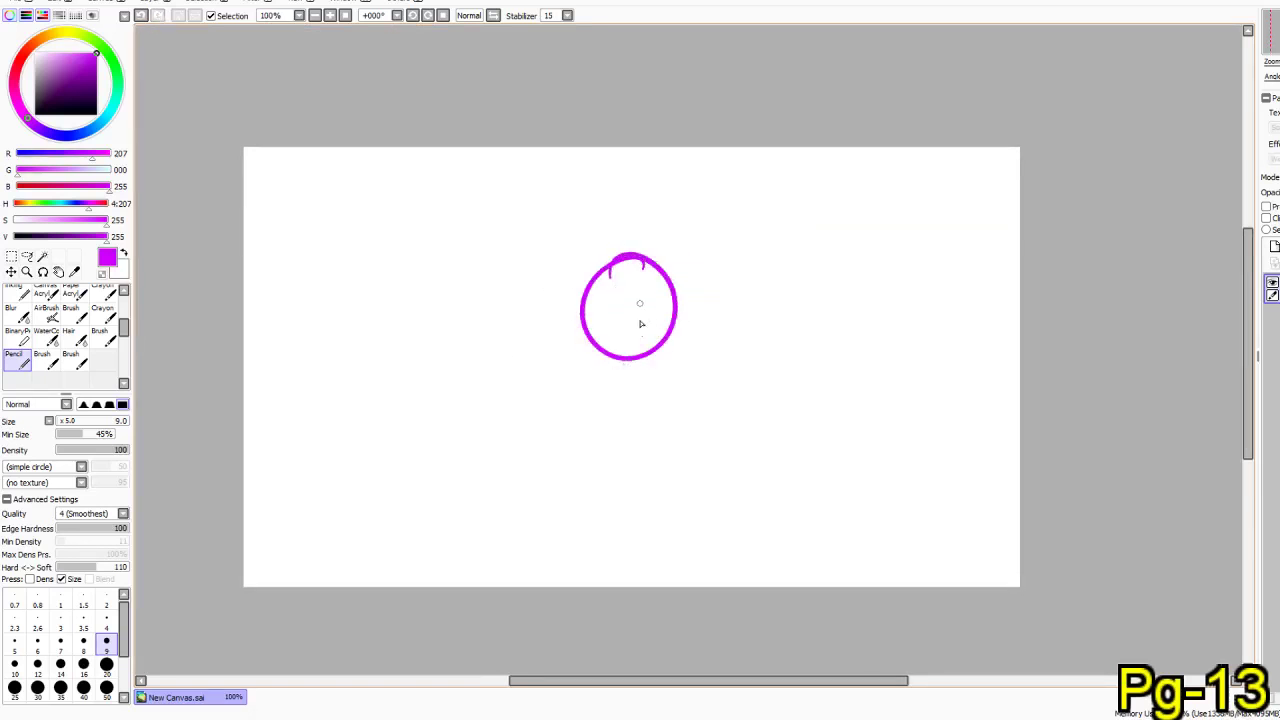
key("ctrl+z")
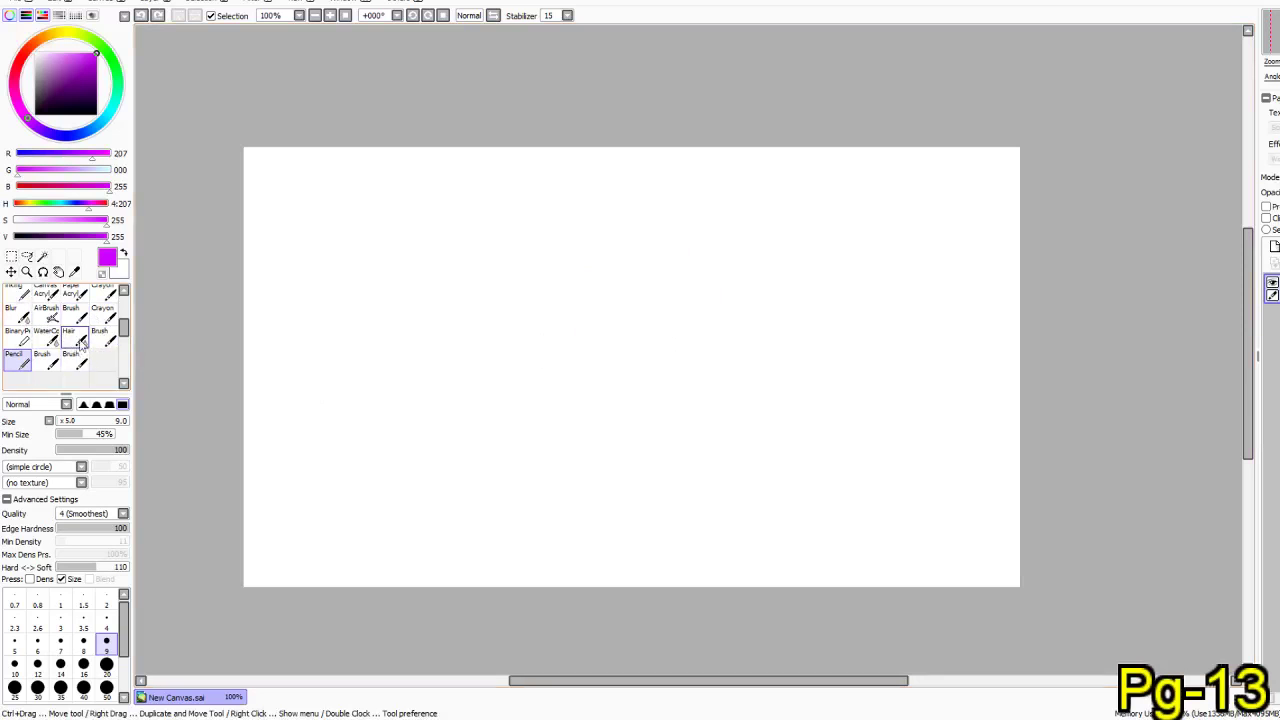
- Sketch a purple (R 207, G 0, B 255) head circle near the canvas centre with the size 8 Crayon
left_click(103, 310)
mouse_move(674, 262)
left_mouse_down()
mouse_move(597, 319)
mouse_move(673, 255)
mouse_move(691, 306)
left_mouse_up()
mouse_move(674, 261)
left_mouse_down()
mouse_move(700, 286)
mouse_move(692, 328)
left_mouse_up()
left_click_drag(631, 269, 622, 362)
left_click_drag(600, 298, 630, 362)
key("ctrl+z")
key("ctrl+z")
mouse_move(640, 260)
left_mouse_down()
mouse_move(600, 345)
mouse_move(643, 360)
mouse_move(686, 354)
mouse_move(700, 292)
mouse_move(672, 368)
mouse_move(660, 364)
left_mouse_up()
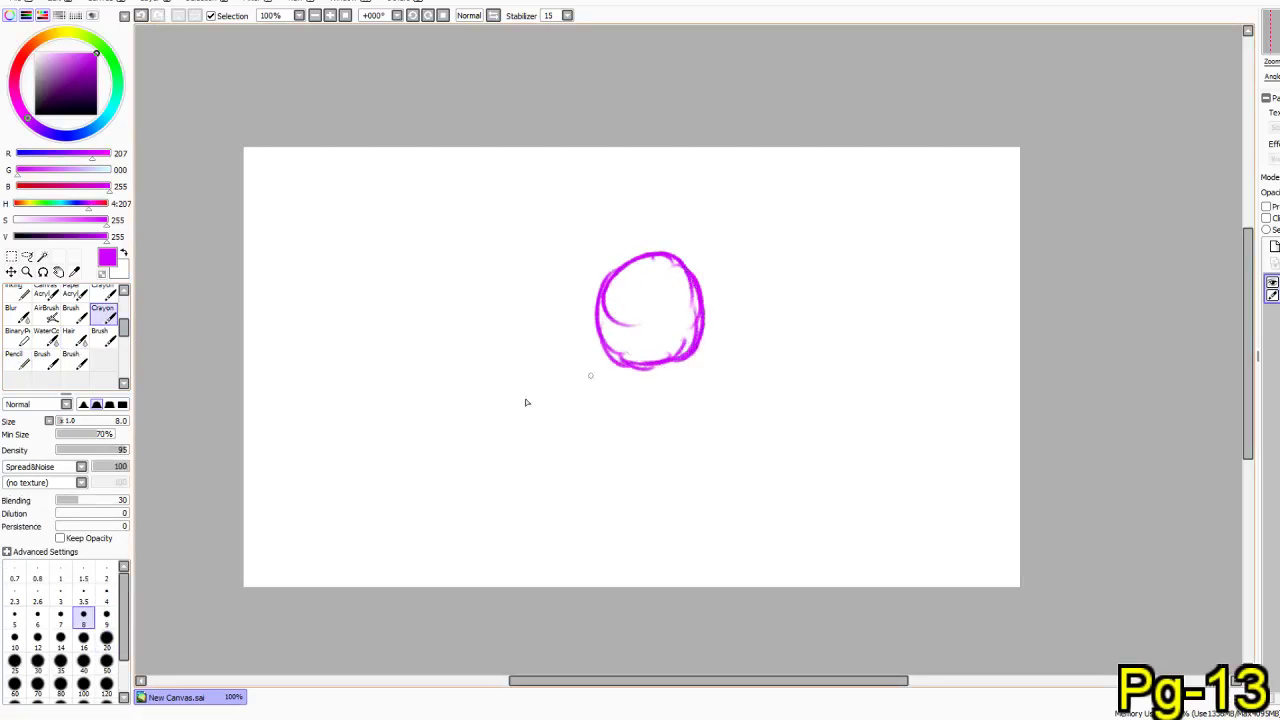
mouse_move(612, 279)
left_mouse_down()
mouse_move(668, 262)
mouse_move(690, 284)
left_mouse_up()
mouse_move(695, 357)
left_mouse_down()
mouse_move(788, 284)
mouse_move(818, 287)
left_mouse_up()
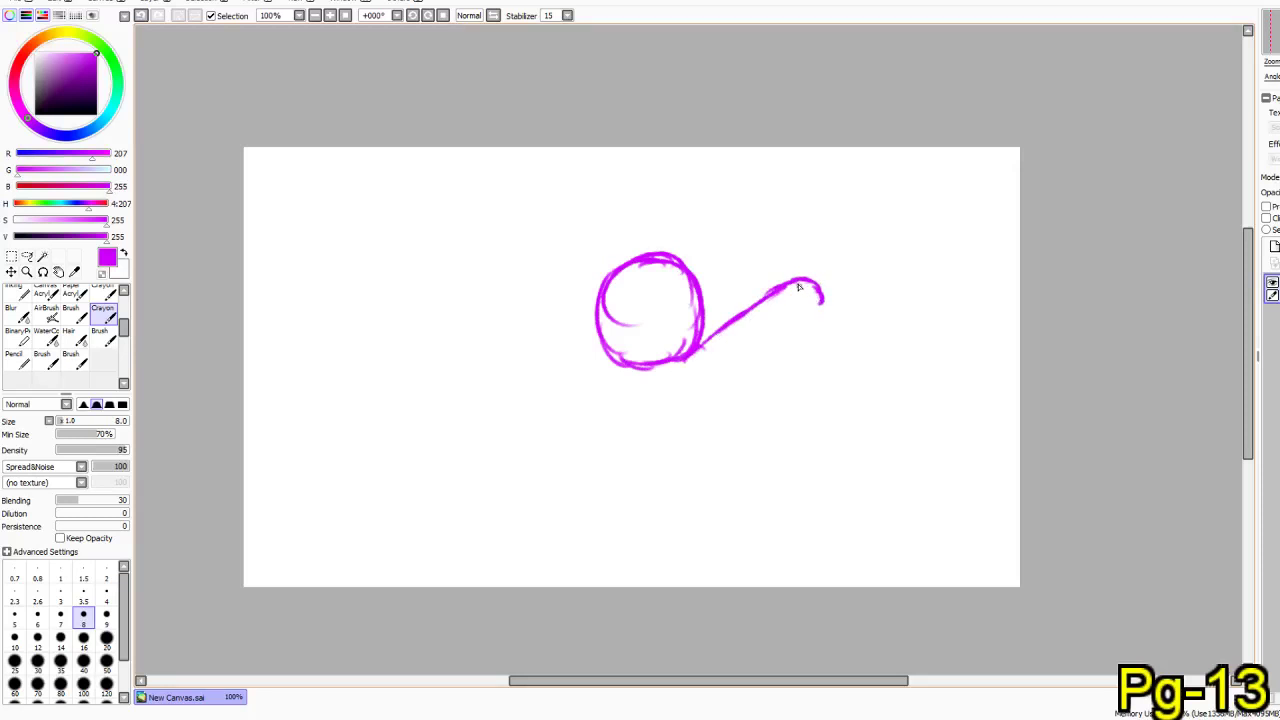
key("ctrl+z")
key("ctrl+z")
key("ctrl+z")
key("ctrl+z")
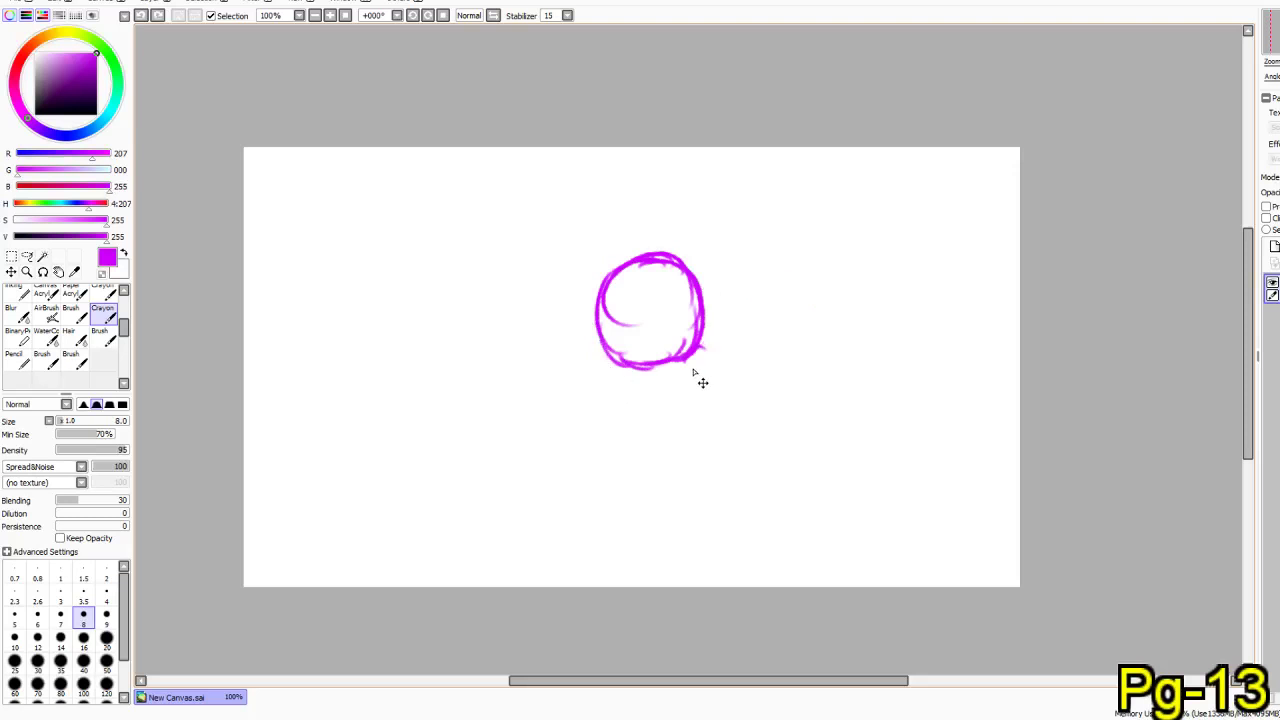
mouse_move(700, 348)
left_mouse_down()
mouse_move(731, 391)
mouse_move(606, 372)
mouse_move(669, 382)
mouse_move(628, 370)
mouse_move(590, 377)
left_mouse_up()
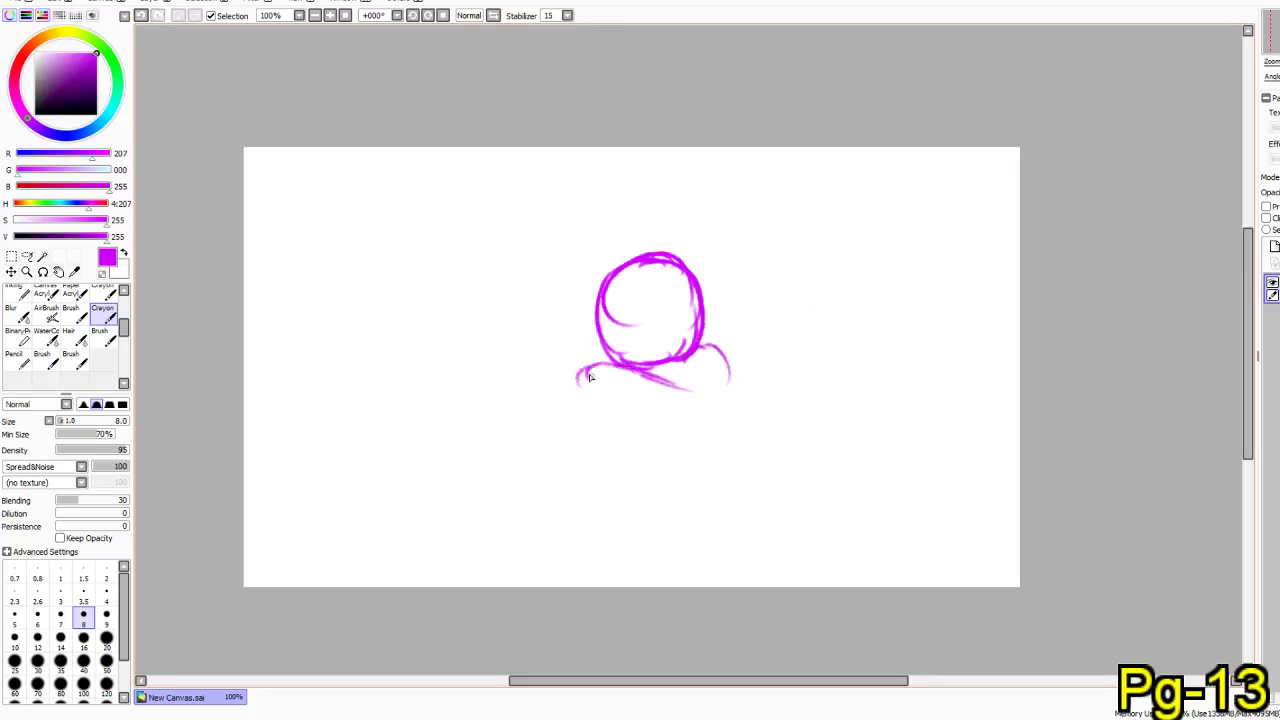
key("ctrl+z")
key("ctrl+z")
key("ctrl+z")
key("ctrl+z")
key("ctrl+z")
key("ctrl+z")
key("ctrl+z")
left_click_drag(622, 372, 629, 371)
- Sketch a blue (R 0, G 43, B 255) oval overlapping the purple circle's lower-left edge, and clear the layer
left_click(74, 135)
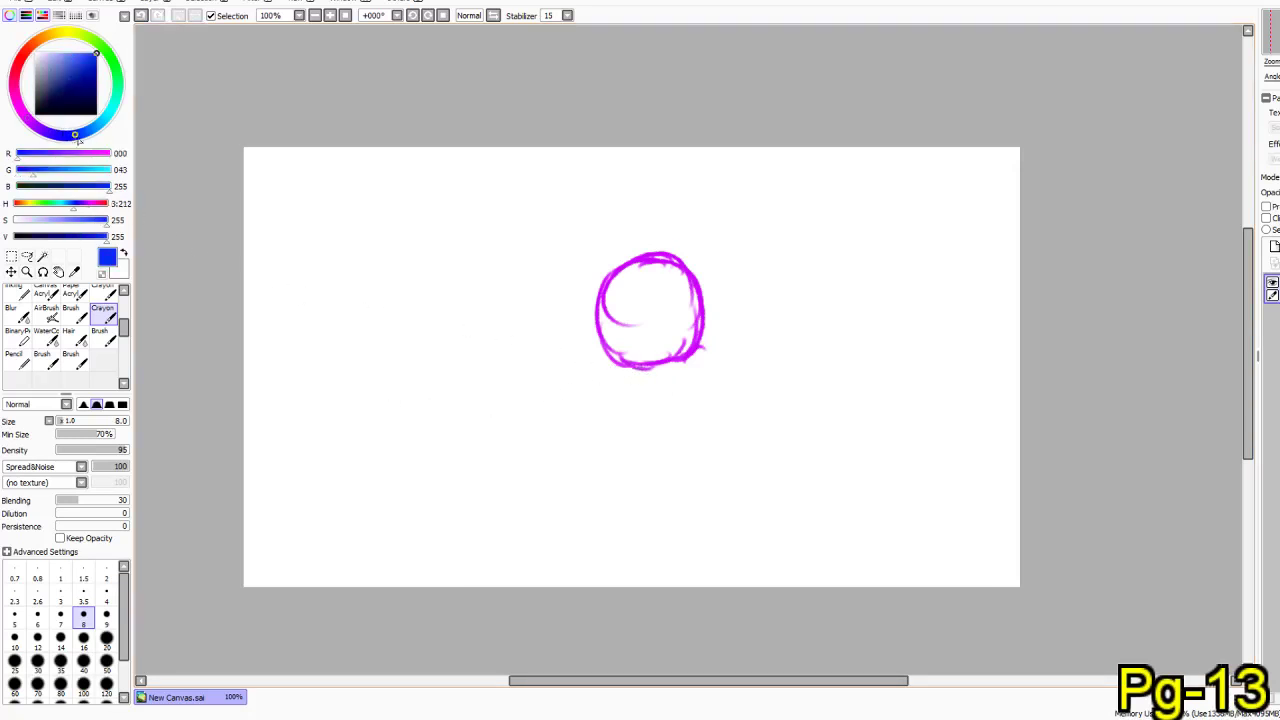
mouse_move(610, 328)
left_mouse_down()
mouse_move(556, 338)
mouse_move(604, 329)
mouse_move(575, 385)
mouse_move(617, 341)
mouse_move(595, 326)
mouse_move(579, 337)
mouse_move(586, 319)
mouse_move(594, 394)
mouse_move(537, 312)
mouse_move(605, 356)
mouse_move(533, 396)
mouse_move(614, 340)
mouse_move(571, 328)
mouse_move(627, 393)
mouse_move(594, 404)
left_mouse_up()
key("ctrl+z")
key("ctrl+z")
key("ctrl+z")
key("ctrl+z")
key("ctrl+z")
mouse_move(598, 338)
left_mouse_down()
mouse_move(630, 360)
mouse_move(600, 332)
left_mouse_up()
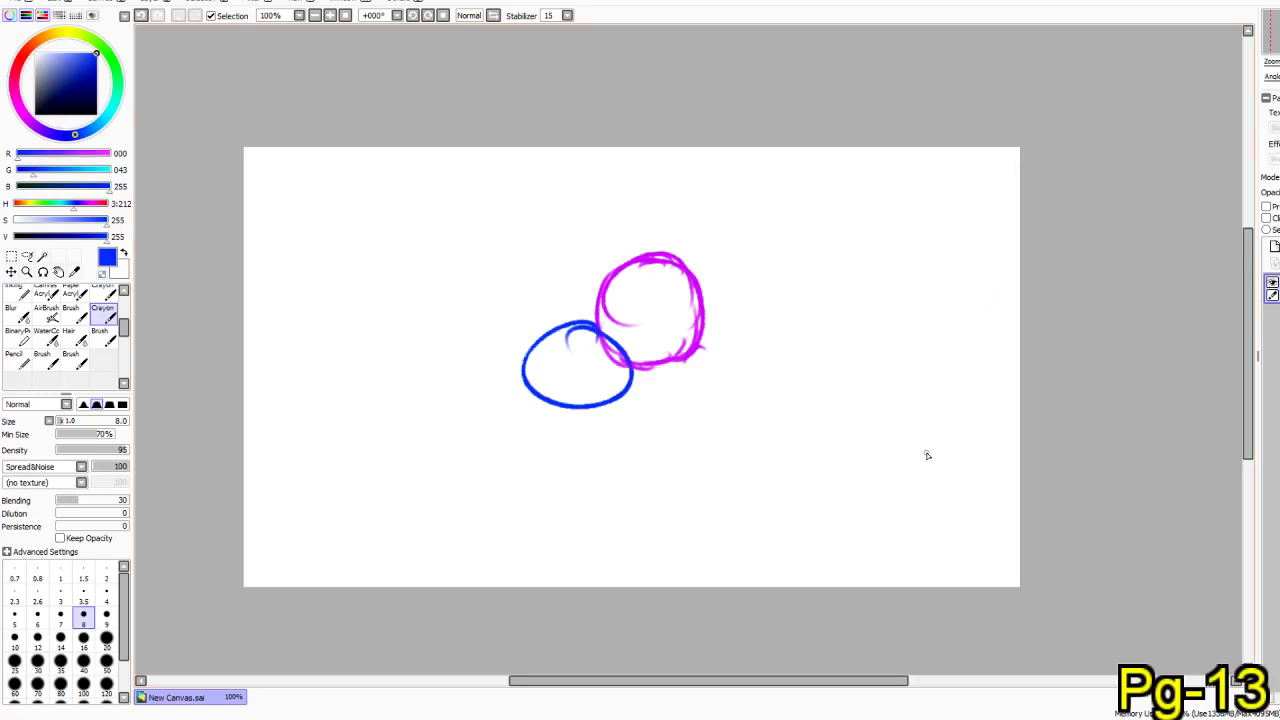
left_click(1279, 262)
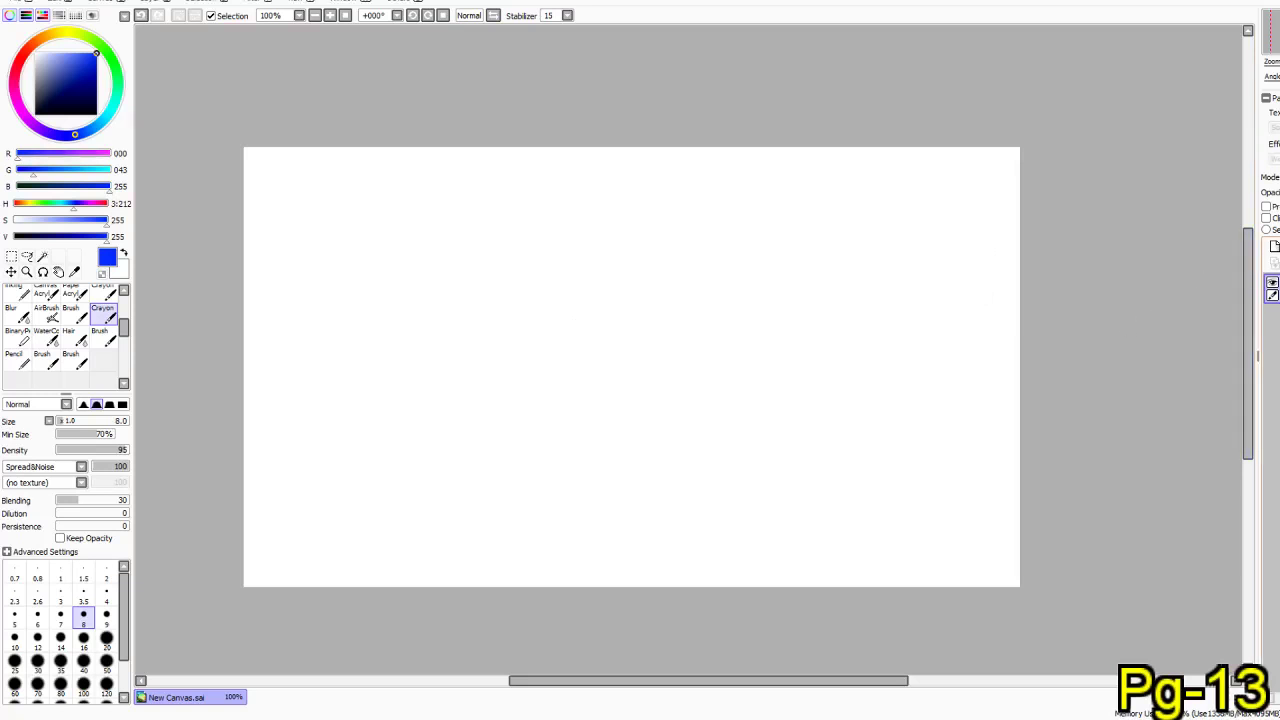
- Sketch a blue (R 0, G 43, B 255) head circle slightly up and left of the canvas centre with the size 8 Crayon
mouse_move(556, 250)
left_mouse_down()
mouse_move(494, 256)
mouse_move(570, 372)
mouse_move(605, 276)
mouse_move(541, 237)
mouse_move(517, 262)
mouse_move(542, 365)
left_mouse_up()
key("ctrl+z")
mouse_move(549, 221)
left_mouse_down()
mouse_move(607, 250)
mouse_move(575, 269)
mouse_move(620, 290)
mouse_move(605, 260)
mouse_move(582, 356)
left_mouse_up()
key("ctrl+z")
left_click_drag(490, 266, 500, 357)
mouse_move(478, 300)
left_mouse_down()
mouse_move(538, 376)
mouse_move(595, 356)
left_mouse_up()
mouse_move(590, 361)
left_mouse_down()
mouse_move(607, 323)
mouse_move(594, 367)
mouse_move(606, 363)
mouse_move(540, 375)
left_mouse_up()
key("ctrl+z")
key("ctrl+z")
key("ctrl+z")
key("ctrl+z")
mouse_move(477, 326)
left_mouse_down()
mouse_move(539, 378)
mouse_move(525, 381)
mouse_move(594, 369)
mouse_move(537, 382)
left_mouse_up()
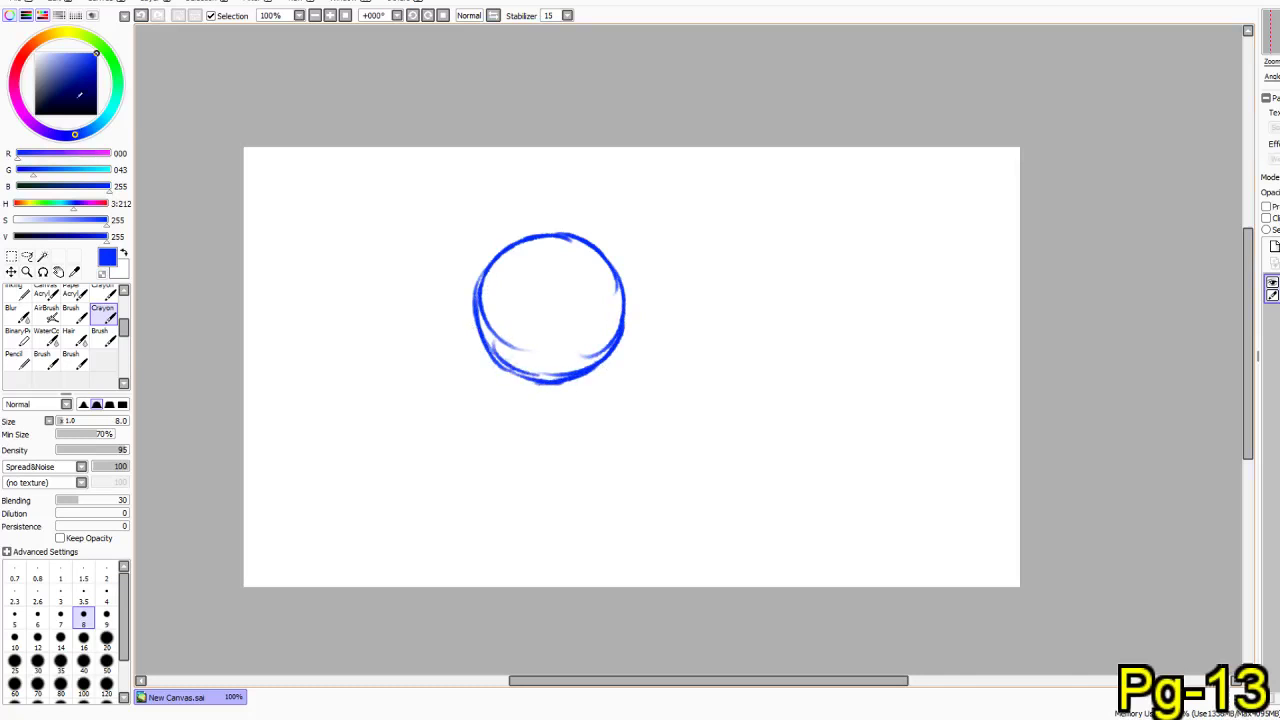
- On a new layer, sketch a pink-red (R 255, G 0, B 90) torso from below the blue circle to the canvas's lower edge
mouse_move(19, 82)
left_mouse_down()
mouse_move(22, 118)
mouse_move(15, 74)
left_mouse_up()
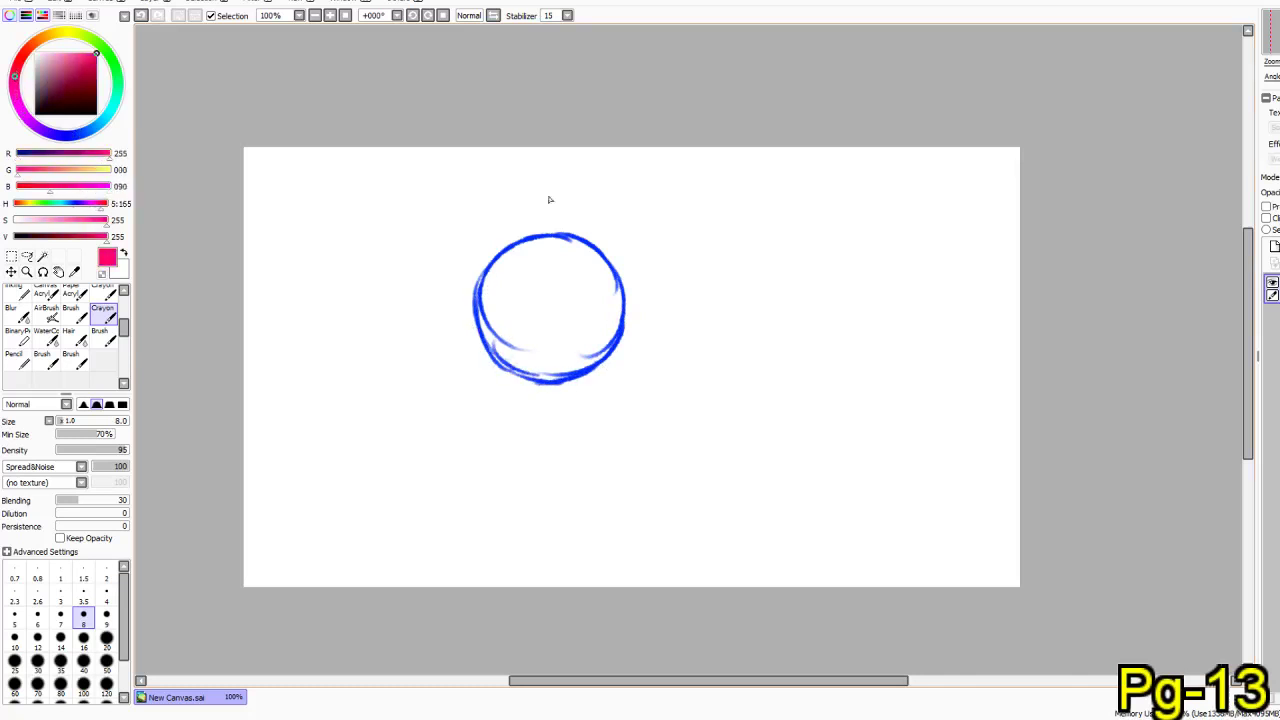
left_click(1273, 246)
mouse_move(596, 384)
left_mouse_down()
mouse_move(505, 426)
mouse_move(534, 494)
mouse_move(552, 450)
mouse_move(554, 576)
left_mouse_up()
key("ctrl+z")
left_click_drag(549, 516, 538, 611)
mouse_move(593, 385)
left_mouse_down()
mouse_move(646, 440)
mouse_move(663, 536)
mouse_move(665, 523)
mouse_move(665, 610)
left_mouse_up()
key("ctrl+z")
key("ctrl+z")
left_click_drag(671, 525, 705, 634)
mouse_move(551, 401)
left_mouse_down()
mouse_move(519, 427)
mouse_move(538, 484)
left_mouse_up()
left_click_drag(513, 428, 549, 518)
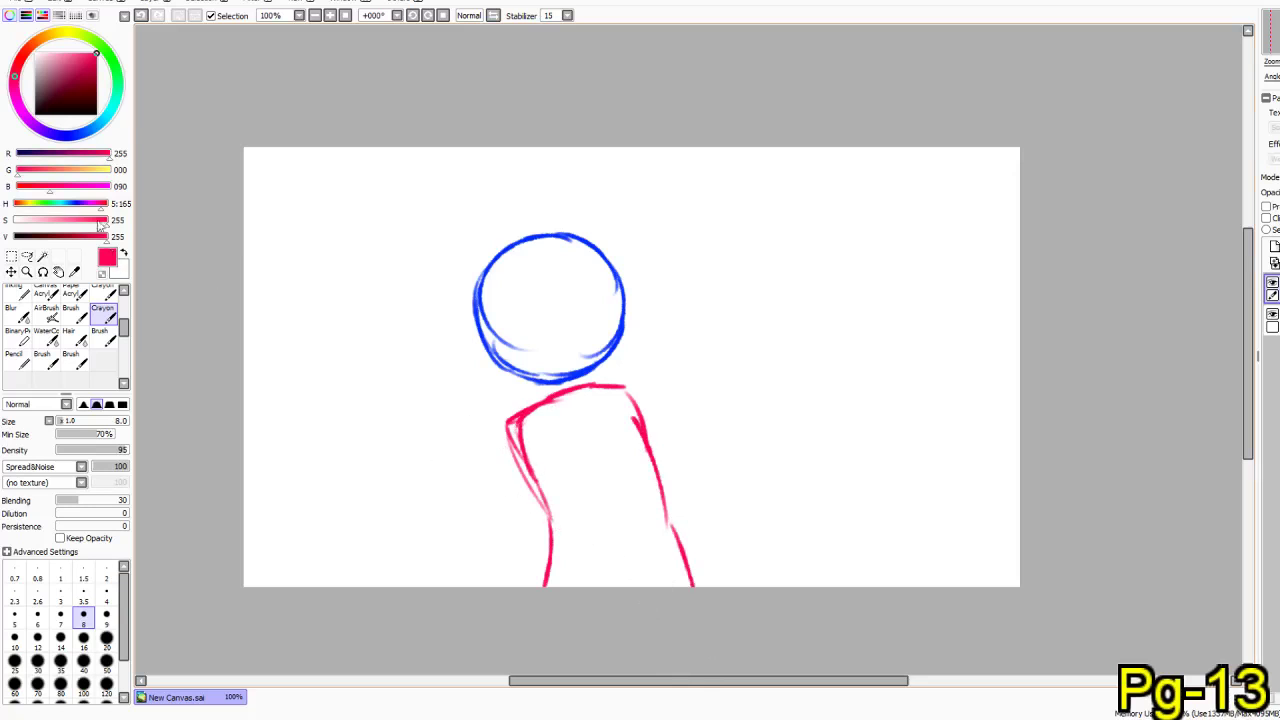
- Sketch a green (R 25, G 255, B 0) head circle touching the blue circle's upper-left side with the size 8 Crayon
mouse_move(54, 133)
left_mouse_down()
mouse_move(19, 106)
mouse_move(22, 50)
left_mouse_up()
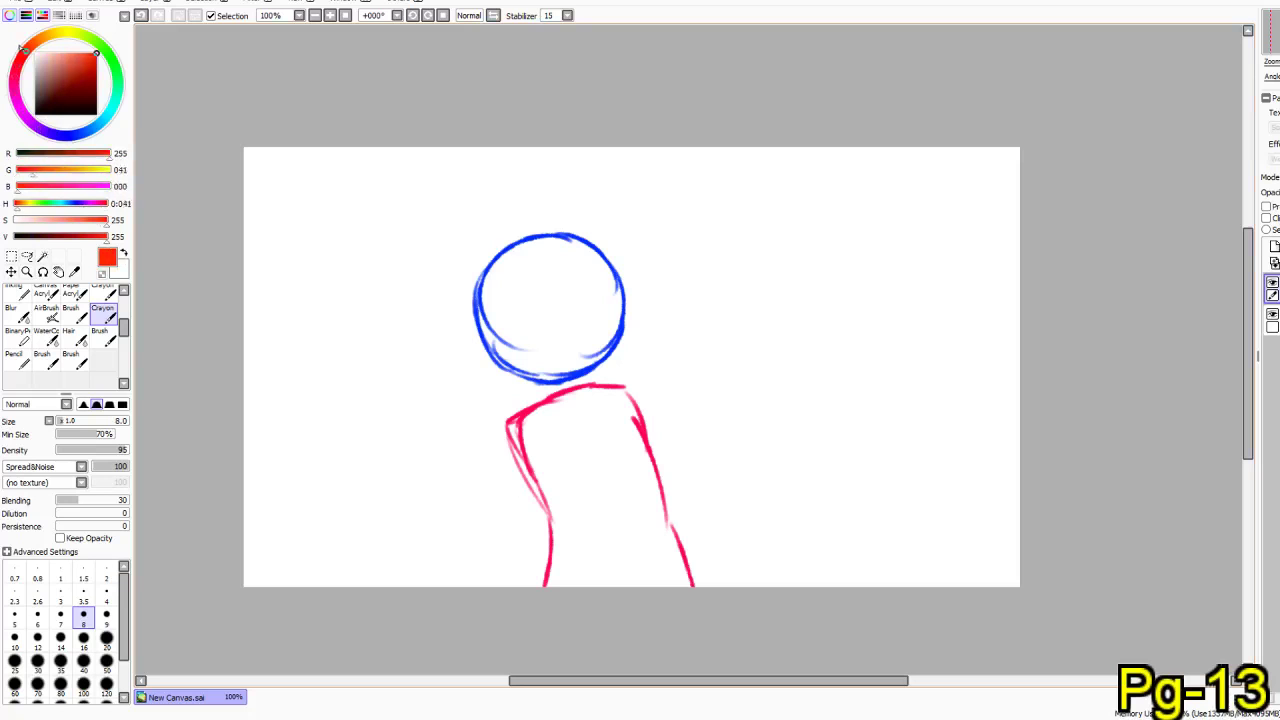
left_click(108, 52)
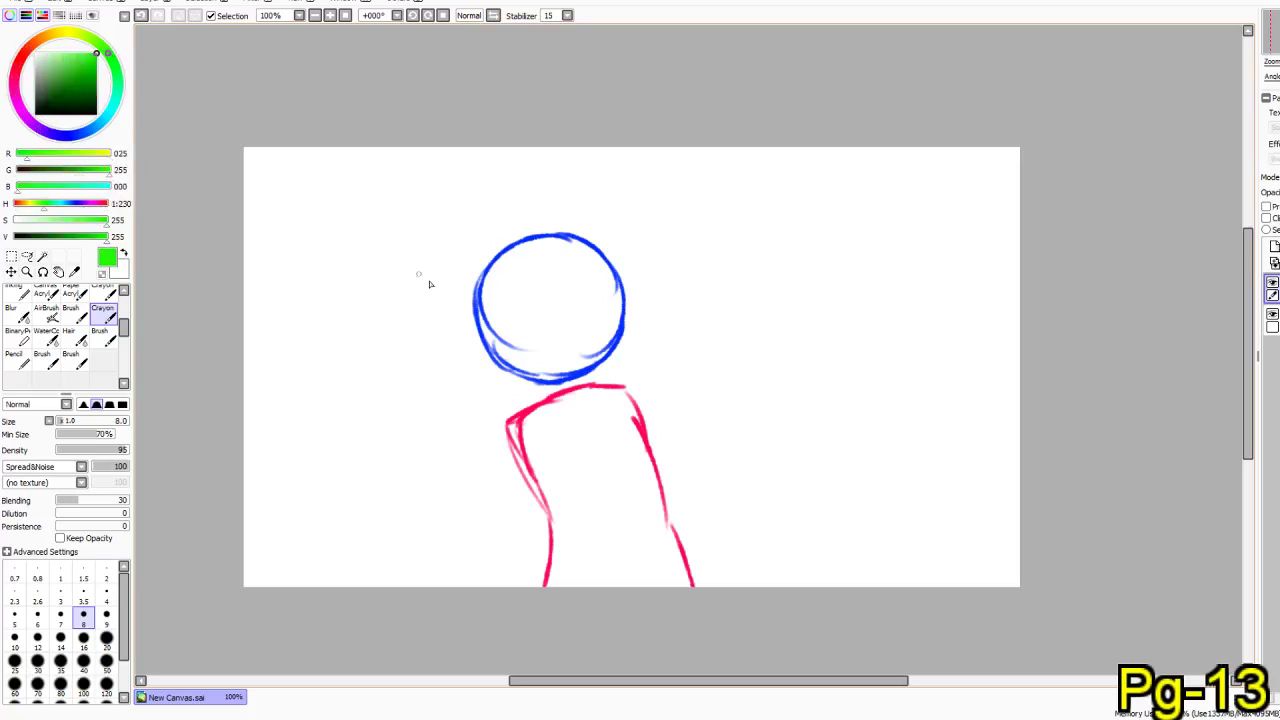
left_click_drag(426, 226, 340, 292)
key("ctrl+z")
left_click_drag(471, 217, 365, 306)
key("ctrl+z")
mouse_move(417, 201)
left_mouse_down()
mouse_move(340, 241)
mouse_move(395, 293)
mouse_move(344, 228)
mouse_move(392, 302)
left_mouse_up()
key("ctrl+z")
left_click_drag(369, 209, 454, 251)
mouse_move(401, 196)
left_mouse_down()
mouse_move(463, 243)
mouse_move(455, 268)
left_mouse_up()
mouse_move(457, 212)
left_mouse_down()
mouse_move(477, 251)
mouse_move(455, 297)
left_mouse_up()
mouse_move(413, 191)
left_mouse_down()
mouse_move(359, 299)
mouse_move(414, 320)
left_mouse_up()
key("ctrl+z")
mouse_move(346, 268)
left_mouse_down()
mouse_move(391, 335)
mouse_move(462, 319)
mouse_move(474, 280)
left_mouse_up()
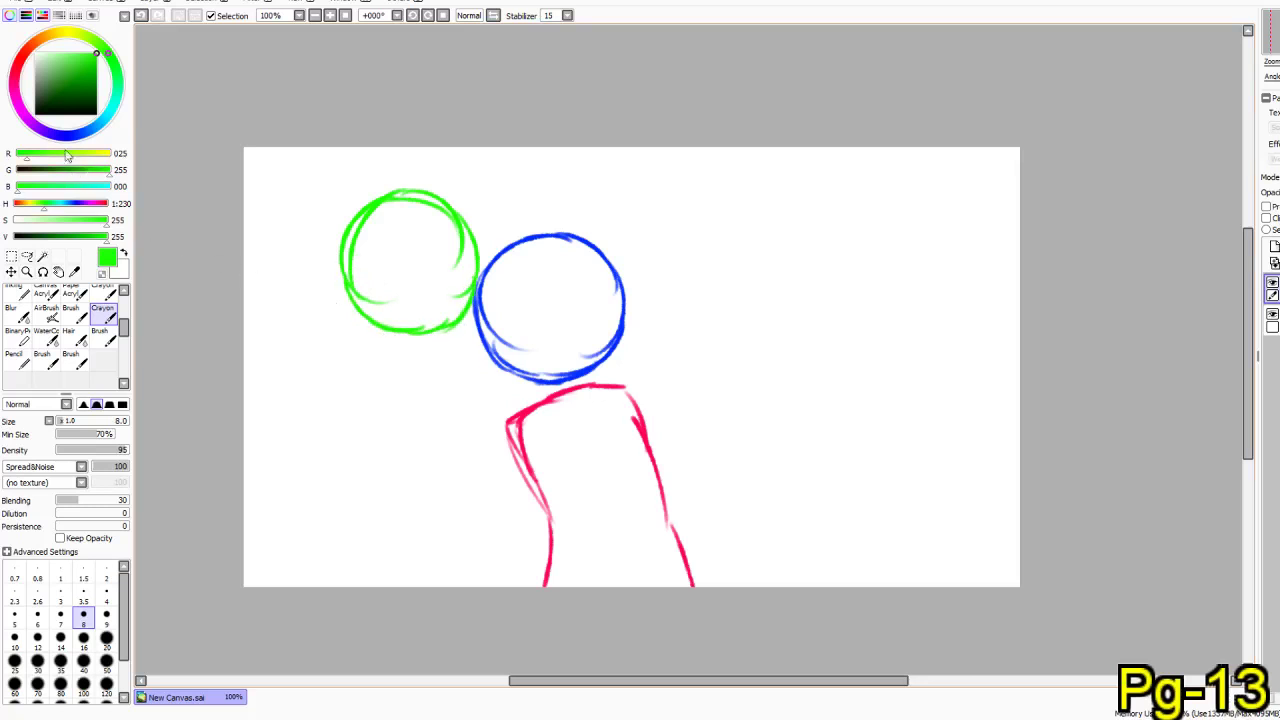
- Sketch a purple (R 143, G 0, B 255) torso from below the green circle to the canvas's lower edge
left_click(40, 129)
mouse_move(443, 353)
left_mouse_down()
mouse_move(371, 371)
mouse_move(378, 429)
mouse_move(364, 439)
mouse_move(374, 429)
mouse_move(390, 506)
left_mouse_up()
key("ctrl+z")
key("ctrl+z")
mouse_move(366, 375)
left_mouse_down()
mouse_move(378, 461)
mouse_move(382, 449)
mouse_move(382, 524)
left_mouse_up()
left_click_drag(376, 462, 371, 590)
mouse_move(440, 353)
left_mouse_down()
mouse_move(472, 485)
mouse_move(476, 443)
mouse_move(473, 482)
mouse_move(520, 588)
left_mouse_up()
key("ctrl+z")
left_click_drag(375, 467, 383, 588)
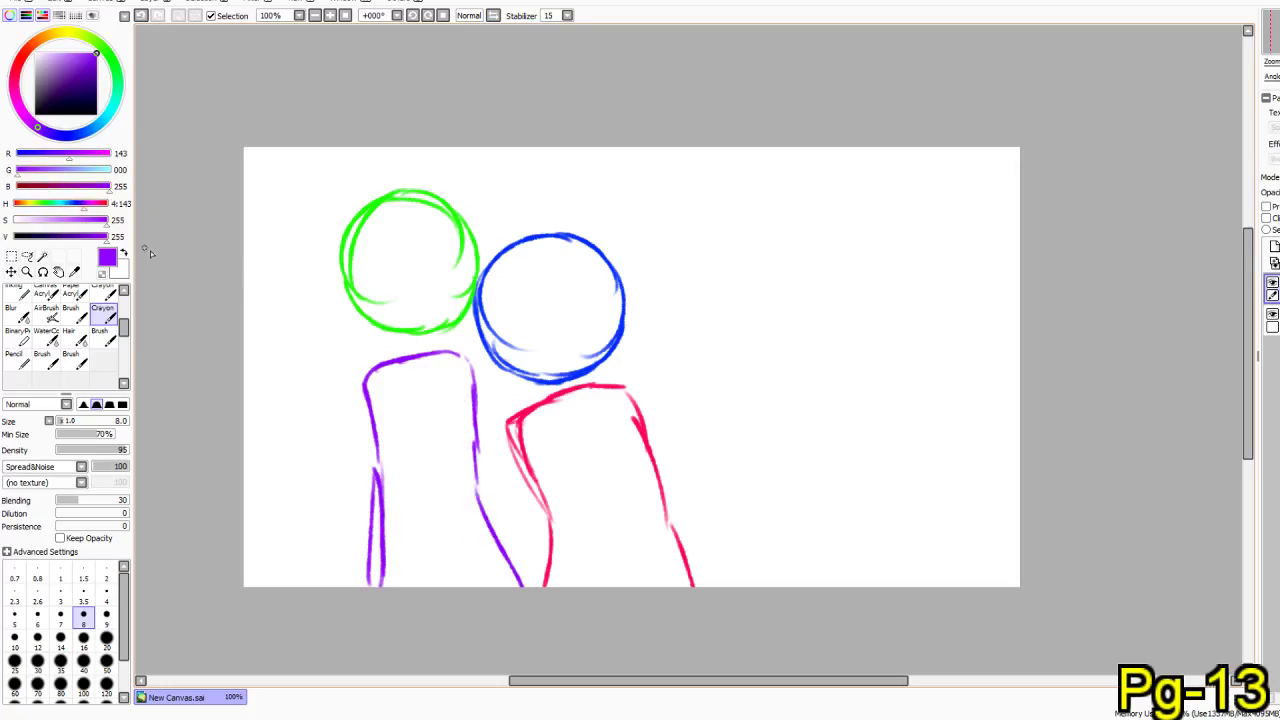
- Select the whole pink-red torso by combining several rectangular selections, leaving out the blue circle and the purple torso
left_click(11, 256)
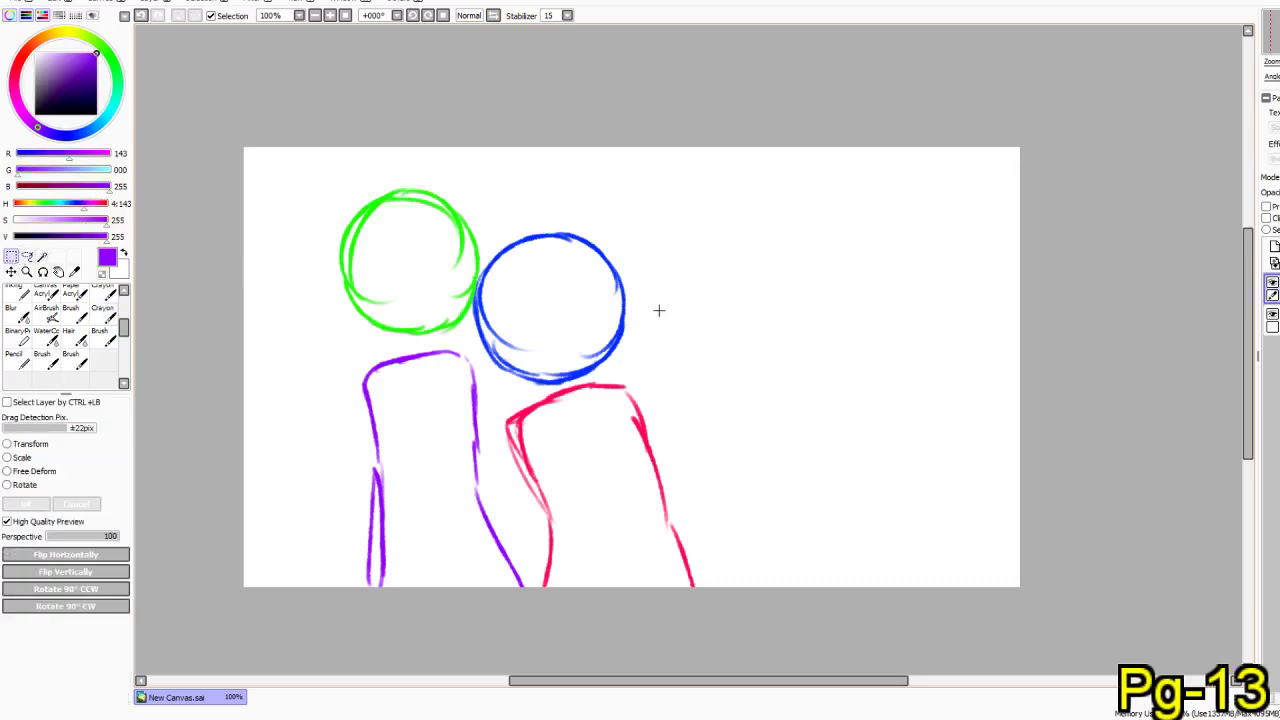
left_click_drag(679, 363, 526, 626)
left_click_drag(494, 404, 530, 548)
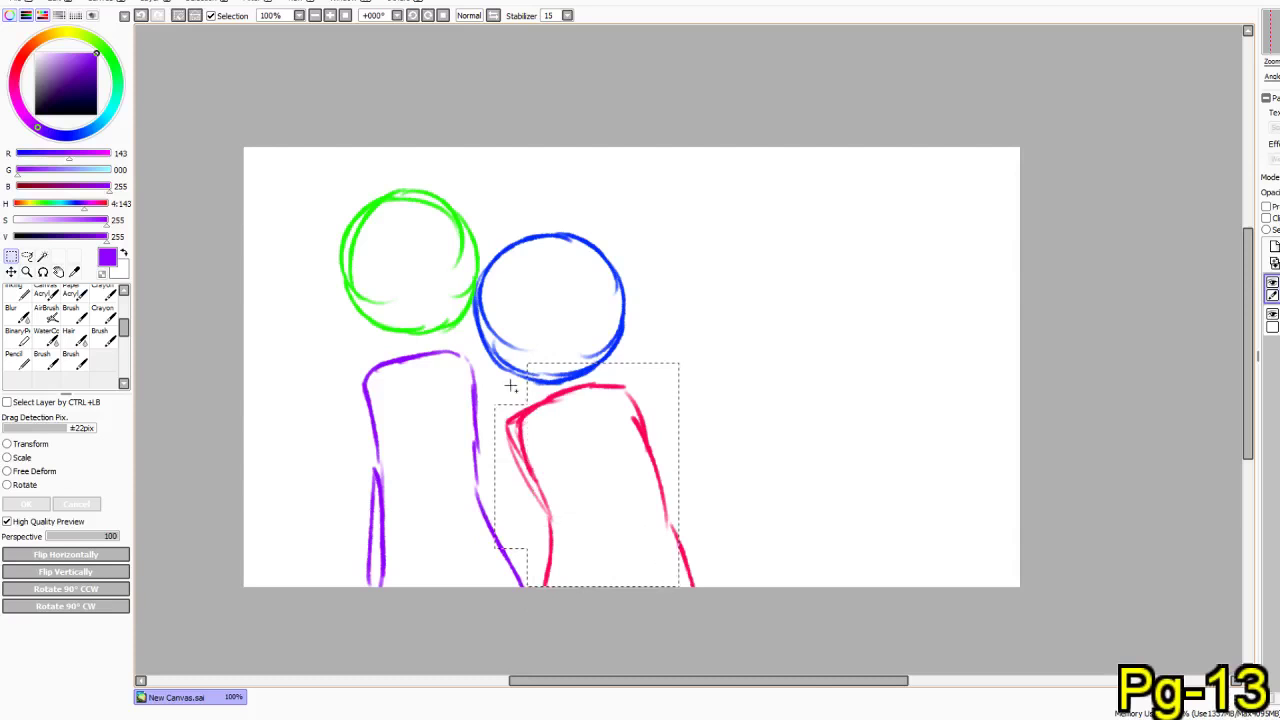
left_click_drag(720, 512, 630, 661)
key("ctrl+z")
key("ctrl+z")
left_click_drag(497, 404, 610, 540)
key("ctrl+z")
left_click_drag(492, 398, 667, 527)
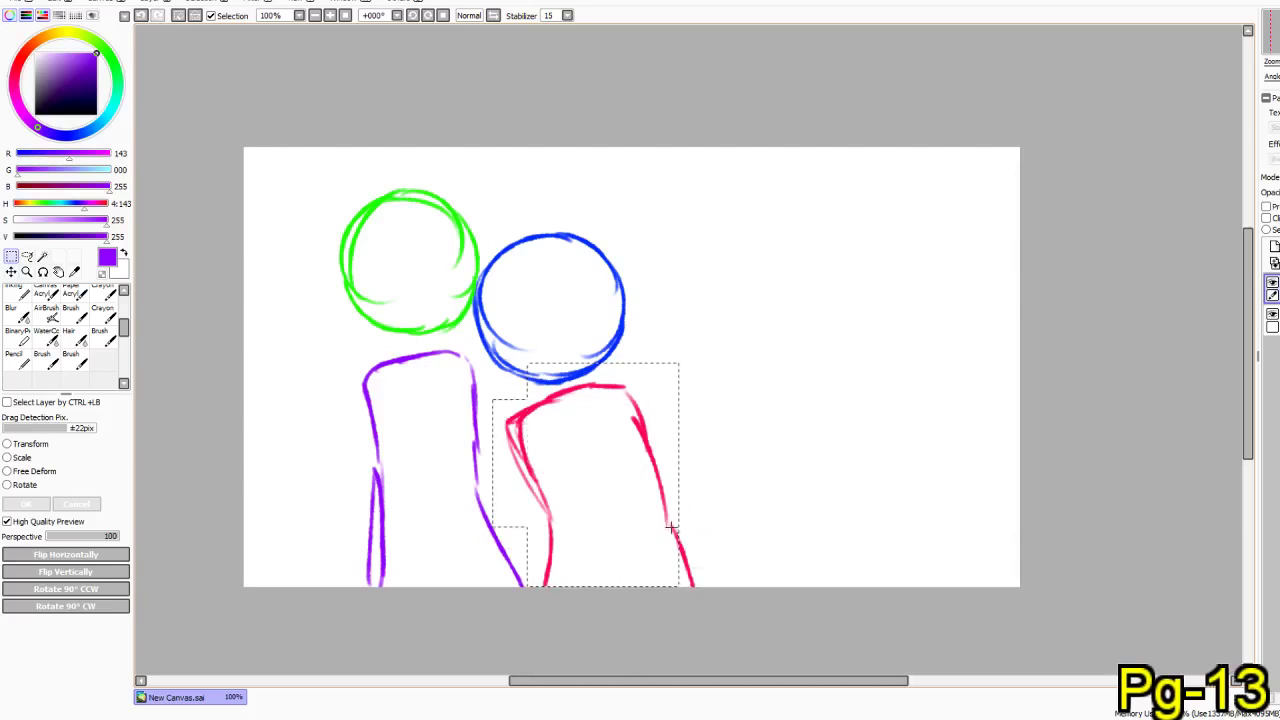
key("ctrl+z")
left_click_drag(497, 413, 626, 464)
left_click_drag(725, 517, 641, 626)
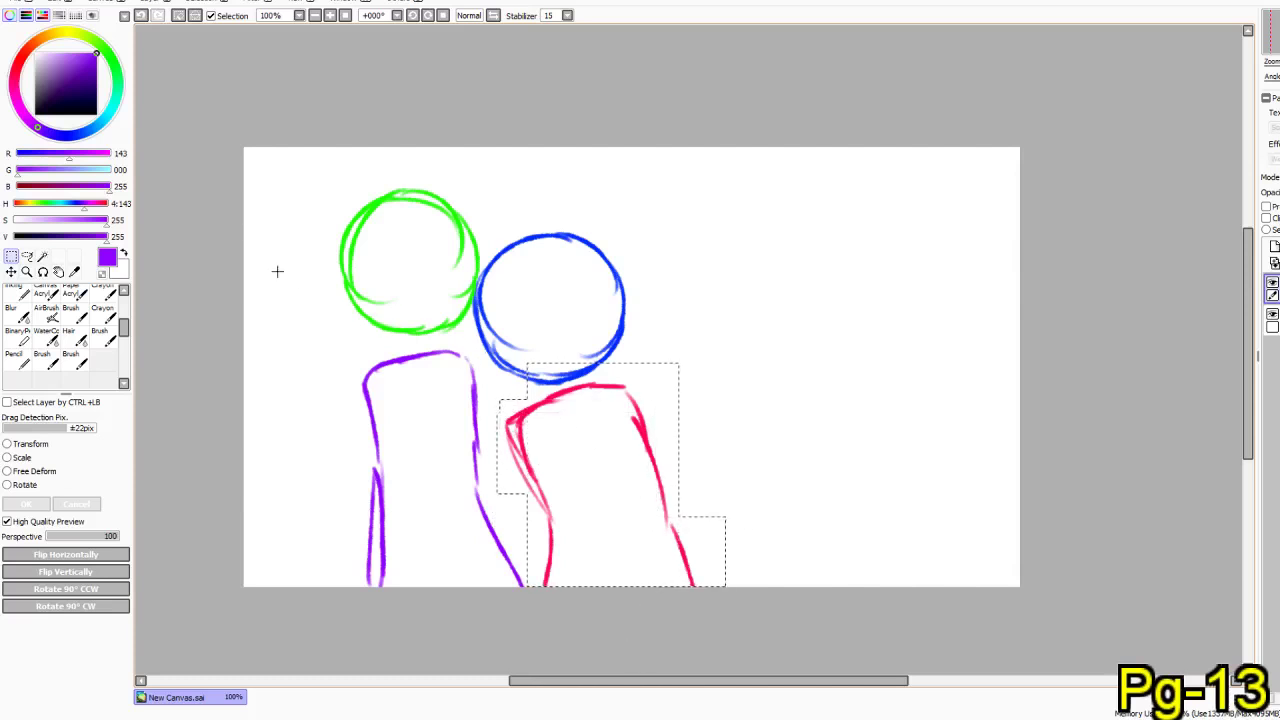
- Cut the selected pink-red torso from the upper layer and paste it onto the lower layer, merging the pasted layer
key("ctrl+x")
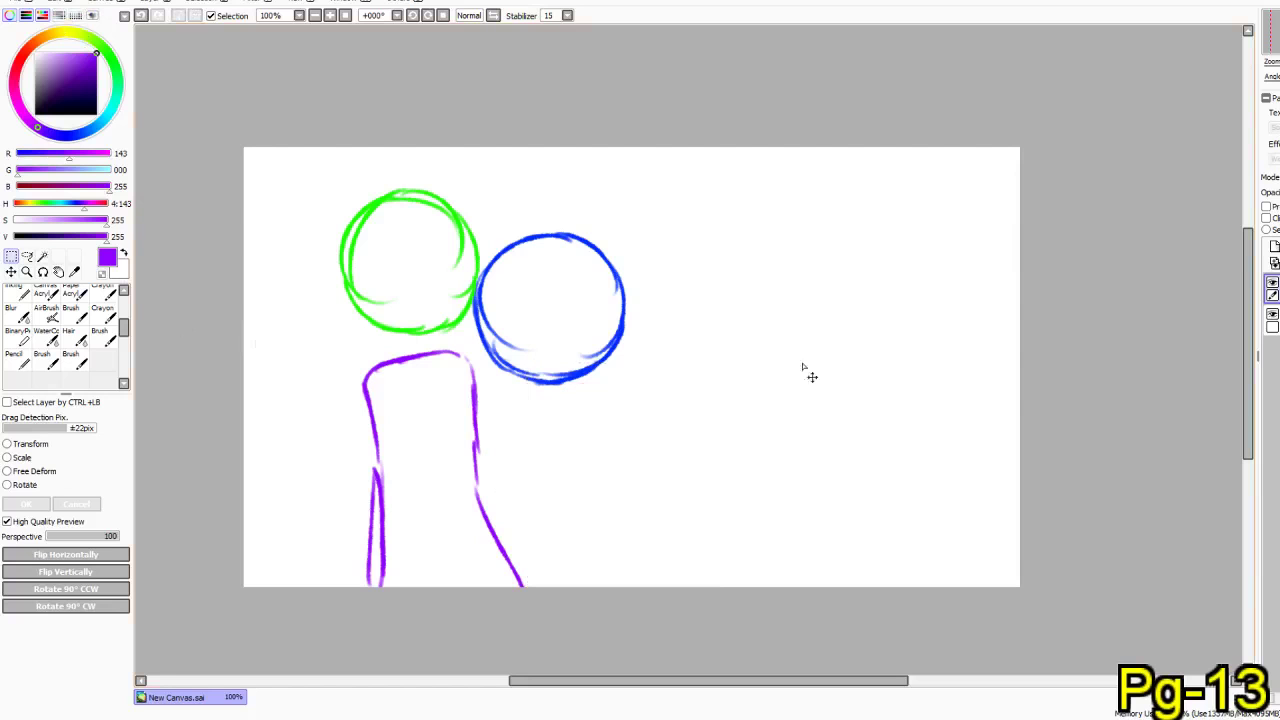
left_click(1274, 320)
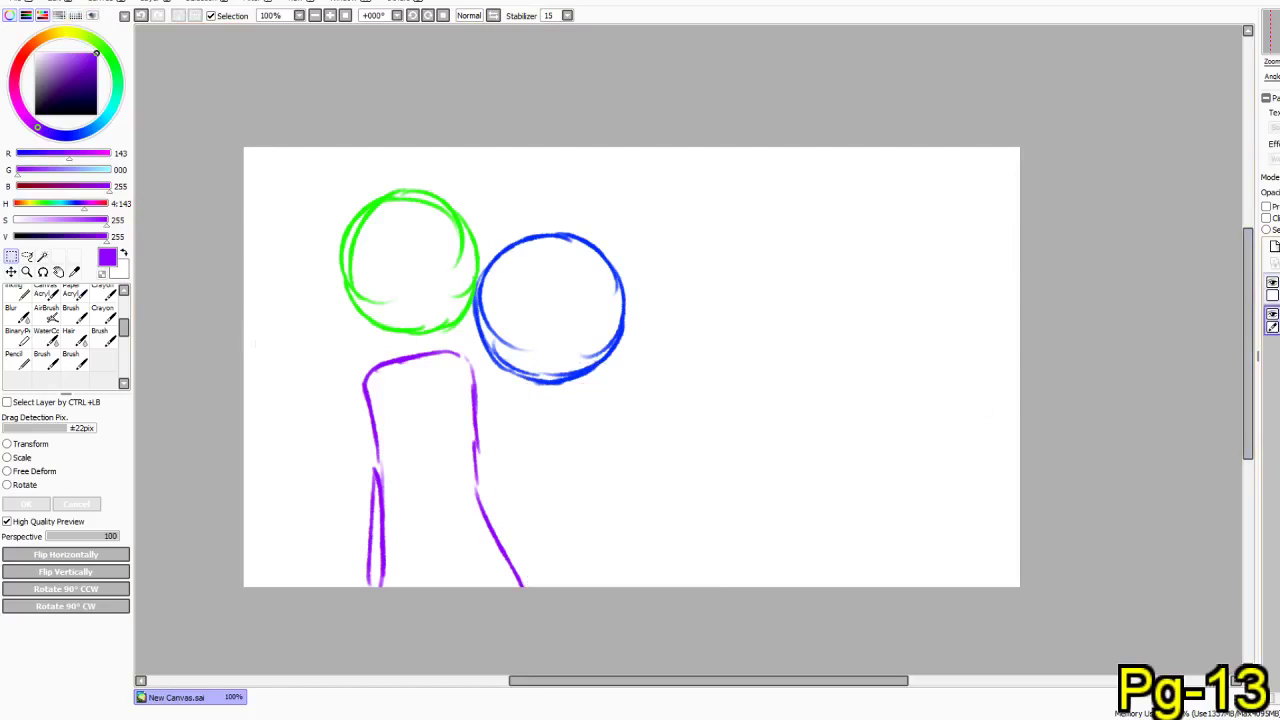
key("ctrl+v")
left_click(1274, 289)
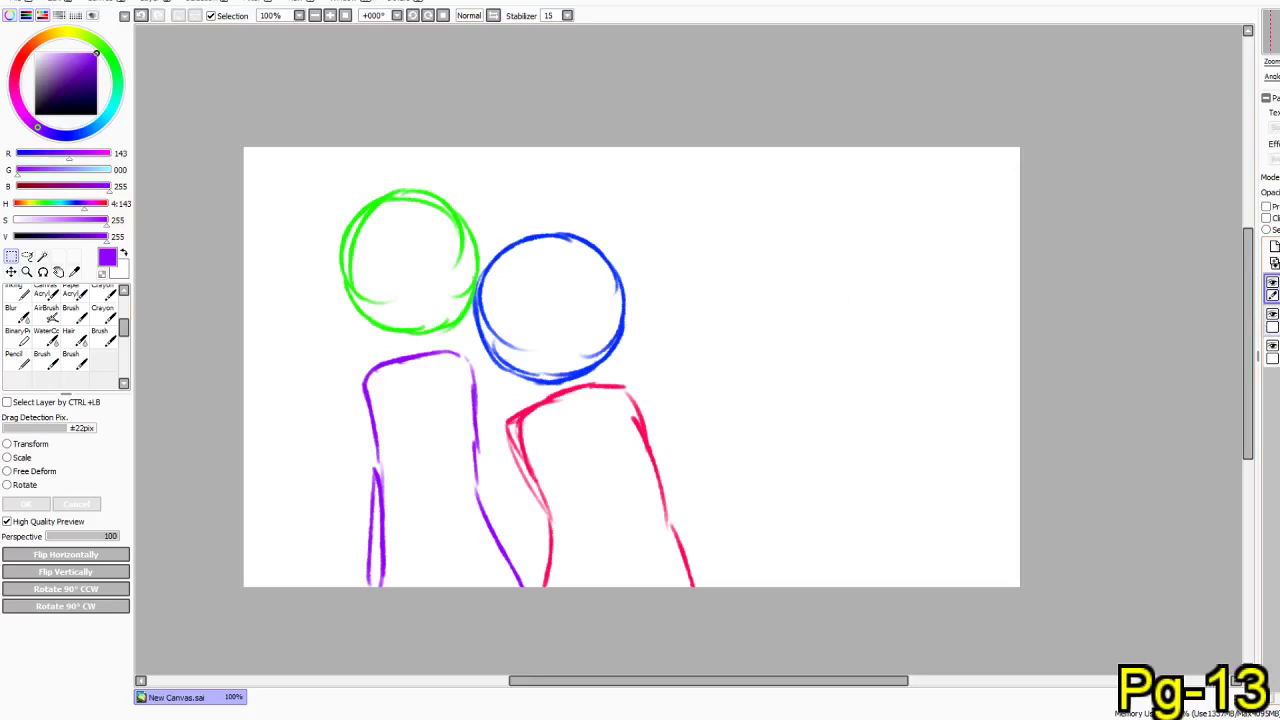
left_click(1274, 320)
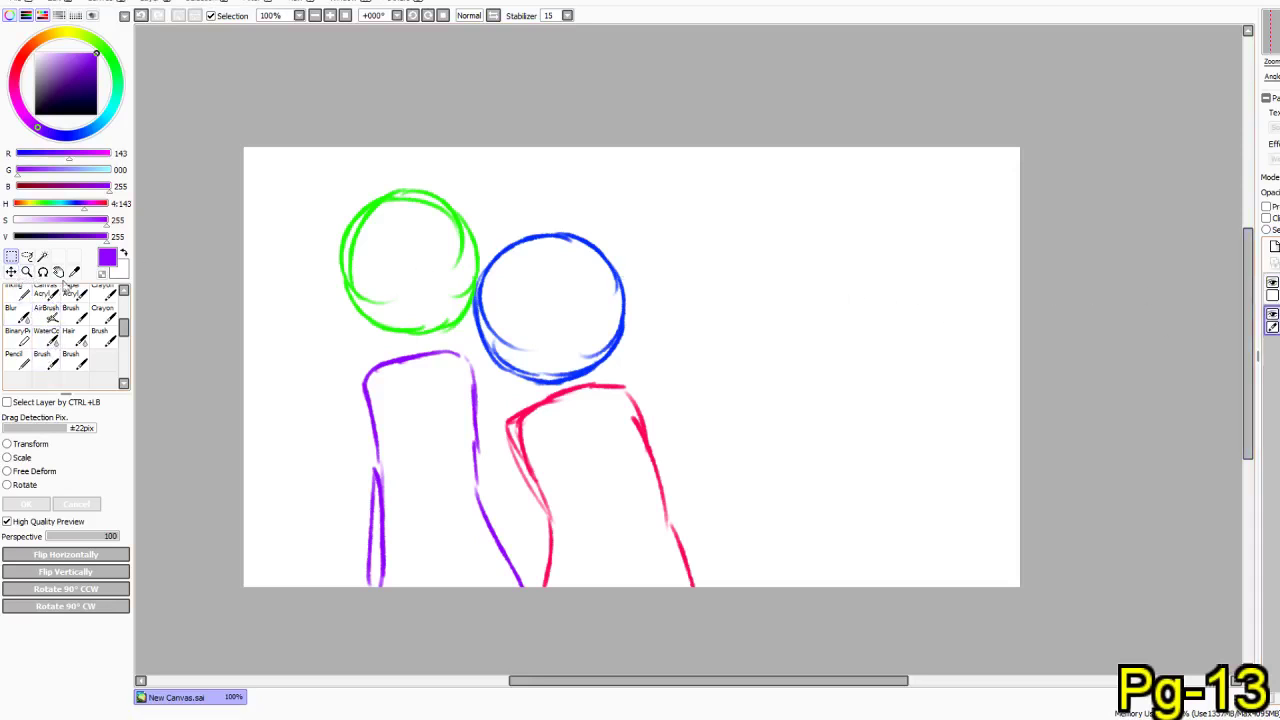
- Enlarge the green-headed character on the upper layer slightly and move it down so its head overlaps the blue circle
left_click(15, 356)
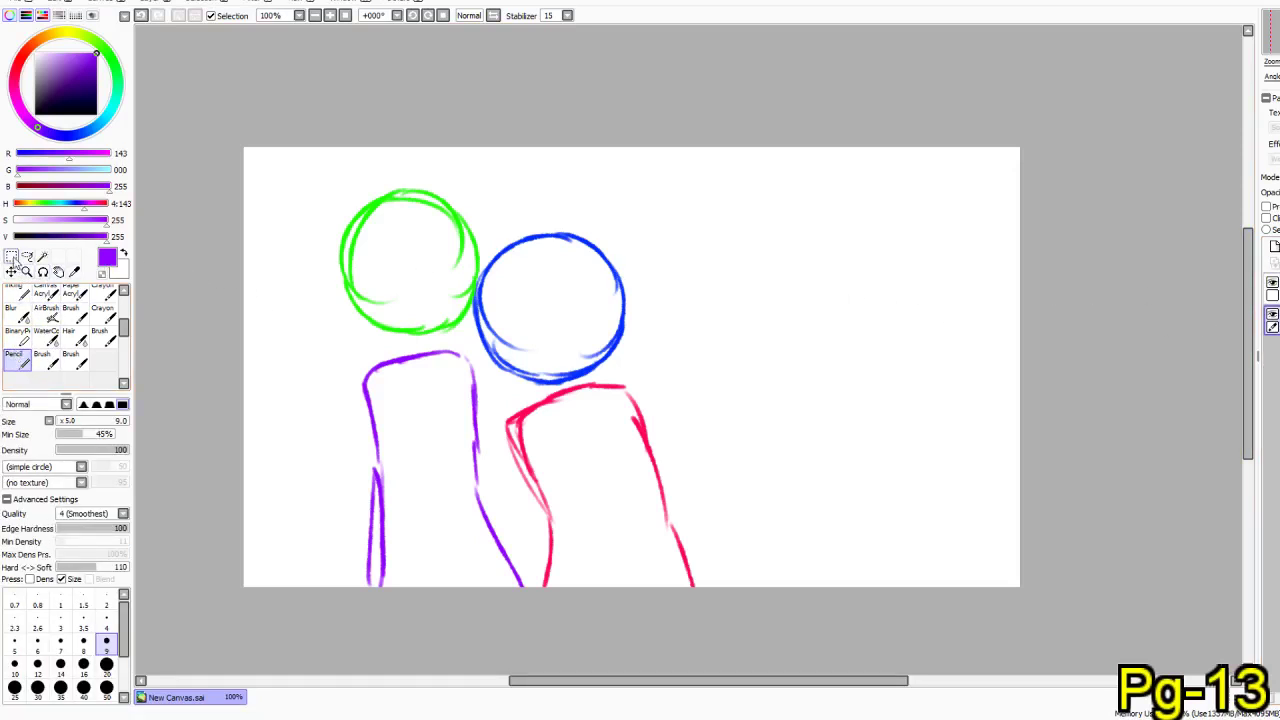
left_click(10, 254)
left_click(1274, 290)
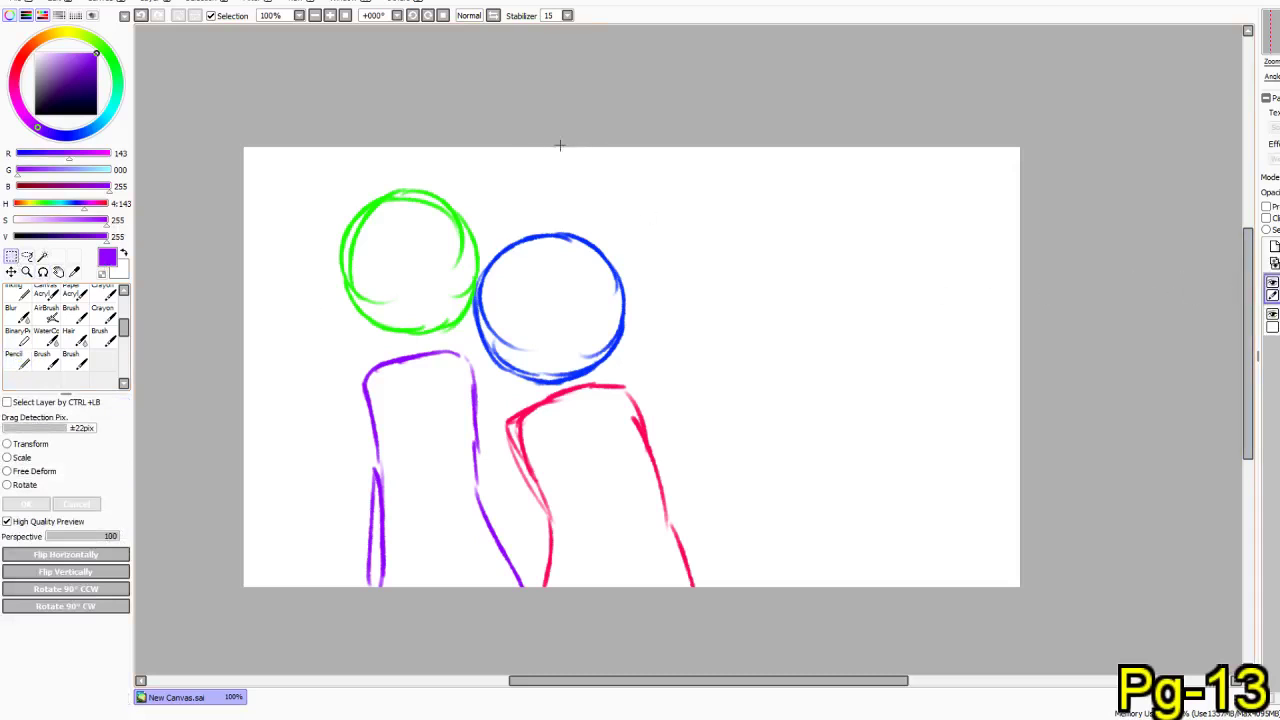
left_click_drag(573, 135, 200, 595)
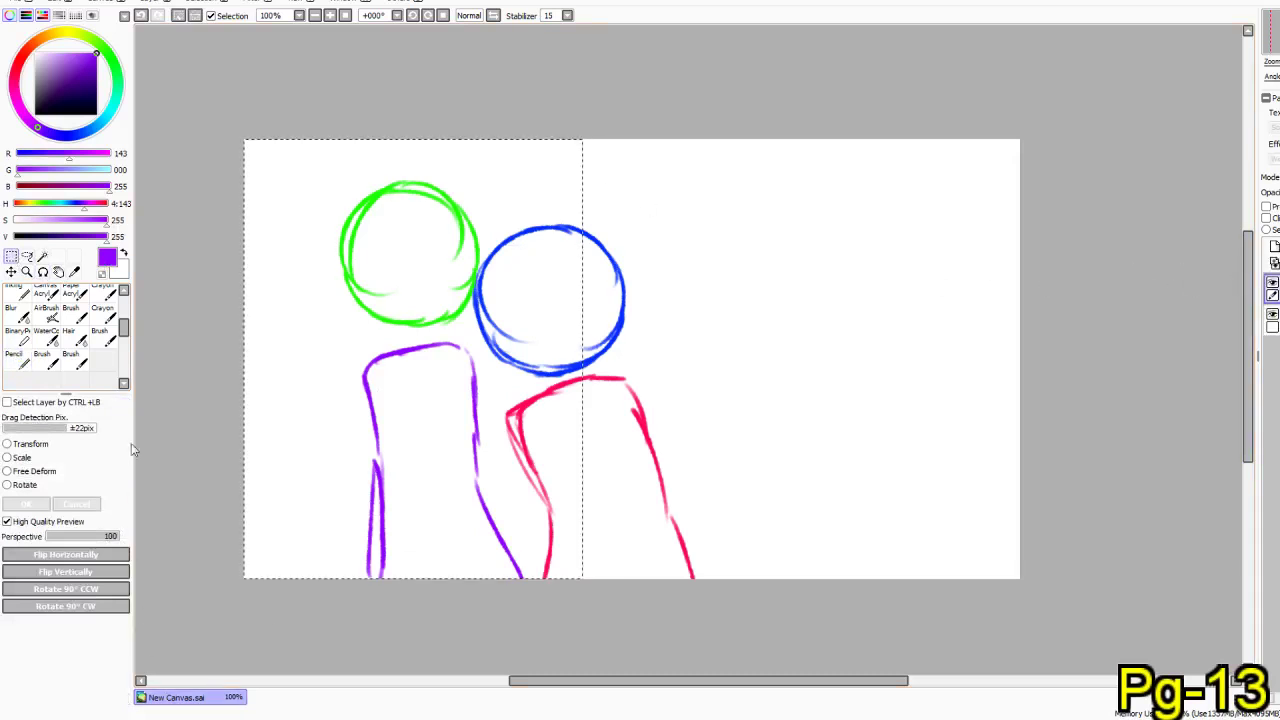
left_click(8, 443)
mouse_move(528, 183)
left_mouse_down()
mouse_move(563, 157)
mouse_move(548, 137)
left_mouse_up()
left_click_drag(482, 267, 478, 312)
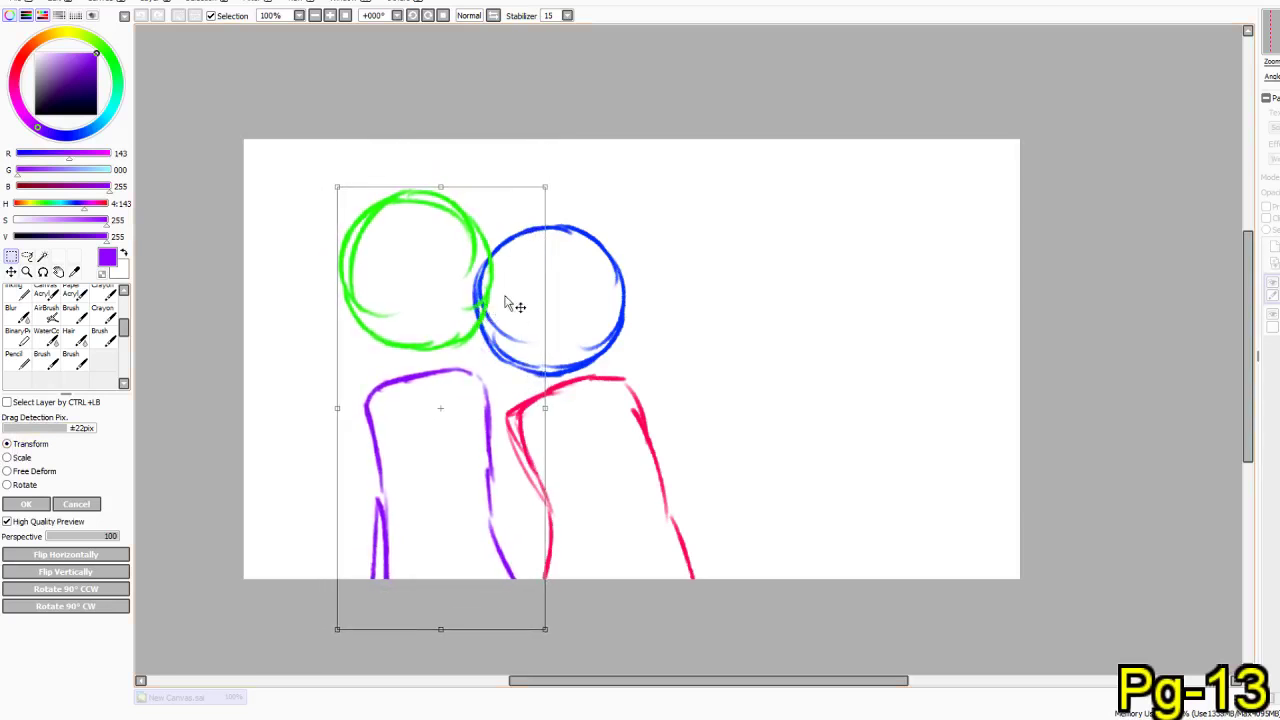
mouse_move(545, 187)
left_mouse_down()
mouse_move(563, 178)
mouse_move(551, 172)
left_mouse_up()
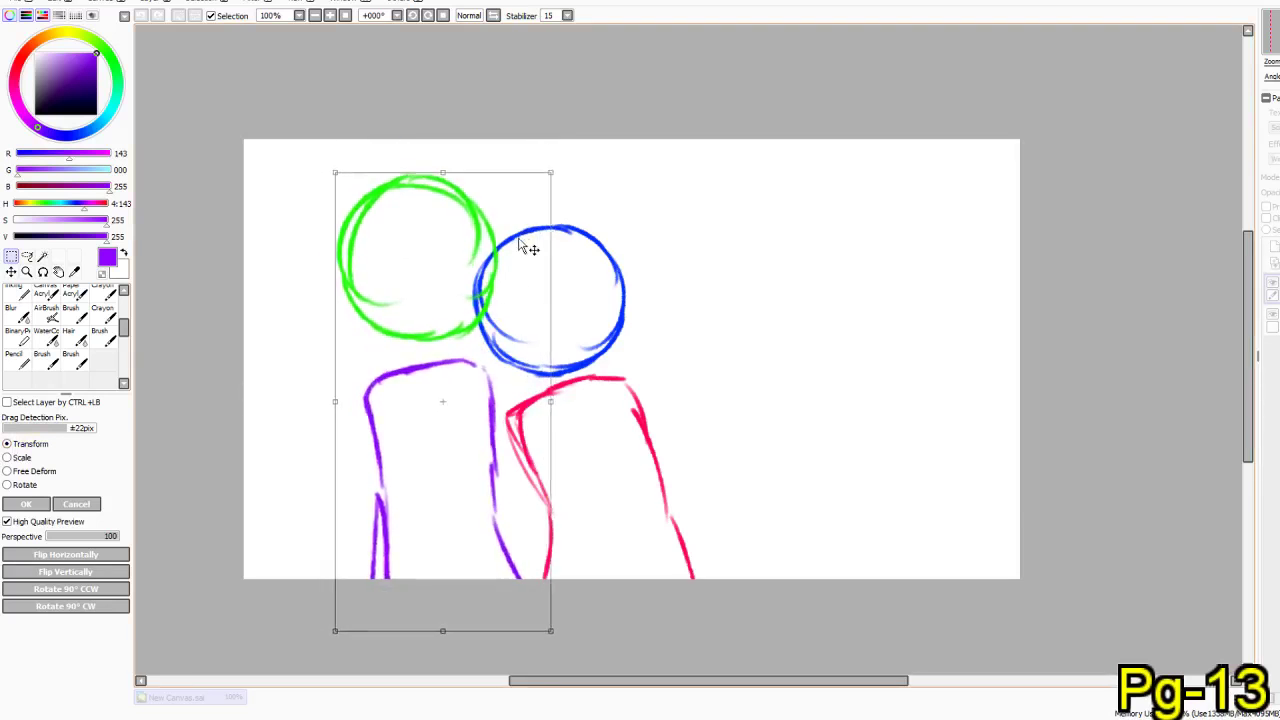
left_click_drag(519, 238, 521, 260)
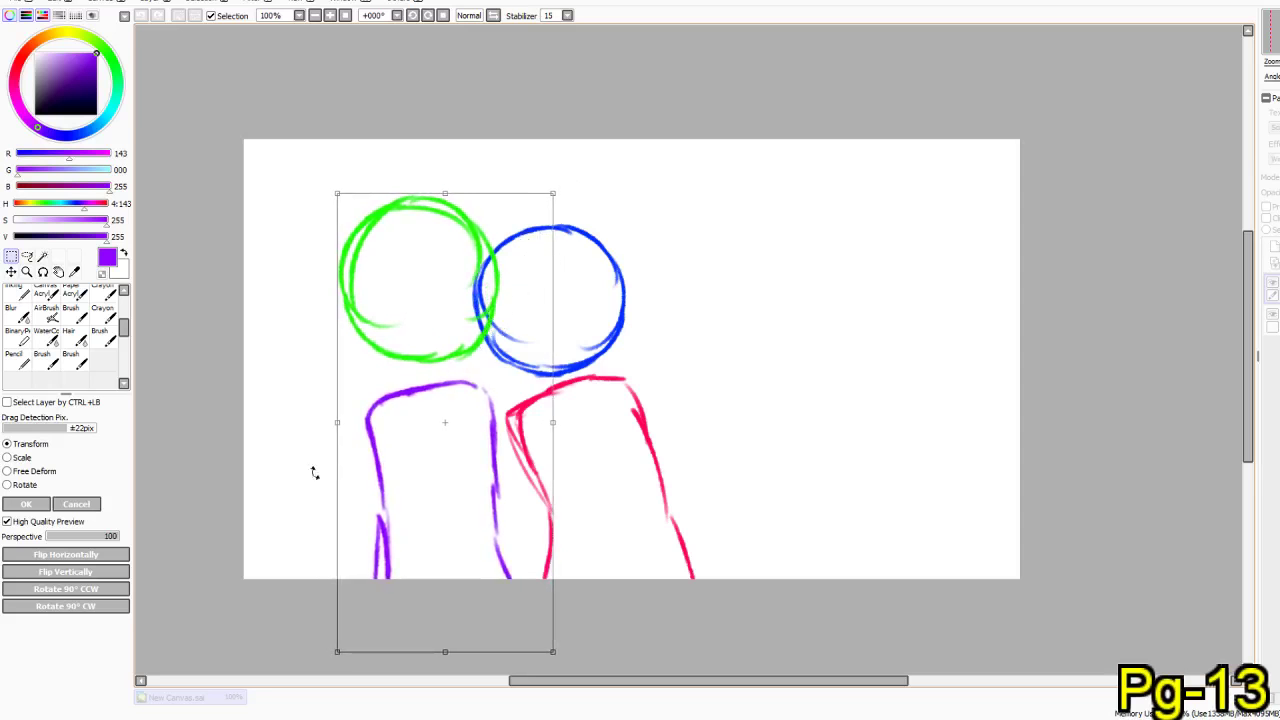
left_click(24, 504)
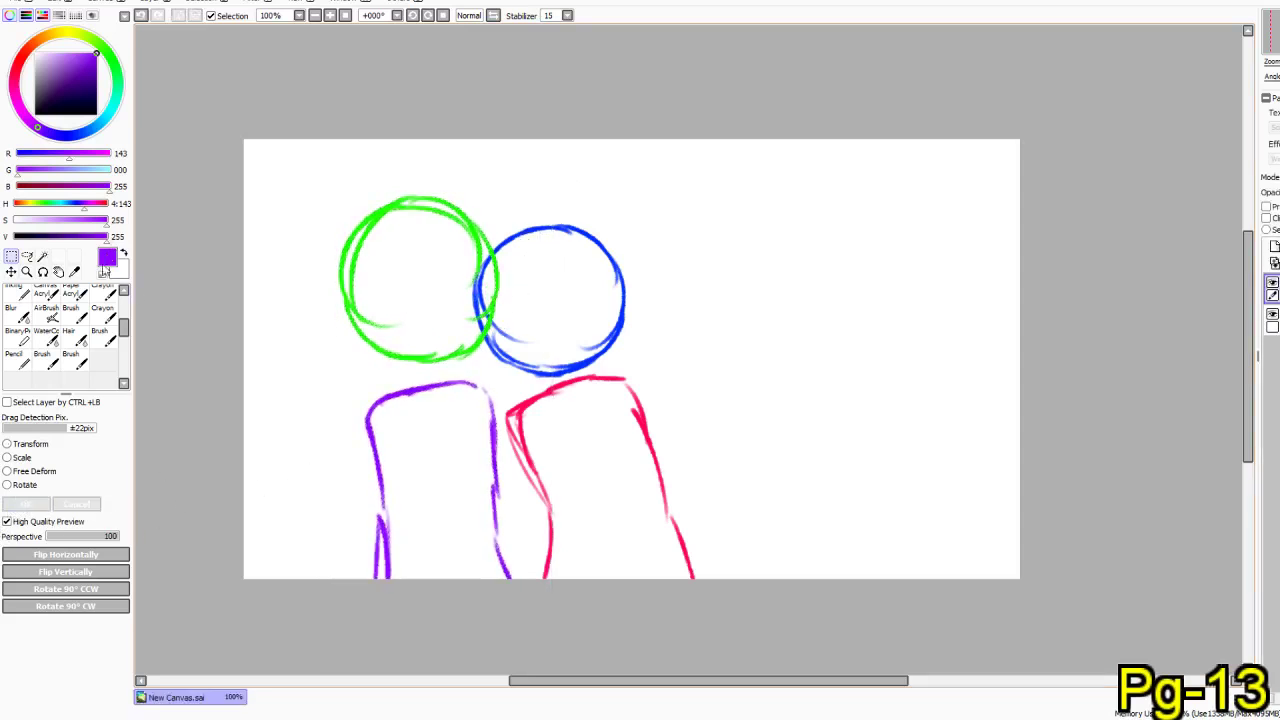
- Add a new layer at the top of the layer stack
left_click(17, 360)
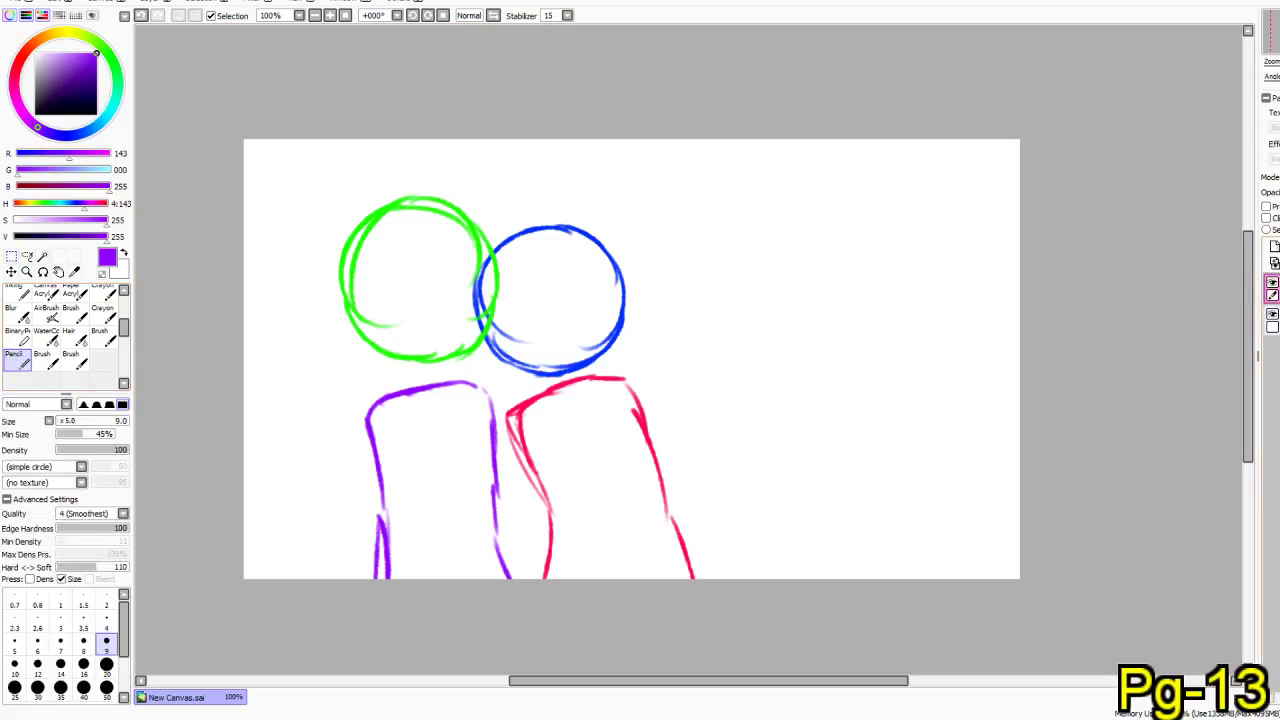
left_click(1273, 321)
left_click(1274, 246)
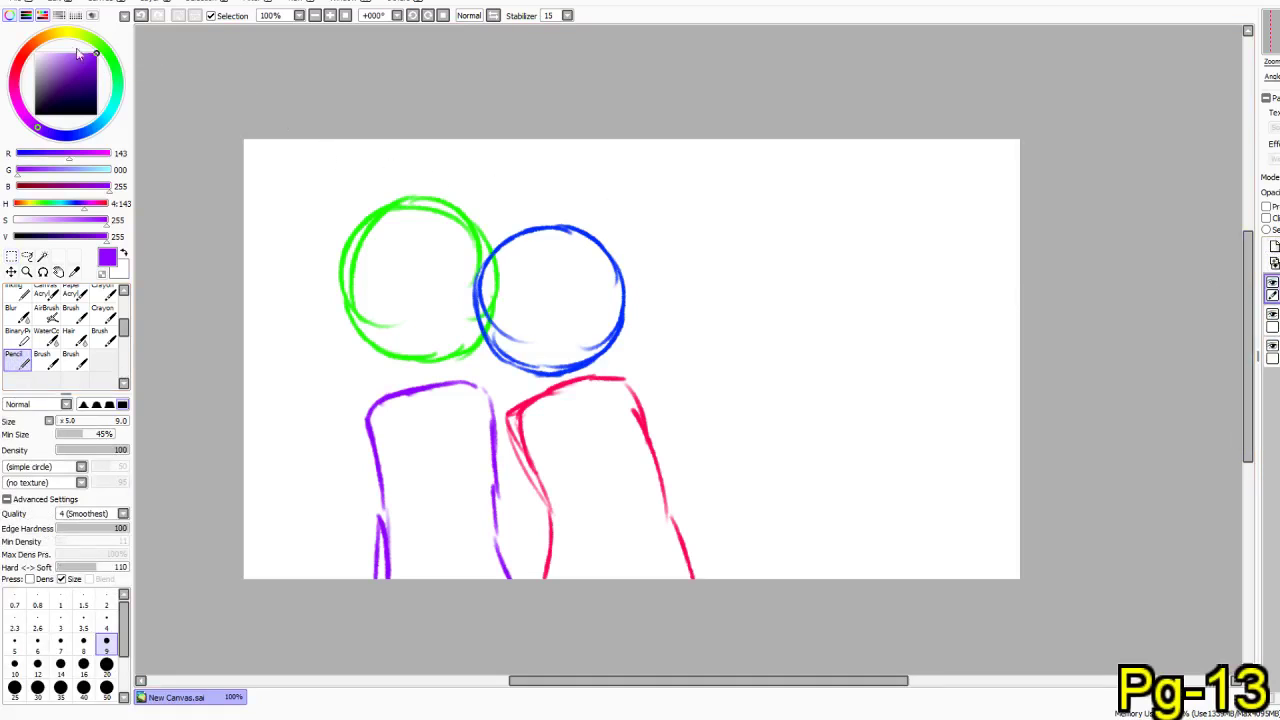
- Sketch a light-blue (R 0, G 159, B 255) head circle to the upper right of the blue circle with the size 8 Crayon
left_click_drag(15, 122, 122, 106)
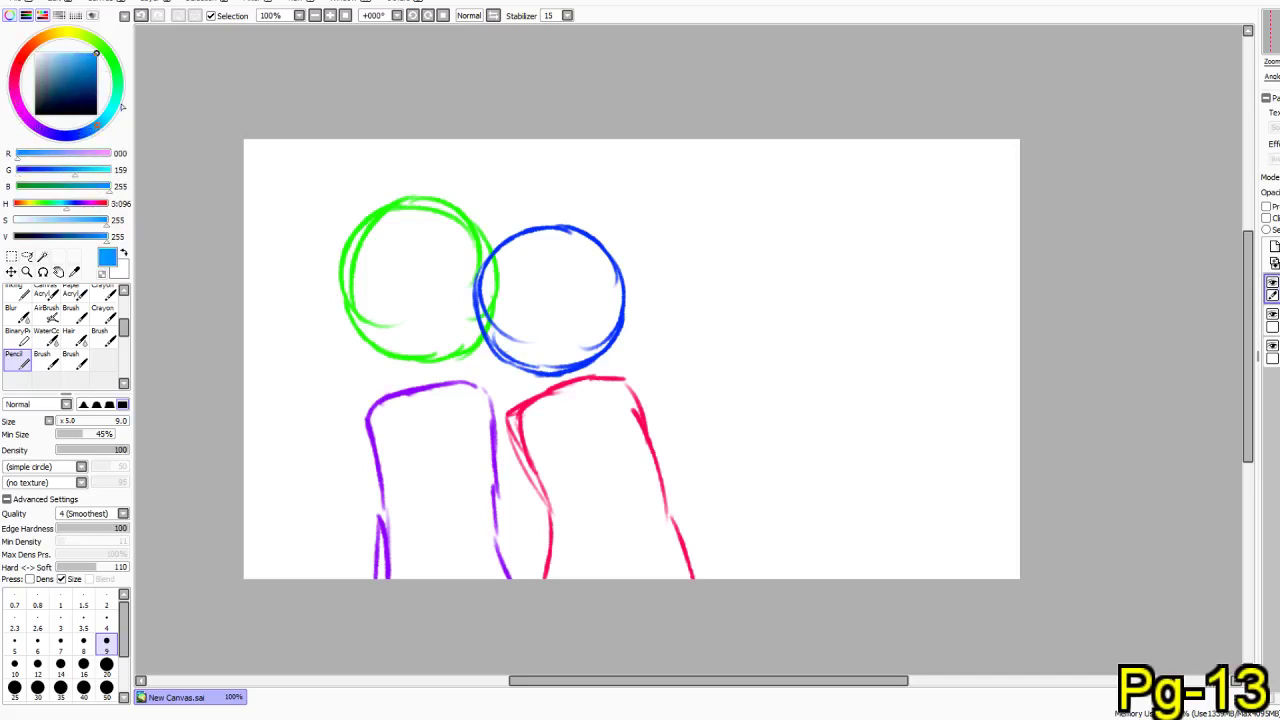
mouse_move(696, 198)
left_mouse_down()
mouse_move(730, 205)
mouse_move(686, 200)
left_mouse_up()
key("ctrl+z")
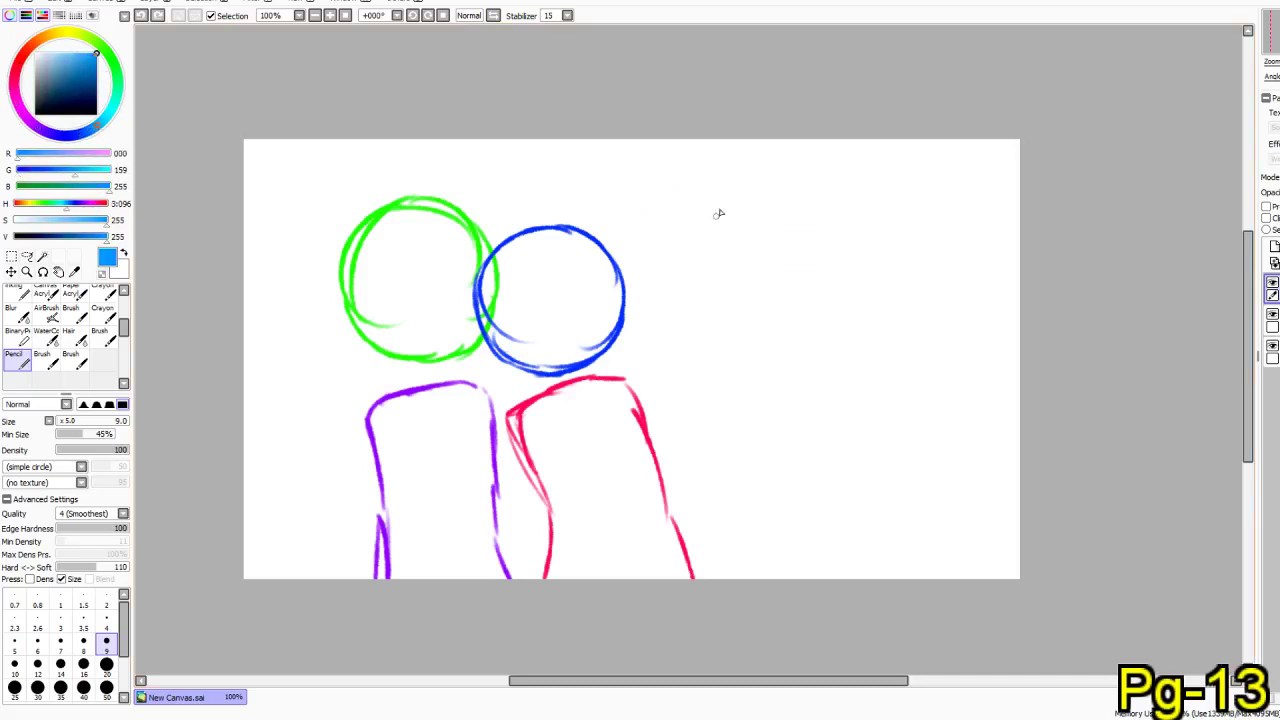
left_click(103, 312)
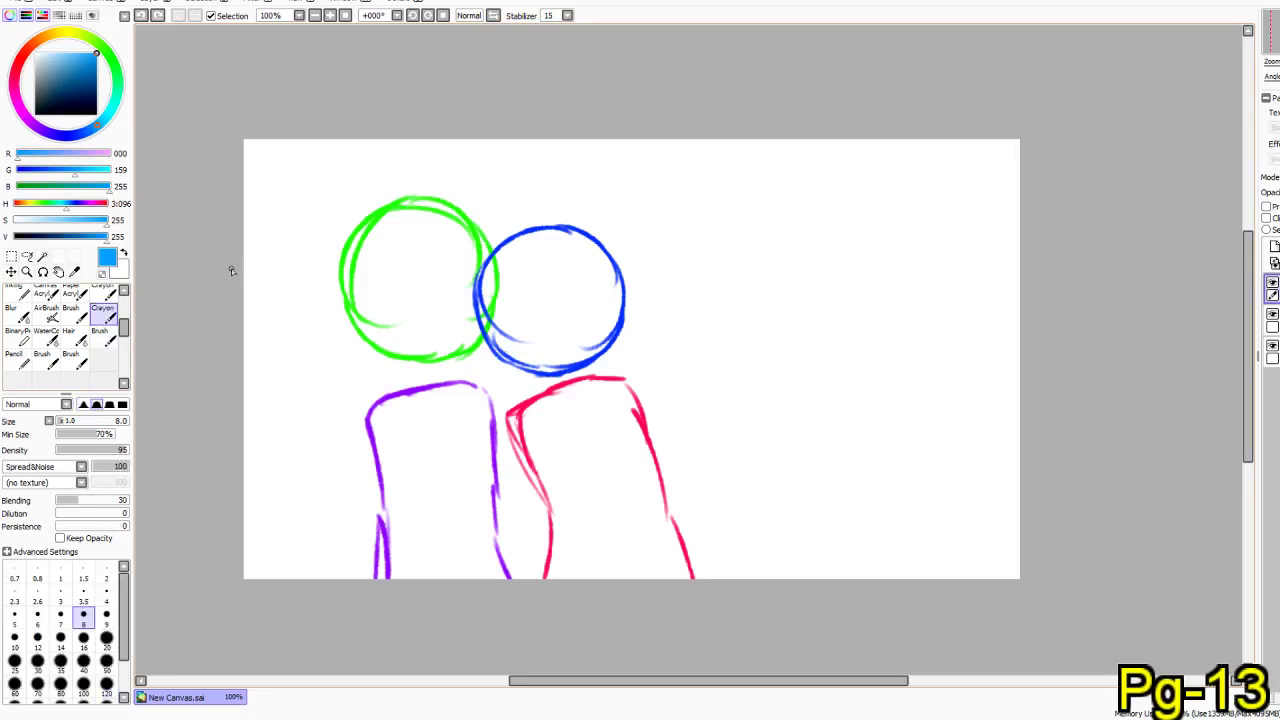
left_click_drag(732, 204, 766, 214)
key("ctrl+z")
mouse_move(668, 288)
left_mouse_down()
mouse_move(729, 191)
mouse_move(740, 187)
mouse_move(765, 244)
left_mouse_up()
left_click_drag(727, 191, 688, 307)
mouse_move(653, 210)
left_mouse_down()
mouse_move(683, 337)
mouse_move(702, 331)
left_mouse_up()
mouse_move(641, 288)
left_mouse_down()
mouse_move(759, 305)
mouse_move(764, 289)
left_mouse_up()
mouse_move(768, 203)
left_mouse_down()
mouse_move(742, 312)
mouse_move(712, 337)
left_mouse_up()
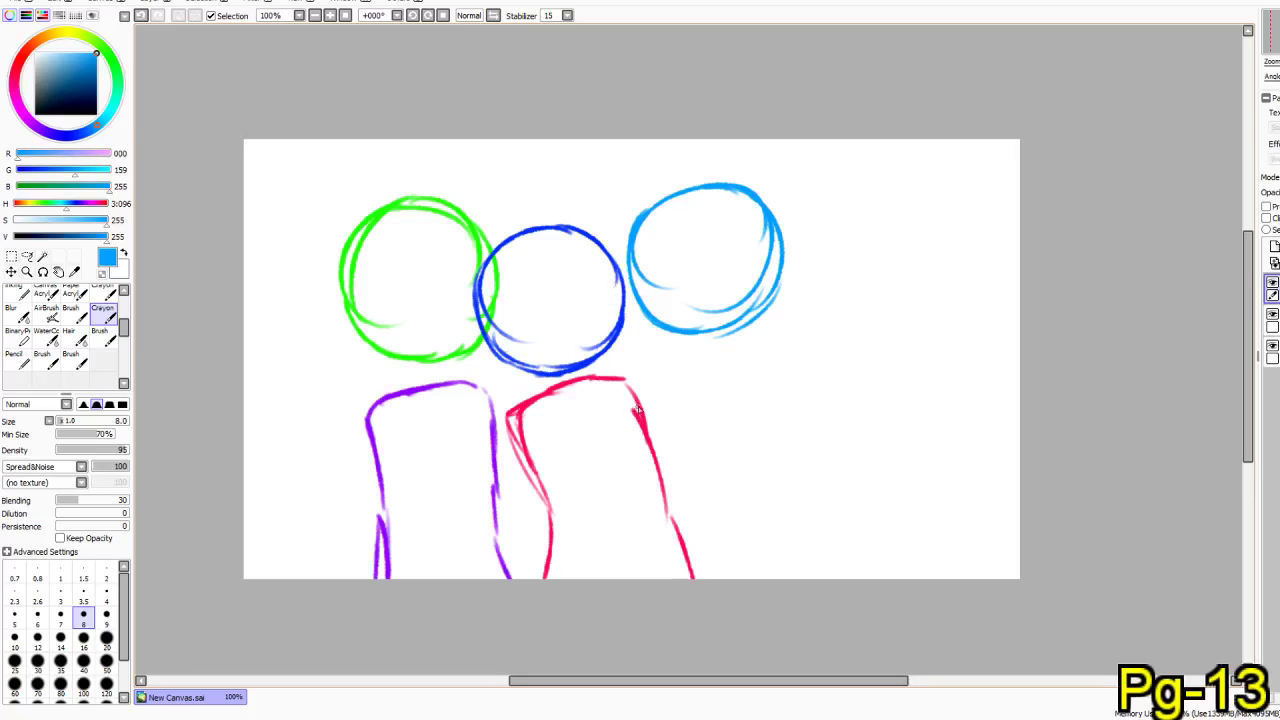
- Select the light-blue circle, move it left to overlap the blue circle's upper-right side, and deselect it
left_click(27, 256)
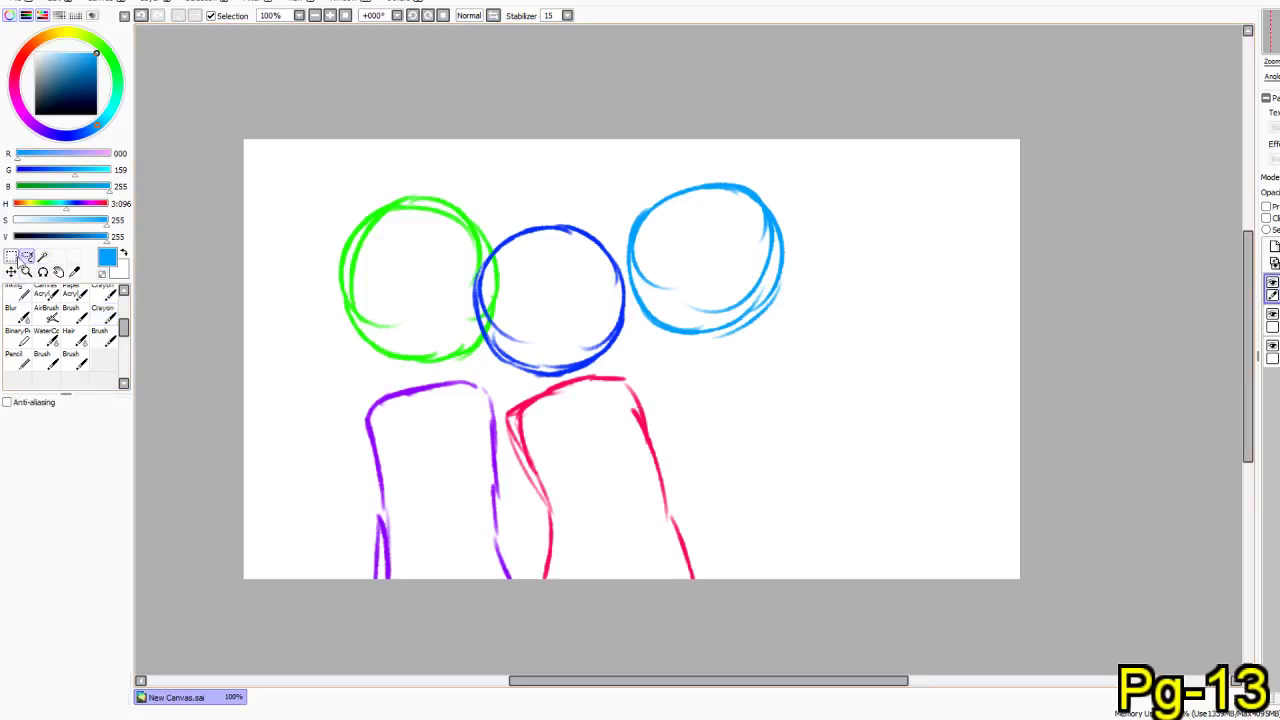
left_click(11, 257)
left_click_drag(857, 139, 569, 431)
left_click_drag(732, 283, 691, 293)
key("ctrl+d")
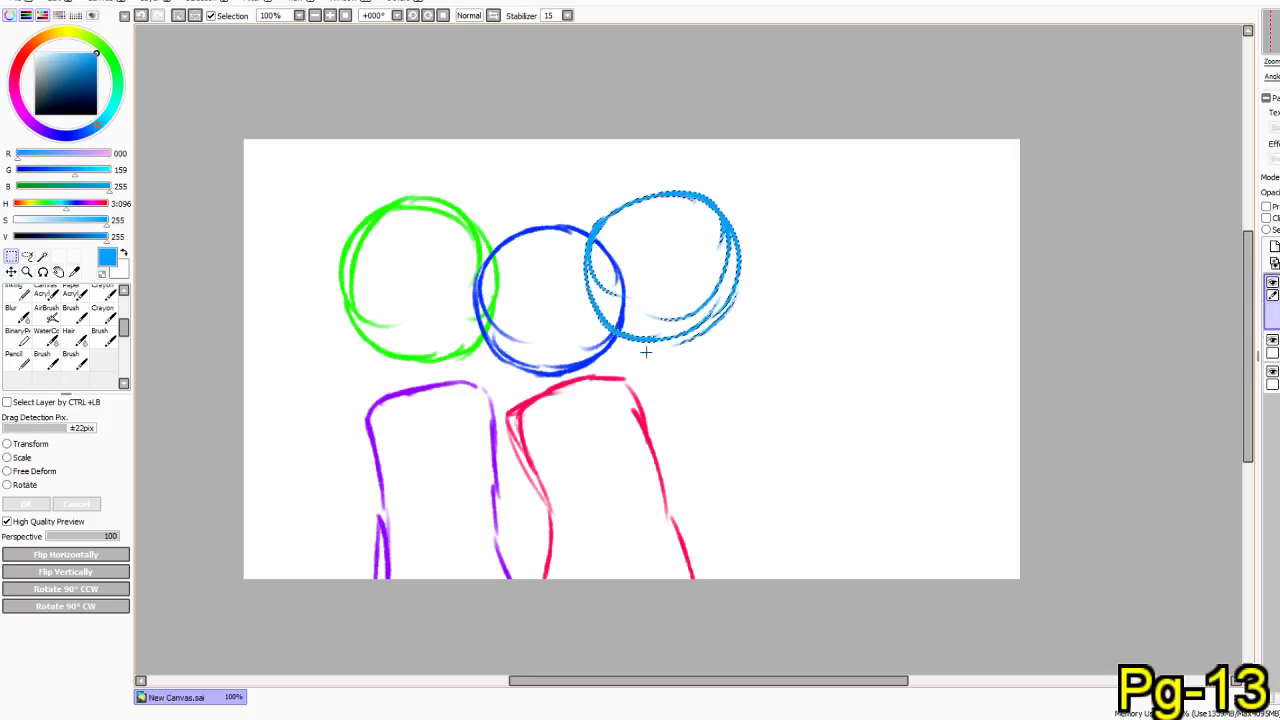
- Sketch a yellow (R 255, G 227, B 0) torso from below the light-blue circle to the canvas's lower edge with the Crayon
left_click_drag(22, 110, 60, 33)
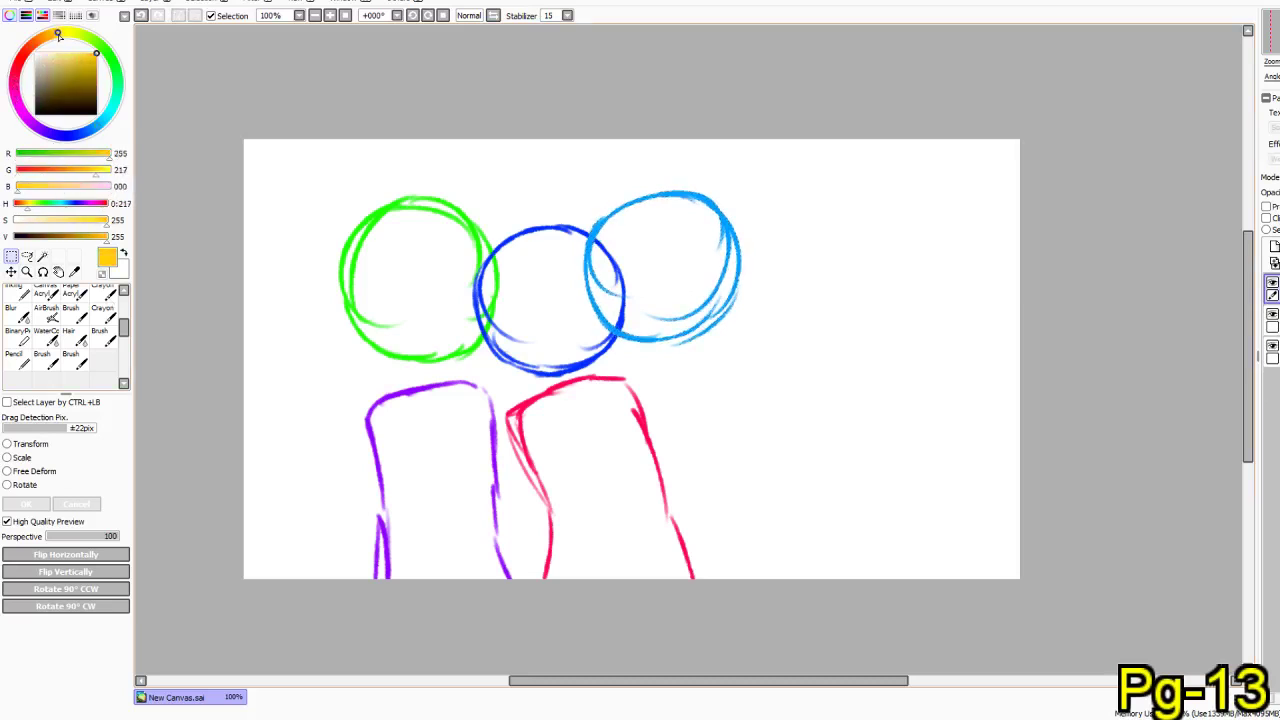
left_click(101, 318)
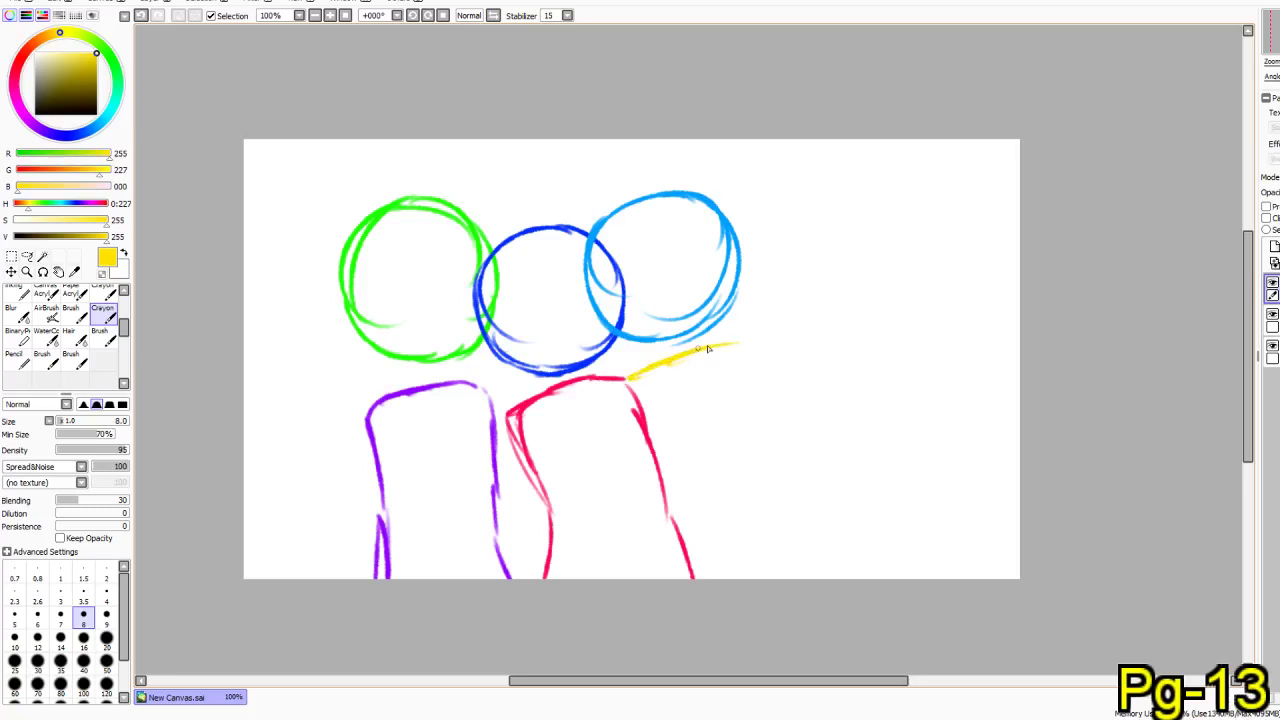
mouse_move(744, 371)
left_mouse_down()
mouse_move(736, 501)
mouse_move(791, 606)
left_mouse_up()
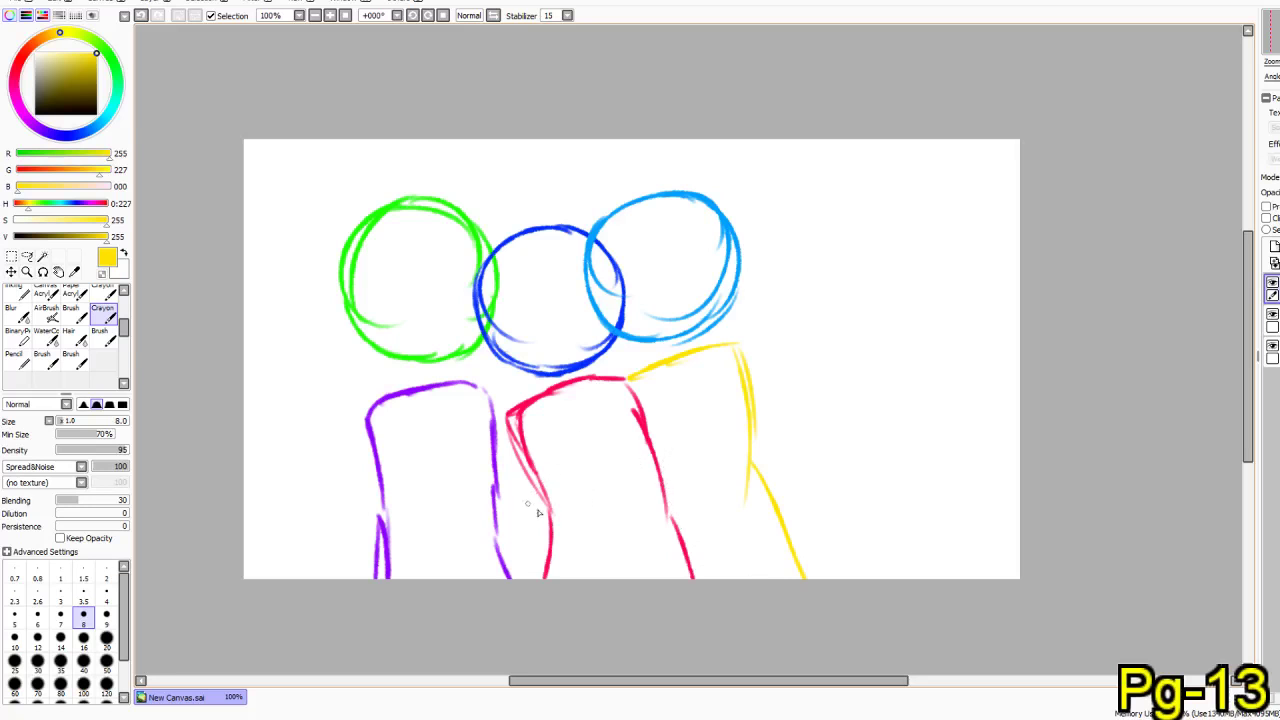
- Set the drawing colour to orange (R 255, G 172, B 0) and add a new layer
left_click(37, 128)
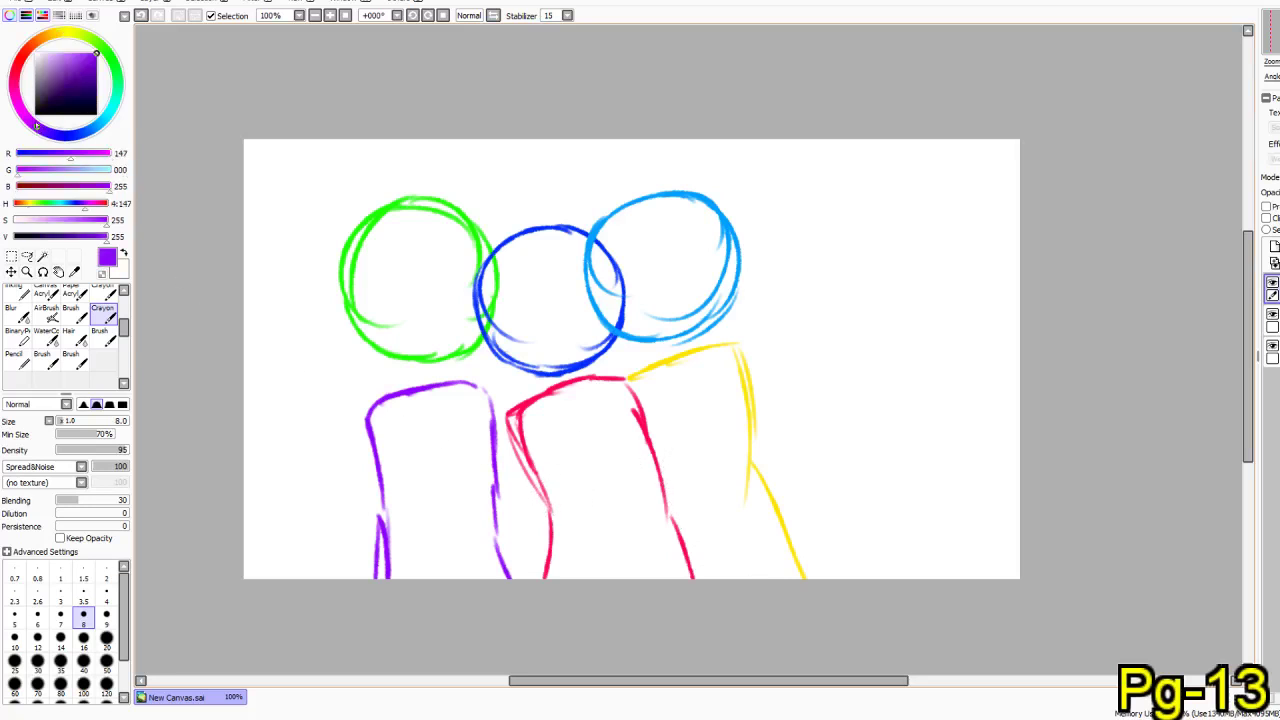
left_click_drag(79, 40, 48, 35)
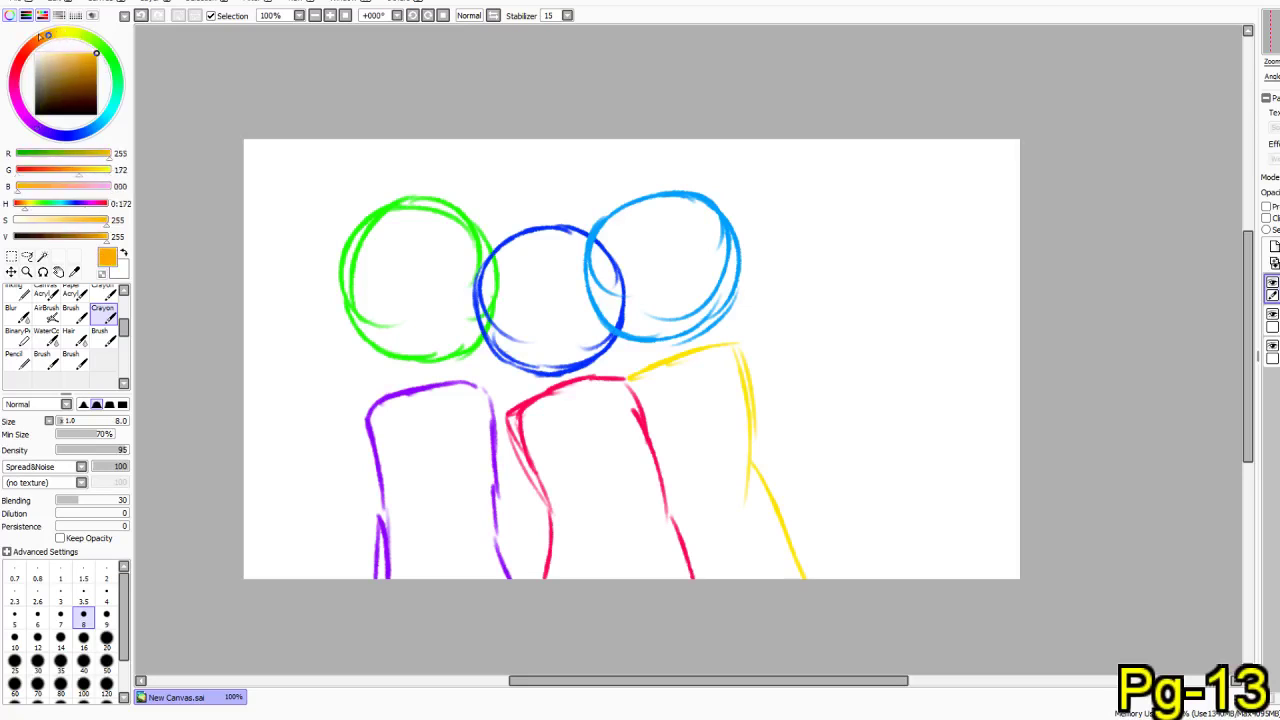
left_click(1274, 245)
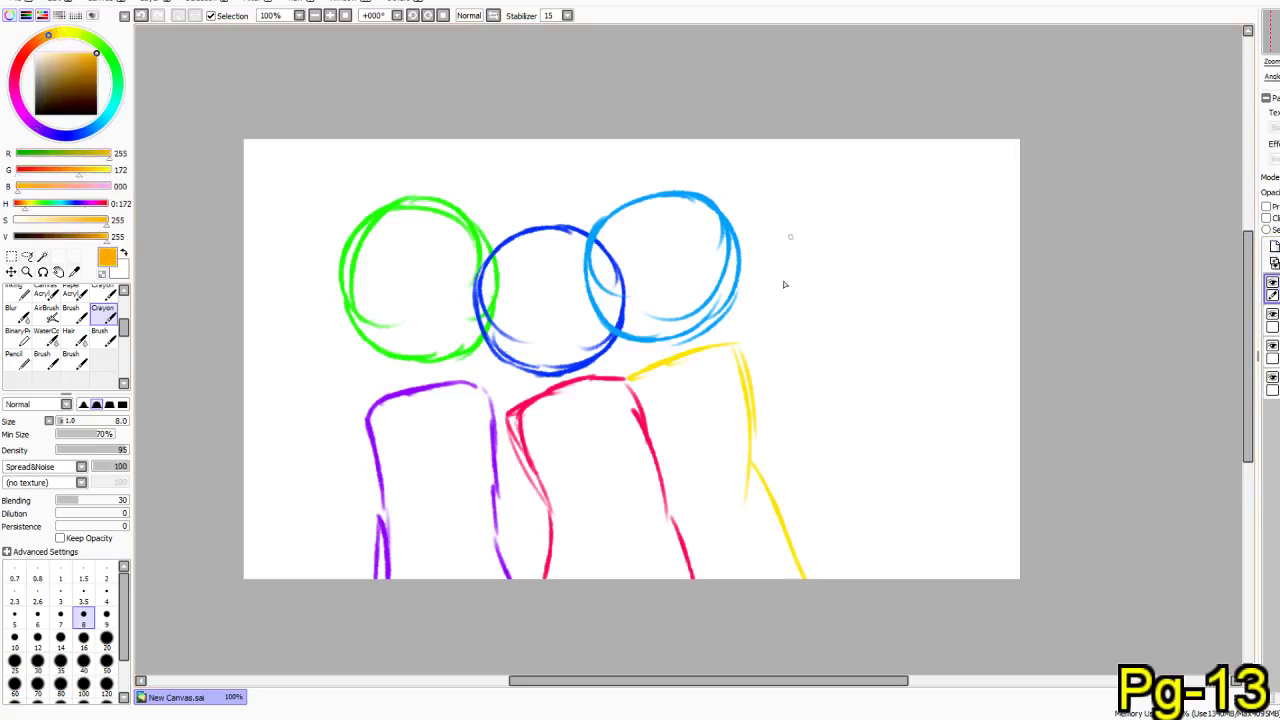
left_click_drag(781, 316, 774, 363)
key("ctrl+z")
mouse_move(820, 312)
left_mouse_down()
mouse_move(877, 417)
mouse_move(857, 358)
left_mouse_up()
key("ctrl+z")
mouse_move(845, 293)
left_mouse_down()
mouse_move(782, 406)
mouse_move(842, 292)
left_mouse_up()
key("ctrl+z")
mouse_move(780, 340)
left_mouse_down()
mouse_move(804, 299)
mouse_move(865, 325)
mouse_move(840, 293)
mouse_move(890, 368)
left_mouse_up()
left_click_drag(880, 322, 833, 423)
mouse_move(829, 303)
left_mouse_down()
mouse_move(805, 419)
mouse_move(763, 346)
mouse_move(790, 399)
left_mouse_up()
key("ctrl+z")
mouse_move(764, 352)
left_mouse_down()
mouse_move(812, 424)
mouse_move(856, 426)
left_mouse_up()
key("ctrl+z")
key("ctrl+z")
key("ctrl+z")
- Sketch an orange head circle to the right of the yellow torso's shoulder, lower than the other heads
mouse_move(816, 292)
left_mouse_down()
mouse_move(774, 318)
mouse_move(781, 402)
left_mouse_up()
left_click_drag(757, 338, 786, 429)
left_click_drag(763, 388, 798, 434)
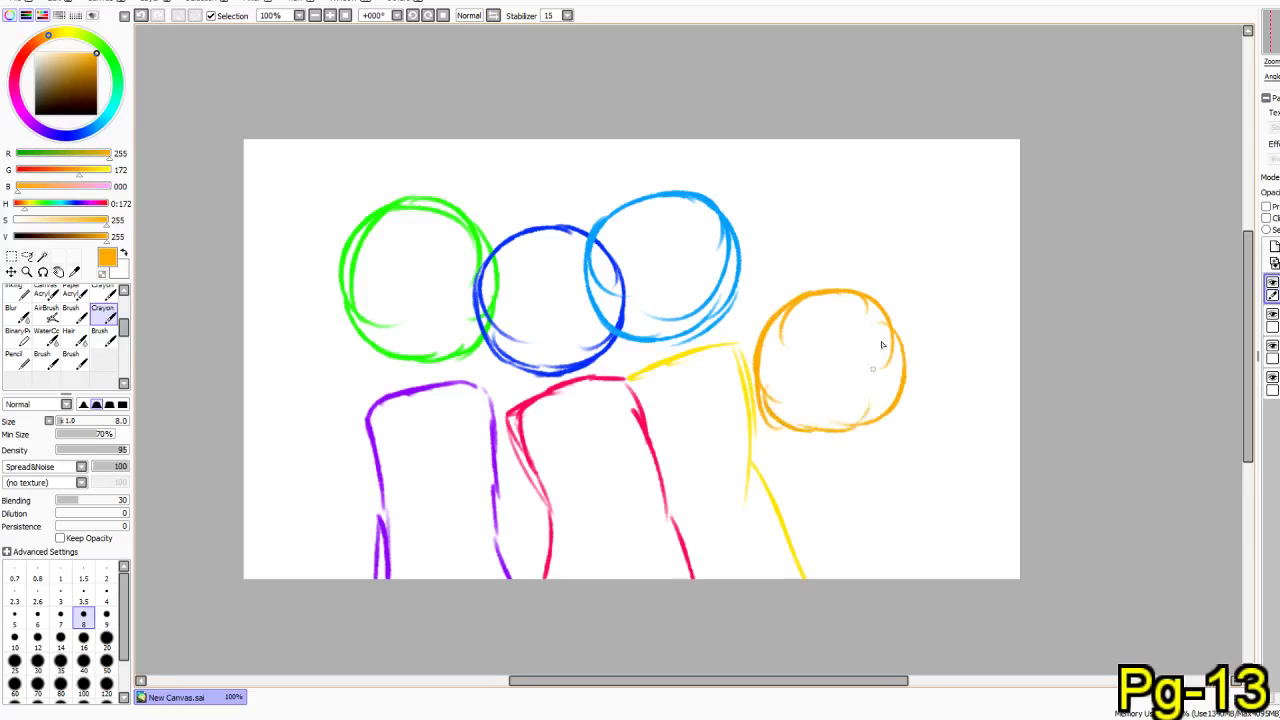
mouse_move(884, 322)
left_mouse_down()
mouse_move(852, 415)
mouse_move(887, 350)
mouse_move(894, 405)
mouse_move(853, 416)
left_mouse_up()
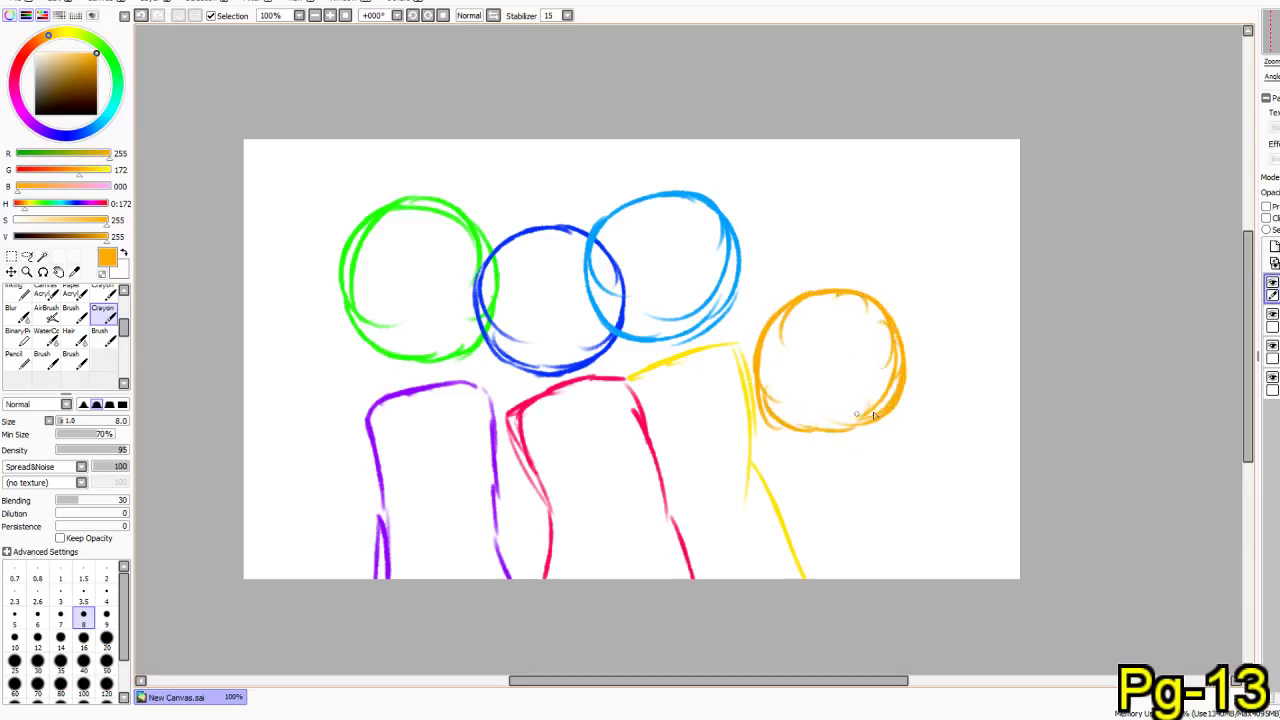
- Sketch a red (R 255, G 0, B 48) torso below the orange head, reaching the canvas's lower edge
left_click(16, 68)
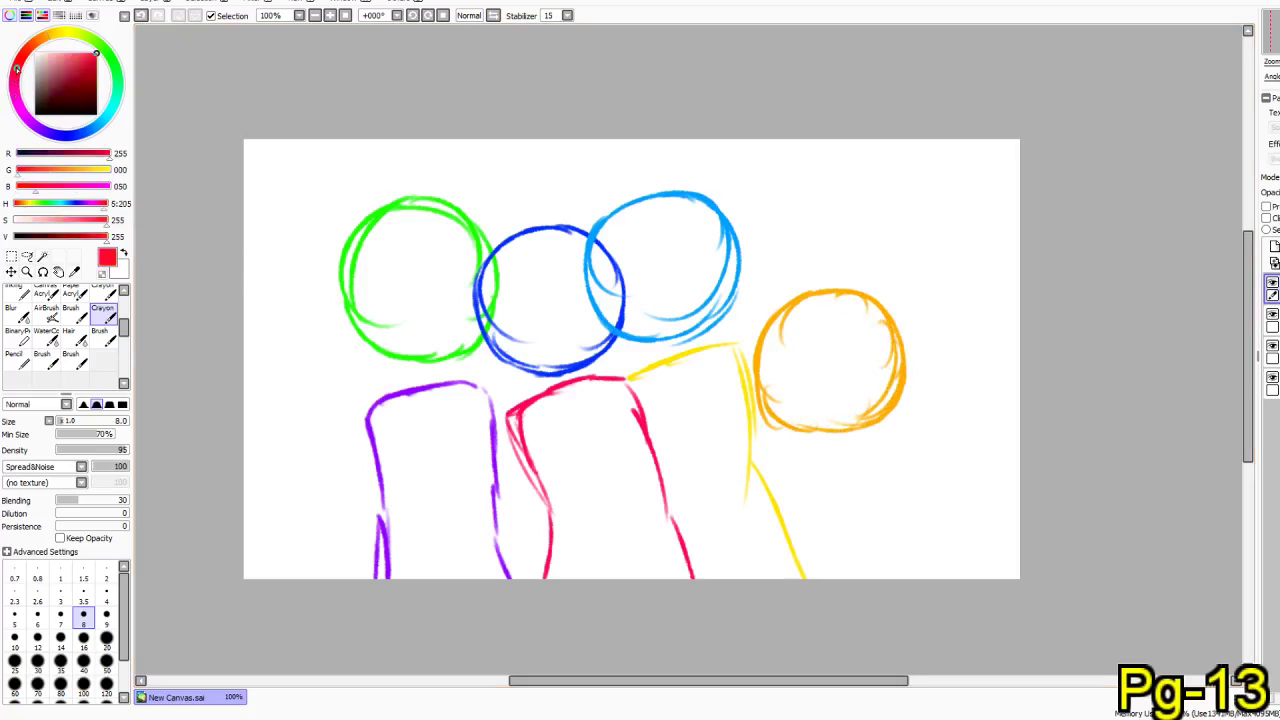
left_click_drag(657, 511, 565, 382)
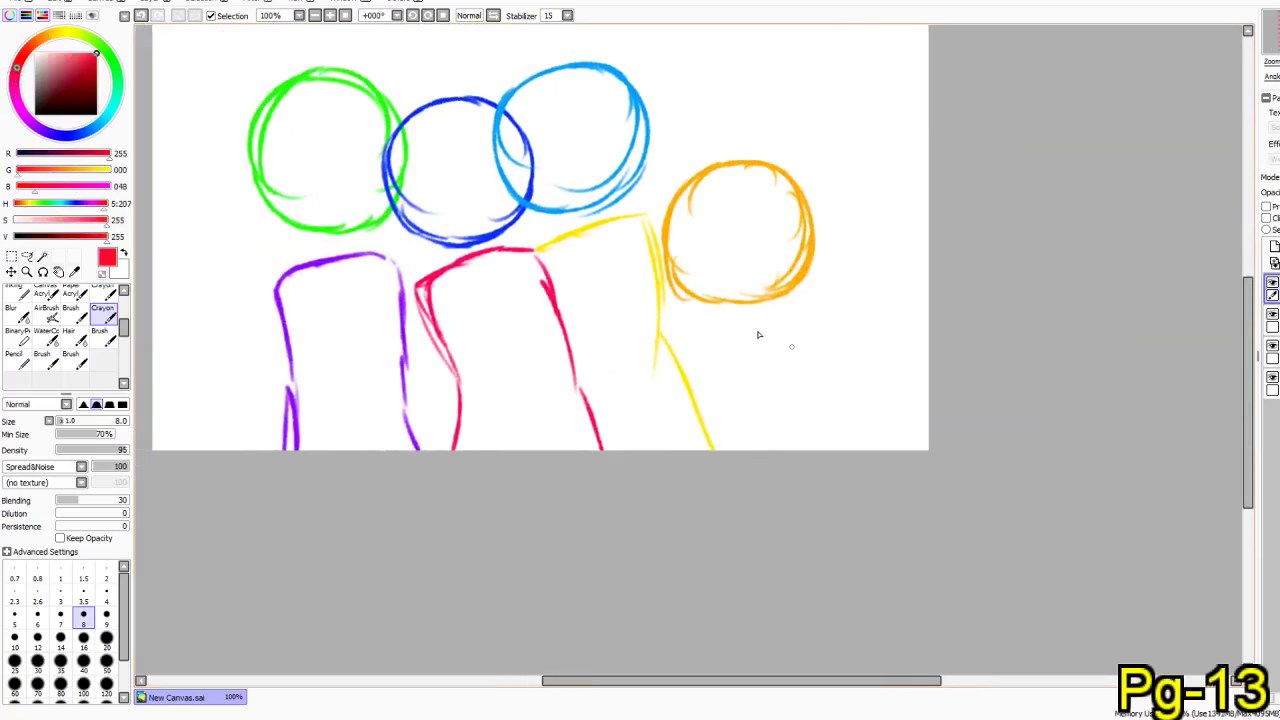
mouse_move(741, 327)
left_mouse_down()
mouse_move(709, 352)
mouse_move(717, 379)
mouse_move(716, 336)
mouse_move(717, 411)
mouse_move(705, 351)
mouse_move(712, 450)
left_mouse_up()
key("ctrl+z")
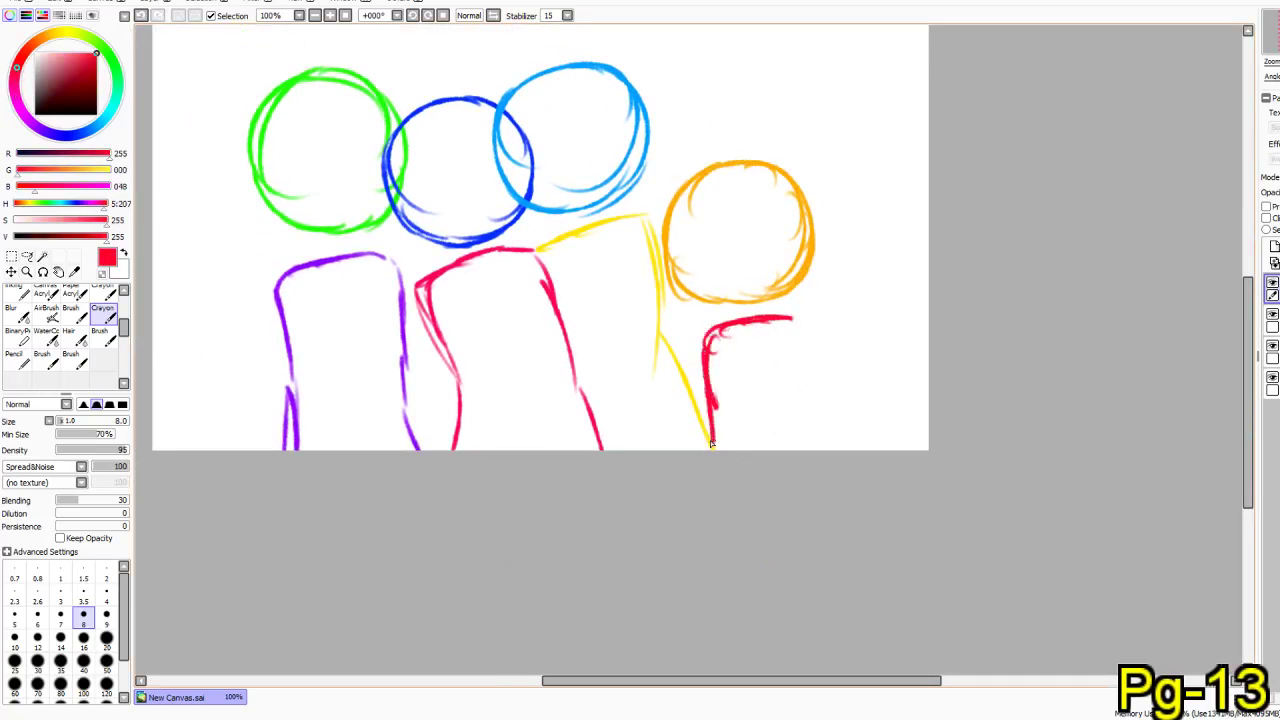
mouse_move(792, 308)
left_mouse_down()
mouse_move(822, 355)
mouse_move(820, 428)
left_mouse_up()
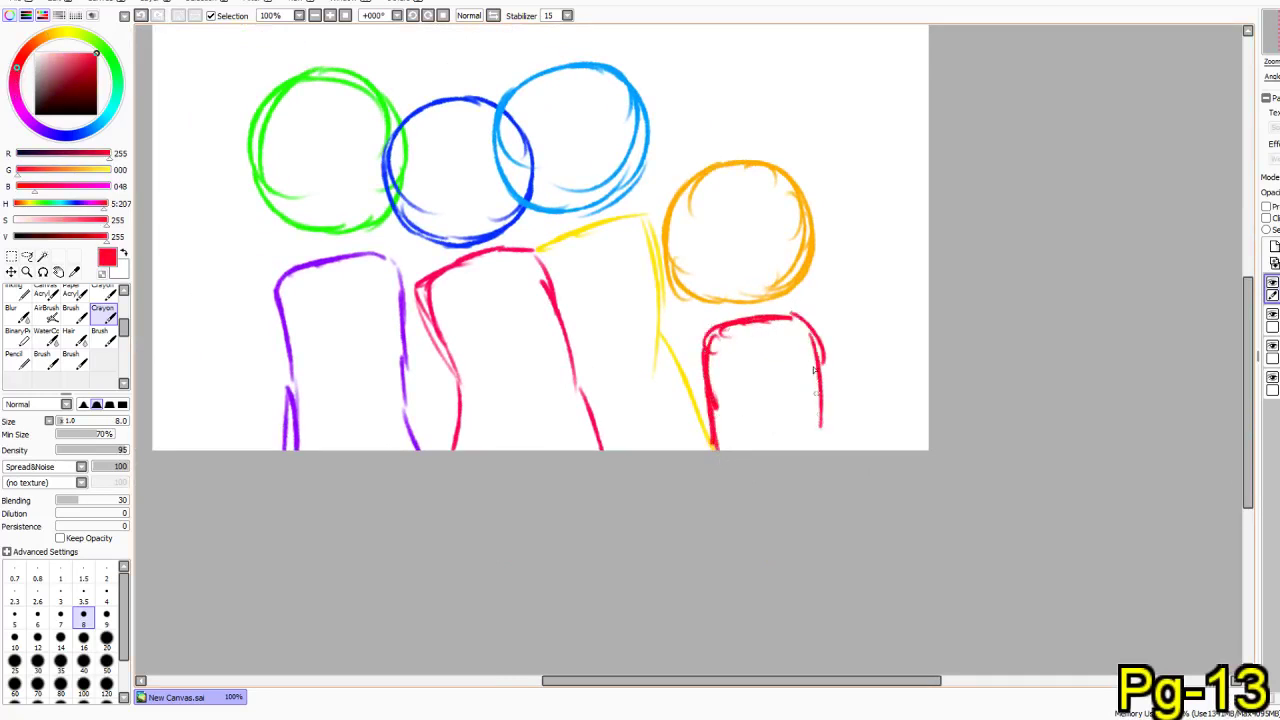
left_click_drag(788, 318, 822, 444)
left_click_drag(538, 475, 649, 546)
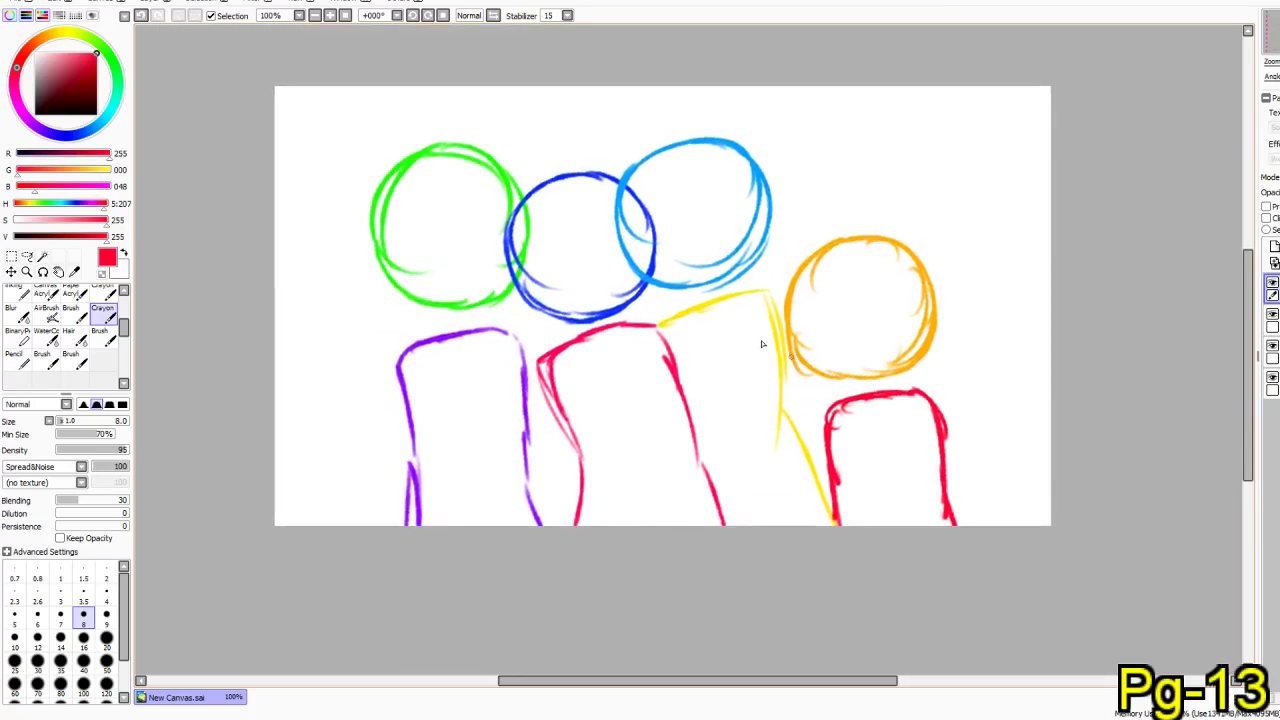
- Merge all the coloured sketch layers into one and add a new layer above it
key("ctrl+e")
key("ctrl+e")
key("ctrl+e")
left_click(1274, 247)
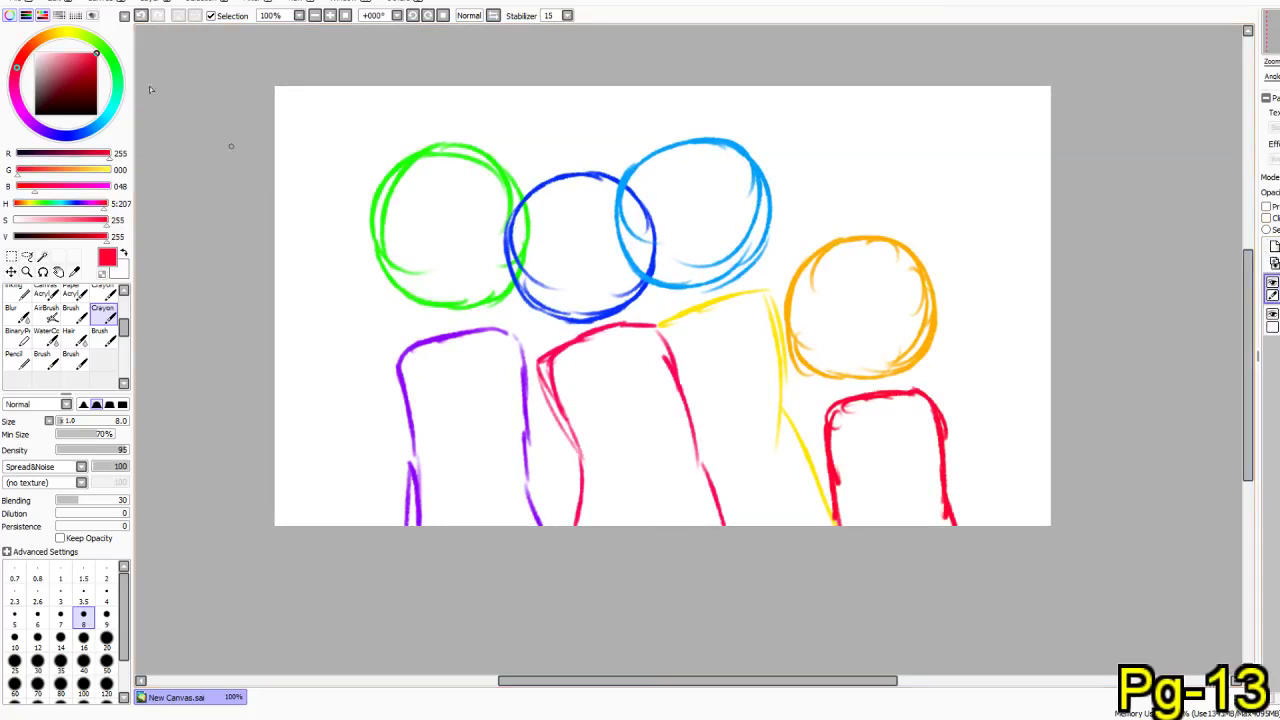
- Lower the sketch layer's opacity and set up the Pencil in magenta (R 222, G 0, B 255) on the new layer
left_click_drag(22, 58, 15, 130)
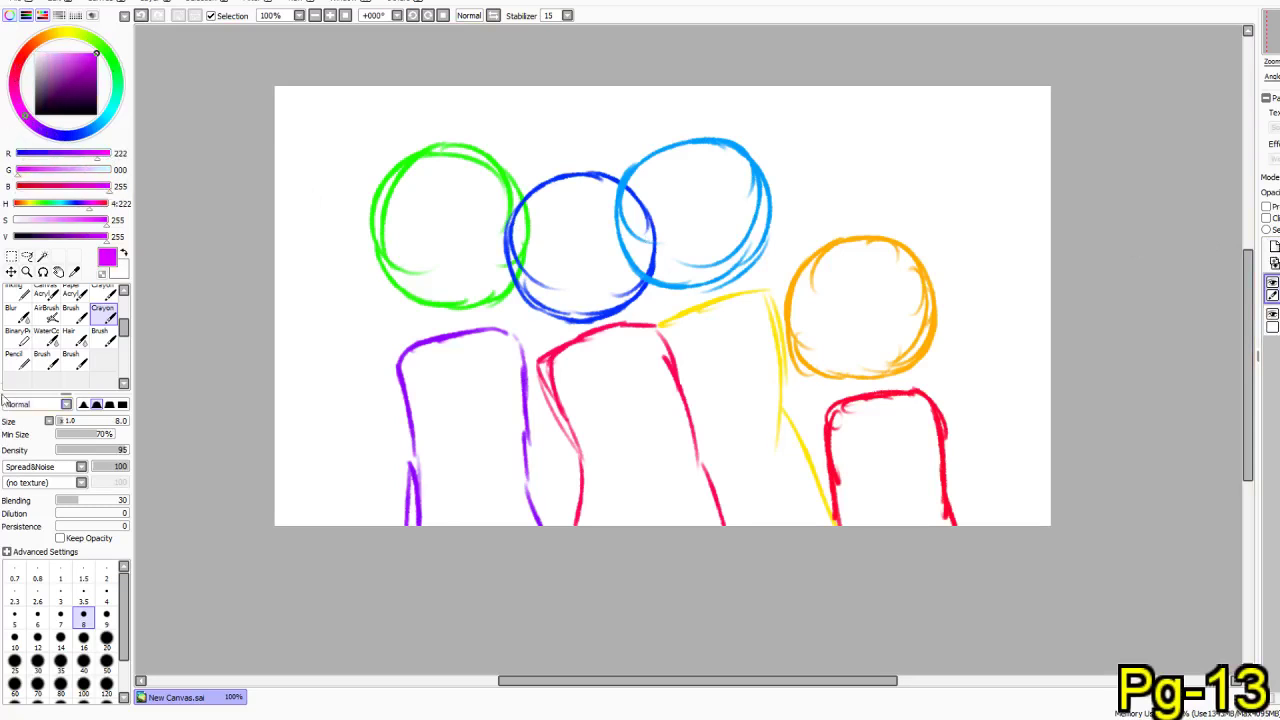
left_click(17, 358)
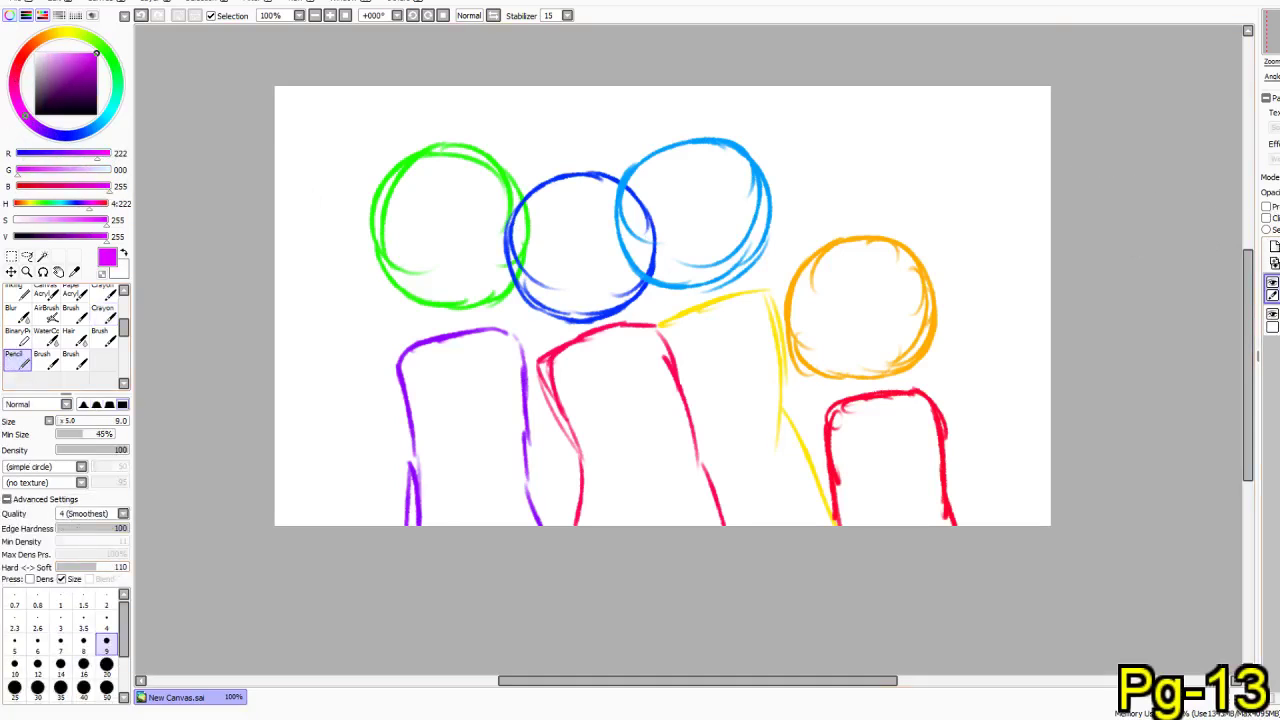
left_click(1274, 320)
left_click(1279, 192)
left_click(1274, 289)
- Trace the sides and lower half of the blue head circle in magenta with the size 9 Pencil
scroll(563, 250, "up", 3)
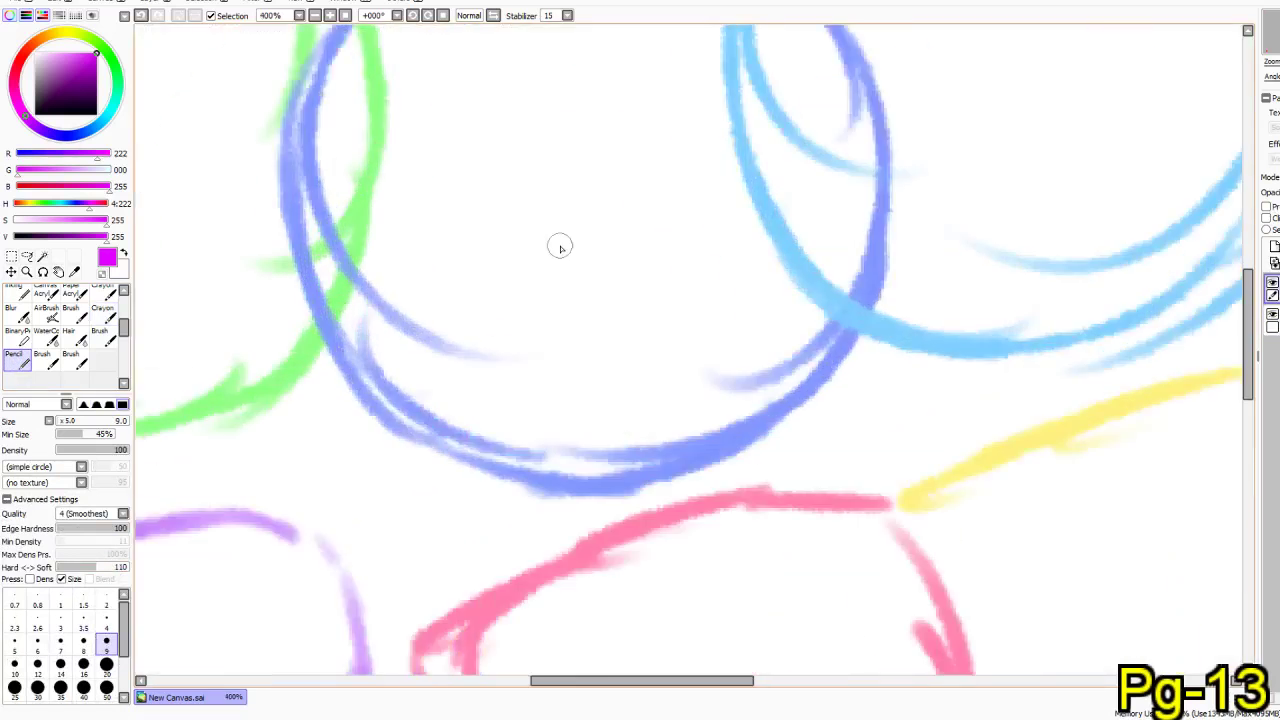
left_click_drag(553, 245, 620, 297)
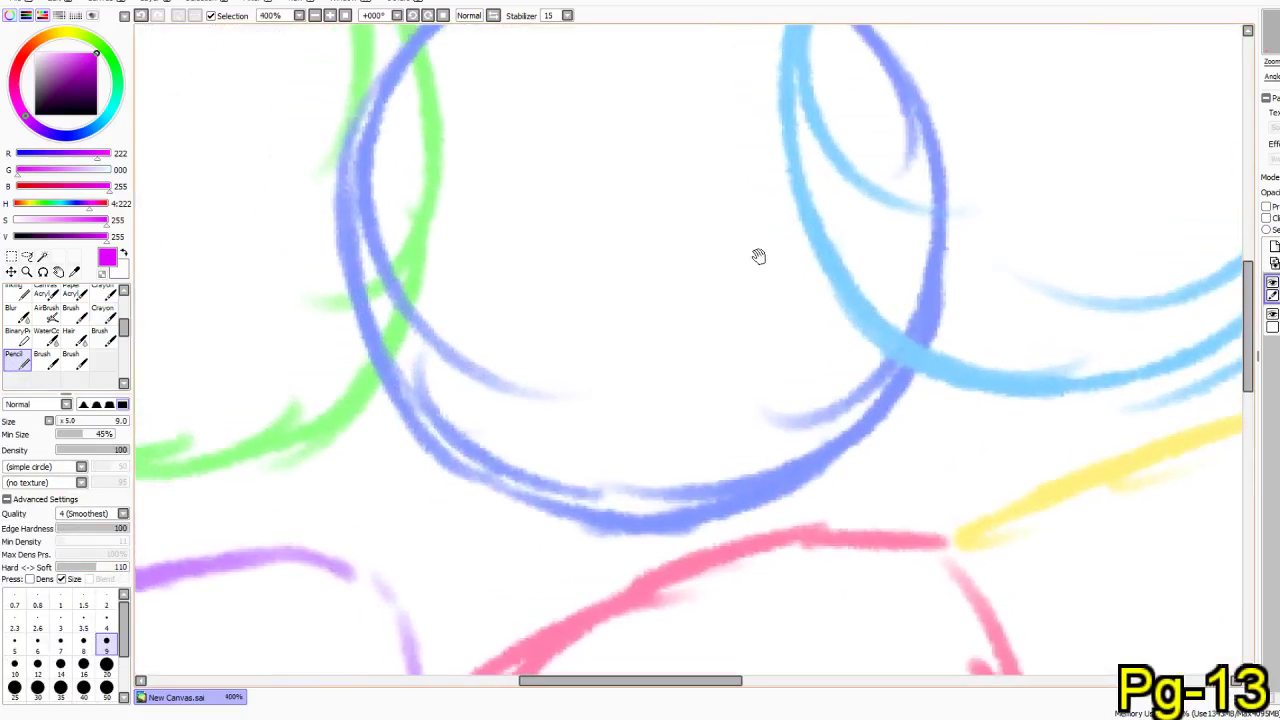
mouse_move(903, 77)
left_mouse_down()
mouse_move(939, 313)
mouse_move(894, 356)
mouse_move(864, 422)
mouse_move(702, 518)
mouse_move(627, 524)
mouse_move(439, 465)
mouse_move(350, 304)
mouse_move(344, 228)
left_mouse_up()
mouse_move(398, 252)
left_mouse_down()
mouse_move(412, 286)
mouse_move(275, 100)
left_mouse_up()
- Draw the neck and both rounded shoulders of the magenta figure below its head
left_click_drag(441, 357, 471, 184)
mouse_move(565, 292)
left_mouse_down()
mouse_move(599, 384)
mouse_move(612, 370)
mouse_move(520, 374)
mouse_move(472, 484)
left_mouse_up()
mouse_move(808, 268)
left_mouse_down()
mouse_move(824, 297)
mouse_move(852, 306)
mouse_move(935, 283)
mouse_move(898, 279)
mouse_move(995, 302)
left_mouse_up()
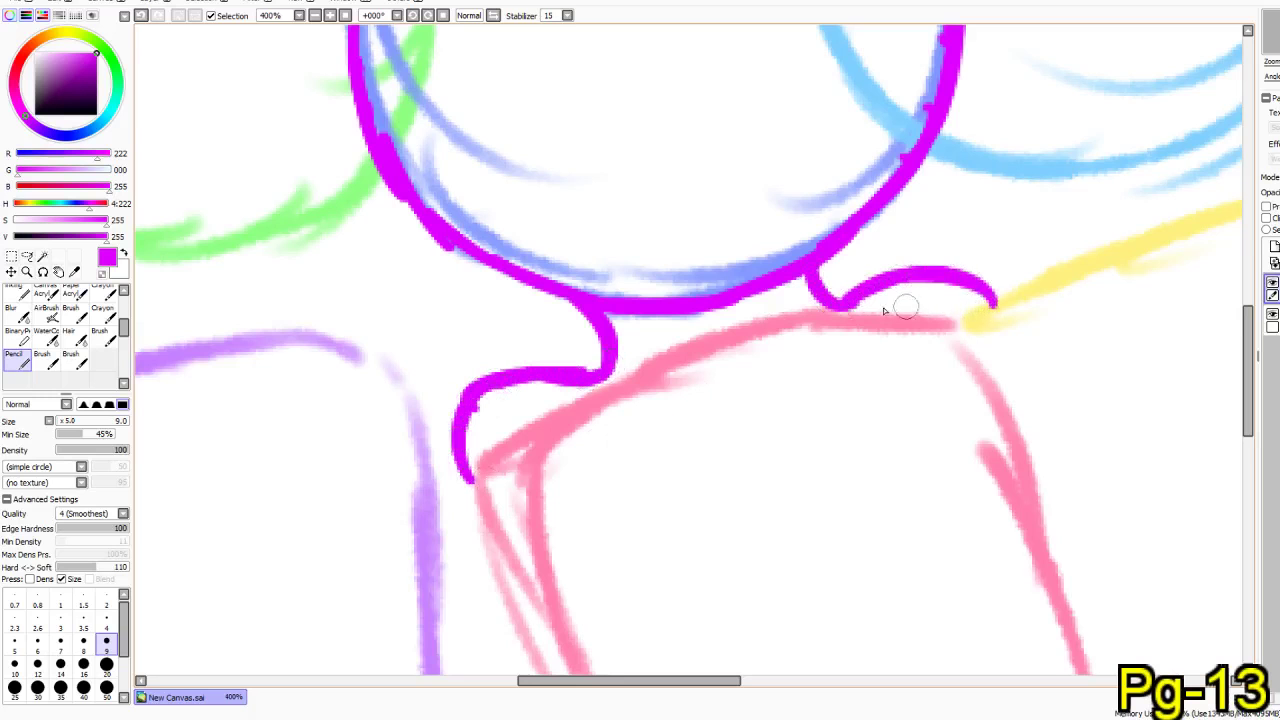
key("ctrl+z")
key("ctrl+z")
mouse_move(845, 300)
left_mouse_down()
mouse_move(853, 265)
mouse_move(953, 212)
mouse_move(971, 286)
left_mouse_up()
key("ctrl+z")
key("ctrl+z")
mouse_move(850, 300)
left_mouse_down()
mouse_move(995, 242)
mouse_move(1050, 280)
mouse_move(1085, 375)
left_mouse_up()
mouse_move(602, 371)
left_mouse_down()
mouse_move(464, 400)
mouse_move(508, 538)
mouse_move(552, 282)
left_mouse_up()
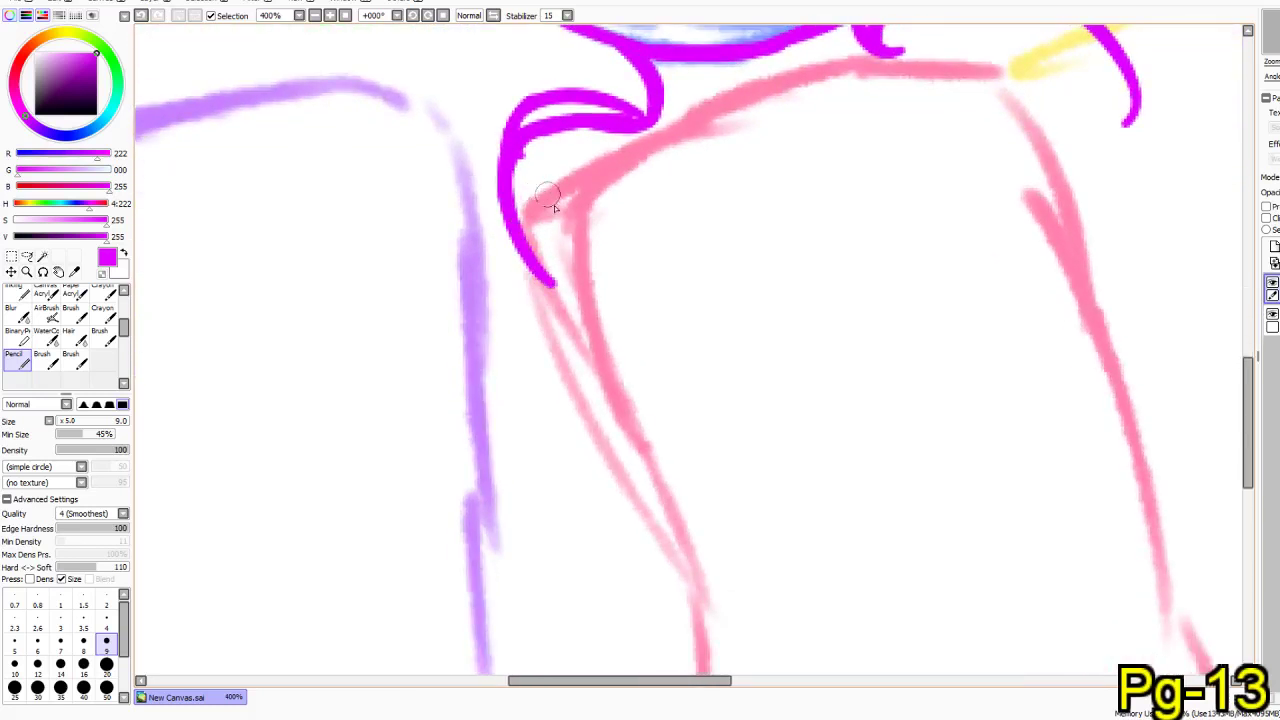
- Draw the magenta figure's left torso side from the armpit down to the canvas's lower edge, following the pink sketch line
left_click_drag(612, 173, 636, 442)
key("ctrl+z")
left_click_drag(606, 180, 635, 442)
mouse_move(646, 537)
left_mouse_down()
mouse_move(646, 223)
mouse_move(677, 257)
mouse_move(660, 500)
left_mouse_up()
left_click_drag(674, 406, 650, 640)
left_click_drag(817, 498, 540, 552)
left_click_drag(603, 527, 665, 648)
key("ctrl+z")
left_click_drag(617, 540, 632, 596)
- Draw the lower right side of the magenta torso and a short centre line between the legs at the canvas's lower edge
mouse_move(829, 323)
left_mouse_down()
mouse_move(951, 486)
mouse_move(960, 596)
left_mouse_up()
key("ctrl+z")
mouse_move(868, 337)
left_mouse_down()
mouse_move(943, 445)
mouse_move(990, 598)
mouse_move(929, 452)
mouse_move(975, 598)
mouse_move(888, 384)
mouse_move(980, 598)
left_mouse_up()
key("ctrl+z")
key("ctrl+z")
key("ctrl+z")
left_click_drag(606, 532, 641, 598)
mouse_move(640, 463)
left_mouse_down()
mouse_move(649, 471)
mouse_move(648, 423)
left_mouse_up()
key("ctrl+z")
left_click_drag(626, 527, 668, 658)
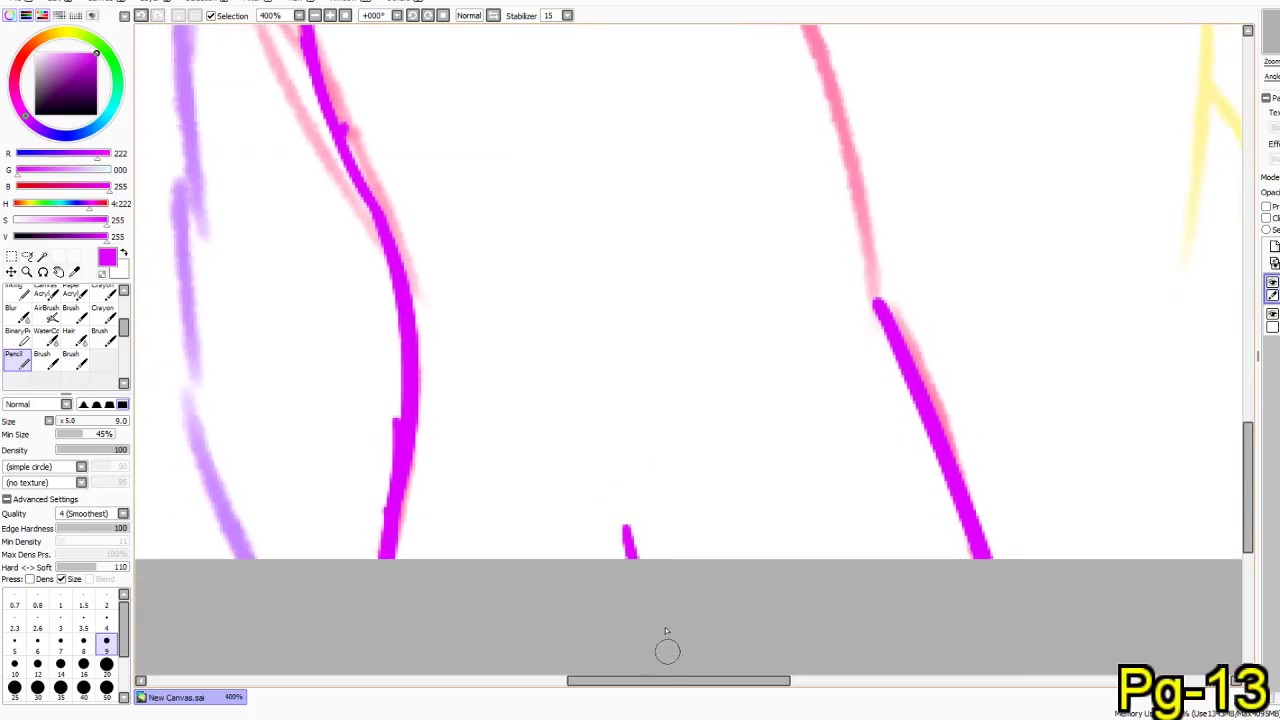
- Draw the magenta figure's bent right-hand arm, with the upper arm hanging down and the forearm folded across the torso
scroll(673, 522, "up", 5)
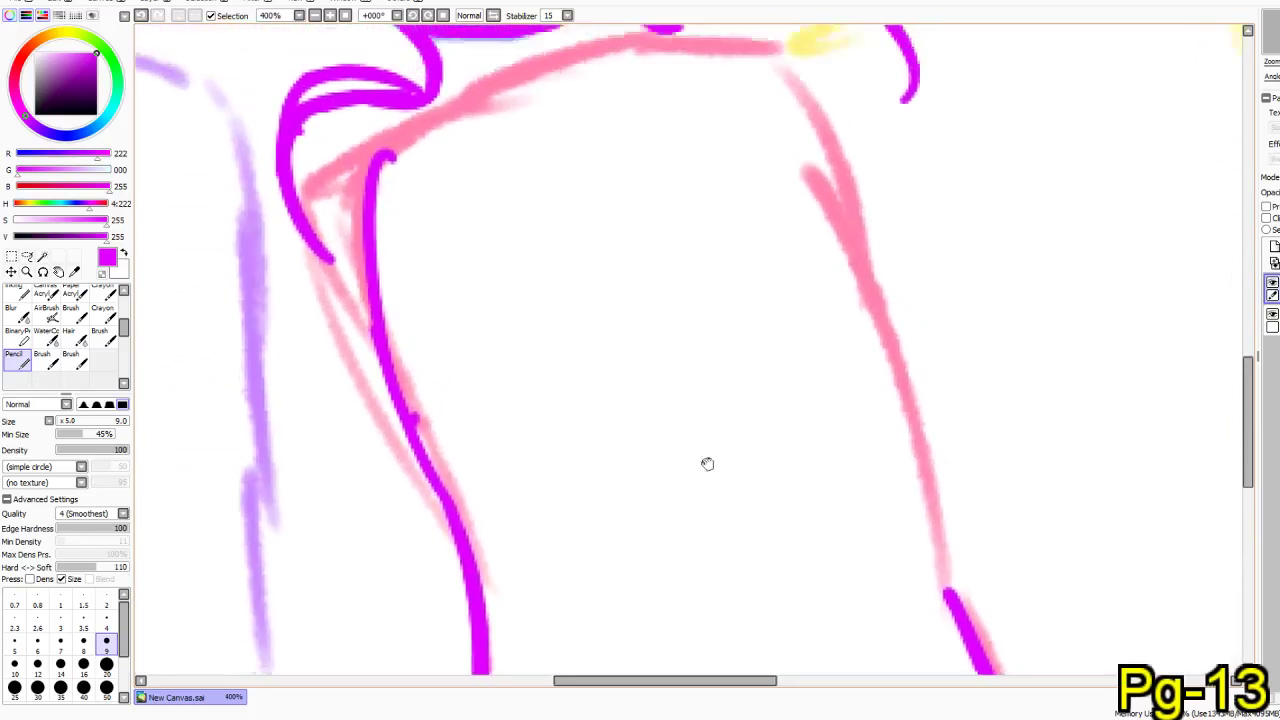
left_click_drag(720, 205, 818, 376)
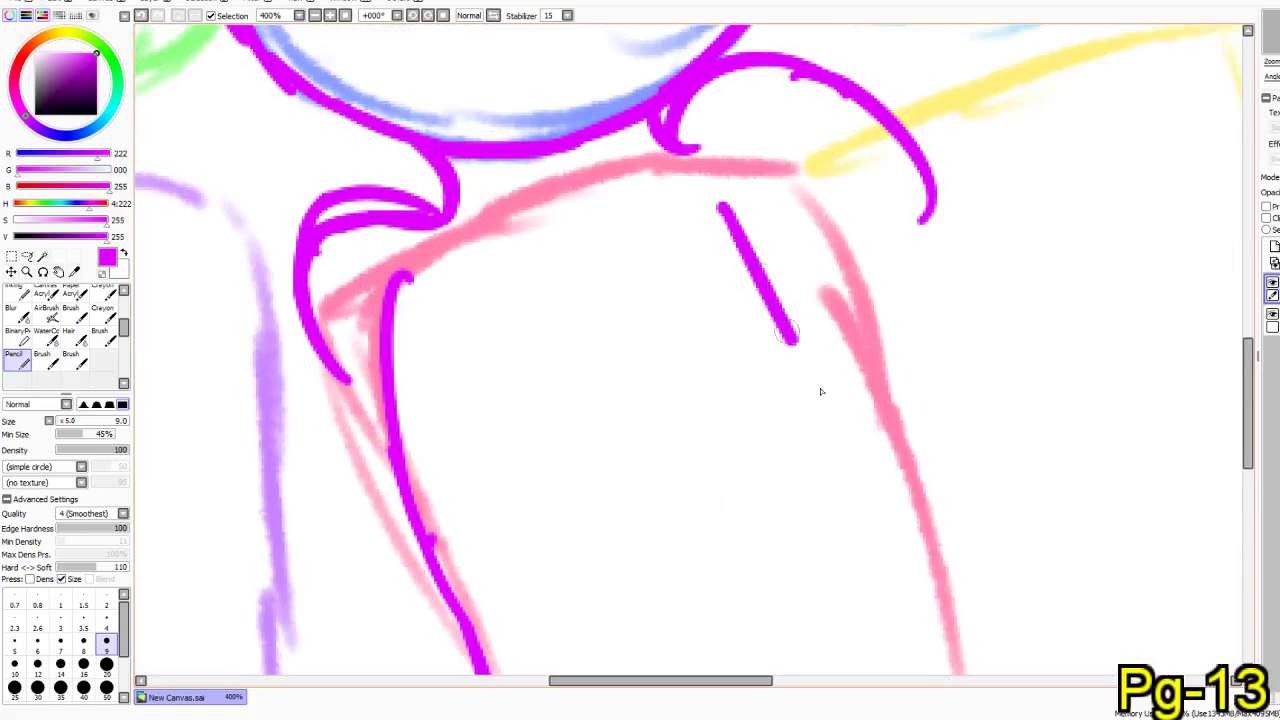
left_click_drag(895, 115, 1020, 455)
left_click_drag(988, 358, 1068, 614)
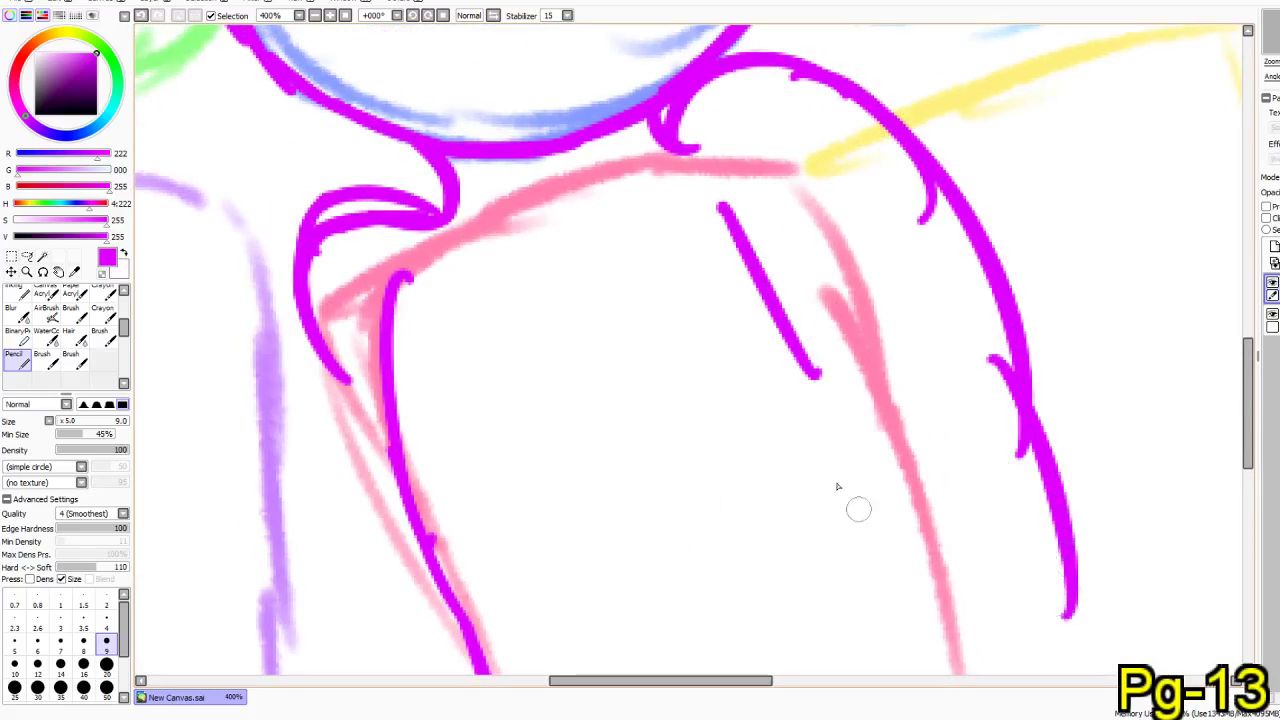
scroll(700, 440, "down", 2)
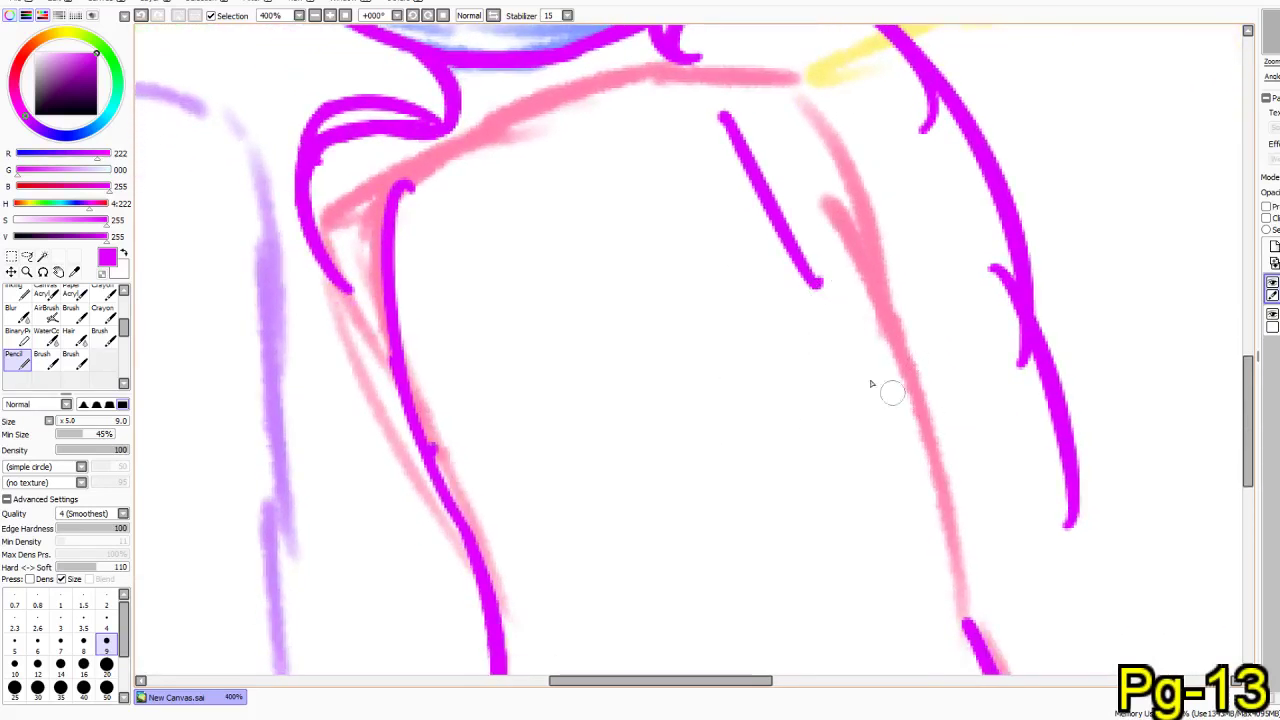
mouse_move(874, 402)
left_mouse_down()
mouse_move(663, 485)
mouse_move(570, 570)
mouse_move(621, 647)
left_mouse_up()
left_click_drag(808, 280, 840, 402)
left_click_drag(1068, 478, 846, 645)
mouse_move(985, 596)
left_mouse_down()
mouse_move(690, 662)
mouse_move(588, 612)
left_mouse_up()
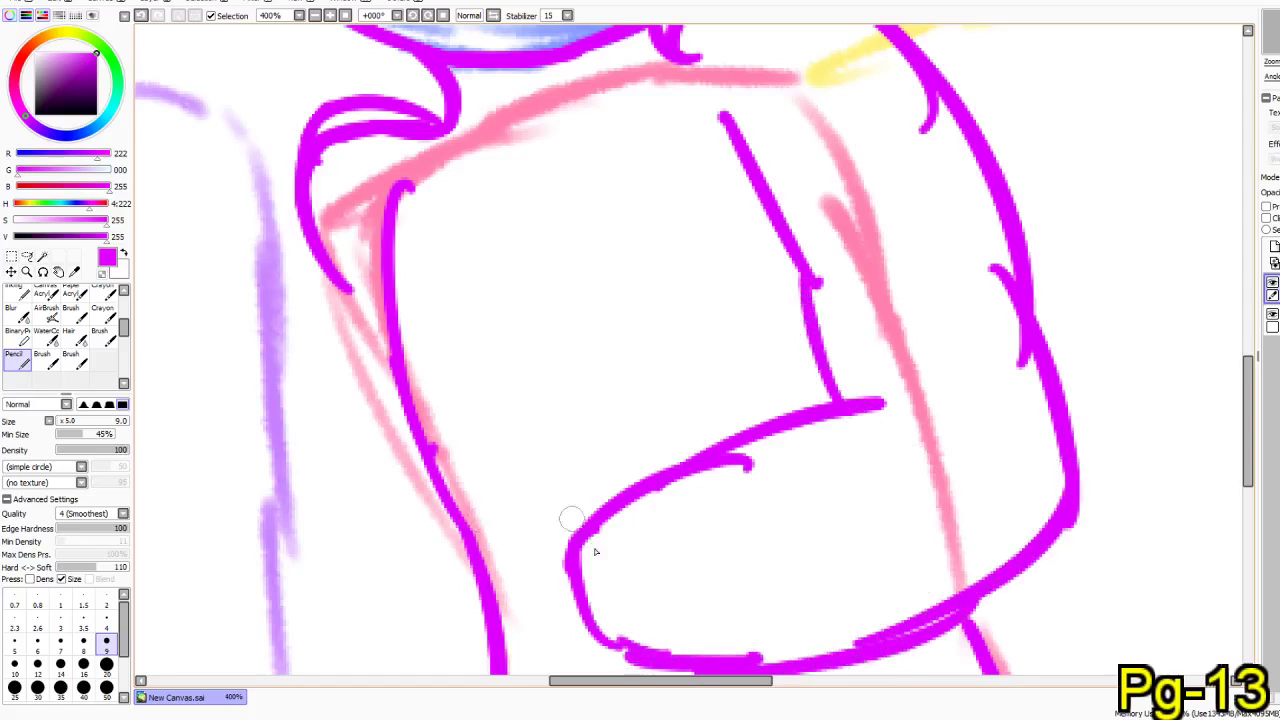
- Draw the outer line of the magenta figure's left-hand arm from the shoulder down alongside the torso
left_click_drag(531, 567, 655, 516)
mouse_move(452, 235)
left_mouse_down()
mouse_move(587, 545)
mouse_move(547, 670)
left_mouse_up()
mouse_move(569, 520)
left_mouse_down()
mouse_move(604, 303)
mouse_move(598, 505)
mouse_move(562, 535)
mouse_move(566, 578)
mouse_move(620, 622)
left_mouse_up()
key("ctrl+z")
left_click_drag(596, 350, 582, 615)
left_click_drag(540, 372, 523, 608)
- Close the magenta head outline over the top of the blue sketch circle
left_click_drag(575, 243, 575, 587)
mouse_move(318, 350)
left_mouse_down()
mouse_move(423, 157)
mouse_move(323, 214)
mouse_move(459, 96)
mouse_move(556, 67)
left_mouse_up()
key("ctrl+z")
mouse_move(460, 89)
left_mouse_down()
mouse_move(648, 44)
mouse_move(741, 88)
left_mouse_up()
key("ctrl+z")
key("ctrl+z")
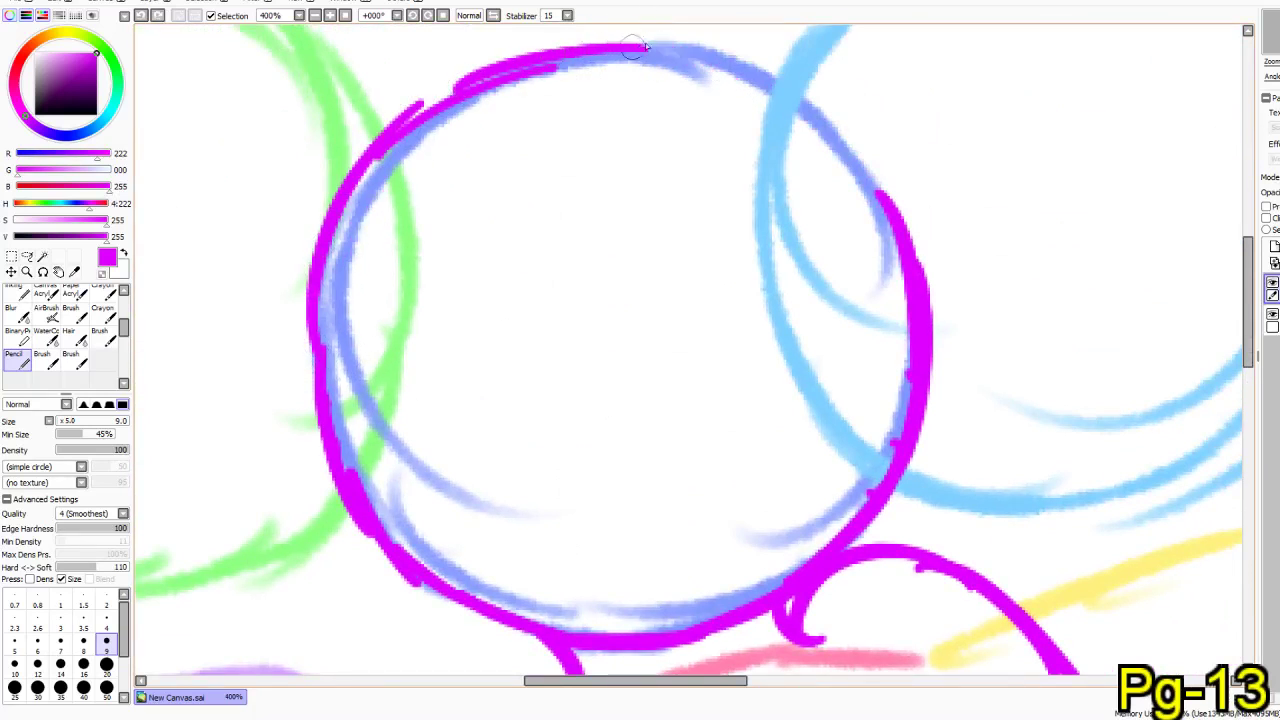
left_click_drag(638, 45, 802, 119)
left_click_drag(746, 84, 882, 204)
- Draw a round ear on the left side of the magenta head and erase the head line inside it
mouse_move(350, 322)
left_mouse_down()
mouse_move(330, 306)
mouse_move(391, 453)
left_mouse_up()
key("ctrl+z")
left_click_drag(380, 345, 425, 484)
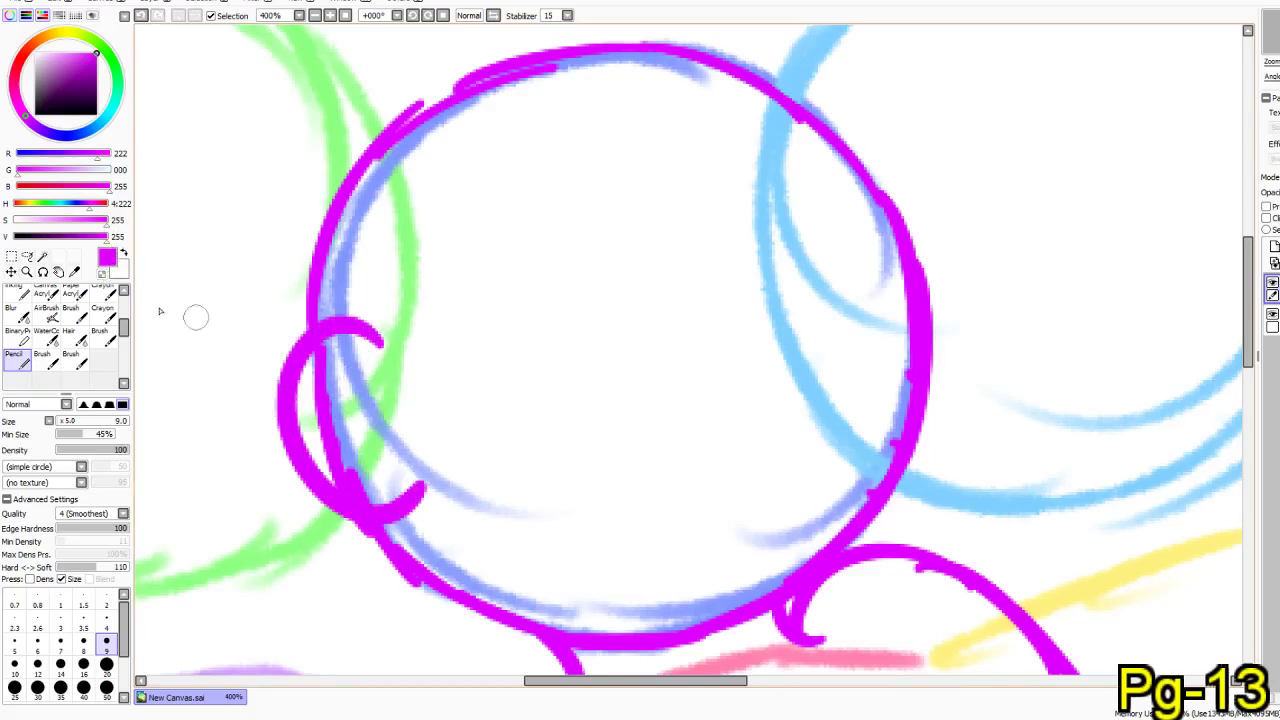
left_click_drag(322, 348, 348, 476)
mouse_move(340, 378)
left_mouse_down()
mouse_move(320, 430)
mouse_move(337, 468)
mouse_move(378, 480)
mouse_move(358, 472)
left_mouse_up()
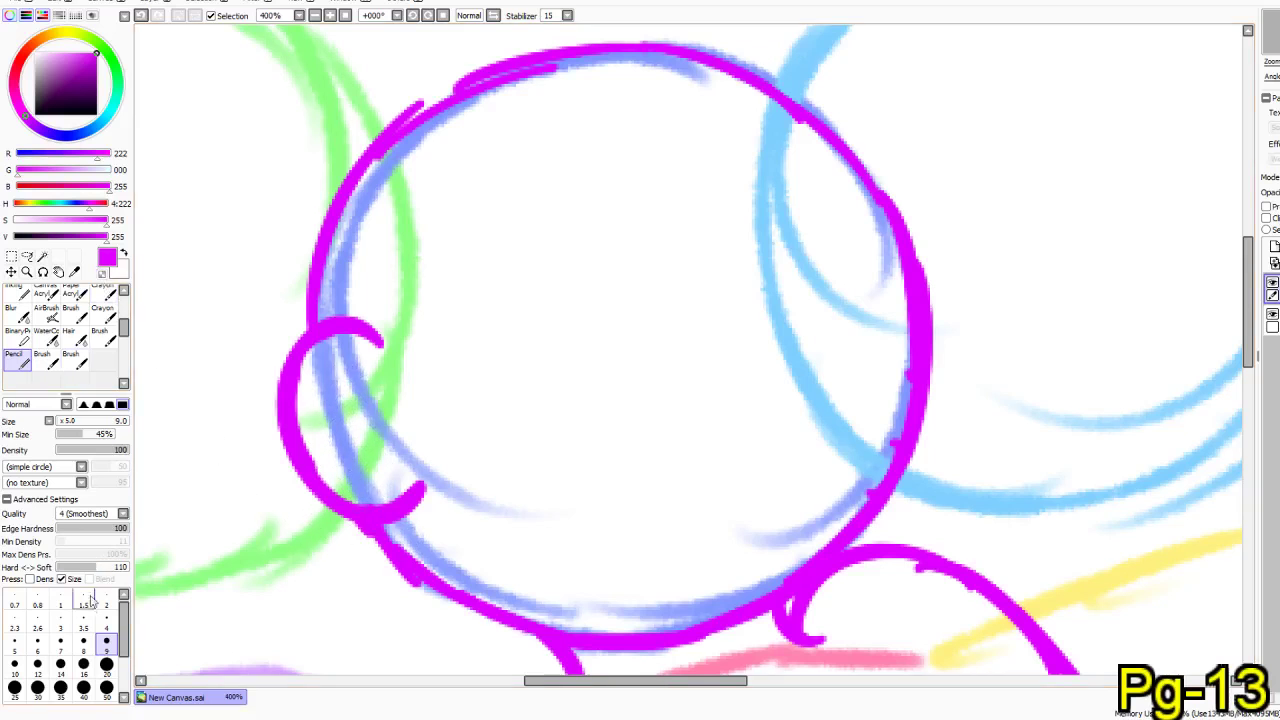
- Set the Pencil to size 8 and pinkish red (R 255, G 0, B 92), and add a layer between the sketch and magenta layers
left_click(83, 640)
left_click(1277, 320)
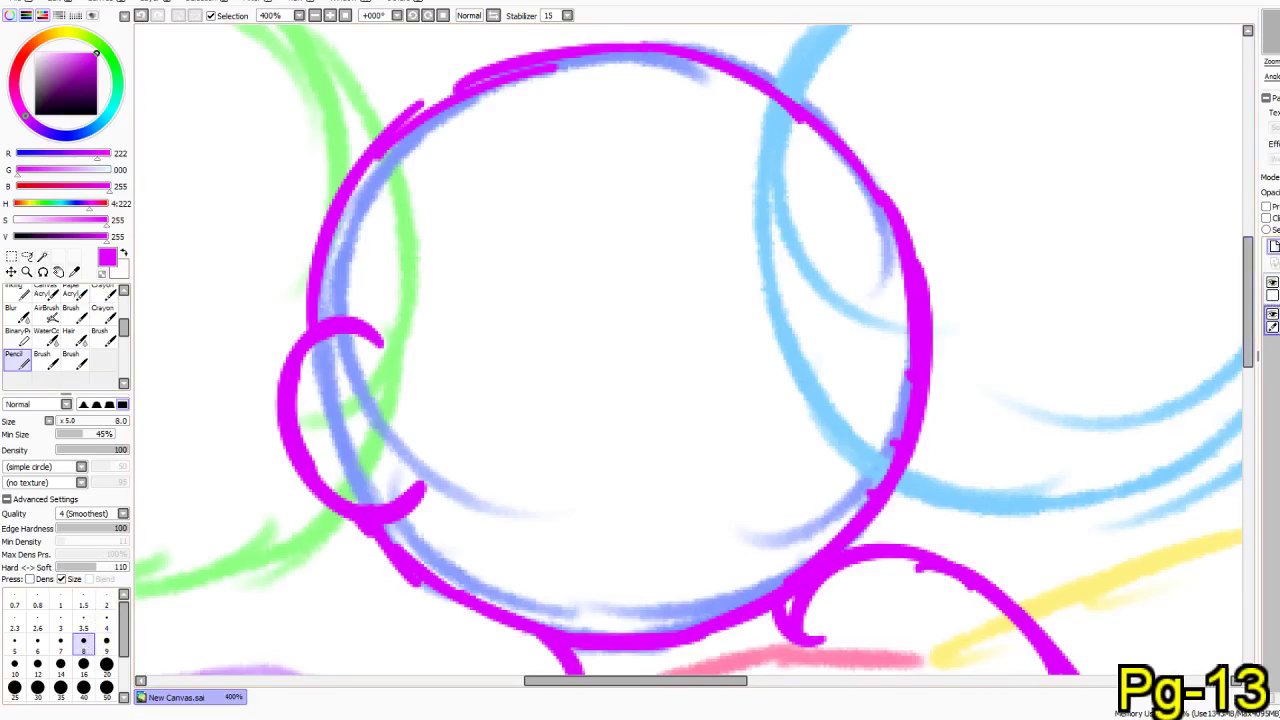
left_click(1274, 246)
left_click_drag(113, 117, 80, 134)
left_click_drag(254, 209, 712, 243)
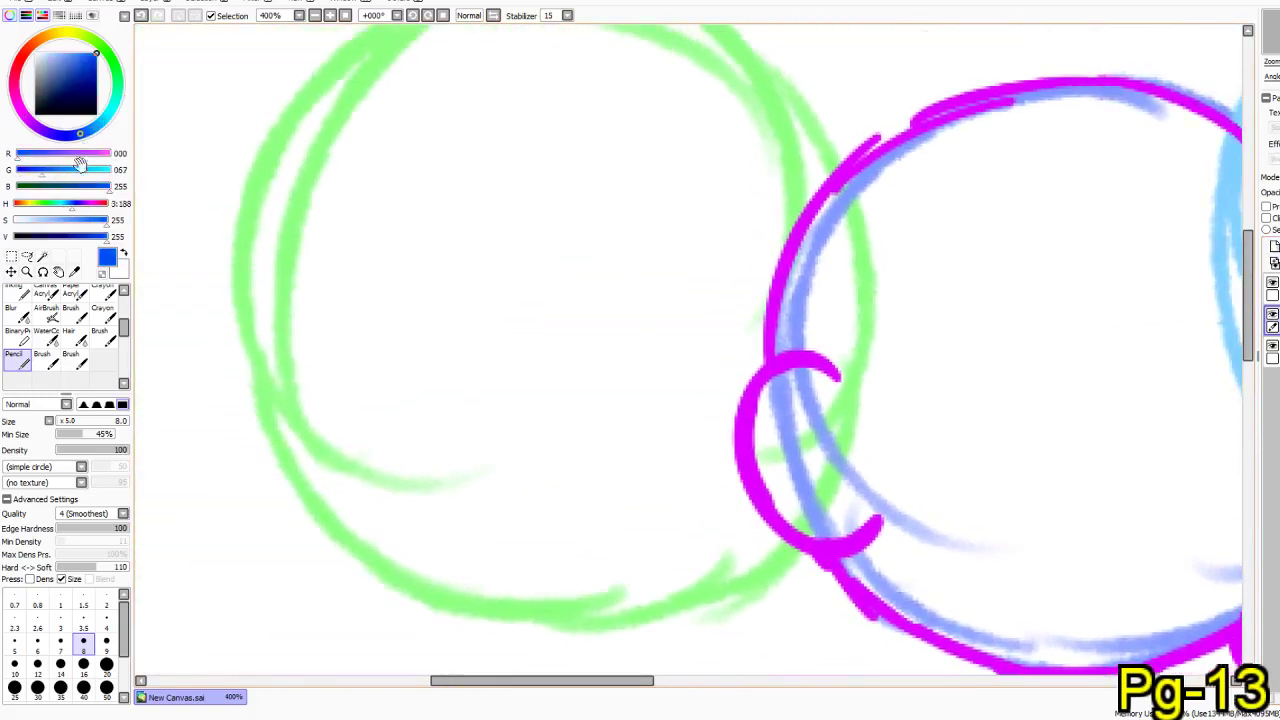
left_click(18, 77)
- Trace the green head circle in pinkish red, stopping the outline where it meets the magenta head
mouse_move(290, 196)
left_mouse_down()
mouse_move(260, 194)
mouse_move(243, 374)
mouse_move(268, 424)
left_mouse_up()
key("ctrl+z")
mouse_move(239, 158)
left_mouse_down()
mouse_move(245, 135)
mouse_move(211, 363)
mouse_move(266, 460)
mouse_move(330, 522)
left_mouse_up()
left_click_drag(280, 452, 309, 277)
left_click_drag(270, 234, 404, 420)
mouse_move(314, 373)
left_mouse_down()
mouse_move(536, 454)
mouse_move(702, 444)
left_mouse_up()
left_click_drag(698, 448, 814, 377)
mouse_move(445, 351)
left_mouse_down()
mouse_move(463, 526)
mouse_move(449, 581)
left_mouse_up()
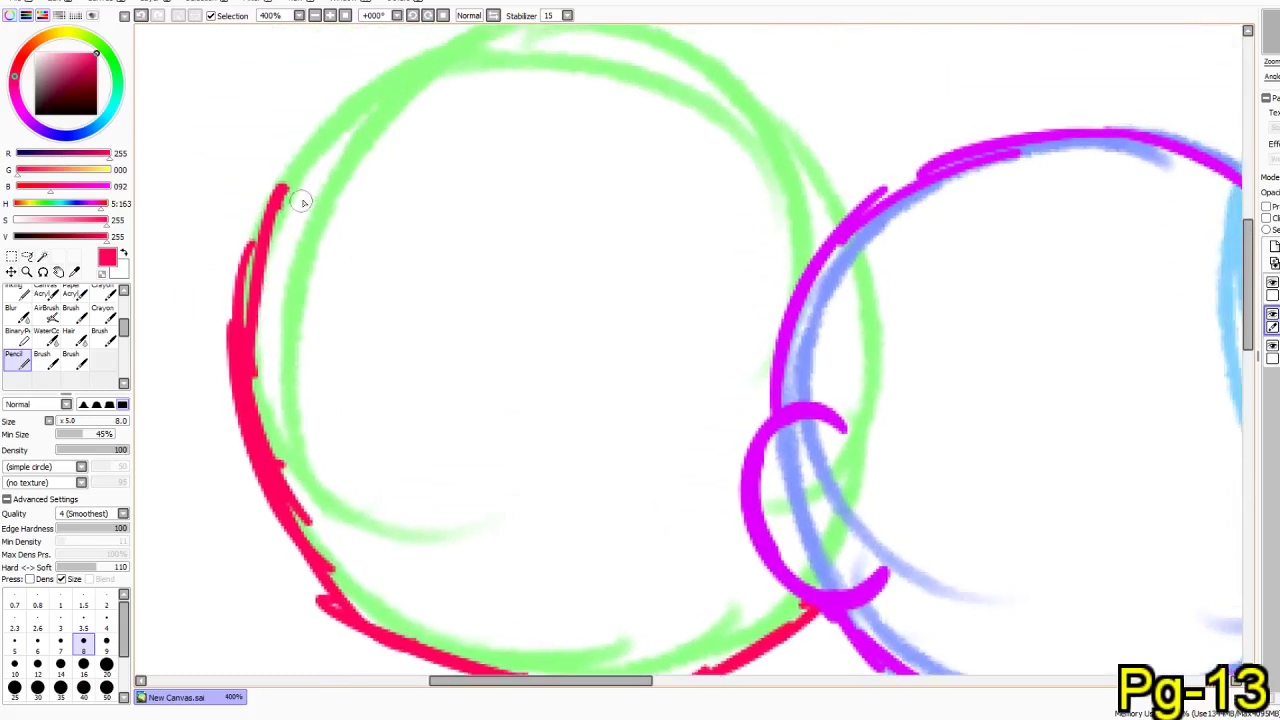
left_click_drag(362, 169, 329, 198)
mouse_move(235, 228)
left_mouse_down()
mouse_move(351, 114)
mouse_move(530, 85)
mouse_move(790, 225)
left_mouse_up()
left_click_drag(766, 181, 793, 278)
- Draw the left side of the red figure's neck and its rounded left shoulder
left_click_drag(464, 519, 488, 153)
mouse_move(425, 361)
left_mouse_down()
mouse_move(468, 267)
mouse_move(529, 347)
mouse_move(366, 334)
mouse_move(410, 500)
left_mouse_up()
mouse_move(504, 490)
left_mouse_down()
mouse_move(378, 343)
mouse_move(436, 333)
left_mouse_up()
key("ctrl+z")
mouse_move(368, 137)
left_mouse_down()
mouse_move(226, 251)
mouse_move(279, 386)
left_mouse_up()
mouse_move(262, 283)
left_mouse_down()
mouse_move(320, 471)
mouse_move(376, 519)
left_mouse_up()
left_click_drag(319, 441, 444, 612)
mouse_move(516, 527)
left_mouse_down()
mouse_move(488, 457)
mouse_move(456, 435)
left_mouse_up()
mouse_move(346, 222)
left_mouse_down()
mouse_move(539, 466)
mouse_move(336, 209)
mouse_move(550, 533)
left_mouse_up()
key("ctrl+z")
left_click_drag(340, 485, 545, 625)
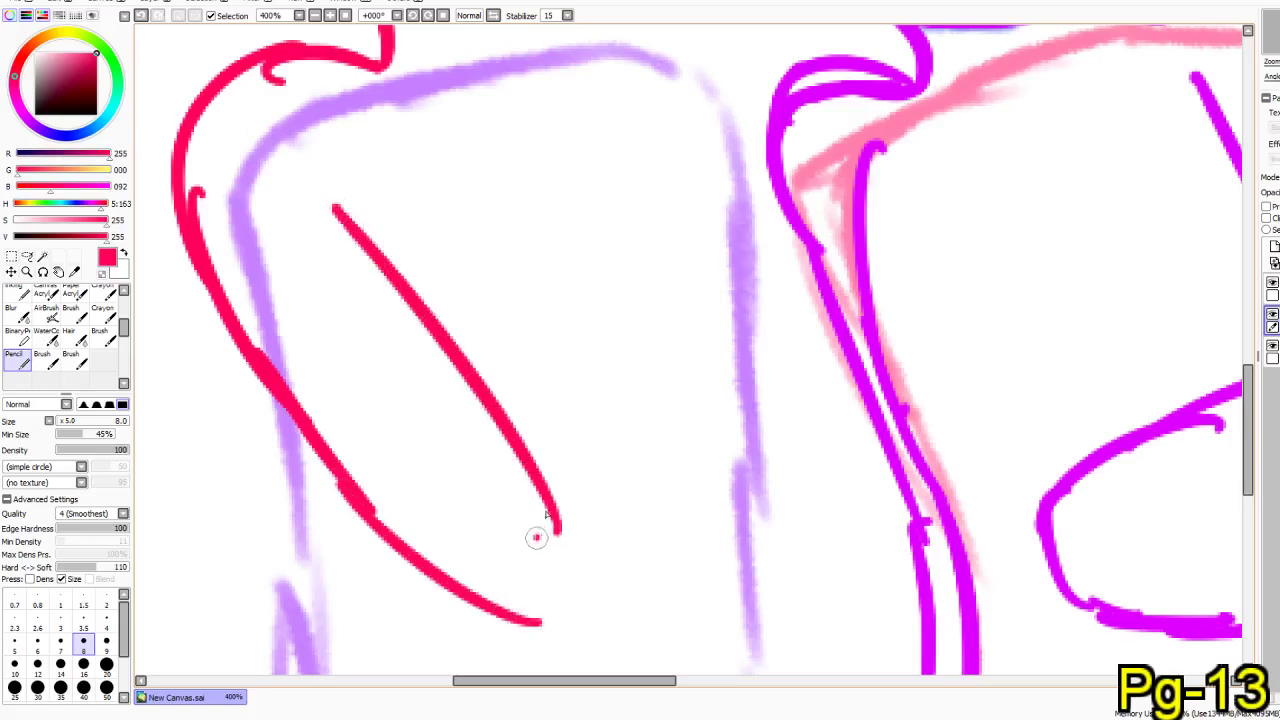
left_click_drag(540, 535, 652, 288)
mouse_move(430, 518)
left_mouse_down()
mouse_move(552, 652)
mouse_move(604, 634)
left_mouse_up()
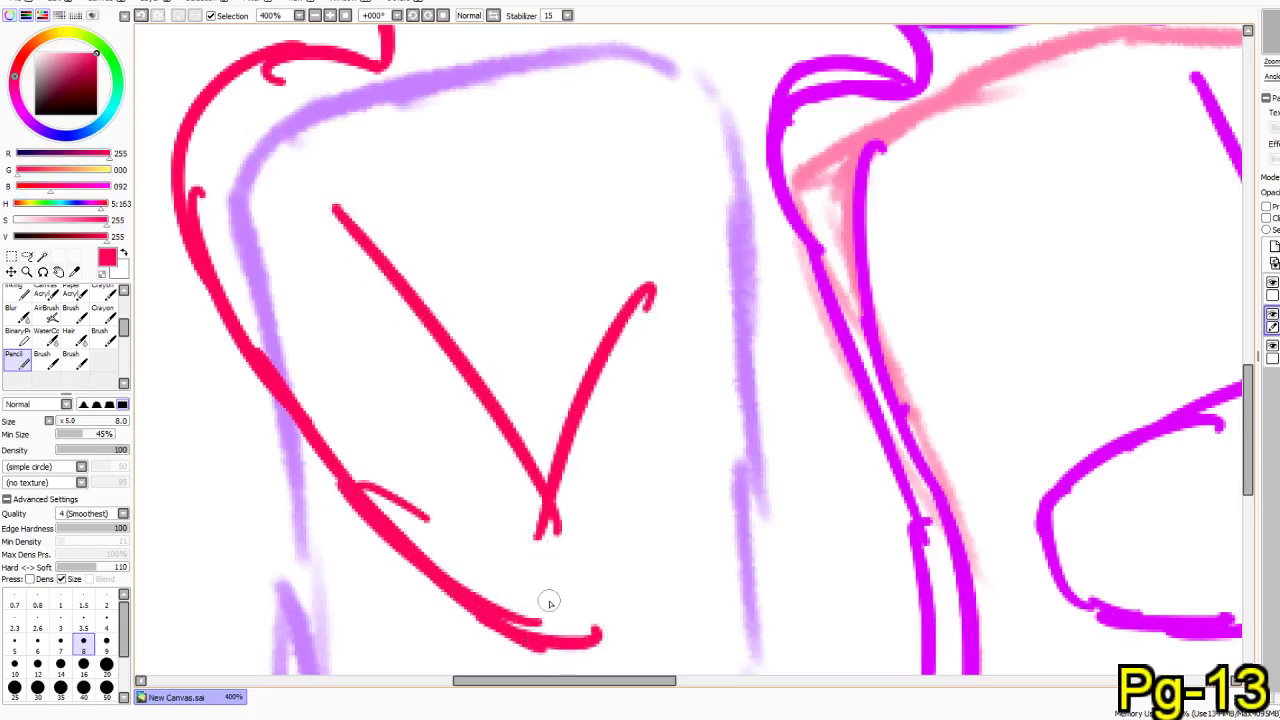
key("ctrl+z")
key("ctrl+z")
key("ctrl+z")
key("ctrl+z")
key("ctrl+z")
key("ctrl+z")
key("ctrl+z")
- Draw the red figure's bent left-hand arm, with the elbow low and the forearm rising towards the magenta figure's shoulder
mouse_move(179, 145)
left_mouse_down()
mouse_move(232, 432)
mouse_move(256, 459)
left_mouse_up()
mouse_move(205, 364)
left_mouse_down()
mouse_move(283, 527)
mouse_move(330, 559)
left_mouse_up()
left_click_drag(290, 158, 429, 329)
key("ctrl+z")
mouse_move(306, 189)
left_mouse_down()
mouse_move(466, 409)
mouse_move(380, 310)
left_mouse_up()
key("ctrl+z")
left_click_drag(421, 424, 436, 474)
mouse_move(258, 478)
left_mouse_down()
mouse_move(420, 630)
mouse_move(490, 630)
left_mouse_up()
mouse_move(405, 395)
left_mouse_down()
mouse_move(491, 549)
mouse_move(698, 268)
left_mouse_up()
mouse_move(375, 597)
left_mouse_down()
mouse_move(434, 660)
mouse_move(600, 646)
mouse_move(740, 344)
left_mouse_up()
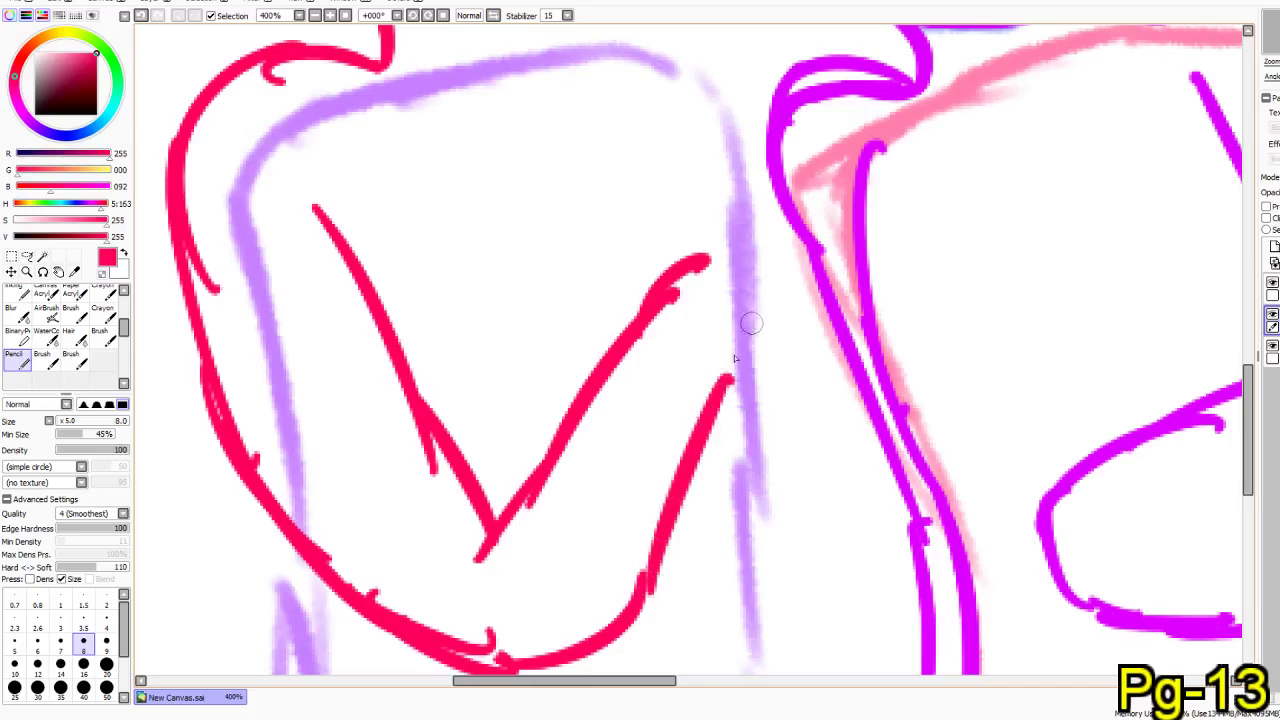
- Draw the red figure's hand with curled fingers at the end of the forearm, beside the magenta figure's upper arm
left_click_drag(688, 268, 766, 228)
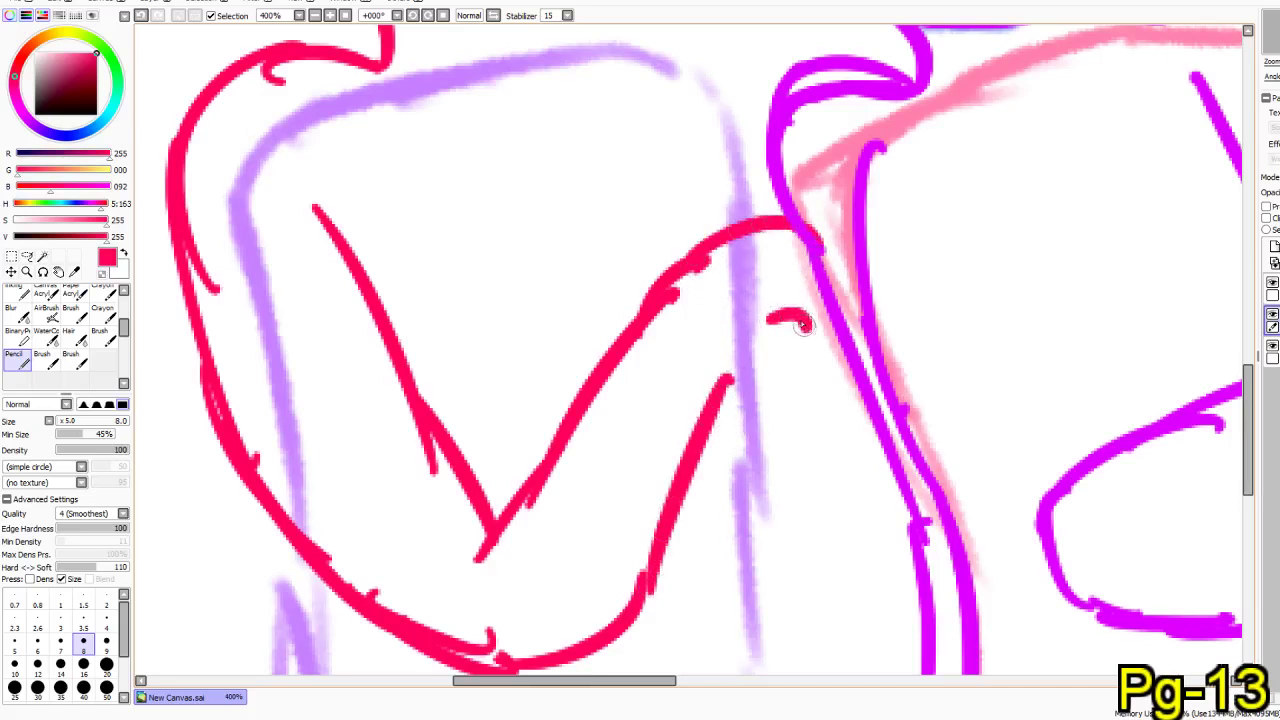
mouse_move(723, 300)
left_mouse_down()
mouse_move(751, 333)
mouse_move(739, 373)
left_mouse_up()
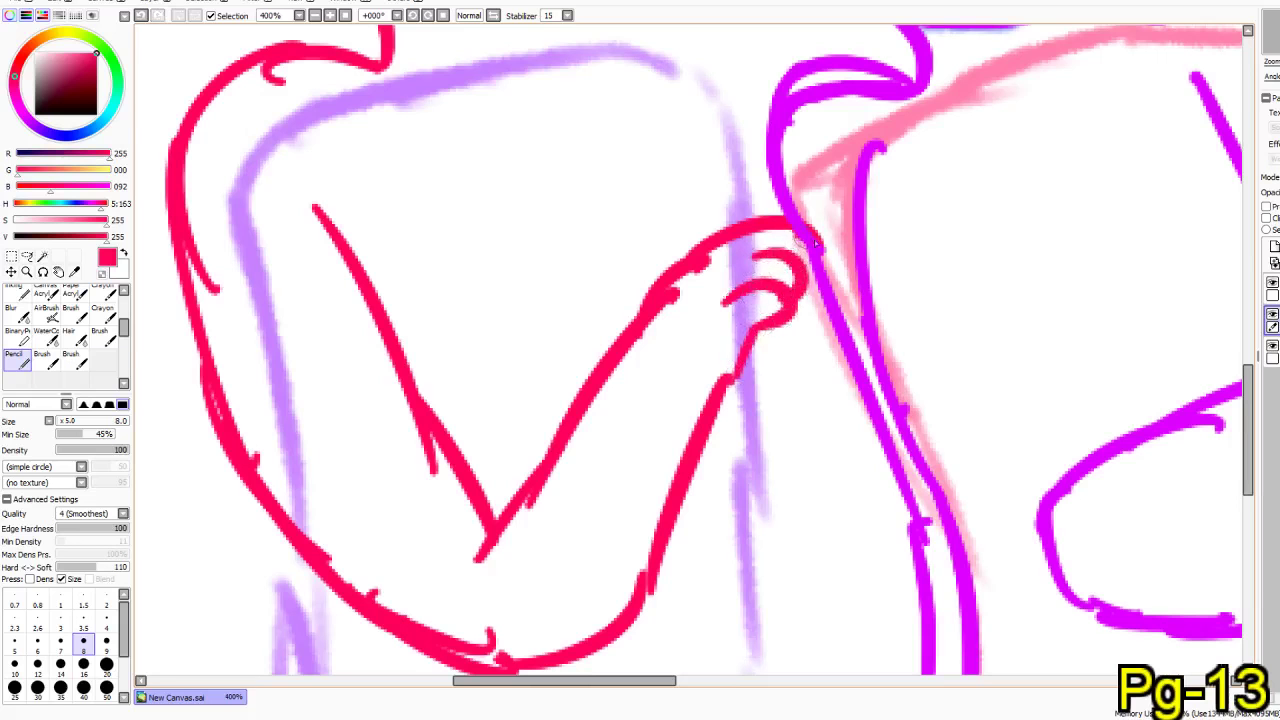
left_click_drag(819, 294, 785, 332)
key("ctrl+z")
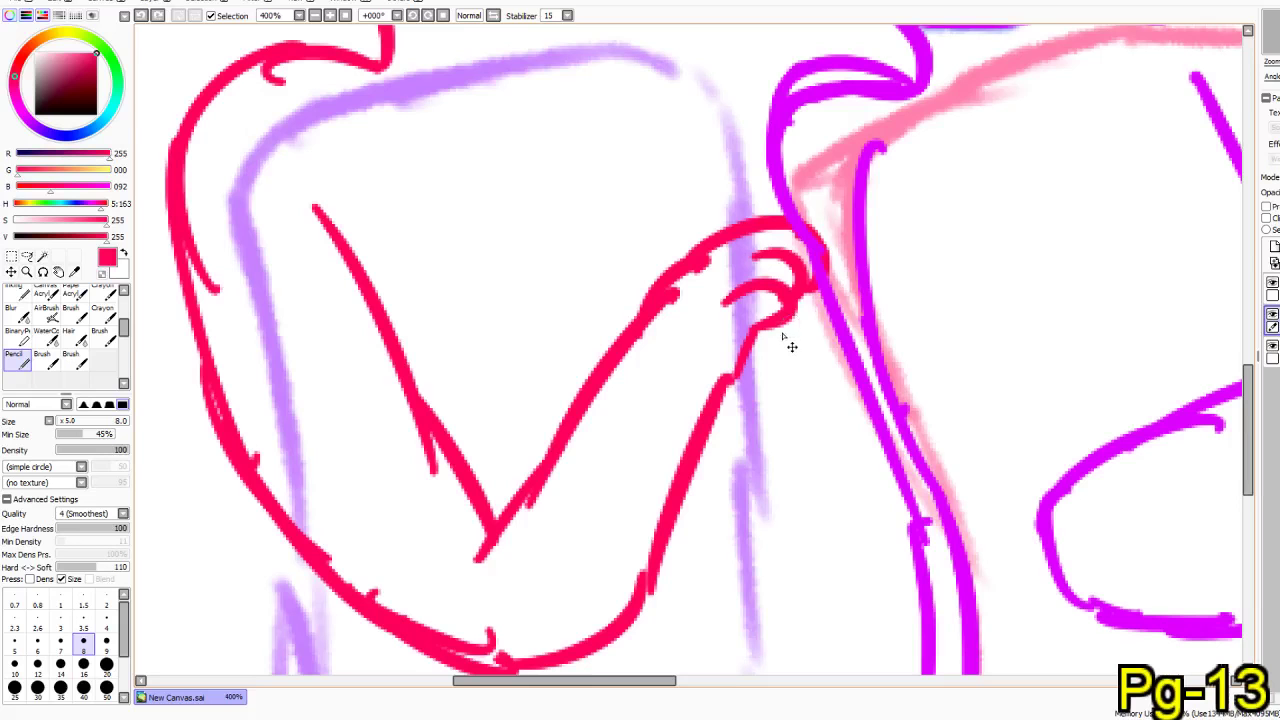
- Draw the right side of the red figure's neck, the right shoulder and the inner arm line down to the hand
left_click_drag(498, 46, 528, 206)
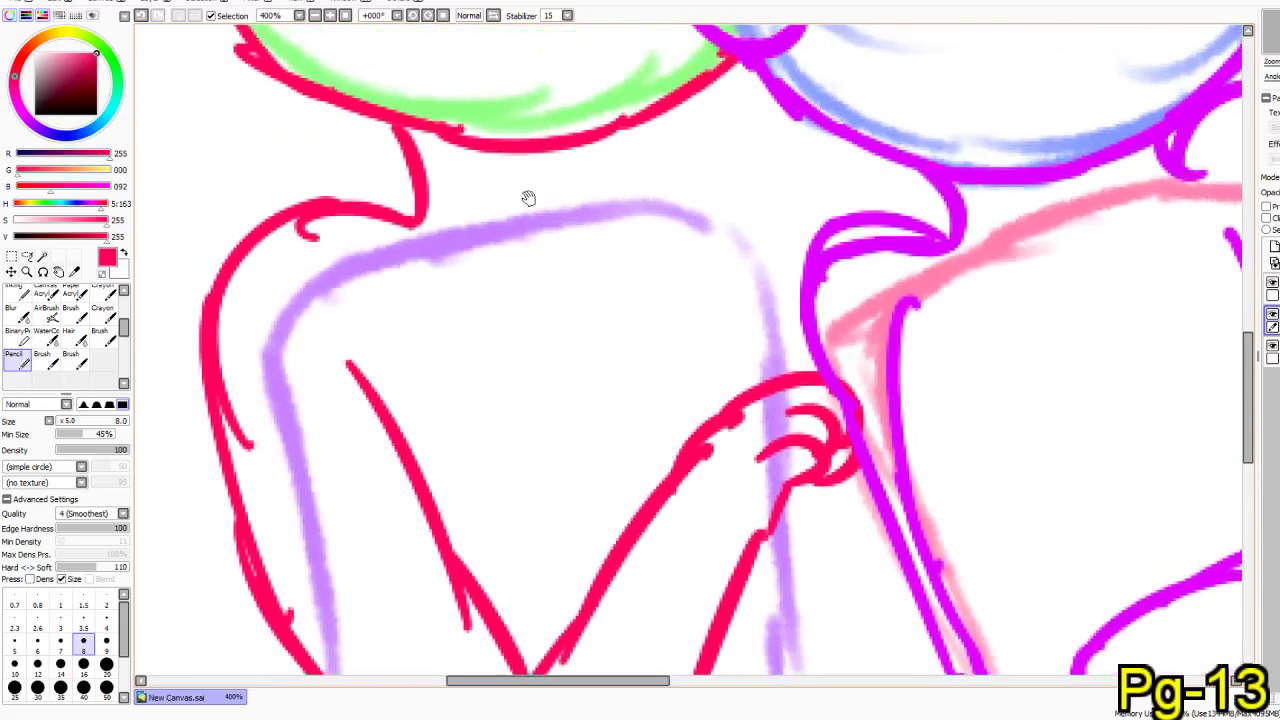
left_click_drag(613, 122, 626, 216)
left_click_drag(620, 152, 781, 205)
left_click_drag(780, 158, 752, 276)
key("ctrl+z")
left_click_drag(767, 172, 792, 306)
mouse_move(698, 232)
left_mouse_down()
mouse_move(751, 334)
mouse_move(760, 386)
left_mouse_up()
key("ctrl+z")
mouse_move(698, 234)
left_mouse_down()
mouse_move(729, 276)
mouse_move(750, 384)
left_mouse_up()
- Draw both sides of the red figure's torso below the bent arm down towards the canvas's lower edge
scroll(674, 309, "down", 3)
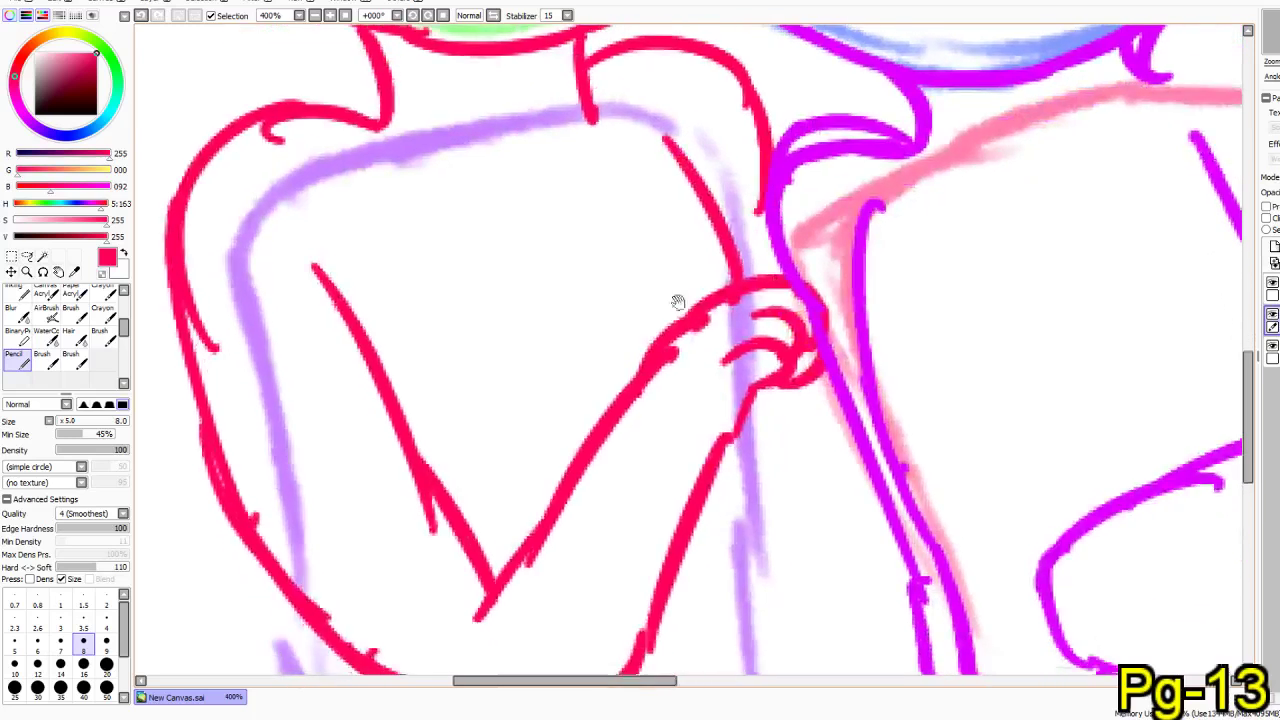
scroll(756, 360, "down", 3)
left_click_drag(855, 62, 878, 665)
mouse_move(381, 291)
left_mouse_down()
mouse_move(405, 365)
mouse_move(398, 465)
left_mouse_up()
key("ctrl+z")
left_click_drag(390, 280, 370, 580)
left_click_drag(356, 500, 374, 596)
left_click_drag(690, 536, 711, 598)
left_click_drag(708, 396, 669, 503)
left_click_drag(745, 333, 540, 462)
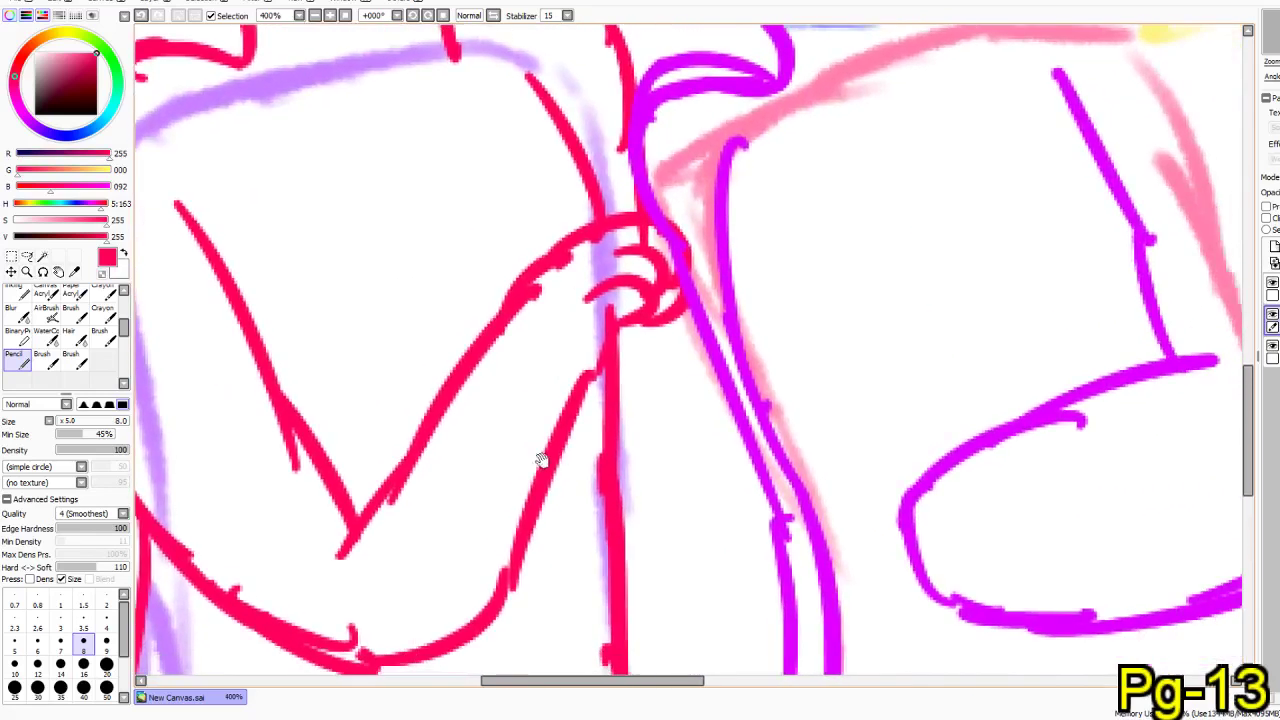
- Draw the red figure's other arm in the gap between its torso and the magenta figure's arm
left_click_drag(626, 529, 708, 376)
key("ctrl+z")
mouse_move(624, 424)
left_mouse_down()
mouse_move(660, 438)
mouse_move(724, 398)
left_mouse_up()
key("ctrl+z")
mouse_move(614, 487)
left_mouse_down()
mouse_move(723, 460)
mouse_move(729, 410)
left_mouse_up()
left_click_drag(640, 357, 615, 424)
- Draw a round ear on the left side of the red figure's head
left_click_drag(552, 497, 792, 623)
mouse_move(559, 361)
left_mouse_down()
mouse_move(554, 560)
mouse_move(534, 606)
left_mouse_up()
mouse_move(509, 477)
left_mouse_down()
mouse_move(514, 200)
mouse_move(366, 565)
left_mouse_up()
left_click_drag(443, 323, 594, 437)
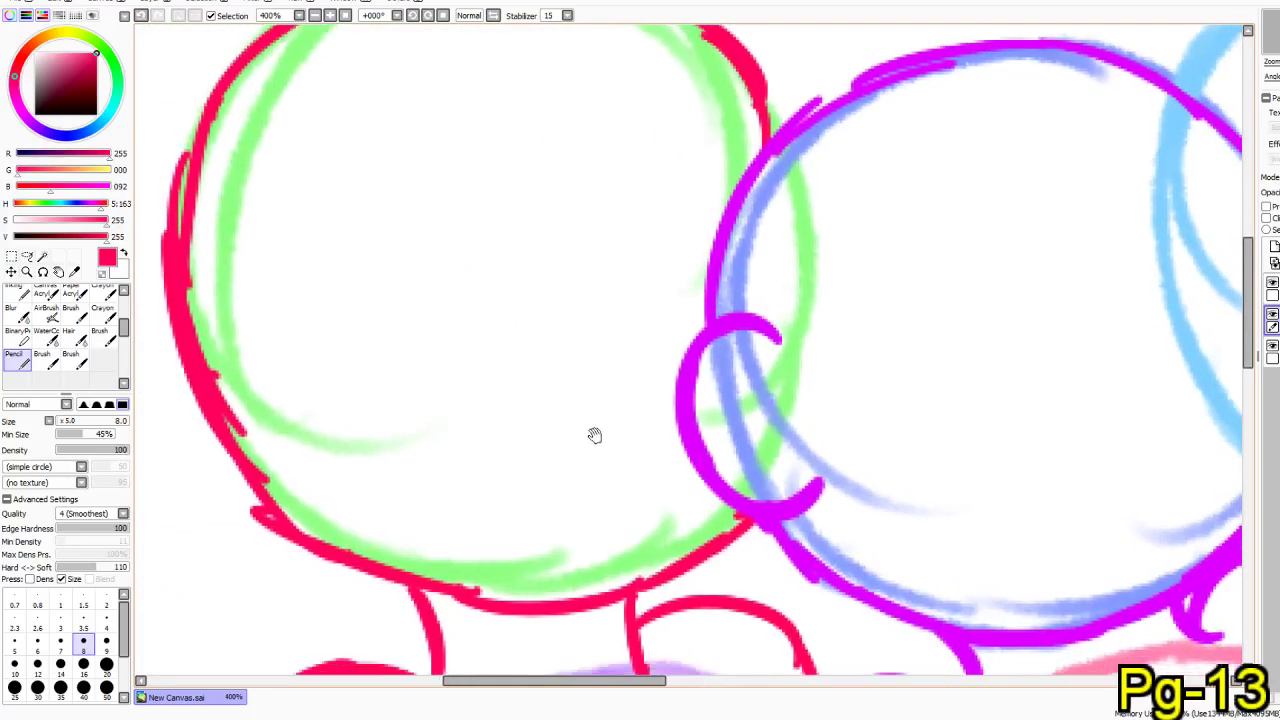
left_click_drag(400, 385, 448, 358)
mouse_move(288, 336)
left_mouse_down()
mouse_move(317, 499)
mouse_move(377, 489)
left_mouse_up()
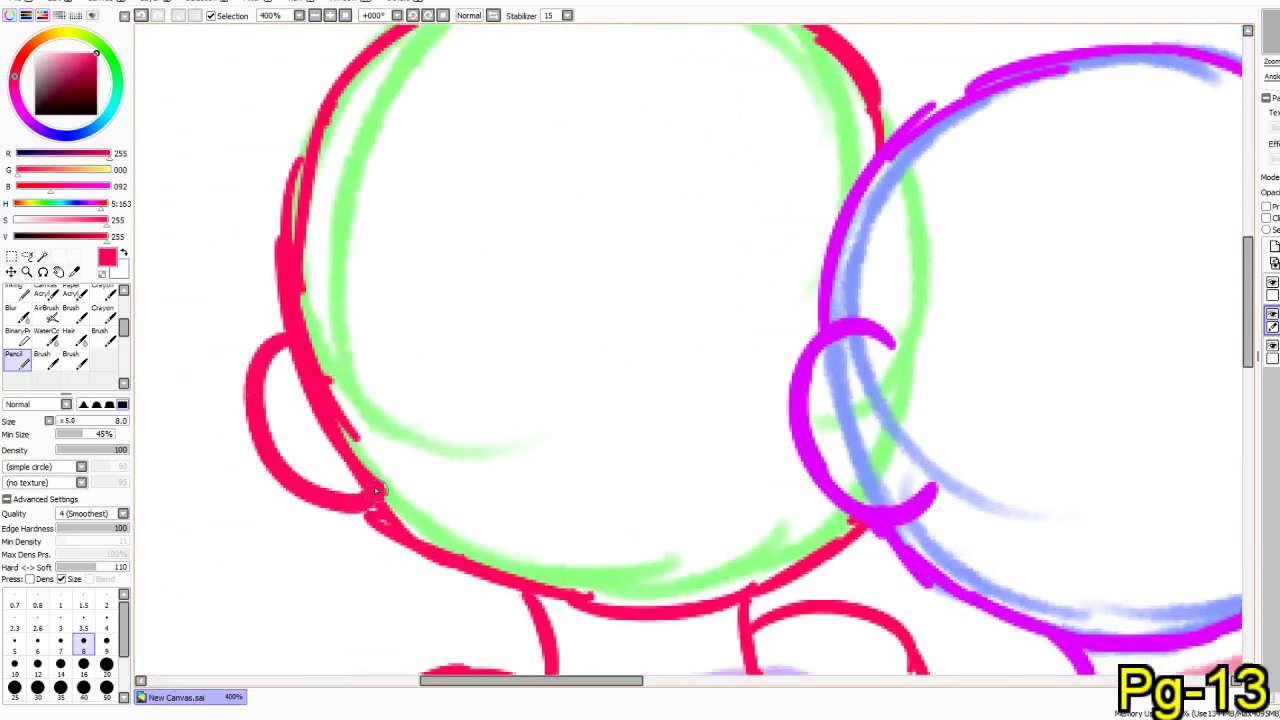
- Erase the part of the red head outline that runs through the inside of the ear
mouse_move(326, 347)
left_mouse_down()
mouse_move(289, 373)
mouse_move(342, 440)
mouse_move(372, 436)
mouse_move(333, 430)
mouse_move(371, 466)
mouse_move(371, 420)
mouse_move(343, 372)
mouse_move(311, 369)
left_mouse_up()
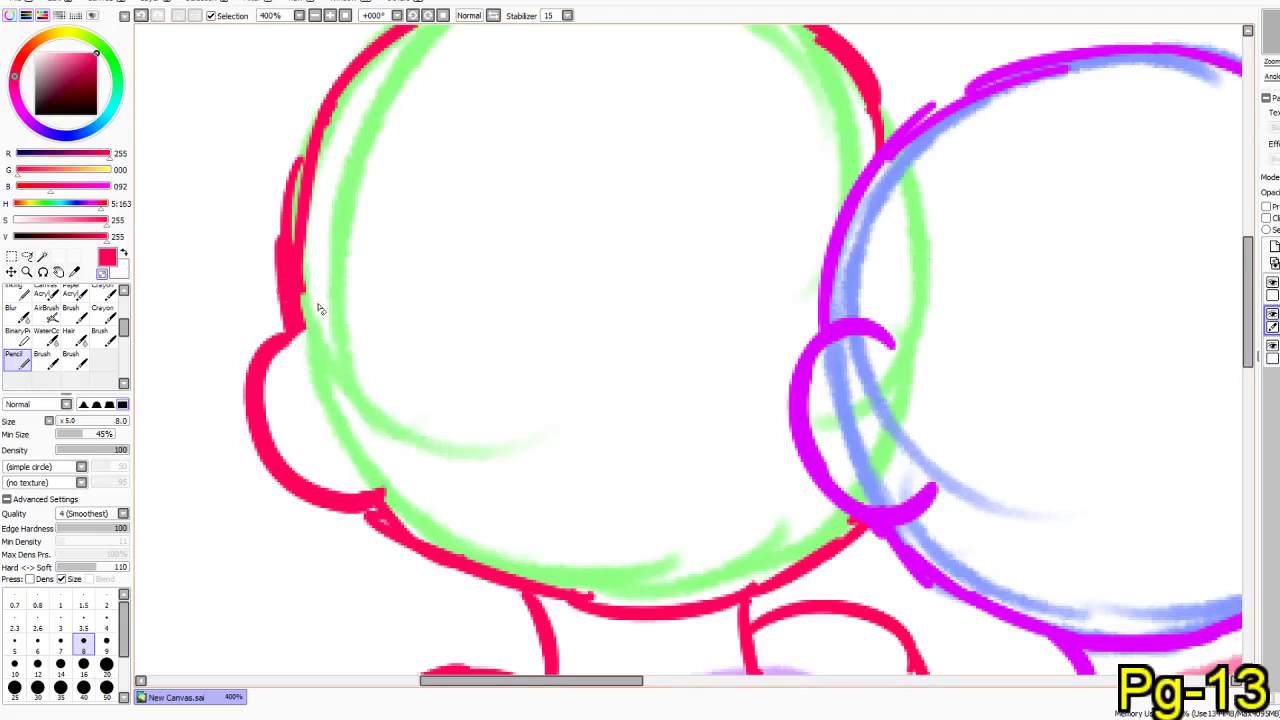
left_click_drag(414, 437, 354, 457)
- Set the drawing colour to bright yellow (243, 255, 0) and add a new layer for the third figure
left_click_drag(49, 134, 27, 122)
left_click_drag(524, 370, 668, 427)
left_click(68, 32)
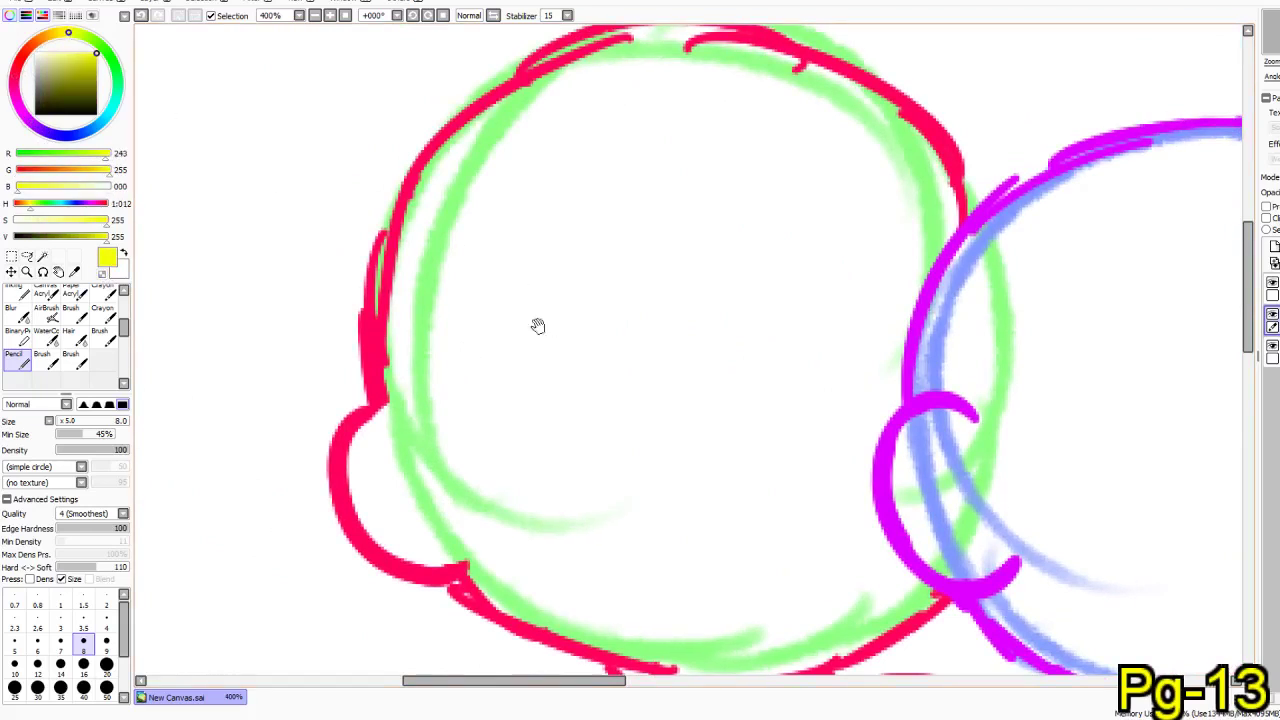
left_click_drag(549, 325, 443, 360)
mouse_move(527, 300)
left_mouse_down()
mouse_move(423, 351)
mouse_move(386, 217)
mouse_move(321, 159)
left_mouse_up()
left_click_drag(678, 298, 710, 336)
left_click(1273, 289)
mouse_move(514, 262)
left_mouse_down()
mouse_move(694, 317)
mouse_move(722, 309)
left_mouse_up()
- Outline the third figure's head in yellow along the left side and chin over the light-blue guide, with a round ear on the right
mouse_move(477, 147)
left_mouse_down()
mouse_move(485, 239)
mouse_move(514, 281)
mouse_move(560, 433)
left_mouse_up()
key("ctrl+z")
mouse_move(475, 212)
left_mouse_down()
mouse_move(593, 476)
mouse_move(686, 518)
mouse_move(933, 496)
mouse_move(987, 468)
mouse_move(1065, 375)
left_mouse_up()
left_click_drag(1053, 331, 922, 482)
key("ctrl+z")
left_click_drag(1061, 369, 932, 497)
left_click_drag(1051, 296, 885, 338)
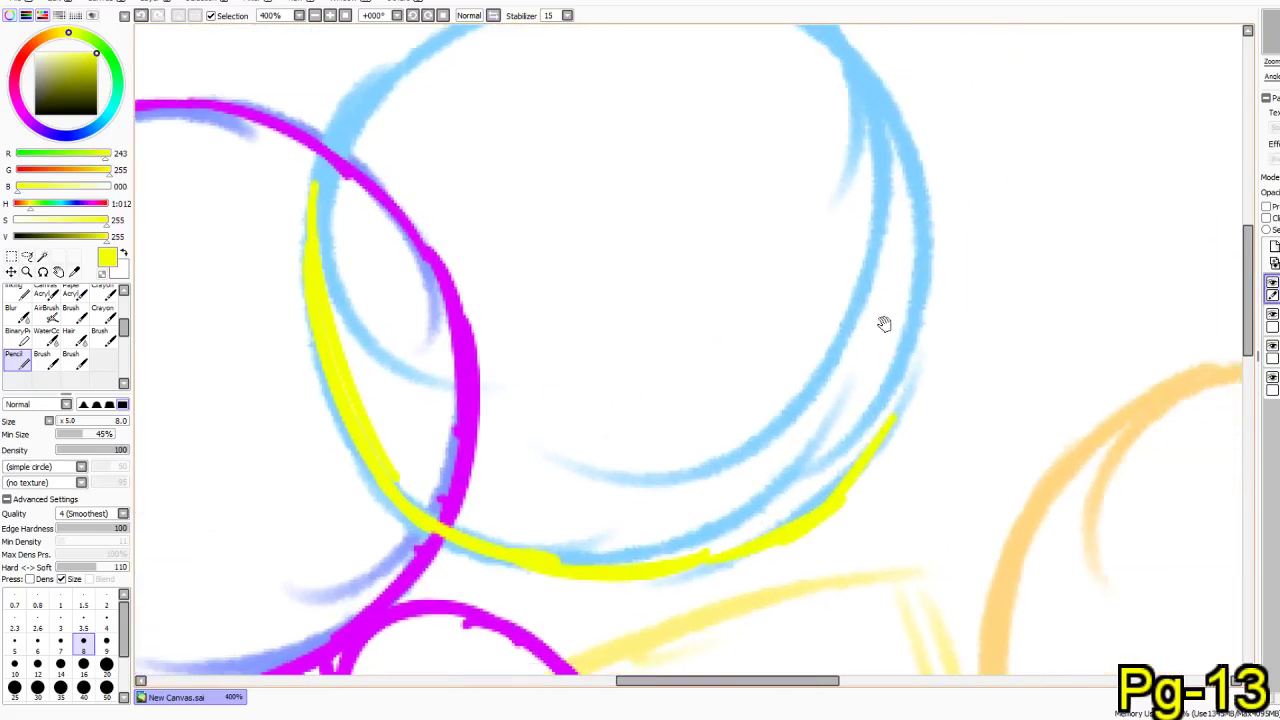
mouse_move(895, 218)
left_mouse_down()
mouse_move(920, 336)
mouse_move(930, 333)
mouse_move(886, 440)
left_mouse_up()
- Draw the yellow figure's neck and its left shoulder ending at the magenta figure's shoulder
left_click_drag(648, 529, 655, 268)
mouse_move(785, 280)
left_mouse_down()
mouse_move(808, 325)
mouse_move(794, 338)
mouse_move(880, 258)
left_mouse_up()
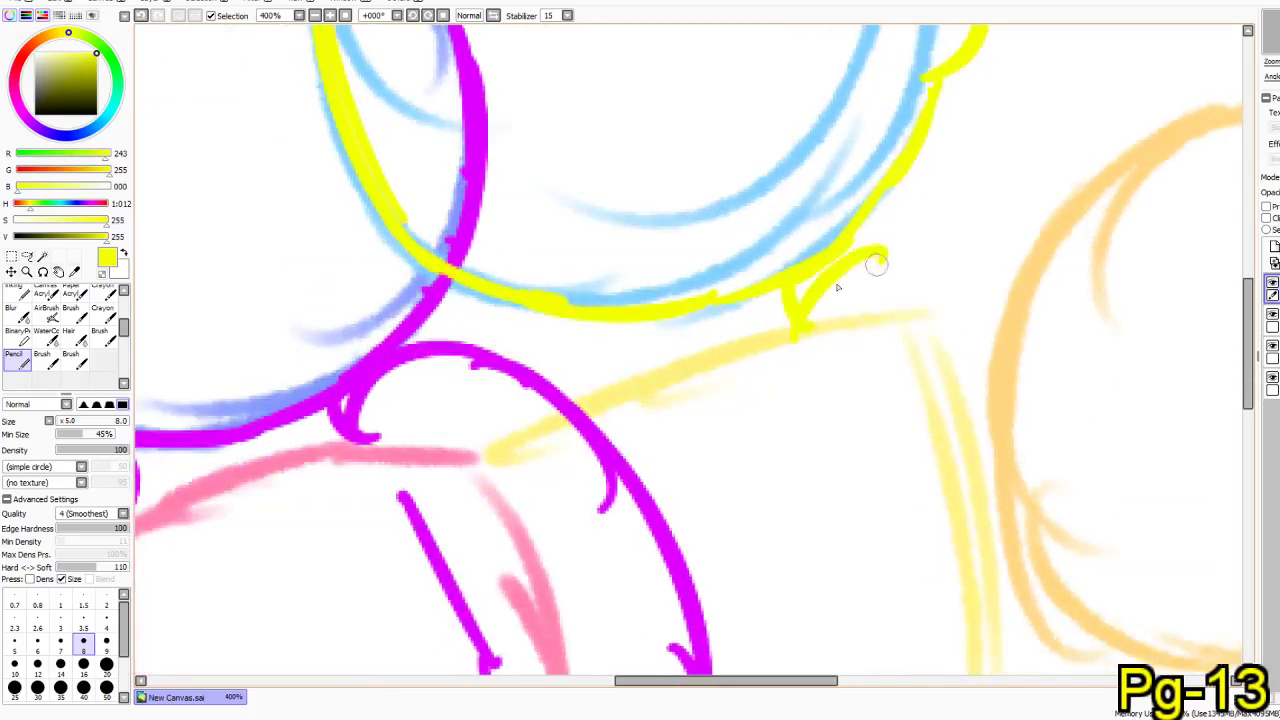
mouse_move(598, 318)
left_mouse_down()
mouse_move(619, 365)
mouse_move(488, 322)
left_mouse_up()
mouse_move(614, 361)
left_mouse_down()
mouse_move(439, 320)
mouse_move(388, 338)
left_mouse_up()
- Draw the yellow figure's hand with its fingers resting over the magenta figure's left shoulder
left_click_drag(251, 446, 606, 408)
mouse_move(395, 375)
left_mouse_down()
mouse_move(390, 516)
mouse_move(484, 600)
left_mouse_up()
key("ctrl+z")
mouse_move(358, 417)
left_mouse_down()
mouse_move(363, 523)
mouse_move(570, 532)
left_mouse_up()
mouse_move(470, 526)
left_mouse_down()
mouse_move(551, 526)
mouse_move(651, 493)
left_mouse_up()
mouse_move(449, 402)
left_mouse_down()
mouse_move(497, 401)
mouse_move(654, 434)
mouse_move(666, 410)
mouse_move(640, 483)
left_mouse_up()
mouse_move(684, 406)
left_mouse_down()
mouse_move(749, 457)
mouse_move(620, 533)
left_mouse_up()
left_click_drag(704, 528, 485, 564)
left_click_drag(790, 278, 946, 320)
- Draw the yellow figure's right shoulder, the rounded bent elbow and the edge of the forearm
mouse_move(873, 427)
left_mouse_down()
mouse_move(806, 446)
mouse_move(829, 437)
mouse_move(790, 387)
mouse_move(591, 291)
mouse_move(484, 272)
left_mouse_up()
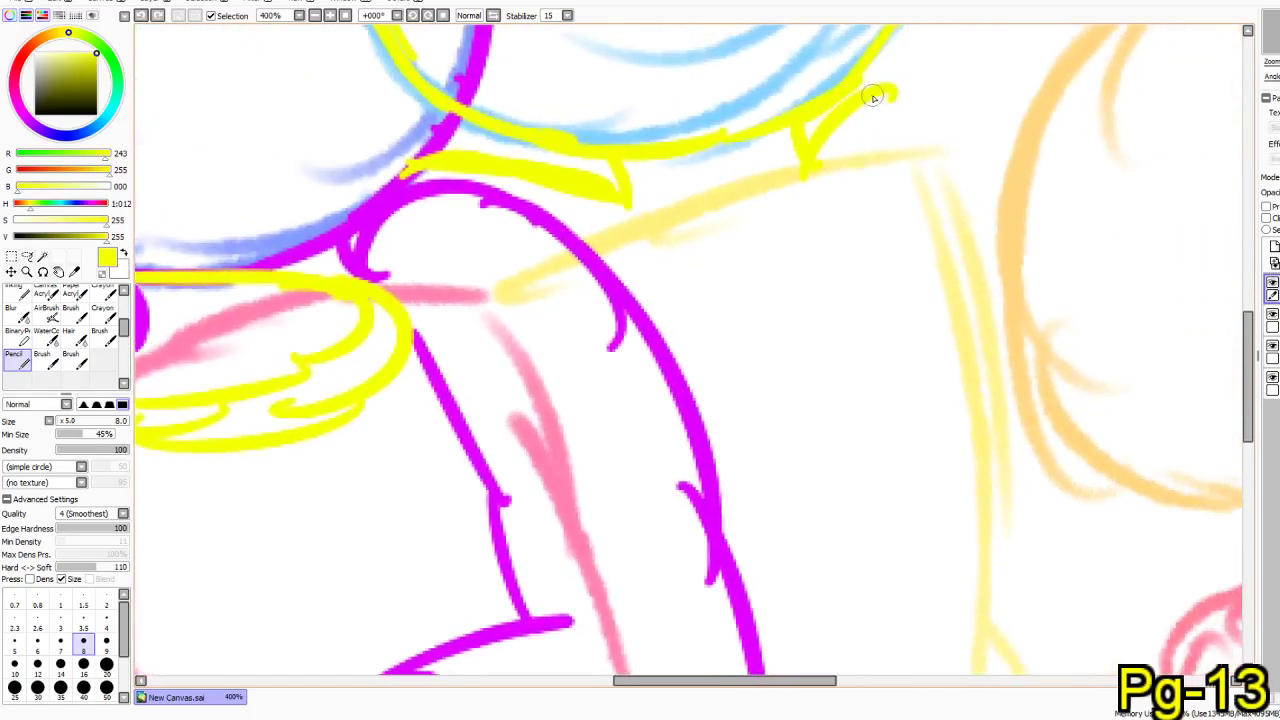
left_click_drag(875, 97, 1013, 95)
left_click_drag(1017, 496, 874, 186)
mouse_move(1078, 215)
left_mouse_down()
mouse_move(928, 440)
mouse_move(940, 433)
left_mouse_up()
left_click_drag(867, 270, 956, 424)
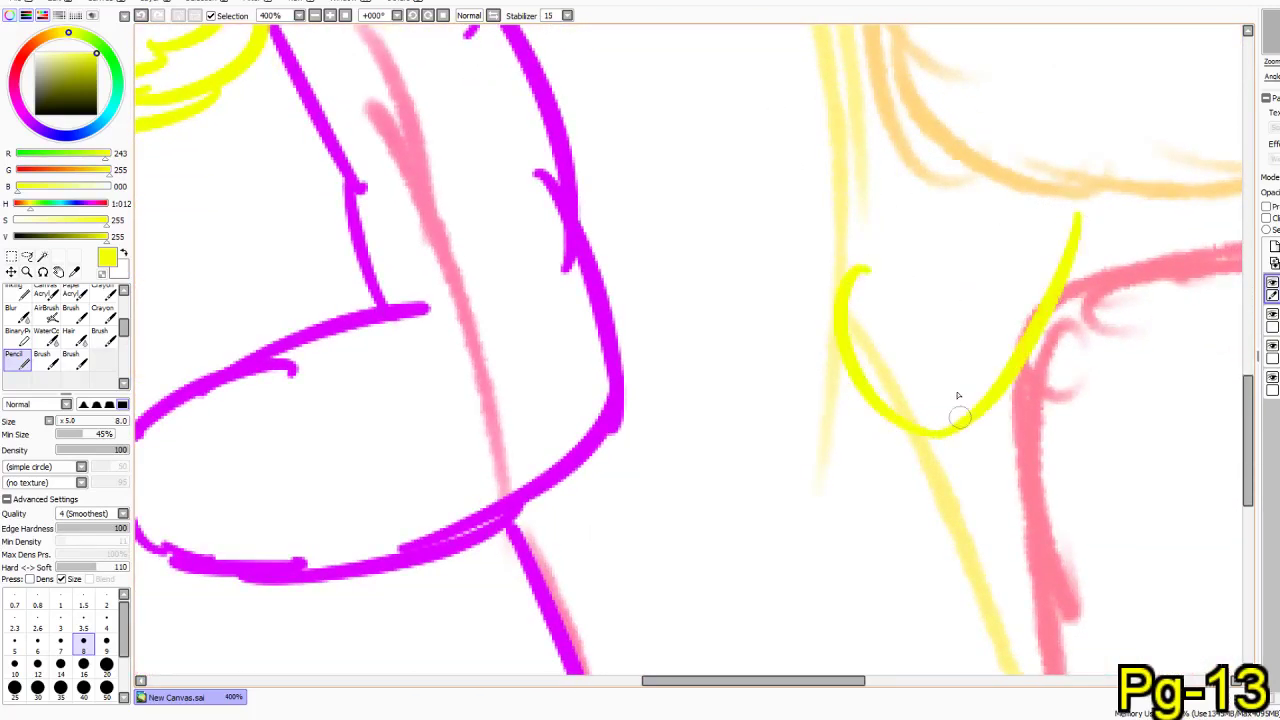
left_click_drag(822, 287, 794, 578)
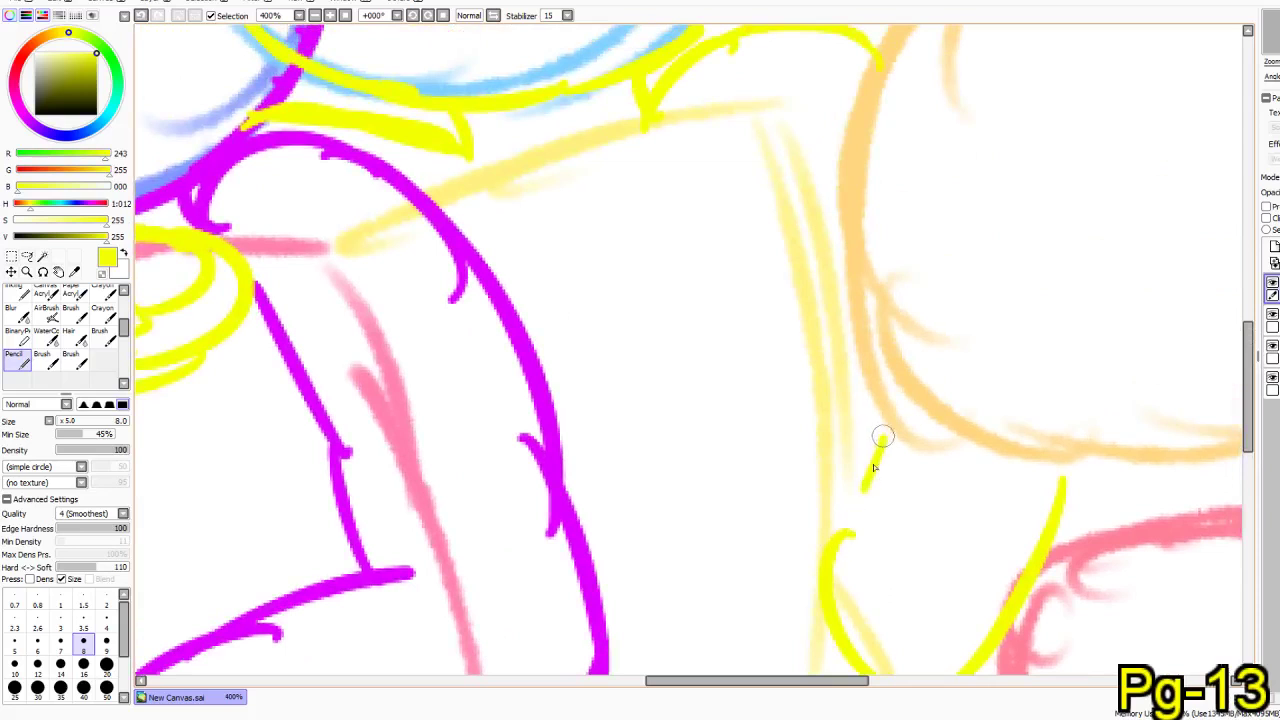
left_click_drag(950, 455, 811, 568)
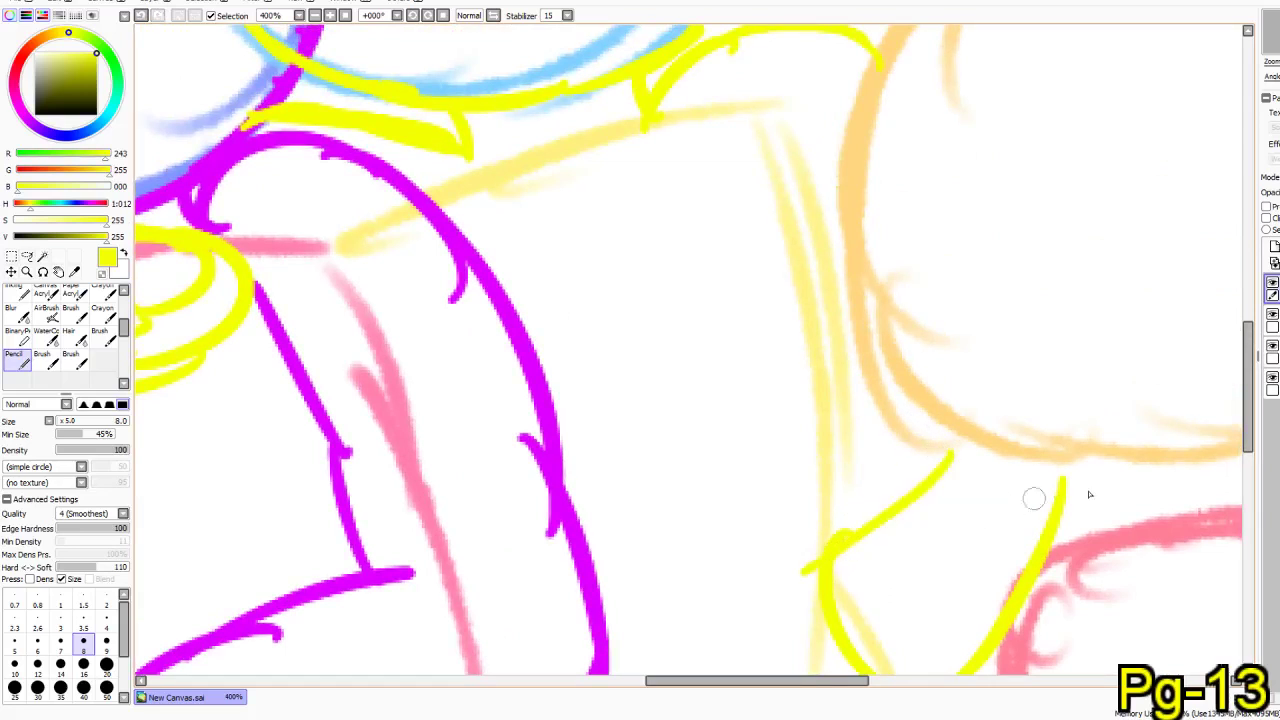
- Draw both sides of the yellow figure's lower torso down to the canvas's lower edge
left_click_drag(920, 634, 931, 113)
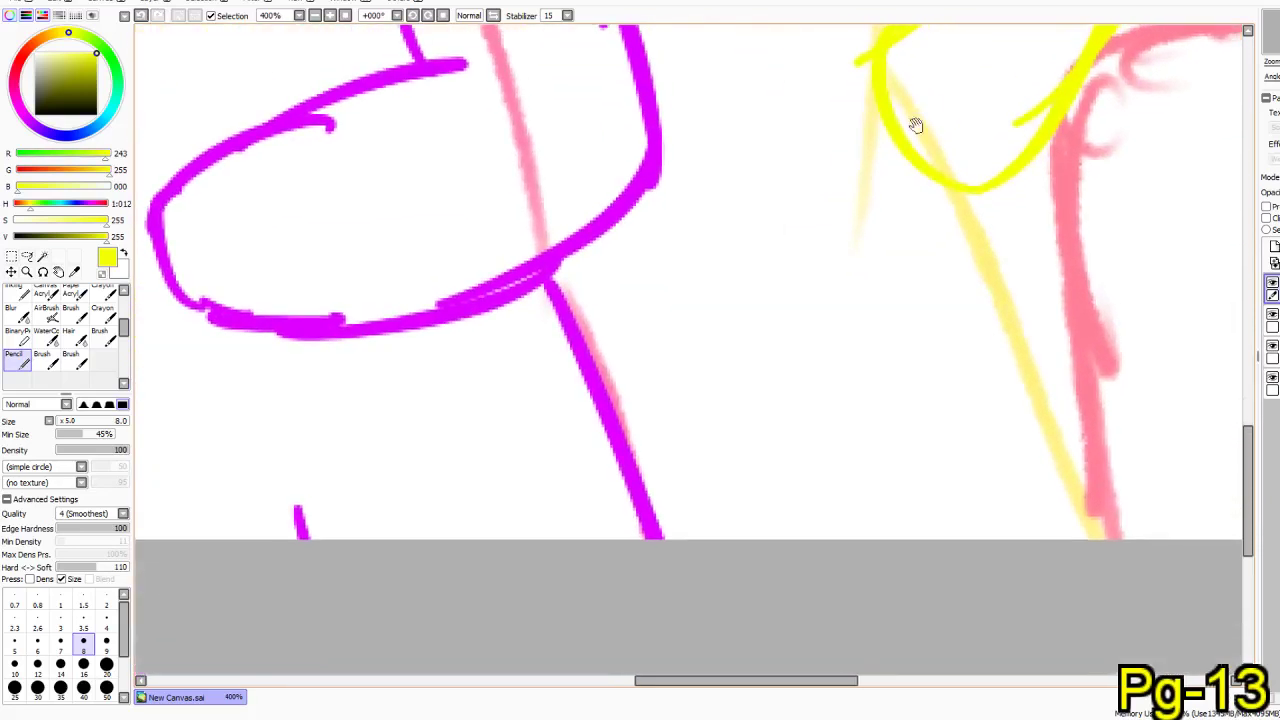
left_click_drag(672, 408, 814, 568)
left_click_drag(958, 188, 1104, 616)
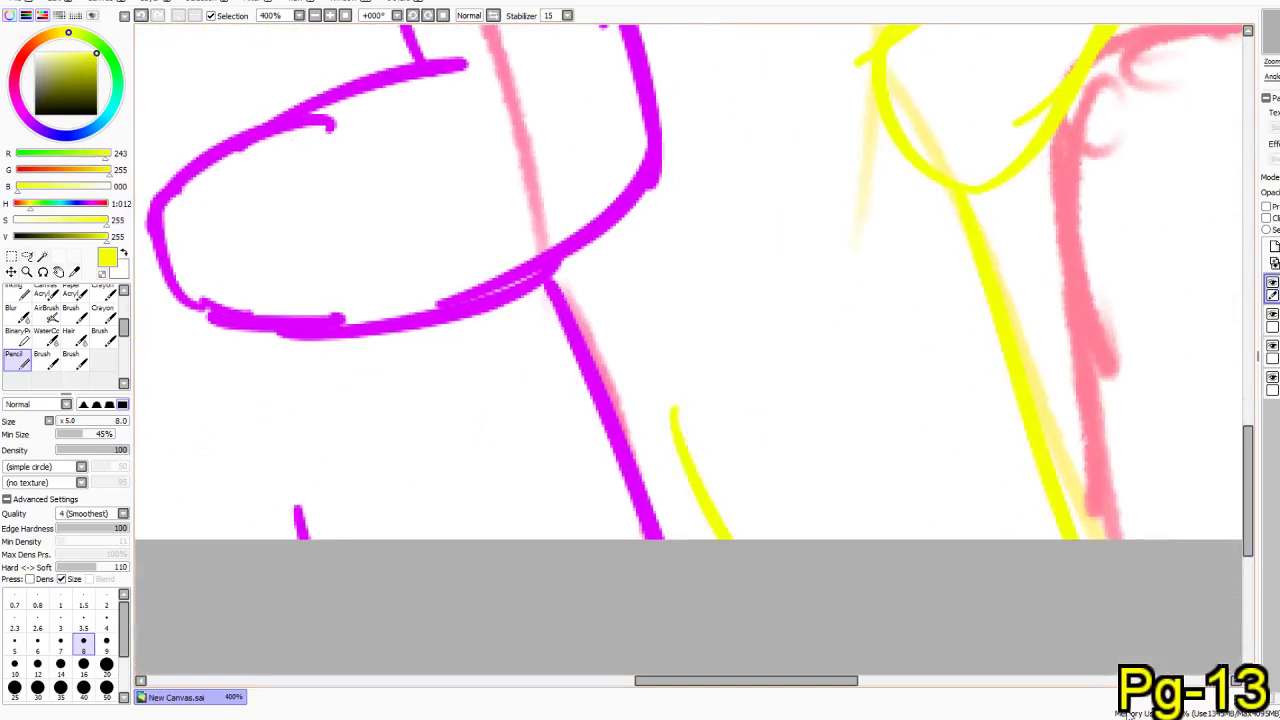
- Draw the yellow figure's inner arm lines down to the elbow and extend its head outline upward from the left side
left_click_drag(900, 120, 978, 493)
mouse_move(894, 38)
left_mouse_down()
mouse_move(726, 249)
mouse_move(776, 437)
left_mouse_up()
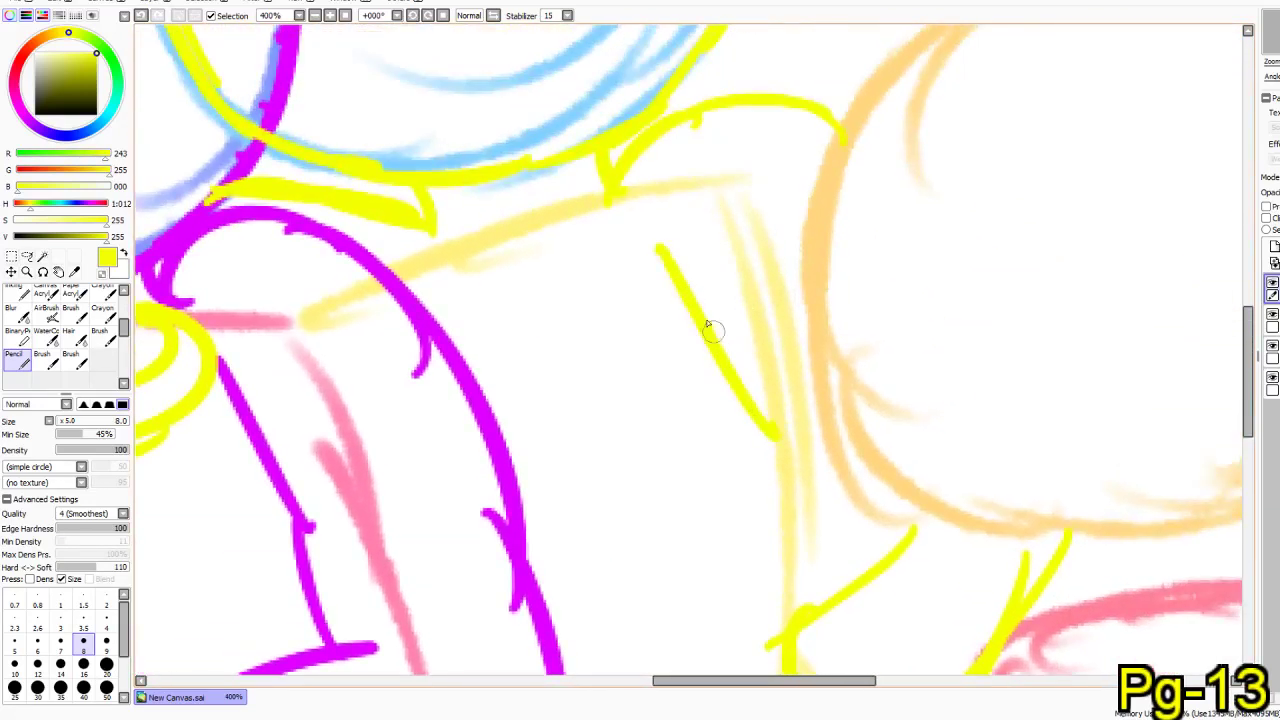
left_click_drag(708, 322, 853, 508)
left_click_drag(759, 428, 818, 606)
key("ctrl+z")
left_click_drag(785, 440, 803, 618)
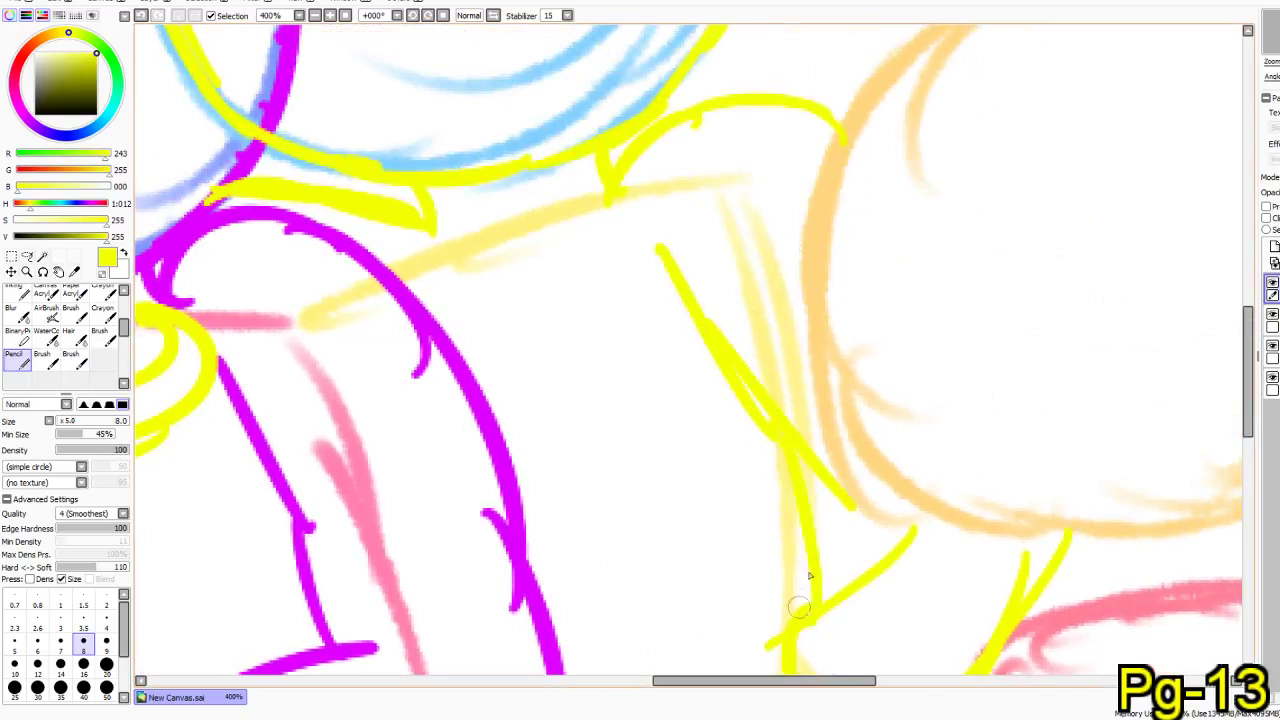
scroll(530, 570, "up", 5)
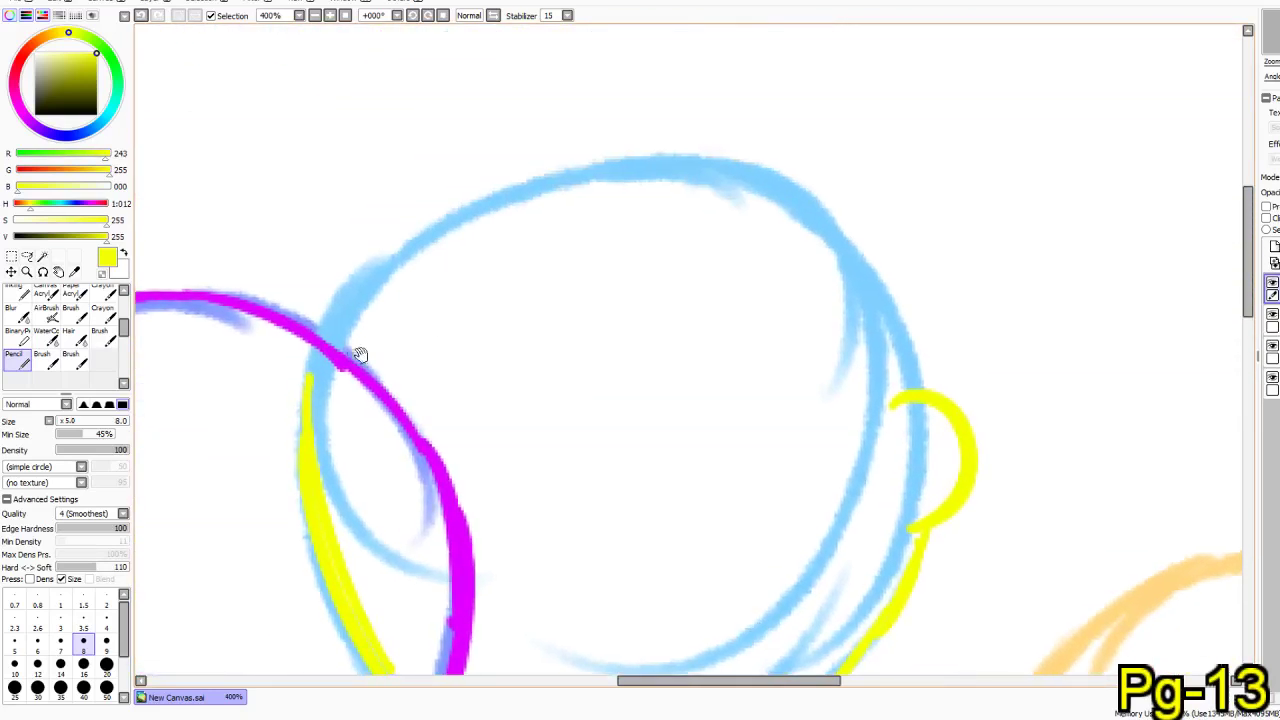
mouse_move(297, 369)
left_mouse_down()
mouse_move(586, 149)
mouse_move(830, 240)
mouse_move(916, 400)
mouse_move(250, 87)
left_mouse_up()
- Set the drawing colour to turquoise (0, 255, 208) and add a new layer for the fourth figure
left_click(18, 60)
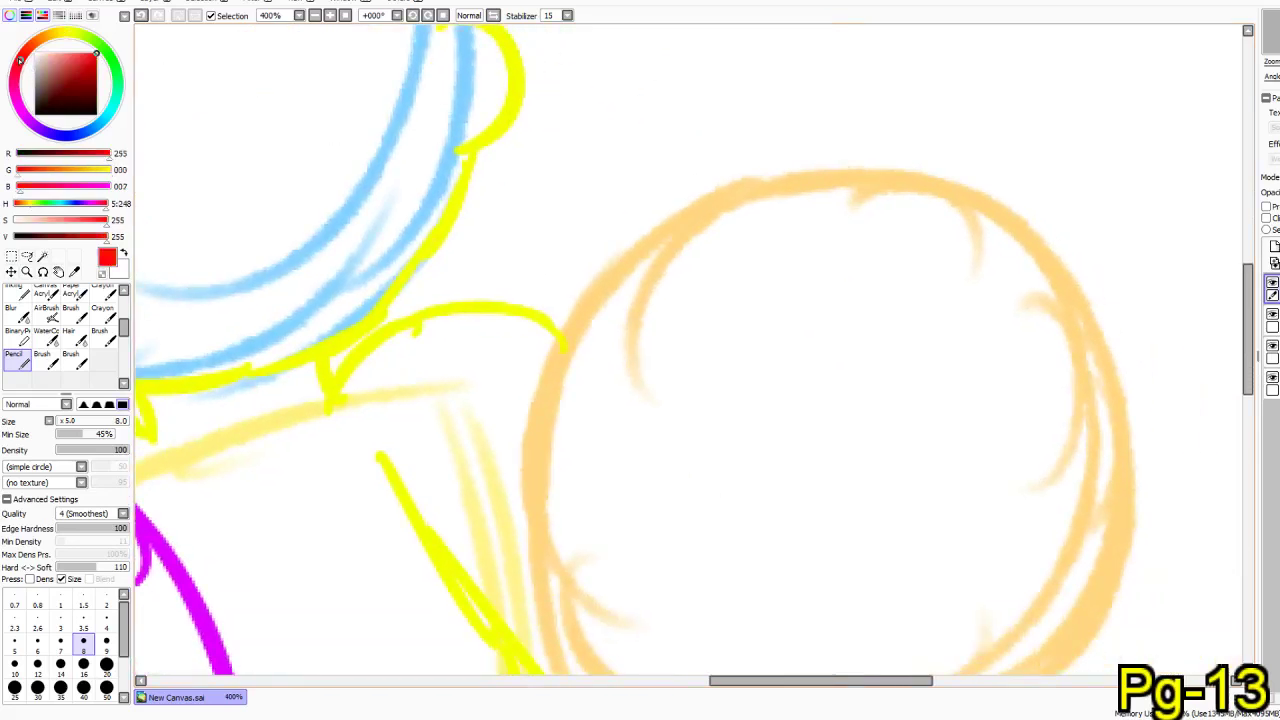
left_click(48, 114)
left_click_drag(66, 133, 168, 128)
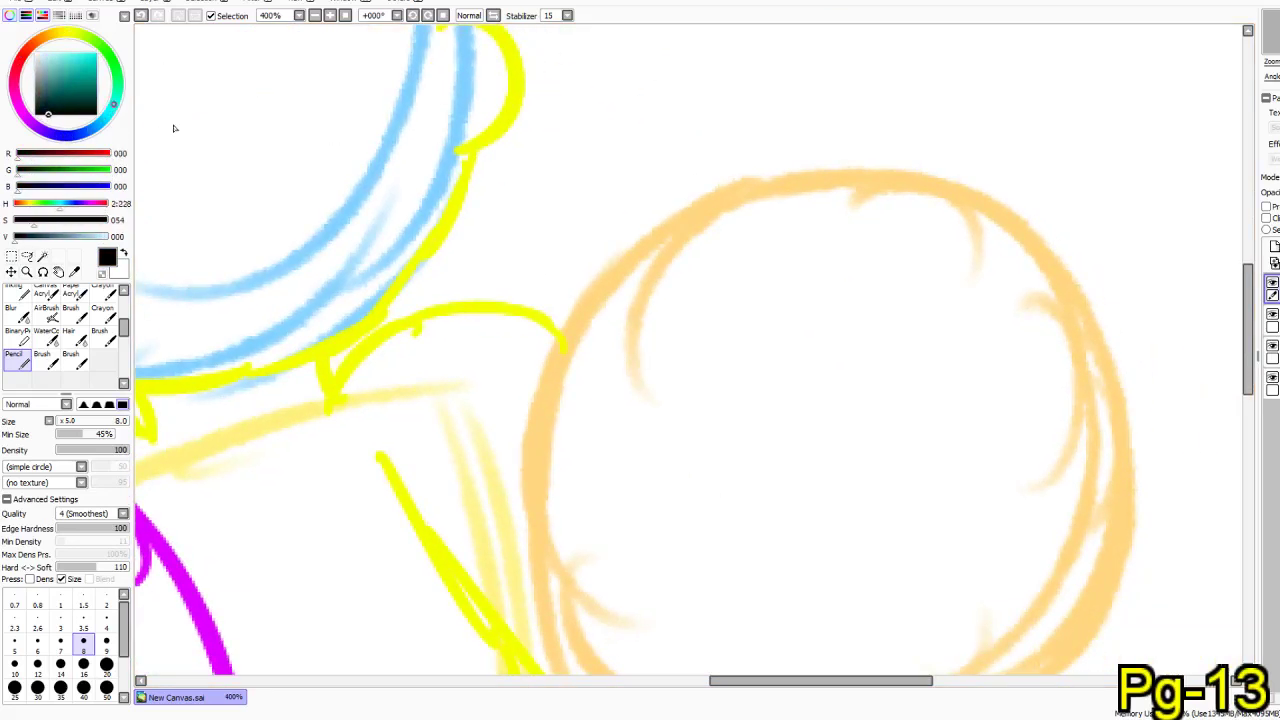
left_click_drag(88, 62, 102, 48)
left_click_drag(577, 374, 540, 89)
left_click(1274, 247)
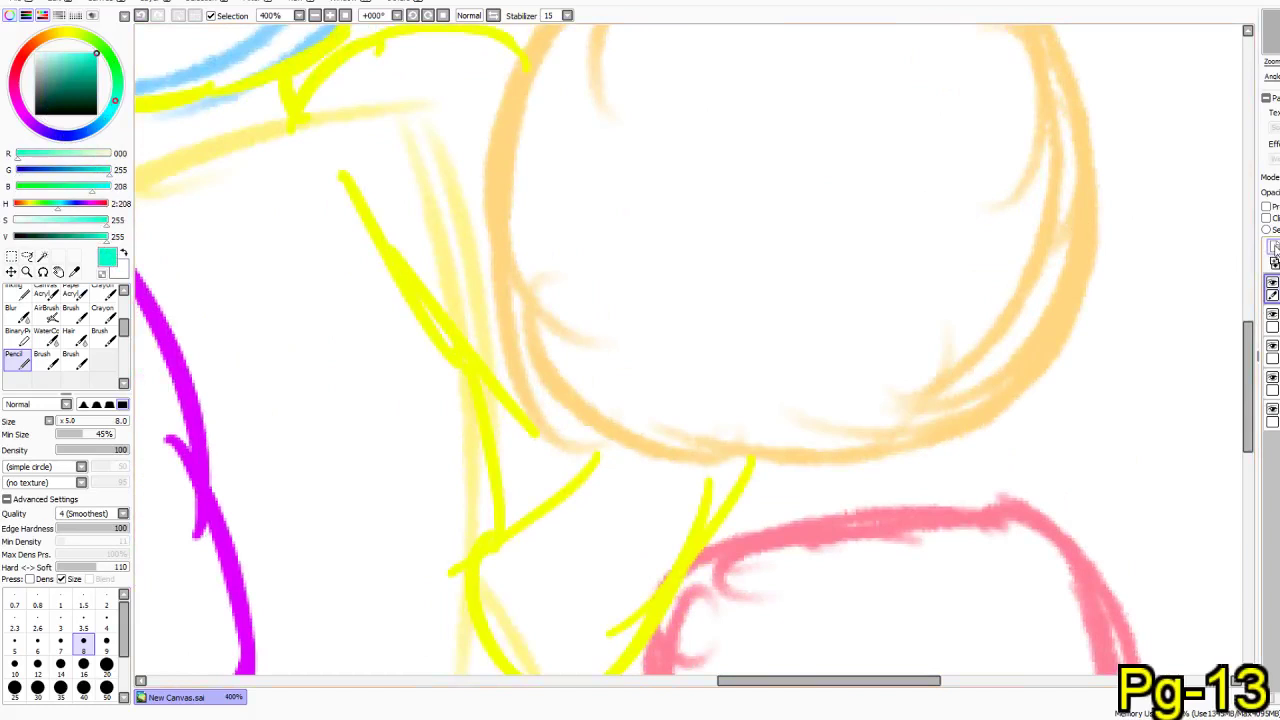
- Outline the left side and chin of the fourth figure's head in turquoise over the orange guide
left_click_drag(716, 228, 781, 315)
mouse_move(670, 50)
left_mouse_down()
mouse_move(652, 53)
mouse_move(586, 372)
mouse_move(614, 471)
mouse_move(790, 537)
mouse_move(1042, 505)
left_mouse_up()
left_click_drag(1050, 520, 1110, 413)
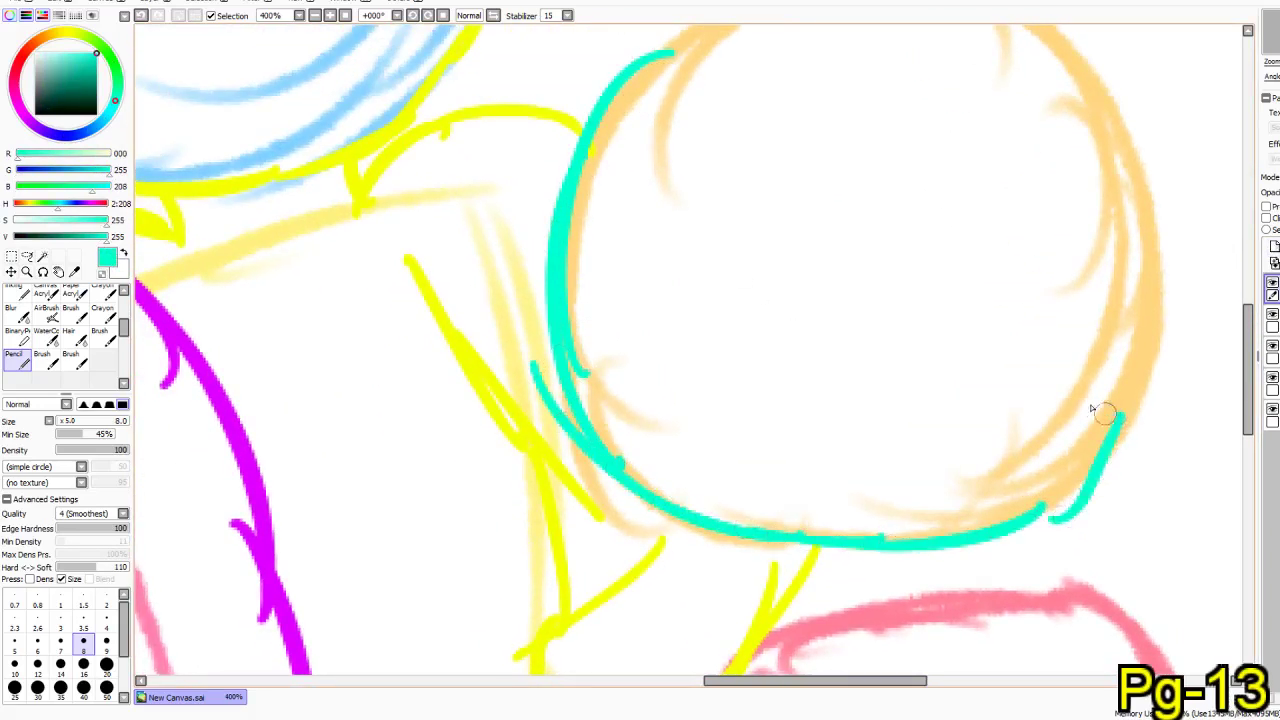
- Draw both sides of the turquoise figure's neck and its two rounded shoulders
left_click_drag(838, 505, 688, 190)
left_click_drag(878, 198, 906, 290)
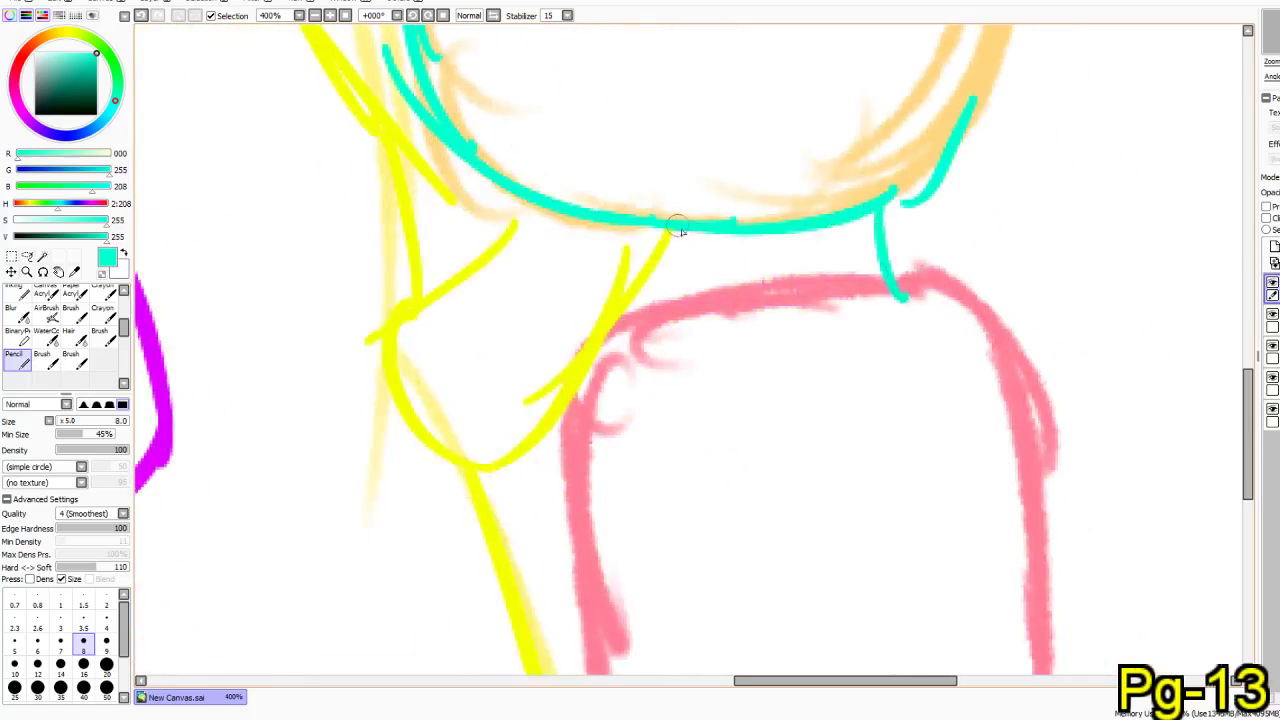
left_click_drag(677, 229, 676, 309)
mouse_move(890, 268)
left_mouse_down()
mouse_move(988, 242)
mouse_move(1064, 398)
left_mouse_up()
mouse_move(677, 281)
left_mouse_down()
mouse_move(588, 255)
mouse_move(543, 375)
mouse_move(551, 468)
left_mouse_up()
- Draw the outer arm lines down from both of the turquoise figure's shoulders, angling the right one inward at the elbow
left_click_drag(565, 532, 581, 291)
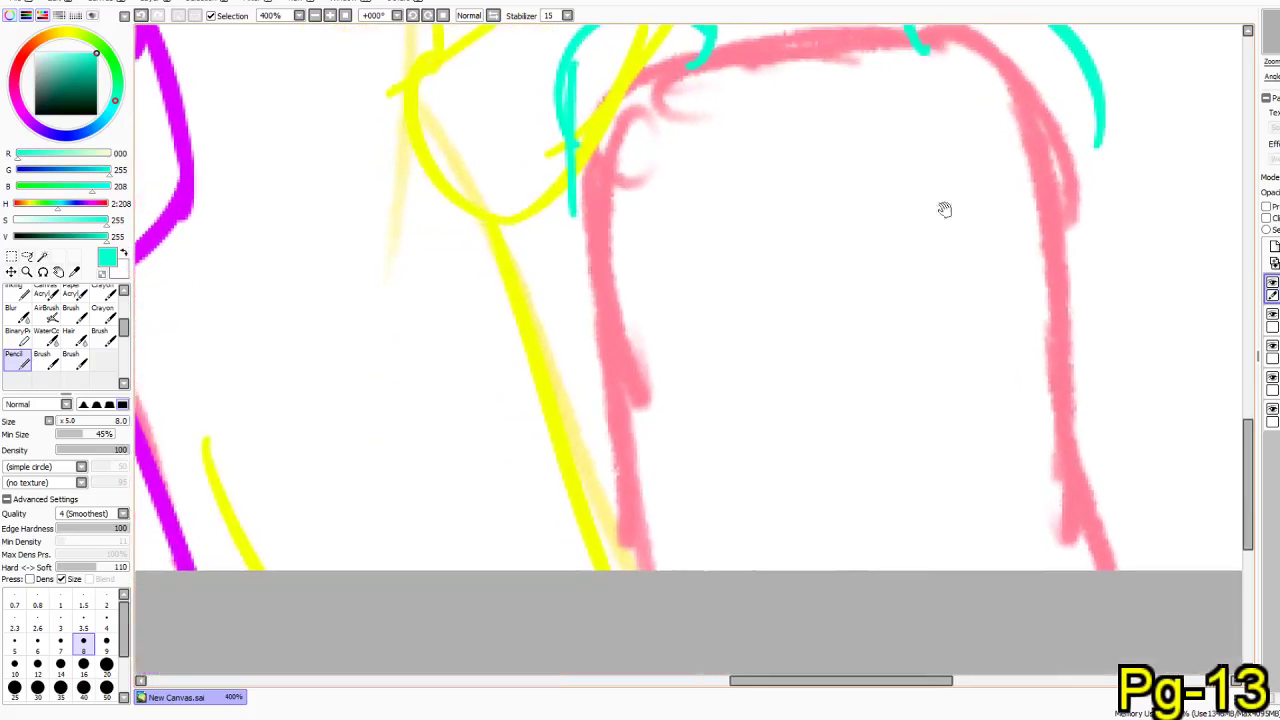
left_click_drag(1098, 115, 1121, 355)
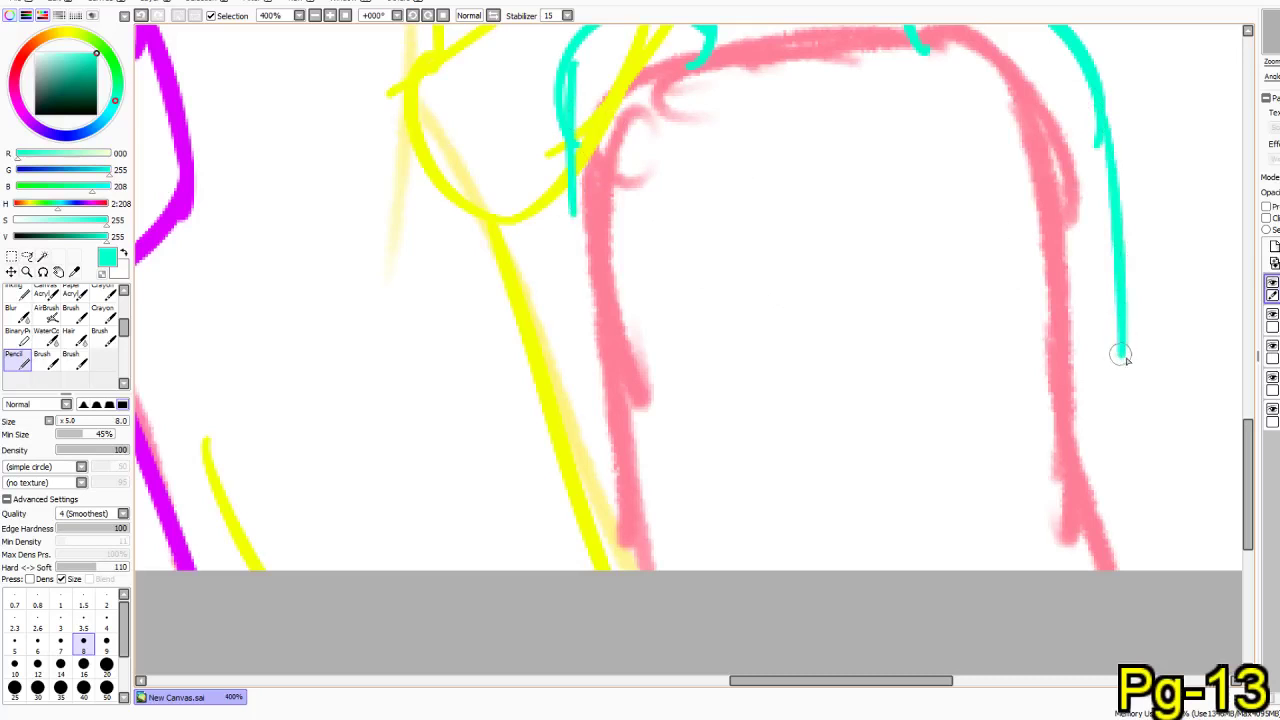
left_click_drag(1121, 355, 1065, 428)
left_click_drag(558, 140, 598, 342)
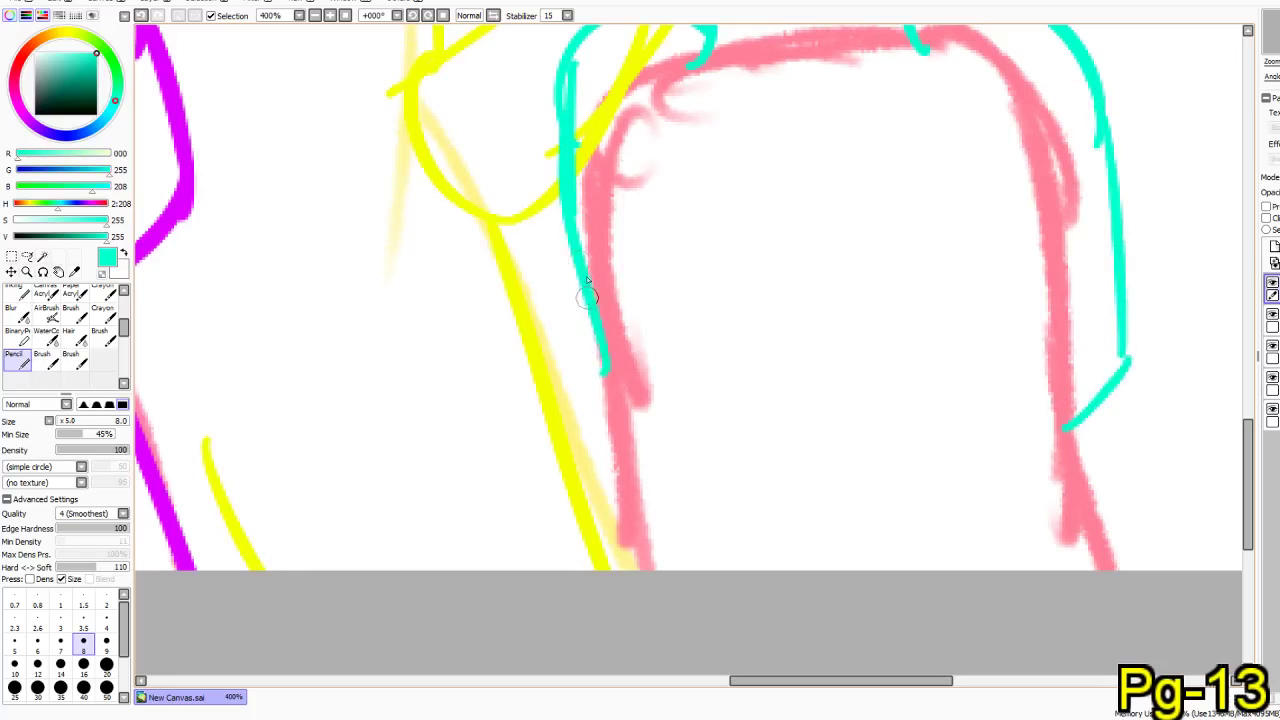
- Draw both sides of the turquoise figure's torso down to the canvas's lower edge over the pink guide
left_click_drag(645, 112, 617, 495)
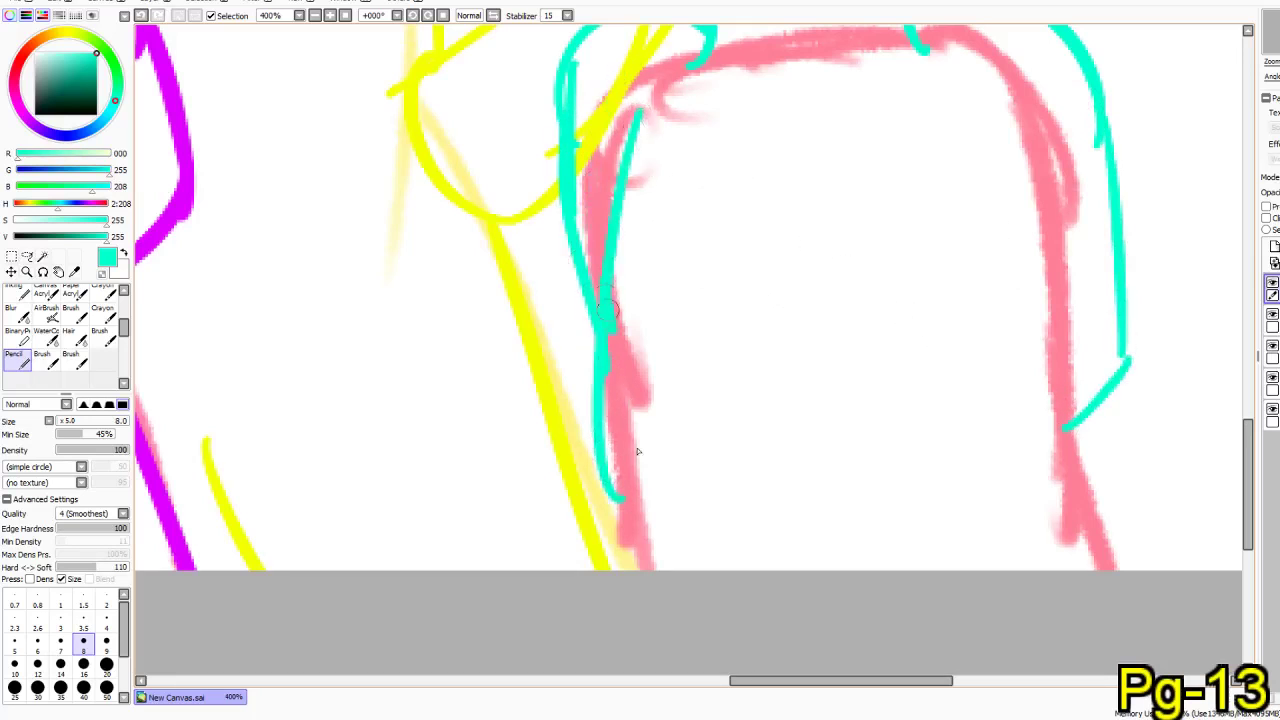
key("ctrl+z")
left_click_drag(643, 108, 634, 647)
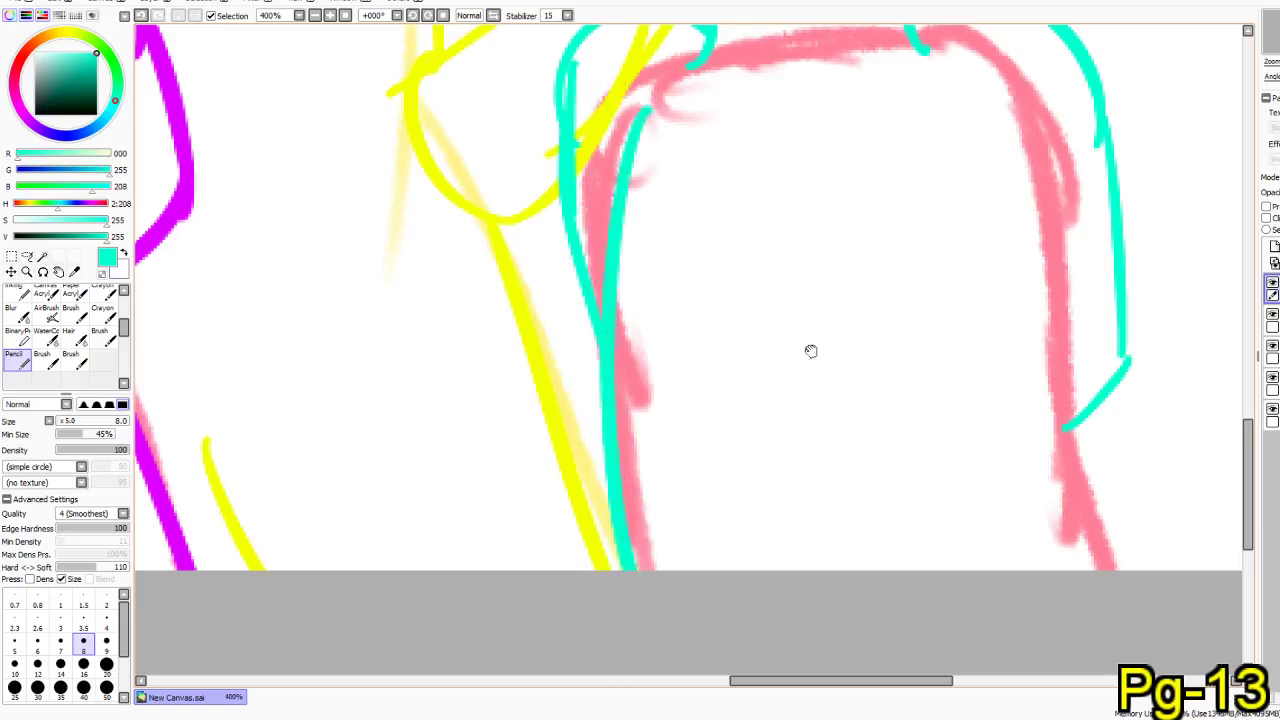
left_click_drag(820, 342, 620, 402)
left_click_drag(782, 170, 876, 634)
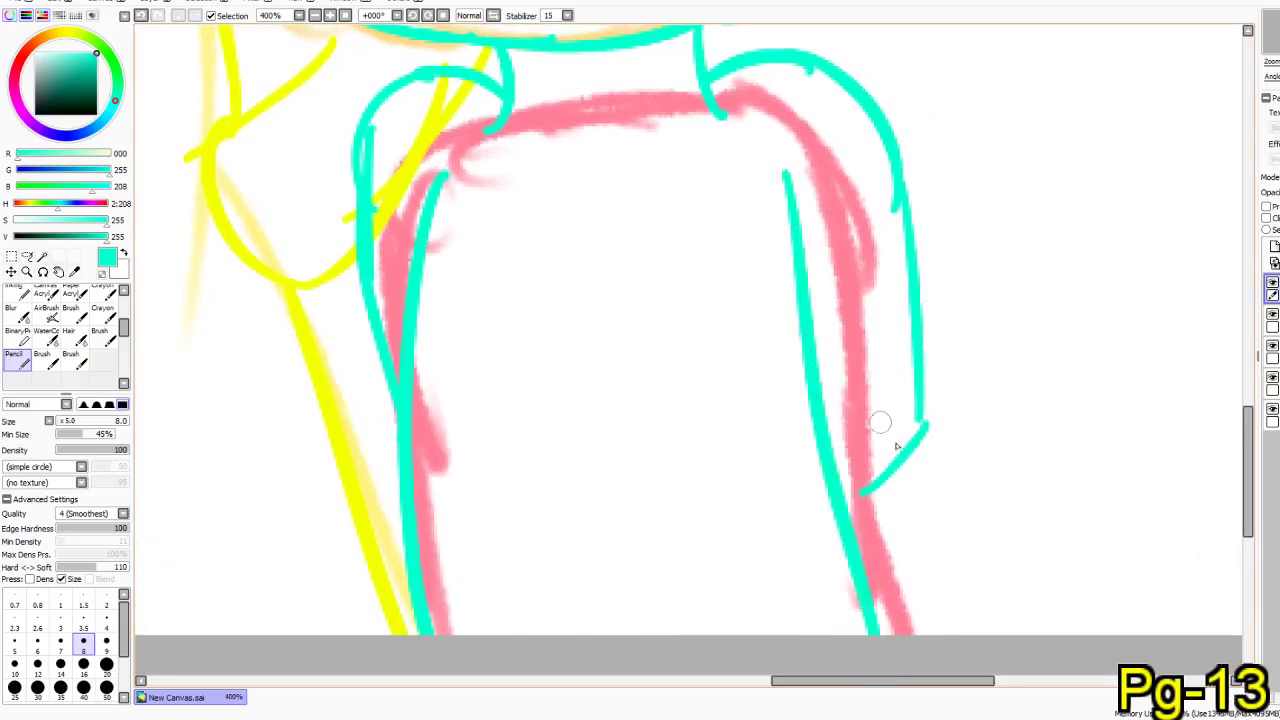
left_click_drag(920, 399, 872, 502)
left_click_drag(581, 391, 690, 610)
mouse_move(542, 384)
left_mouse_down()
mouse_move(611, 568)
mouse_move(660, 647)
left_mouse_up()
left_click_drag(668, 269, 518, 279)
mouse_move(876, 211)
left_mouse_down()
mouse_move(918, 356)
mouse_move(882, 354)
mouse_move(815, 488)
mouse_move(720, 510)
left_mouse_up()
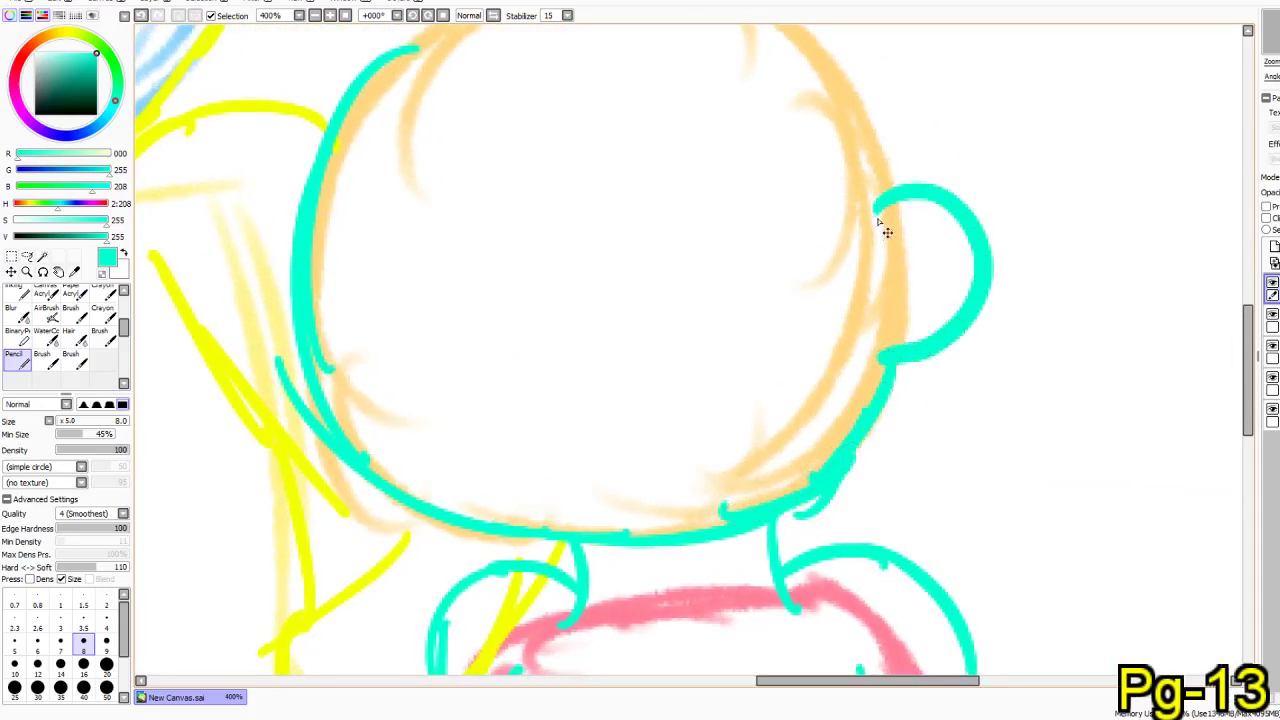
key("ctrl+z")
key("ctrl+z")
key("ctrl+z")
mouse_move(830, 190)
left_mouse_down()
mouse_move(951, 209)
mouse_move(868, 410)
left_mouse_up()
key("ctrl+z")
left_click_drag(866, 205, 952, 256)
left_click_drag(965, 315, 856, 387)
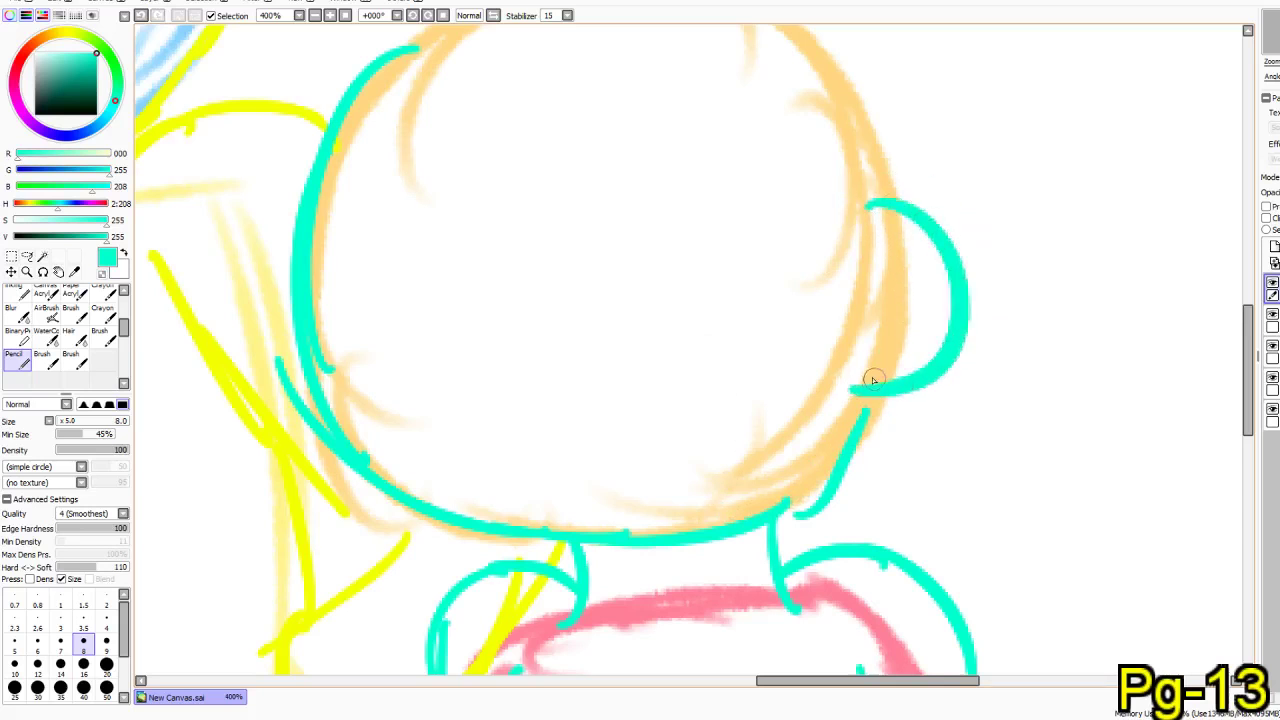
key("ctrl+z")
left_click_drag(850, 205, 854, 388)
key("ctrl+z")
mouse_move(854, 204)
left_mouse_down()
mouse_move(857, 366)
mouse_move(868, 364)
mouse_move(780, 514)
mouse_move(725, 503)
left_mouse_up()
key("ctrl+z")
key("ctrl+z")
key("ctrl+z")
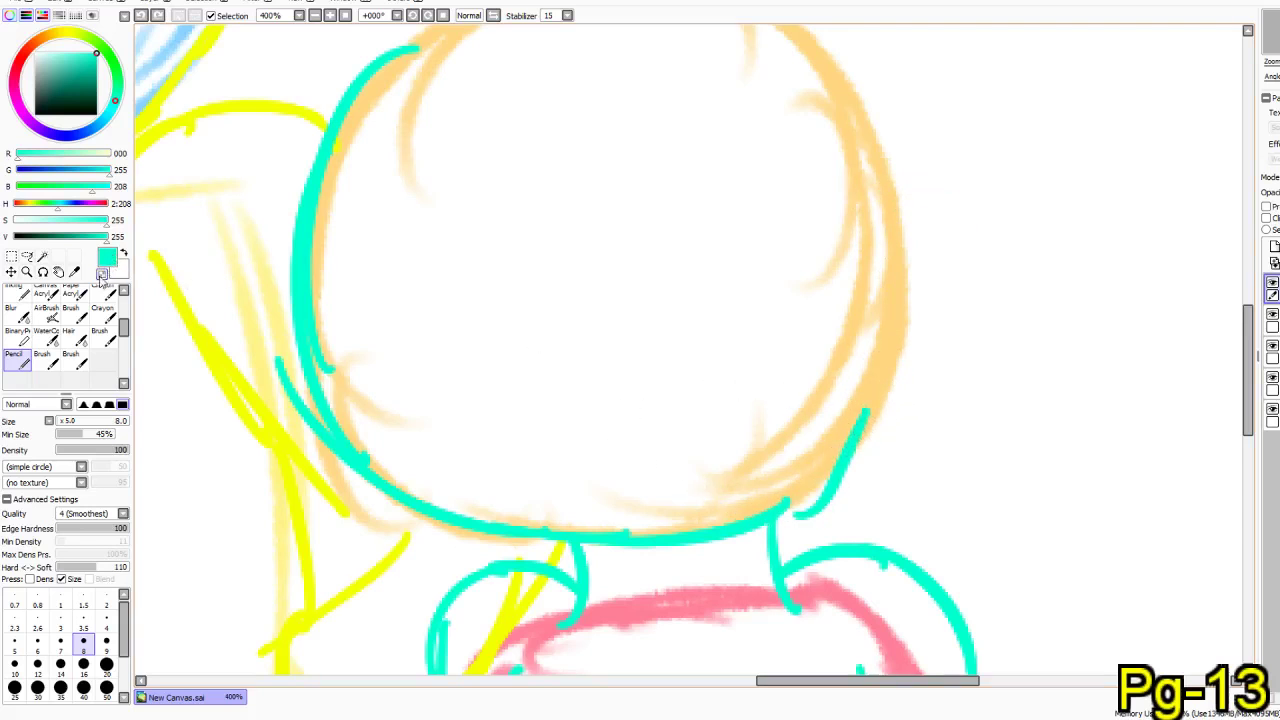
key("ctrl+z")
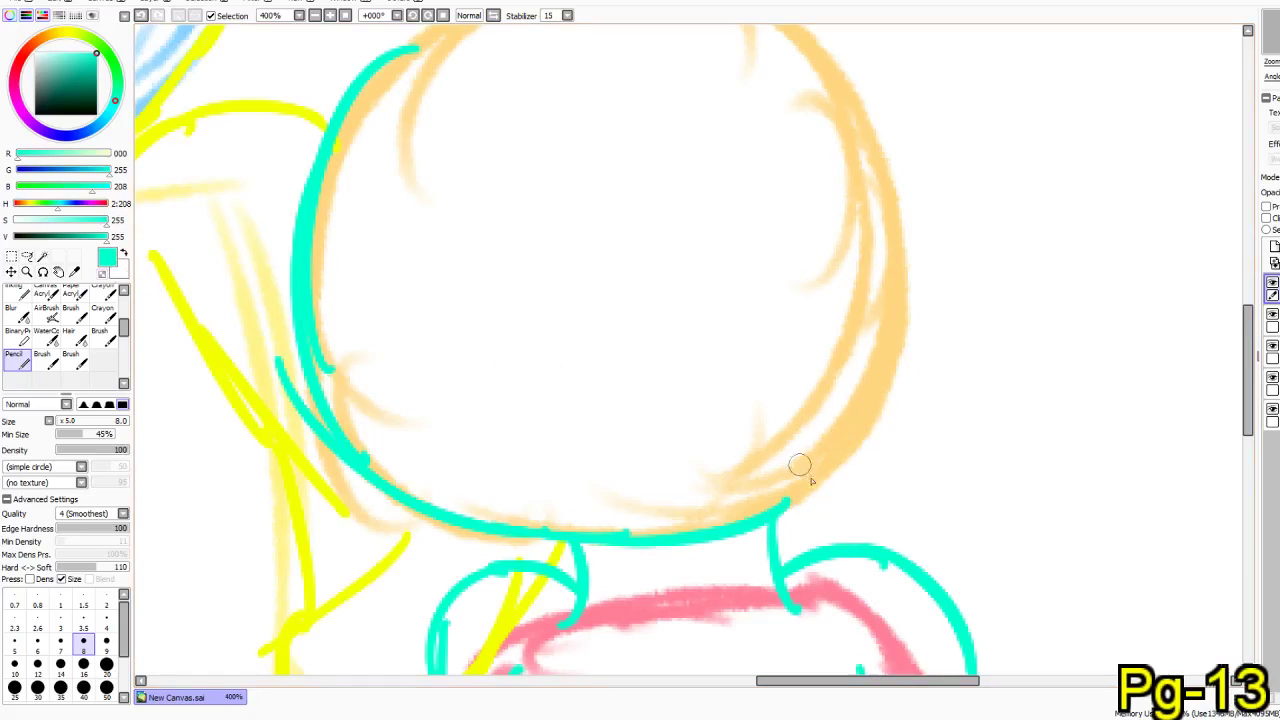
- Draw a round ear on the right side of the turquoise head
mouse_move(770, 510)
left_mouse_down()
mouse_move(846, 420)
mouse_move(886, 406)
mouse_move(886, 280)
mouse_move(909, 214)
mouse_move(895, 385)
left_mouse_up()
key("ctrl+z")
left_click_drag(848, 222, 910, 374)
key("ctrl+z")
mouse_move(850, 218)
left_mouse_down()
mouse_move(949, 363)
mouse_move(823, 397)
left_mouse_up()
- Continue the turquoise head outline up the left side and over the top to the right side
left_click_drag(657, 343, 709, 440)
left_click_drag(402, 197, 604, 63)
left_click_drag(498, 113, 750, 89)
key("ctrl+z")
left_click_drag(535, 112, 766, 86)
key("ctrl+z")
mouse_move(551, 91)
left_mouse_down()
mouse_move(834, 120)
mouse_move(925, 260)
left_mouse_up()
mouse_move(948, 308)
left_mouse_down()
mouse_move(941, 272)
mouse_move(835, 143)
left_mouse_up()
- On the red figure's layer, complete the right side of its head in pure red where it overlaps the magenta head
mouse_move(510, 535)
left_mouse_down()
mouse_move(657, 94)
mouse_move(781, 42)
left_mouse_up()
left_click_drag(754, 320, 582, 98)
left_click_drag(590, 235, 786, 467)
left_click_drag(473, 295, 602, 382)
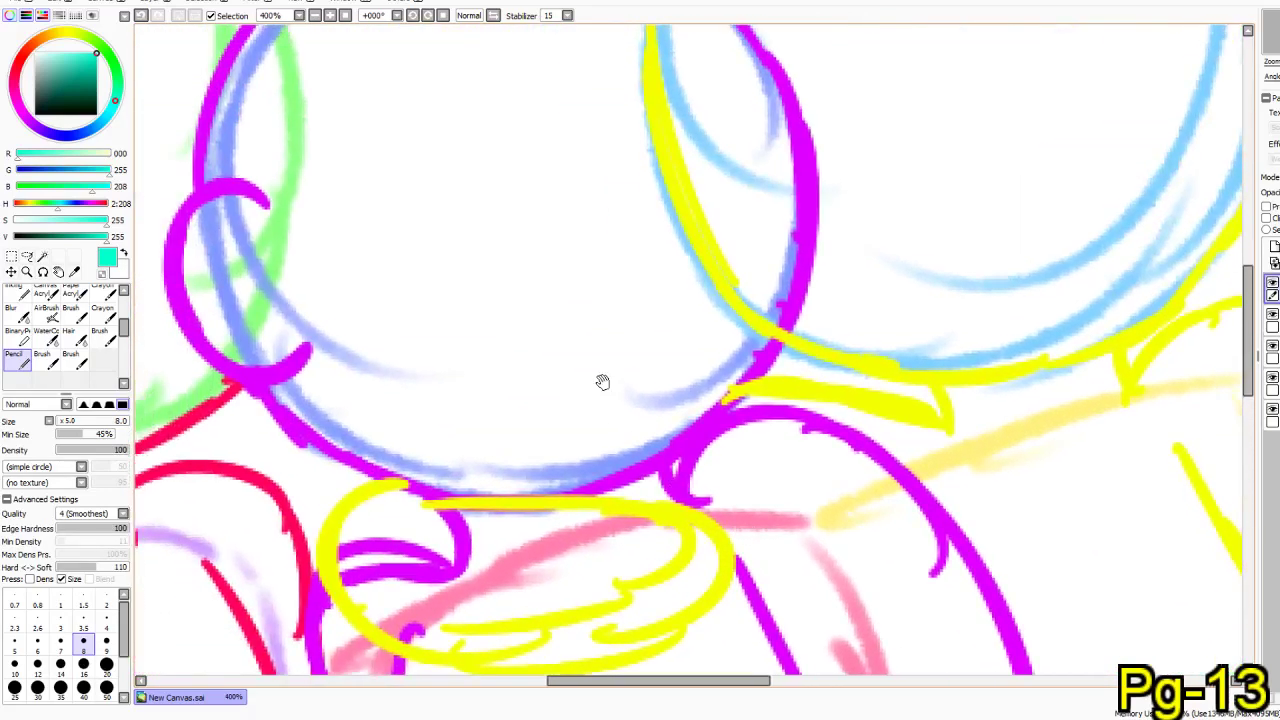
scroll(605, 382, "down", 4)
left_click_drag(672, 495, 608, 393)
scroll(452, 211, "up", 2)
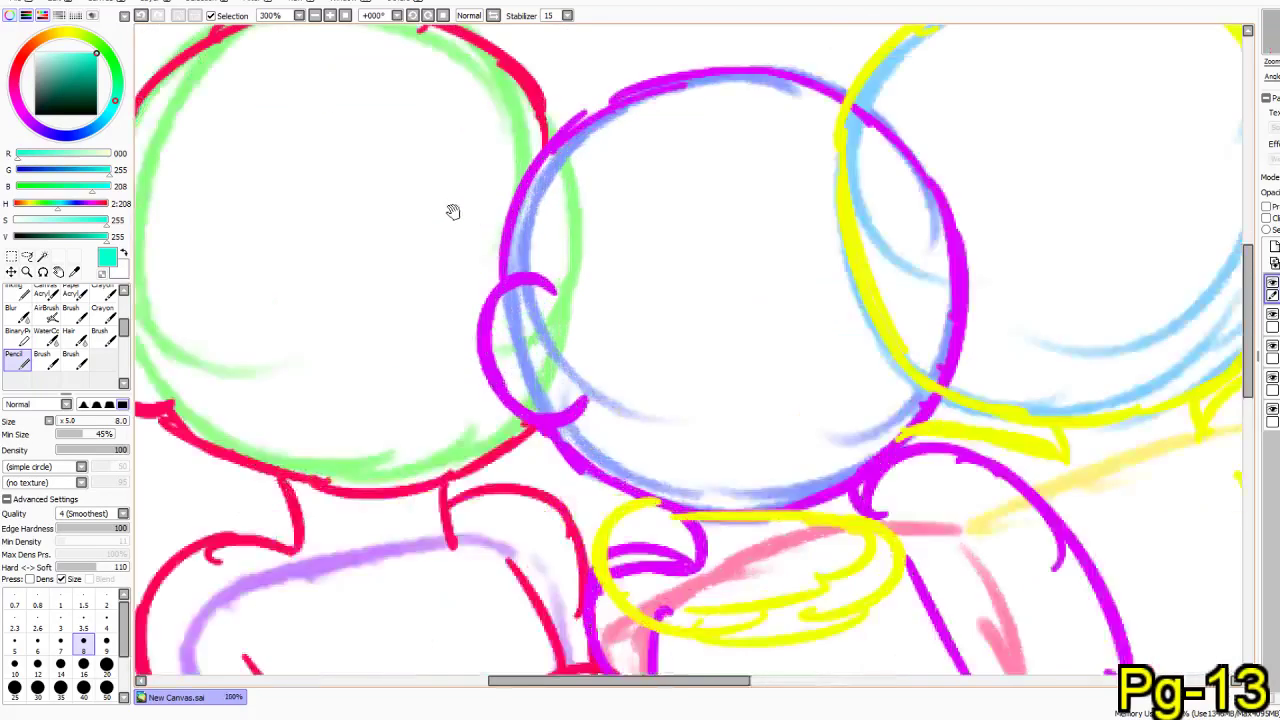
left_click(20, 58)
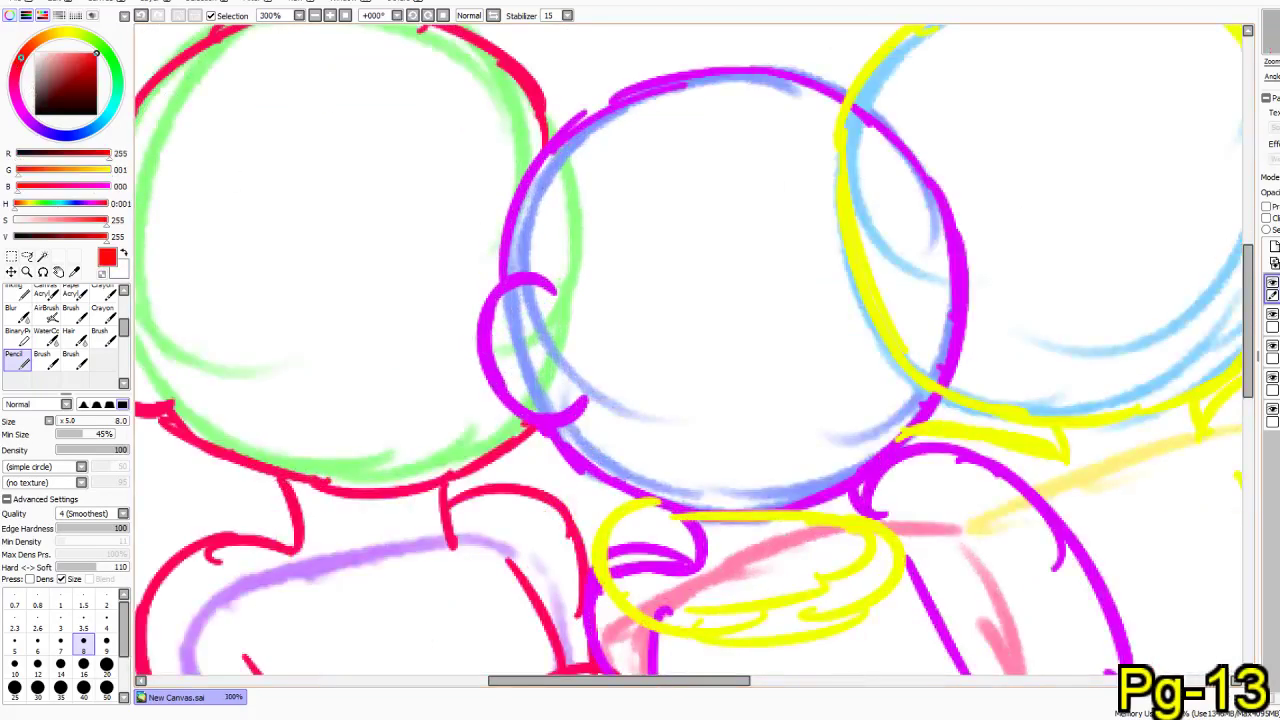
left_click(1273, 383)
left_click_drag(452, 196, 613, 214)
left_click_drag(682, 107, 720, 218)
mouse_move(723, 155)
left_mouse_down()
mouse_move(722, 330)
mouse_move(677, 452)
left_mouse_up()
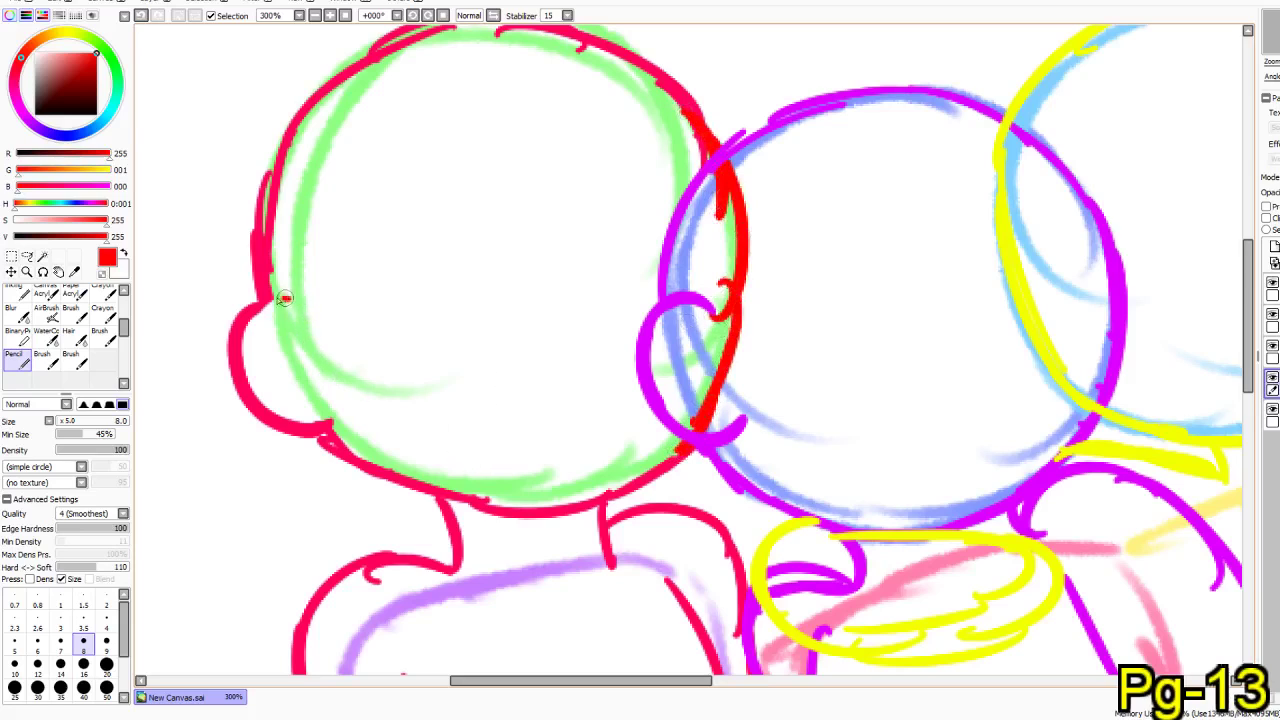
- Draw curled fingers in purple (167, 0, 255) on the magenta figure's hand in front of its torso
mouse_move(443, 552)
left_mouse_down()
mouse_move(467, 534)
mouse_move(456, 242)
mouse_move(410, 219)
mouse_move(325, 326)
mouse_move(161, 195)
left_mouse_up()
left_click_drag(323, 285, 236, 235)
left_click(30, 122)
mouse_move(613, 472)
left_mouse_down()
mouse_move(539, 388)
mouse_move(573, 422)
mouse_move(580, 454)
left_mouse_up()
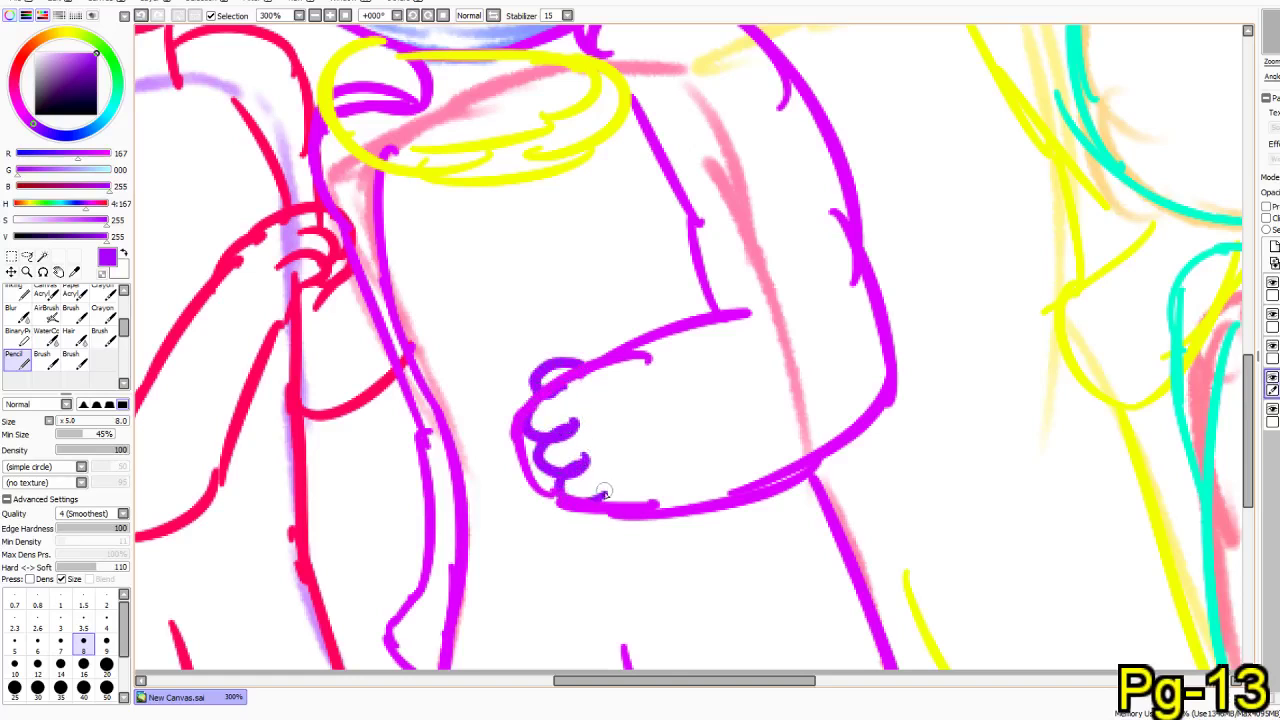
left_click_drag(590, 508, 633, 518)
scroll(470, 522, "down", 3)
left_click_drag(412, 482, 463, 467)
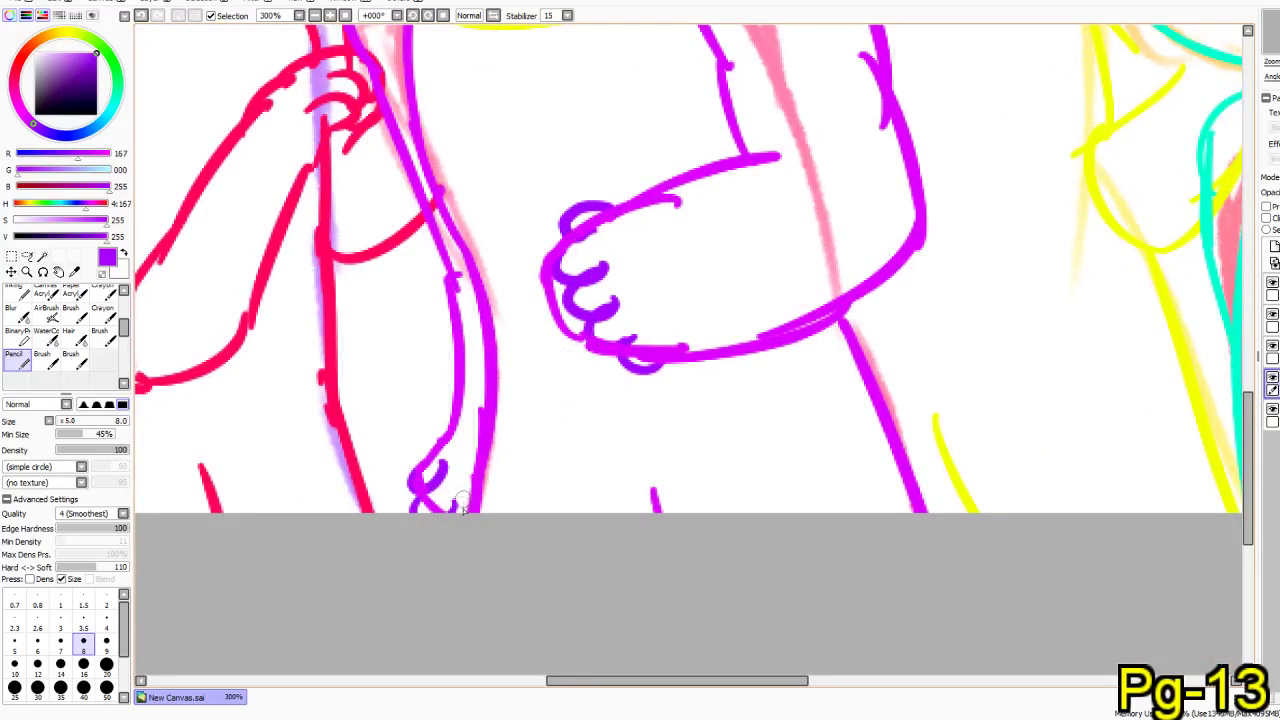
scroll(540, 525, "up", 3)
key("ctrl+z")
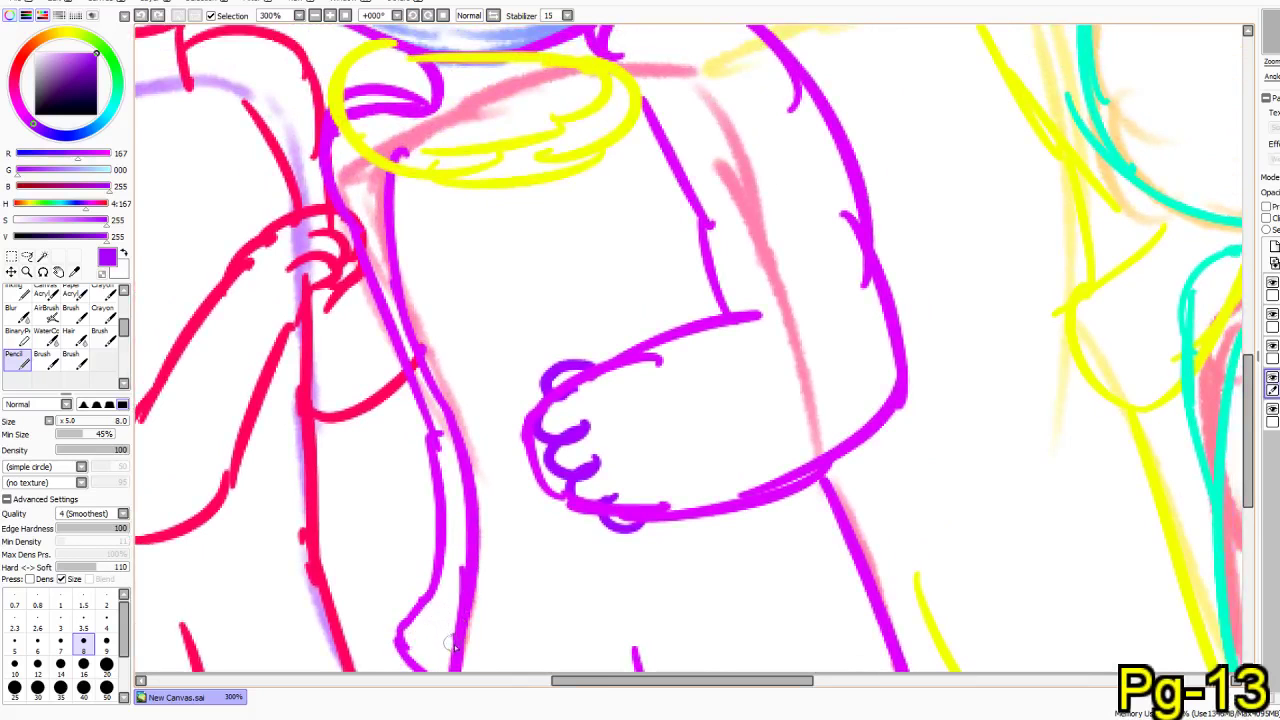
- Draw the fingers on the magenta figure's lowered hand in purple (167, 0, 255)
mouse_move(418, 608)
left_mouse_down()
mouse_move(394, 639)
mouse_move(436, 650)
left_mouse_up()
key("ctrl+z")
left_click_drag(424, 597, 429, 610)
key("ctrl+z")
mouse_move(390, 648)
left_mouse_down()
mouse_move(425, 624)
mouse_move(409, 671)
mouse_move(423, 667)
mouse_move(444, 576)
mouse_move(430, 611)
left_mouse_up()
key("ctrl+z")
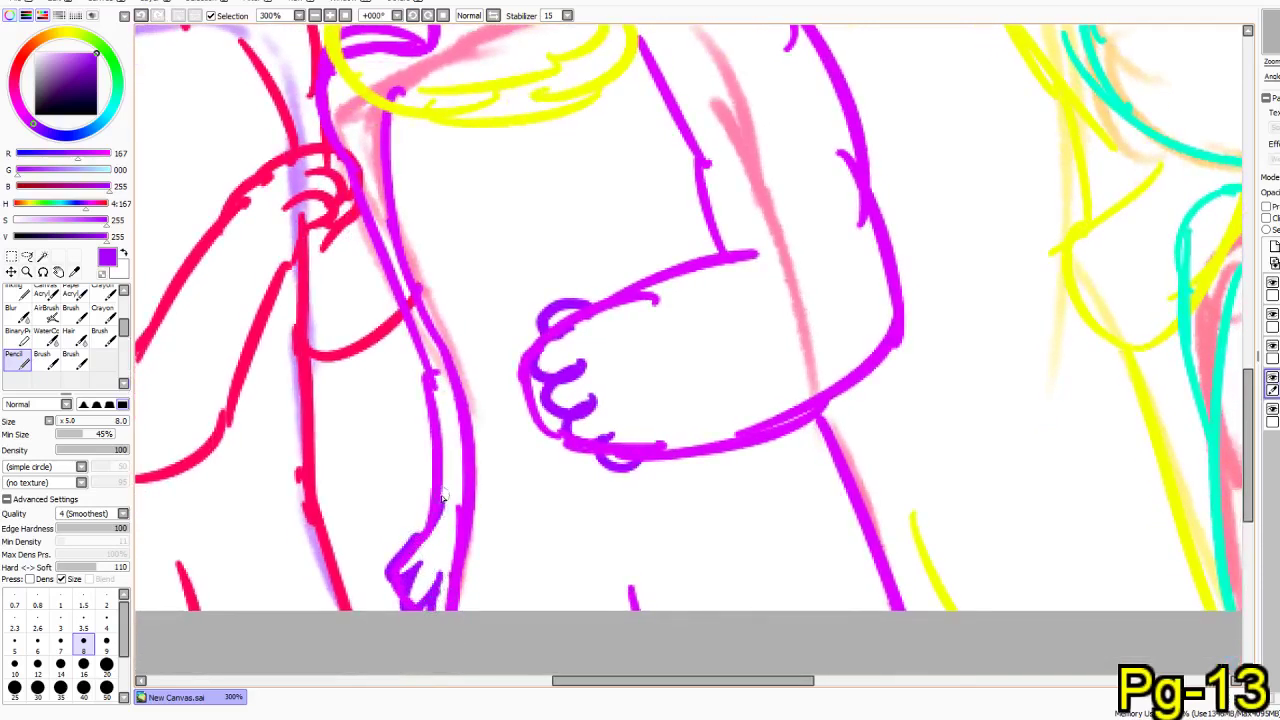
scroll(450, 540, "up", 10)
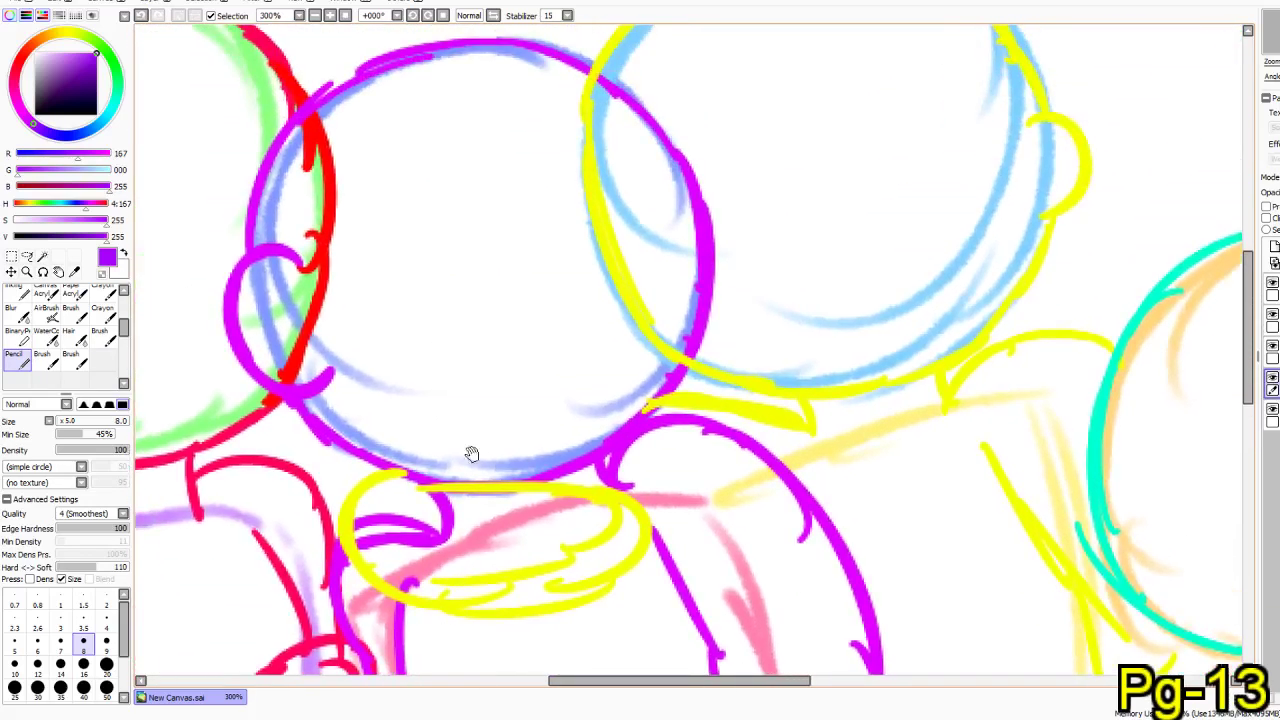
mouse_move(472, 260)
left_mouse_down()
mouse_move(380, 249)
mouse_move(347, 268)
mouse_move(362, 335)
left_mouse_up()
key("ctrl+z")
key("ctrl+z")
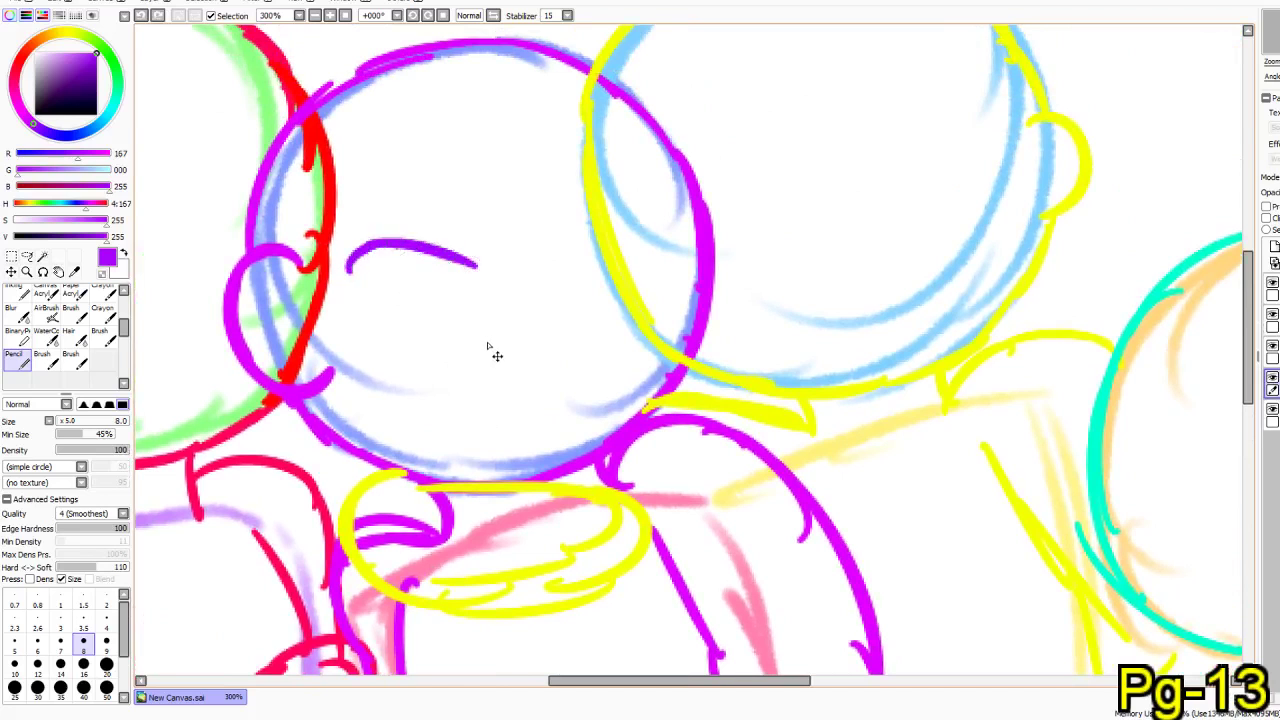
key("ctrl+z")
- Draw orange (255, 191, 0) fingers on the yellow figure's hand resting on the magenta figure's shoulder
left_click_drag(694, 428, 630, 388)
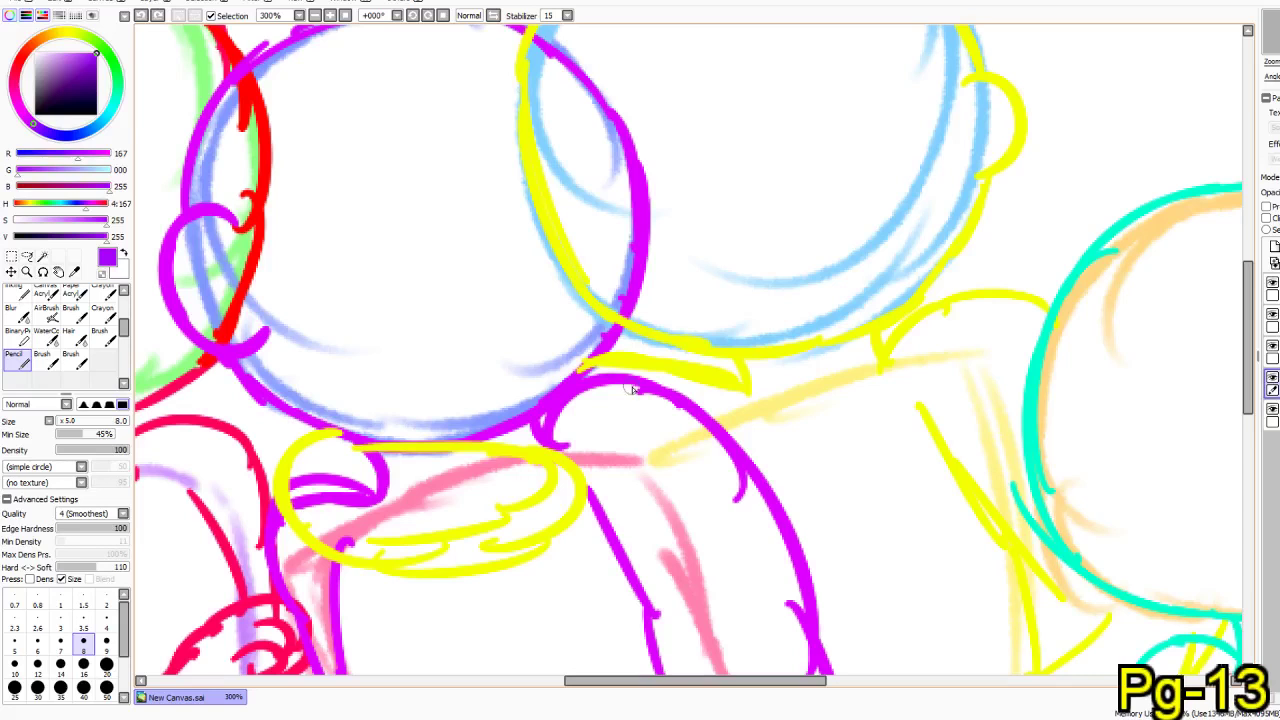
left_click(54, 35)
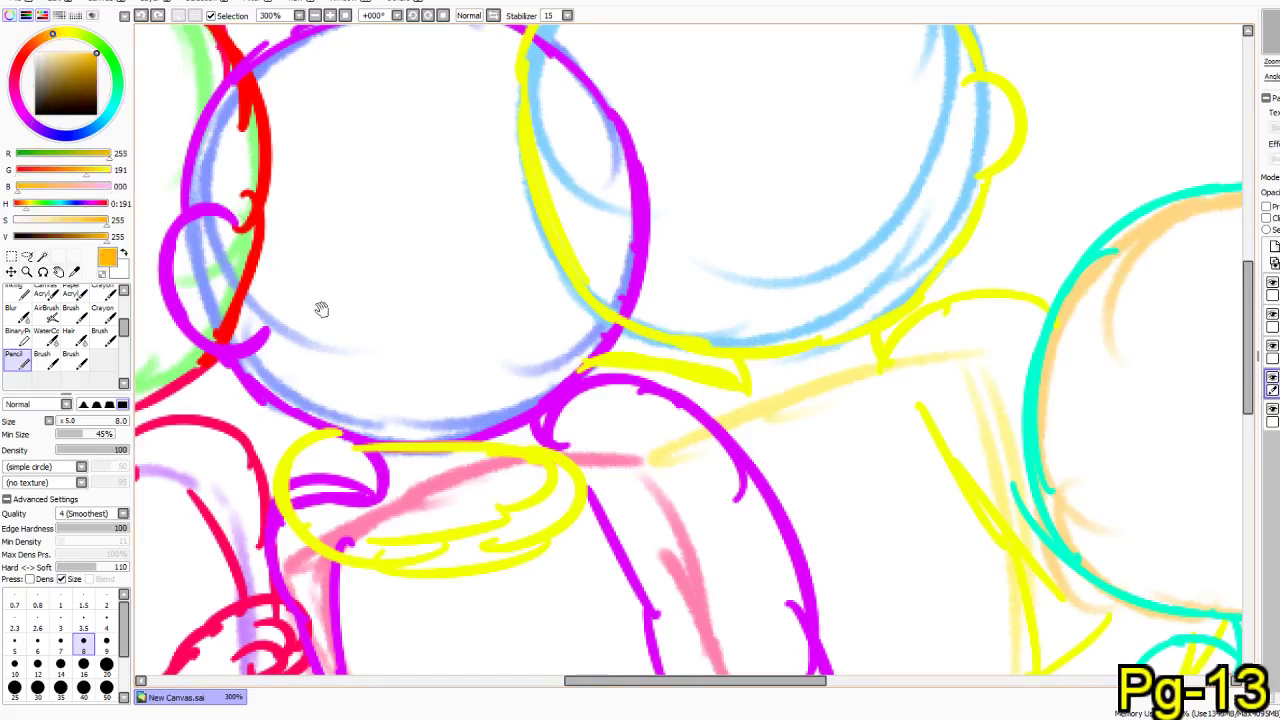
scroll(312, 309, "down", 3)
mouse_move(483, 307)
left_mouse_down()
mouse_move(497, 336)
mouse_move(513, 323)
mouse_move(490, 330)
mouse_move(548, 348)
mouse_move(512, 356)
mouse_move(528, 344)
mouse_move(505, 343)
mouse_move(500, 319)
mouse_move(534, 317)
mouse_move(509, 350)
mouse_move(563, 345)
mouse_move(507, 369)
mouse_move(561, 385)
mouse_move(494, 402)
mouse_move(540, 397)
mouse_move(465, 428)
left_mouse_up()
key("ctrl+z")
key("ctrl+z")
key("ctrl+z")
key("ctrl+z")
key("ctrl+z")
mouse_move(503, 323)
left_mouse_down()
mouse_move(536, 326)
mouse_move(506, 349)
mouse_move(528, 340)
mouse_move(547, 357)
mouse_move(514, 383)
mouse_move(555, 394)
mouse_move(510, 406)
mouse_move(540, 404)
mouse_move(530, 419)
mouse_move(491, 419)
left_mouse_up()
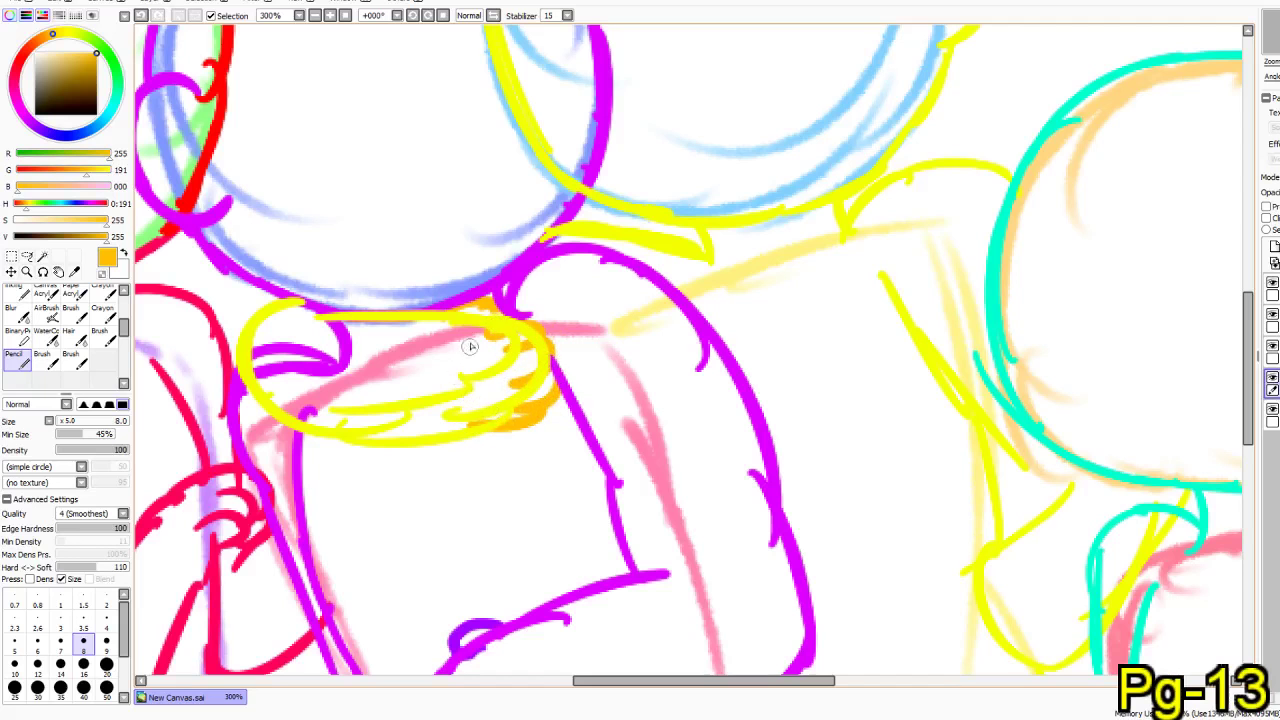
- Draw orange lines along the yellow figure's bent arm next to the turquoise head
left_click_drag(413, 368, 414, 471)
left_click_drag(763, 263, 764, 62)
left_click_drag(695, 468, 530, 142)
left_click_drag(694, 298, 552, 413)
mouse_move(536, 203)
left_mouse_down()
mouse_move(549, 246)
mouse_move(654, 345)
mouse_move(636, 344)
mouse_move(677, 402)
mouse_move(706, 424)
left_mouse_up()
key("ctrl+z")
mouse_move(518, 192)
left_mouse_down()
mouse_move(591, 289)
mouse_move(703, 384)
left_mouse_up()
left_click_drag(757, 424, 645, 489)
key("ctrl+z")
mouse_move(734, 399)
left_mouse_down()
mouse_move(646, 502)
mouse_move(632, 534)
left_mouse_up()
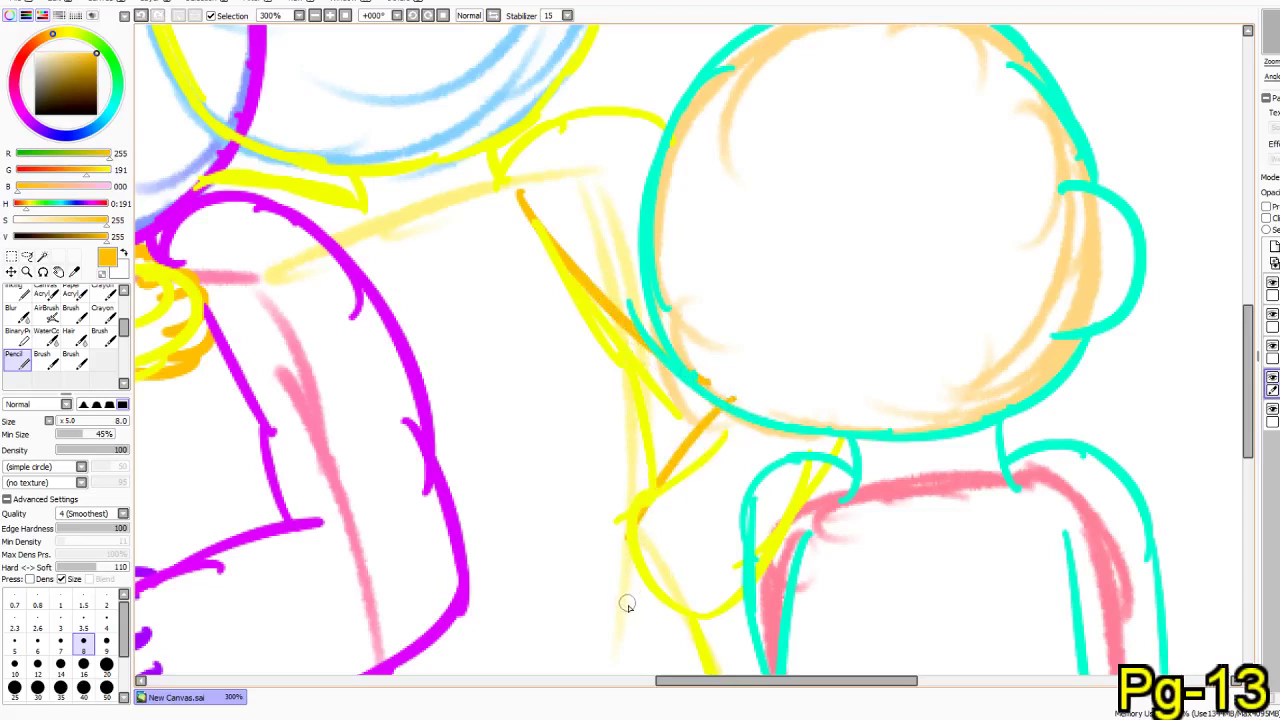
- Merge the separate coloured figure layers into a single sketch layer
left_click_drag(426, 349, 584, 650)
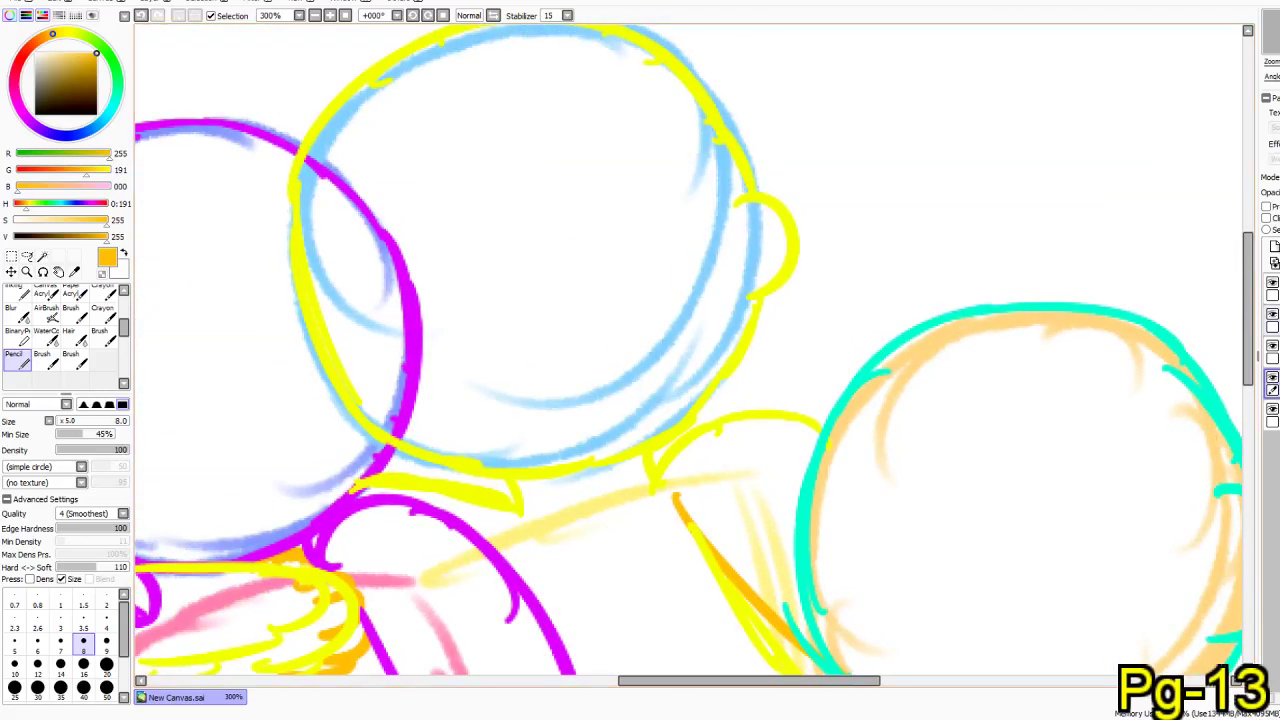
left_click(1272, 290)
key("ctrl+e")
key("ctrl+e")
key("ctrl+e")
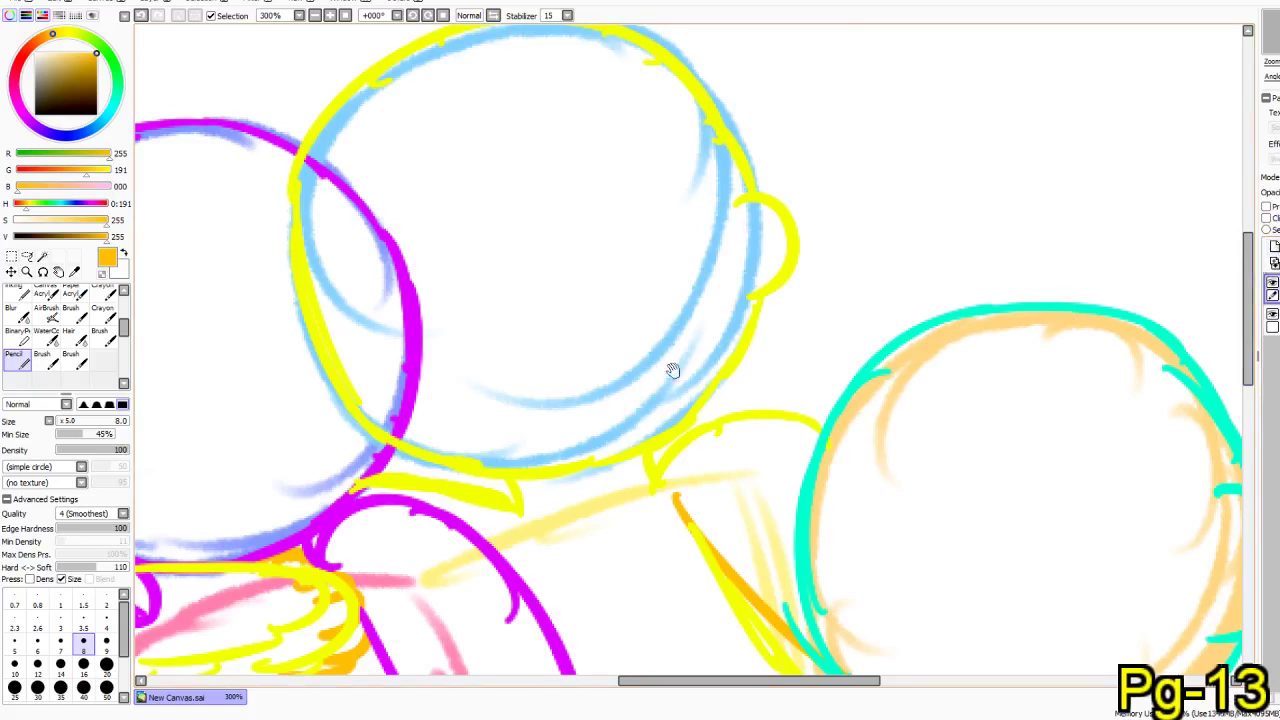
- Lower the opacity of the merged figure sketch and add a new layer above it
left_click(1279, 192)
left_click_drag(1012, 391, 842, 244)
left_click(1271, 244)
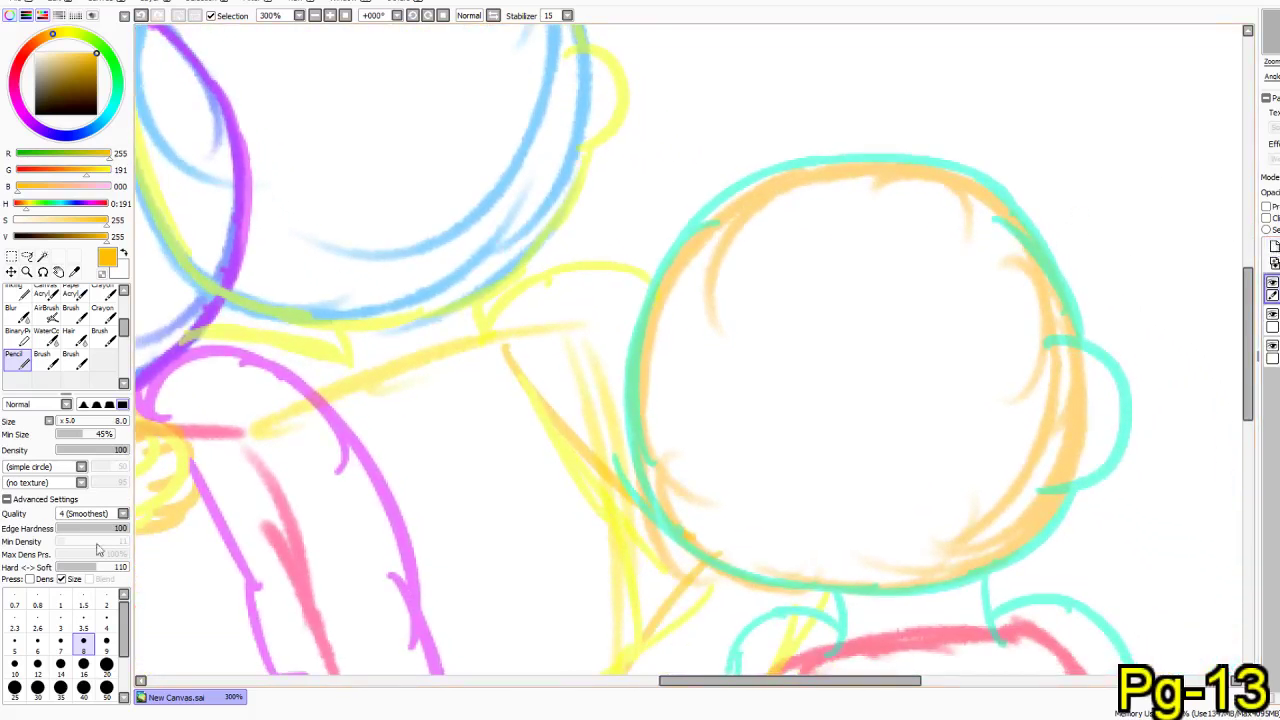
left_click_drag(357, 449, 686, 500)
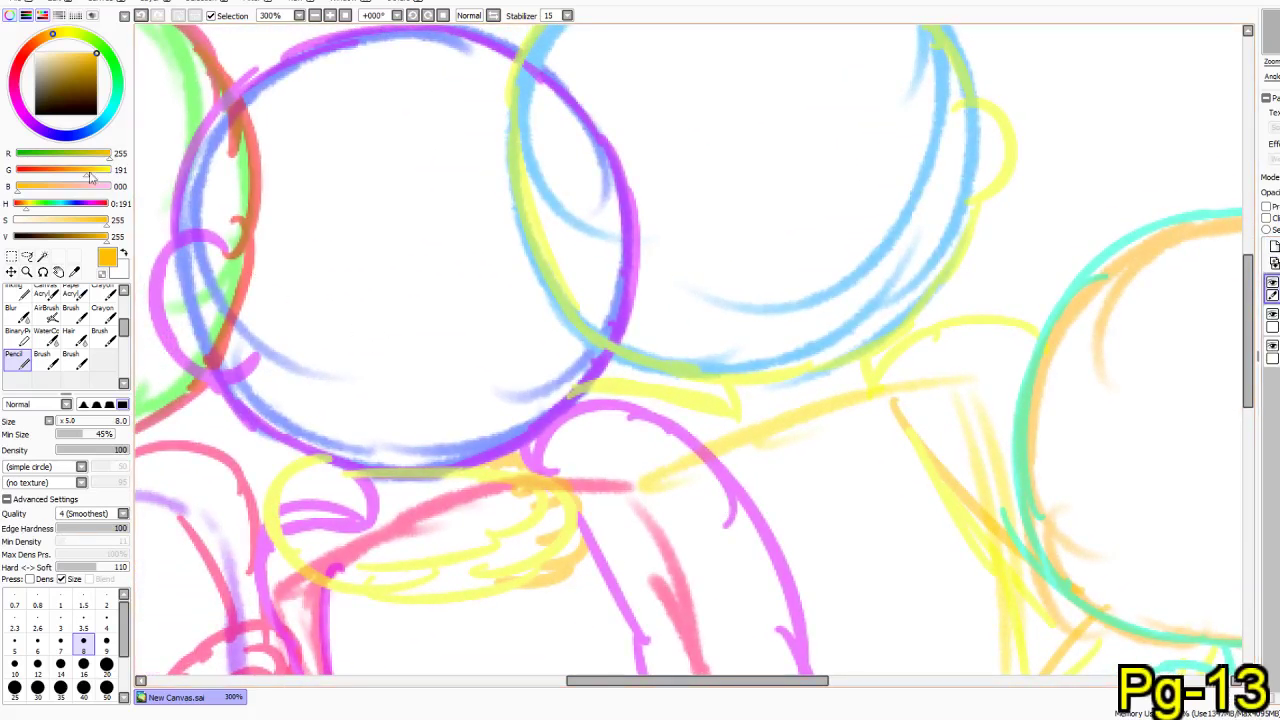
- Set the pencil to black (0, 0, 0) at size 6 with the stabilizer at S-7
left_click(36, 113)
left_click(106, 638)
left_click(37, 641)
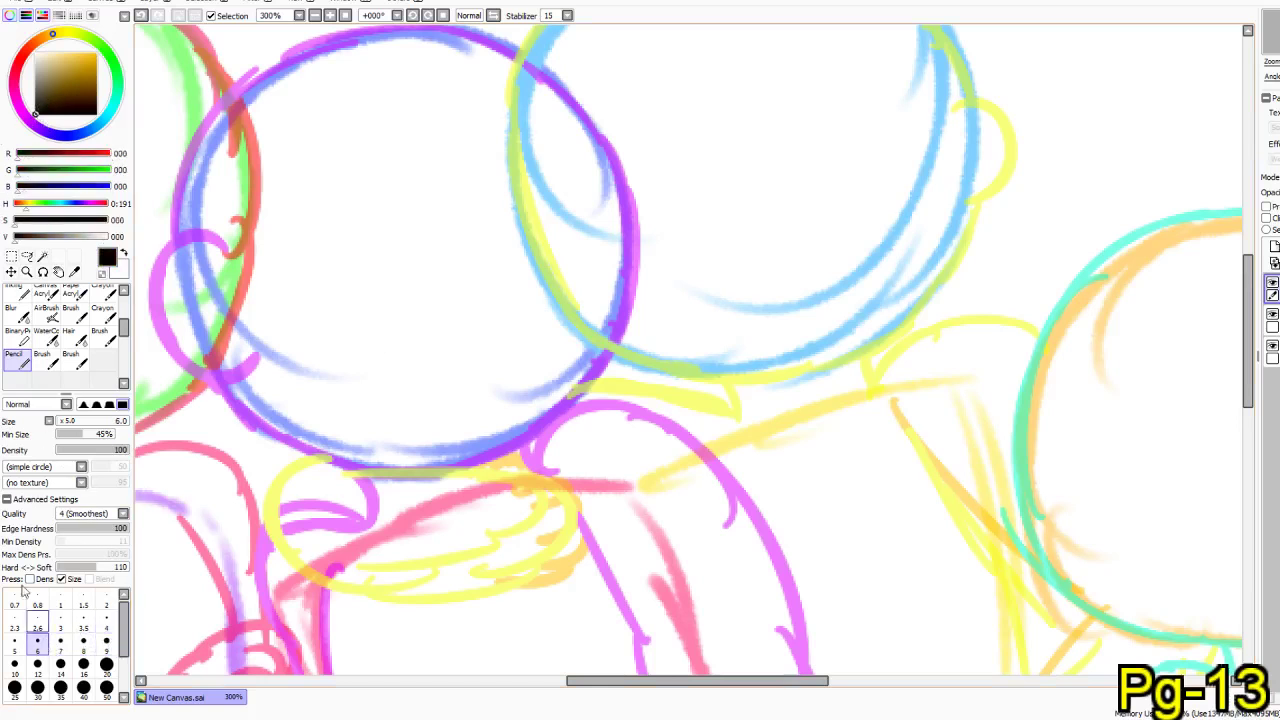
left_click(546, 269)
left_click_drag(337, 320, 800, 354)
left_click_drag(462, 380, 223, 366)
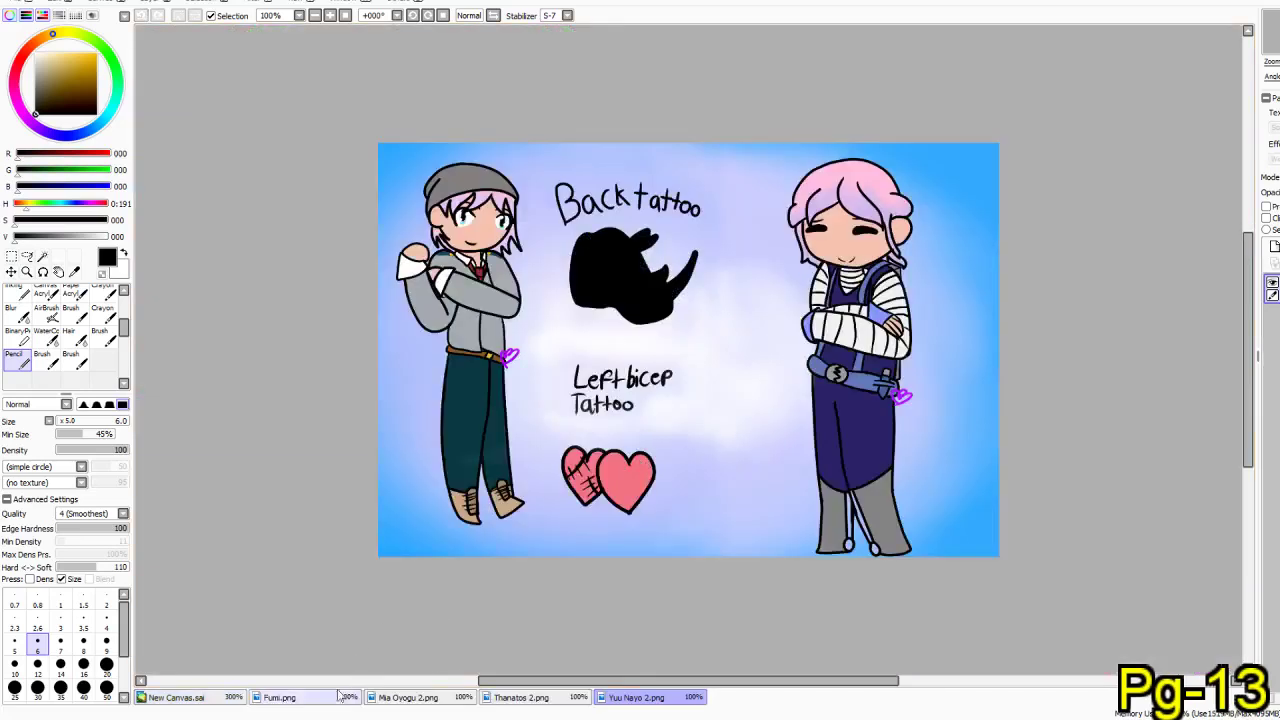
- Arrange the New Canvas.sai window beside the Yuu Nayo 2.png reference, showing the character in the grey beanie
left_click(178, 697)
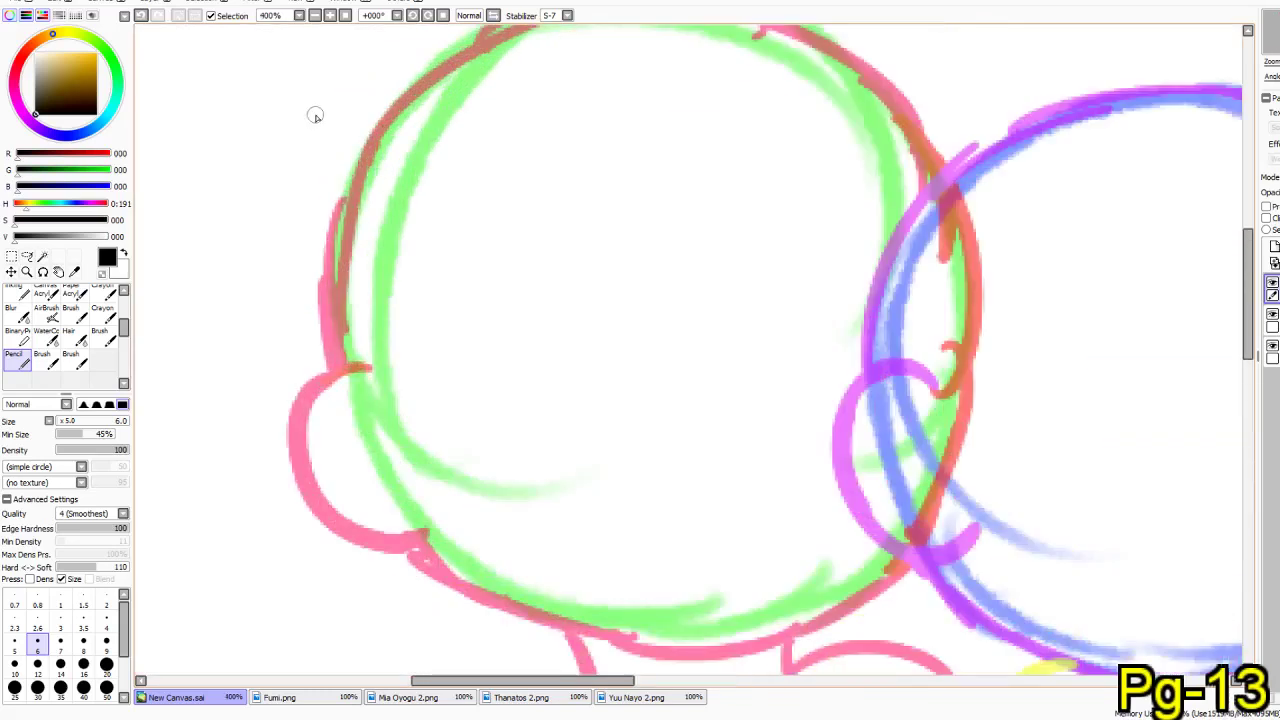
left_click_drag(384, 304, 328, 304)
left_click(1276, 3)
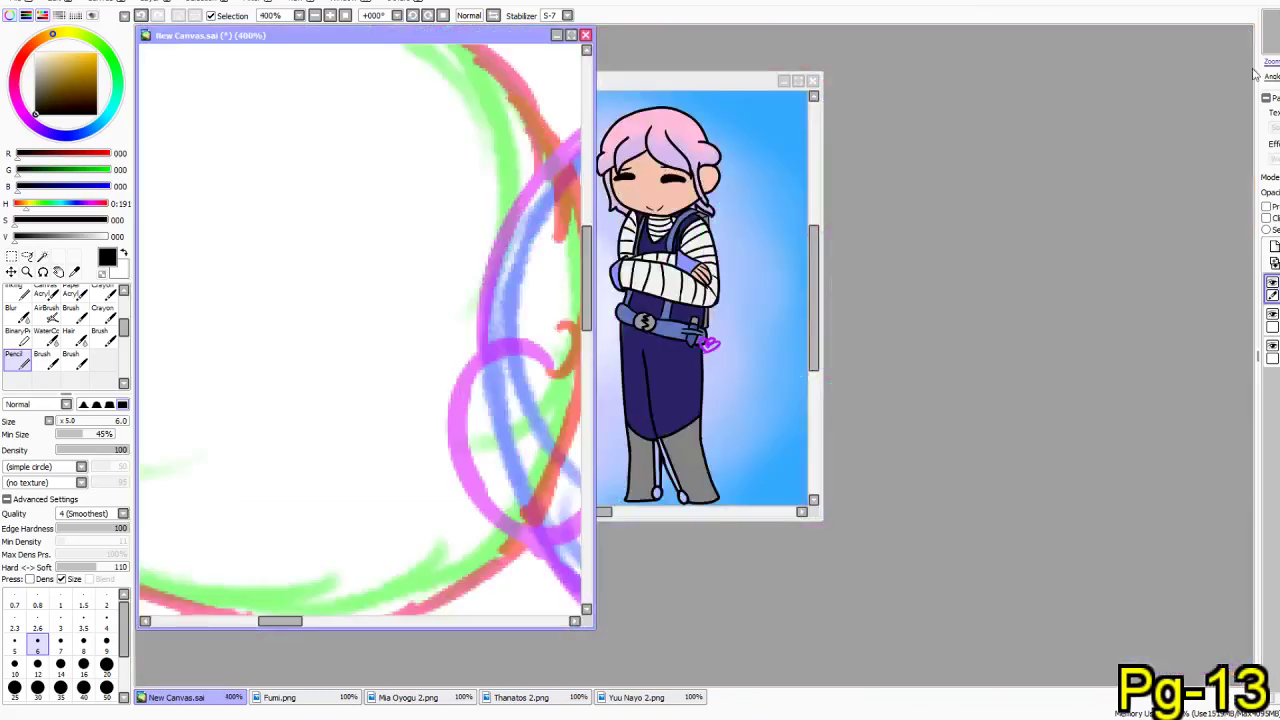
left_click(606, 512)
left_click_drag(586, 513, 500, 518)
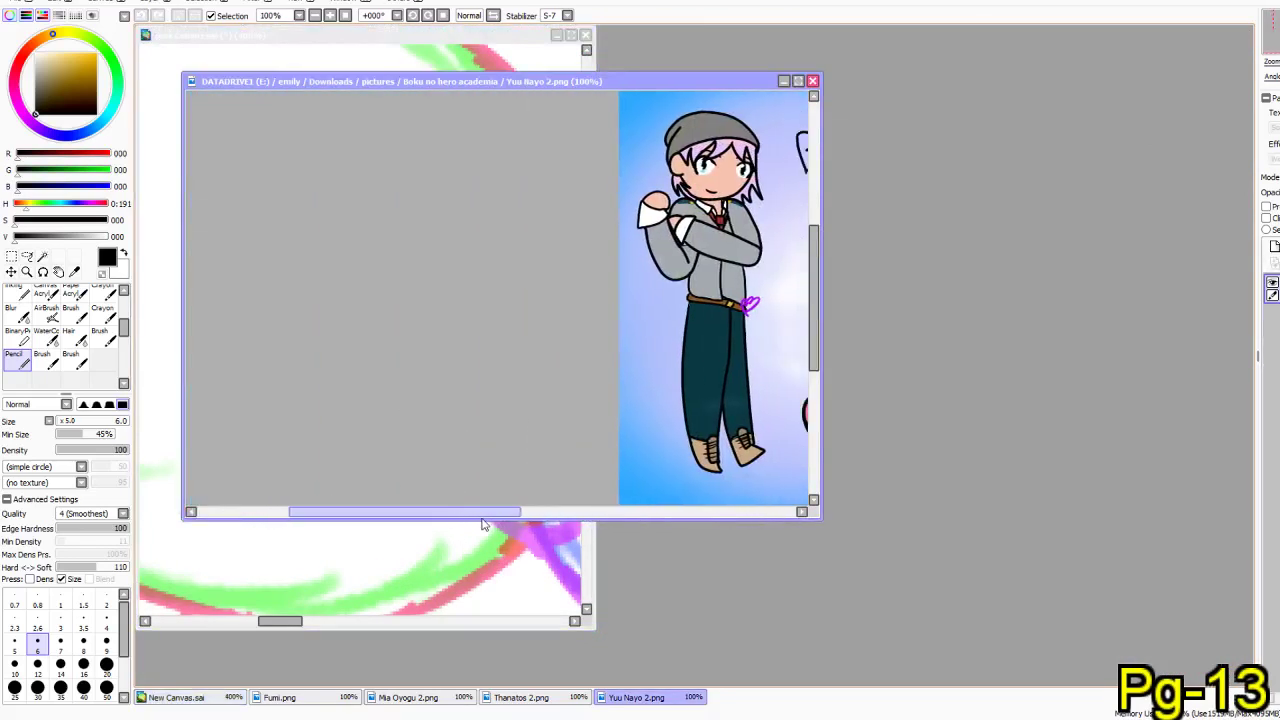
left_click_drag(715, 80, 1233, 150)
left_click_drag(834, 136, 750, 122)
left_click_drag(594, 223, 1043, 305)
left_click_drag(479, 628, 480, 716)
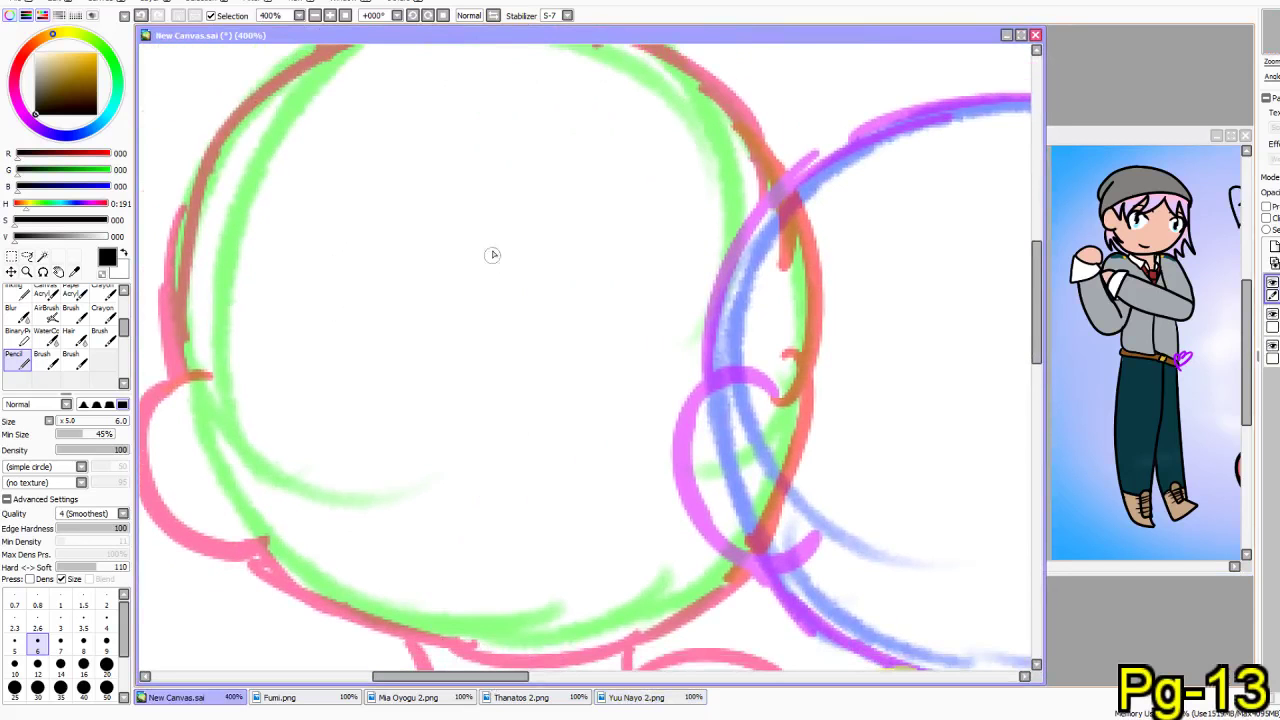
left_click_drag(606, 124, 503, 303)
key("ctrl+z")
mouse_move(613, 108)
left_mouse_down()
mouse_move(634, 190)
mouse_move(606, 256)
mouse_move(567, 298)
mouse_move(465, 331)
mouse_move(519, 263)
mouse_move(545, 194)
mouse_move(528, 134)
mouse_move(529, 160)
mouse_move(483, 238)
mouse_move(385, 315)
mouse_move(372, 370)
left_mouse_up()
key("ctrl+z")
key("ctrl+z")
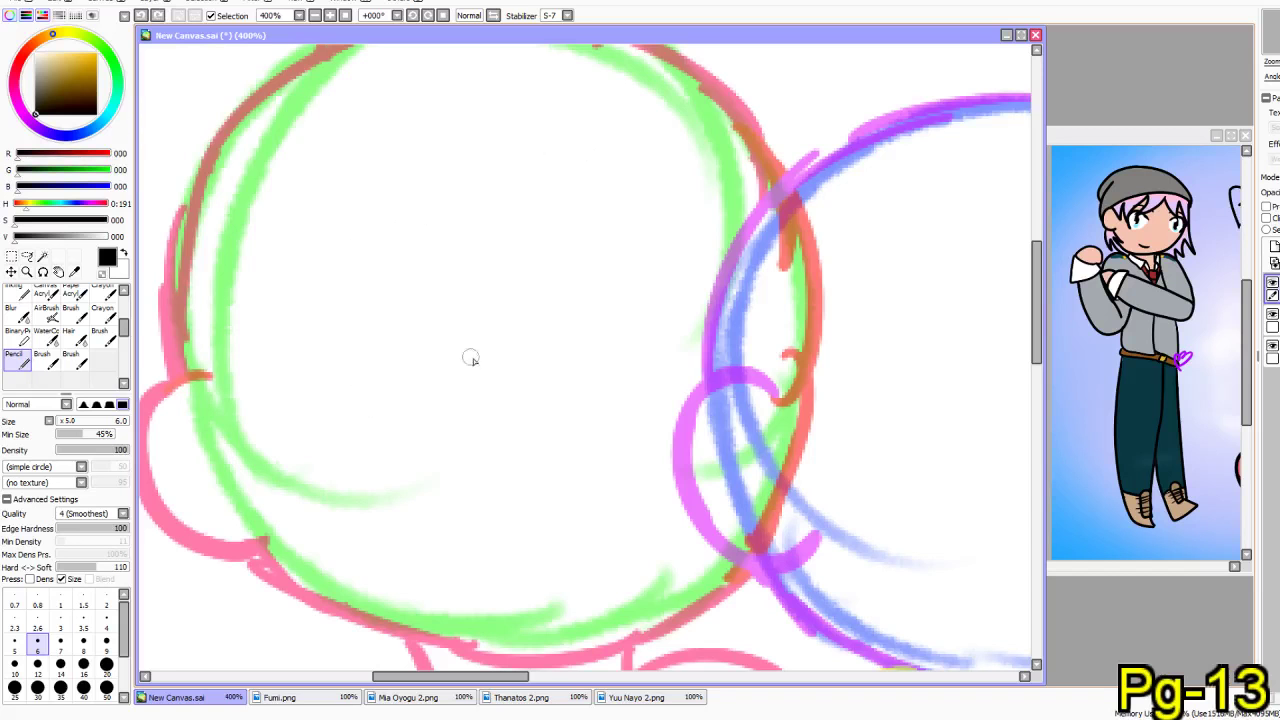
- Draw a solid black closed eye and a thin eyebrow on the left half of the red figure's face
mouse_move(536, 338)
left_mouse_down()
mouse_move(462, 312)
mouse_move(359, 339)
mouse_move(332, 369)
mouse_move(327, 407)
mouse_move(351, 428)
mouse_move(410, 398)
left_mouse_up()
mouse_move(477, 371)
left_mouse_down()
mouse_move(537, 351)
mouse_move(418, 327)
mouse_move(330, 348)
mouse_move(288, 390)
mouse_move(335, 414)
mouse_move(416, 370)
mouse_move(526, 349)
mouse_move(427, 329)
mouse_move(304, 373)
mouse_move(320, 389)
mouse_move(514, 341)
mouse_move(377, 341)
mouse_move(305, 379)
mouse_move(329, 395)
mouse_move(331, 372)
mouse_move(429, 346)
mouse_move(321, 384)
mouse_move(373, 382)
left_mouse_up()
key("ctrl+z")
mouse_move(406, 260)
left_mouse_down()
mouse_move(443, 275)
mouse_move(530, 268)
left_mouse_up()
key("ctrl+z")
left_click_drag(343, 279, 508, 290)
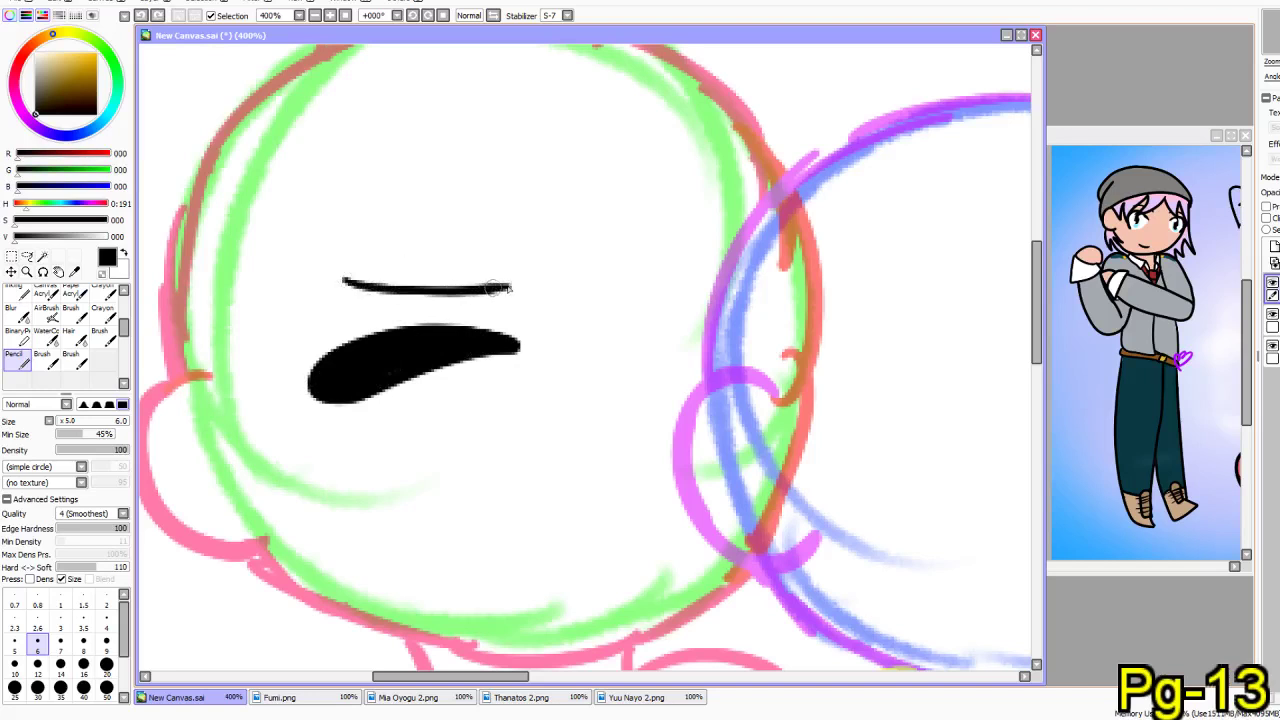
- Draw an open smiling mouth in black on the lower part of the red figure's face
left_click_drag(534, 437, 560, 313)
mouse_move(652, 368)
left_mouse_down()
mouse_move(523, 371)
mouse_move(529, 401)
mouse_move(550, 415)
mouse_move(651, 408)
mouse_move(616, 430)
left_mouse_up()
left_click_drag(665, 286, 595, 313)
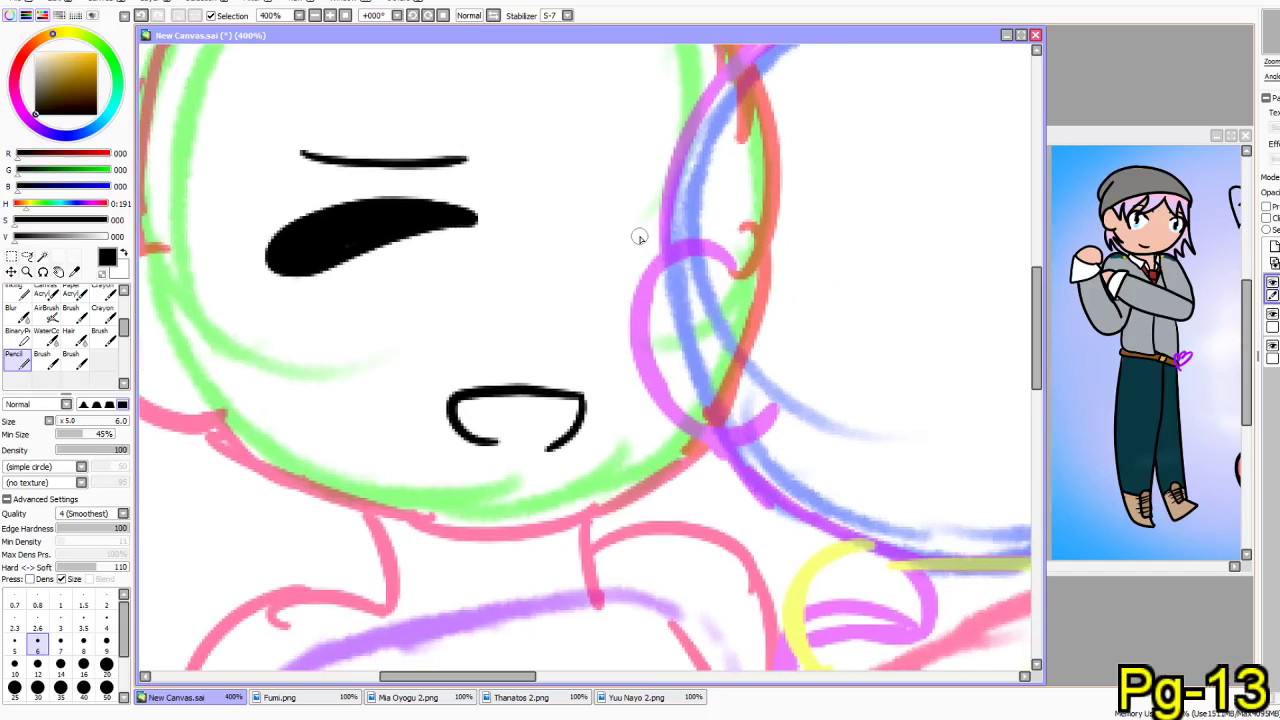
- Draw the matching black closed eye and thin eyebrow on the right half of the red figure's face
mouse_move(641, 236)
left_mouse_down()
mouse_move(695, 258)
mouse_move(640, 240)
mouse_move(736, 300)
mouse_move(722, 258)
mouse_move(689, 236)
mouse_move(728, 281)
left_mouse_up()
key("ctrl+z")
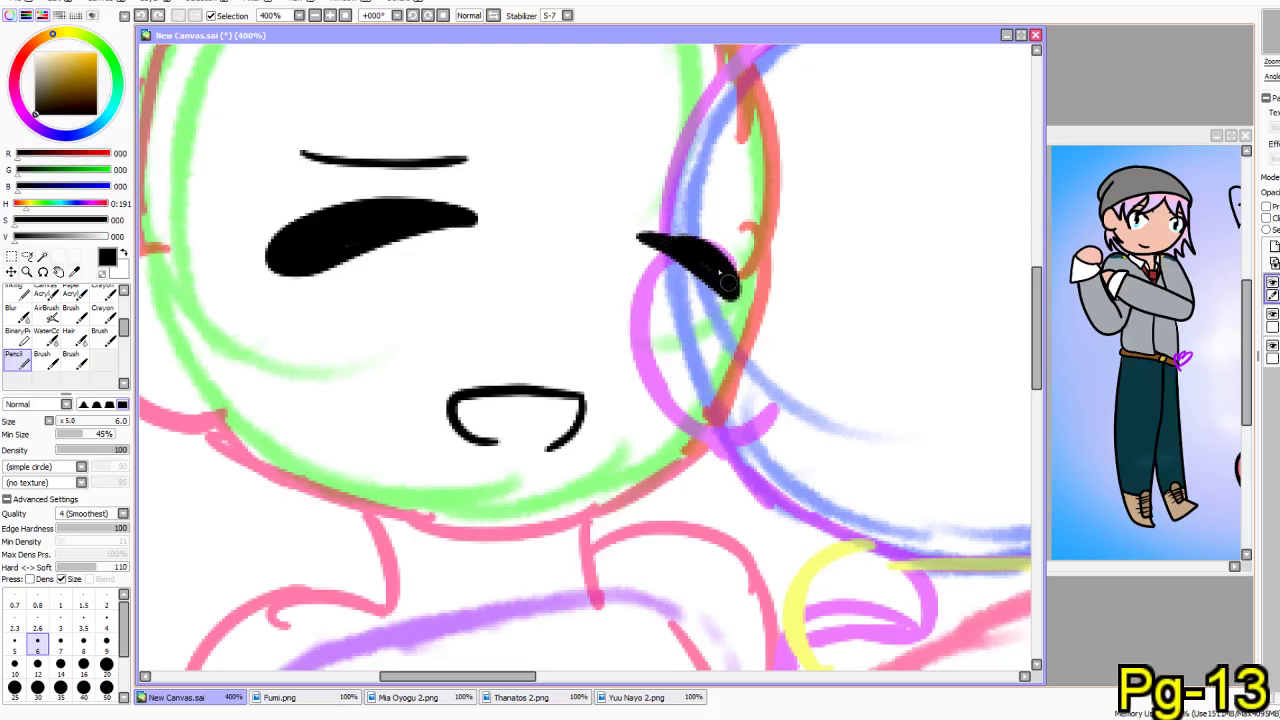
left_click_drag(680, 240, 657, 237)
scroll(600, 210, "up", 2)
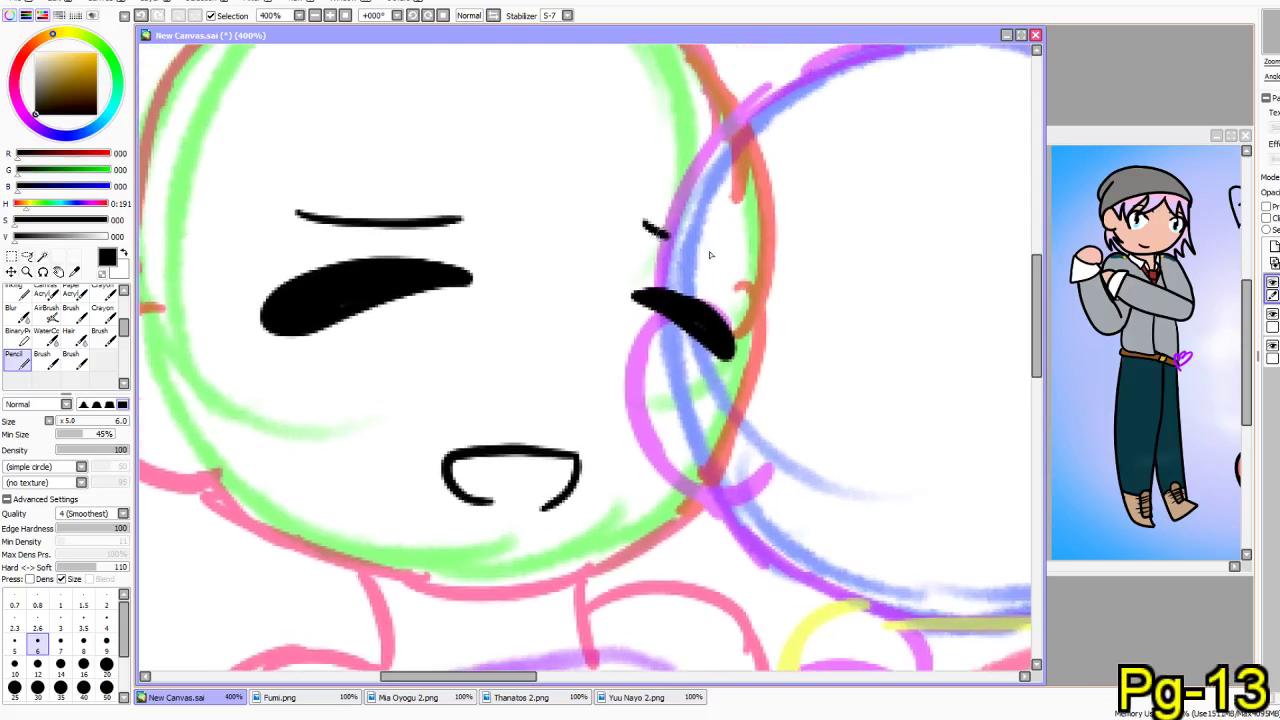
left_click_drag(643, 236, 736, 264)
- Draw pointed fringe strands across the red figure's forehead and the ear outline on the left in black
left_click_drag(441, 308, 620, 307)
mouse_move(340, 231)
left_mouse_down()
mouse_move(273, 250)
mouse_move(254, 333)
mouse_move(295, 419)
mouse_move(353, 412)
mouse_move(385, 445)
left_mouse_up()
left_click_drag(413, 495, 378, 392)
mouse_move(316, 306)
left_mouse_down()
mouse_move(430, 446)
mouse_move(622, 487)
left_mouse_up()
key("ctrl+z")
left_click_drag(297, 309, 420, 432)
key("ctrl+z")
mouse_move(466, 246)
left_mouse_down()
mouse_move(523, 317)
mouse_move(556, 252)
left_mouse_up()
mouse_move(668, 187)
left_mouse_down()
mouse_move(617, 320)
mouse_move(585, 300)
mouse_move(623, 194)
mouse_move(640, 203)
mouse_move(671, 171)
mouse_move(560, 297)
mouse_move(480, 314)
mouse_move(587, 175)
mouse_move(560, 230)
mouse_move(340, 315)
mouse_move(295, 395)
mouse_move(358, 210)
mouse_move(279, 290)
mouse_move(272, 430)
mouse_move(213, 318)
left_mouse_up()
key("ctrl+z")
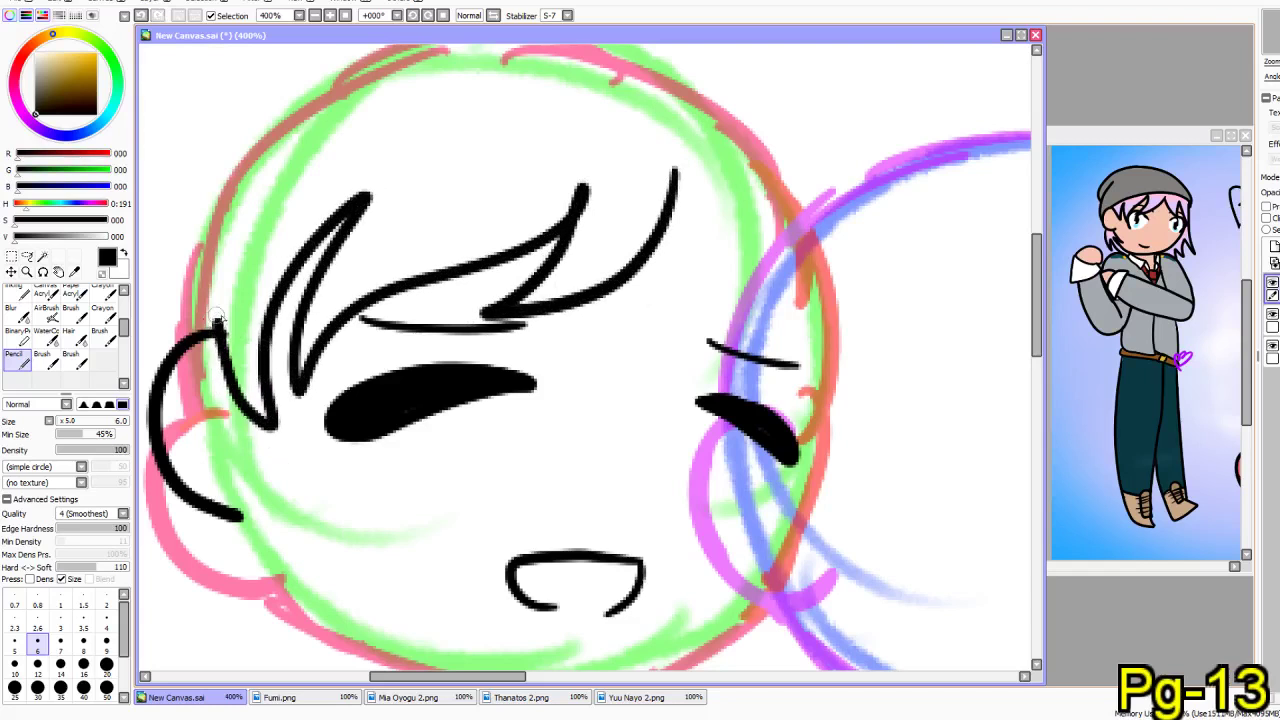
- Draw jagged hair tufts below and behind the left ear, and line the jaw in black
left_click_drag(294, 506, 363, 340)
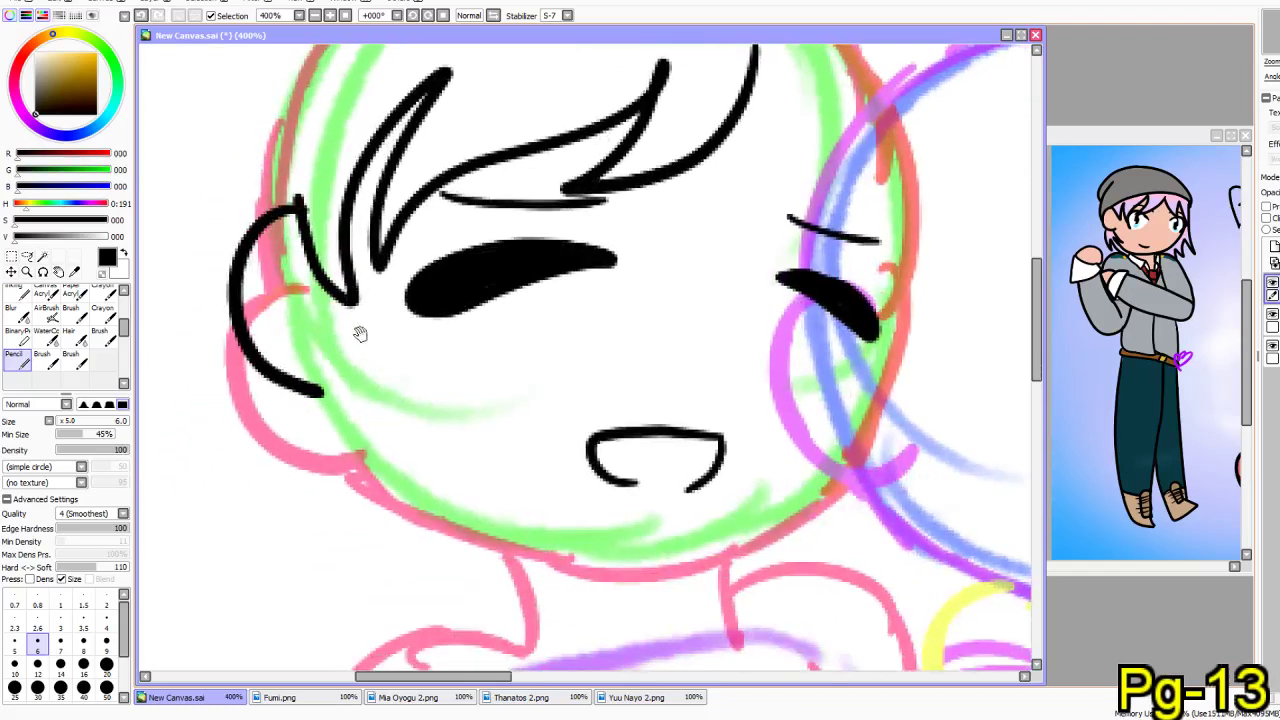
mouse_move(310, 395)
left_mouse_down()
mouse_move(395, 455)
mouse_move(325, 438)
left_mouse_up()
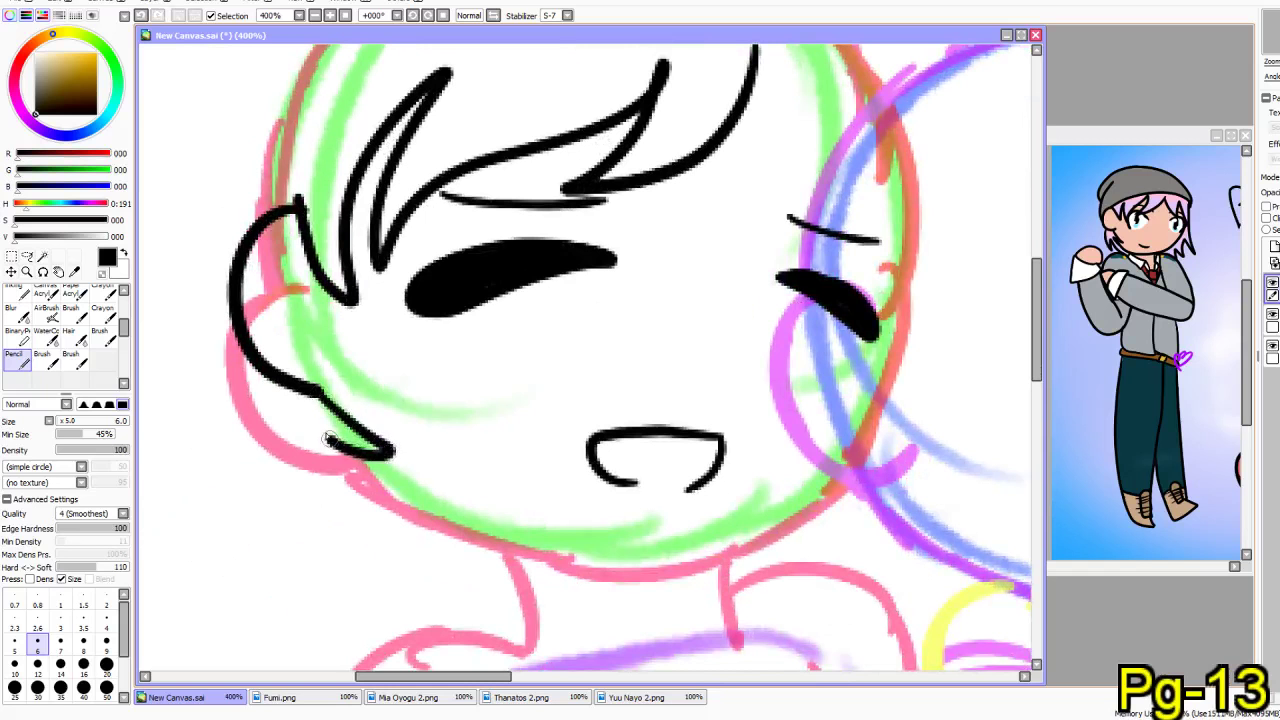
mouse_move(258, 384)
left_mouse_down()
mouse_move(409, 592)
mouse_move(378, 604)
mouse_move(434, 543)
mouse_move(490, 612)
mouse_move(521, 598)
left_mouse_up()
mouse_move(332, 447)
left_mouse_down()
mouse_move(470, 556)
mouse_move(686, 578)
mouse_move(858, 503)
mouse_move(620, 577)
mouse_move(414, 518)
mouse_move(328, 440)
left_mouse_up()
key("ctrl+z")
- Add a fringe strand curving down toward the right eyebrow
left_click_drag(396, 298, 303, 293)
left_click_drag(660, 194, 558, 221)
mouse_move(557, 78)
left_mouse_down()
mouse_move(594, 198)
mouse_move(621, 228)
left_mouse_up()
left_click_drag(510, 236, 516, 244)
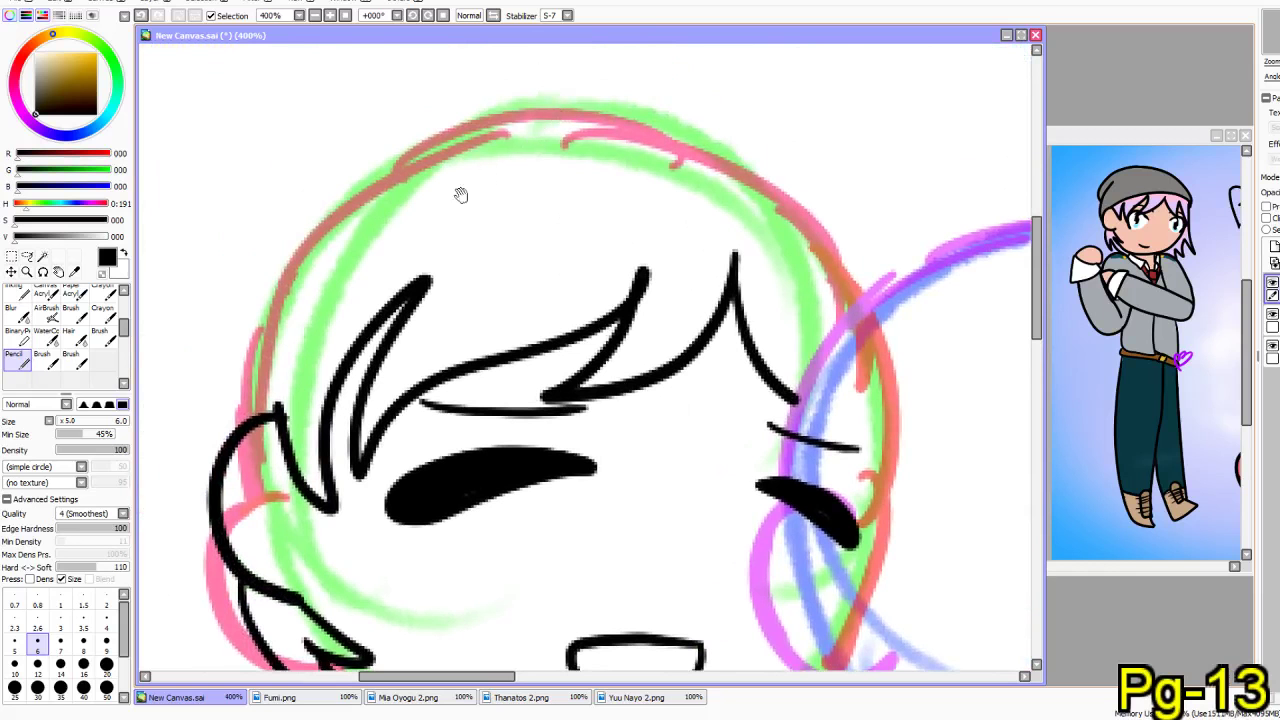
- Draw the beanie's curved brim and rounded crown over the head, with the hair edge above the left ear
mouse_move(270, 400)
left_mouse_down()
mouse_move(353, 259)
mouse_move(502, 186)
mouse_move(697, 217)
mouse_move(800, 250)
mouse_move(871, 305)
mouse_move(846, 206)
mouse_move(775, 114)
mouse_move(667, 82)
mouse_move(460, 88)
left_mouse_up()
key("ctrl+z")
mouse_move(870, 297)
left_mouse_down()
mouse_move(785, 134)
mouse_move(649, 69)
mouse_move(475, 54)
mouse_move(340, 91)
mouse_move(257, 150)
mouse_move(197, 223)
mouse_move(188, 315)
left_mouse_up()
key("ctrl+z")
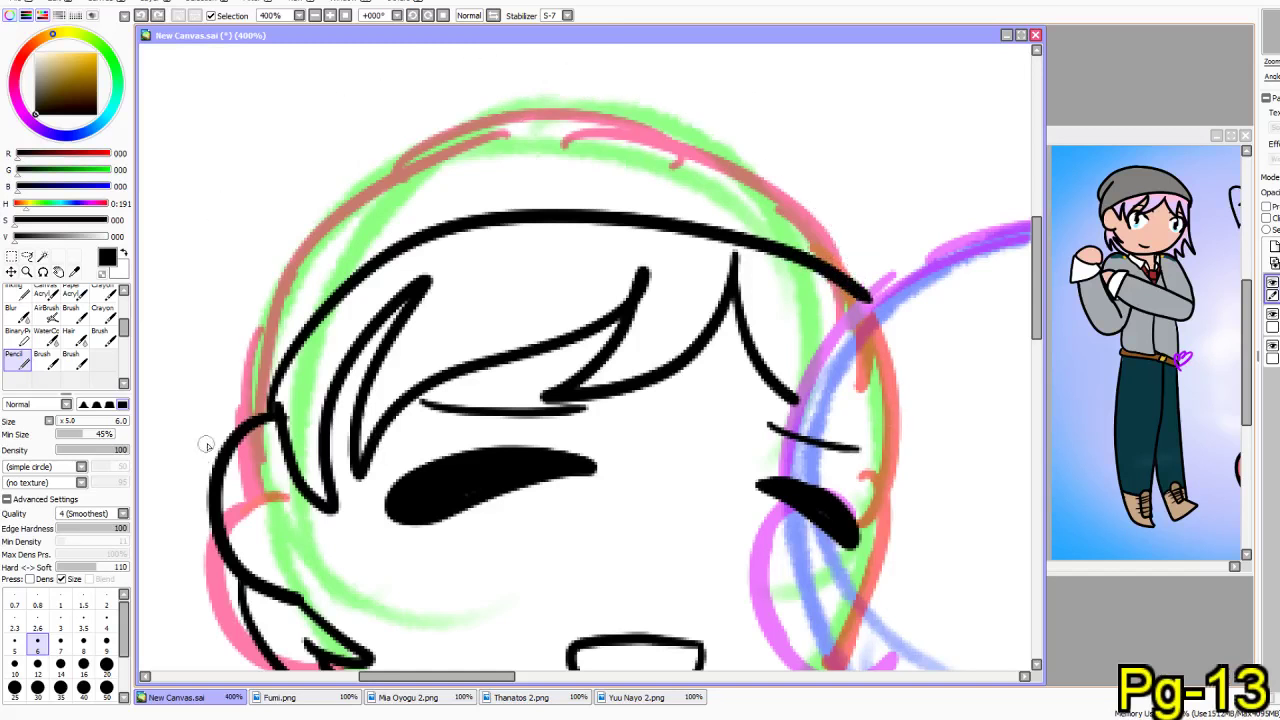
mouse_move(224, 446)
left_mouse_down()
mouse_move(203, 340)
mouse_move(272, 177)
mouse_move(413, 81)
mouse_move(564, 63)
mouse_move(713, 99)
mouse_move(840, 181)
mouse_move(901, 267)
mouse_move(898, 295)
mouse_move(868, 250)
left_mouse_up()
mouse_move(296, 256)
left_mouse_down()
mouse_move(247, 364)
mouse_move(251, 408)
left_mouse_up()
- Draw the hair strands beside the right eye and the small hair tuft below the right side of the jaw
left_click_drag(604, 485, 493, 229)
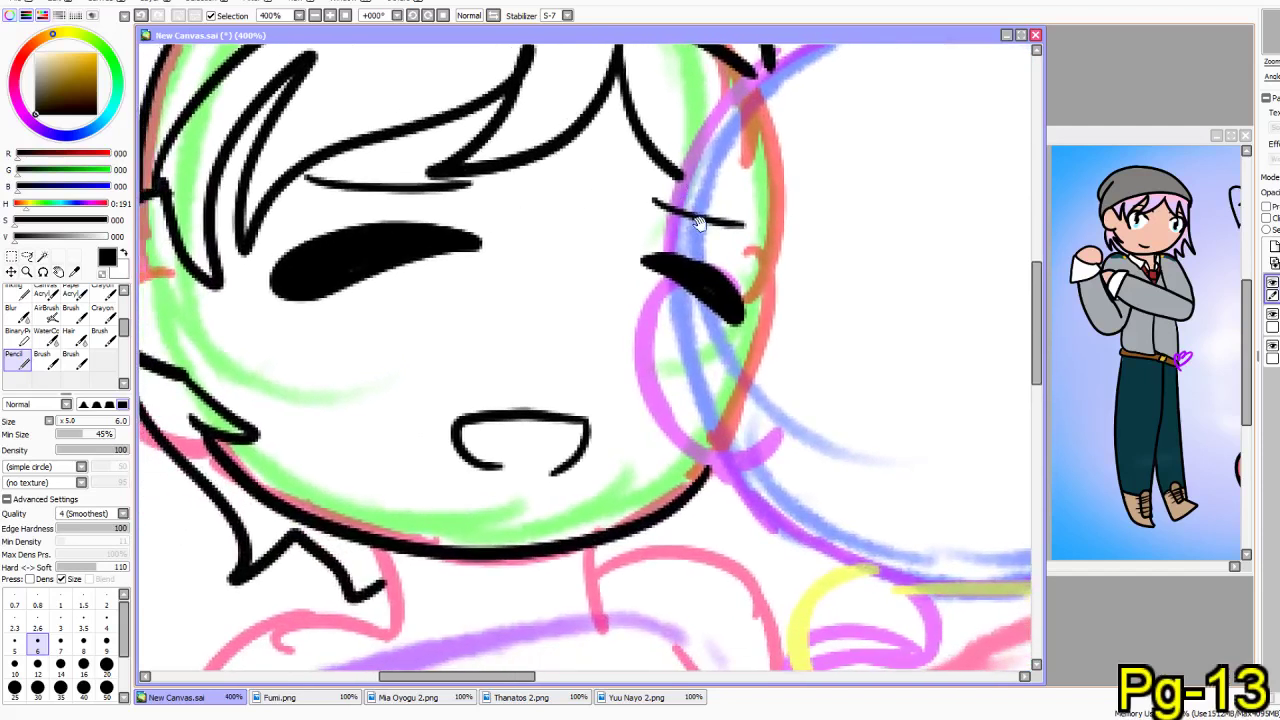
mouse_move(678, 86)
left_mouse_down()
mouse_move(693, 145)
mouse_move(781, 211)
mouse_move(787, 264)
left_mouse_up()
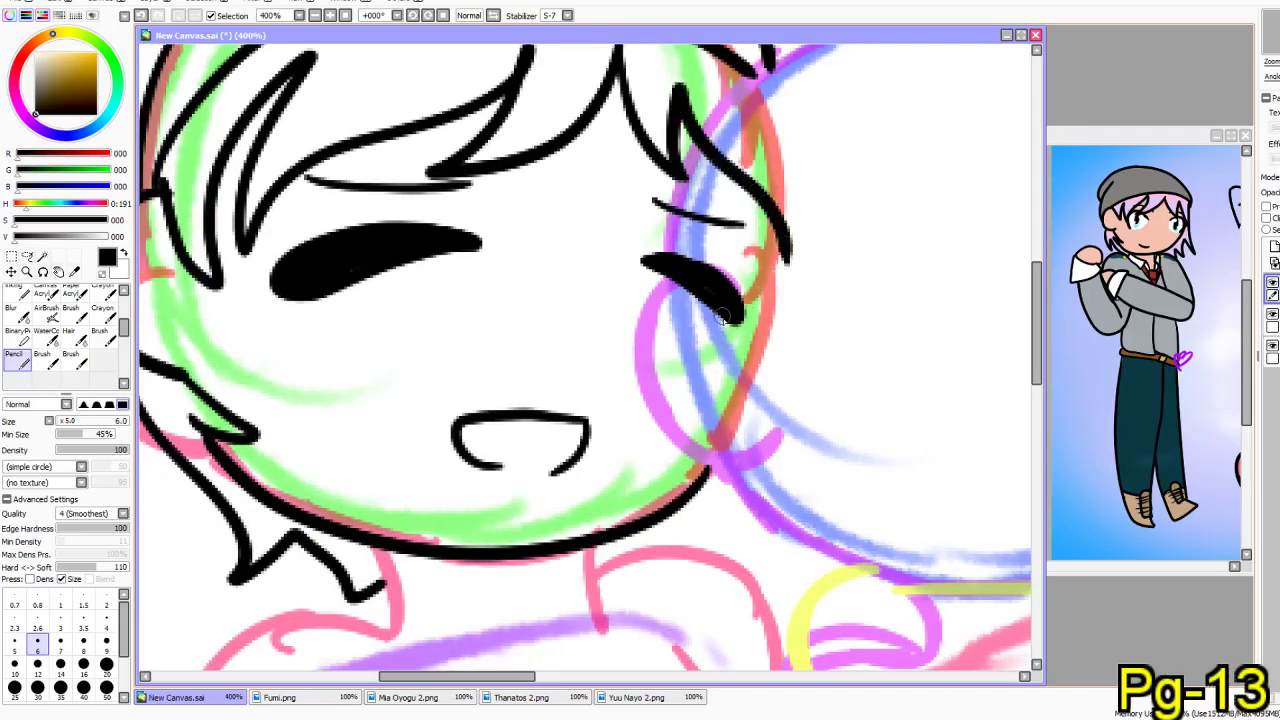
mouse_move(756, 68)
left_mouse_down()
mouse_move(776, 99)
mouse_move(803, 197)
mouse_move(782, 289)
left_mouse_up()
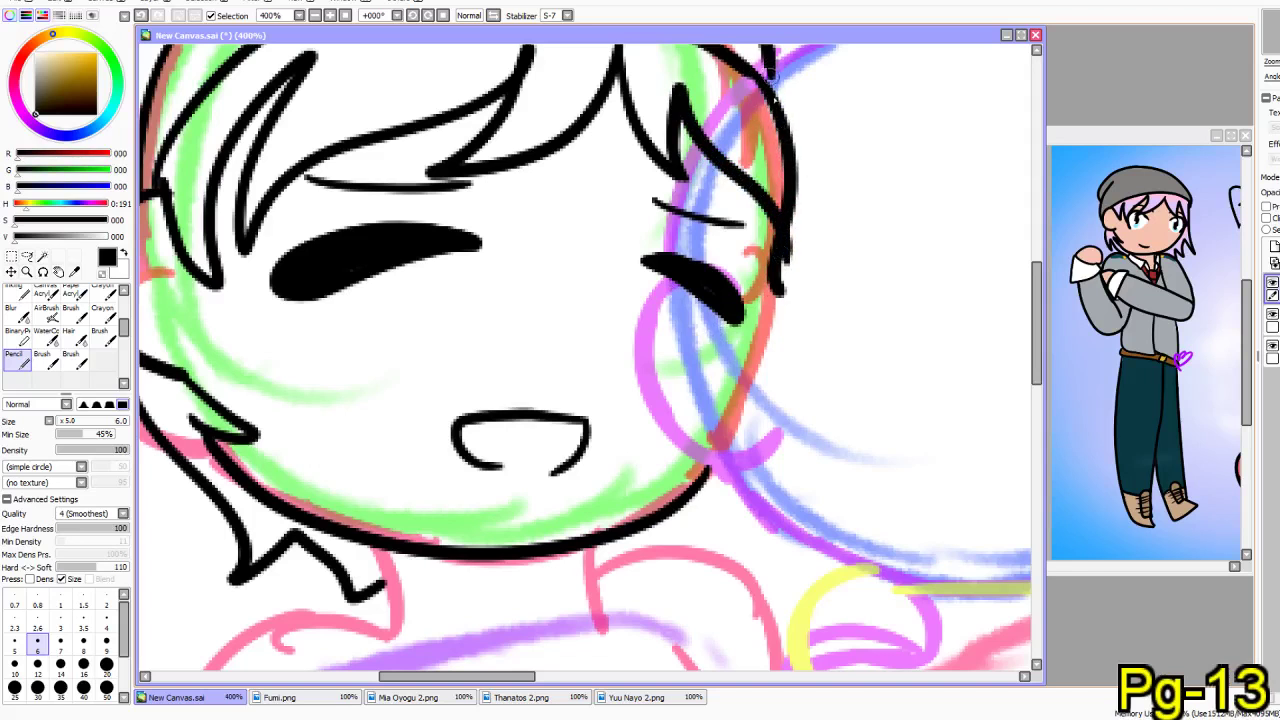
mouse_move(712, 355)
left_mouse_down()
mouse_move(749, 277)
mouse_move(786, 271)
left_mouse_up()
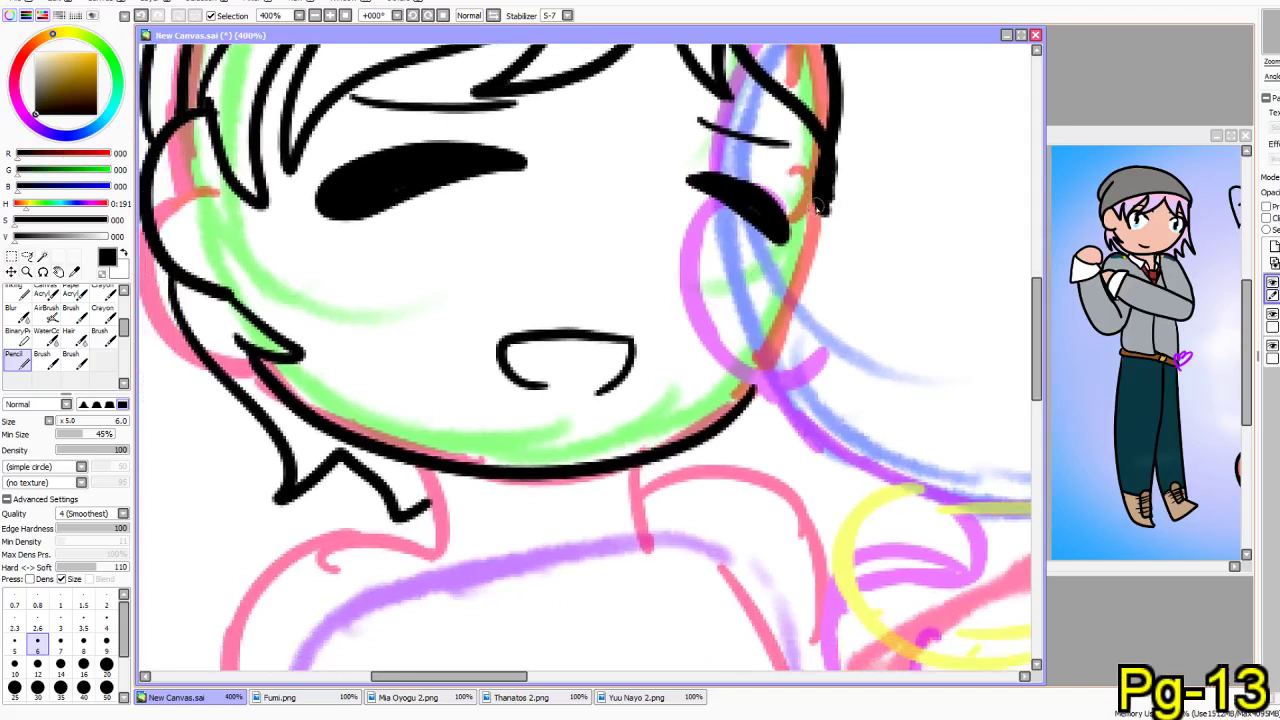
mouse_move(762, 395)
left_mouse_down()
mouse_move(767, 464)
mouse_move(717, 447)
mouse_move(680, 458)
left_mouse_up()
- Draw a curved black line across the red figure's left shoulder down to the inner arm
left_click_drag(486, 498, 460, 700)
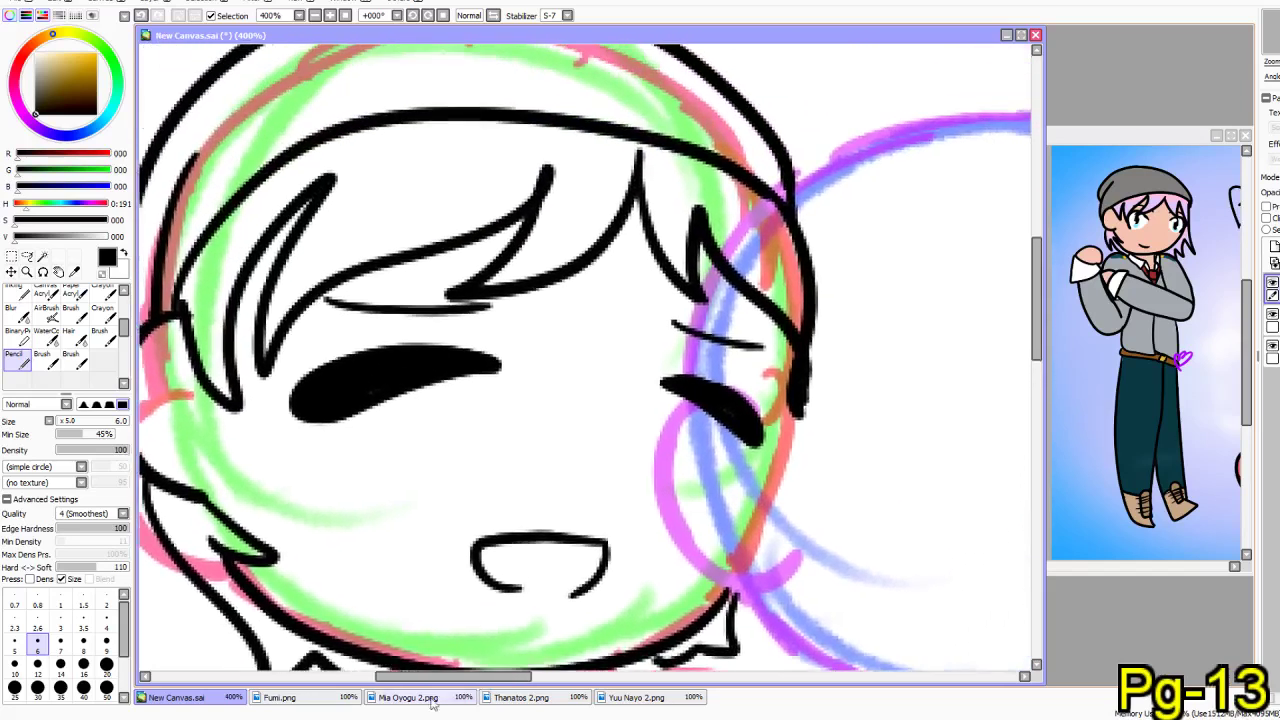
mouse_move(465, 435)
left_mouse_down()
mouse_move(566, 294)
mouse_move(557, 217)
left_mouse_up()
mouse_move(539, 566)
left_mouse_down()
mouse_move(540, 423)
mouse_move(449, 237)
left_mouse_up()
mouse_move(211, 254)
left_mouse_down()
mouse_move(246, 258)
mouse_move(310, 330)
mouse_move(322, 370)
left_mouse_up()
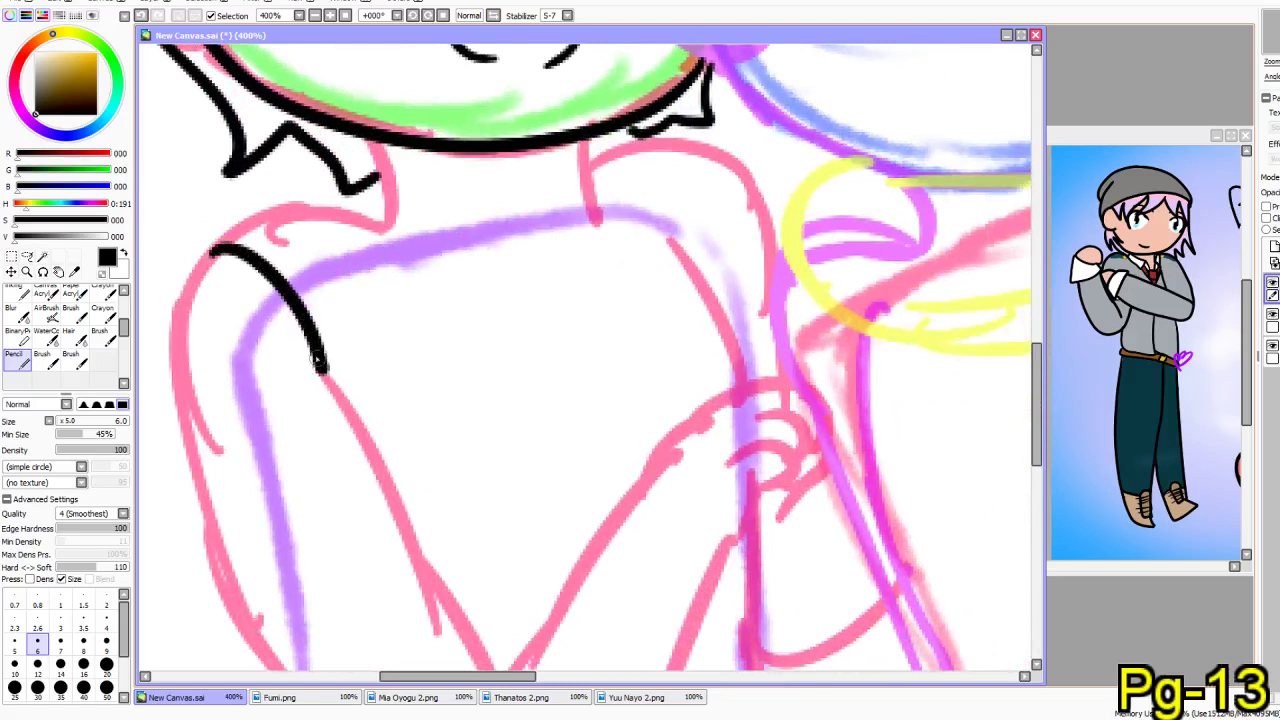
mouse_move(205, 258)
left_mouse_down()
mouse_move(250, 214)
mouse_move(347, 211)
mouse_move(385, 229)
mouse_move(425, 311)
mouse_move(466, 322)
mouse_move(533, 309)
mouse_move(664, 257)
mouse_move(671, 243)
mouse_move(595, 179)
mouse_move(594, 158)
mouse_move(635, 141)
mouse_move(679, 146)
mouse_move(704, 171)
mouse_move(704, 283)
mouse_move(676, 247)
mouse_move(742, 380)
left_mouse_up()
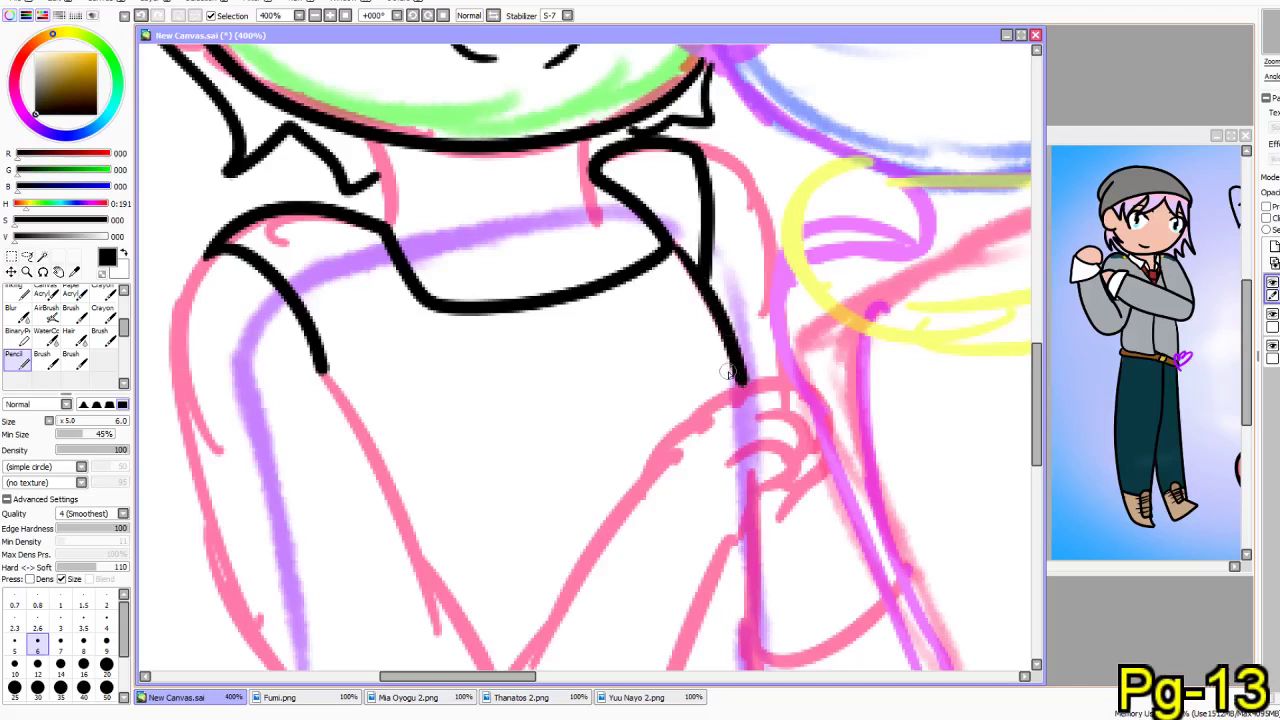
key("ctrl+z")
key("ctrl+z")
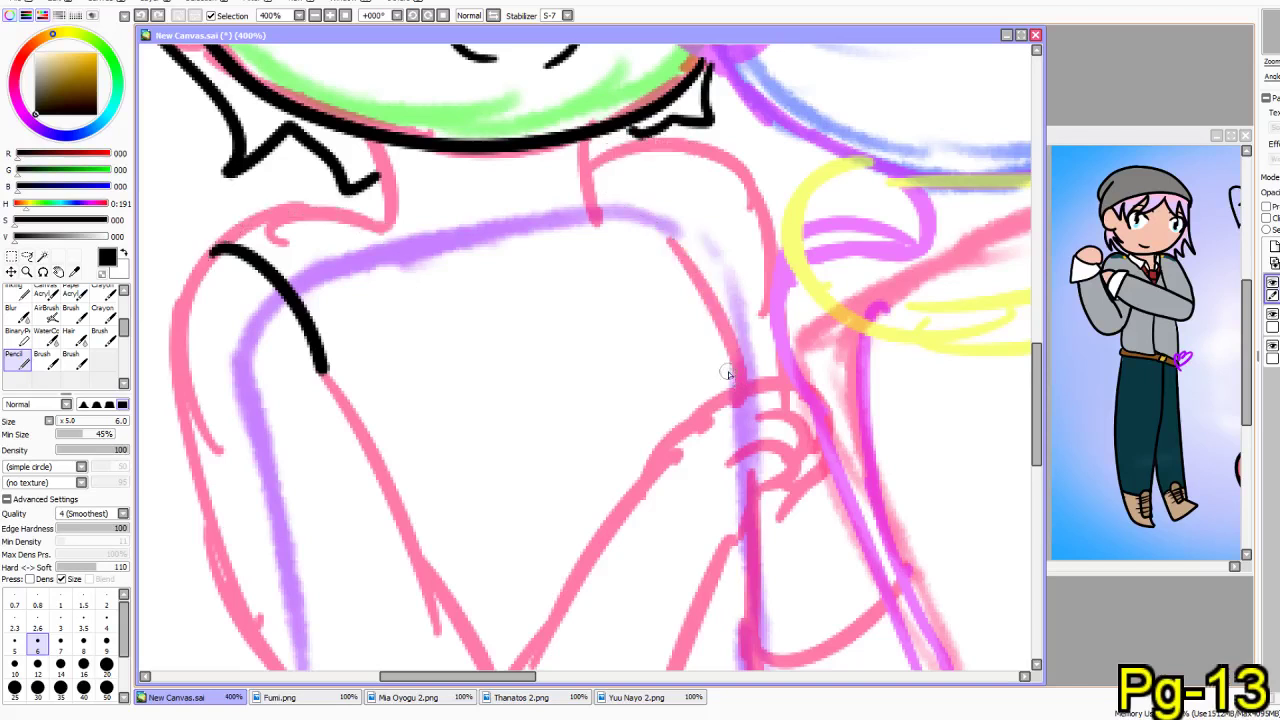
- Ink the red figure's neck, rounded neckline and both shoulder curves over the sketch
mouse_move(670, 246)
left_mouse_down()
mouse_move(604, 158)
mouse_move(595, 222)
left_mouse_up()
mouse_move(365, 133)
left_mouse_down()
mouse_move(391, 238)
mouse_move(393, 211)
mouse_move(384, 232)
mouse_move(337, 206)
mouse_move(283, 200)
mouse_move(239, 213)
mouse_move(211, 256)
left_mouse_up()
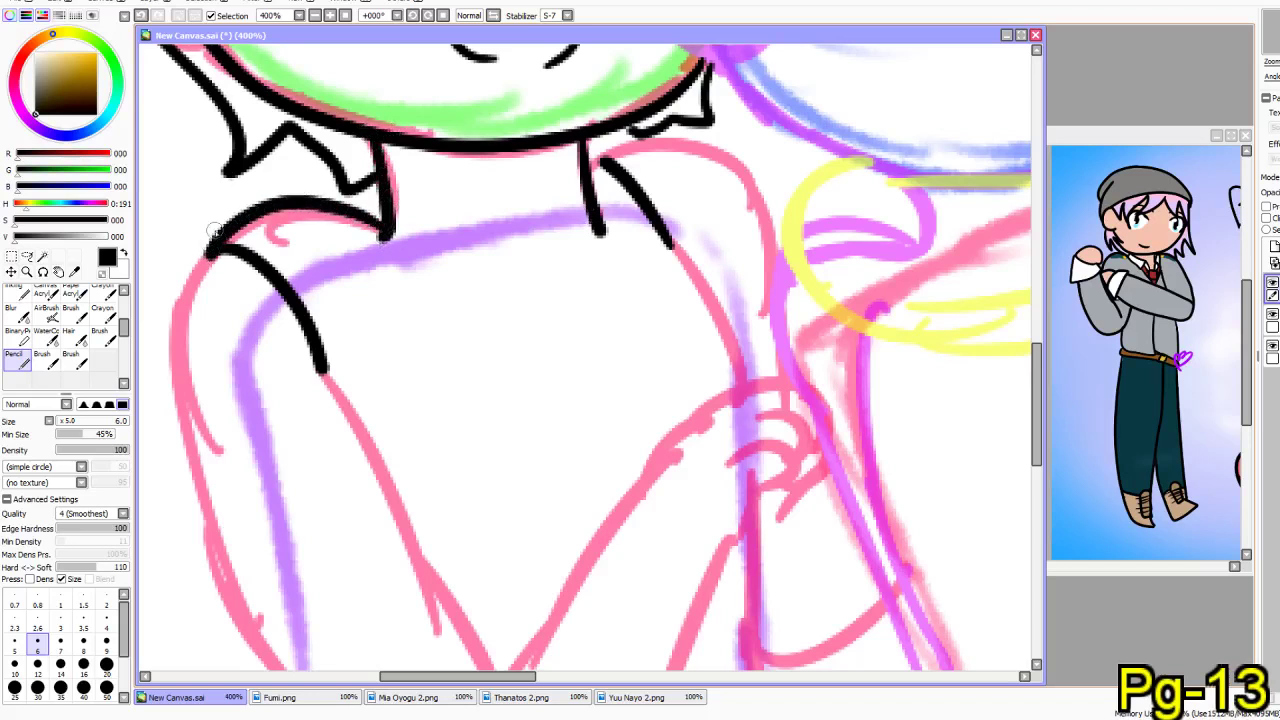
mouse_move(384, 236)
left_mouse_down()
mouse_move(409, 315)
mouse_move(477, 346)
mouse_move(619, 318)
mouse_move(625, 269)
mouse_move(600, 230)
left_mouse_up()
mouse_move(586, 170)
left_mouse_down()
mouse_move(674, 139)
mouse_move(737, 157)
mouse_move(768, 200)
mouse_move(771, 292)
left_mouse_up()
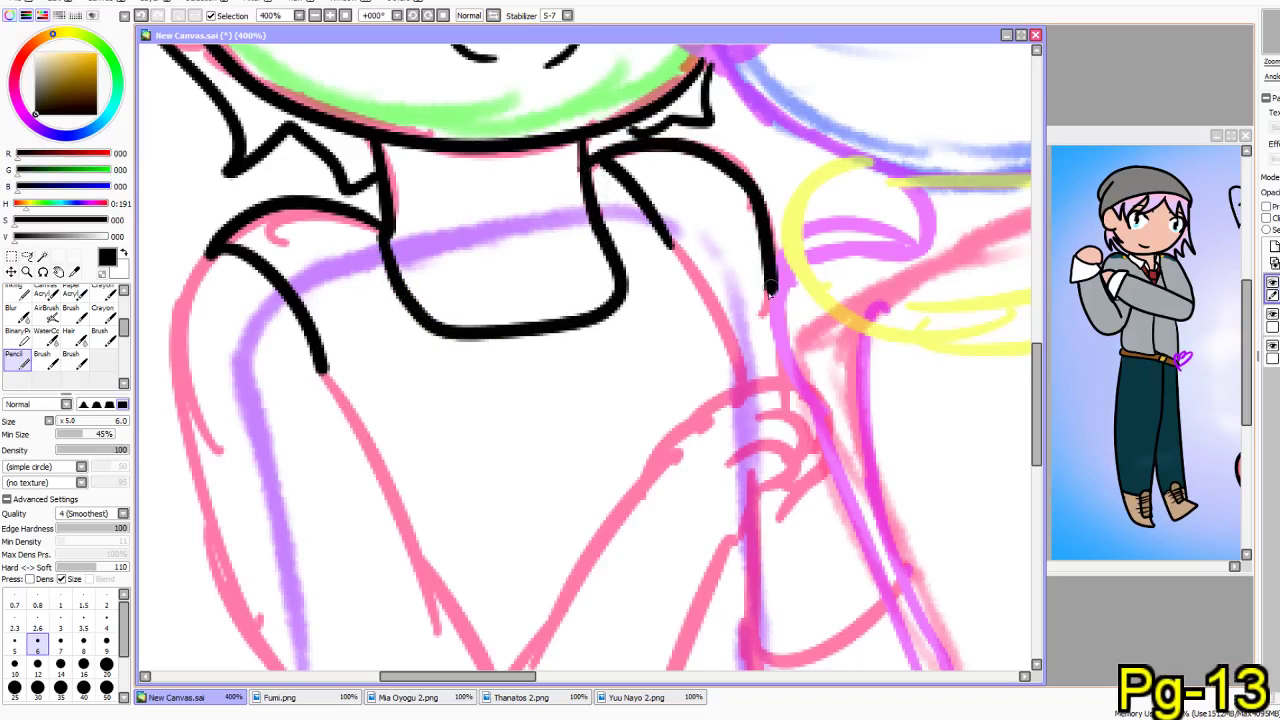
- Ink the red figure's outer arm around the bent elbow towards the hand, and the upper edge of the forearm
left_click_drag(660, 400, 771, 208)
left_click_drag(359, 107, 367, 129)
mouse_move(350, 78)
left_mouse_down()
mouse_move(303, 137)
mouse_move(267, 288)
mouse_move(301, 434)
mouse_move(388, 558)
mouse_move(577, 679)
mouse_move(548, 678)
mouse_move(478, 570)
mouse_move(351, 487)
mouse_move(456, 570)
mouse_move(516, 553)
mouse_move(567, 537)
mouse_move(617, 476)
mouse_move(660, 372)
left_mouse_up()
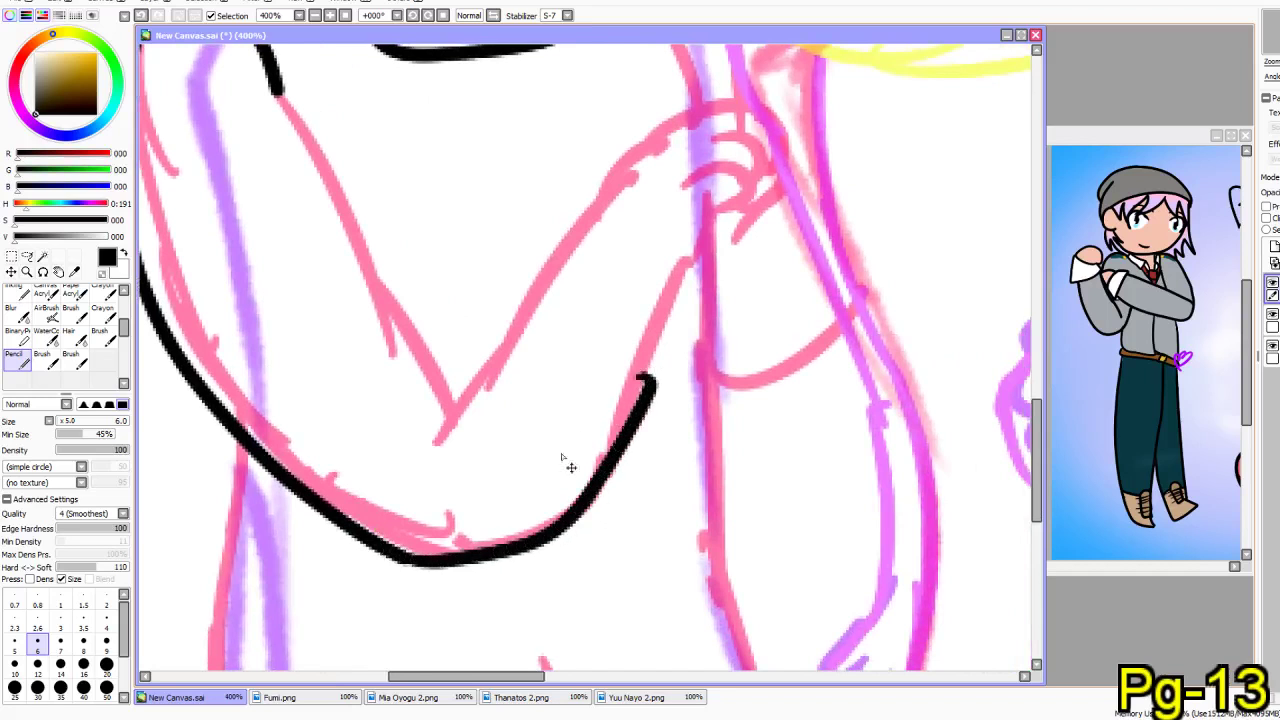
key("ctrl+z")
mouse_move(388, 550)
left_mouse_down()
mouse_move(456, 583)
mouse_move(527, 578)
mouse_move(579, 531)
mouse_move(690, 250)
left_mouse_up()
left_click_drag(441, 418, 324, 437)
mouse_move(354, 493)
left_mouse_down()
mouse_move(519, 222)
mouse_move(565, 177)
mouse_move(668, 152)
left_mouse_up()
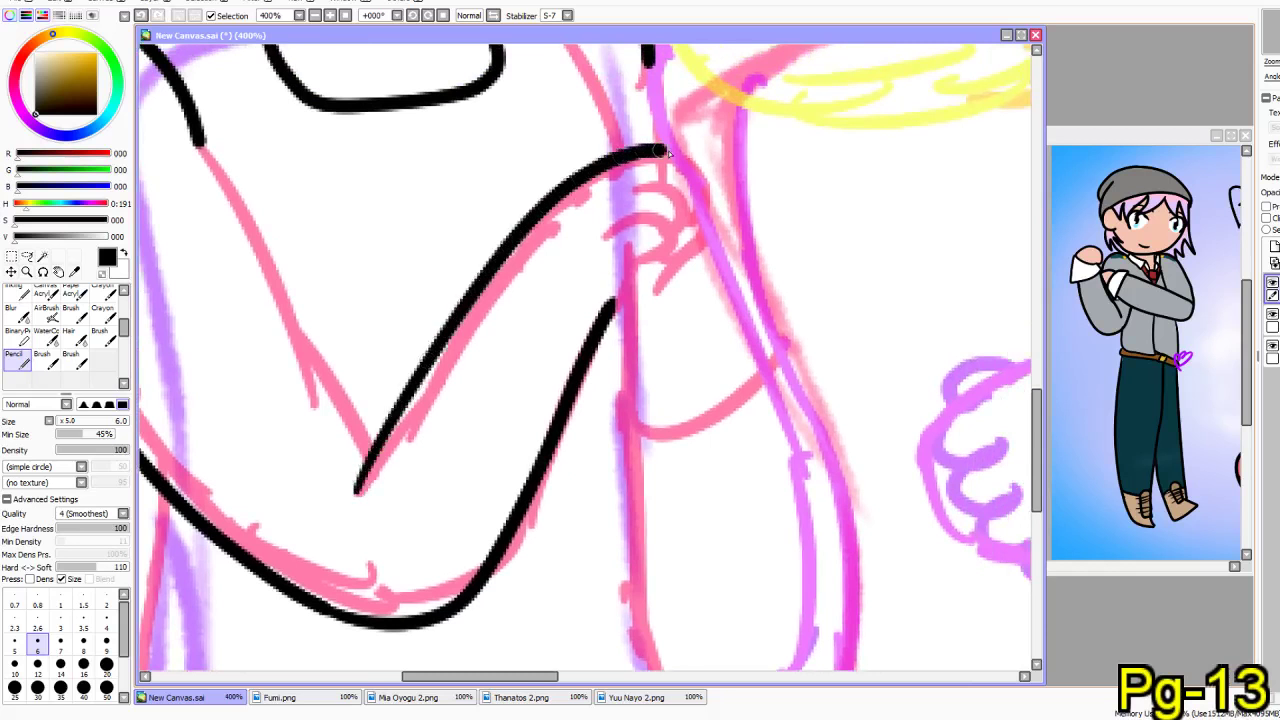
- Draw the curled fingers of the red figure's hand at the end of the forearm
mouse_move(612, 248)
left_mouse_down()
mouse_move(674, 258)
mouse_move(600, 316)
left_mouse_up()
key("ctrl+z")
mouse_move(612, 254)
left_mouse_down()
mouse_move(654, 261)
mouse_move(605, 316)
left_mouse_up()
mouse_move(607, 228)
left_mouse_down()
mouse_move(680, 188)
mouse_move(700, 215)
mouse_move(665, 232)
mouse_move(625, 222)
mouse_move(670, 200)
mouse_move(698, 228)
left_mouse_up()
key("ctrl+z")
key("ctrl+z")
mouse_move(597, 238)
left_mouse_down()
mouse_move(662, 200)
mouse_move(698, 222)
mouse_move(646, 242)
left_mouse_up()
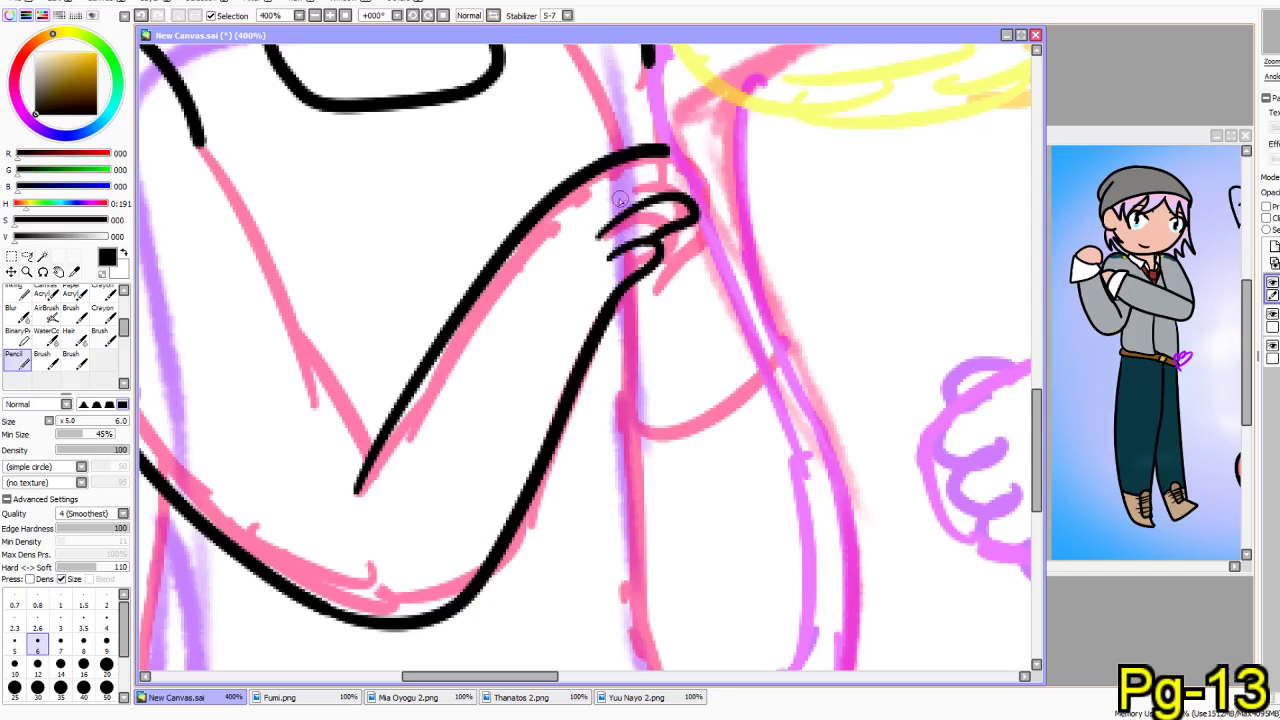
left_click_drag(597, 206, 647, 178)
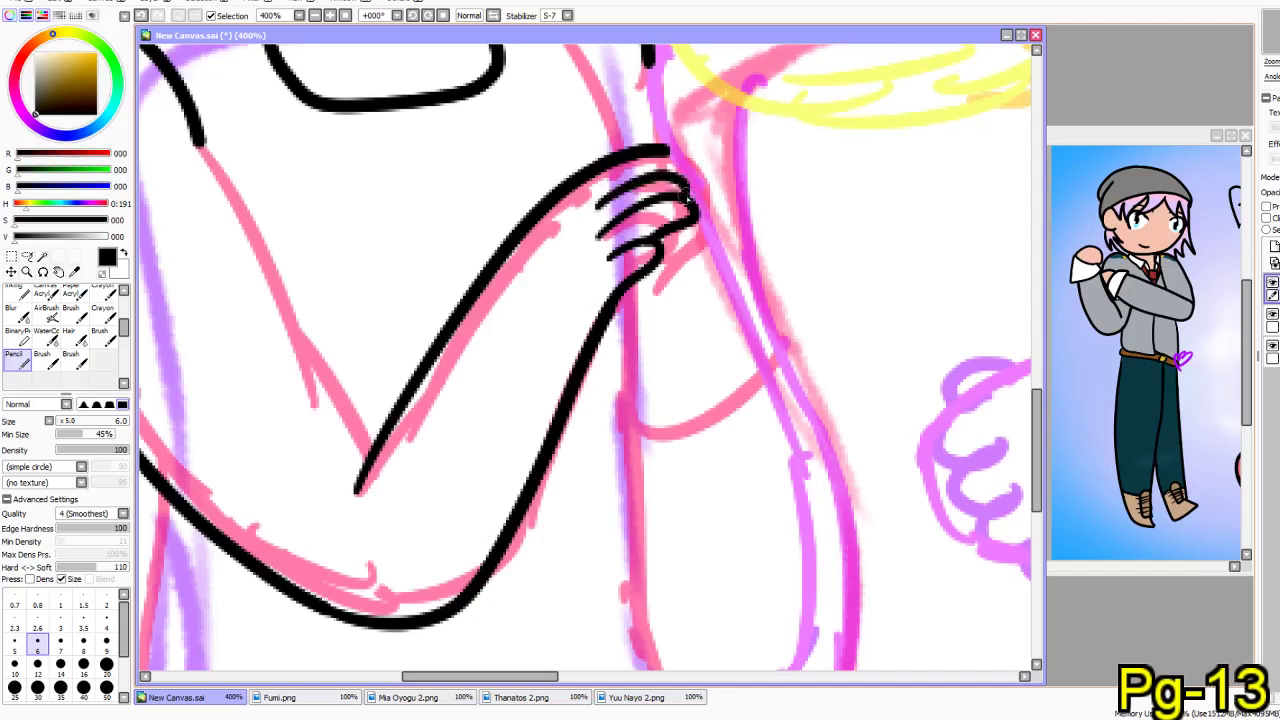
- Ink the inner upper-arm line and the red figure's torso sides, joined by a curved sweater hem
left_click_drag(463, 349, 633, 399)
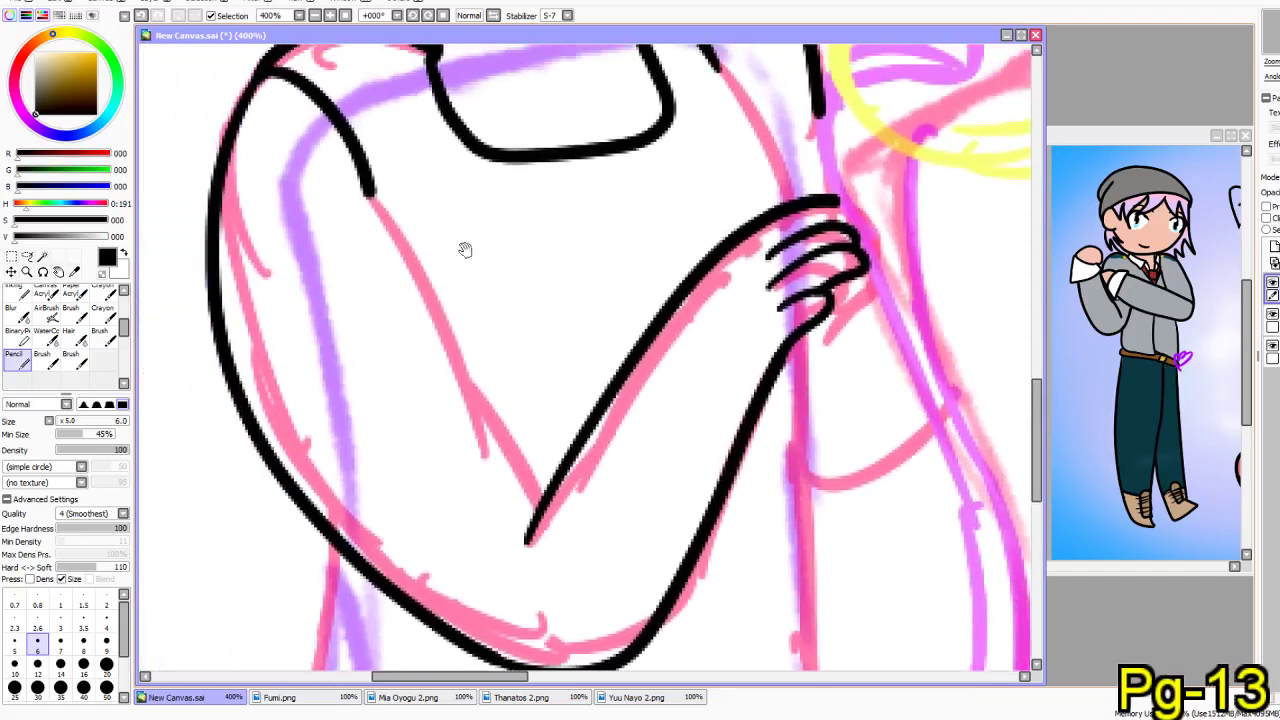
mouse_move(369, 184)
left_mouse_down()
mouse_move(387, 241)
mouse_move(543, 517)
left_mouse_up()
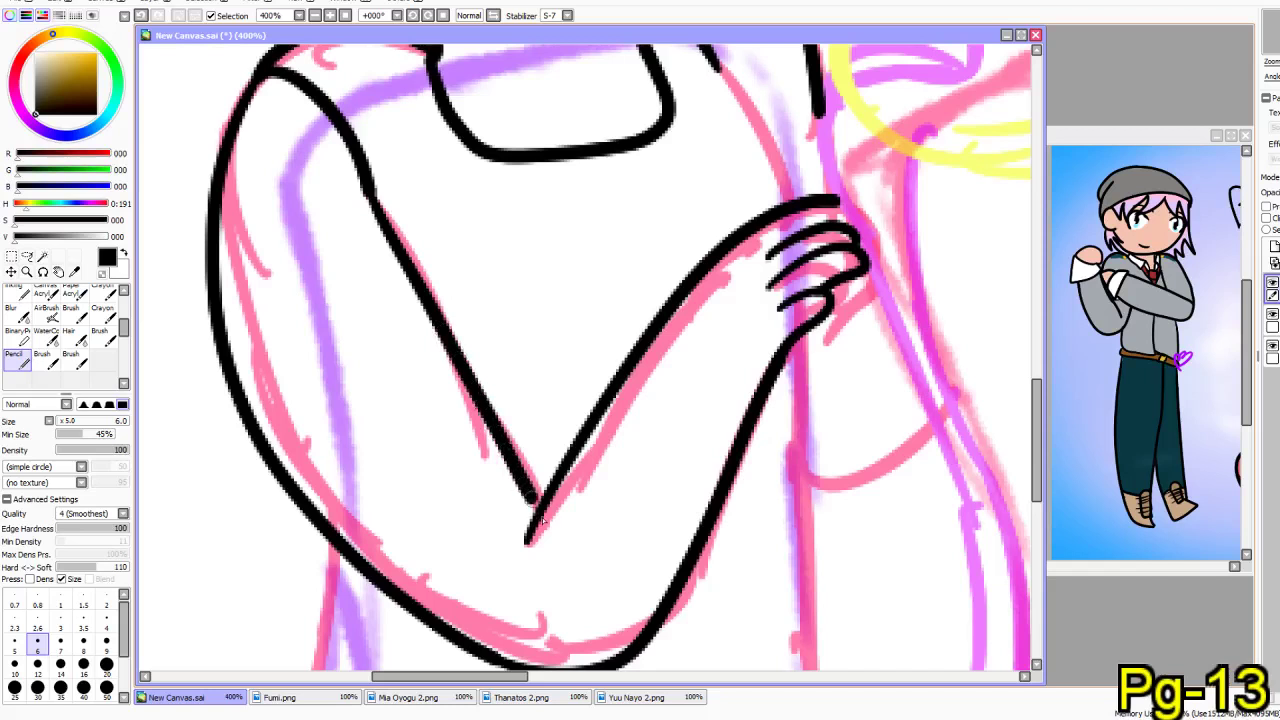
left_click_drag(513, 617, 507, 698)
mouse_move(708, 145)
left_mouse_down()
mouse_move(752, 204)
mouse_move(780, 292)
left_mouse_up()
mouse_move(822, 466)
left_mouse_down()
mouse_move(817, 396)
mouse_move(757, 286)
left_mouse_up()
mouse_move(731, 348)
left_mouse_down()
mouse_move(756, 195)
mouse_move(775, 432)
mouse_move(577, 471)
mouse_move(292, 459)
mouse_move(250, 432)
mouse_move(287, 296)
mouse_move(279, 303)
mouse_move(283, 272)
left_mouse_up()
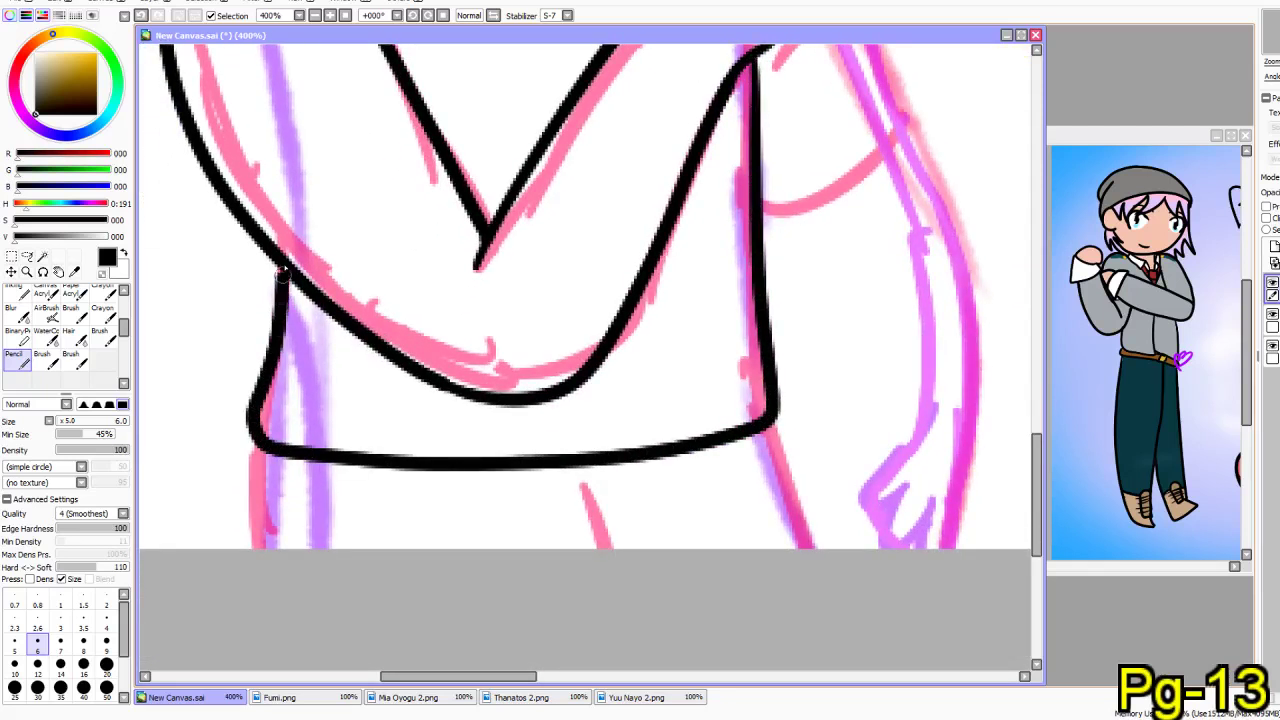
- Ink the red figure's leg lines below the hem, and the remaining finger and elbow curve of the right arm
mouse_move(282, 540)
left_mouse_down()
mouse_move(260, 335)
mouse_move(246, 410)
left_mouse_up()
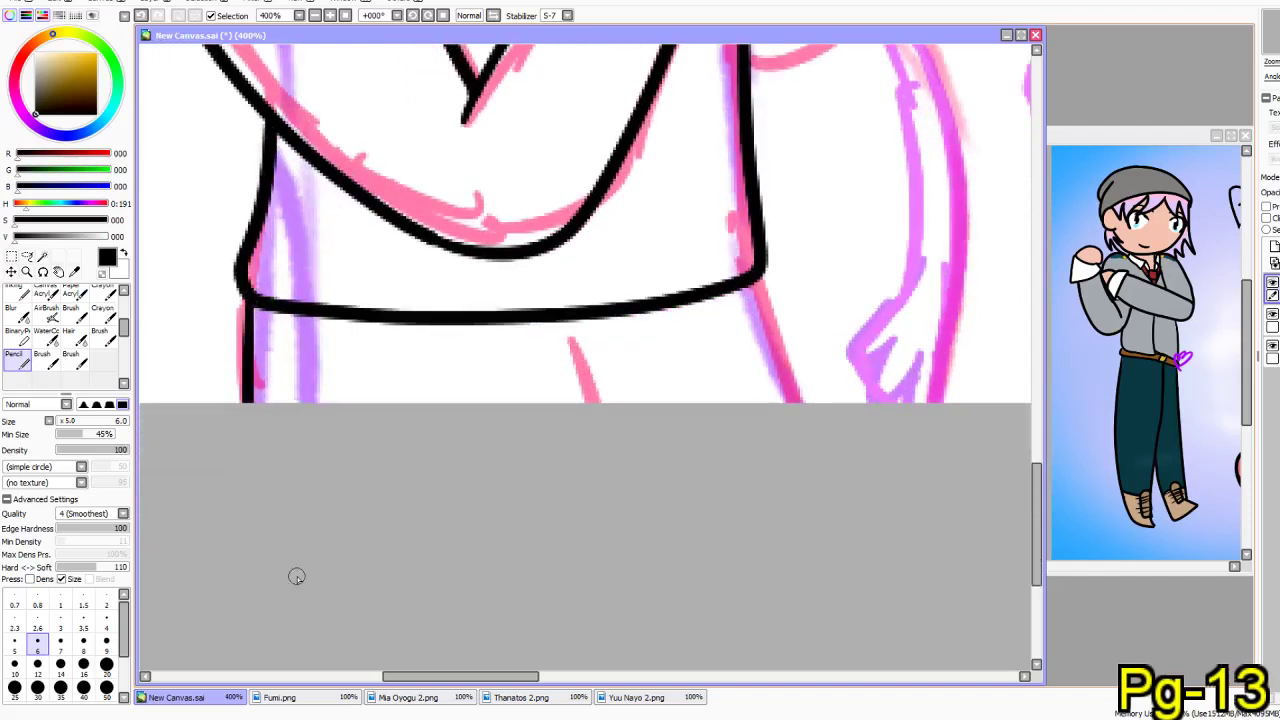
left_click_drag(571, 341, 666, 491)
mouse_move(782, 265)
left_mouse_down()
mouse_move(680, 425)
mouse_move(634, 445)
mouse_move(664, 584)
left_mouse_up()
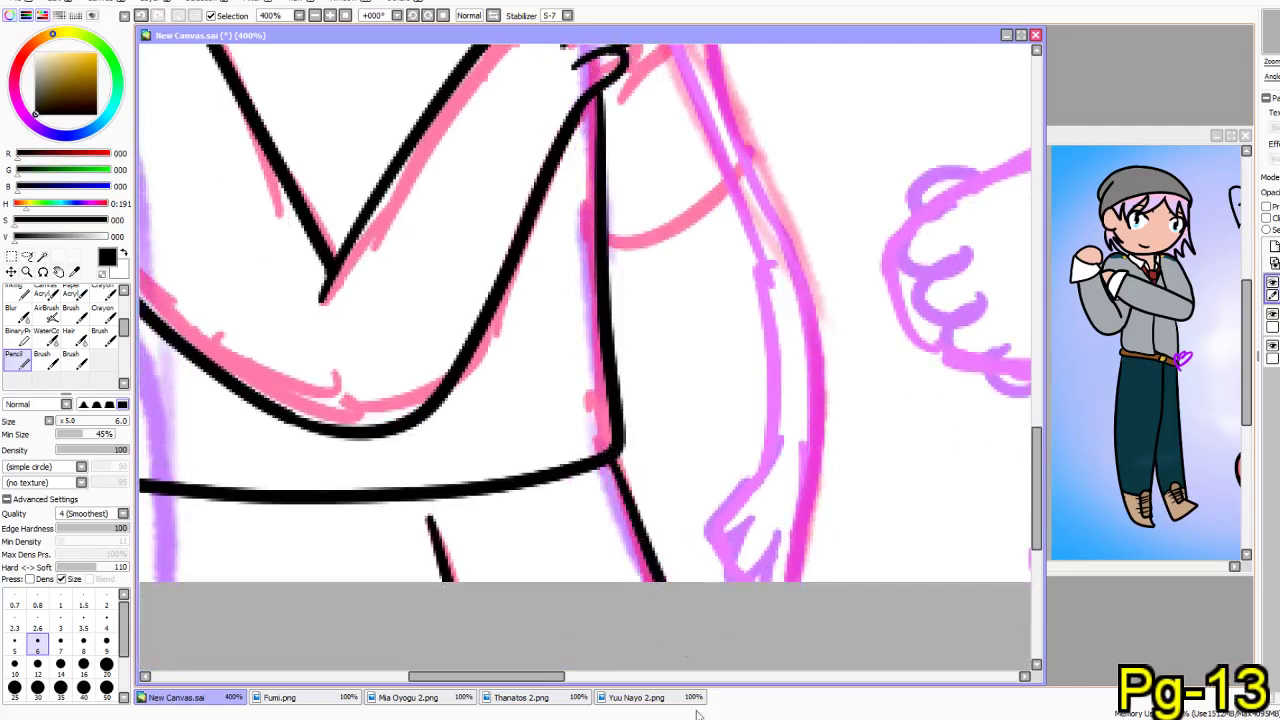
mouse_move(612, 280)
left_mouse_down()
mouse_move(657, 286)
mouse_move(650, 365)
mouse_move(745, 345)
mouse_move(778, 316)
left_mouse_up()
mouse_move(670, 200)
left_mouse_down()
mouse_move(653, 377)
mouse_move(700, 316)
left_mouse_up()
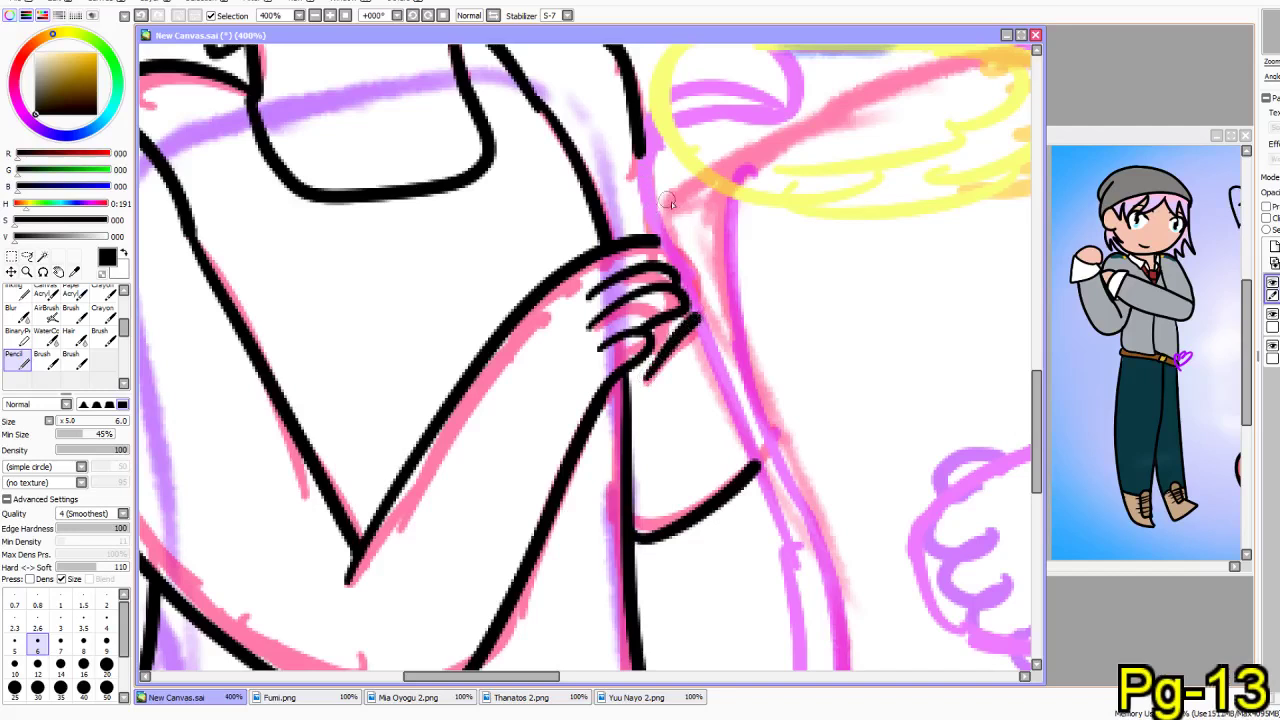
- Hide the inked line layer and start a new layer with the middle figure's large curved ear outline
mouse_move(686, 415)
left_mouse_down()
mouse_move(571, 423)
mouse_move(363, 314)
mouse_move(503, 588)
left_mouse_up()
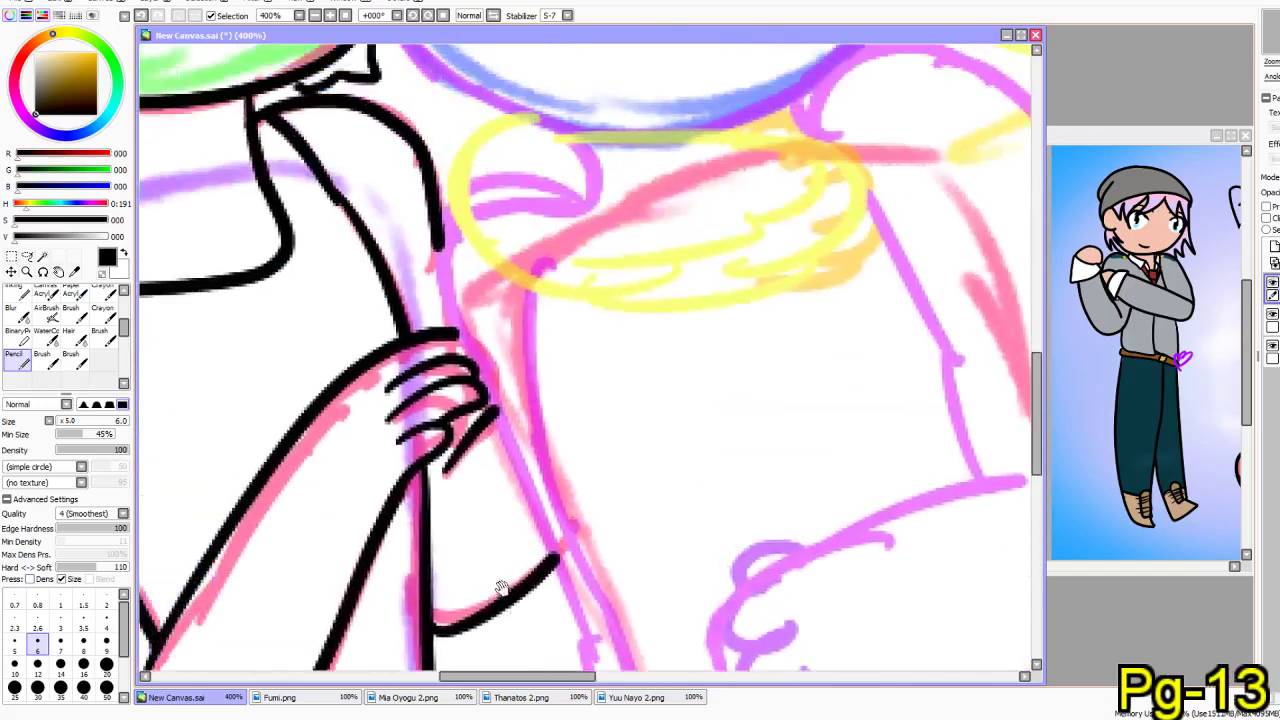
mouse_move(845, 278)
left_mouse_down()
mouse_move(557, 449)
mouse_move(654, 460)
mouse_move(666, 400)
mouse_move(877, 447)
mouse_move(660, 360)
mouse_move(583, 397)
mouse_move(551, 480)
mouse_move(538, 397)
left_mouse_up()
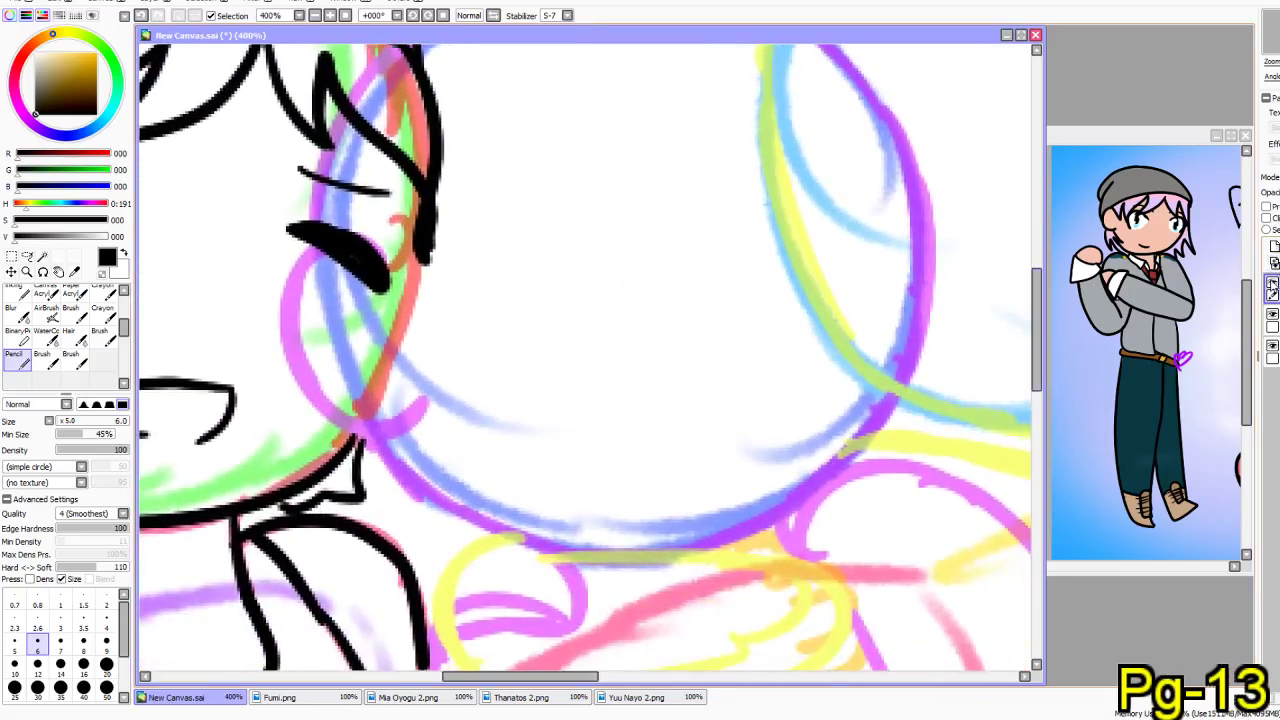
left_click(1273, 284)
left_click(1274, 246)
mouse_move(418, 256)
left_mouse_down()
mouse_move(450, 306)
mouse_move(362, 277)
mouse_move(298, 385)
mouse_move(380, 476)
mouse_move(442, 480)
mouse_move(459, 456)
left_mouse_up()
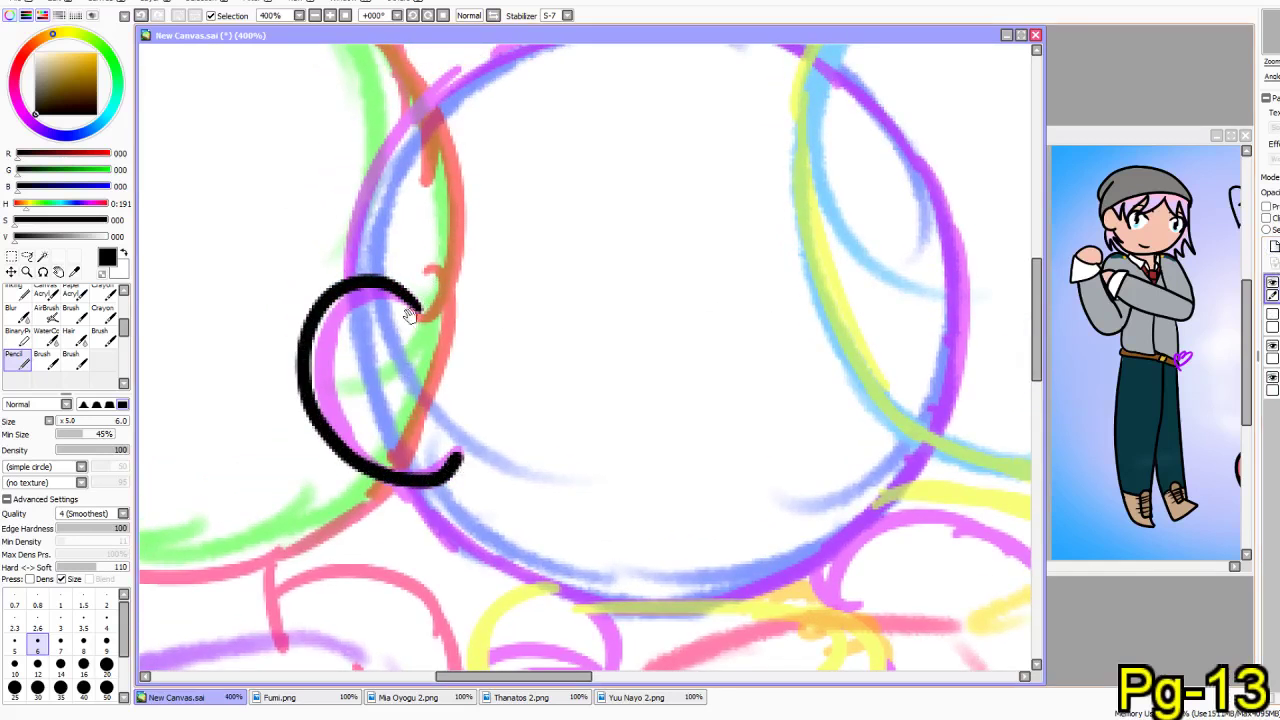
left_click_drag(408, 324, 388, 427)
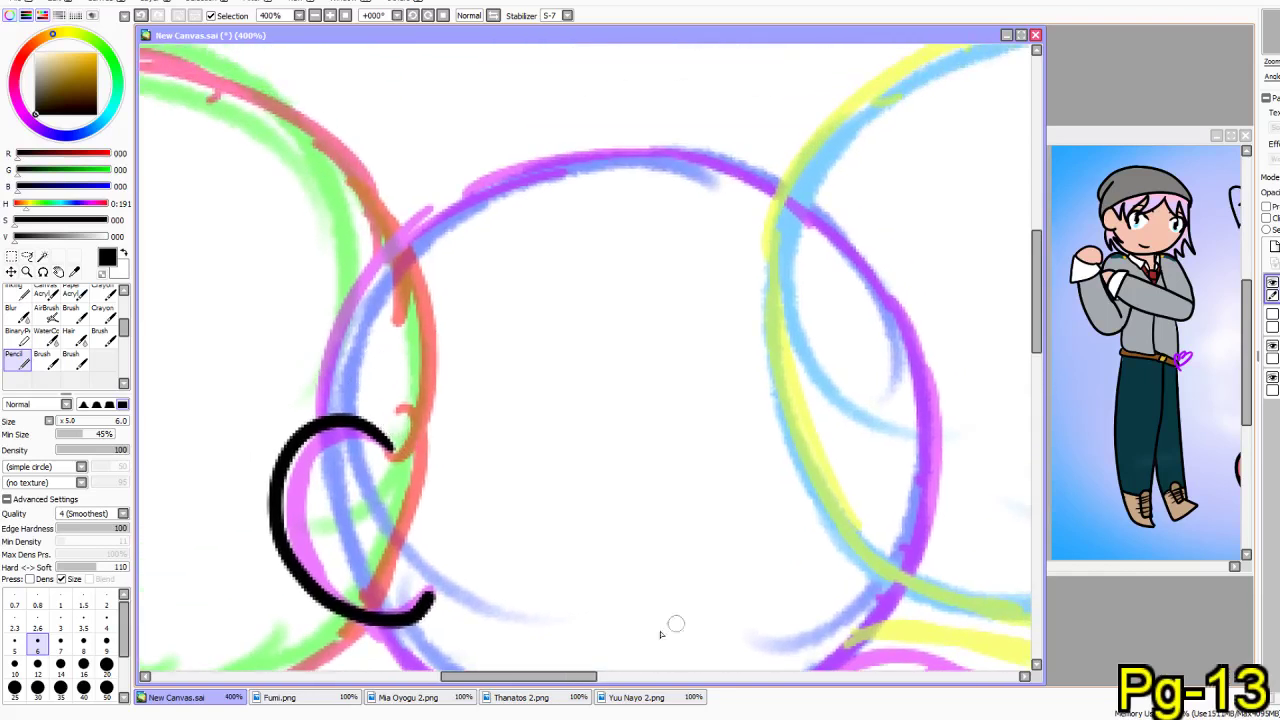
- Bring up the Thanatos 2.png reference beside the canvas, enlarge its window and return to the drawing
left_click(520, 697)
left_click_drag(258, 73, 1179, 133)
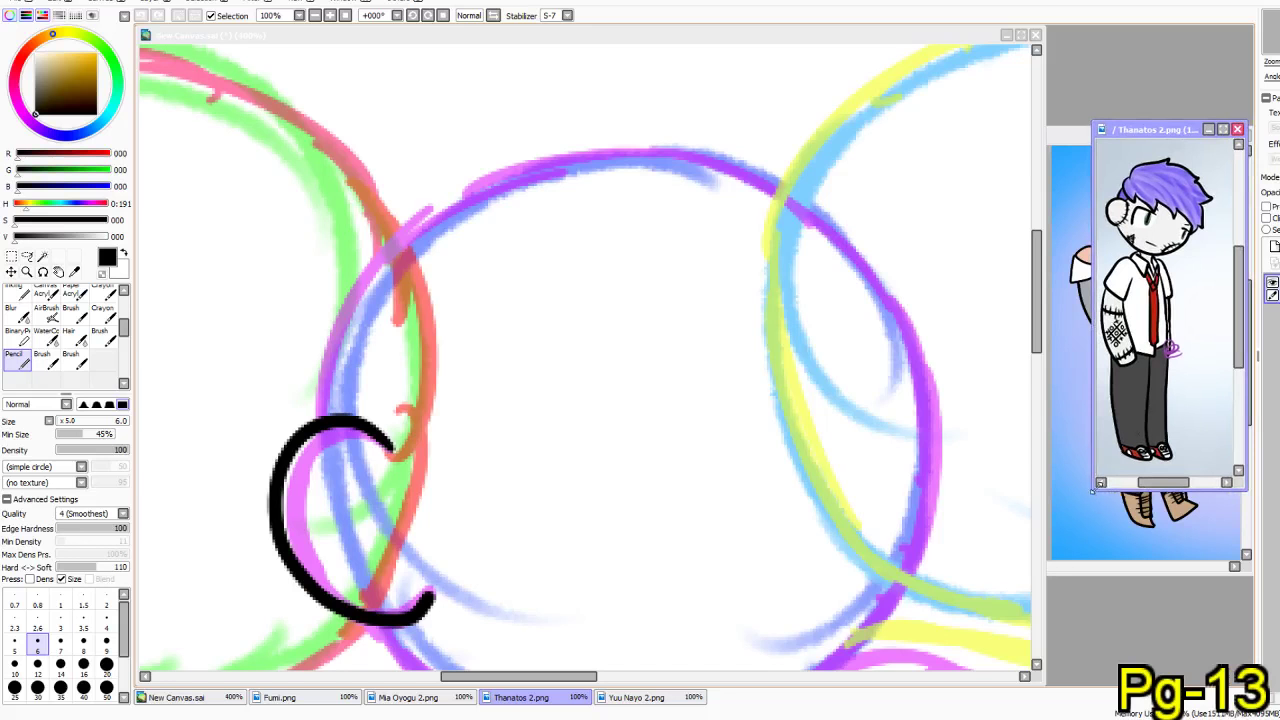
left_click_drag(1093, 491, 1106, 590)
left_click(775, 42)
- Draw the middle figure's spiky outer hair outline and a jagged fringe across the forehead
left_click_drag(468, 484, 392, 387)
mouse_move(338, 194)
left_mouse_down()
mouse_move(390, 66)
mouse_move(560, 63)
mouse_move(630, 34)
mouse_move(791, 100)
mouse_move(882, 186)
mouse_move(852, 186)
mouse_move(908, 300)
mouse_move(968, 322)
mouse_move(922, 330)
left_mouse_up()
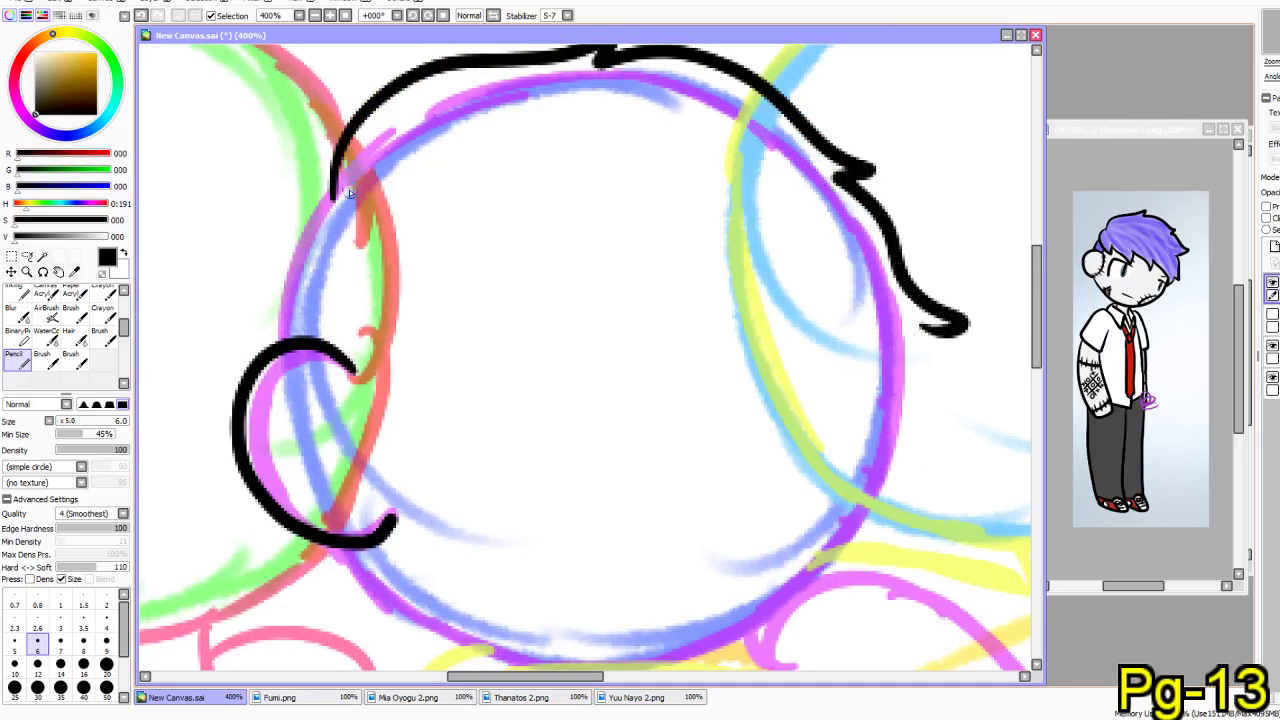
mouse_move(320, 182)
left_mouse_down()
mouse_move(337, 289)
mouse_move(440, 253)
left_mouse_up()
key("ctrl+z")
mouse_move(340, 162)
left_mouse_down()
mouse_move(286, 251)
mouse_move(478, 315)
mouse_move(448, 250)
mouse_move(492, 282)
left_mouse_up()
mouse_move(557, 321)
left_mouse_down()
mouse_move(591, 363)
mouse_move(631, 271)
mouse_move(804, 411)
mouse_move(777, 314)
mouse_move(883, 396)
mouse_move(892, 425)
mouse_move(903, 362)
mouse_move(930, 367)
mouse_move(926, 395)
mouse_move(925, 325)
left_mouse_up()
- Connect the hair to the left ear with side strands, close the ear outline and add stitches along its inner edge
mouse_move(480, 405)
left_mouse_down()
mouse_move(475, 196)
mouse_move(466, 270)
left_mouse_up()
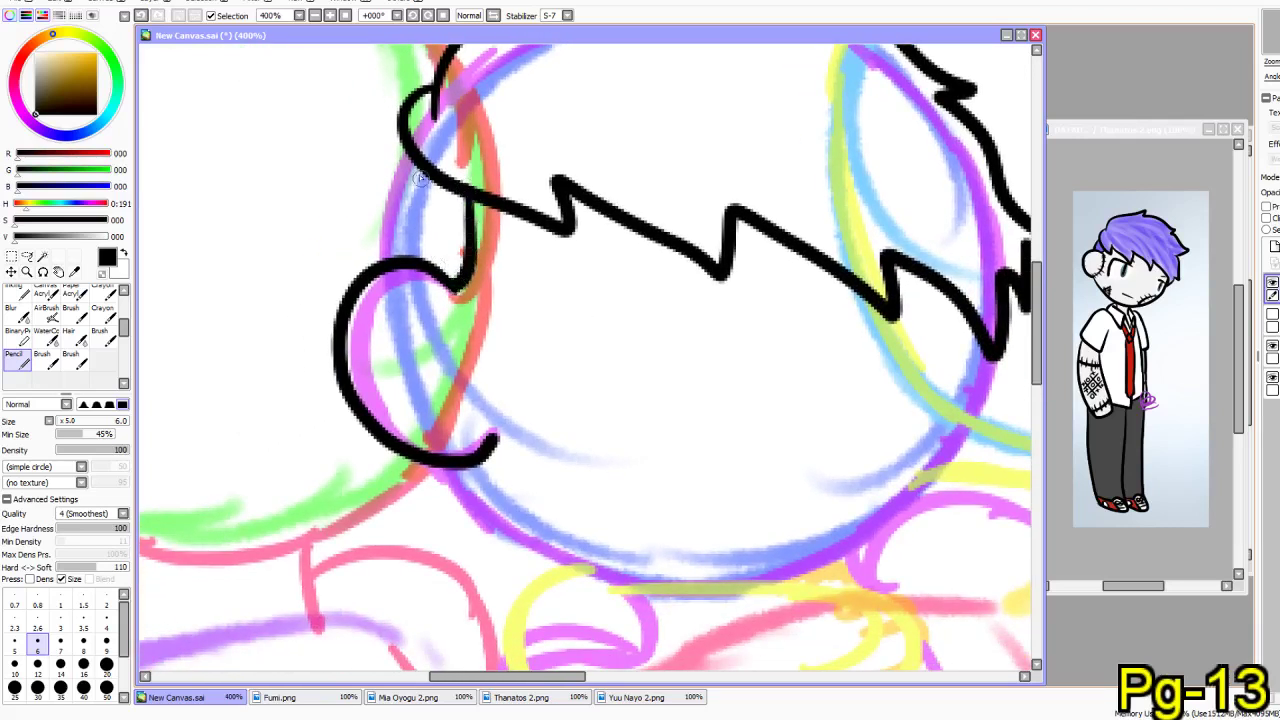
mouse_move(395, 145)
left_mouse_down()
mouse_move(366, 232)
mouse_move(376, 278)
left_mouse_up()
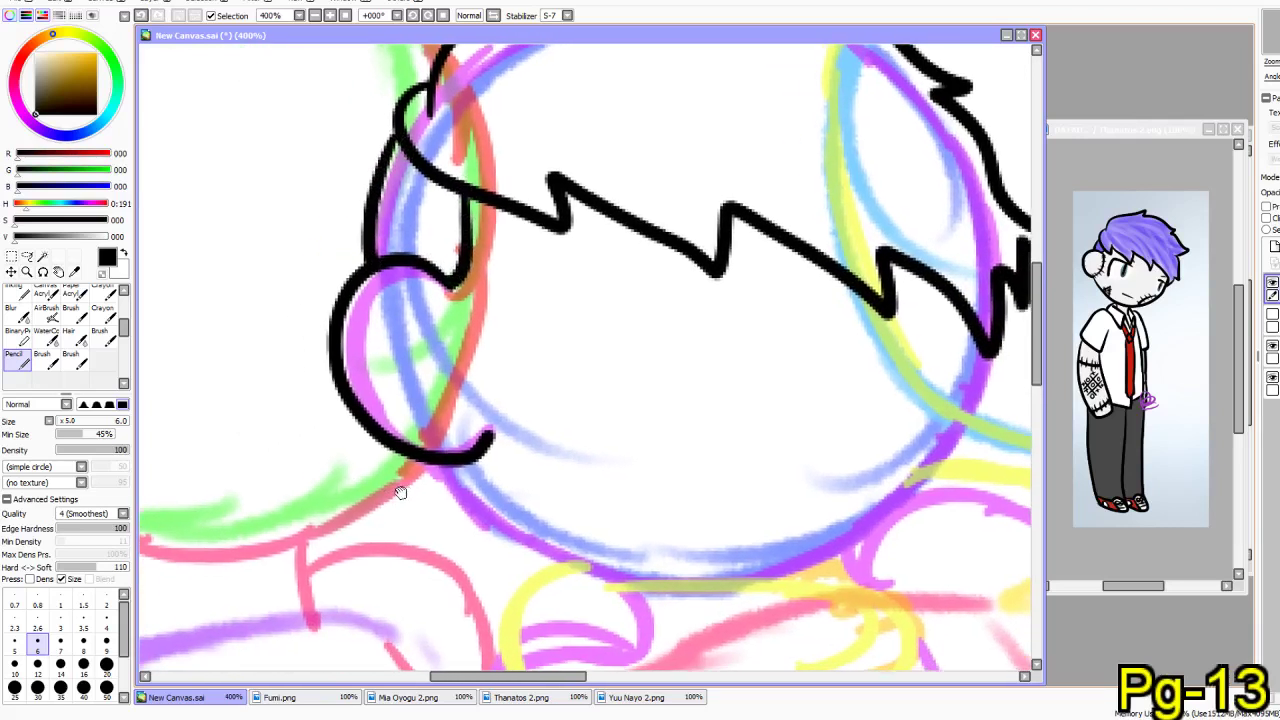
left_click_drag(471, 482, 443, 452)
mouse_move(425, 258)
left_mouse_down()
mouse_move(471, 368)
mouse_move(455, 425)
mouse_move(482, 398)
mouse_move(480, 358)
left_mouse_up()
mouse_move(448, 322)
left_mouse_down()
mouse_move(468, 318)
mouse_move(462, 284)
left_mouse_up()
left_click_drag(414, 262, 446, 282)
- Draw the middle figure's two angular eyes with solid oval pupils, slanted eyebrows and a small frowning mouth
mouse_move(651, 275)
left_mouse_down()
mouse_move(560, 266)
mouse_move(520, 294)
mouse_move(545, 393)
left_mouse_up()
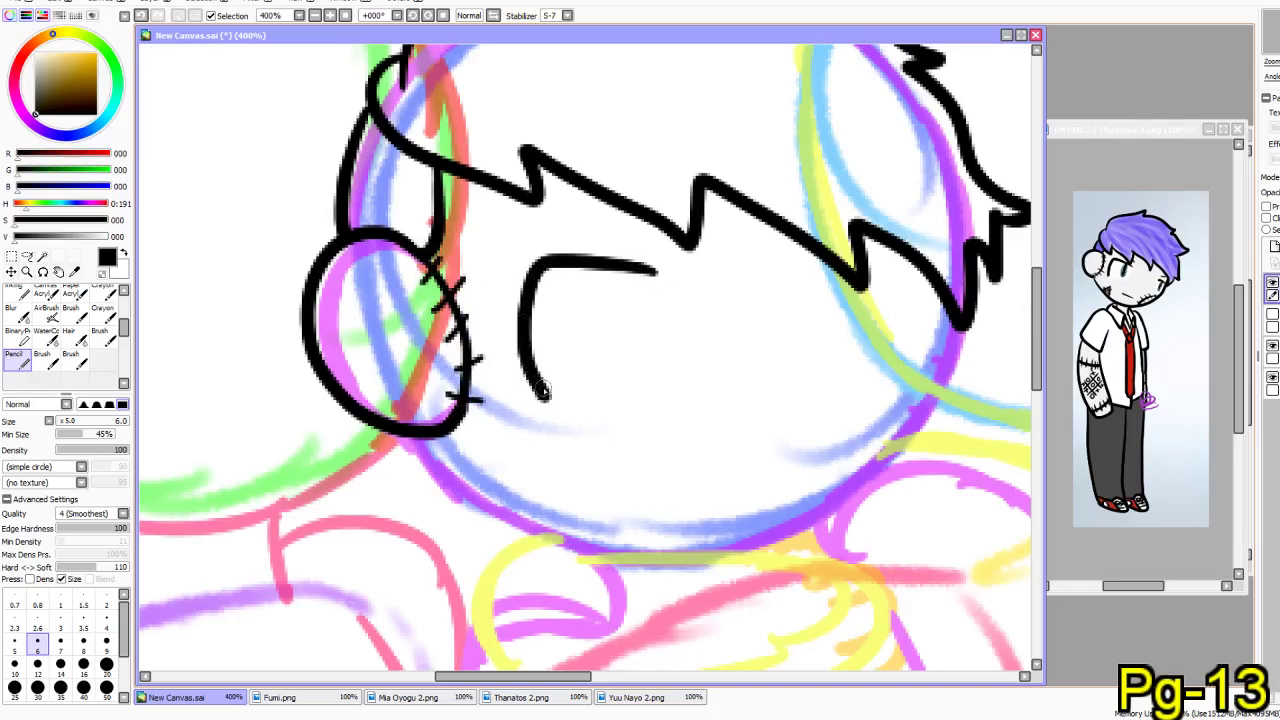
mouse_move(822, 294)
left_mouse_down()
mouse_move(924, 302)
mouse_move(918, 374)
left_mouse_up()
mouse_move(603, 265)
left_mouse_down()
mouse_move(596, 335)
mouse_move(632, 276)
mouse_move(600, 262)
mouse_move(603, 350)
mouse_move(622, 285)
mouse_move(613, 350)
left_mouse_up()
left_click_drag(645, 233, 566, 211)
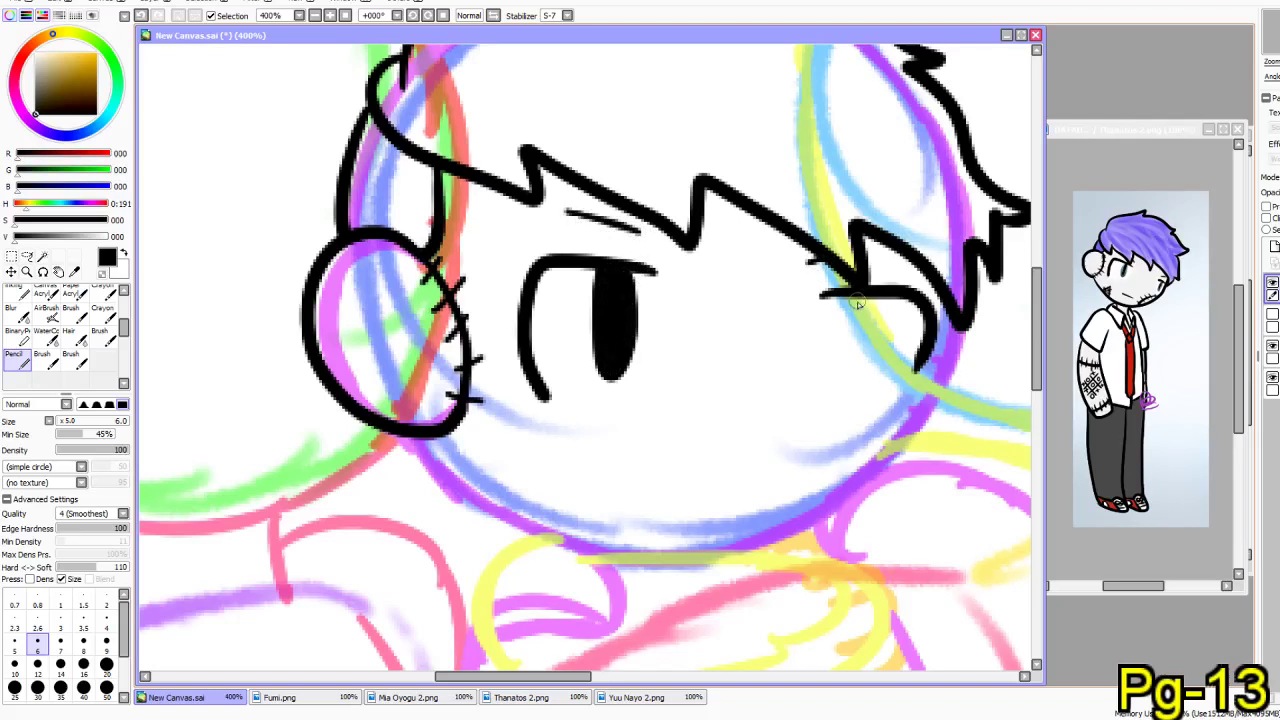
mouse_move(852, 306)
left_mouse_down()
mouse_move(860, 378)
mouse_move(880, 318)
mouse_move(860, 292)
mouse_move(862, 360)
left_mouse_up()
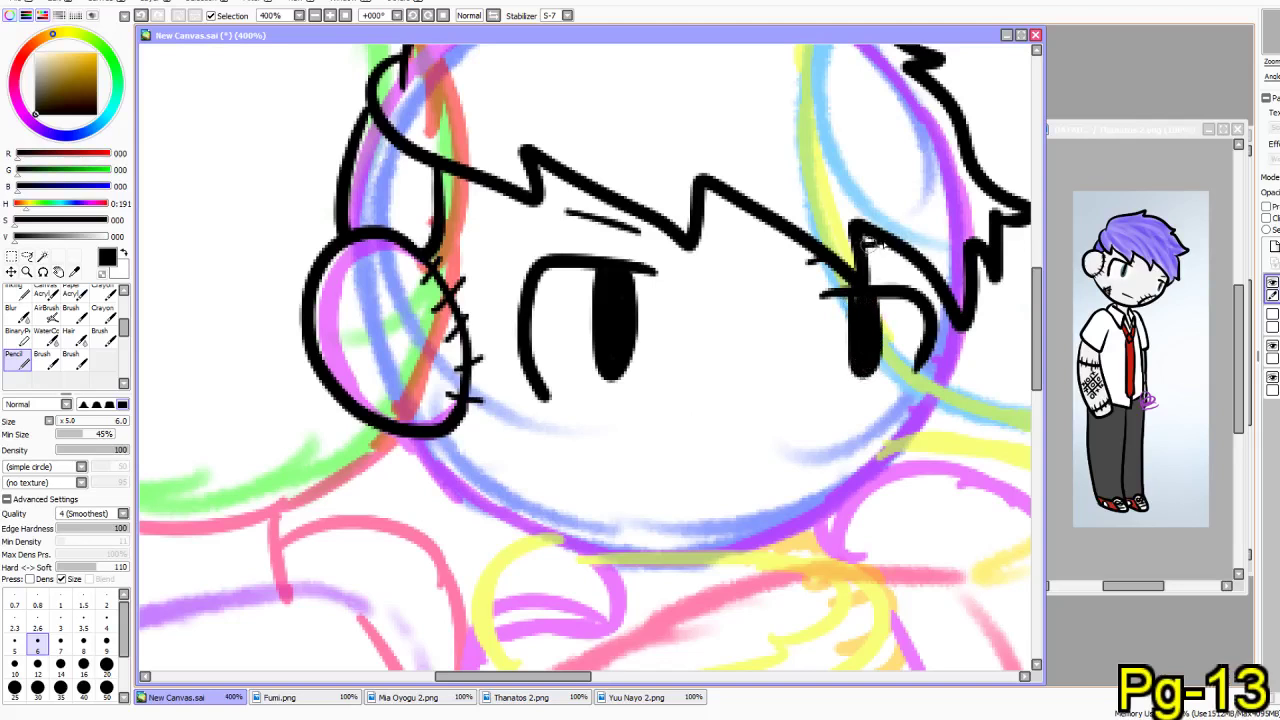
mouse_move(710, 425)
left_mouse_down()
mouse_move(712, 386)
mouse_move(668, 410)
mouse_move(680, 440)
mouse_move(705, 425)
left_mouse_up()
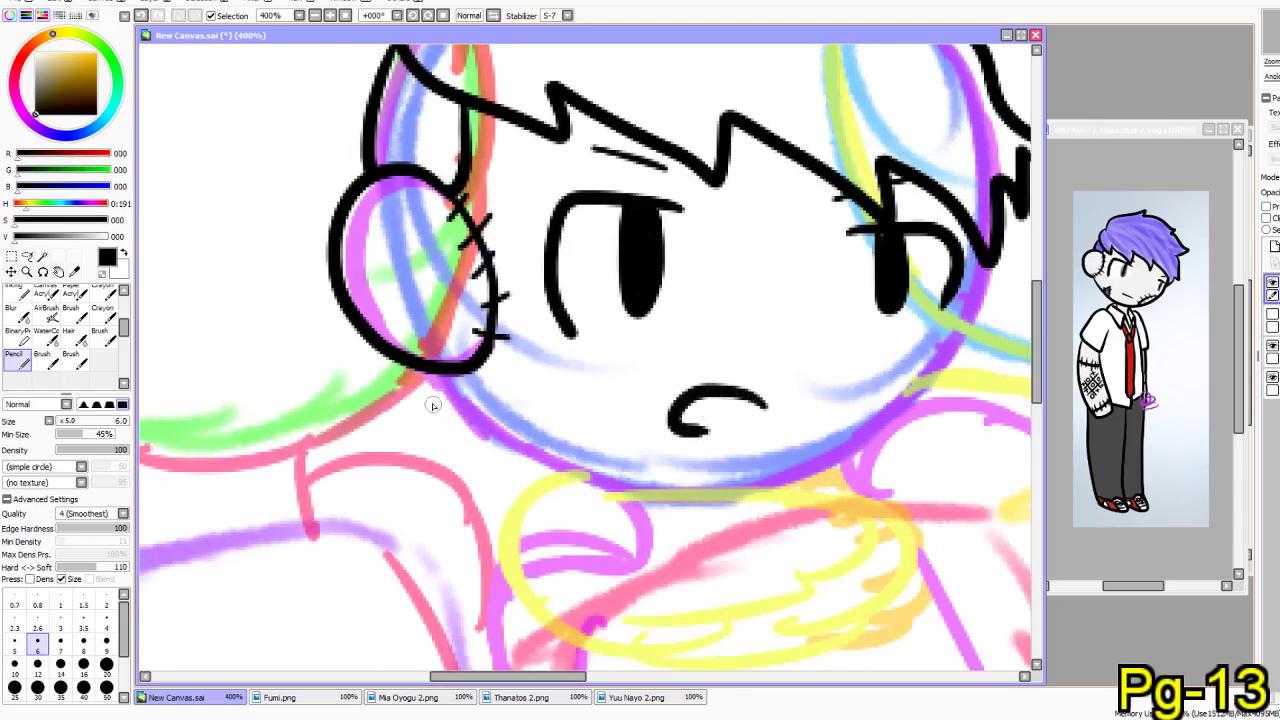
- Ink the middle figure's lower left jaw and add a stitched scar on the cheek above it
left_click_drag(511, 441, 590, 485)
key("ctrl+z")
mouse_move(445, 373)
left_mouse_down()
mouse_move(544, 470)
mouse_move(598, 491)
left_mouse_up()
mouse_move(497, 428)
left_mouse_down()
mouse_move(564, 402)
mouse_move(545, 464)
mouse_move(521, 437)
left_mouse_up()
mouse_move(522, 402)
left_mouse_down()
mouse_move(533, 424)
mouse_move(558, 408)
left_mouse_up()
left_click_drag(578, 408, 578, 408)
left_click_drag(578, 420, 565, 454)
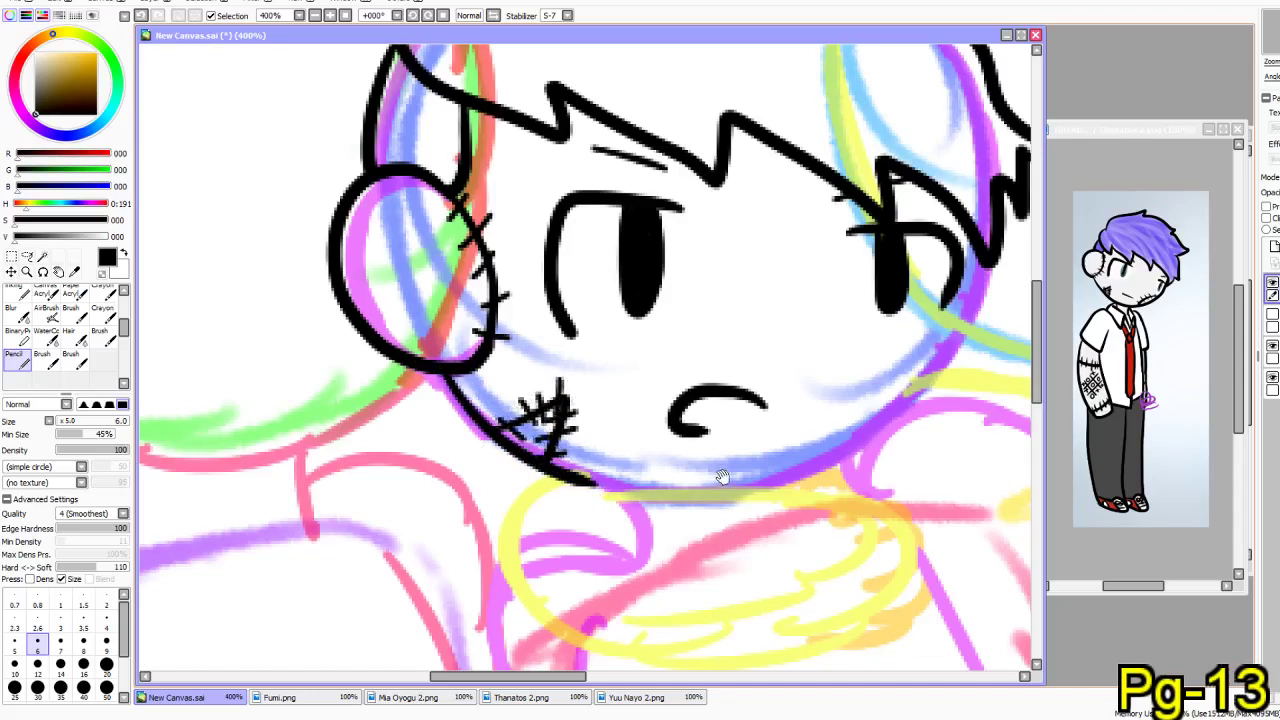
- Complete the middle figure's chin and right jaw, and draw a curved stitched scar along the right cheek
left_click_drag(722, 477, 640, 410)
mouse_move(834, 346)
left_mouse_down()
mouse_move(765, 398)
mouse_move(682, 434)
mouse_move(585, 436)
mouse_move(508, 418)
mouse_move(733, 420)
mouse_move(815, 358)
mouse_move(882, 262)
left_mouse_up()
key("ctrl+z")
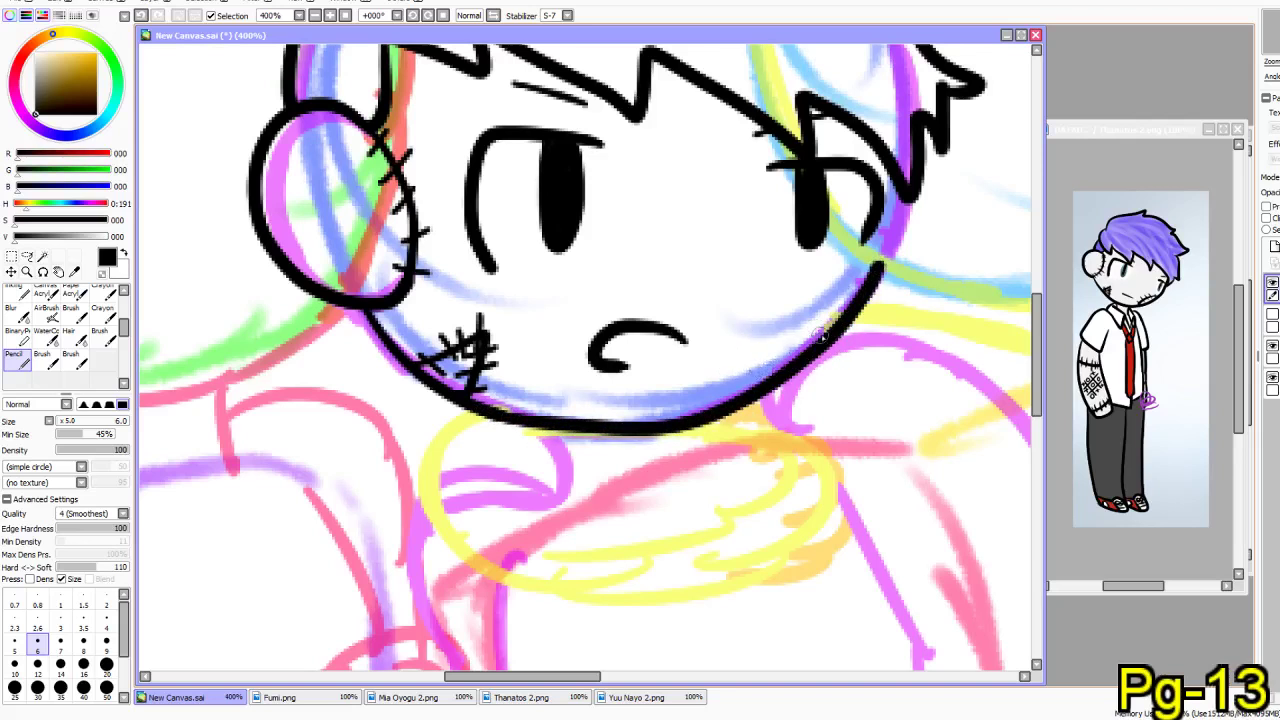
mouse_move(853, 306)
left_mouse_down()
mouse_move(765, 318)
mouse_move(710, 414)
left_mouse_up()
key("ctrl+z")
mouse_move(848, 309)
left_mouse_down()
mouse_move(765, 360)
mouse_move(750, 384)
mouse_move(761, 383)
left_mouse_up()
left_click_drag(763, 347, 776, 368)
left_click_drag(785, 319, 796, 340)
left_click_drag(819, 305, 822, 329)
- Ink the middle figure's left arm and torso side lines down to the canvas edge
left_click_drag(677, 486, 605, 108)
mouse_move(370, 122)
left_mouse_down()
mouse_move(356, 229)
mouse_move(390, 322)
mouse_move(493, 468)
left_mouse_up()
mouse_move(450, 199)
left_mouse_down()
mouse_move(452, 400)
mouse_move(490, 493)
mouse_move(546, 588)
left_mouse_up()
left_click_drag(563, 509, 520, 286)
mouse_move(512, 338)
left_mouse_down()
mouse_move(527, 513)
mouse_move(492, 628)
left_mouse_up()
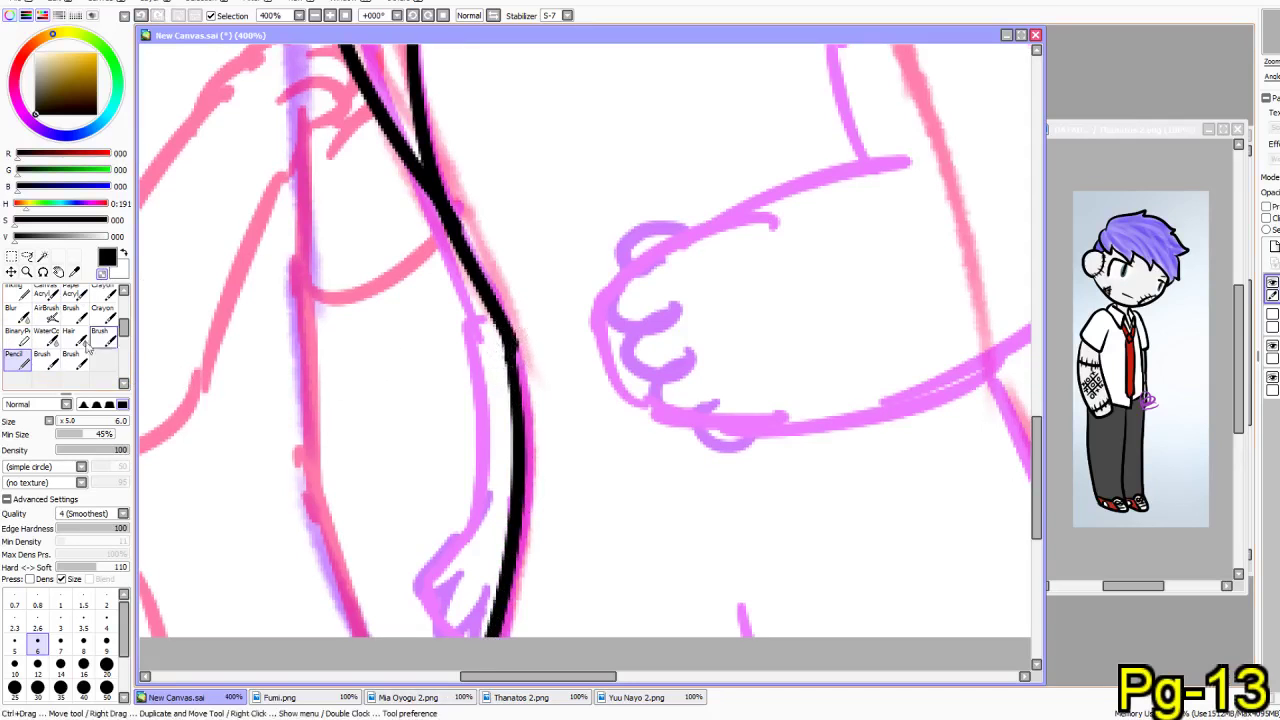
- Ink the short line between the middle figure's legs and the right hip line below the bent arm
mouse_move(337, 470)
left_mouse_down()
mouse_move(163, 400)
mouse_move(123, 368)
left_mouse_up()
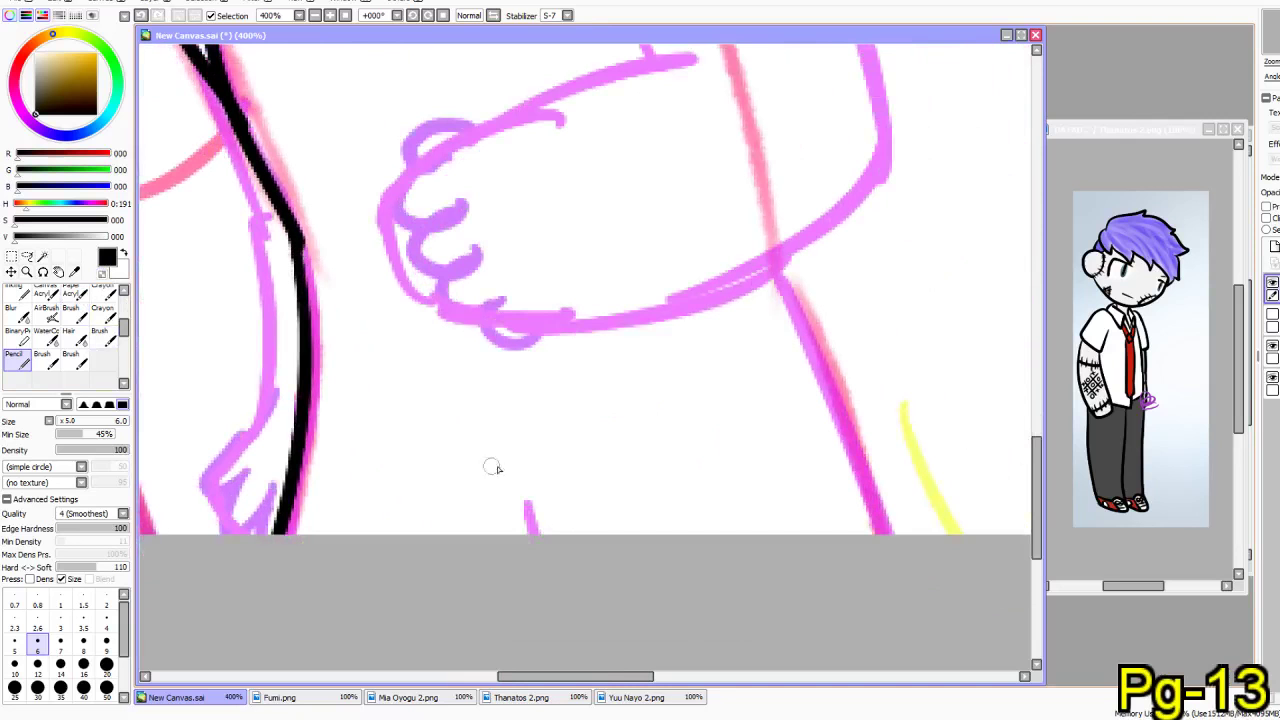
left_click_drag(520, 488, 545, 553)
mouse_move(800, 301)
left_mouse_down()
mouse_move(665, 260)
mouse_move(743, 511)
left_mouse_up()
key("ctrl+z")
left_click_drag(652, 235, 772, 485)
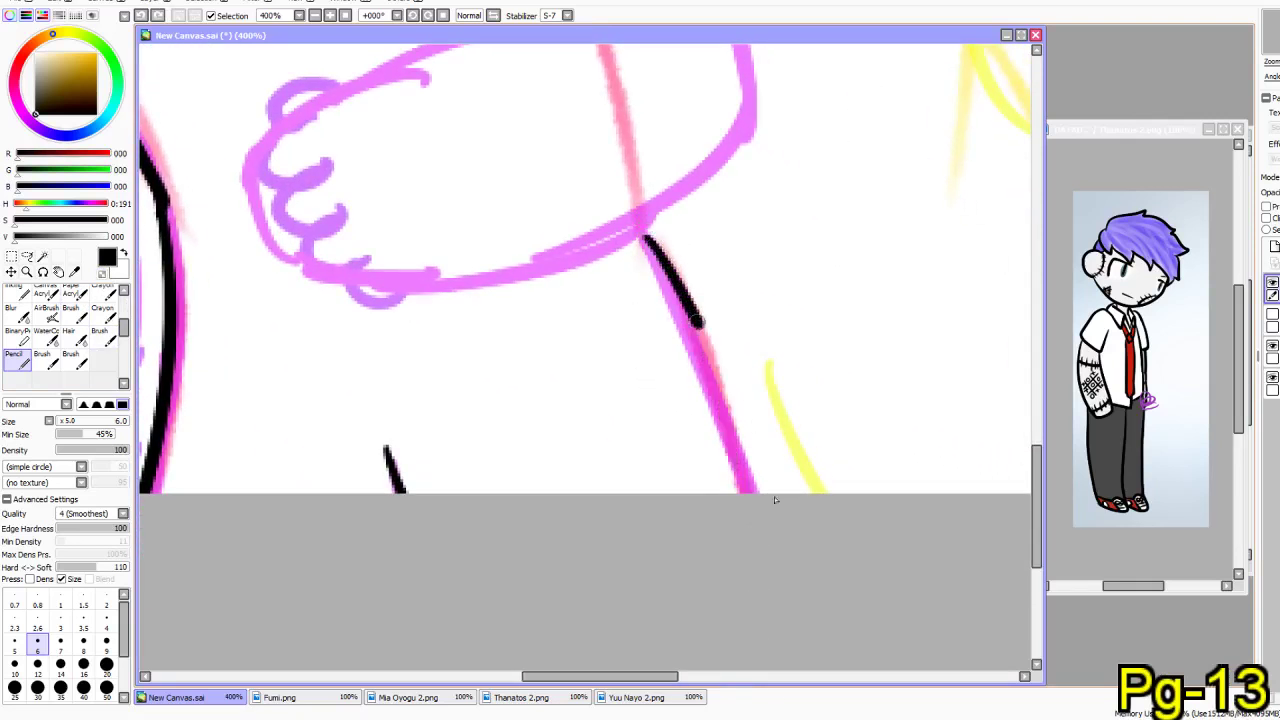
- Ink the middle figure's bent right arm with its curled fingers, outer elbow curve and straight inner upper-arm line
left_click_drag(577, 304, 691, 609)
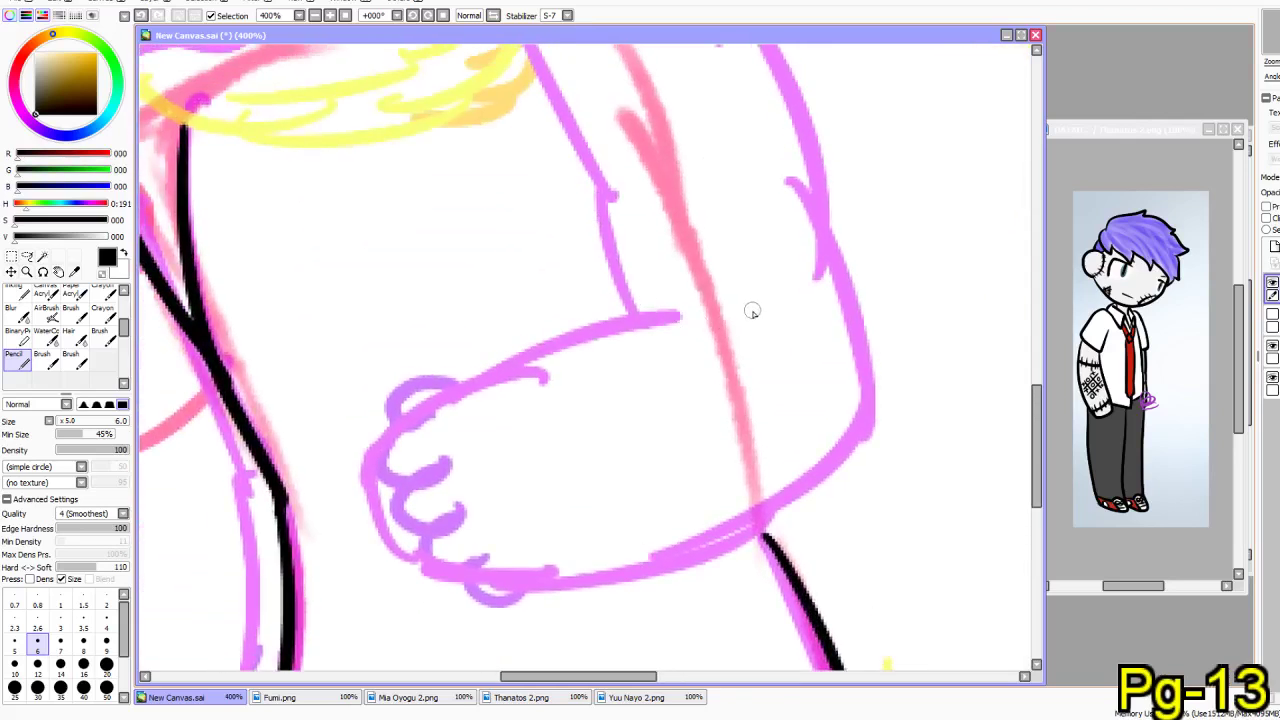
mouse_move(784, 316)
left_mouse_down()
mouse_move(579, 336)
mouse_move(396, 395)
mouse_move(386, 421)
mouse_move(398, 432)
mouse_move(435, 417)
mouse_move(383, 452)
mouse_move(389, 484)
mouse_move(447, 473)
mouse_move(402, 490)
mouse_move(400, 520)
mouse_move(423, 544)
mouse_move(462, 520)
mouse_move(485, 583)
mouse_move(498, 577)
mouse_move(533, 602)
mouse_move(475, 611)
mouse_move(466, 594)
mouse_move(485, 578)
mouse_move(563, 587)
mouse_move(689, 562)
mouse_move(839, 482)
mouse_move(925, 408)
mouse_move(876, 202)
mouse_move(812, 118)
left_mouse_up()
key("ctrl+z")
mouse_move(548, 586)
left_mouse_down()
mouse_move(920, 443)
mouse_move(914, 303)
mouse_move(862, 196)
left_mouse_up()
mouse_move(653, 276)
left_mouse_down()
mouse_move(703, 446)
mouse_move(694, 499)
left_mouse_up()
mouse_move(746, 168)
left_mouse_down()
mouse_move(830, 264)
mouse_move(905, 428)
mouse_move(889, 441)
left_mouse_up()
left_click_drag(565, 233, 723, 543)
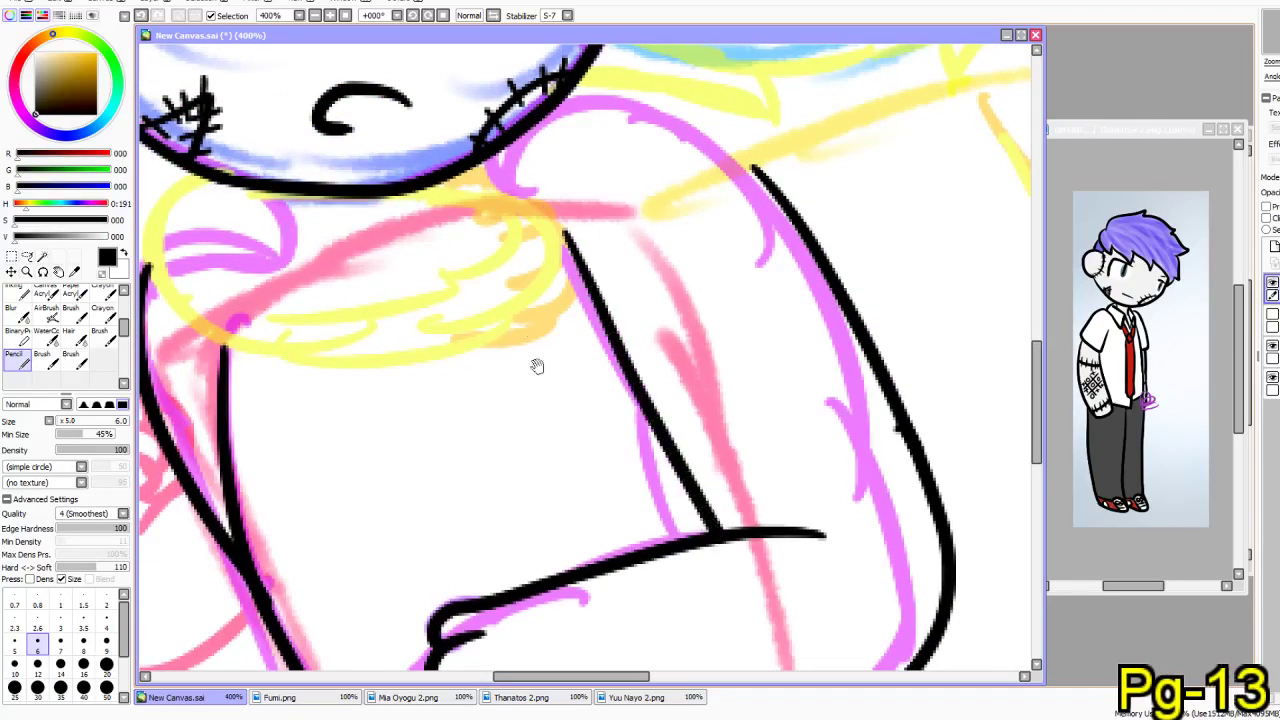
- Add the short torso line beside the inner upper arm and join the right hip line to the forearm
left_click_drag(585, 471, 519, 231)
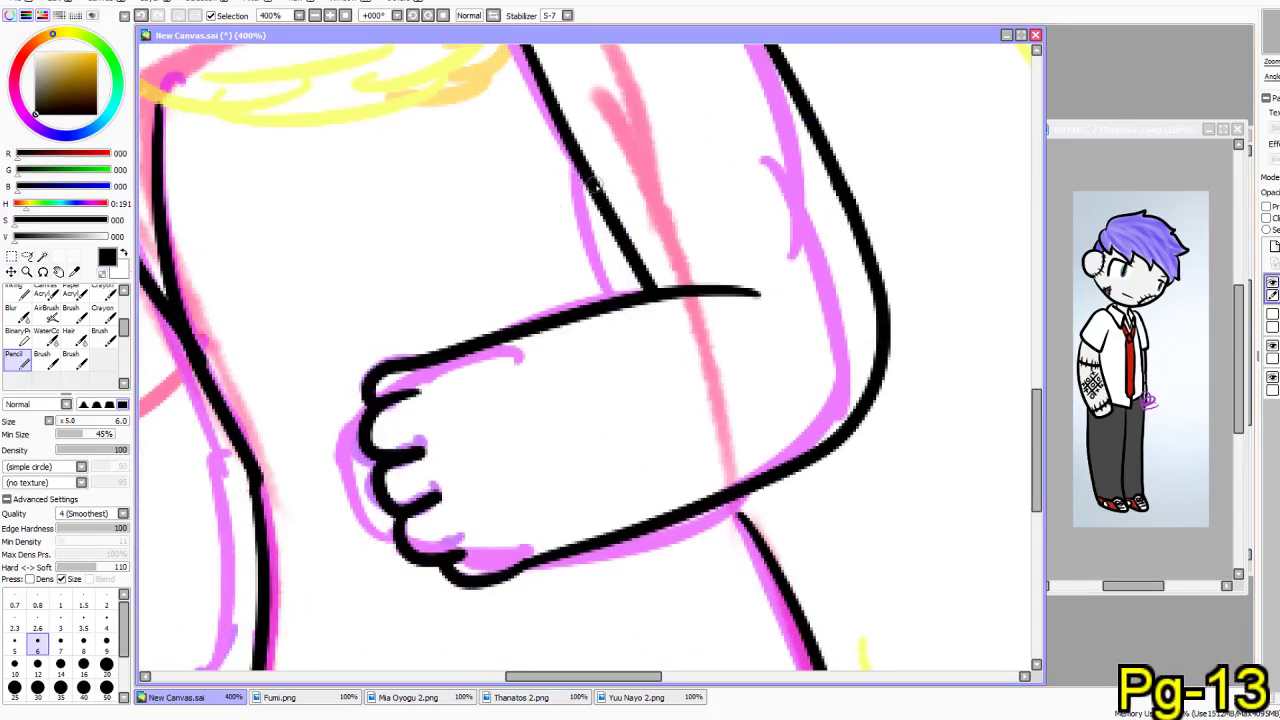
mouse_move(582, 175)
left_mouse_down()
mouse_move(606, 276)
mouse_move(630, 295)
left_mouse_up()
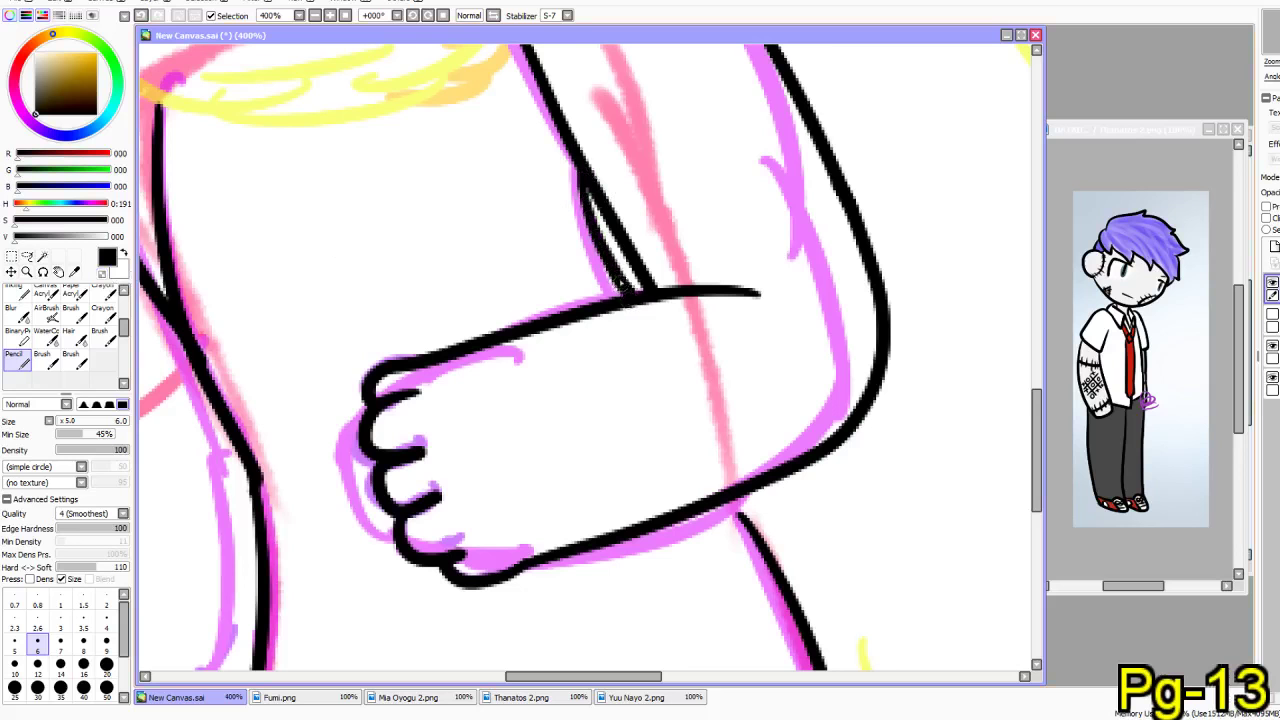
key("ctrl+z")
left_click_drag(582, 172, 612, 304)
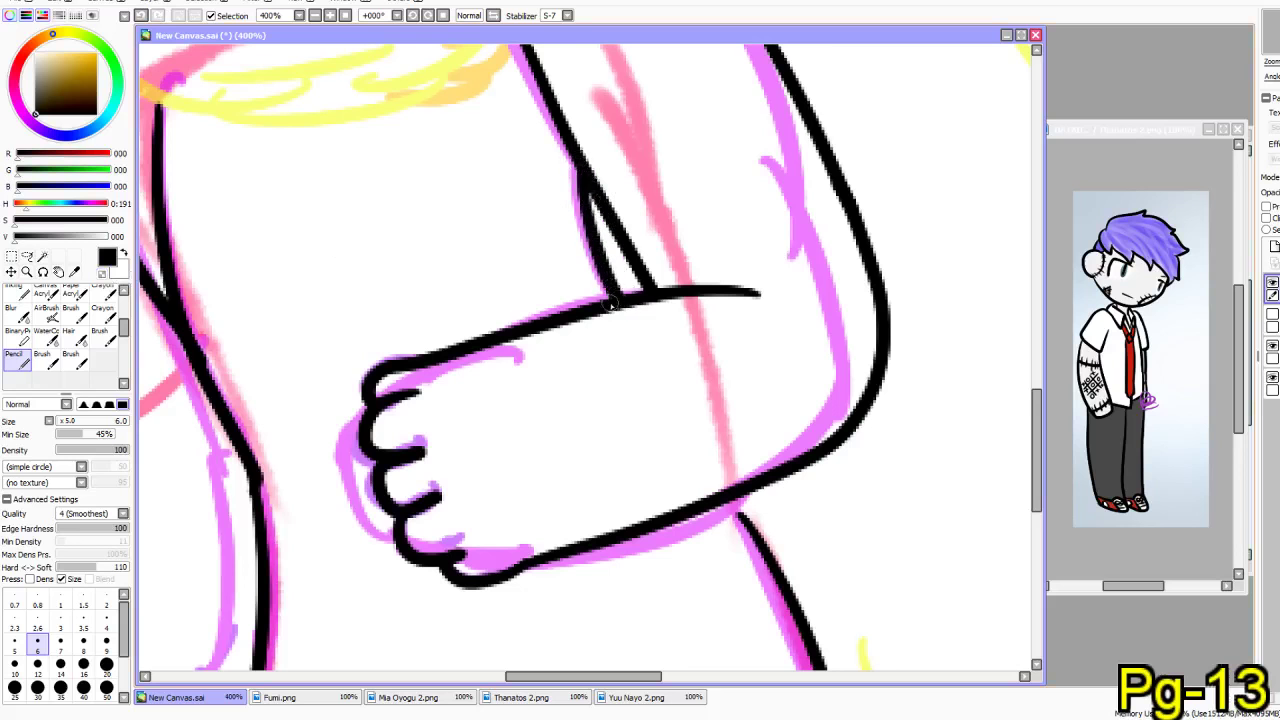
left_click_drag(730, 498, 742, 520)
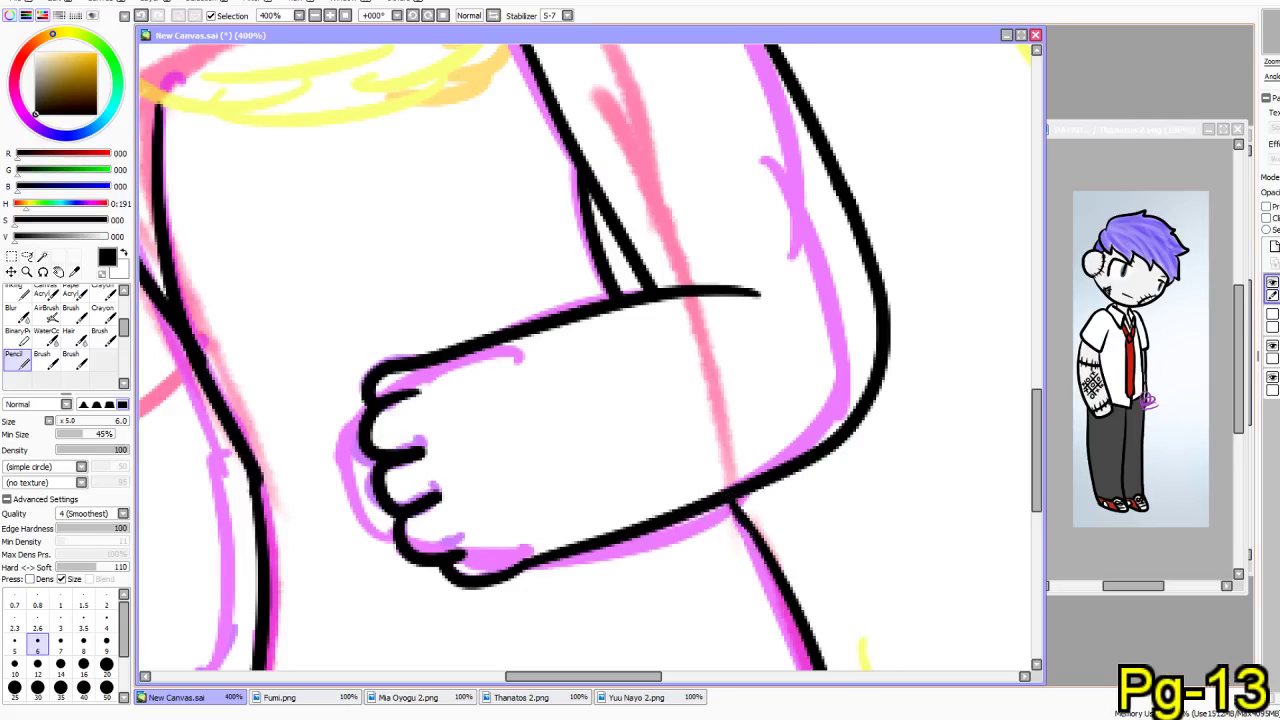
key("alt+Tab")
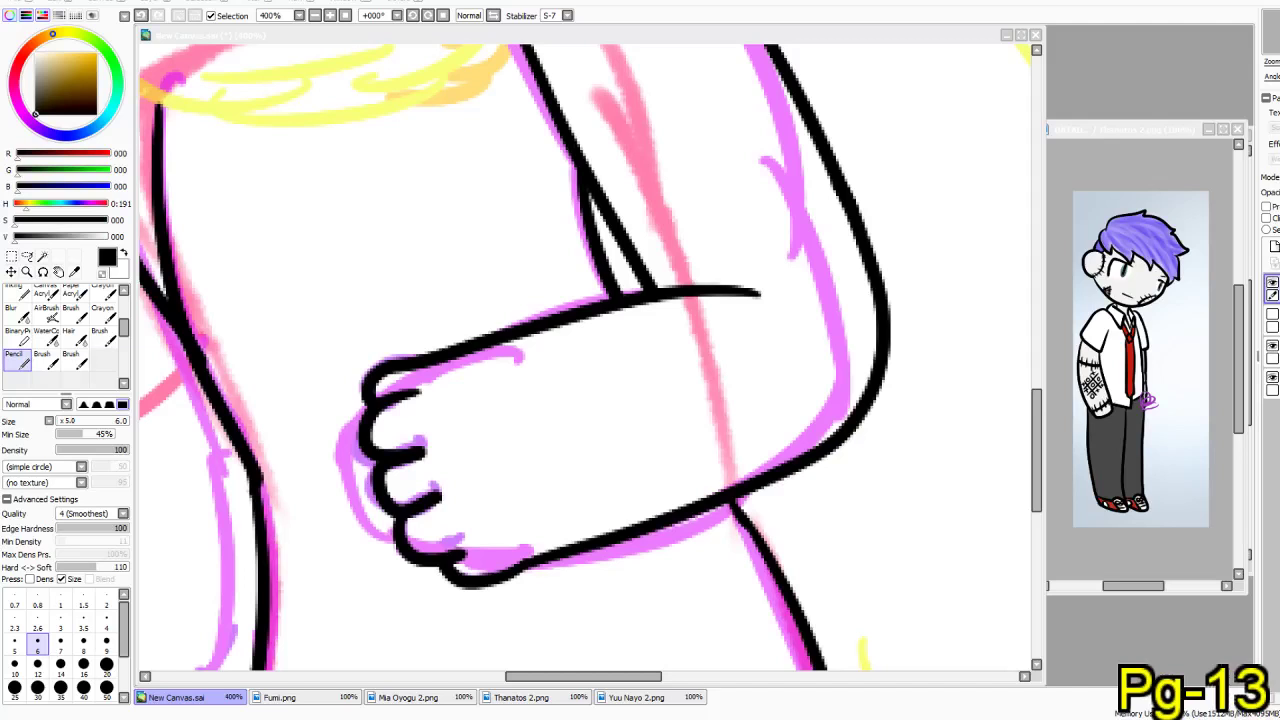
left_click(828, 28)
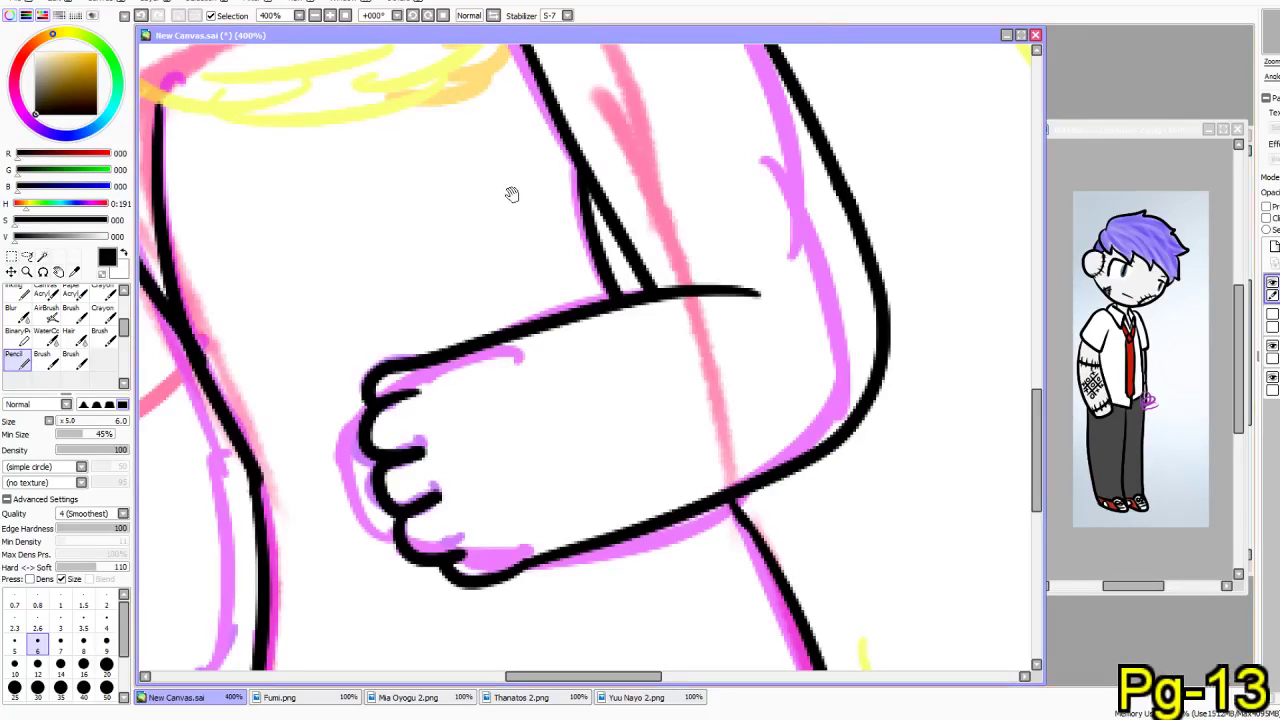
- Add a new layer for the next figure's ink and hide the middle figure's ink layer
left_click_drag(511, 192, 556, 443)
mouse_move(477, 140)
left_mouse_down()
mouse_move(589, 265)
mouse_move(820, 294)
mouse_move(731, 429)
mouse_move(667, 428)
mouse_move(614, 354)
left_mouse_up()
left_click(1273, 245)
left_click(1273, 314)
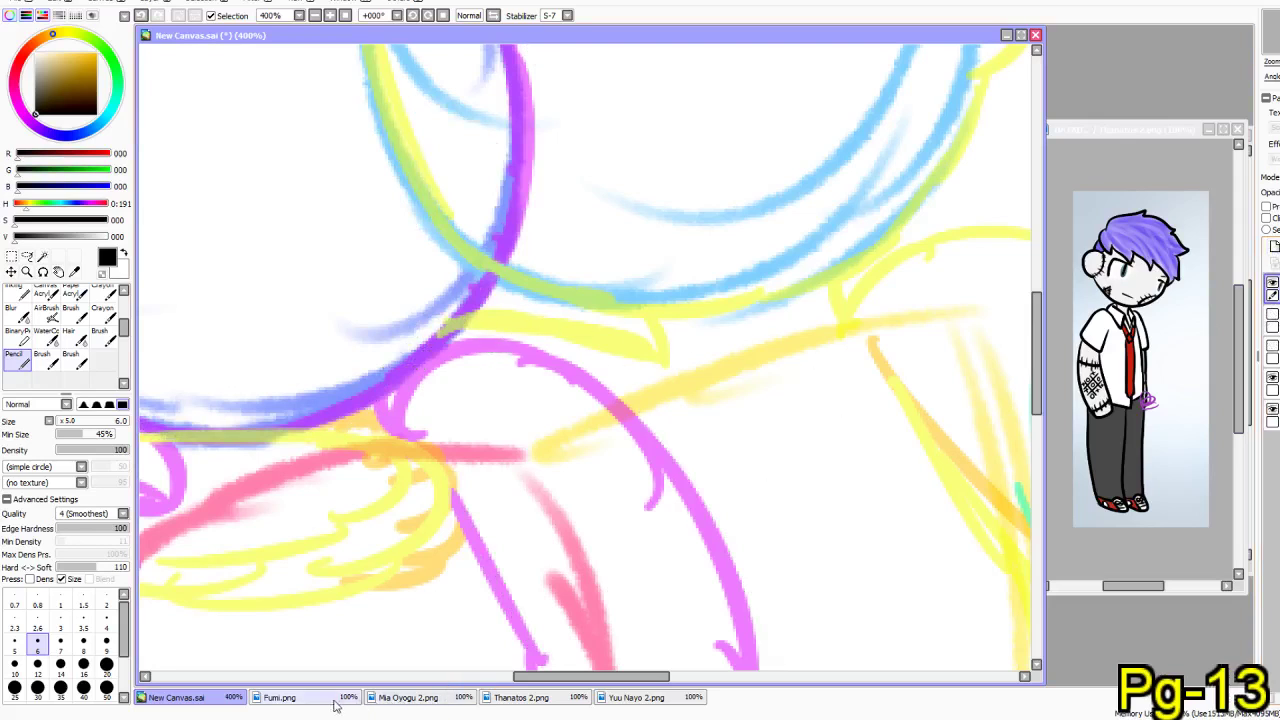
- Open the Mia Oyogu 2.png reference, place its window beside the drawing, and enlarge it to show the uniformed girl
left_click(404, 697)
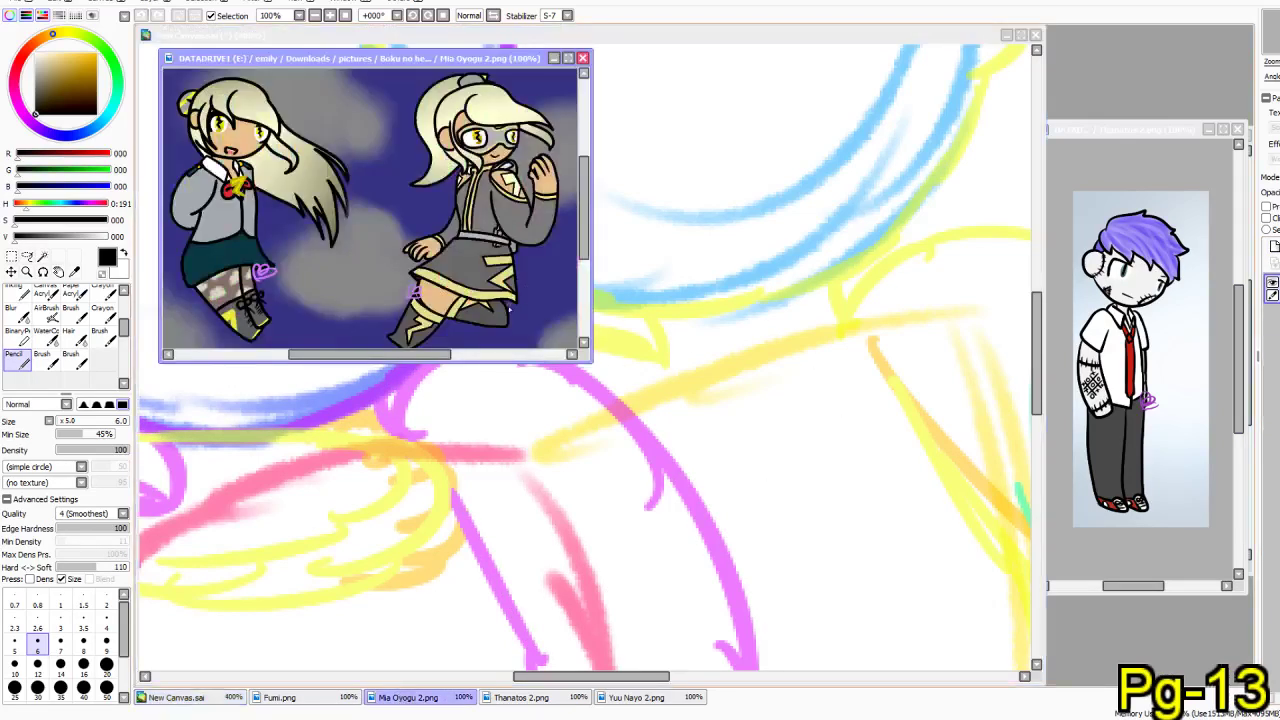
left_click_drag(442, 356, 416, 356)
left_click_drag(502, 61, 1235, 103)
left_click_drag(891, 406, 897, 662)
scroll(1203, 480, "down", 1)
scroll(1203, 474, "up", 2)
left_click_drag(1157, 433, 1108, 533)
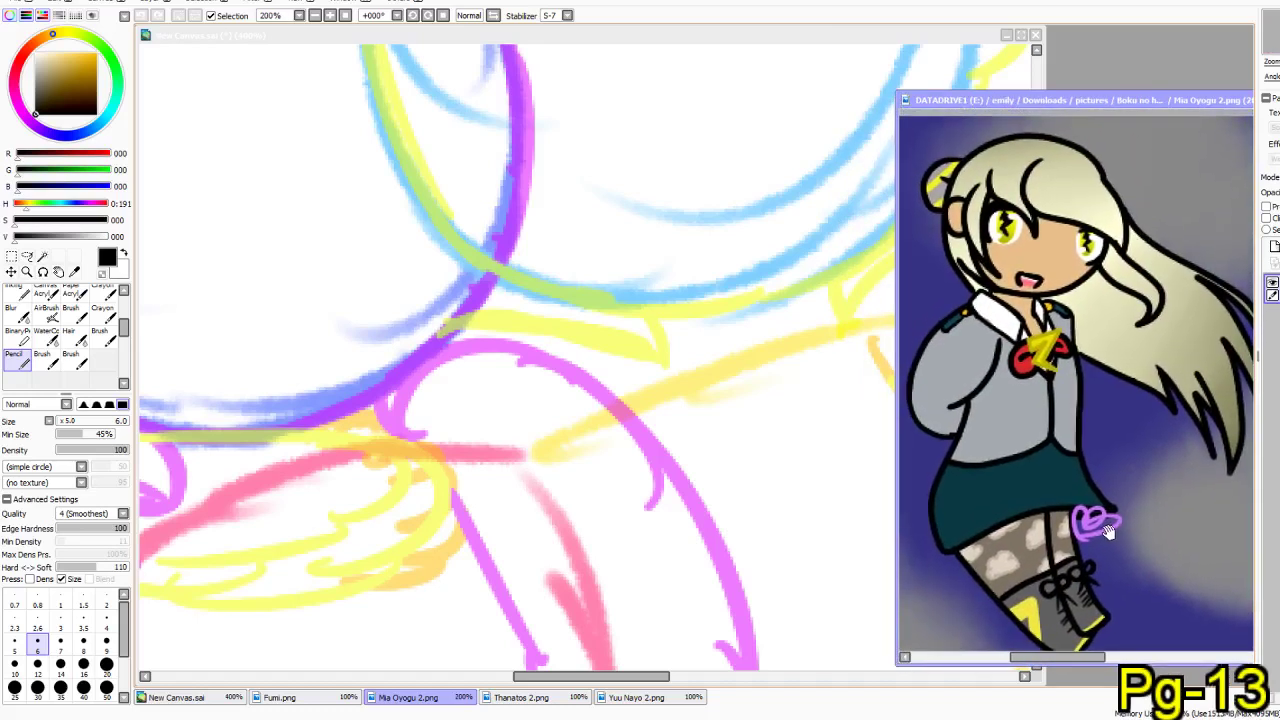
- Shift the reference window further aside, set its zoom to 75% so the girl shows next to the canvas, and return to the drawing
left_click(825, 38)
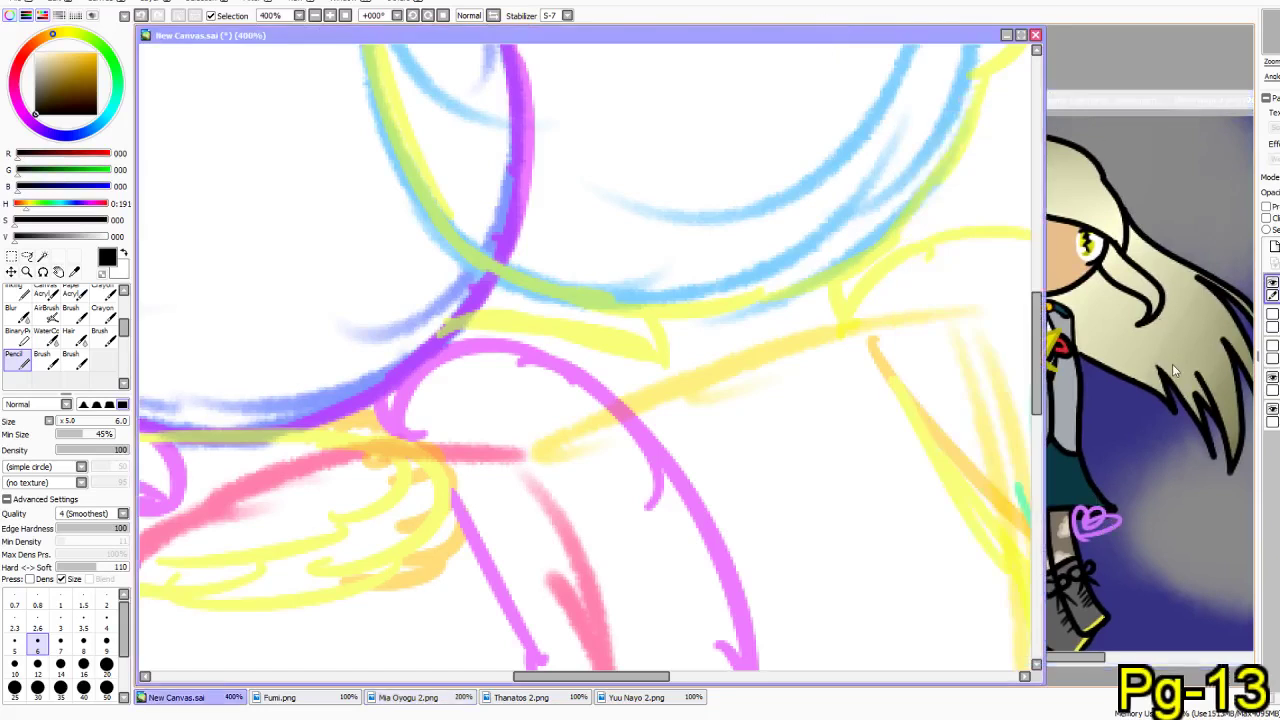
left_click(1140, 100)
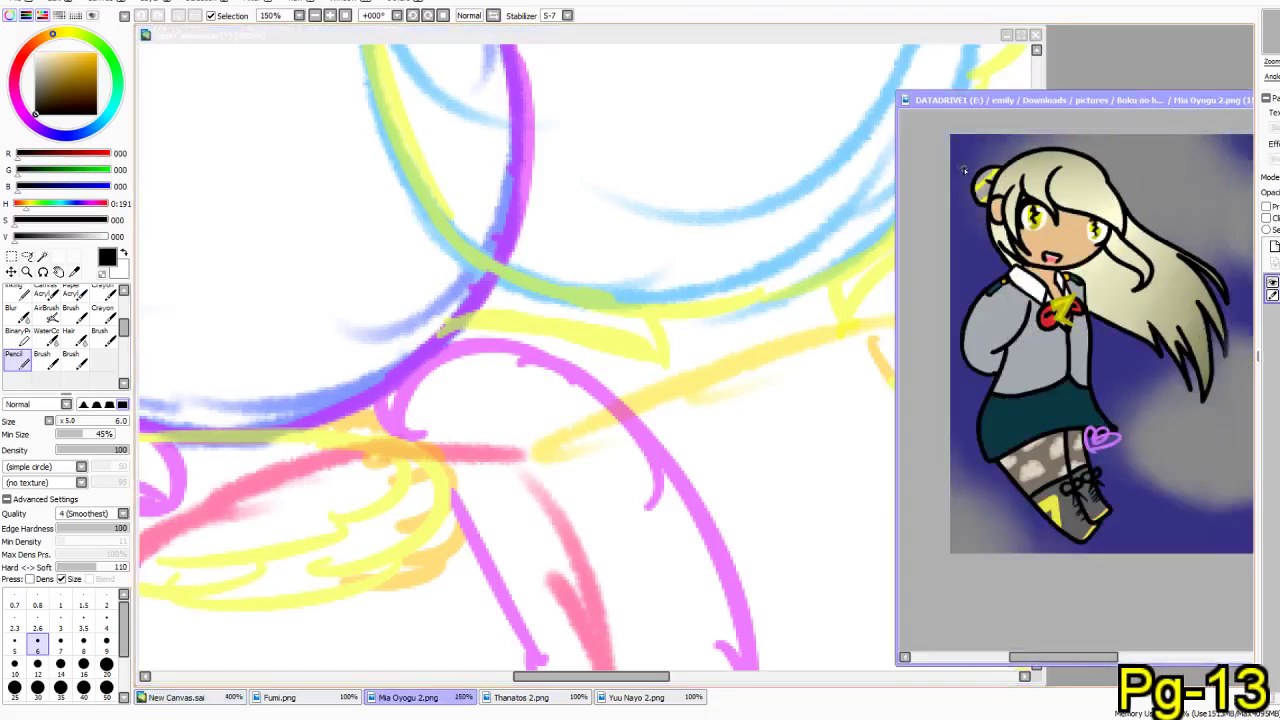
left_click(832, 39)
left_click(1091, 102)
scroll(1025, 178, "down", 3)
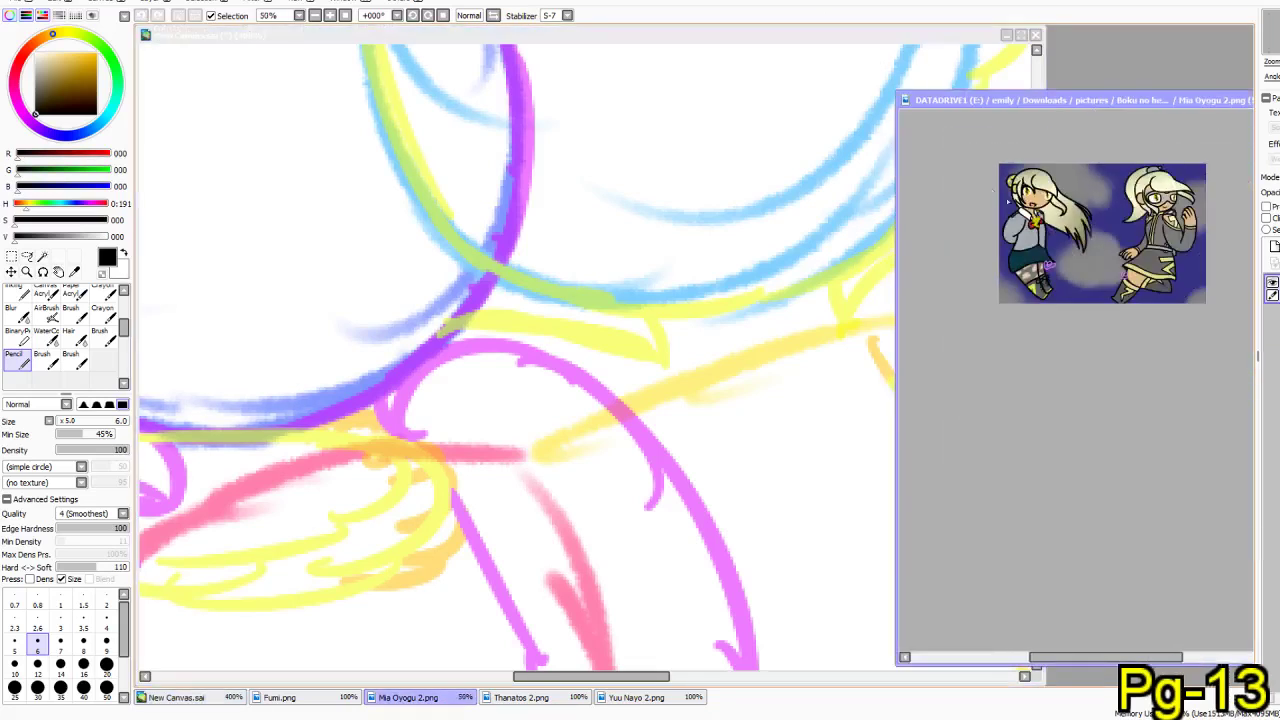
scroll(1106, 258, "up", 3)
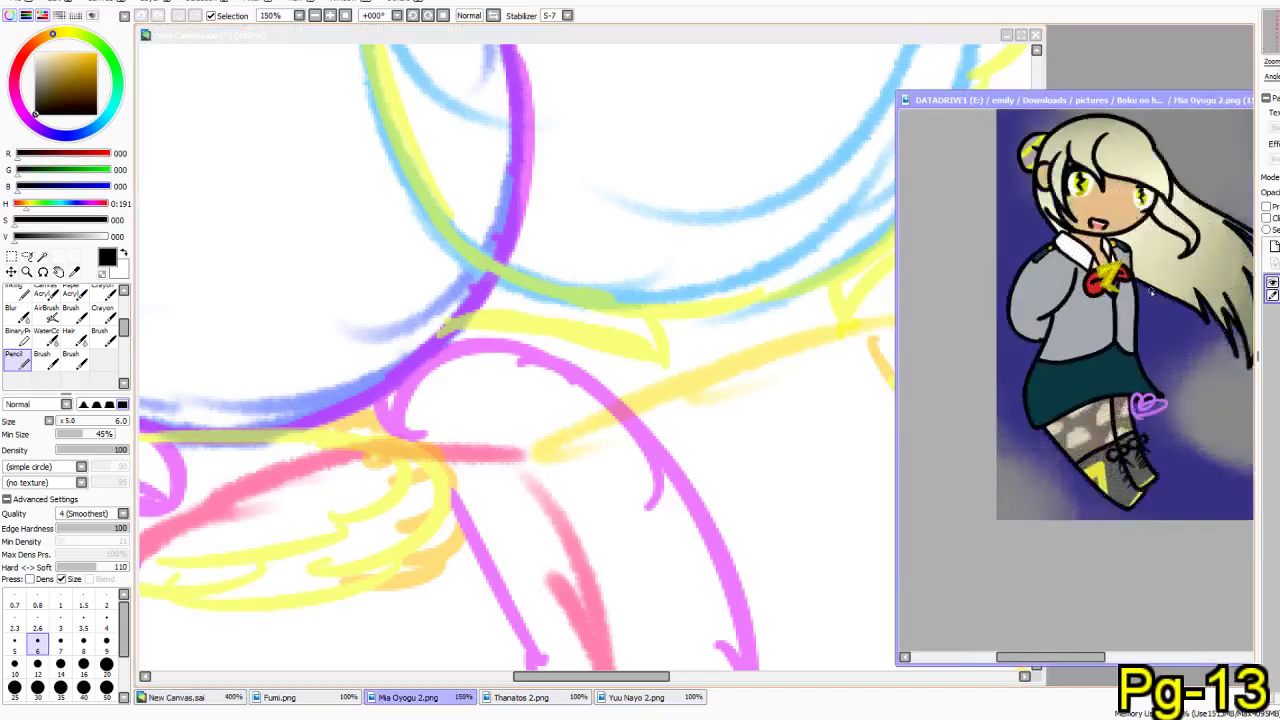
left_click_drag(1134, 268, 1104, 295)
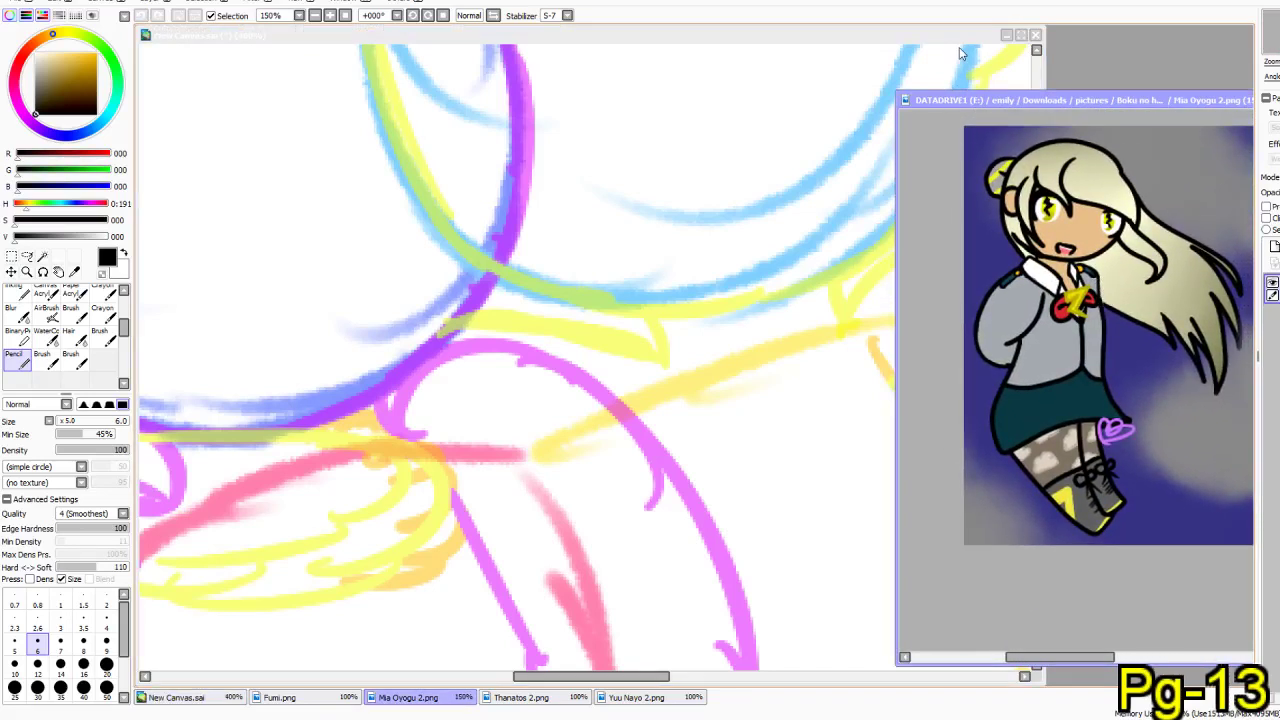
left_click(960, 38)
left_click_drag(1138, 100, 1191, 103)
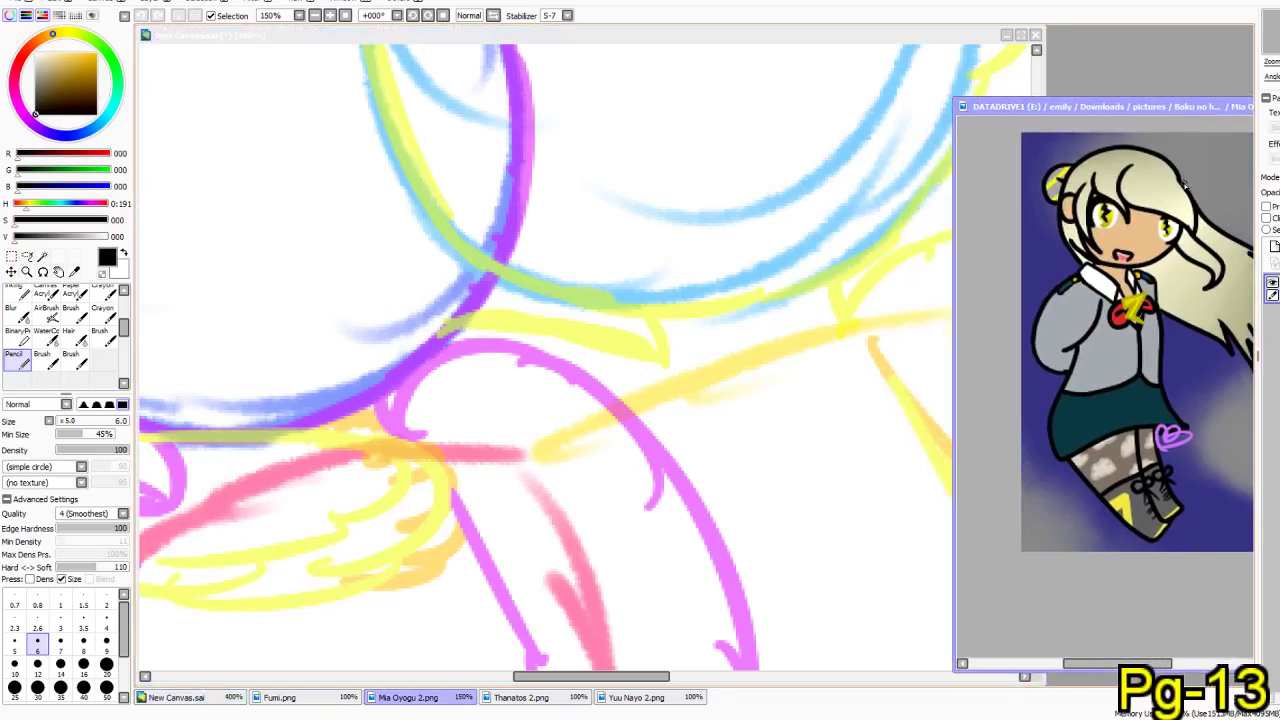
scroll(1184, 185, "down", 2)
left_click(1008, 36)
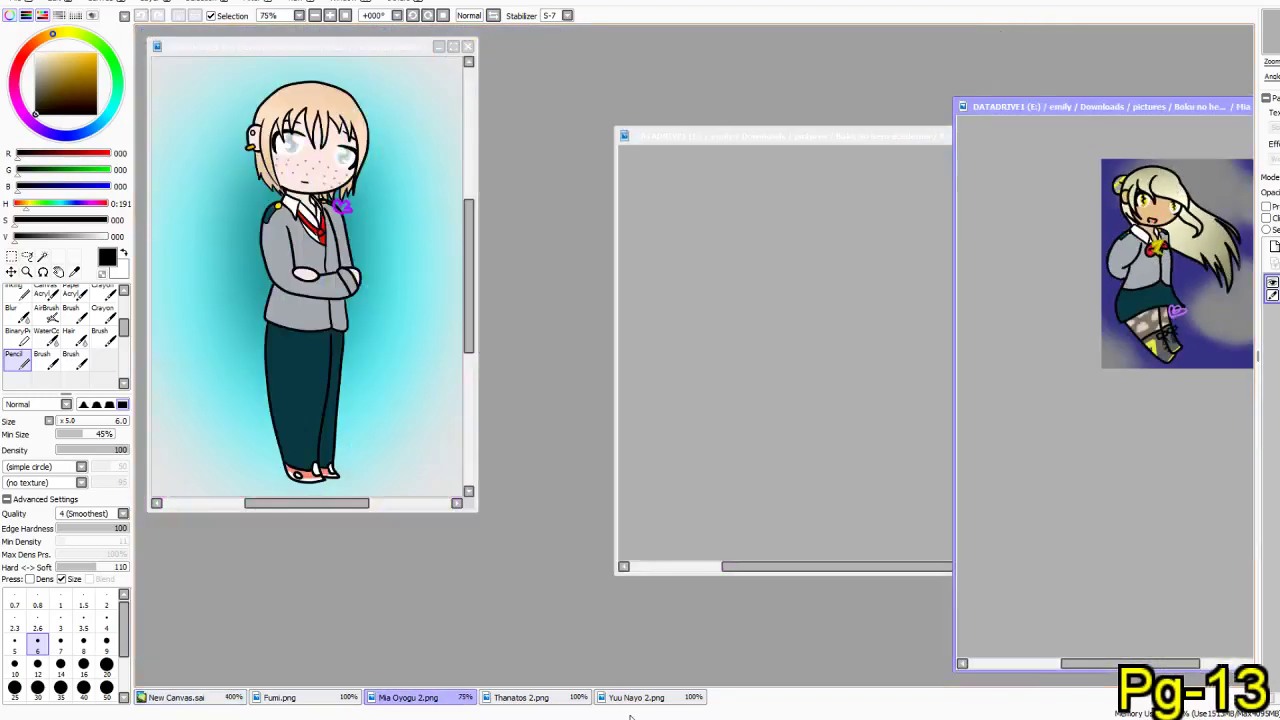
left_click(174, 697)
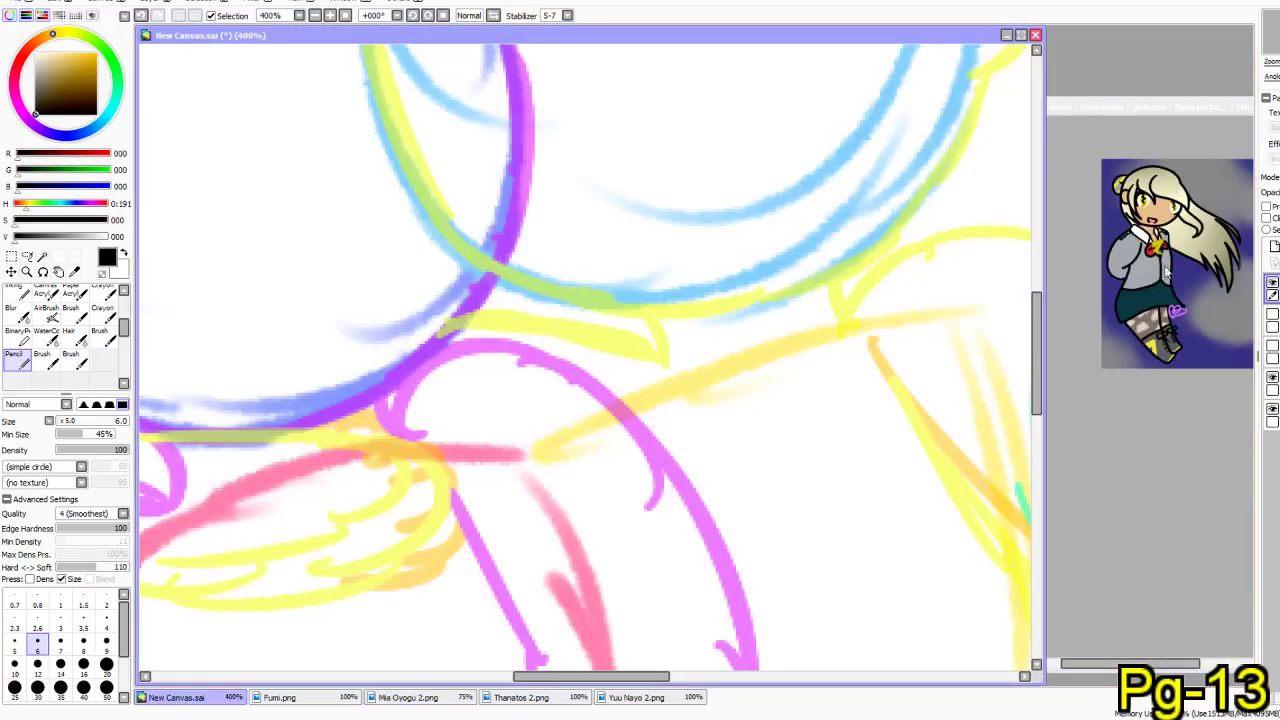
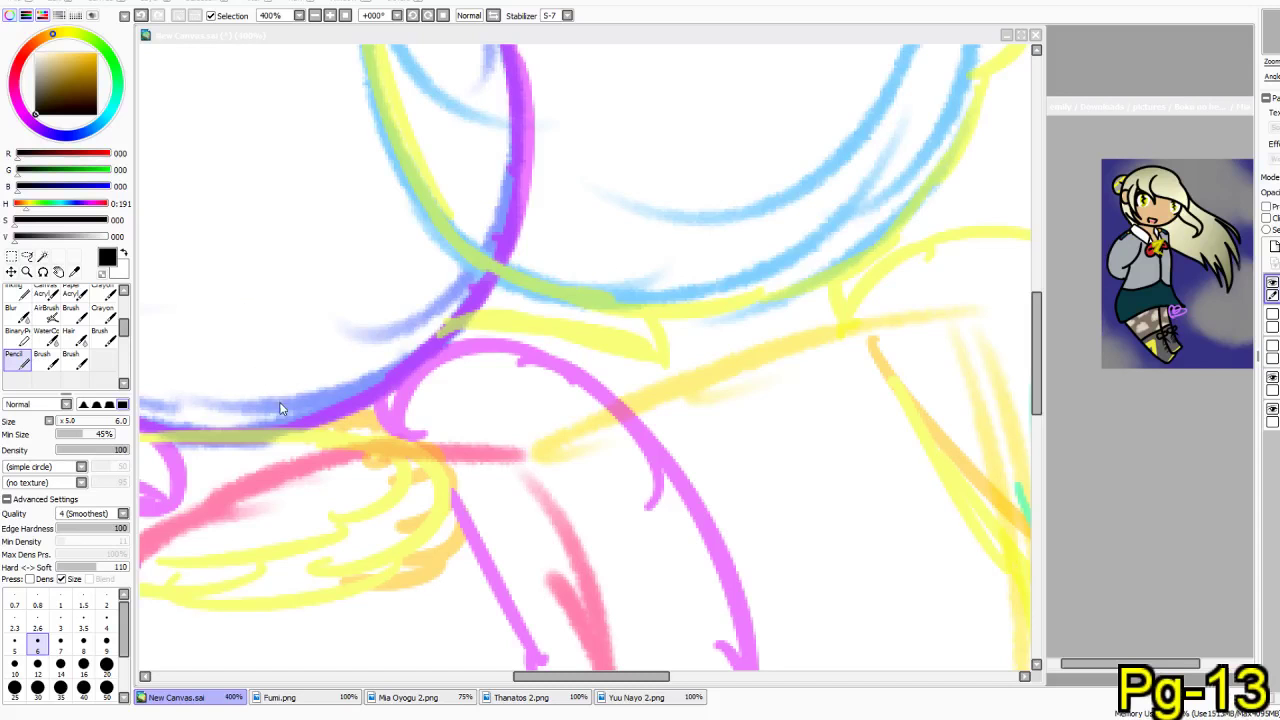
left_click(298, 62)
left_click_drag(571, 300, 656, 480)
mouse_move(606, 370)
left_mouse_down()
mouse_move(639, 410)
mouse_move(686, 314)
mouse_move(588, 330)
left_mouse_up()
mouse_move(698, 173)
left_mouse_down()
mouse_move(629, 74)
mouse_move(820, 346)
mouse_move(943, 394)
mouse_move(510, 179)
left_mouse_up()
mouse_move(424, 140)
left_mouse_down()
mouse_move(443, 300)
mouse_move(603, 344)
mouse_move(744, 305)
mouse_move(826, 301)
mouse_move(871, 334)
mouse_move(871, 306)
mouse_move(908, 251)
left_mouse_up()
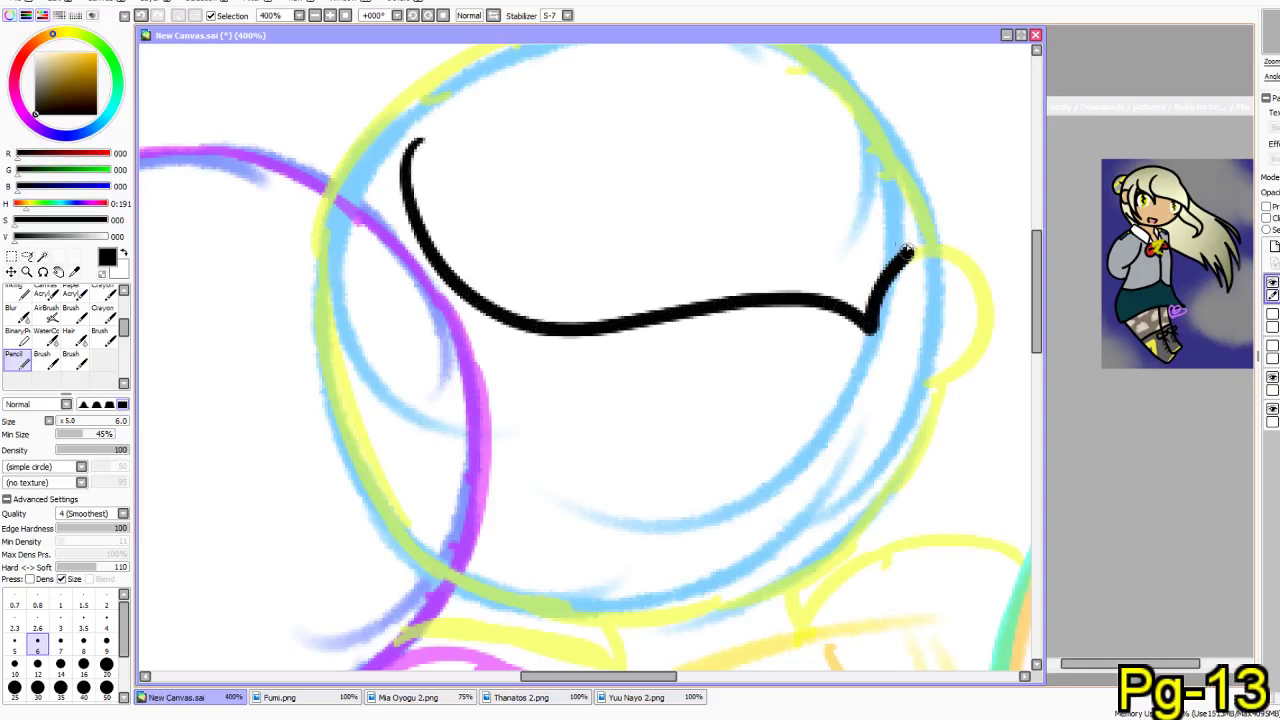
key("ctrl+z")
mouse_move(634, 88)
left_mouse_down()
mouse_move(805, 152)
mouse_move(890, 312)
mouse_move(726, 294)
mouse_move(480, 368)
mouse_move(380, 212)
left_mouse_up()
mouse_move(369, 371)
left_mouse_down()
mouse_move(509, 246)
mouse_move(531, 250)
left_mouse_up()
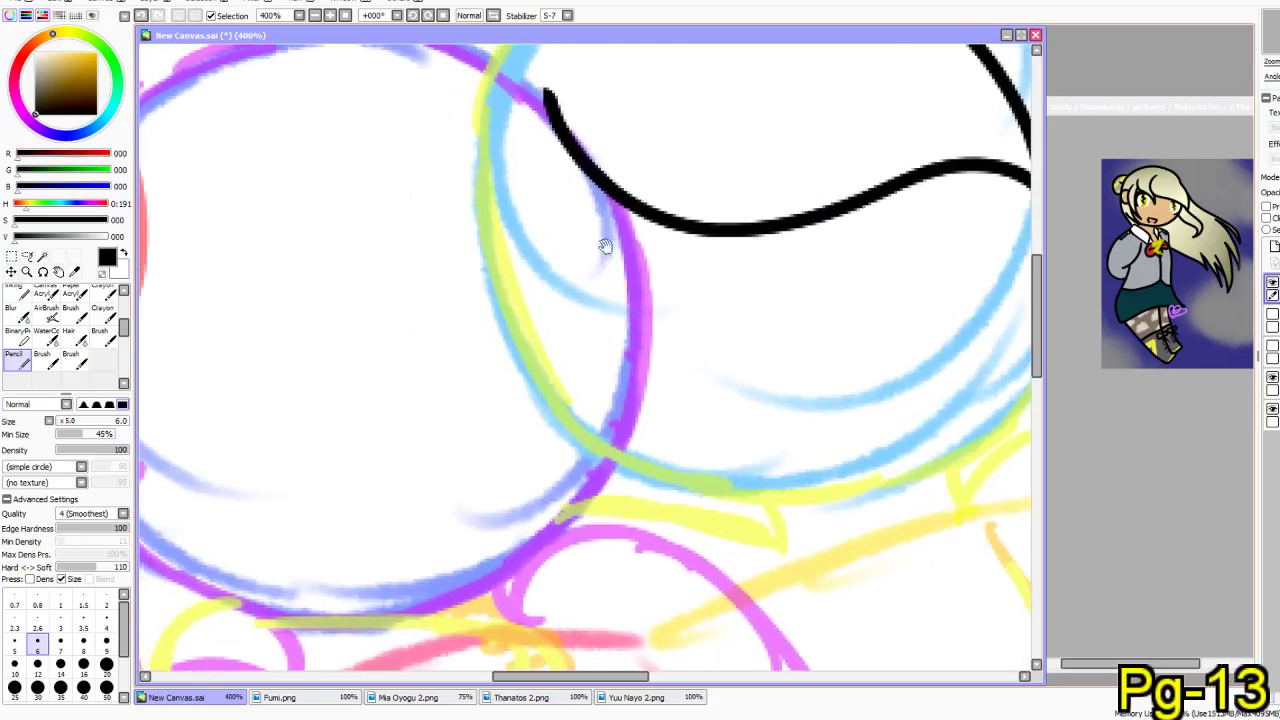
key("ctrl+z")
left_click_drag(751, 281, 527, 339)
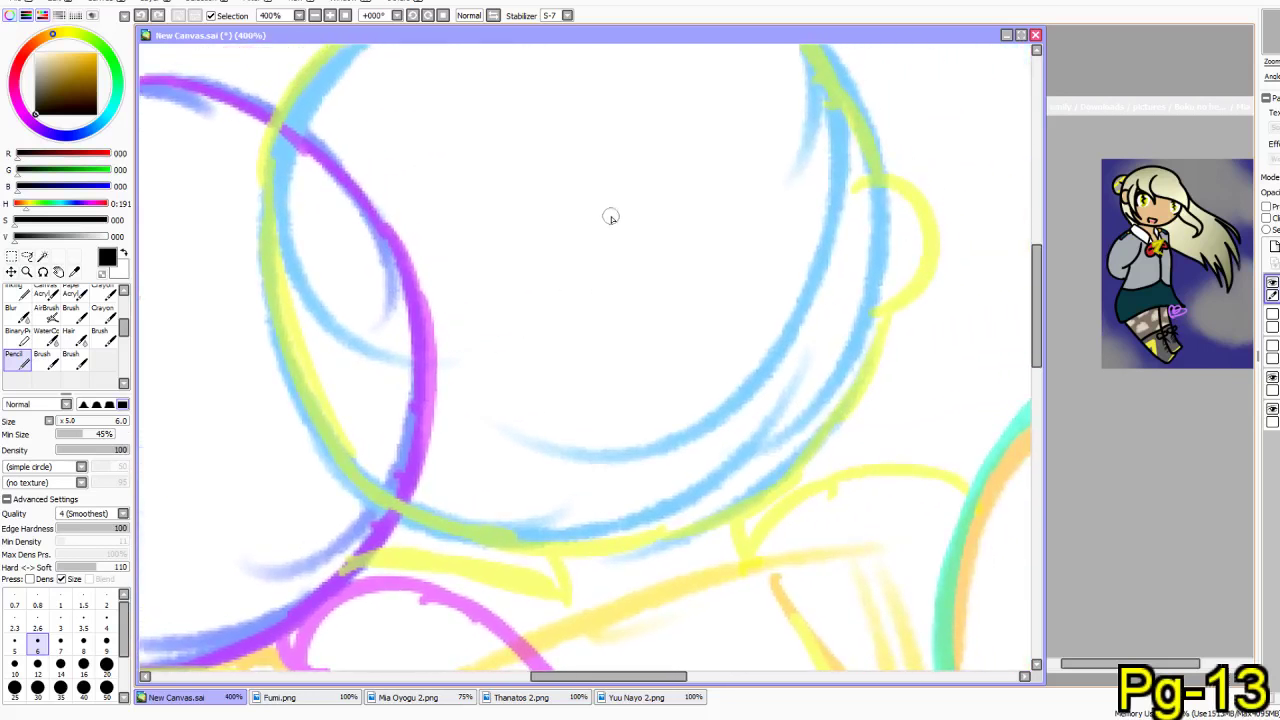
mouse_move(575, 245)
left_mouse_down()
mouse_move(689, 166)
mouse_move(836, 224)
mouse_move(820, 323)
left_mouse_up()
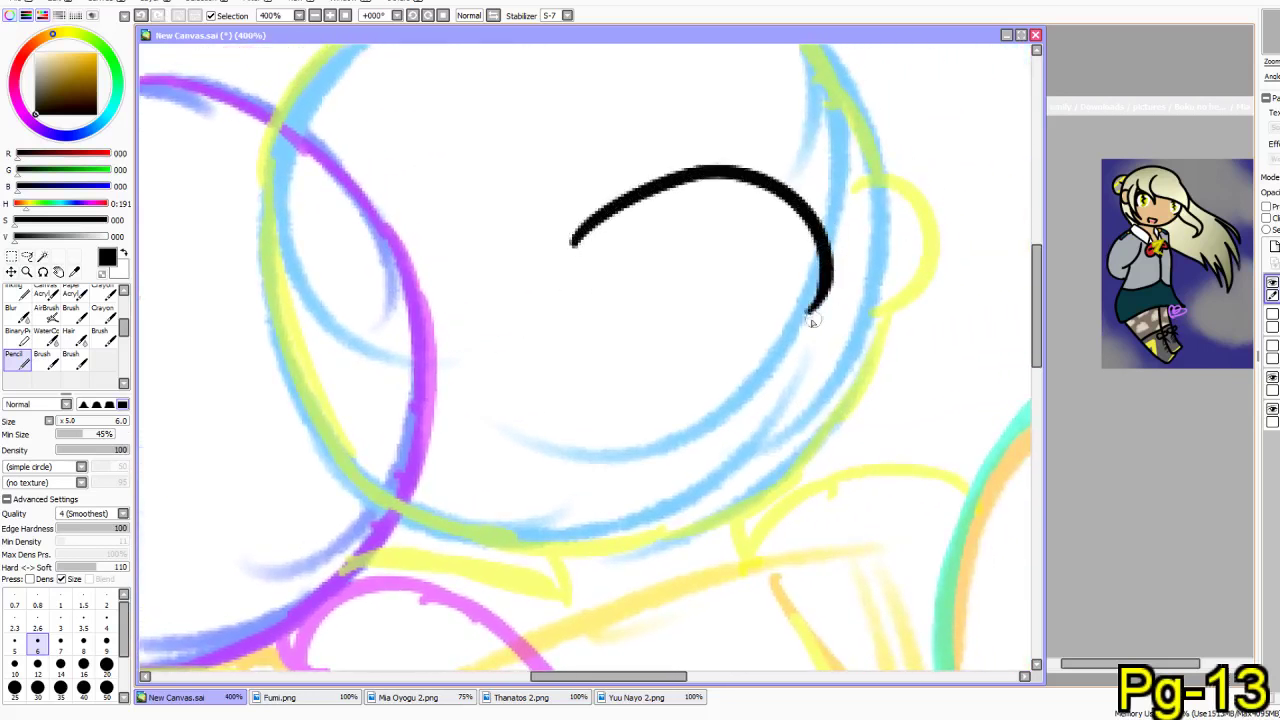
key("ctrl+z")
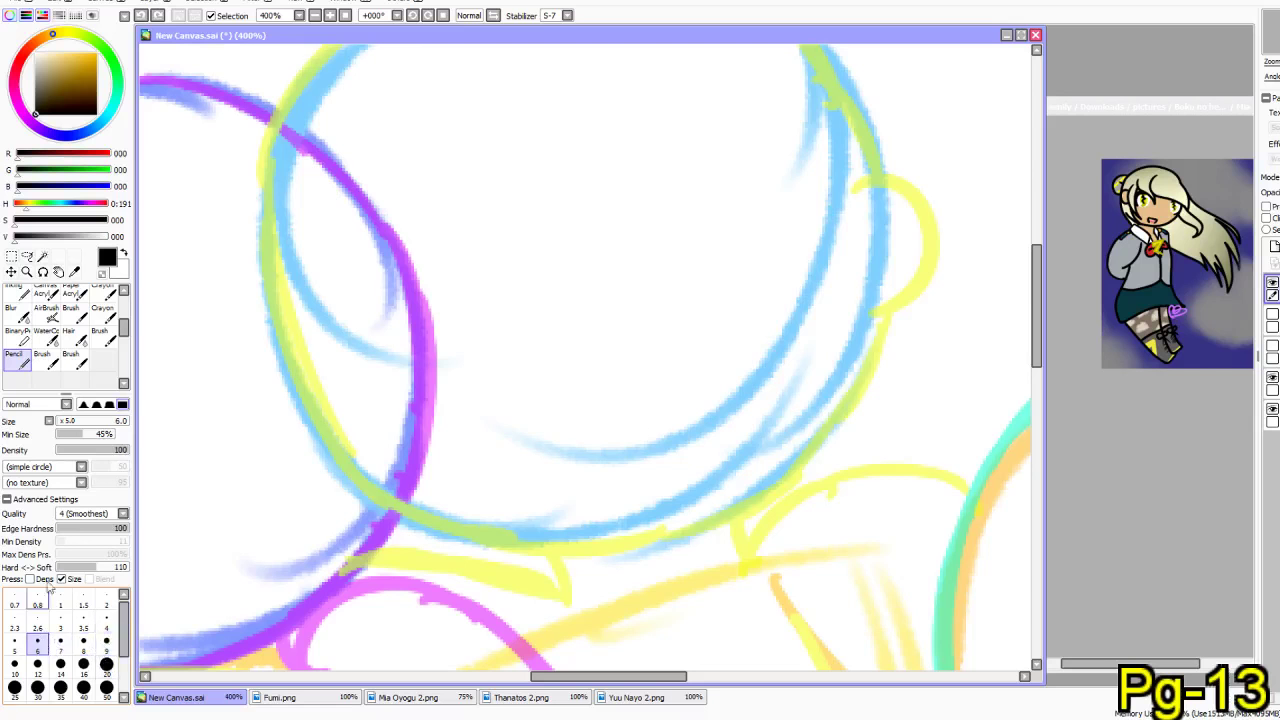
- Ink the blonde girl's rounded jaw and cheek outline with the small ear over the blue and yellow sketch
mouse_move(258, 162)
left_mouse_down()
mouse_move(355, 470)
mouse_move(470, 545)
mouse_move(566, 563)
mouse_move(690, 540)
left_mouse_up()
left_click_drag(800, 494, 888, 277)
mouse_move(838, 170)
left_mouse_down()
mouse_move(886, 149)
mouse_move(966, 241)
mouse_move(910, 341)
mouse_move(876, 328)
left_mouse_up()
left_click_drag(707, 297, 772, 363)
left_click_drag(700, 494, 565, 203)
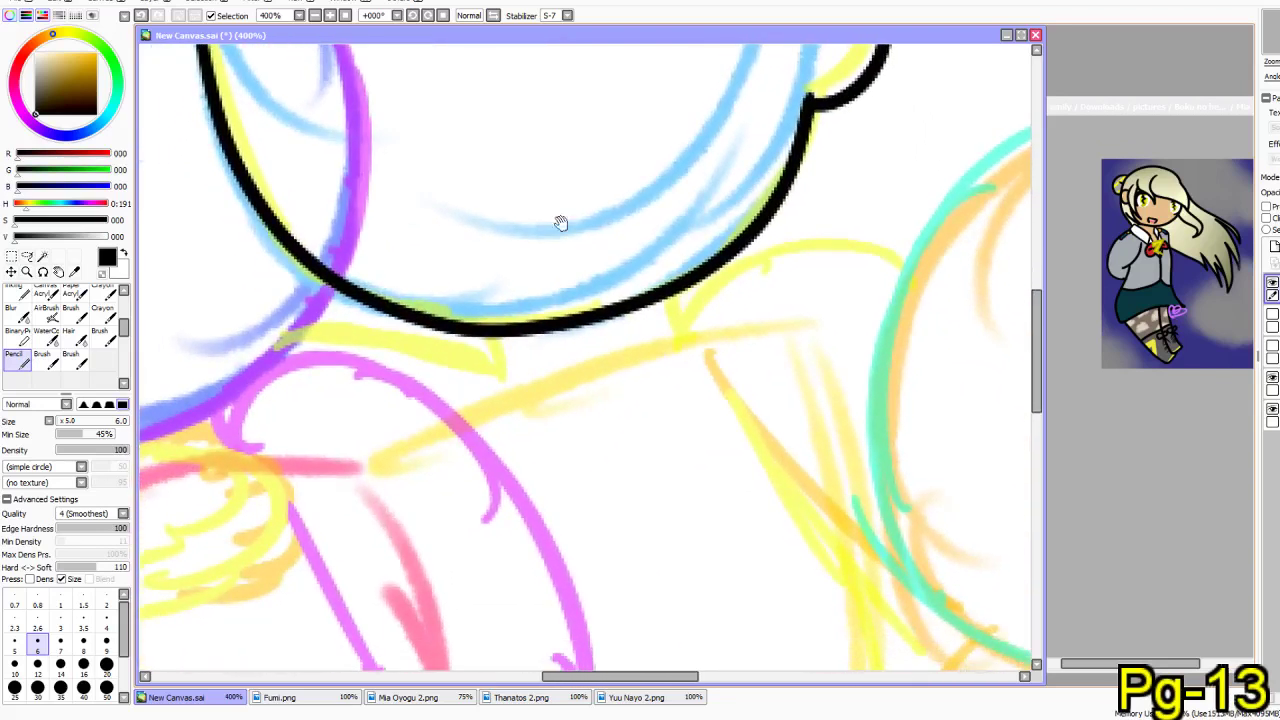
- Ink the blonde girl's short neck lines, her shoulder curve and the inner line of her upper arm
left_click_drag(488, 336, 505, 386)
mouse_move(670, 296)
left_mouse_down()
mouse_move(675, 353)
mouse_move(715, 272)
left_mouse_up()
mouse_move(770, 215)
left_mouse_down()
mouse_move(866, 214)
mouse_move(913, 254)
left_mouse_up()
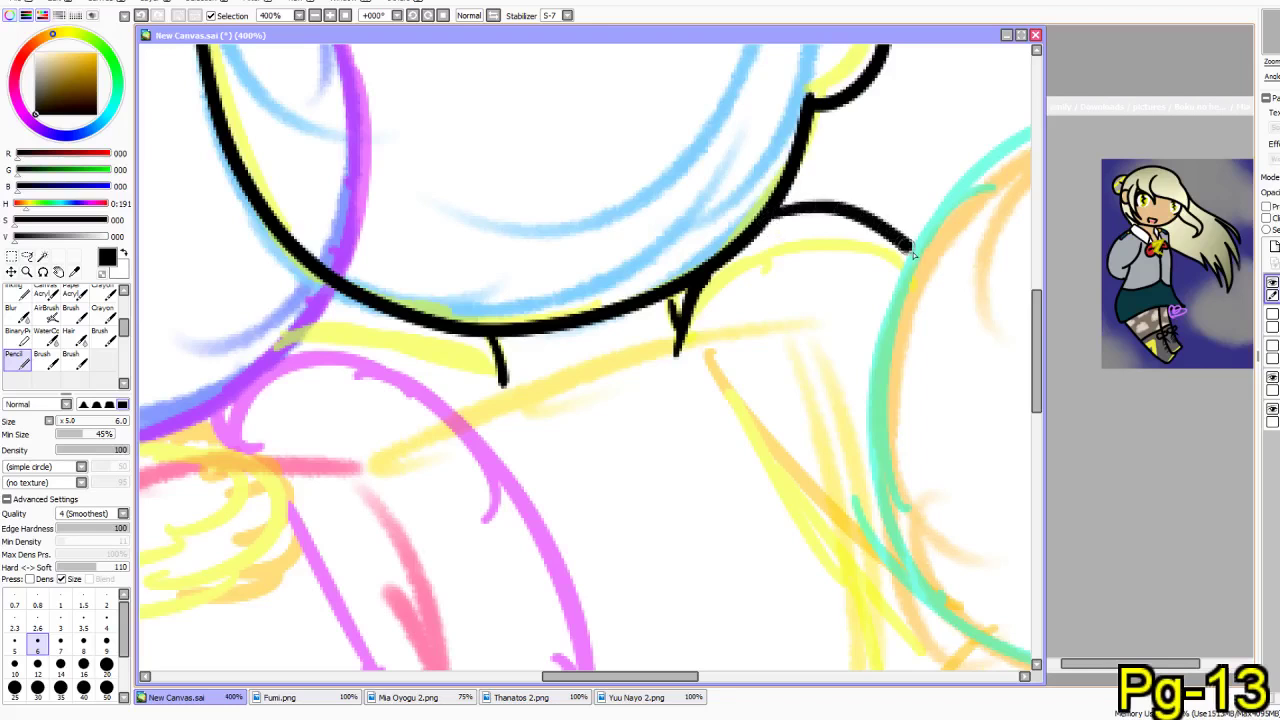
mouse_move(748, 418)
left_mouse_down()
mouse_move(544, 174)
mouse_move(605, 300)
mouse_move(688, 360)
left_mouse_up()
mouse_move(705, 460)
left_mouse_down()
mouse_move(649, 312)
mouse_move(602, 262)
left_mouse_up()
mouse_move(696, 266)
left_mouse_down()
mouse_move(677, 363)
mouse_move(634, 400)
mouse_move(584, 412)
left_mouse_up()
key("ctrl+z")
mouse_move(686, 266)
left_mouse_down()
mouse_move(614, 400)
mouse_move(588, 427)
mouse_move(570, 388)
mouse_move(550, 405)
mouse_move(555, 428)
left_mouse_up()
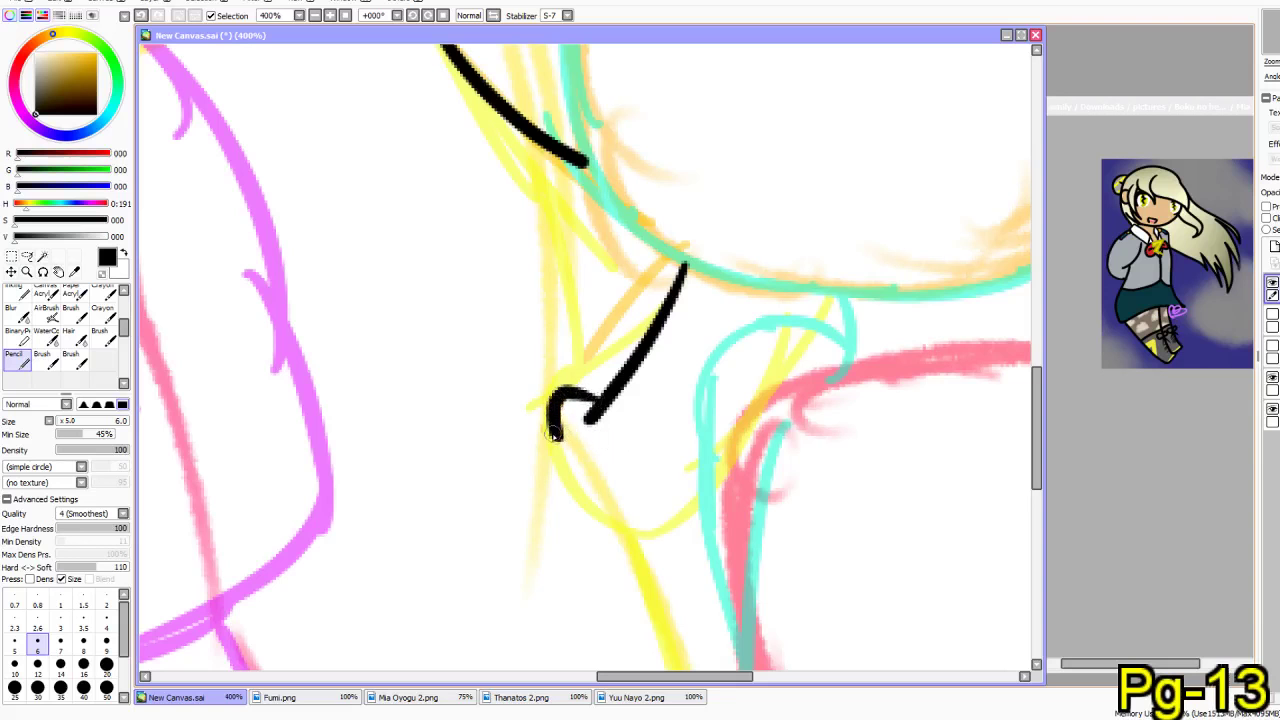
key("ctrl+z")
left_click(584, 392)
key("ctrl+z")
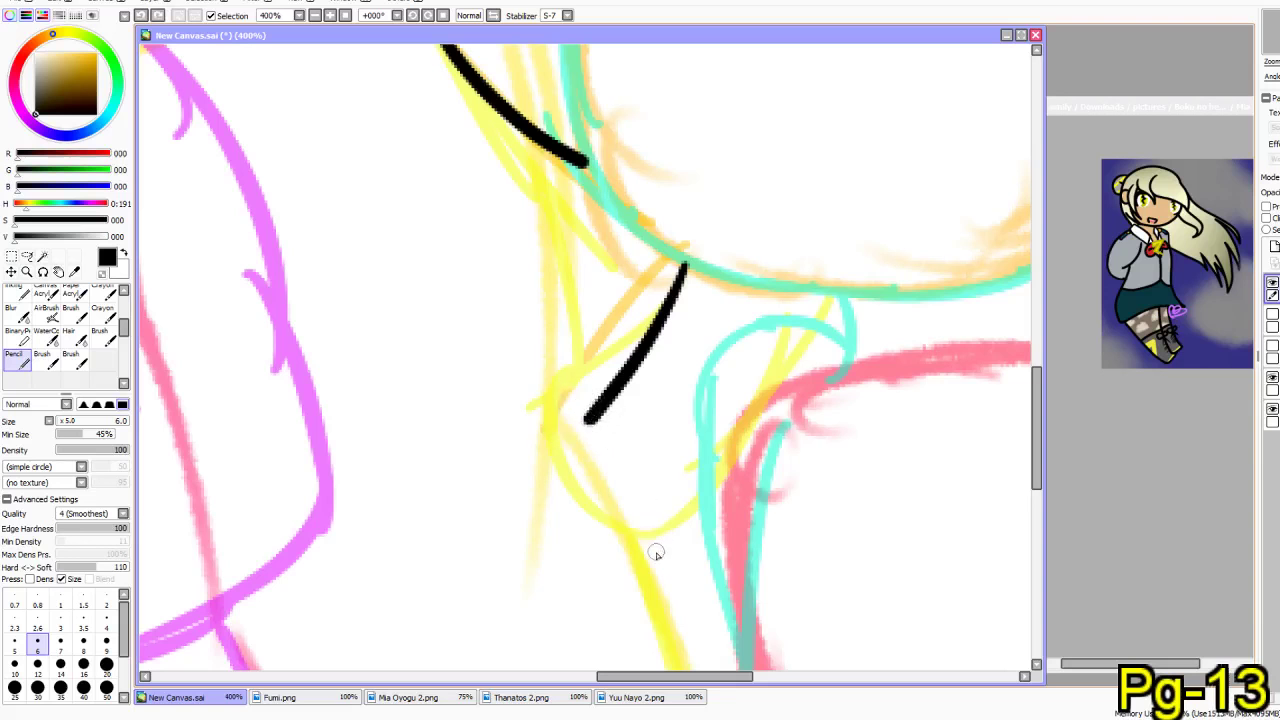
left_click_drag(660, 554, 703, 530)
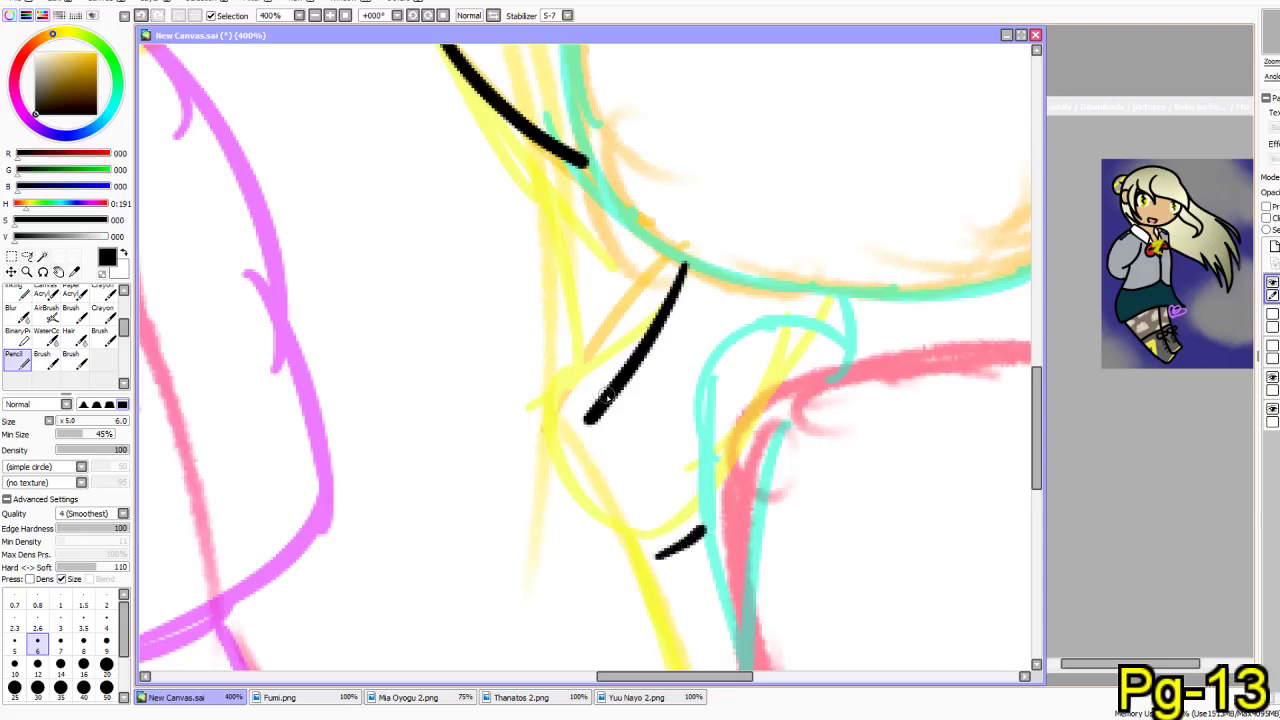
mouse_move(566, 376)
left_mouse_down()
mouse_move(548, 516)
mouse_move(630, 560)
left_mouse_up()
key("ctrl+z")
mouse_move(597, 398)
left_mouse_down()
mouse_move(547, 398)
mouse_move(519, 482)
mouse_move(577, 568)
mouse_move(641, 594)
mouse_move(701, 536)
mouse_move(618, 580)
mouse_move(547, 515)
mouse_move(517, 422)
mouse_move(561, 379)
mouse_move(590, 415)
left_mouse_up()
key("ctrl+z")
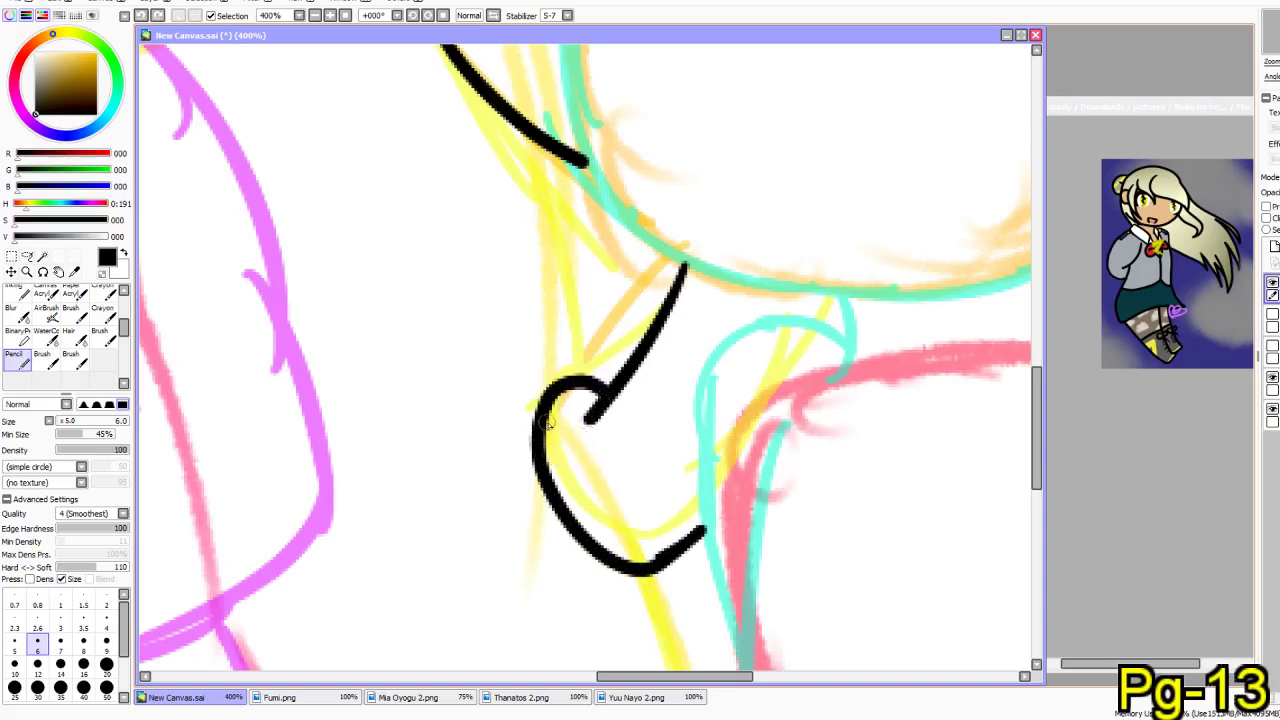
key("ctrl+z")
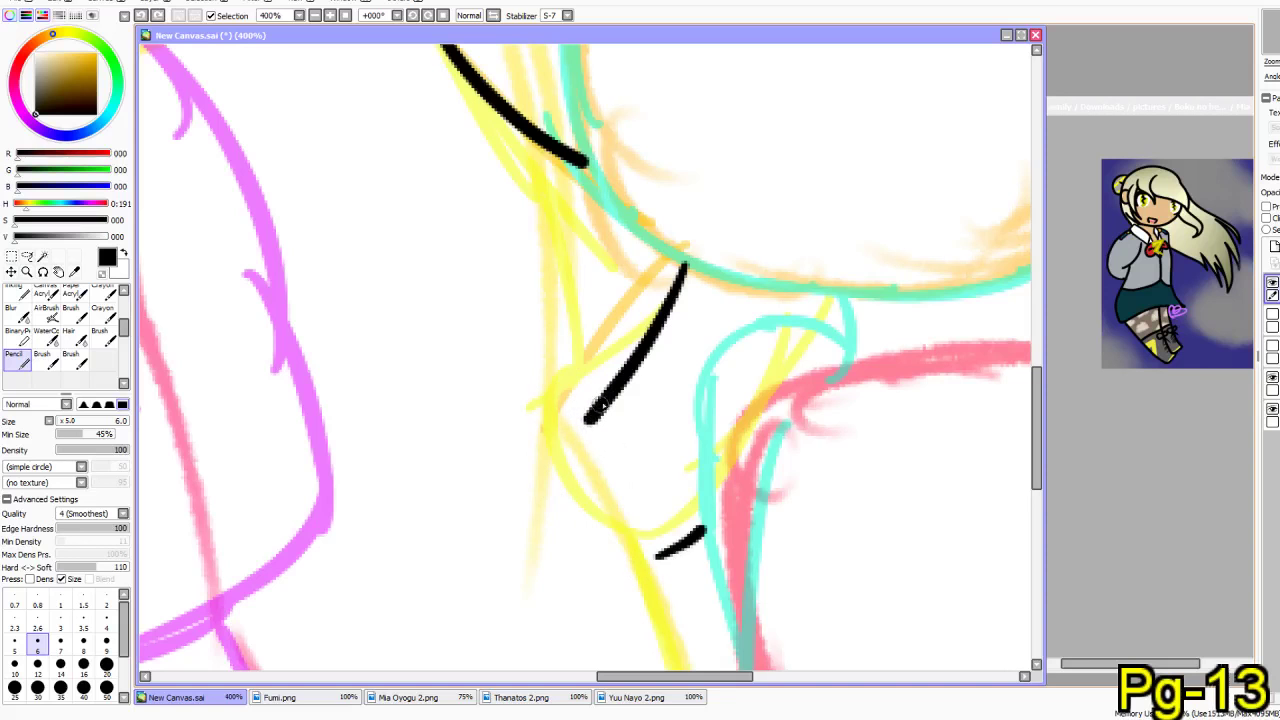
mouse_move(610, 385)
left_mouse_down()
mouse_move(580, 377)
mouse_move(595, 381)
mouse_move(554, 395)
mouse_move(545, 430)
mouse_move(546, 463)
mouse_move(602, 508)
left_mouse_up()
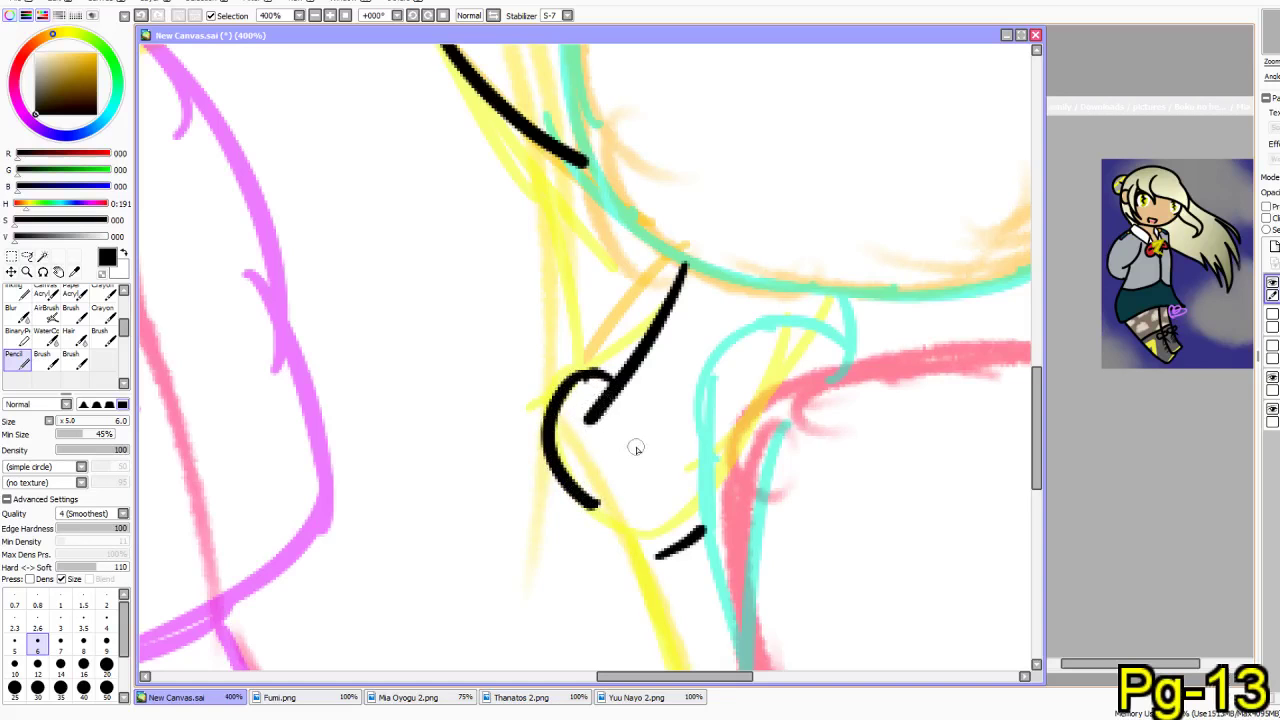
key("ctrl+z")
key("ctrl+z")
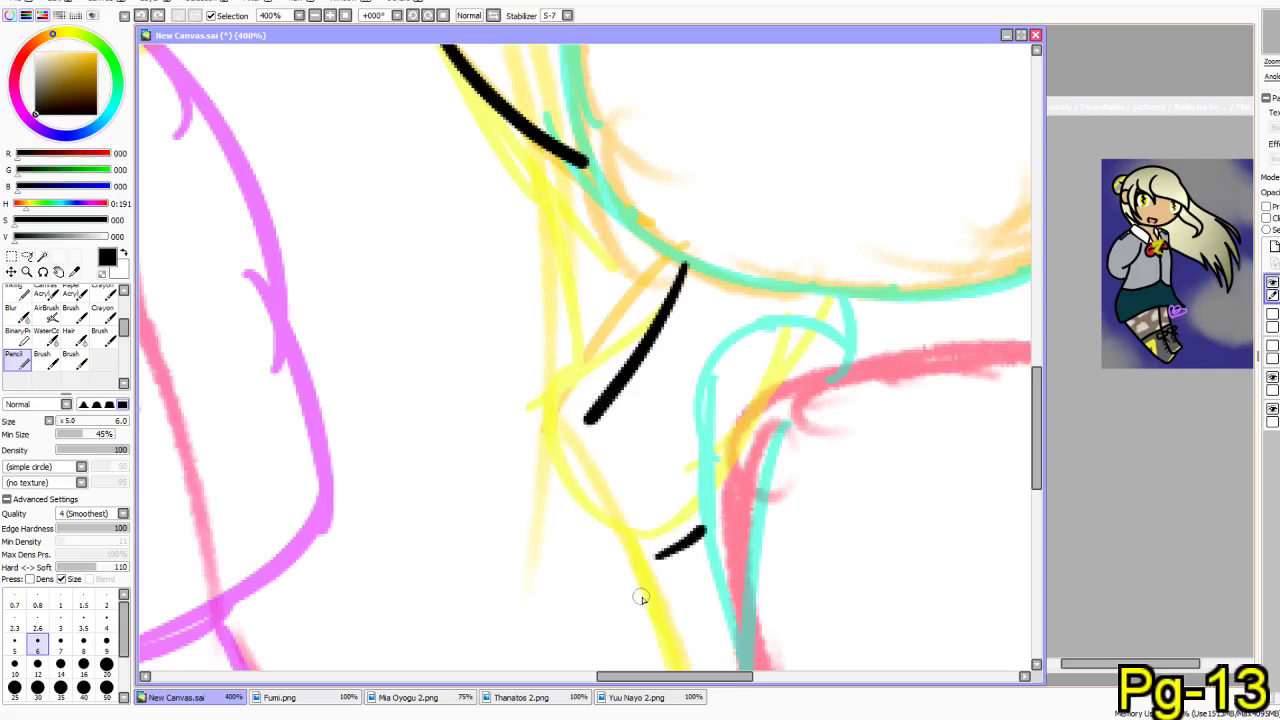
mouse_move(650, 597)
left_mouse_down()
mouse_move(553, 595)
mouse_move(520, 471)
mouse_move(535, 444)
left_mouse_up()
key("ctrl+z")
key("ctrl+z")
key("ctrl+z")
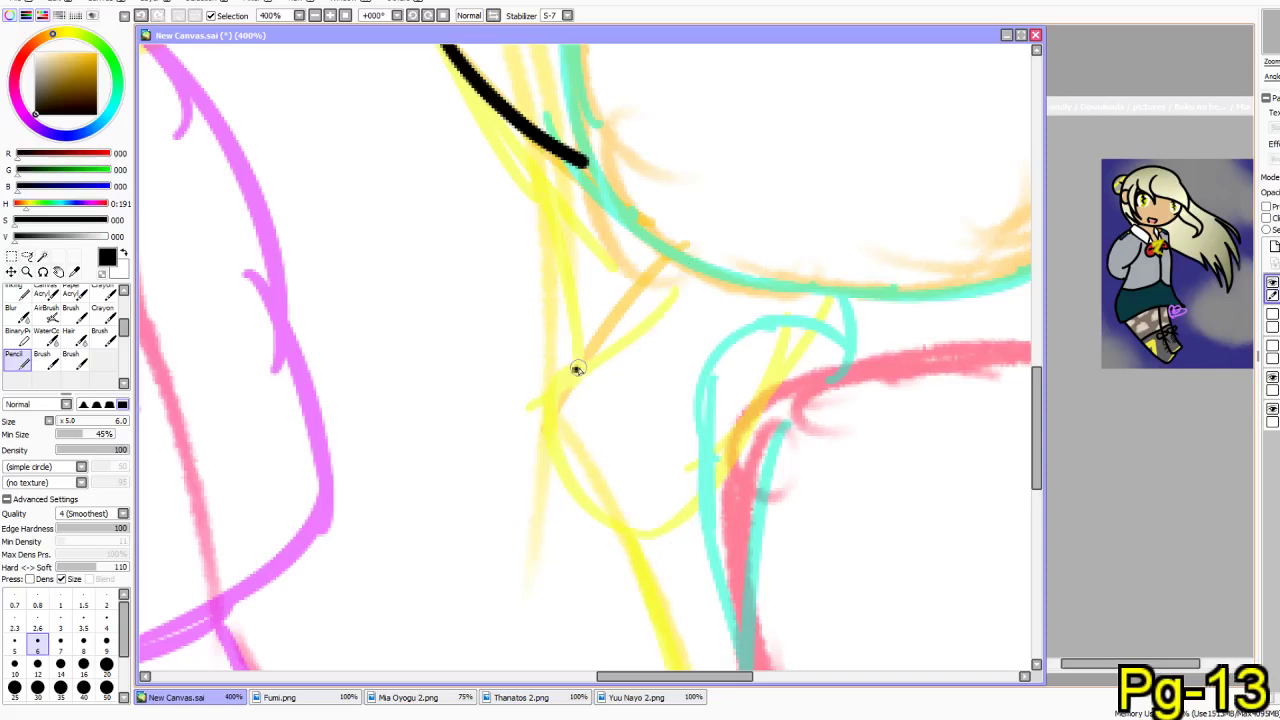
mouse_move(583, 366)
left_mouse_down()
mouse_move(533, 404)
mouse_move(569, 510)
mouse_move(622, 538)
mouse_move(680, 525)
mouse_move(704, 490)
left_mouse_up()
left_click_drag(563, 382, 674, 265)
key("ctrl+z")
mouse_move(566, 390)
left_mouse_down()
mouse_move(697, 304)
mouse_move(713, 280)
mouse_move(668, 303)
mouse_move(704, 271)
left_mouse_up()
key("ctrl+z")
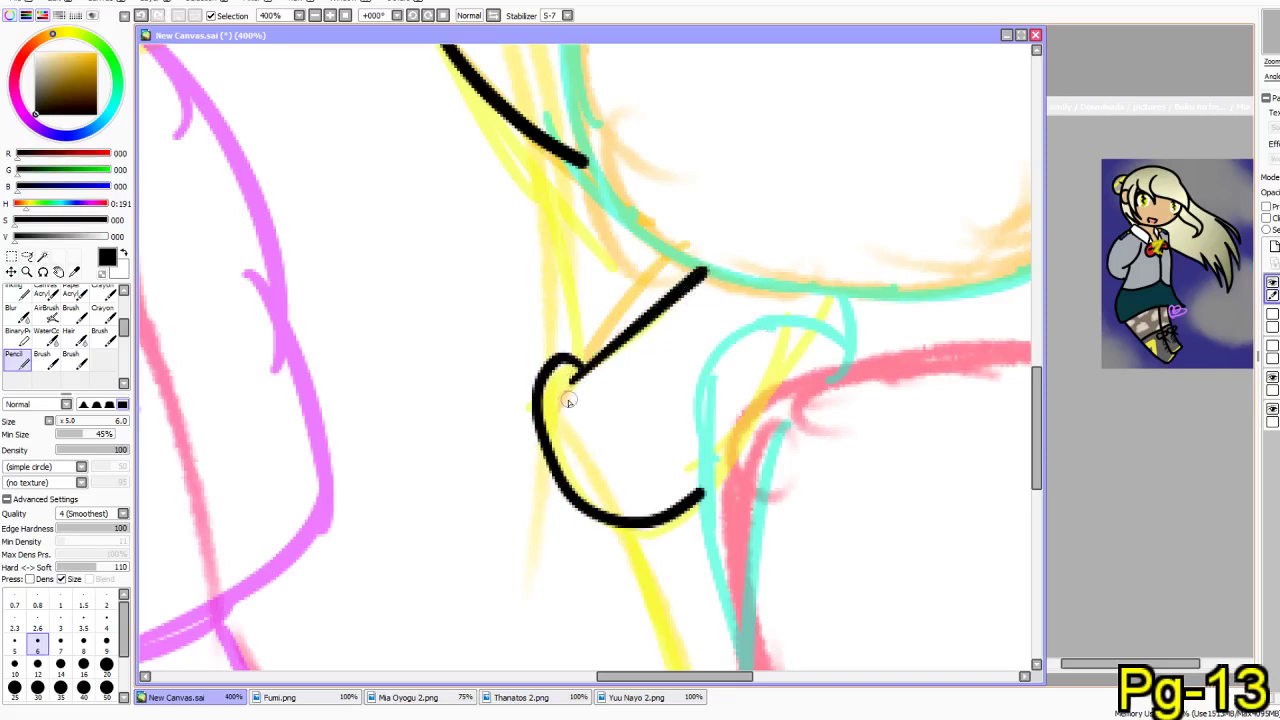
left_click_drag(585, 500, 631, 563)
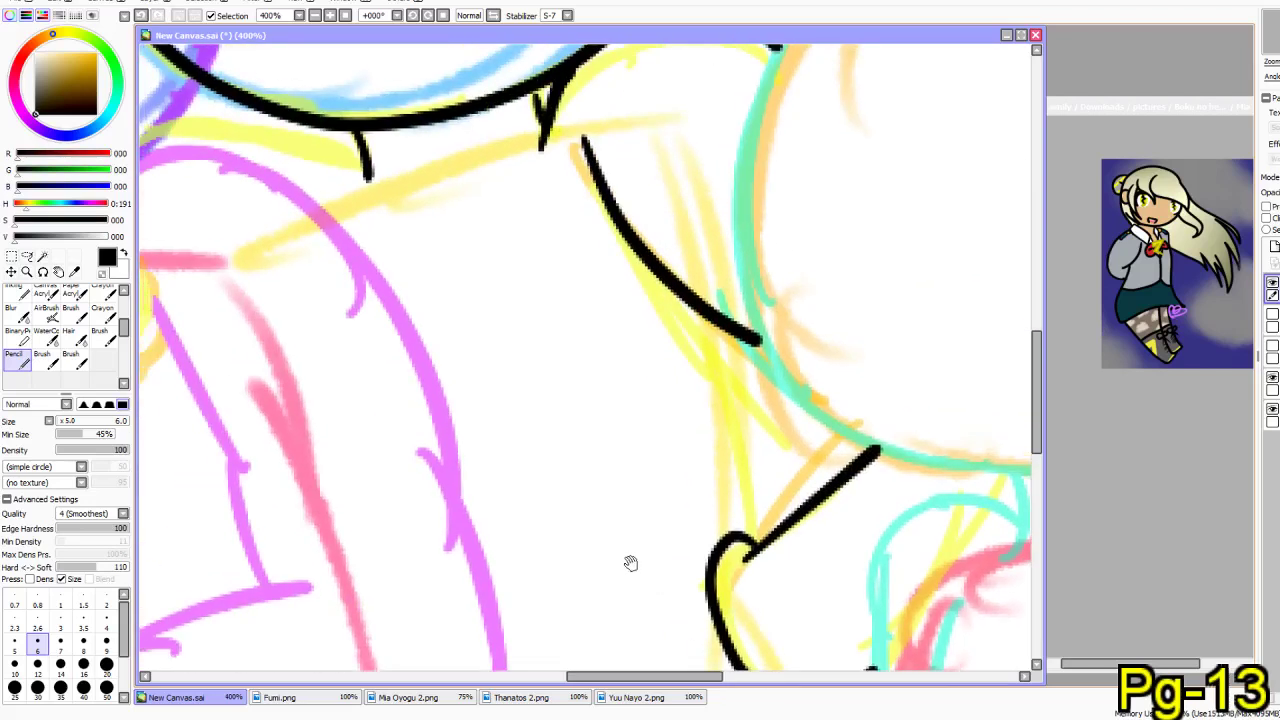
key("ctrl+z")
key("ctrl+z")
left_click_drag(687, 609, 548, 428)
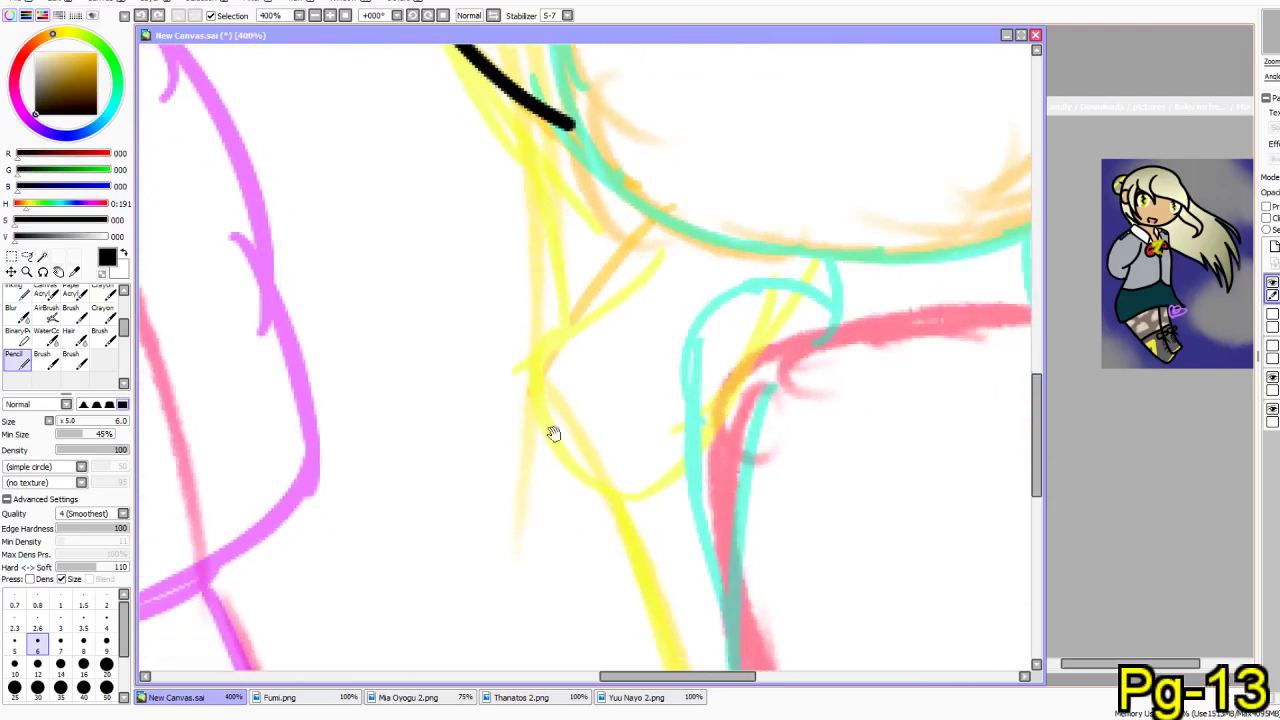
- Ink the blonde girl's hand resting at her waist, with its rounded outline and the two forearm lines
mouse_move(649, 462)
left_mouse_down()
mouse_move(664, 502)
mouse_move(636, 525)
mouse_move(601, 485)
mouse_move(689, 408)
mouse_move(638, 471)
mouse_move(629, 522)
mouse_move(592, 519)
mouse_move(574, 500)
mouse_move(561, 433)
left_mouse_up()
key("ctrl+z")
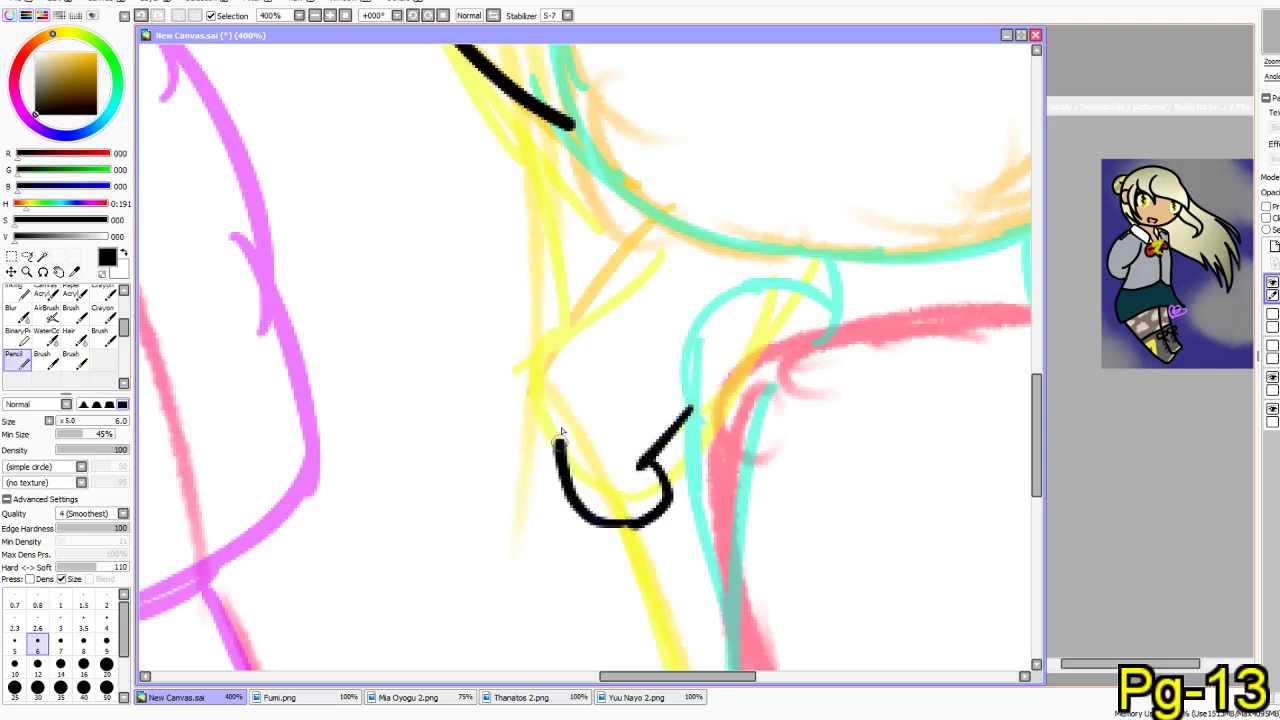
key("ctrl+z")
mouse_move(650, 213)
left_mouse_down()
mouse_move(503, 368)
mouse_move(509, 446)
mouse_move(583, 517)
mouse_move(620, 530)
mouse_move(655, 520)
left_mouse_up()
mouse_move(500, 412)
left_mouse_down()
mouse_move(534, 428)
mouse_move(619, 597)
left_mouse_up()
- Ink the blonde girl's torso side line from the inner upper arm down to the forearm above her hand
mouse_move(686, 316)
left_mouse_down()
mouse_move(664, 402)
mouse_move(668, 500)
left_mouse_up()
key("ctrl+z")
left_click_drag(668, 312, 670, 418)
left_click_drag(673, 468, 689, 500)
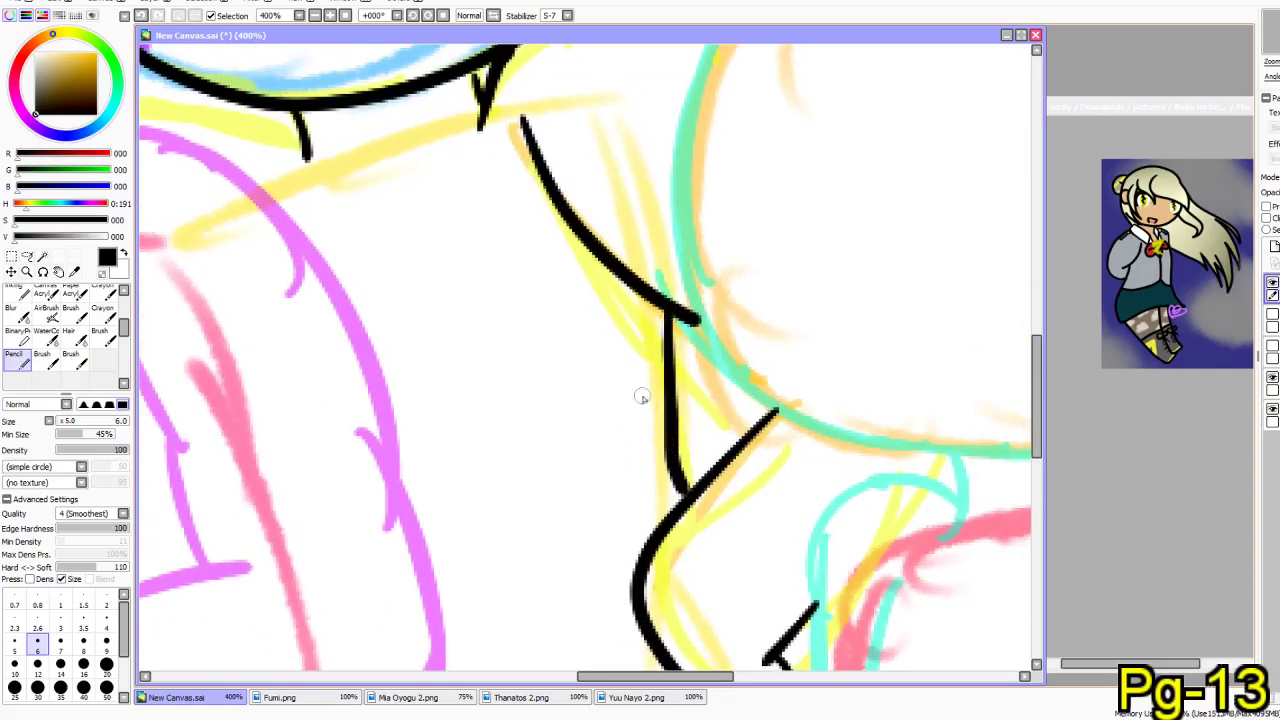
key("ctrl+z")
mouse_move(648, 297)
left_mouse_down()
mouse_move(656, 435)
mouse_move(688, 507)
left_mouse_up()
mouse_move(559, 350)
left_mouse_down()
mouse_move(665, 601)
mouse_move(646, 249)
mouse_move(504, 142)
left_mouse_up()
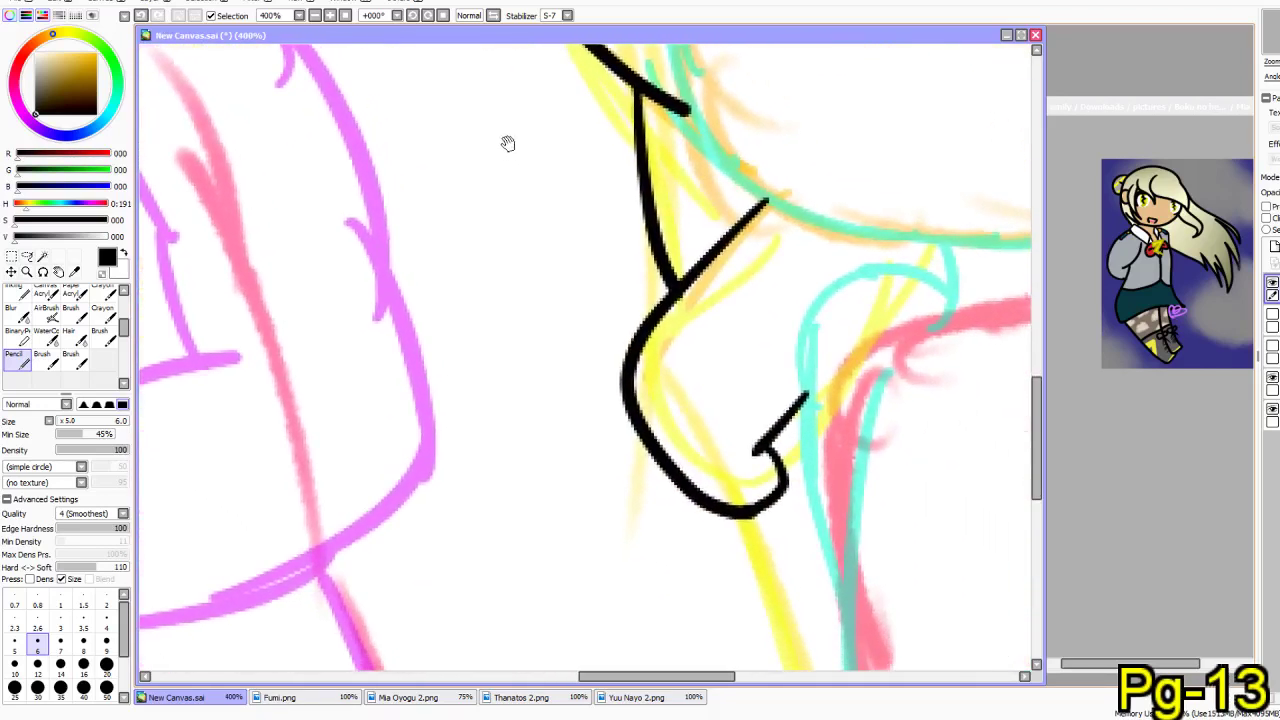
- Undo the last torso, hand and arm strokes and re-ink the blonde girl's inner upper-arm line down from below her collar
key("ctrl+z")
key("ctrl+z")
key("ctrl+z")
key("ctrl+z")
key("ctrl+z")
left_click_drag(478, 357, 525, 632)
mouse_move(532, 166)
left_mouse_down()
mouse_move(599, 98)
mouse_move(687, 68)
mouse_move(772, 94)
left_mouse_up()
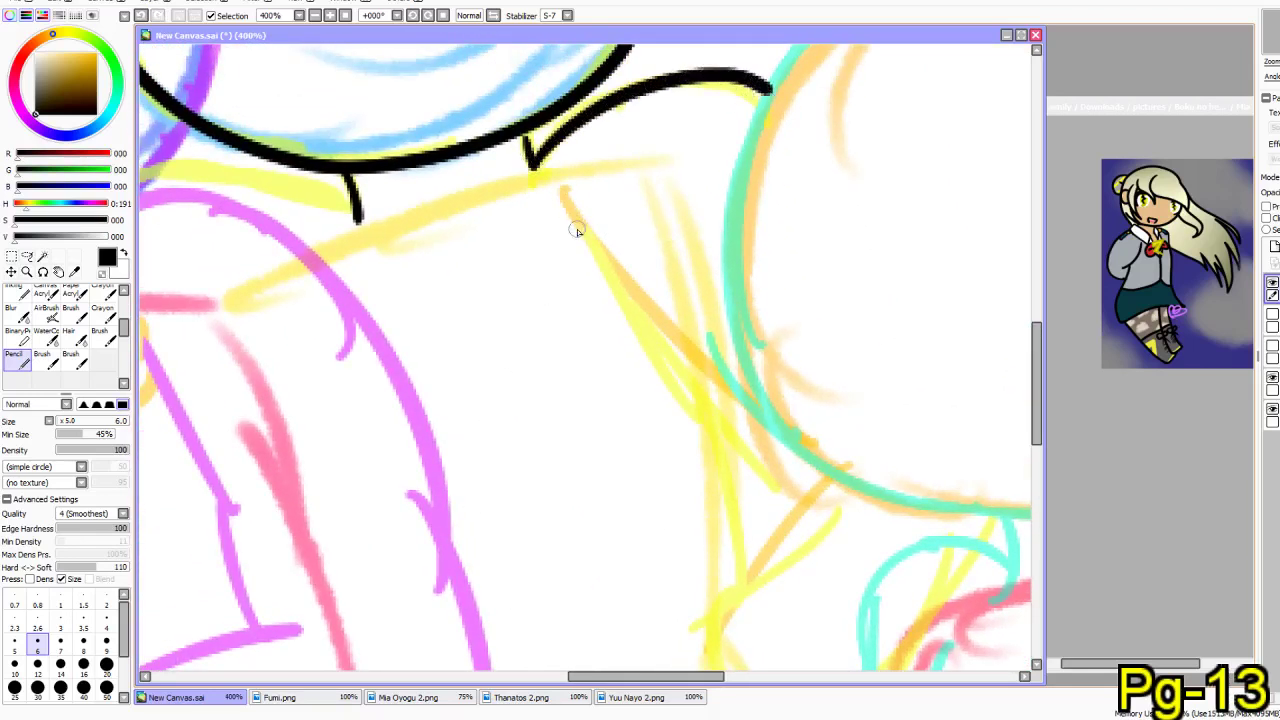
left_click_drag(576, 226, 500, 191)
mouse_move(467, 120)
left_mouse_down()
mouse_move(543, 277)
mouse_move(665, 355)
left_mouse_up()
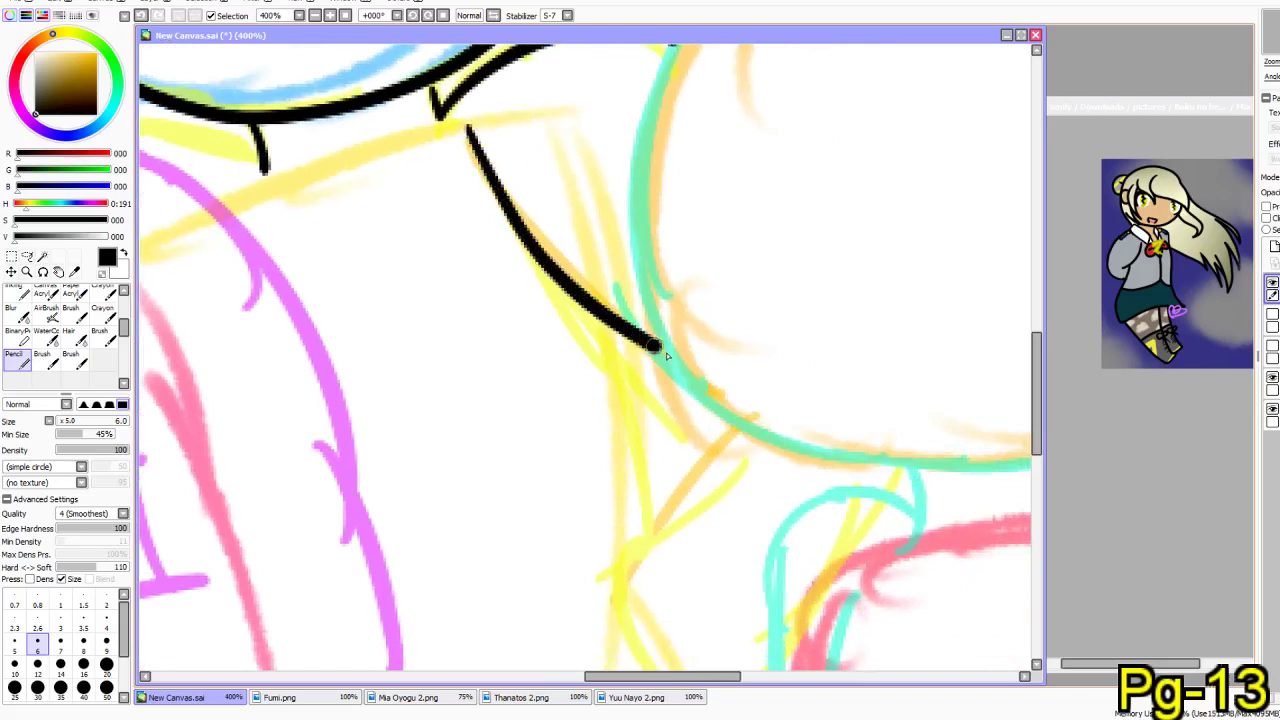
- Re-ink the blonde girl's forearm line and the rounded outline of her hand resting at her waist
left_click_drag(696, 465, 680, 260)
left_click_drag(715, 218, 690, 279)
key("ctrl+z")
mouse_move(702, 213)
left_mouse_down()
mouse_move(587, 346)
mouse_move(585, 417)
mouse_move(617, 465)
mouse_move(680, 514)
mouse_move(718, 494)
mouse_move(711, 461)
mouse_move(689, 480)
mouse_move(744, 432)
mouse_move(732, 488)
mouse_move(699, 520)
mouse_move(644, 510)
mouse_move(582, 434)
mouse_move(584, 333)
mouse_move(710, 213)
mouse_move(577, 388)
mouse_move(590, 466)
mouse_move(662, 499)
mouse_move(691, 503)
mouse_move(708, 451)
left_mouse_up()
key("ctrl+z")
key("ctrl+z")
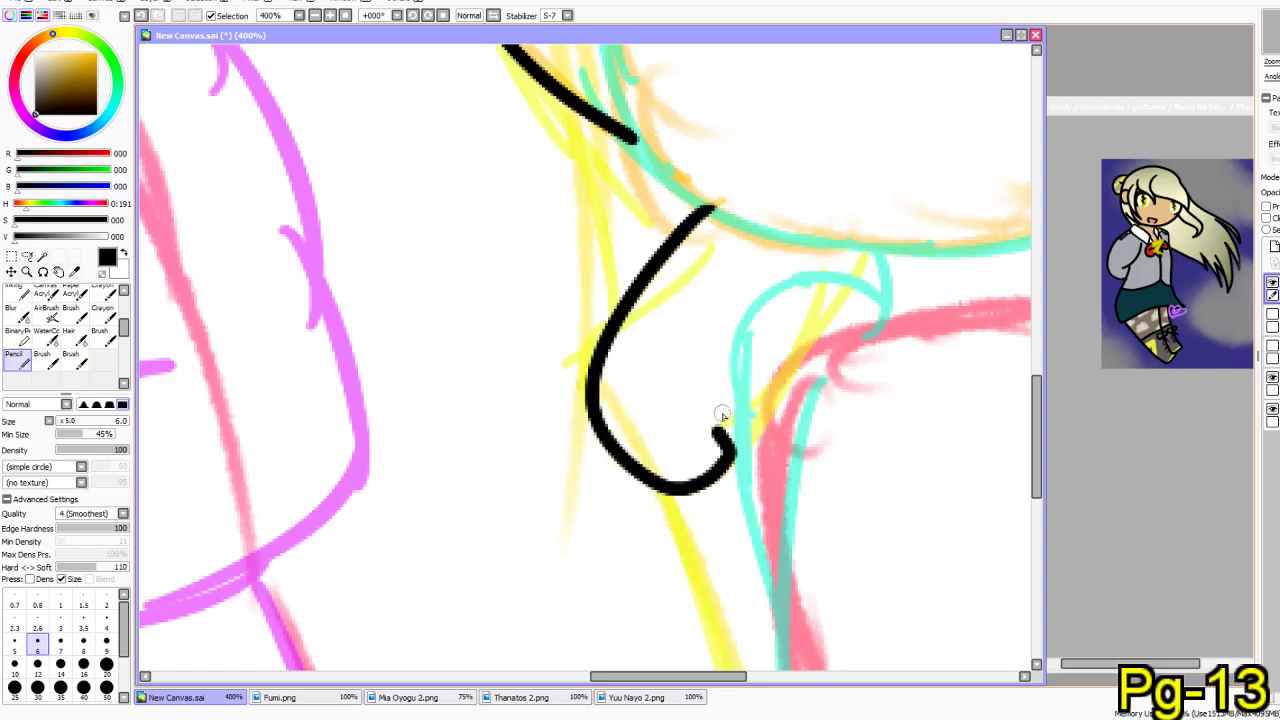
left_click_drag(734, 412, 706, 450)
- Ink the blonde girl's torso side line and both hip lines running down to the canvas edge
left_click_drag(588, 131, 604, 344)
mouse_move(584, 494)
left_mouse_down()
mouse_move(573, 307)
mouse_move(618, 197)
left_mouse_up()
left_click_drag(700, 186, 816, 535)
key("ctrl+z")
mouse_move(711, 205)
left_mouse_down()
mouse_move(806, 426)
mouse_move(845, 593)
mouse_move(830, 560)
left_mouse_up()
left_click_drag(421, 400, 478, 540)
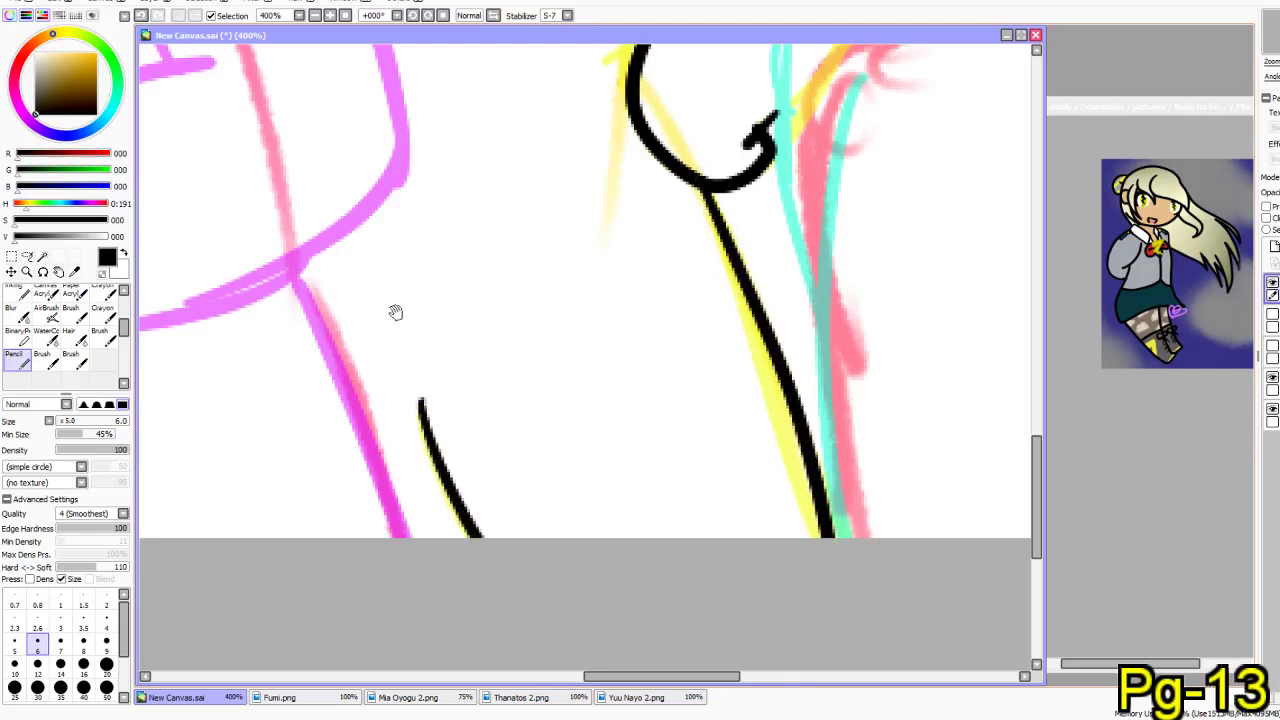
- Ink the rounded outline of the blonde girl's arm and thumb wrapped below the purple-haired boy's chin
left_click_drag(394, 312, 694, 655)
left_click_drag(428, 424, 703, 650)
left_click_drag(813, 290, 751, 313)
mouse_move(772, 234)
left_mouse_down()
mouse_move(704, 210)
mouse_move(568, 197)
left_mouse_up()
left_click_drag(379, 410, 548, 436)
mouse_move(388, 311)
left_mouse_down()
mouse_move(330, 344)
mouse_move(341, 483)
mouse_move(465, 545)
mouse_move(554, 549)
mouse_move(657, 463)
left_mouse_up()
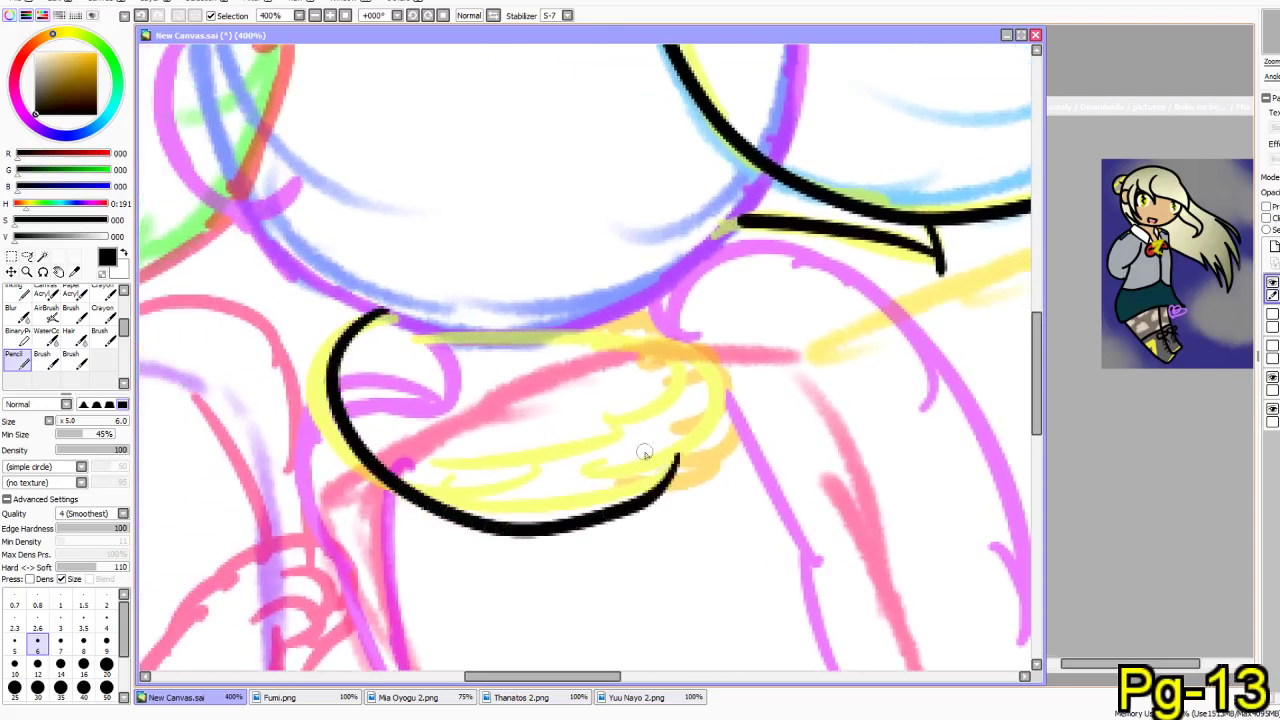
key("ctrl+z")
mouse_move(390, 313)
left_mouse_down()
mouse_move(318, 359)
mouse_move(295, 410)
mouse_move(334, 475)
mouse_move(440, 503)
left_mouse_up()
mouse_move(540, 528)
left_mouse_down()
mouse_move(603, 518)
mouse_move(696, 477)
mouse_move(735, 434)
mouse_move(728, 377)
mouse_move(698, 355)
mouse_move(594, 341)
mouse_move(652, 316)
mouse_move(670, 336)
mouse_move(662, 357)
mouse_move(688, 352)
mouse_move(660, 390)
left_mouse_up()
key("ctrl+z")
key("ctrl+z")
key("ctrl+z")
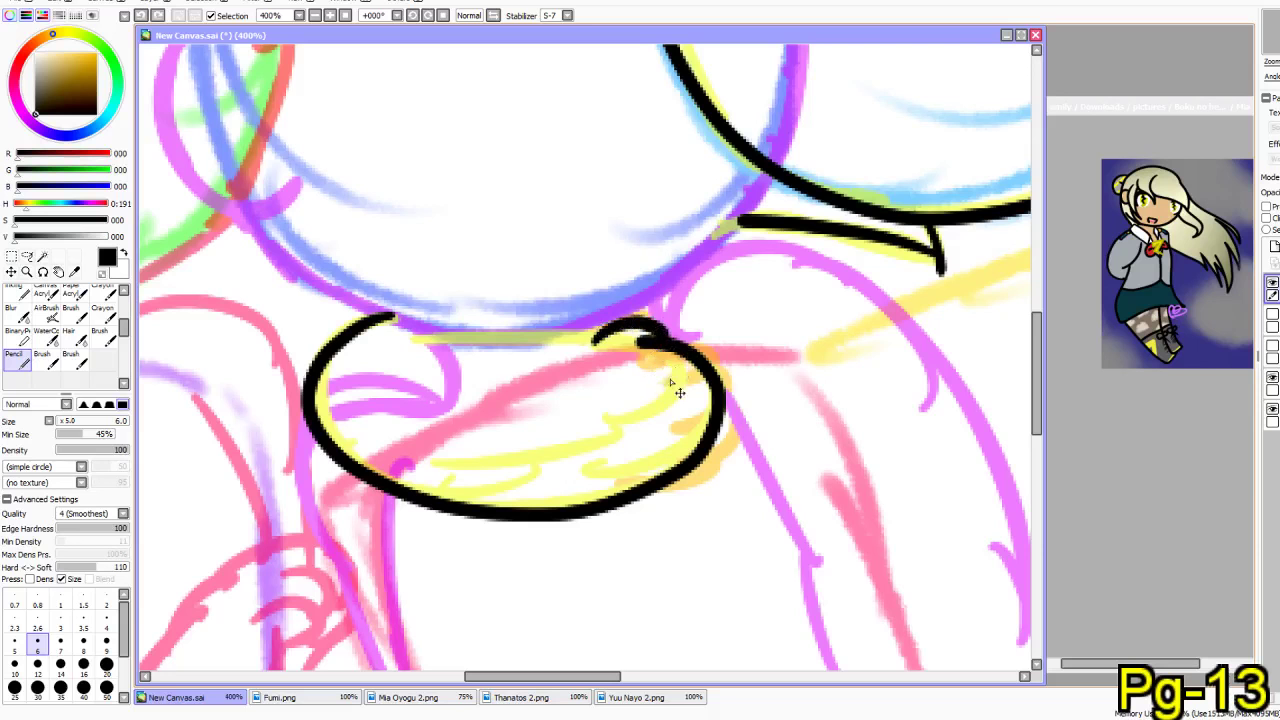
- Ink the curled fingers of the blonde girl's hand in front of the boy's shoulder
mouse_move(675, 346)
left_mouse_down()
mouse_move(632, 317)
mouse_move(611, 338)
mouse_move(705, 343)
mouse_move(706, 371)
mouse_move(658, 382)
mouse_move(730, 380)
mouse_move(703, 430)
mouse_move(663, 428)
left_mouse_up()
key("ctrl+z")
mouse_move(706, 364)
left_mouse_down()
mouse_move(698, 411)
mouse_move(664, 412)
mouse_move(727, 428)
mouse_move(668, 443)
mouse_move(714, 486)
mouse_move(543, 506)
mouse_move(368, 463)
mouse_move(326, 355)
mouse_move(379, 321)
mouse_move(617, 343)
left_mouse_up()
mouse_move(478, 557)
left_mouse_down()
mouse_move(394, 414)
mouse_move(373, 412)
left_mouse_up()
left_click_drag(526, 542, 325, 690)
mouse_move(613, 424)
left_mouse_down()
mouse_move(417, 619)
mouse_move(737, 491)
left_mouse_up()
left_click_drag(409, 451, 750, 171)
- On the boy's line layer, with the girl's lines temporarily hidden, ink his neck line and extend his shoulder curve up to it
left_click(1272, 315)
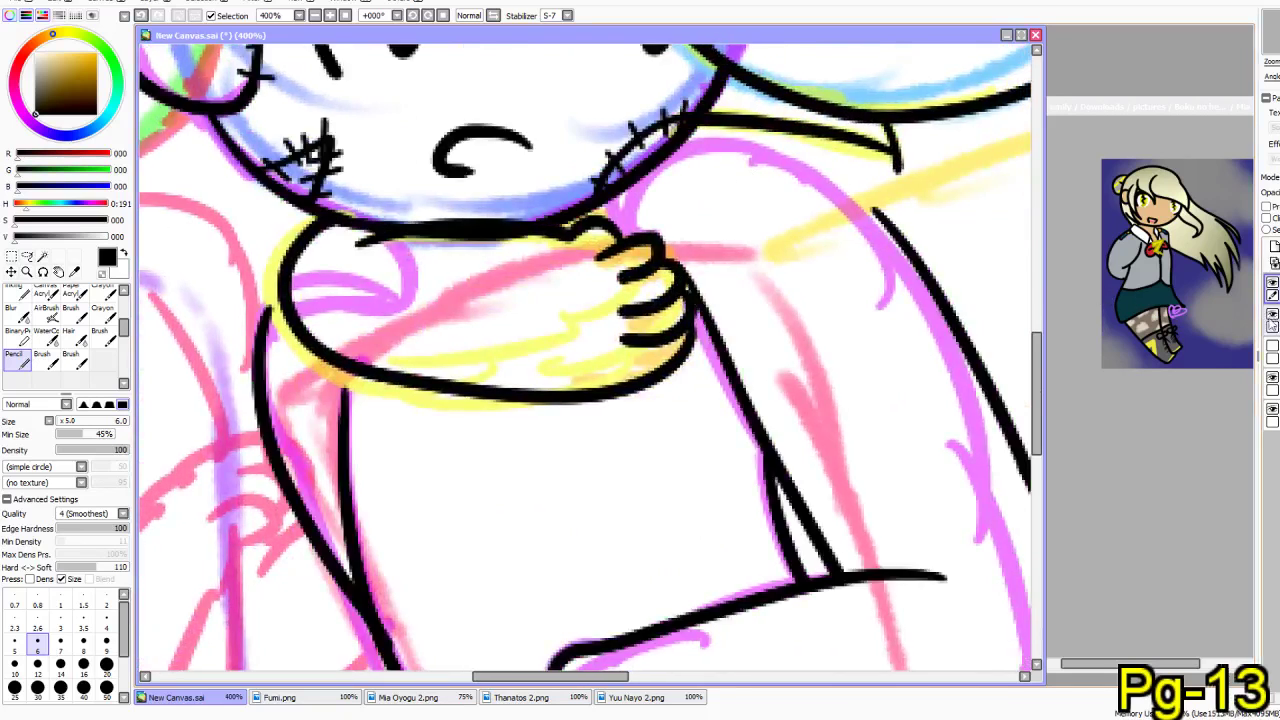
mouse_move(815, 255)
left_mouse_down()
mouse_move(751, 280)
mouse_move(749, 312)
mouse_move(711, 314)
mouse_move(691, 366)
mouse_move(755, 357)
left_mouse_up()
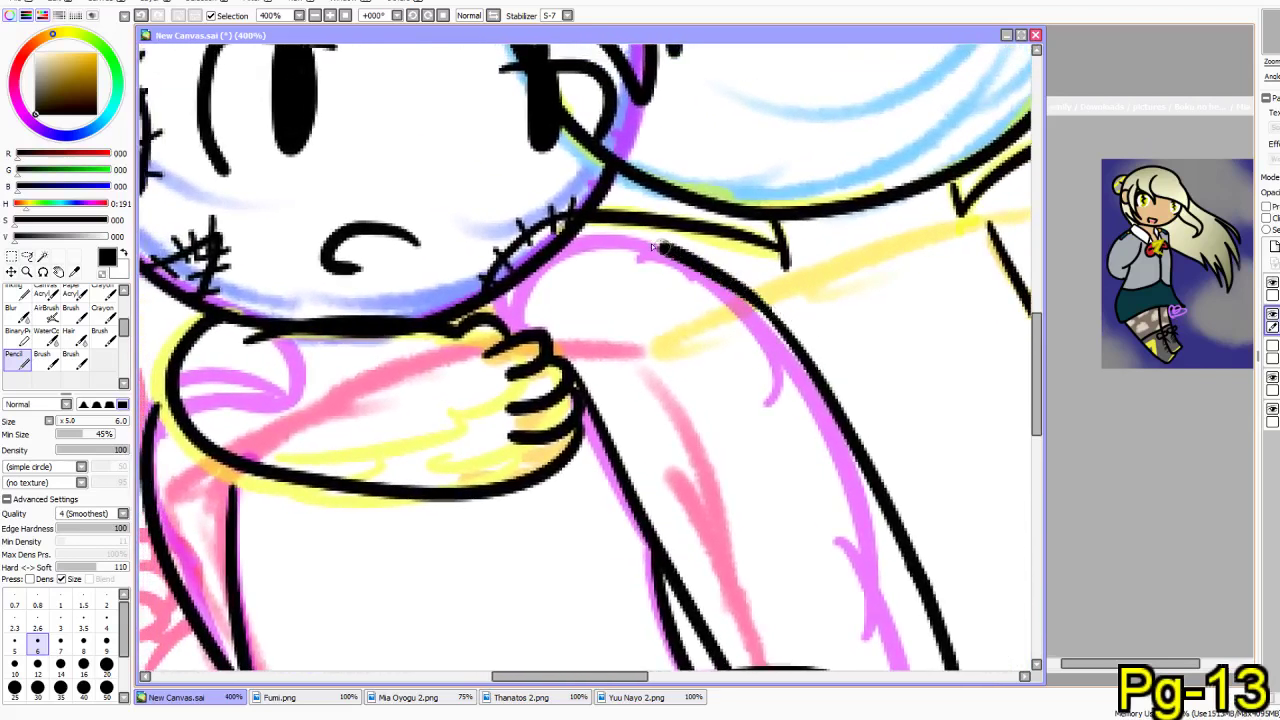
left_click(1272, 284)
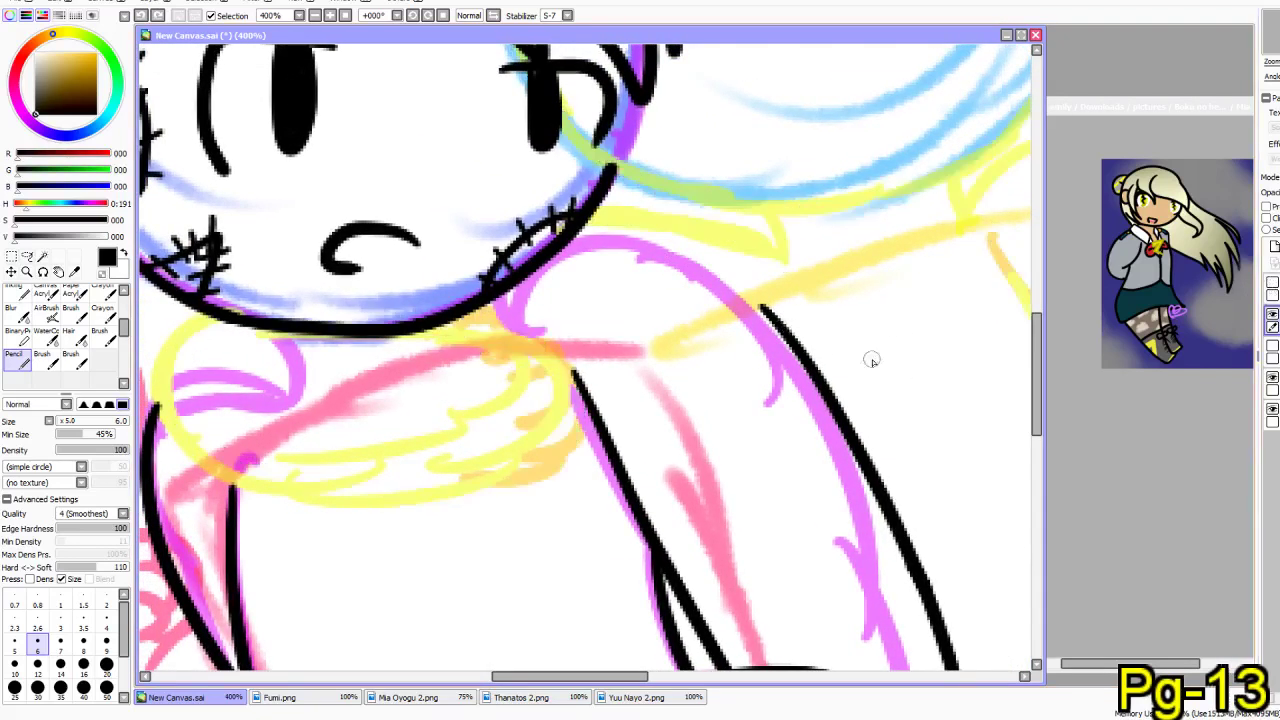
mouse_move(828, 380)
left_mouse_down()
mouse_move(746, 290)
mouse_move(624, 240)
mouse_move(540, 250)
mouse_move(512, 325)
mouse_move(508, 304)
mouse_move(552, 345)
mouse_move(516, 322)
mouse_move(518, 275)
mouse_move(615, 232)
mouse_move(748, 288)
mouse_move(795, 360)
mouse_move(767, 302)
mouse_move(622, 256)
left_mouse_up()
key("ctrl+z")
key("ctrl+z")
key("ctrl+z")
key("ctrl+z")
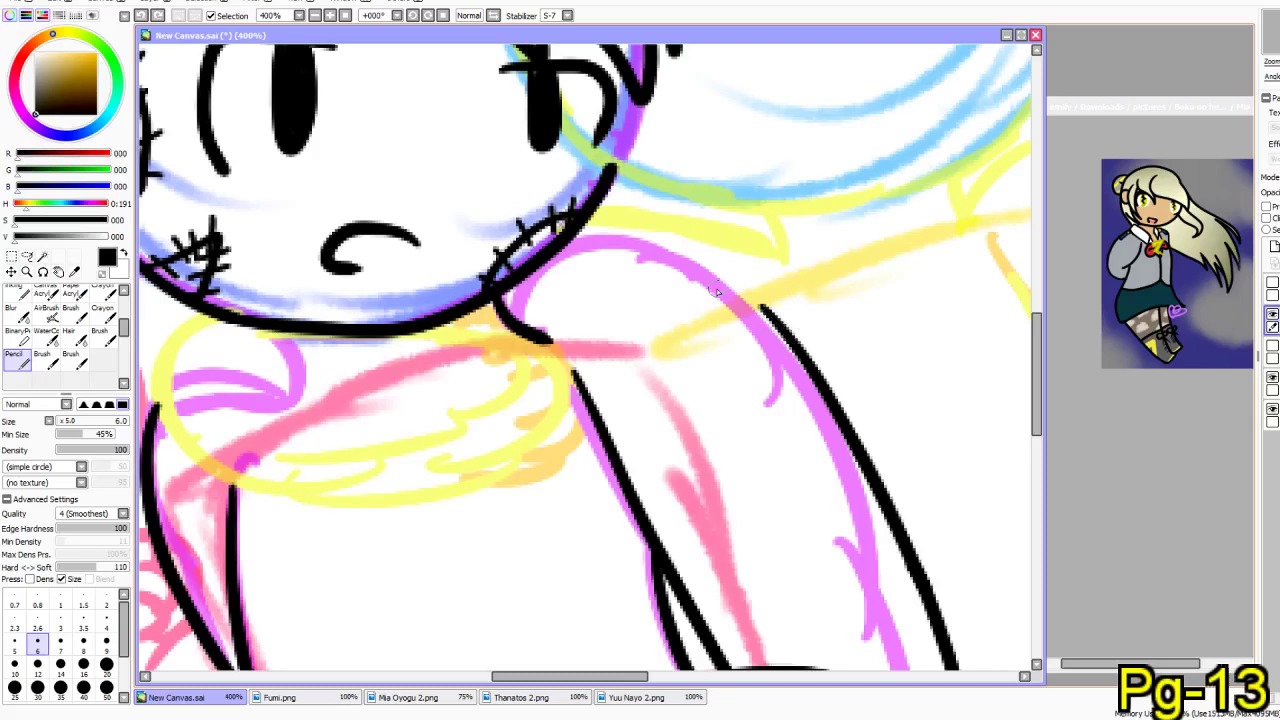
mouse_move(518, 324)
left_mouse_down()
mouse_move(524, 270)
mouse_move(640, 230)
mouse_move(750, 292)
mouse_move(818, 390)
mouse_move(814, 362)
mouse_move(754, 300)
mouse_move(636, 242)
mouse_move(530, 262)
mouse_move(530, 330)
left_mouse_up()
key("ctrl+z")
key("ctrl+z")
mouse_move(540, 268)
left_mouse_down()
mouse_move(512, 318)
mouse_move(660, 248)
mouse_move(784, 322)
mouse_move(828, 405)
left_mouse_up()
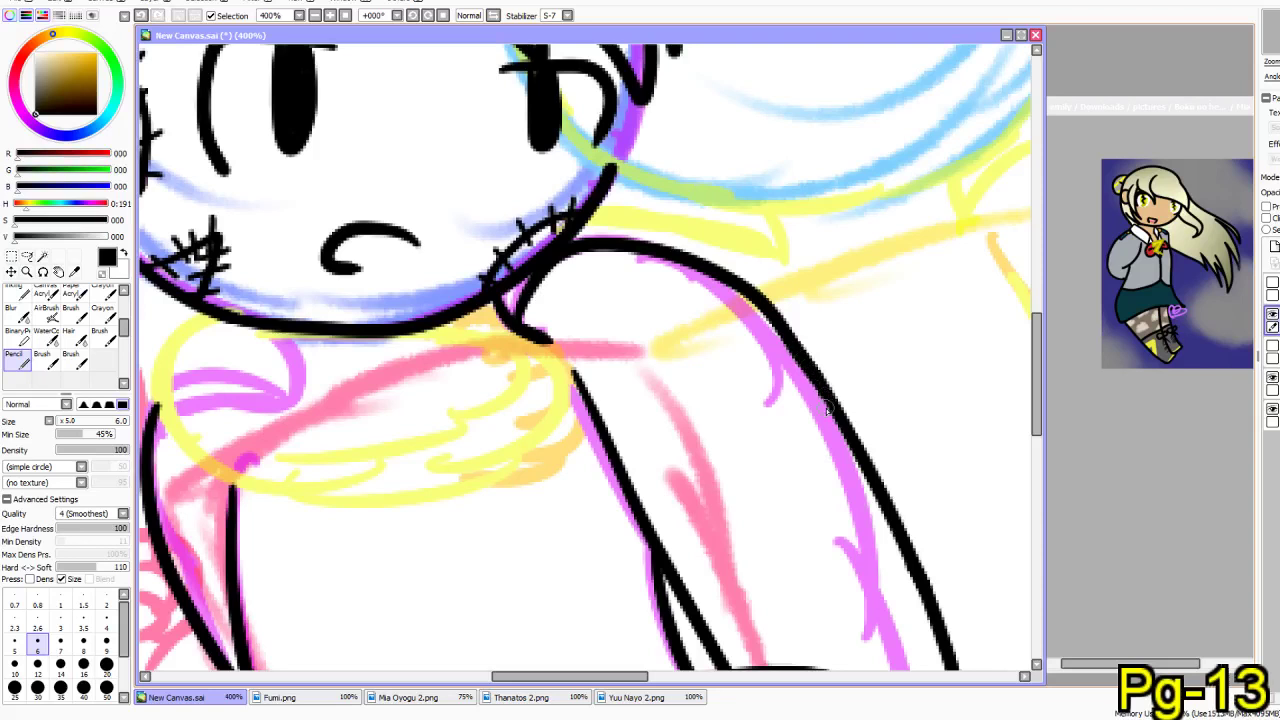
left_click(1273, 286)
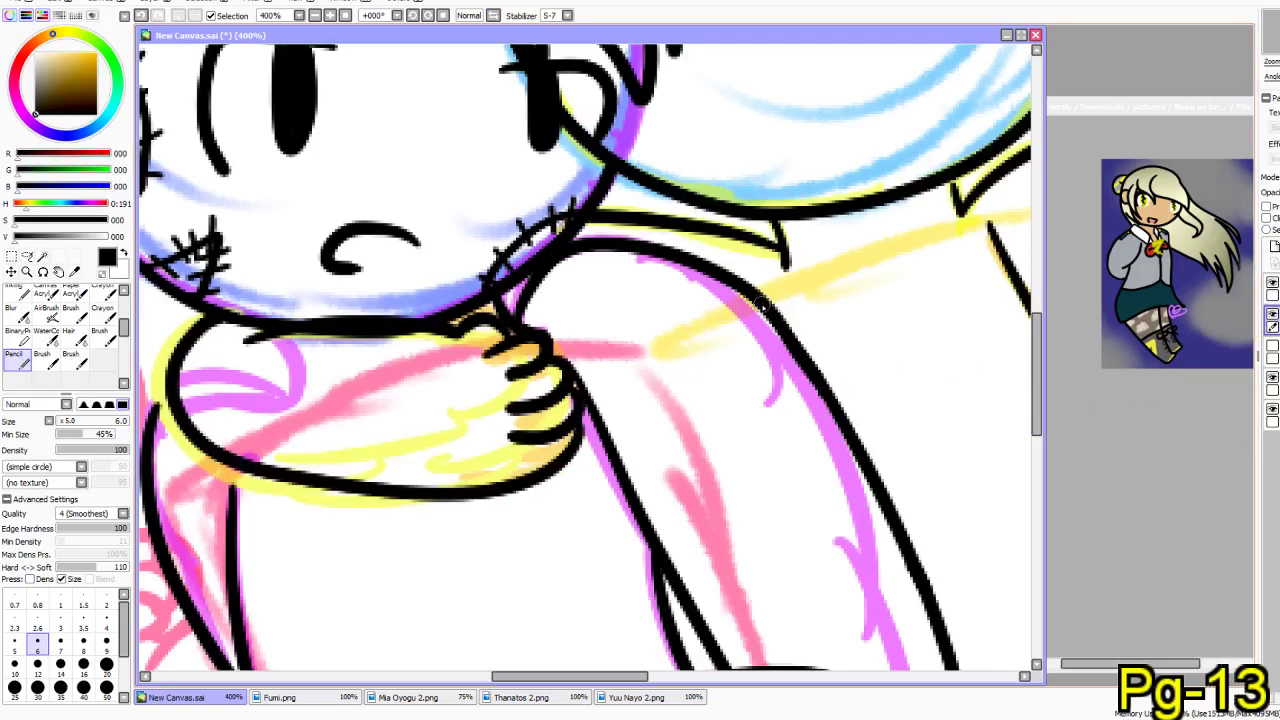
- Ink the curved short-sleeve hems across both of the boy's upper arms
mouse_move(833, 393)
left_mouse_down()
mouse_move(780, 486)
mouse_move(655, 535)
left_mouse_up()
left_click_drag(522, 597, 697, 383)
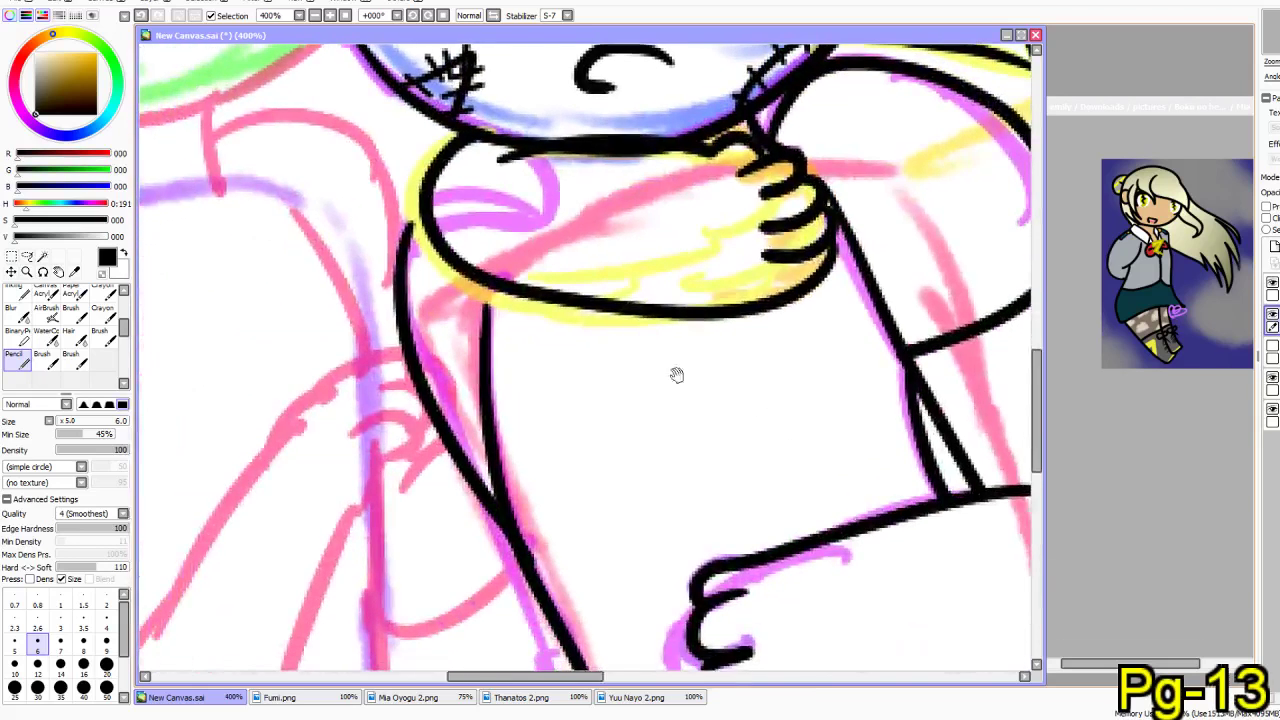
left_click_drag(448, 437, 486, 440)
left_click_drag(783, 392, 669, 400)
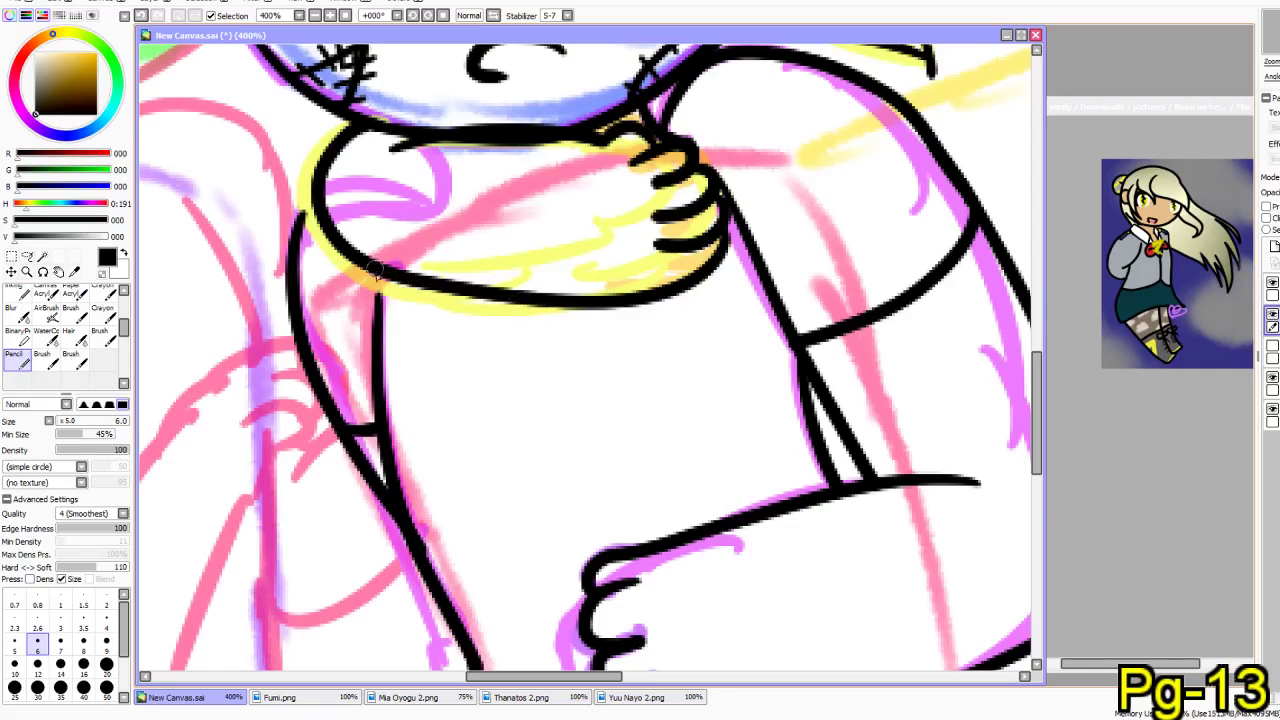
- Extend the boy's arm and torso lines up to the girl's forearm and ink his shirt's straight front line
left_click_drag(376, 307, 383, 283)
key("ctrl+z")
left_click_drag(300, 222, 314, 192)
key("ctrl+z")
mouse_move(545, 304)
left_mouse_down()
mouse_move(558, 351)
mouse_move(613, 337)
mouse_move(597, 308)
mouse_move(554, 327)
mouse_move(618, 528)
left_mouse_up()
key("ctrl+z")
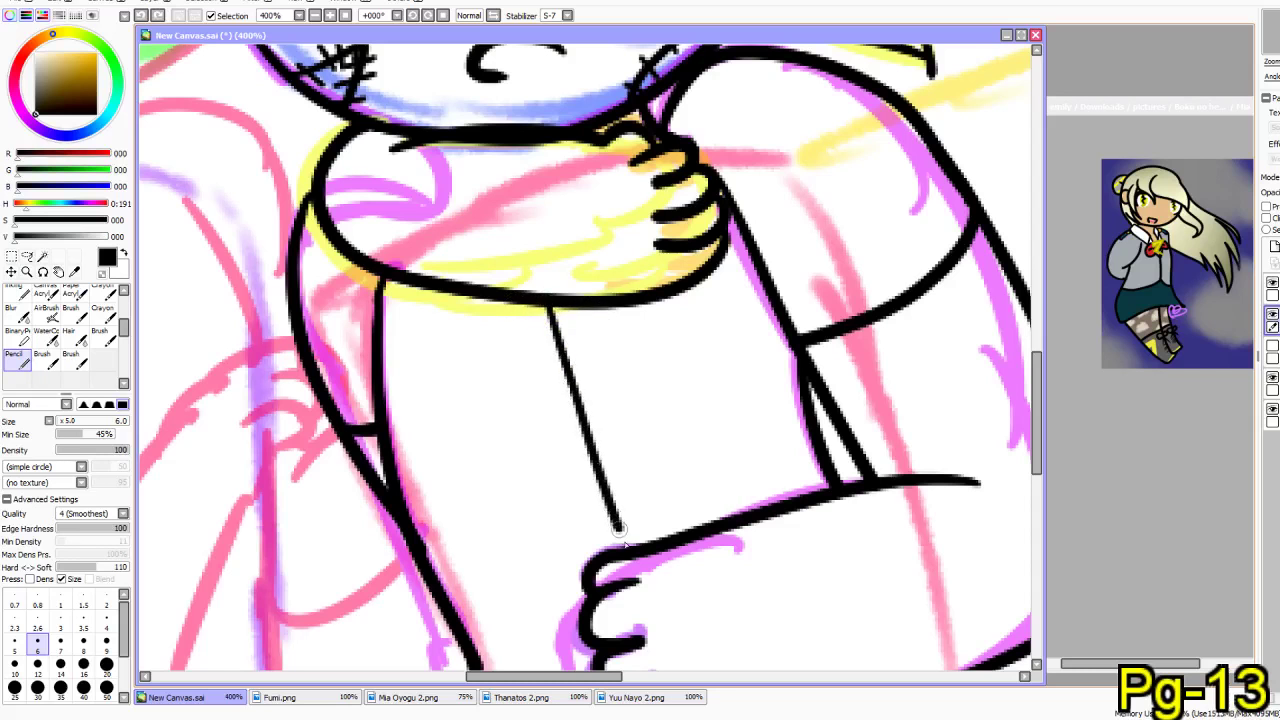
- Ink the boy's two-part shirt hem below his hand and a second waistband line beneath it
scroll(594, 366, "down", 5)
mouse_move(607, 375)
left_mouse_down()
mouse_move(514, 443)
mouse_move(514, 457)
left_mouse_up()
left_click_drag(419, 339, 425, 391)
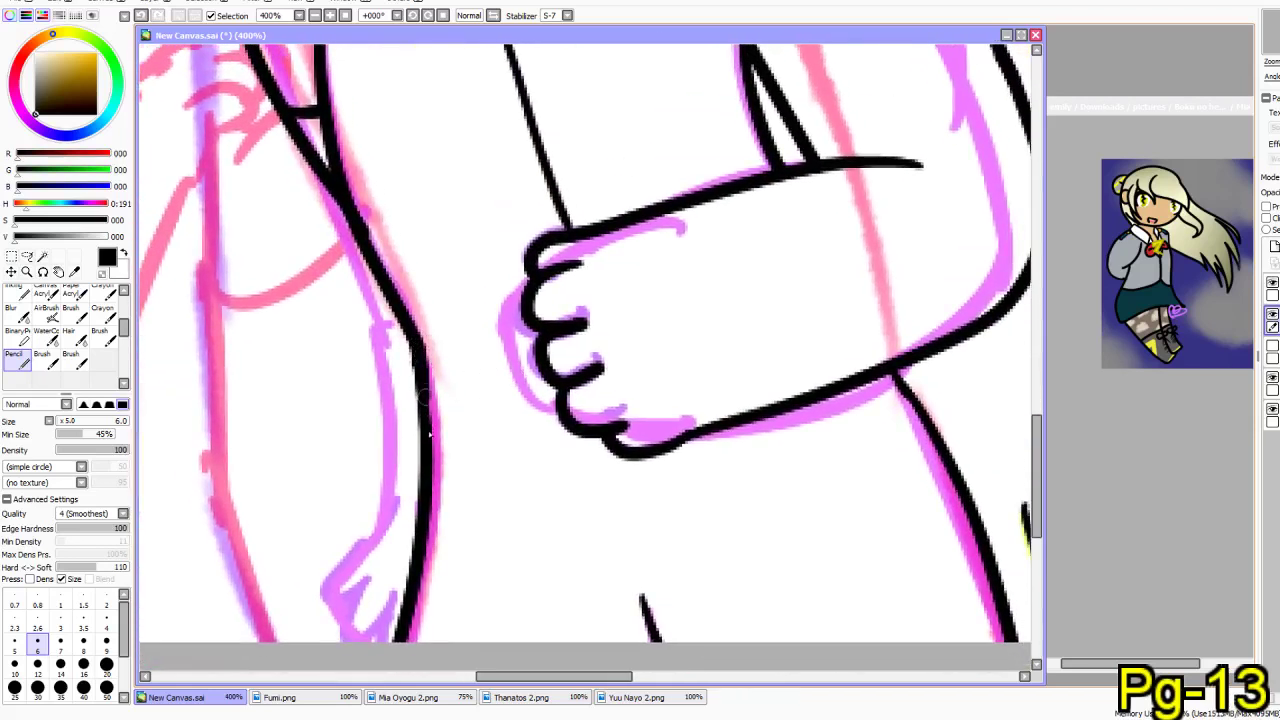
mouse_move(620, 452)
left_mouse_down()
mouse_move(623, 487)
mouse_move(650, 507)
mouse_move(870, 499)
mouse_move(962, 476)
left_mouse_up()
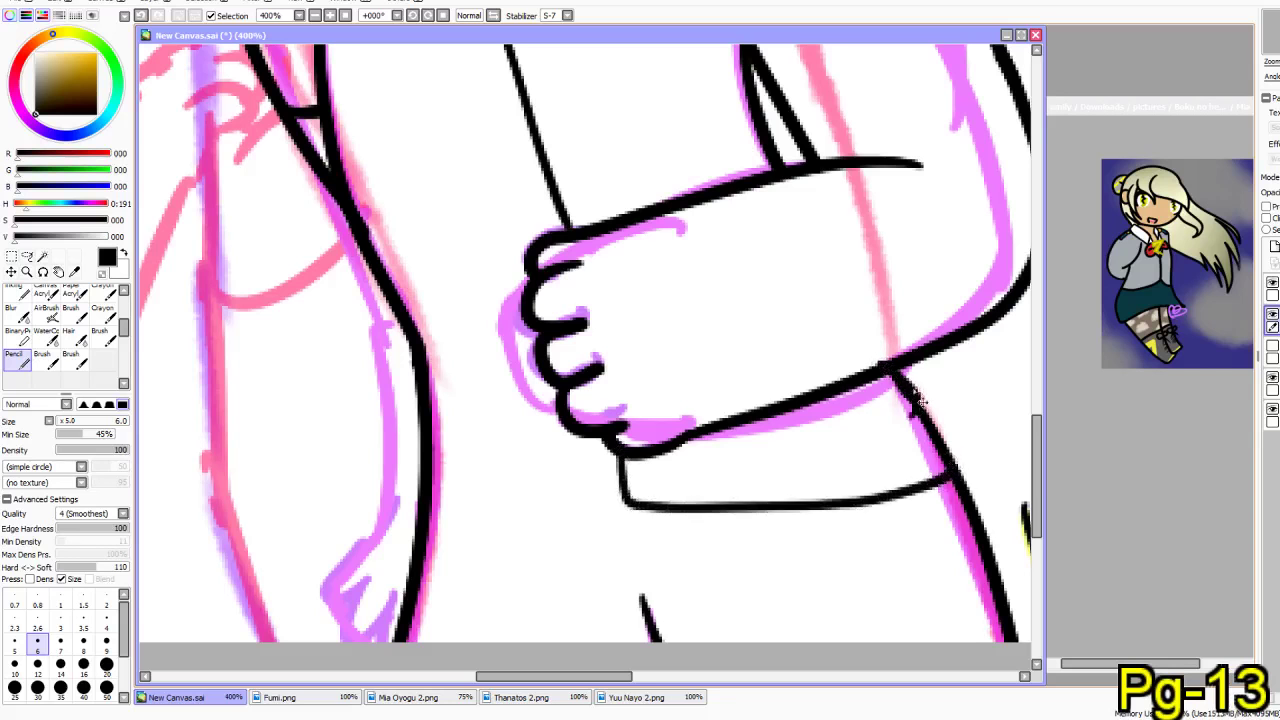
mouse_move(624, 462)
left_mouse_down()
mouse_move(623, 511)
mouse_move(604, 526)
mouse_move(504, 543)
mouse_move(433, 521)
left_mouse_up()
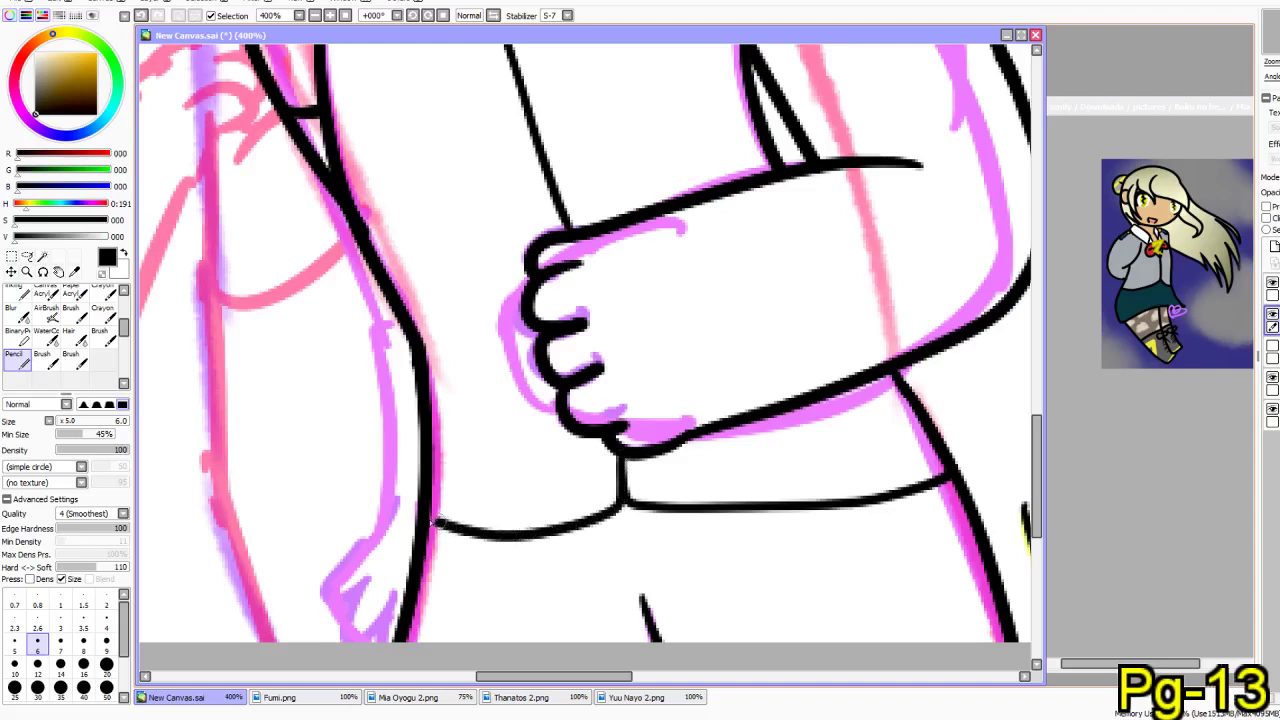
left_click_drag(716, 383, 592, 339)
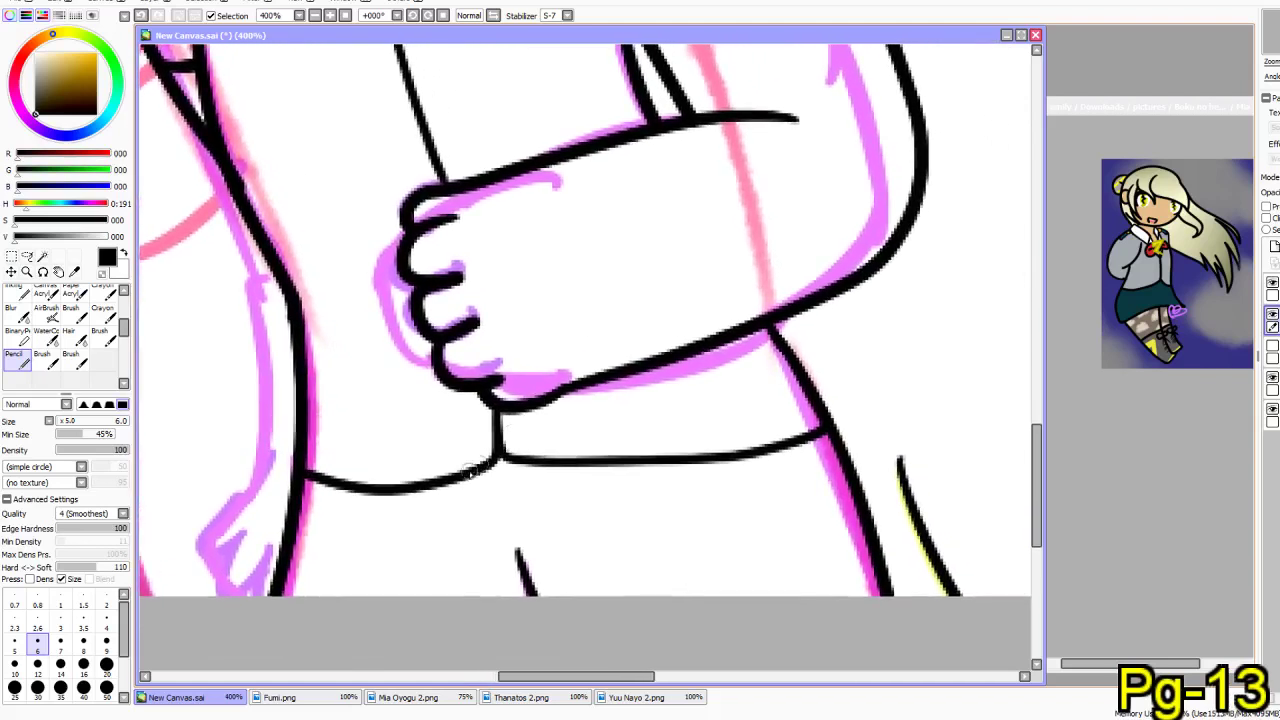
mouse_move(300, 506)
left_mouse_down()
mouse_move(373, 510)
mouse_move(600, 498)
mouse_move(840, 452)
left_mouse_up()
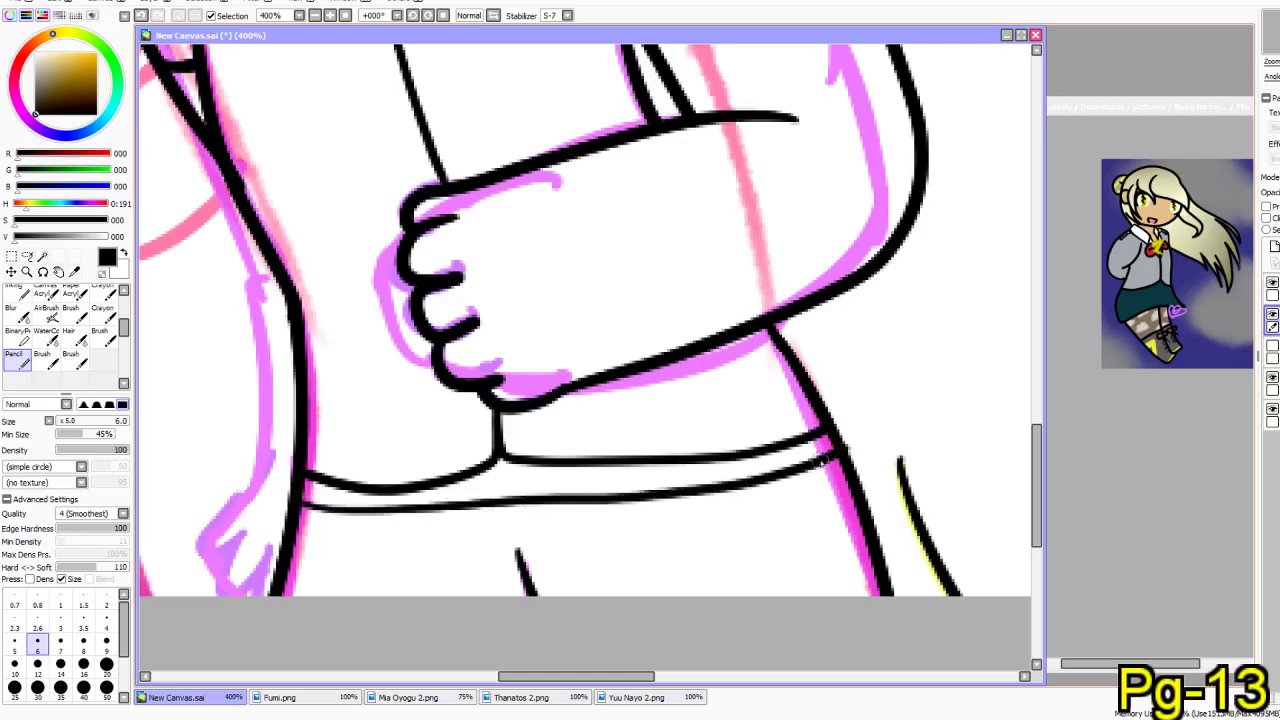
- Ink short vertical belt detail marks around the middle of the boy's waistband
mouse_move(480, 478)
left_mouse_down()
mouse_move(485, 500)
mouse_move(543, 495)
left_mouse_up()
left_click_drag(562, 452, 565, 482)
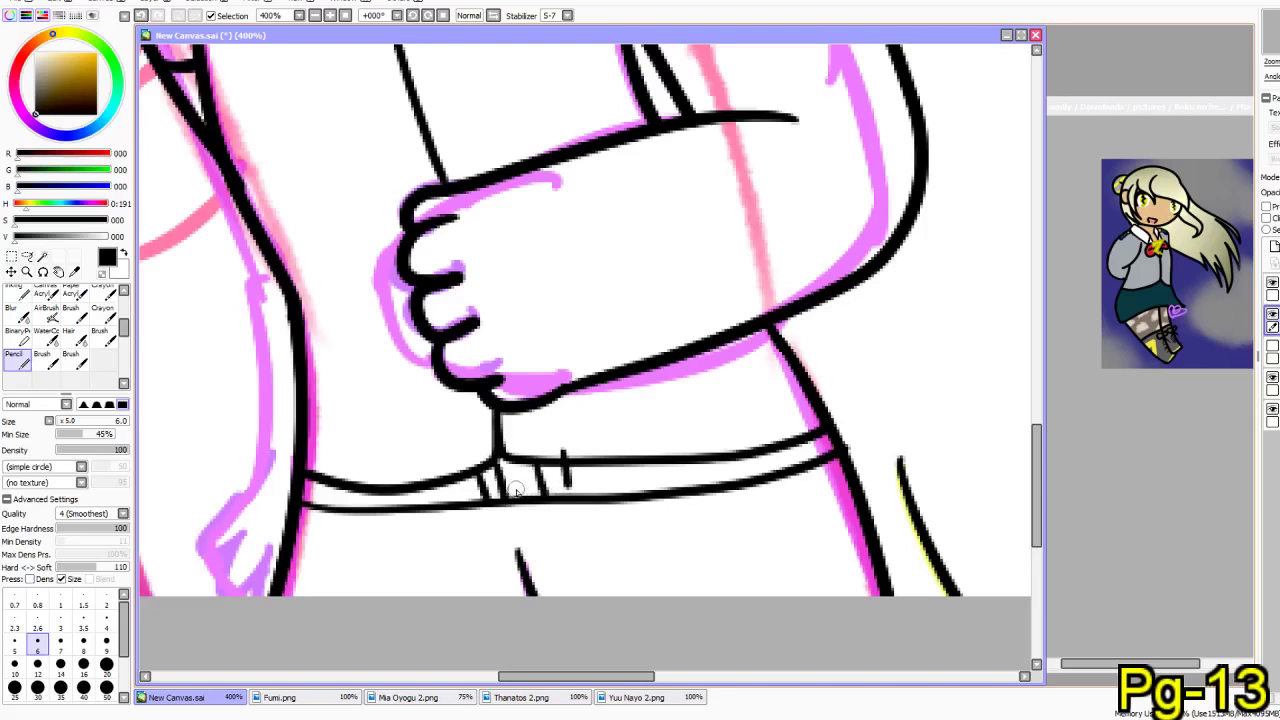
key("ctrl+z")
mouse_move(562, 463)
left_mouse_down()
mouse_move(566, 495)
mouse_move(522, 476)
left_mouse_up()
left_click_drag(592, 554, 543, 554)
left_click_drag(489, 428, 512, 611)
left_click_drag(549, 463, 554, 514)
- Bring up the Thanatos 2.png reference beside the canvas and return to the drawing at the boy's folded forearm
left_click_drag(541, 291, 515, 570)
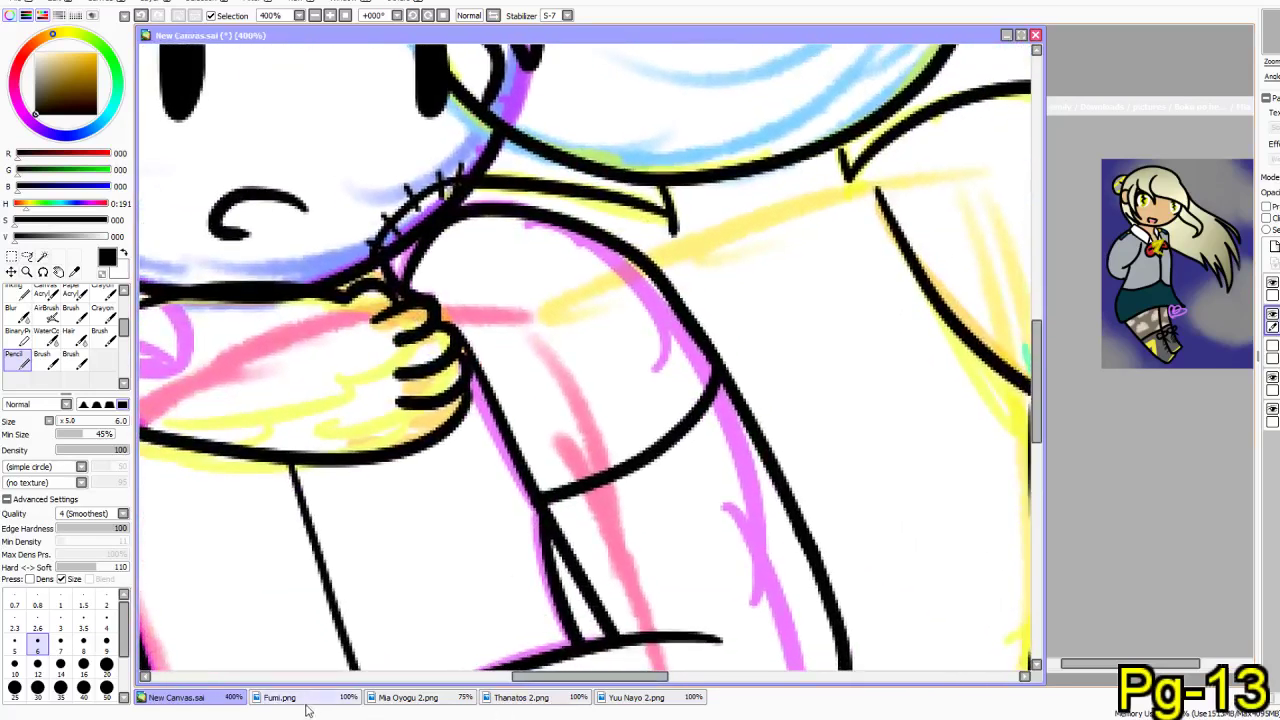
left_click(566, 699)
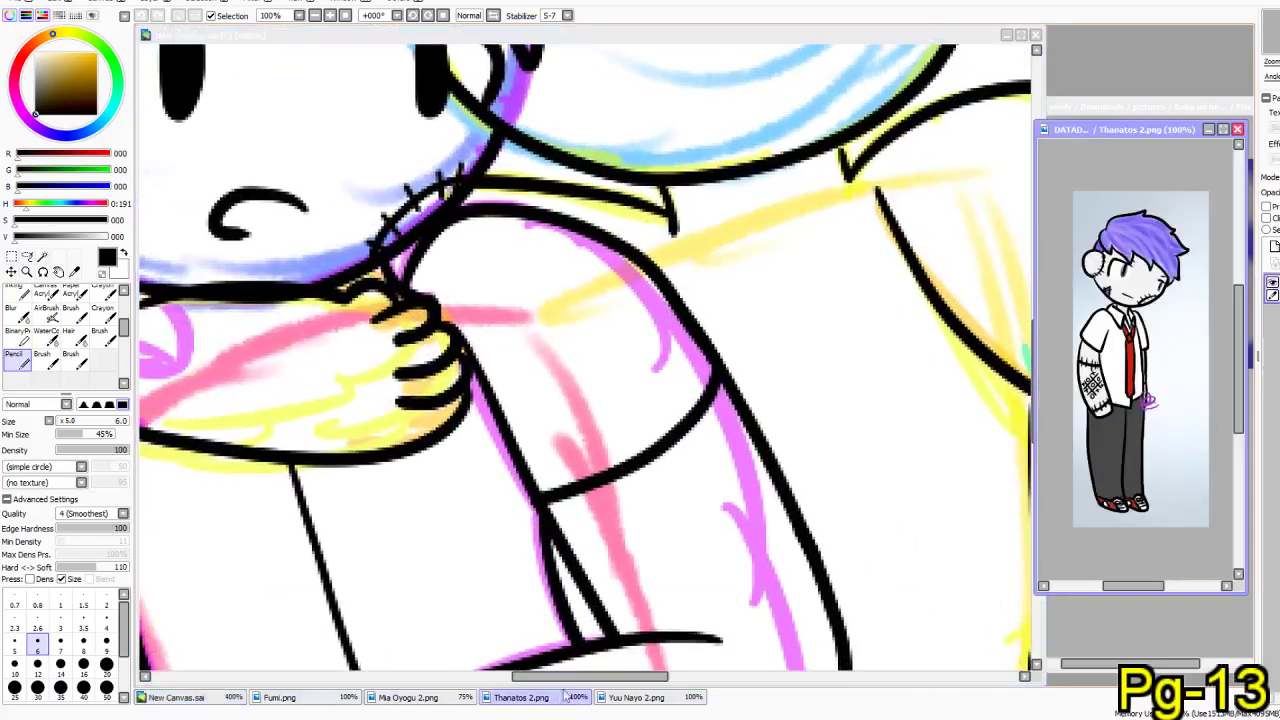
left_click(752, 39)
left_click_drag(327, 505, 418, 252)
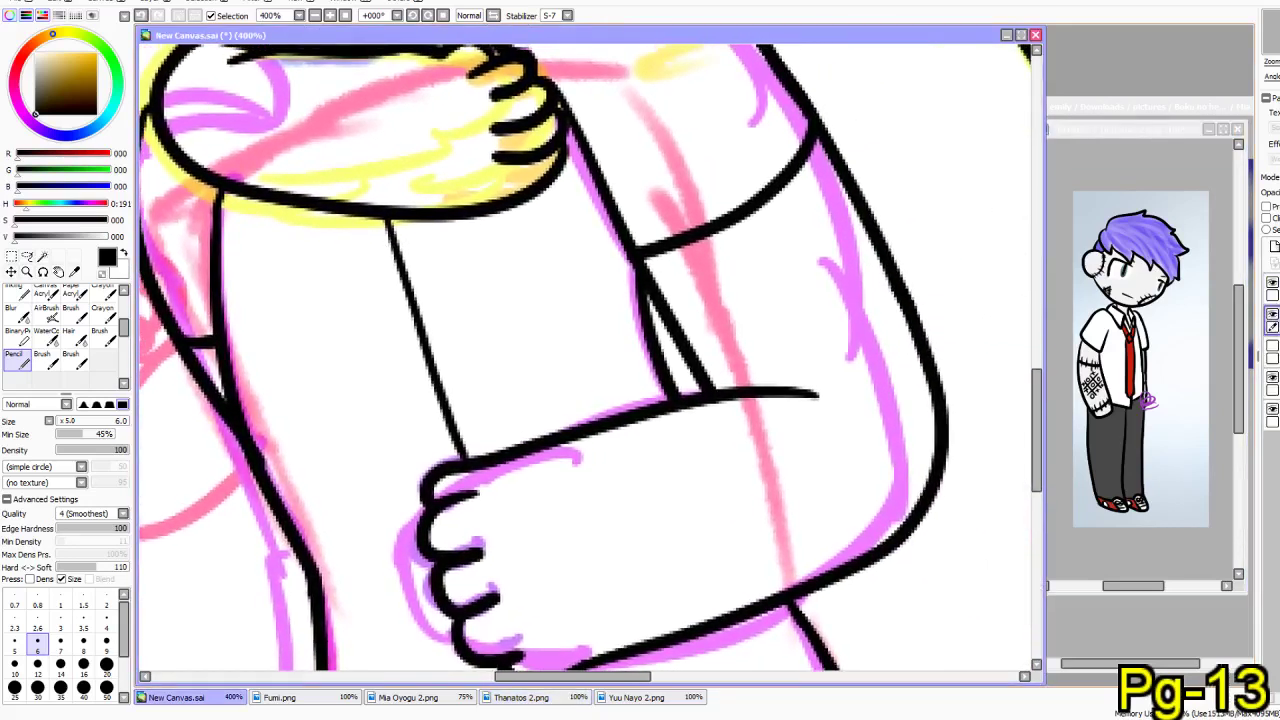
left_click(31, 30)
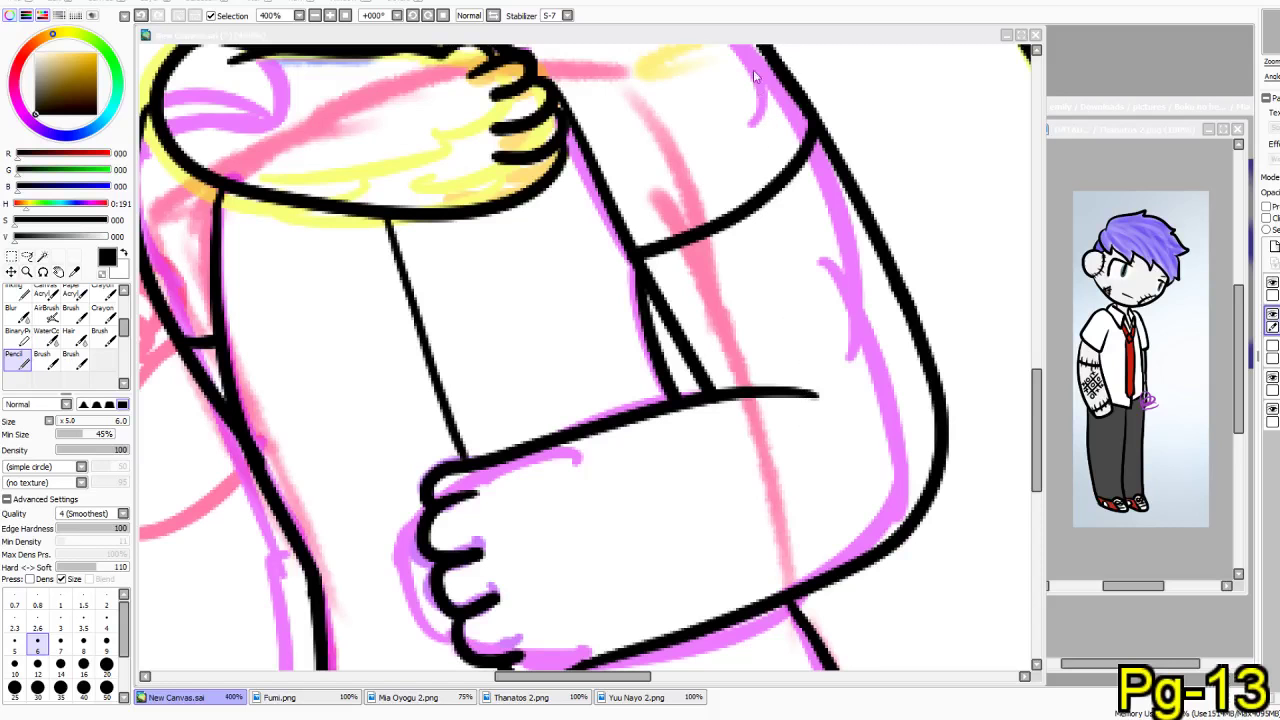
left_click(737, 5)
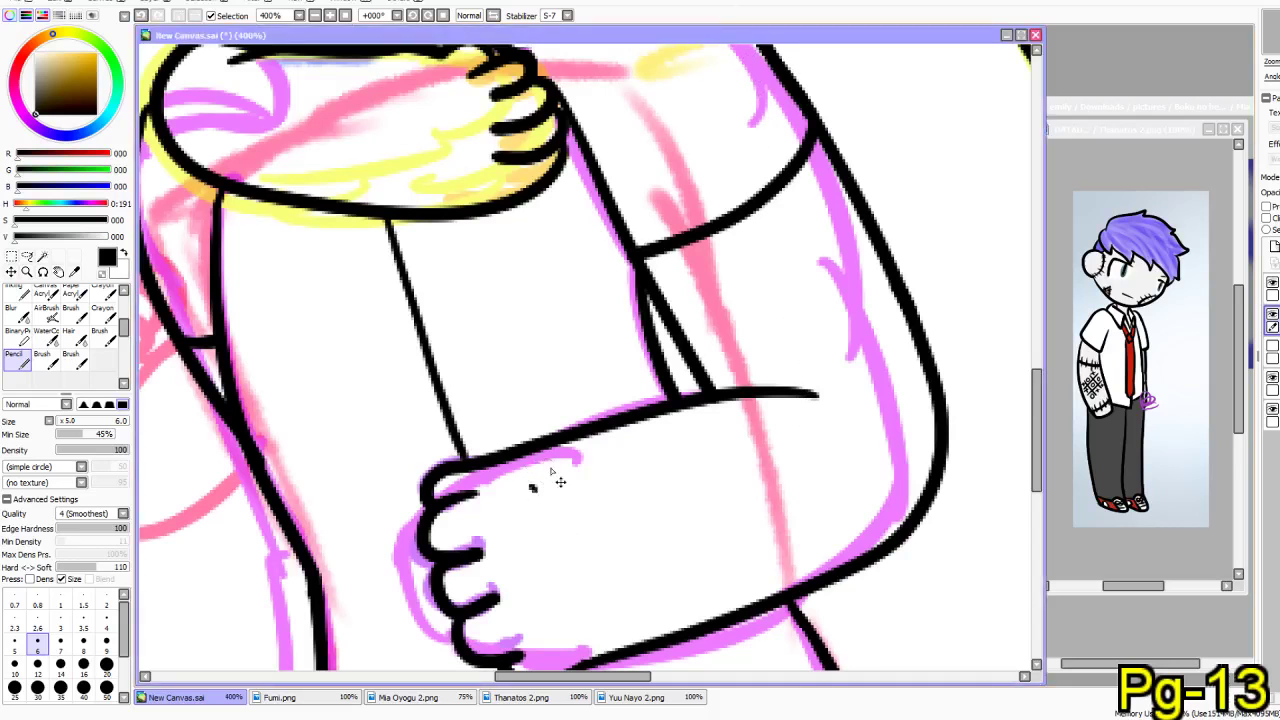
- Ink a diagonal scar across the boy's folded forearm and cross it with a row of short stitch marks
mouse_move(548, 441)
left_mouse_down()
mouse_move(705, 492)
mouse_move(808, 578)
left_mouse_up()
key("ctrl+z")
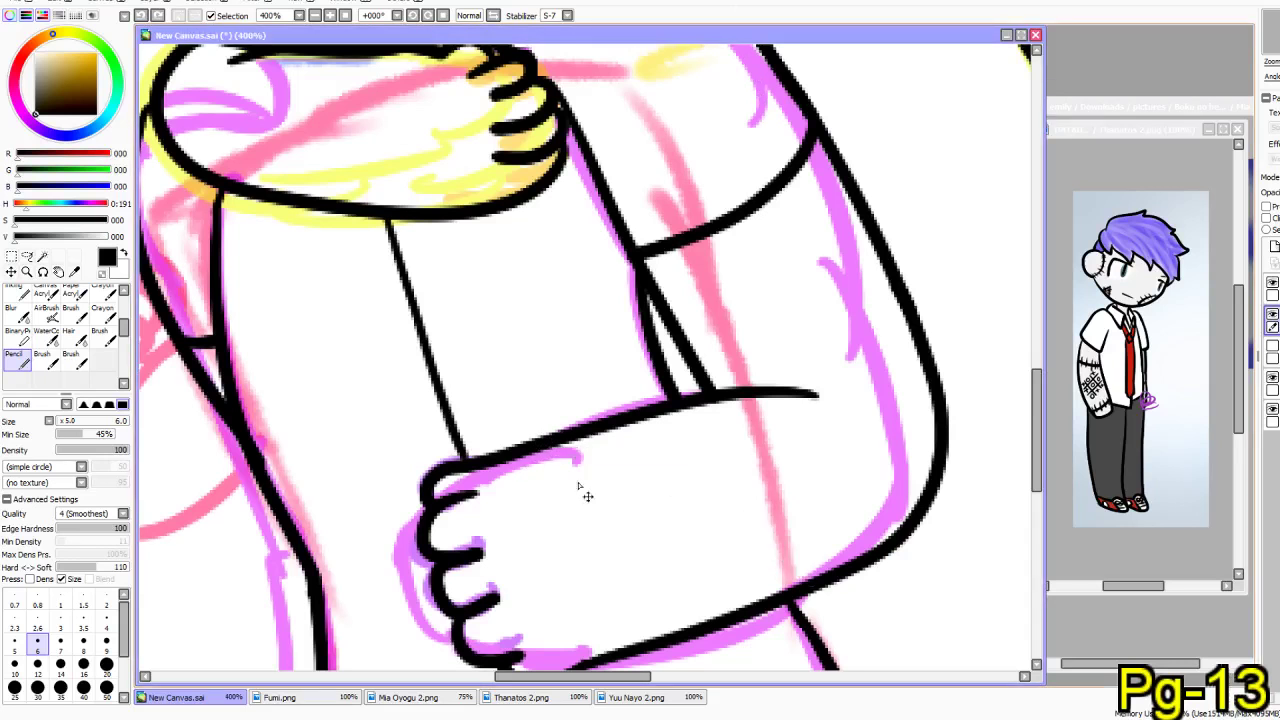
left_click_drag(548, 442, 775, 537)
left_click_drag(584, 442, 557, 484)
mouse_move(608, 458)
left_mouse_down()
mouse_move(566, 494)
mouse_move(604, 498)
left_mouse_up()
key("ctrl+z")
key("ctrl+z")
left_click_drag(604, 443, 581, 495)
mouse_move(638, 444)
left_mouse_down()
mouse_move(604, 494)
mouse_move(627, 511)
left_mouse_up()
left_click_drag(688, 462, 664, 506)
mouse_move(706, 468)
left_mouse_down()
mouse_move(737, 495)
mouse_move(725, 556)
mouse_move(763, 528)
mouse_move(759, 510)
mouse_move(736, 548)
left_mouse_up()
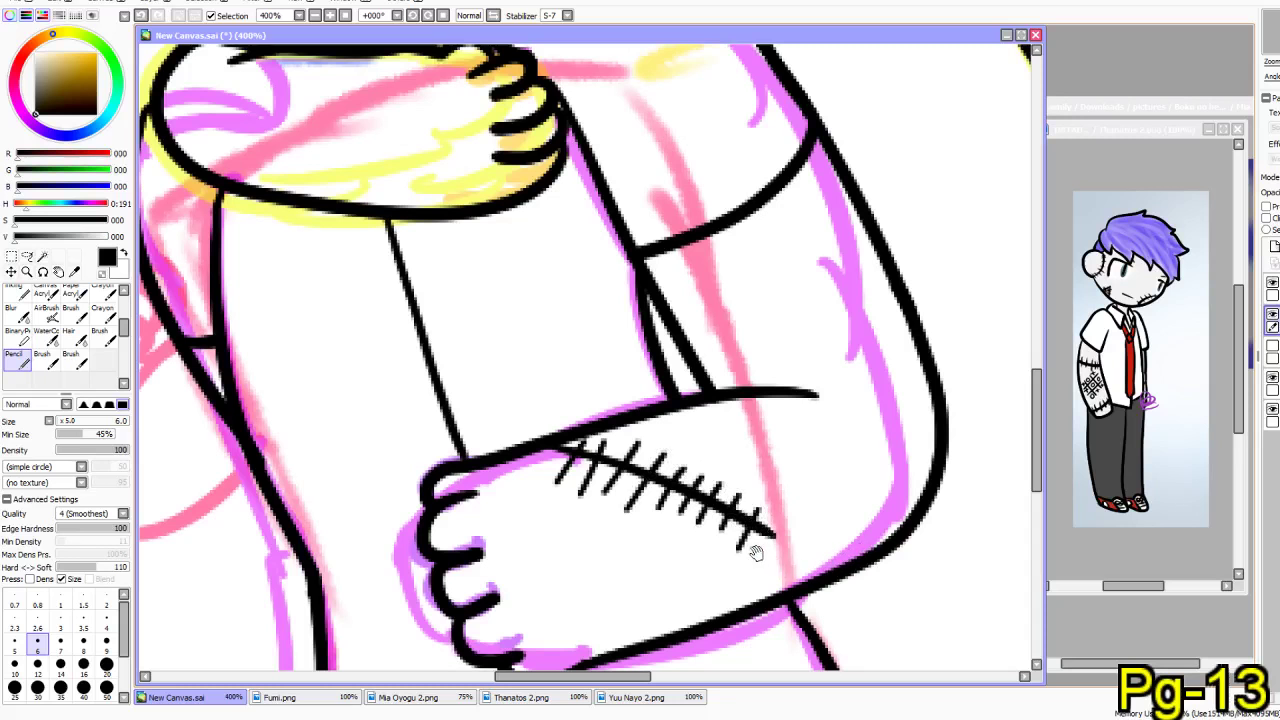
- Switch back to the blonde girl's line layer and try inking the fringe across her forehead
left_click_drag(571, 403, 574, 579)
left_click_drag(680, 366, 437, 418)
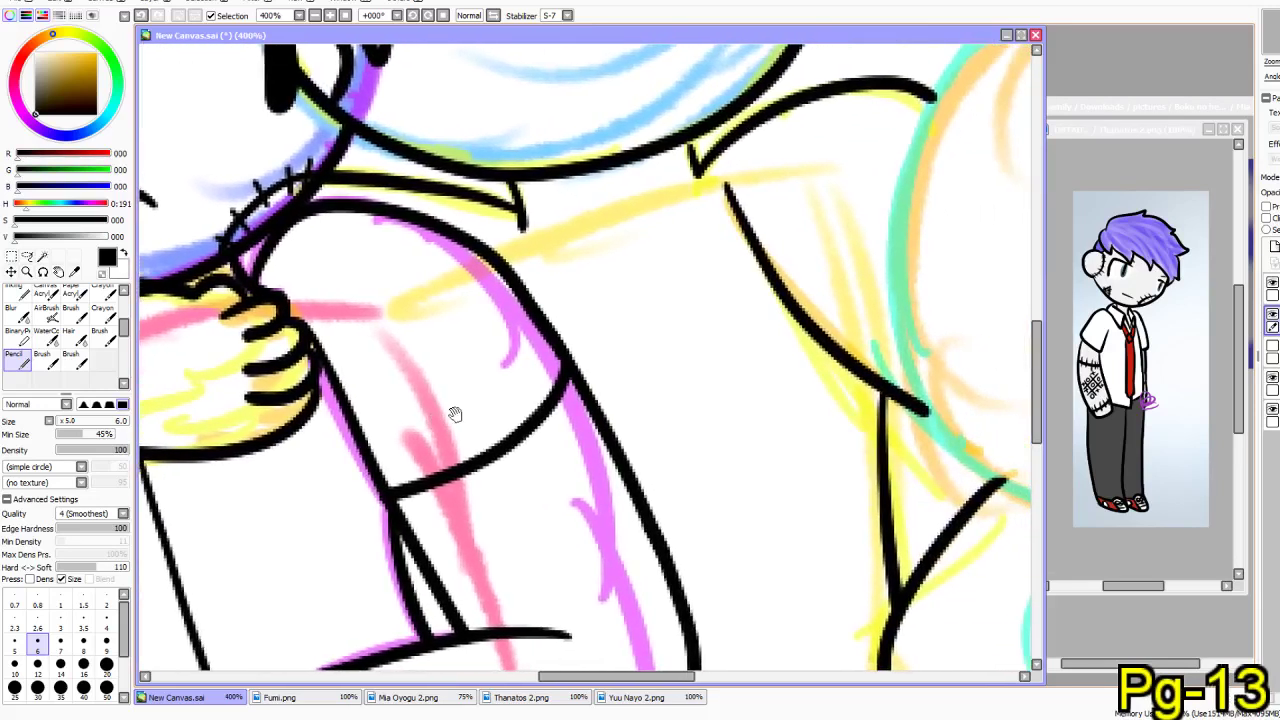
left_click(1274, 289)
left_click_drag(607, 262, 608, 627)
left_click_drag(537, 270, 550, 449)
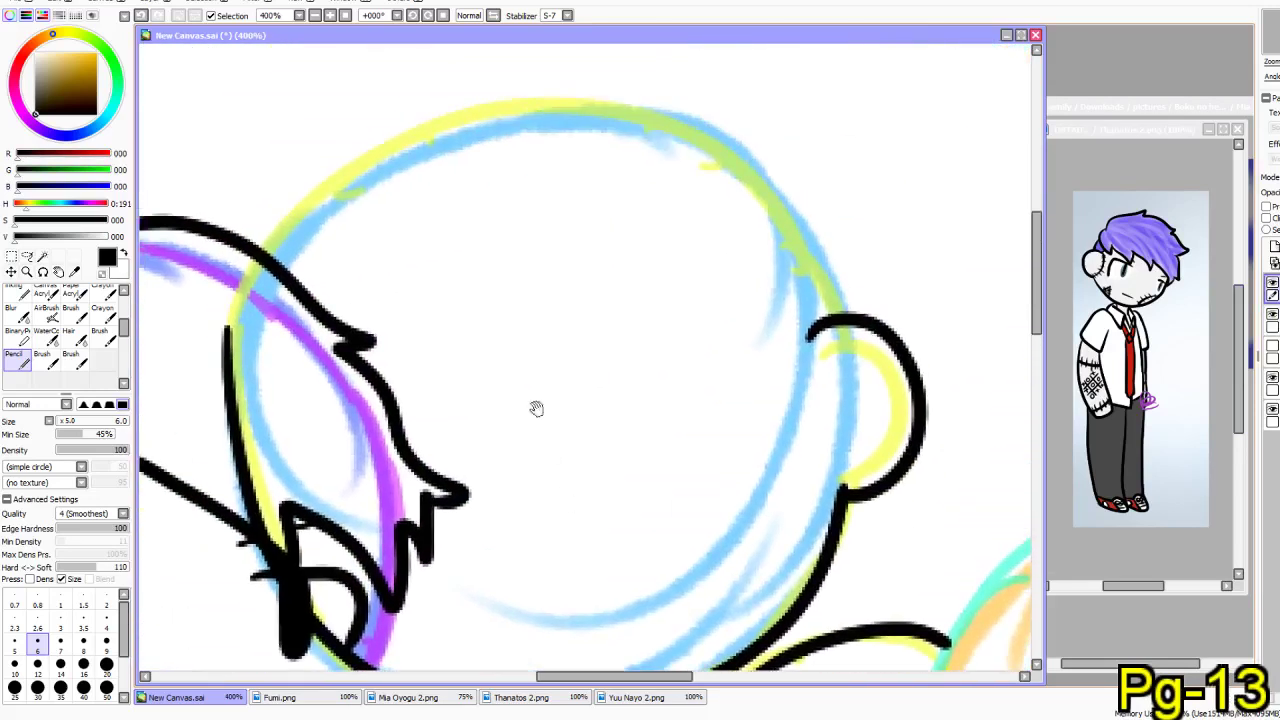
left_click_drag(357, 325, 425, 316)
mouse_move(293, 337)
left_mouse_down()
mouse_move(337, 224)
mouse_move(386, 193)
left_mouse_up()
key("ctrl+z")
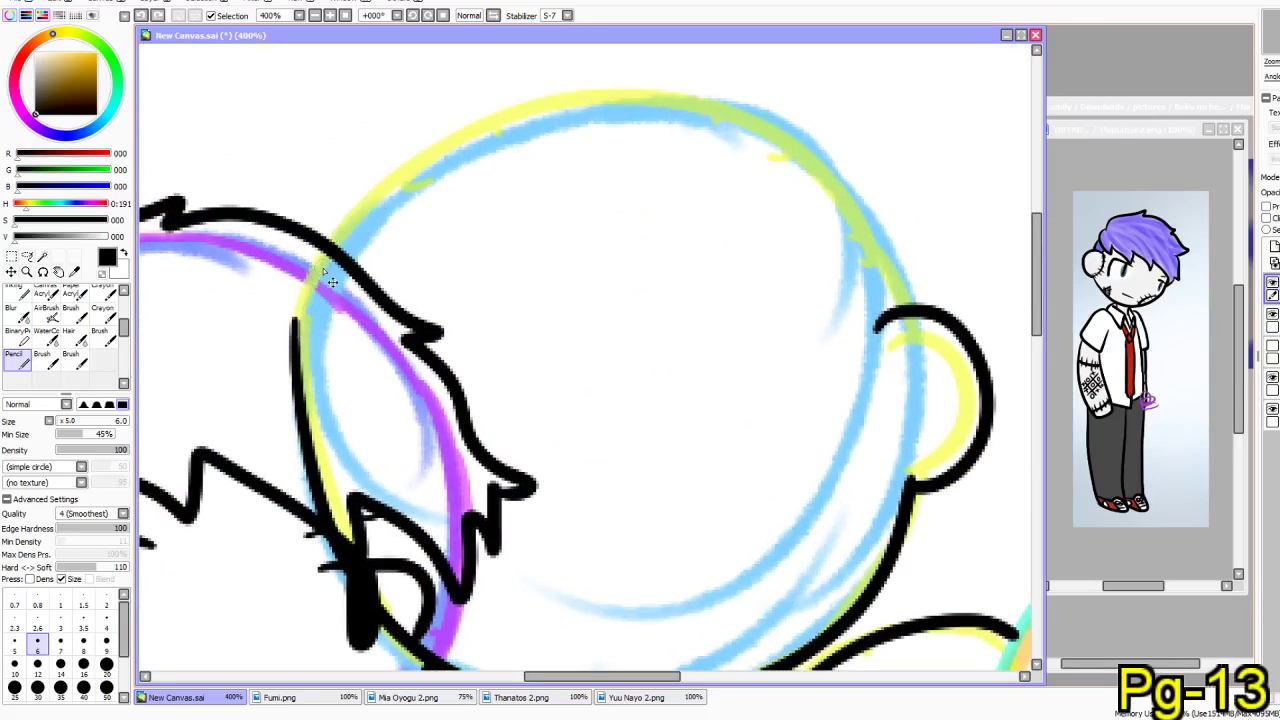
mouse_move(412, 258)
left_mouse_down()
mouse_move(415, 301)
mouse_move(550, 439)
mouse_move(728, 415)
left_mouse_up()
key("ctrl+z")
- Bring up the blonde girl's reference picture and ink the wide sweeping fringe across her forehead
left_click(1208, 131)
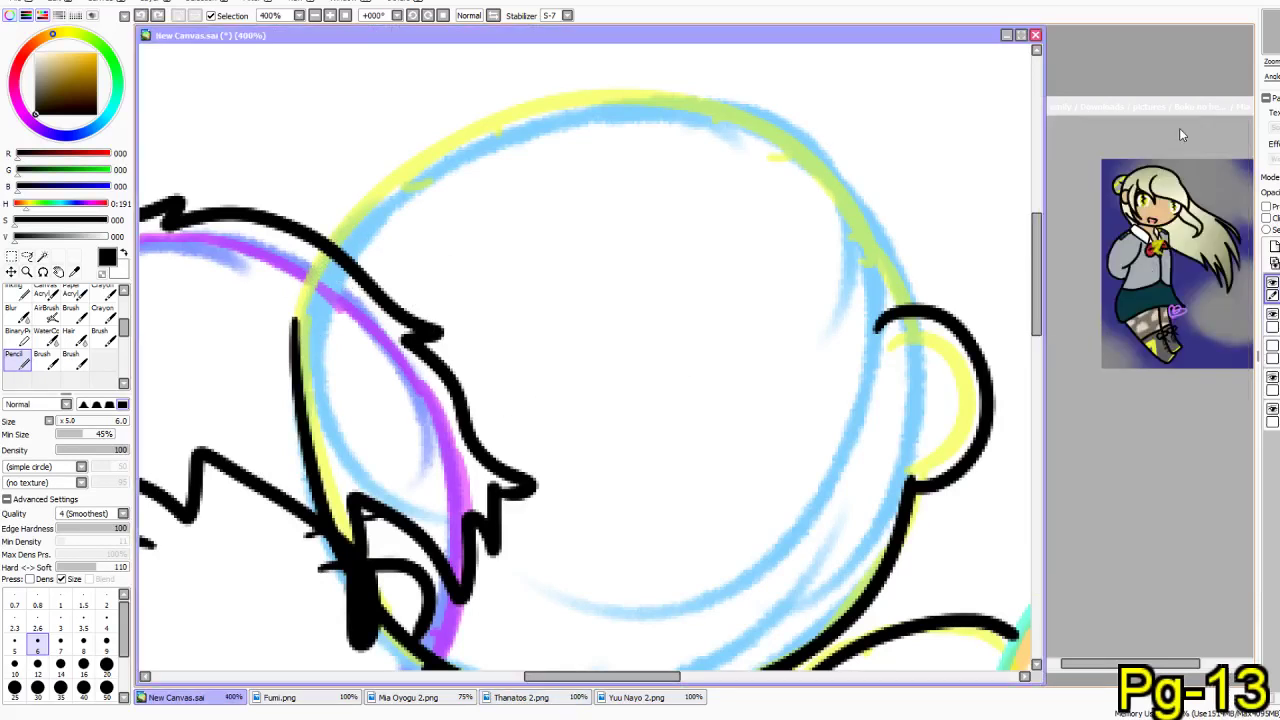
mouse_move(425, 238)
left_mouse_down()
mouse_move(410, 352)
mouse_move(551, 434)
mouse_move(643, 429)
left_mouse_up()
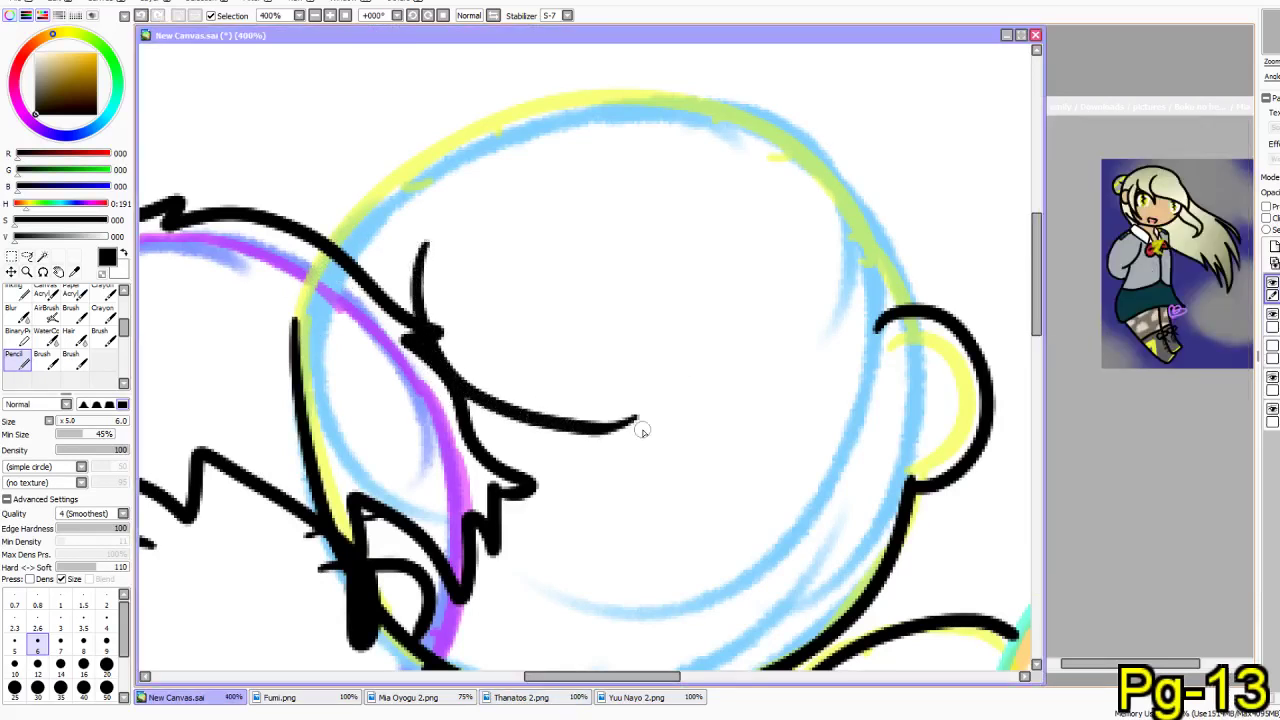
key("ctrl+z")
key("ctrl+z")
mouse_move(425, 258)
left_mouse_down()
mouse_move(434, 337)
mouse_move(503, 417)
mouse_move(666, 439)
mouse_move(803, 423)
mouse_move(865, 443)
mouse_move(846, 313)
mouse_move(800, 266)
mouse_move(704, 235)
left_mouse_up()
left_click_drag(436, 455, 568, 346)
- Ink the pointed side lock of the blonde girl's hair between her fringe and the edge of her face
mouse_move(457, 183)
left_mouse_down()
mouse_move(555, 367)
mouse_move(615, 370)
mouse_move(515, 280)
mouse_move(555, 150)
left_mouse_up()
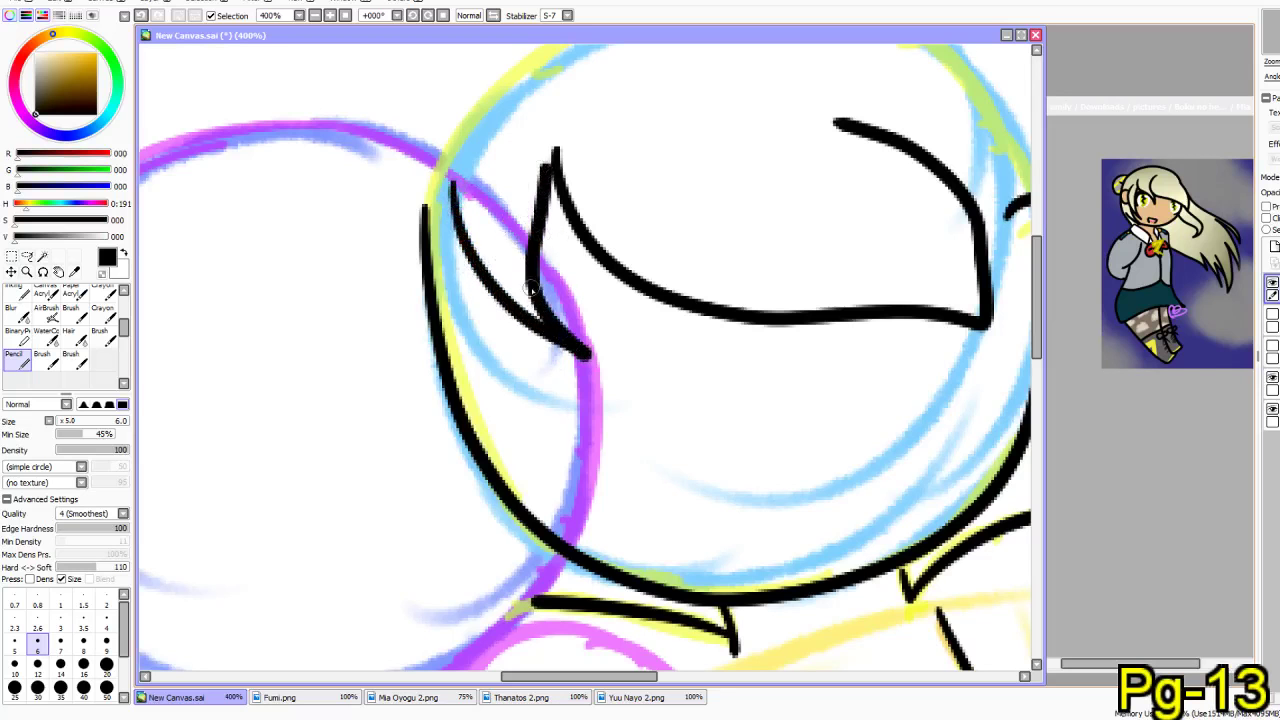
key("ctrl+z")
key("ctrl+z")
mouse_move(452, 192)
left_mouse_down()
mouse_move(489, 311)
mouse_move(588, 342)
mouse_move(637, 375)
mouse_move(533, 263)
mouse_move(556, 181)
left_mouse_up()
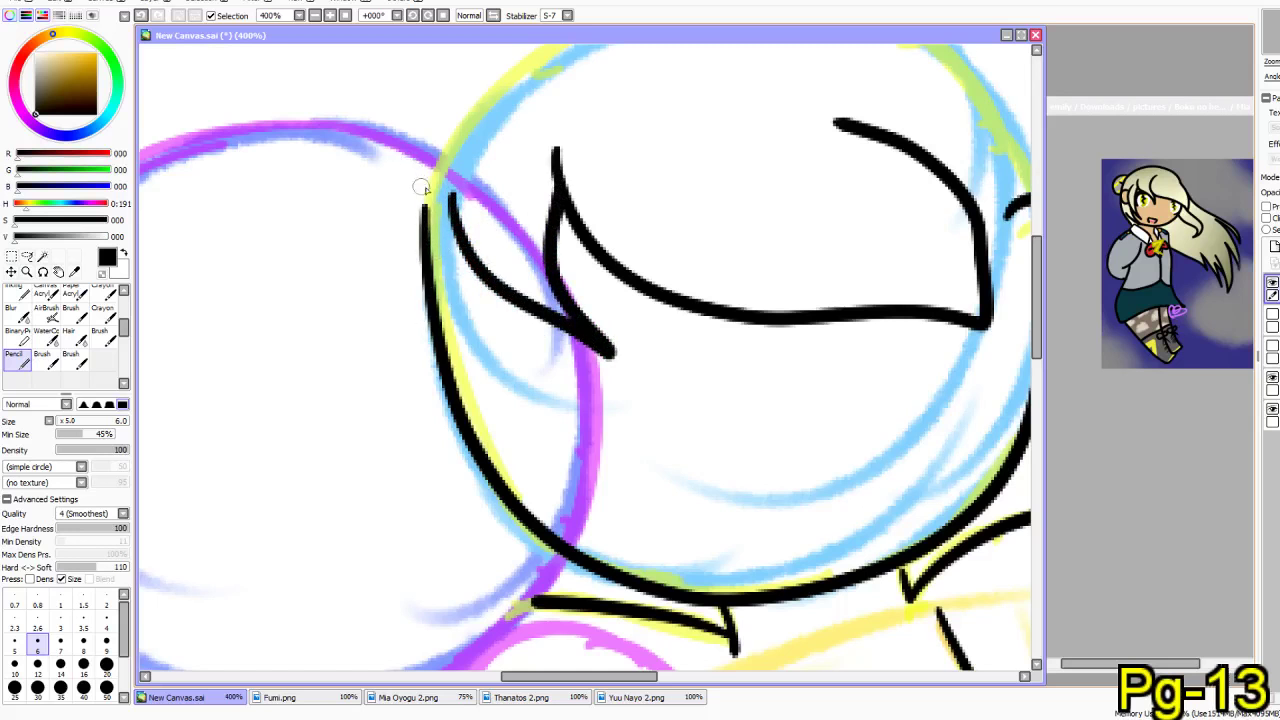
- Ink the long pointed side strand along the outer edge of the blonde girl's face and the narrow lock beside her ear
mouse_move(461, 274)
left_mouse_down()
mouse_move(468, 491)
mouse_move(524, 549)
mouse_move(467, 517)
mouse_move(383, 407)
mouse_move(398, 282)
left_mouse_up()
key("ctrl+z")
mouse_move(412, 185)
left_mouse_down()
mouse_move(446, 143)
mouse_move(386, 354)
mouse_move(476, 485)
left_mouse_up()
key("ctrl+z")
mouse_move(473, 112)
left_mouse_down()
mouse_move(423, 145)
mouse_move(395, 328)
mouse_move(448, 424)
mouse_move(452, 517)
mouse_move(465, 305)
left_mouse_up()
left_click_drag(460, 254, 465, 230)
mouse_move(569, 366)
left_mouse_down()
mouse_move(389, 370)
mouse_move(277, 356)
left_mouse_up()
mouse_move(720, 145)
left_mouse_down()
mouse_move(722, 290)
mouse_move(731, 276)
mouse_move(763, 385)
mouse_move(706, 298)
left_mouse_up()
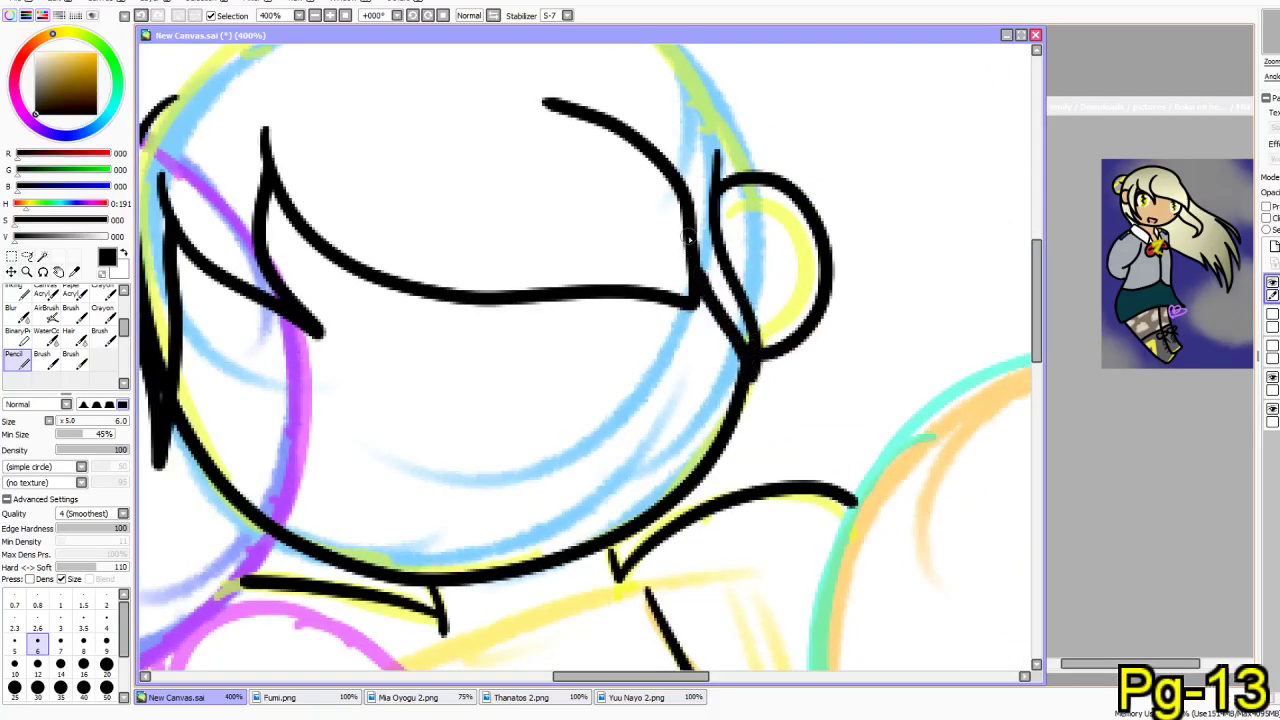
- Ink the curved top of the blonde girl's head down to her ear, plus the line from the ear to her shoulder
left_click_drag(450, 280, 469, 486)
left_click_drag(355, 343, 467, 278)
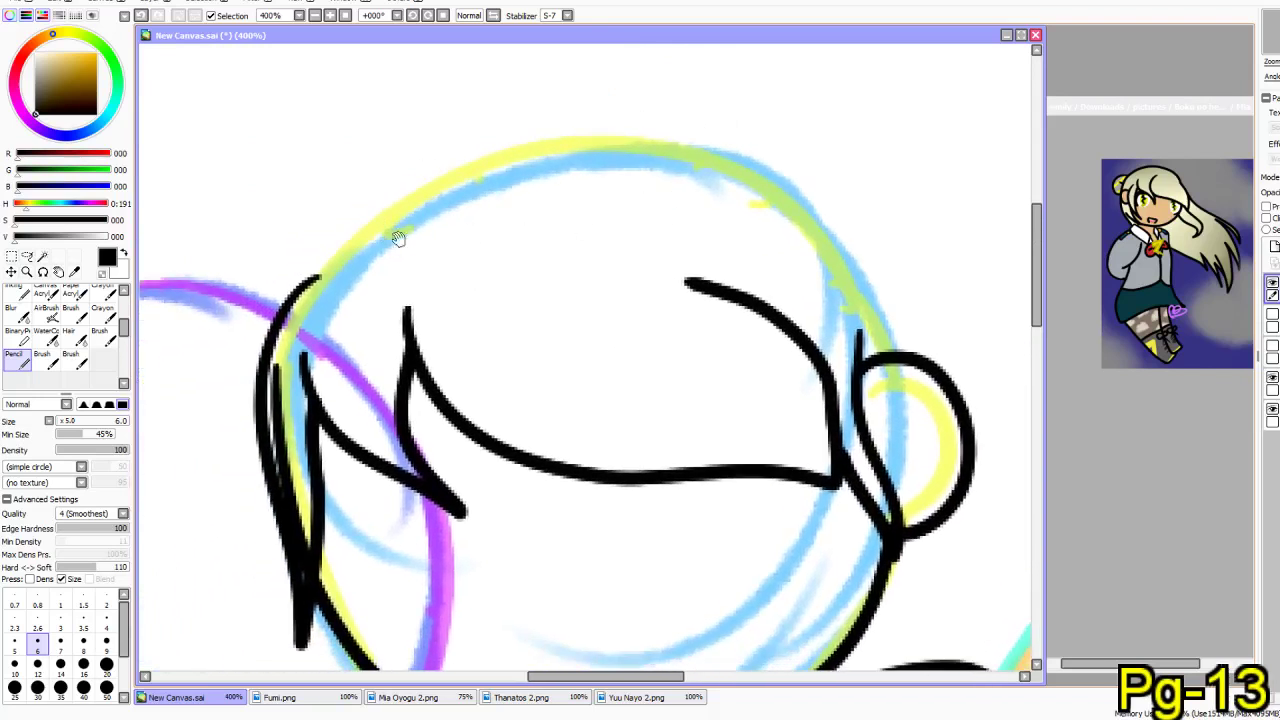
mouse_move(303, 276)
left_mouse_down()
mouse_move(414, 176)
mouse_move(551, 123)
mouse_move(684, 137)
mouse_move(791, 184)
mouse_move(866, 272)
mouse_move(910, 368)
left_mouse_up()
mouse_move(940, 516)
left_mouse_down()
mouse_move(768, 226)
mouse_move(828, 286)
mouse_move(850, 385)
left_mouse_up()
key("ctrl+z")
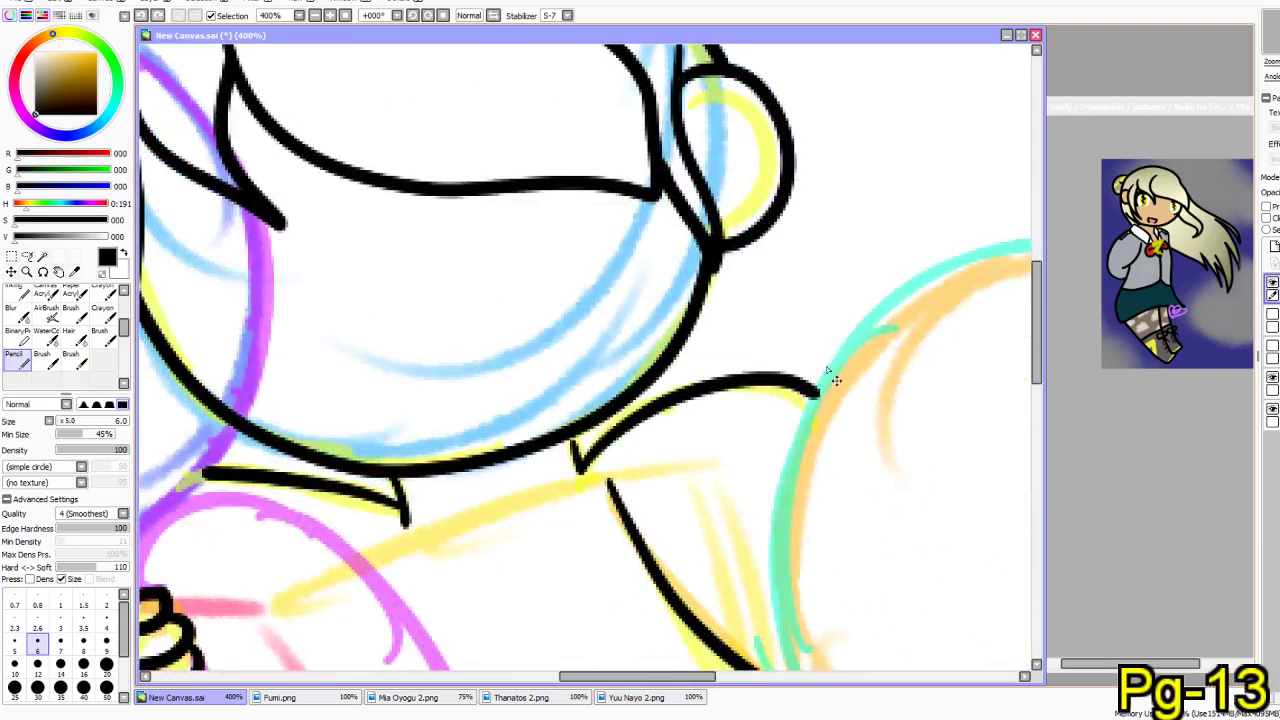
mouse_move(766, 228)
left_mouse_down()
mouse_move(782, 304)
mouse_move(845, 385)
left_mouse_up()
mouse_move(587, 108)
left_mouse_down()
mouse_move(587, 418)
mouse_move(507, 362)
left_mouse_up()
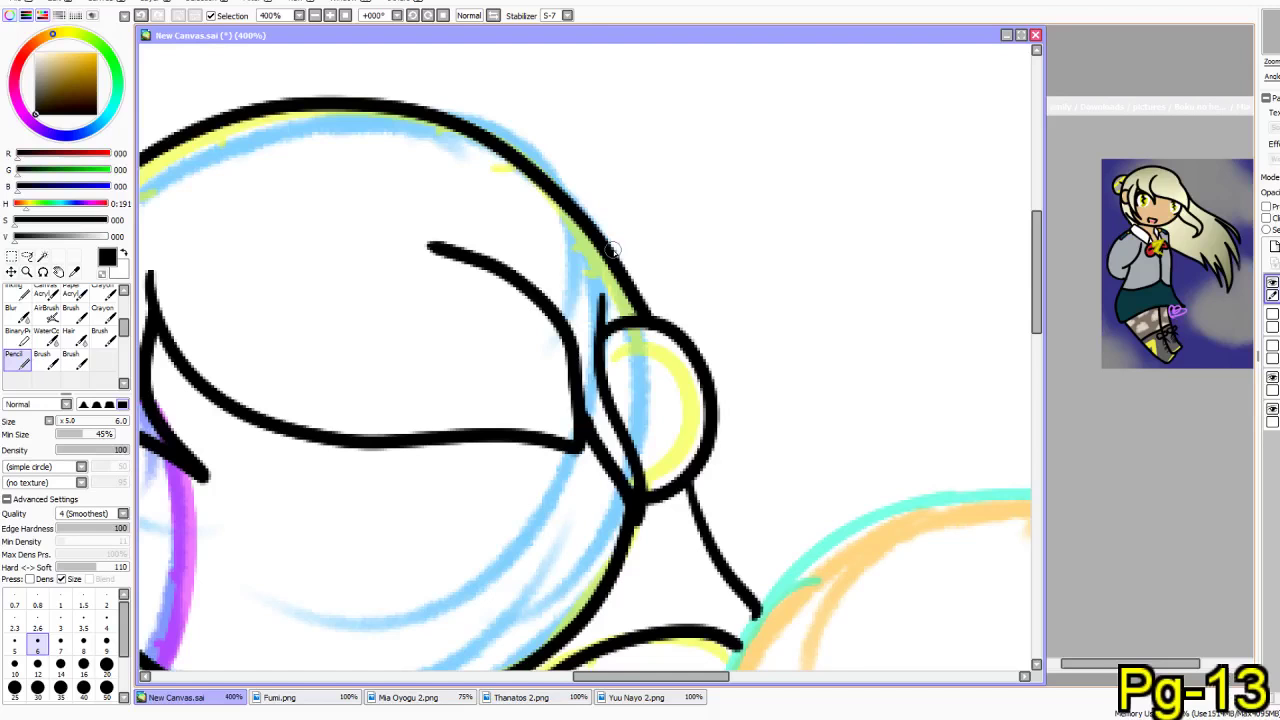
- Reduce the pencil to size 4 for the finer lines of the blonde girl's mouth
scroll(602, 521, "down", 2)
scroll(543, 517, "up", 4)
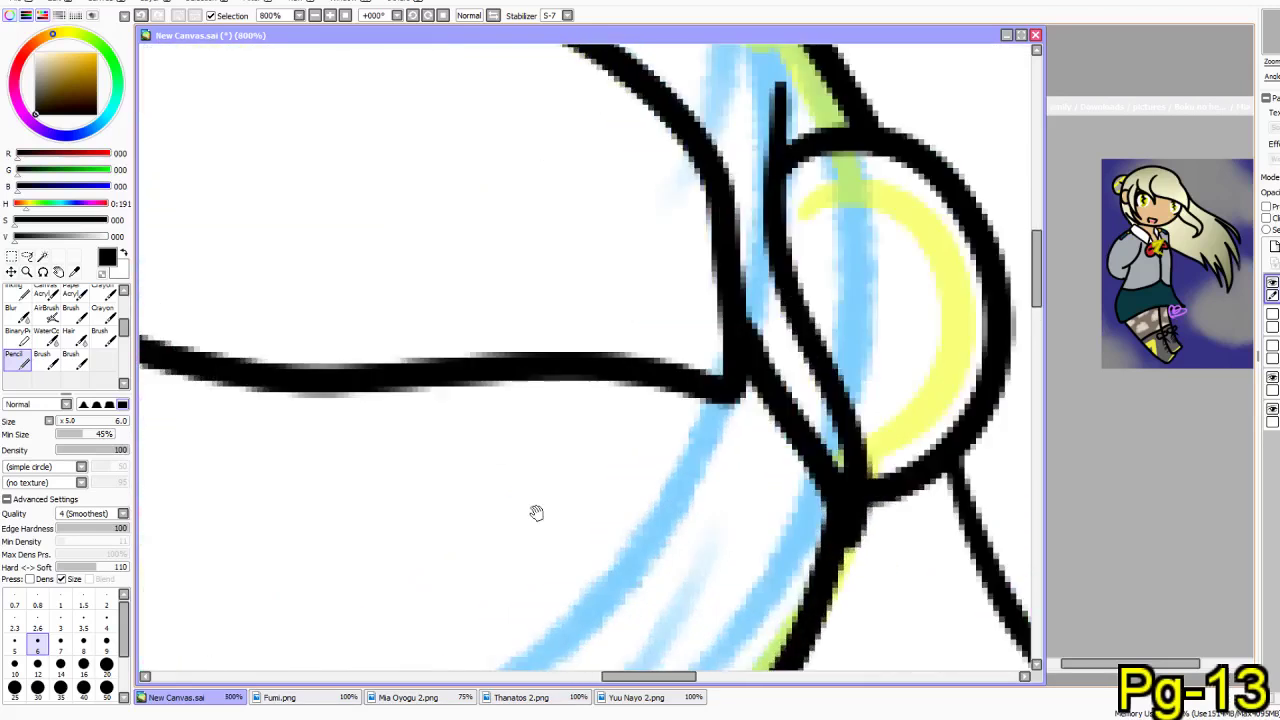
left_click_drag(547, 367, 746, 263)
left_click_drag(525, 360, 644, 385)
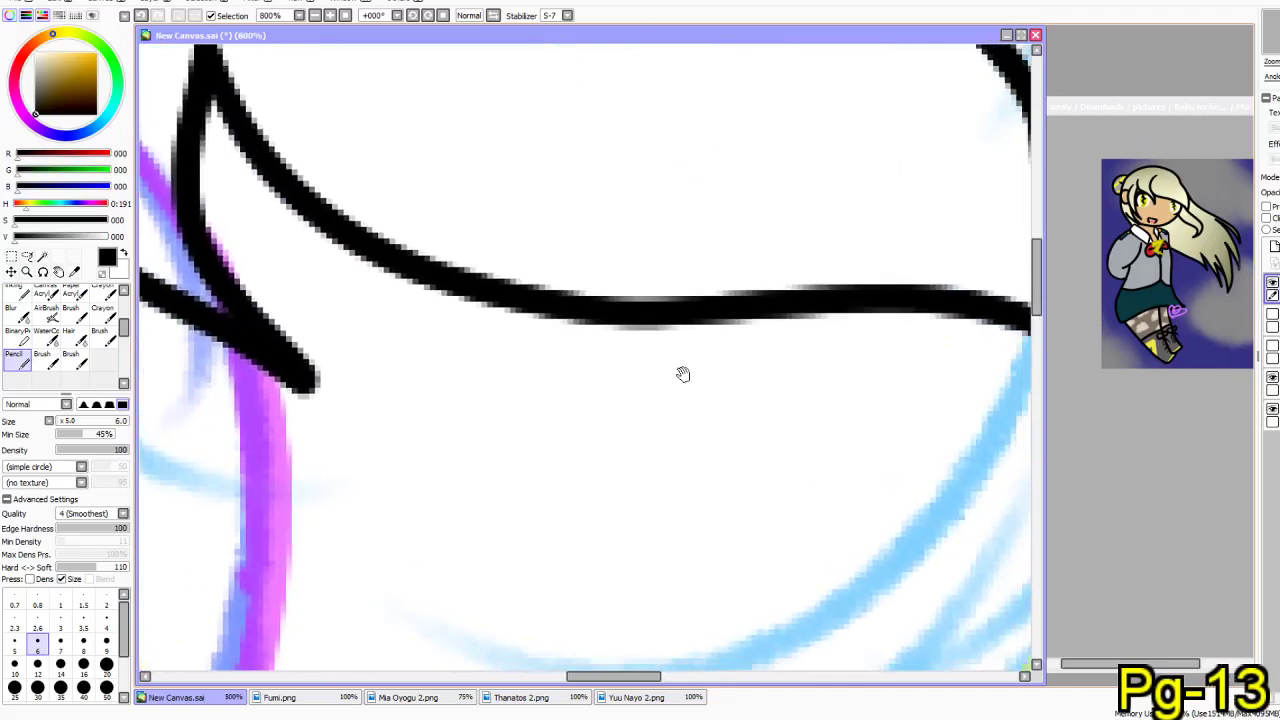
left_click_drag(791, 457, 623, 383)
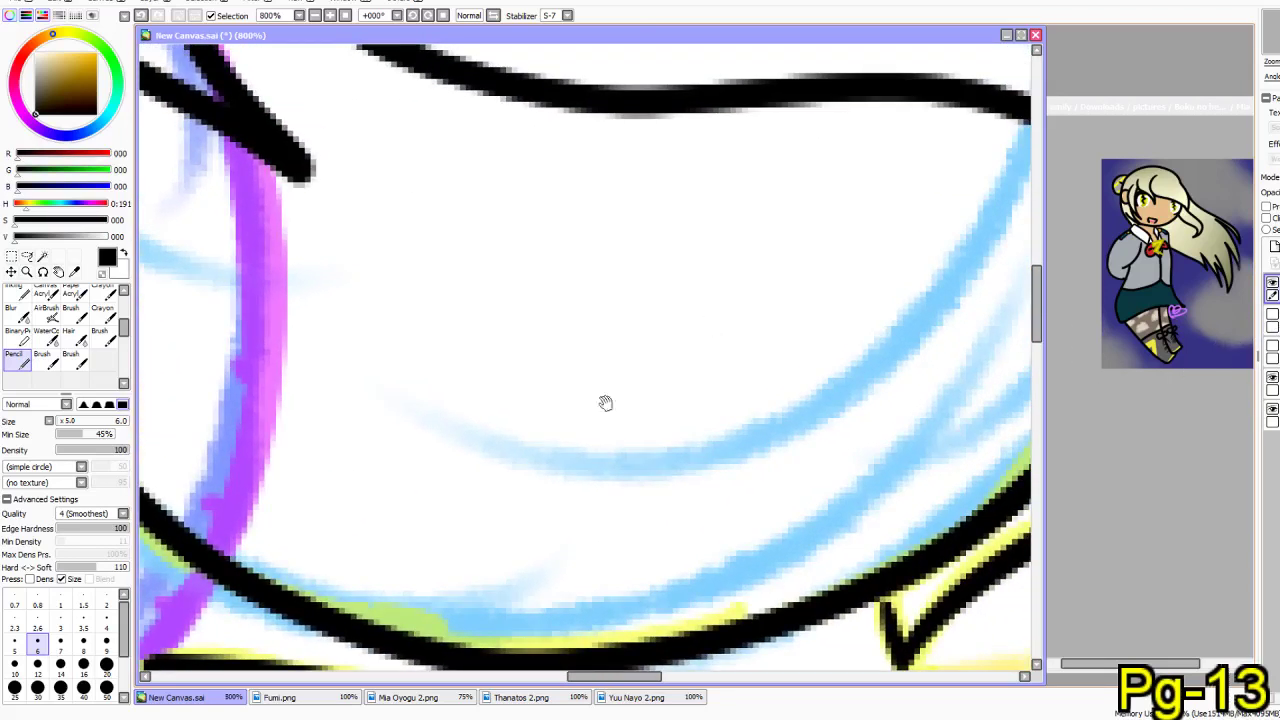
key("bracketleft")
key("bracketleft")
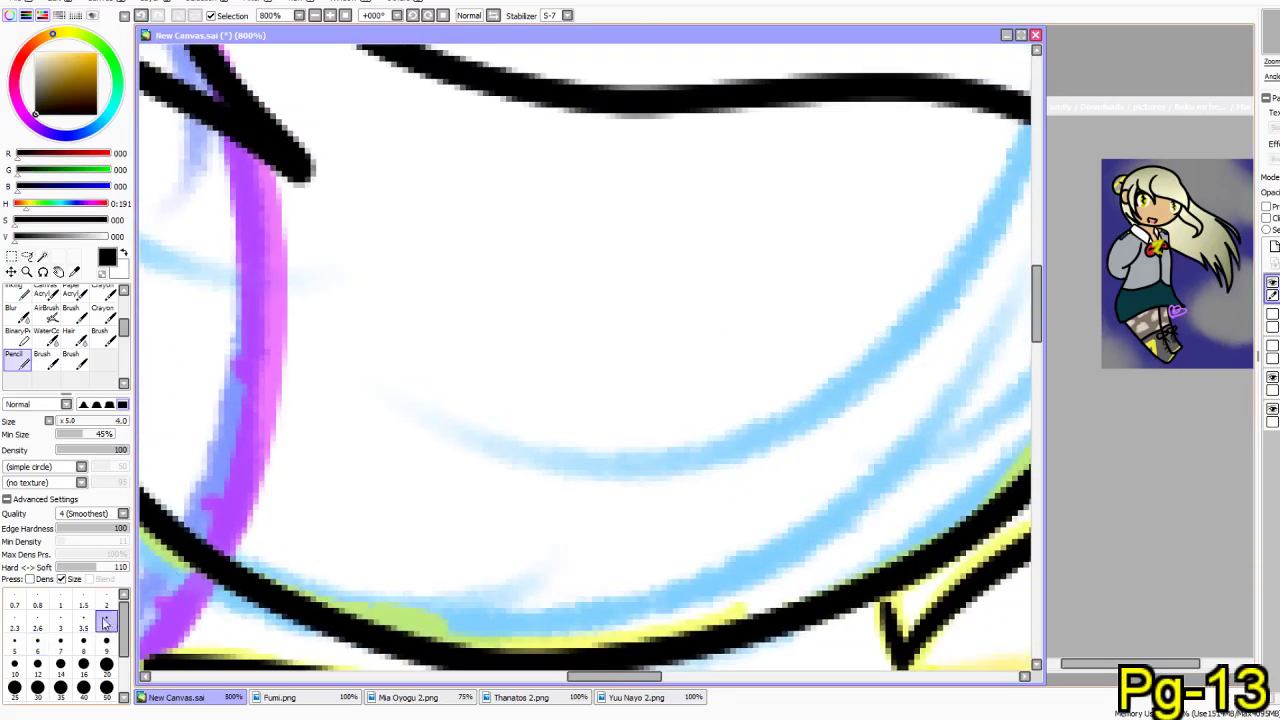
mouse_move(510, 489)
left_mouse_down()
mouse_move(797, 403)
mouse_move(820, 424)
mouse_move(825, 460)
mouse_move(766, 457)
mouse_move(751, 477)
left_mouse_up()
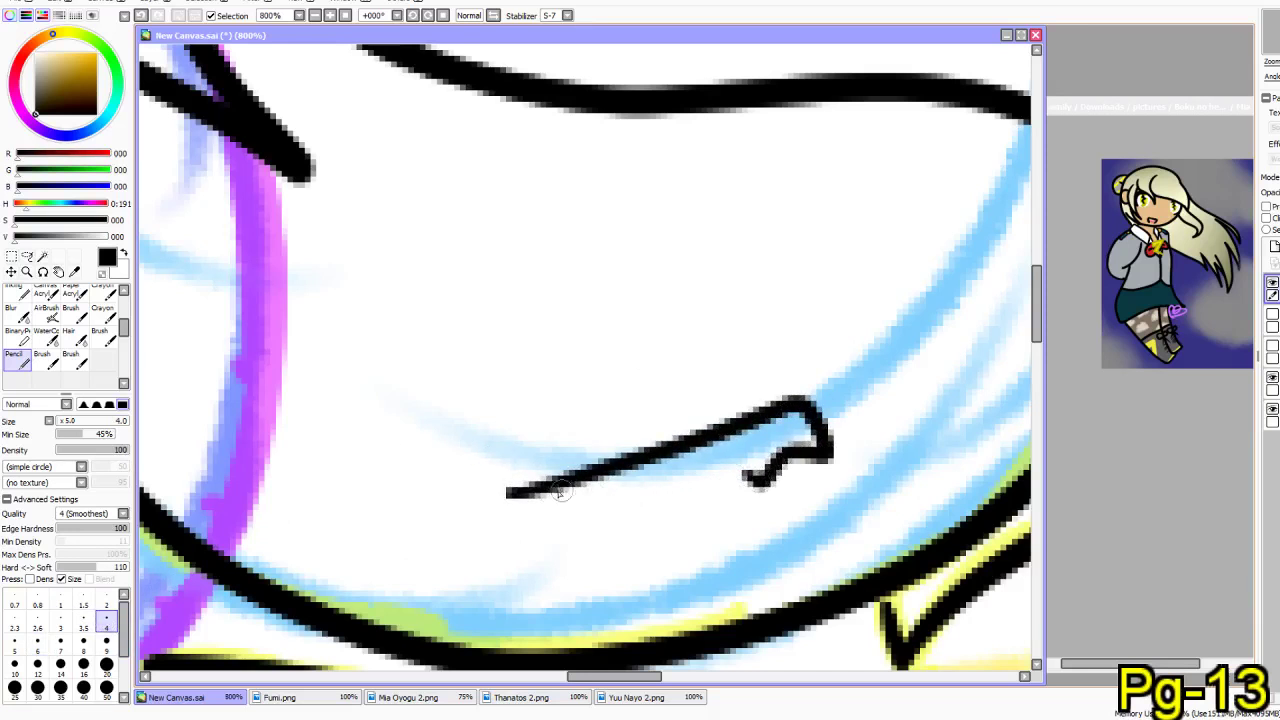
mouse_move(518, 500)
left_mouse_down()
mouse_move(535, 550)
mouse_move(682, 560)
left_mouse_up()
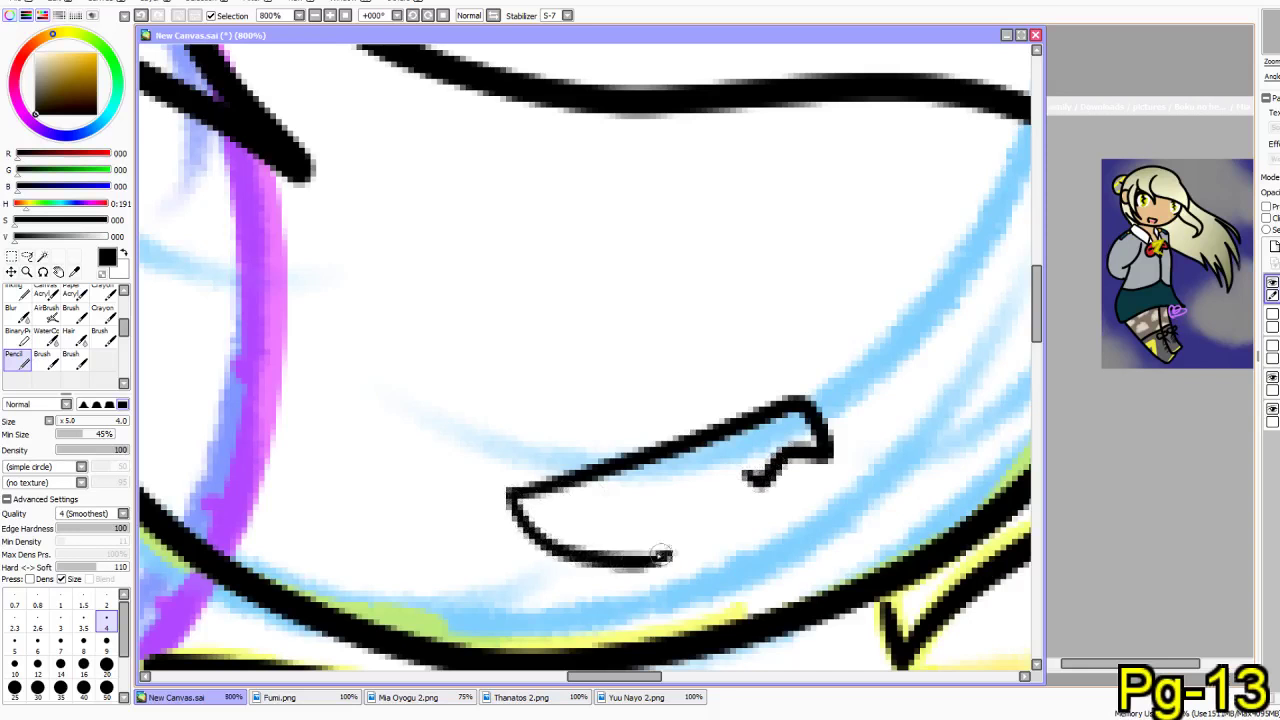
key("ctrl+z")
mouse_move(510, 492)
left_mouse_down()
mouse_move(612, 560)
mouse_move(765, 540)
left_mouse_up()
key("ctrl+z")
key("ctrl+z")
- Ink a small, slanted open smile low on the blonde girl's face
left_click_drag(552, 488, 603, 488)
mouse_move(734, 476)
left_mouse_down()
mouse_move(834, 384)
mouse_move(862, 447)
mouse_move(830, 430)
left_mouse_up()
mouse_move(836, 386)
left_mouse_down()
mouse_move(820, 500)
mouse_move(666, 503)
mouse_move(585, 488)
left_mouse_up()
mouse_move(432, 441)
left_mouse_down()
mouse_move(464, 549)
mouse_move(399, 573)
left_mouse_up()
scroll(414, 409, "down", 1)
scroll(380, 371, "down", 8)
scroll(380, 368, "up", 1)
scroll(380, 368, "up", 3)
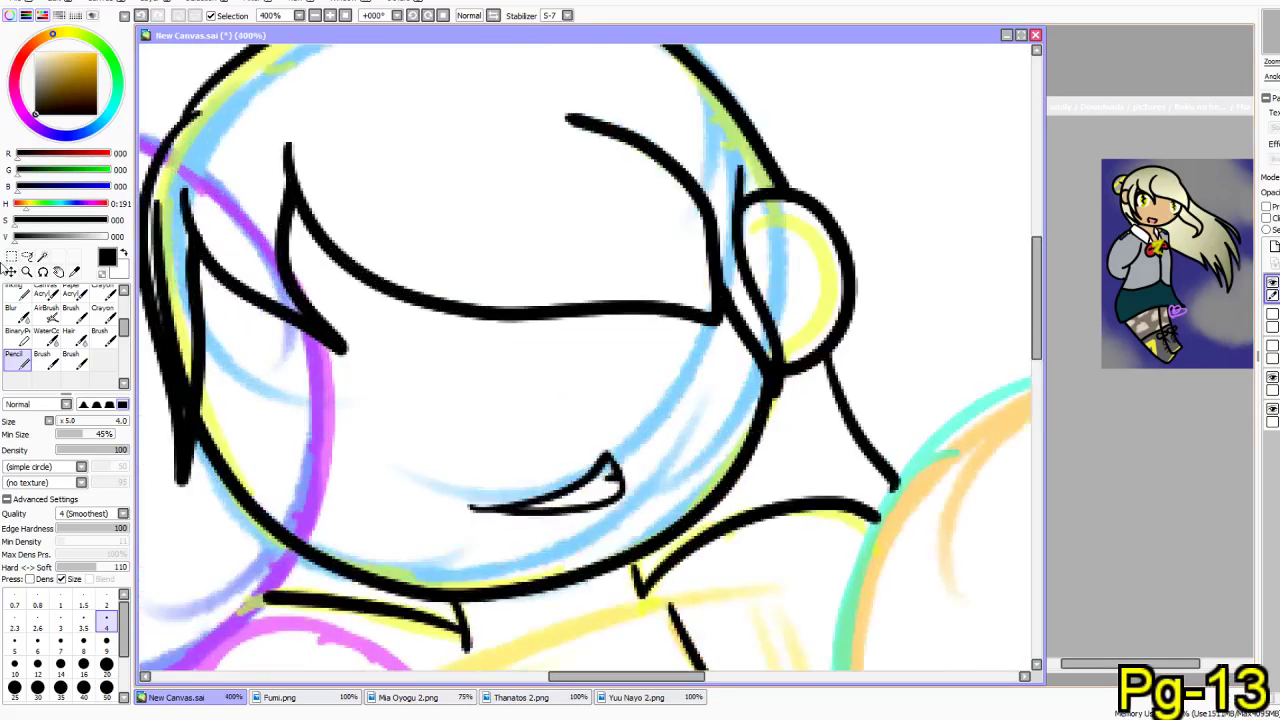
- Lasso the blonde girl's wide fringe line and move it slightly higher on her forehead
left_click(26, 257)
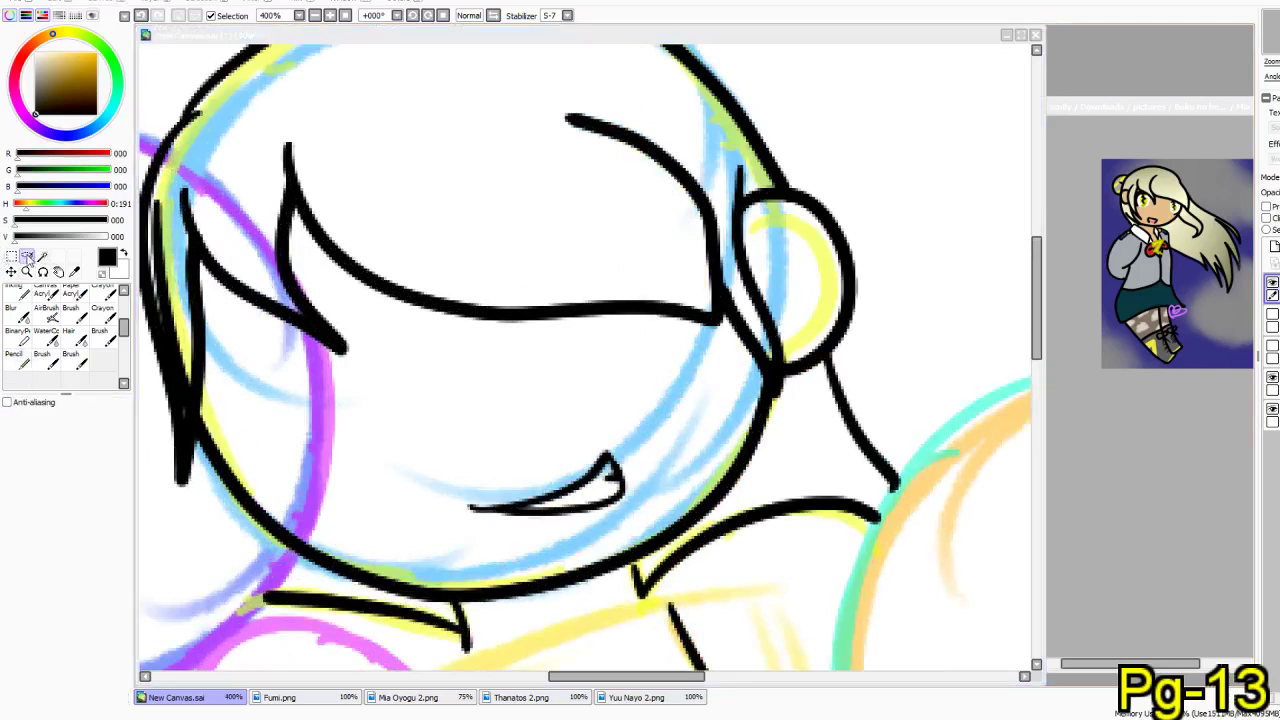
left_click(758, 300)
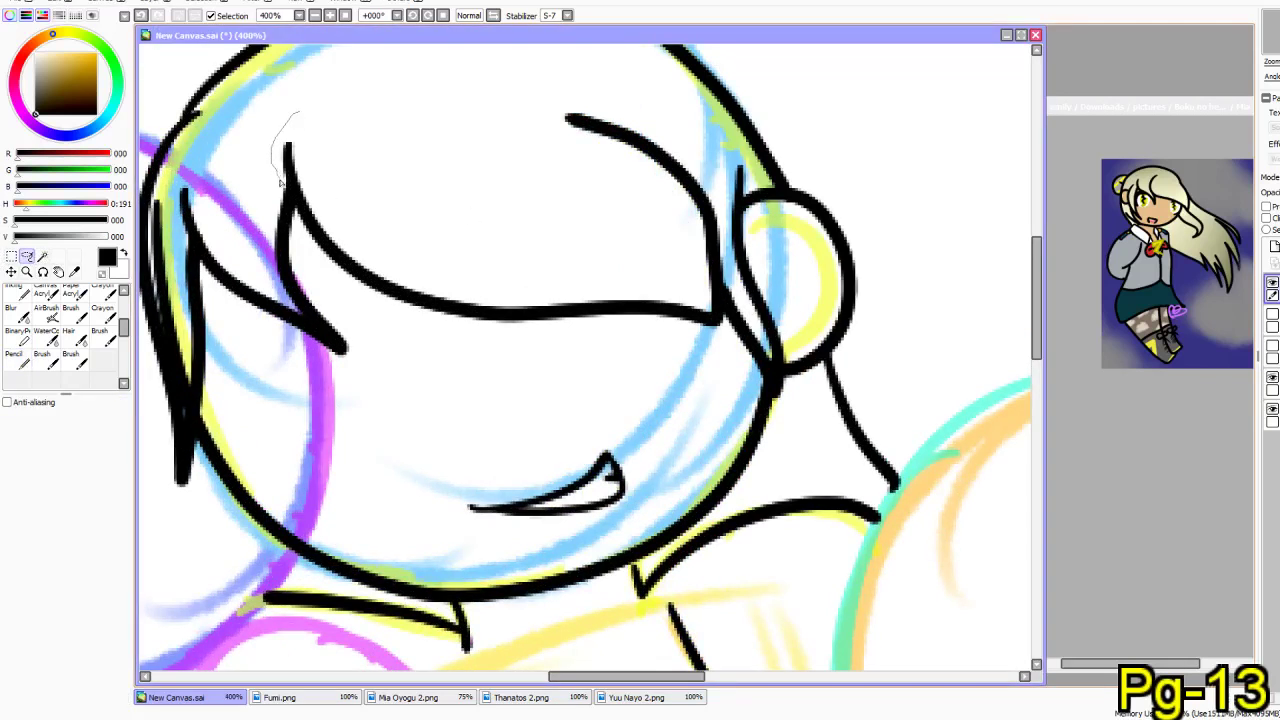
left_click_drag(529, 380, 663, 377)
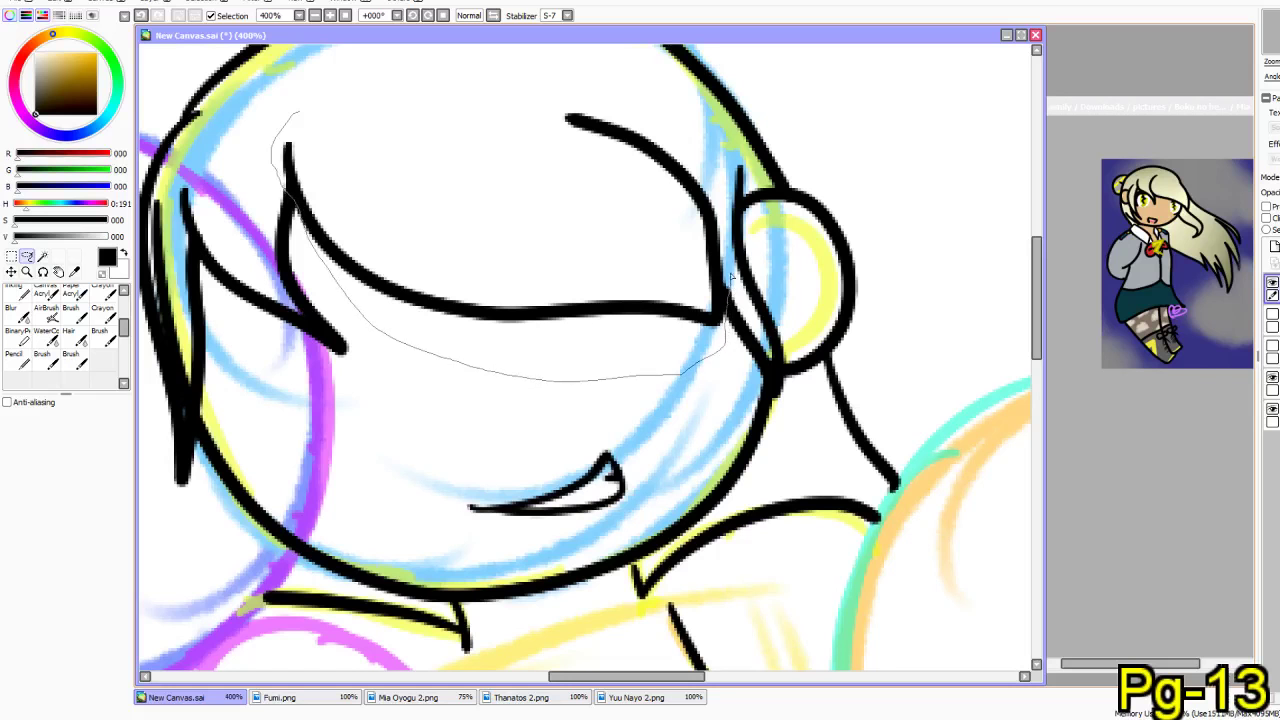
left_click_drag(659, 108, 402, 118)
left_click_drag(489, 238, 472, 187)
key("Return")
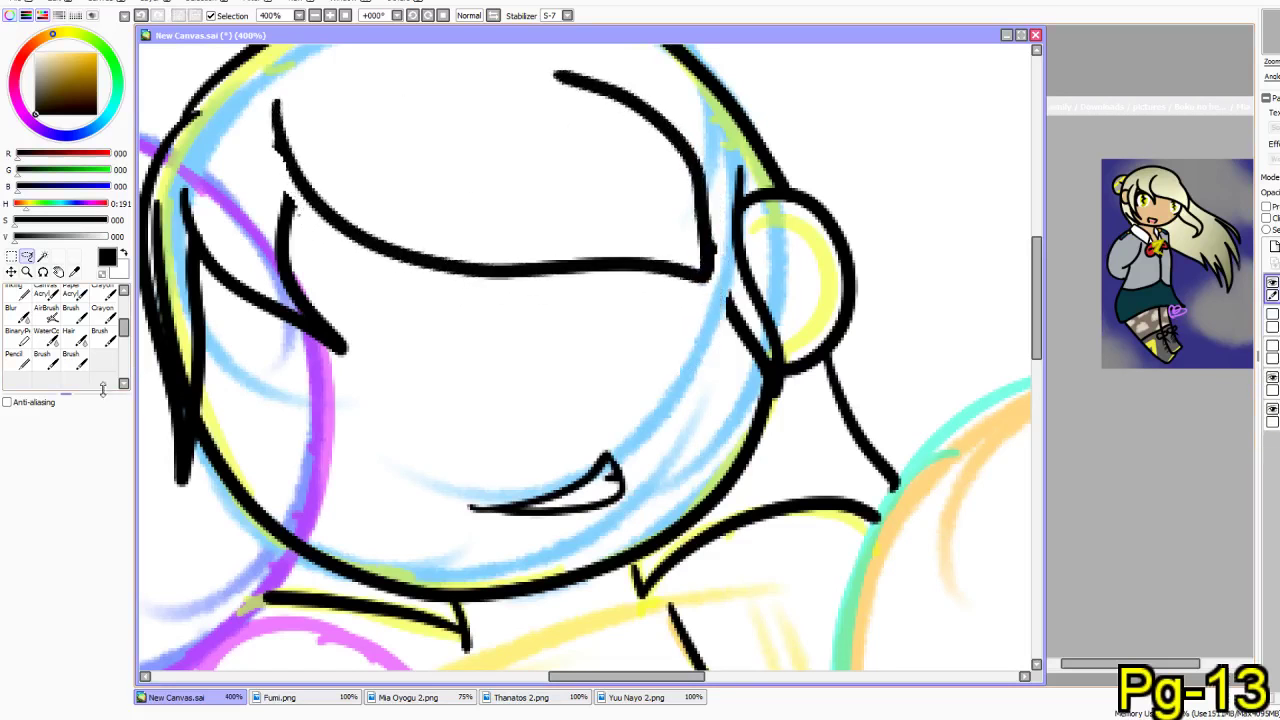
- Trim the ragged cut ends of the moved fringe with the transparent pencil at size 6
left_click(17, 360)
left_click(34, 643)
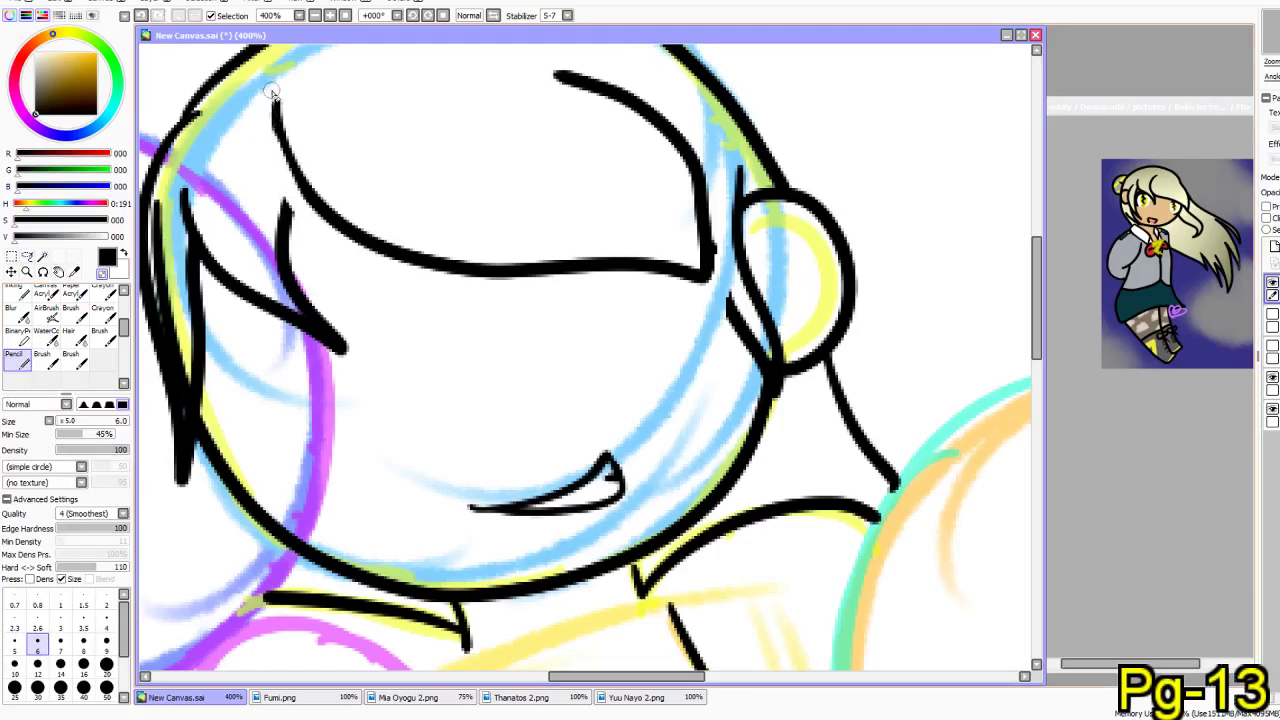
left_click_drag(277, 168, 274, 88)
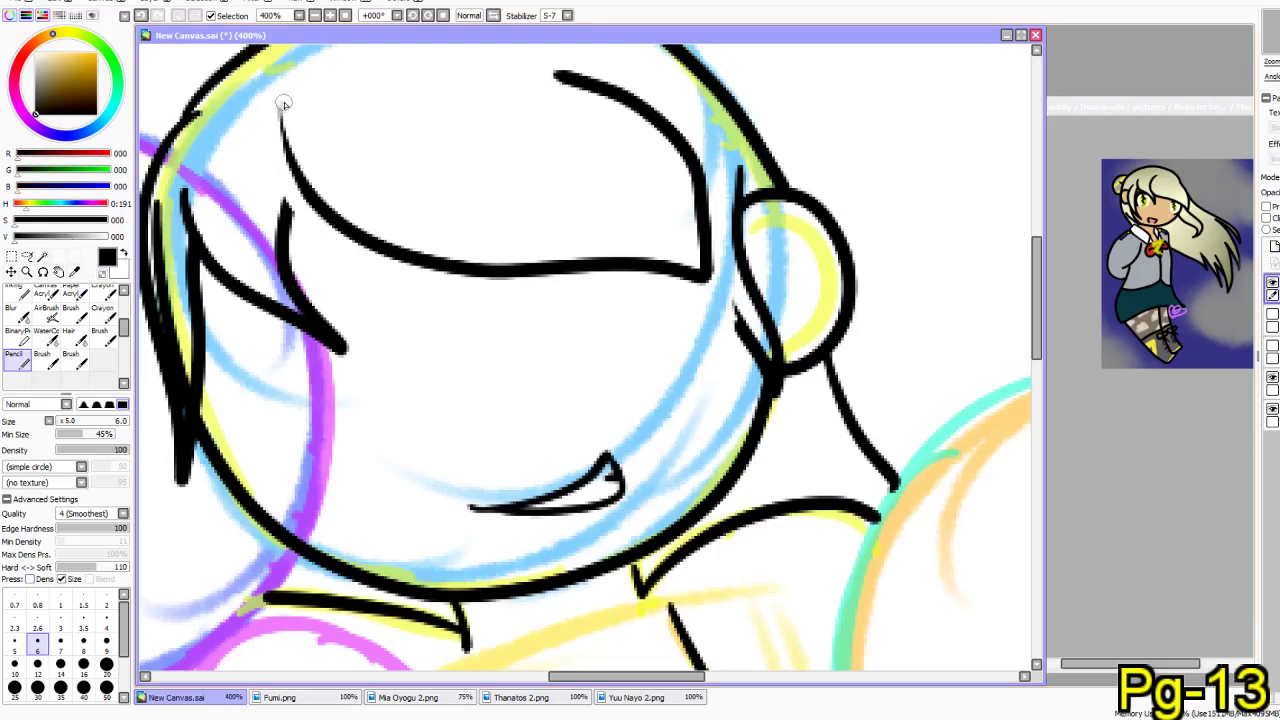
- Redraw the upper end of the fringe and reconnect it to the side lock and to the strand beside the ear
mouse_move(282, 106)
left_mouse_down()
mouse_move(293, 187)
mouse_move(291, 176)
mouse_move(311, 203)
mouse_move(301, 180)
mouse_move(283, 234)
left_mouse_up()
key("ctrl+z")
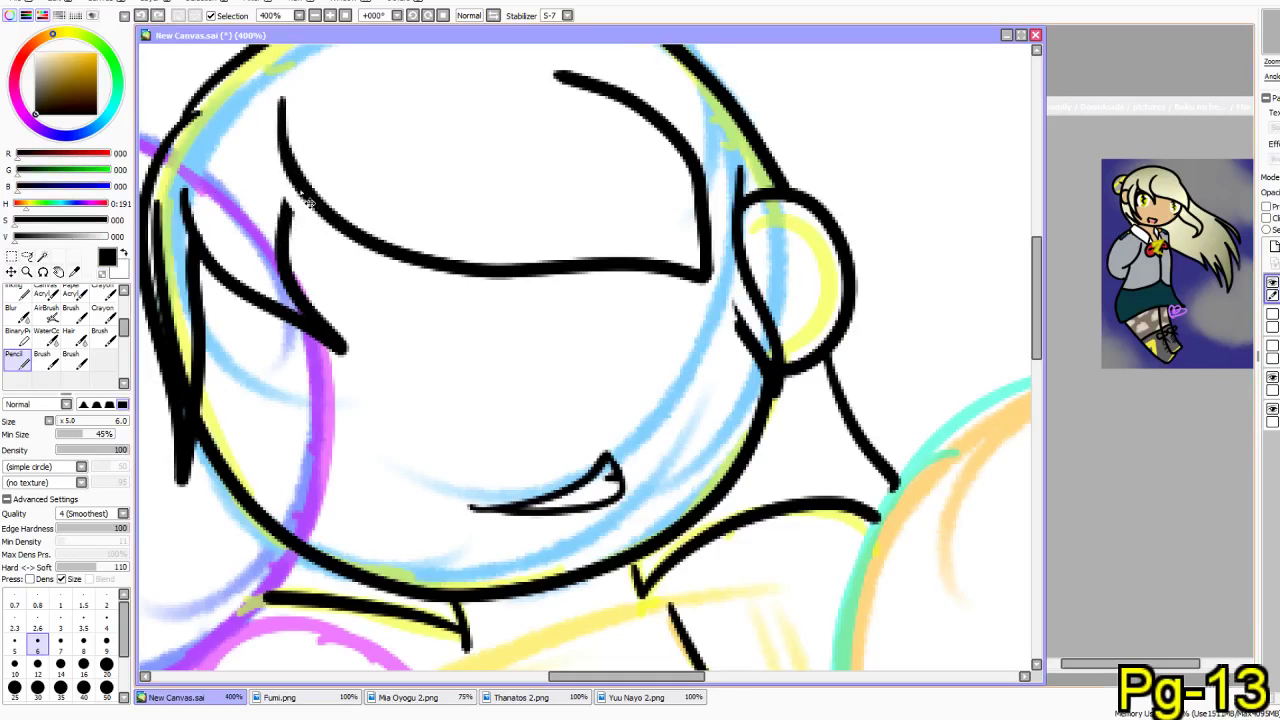
left_click_drag(291, 190, 285, 229)
left_click_drag(710, 214, 738, 303)
key("ctrl+z")
left_click_drag(704, 218, 742, 336)
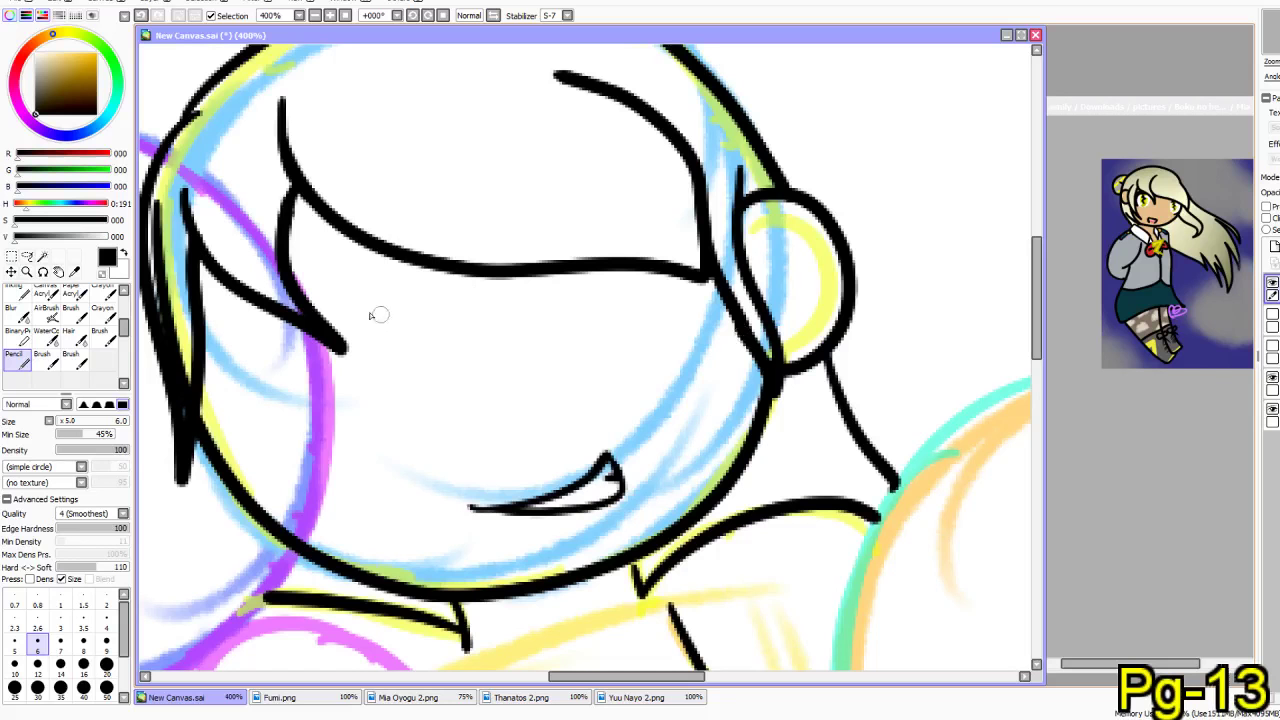
- Erase the pointed lock beside the fringe and the inner line of the long side strand with the transparent pencil at size 20
left_click(102, 272)
left_click(110, 644)
left_click(106, 664)
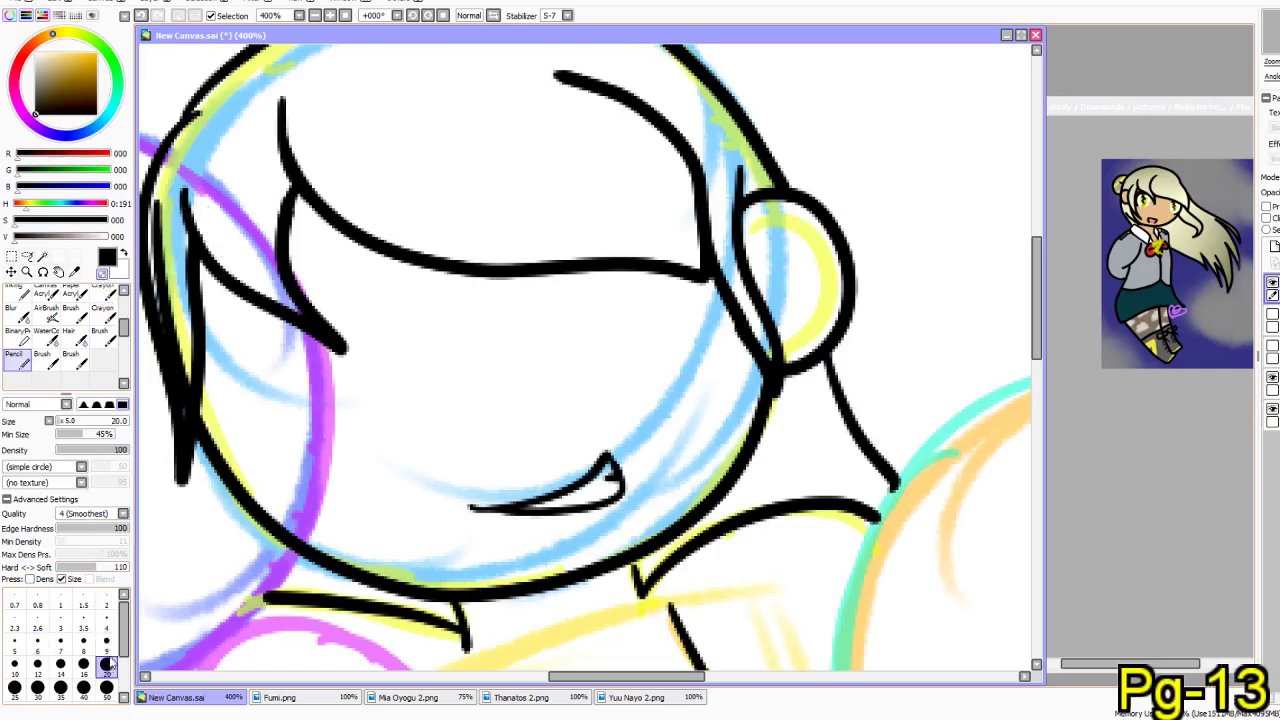
mouse_move(185, 215)
left_mouse_down()
mouse_move(301, 392)
mouse_move(352, 385)
mouse_move(259, 182)
mouse_move(302, 281)
mouse_move(300, 385)
left_mouse_up()
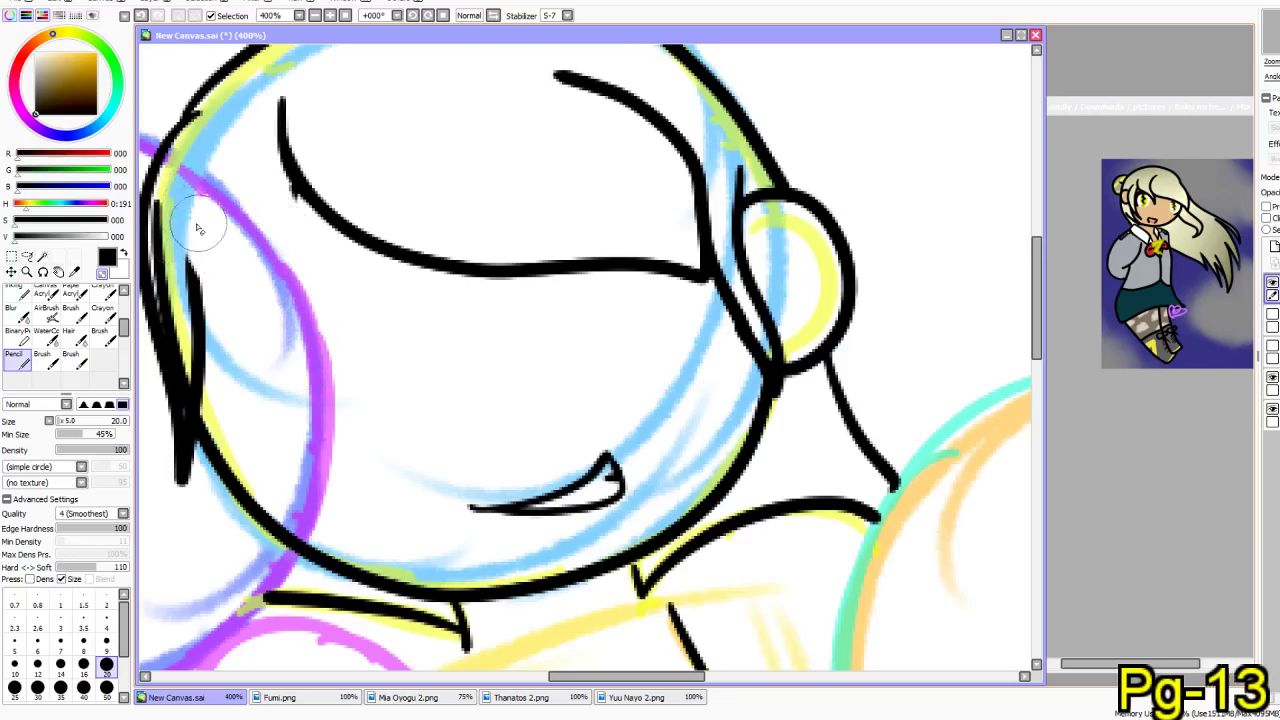
mouse_move(198, 193)
left_mouse_down()
mouse_move(186, 228)
mouse_move(219, 389)
left_mouse_up()
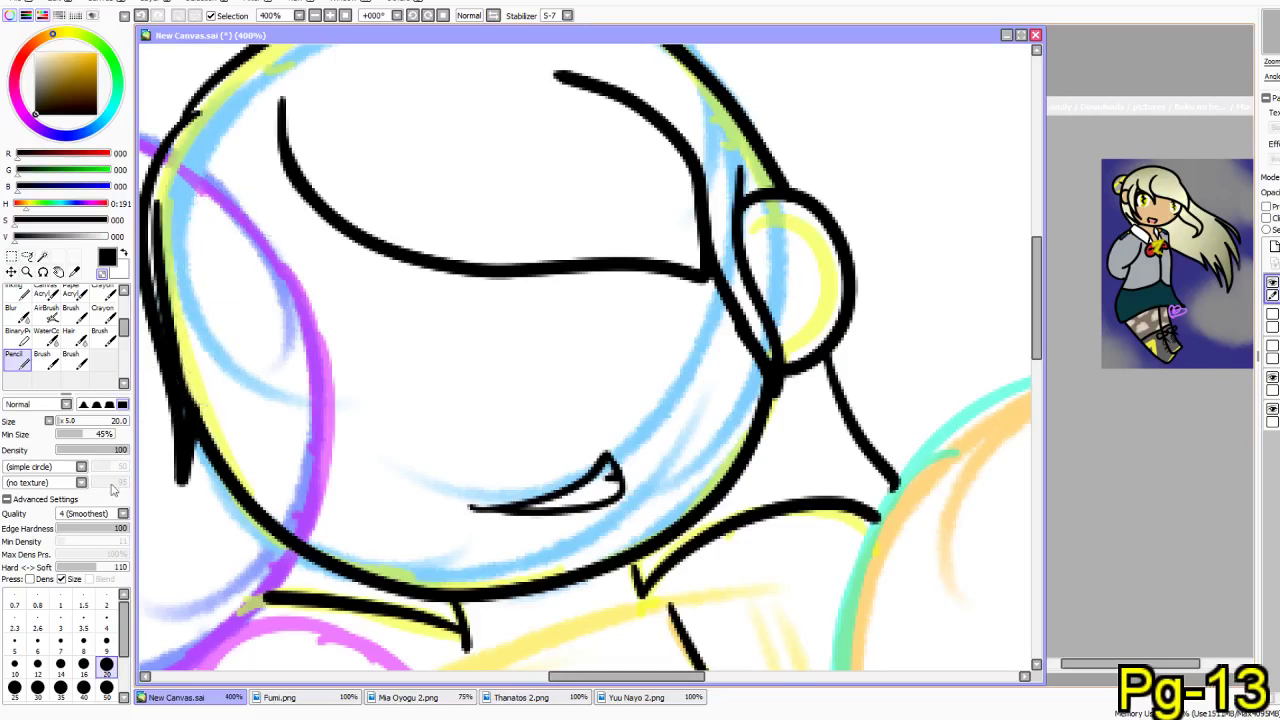
- Try inking a new pointed lock below the fringe with the pencil at size 5
left_click(15, 645)
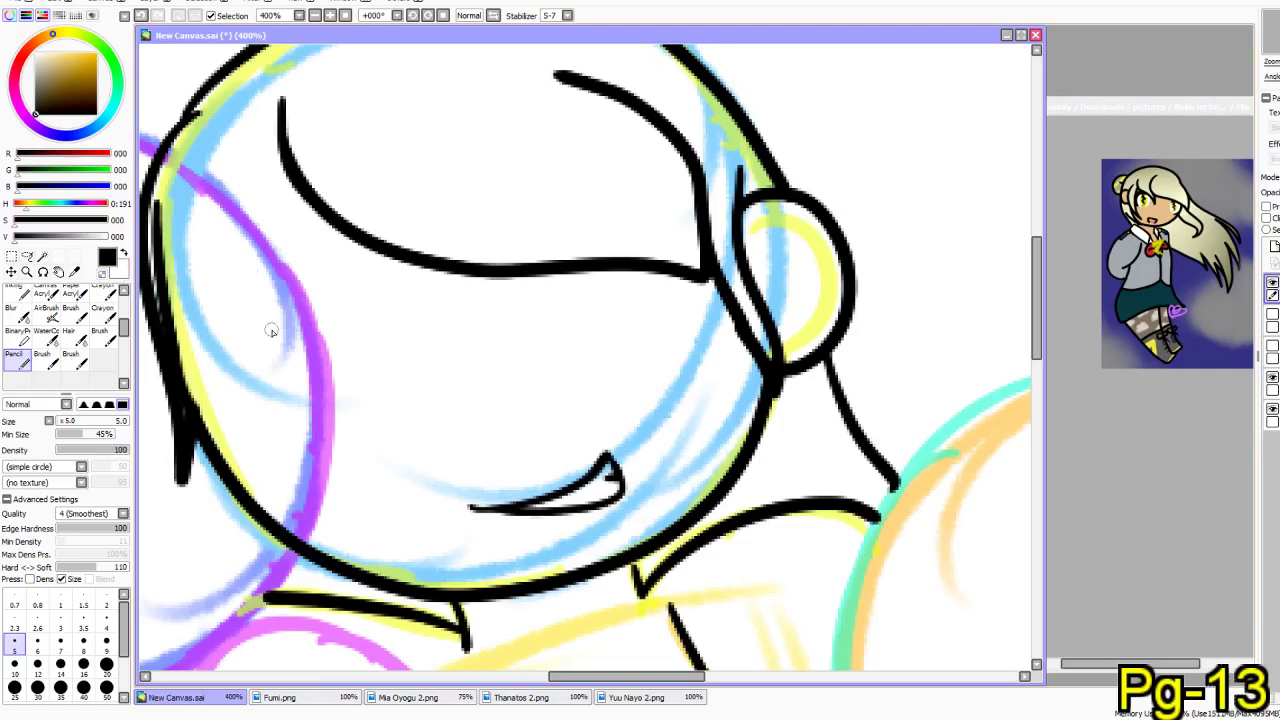
mouse_move(291, 172)
left_mouse_down()
mouse_move(282, 254)
mouse_move(229, 309)
left_mouse_up()
key("ctrl+z")
mouse_move(212, 208)
left_mouse_down()
mouse_move(363, 326)
mouse_move(320, 205)
left_mouse_up()
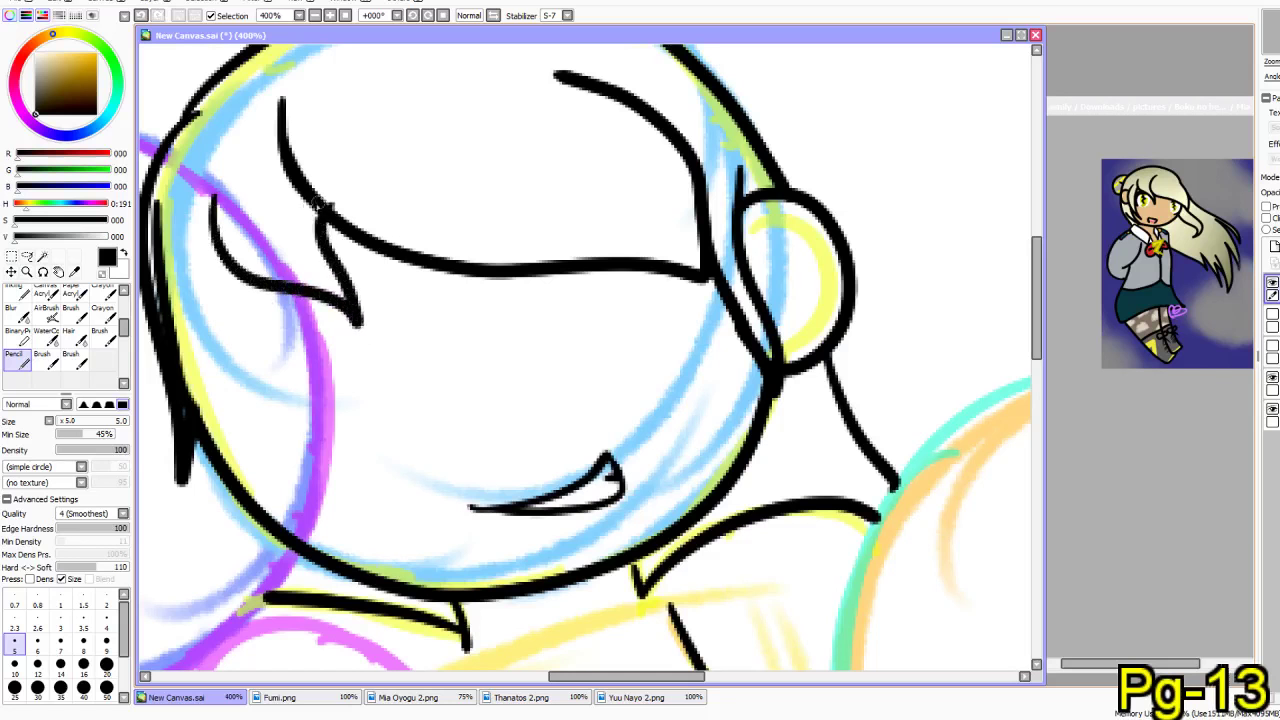
key("ctrl+z")
mouse_move(284, 156)
left_mouse_down()
mouse_move(305, 207)
mouse_move(283, 298)
mouse_move(245, 370)
mouse_move(256, 347)
mouse_move(220, 217)
mouse_move(244, 196)
left_mouse_up()
key("ctrl+z")
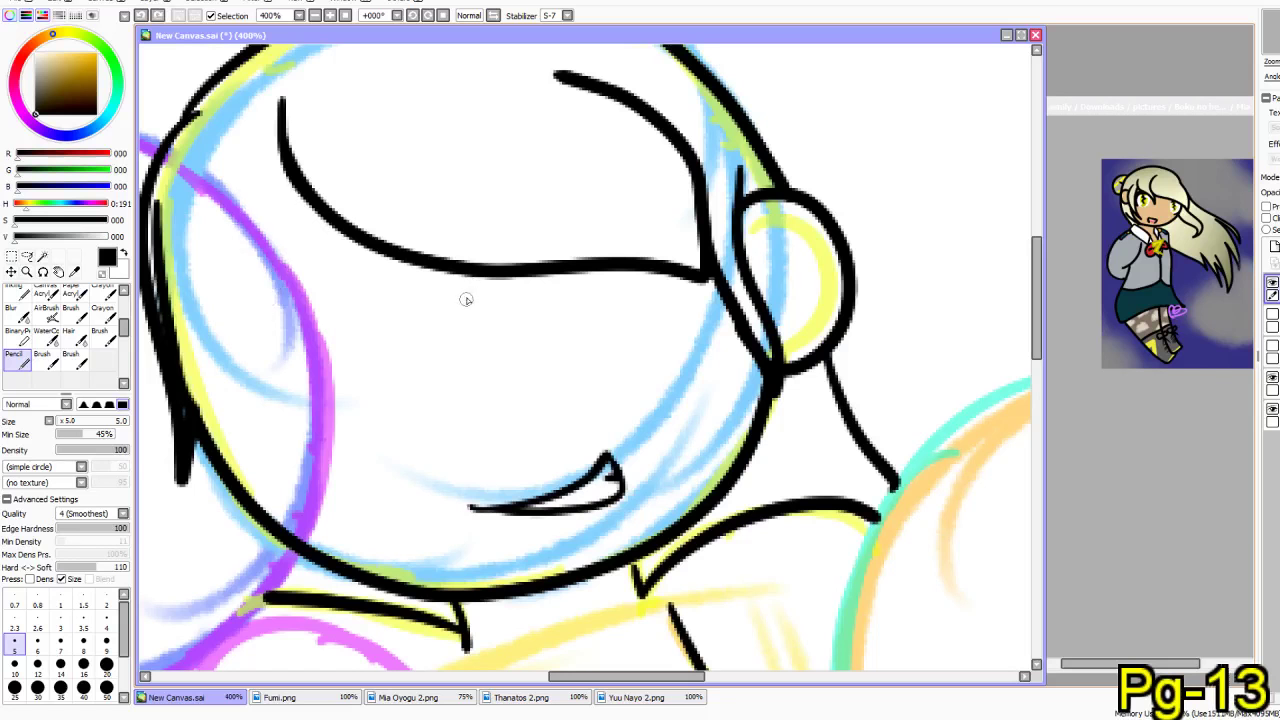
left_click_drag(443, 300, 479, 268)
- Undo the new lock attempts, the side lock erasure and the fringe reconnecting strokes
key("ctrl+z")
key("ctrl+z")
key("ctrl+z")
key("ctrl+z")
key("ctrl+z")
key("ctrl+z")
key("ctrl+z")
key("ctrl+z")
key("ctrl+z")
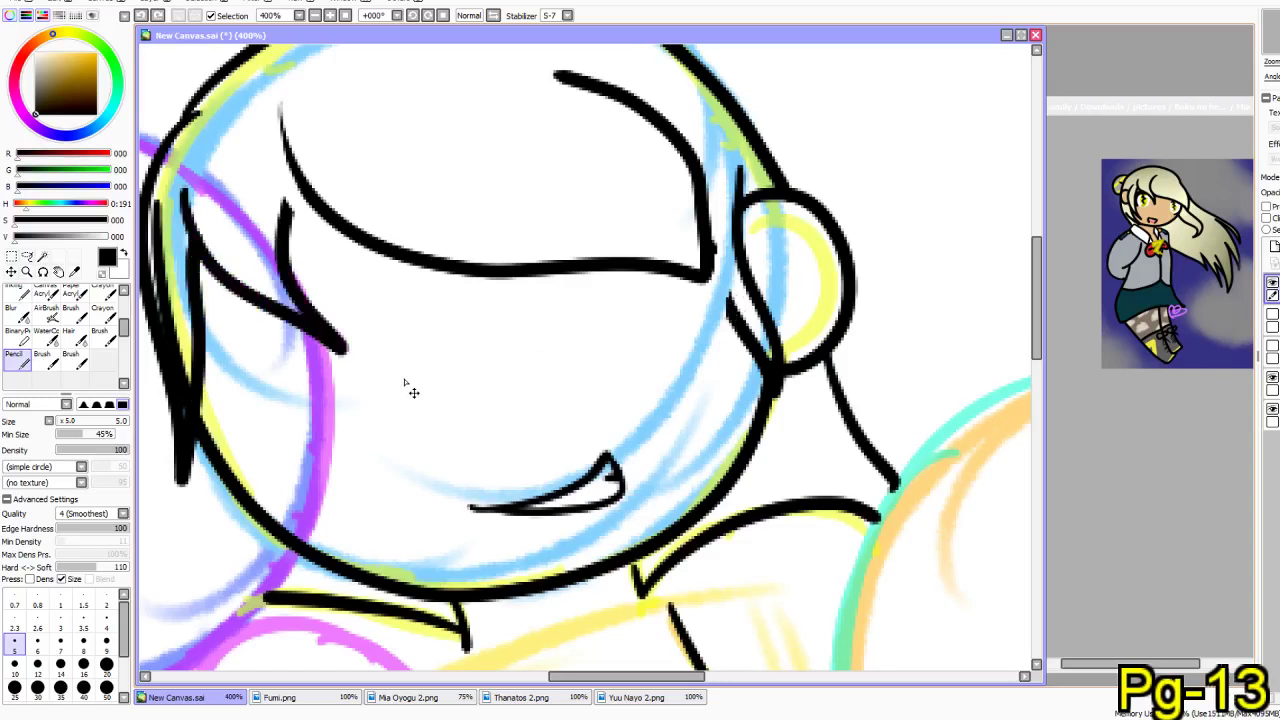
- Set the transparent pencil to size 16 for erasing around the raised fringe
left_click(83, 663)
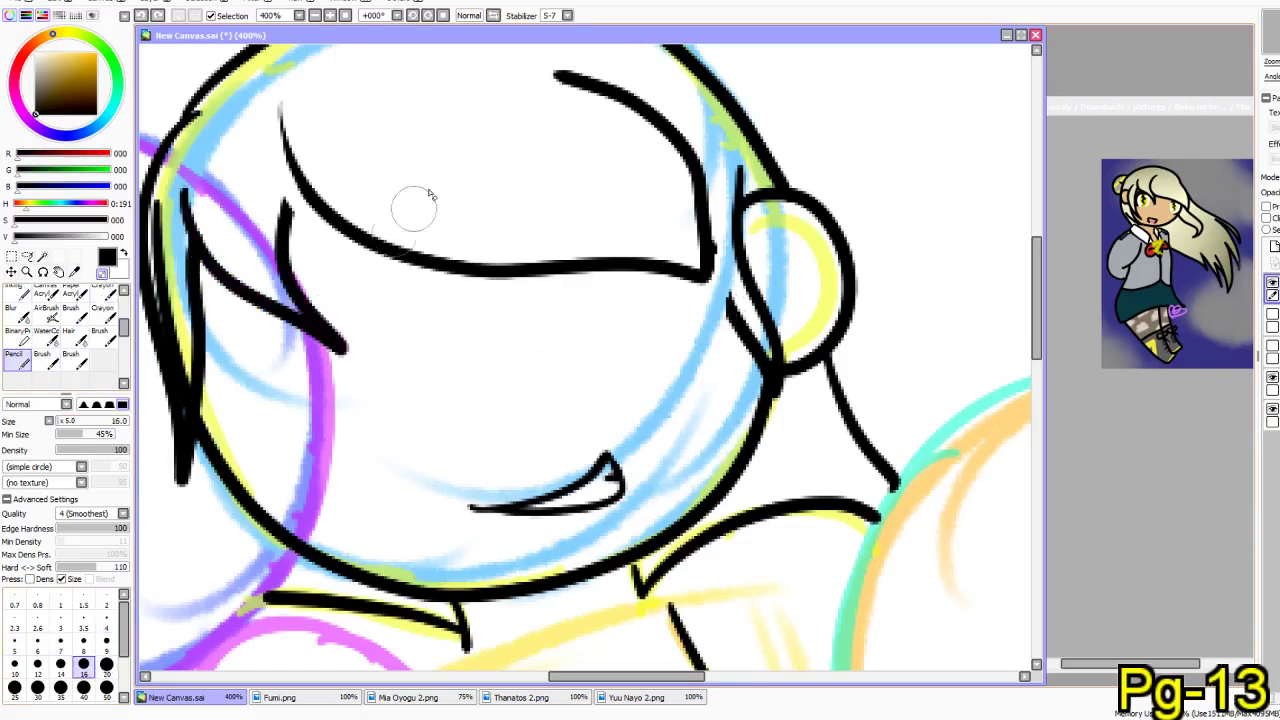
- Erase the old fringe lines across the forehead and the hair strands along the left of the face using brush size 16
mouse_move(305, 100)
left_mouse_down()
mouse_move(306, 177)
mouse_move(449, 272)
mouse_move(698, 271)
mouse_move(675, 165)
mouse_move(603, 88)
mouse_move(516, 121)
mouse_move(535, 252)
mouse_move(535, 236)
mouse_move(525, 273)
mouse_move(727, 253)
mouse_move(699, 251)
mouse_move(693, 133)
mouse_move(713, 178)
mouse_move(737, 168)
mouse_move(711, 175)
mouse_move(737, 188)
mouse_move(684, 142)
left_mouse_up()
mouse_move(757, 234)
left_mouse_down()
mouse_move(720, 228)
mouse_move(758, 252)
mouse_move(748, 306)
mouse_move(766, 289)
left_mouse_up()
key("ctrl+z")
mouse_move(369, 388)
left_mouse_down()
mouse_move(280, 181)
mouse_move(287, 99)
mouse_move(355, 440)
mouse_move(307, 263)
mouse_move(320, 411)
mouse_move(171, 191)
mouse_move(168, 151)
mouse_move(218, 387)
mouse_move(252, 421)
mouse_move(205, 319)
mouse_move(186, 333)
mouse_move(206, 390)
mouse_move(244, 427)
mouse_move(251, 412)
mouse_move(222, 368)
mouse_move(204, 452)
mouse_move(163, 508)
mouse_move(184, 450)
mouse_move(143, 225)
left_mouse_up()
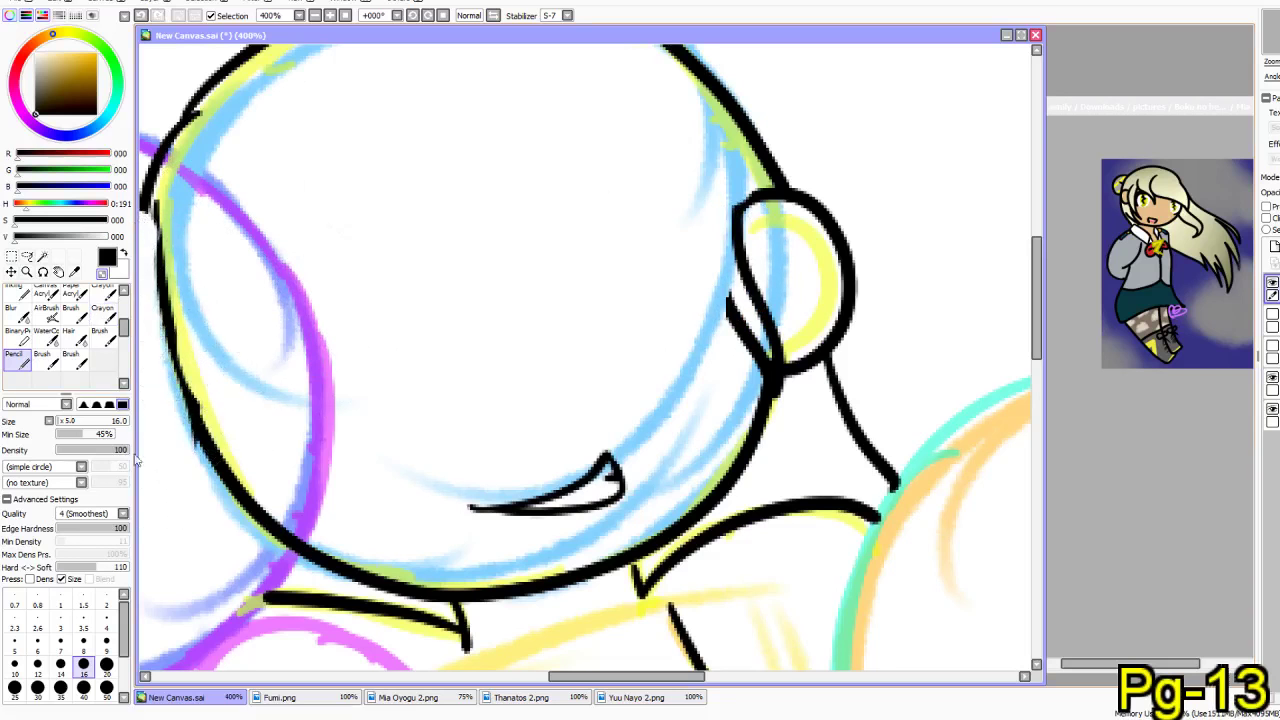
- Redraw the left edge of the face outline from temple to cheek with a size 6 black pencil stroke
left_click(106, 644)
left_click_drag(287, 443, 361, 471)
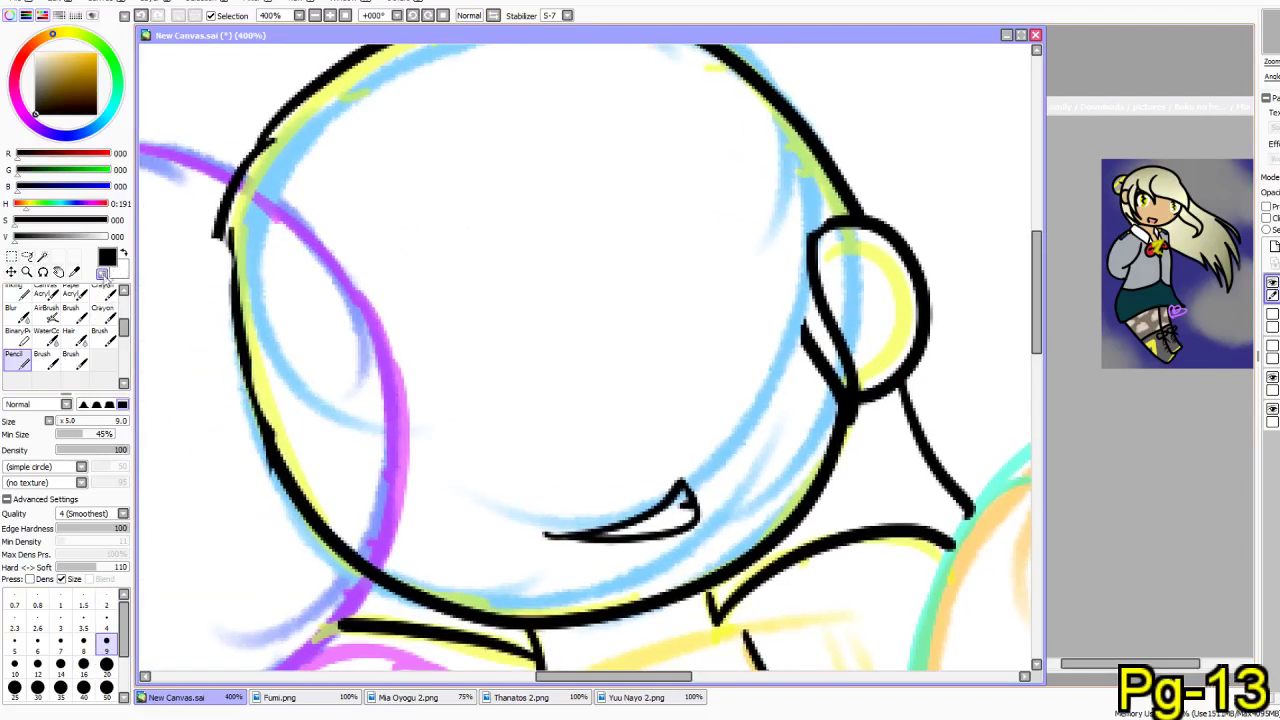
left_click(106, 617)
mouse_move(233, 232)
left_mouse_down()
mouse_move(240, 404)
mouse_move(286, 490)
left_mouse_up()
key("ctrl+z")
mouse_move(230, 228)
left_mouse_down()
mouse_move(240, 376)
mouse_move(266, 448)
left_mouse_up()
key("ctrl+z")
left_click(37, 640)
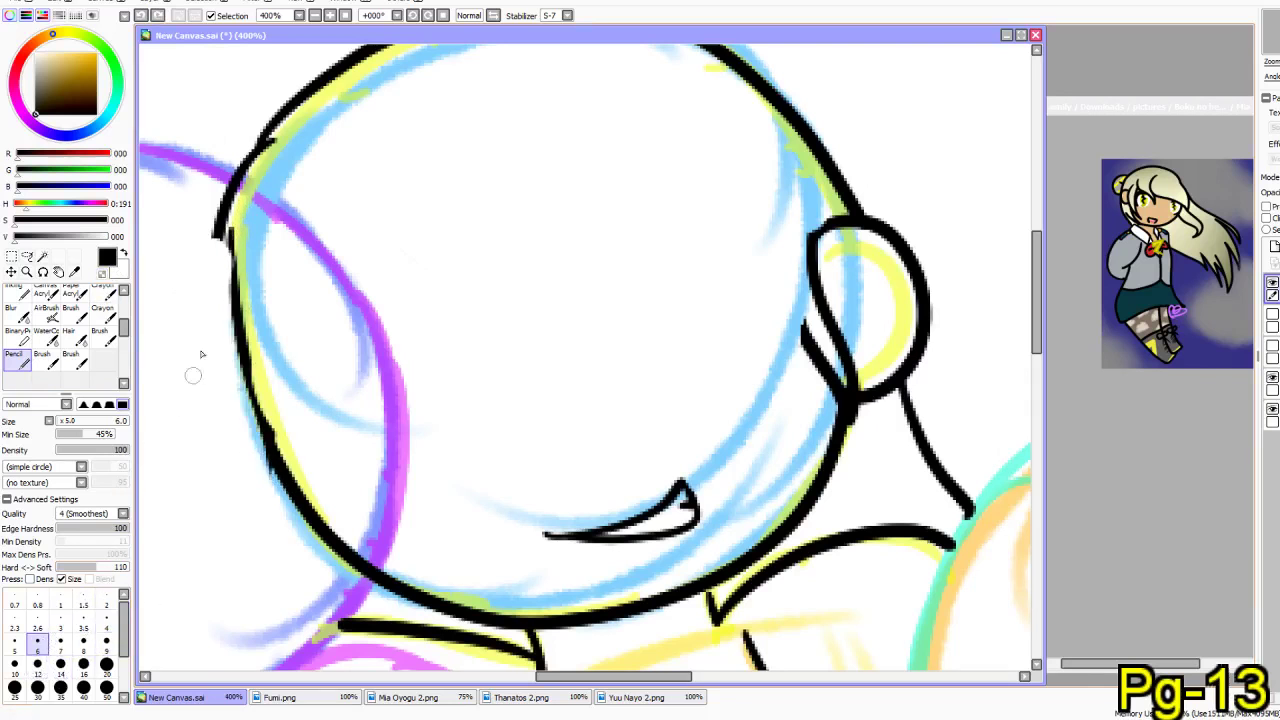
left_click_drag(237, 228, 277, 457)
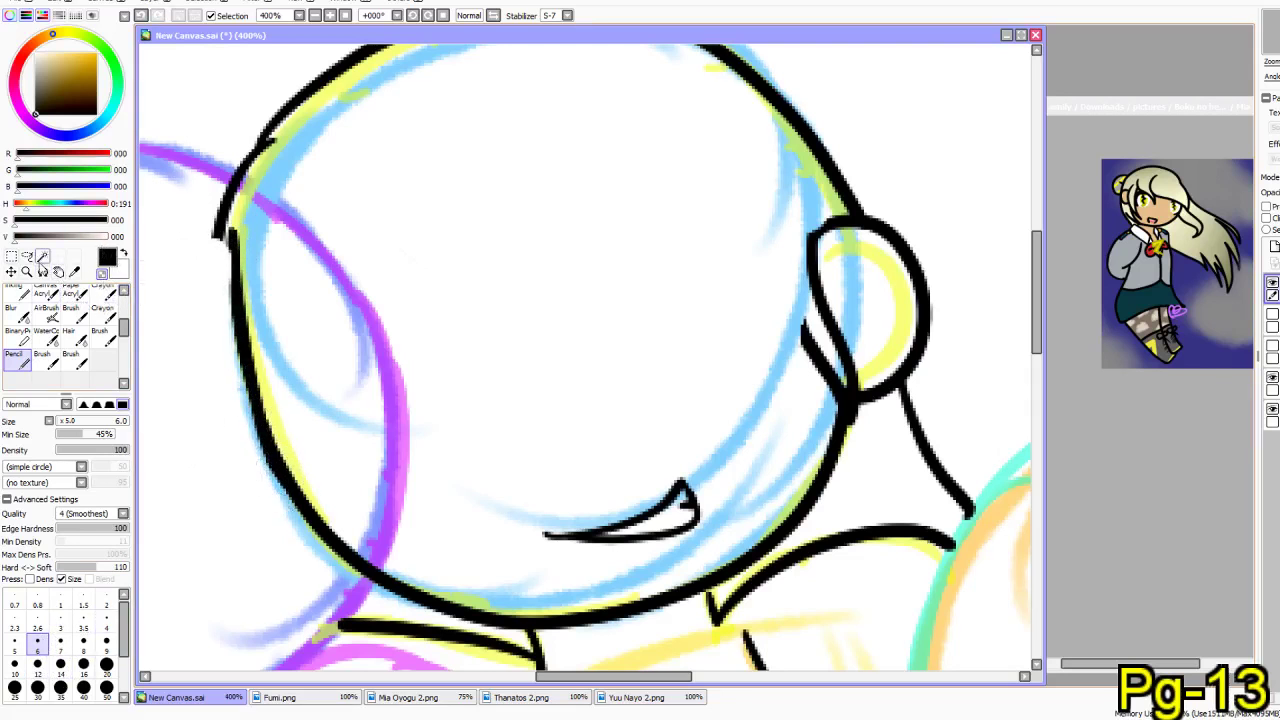
- Draw the curved upper lid line of the right-hand eye with the size 6 pencil
left_click_drag(502, 320, 458, 319)
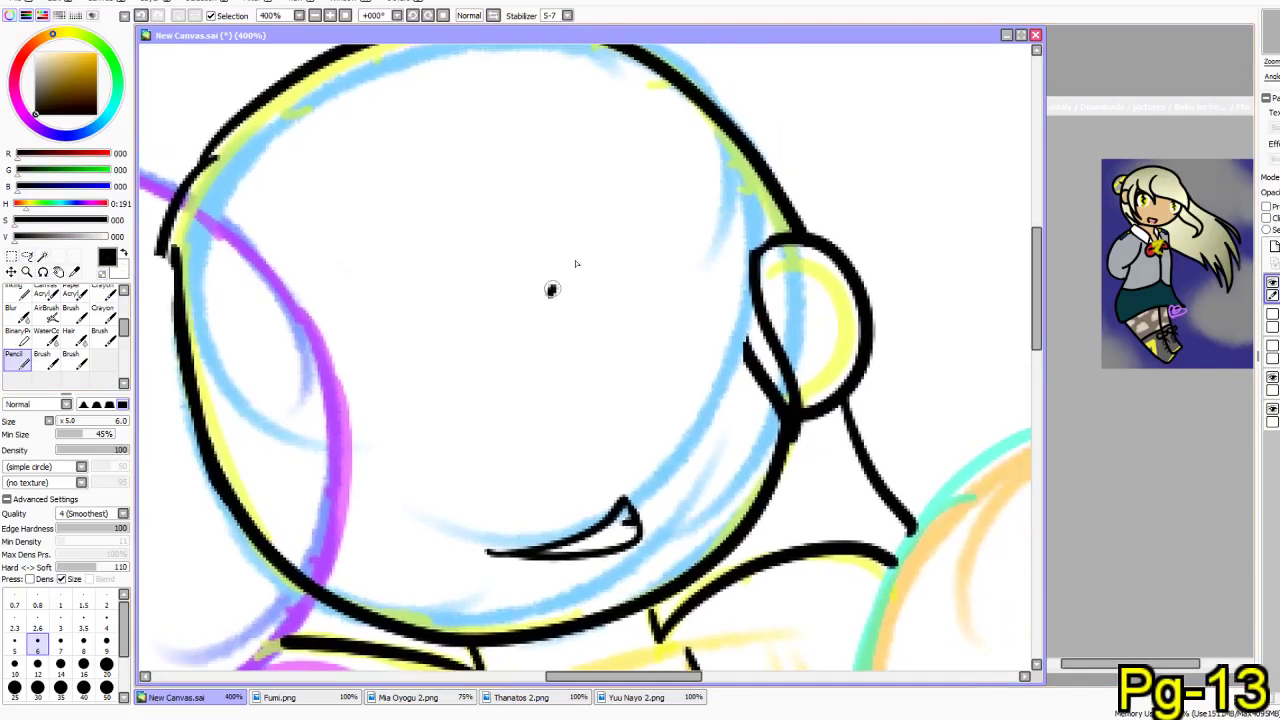
left_click_drag(551, 290, 660, 251)
key("ctrl+z")
mouse_move(529, 291)
left_mouse_down()
mouse_move(571, 268)
mouse_move(628, 257)
mouse_move(683, 270)
mouse_move(710, 292)
mouse_move(708, 378)
left_mouse_up()
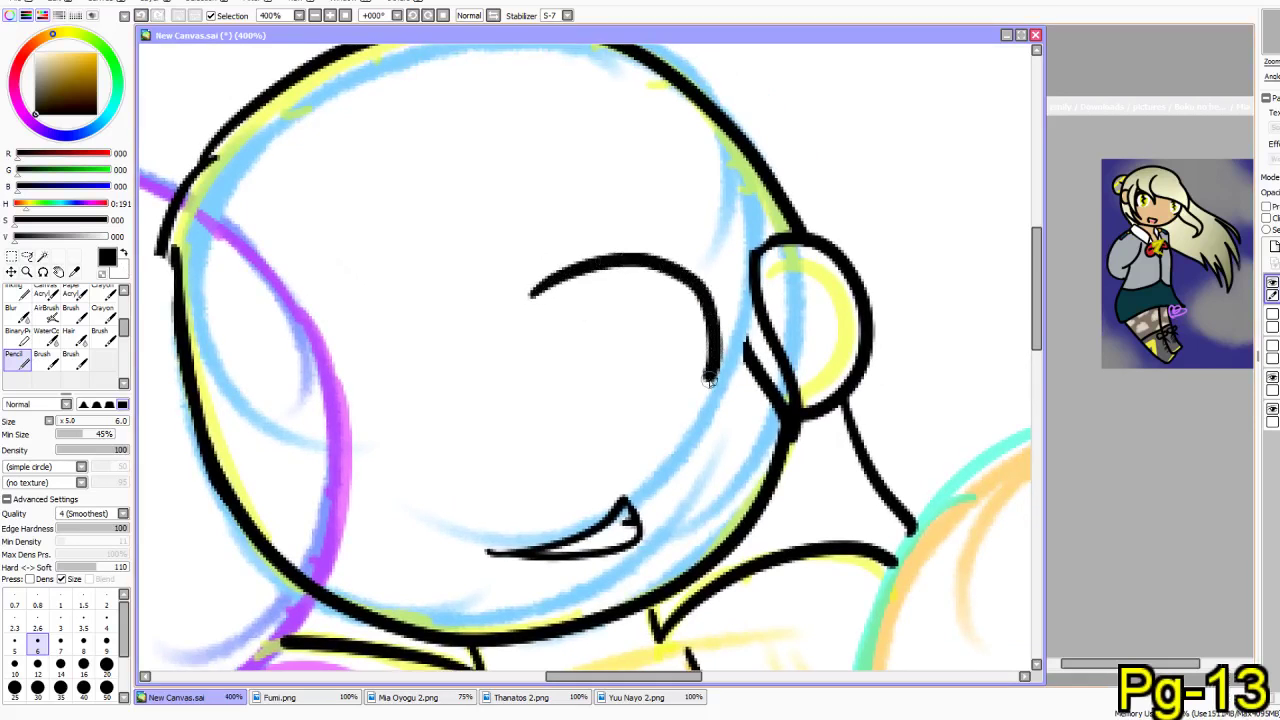
key("ctrl+z")
mouse_move(527, 310)
left_mouse_down()
mouse_move(621, 261)
mouse_move(667, 263)
mouse_move(706, 302)
mouse_move(688, 378)
left_mouse_up()
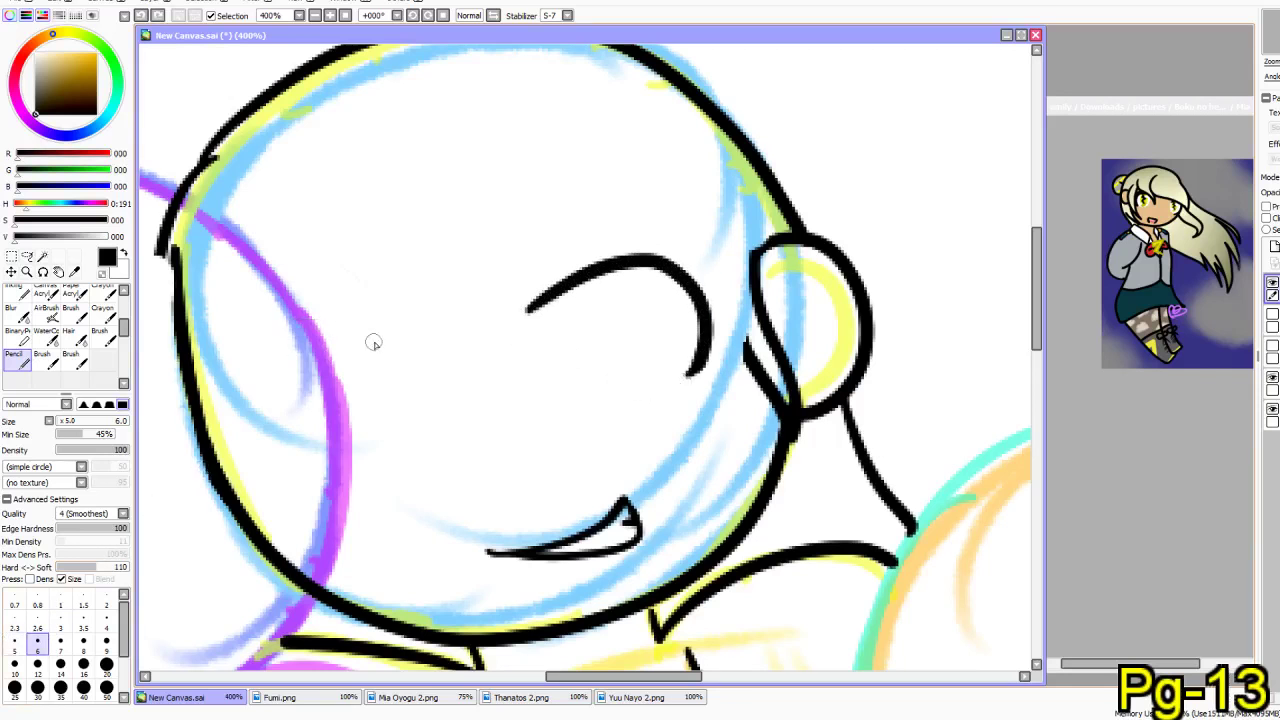
- Try size 6 strokes for the left-hand eye's curved lid line and for an eyebrow above the right-hand eye
mouse_move(372, 341)
left_mouse_down()
mouse_move(270, 354)
mouse_move(260, 334)
mouse_move(236, 376)
left_mouse_up()
key("ctrl+z")
key("ctrl+z")
left_click_drag(497, 257, 565, 212)
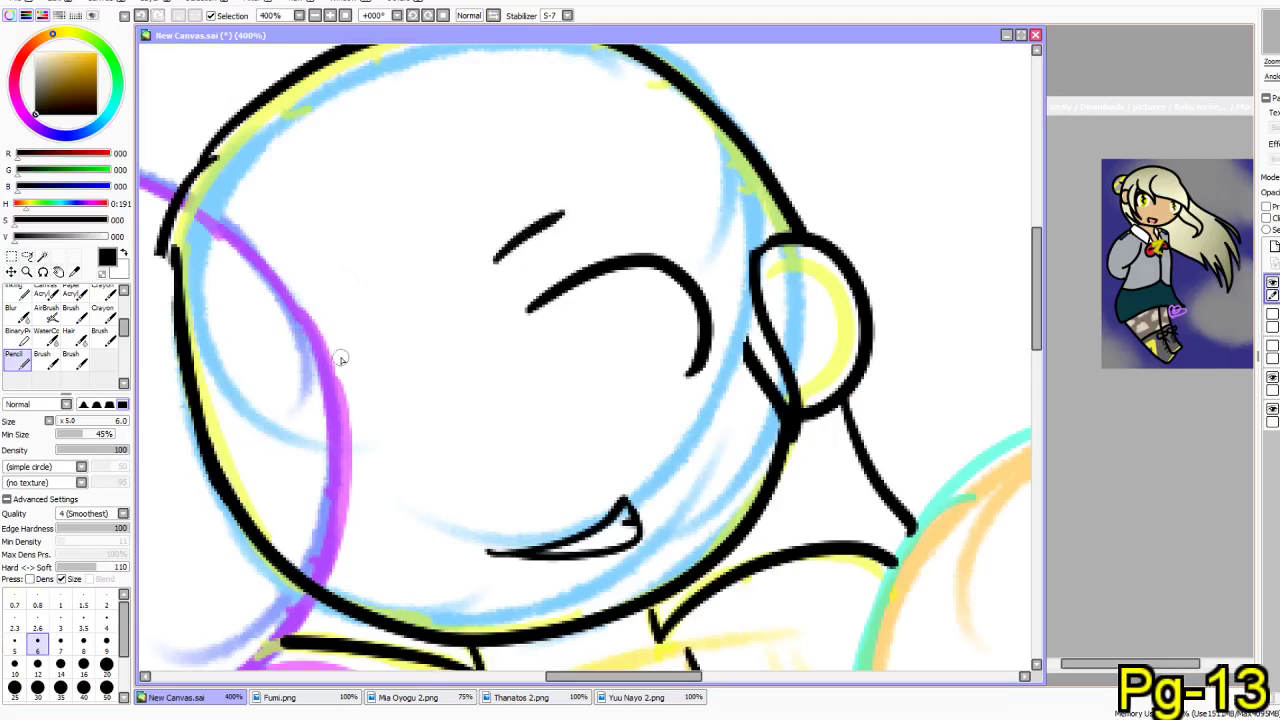
mouse_move(359, 348)
left_mouse_down()
mouse_move(263, 380)
mouse_move(256, 448)
left_mouse_up()
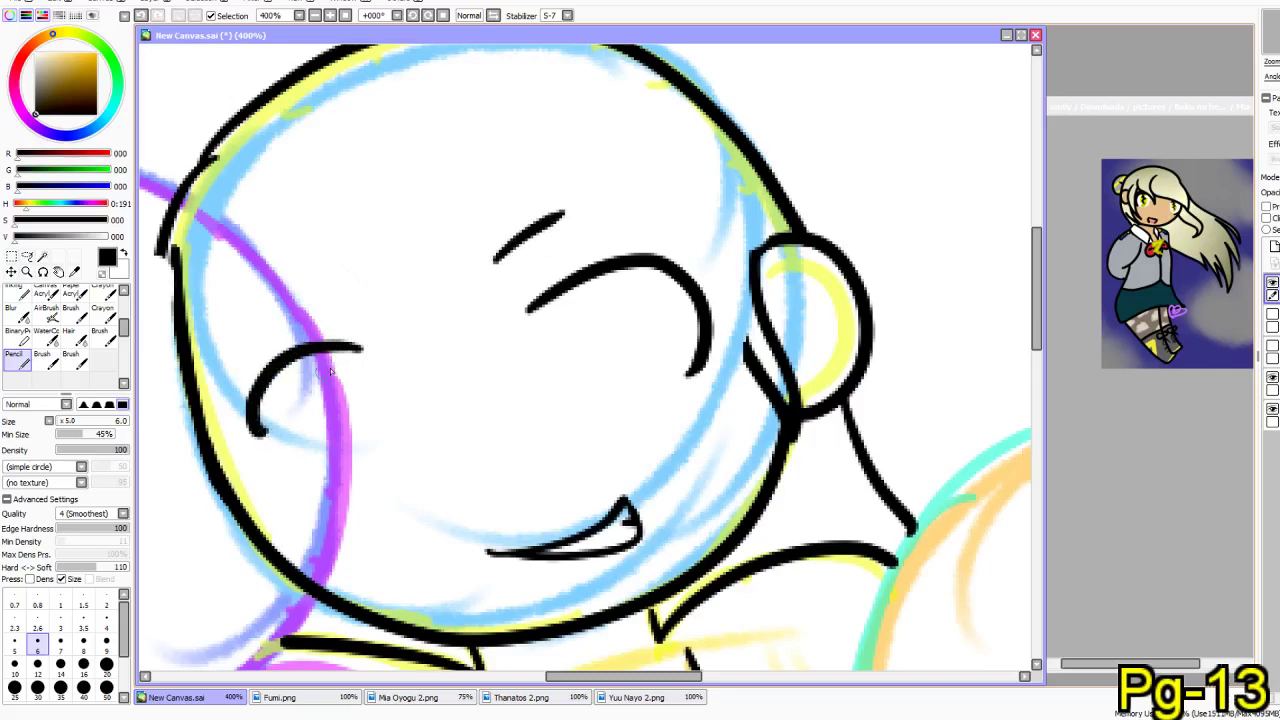
key("ctrl+z")
mouse_move(363, 351)
left_mouse_down()
mouse_move(275, 356)
mouse_move(246, 389)
mouse_move(292, 447)
left_mouse_up()
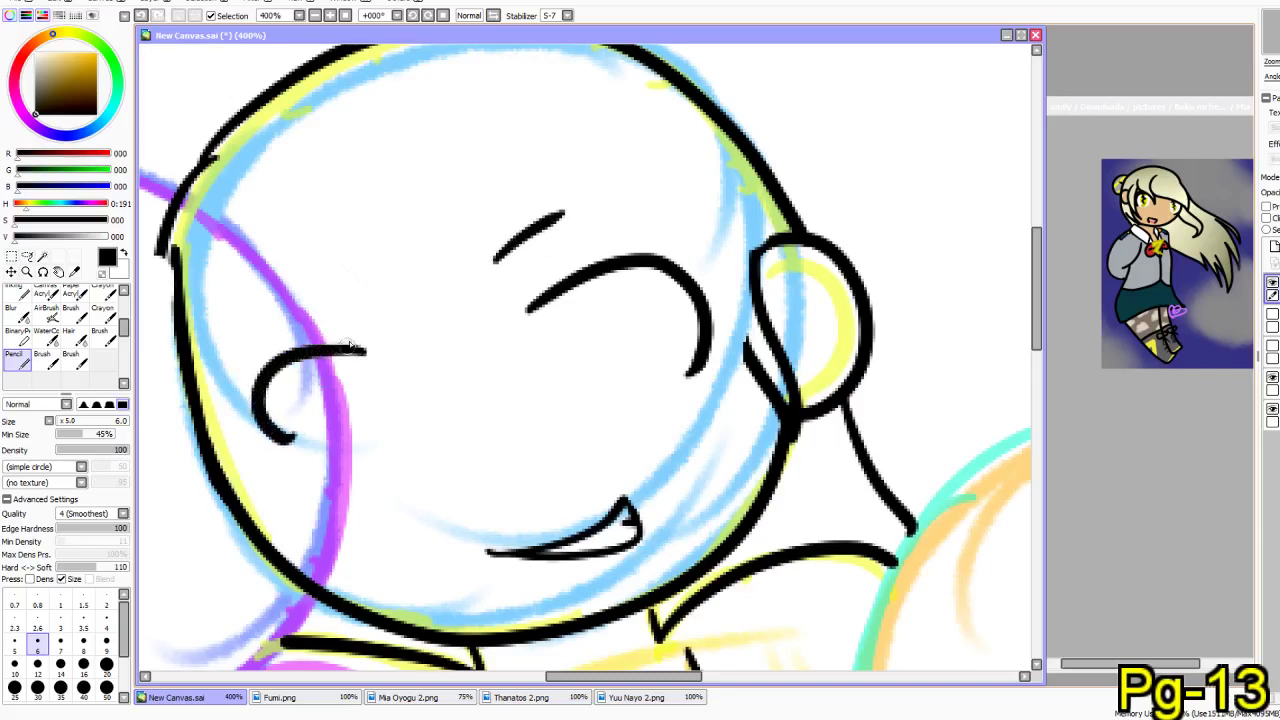
key("ctrl+z")
mouse_move(378, 358)
left_mouse_down()
mouse_move(345, 350)
mouse_move(268, 400)
mouse_move(290, 478)
mouse_move(318, 478)
mouse_move(360, 360)
mouse_move(248, 425)
mouse_move(285, 478)
mouse_move(330, 486)
left_mouse_up()
key("ctrl+z")
key("ctrl+z")
mouse_move(352, 374)
left_mouse_down()
mouse_move(270, 351)
mouse_move(232, 384)
mouse_move(226, 475)
mouse_move(300, 500)
left_mouse_up()
key("ctrl+z")
mouse_move(360, 367)
left_mouse_down()
mouse_move(259, 365)
mouse_move(225, 413)
mouse_move(250, 485)
mouse_move(303, 513)
left_mouse_up()
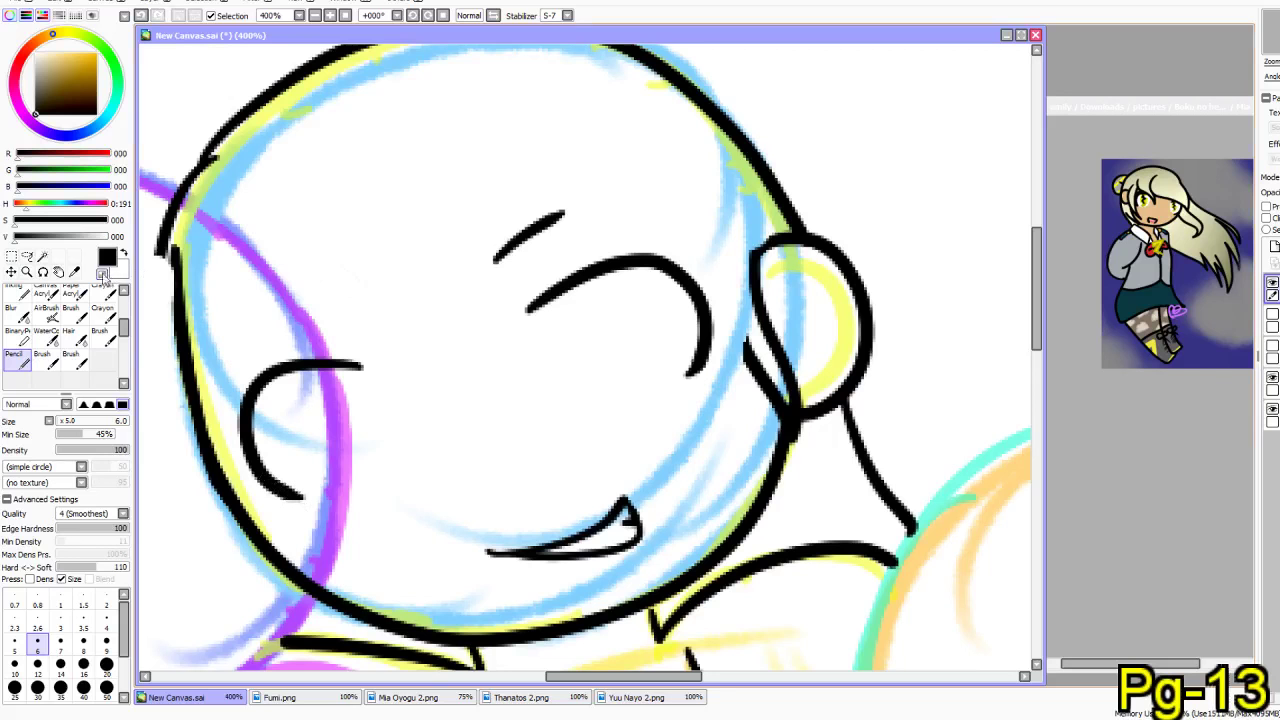
- Try thinning the right-hand eyebrow and sketching thinner eyebrow strokes at size 1.5, undoing them along with the left-hand lid line
left_click_drag(478, 272, 586, 192)
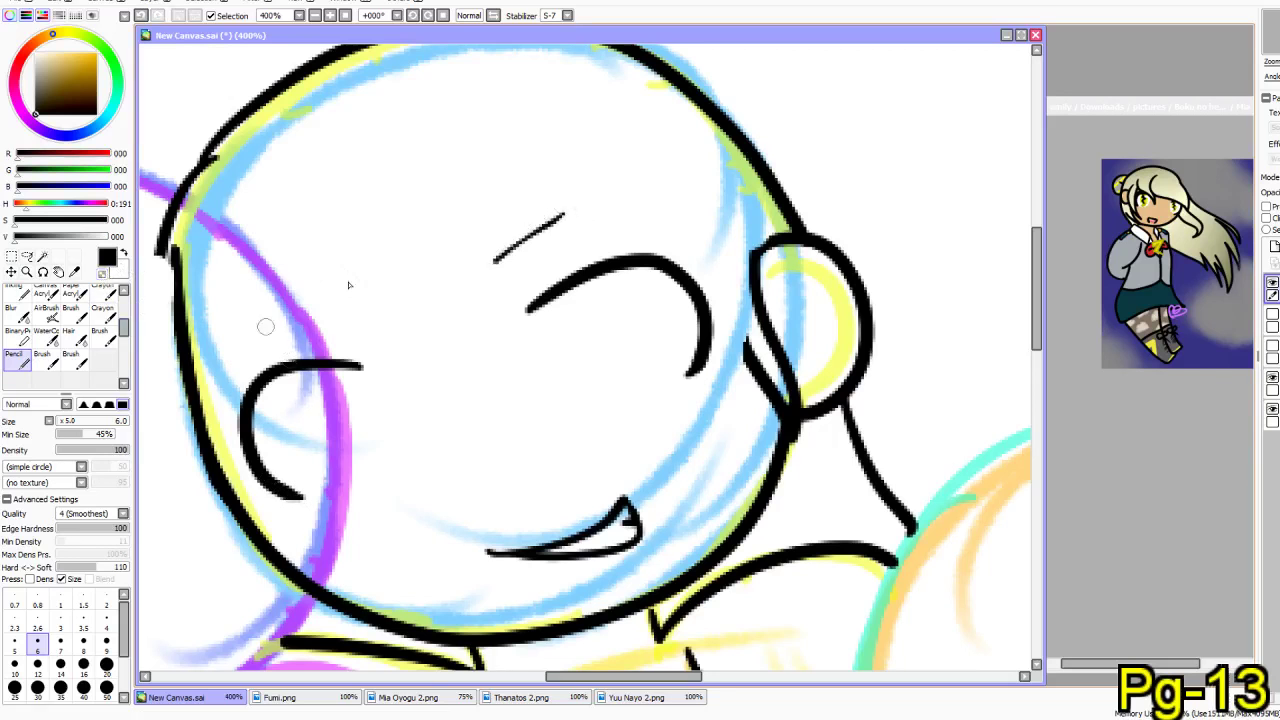
left_click(83, 605)
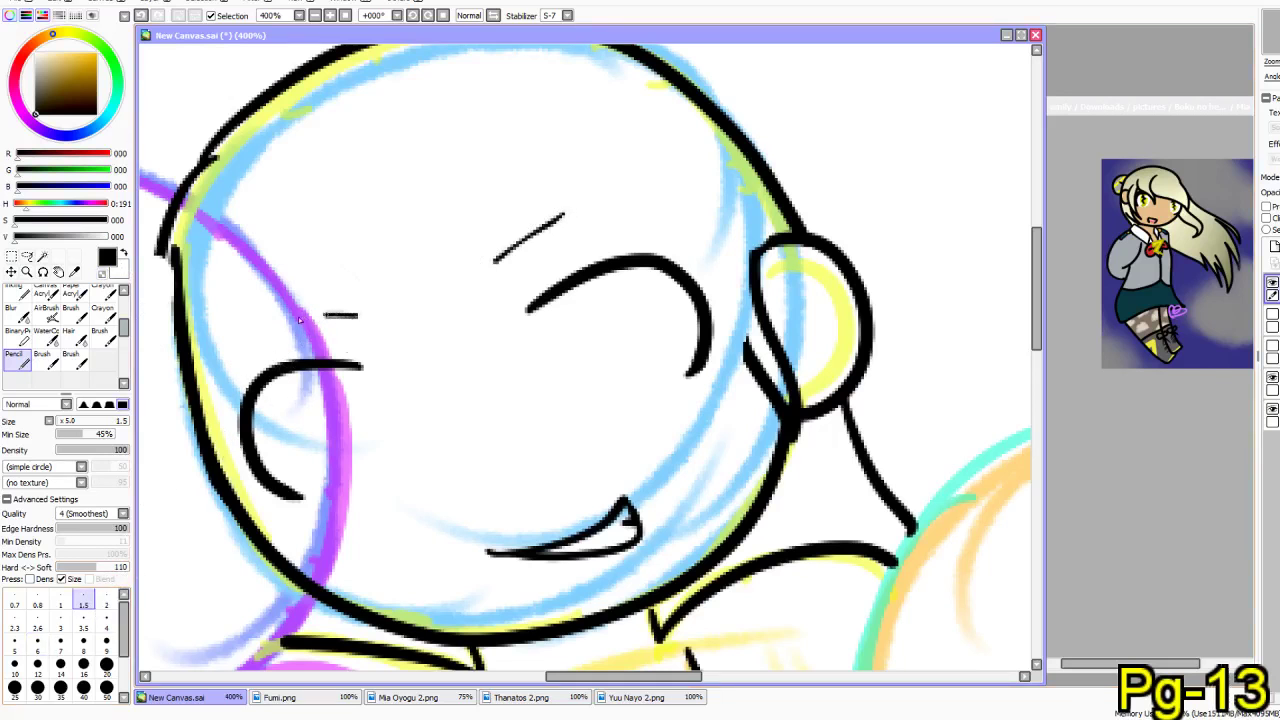
key("ctrl+z")
left_click_drag(257, 337, 342, 347)
key("ctrl+z")
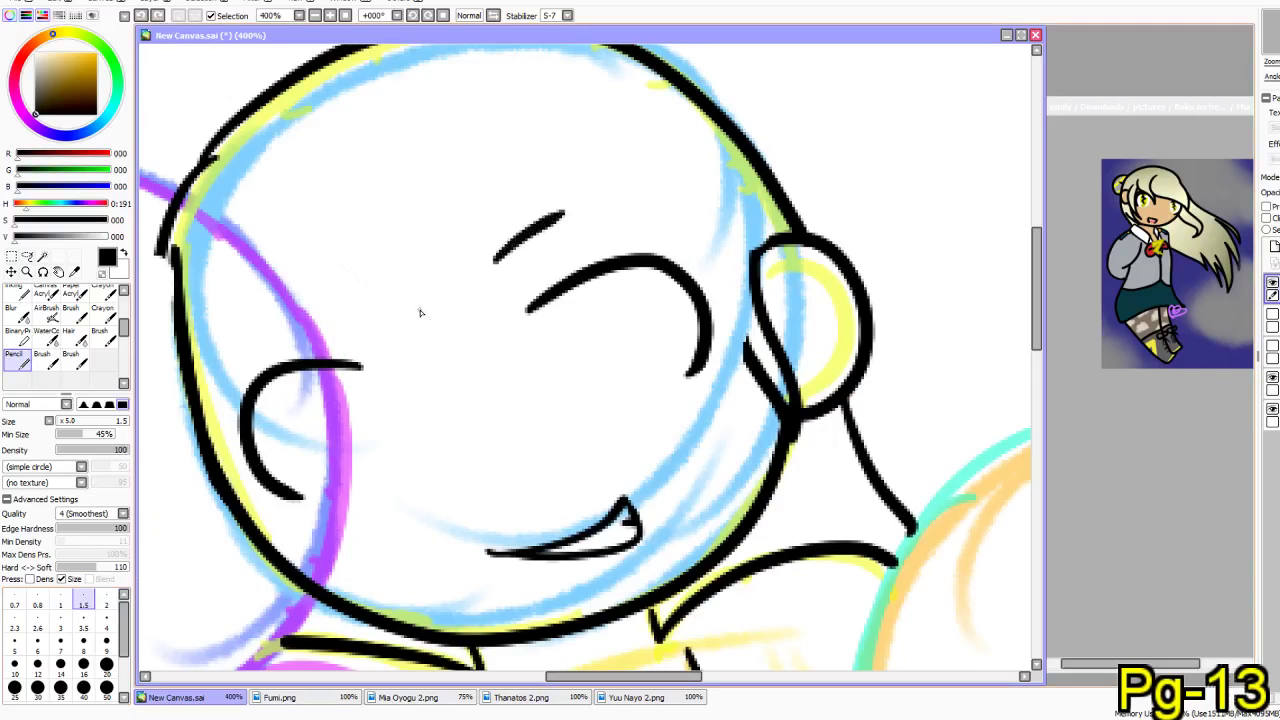
key("ctrl+z")
key("ctrl+z")
left_click_drag(517, 288, 564, 232)
key("ctrl+z")
- Erase the open mouth at size 9, and draw a thin smile line and right-hand eyebrow with the size 2 pencil
left_click(102, 644)
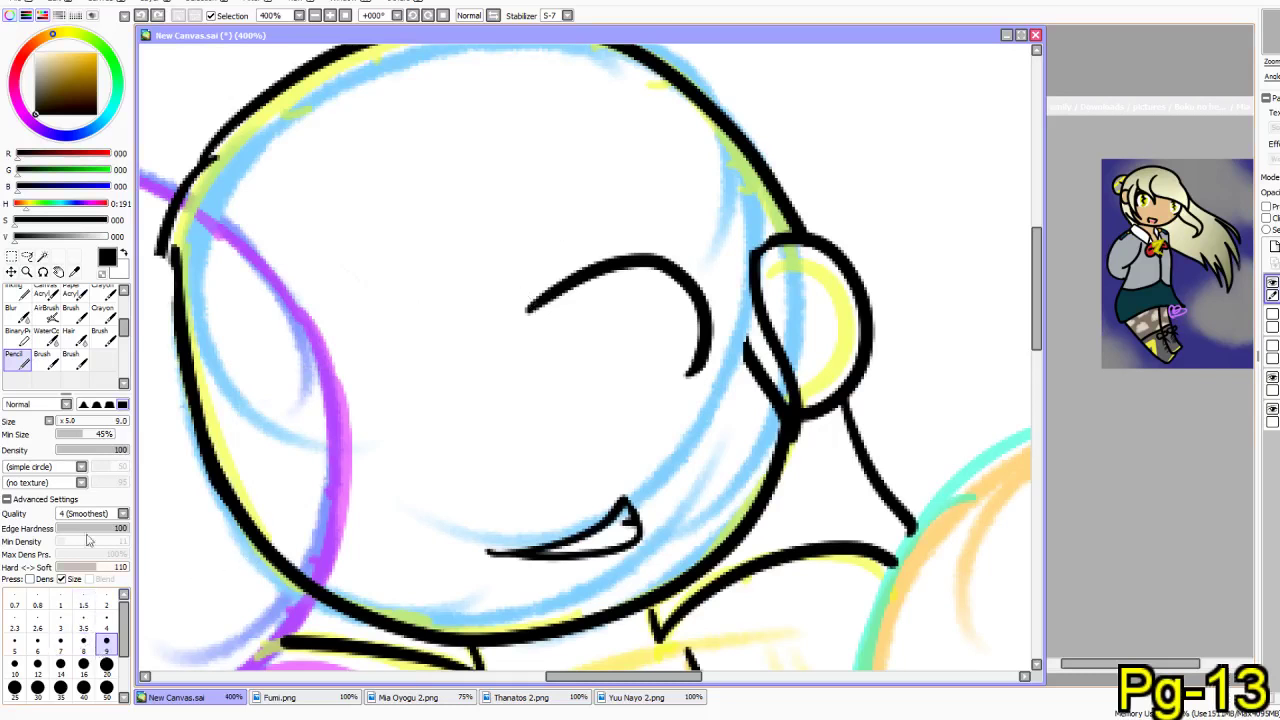
left_click(103, 273)
left_click_drag(482, 552, 572, 550)
mouse_move(651, 471)
left_mouse_down()
mouse_move(652, 528)
mouse_move(563, 571)
left_mouse_up()
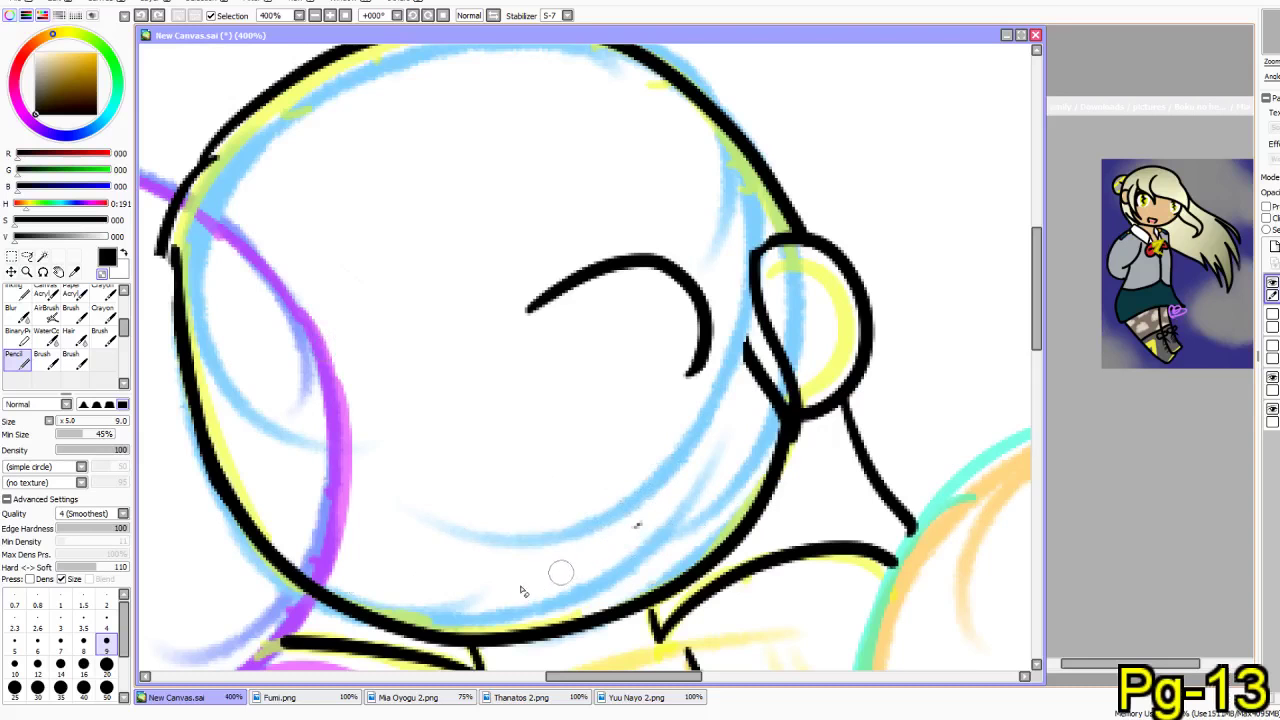
left_click(106, 605)
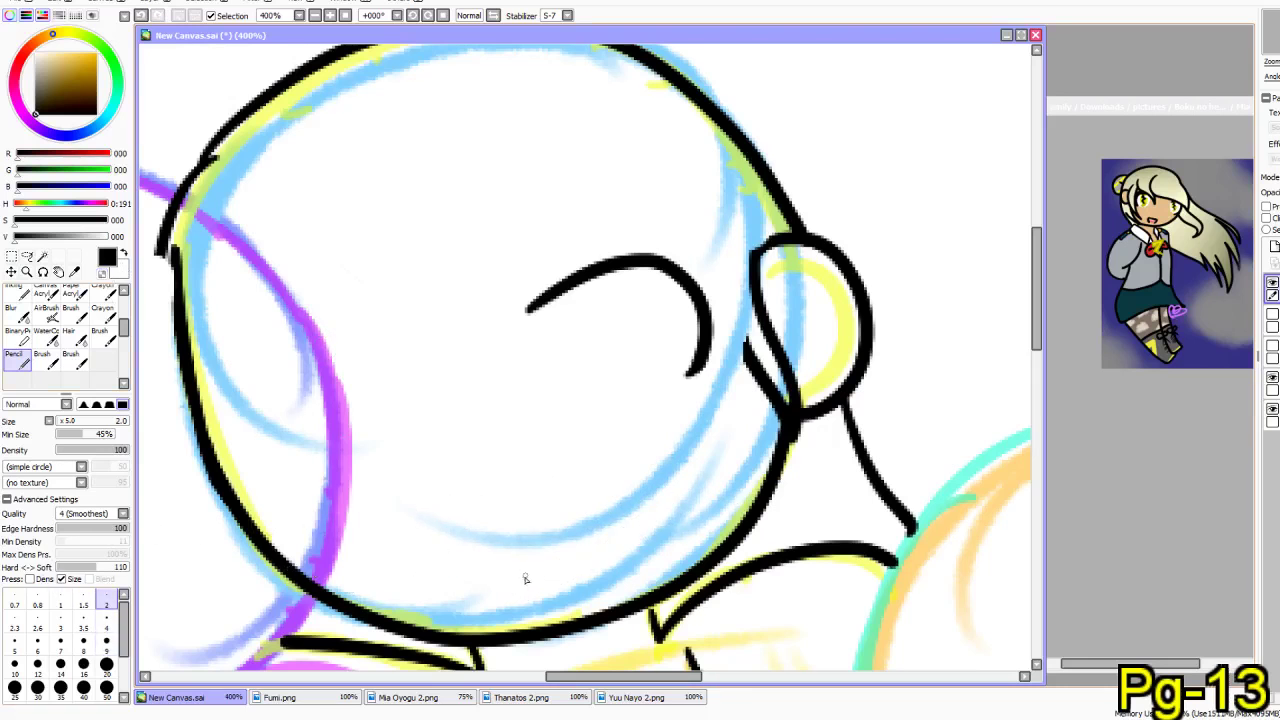
left_click_drag(512, 563, 603, 530)
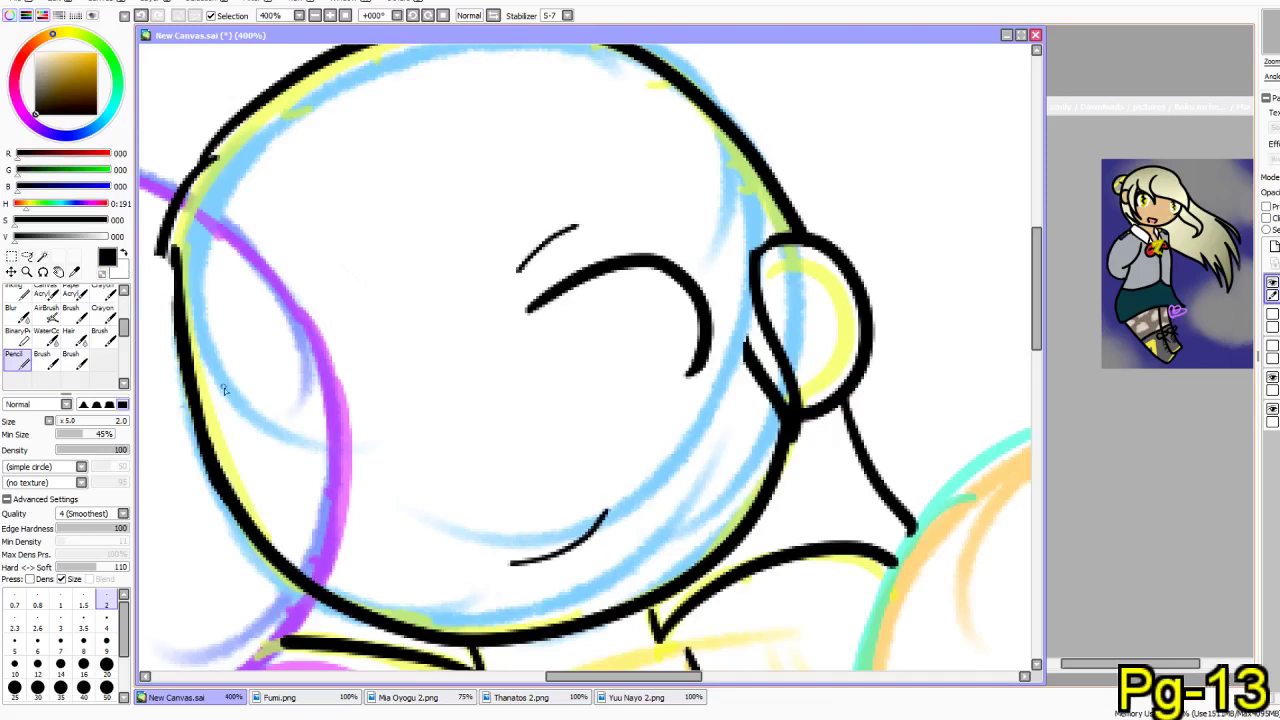
- Draw the curved lid line of the left-hand eye with the size 6 pencil, redoing the stroke until its shape matches the other eye
left_click(37, 645)
mouse_move(374, 350)
left_mouse_down()
mouse_move(330, 343)
mouse_move(240, 395)
mouse_move(275, 442)
left_mouse_up()
key("ctrl+z")
mouse_move(366, 347)
left_mouse_down()
mouse_move(302, 343)
mouse_move(241, 378)
mouse_move(241, 430)
mouse_move(272, 463)
mouse_move(302, 470)
left_mouse_up()
key("ctrl+z")
mouse_move(370, 352)
left_mouse_down()
mouse_move(291, 364)
mouse_move(253, 396)
mouse_move(265, 440)
left_mouse_up()
key("ctrl+z")
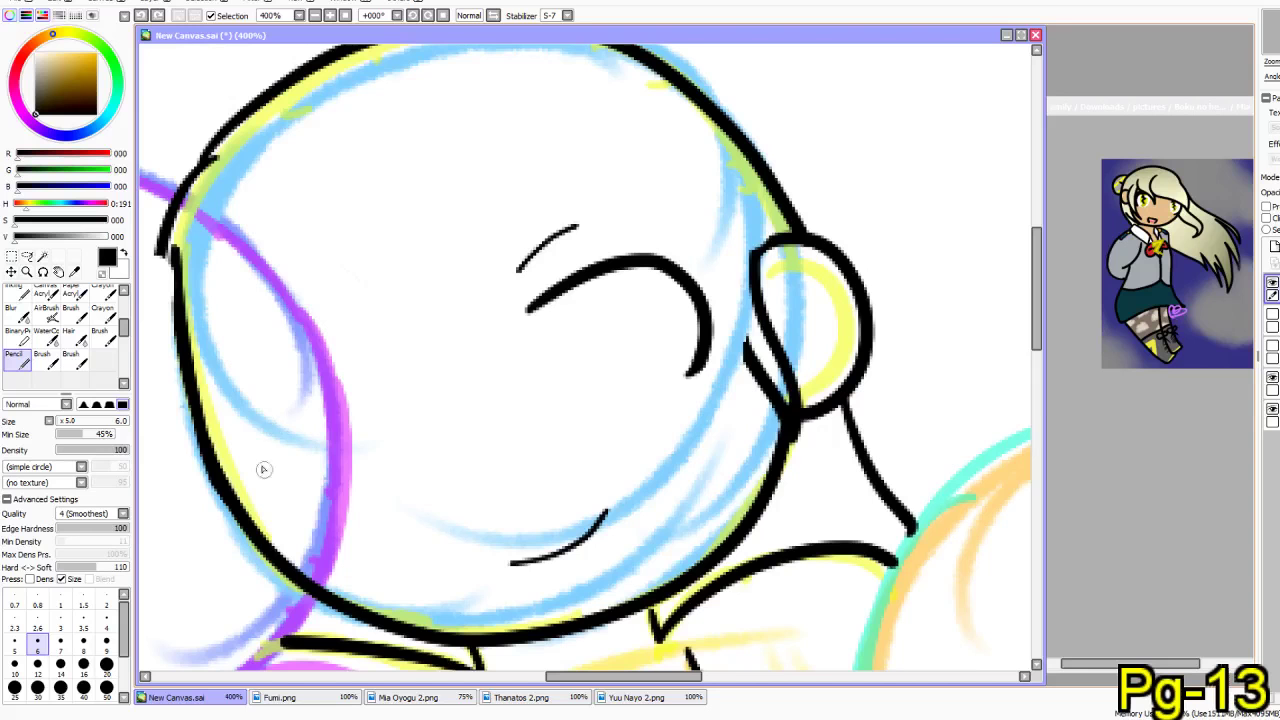
mouse_move(349, 349)
left_mouse_down()
mouse_move(277, 343)
mouse_move(242, 433)
left_mouse_up()
key("ctrl+z")
mouse_move(365, 352)
left_mouse_down()
mouse_move(256, 362)
mouse_move(229, 409)
mouse_move(286, 449)
left_mouse_up()
key("ctrl+z")
mouse_move(371, 357)
left_mouse_down()
mouse_move(249, 380)
mouse_move(240, 422)
mouse_move(255, 425)
mouse_move(269, 360)
mouse_move(228, 446)
mouse_move(339, 350)
mouse_move(242, 372)
mouse_move(223, 426)
mouse_move(291, 460)
left_mouse_up()
key("ctrl+z")
key("ctrl+z")
key("ctrl+z")
mouse_move(361, 355)
left_mouse_down()
mouse_move(295, 359)
mouse_move(257, 389)
mouse_move(247, 431)
mouse_move(268, 468)
left_mouse_up()
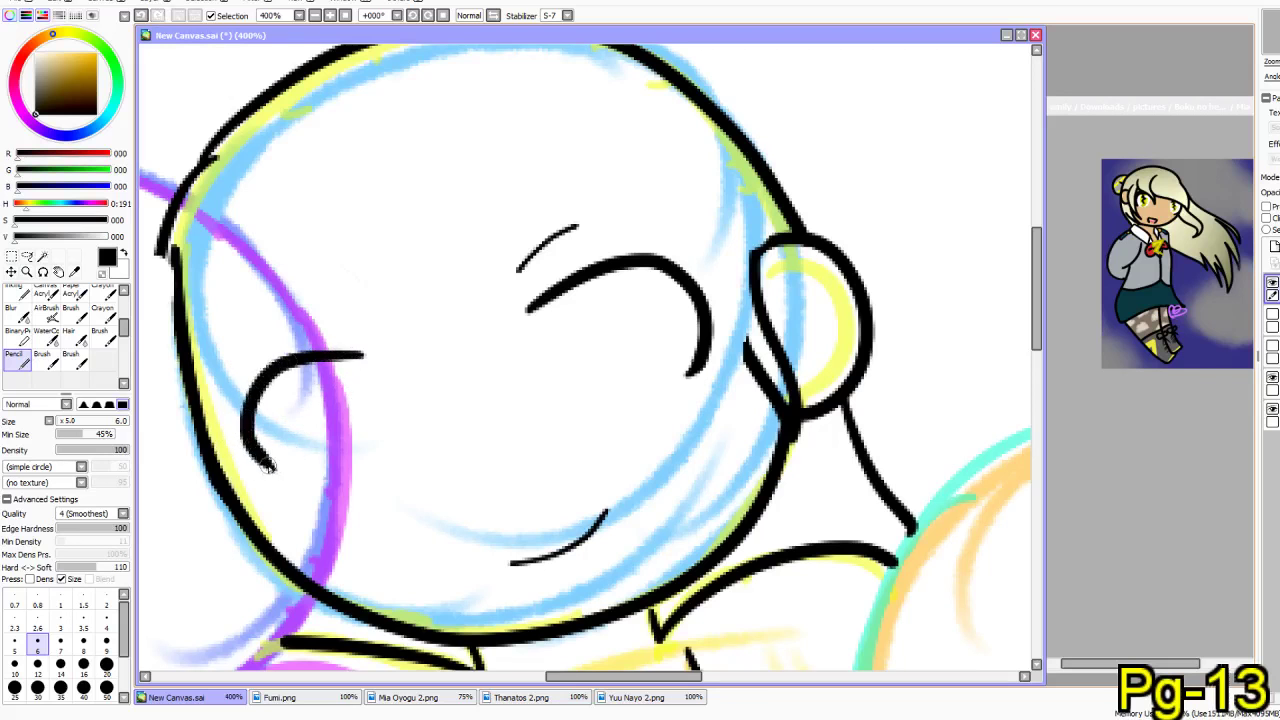
mouse_move(386, 360)
left_mouse_down()
mouse_move(310, 357)
mouse_move(243, 383)
mouse_move(230, 434)
mouse_move(252, 468)
mouse_move(309, 486)
left_mouse_up()
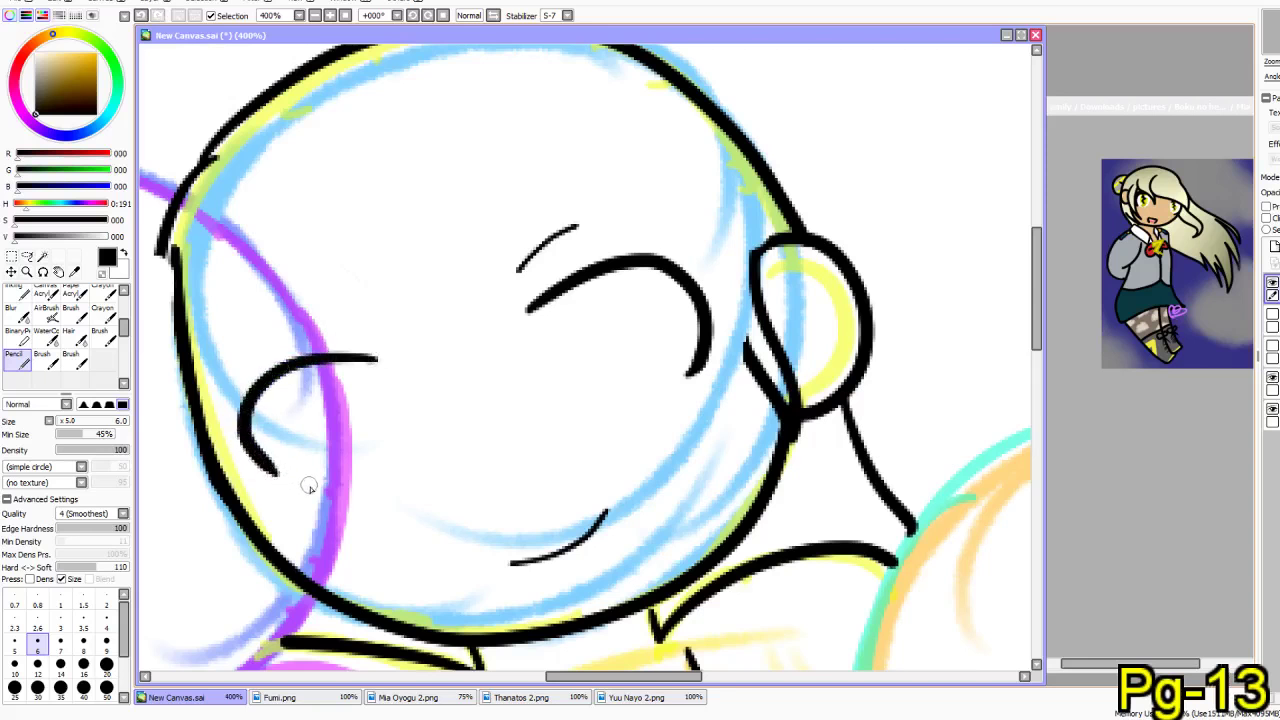
key("ctrl+z")
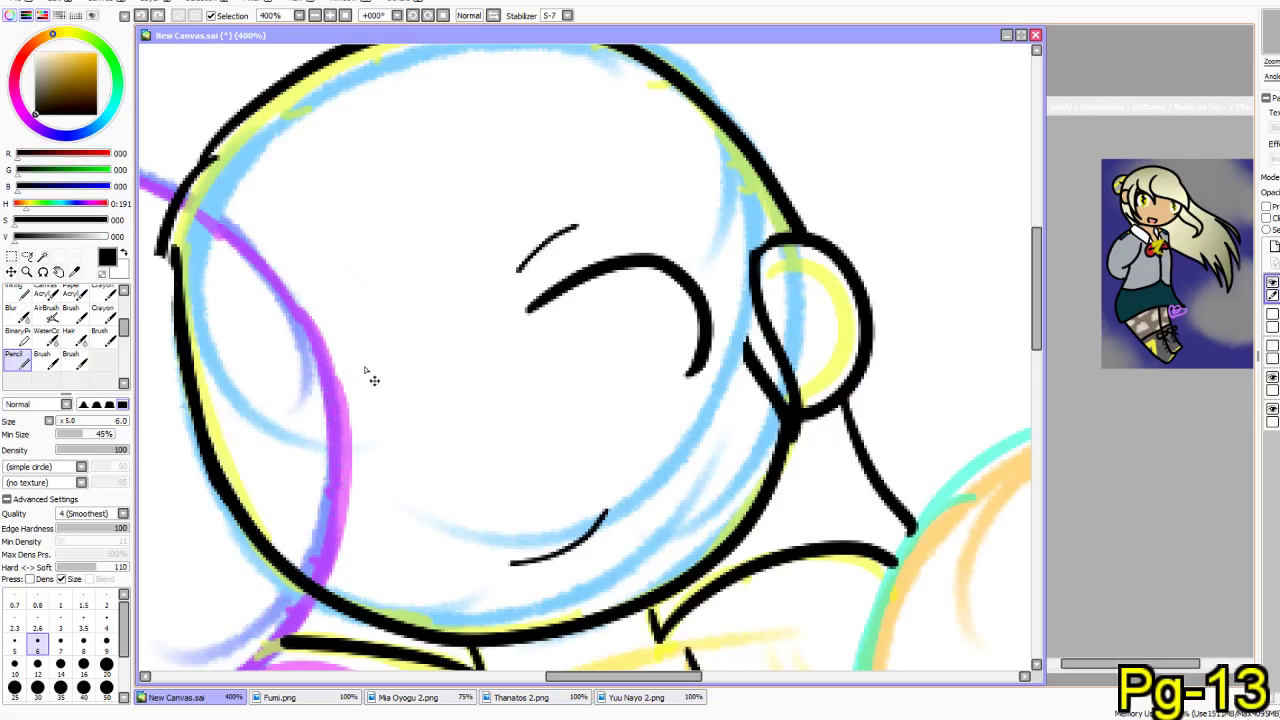
mouse_move(366, 357)
left_mouse_down()
mouse_move(242, 404)
mouse_move(288, 470)
left_mouse_up()
key("ctrl+z")
mouse_move(381, 361)
left_mouse_down()
mouse_move(297, 369)
mouse_move(262, 391)
mouse_move(250, 469)
mouse_move(286, 486)
left_mouse_up()
- Draw a thin, nearly flat eyebrow above the left-hand eye with the size 2 pencil
left_click(106, 614)
left_click(106, 605)
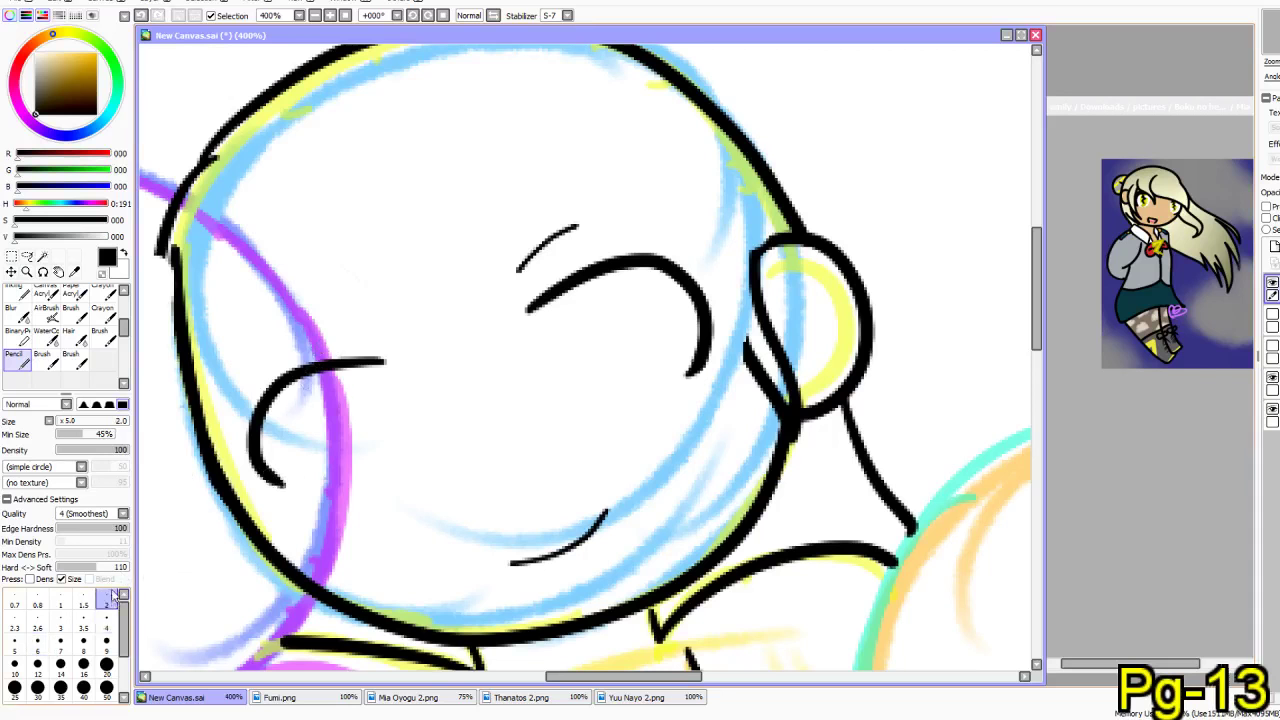
left_click_drag(335, 320, 282, 328)
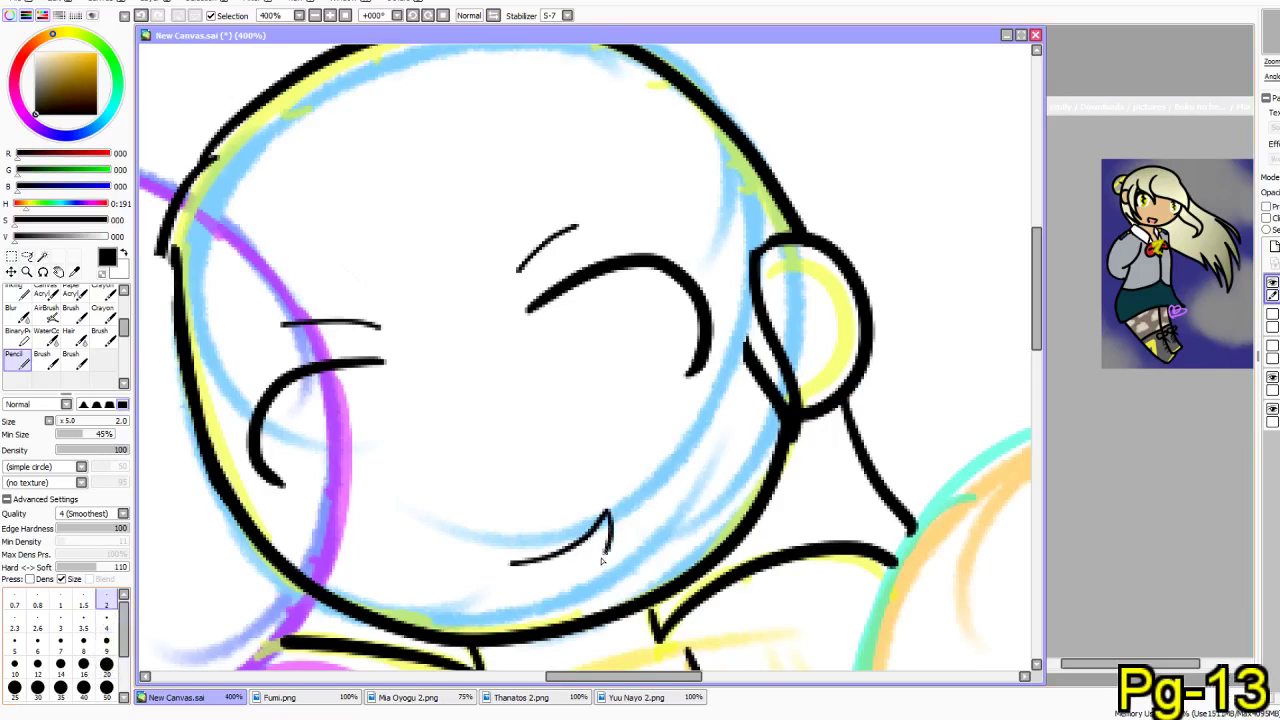
key("ctrl+z")
- Draw solid black oval pupils beneath the lid lines of both eyes with the size 9 pencil
left_click(106, 640)
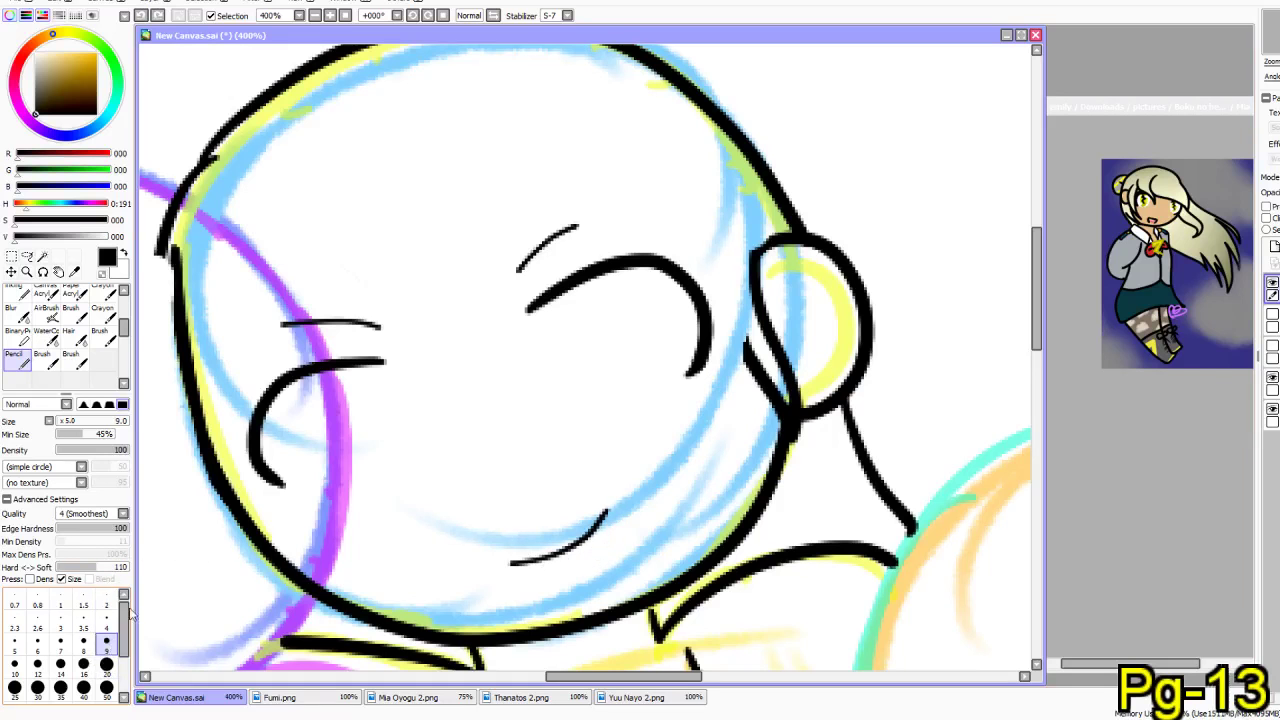
mouse_move(556, 288)
left_mouse_down()
mouse_move(562, 352)
mouse_move(609, 420)
mouse_move(646, 370)
left_mouse_up()
key("ctrl+z")
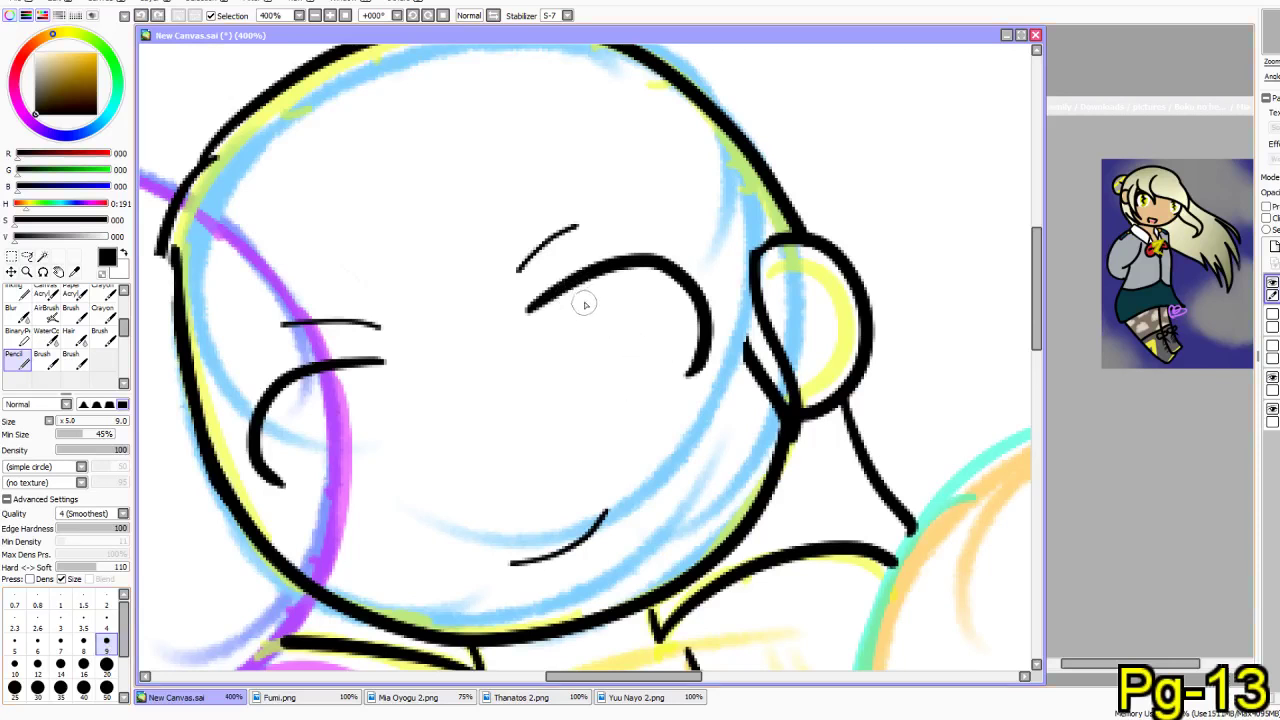
key("ctrl+z")
key("ctrl+z")
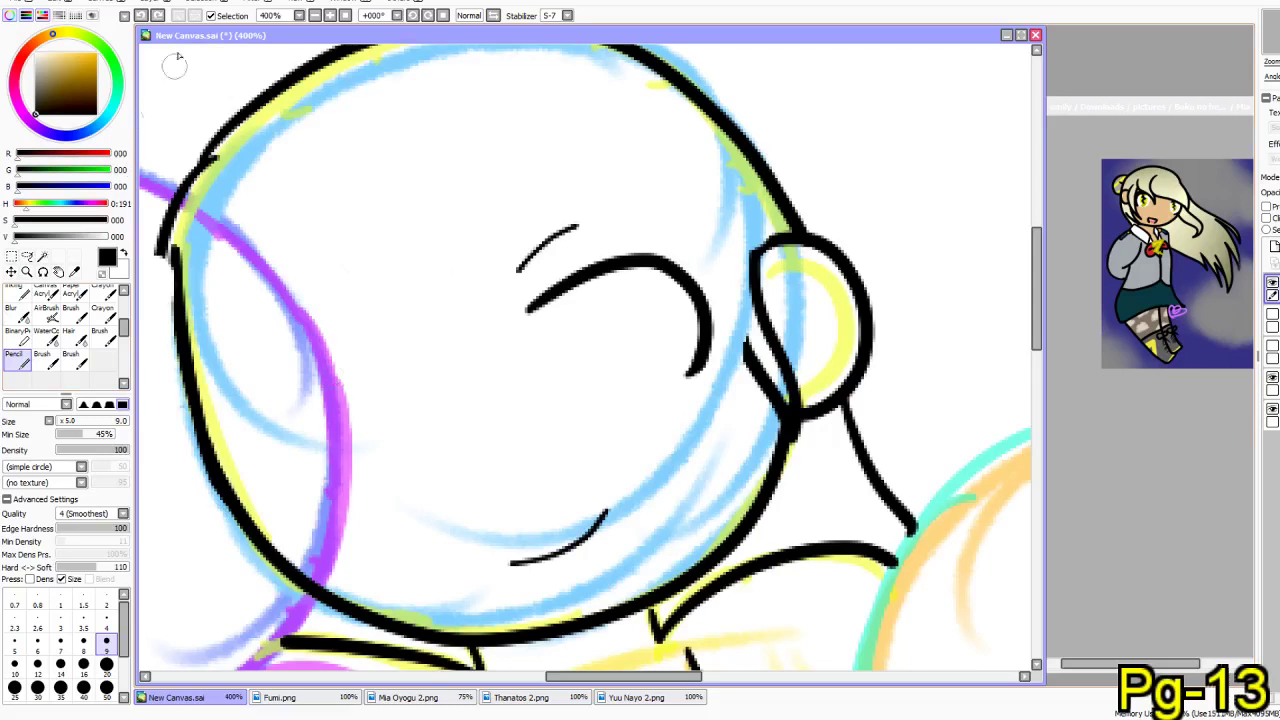
left_click(157, 15)
left_click(157, 16)
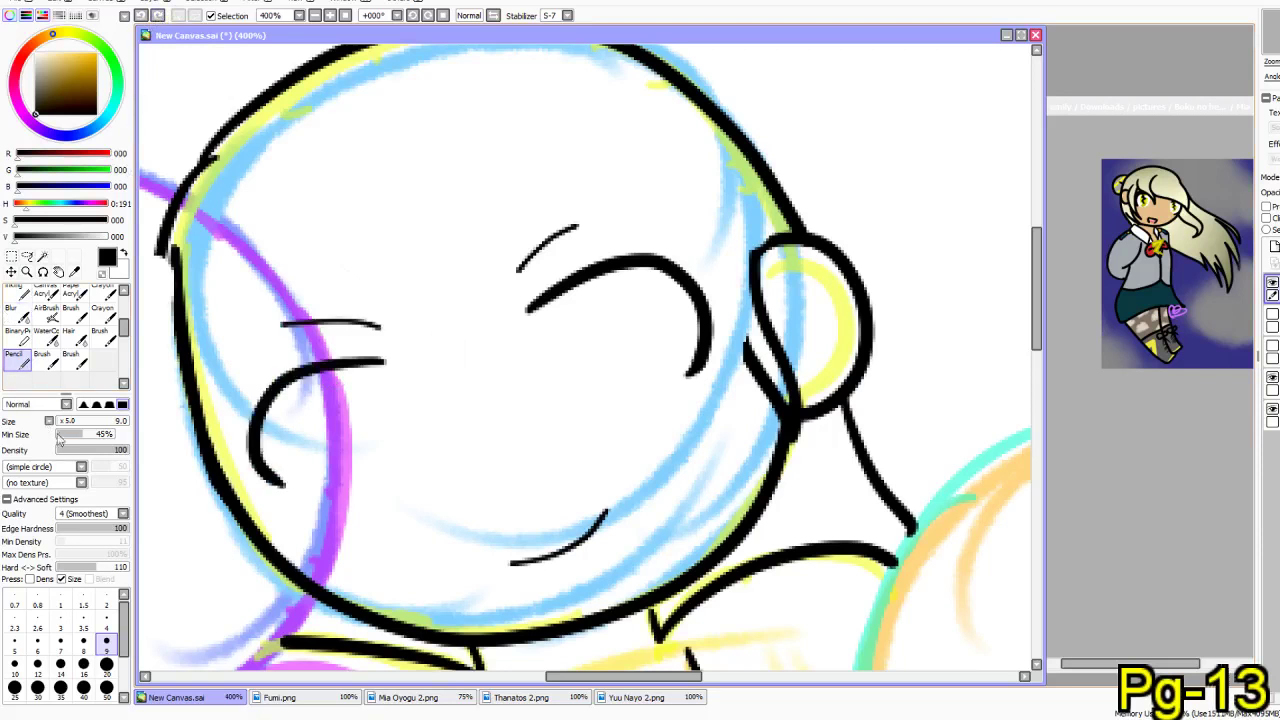
mouse_move(333, 367)
left_mouse_down()
mouse_move(310, 390)
mouse_move(325, 445)
mouse_move(366, 402)
mouse_move(345, 374)
mouse_move(335, 440)
mouse_move(343, 414)
mouse_move(355, 445)
mouse_move(358, 420)
left_mouse_up()
mouse_move(576, 294)
left_mouse_down()
mouse_move(580, 370)
mouse_move(608, 390)
mouse_move(623, 367)
mouse_move(611, 320)
mouse_move(593, 293)
mouse_move(573, 314)
mouse_move(594, 370)
mouse_move(599, 326)
mouse_move(575, 303)
mouse_move(559, 359)
mouse_move(607, 402)
mouse_move(642, 365)
mouse_move(620, 325)
mouse_move(574, 368)
mouse_move(625, 399)
mouse_move(639, 374)
mouse_move(614, 380)
mouse_move(623, 353)
mouse_move(606, 315)
mouse_move(566, 298)
mouse_move(574, 357)
mouse_move(609, 378)
mouse_move(622, 359)
mouse_move(576, 289)
mouse_move(587, 353)
mouse_move(580, 313)
left_mouse_up()
key("ctrl+z")
key("ctrl+z")
key("ctrl+z")
key("ctrl+z")
key("ctrl+z")
key("ctrl+z")
- Try a curved size 6 fringe stroke from the forehead across the right-hand eye
left_click(106, 617)
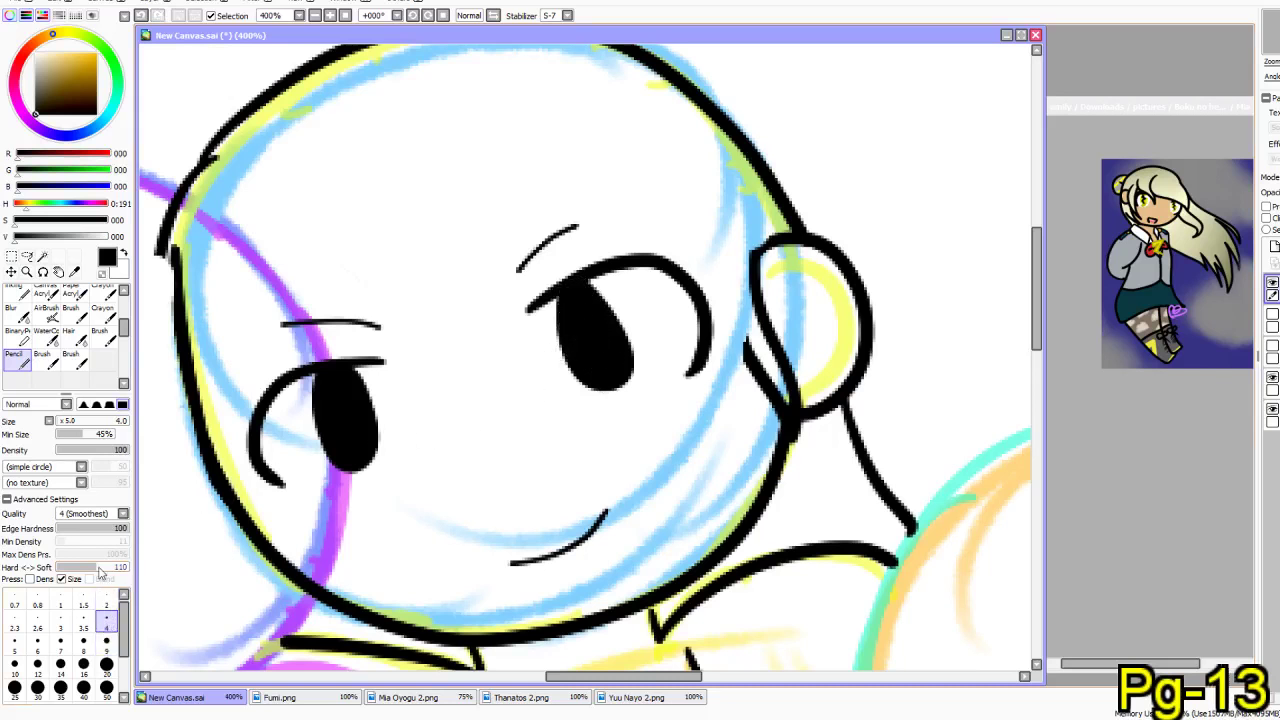
left_click(37, 640)
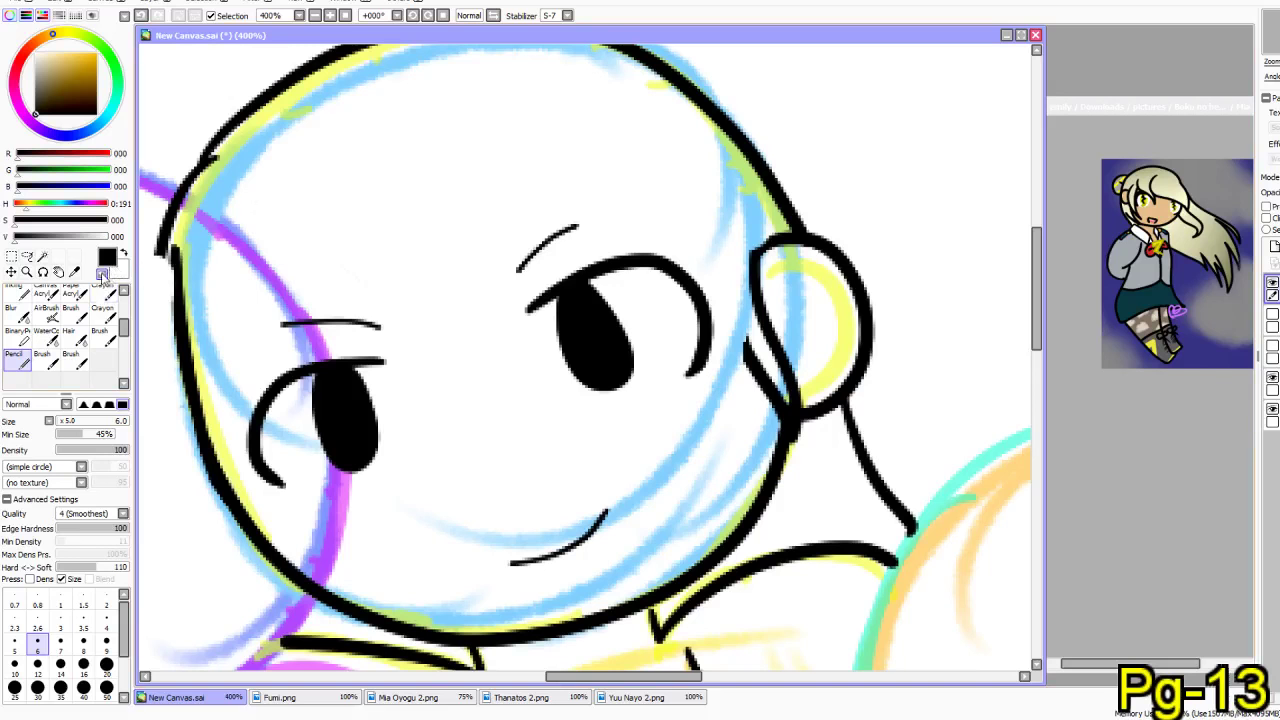
mouse_move(356, 190)
left_mouse_down()
mouse_move(368, 246)
mouse_move(407, 307)
mouse_move(458, 330)
mouse_move(534, 333)
mouse_move(667, 306)
left_mouse_up()
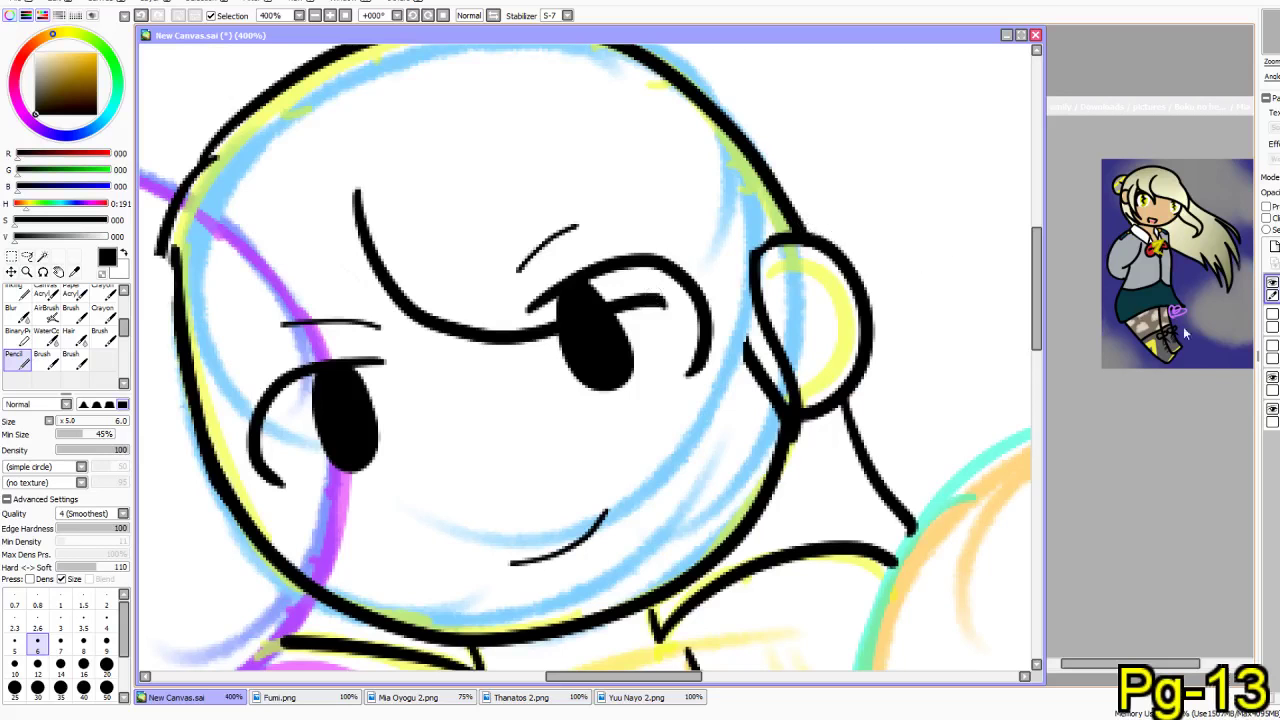
key("ctrl+z")
key("ctrl+z")
- On a new layer, draw curved size 6 fringe locks from the forehead across the right-hand eye and down to the ear
left_click(1274, 250)
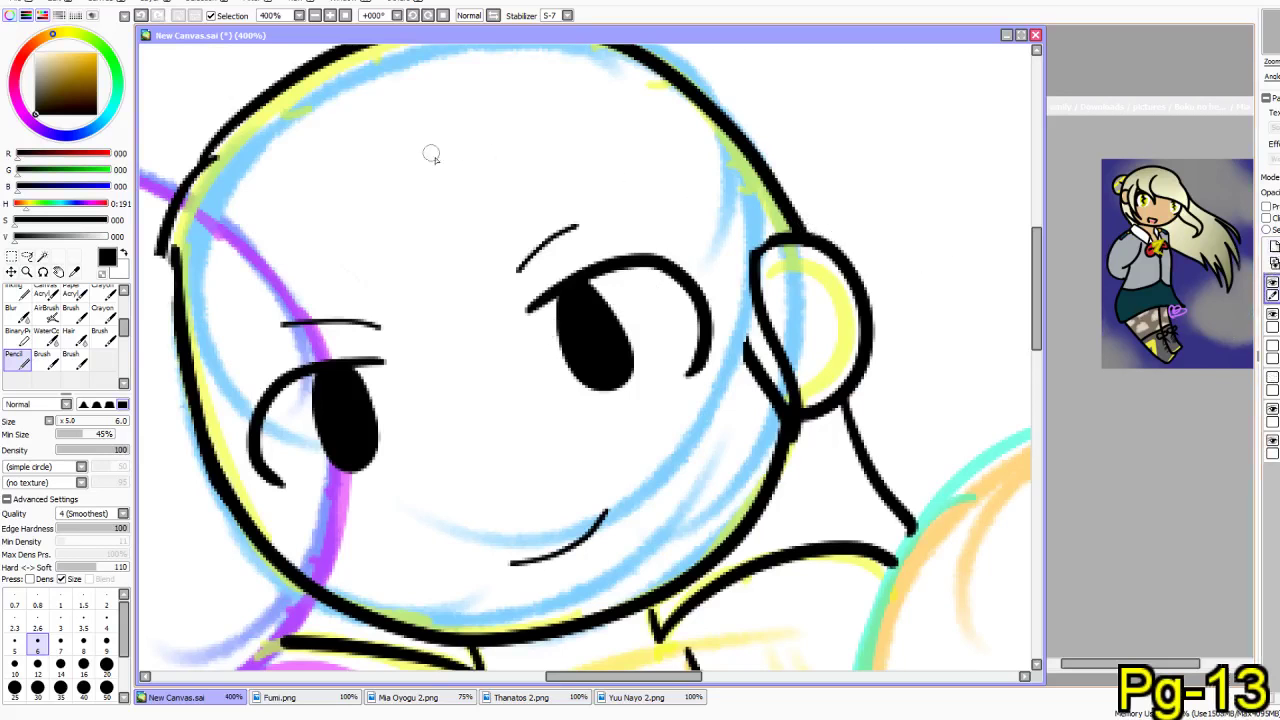
mouse_move(392, 212)
left_mouse_down()
mouse_move(410, 292)
mouse_move(519, 354)
mouse_move(680, 313)
left_mouse_up()
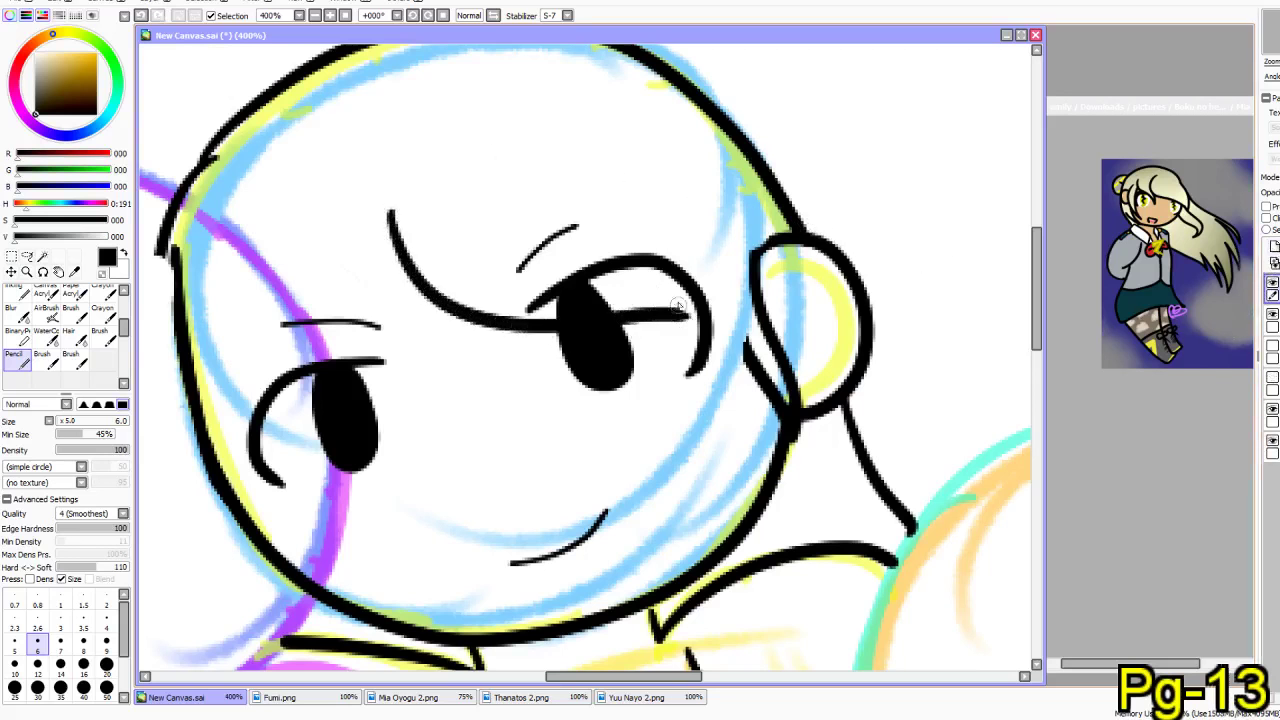
mouse_move(594, 178)
left_mouse_down()
mouse_move(625, 202)
mouse_move(684, 313)
left_mouse_up()
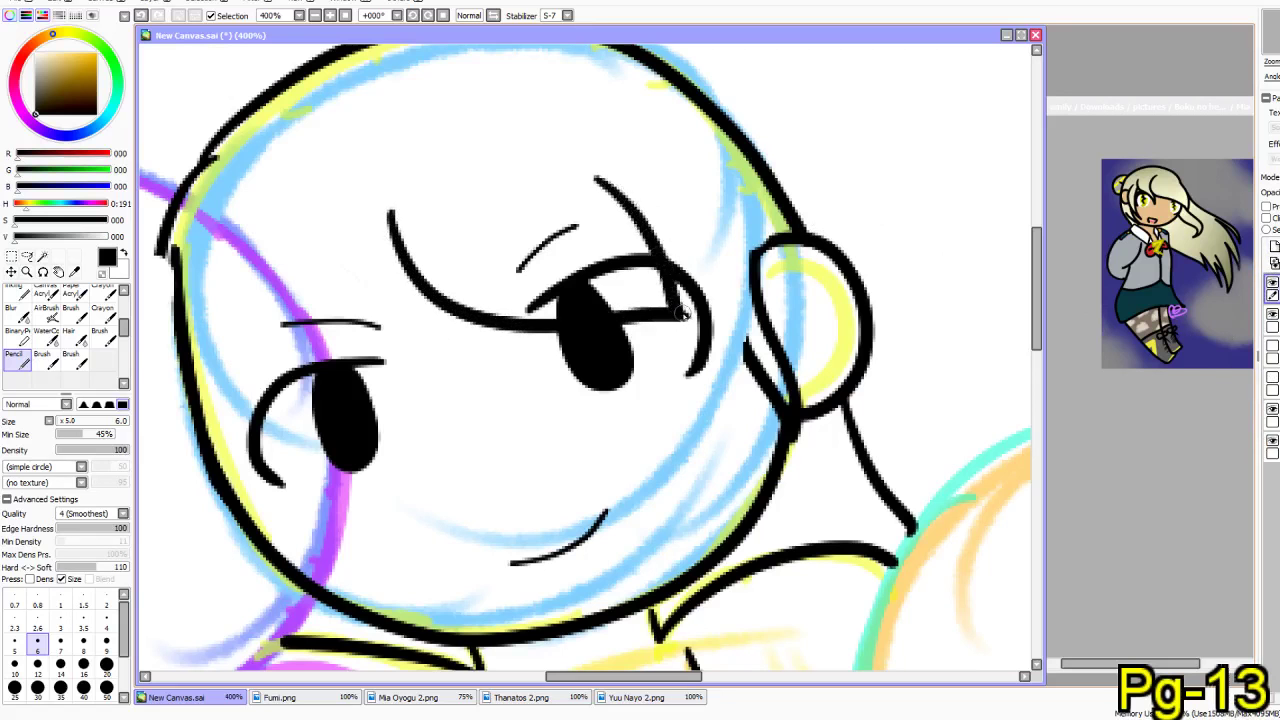
left_click_drag(652, 228, 758, 366)
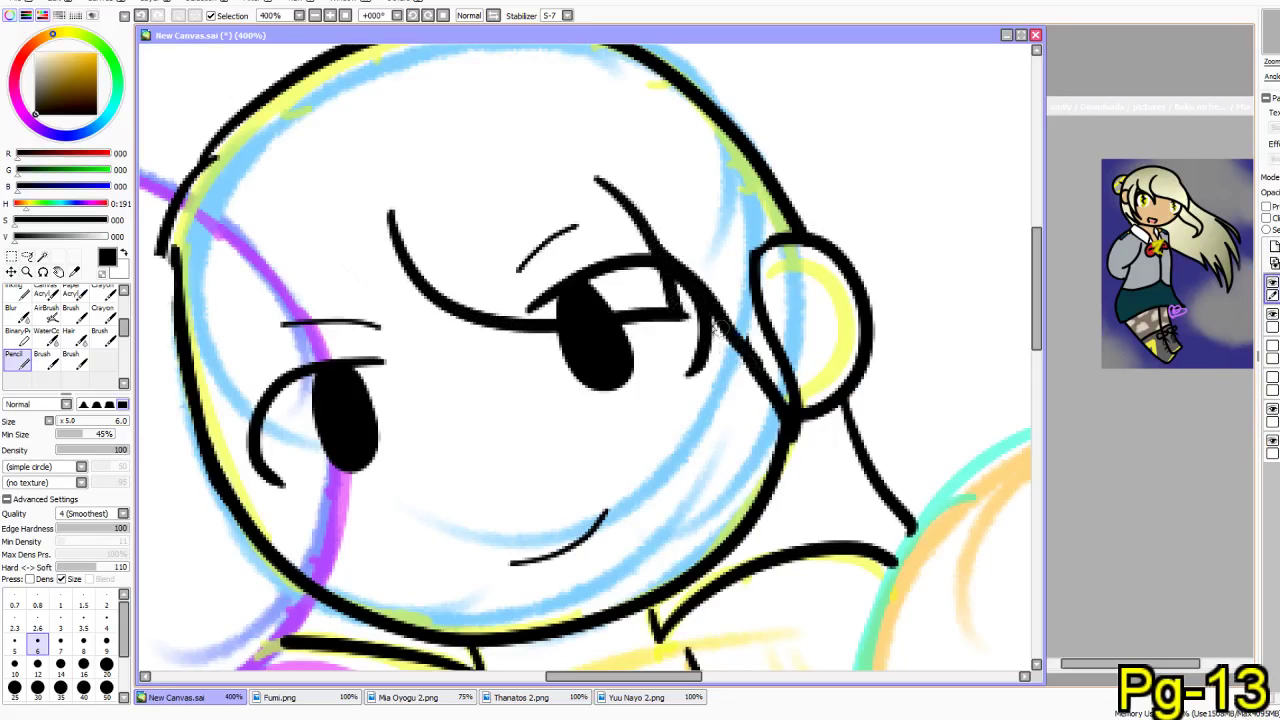
key("ctrl+z")
left_click_drag(645, 225, 754, 370)
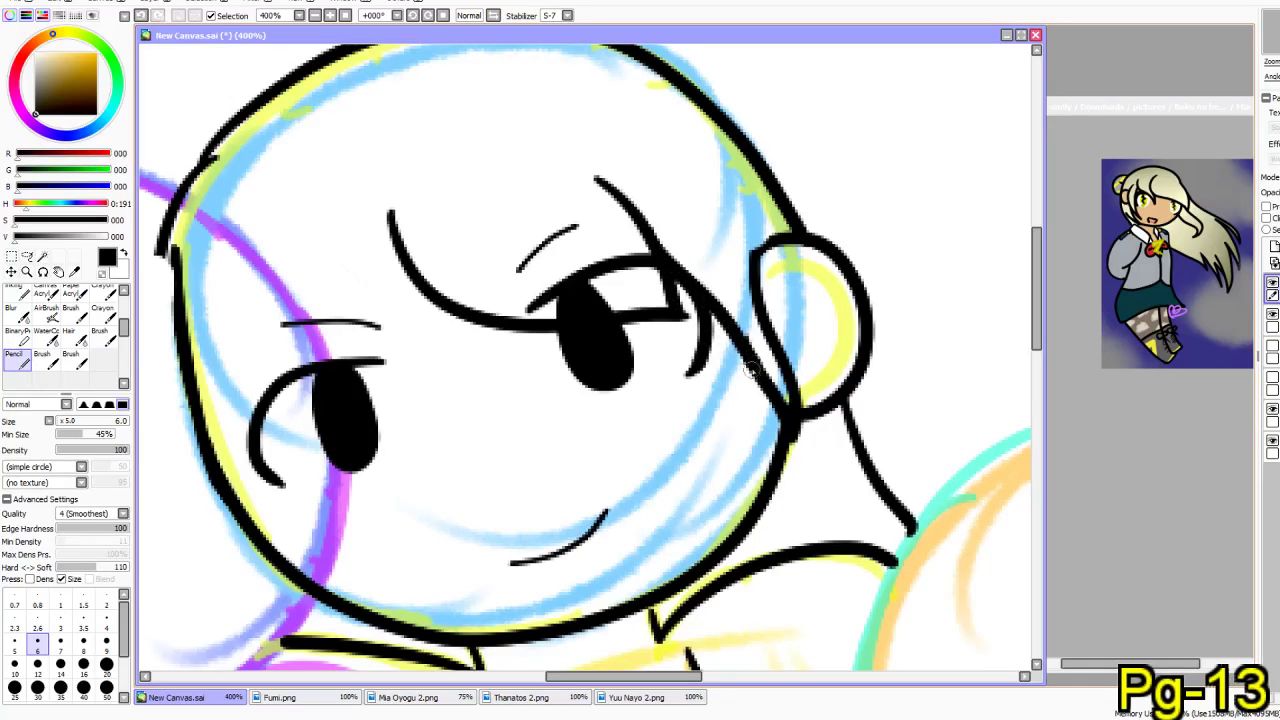
- Draw the remaining pointed fringe locks across the forehead and down beside the left-hand eye
mouse_move(238, 230)
left_mouse_down()
mouse_move(260, 261)
mouse_move(364, 308)
mouse_move(421, 312)
mouse_move(424, 343)
mouse_move(392, 248)
left_mouse_up()
mouse_move(275, 265)
left_mouse_down()
mouse_move(277, 345)
mouse_move(240, 440)
left_mouse_up()
mouse_move(250, 425)
left_mouse_down()
mouse_move(213, 374)
mouse_move(199, 283)
left_mouse_up()
mouse_move(212, 354)
left_mouse_down()
mouse_move(226, 288)
mouse_move(274, 228)
left_mouse_up()
mouse_move(220, 108)
left_mouse_down()
mouse_move(268, 441)
mouse_move(222, 570)
left_mouse_up()
key("ctrl+z")
left_click_drag(246, 250, 360, 447)
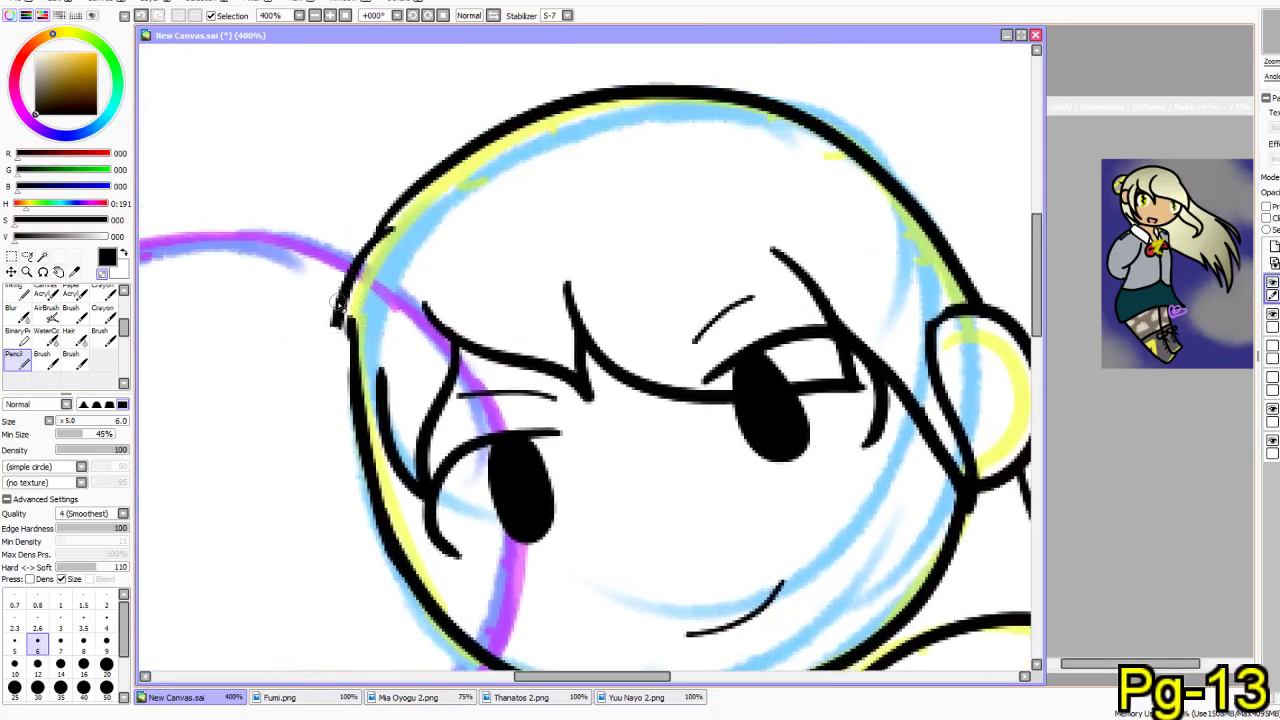
- On the head outline layer, remove the overhanging end of the outline above the left-hand temple
left_click(1274, 321)
mouse_move(366, 266)
left_mouse_down()
mouse_move(330, 251)
mouse_move(391, 311)
mouse_move(316, 269)
mouse_move(366, 304)
mouse_move(330, 321)
mouse_move(320, 387)
mouse_move(341, 259)
mouse_move(345, 442)
left_mouse_up()
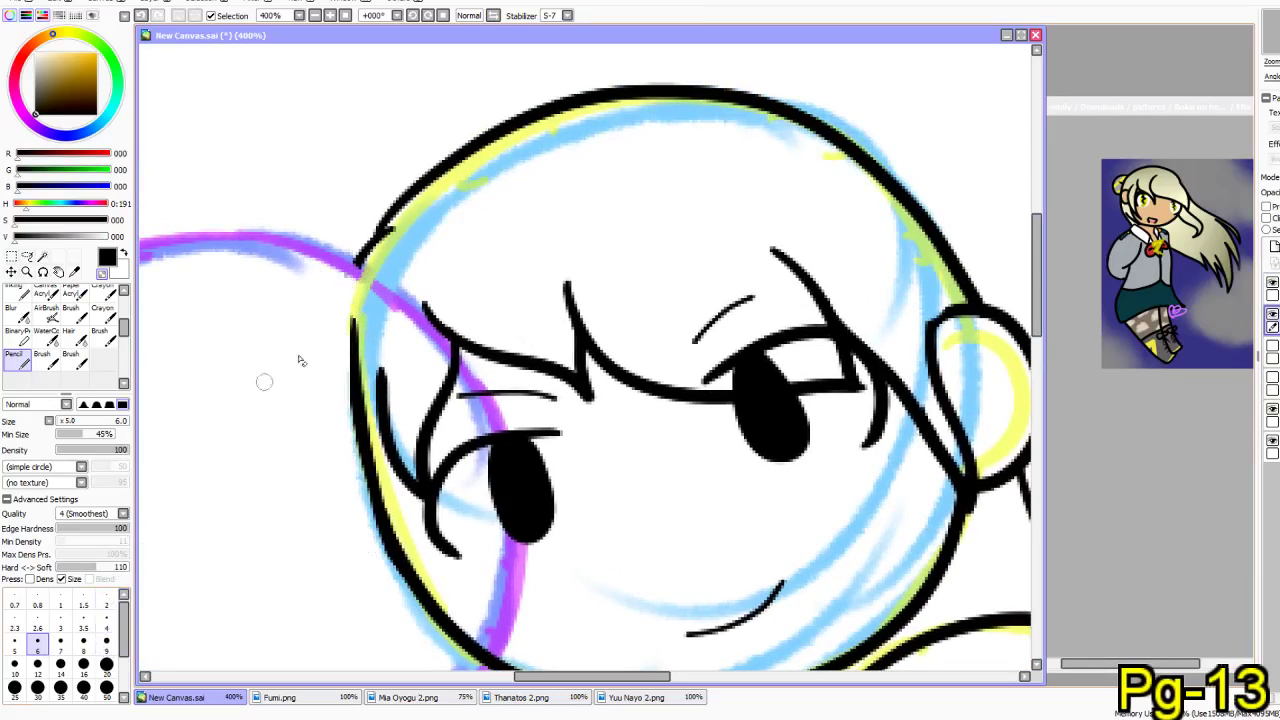
key("ctrl+z")
left_click_drag(354, 268, 420, 216)
key("ctrl+z")
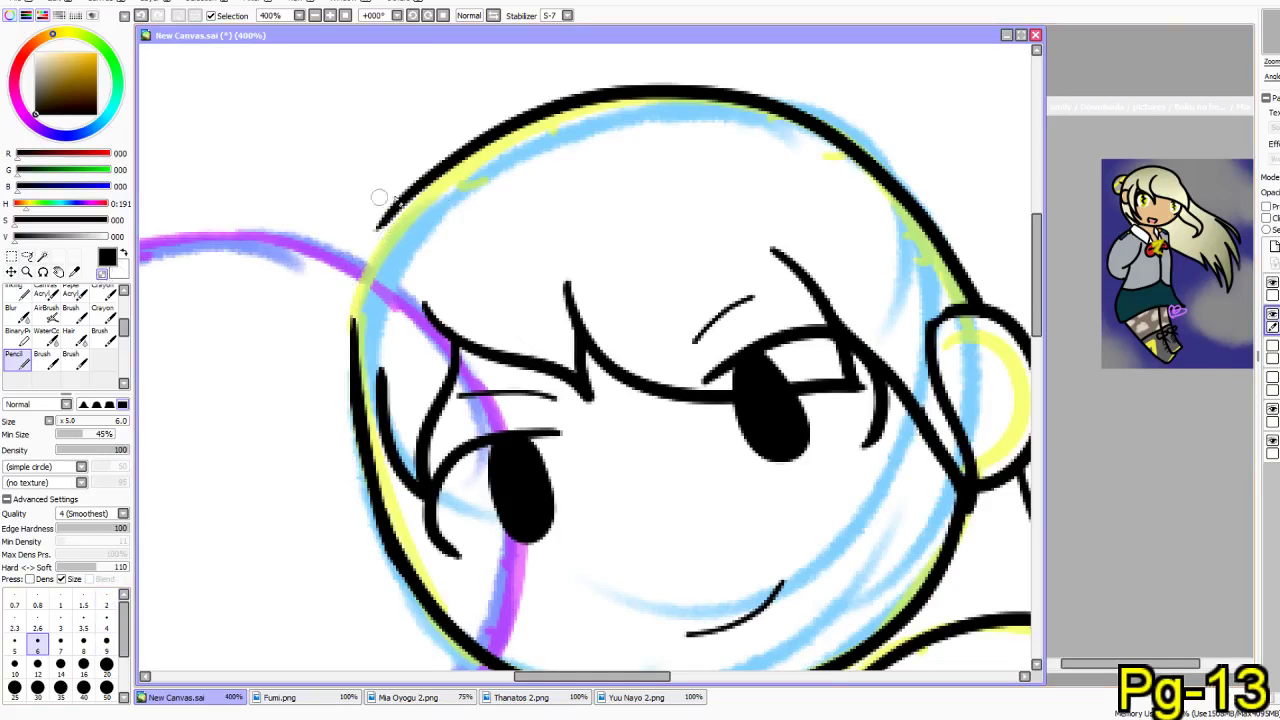
- Draw a long side hair line from the upper head outline past the cheek to the shoulder line, redoing it until it fits
mouse_move(377, 226)
left_mouse_down()
mouse_move(356, 278)
mouse_move(345, 350)
left_mouse_up()
mouse_move(352, 570)
left_mouse_down()
mouse_move(321, 464)
mouse_move(331, 401)
left_mouse_up()
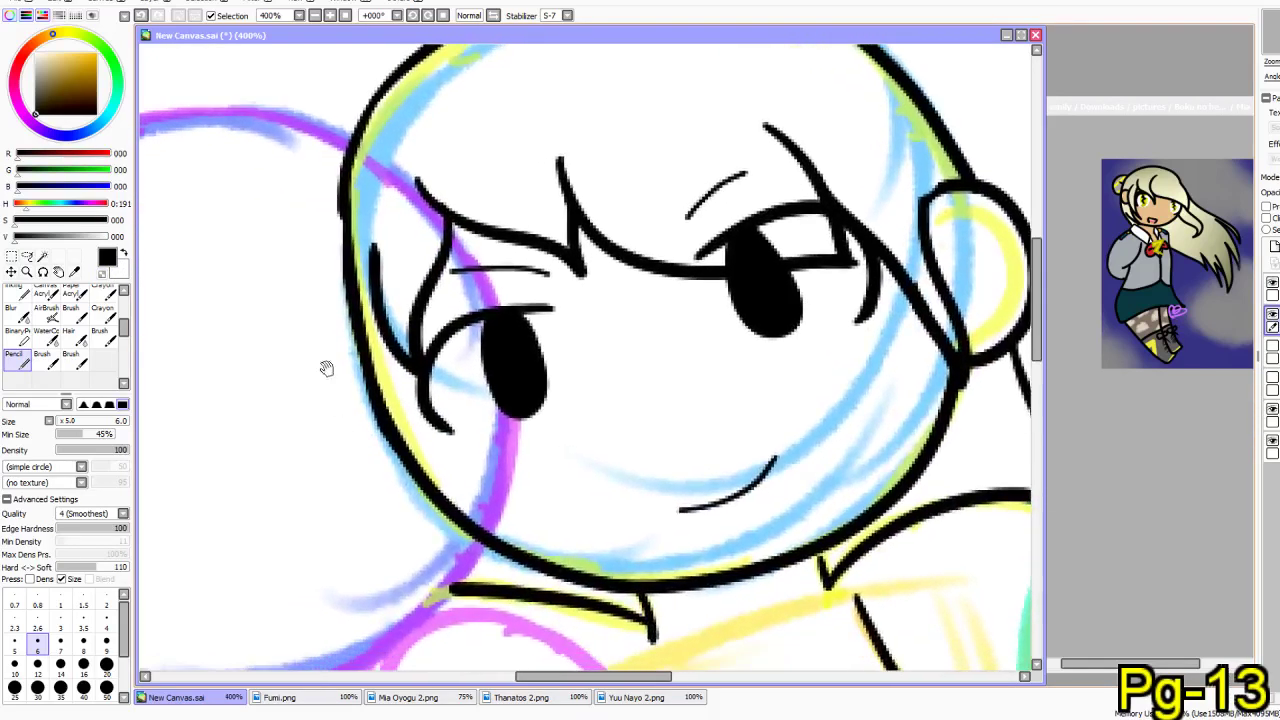
key("ctrl+z")
mouse_move(366, 112)
left_mouse_down()
mouse_move(311, 232)
mouse_move(317, 345)
mouse_move(371, 535)
left_mouse_up()
key("ctrl+z")
mouse_move(375, 95)
left_mouse_down()
mouse_move(345, 153)
mouse_move(299, 394)
mouse_move(342, 511)
mouse_move(396, 569)
mouse_move(404, 638)
mouse_move(426, 569)
mouse_move(369, 568)
mouse_move(386, 541)
mouse_move(432, 520)
left_mouse_up()
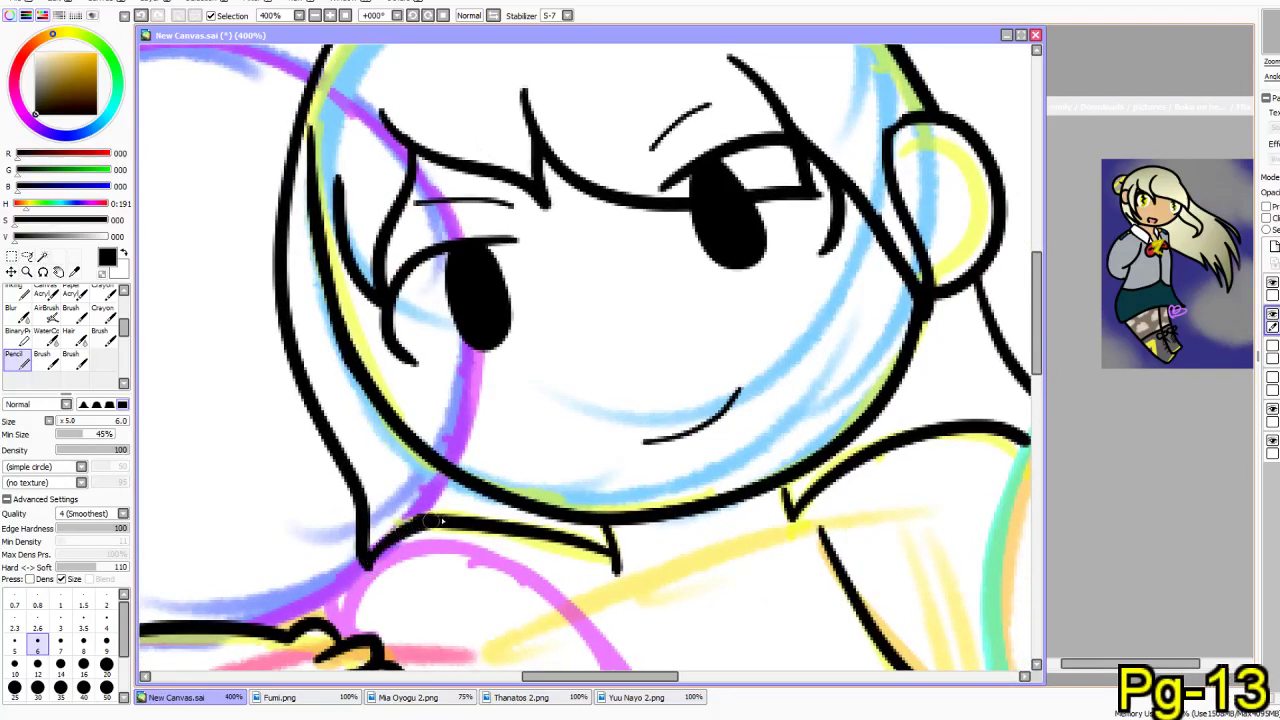
- Draw a U-shaped curve beneath the chin joining the inner ends of the two shoulder lines
left_click_drag(411, 634, 411, 624)
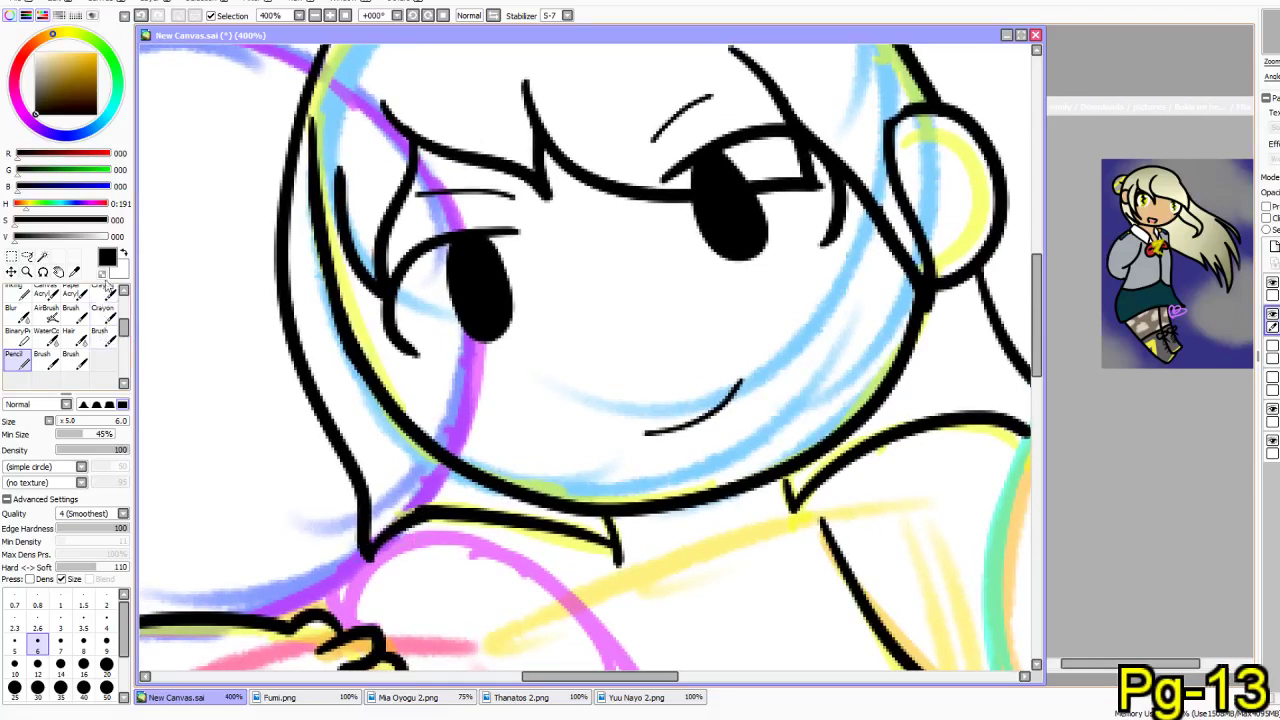
left_click_drag(446, 503, 451, 504)
mouse_move(652, 493)
left_mouse_down()
mouse_move(654, 463)
mouse_move(428, 324)
left_mouse_up()
left_click_drag(392, 383, 426, 511)
mouse_move(392, 428)
left_mouse_down()
mouse_move(577, 463)
mouse_move(583, 340)
left_mouse_up()
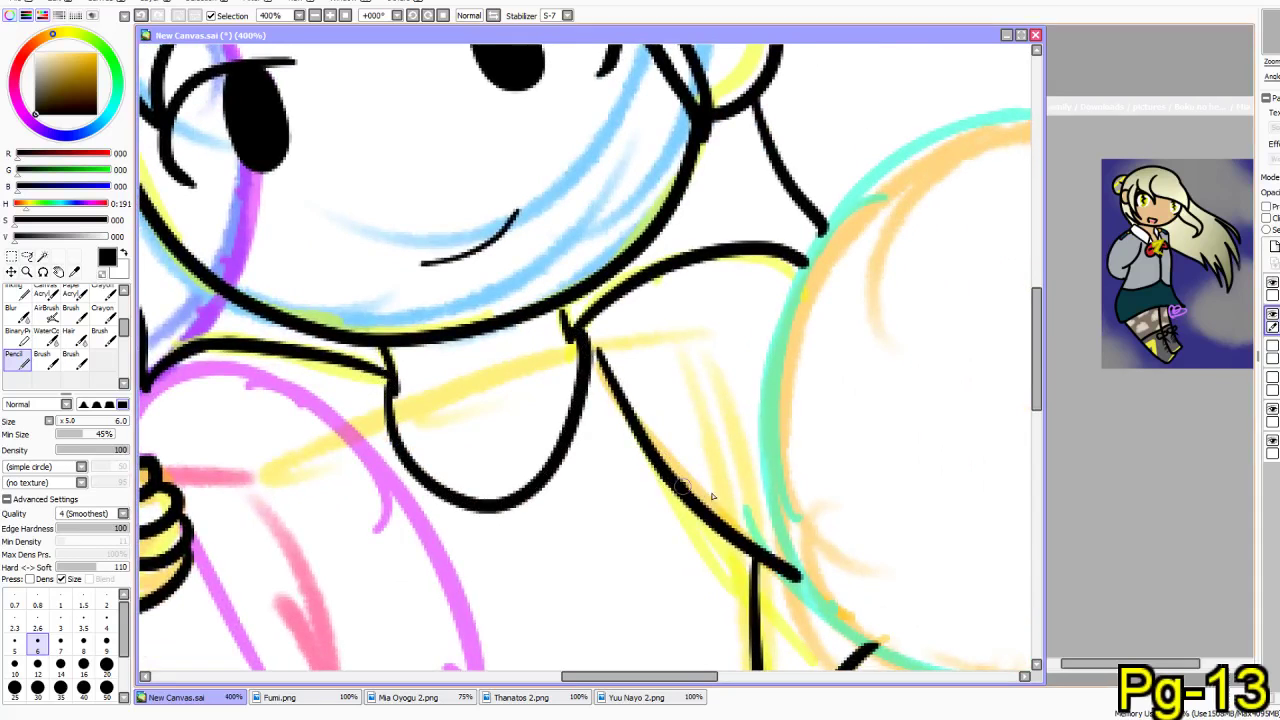
- Add a short tick on the diagonal torso line beside the second character's head, redoing it until it fits
mouse_move(720, 526)
left_mouse_down()
mouse_move(765, 493)
mouse_move(768, 509)
left_mouse_up()
key("ctrl+z")
mouse_move(648, 519)
left_mouse_down()
mouse_move(637, 474)
mouse_move(657, 289)
mouse_move(637, 191)
mouse_move(617, 320)
mouse_move(560, 369)
left_mouse_up()
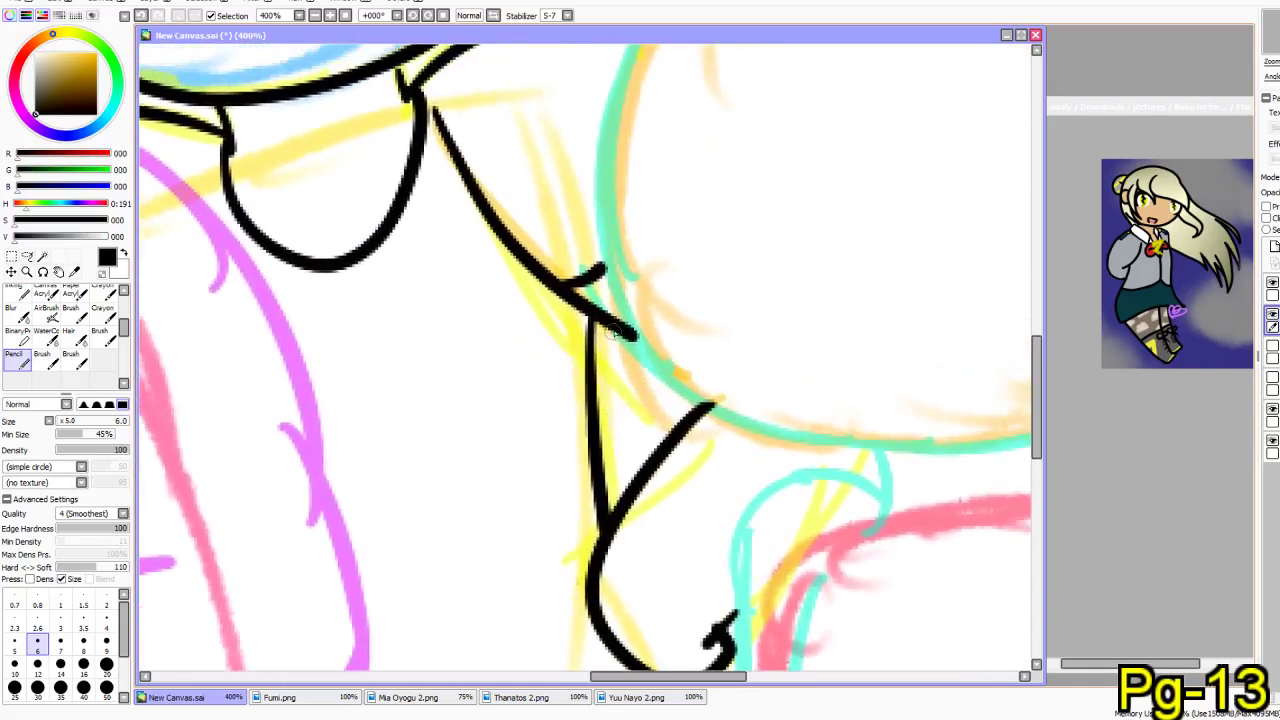
key("ctrl+z")
left_click_drag(597, 301, 609, 286)
- Draw a rounded hair shape projecting behind the head above the ear, with a second line along its upper edge
mouse_move(398, 403)
left_mouse_down()
mouse_move(440, 611)
mouse_move(438, 667)
left_mouse_up()
left_click_drag(481, 316, 457, 517)
left_click_drag(542, 333, 640, 476)
mouse_move(592, 190)
left_mouse_down()
mouse_move(702, 154)
mouse_move(737, 313)
left_mouse_up()
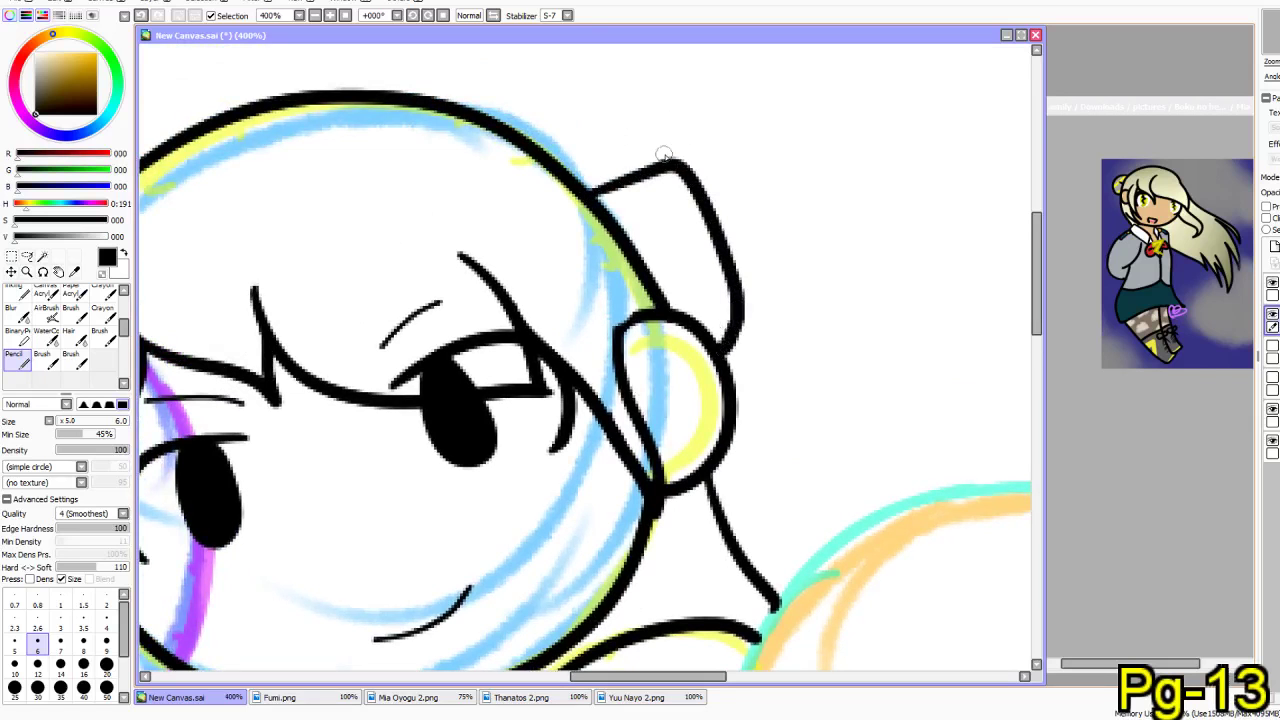
left_click_drag(655, 160, 588, 175)
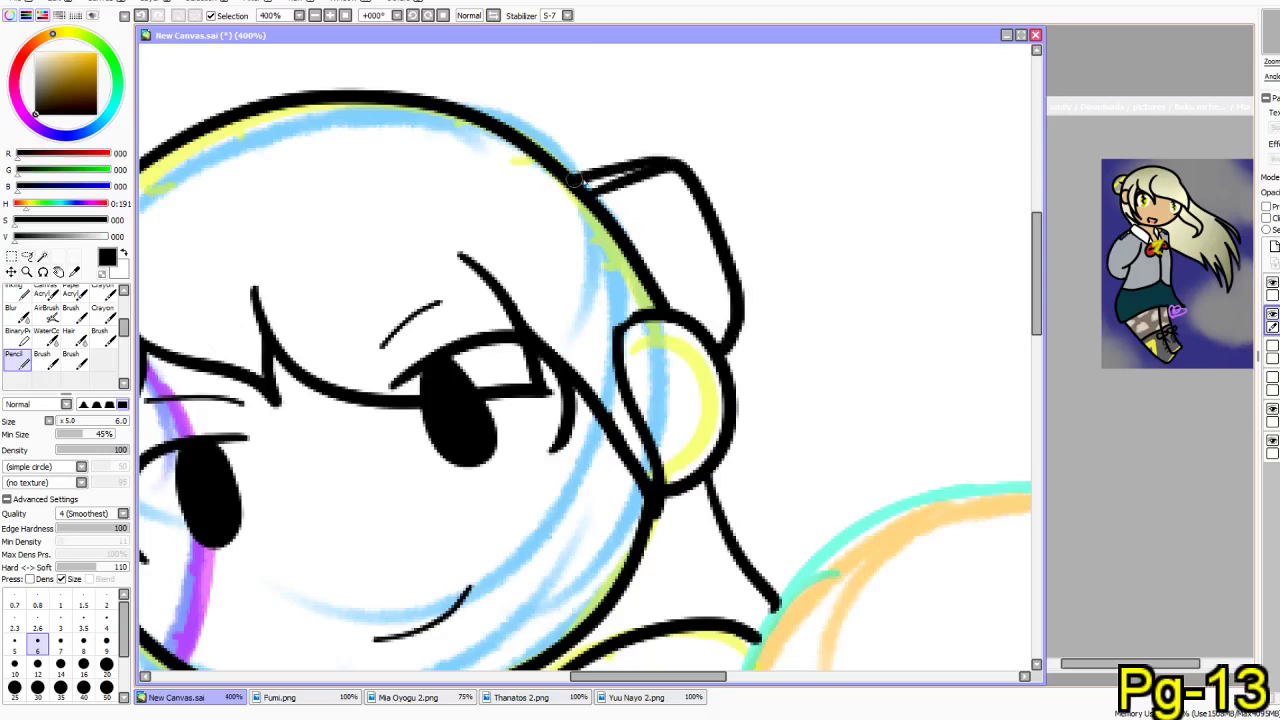
left_click_drag(662, 160, 684, 178)
mouse_move(682, 168)
left_mouse_down()
mouse_move(629, 168)
mouse_move(646, 215)
mouse_move(664, 166)
left_mouse_up()
key("ctrl+z")
key("ctrl+z")
mouse_move(579, 353)
left_mouse_down()
mouse_move(661, 264)
mouse_move(641, 218)
left_mouse_up()
mouse_move(728, 516)
left_mouse_down()
mouse_move(748, 591)
mouse_move(690, 608)
left_mouse_up()
left_click(106, 663)
key("ctrl+z")
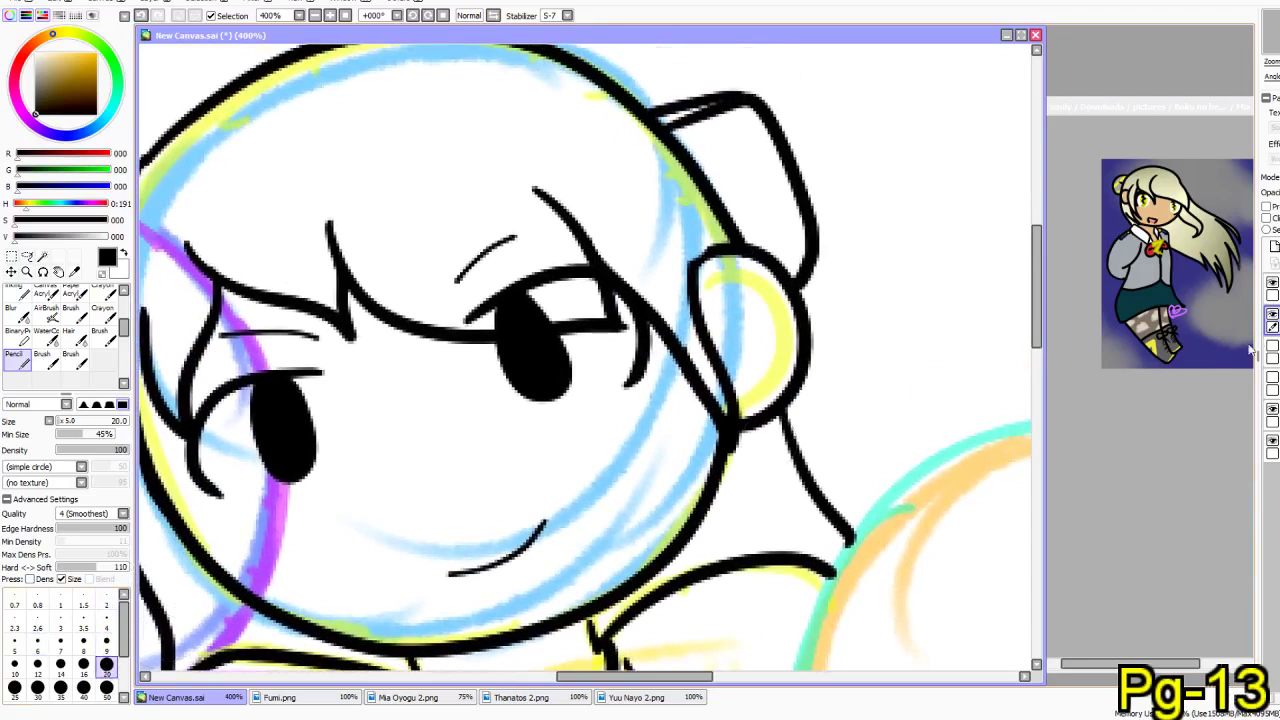
left_click(1273, 316)
left_click(1273, 316)
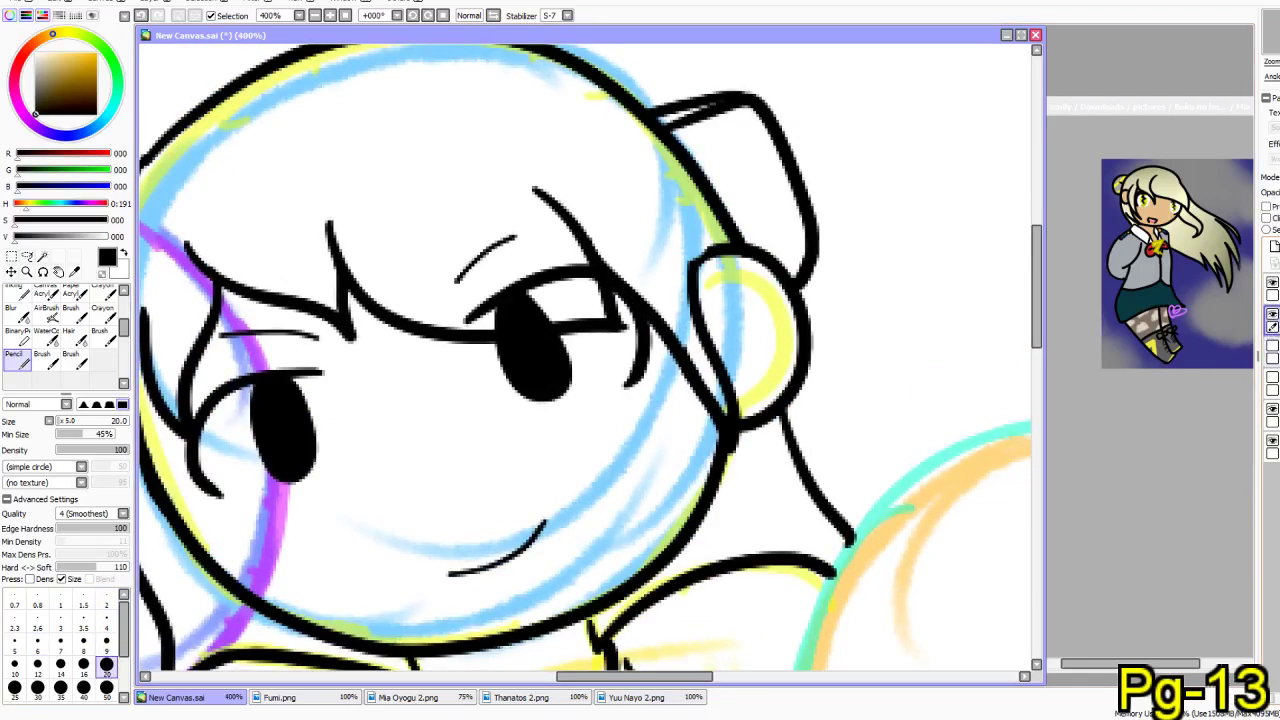
left_click(1008, 498)
left_click(809, 445)
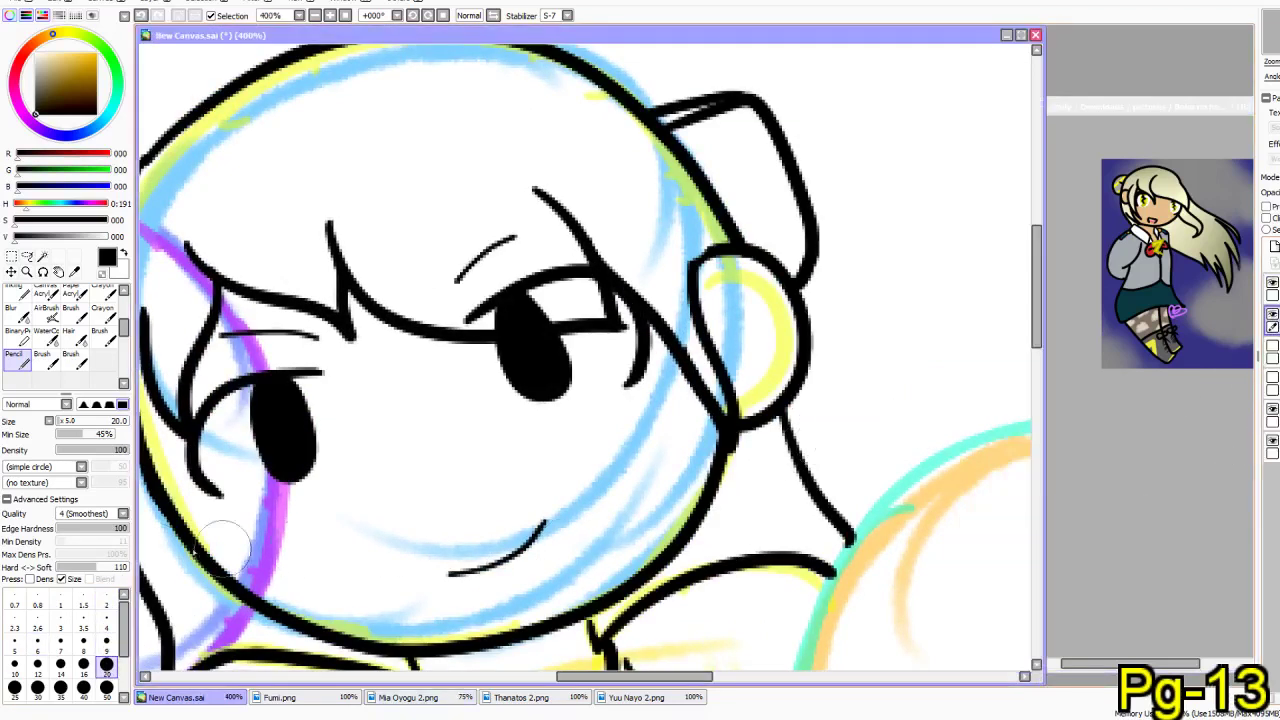
left_click(37, 650)
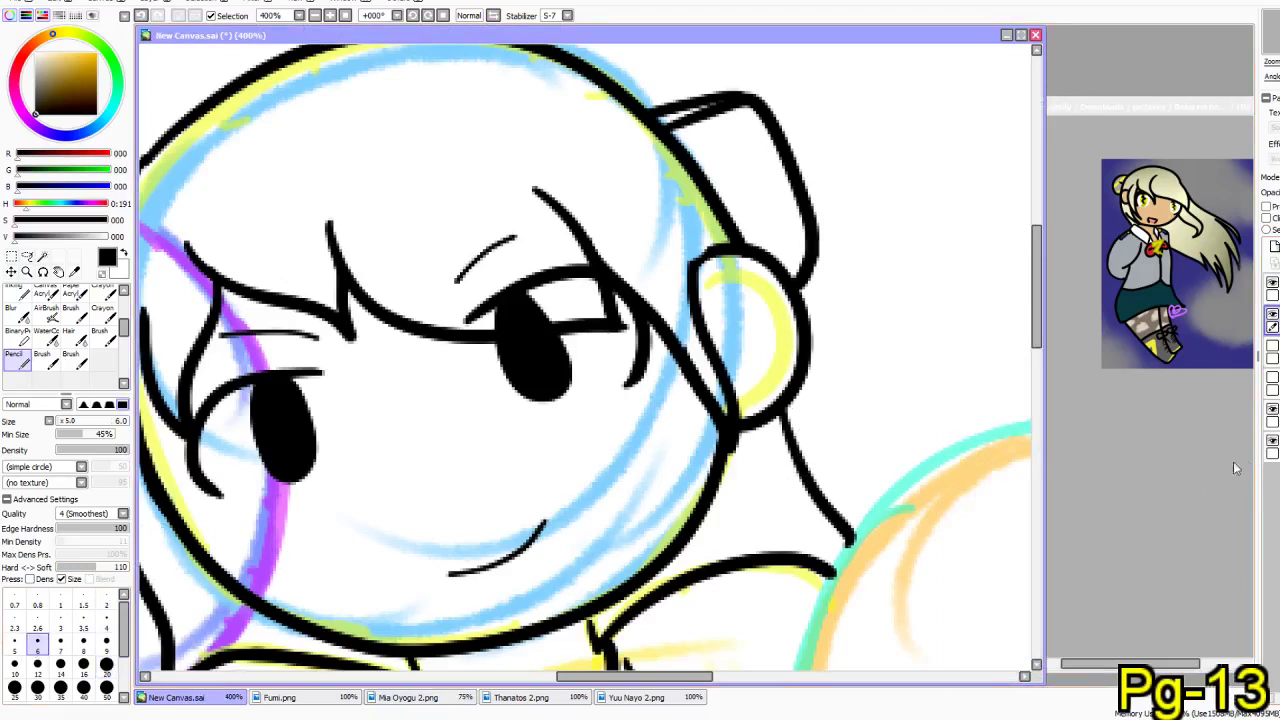
- On a new layer, ink the side and lower outline of the second character's head along the turquoise sketch with the size 6 pencil
left_click(1274, 290)
left_click(1274, 247)
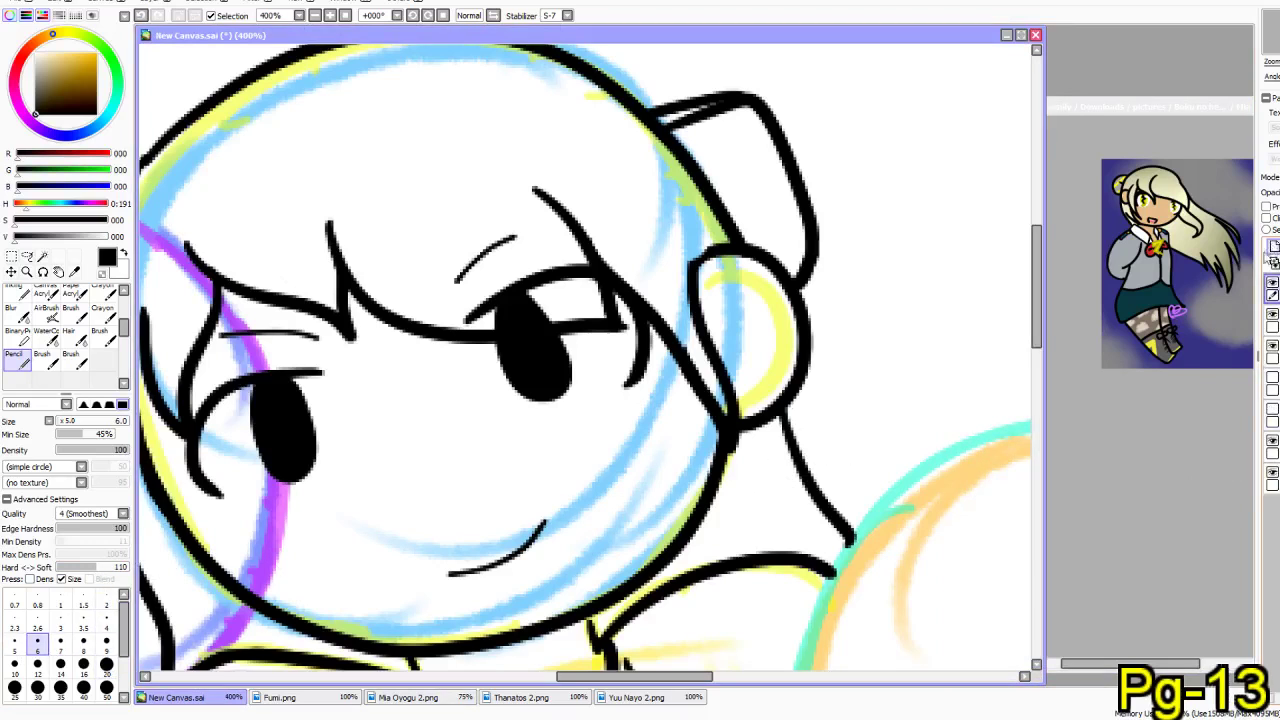
left_click_drag(509, 443, 223, 240)
left_click_drag(544, 392, 381, 262)
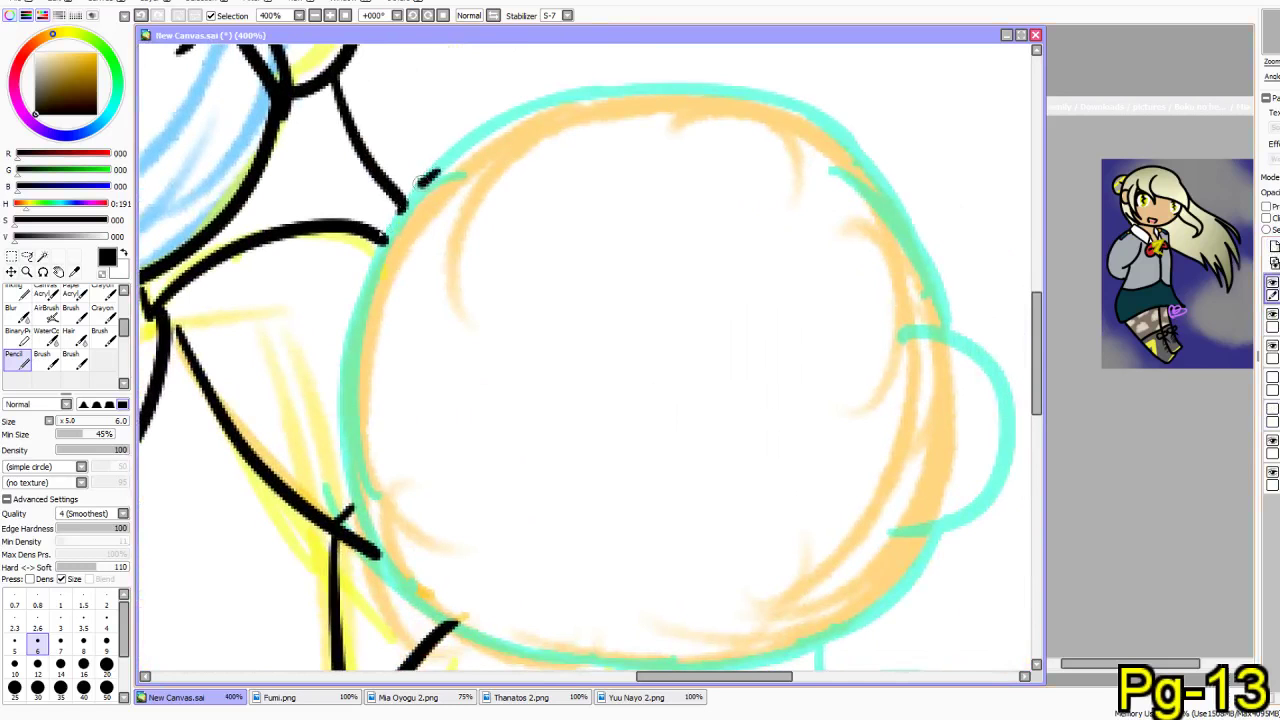
mouse_move(436, 169)
left_mouse_down()
mouse_move(342, 368)
mouse_move(340, 442)
mouse_move(364, 550)
mouse_move(455, 633)
mouse_move(551, 667)
left_mouse_up()
mouse_move(497, 583)
left_mouse_down()
mouse_move(321, 369)
mouse_move(353, 373)
left_mouse_up()
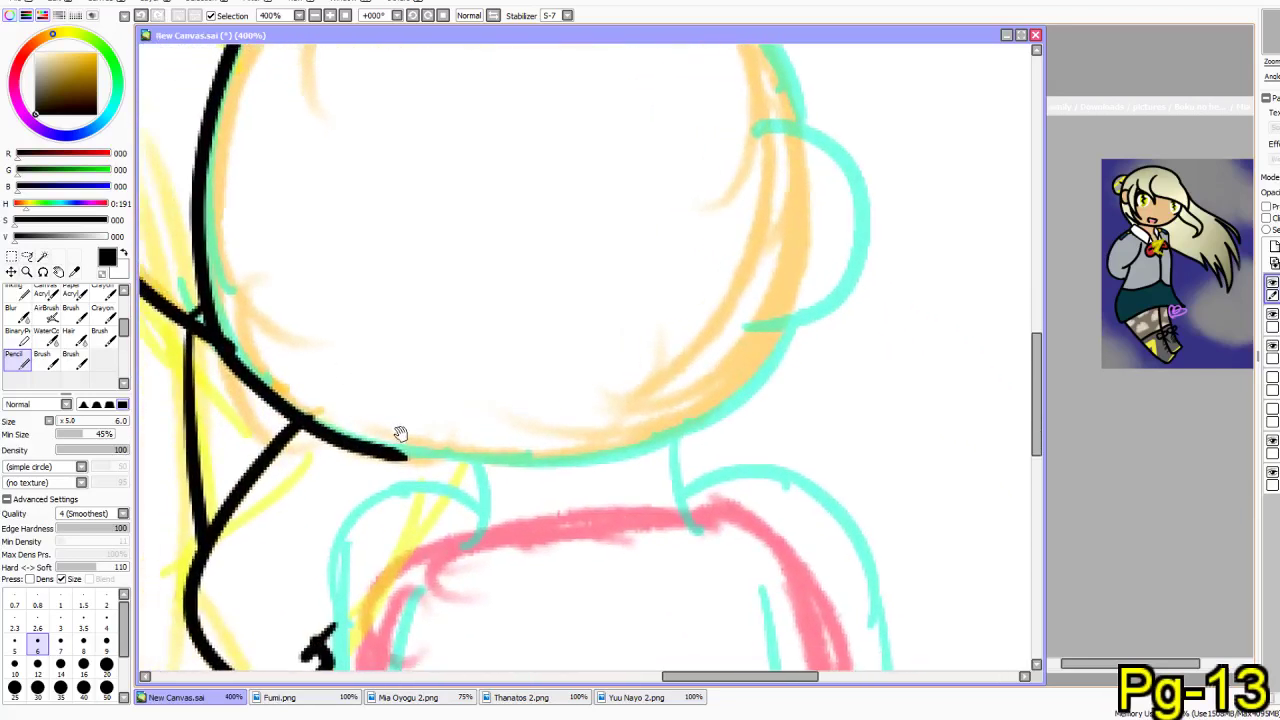
left_click_drag(386, 449, 565, 465)
mouse_move(672, 466)
left_mouse_down()
mouse_move(767, 394)
mouse_move(777, 350)
mouse_move(760, 339)
left_mouse_up()
left_click_drag(576, 368, 581, 525)
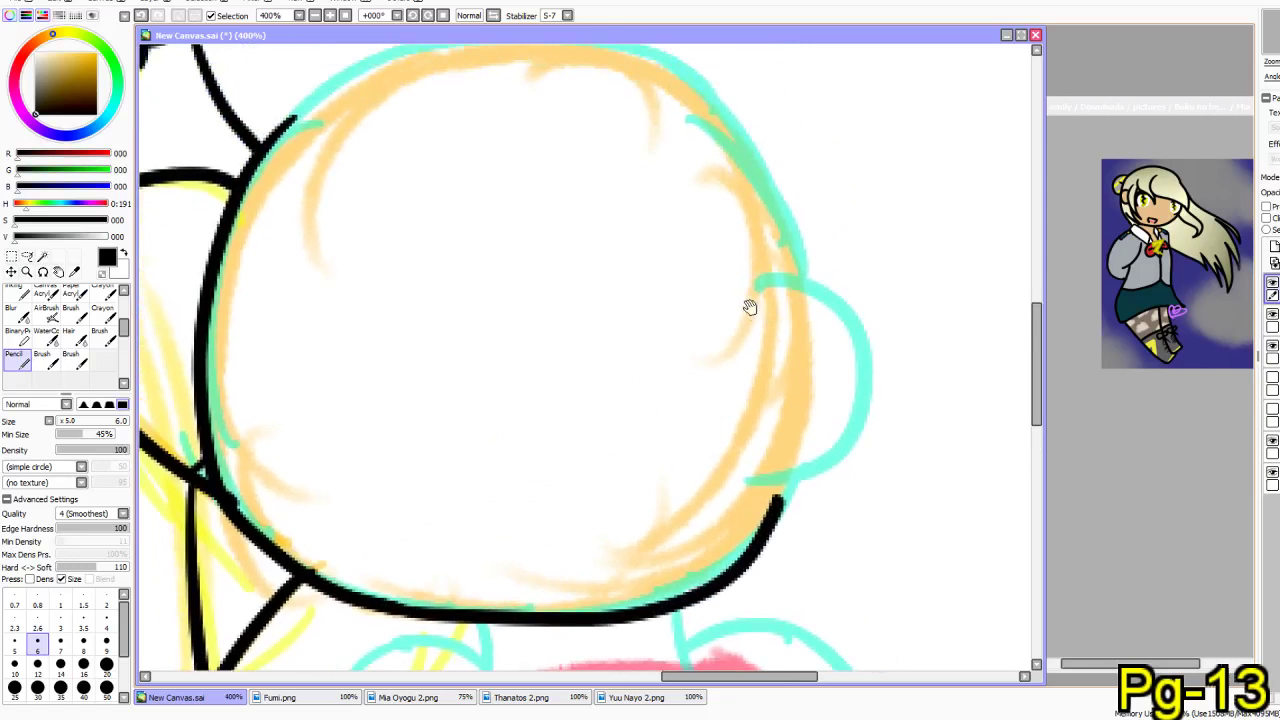
- Try drawing the second character's rounded ear over the turquoise sketch curve
mouse_move(747, 285)
left_mouse_down()
mouse_move(860, 320)
mouse_move(850, 440)
mouse_move(766, 480)
left_mouse_up()
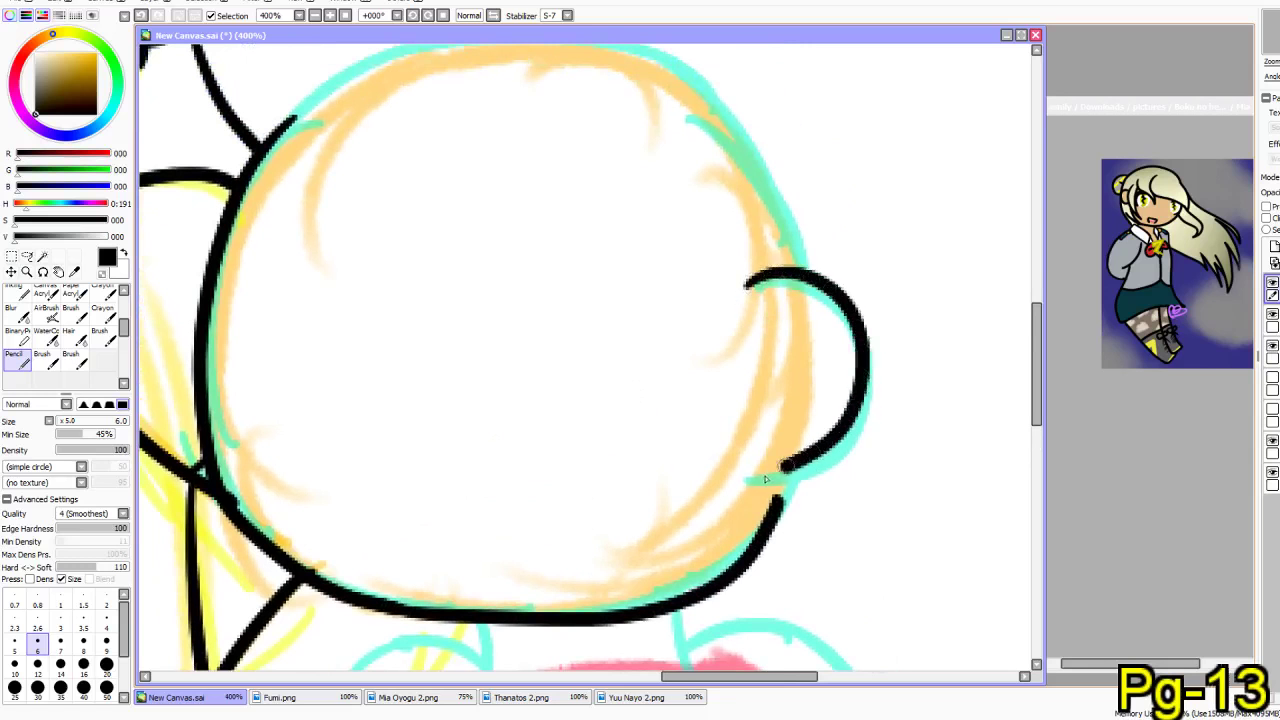
key("ctrl+z")
mouse_move(742, 296)
left_mouse_down()
mouse_move(820, 274)
mouse_move(866, 380)
mouse_move(800, 481)
mouse_move(749, 485)
left_mouse_up()
key("ctrl+z")
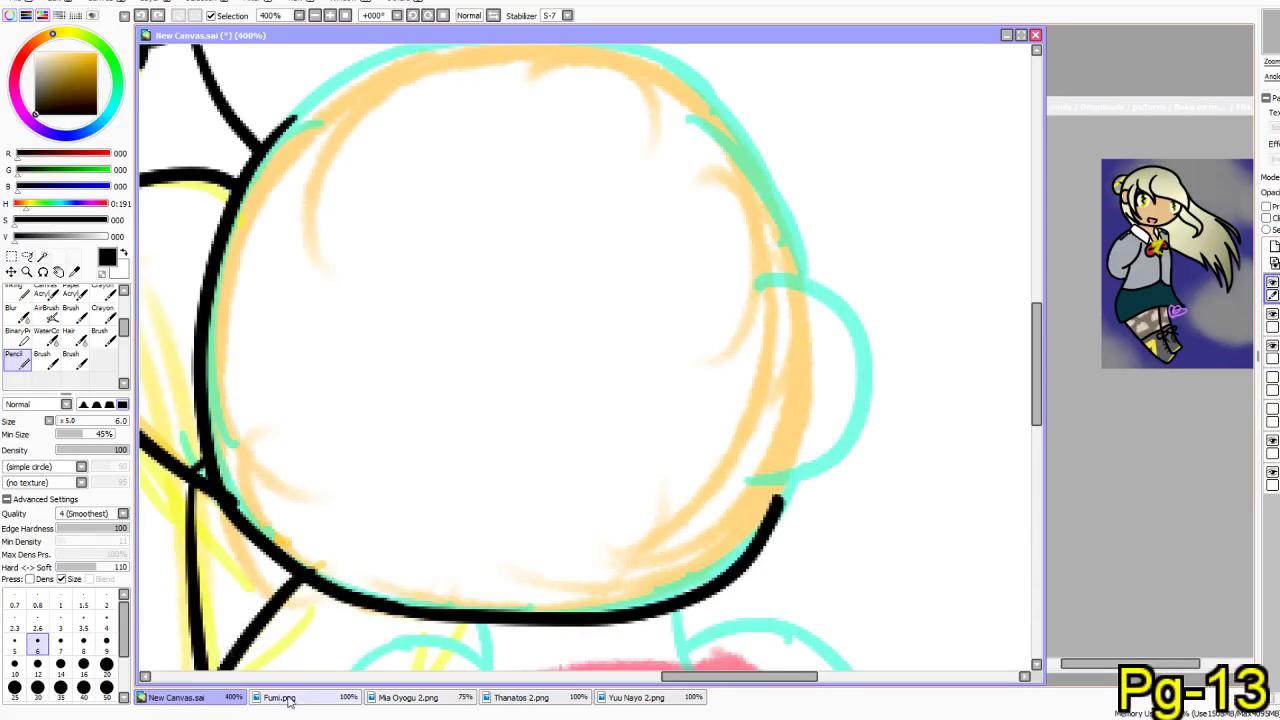
- Open the Fumi.png reference image and arrange it beside the canvas with the full figure in view
left_click(280, 697)
left_click_drag(333, 50, 1108, 113)
left_click_drag(925, 575, 1050, 667)
left_click(780, 46)
left_click_drag(570, 343, 581, 374)
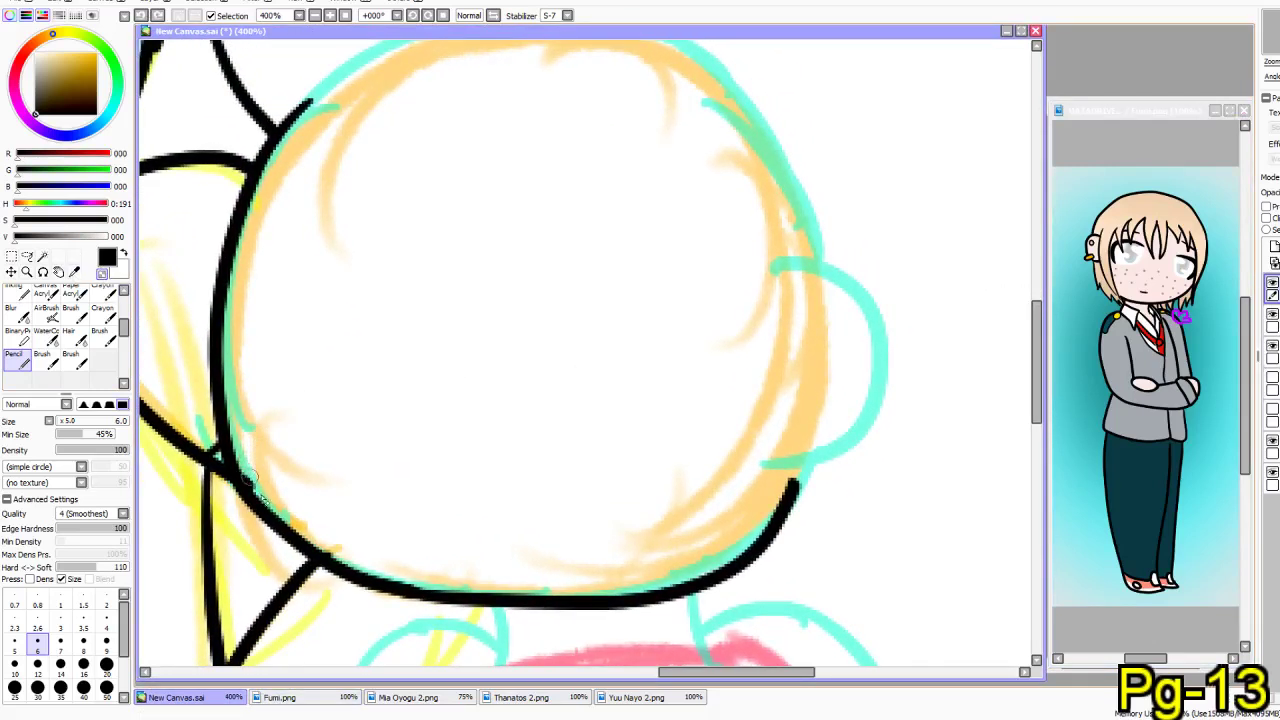
- Try the second character's ear curve again on the top layer, and undo the attempts
left_click(1275, 352)
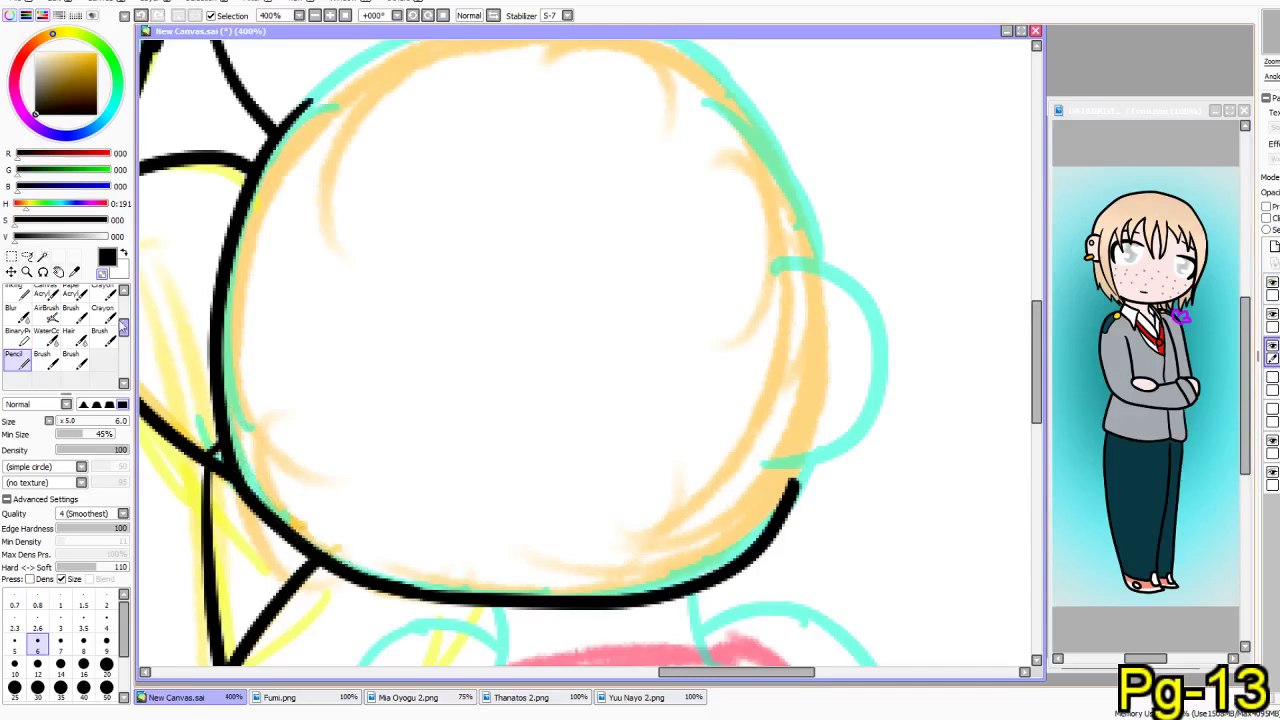
left_click(1275, 289)
left_click_drag(565, 360, 432, 360)
mouse_move(638, 268)
left_mouse_down()
mouse_move(753, 317)
mouse_move(756, 384)
mouse_move(726, 439)
mouse_move(684, 471)
mouse_move(634, 472)
mouse_move(698, 468)
mouse_move(789, 387)
mouse_move(768, 288)
mouse_move(704, 243)
mouse_move(748, 301)
mouse_move(751, 372)
mouse_move(730, 440)
mouse_move(648, 472)
left_mouse_up()
key("ctrl+z")
key("ctrl+z")
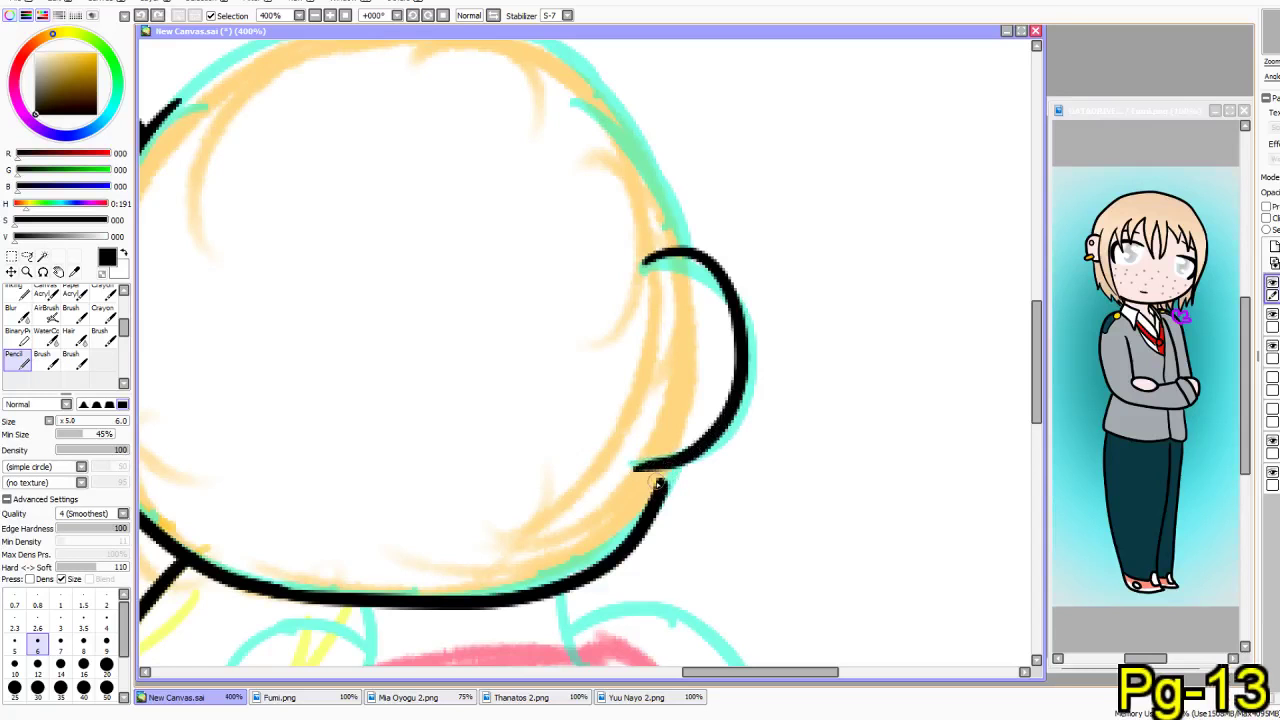
key("ctrl+z")
left_click_drag(423, 345, 445, 322)
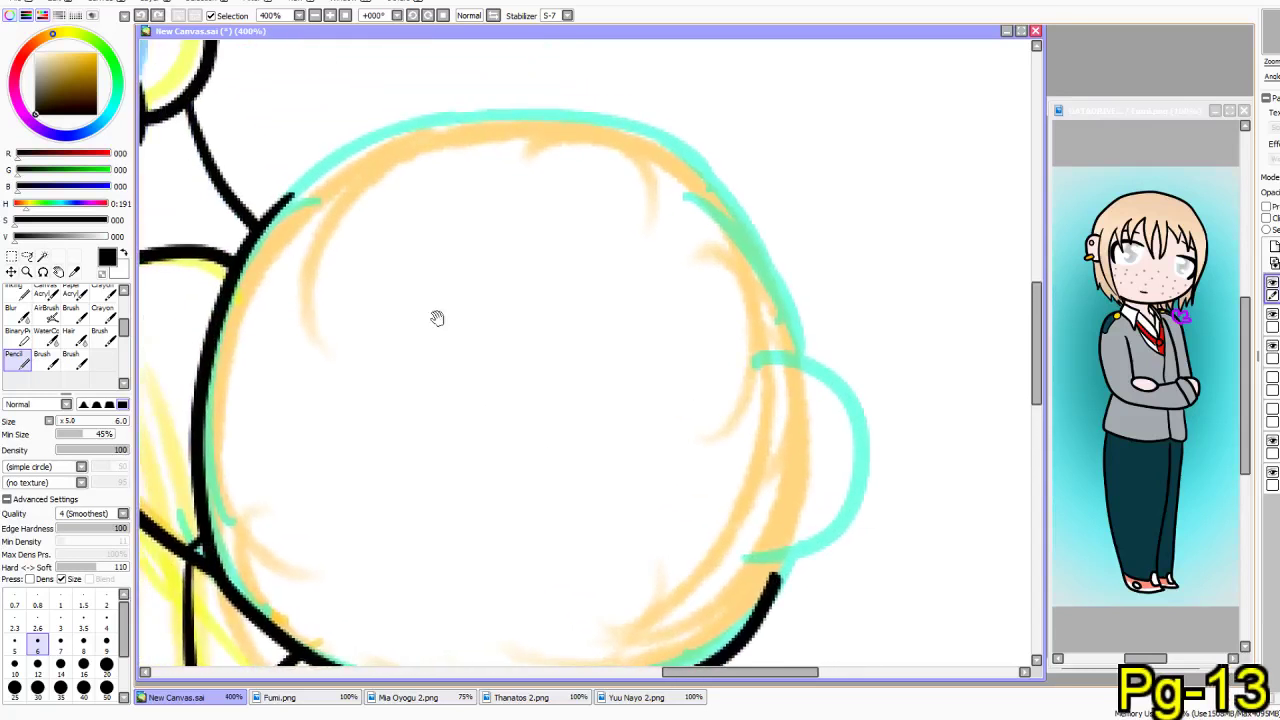
mouse_move(503, 208)
left_mouse_down()
mouse_move(512, 311)
mouse_move(480, 418)
mouse_move(573, 324)
mouse_move(585, 243)
mouse_move(584, 229)
mouse_move(536, 294)
mouse_move(484, 398)
left_mouse_up()
key("ctrl+z")
key("ctrl+z")
left_click_drag(344, 385, 329, 317)
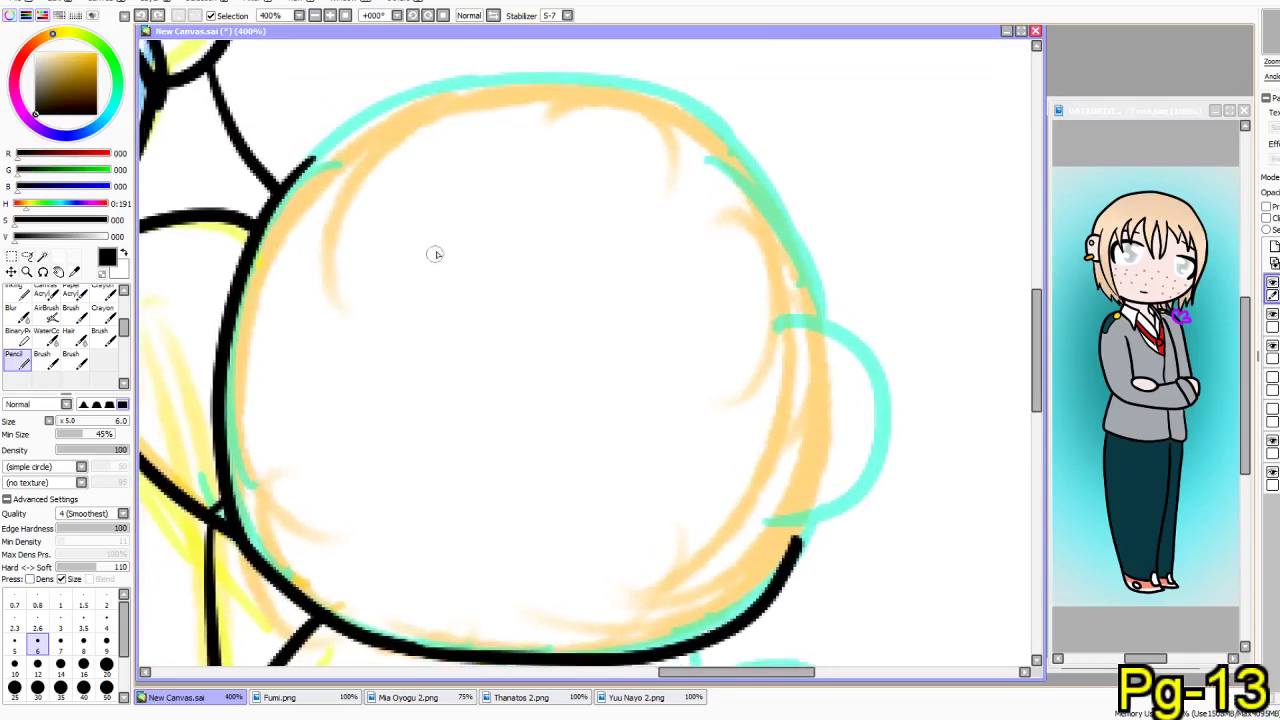
- Draw a jagged zigzag fringe across the second character's forehead, ending in a longer pointed lock near the ear
mouse_move(526, 185)
left_mouse_down()
mouse_move(486, 223)
mouse_move(453, 339)
mouse_move(450, 237)
mouse_move(474, 186)
mouse_move(525, 228)
mouse_move(500, 363)
mouse_move(539, 311)
mouse_move(567, 203)
left_mouse_up()
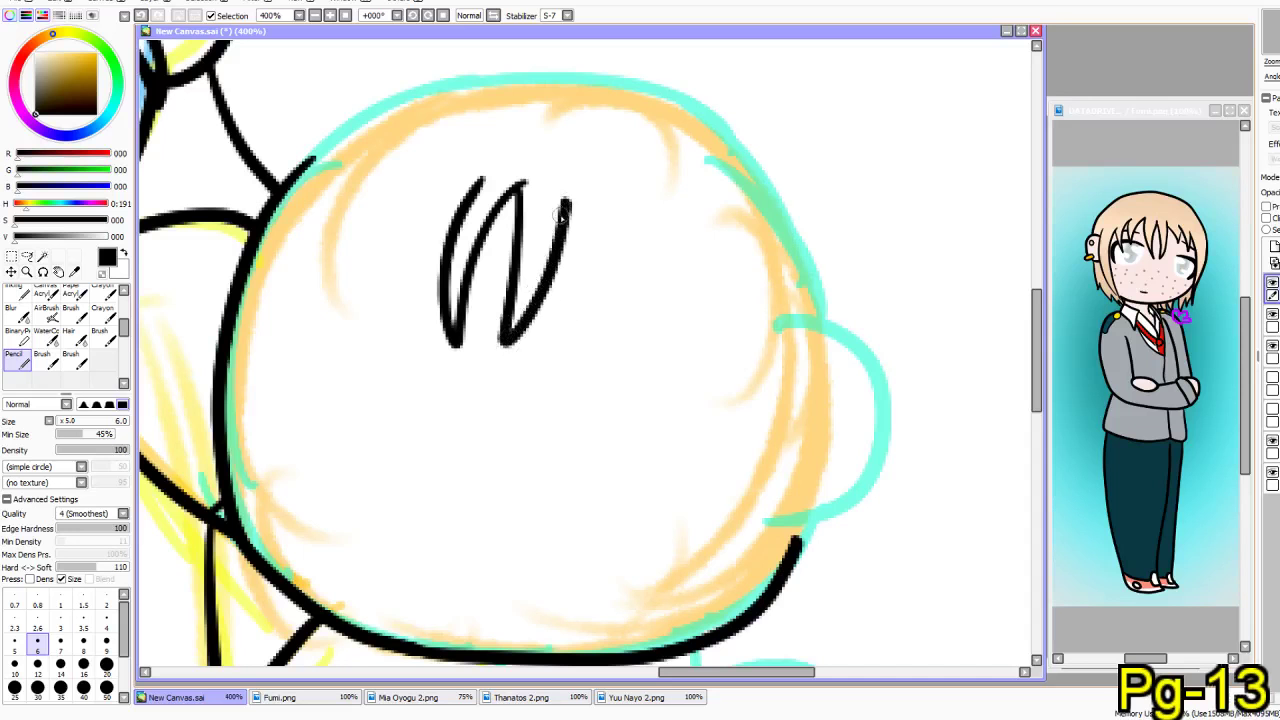
mouse_move(566, 205)
left_mouse_down()
mouse_move(600, 273)
mouse_move(594, 325)
mouse_move(649, 214)
mouse_move(645, 193)
mouse_move(668, 280)
left_mouse_up()
mouse_move(685, 348)
left_mouse_down()
mouse_move(738, 236)
mouse_move(748, 375)
mouse_move(717, 433)
mouse_move(688, 446)
mouse_move(745, 407)
mouse_move(781, 303)
left_mouse_up()
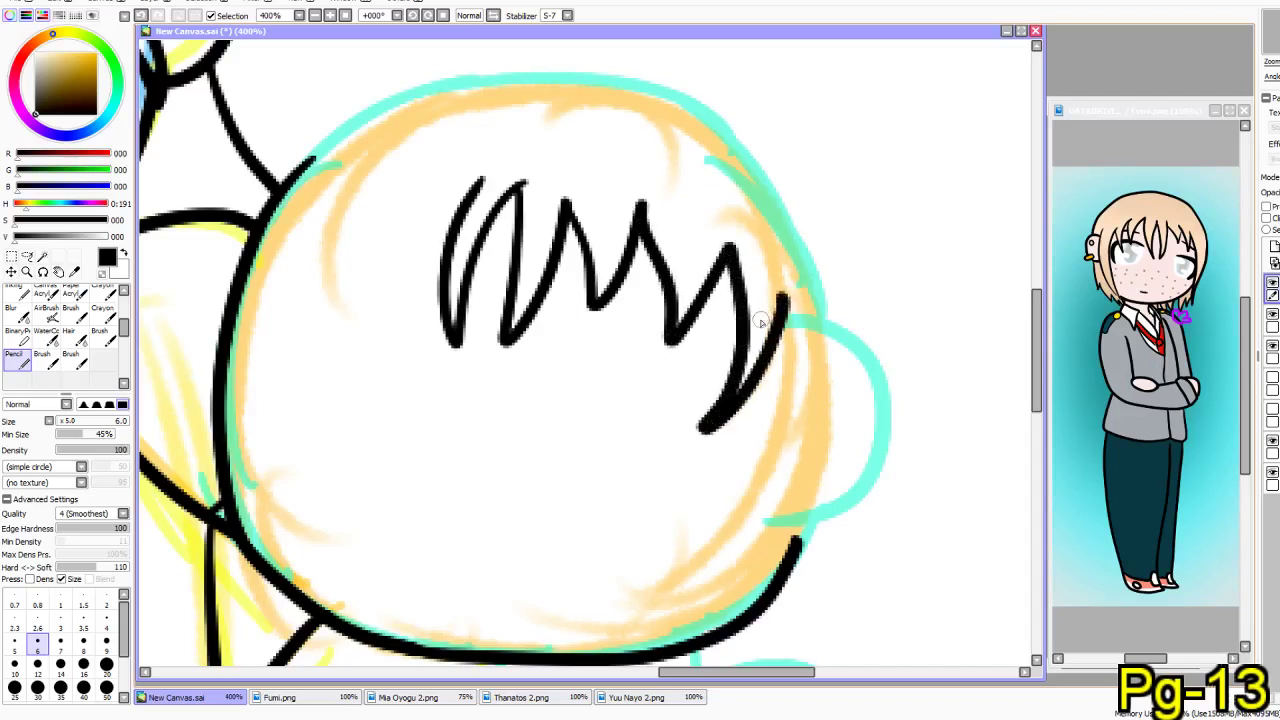
left_click_drag(433, 312, 523, 306)
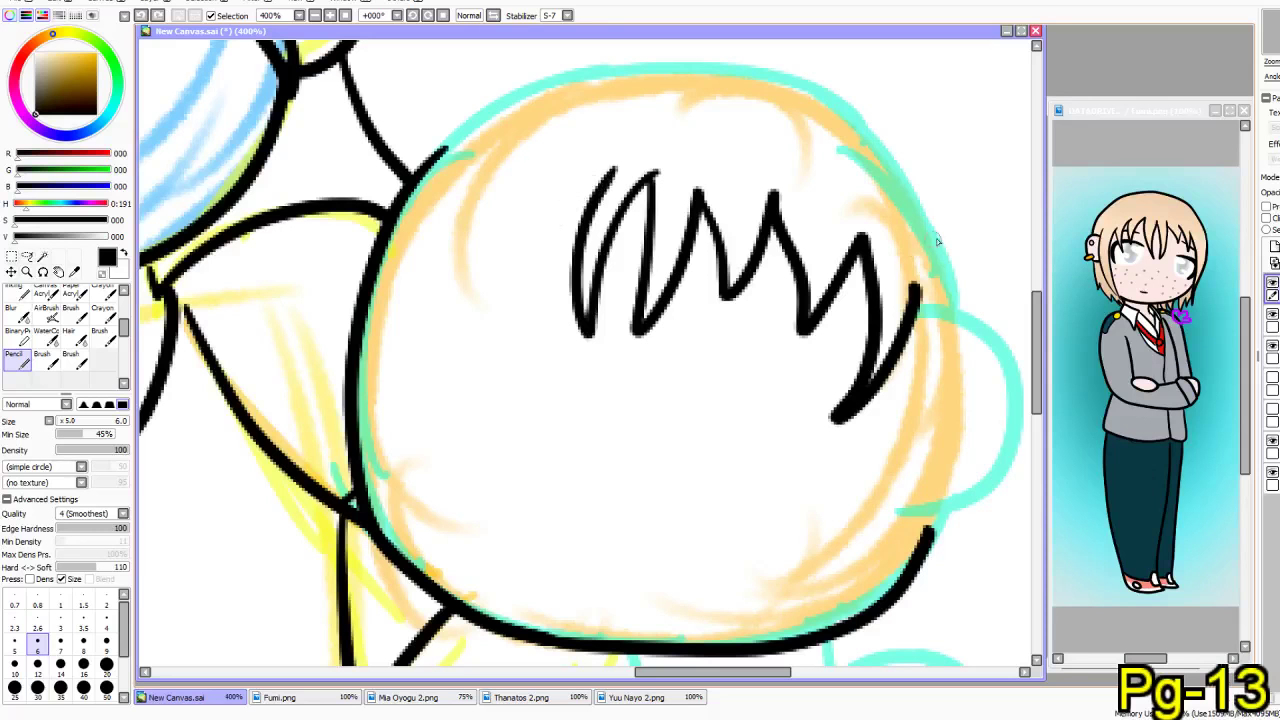
key("ctrl+z")
key("ctrl+z")
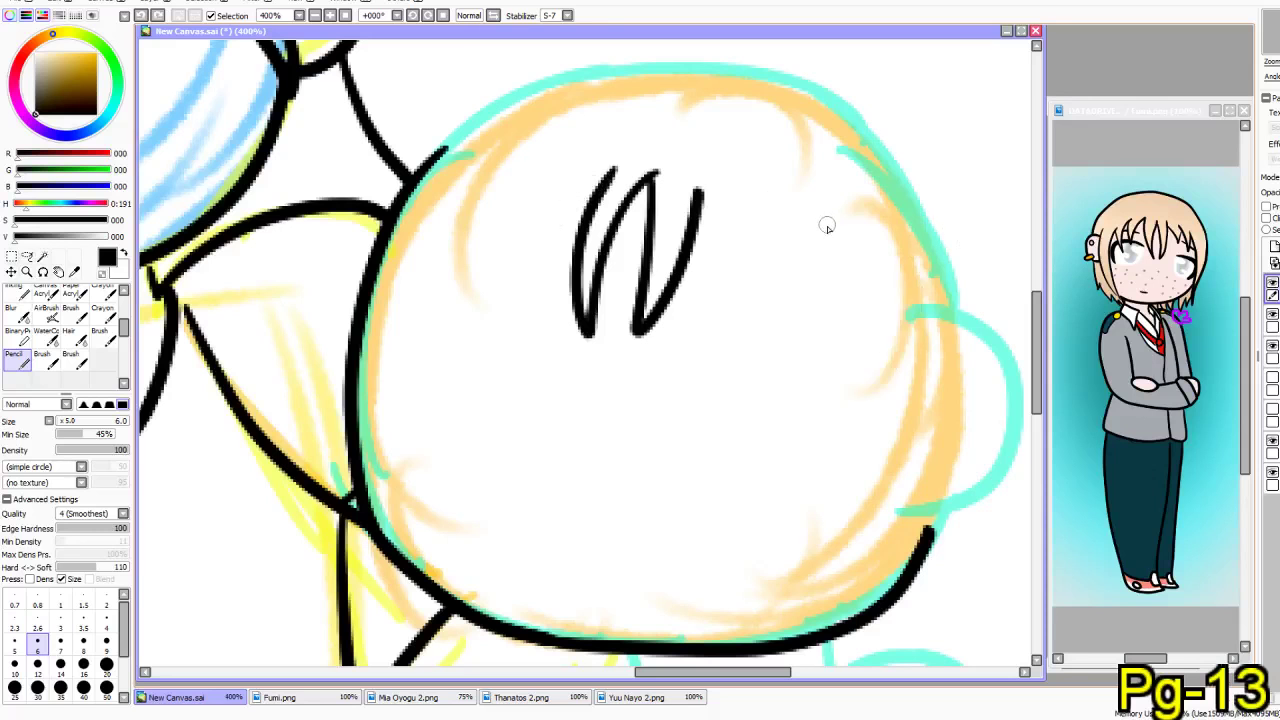
left_click(158, 16)
left_click(158, 16)
- Erase the second character's side lock at brush size 9 and redraw it at size 6 as a longer lock reaching the jaw
left_click(107, 646)
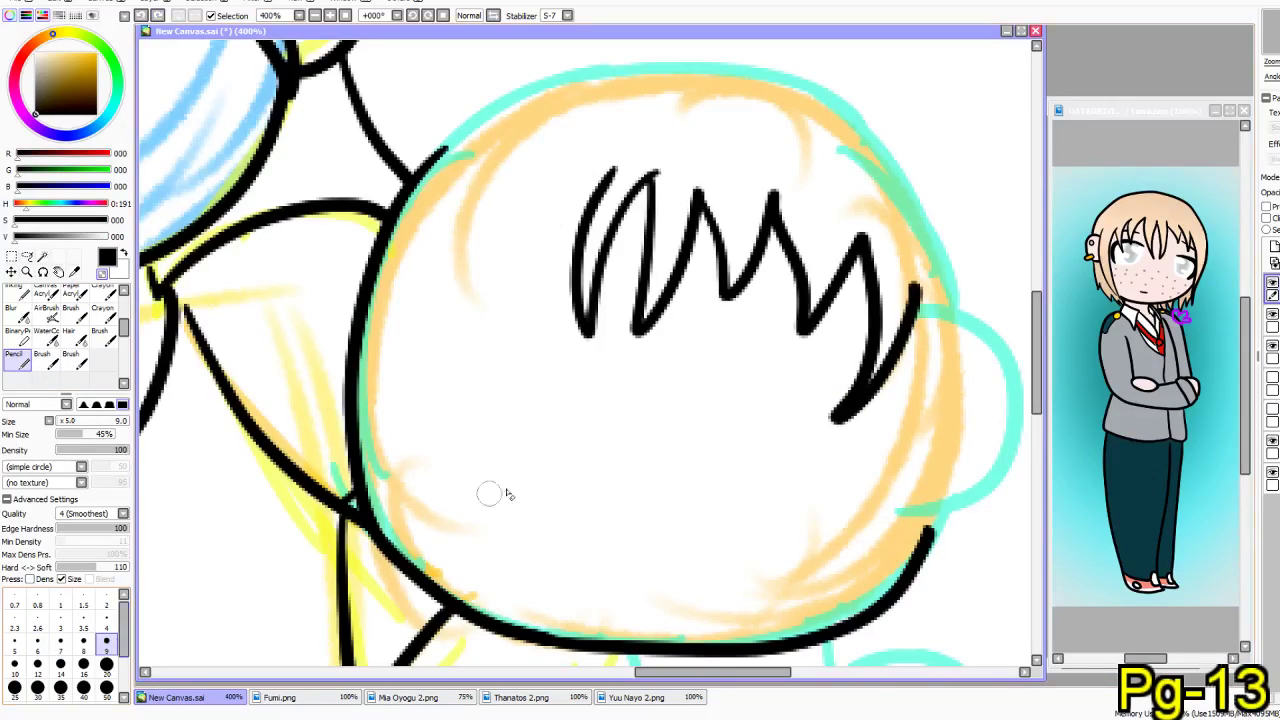
mouse_move(921, 268)
left_mouse_down()
mouse_move(874, 391)
mouse_move(898, 335)
left_mouse_up()
left_click_drag(832, 432, 872, 298)
mouse_move(872, 208)
left_mouse_down()
mouse_move(871, 260)
mouse_move(840, 256)
left_mouse_up()
left_click(37, 641)
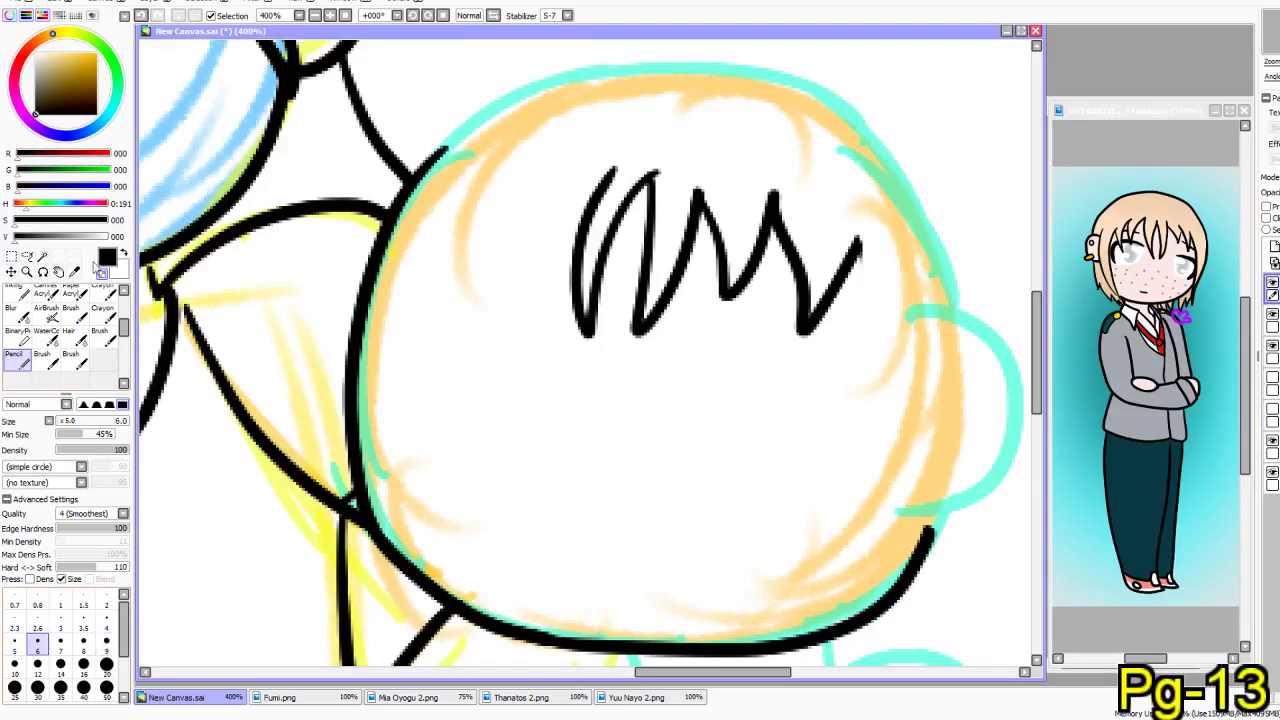
mouse_move(857, 241)
left_mouse_down()
mouse_move(882, 362)
mouse_move(862, 544)
mouse_move(902, 512)
mouse_move(919, 348)
mouse_move(907, 296)
left_mouse_up()
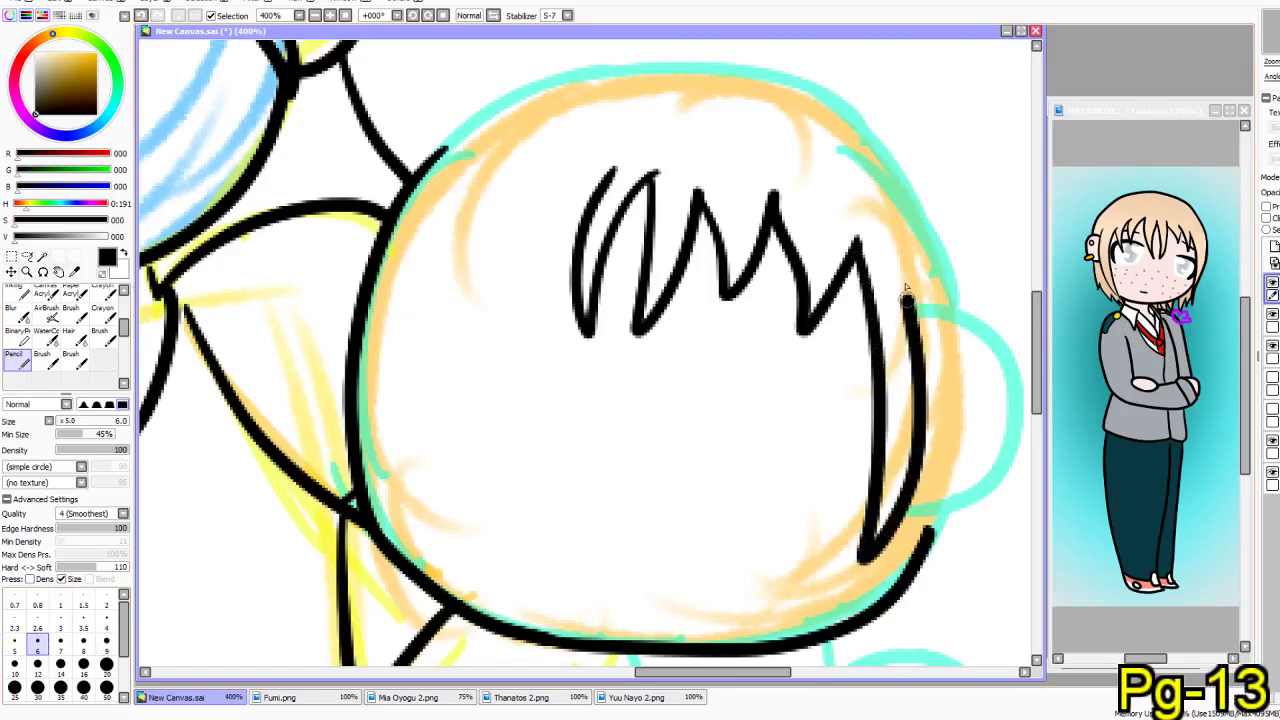
- Ink the second character's rounded ear along the turquoise curve and add jagged hair tips beneath it
left_click_drag(953, 356, 846, 301)
mouse_move(806, 255)
left_mouse_down()
mouse_move(893, 259)
mouse_move(934, 333)
mouse_move(906, 401)
mouse_move(815, 465)
left_mouse_up()
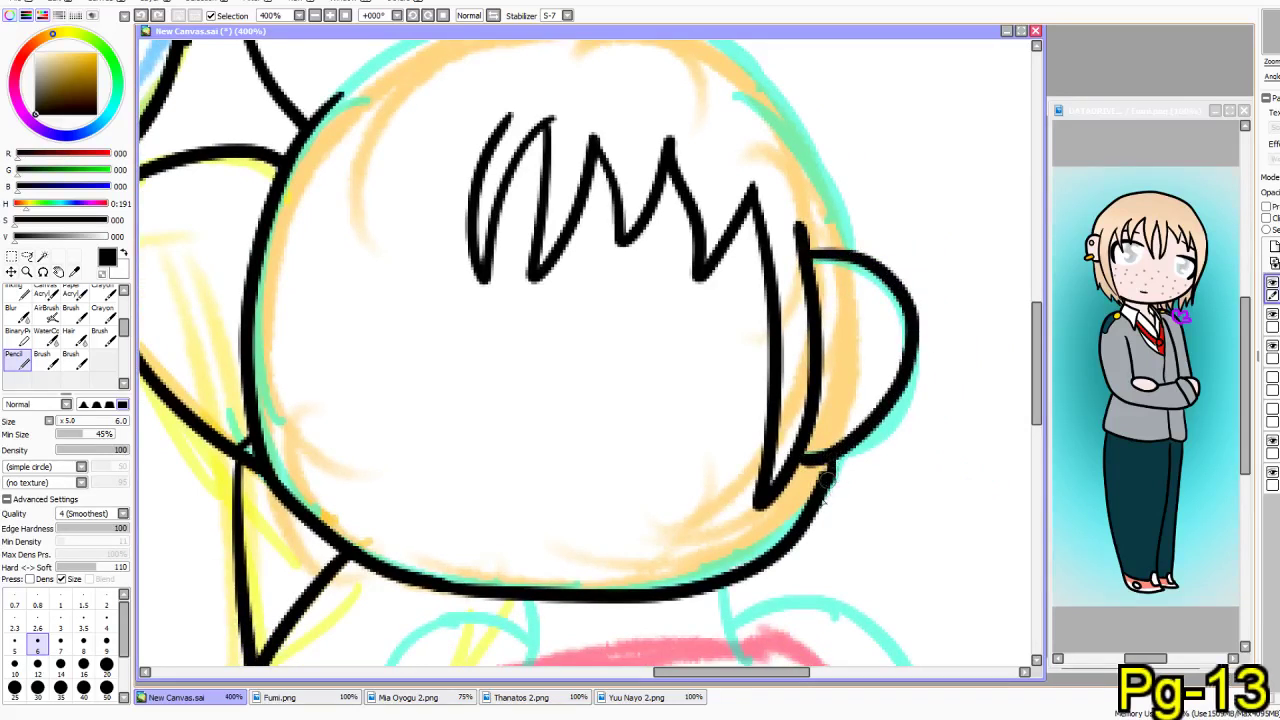
left_click_drag(643, 422, 662, 486)
mouse_move(772, 567)
left_mouse_down()
mouse_move(714, 497)
mouse_move(642, 328)
left_mouse_up()
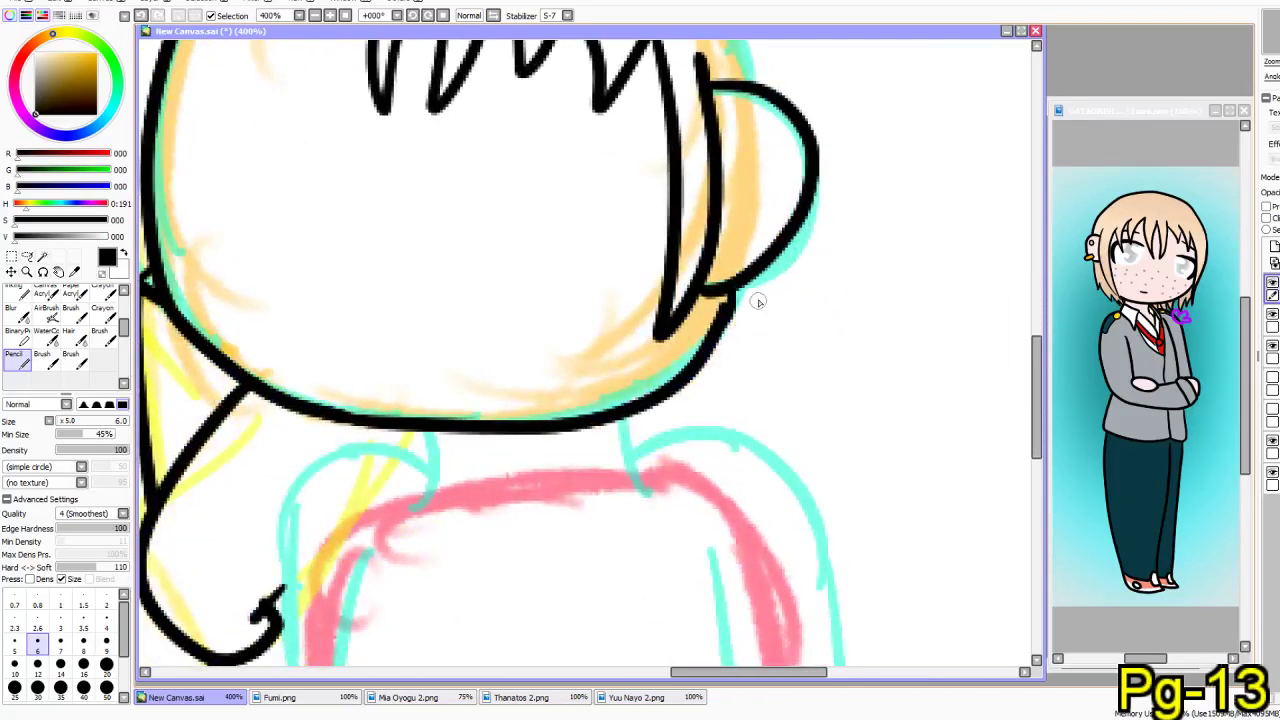
mouse_move(758, 285)
left_mouse_down()
mouse_move(741, 388)
mouse_move(721, 375)
mouse_move(680, 420)
left_mouse_up()
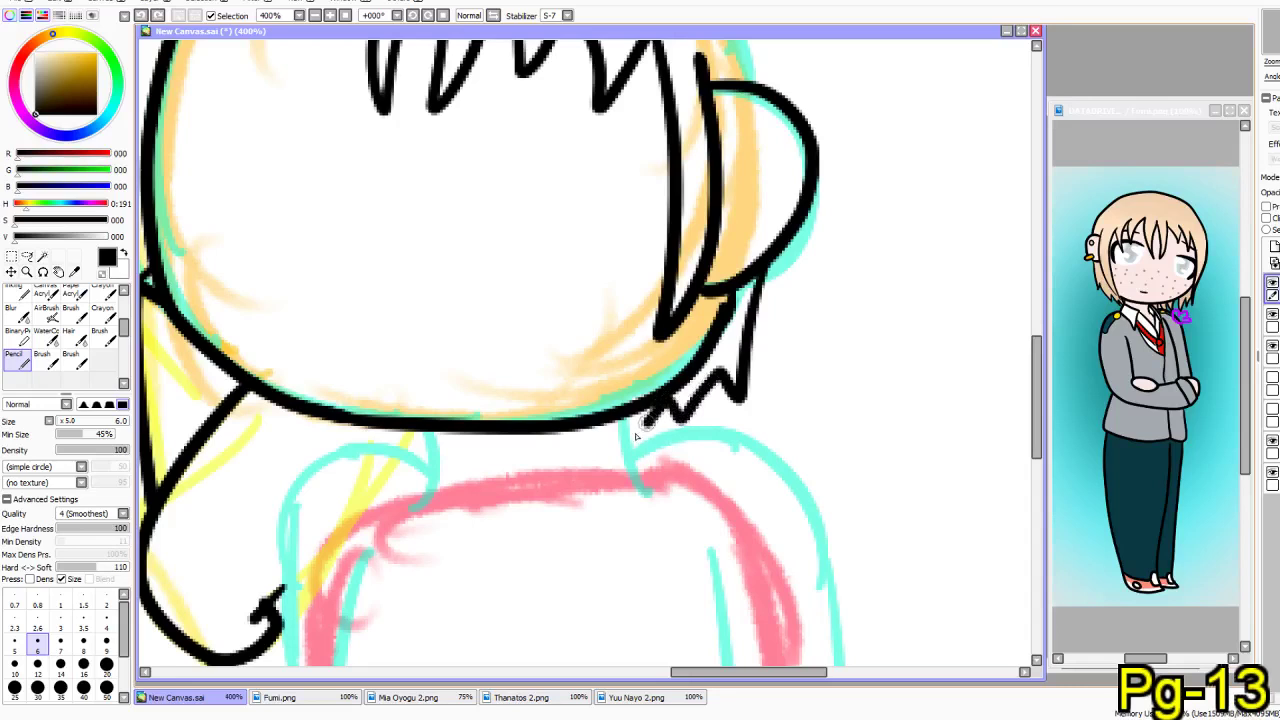
- Show the leftmost character's line art layer briefly for comparison with the second character, and hide it again
mouse_move(330, 447)
left_mouse_down()
mouse_move(575, 508)
mouse_move(734, 483)
left_mouse_up()
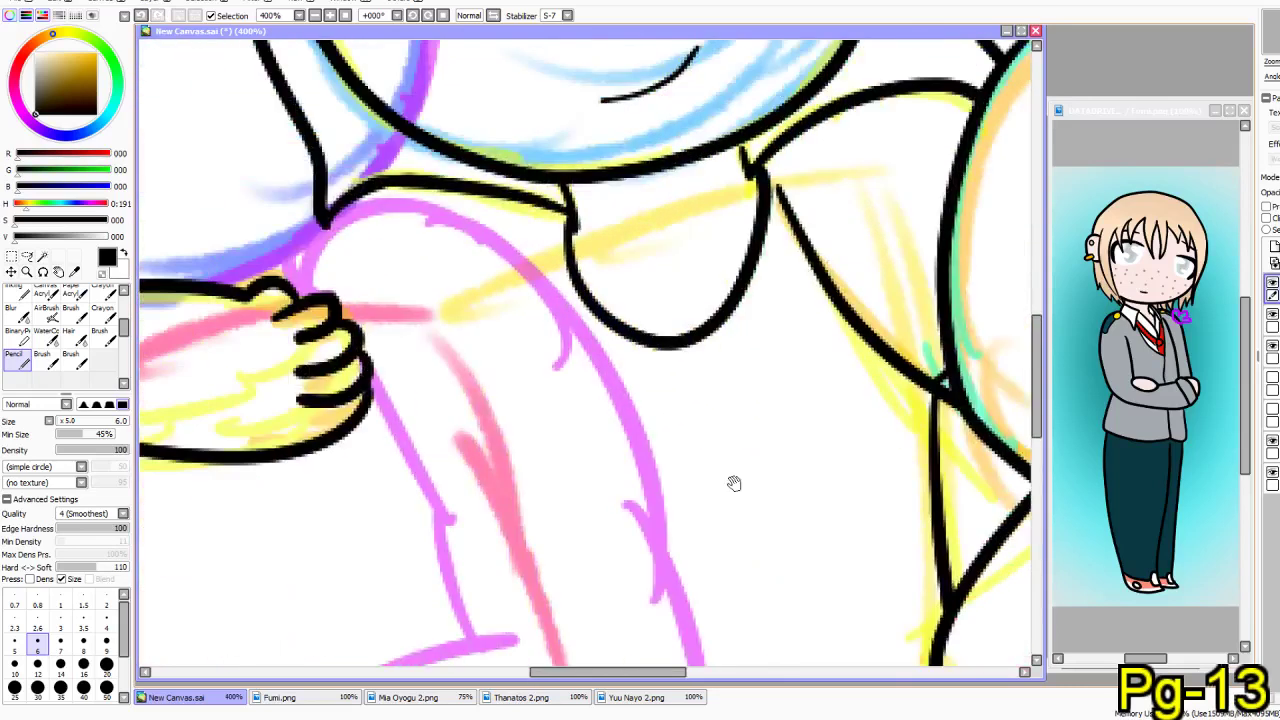
scroll(660, 503, "down", 5)
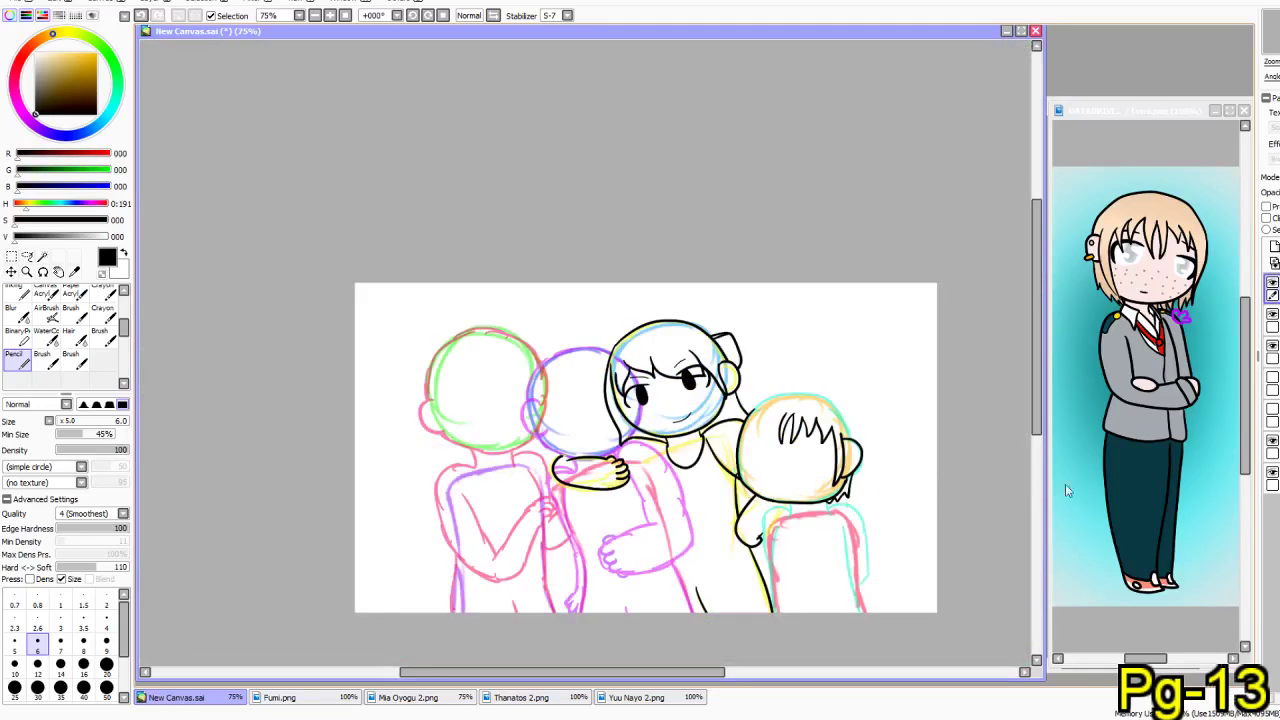
left_click(1272, 410)
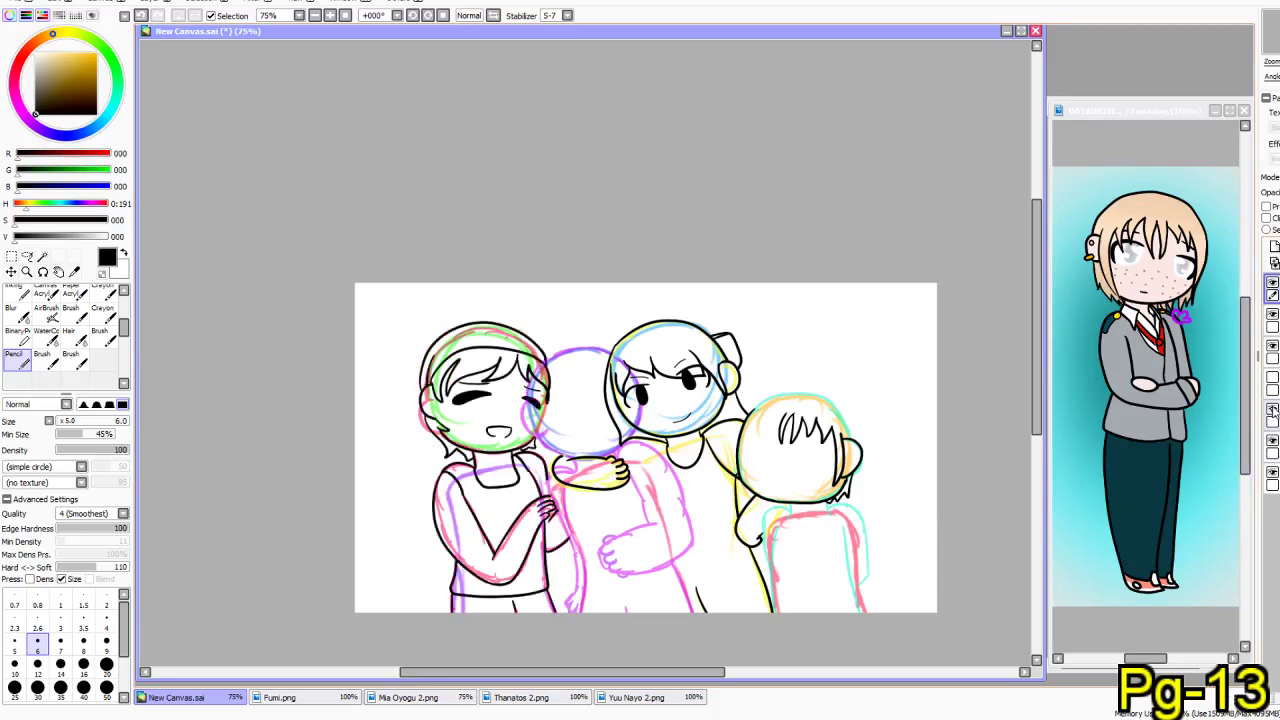
left_click(1272, 410)
scroll(796, 510, "up", 4)
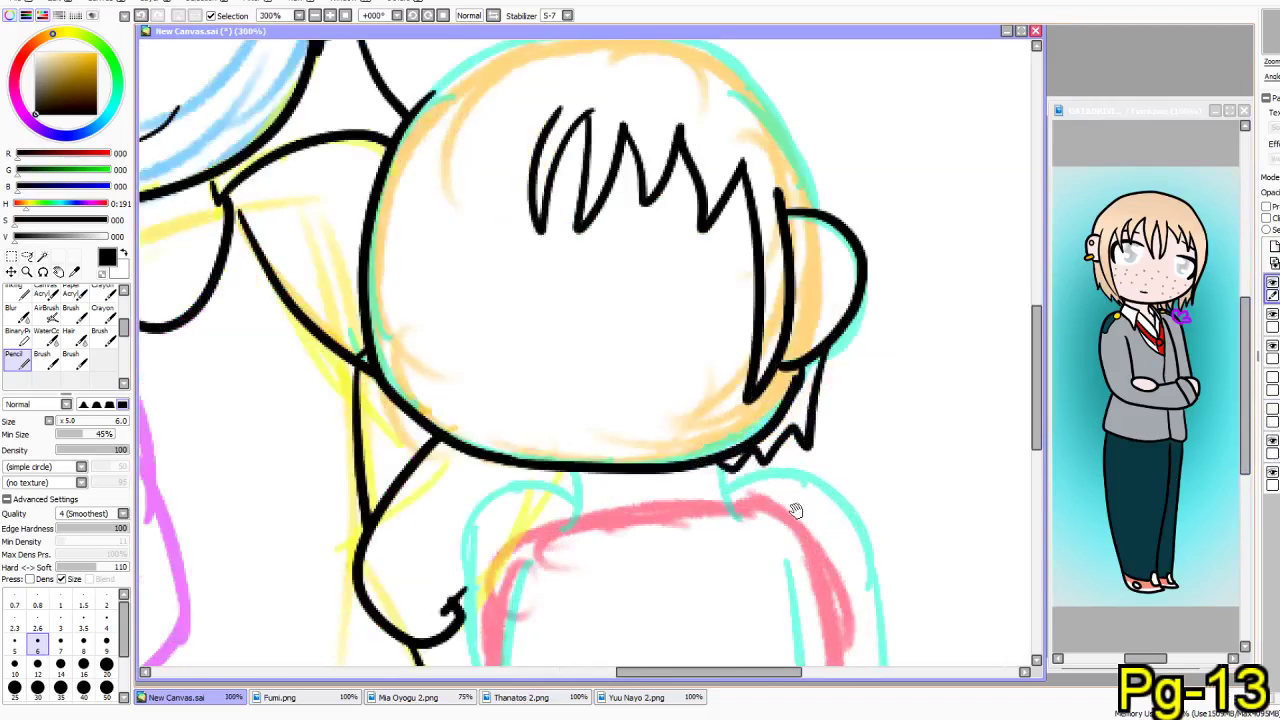
scroll(796, 510, "up", 4)
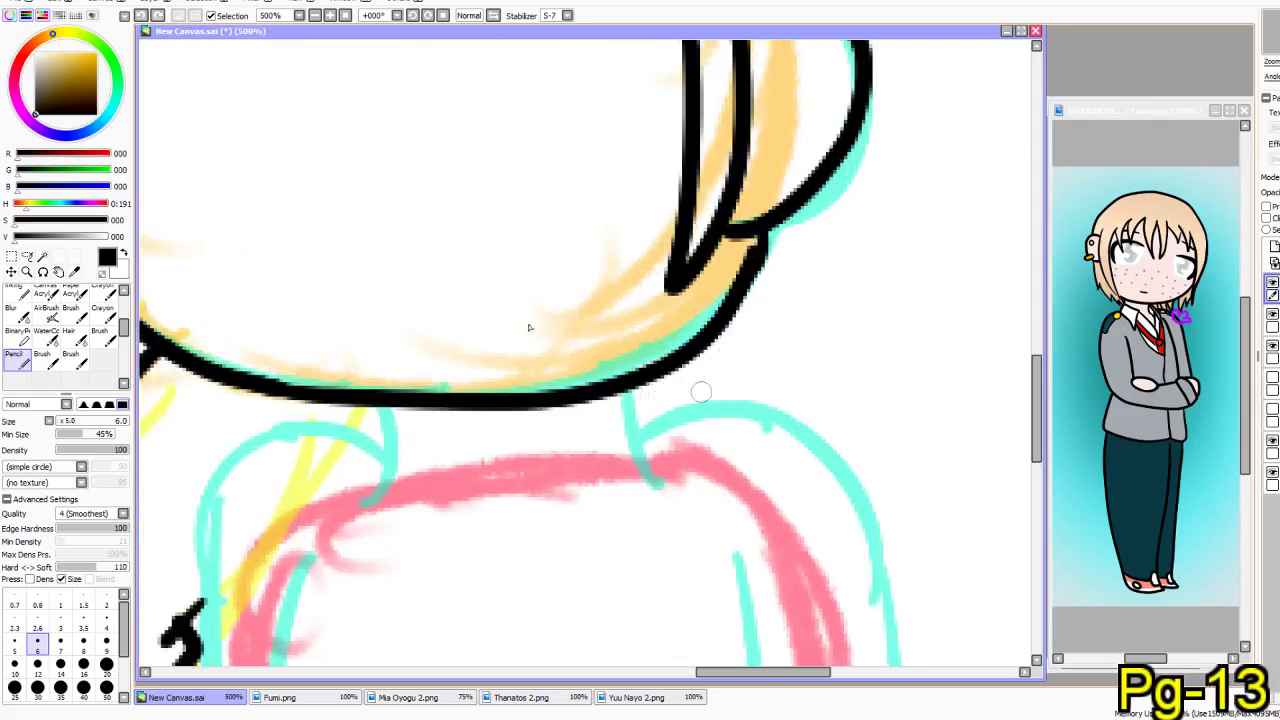
- Erase the end of the jaw line beneath the ear and draw a short vertical line from the ear to the jaw
left_click_drag(701, 393, 674, 515)
scroll(675, 515, "down", 4)
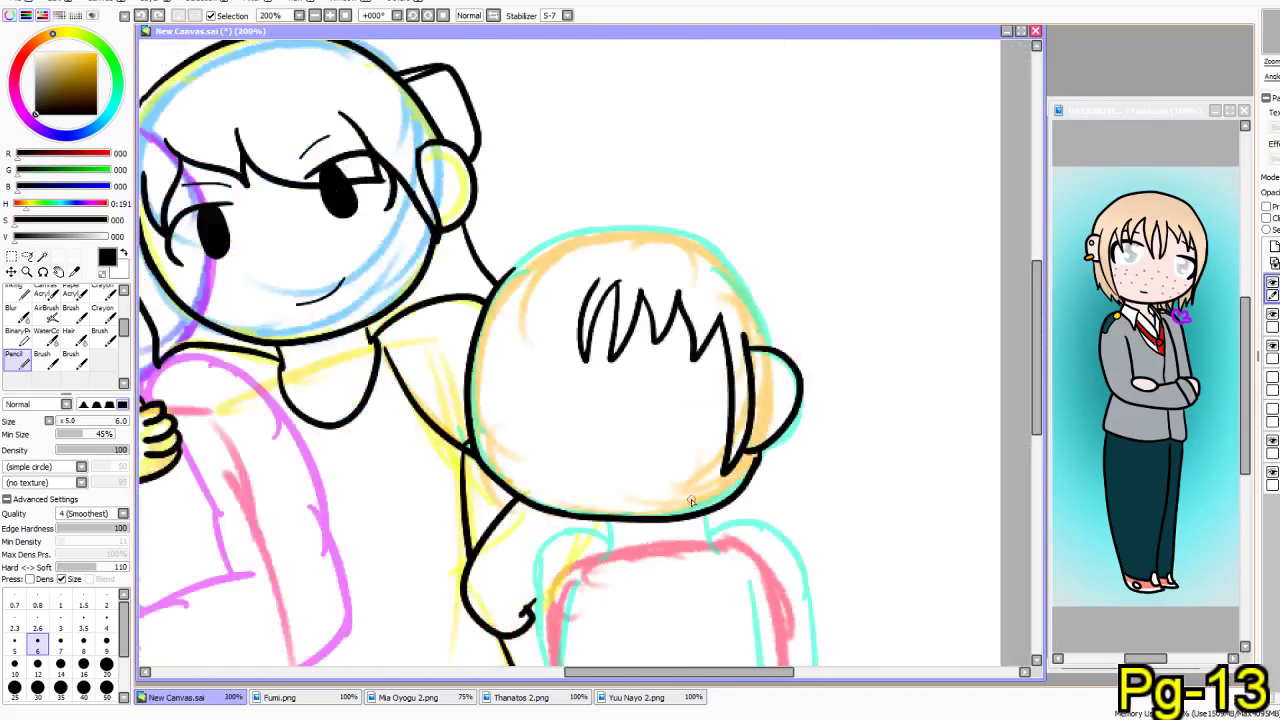
scroll(755, 484, "up", 2)
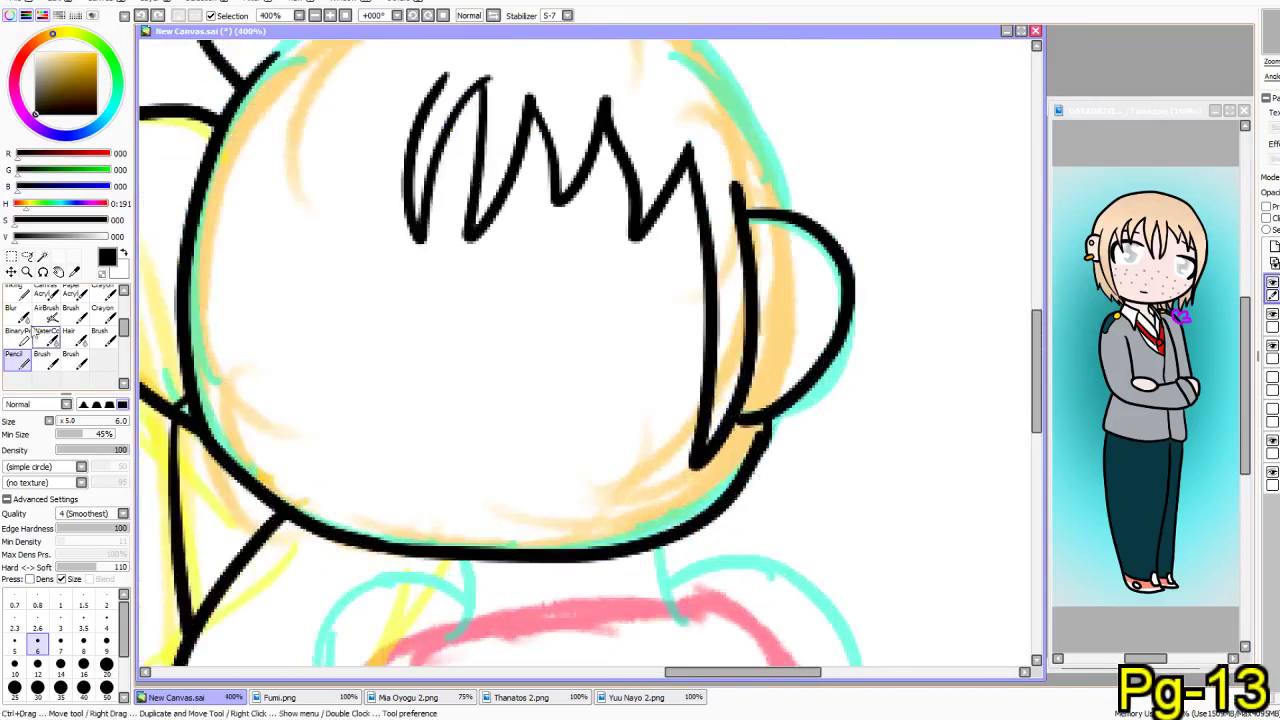
mouse_move(773, 427)
left_mouse_down()
mouse_move(730, 462)
mouse_move(760, 466)
left_mouse_up()
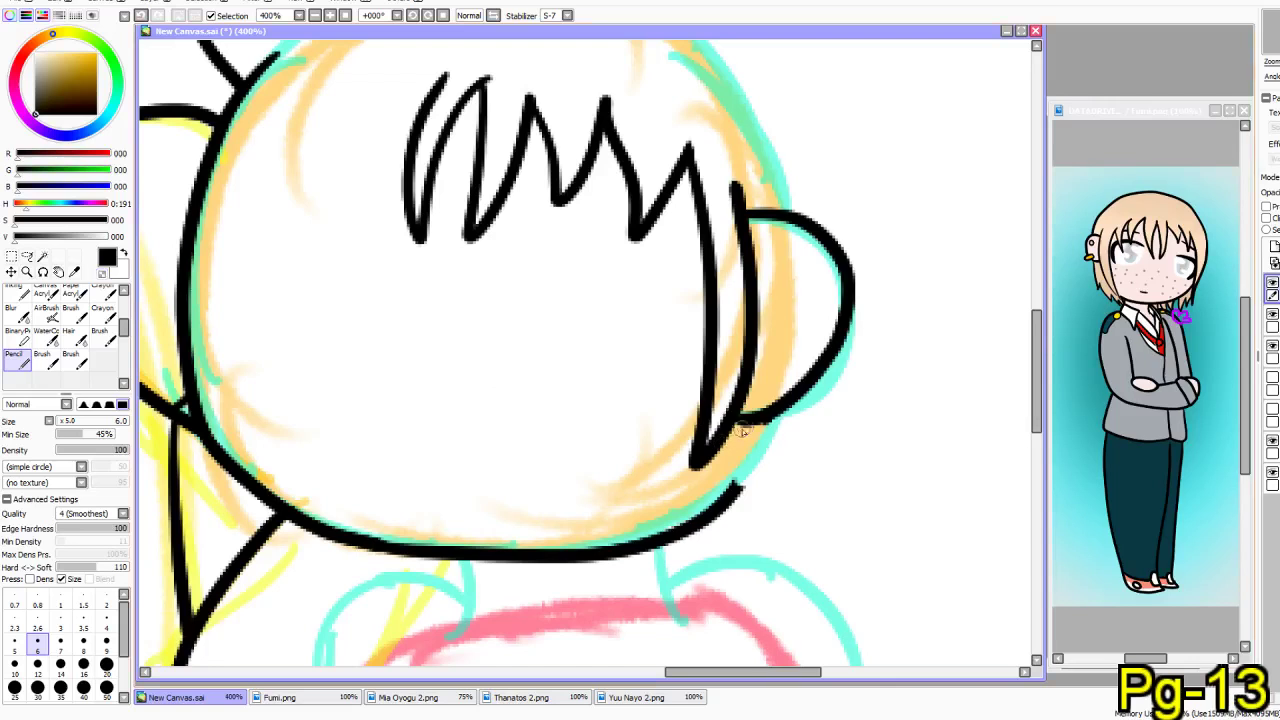
left_click_drag(741, 421, 735, 518)
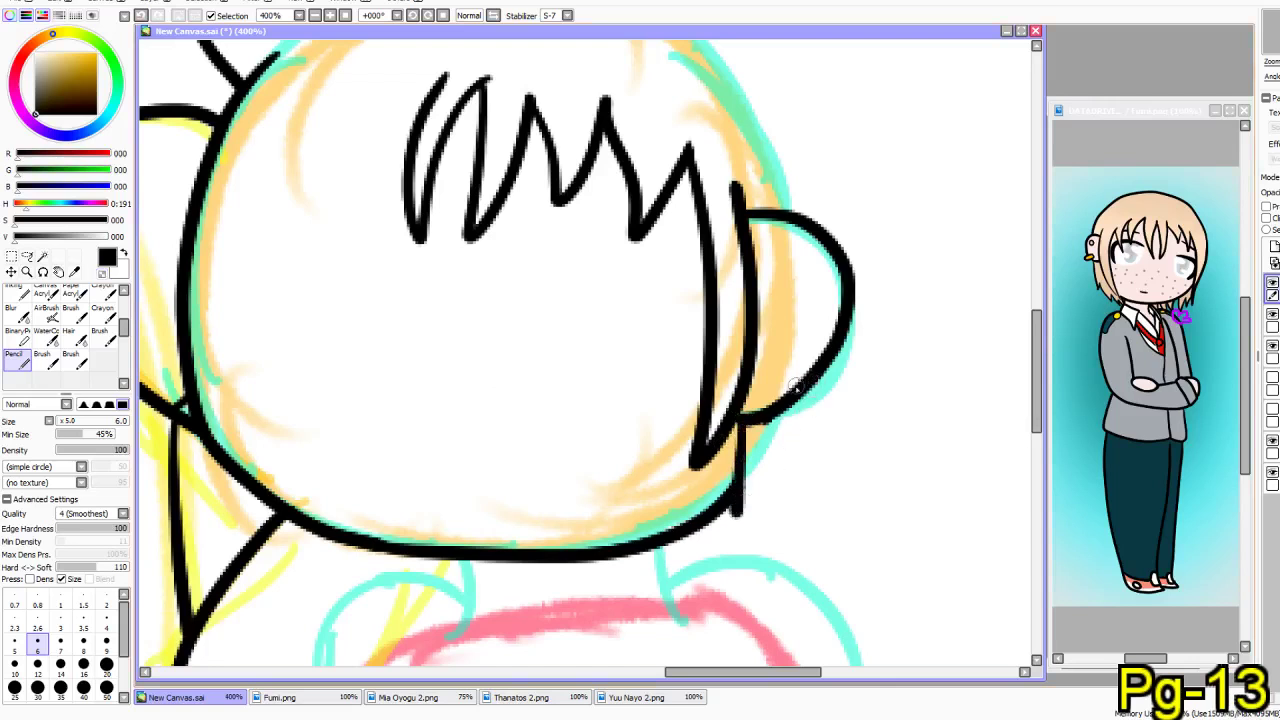
- Draw the back curve of the head from the crown down to the ear, undoing and retrying the stroke until it is smooth
left_click_drag(733, 256, 733, 411)
mouse_move(482, 127)
left_mouse_down()
mouse_move(580, 108)
mouse_move(703, 152)
mouse_move(764, 263)
mouse_move(742, 350)
left_mouse_up()
key("ctrl+z")
mouse_move(494, 124)
left_mouse_down()
mouse_move(563, 106)
mouse_move(673, 127)
mouse_move(743, 180)
mouse_move(800, 352)
left_mouse_up()
key("ctrl+z")
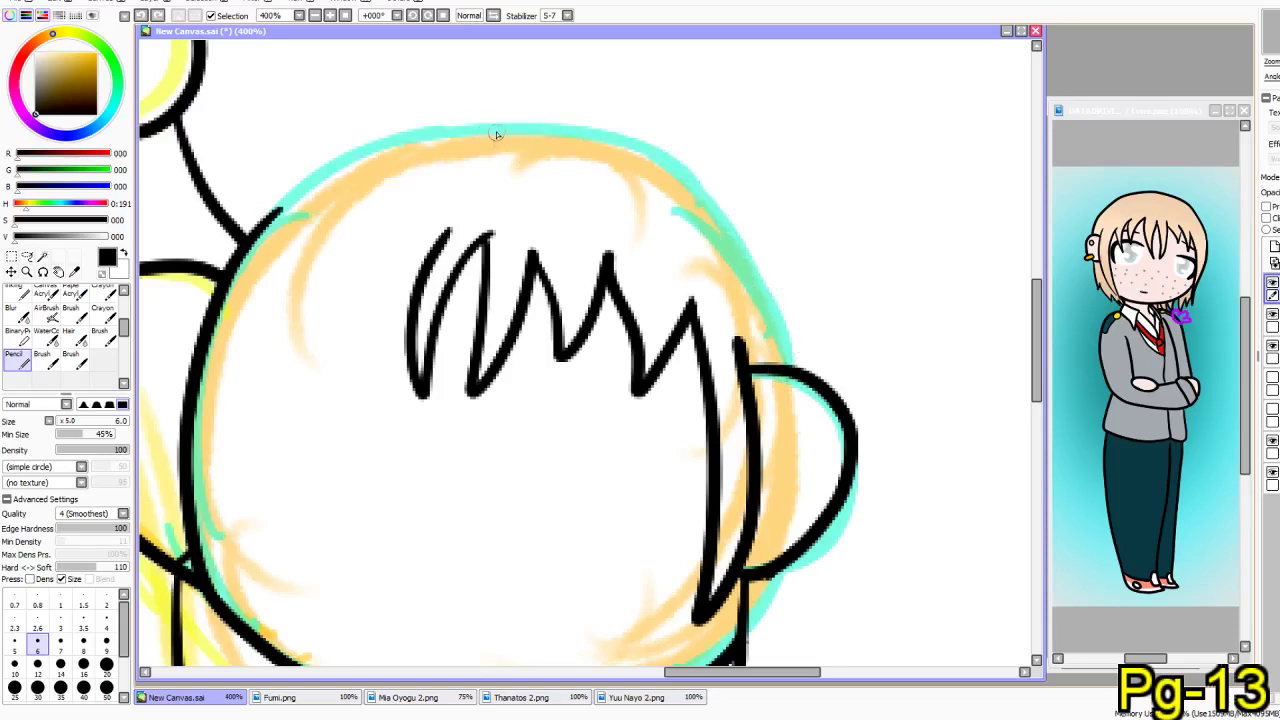
left_click_drag(519, 108, 658, 122)
key("ctrl+z")
mouse_move(566, 110)
left_mouse_down()
mouse_move(663, 125)
mouse_move(737, 176)
mouse_move(788, 313)
mouse_move(785, 355)
left_mouse_up()
key("ctrl+z")
mouse_move(566, 113)
left_mouse_down()
mouse_move(638, 120)
mouse_move(718, 157)
mouse_move(792, 271)
mouse_move(797, 360)
left_mouse_up()
key("ctrl+z")
mouse_move(503, 147)
left_mouse_down()
mouse_move(571, 95)
mouse_move(663, 118)
mouse_move(740, 180)
left_mouse_up()
key("ctrl+z")
mouse_move(500, 138)
left_mouse_down()
mouse_move(646, 131)
mouse_move(771, 246)
mouse_move(806, 368)
left_mouse_up()
- Draw the hair hanging behind the ear, with jagged tips running back to the jaw line
left_click_drag(682, 488, 694, 293)
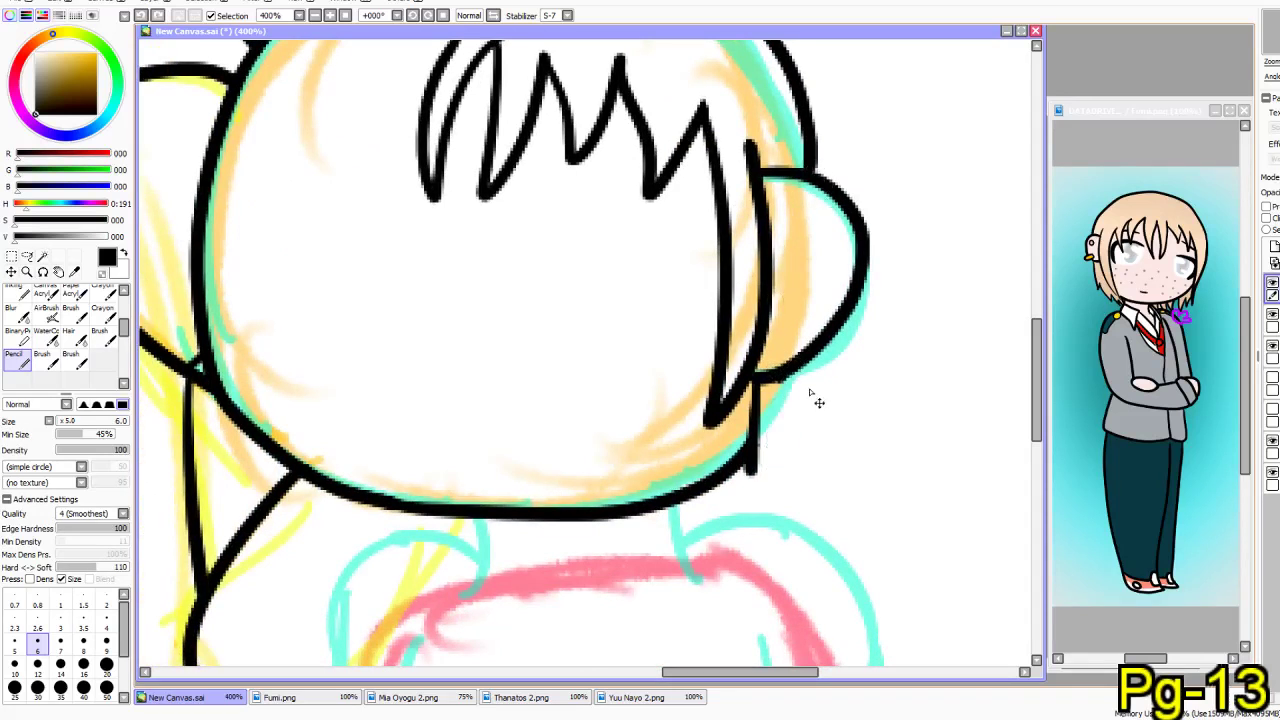
mouse_move(806, 376)
left_mouse_down()
mouse_move(806, 488)
mouse_move(777, 462)
mouse_move(777, 489)
mouse_move(760, 498)
mouse_move(730, 490)
mouse_move(712, 510)
mouse_move(679, 509)
left_mouse_up()
left_click_drag(608, 529, 677, 449)
left_click_drag(309, 383, 362, 510)
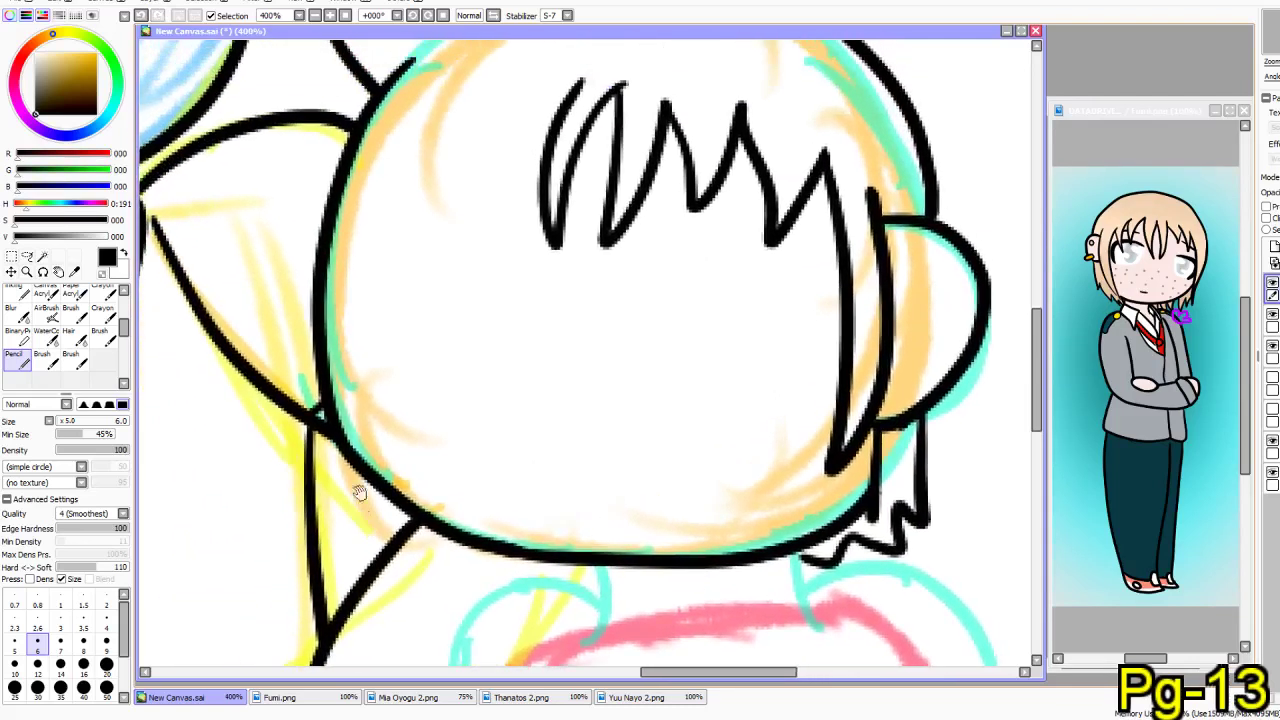
- Extend the zigzag fringe to the far temple and close the outline over the crown of the head
mouse_move(577, 98)
left_mouse_down()
mouse_move(488, 192)
mouse_move(513, 97)
mouse_move(466, 143)
mouse_move(432, 211)
mouse_move(421, 207)
mouse_move(426, 121)
mouse_move(390, 167)
mouse_move(364, 246)
mouse_move(360, 325)
mouse_move(349, 252)
mouse_move(365, 188)
mouse_move(348, 297)
left_mouse_up()
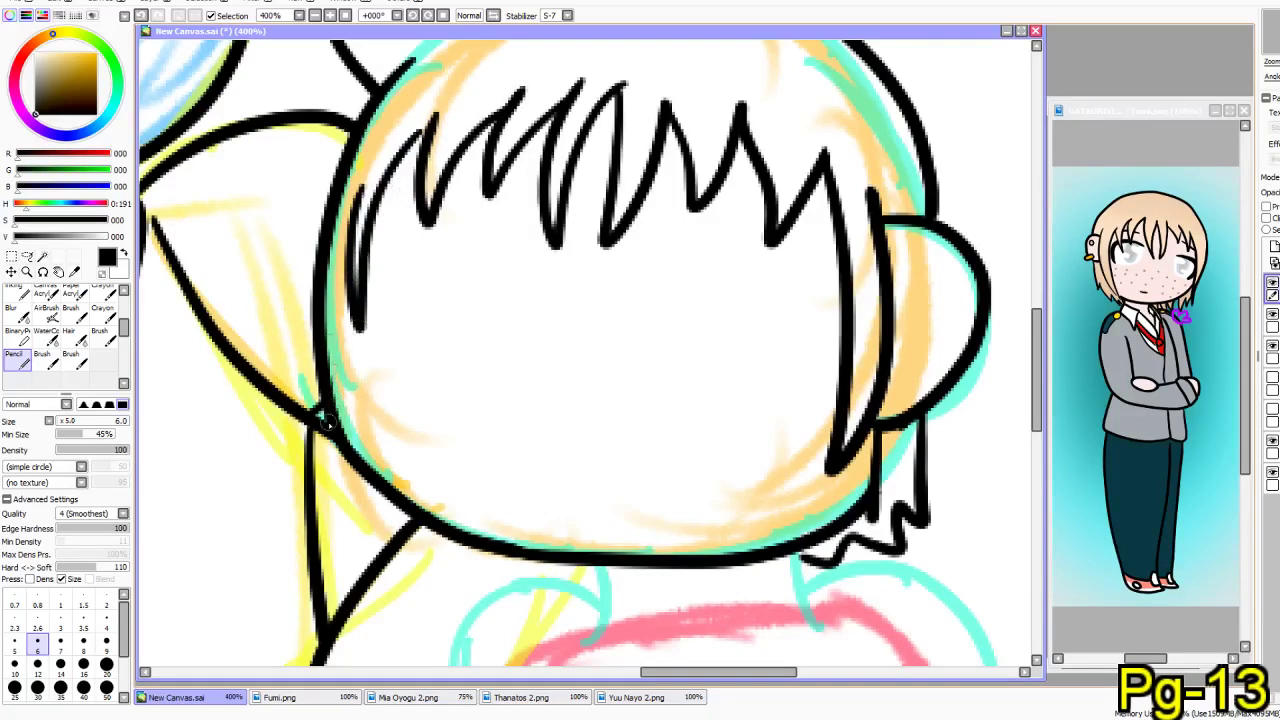
mouse_move(370, 356)
left_mouse_down()
mouse_move(394, 589)
mouse_move(391, 486)
left_mouse_up()
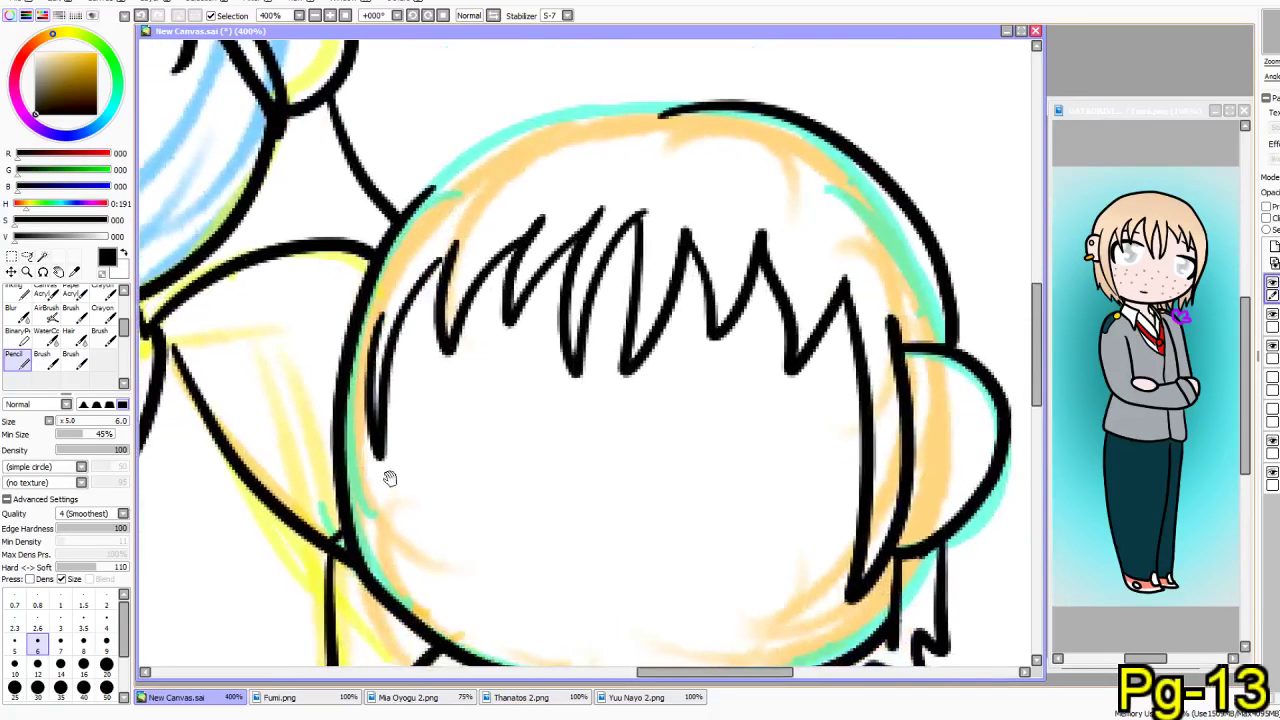
mouse_move(693, 106)
left_mouse_down()
mouse_move(587, 97)
mouse_move(520, 119)
mouse_move(454, 156)
mouse_move(420, 202)
left_mouse_up()
mouse_move(369, 406)
left_mouse_down()
mouse_move(373, 378)
mouse_move(376, 520)
mouse_move(400, 590)
mouse_move(357, 530)
left_mouse_up()
key("ctrl+z")
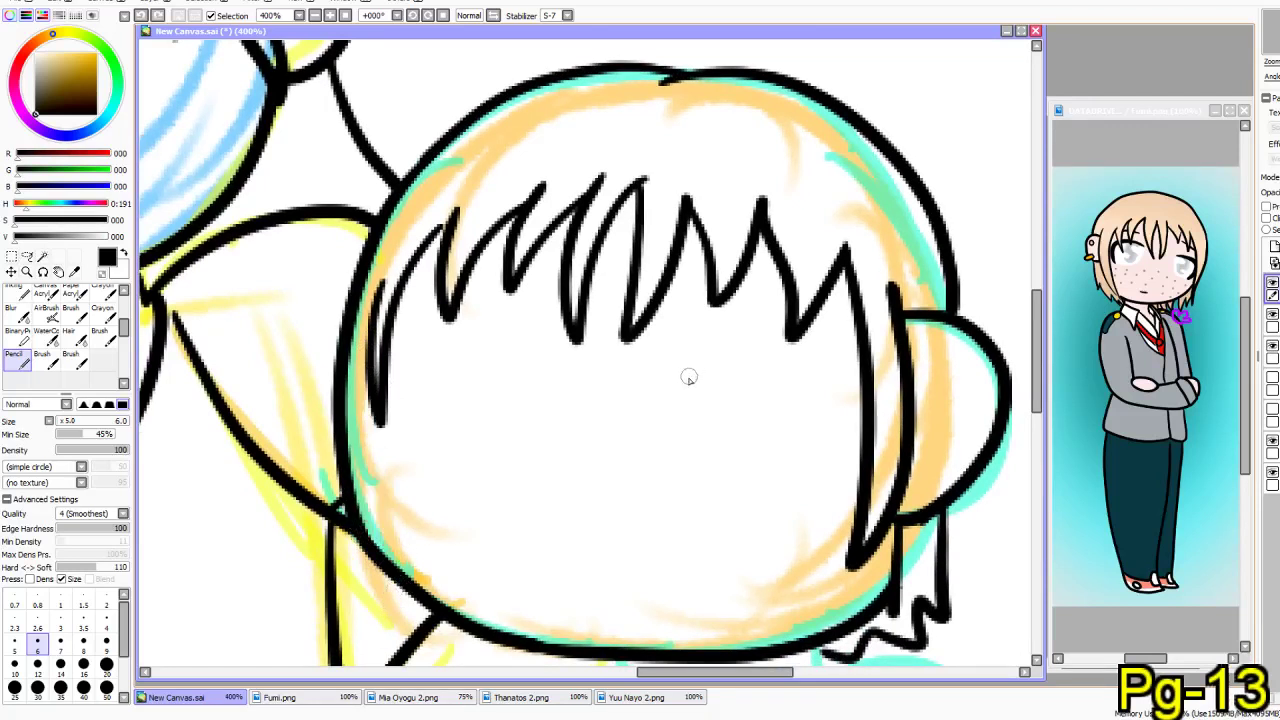
- Try drawing a solid black almond-shaped eye below the fringe near the ear, and undo the attempts
mouse_move(661, 405)
left_mouse_down()
mouse_move(723, 374)
mouse_move(789, 369)
mouse_move(826, 403)
mouse_move(828, 450)
mouse_move(808, 466)
left_mouse_up()
key("ctrl+z")
mouse_move(665, 405)
left_mouse_down()
mouse_move(778, 381)
mouse_move(816, 396)
mouse_move(833, 432)
mouse_move(811, 452)
mouse_move(671, 407)
mouse_move(755, 394)
mouse_move(803, 414)
mouse_move(803, 428)
mouse_move(699, 400)
mouse_move(794, 418)
left_mouse_up()
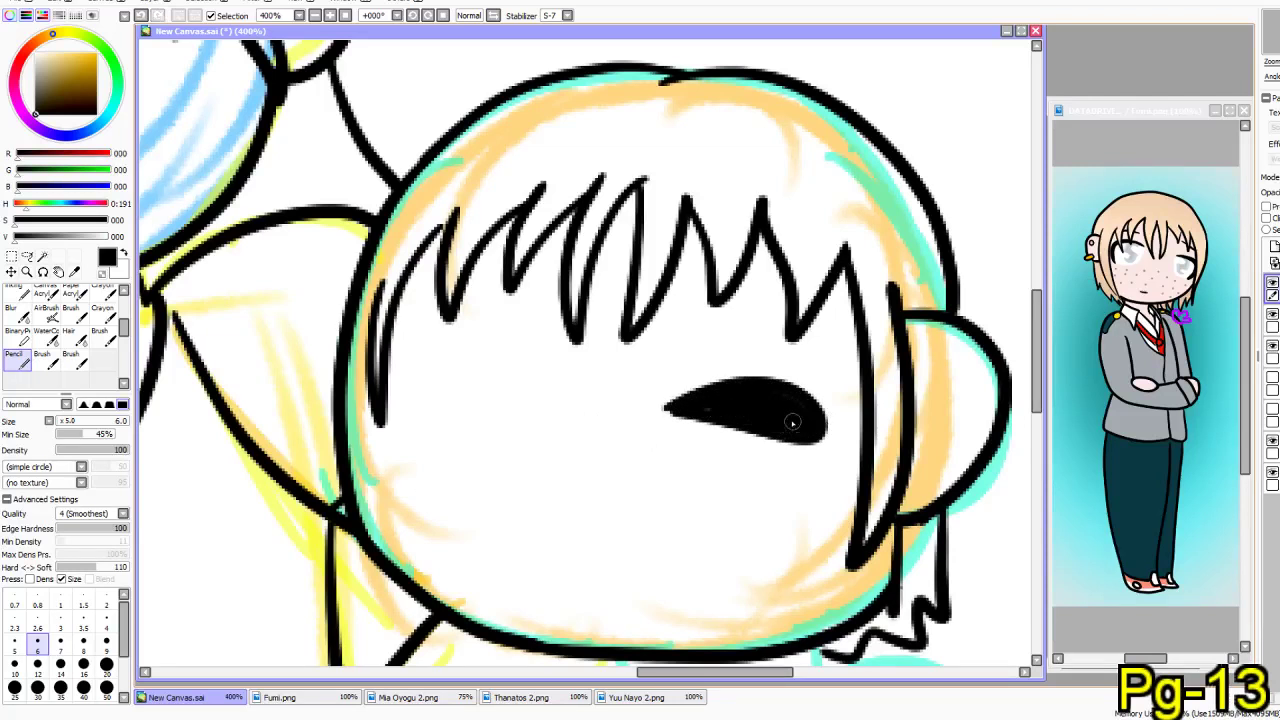
key("ctrl+z")
mouse_move(664, 391)
left_mouse_down()
mouse_move(722, 362)
mouse_move(803, 363)
mouse_move(834, 449)
mouse_move(817, 480)
mouse_move(849, 377)
mouse_move(824, 375)
left_mouse_up()
key("ctrl+z")
key("ctrl+z")
key("ctrl+z")
key("ctrl+z")
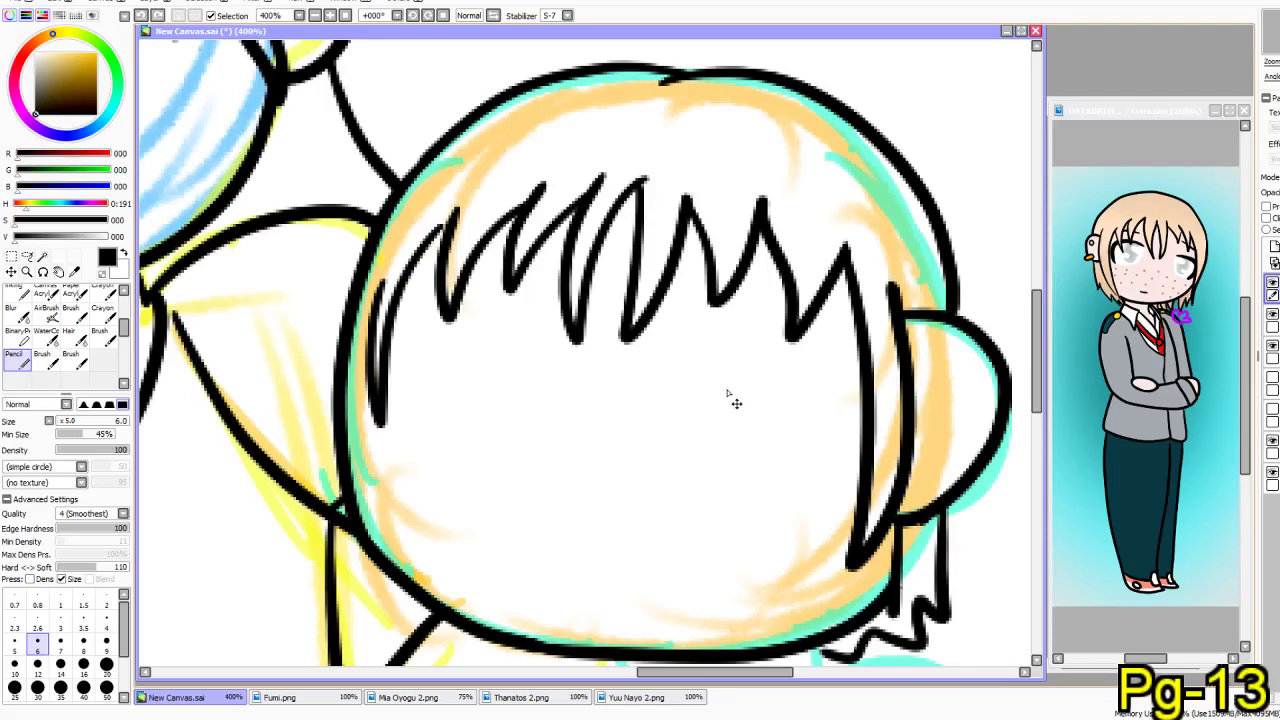
- Try curved upper lash lines for both of the second character's eyes, and undo the one farther from the ear
mouse_move(714, 388)
left_mouse_down()
mouse_move(814, 377)
mouse_move(849, 443)
mouse_move(806, 488)
left_mouse_up()
mouse_move(490, 364)
left_mouse_down()
mouse_move(450, 350)
mouse_move(395, 370)
mouse_move(386, 445)
mouse_move(400, 452)
left_mouse_up()
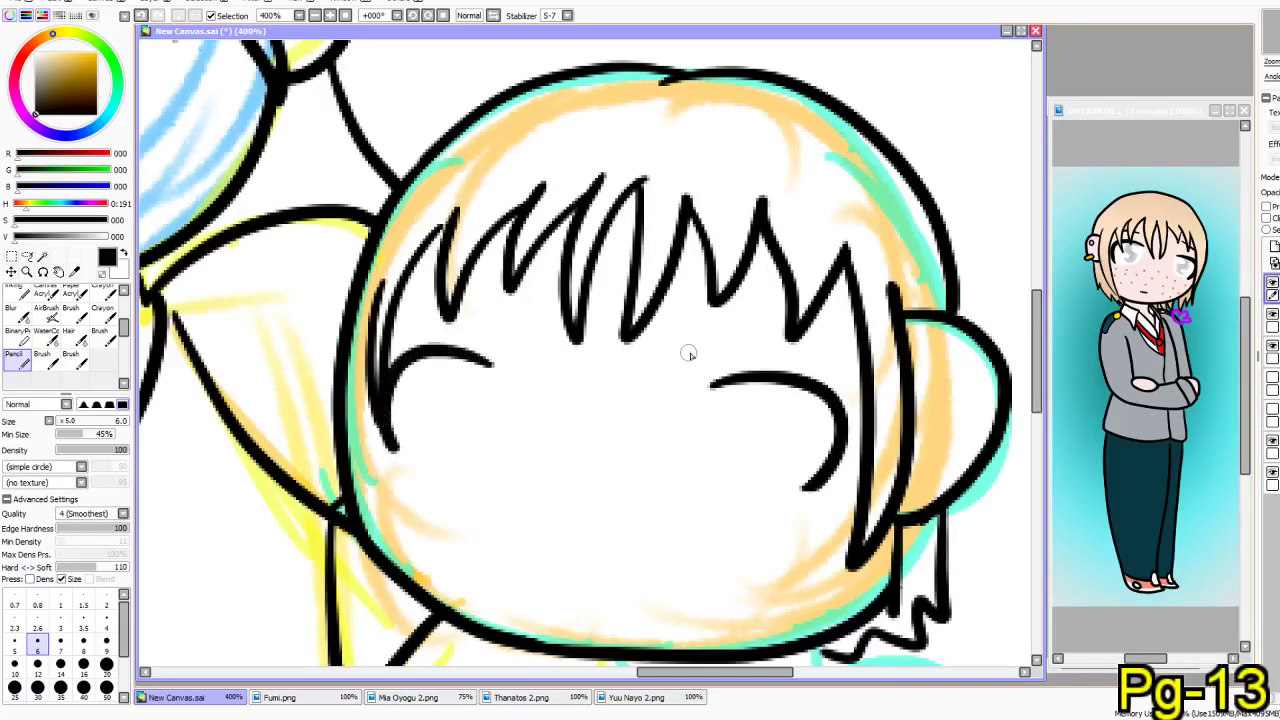
mouse_move(576, 537)
left_mouse_down()
mouse_move(566, 480)
mouse_move(550, 471)
left_mouse_up()
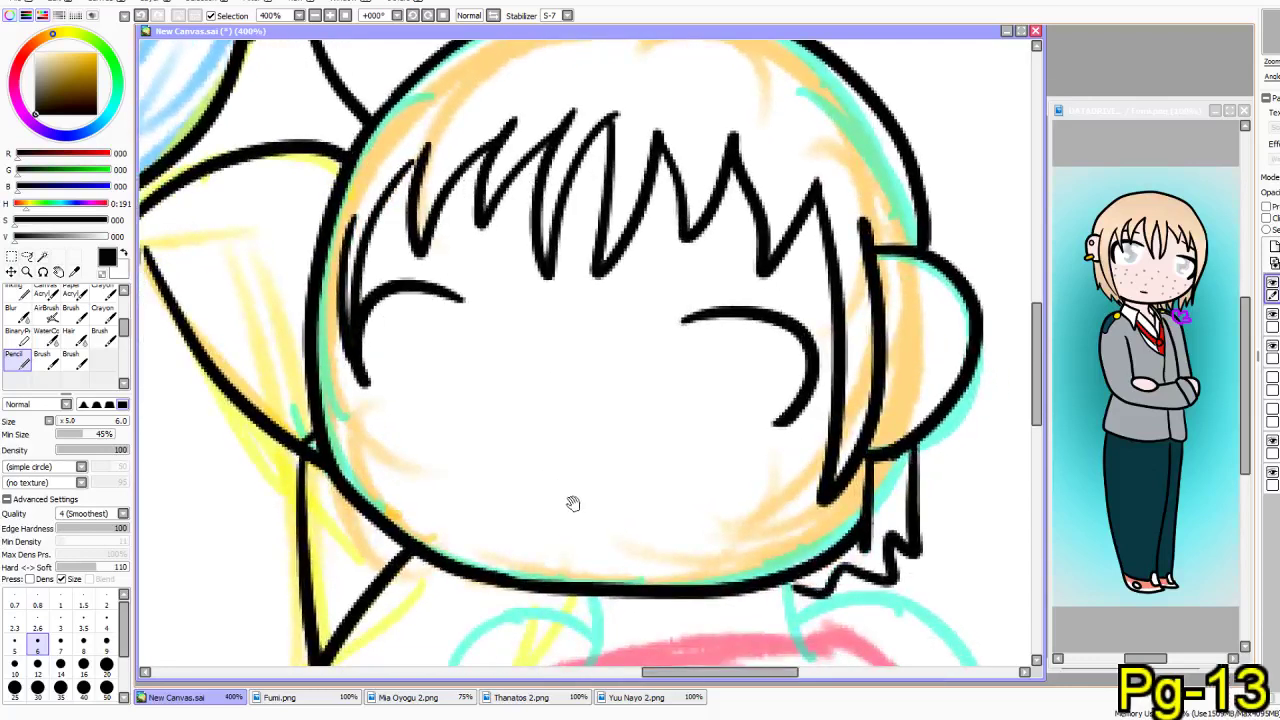
key("ctrl+z")
scroll(587, 412, "down", 5)
scroll(573, 455, "up", 4)
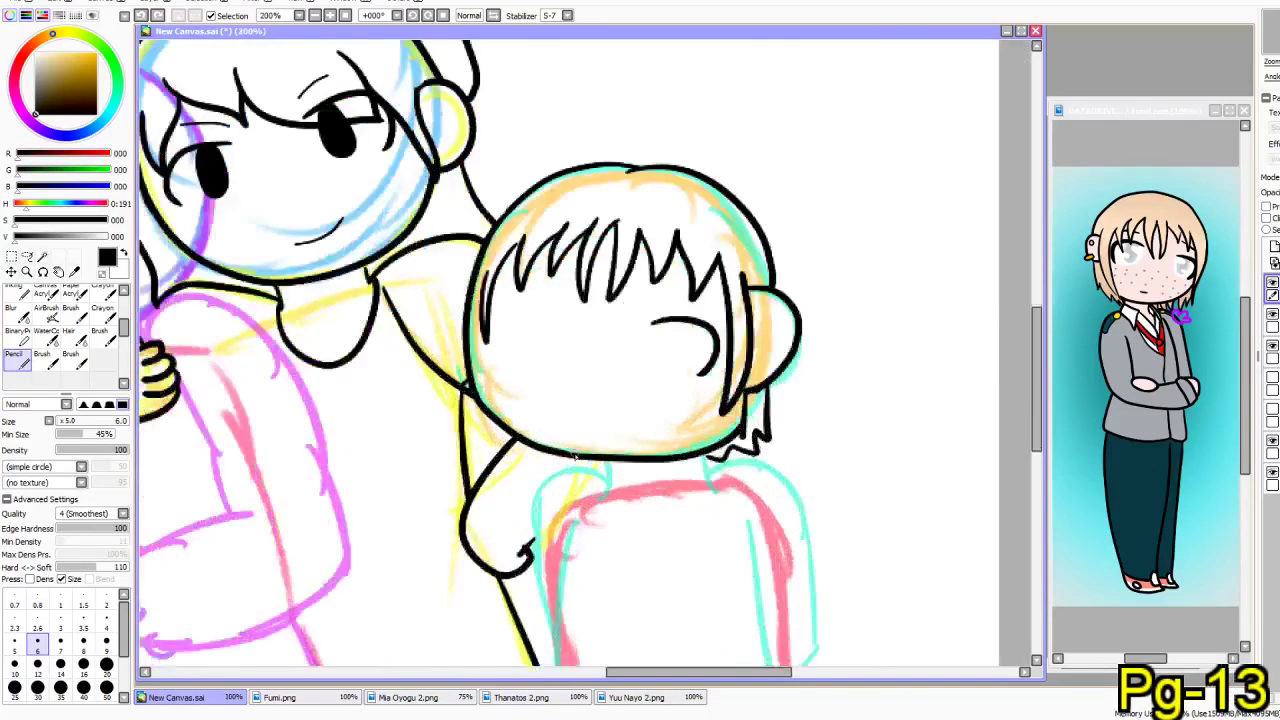
- Undo the second character's head line art until only the coloured sketch of the head remains
key("ctrl+z")
key("ctrl+z")
key("ctrl+z")
key("ctrl+z")
key("ctrl+z")
key("ctrl+z")
key("ctrl+z")
key("ctrl+z")
key("ctrl+z")
key("ctrl+z")
key("ctrl+z")
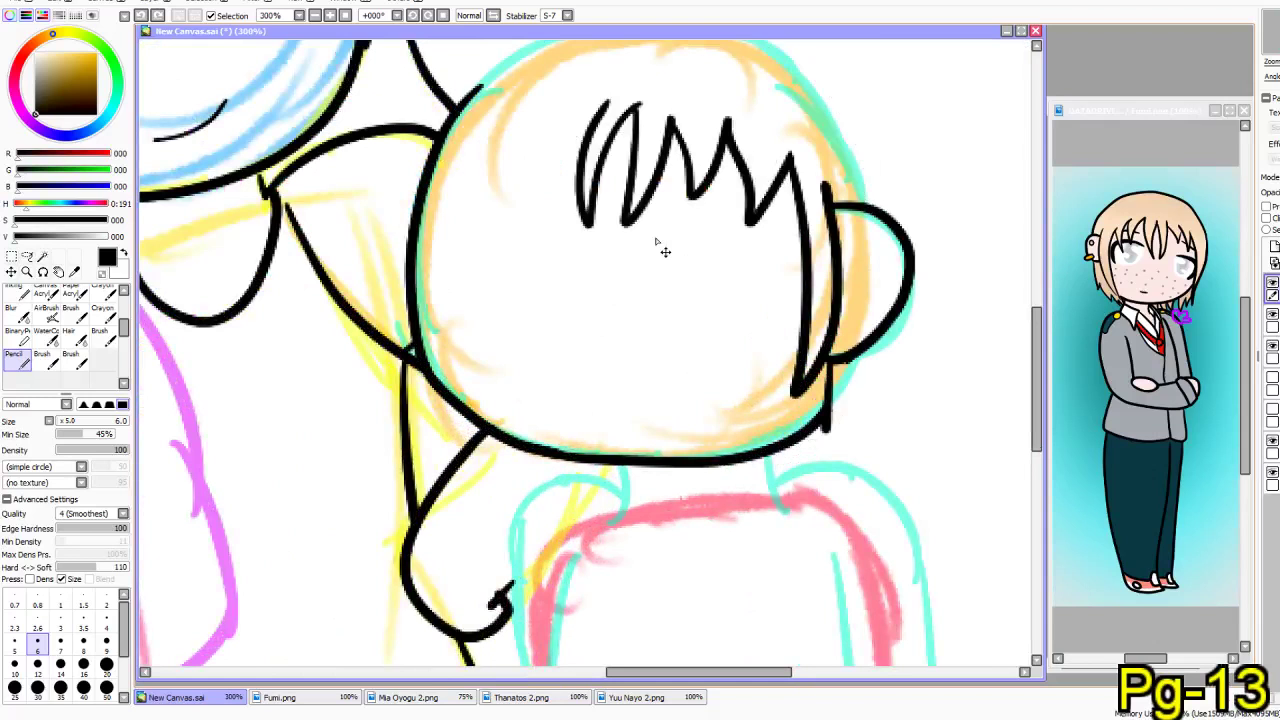
key("ctrl+z")
key("ctrl+z")
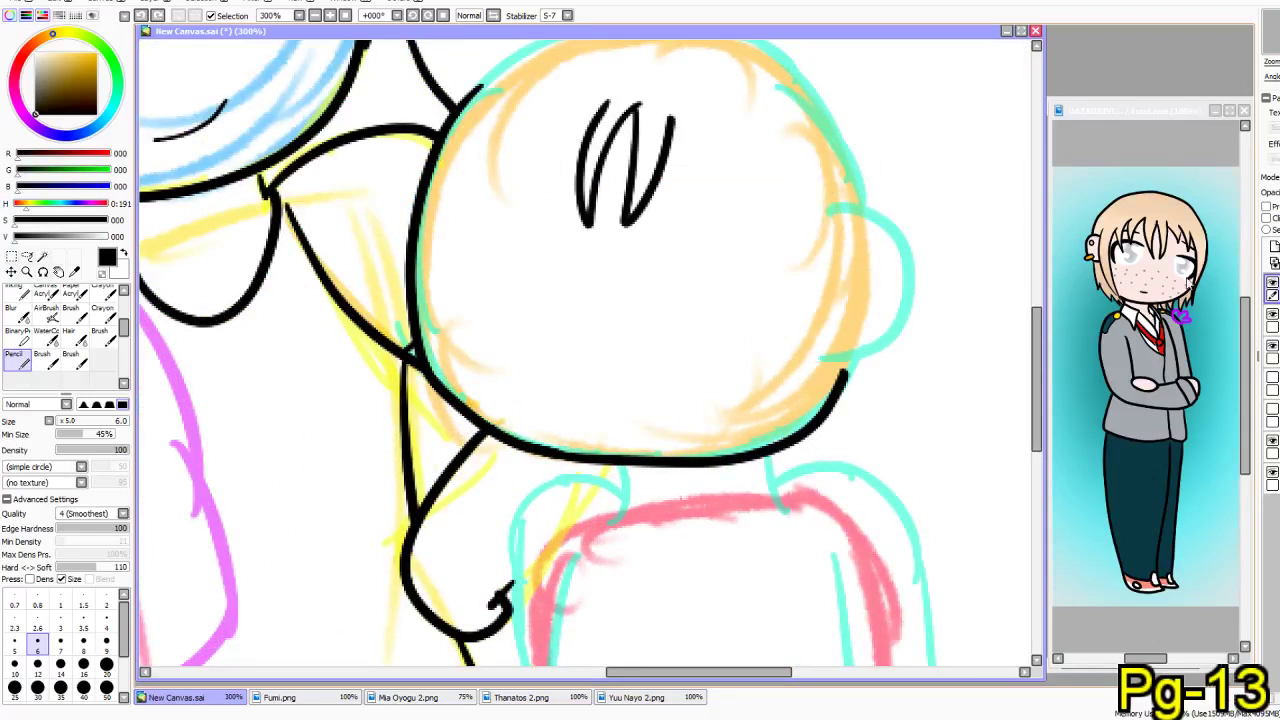
key("ctrl+z")
key("ctrl+z")
- Redraw the face outline from the temple along the cheek and chin, ending in a short upright stroke below the ear
left_click_drag(874, 240, 815, 320)
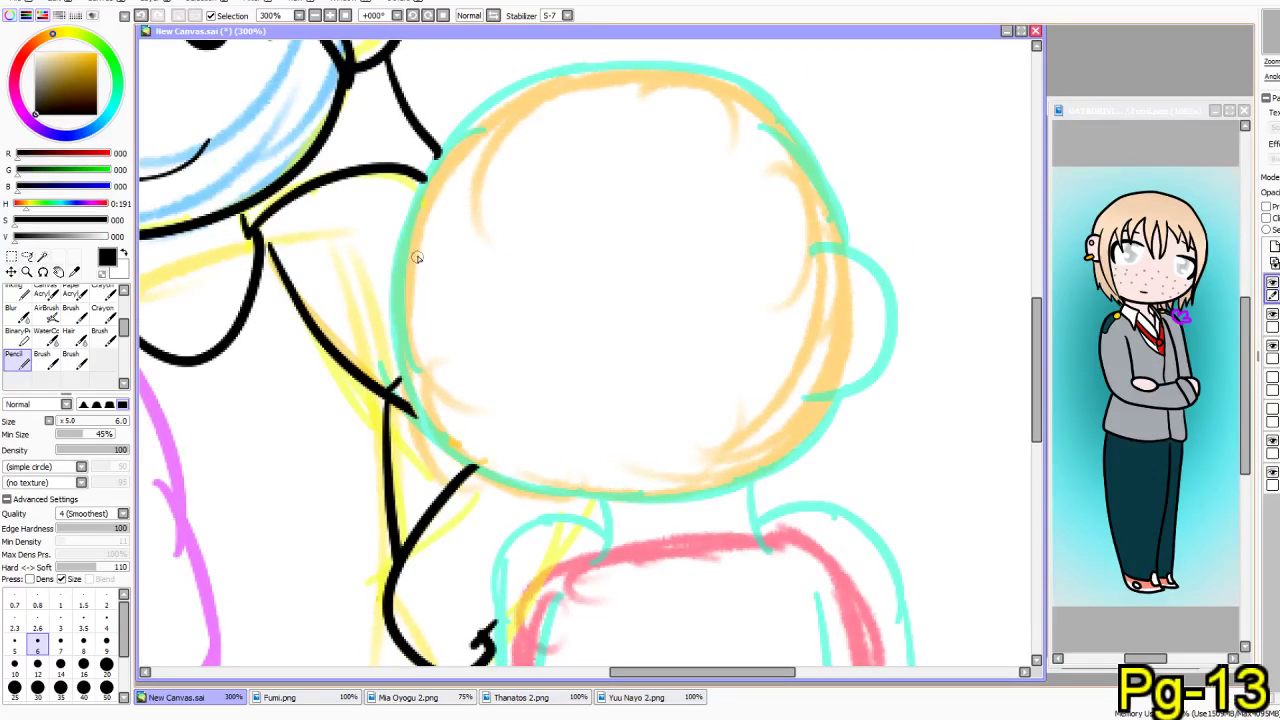
mouse_move(433, 230)
left_mouse_down()
mouse_move(470, 483)
mouse_move(556, 519)
mouse_move(676, 527)
left_mouse_up()
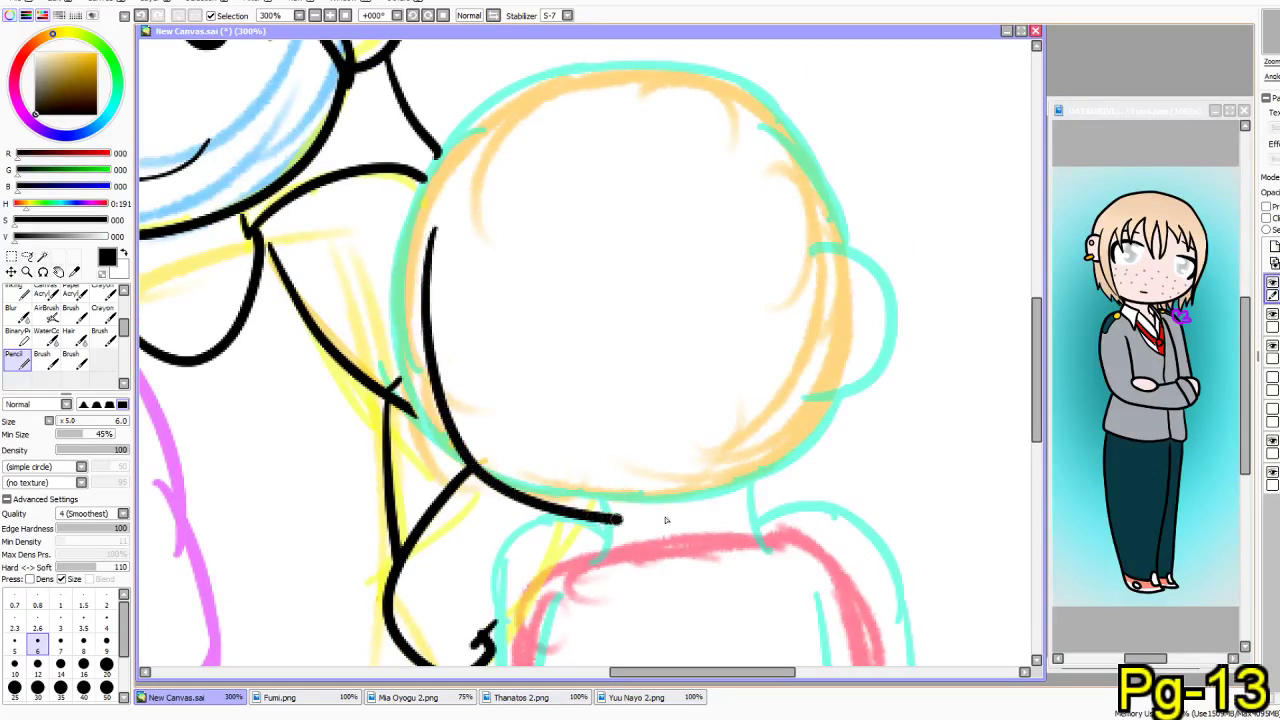
key("ctrl+z")
mouse_move(428, 229)
left_mouse_down()
mouse_move(420, 295)
mouse_move(466, 462)
mouse_move(540, 512)
mouse_move(748, 495)
left_mouse_up()
key("ctrl+z")
mouse_move(433, 222)
left_mouse_down()
mouse_move(441, 416)
mouse_move(515, 498)
mouse_move(591, 505)
left_mouse_up()
key("ctrl+z")
mouse_move(441, 196)
left_mouse_down()
mouse_move(428, 355)
mouse_move(485, 468)
mouse_move(550, 503)
mouse_move(691, 511)
mouse_move(794, 480)
mouse_move(820, 451)
mouse_move(819, 398)
mouse_move(816, 452)
left_mouse_up()
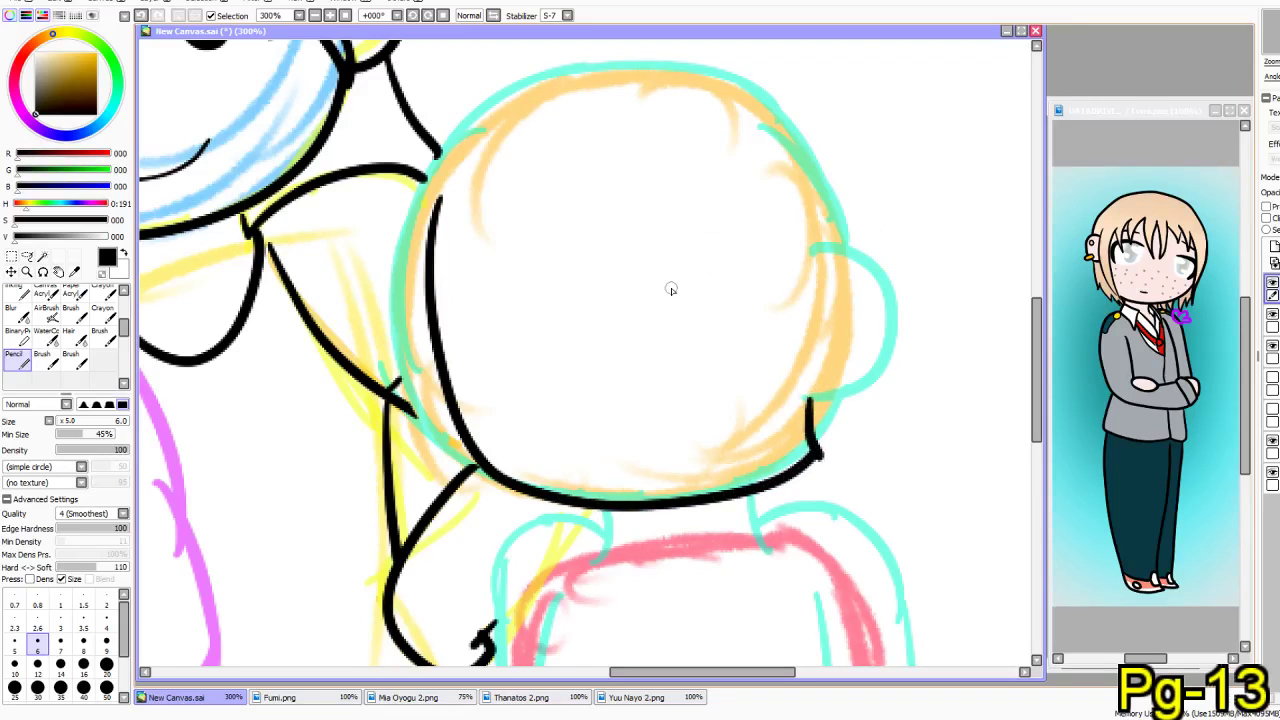
- Draw a new zigzag fringe across the forehead with a long pointed lock beside the ear, undoing the unwanted strokes
left_click_drag(783, 237, 790, 385)
key("ctrl+z")
mouse_move(760, 193)
left_mouse_down()
mouse_move(794, 343)
mouse_move(785, 418)
mouse_move(812, 340)
mouse_move(805, 214)
left_mouse_up()
mouse_move(594, 176)
left_mouse_down()
mouse_move(627, 270)
mouse_move(656, 196)
mouse_move(681, 248)
left_mouse_up()
mouse_move(687, 300)
left_mouse_down()
mouse_move(714, 205)
mouse_move(757, 264)
left_mouse_up()
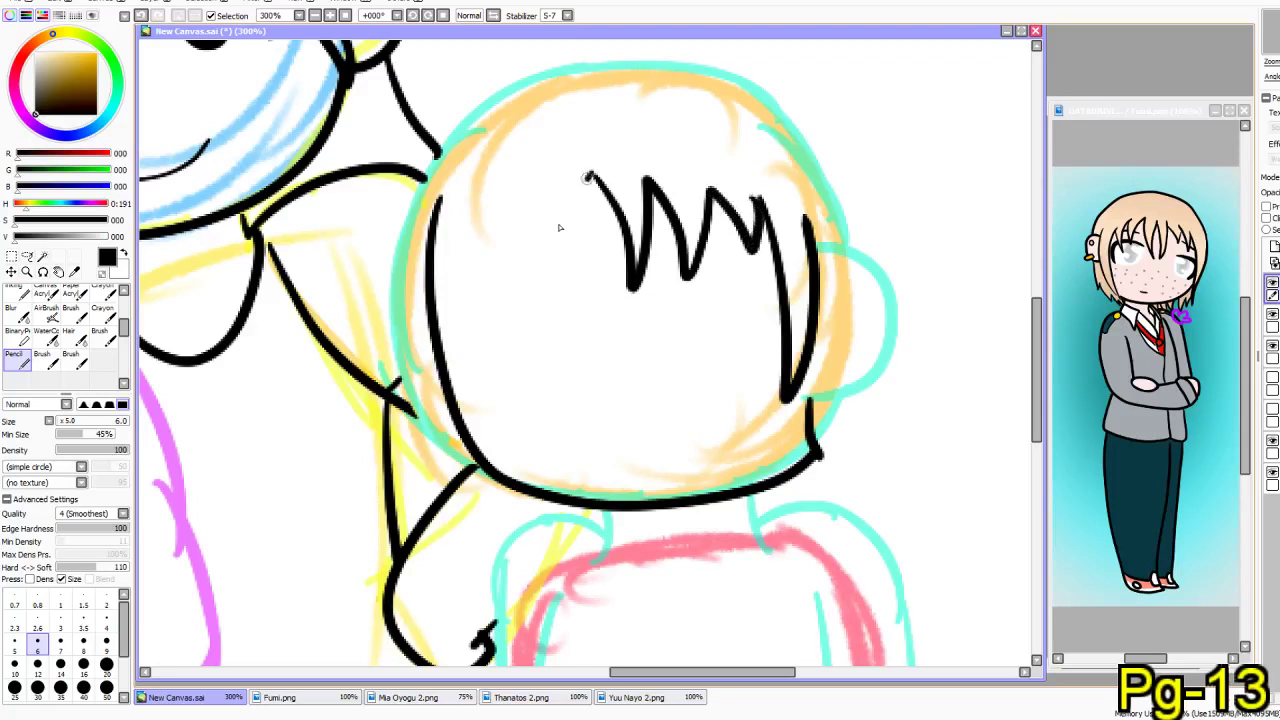
left_click_drag(589, 176, 555, 276)
key("ctrl+z")
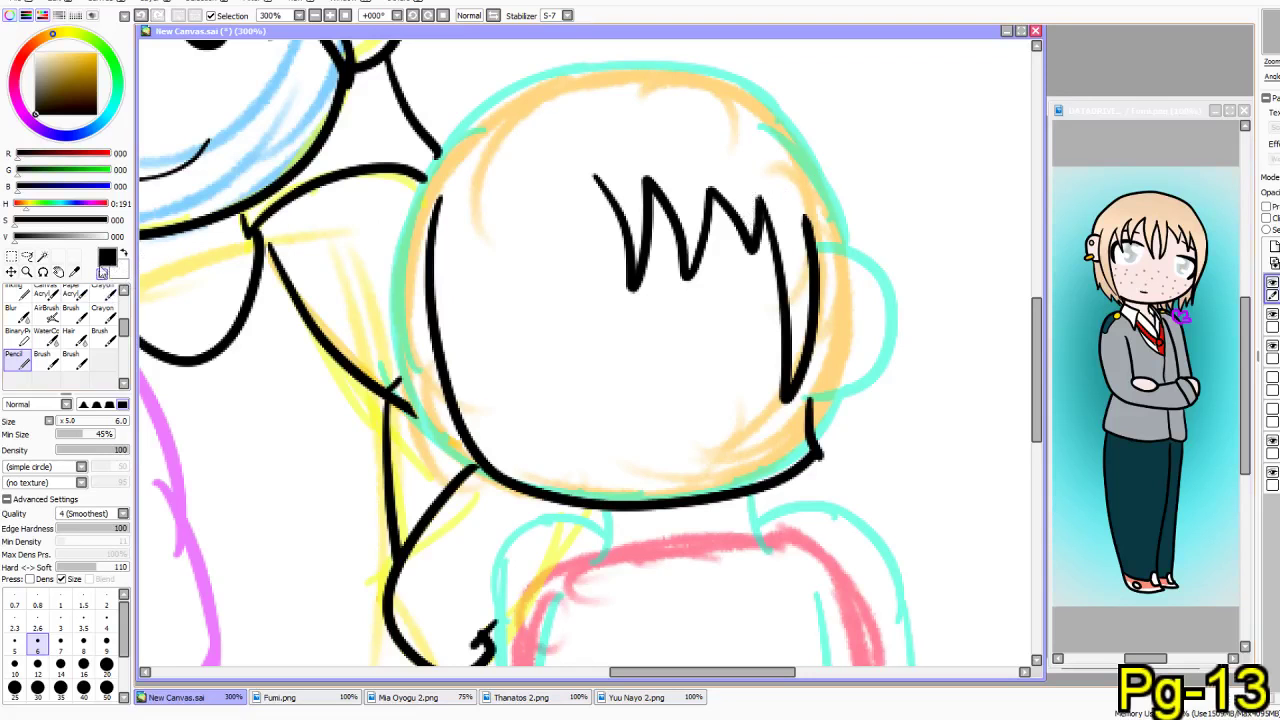
mouse_move(593, 177)
left_mouse_down()
mouse_move(560, 299)
mouse_move(542, 261)
mouse_move(560, 176)
mouse_move(538, 237)
mouse_move(569, 305)
mouse_move(562, 246)
mouse_move(595, 174)
left_mouse_up()
key("ctrl+z")
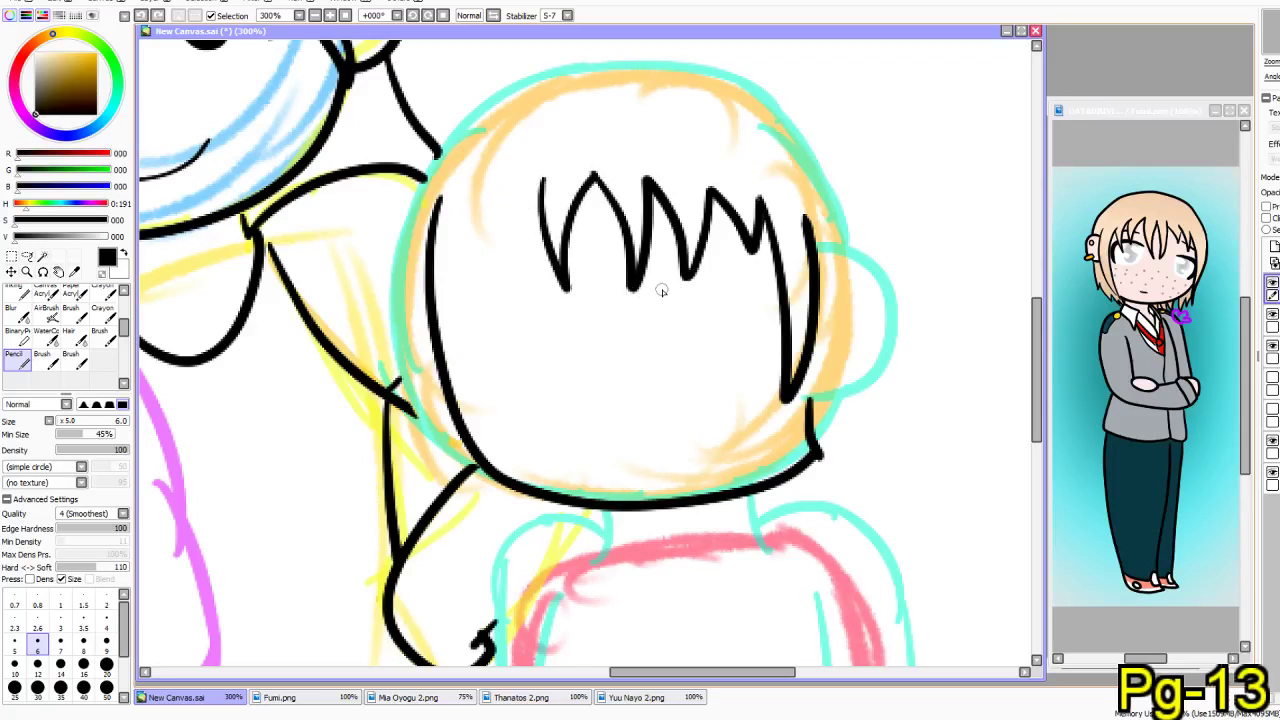
- Draw the curved upper lash line and a filled oval pupil for the second character's eye beside the long lock
mouse_move(708, 280)
left_mouse_down()
mouse_move(759, 277)
mouse_move(778, 291)
mouse_move(761, 347)
left_mouse_up()
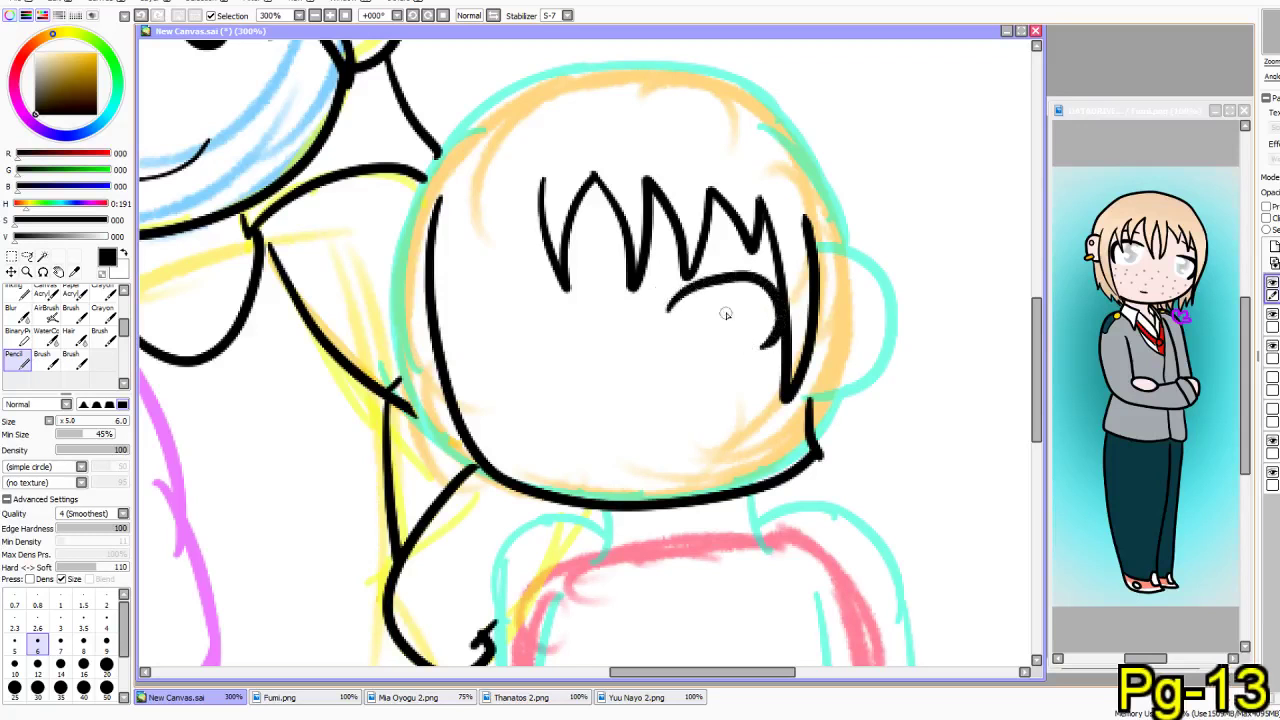
mouse_move(700, 289)
left_mouse_down()
mouse_move(685, 346)
mouse_move(719, 384)
mouse_move(753, 323)
mouse_move(732, 283)
mouse_move(693, 292)
mouse_move(686, 335)
left_mouse_up()
key("ctrl+z")
mouse_move(704, 287)
left_mouse_down()
mouse_move(732, 345)
mouse_move(712, 284)
mouse_move(696, 335)
mouse_move(730, 326)
mouse_move(703, 292)
mouse_move(707, 347)
mouse_move(714, 300)
mouse_move(720, 345)
mouse_move(713, 334)
left_mouse_up()
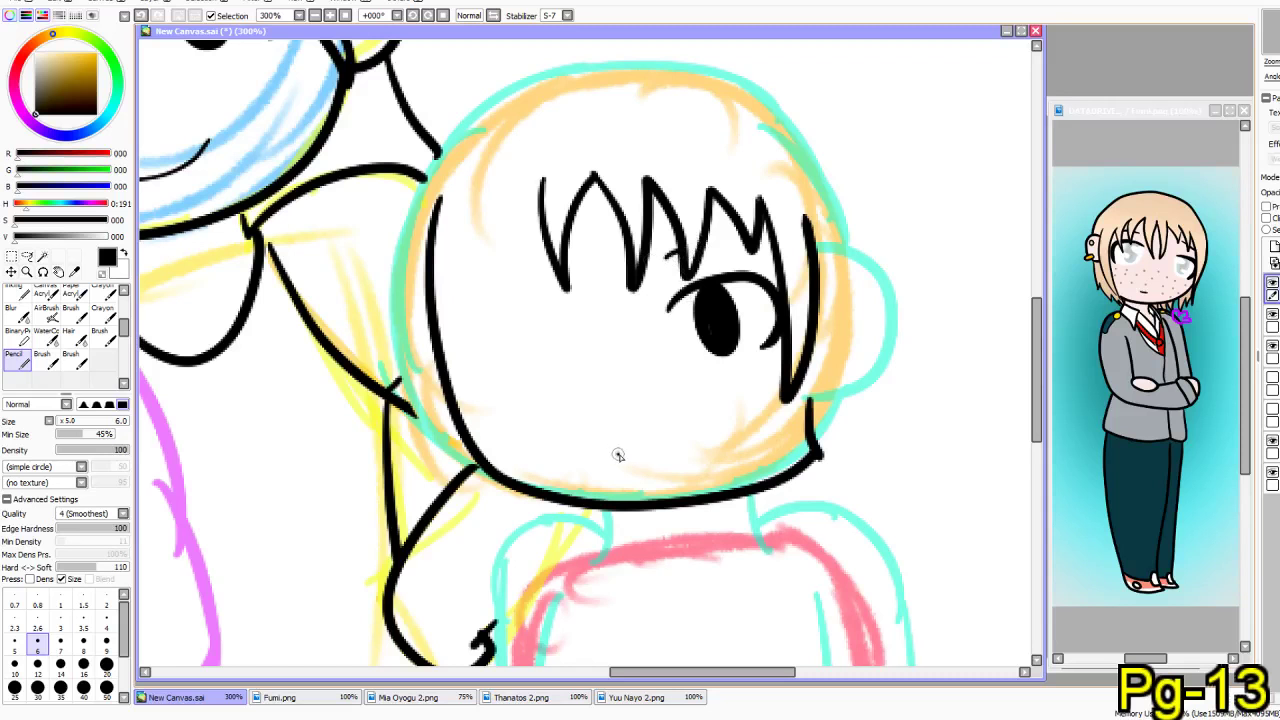
- Draw a short slanted mouth and the curved lash line of the second character's other eye, undoing the unwanted strokes
key("ctrl+z")
key("ctrl+z")
left_click_drag(670, 456, 674, 450)
mouse_move(556, 326)
left_mouse_down()
mouse_move(496, 315)
mouse_move(470, 348)
left_mouse_up()
key("ctrl+z")
key("ctrl+z")
mouse_move(545, 320)
left_mouse_down()
mouse_move(482, 327)
mouse_move(467, 353)
mouse_move(482, 395)
mouse_move(543, 321)
mouse_move(477, 328)
mouse_move(481, 396)
left_mouse_up()
key("ctrl+z")
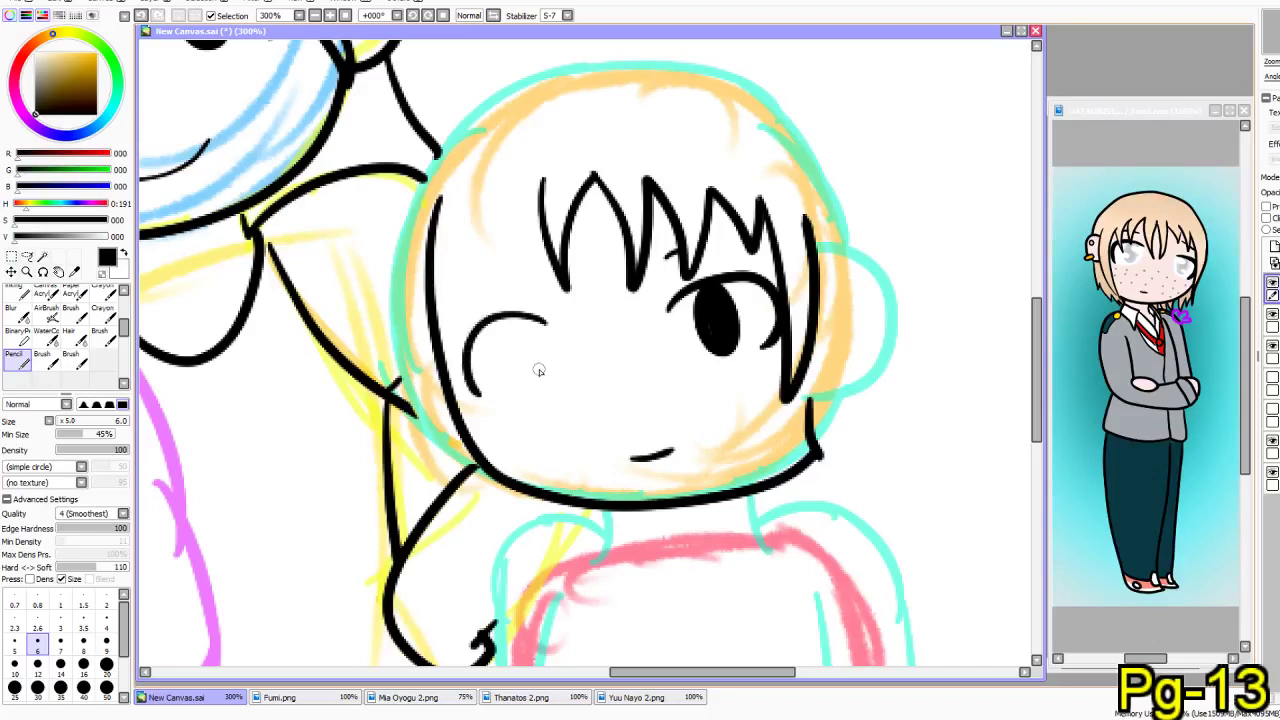
- Add the brow line behind the fringe above the finished eye and fill an oval pupil in the other eye
scroll(508, 323, "up", 2)
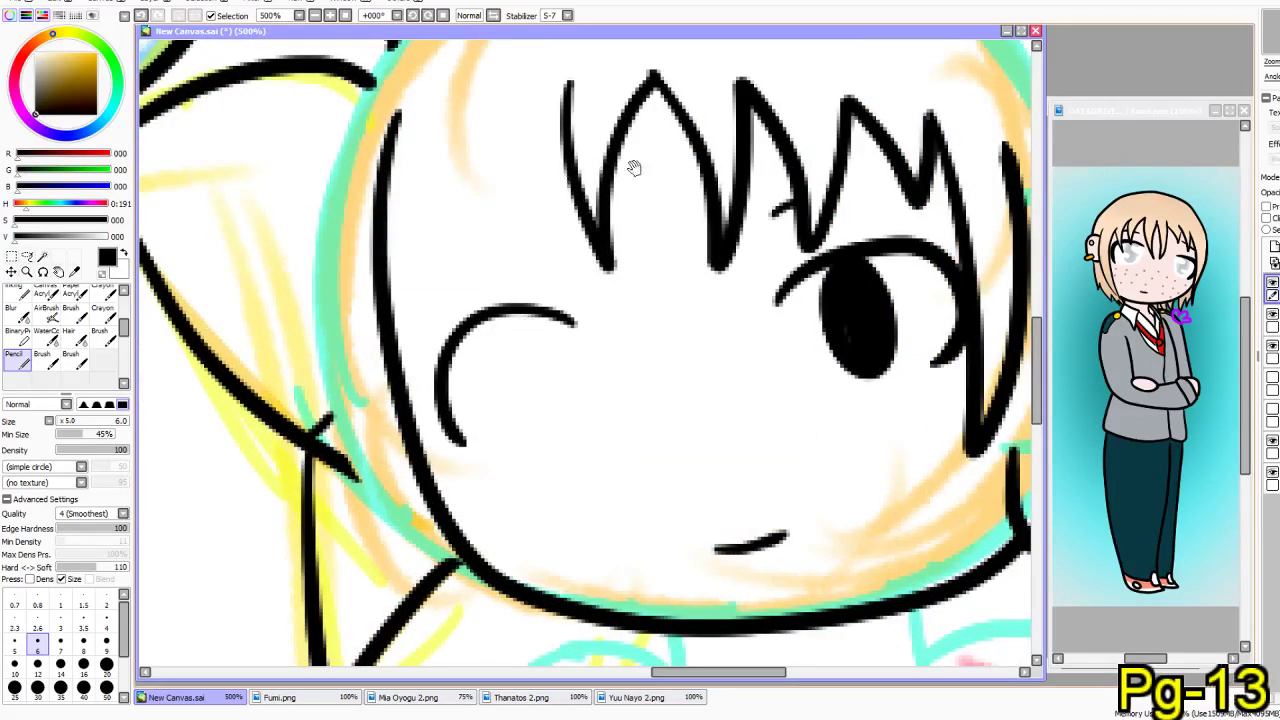
left_click_drag(617, 163, 547, 173)
left_click_drag(768, 209, 822, 206)
key("ctrl+z")
key("ctrl+z")
mouse_move(446, 327)
left_mouse_down()
mouse_move(448, 458)
mouse_move(482, 480)
mouse_move(494, 406)
mouse_move(458, 343)
mouse_move(422, 372)
mouse_move(453, 468)
mouse_move(495, 436)
mouse_move(490, 364)
mouse_move(454, 319)
mouse_move(468, 334)
mouse_move(452, 330)
mouse_move(442, 351)
mouse_move(454, 414)
mouse_move(467, 379)
mouse_move(455, 339)
mouse_move(452, 398)
left_mouse_up()
key("ctrl+z")
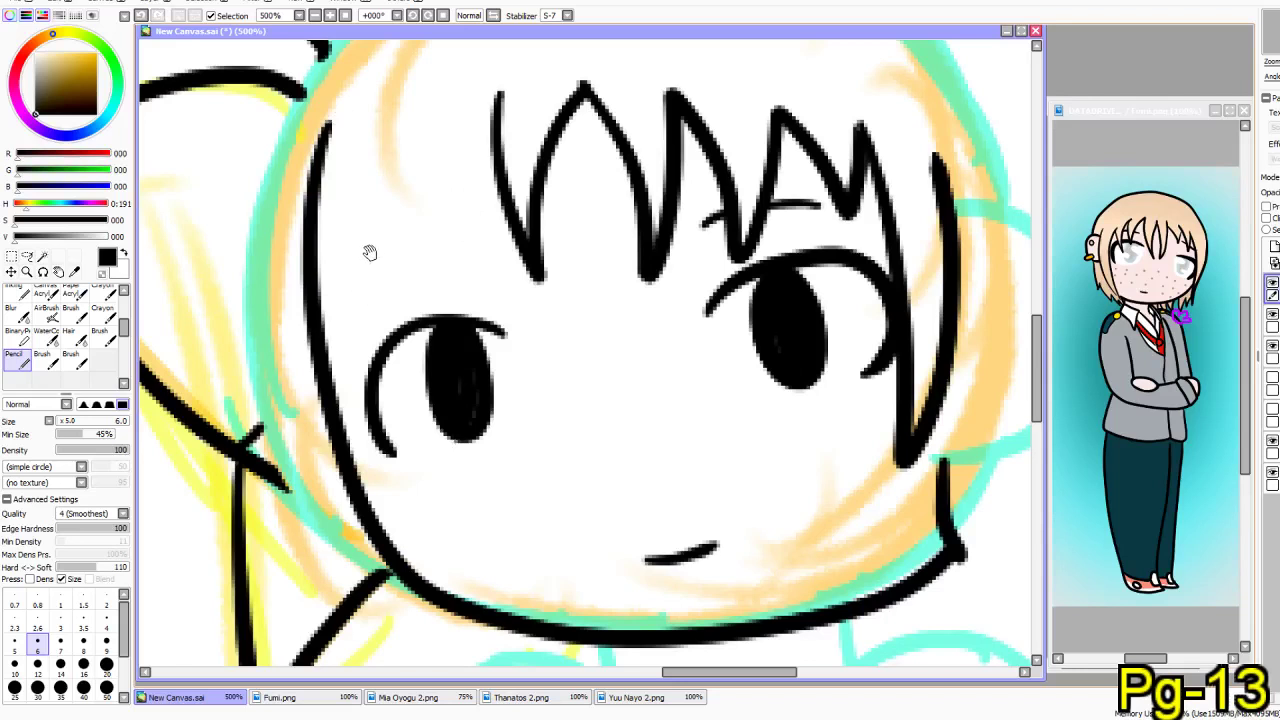
- Extend the zigzag fringe to the far temple and draw a long pointed side lock reaching below the cheek
left_click_drag(371, 251, 433, 305)
mouse_move(525, 238)
left_mouse_down()
mouse_move(484, 321)
mouse_move(484, 371)
mouse_move(444, 234)
mouse_move(455, 216)
mouse_move(444, 233)
mouse_move(395, 361)
mouse_move(429, 427)
mouse_move(386, 407)
mouse_move(419, 411)
mouse_move(385, 392)
mouse_move(355, 322)
left_mouse_up()
left_click_drag(328, 370, 358, 280)
mouse_move(356, 196)
left_mouse_down()
mouse_move(345, 340)
mouse_move(385, 545)
mouse_move(374, 605)
left_mouse_up()
mouse_move(400, 255)
left_mouse_down()
mouse_move(392, 300)
mouse_move(418, 480)
mouse_move(367, 607)
left_mouse_up()
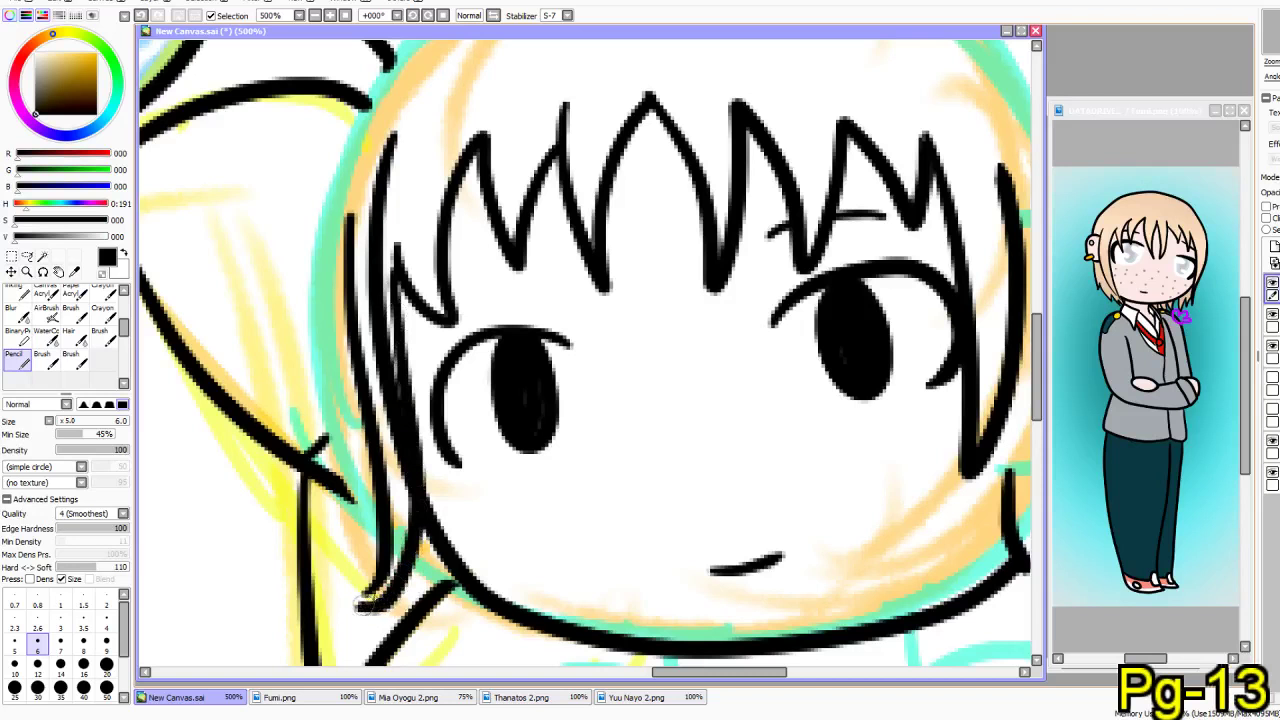
- Outline the second character's hair from the far side over the crown to the top of the ear, undoing the unwanted strokes
left_click_drag(380, 83, 285, 308)
mouse_move(369, 224)
left_mouse_down()
mouse_move(315, 259)
mouse_move(240, 370)
mouse_move(245, 482)
left_mouse_up()
mouse_move(632, 142)
left_mouse_down()
mouse_move(562, 132)
mouse_move(443, 146)
mouse_move(342, 241)
left_mouse_up()
key("ctrl+z")
mouse_move(296, 278)
left_mouse_down()
mouse_move(418, 174)
mouse_move(578, 129)
mouse_move(698, 150)
left_mouse_up()
key("ctrl+z")
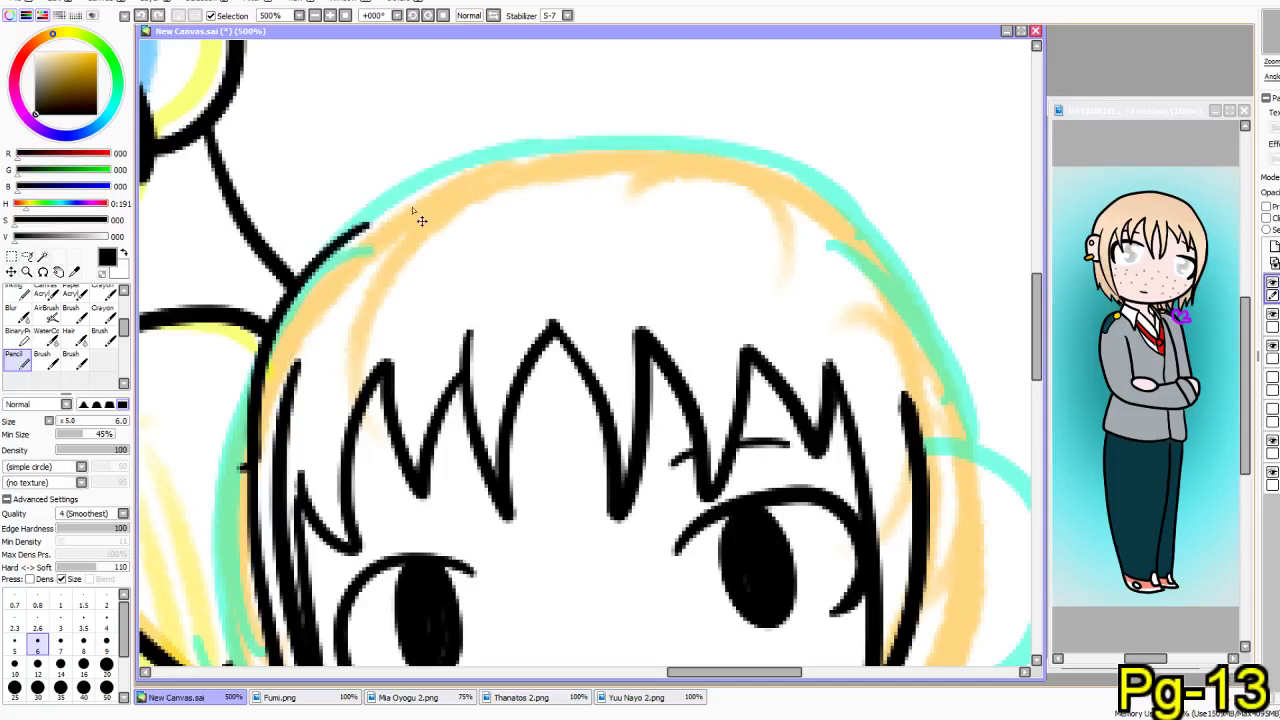
left_click_drag(309, 260, 449, 161)
key("ctrl+z")
mouse_move(313, 257)
left_mouse_down()
mouse_move(454, 155)
mouse_move(603, 126)
mouse_move(790, 176)
mouse_move(859, 235)
mouse_move(938, 372)
left_mouse_up()
key("ctrl+z")
mouse_move(968, 440)
left_mouse_down()
mouse_move(915, 290)
mouse_move(600, 145)
mouse_move(370, 202)
left_mouse_up()
key("ctrl+z")
mouse_move(300, 278)
left_mouse_down()
mouse_move(449, 149)
mouse_move(771, 143)
mouse_move(890, 250)
left_mouse_up()
key("ctrl+z")
mouse_move(595, 140)
left_mouse_down()
mouse_move(712, 132)
mouse_move(846, 179)
mouse_move(927, 255)
mouse_move(979, 454)
left_mouse_up()
mouse_move(600, 140)
left_mouse_down()
mouse_move(495, 148)
mouse_move(396, 181)
mouse_move(302, 286)
left_mouse_up()
- Draw jagged hair tips below the jaw on both sides of the second character's face
mouse_move(580, 637)
left_mouse_down()
mouse_move(428, 394)
mouse_move(376, 200)
left_mouse_up()
mouse_move(761, 260)
left_mouse_down()
mouse_move(748, 392)
mouse_move(727, 370)
mouse_move(704, 414)
mouse_move(610, 427)
left_mouse_up()
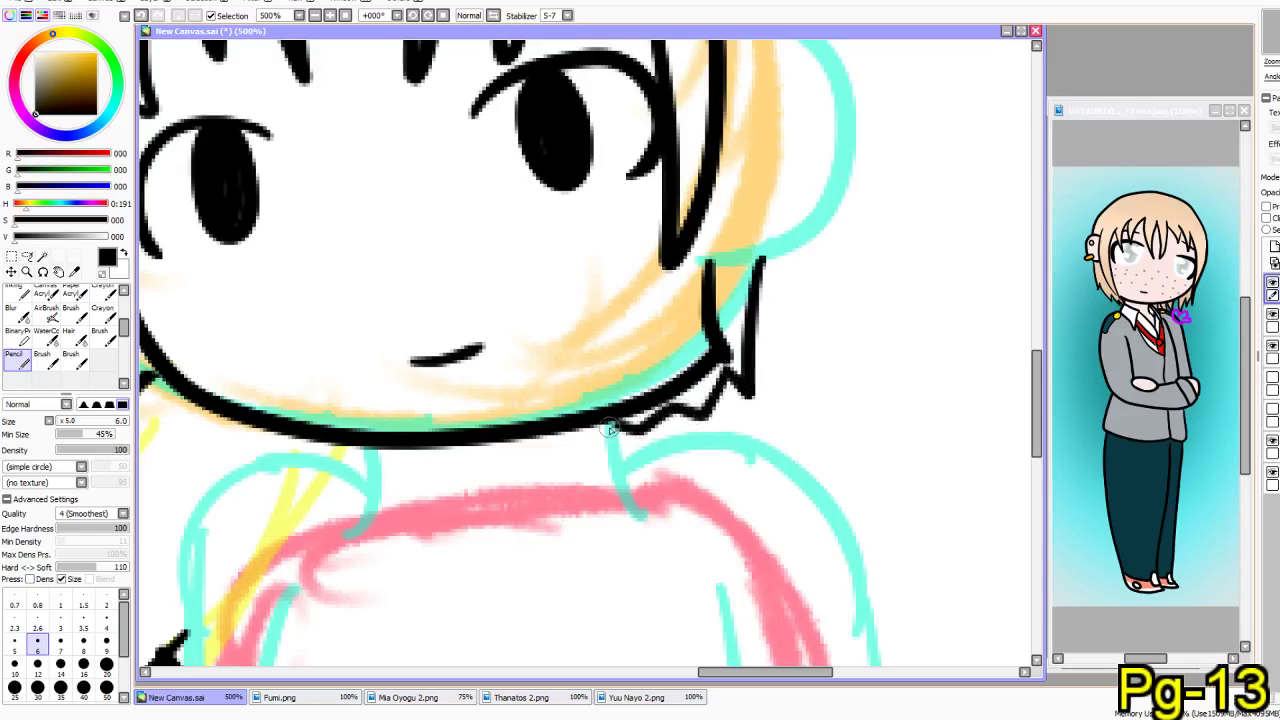
left_click_drag(206, 429, 320, 435)
mouse_move(268, 375)
left_mouse_down()
mouse_move(279, 443)
mouse_move(294, 421)
mouse_move(346, 449)
mouse_move(384, 436)
left_mouse_up()
- Draw two short neck lines from the second character's chin down to the shoulders
left_click_drag(417, 521, 433, 420)
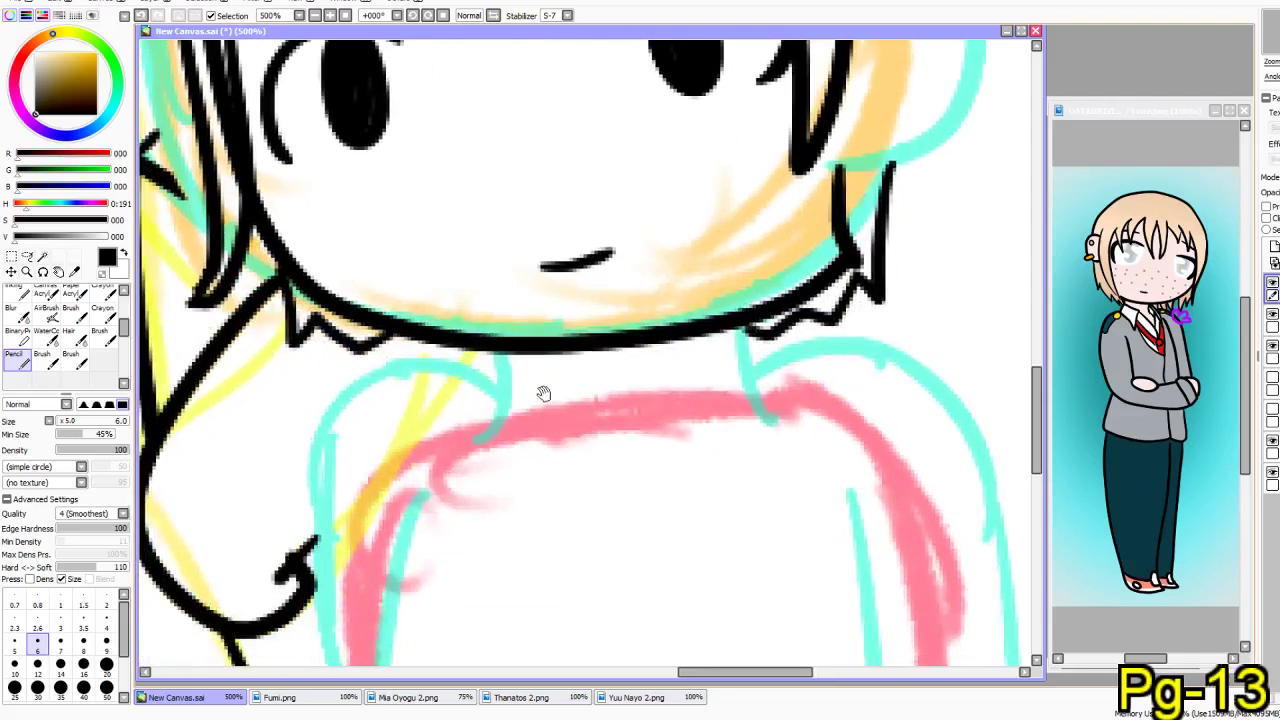
left_click_drag(551, 389, 486, 303)
left_click_drag(660, 262, 686, 376)
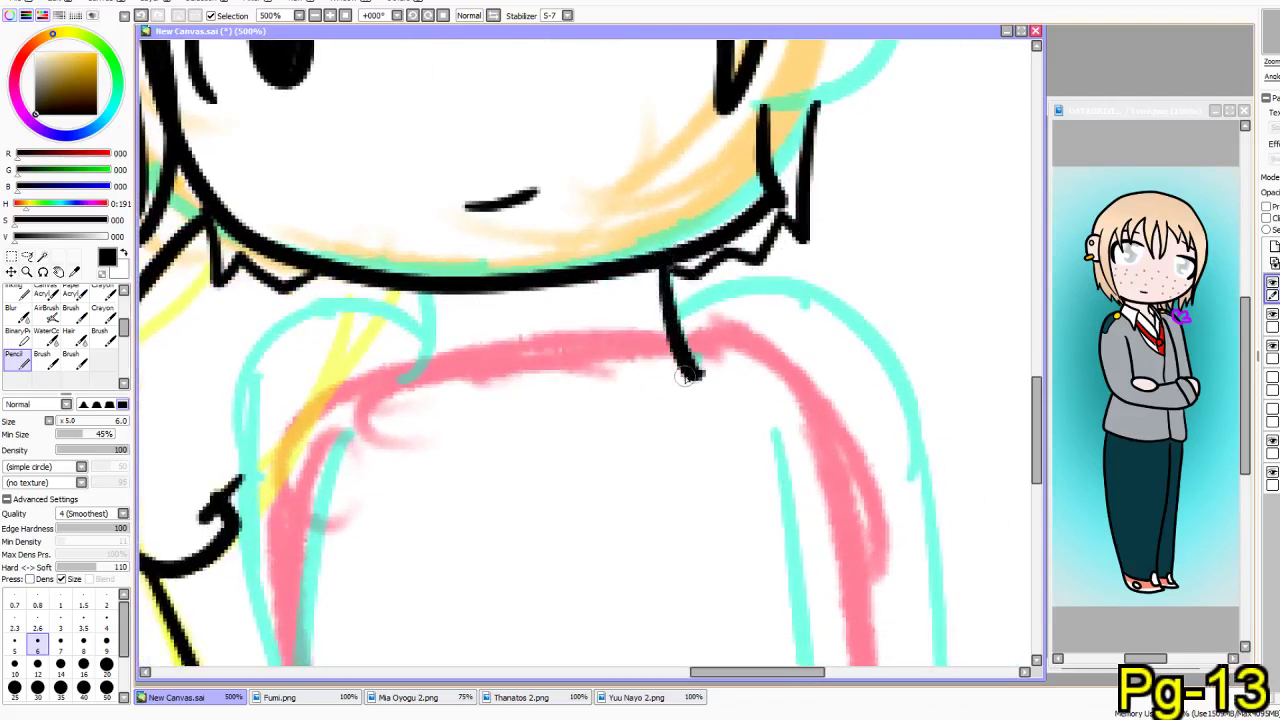
left_click_drag(422, 286, 415, 382)
- Ink the shoulder and outer arm beside the taller character, plus the torso side line down to the canvas edge
mouse_move(445, 490)
left_mouse_down()
mouse_move(480, 406)
mouse_move(611, 338)
mouse_move(600, 377)
mouse_move(610, 349)
left_mouse_up()
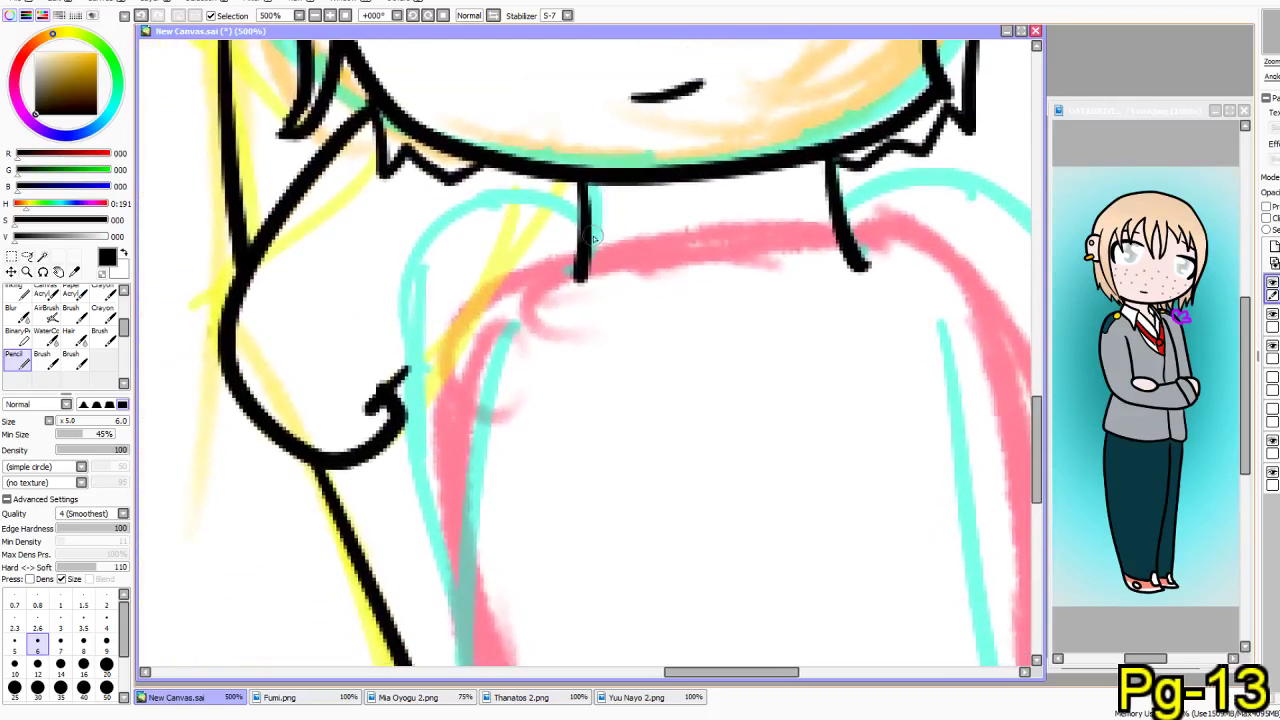
mouse_move(577, 192)
left_mouse_down()
mouse_move(535, 183)
mouse_move(438, 205)
mouse_move(391, 302)
mouse_move(437, 515)
left_mouse_up()
mouse_move(462, 595)
left_mouse_down()
mouse_move(420, 514)
mouse_move(357, 315)
left_mouse_up()
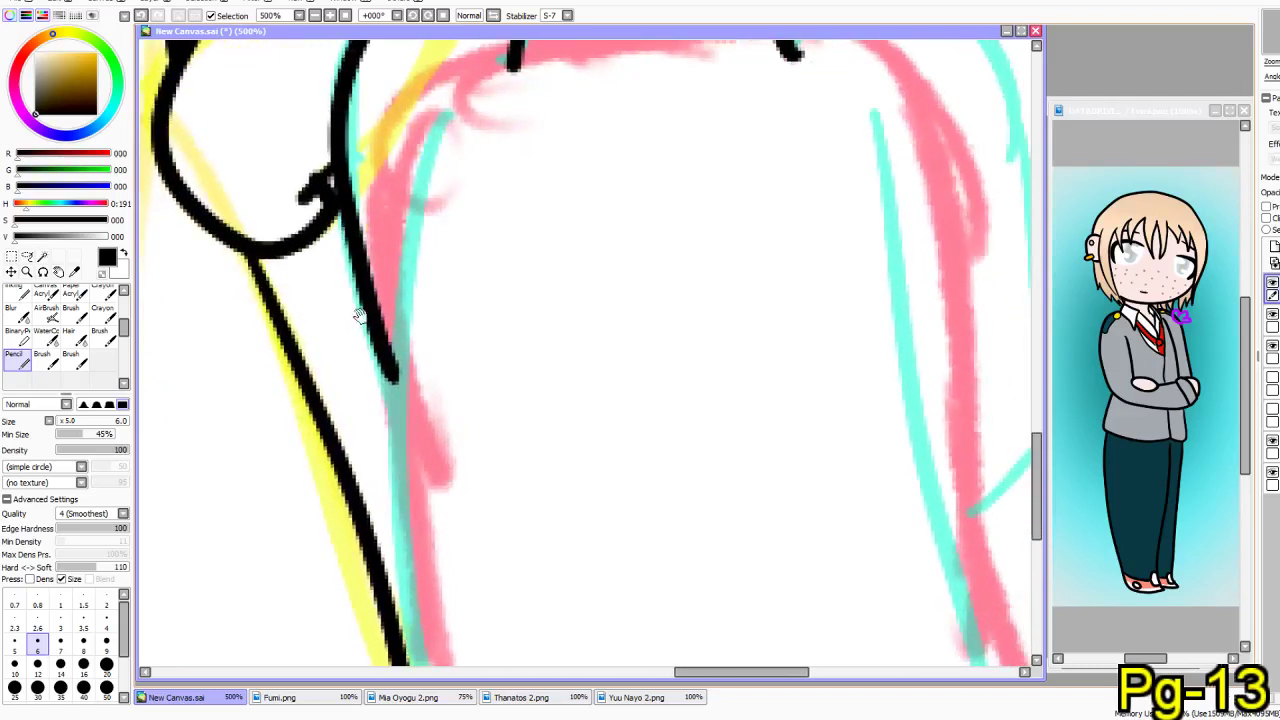
mouse_move(450, 114)
left_mouse_down()
mouse_move(396, 335)
mouse_move(389, 467)
mouse_move(429, 680)
left_mouse_up()
left_click_drag(435, 512, 466, 275)
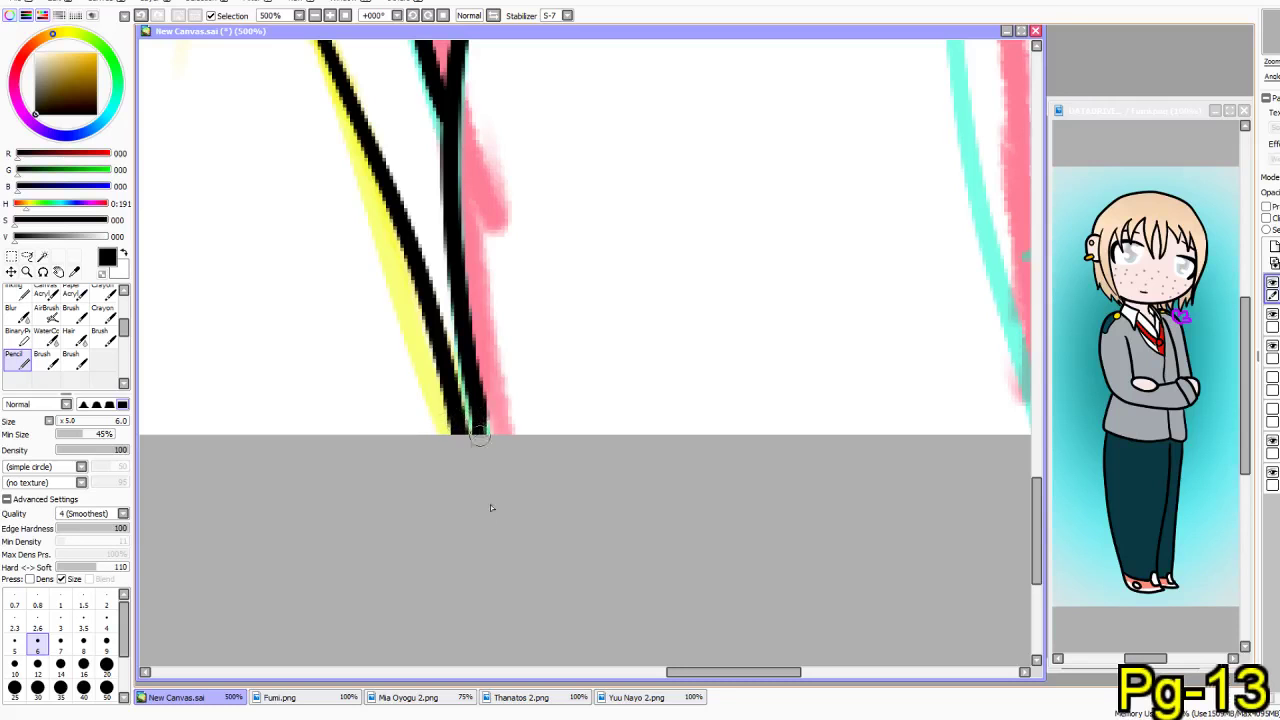
- Outline the second character's other arm from shoulder to elbow and the torso side inside it, joining both at the elbow
mouse_move(517, 377)
left_mouse_down()
mouse_move(223, 557)
mouse_move(209, 583)
left_mouse_up()
left_click_drag(533, 358, 503, 507)
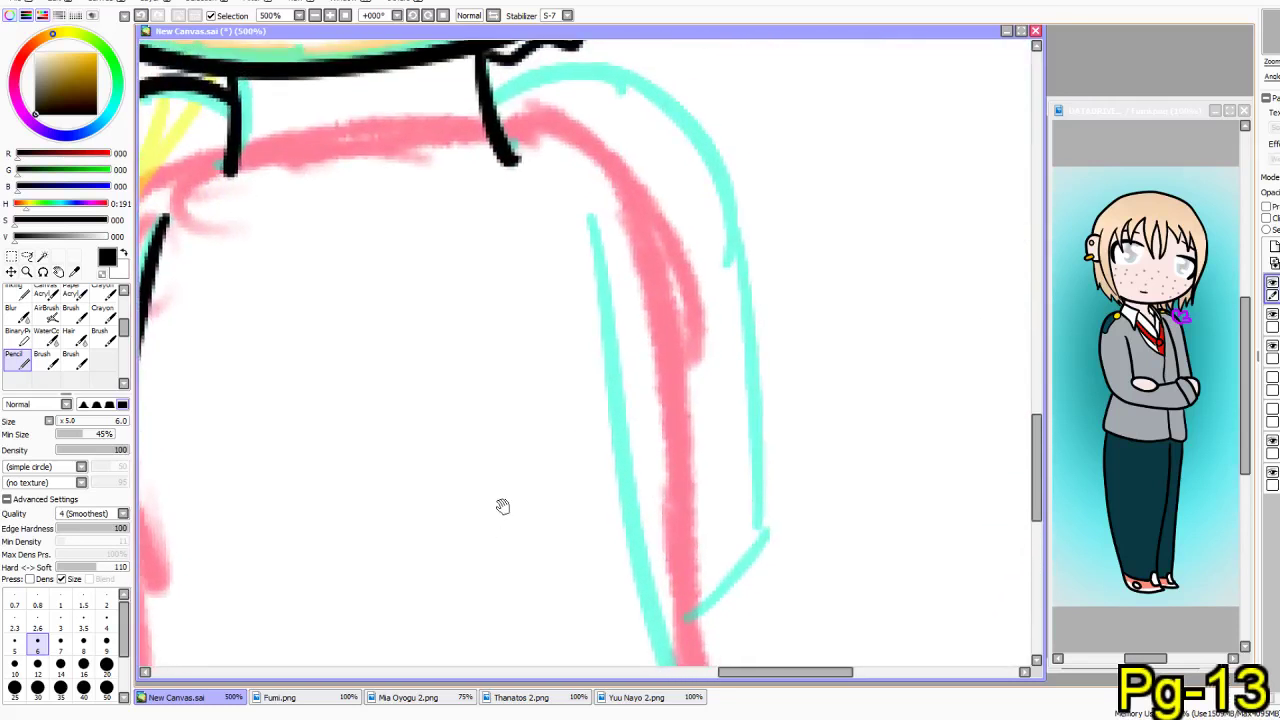
mouse_move(487, 92)
left_mouse_down()
mouse_move(592, 62)
mouse_move(654, 73)
mouse_move(735, 183)
mouse_move(733, 509)
left_mouse_up()
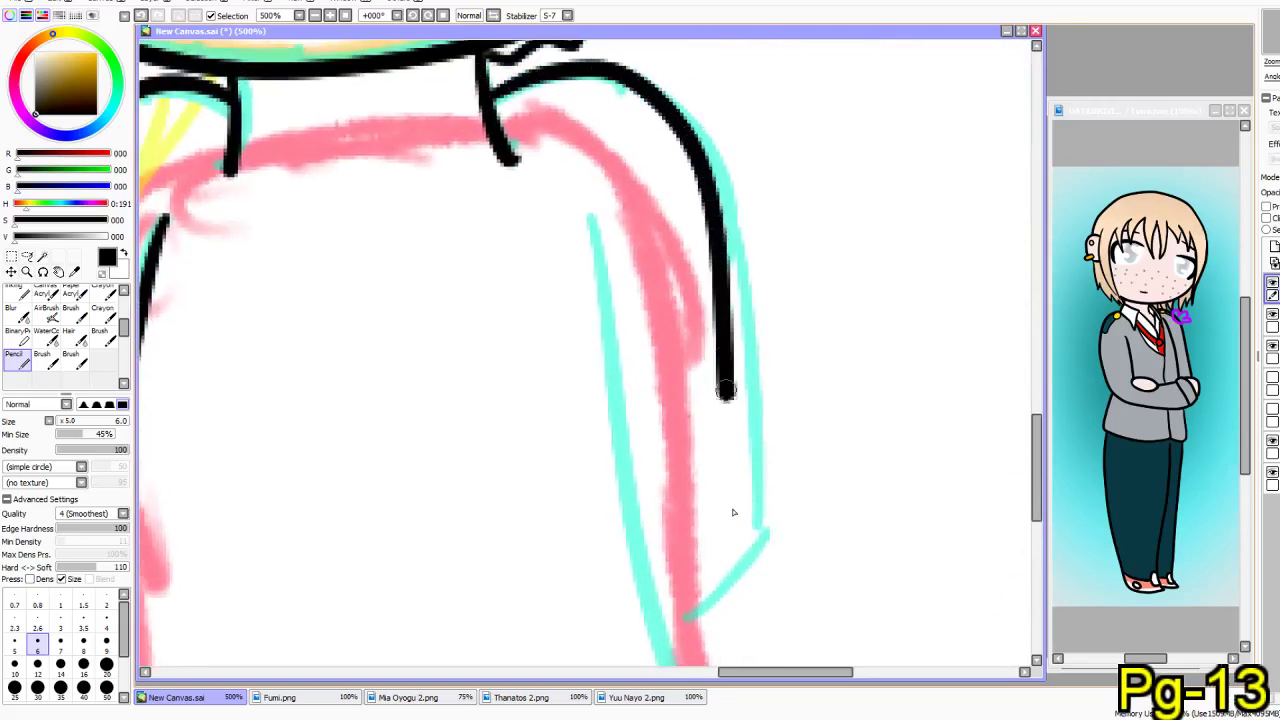
key("ctrl+z")
mouse_move(488, 92)
left_mouse_down()
mouse_move(603, 40)
mouse_move(688, 79)
mouse_move(735, 183)
mouse_move(771, 307)
mouse_move(777, 457)
mouse_move(765, 607)
mouse_move(687, 676)
left_mouse_up()
mouse_move(638, 532)
left_mouse_down()
mouse_move(689, 366)
mouse_move(811, 143)
left_mouse_up()
mouse_move(788, 67)
left_mouse_down()
mouse_move(811, 268)
mouse_move(908, 656)
left_mouse_up()
right_click(876, 532)
right_click(866, 531)
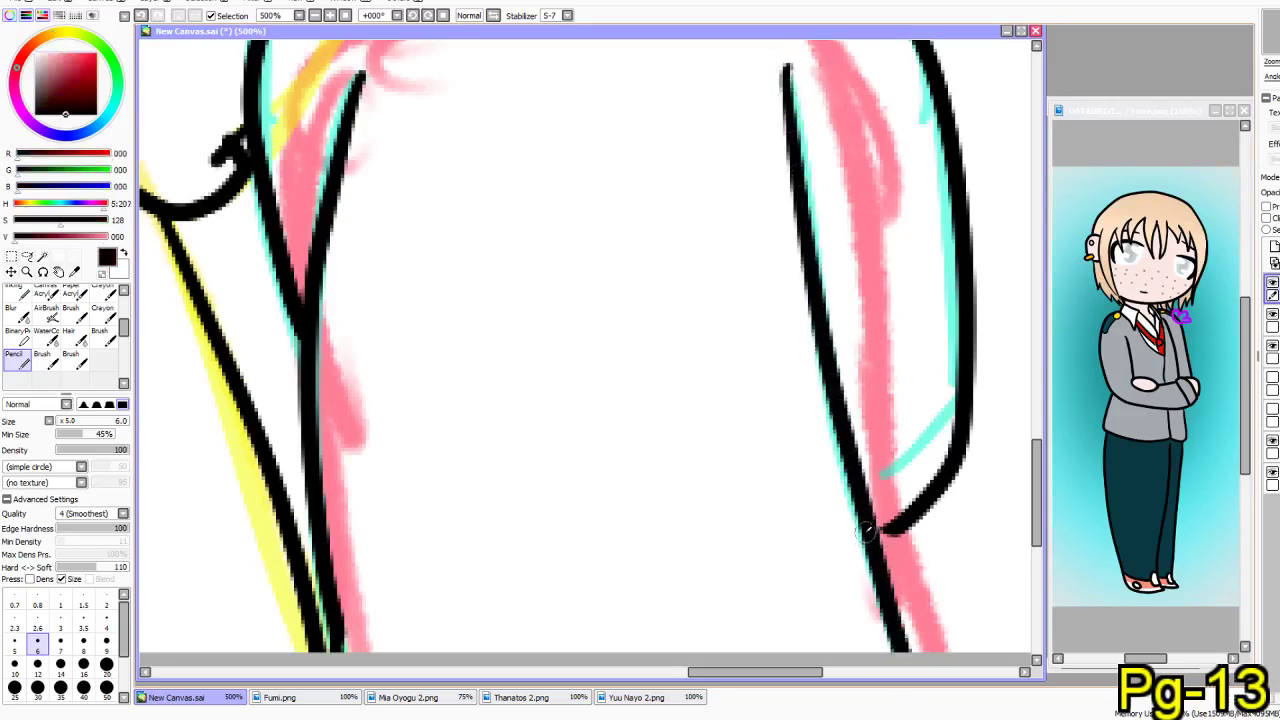
left_click_drag(902, 526, 876, 546)
- Draw a U-shaped neckline between the second character's two neck lines
left_click_drag(493, 340, 512, 528)
mouse_move(445, 235)
left_mouse_down()
mouse_move(450, 290)
mouse_move(548, 417)
mouse_move(676, 365)
mouse_move(730, 293)
mouse_move(740, 222)
mouse_move(727, 312)
mouse_move(540, 405)
mouse_move(474, 334)
mouse_move(445, 238)
left_mouse_up()
key("ctrl+z")
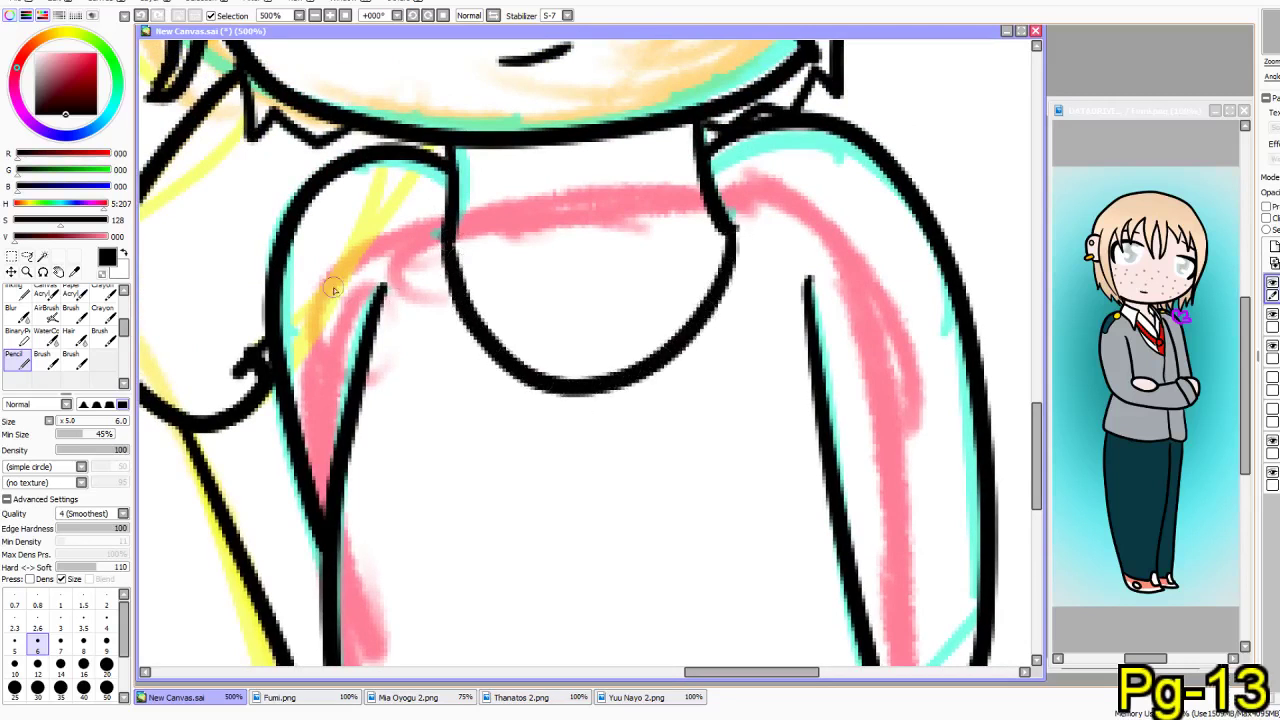
- Add the second character's missing thin brow line and dot freckles across both cheeks with brush size 4
left_click_drag(521, 507, 584, 218)
left_click_drag(529, 289, 569, 614)
left_click_drag(436, 307, 511, 654)
mouse_move(408, 380)
left_mouse_down()
mouse_move(351, 438)
mouse_move(299, 592)
left_mouse_up()
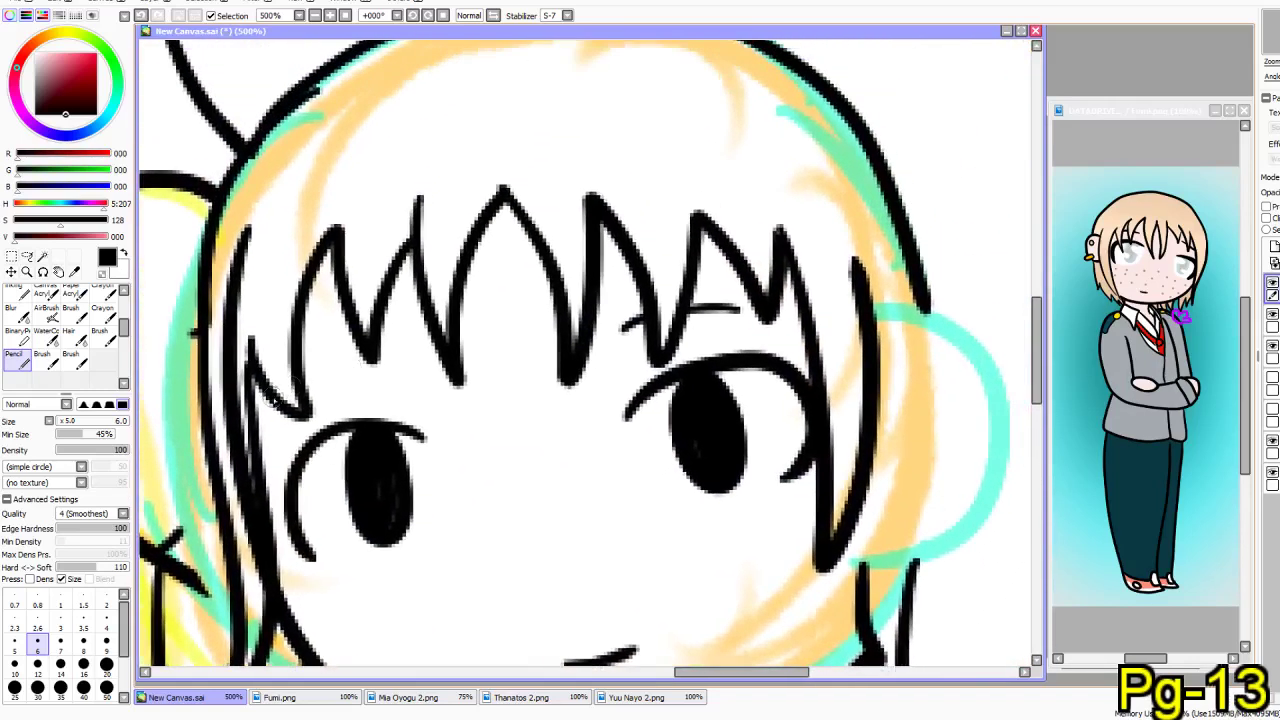
left_click(107, 620)
left_click_drag(298, 371, 364, 356)
left_click_drag(400, 497, 418, 332)
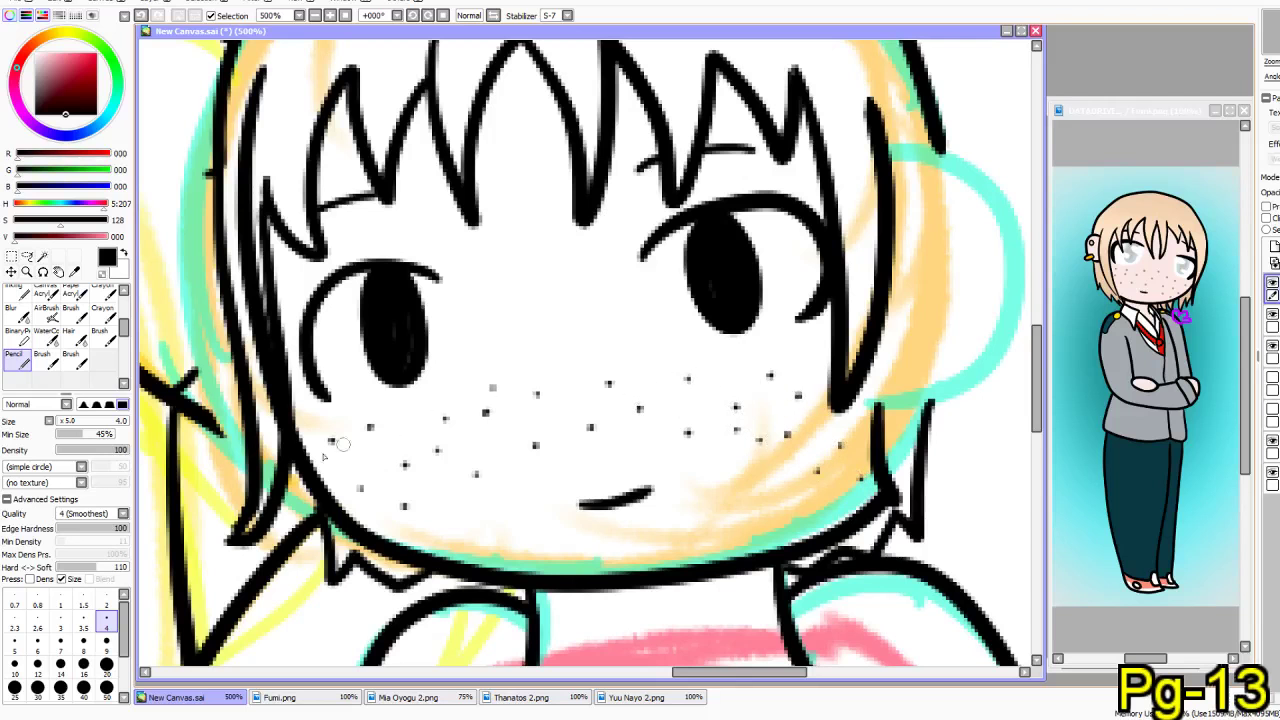
- Outline the second character's ear with brush size 6 and clean up the thick overlap on the crown outline
left_click(37, 645)
mouse_move(626, 453)
left_mouse_down()
mouse_move(399, 553)
mouse_move(353, 547)
left_mouse_up()
mouse_move(619, 241)
left_mouse_down()
mouse_move(737, 297)
mouse_move(726, 480)
mouse_move(586, 492)
left_mouse_up()
left_click_drag(457, 520, 561, 628)
left_click_drag(455, 391, 648, 521)
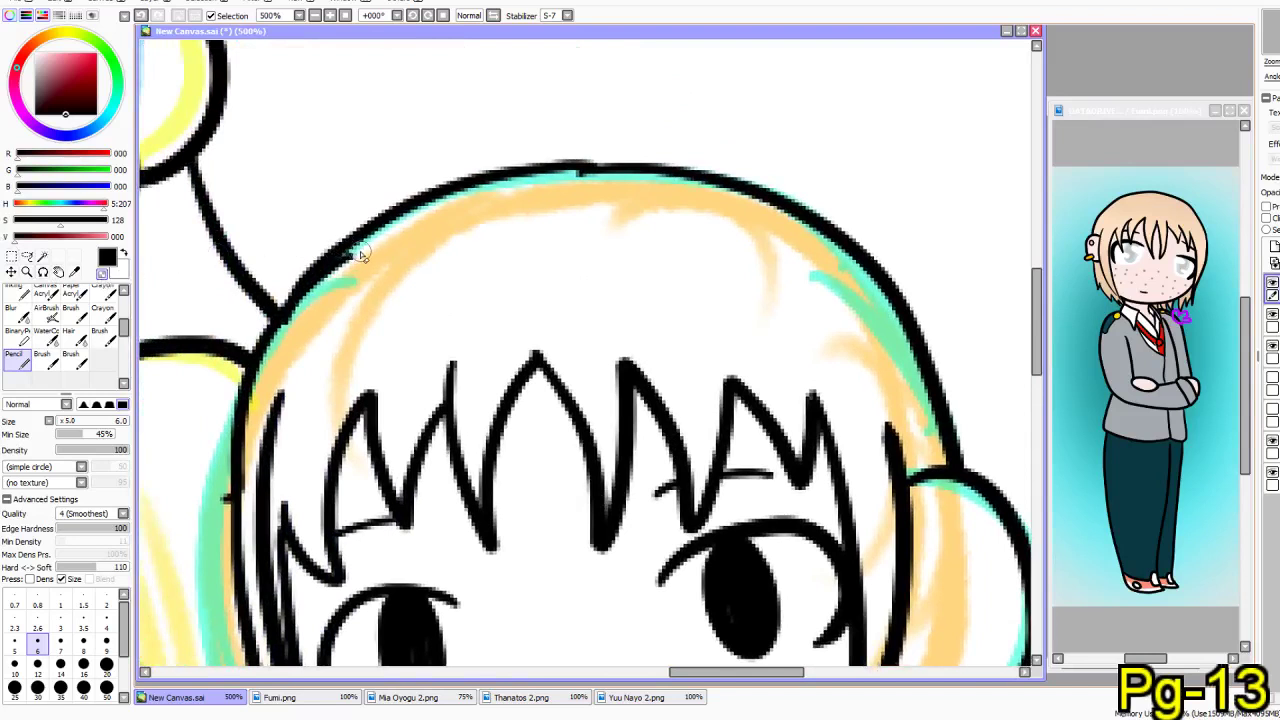
left_click_drag(337, 275, 277, 365)
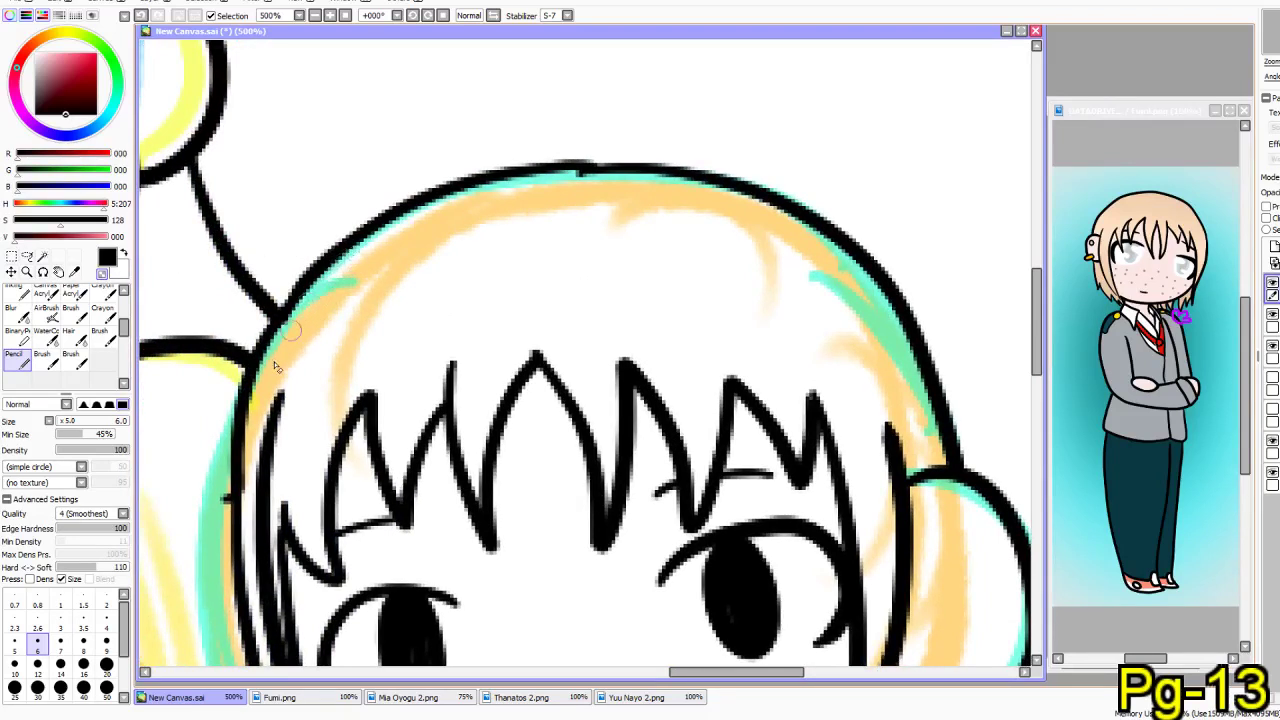
- Try a curved line on the taller character's layer from the bent arm across to the sketched torso, and undo it
scroll(354, 270, "down", 8)
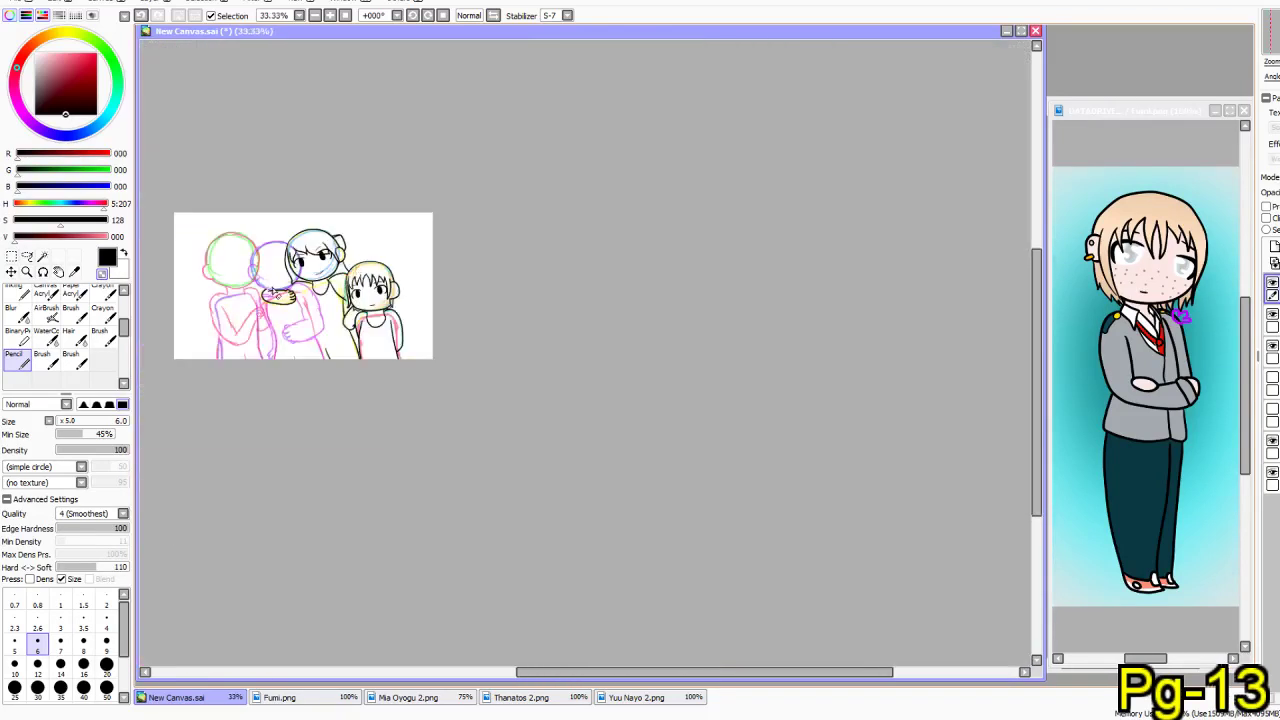
scroll(270, 295, "up", 7)
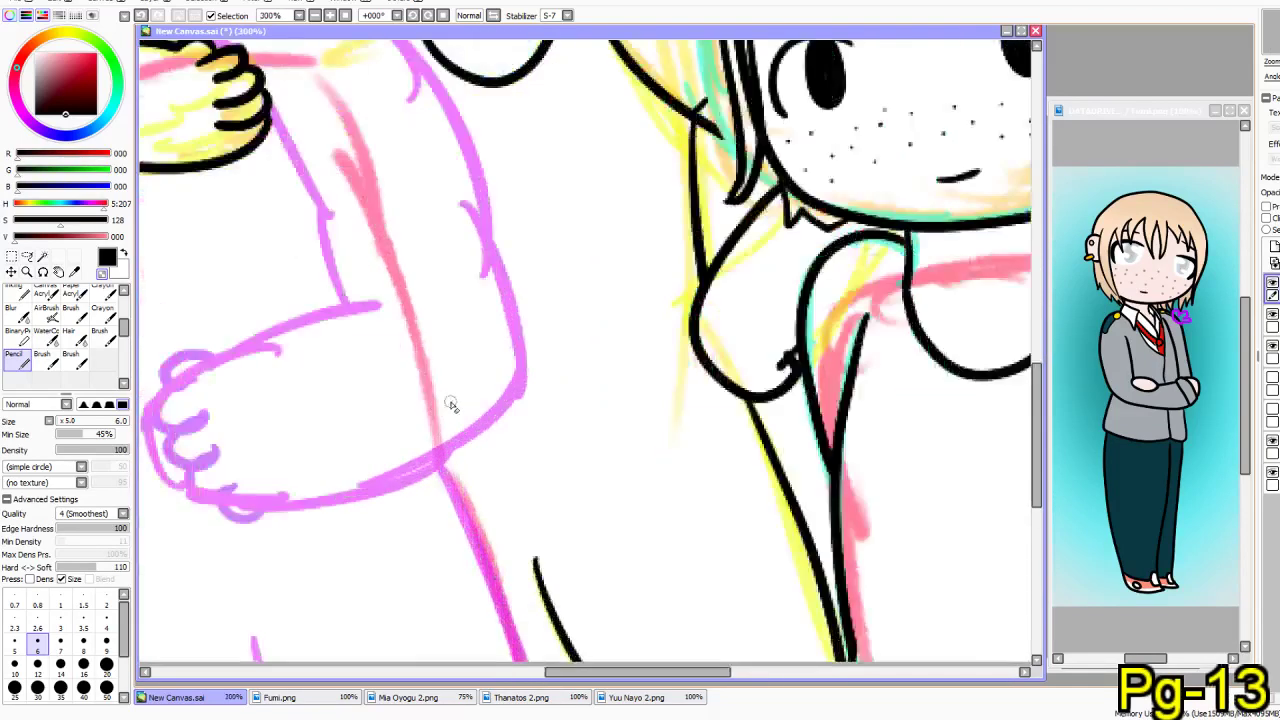
scroll(447, 403, "up", 1)
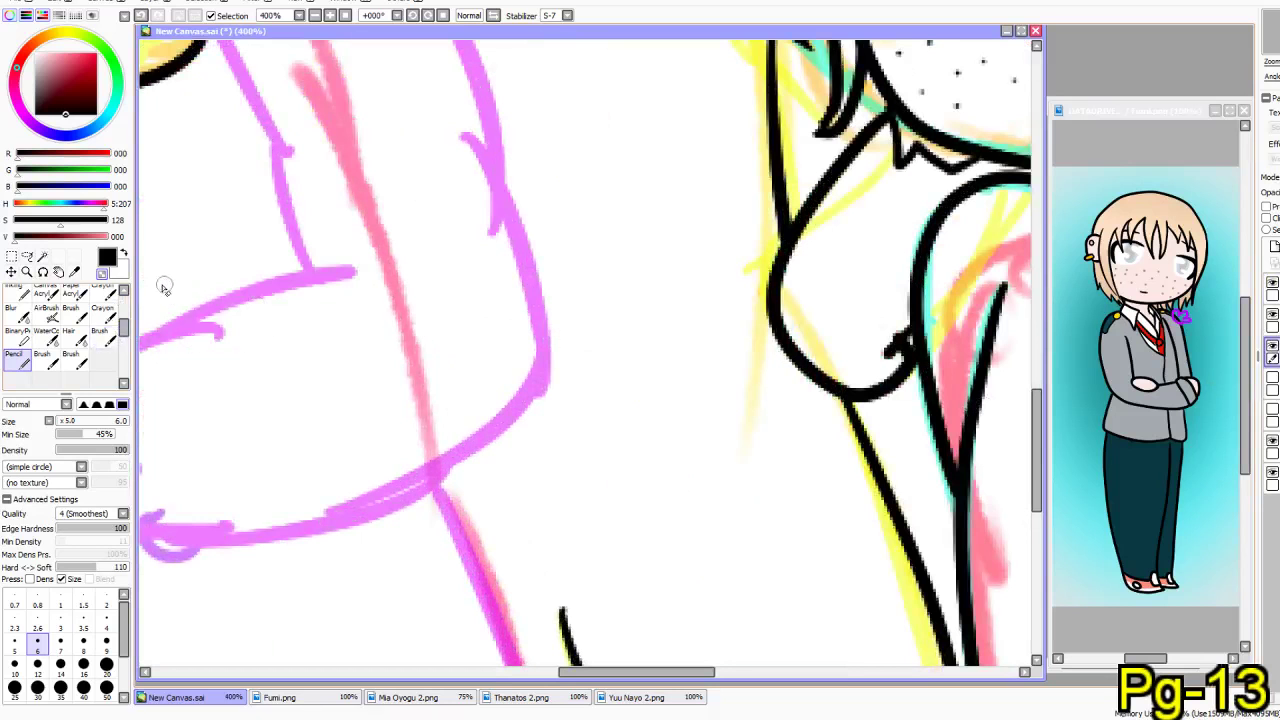
mouse_move(462, 513)
left_mouse_down()
mouse_move(524, 512)
mouse_move(758, 446)
mouse_move(850, 392)
mouse_move(543, 500)
mouse_move(457, 500)
left_mouse_up()
key("ctrl+z")
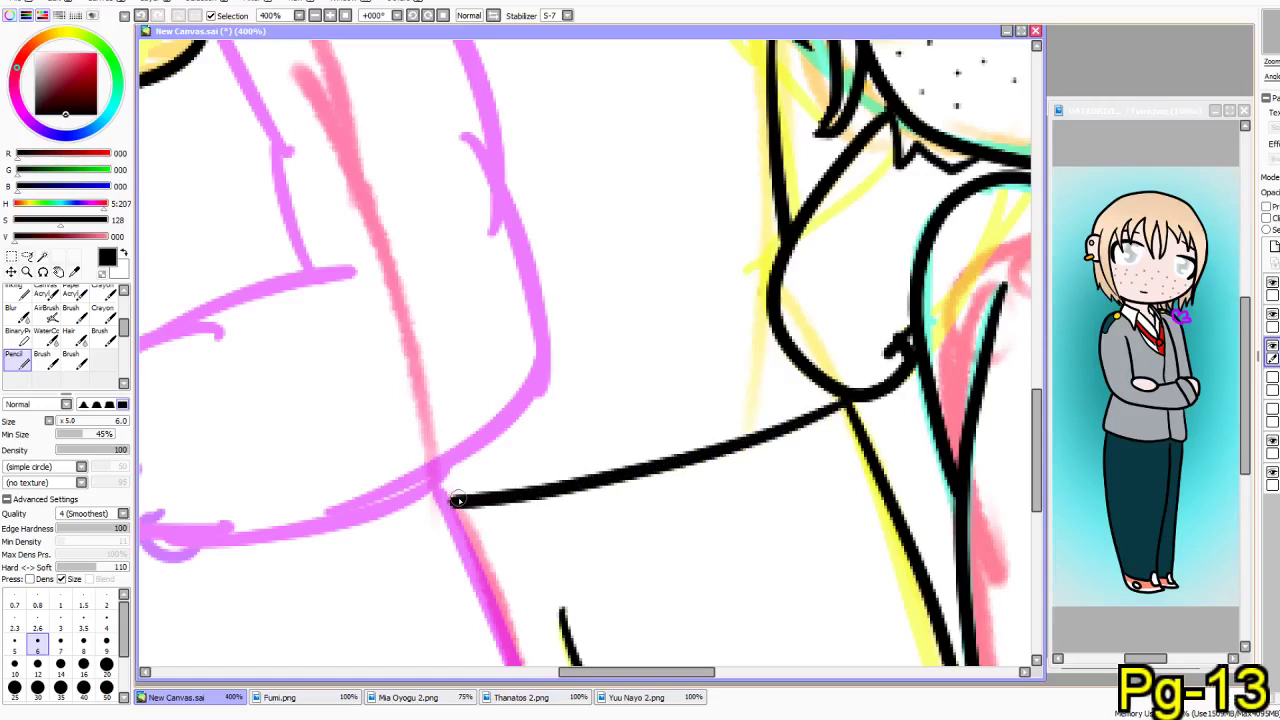
scroll(656, 443, "down", 5)
scroll(622, 416, "up", 5)
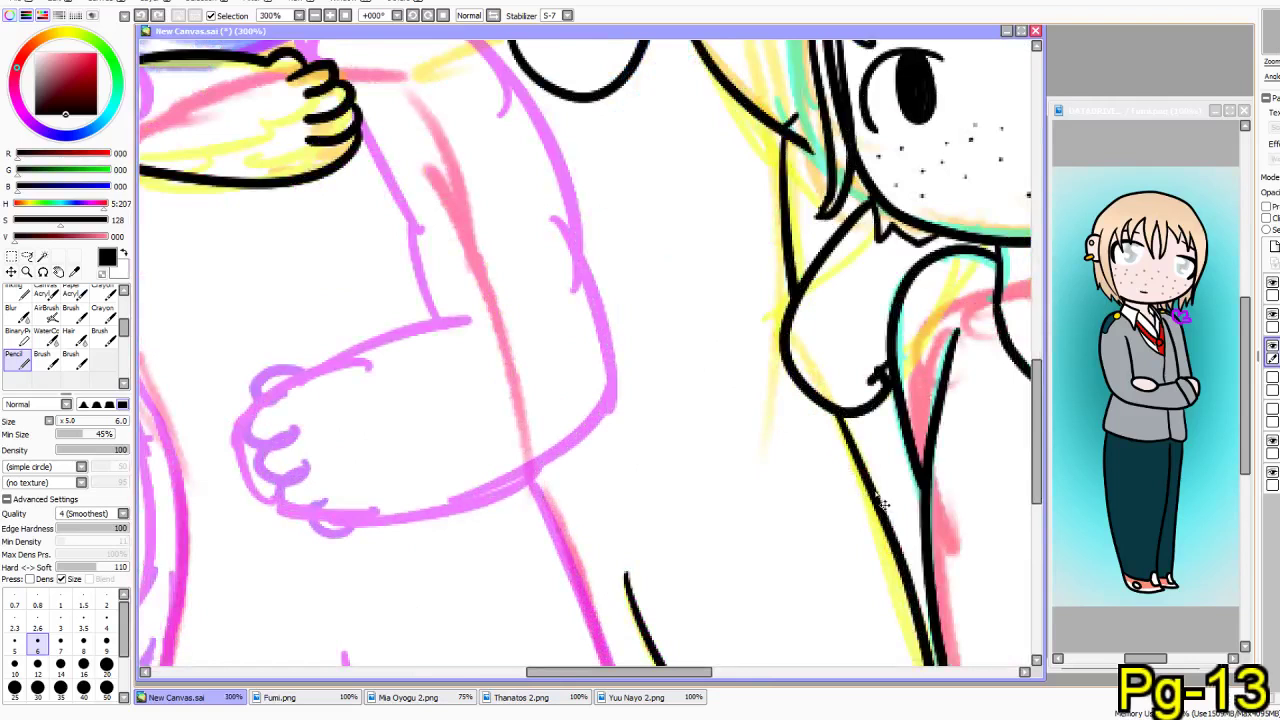
- Erase the taller character's inner arm line and crossing stubs beside the second character's hair with brush size 20
mouse_move(868, 492)
left_mouse_down()
mouse_move(575, 583)
mouse_move(418, 672)
left_mouse_up()
left_click_drag(664, 444, 706, 608)
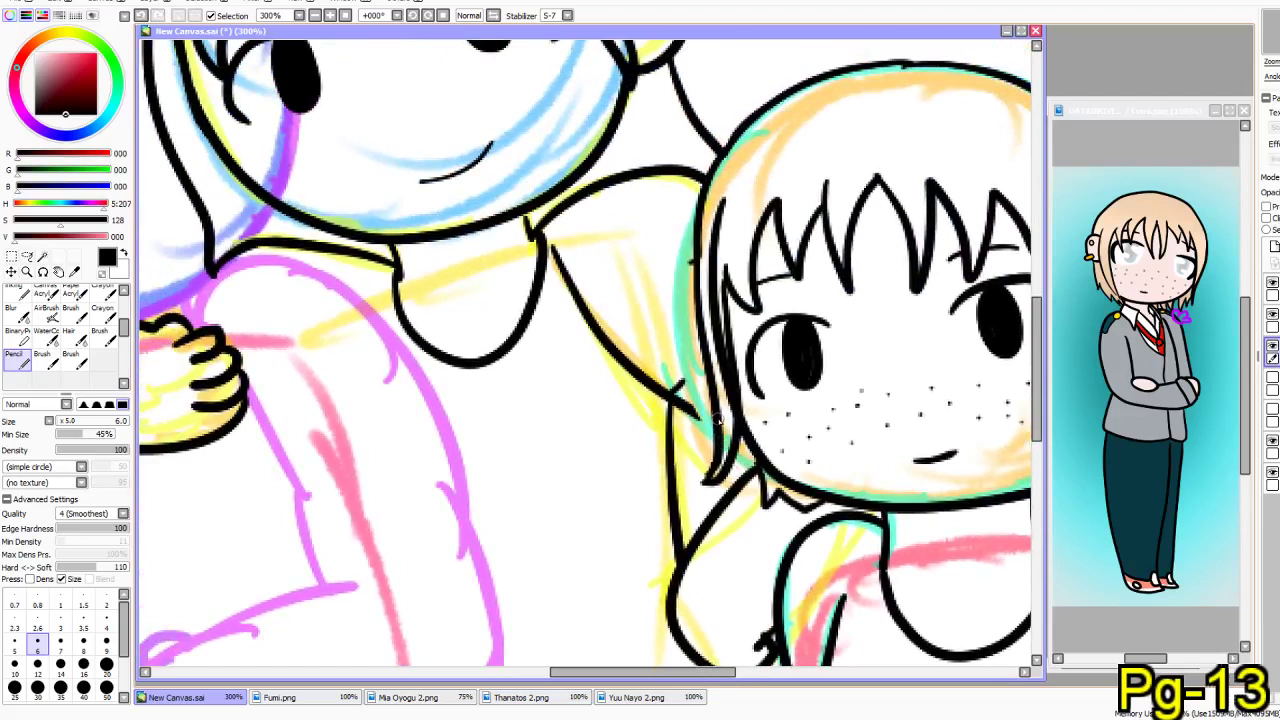
left_click_drag(677, 401, 701, 419)
key("ctrl+z")
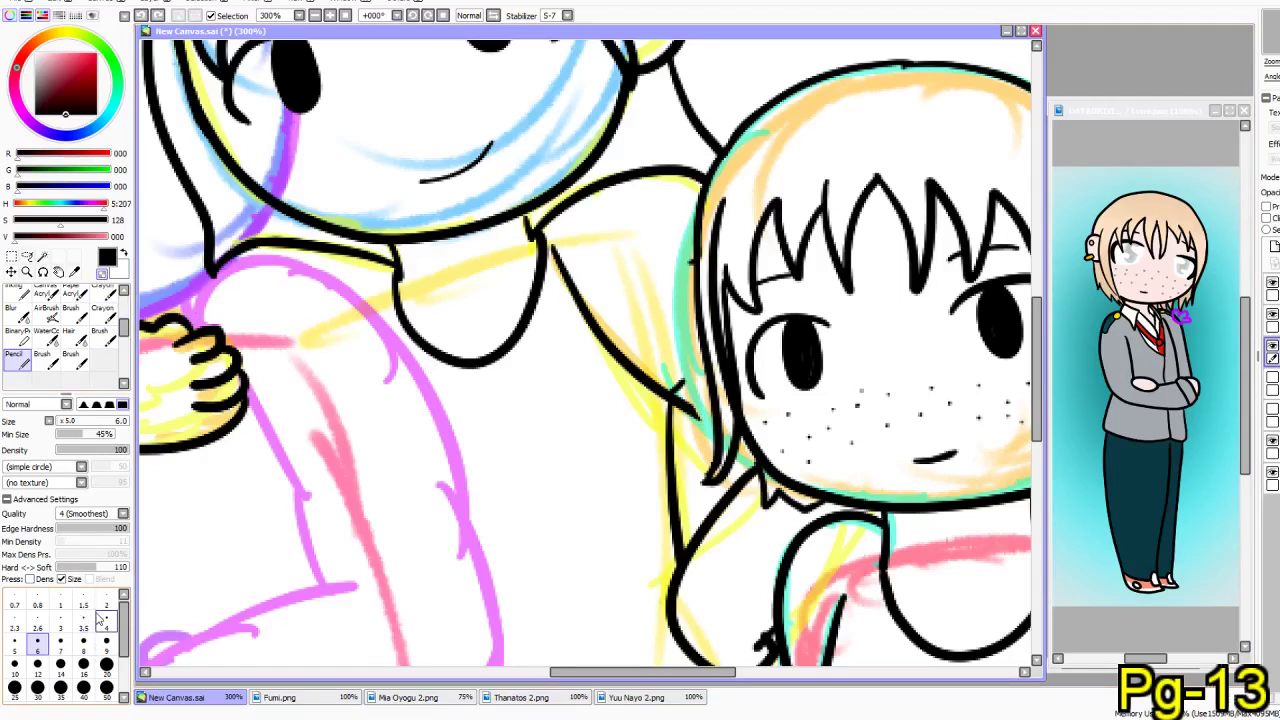
left_click(106, 664)
mouse_move(562, 298)
left_mouse_down()
mouse_move(568, 249)
mouse_move(571, 313)
mouse_move(615, 381)
mouse_move(566, 243)
mouse_move(569, 288)
mouse_move(655, 426)
mouse_move(670, 365)
mouse_move(683, 428)
left_mouse_up()
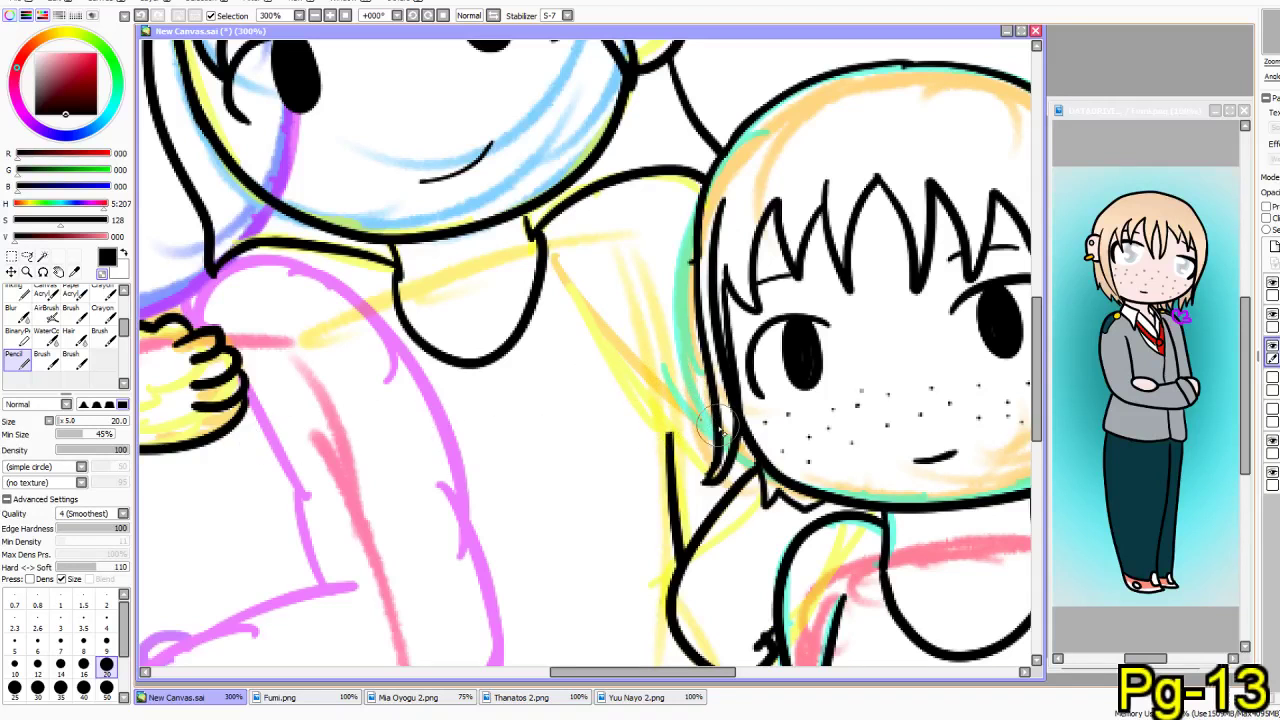
- Redraw the taller character's inner arm line with brush size 6, curving from below the collar to the second character's hair
left_click(37, 642)
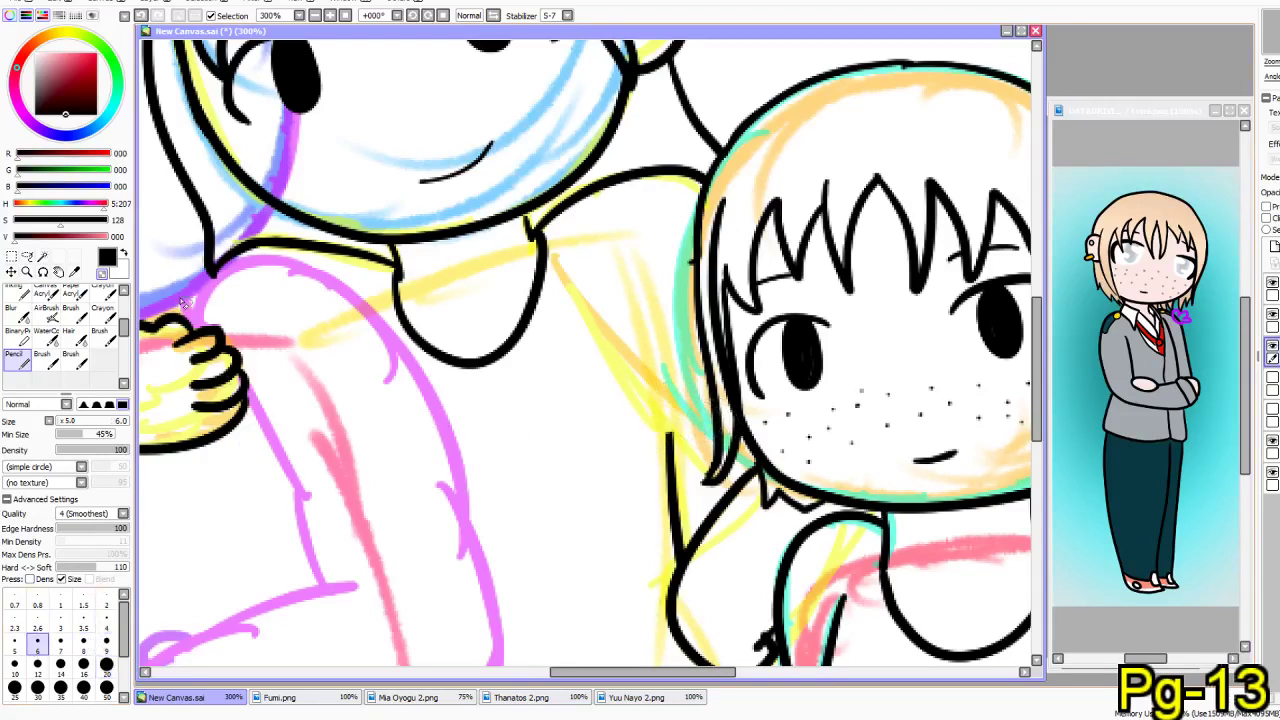
mouse_move(627, 366)
left_mouse_down()
mouse_move(703, 404)
mouse_move(592, 328)
left_mouse_up()
key("ctrl+z")
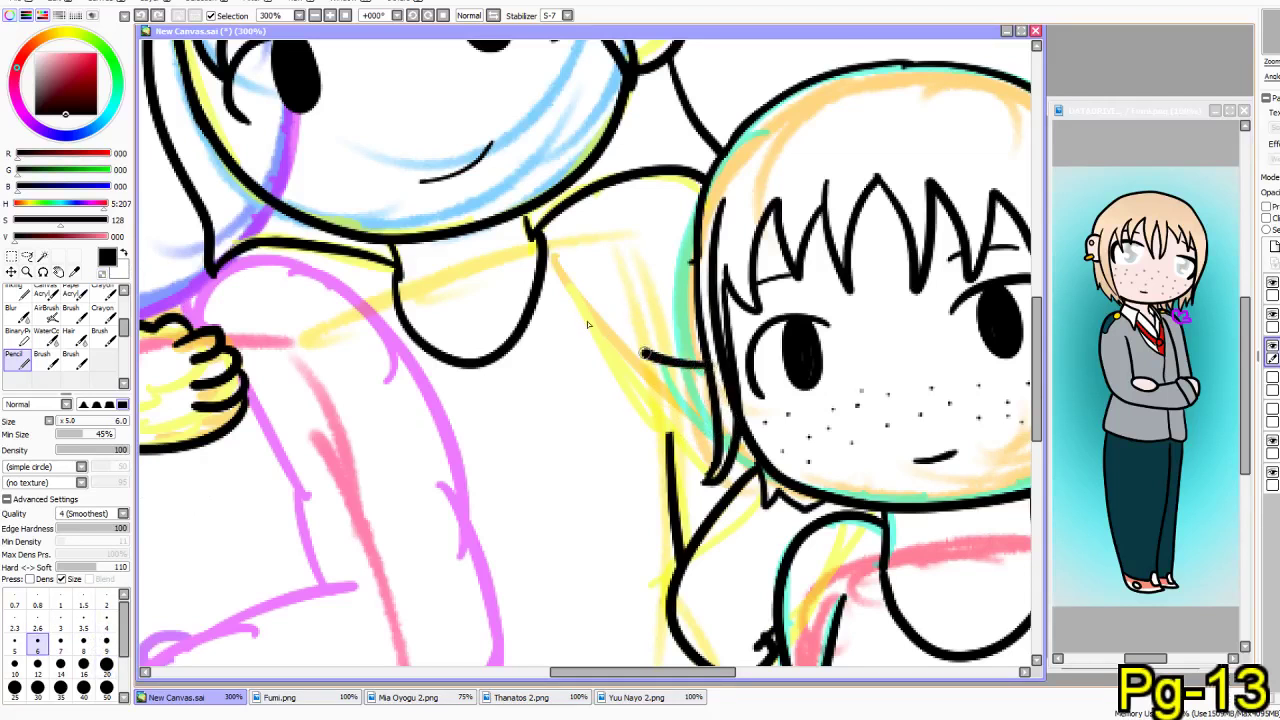
key("ctrl+z")
mouse_move(566, 280)
left_mouse_down()
mouse_move(626, 348)
mouse_move(702, 377)
left_mouse_up()
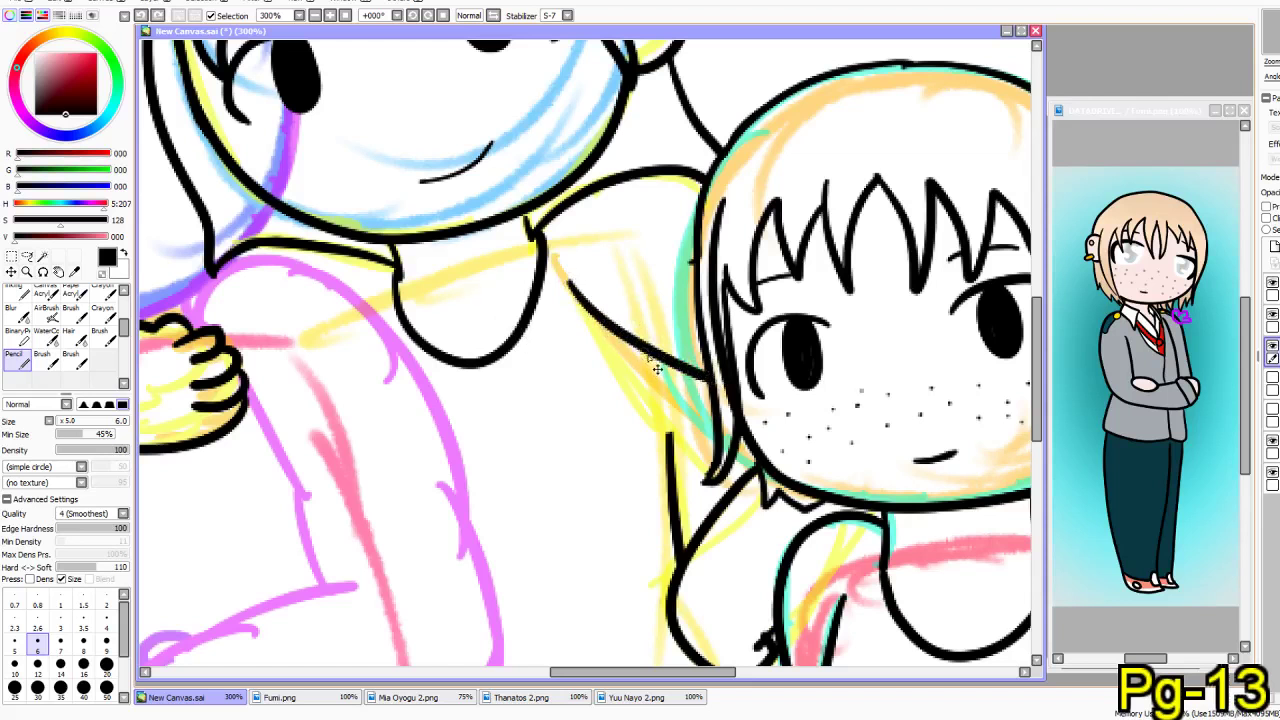
- Extend the taller character's vertical line beside the hair up to the redrawn arm line, undoing the unwanted strokes
left_click_drag(657, 352, 685, 476)
key("ctrl+z")
left_click_drag(659, 349, 679, 489)
key("ctrl+z")
mouse_move(655, 590)
left_mouse_down()
mouse_move(660, 371)
mouse_move(614, 424)
mouse_move(595, 511)
left_mouse_up()
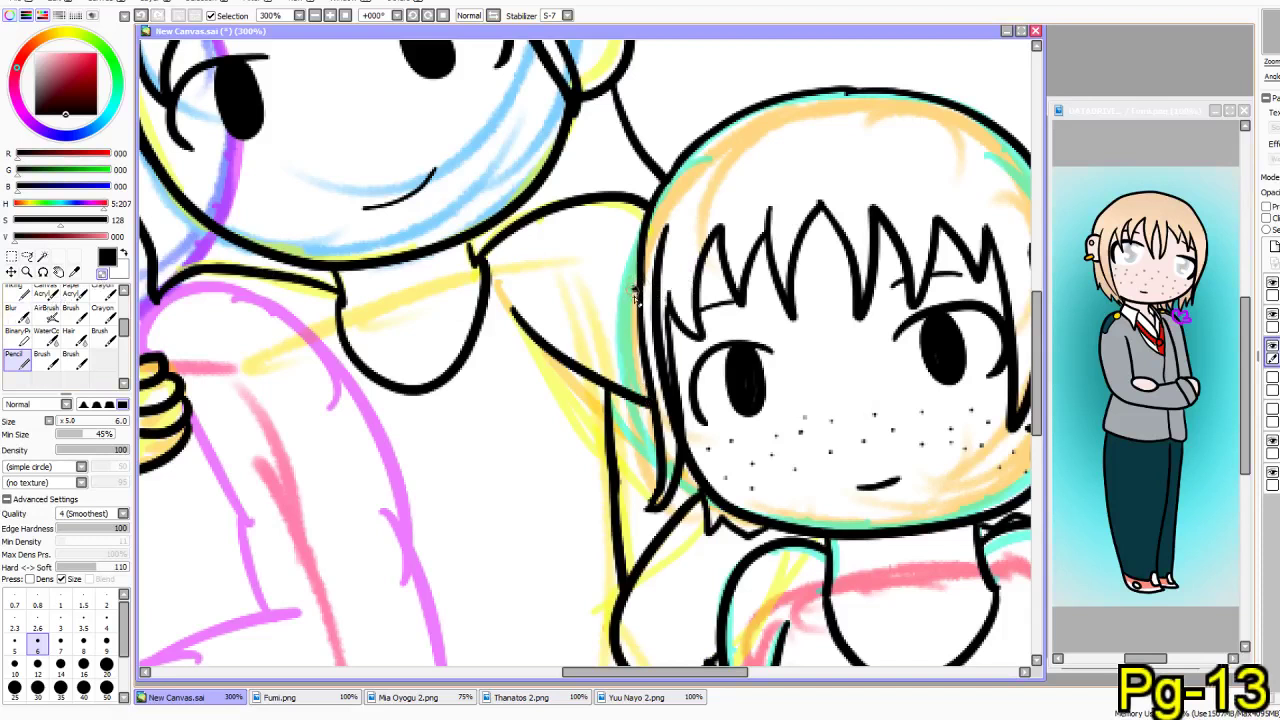
- Erase the leftmost character's lines overlapping the frowning character's hair and ear with brush size 20, undoing unwanted strokes
left_click(1276, 290)
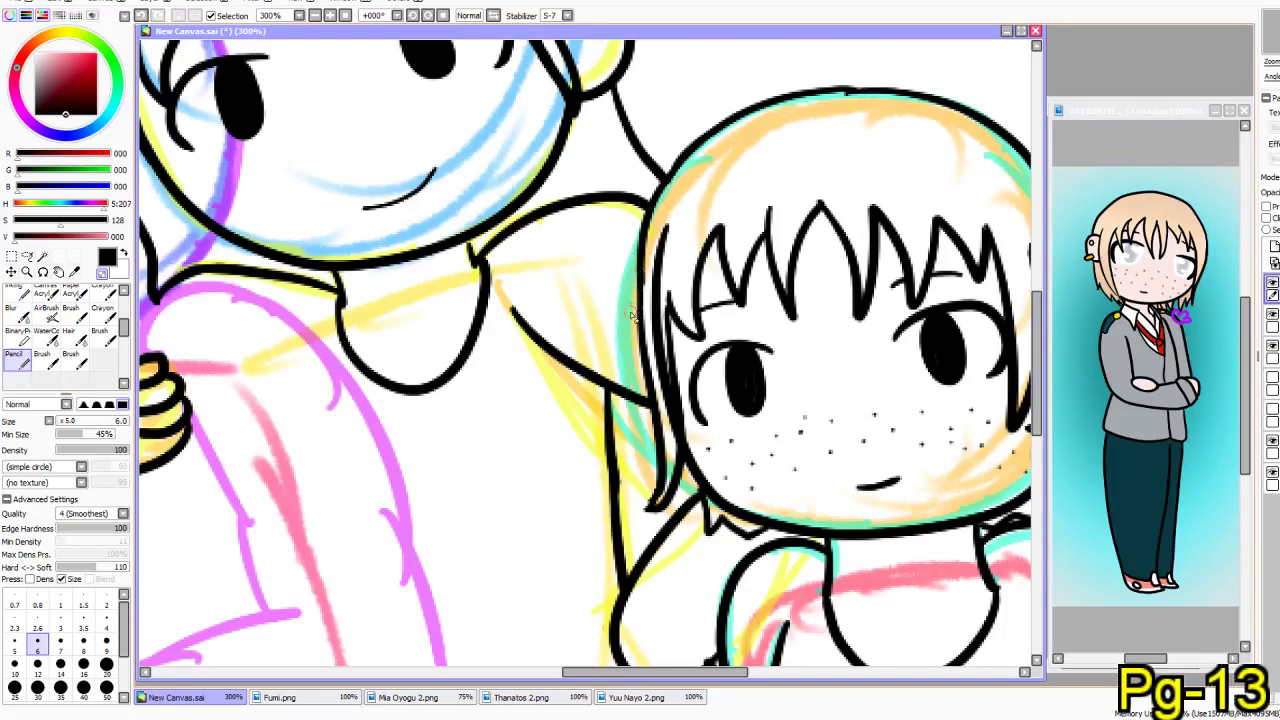
left_click(1273, 378)
mouse_move(350, 454)
left_mouse_down()
mouse_move(617, 498)
mouse_move(808, 548)
mouse_move(781, 575)
mouse_move(789, 590)
mouse_move(965, 601)
left_mouse_up()
left_click(107, 668)
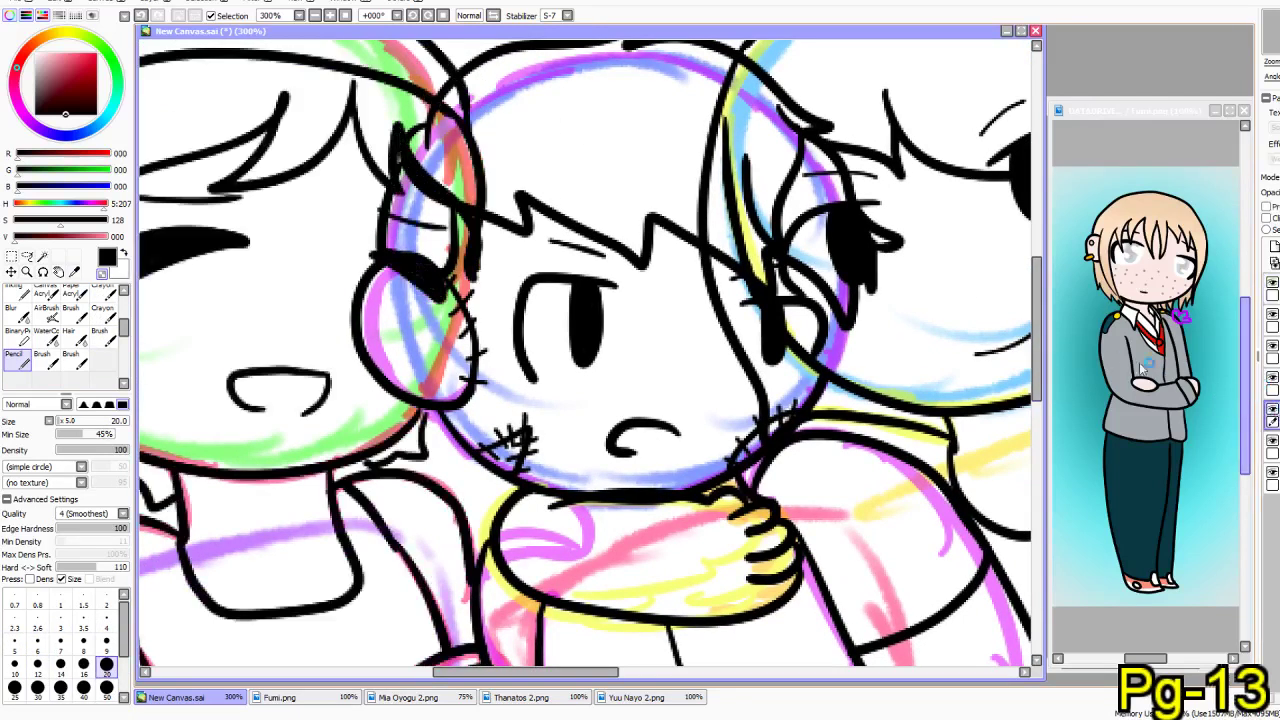
mouse_move(490, 92)
left_mouse_down()
mouse_move(446, 124)
mouse_move(477, 91)
mouse_move(473, 198)
mouse_move(504, 336)
mouse_move(451, 177)
mouse_move(482, 354)
mouse_move(430, 196)
mouse_move(418, 400)
mouse_move(429, 312)
mouse_move(385, 340)
mouse_move(417, 205)
mouse_move(474, 260)
mouse_move(429, 208)
mouse_move(420, 153)
mouse_move(422, 223)
mouse_move(419, 152)
mouse_move(432, 240)
left_mouse_up()
key("ctrl+z")
key("ctrl+z")
key("ctrl+z")
mouse_move(430, 155)
left_mouse_down()
mouse_move(408, 185)
mouse_move(402, 268)
left_mouse_up()
key("ctrl+z")
mouse_move(436, 164)
left_mouse_down()
mouse_move(410, 280)
mouse_move(420, 240)
mouse_move(470, 258)
left_mouse_up()
mouse_move(511, 134)
left_mouse_down()
mouse_move(470, 250)
mouse_move(494, 170)
mouse_move(480, 100)
mouse_move(468, 110)
mouse_move(474, 178)
left_mouse_up()
left_click_drag(442, 224, 440, 246)
mouse_move(442, 196)
left_mouse_down()
mouse_move(440, 174)
mouse_move(410, 170)
left_mouse_up()
- Hide the leftmost character's line art layer
mouse_move(530, 419)
left_mouse_down()
mouse_move(365, 319)
mouse_move(225, 396)
mouse_move(290, 372)
left_mouse_up()
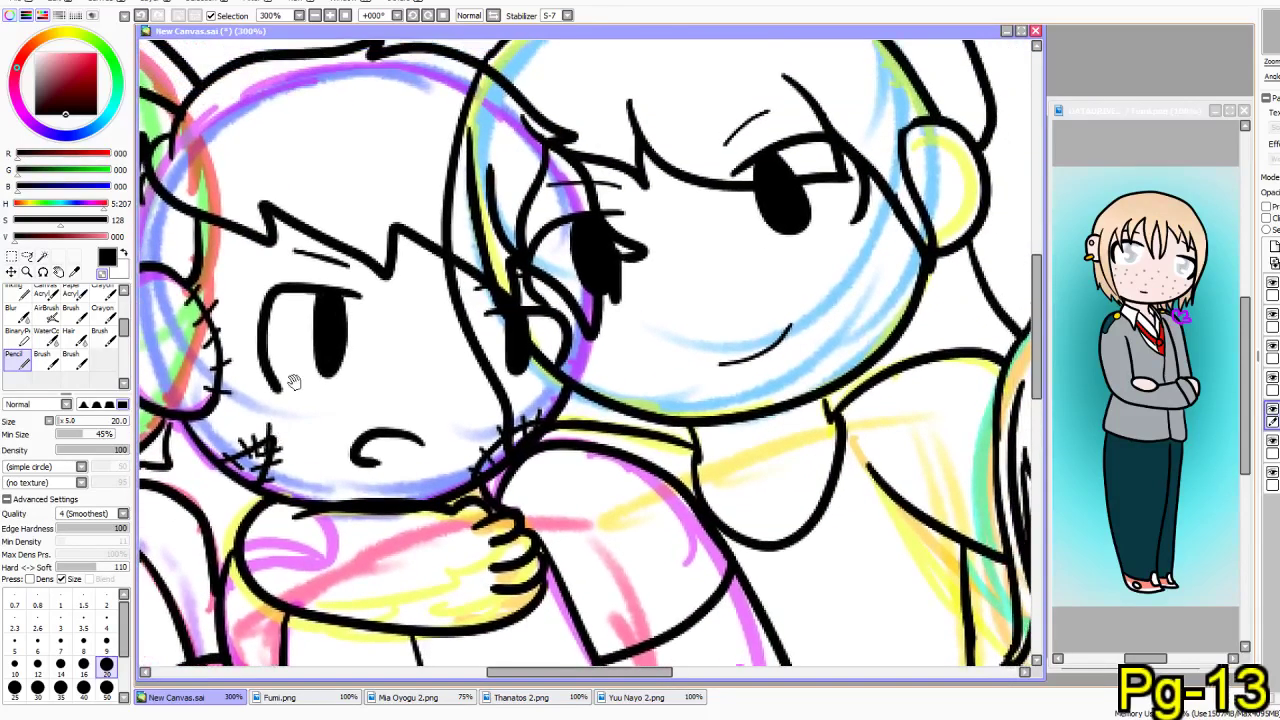
left_click(1271, 380)
left_click(1271, 380)
left_click(1271, 410)
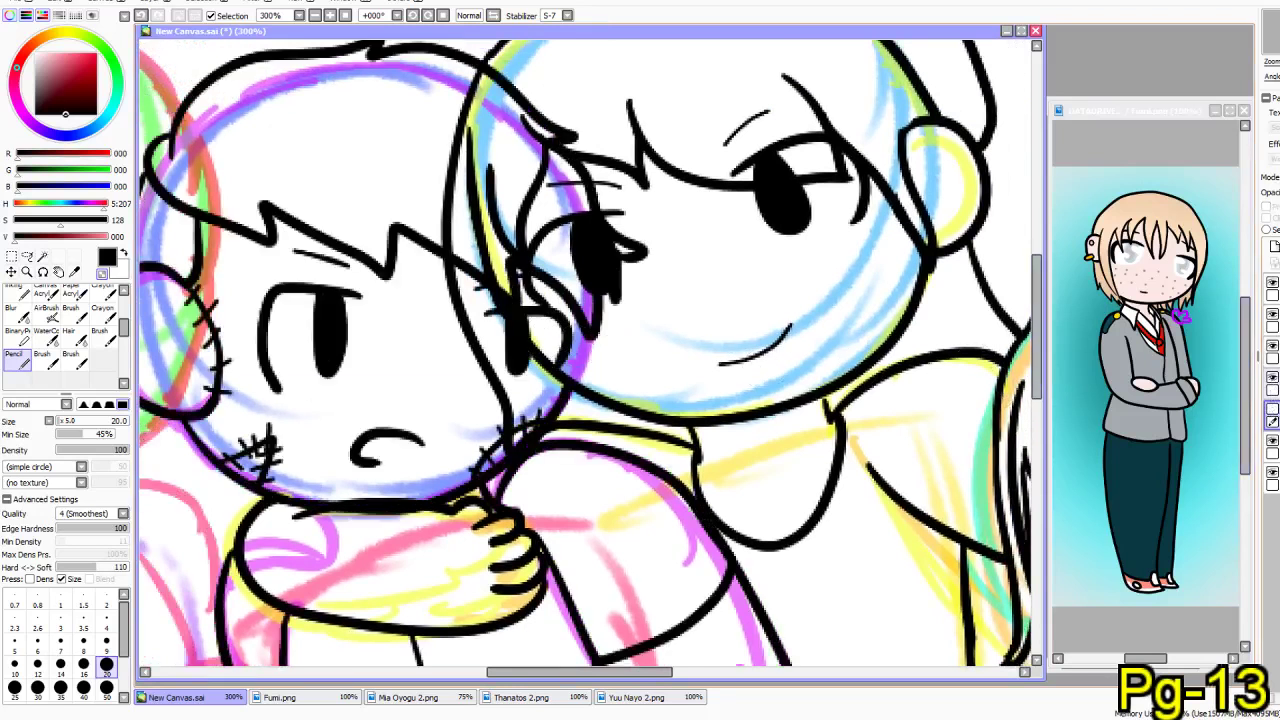
- Try to erase the frowning character's hair, eye and ear lines that overlap the taller character's face with brush size 20
left_click(1272, 382)
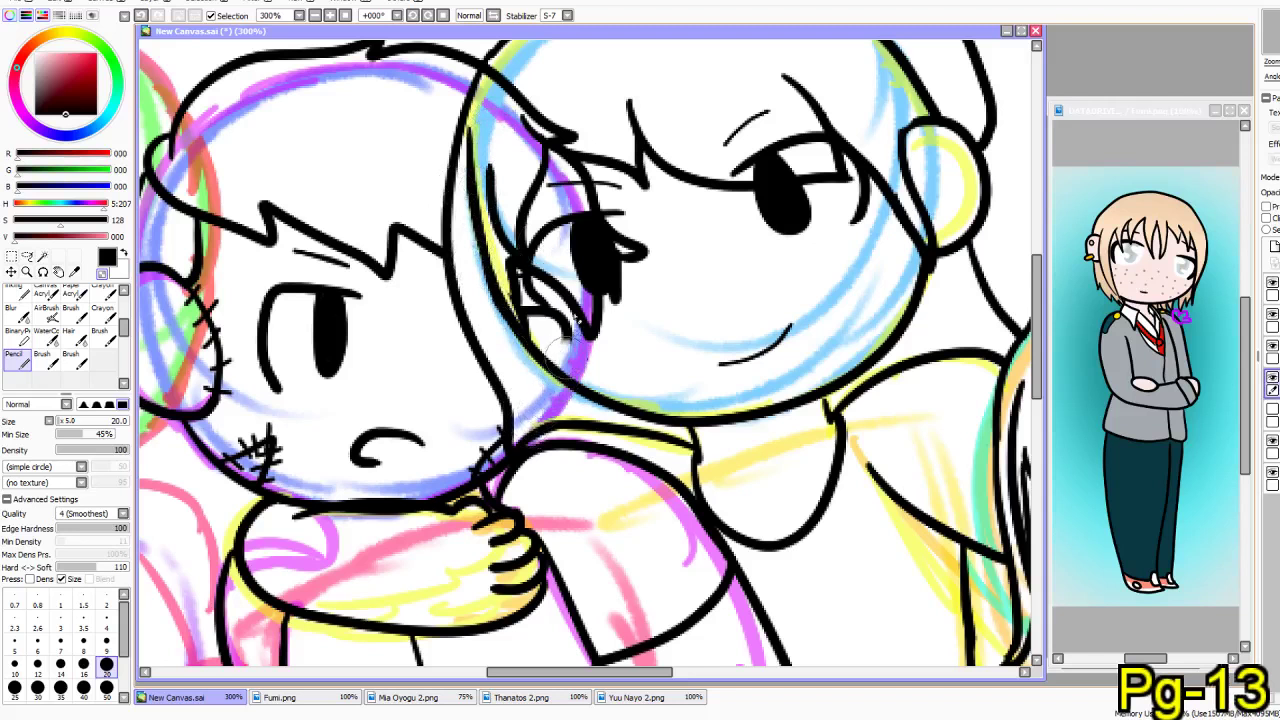
left_click_drag(564, 318, 570, 282)
left_click_drag(592, 196, 598, 214)
left_click_drag(586, 298, 597, 334)
mouse_move(618, 296)
left_mouse_down()
mouse_move(622, 236)
mouse_move(637, 256)
left_mouse_up()
left_click_drag(604, 186, 605, 212)
left_click_drag(622, 292, 622, 312)
mouse_move(585, 168)
left_mouse_down()
mouse_move(555, 118)
mouse_move(497, 69)
mouse_move(503, 89)
left_mouse_up()
mouse_move(530, 268)
left_mouse_down()
mouse_move(520, 318)
mouse_move(543, 276)
left_mouse_up()
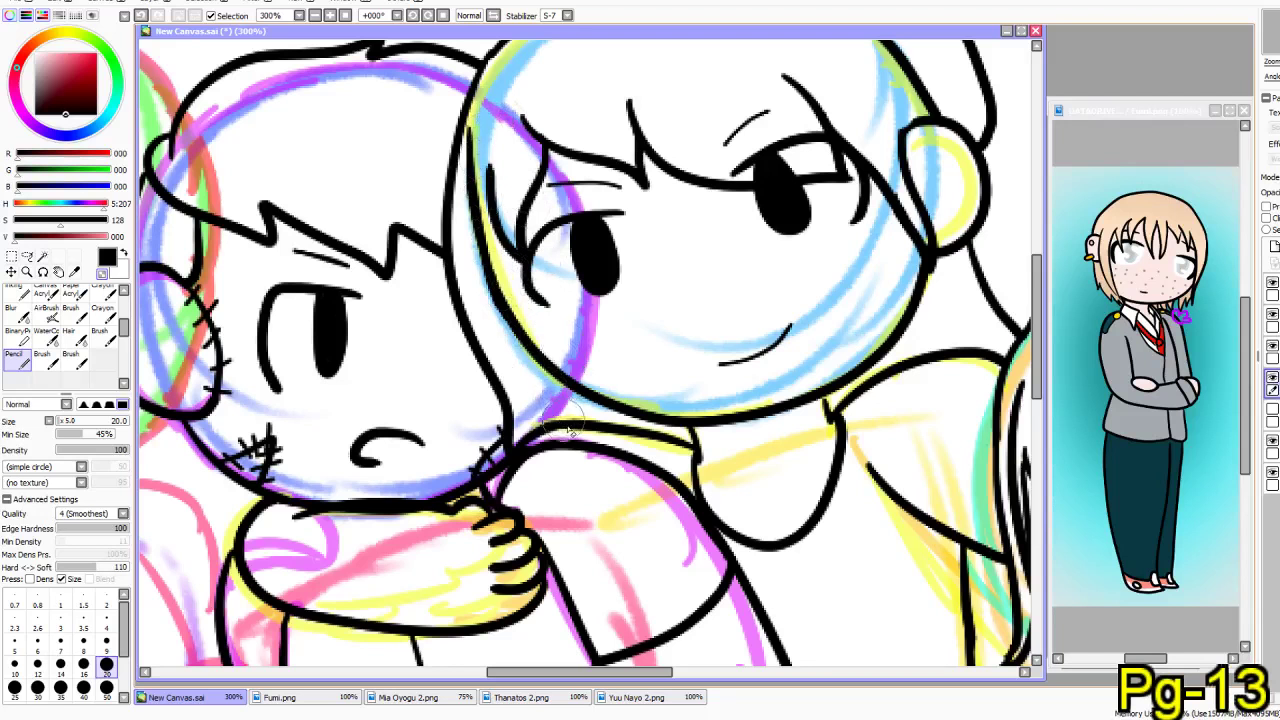
left_click_drag(491, 155, 482, 128)
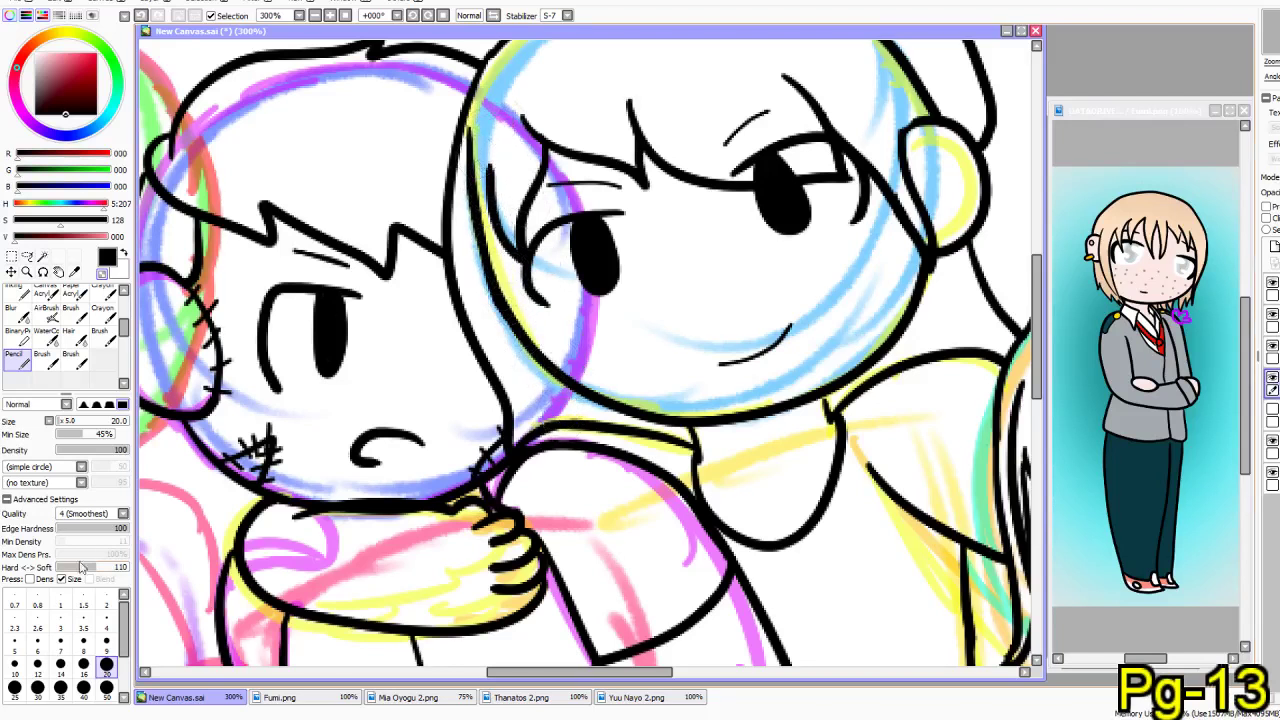
- Try a size 6 stroke along the taller character's hair and cheek edge, and undo it together with the preceding erasing
left_click(38, 640)
left_click(1277, 352)
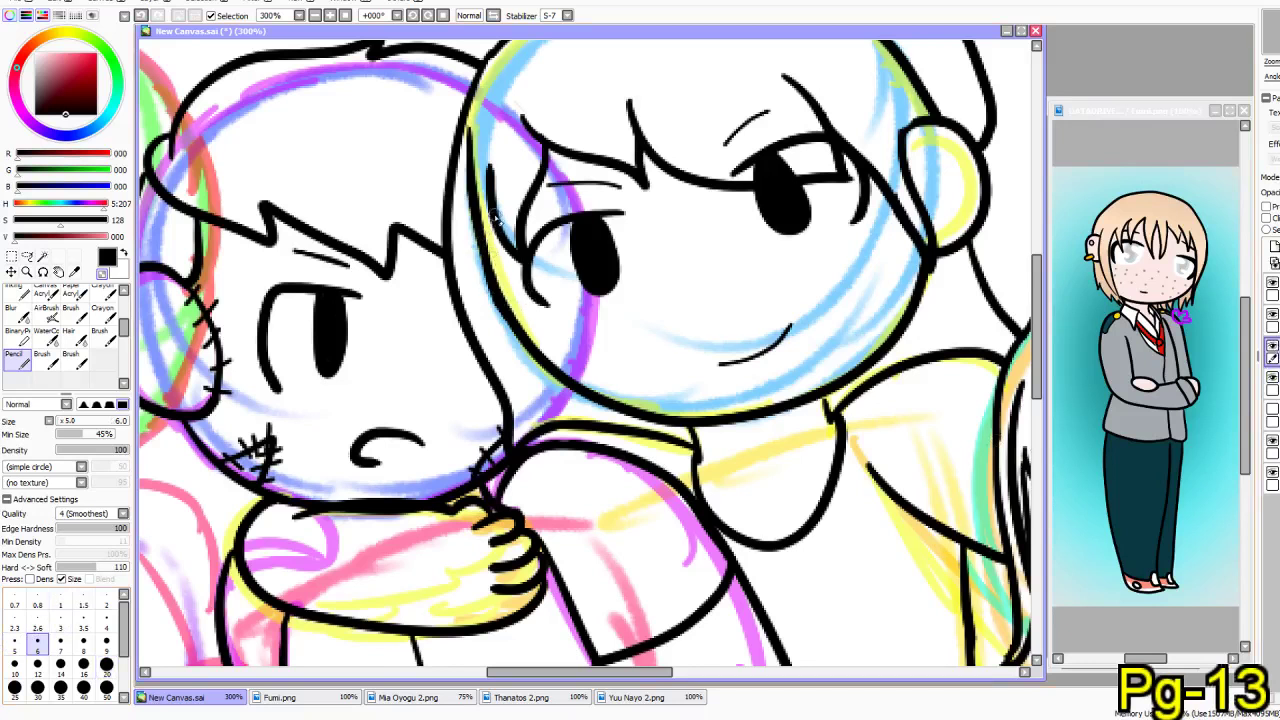
left_click_drag(488, 240, 549, 430)
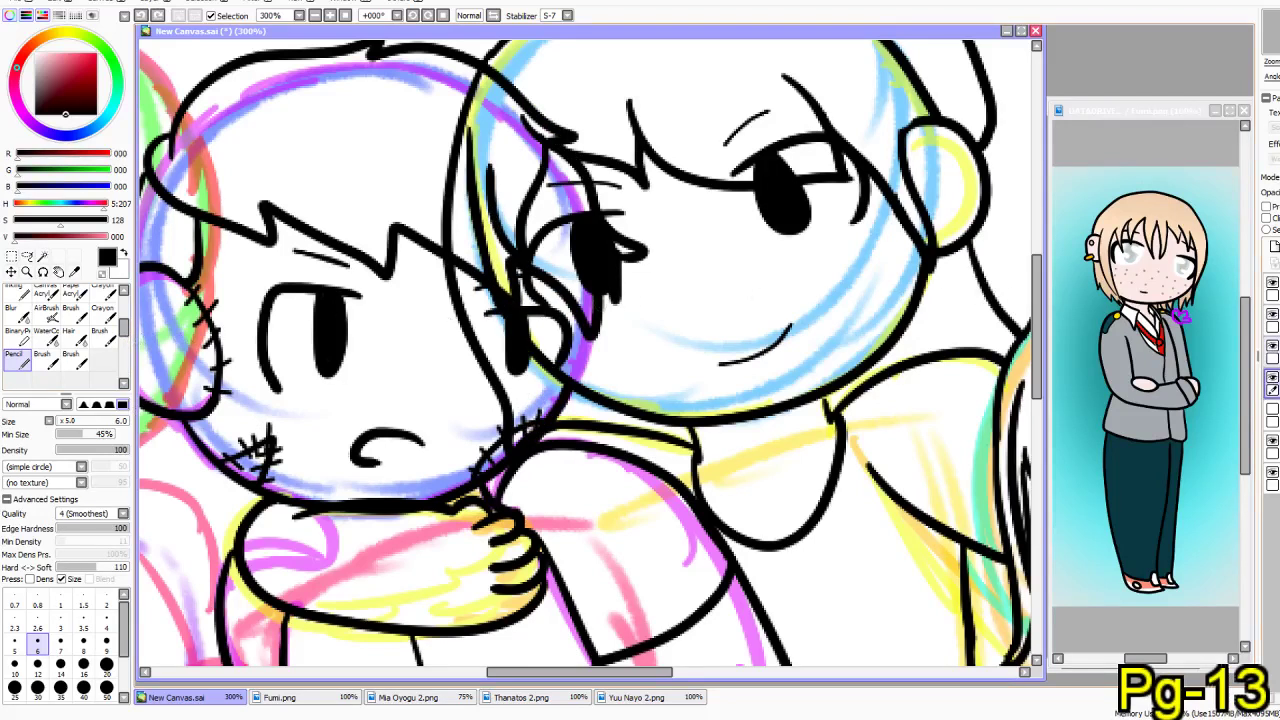
- Try to erase the taller character's hair edge where it crosses the frowning character's head, using brush size 20
left_click(1273, 352)
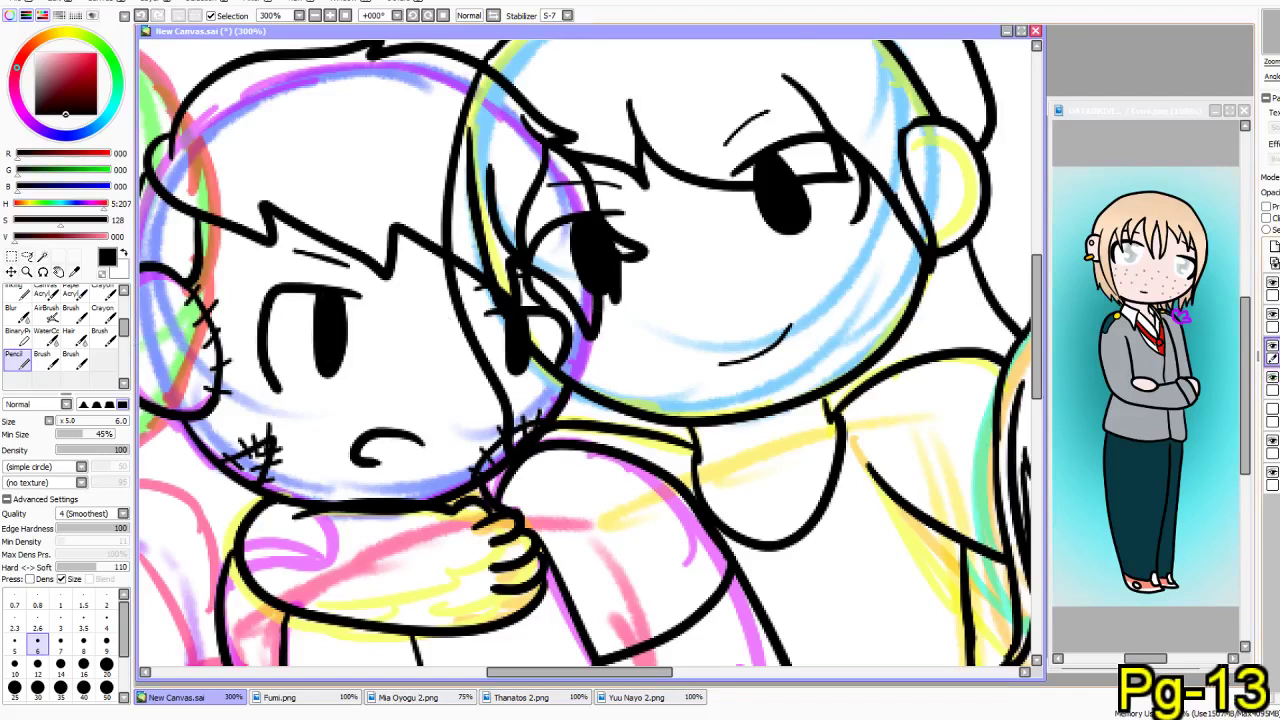
left_click(1273, 384)
left_click(1270, 347)
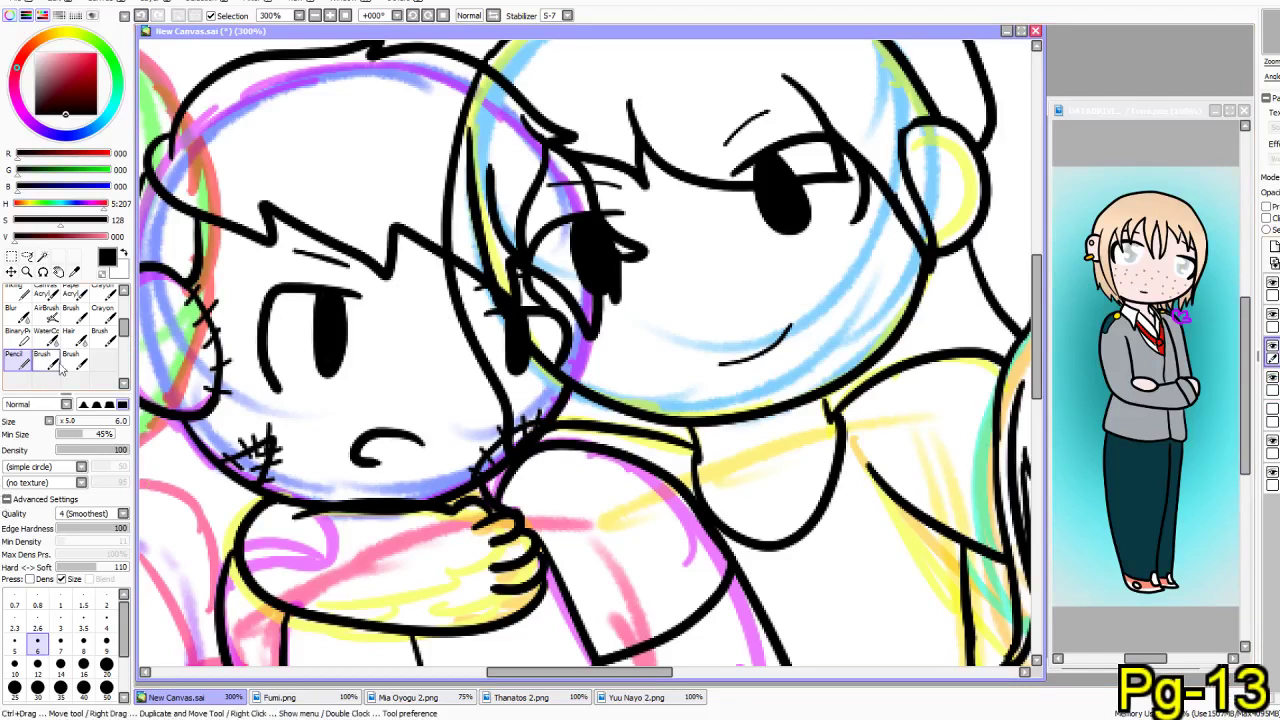
left_click(106, 666)
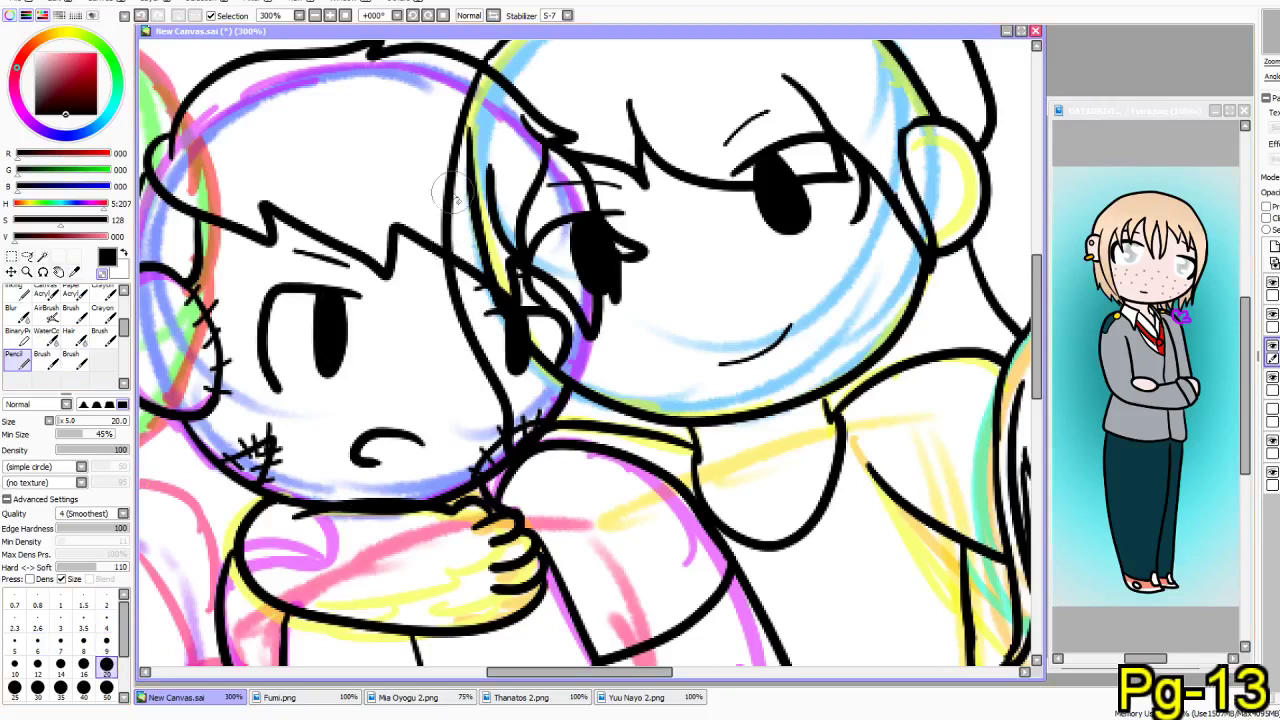
mouse_move(492, 82)
left_mouse_down()
mouse_move(443, 230)
mouse_move(451, 352)
left_mouse_up()
mouse_move(482, 242)
left_mouse_down()
mouse_move(475, 192)
mouse_move(494, 290)
left_mouse_up()
left_click_drag(468, 70, 458, 335)
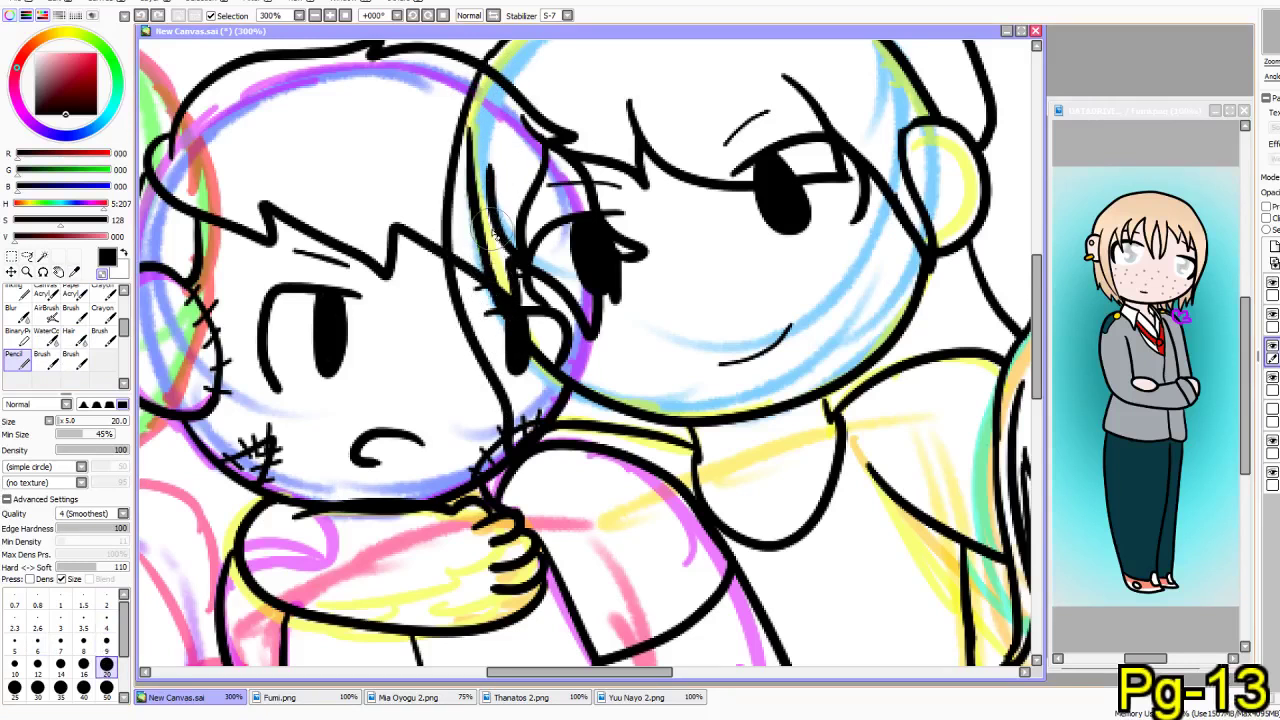
- Erase the frowning character's lines inside the taller character's head again at size 20, undoing the stroke that cuts the shoulder
scroll(448, 378, "down", 5)
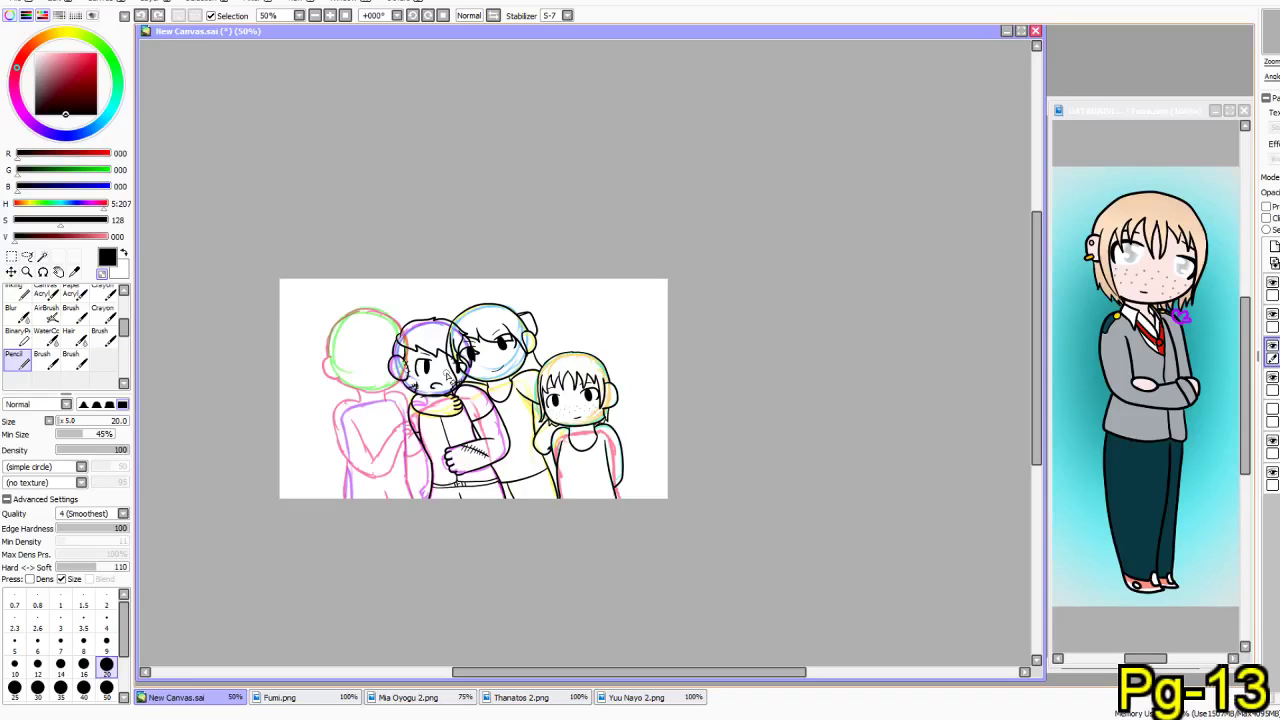
scroll(486, 360, "up", 8)
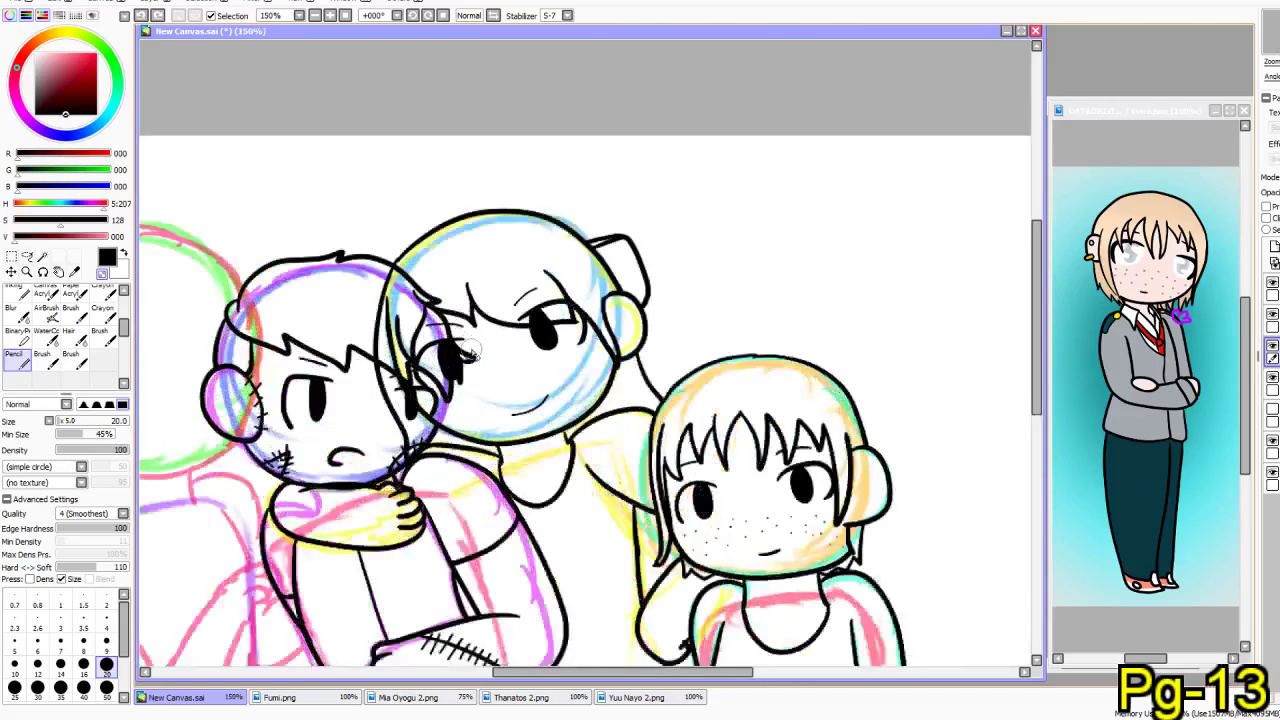
scroll(592, 503, "down", 4)
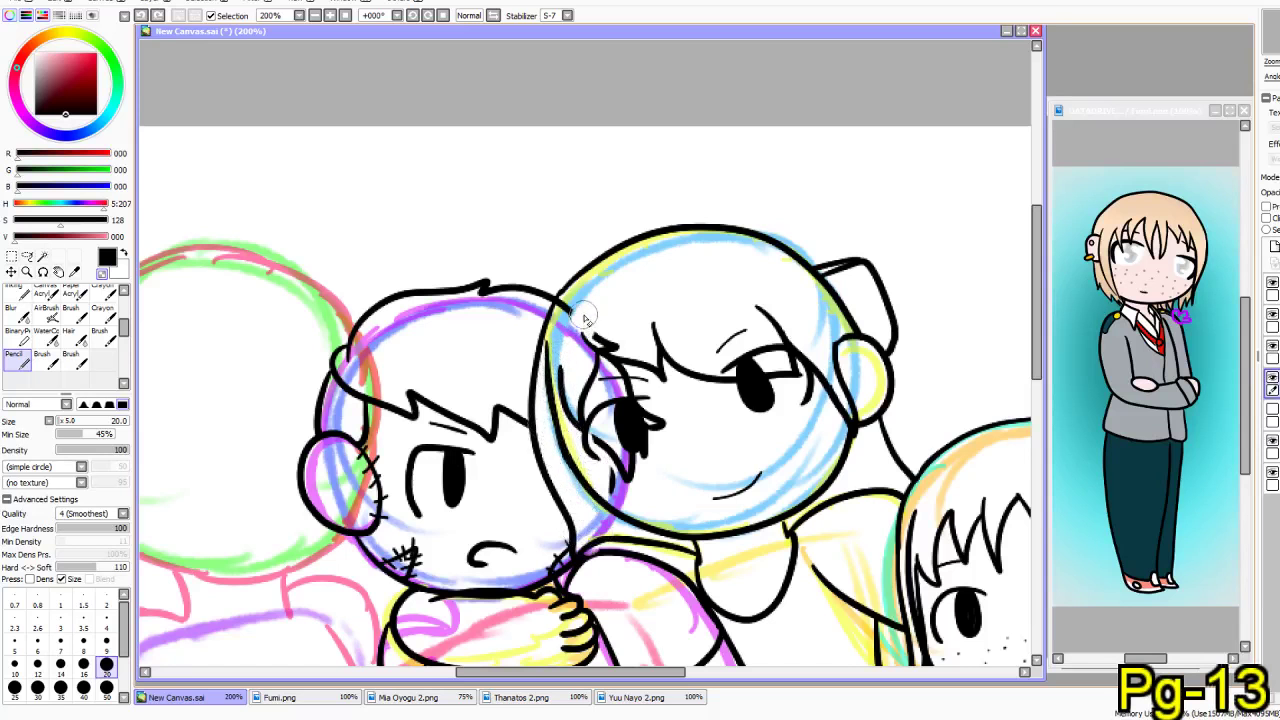
mouse_move(570, 306)
left_mouse_down()
mouse_move(627, 372)
mouse_move(618, 334)
mouse_move(652, 476)
mouse_move(600, 509)
mouse_move(611, 548)
mouse_move(636, 409)
mouse_move(664, 393)
mouse_move(671, 407)
mouse_move(642, 543)
mouse_move(709, 578)
mouse_move(706, 623)
left_mouse_up()
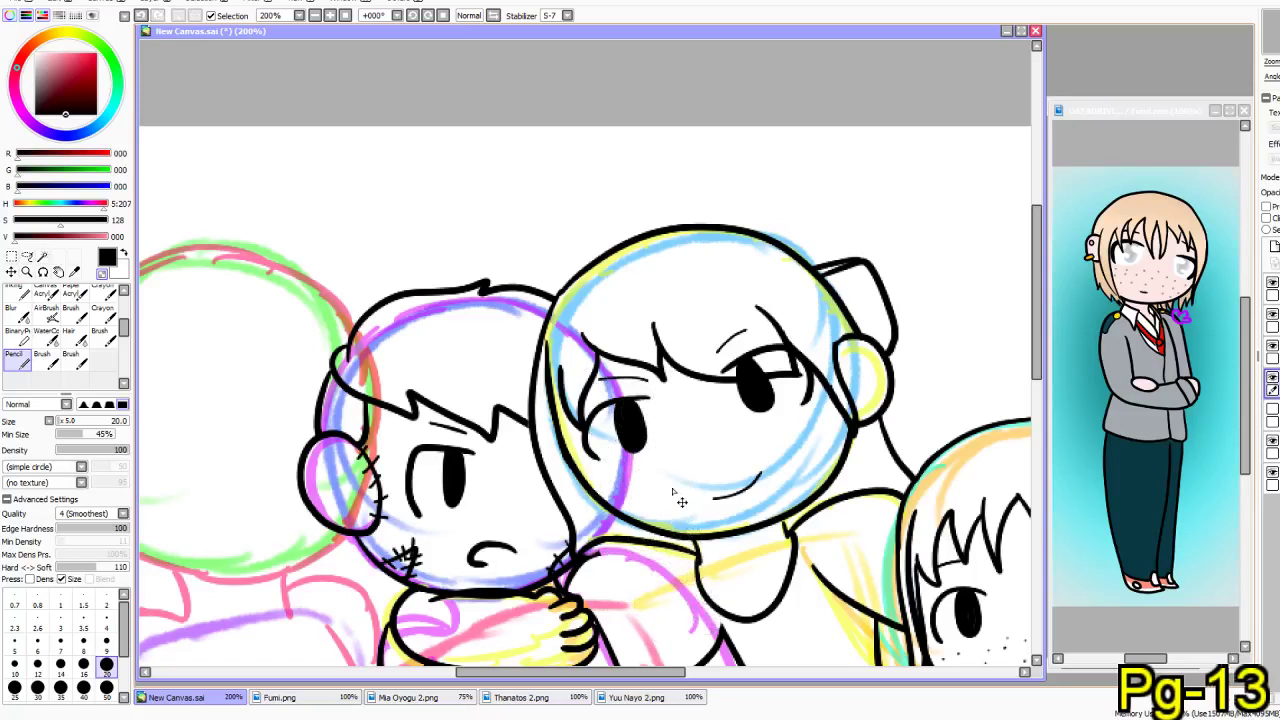
key("ctrl+z")
mouse_move(600, 522)
left_mouse_down()
mouse_move(635, 395)
mouse_move(660, 426)
left_mouse_up()
left_click_drag(612, 334, 602, 344)
left_click_drag(600, 418, 600, 434)
mouse_move(594, 338)
left_mouse_down()
mouse_move(571, 284)
mouse_move(555, 432)
mouse_move(565, 509)
mouse_move(578, 400)
mouse_move(621, 484)
mouse_move(593, 438)
mouse_move(585, 529)
mouse_move(554, 440)
left_mouse_up()
- Set the brush size to 8 and hide the coloured sketch layers so only the black line art shows
left_click(83, 642)
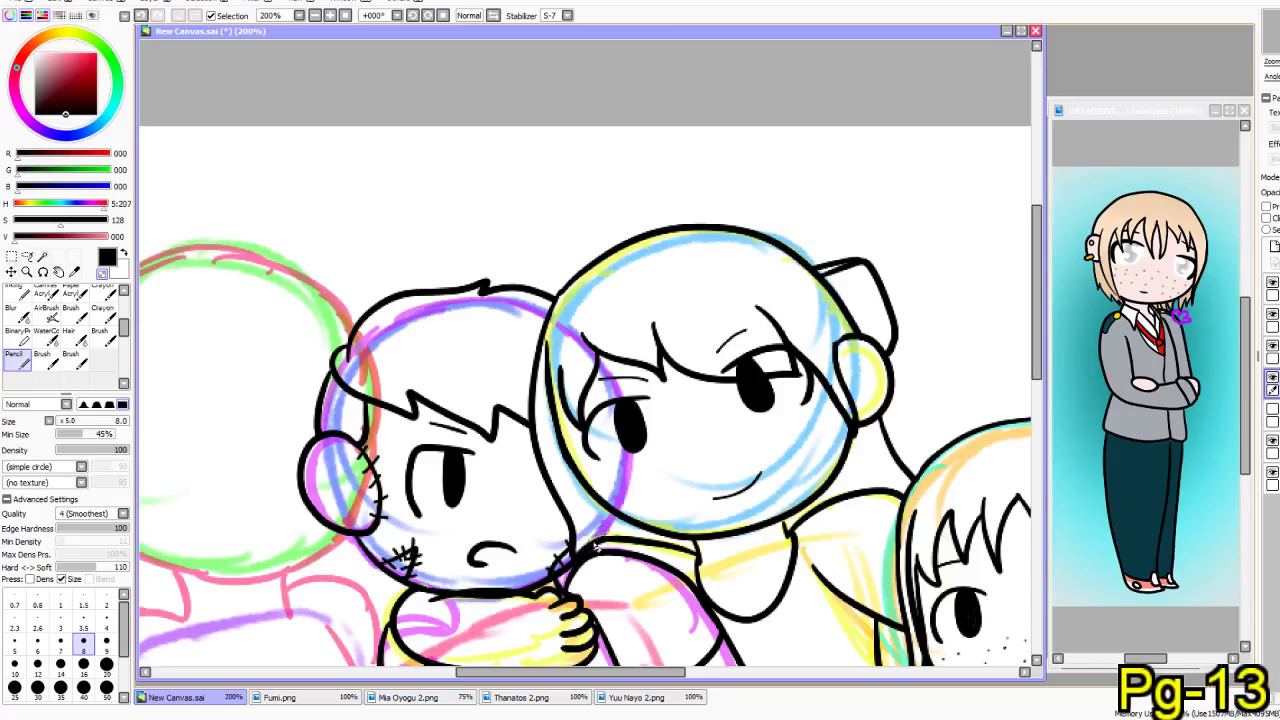
mouse_move(585, 522)
left_mouse_down()
mouse_move(588, 365)
mouse_move(599, 359)
left_mouse_up()
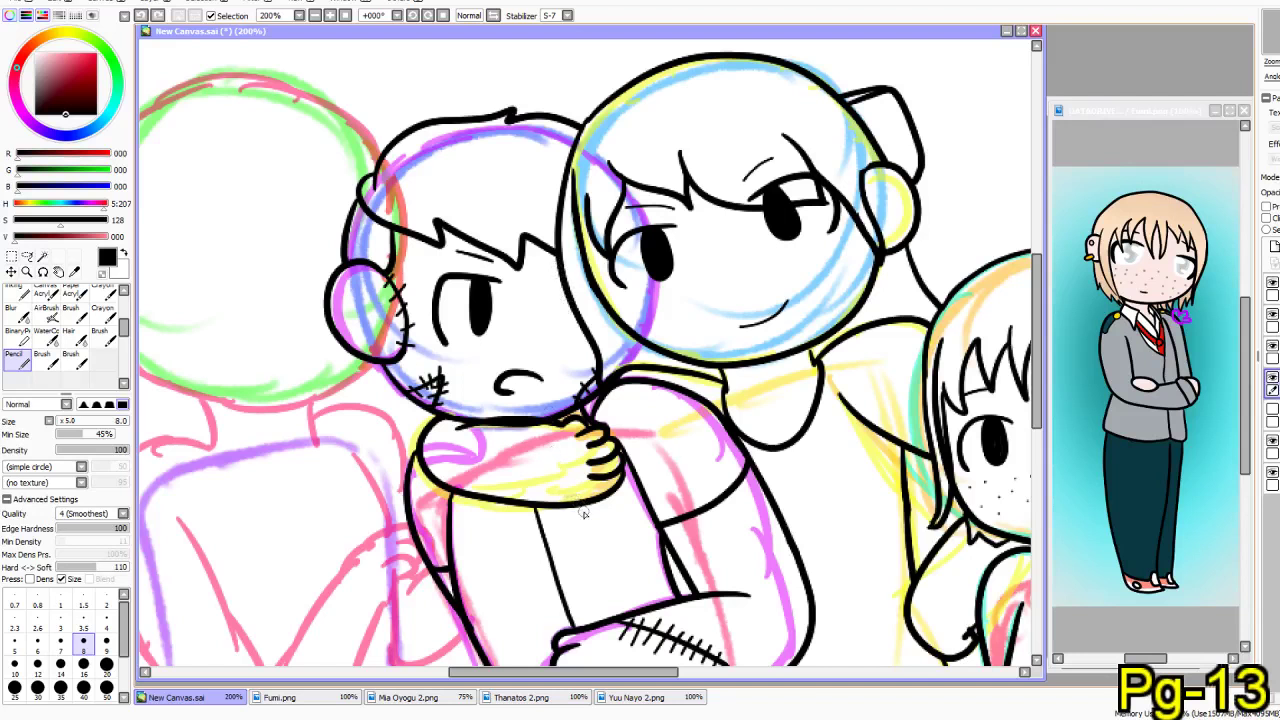
left_click(1272, 442)
left_click(1272, 473)
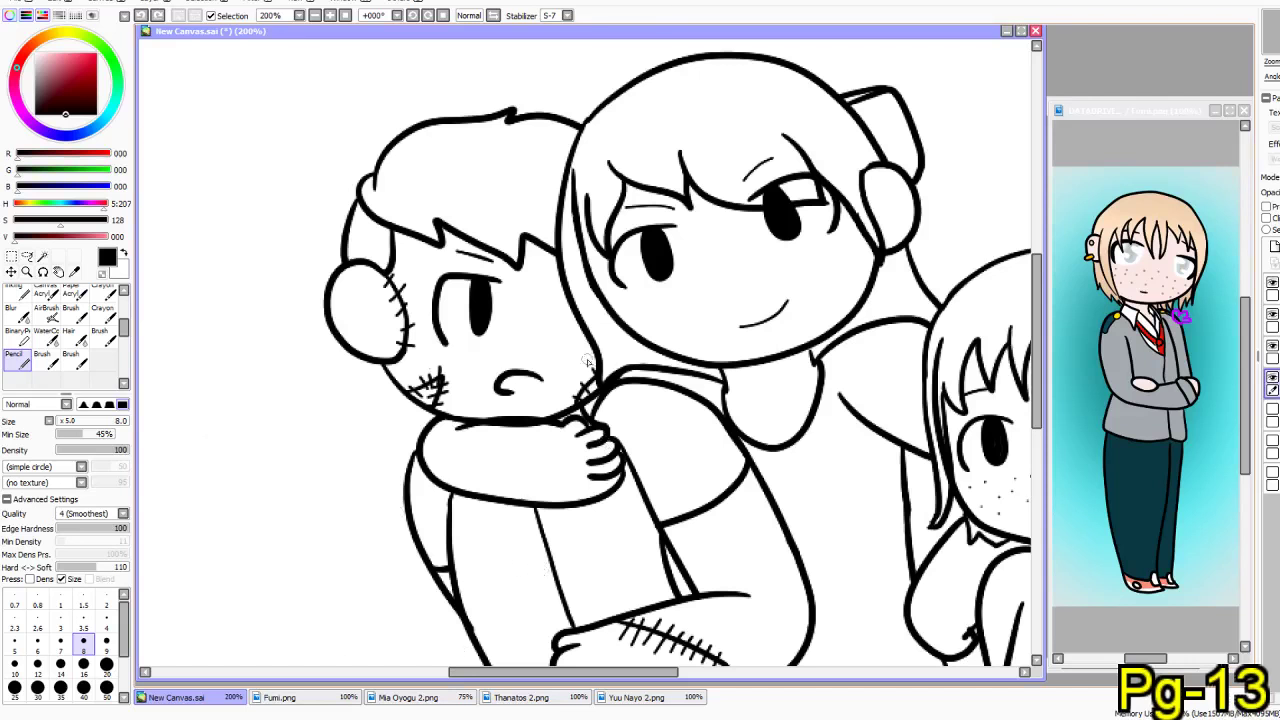
- Maximize the canvas window and undo the erasing of the frowning character's lines over the taller character's face
left_click(1020, 32)
scroll(806, 364, "down", 4)
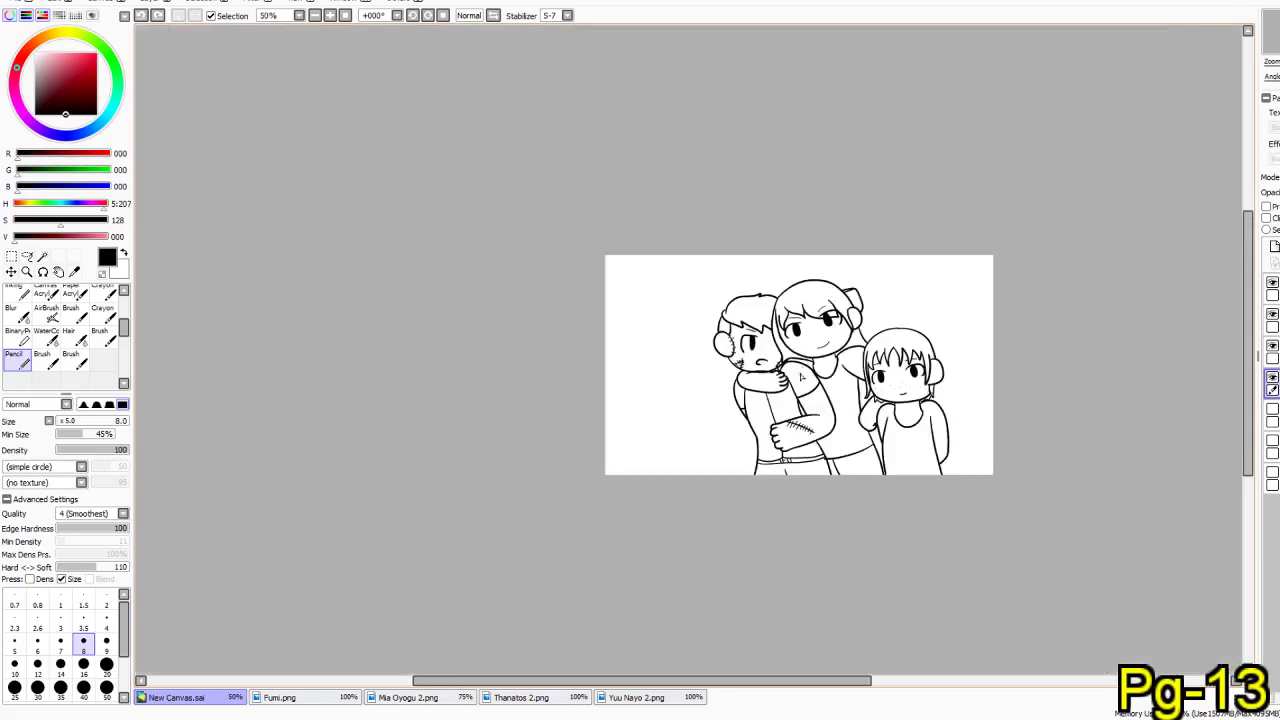
scroll(976, 447, "up", 1)
key("ctrl+z")
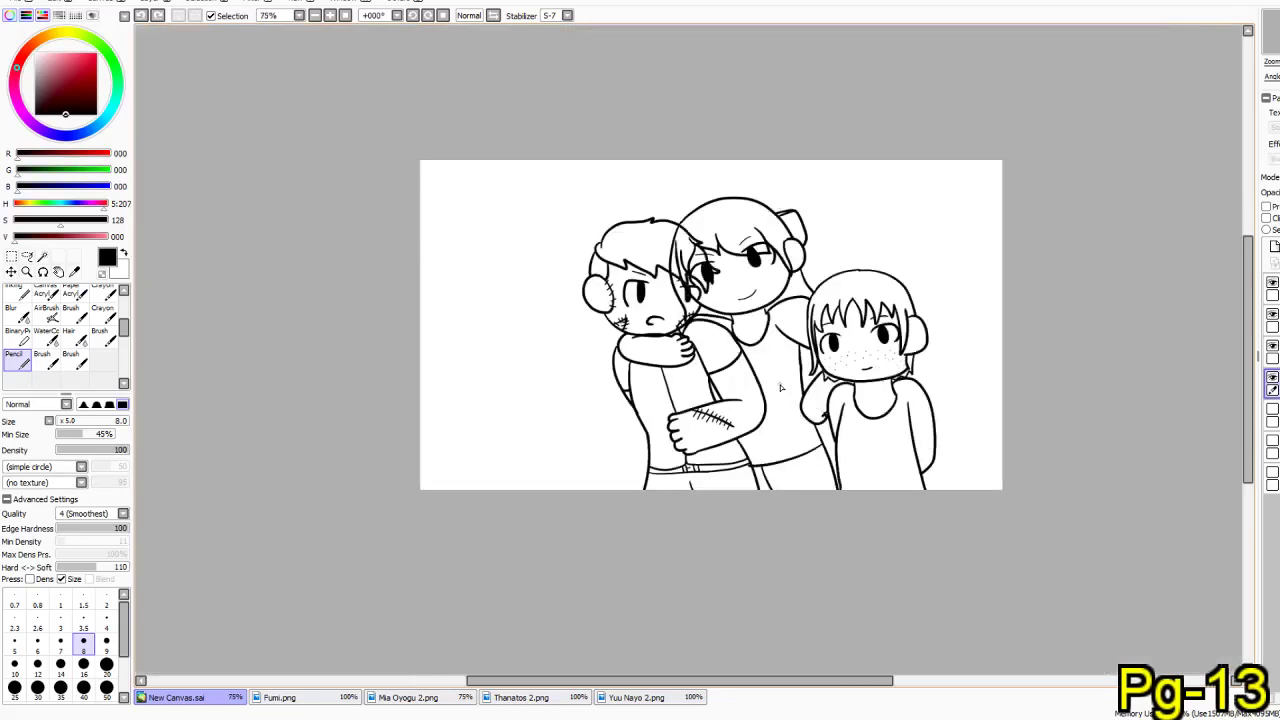
left_click(719, 373, "ctrl+shift")
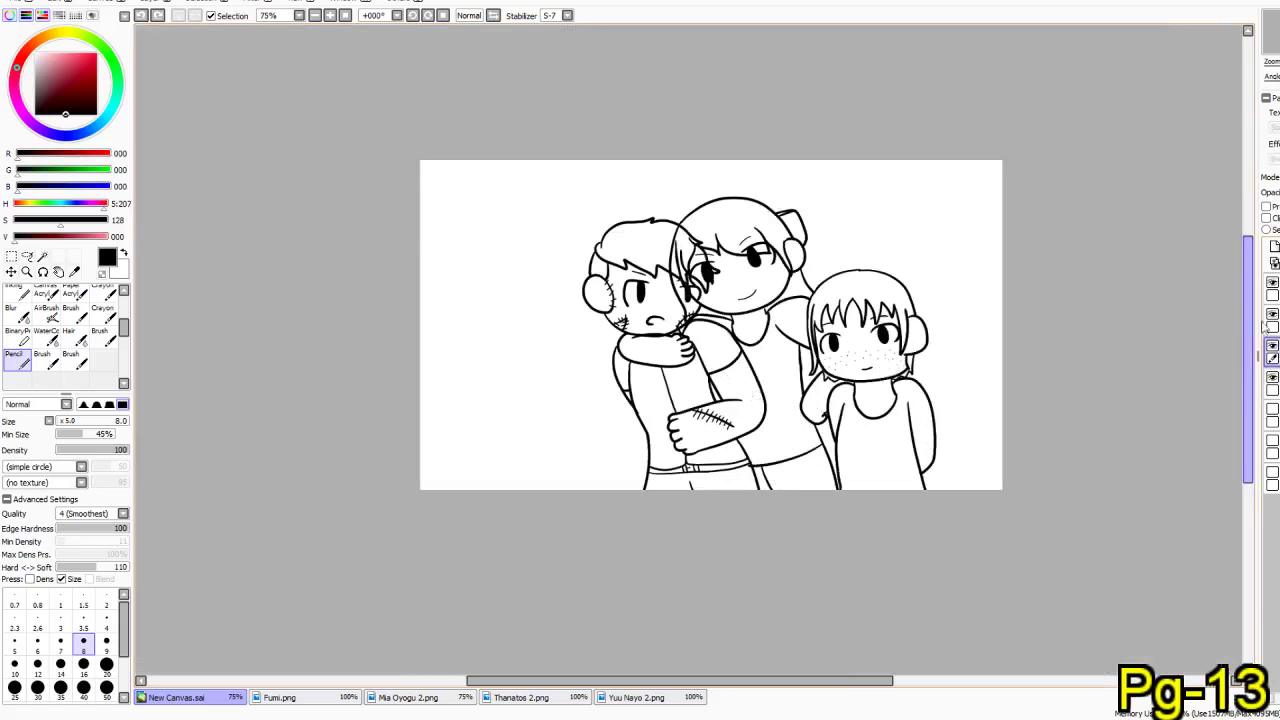
- Toggle the character line art layers off and on to check which lines each layer holds
left_click(1273, 347)
left_click(1273, 347)
left_click(1273, 378)
left_click(1273, 378)
left_click(1272, 377)
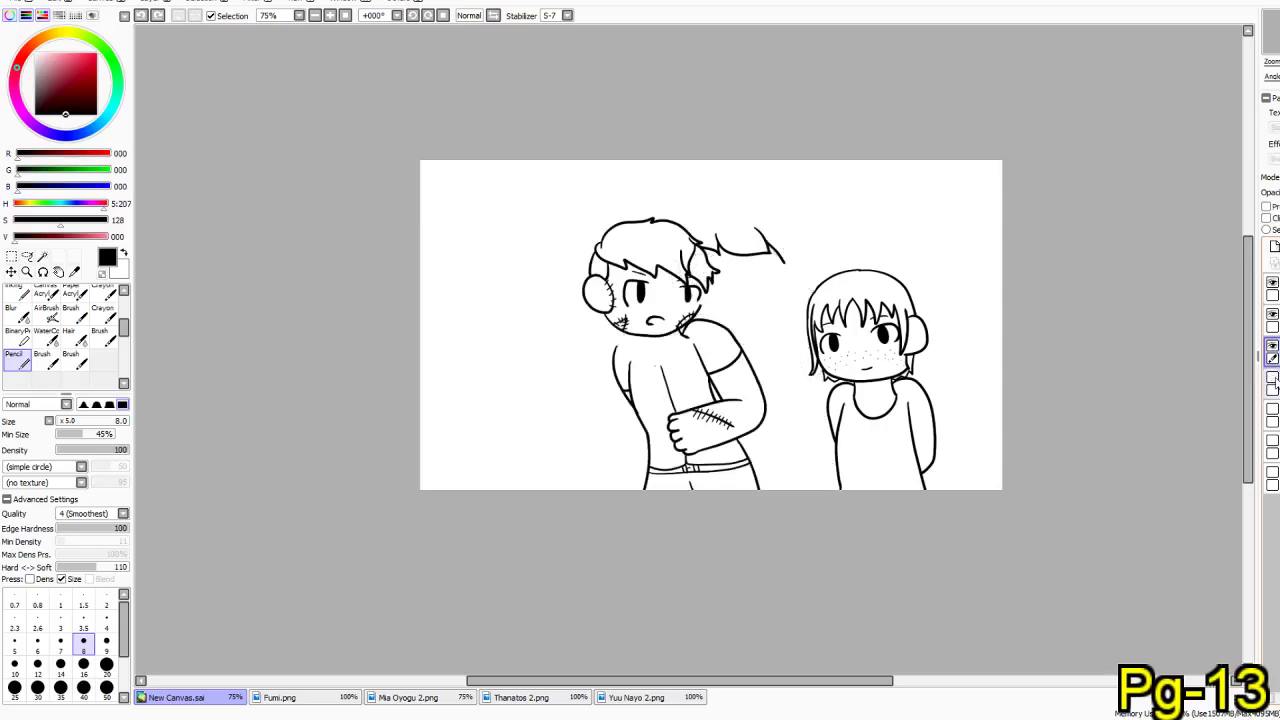
left_click(1272, 377)
left_click(1272, 377)
left_click(1272, 377)
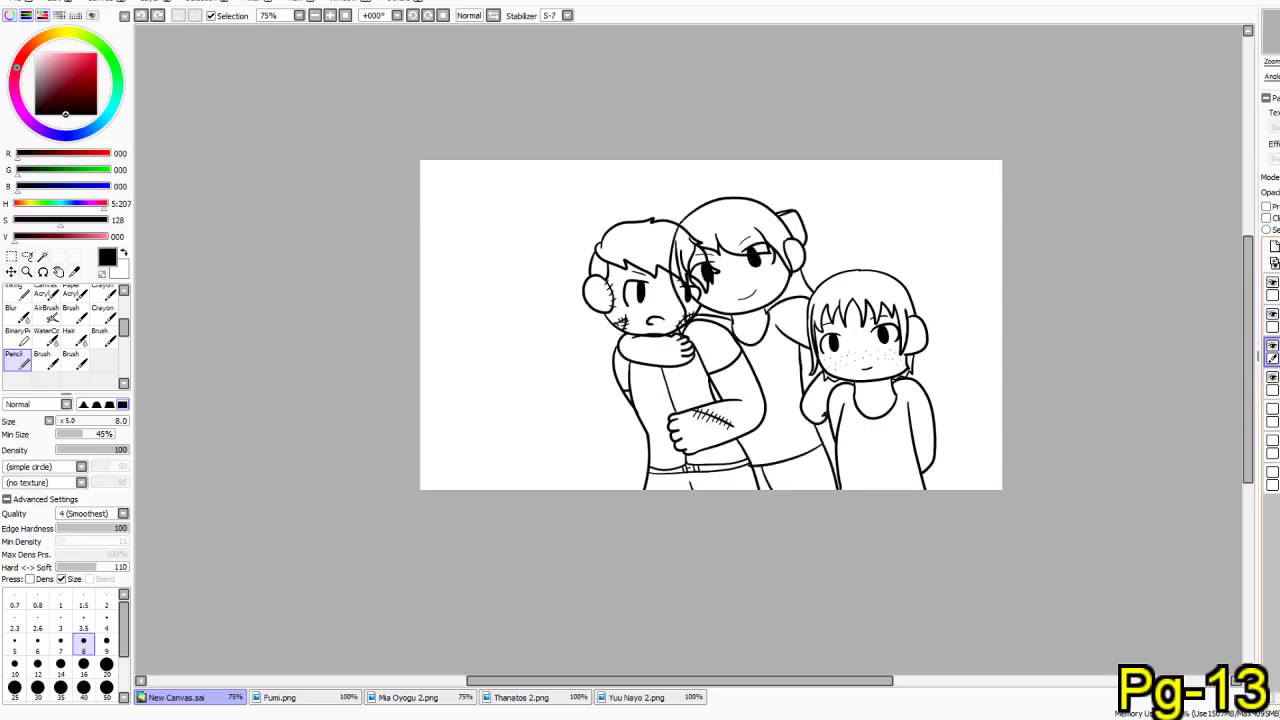
left_click_drag(1272, 391, 1272, 394)
left_click(1272, 378)
left_click(1272, 378)
left_click(1272, 378)
left_click(1272, 378)
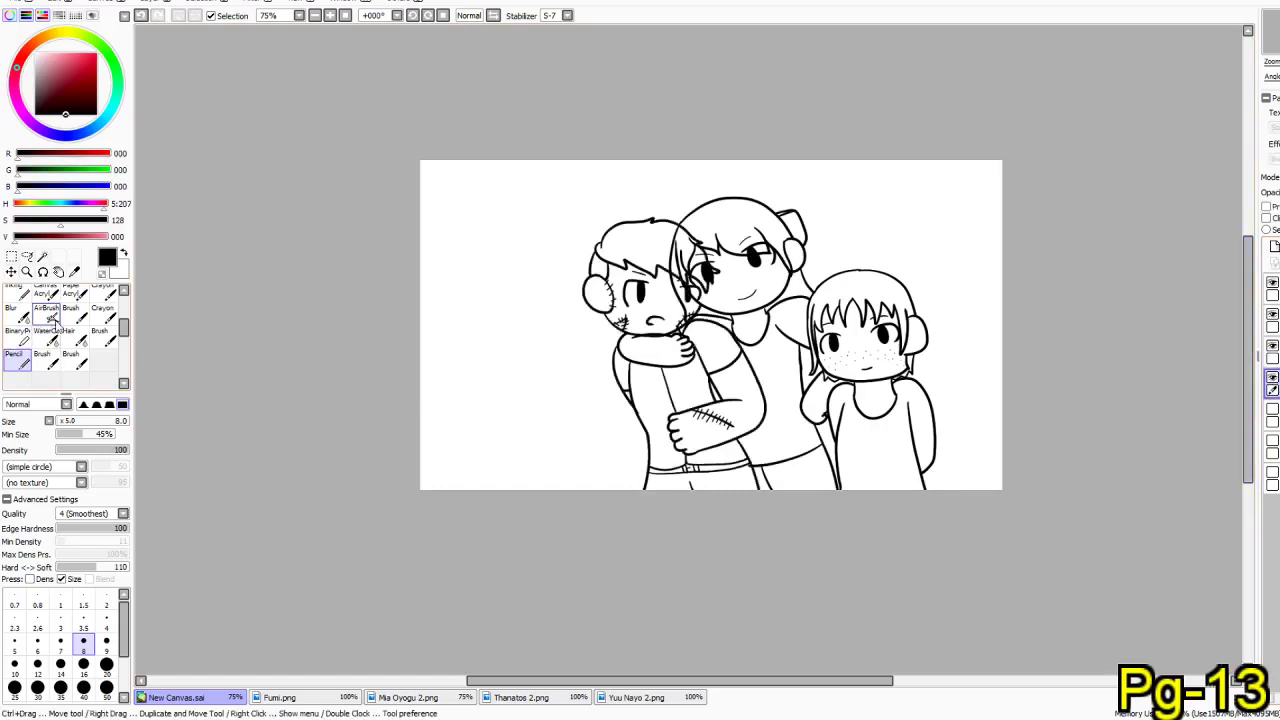
- Make a combined rectangular selection covering the taller character and the overlapping side of the frowning character's head
key("m")
left_click_drag(522, 119, 836, 398)
left_click(912, 484)
left_click_drag(924, 540, 812, 330)
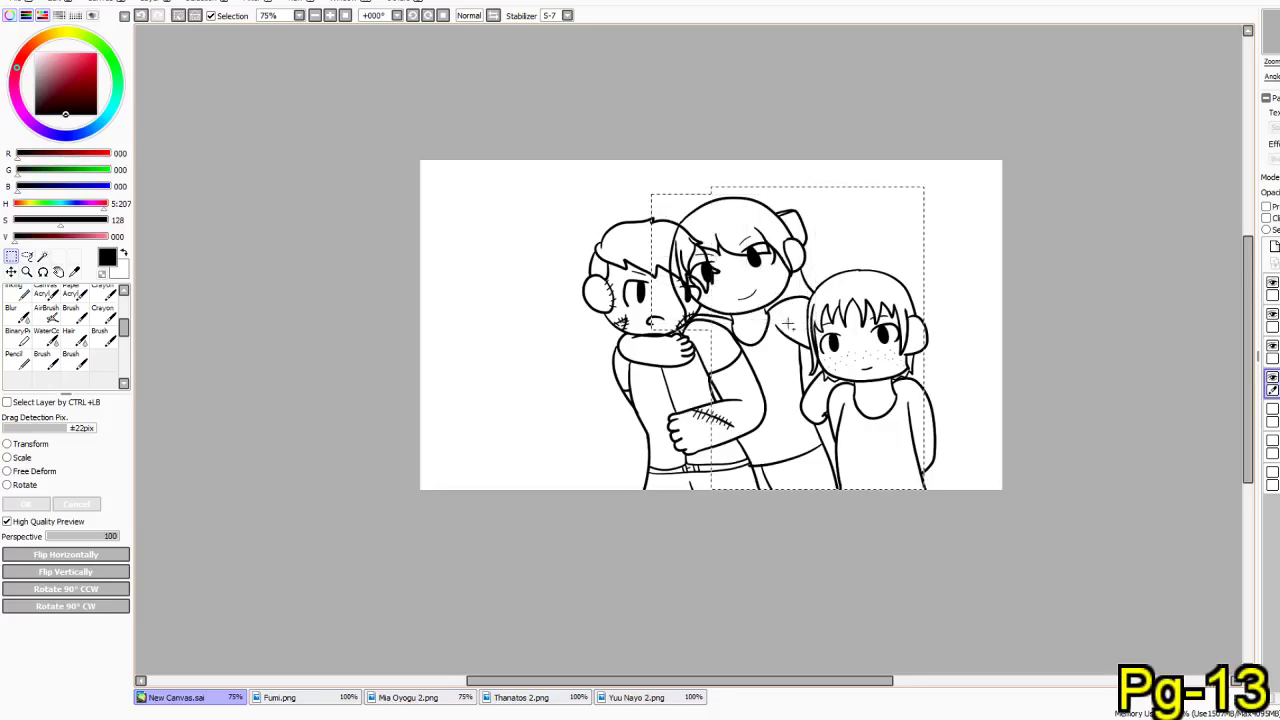
scroll(727, 320, "up", 5)
left_click_drag(516, 368, 700, 486)
scroll(694, 488, "down", 3)
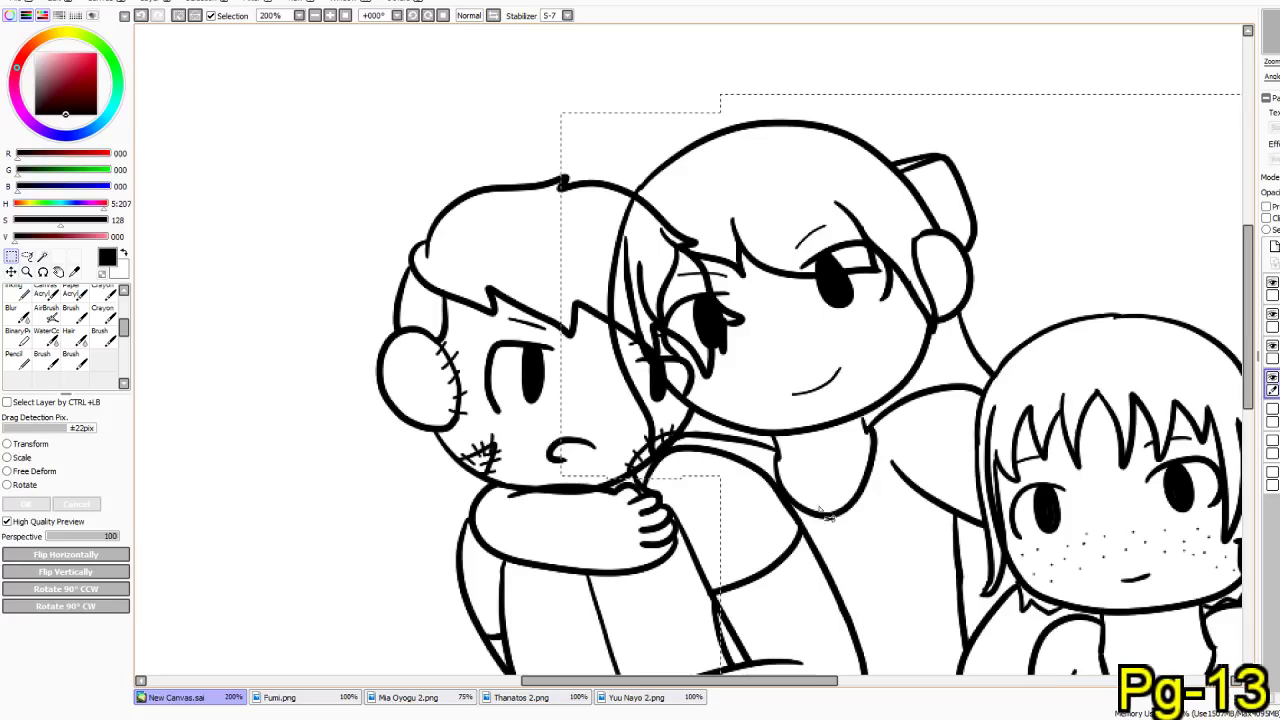
- Move the taller character's selected line art slightly to the right, away from the frowning character, and deselect it
left_click(1273, 351)
scroll(962, 346, "down", 4)
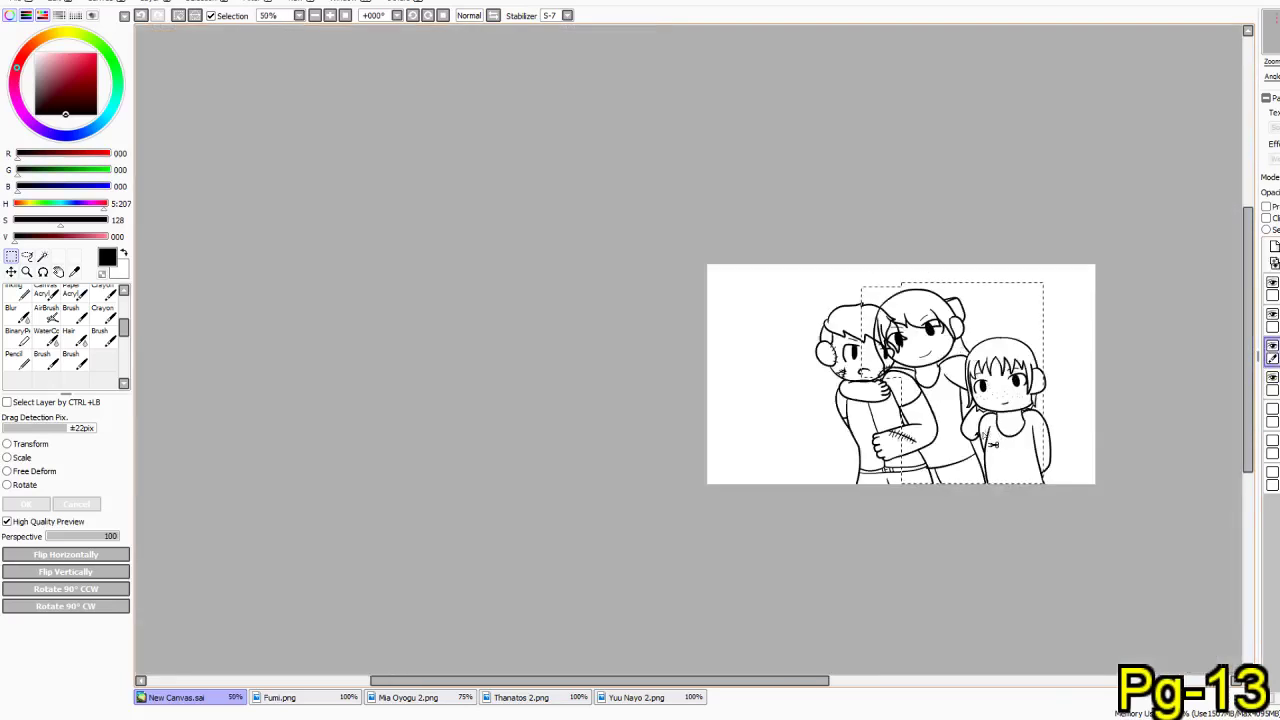
scroll(947, 425, "up", 3)
left_click_drag(888, 383, 928, 382)
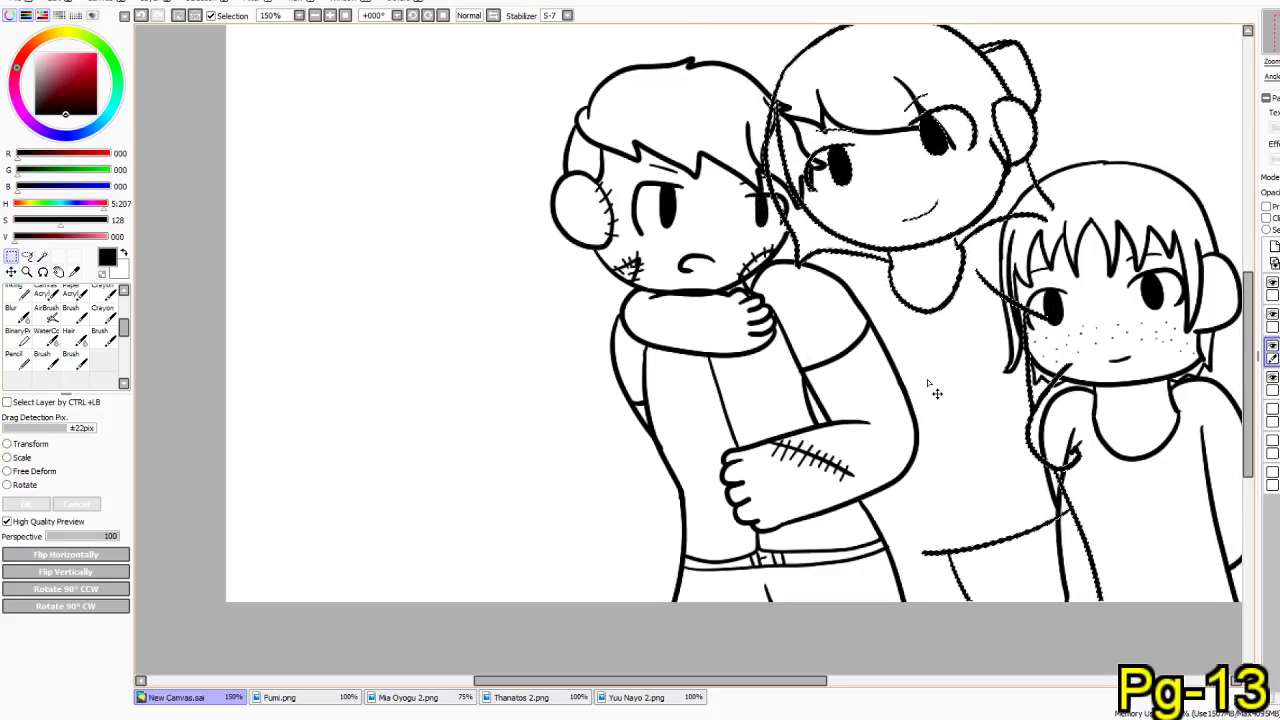
left_click_drag(935, 394, 931, 393)
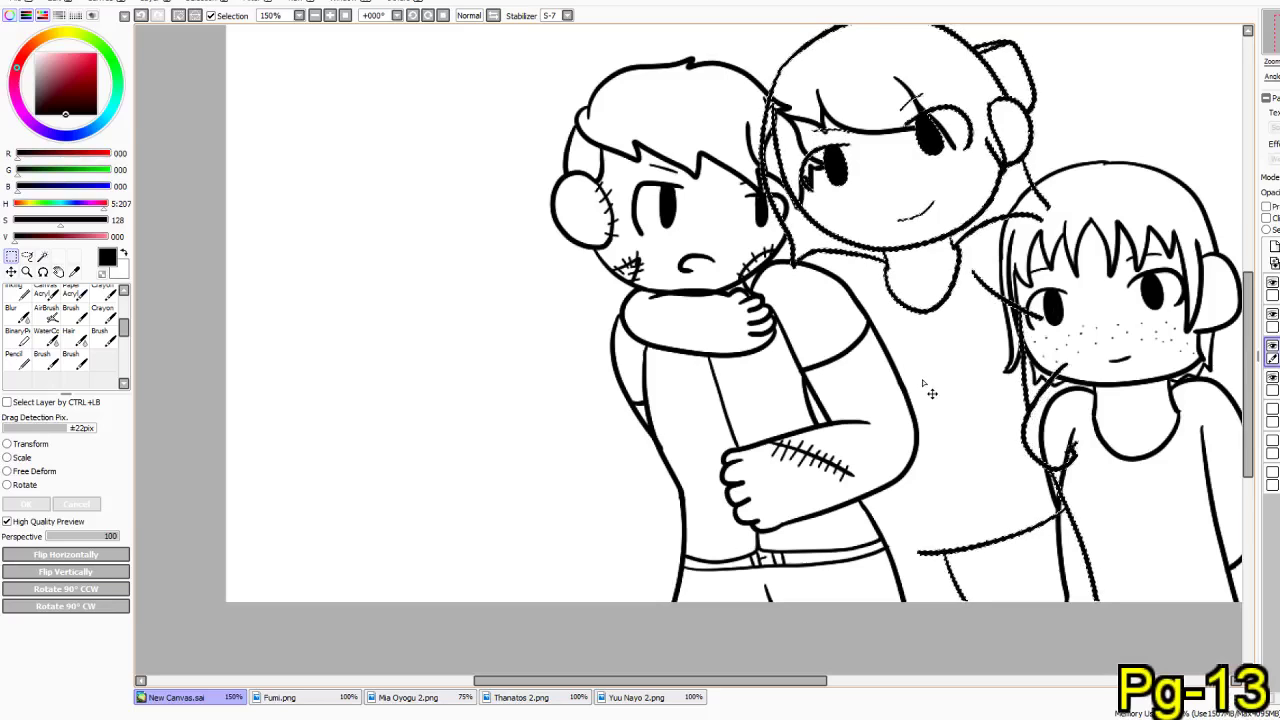
key("ctrl+d")
- Extend the taller character's shoulder line to the frowning character's cheek with a size 4 pencil stroke
scroll(931, 393, "up", 4)
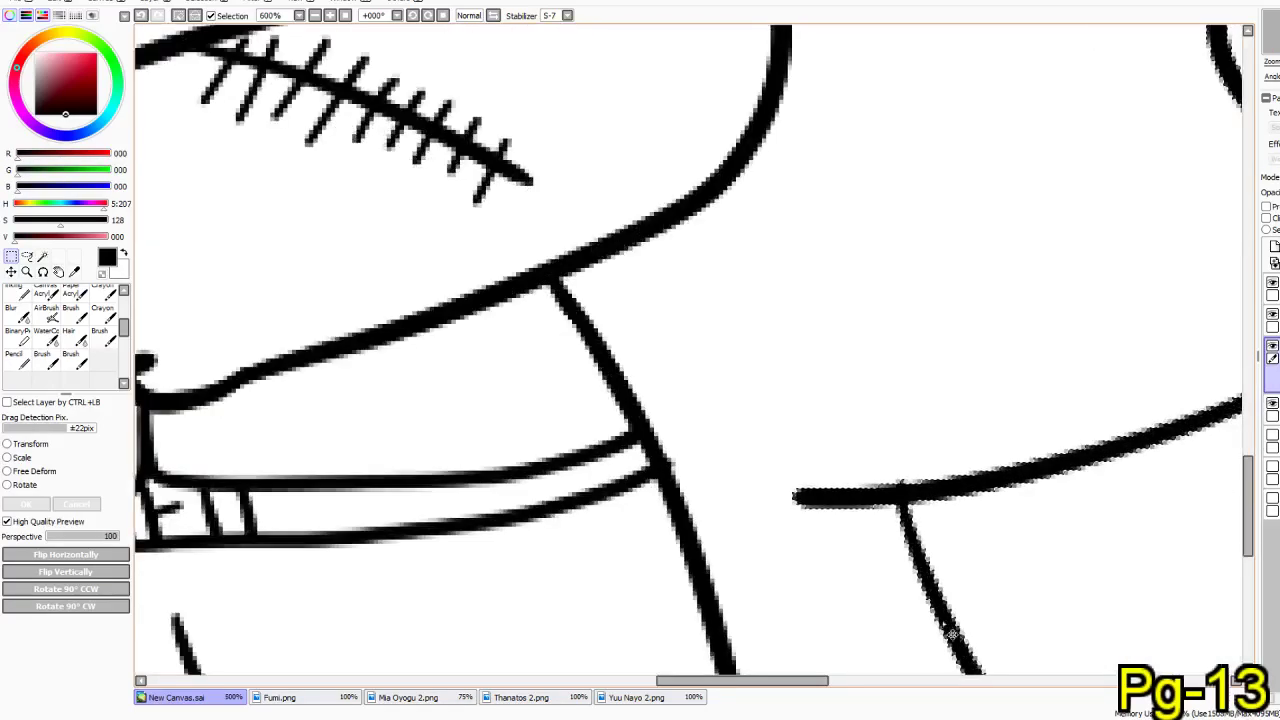
scroll(888, 533, "down", 4)
left_click(17, 360)
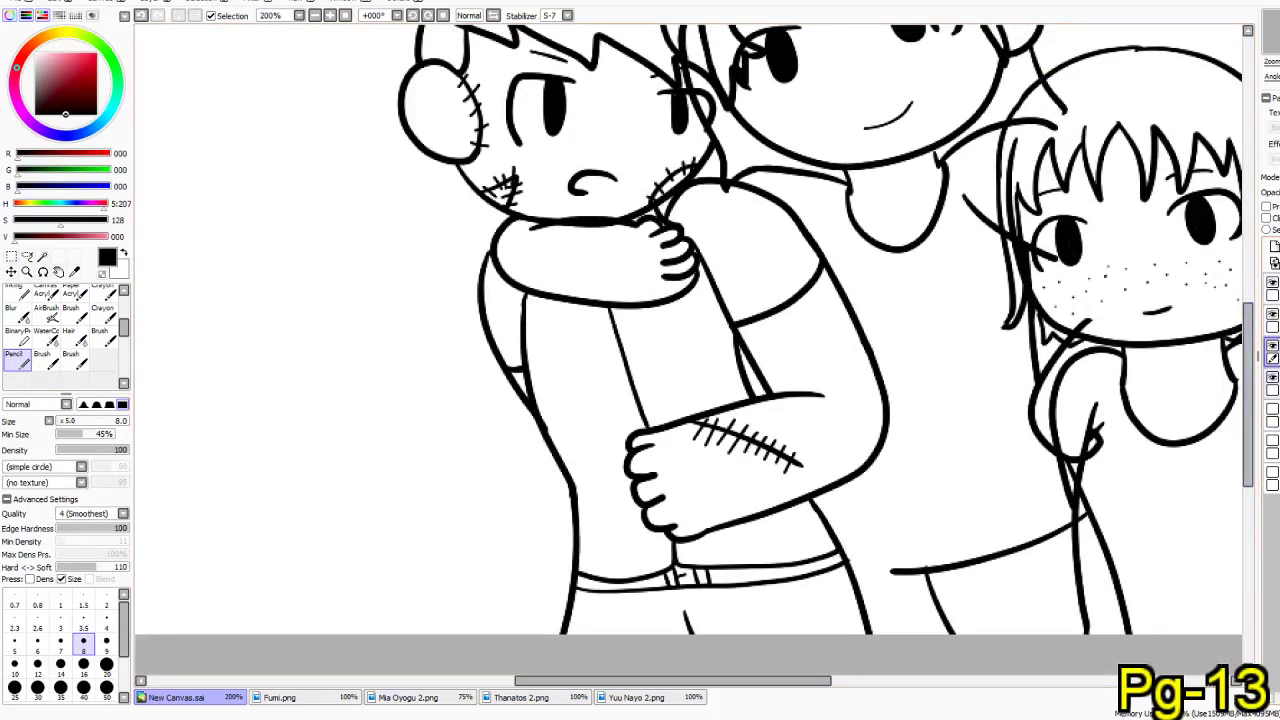
scroll(695, 72, "up", 2)
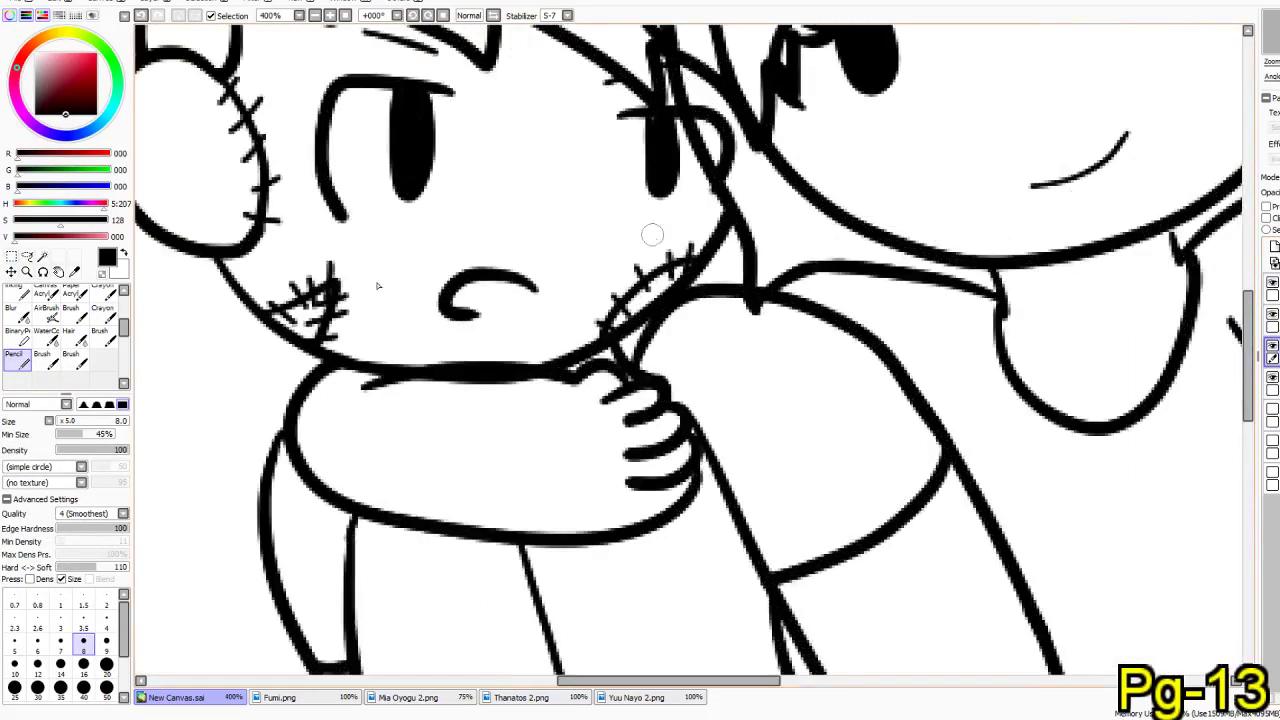
left_click(106, 620)
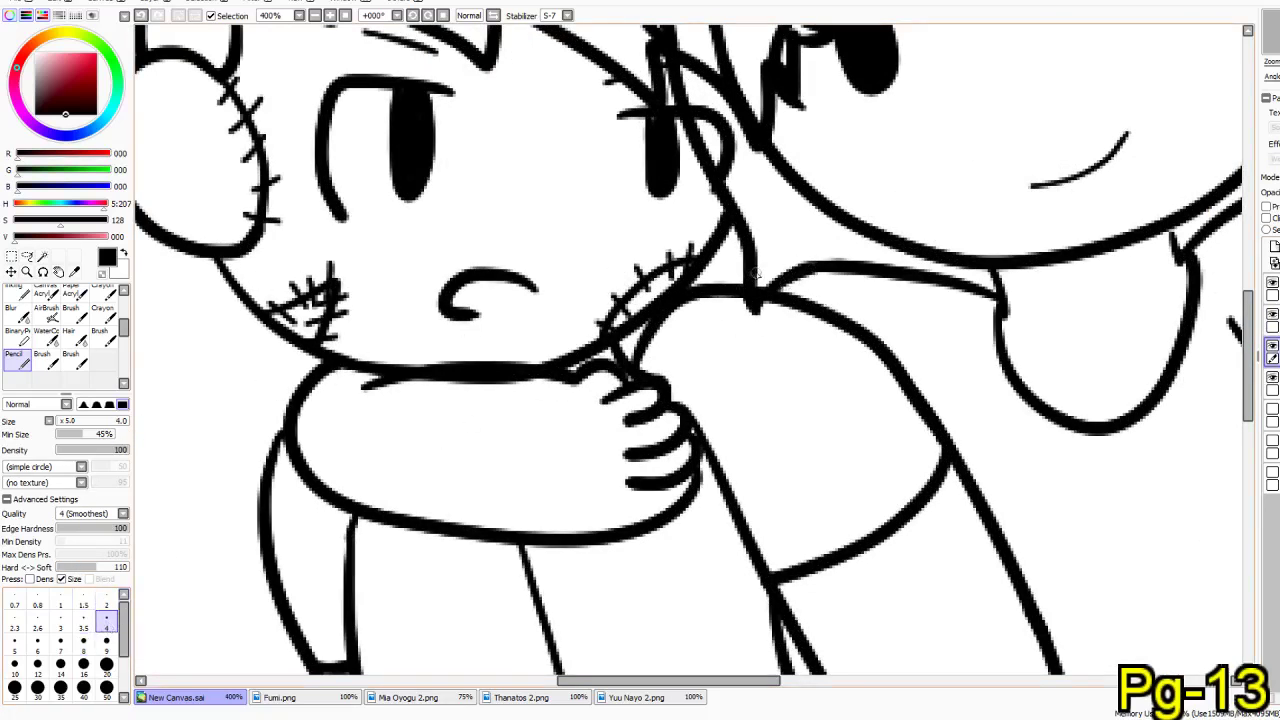
left_click_drag(736, 272, 686, 283)
left_click_drag(834, 481, 415, 433)
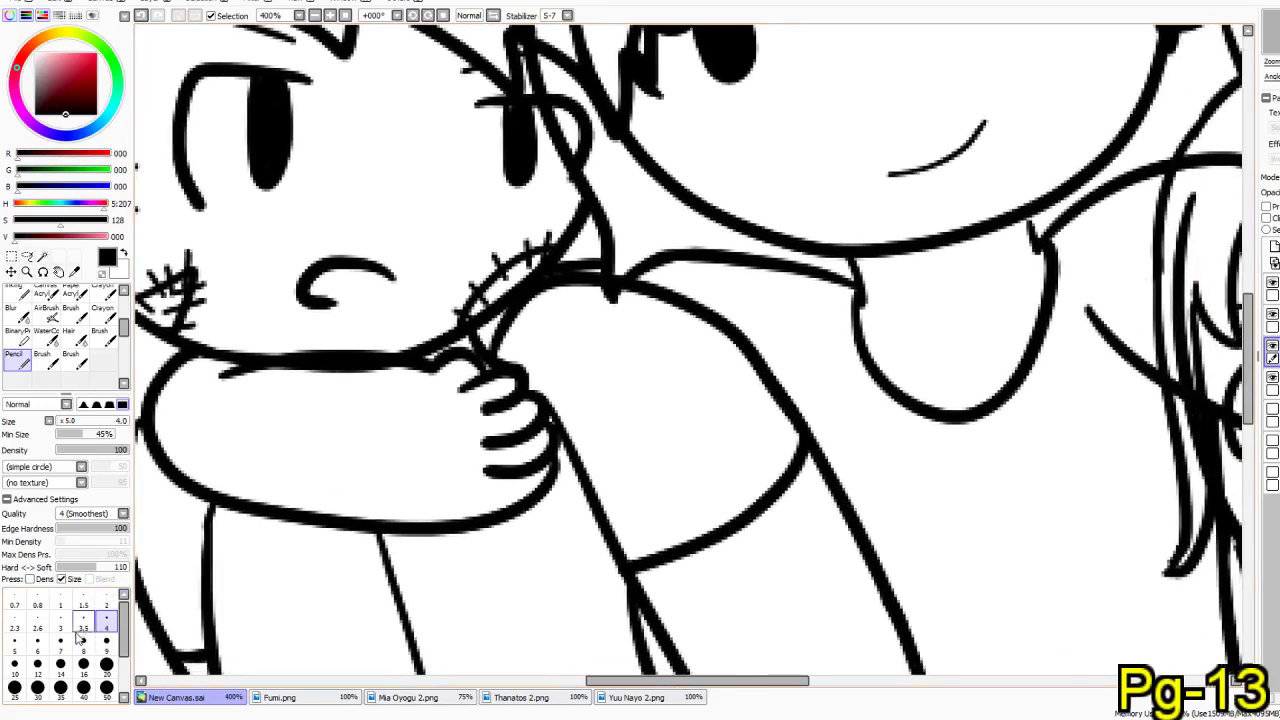
- Erase the taller character's lines crossing the freckled character's head and body, using the transparent pencil at size 14
left_click(37, 643)
left_click_drag(911, 420, 757, 378)
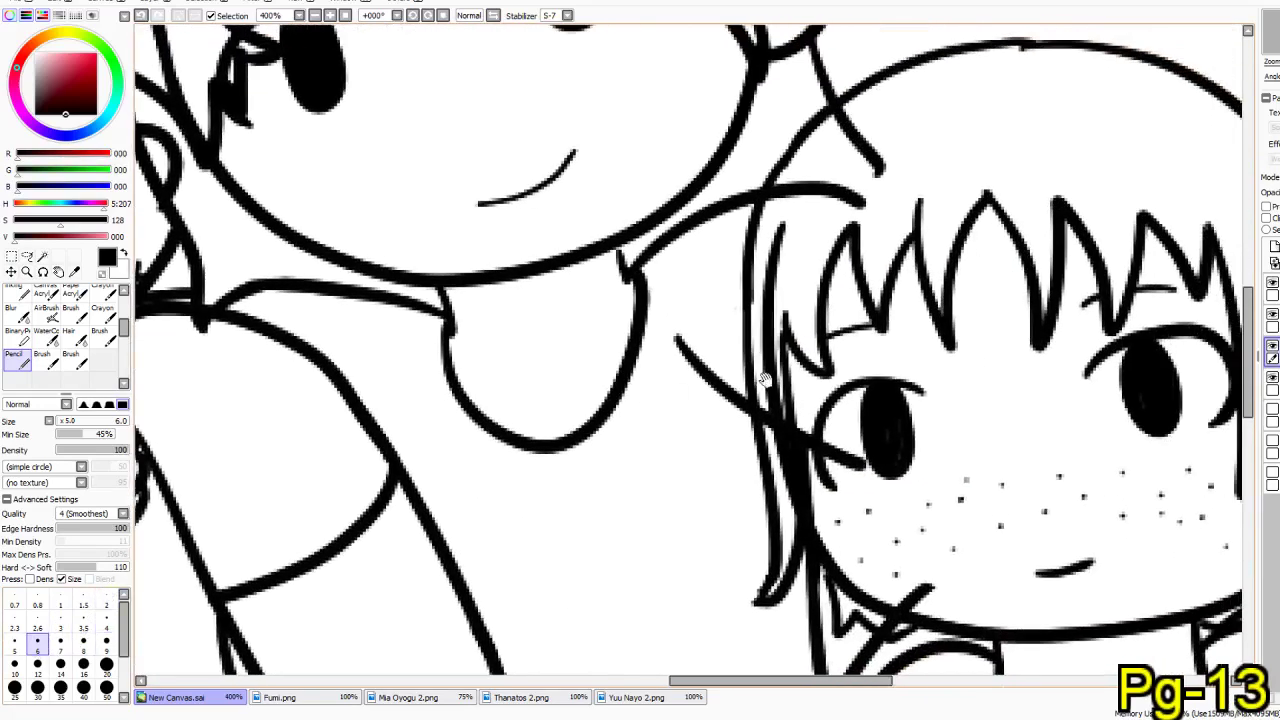
left_click(60, 664)
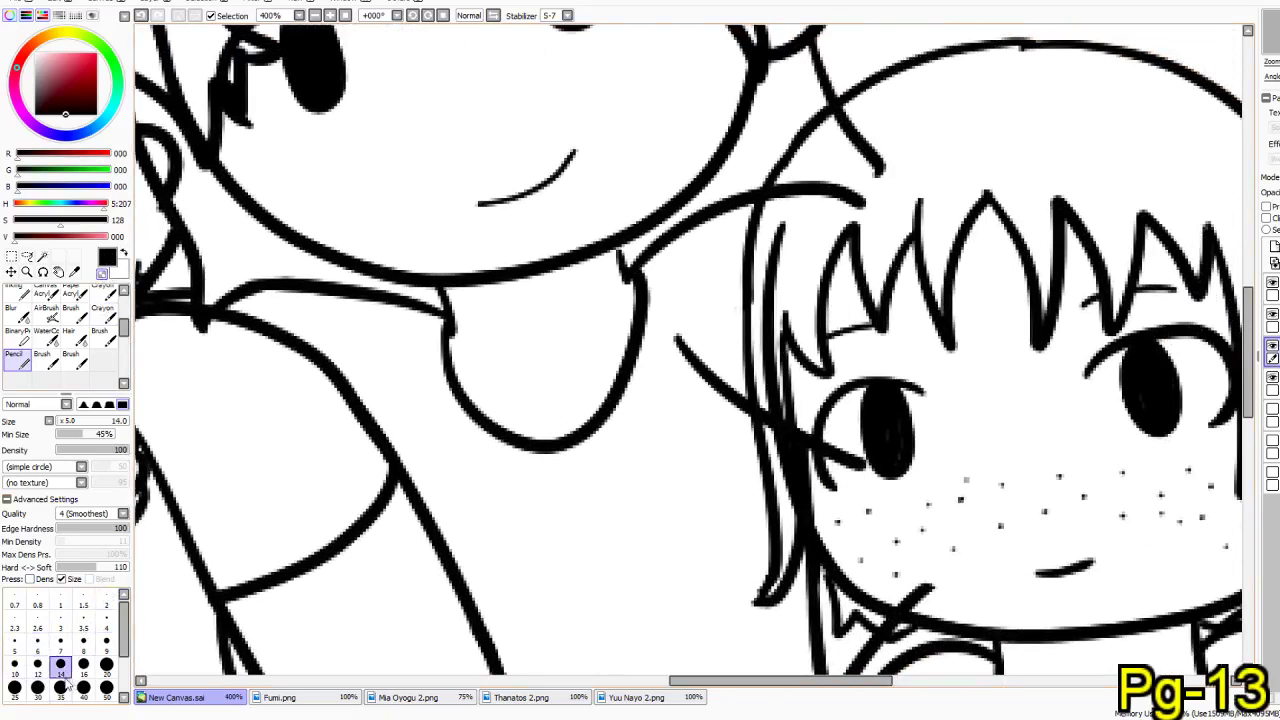
mouse_move(866, 115)
left_mouse_down()
mouse_move(803, 231)
mouse_move(901, 94)
mouse_move(921, 99)
mouse_move(843, 124)
mouse_move(780, 225)
mouse_move(778, 353)
mouse_move(891, 494)
left_mouse_up()
mouse_move(816, 484)
left_mouse_down()
mouse_move(809, 433)
mouse_move(837, 438)
mouse_move(852, 453)
mouse_move(826, 480)
mouse_move(821, 518)
mouse_move(879, 578)
mouse_move(959, 616)
mouse_move(907, 571)
mouse_move(894, 620)
mouse_move(895, 600)
mouse_move(944, 650)
mouse_move(865, 298)
left_mouse_up()
mouse_move(891, 486)
left_mouse_down()
mouse_move(869, 457)
mouse_move(856, 523)
mouse_move(884, 507)
mouse_move(875, 535)
mouse_move(844, 469)
mouse_move(839, 558)
mouse_move(836, 493)
mouse_move(833, 531)
mouse_move(813, 531)
mouse_move(841, 633)
mouse_move(814, 343)
left_mouse_up()
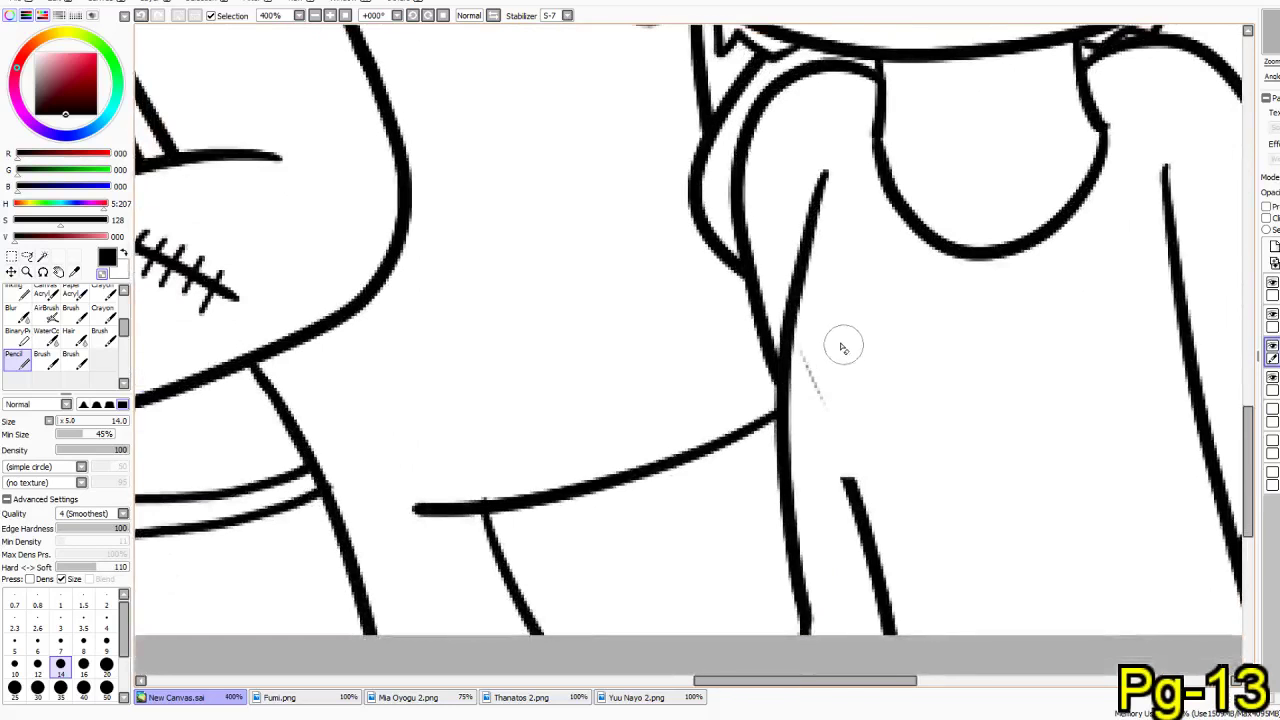
mouse_move(850, 588)
left_mouse_down()
mouse_move(868, 662)
mouse_move(873, 563)
mouse_move(849, 445)
mouse_move(883, 614)
left_mouse_up()
- Extend the taller character's shirt hem to the frowning character's waist with a size 6 pencil line
left_click(37, 651)
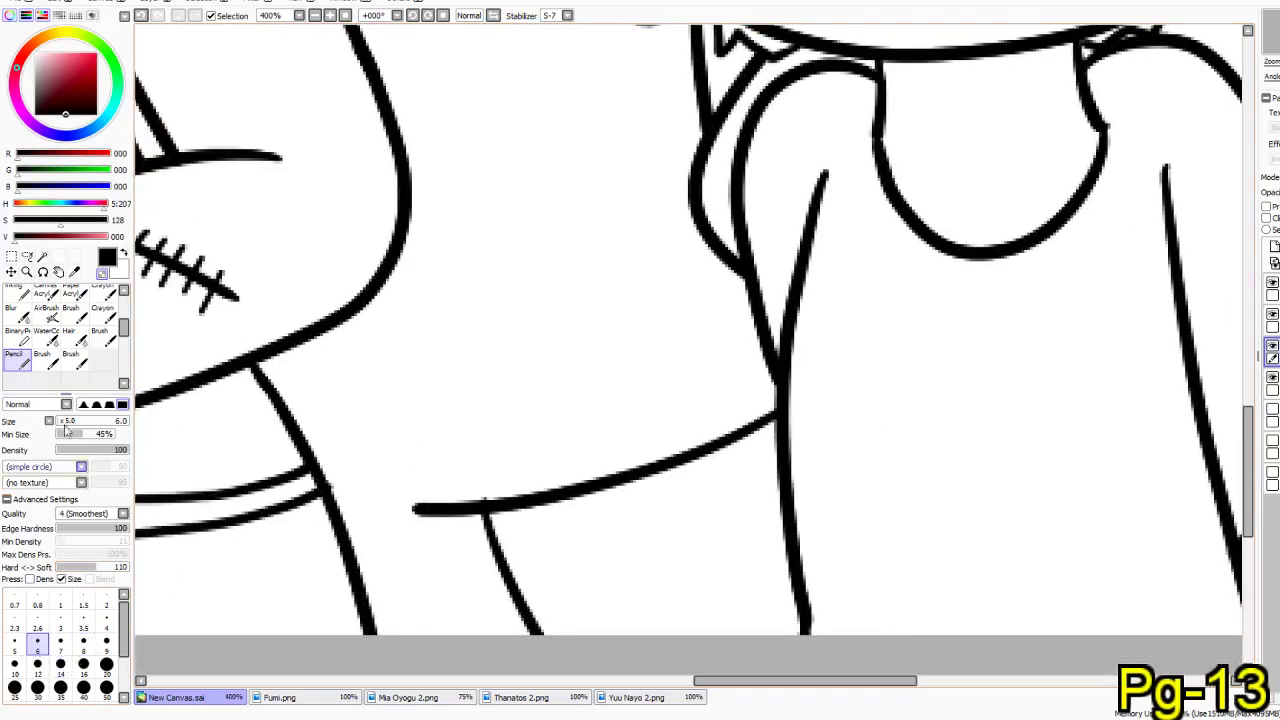
left_click_drag(333, 499, 450, 510)
key("ctrl+z")
left_click_drag(332, 501, 444, 506)
scroll(448, 502, "down", 4)
left_click_drag(304, 455, 454, 486)
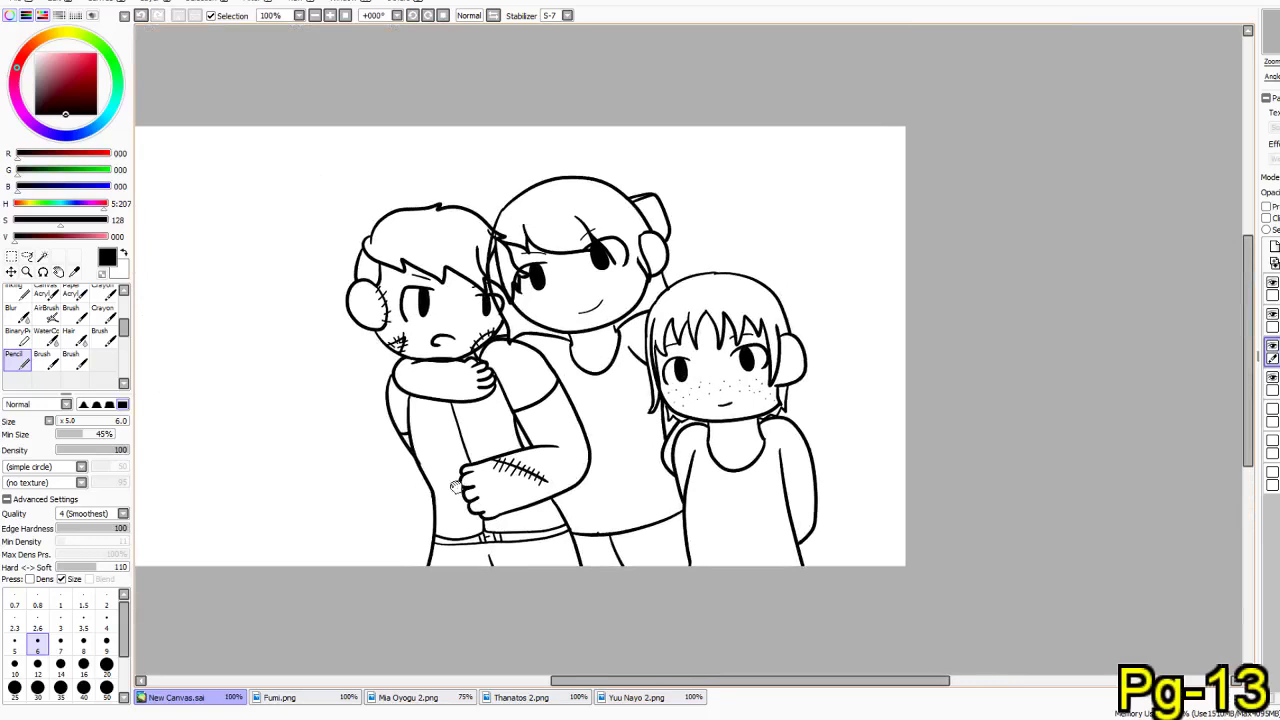
- Erase the frowning character's hair and ear lines crossing the taller character's face, using the transparent pencil at size 20
scroll(462, 455, "up", 4)
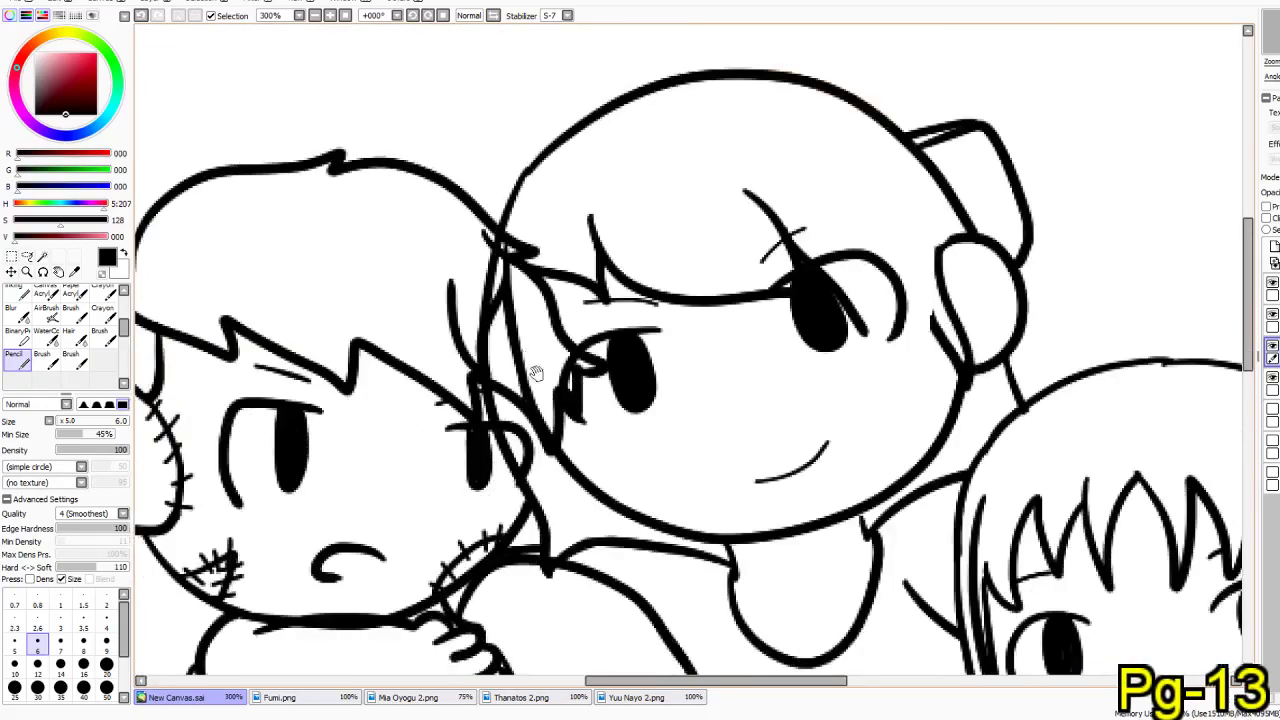
left_click(1272, 384)
left_click(106, 664)
left_click_drag(532, 238, 518, 275)
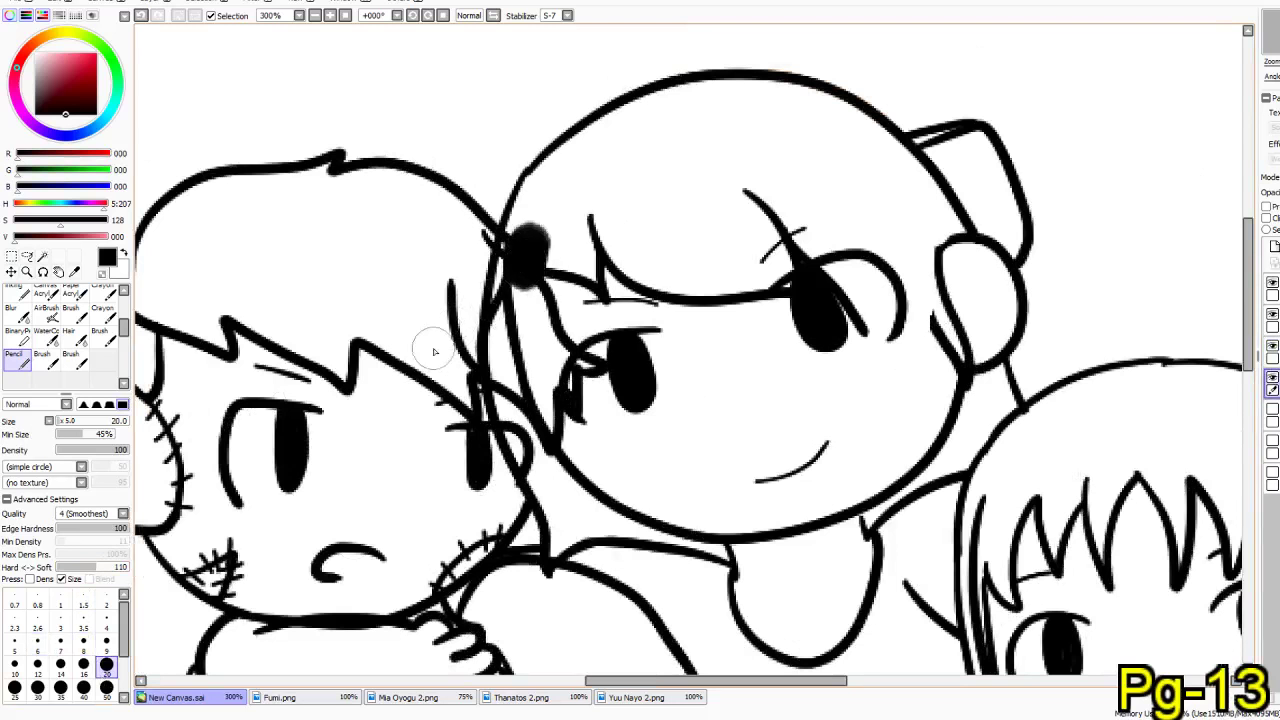
key("ctrl+z")
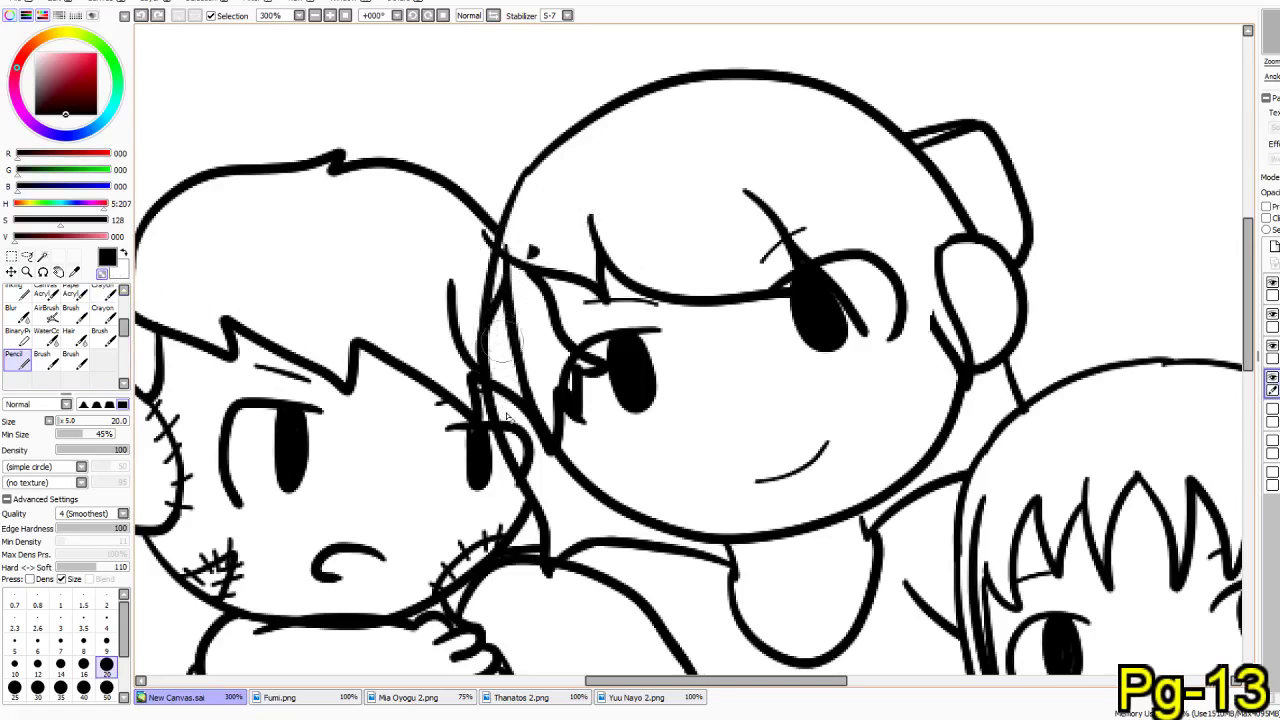
mouse_move(557, 328)
left_mouse_down()
mouse_move(581, 426)
mouse_move(588, 320)
mouse_move(591, 370)
mouse_move(533, 349)
mouse_move(563, 469)
mouse_move(546, 394)
mouse_move(514, 364)
mouse_move(535, 453)
left_mouse_up()
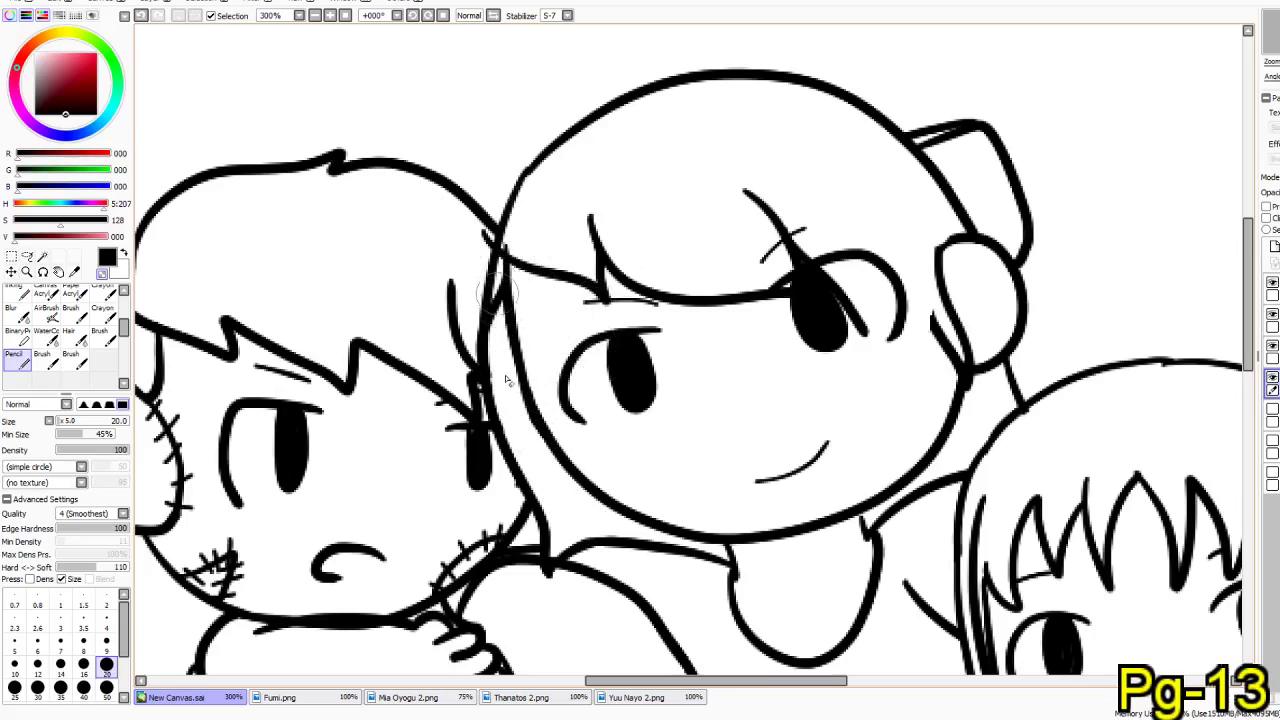
- Select the taller character's fringe on its own layer and shift it slightly to the right across the face
left_click(12, 256)
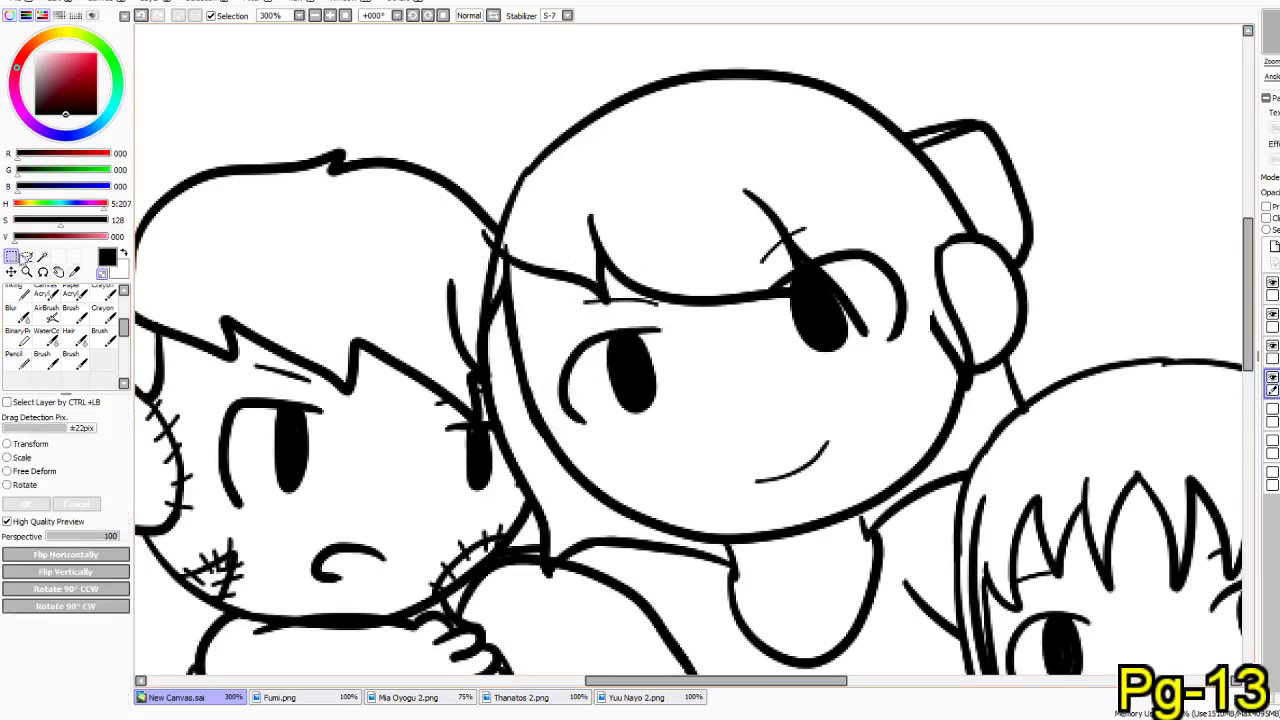
left_click(1275, 321)
left_click_drag(1022, 174, 270, 435)
left_click_drag(492, 402, 568, 402)
- Draw a side hair strand down the taller character's cheek with the size 6 pencil
left_click(16, 356)
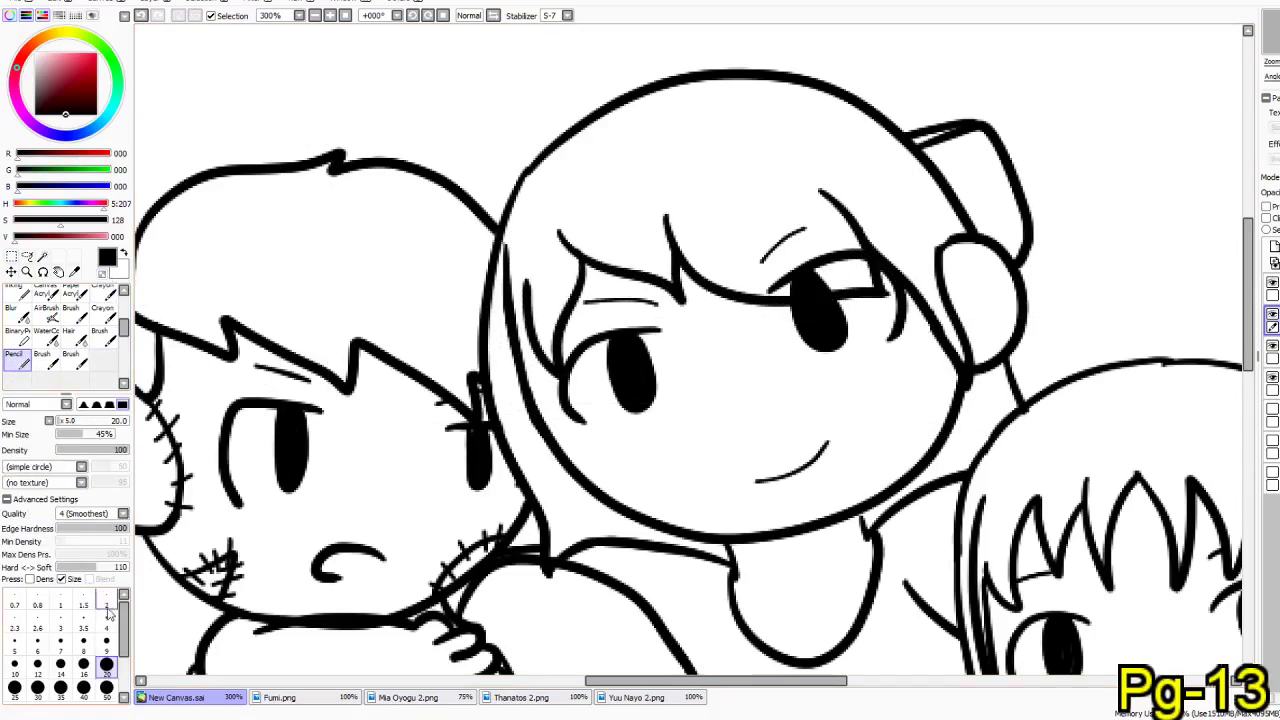
left_click(37, 643)
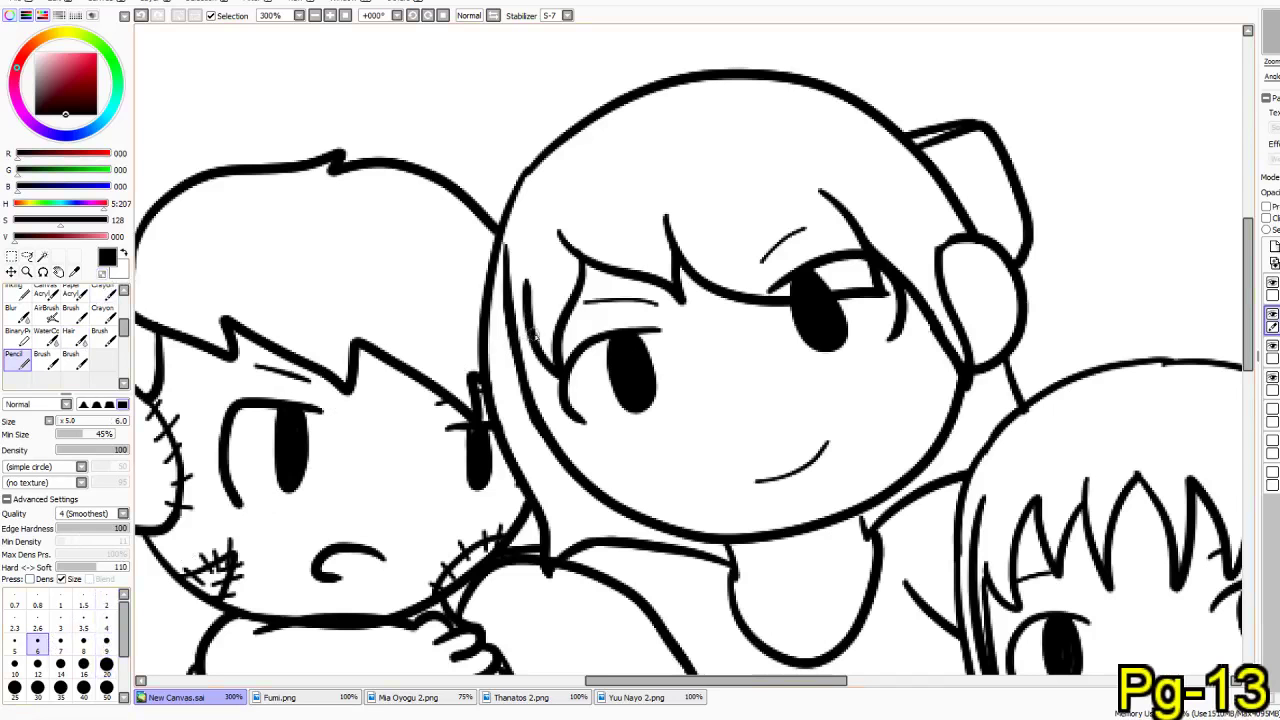
left_click_drag(534, 338, 520, 475)
key("ctrl+z")
left_click_drag(534, 340, 527, 470)
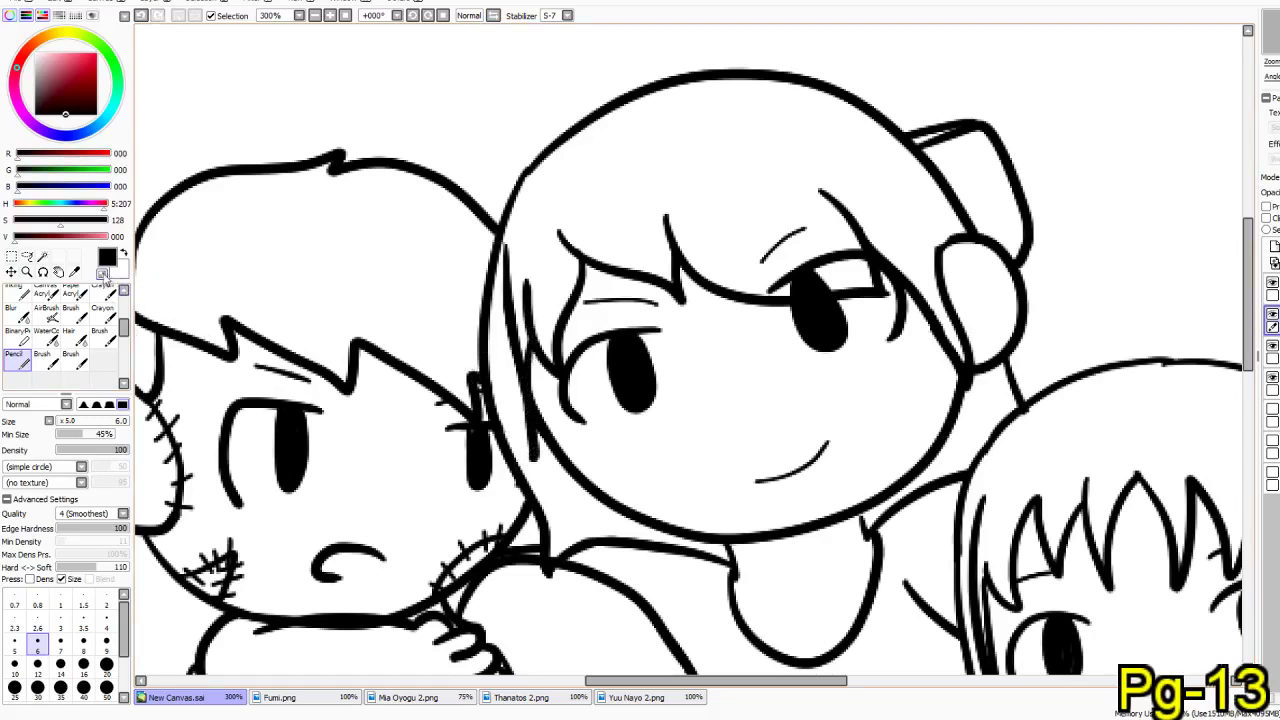
- Erase the upper part of the taller character's face outline beside the hair strand
left_click(1273, 352)
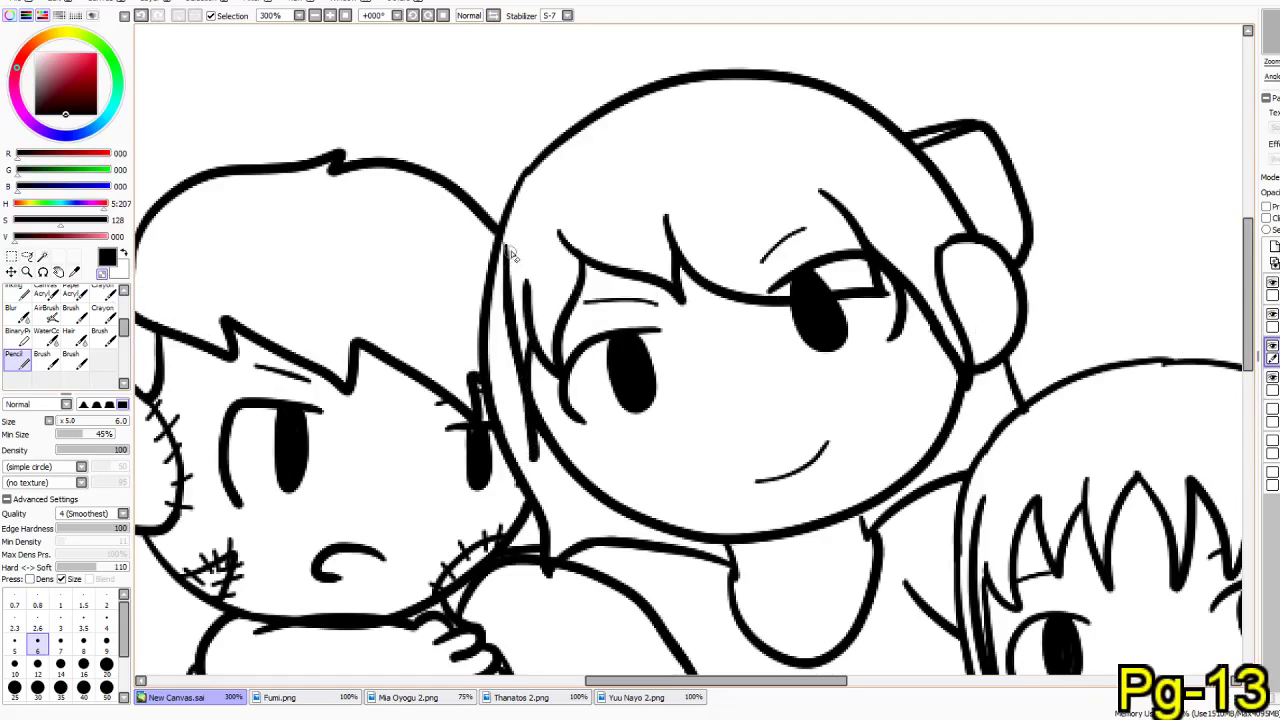
left_click_drag(506, 259, 512, 322)
left_click_drag(511, 224, 511, 345)
scroll(523, 336, "down", 3)
left_click_drag(515, 450, 565, 418)
- Show the laughing character's line art layer alongside the other three characters
left_click(1272, 378)
left_click(1272, 378)
left_click(1273, 409)
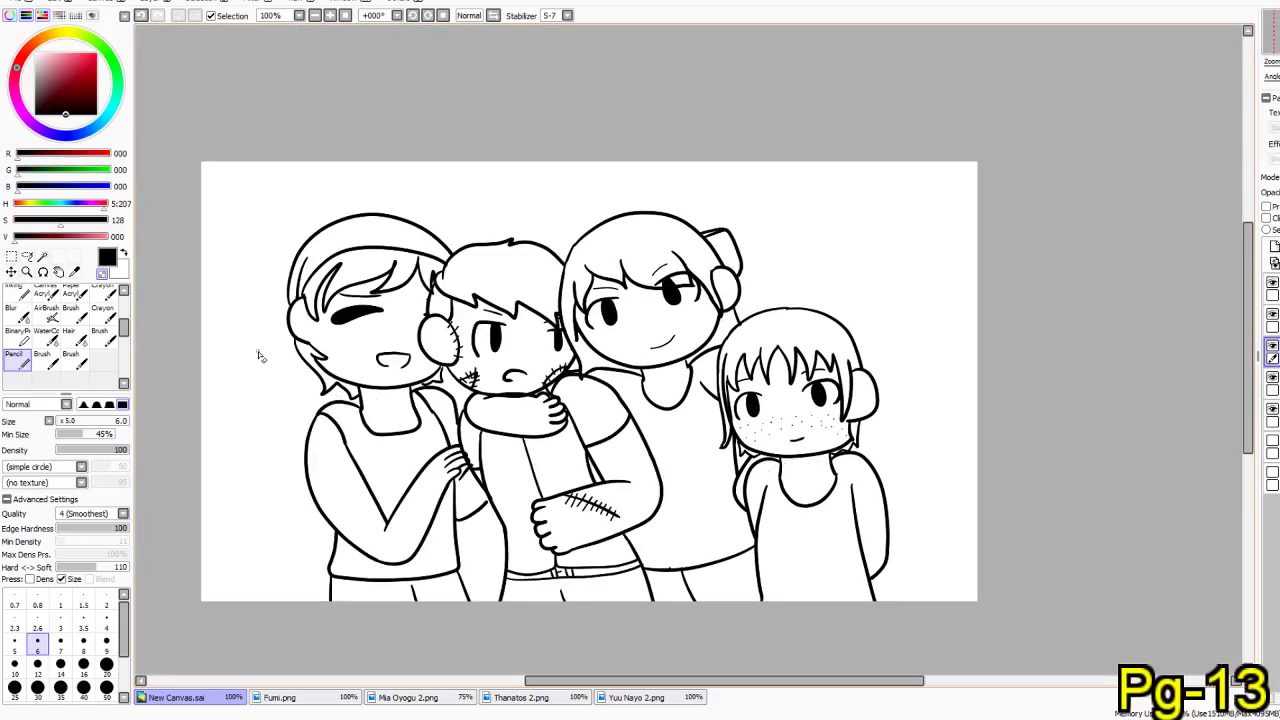
scroll(349, 330, "up", 4)
scroll(394, 306, "down", 2)
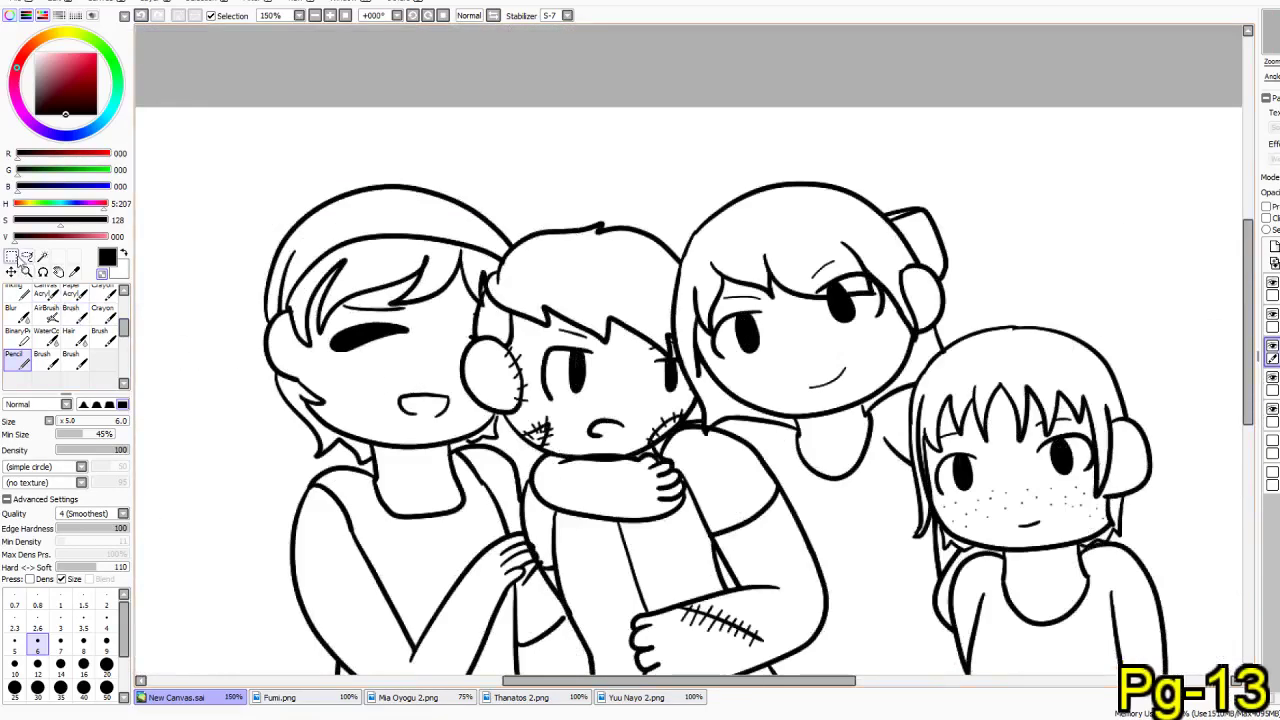
- Select the laughing character's line art with a rectangle, move it slightly left away from the frowning character, and deselect it
left_click(11, 257)
left_click_drag(510, 249, 738, 142)
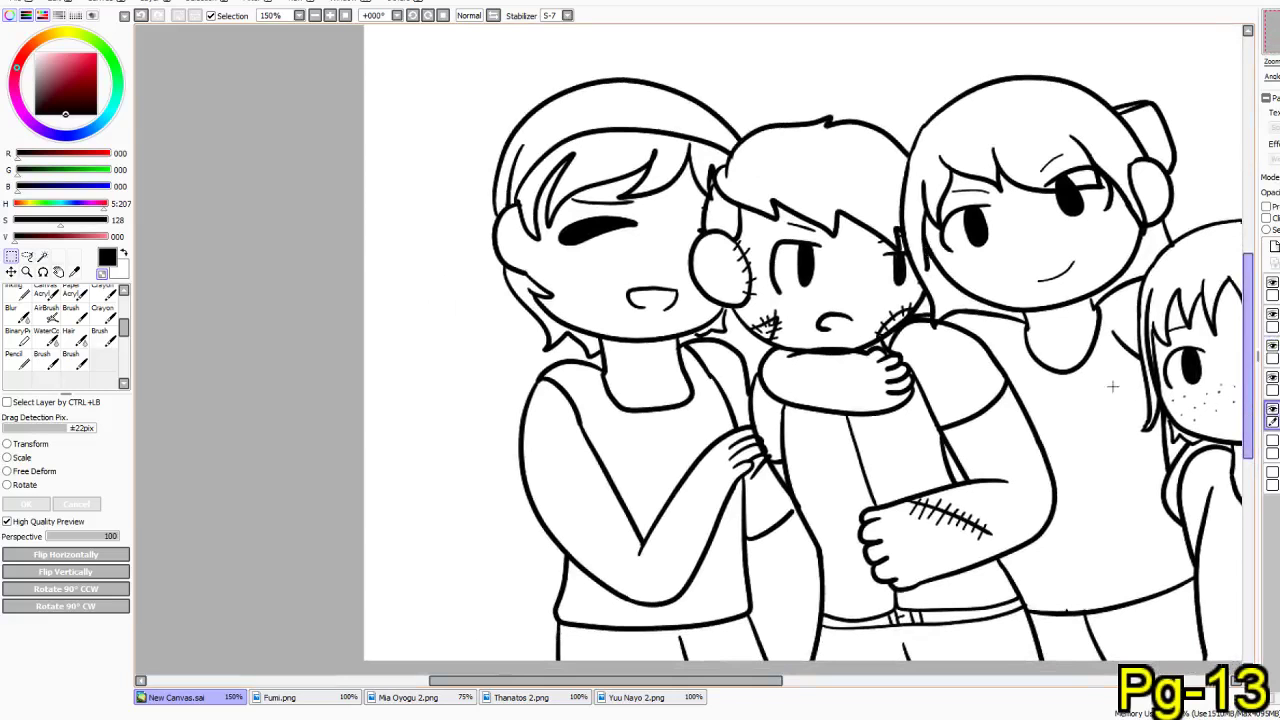
scroll(853, 280, "down", 4)
scroll(855, 264, "up", 1)
left_click_drag(881, 176, 741, 508)
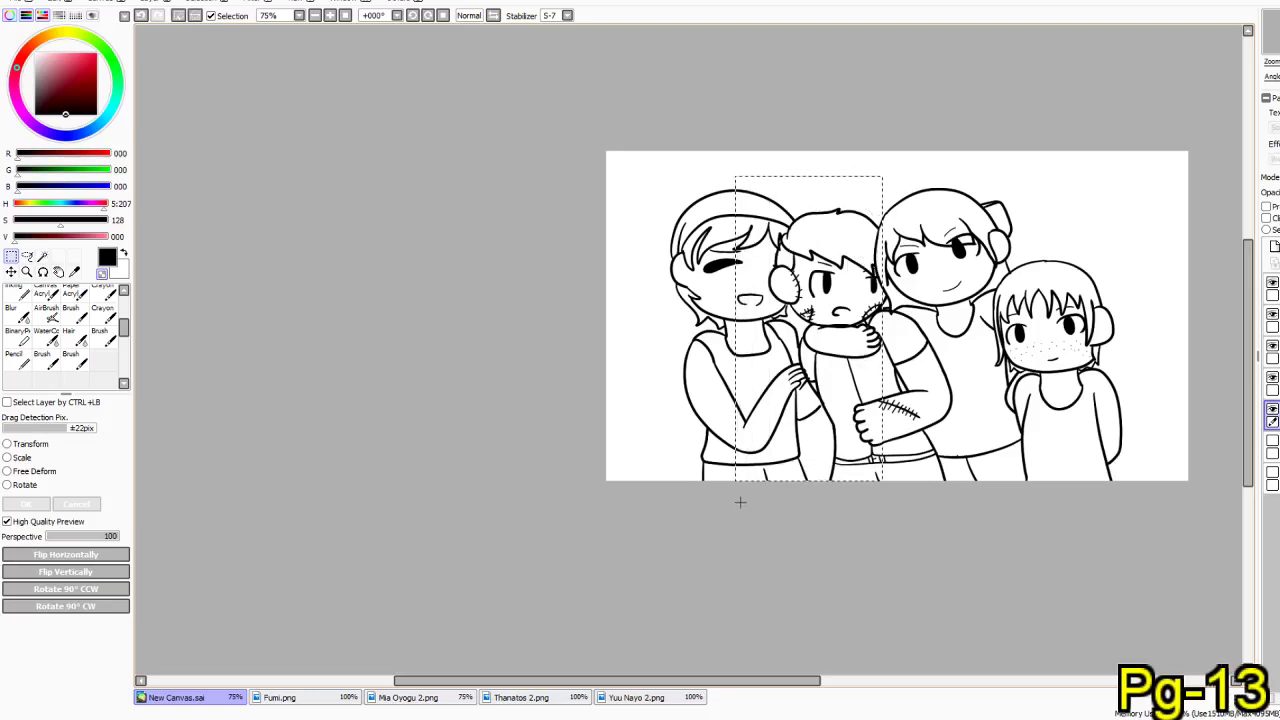
mouse_move(631, 126)
left_mouse_down()
mouse_move(1077, 663)
mouse_move(894, 689)
left_mouse_up()
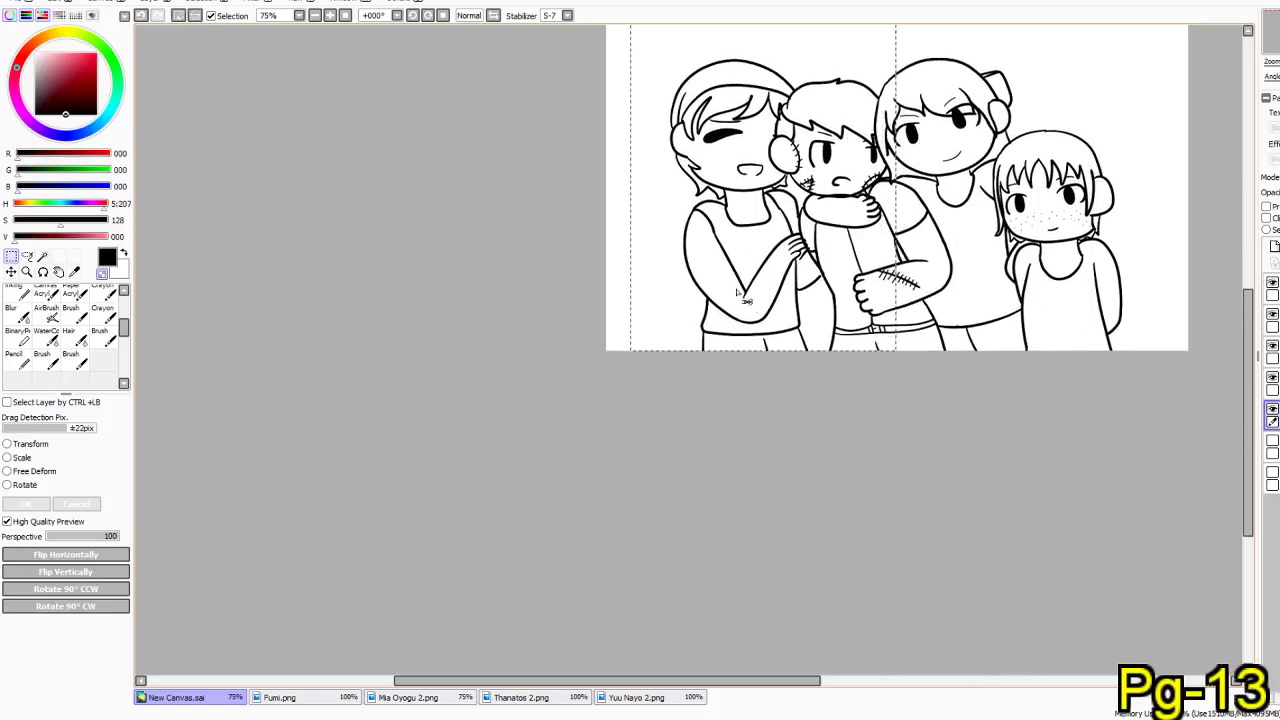
scroll(733, 223, "down", 1)
scroll(733, 158, "up", 5)
scroll(765, 272, "down", 5)
scroll(818, 345, "up", 2)
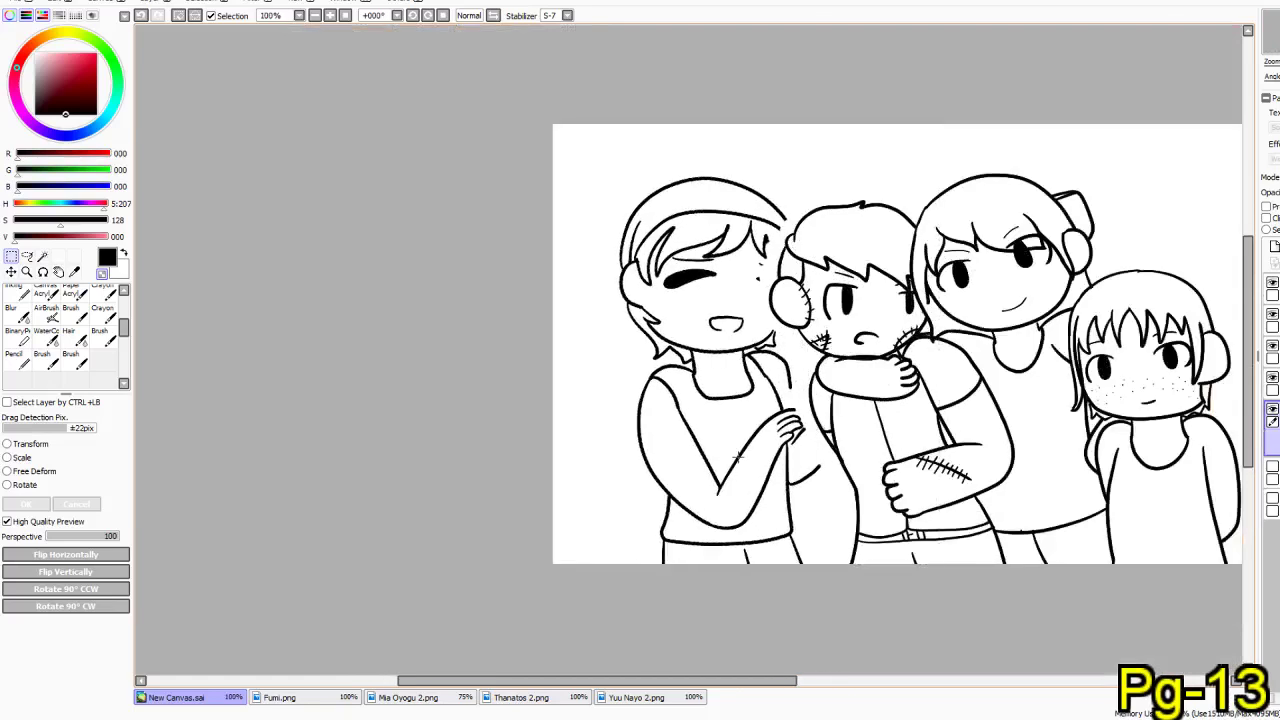
scroll(742, 462, "up", 5)
scroll(790, 536, "down", 4)
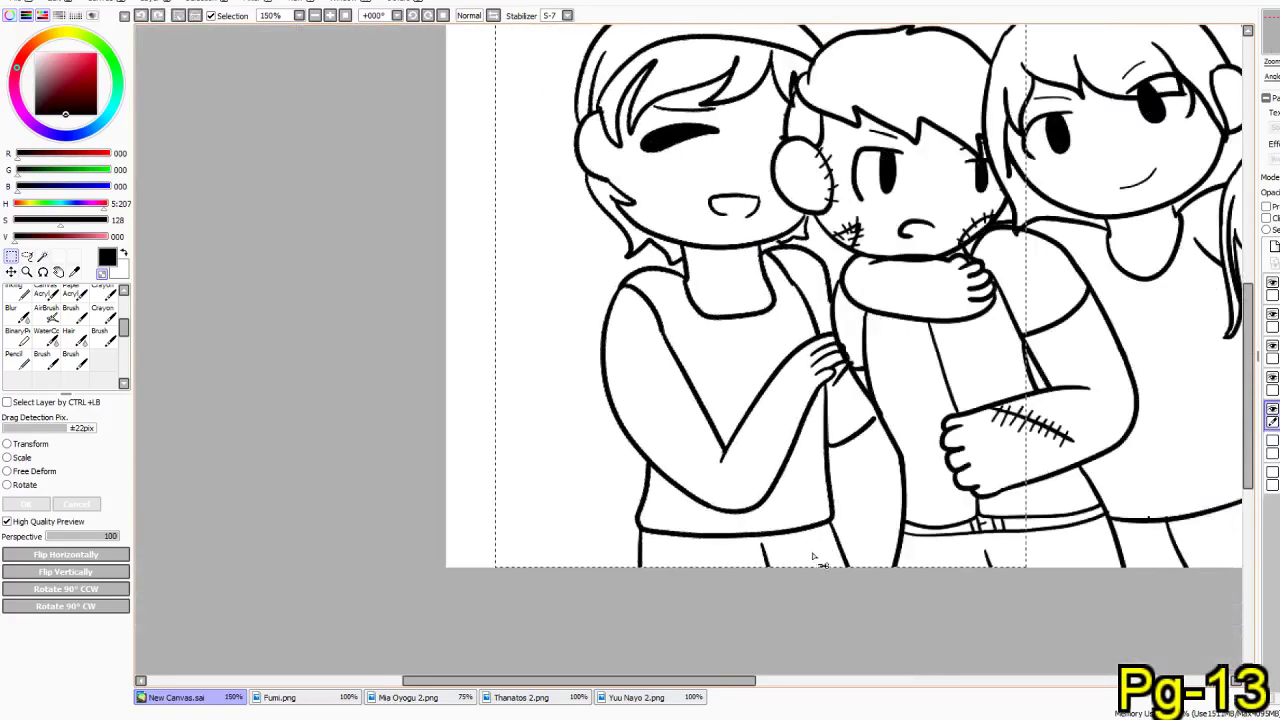
scroll(805, 572, "up", 3)
scroll(718, 574, "down", 4)
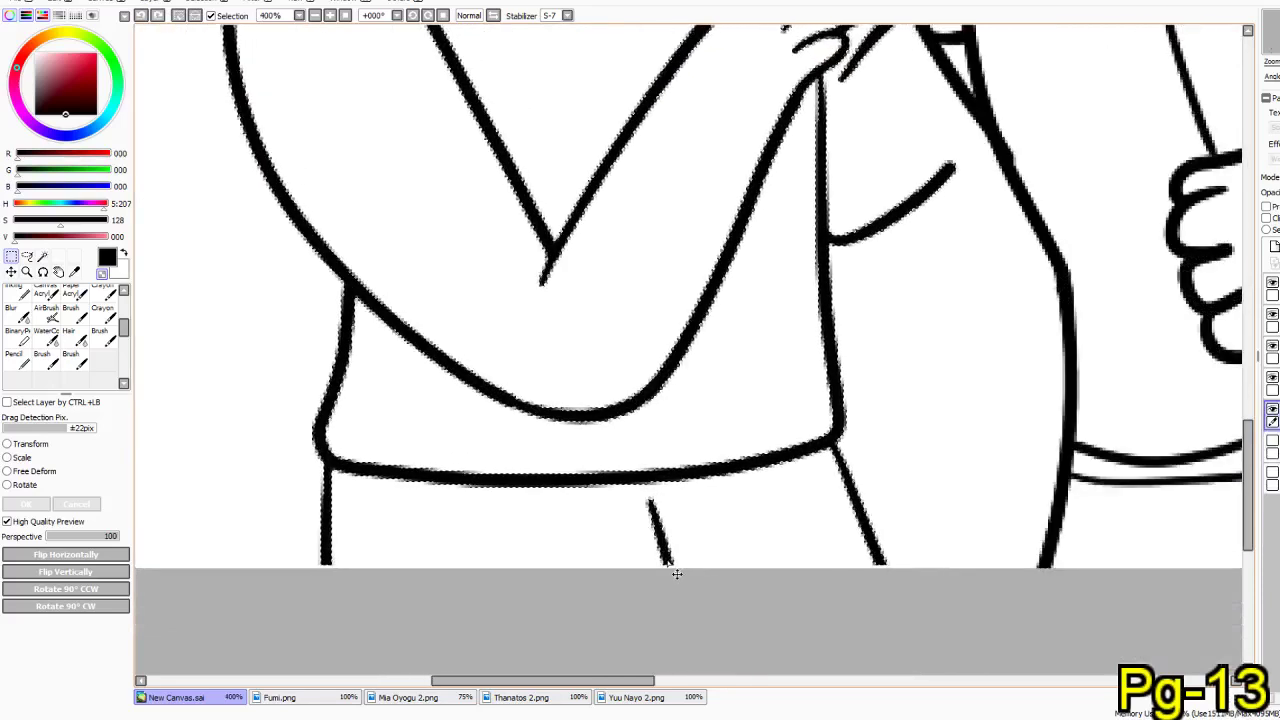
scroll(682, 496, "down", 3)
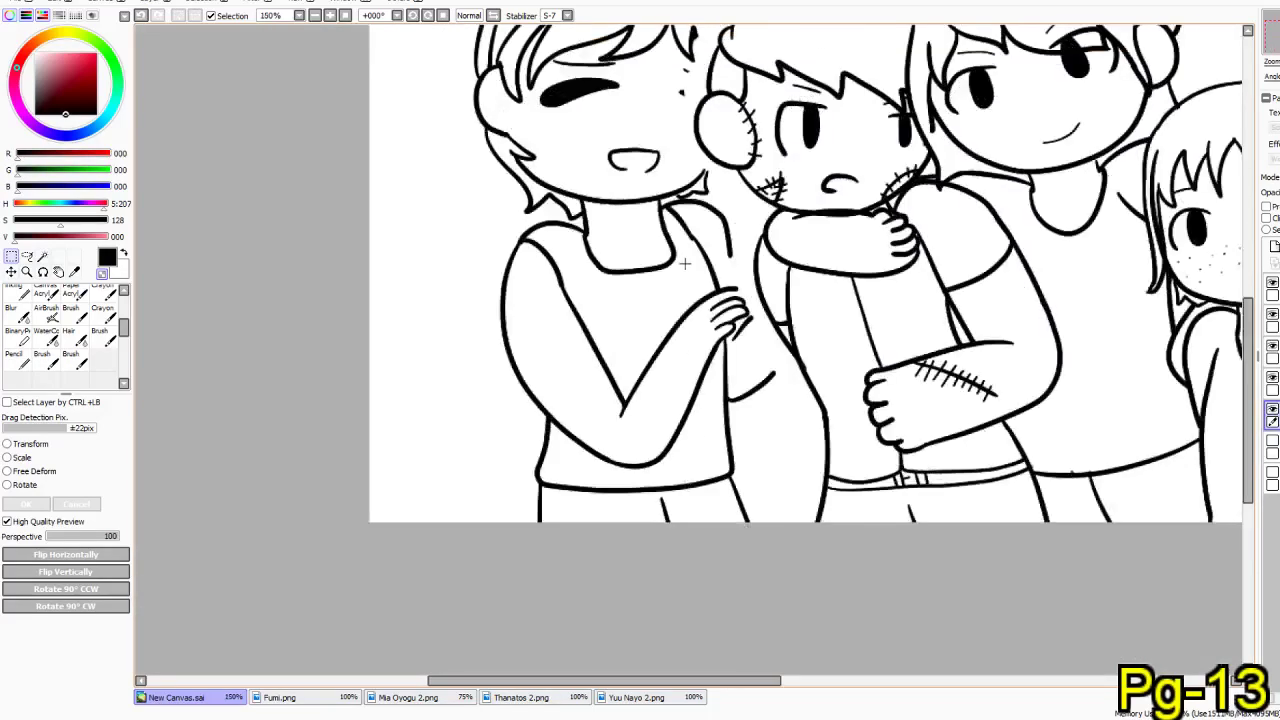
- Ink the laughing character's last fringe strand down to the frowning character's sideburn with the size 6 pencil
scroll(690, 148, "up", 3)
scroll(690, 148, "up", 3)
left_click(15, 357)
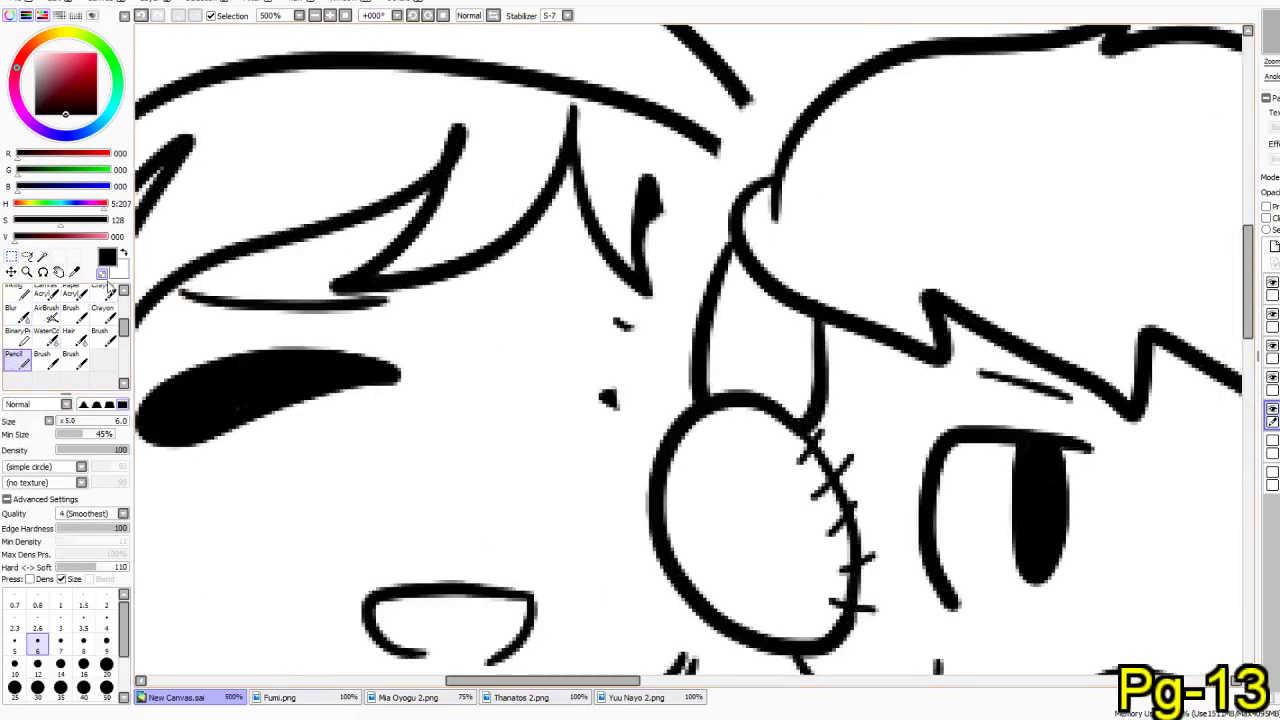
mouse_move(650, 195)
left_mouse_down()
mouse_move(659, 270)
mouse_move(702, 323)
left_mouse_up()
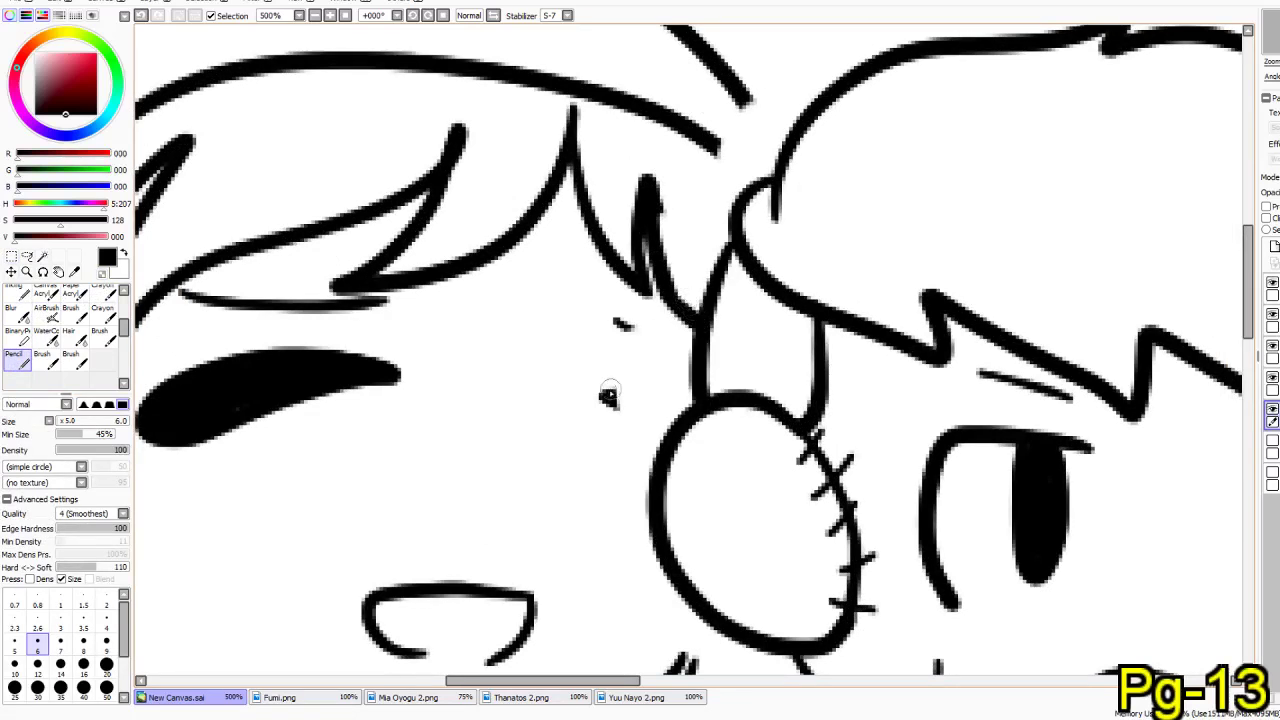
- Complete the laughing character's partly hidden closed eye and eyebrow up to the frowning character's ear
mouse_move(612, 397)
left_mouse_down()
mouse_move(685, 415)
mouse_move(668, 426)
mouse_move(625, 402)
left_mouse_up()
left_click_drag(620, 322, 710, 366)
left_click_drag(673, 282, 661, 286)
key("ctrl+z")
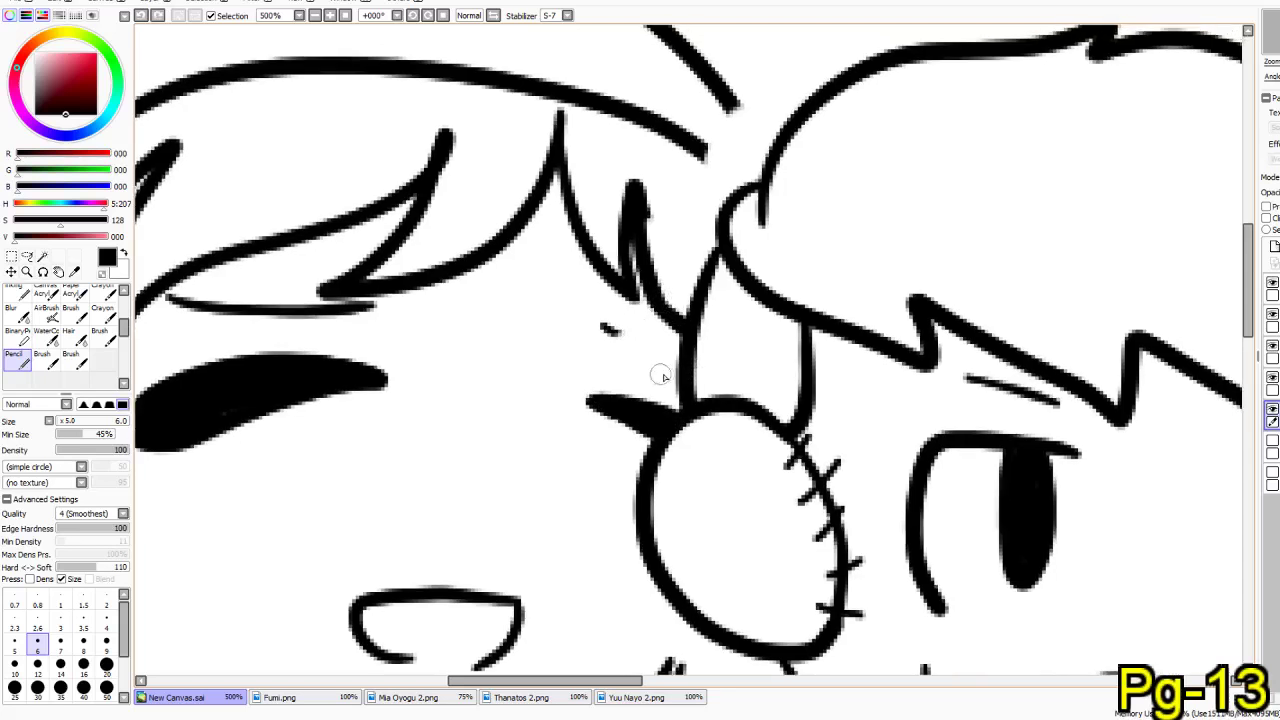
mouse_move(686, 368)
left_mouse_down()
mouse_move(606, 325)
mouse_move(649, 371)
mouse_move(686, 378)
mouse_move(703, 436)
mouse_move(665, 478)
left_mouse_up()
key("ctrl+z")
- Extend the laughing character's two headband lines to meet the frowning character's hair
left_click_drag(662, 284, 722, 326)
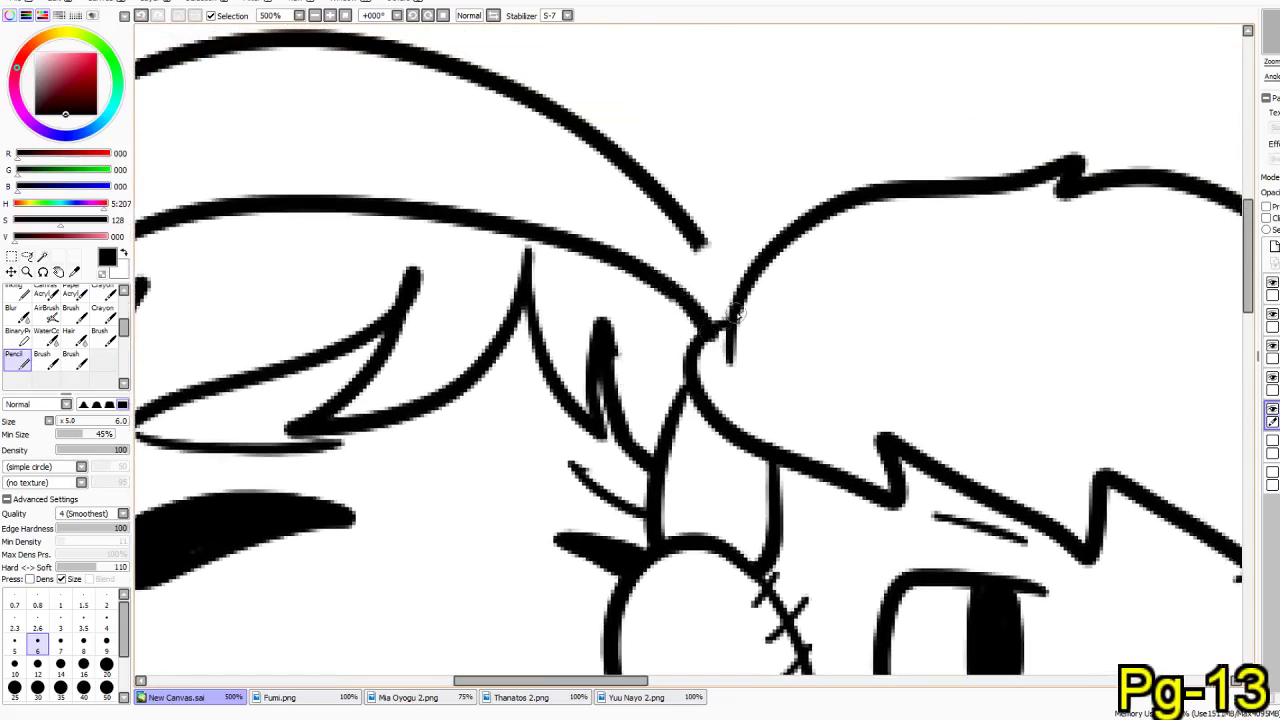
left_click_drag(733, 244, 744, 294)
key("ctrl+z")
left_click_drag(693, 232, 738, 303)
- Extend the laughing character's jawline and the hair beneath it to meet the frowning character's ear
mouse_move(639, 390)
left_mouse_down()
mouse_move(784, 36)
mouse_move(689, 307)
left_mouse_up()
left_click_drag(831, 317, 793, 377)
key("ctrl+z")
left_click_drag(830, 318, 798, 381)
left_click_drag(838, 322, 842, 374)
left_click_drag(648, 497, 580, 669)
left_click_drag(610, 537, 669, 603)
scroll(670, 606, "down", 5)
scroll(669, 607, "down", 3)
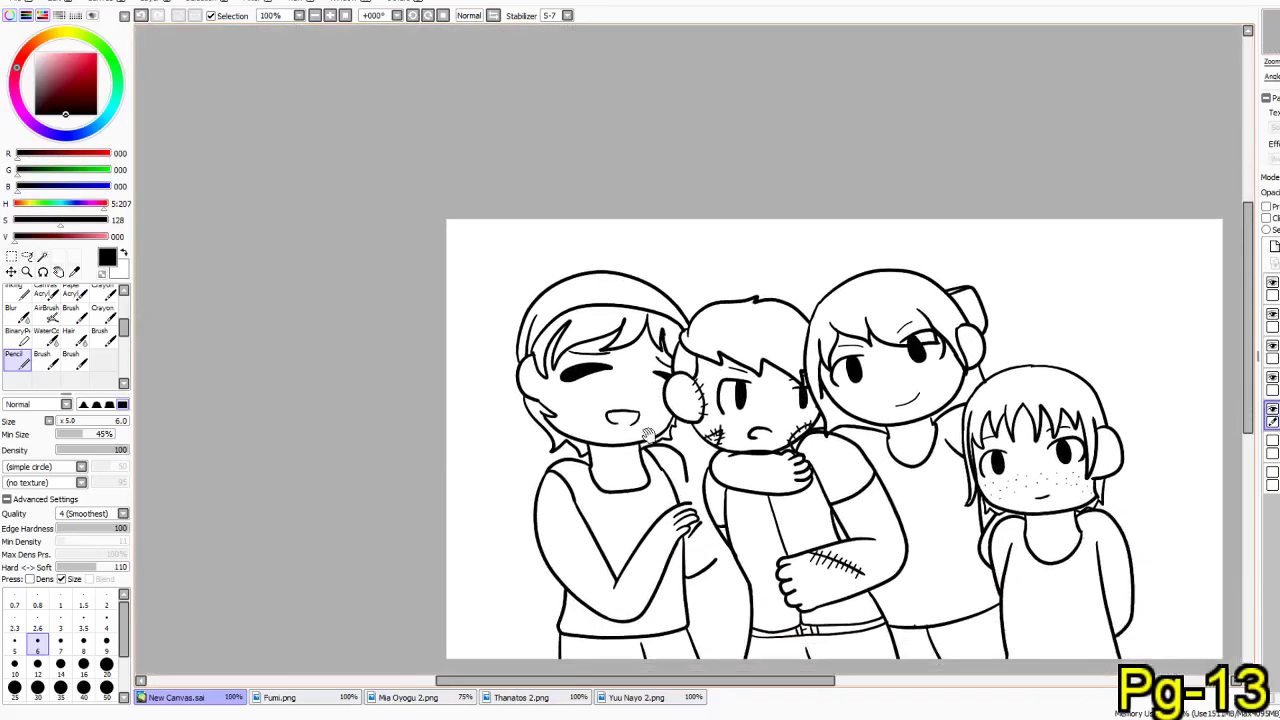
- Lengthen the laughing character's outer arm line down toward the hand and erase the old line end beside it
scroll(677, 508, "up", 4)
mouse_move(693, 498)
left_mouse_down()
mouse_move(573, 378)
mouse_move(526, 404)
left_mouse_up()
left_click_drag(582, 227, 673, 505)
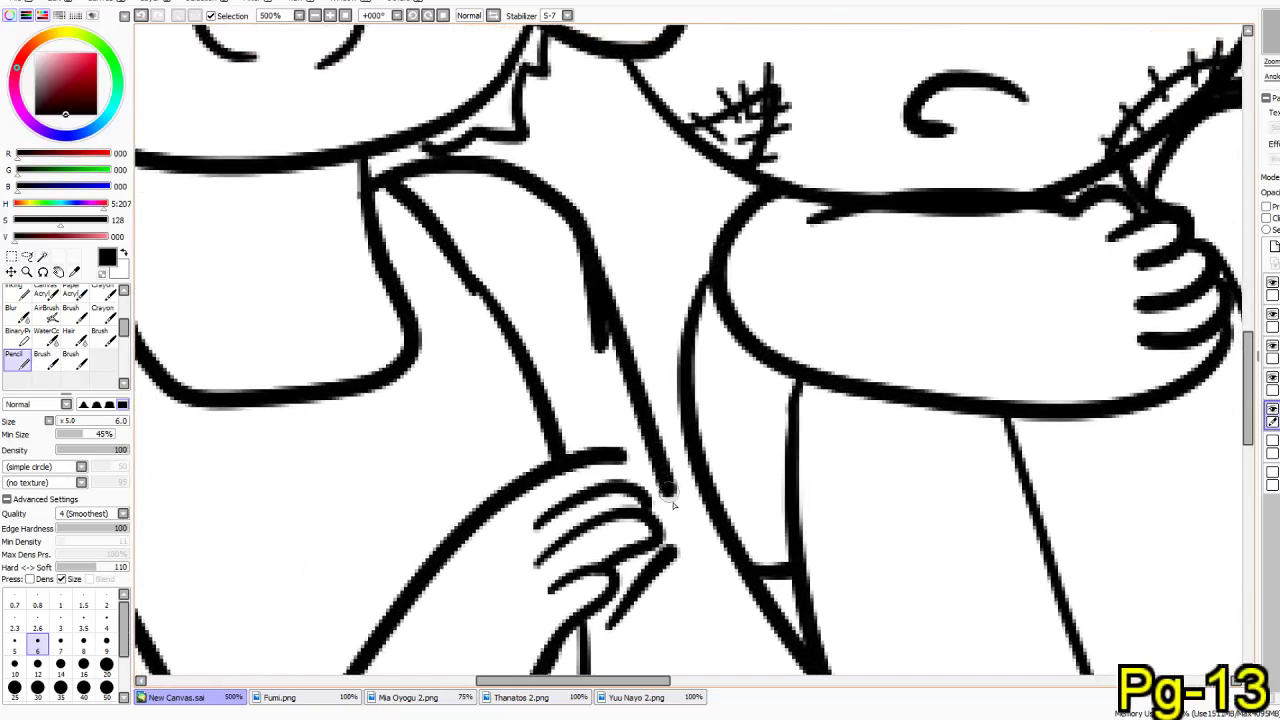
mouse_move(560, 260)
left_mouse_down()
mouse_move(586, 300)
mouse_move(591, 343)
mouse_move(571, 243)
mouse_move(600, 410)
left_mouse_up()
left_click_drag(538, 549, 385, 408)
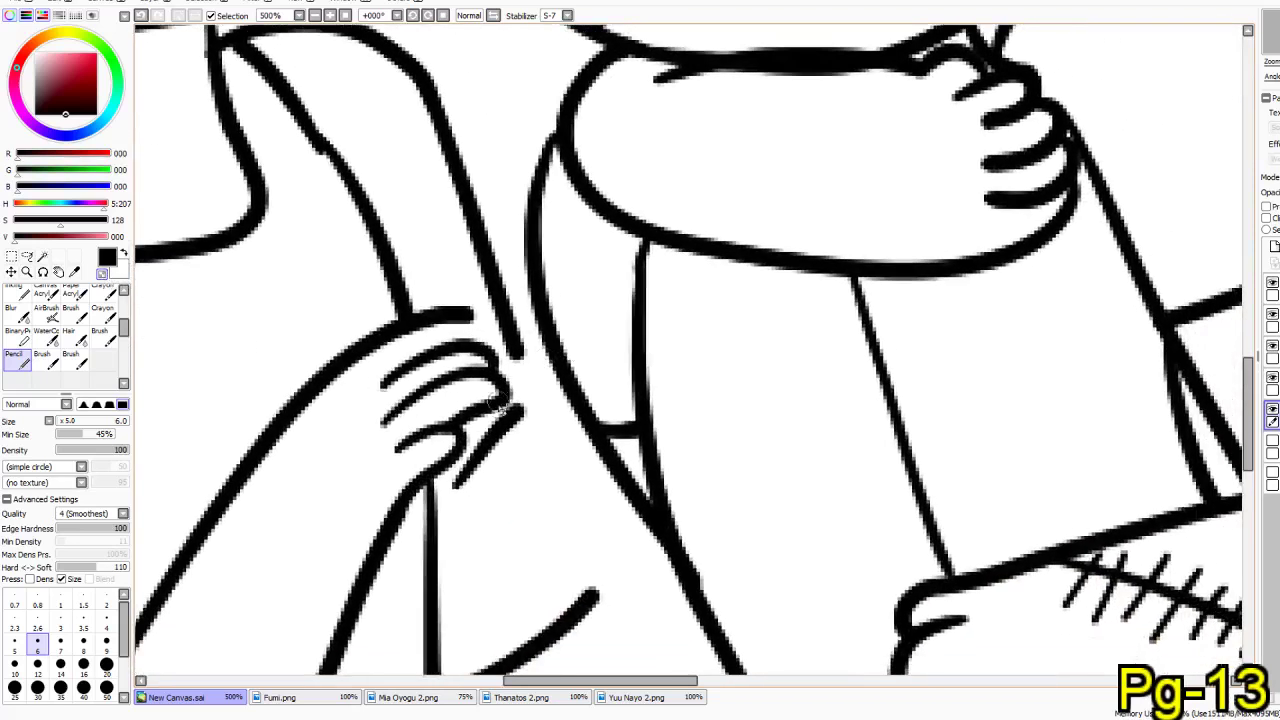
- Extend the short diagonal line behind the laughing character's hand to the frowning character's side and join the outer arm line to it
mouse_move(511, 420)
left_mouse_down()
mouse_move(557, 371)
mouse_move(505, 426)
left_mouse_up()
key("ctrl+z")
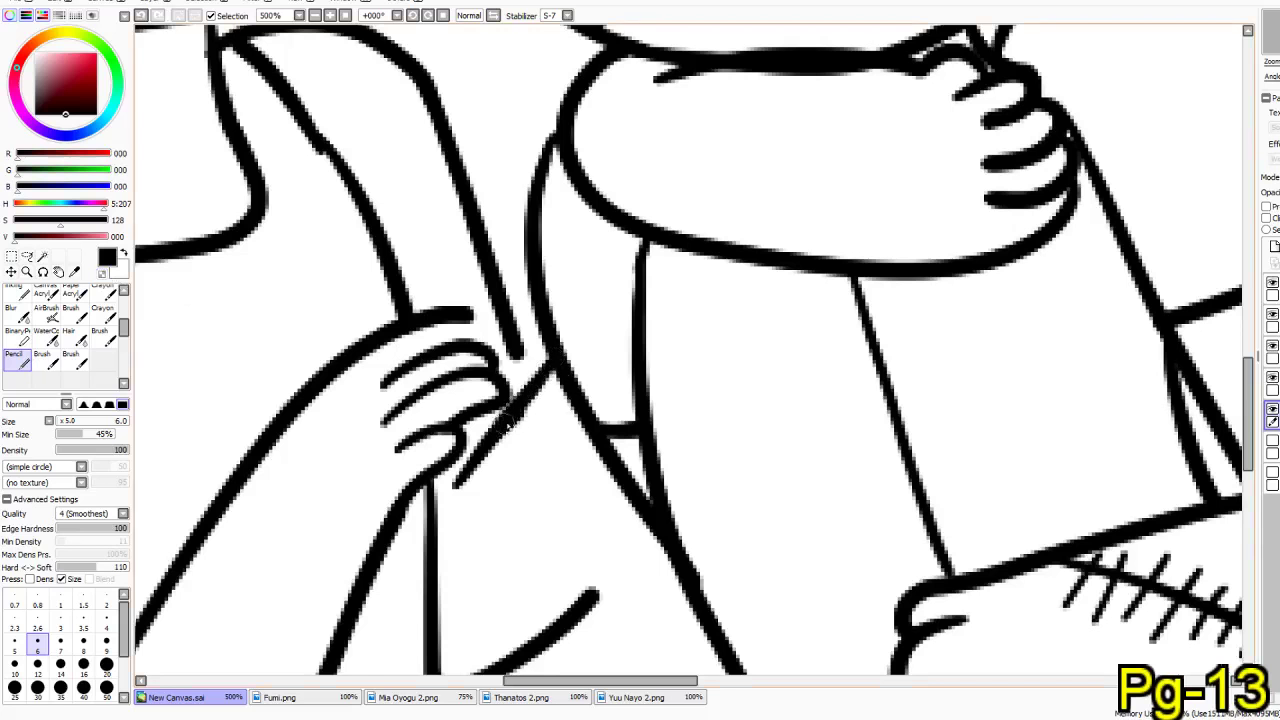
left_click_drag(535, 382, 516, 352)
key("ctrl+z")
mouse_move(513, 402)
left_mouse_down()
mouse_move(516, 342)
mouse_move(477, 343)
left_mouse_up()
- Extend the lower elbow curve beside the laughing character's torso up to the frowning character's side
left_click_drag(455, 536, 488, 365)
left_click_drag(676, 336, 565, 500)
key("ctrl+z")
left_click_drag(674, 330, 603, 432)
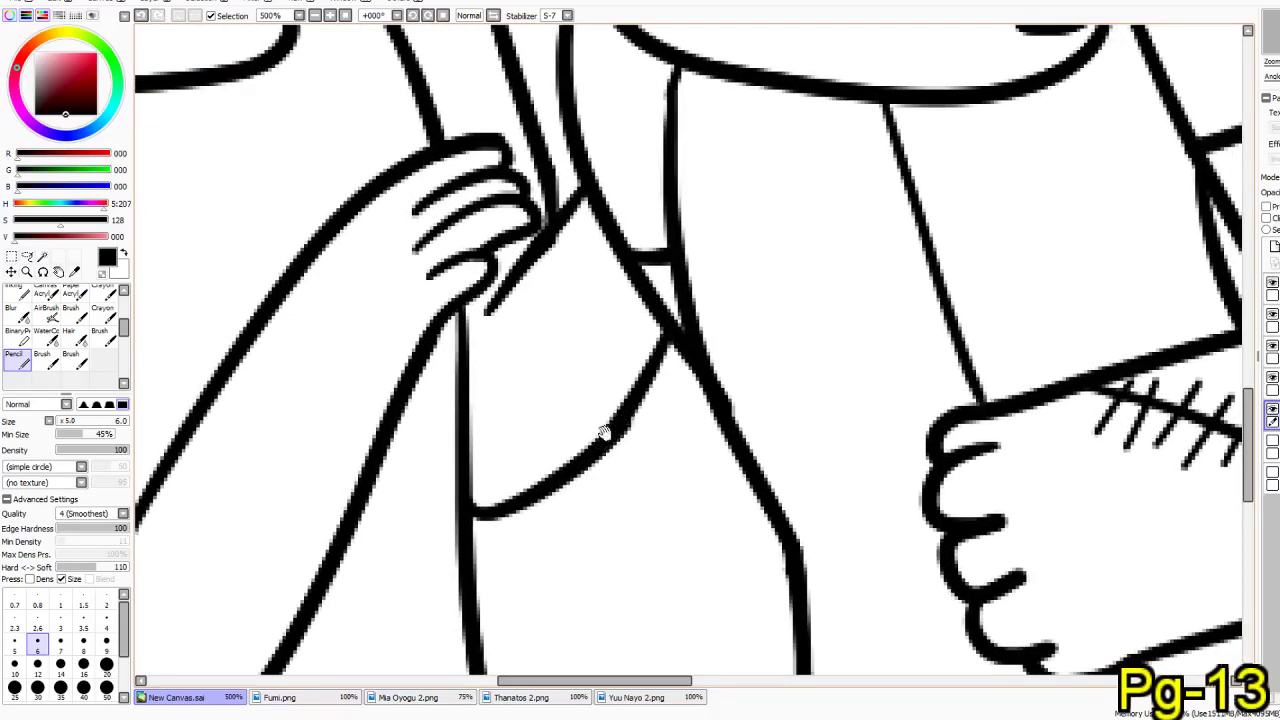
scroll(600, 421, "down", 5)
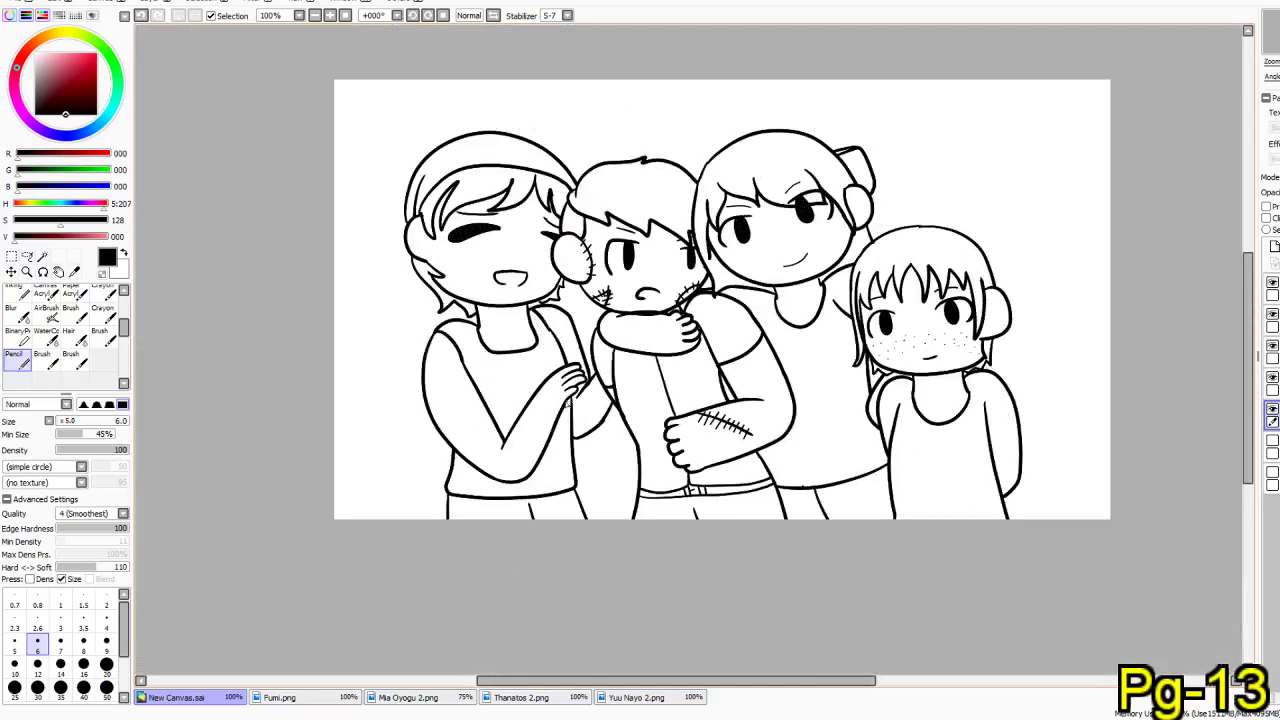
- Smooth the laughing character's inner armhole line between the neckline and the raised hand
scroll(587, 410, "up", 10)
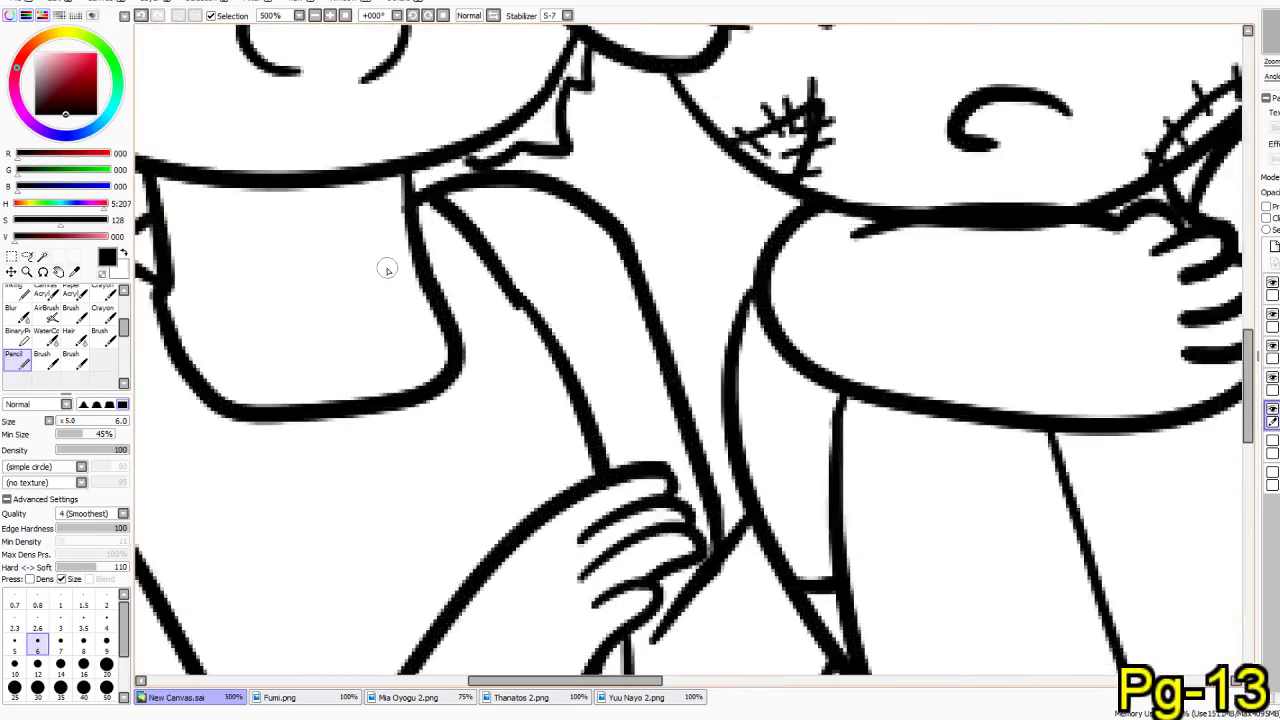
mouse_move(548, 357)
left_mouse_down()
mouse_move(517, 316)
mouse_move(552, 370)
left_mouse_up()
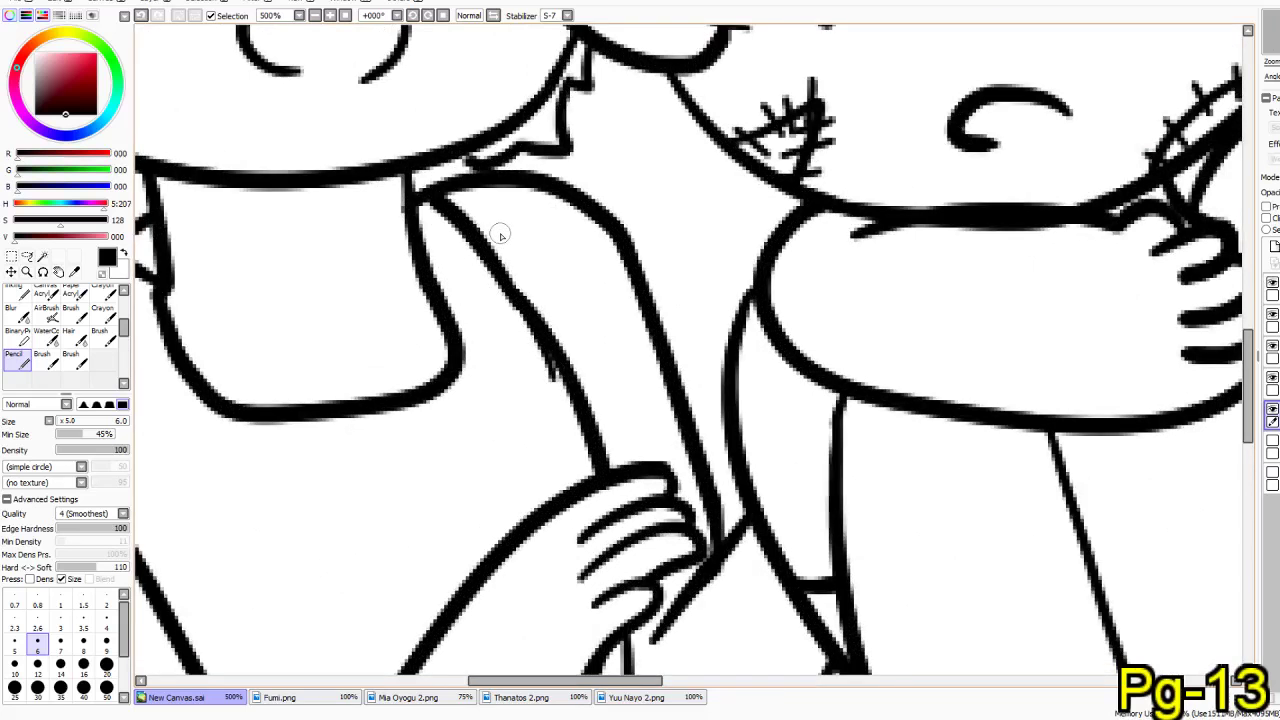
key("ctrl+z")
key("ctrl+z")
left_click_drag(507, 283, 568, 386)
- Thicken the upper edge of the laughing character's partly hidden closed eye
scroll(568, 386, "down", 4)
left_click_drag(587, 438, 554, 449)
scroll(515, 235, "up", 5)
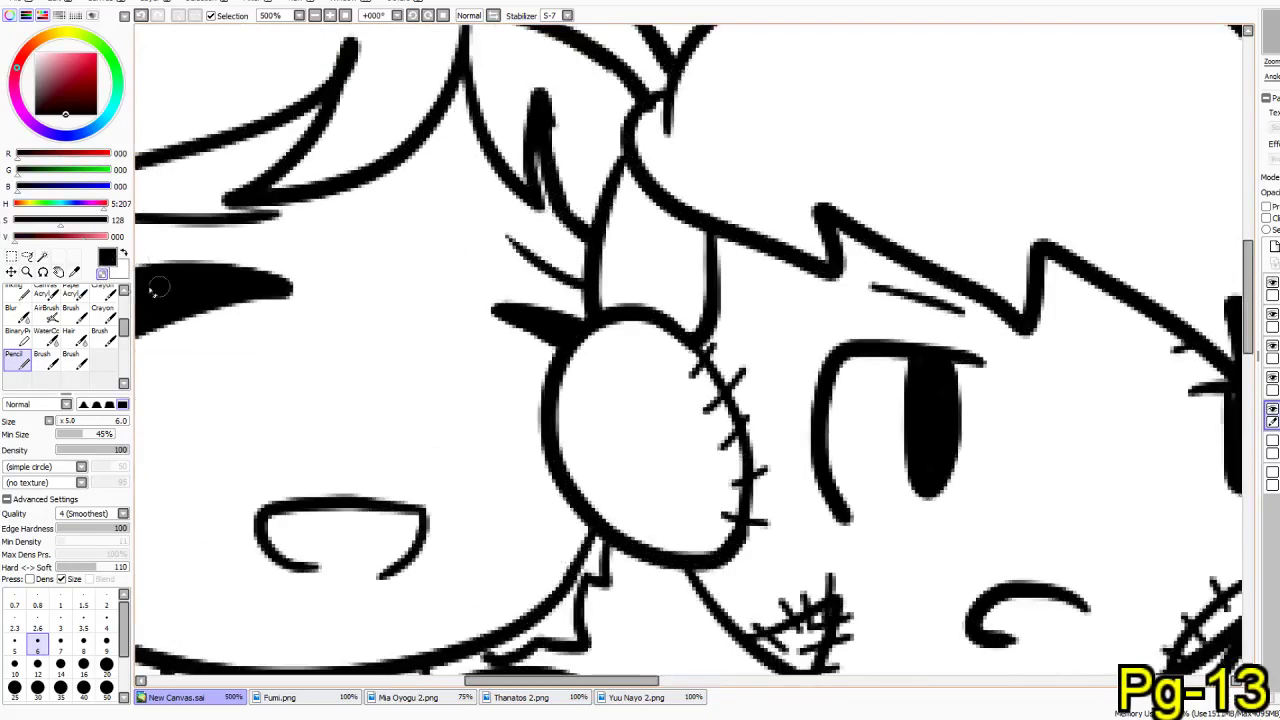
left_click_drag(502, 299, 573, 312)
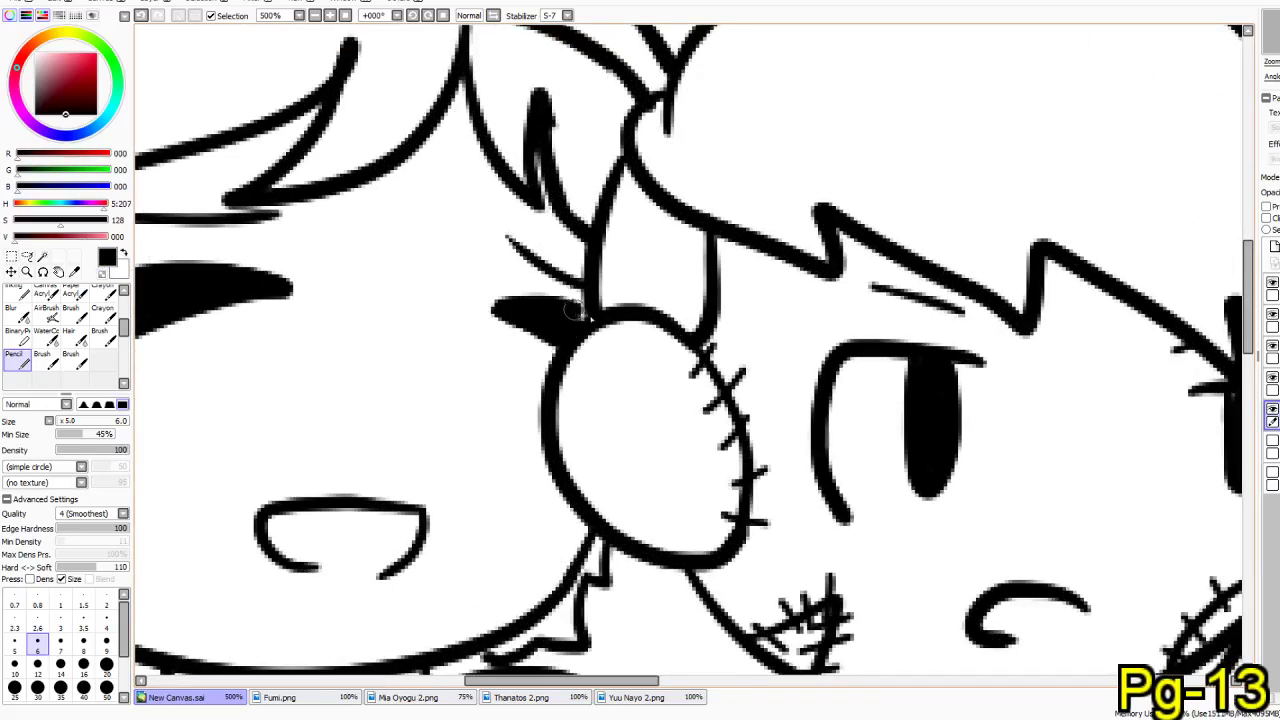
scroll(585, 322, "down", 4)
mouse_move(680, 437)
left_mouse_down()
mouse_move(609, 397)
mouse_move(597, 374)
left_mouse_up()
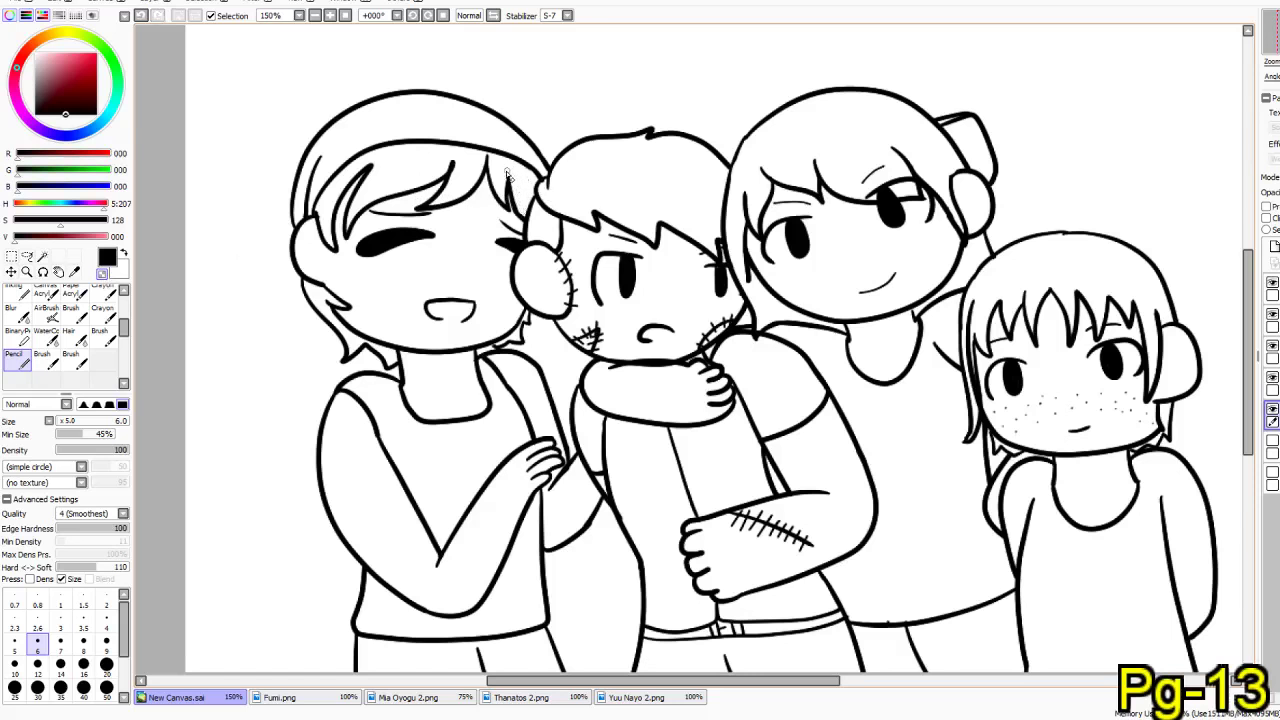
left_click_drag(444, 391, 394, 378)
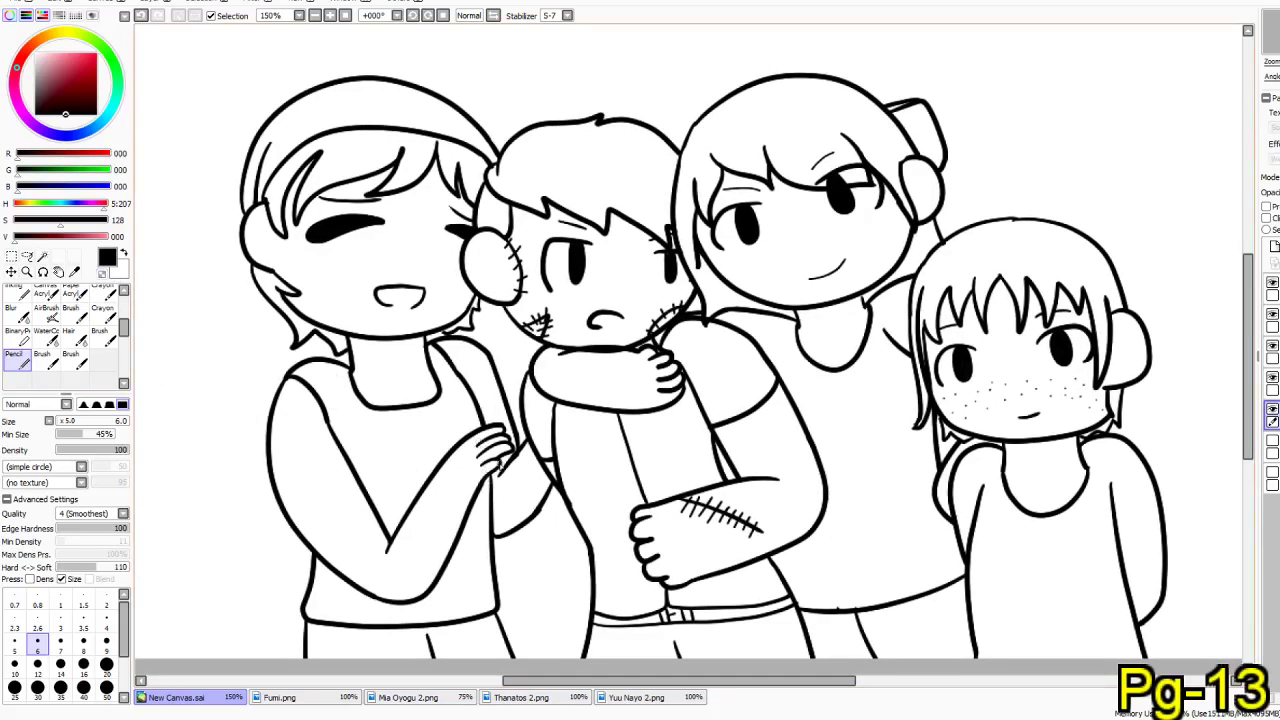
- Draw a rounded finger end beneath the laughing character's raised hand and erase the shirt line running through it
scroll(500, 466, "up", 6)
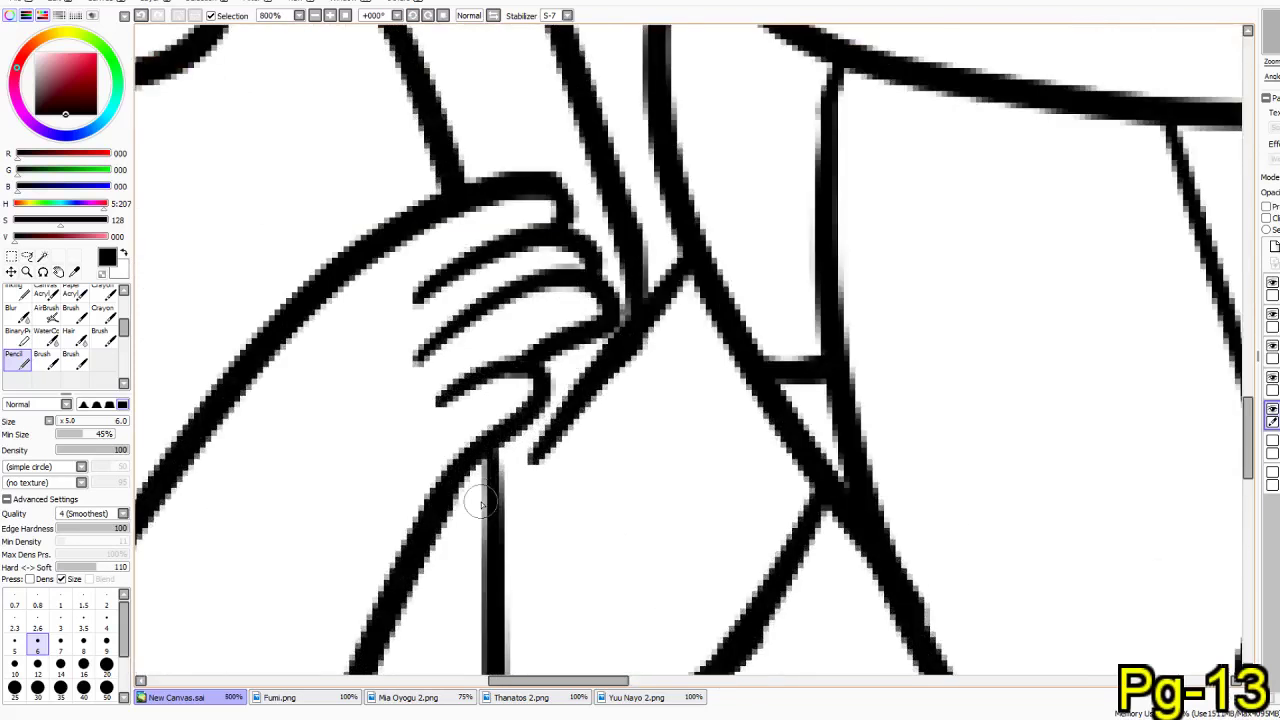
left_click_drag(528, 446, 510, 458)
mouse_move(530, 500)
left_mouse_down()
mouse_move(458, 504)
mouse_move(430, 487)
left_mouse_up()
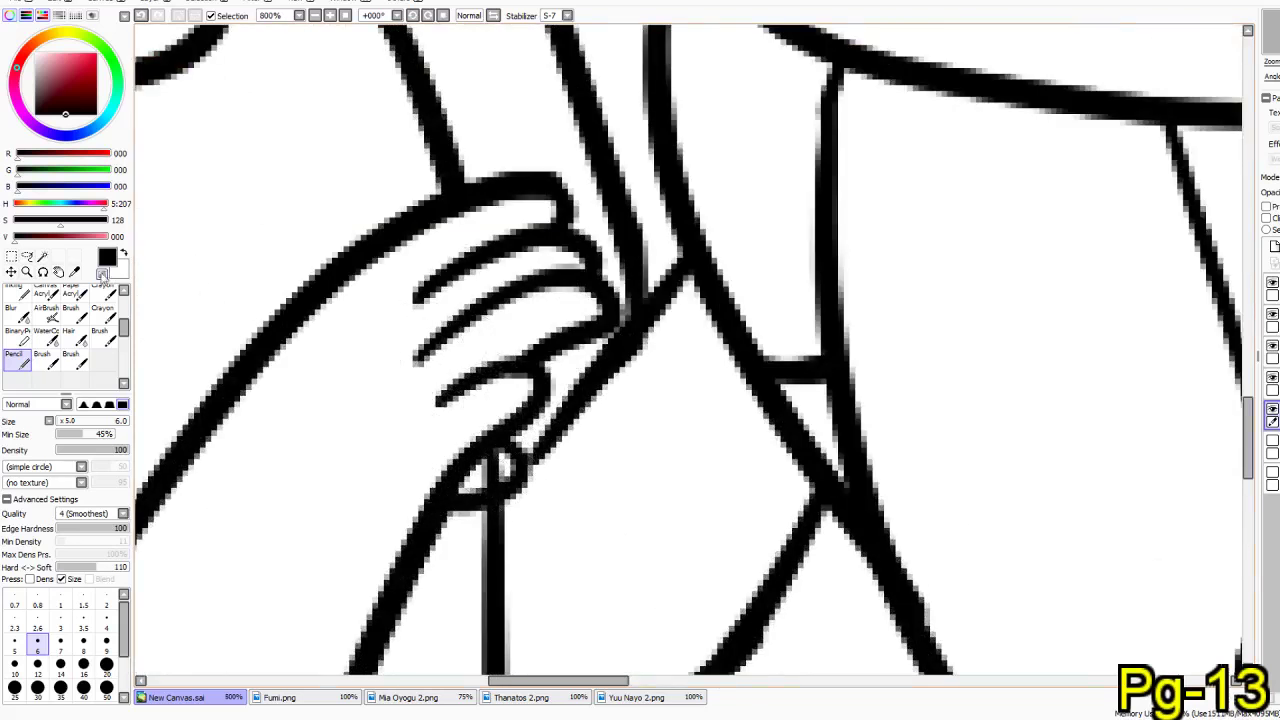
left_click_drag(494, 462, 488, 468)
scroll(490, 463, "down", 4)
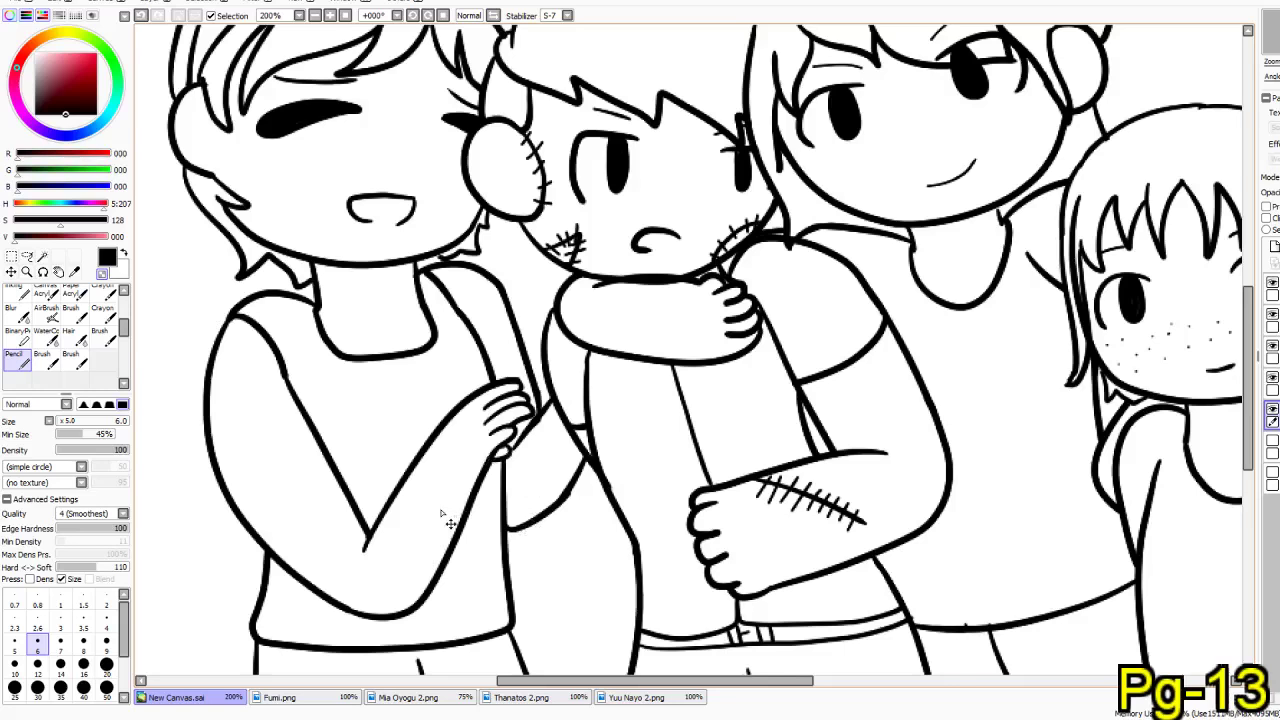
scroll(470, 396, "up", 3)
scroll(500, 400, "down", 5)
left_click_drag(502, 464, 375, 508)
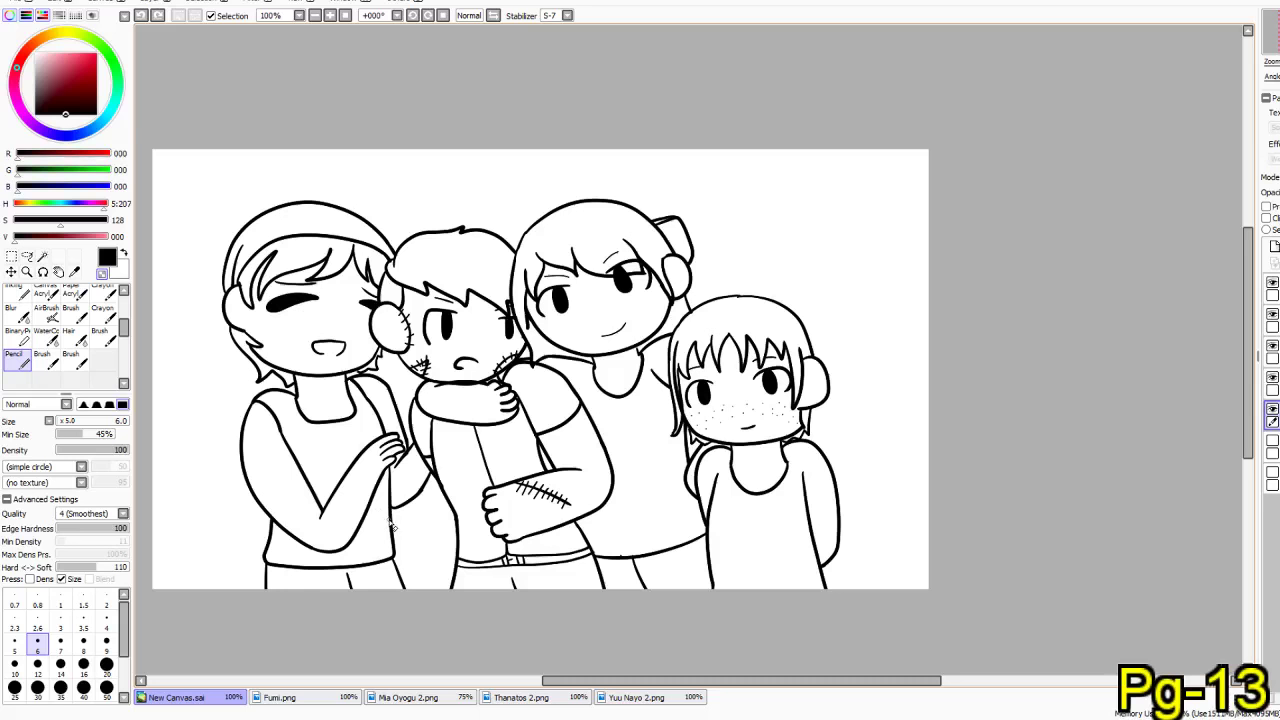
- Add a new layer below the line art and set the binary pen to size 20 in pink (RGB 255, 144, 165)
left_click(1273, 446)
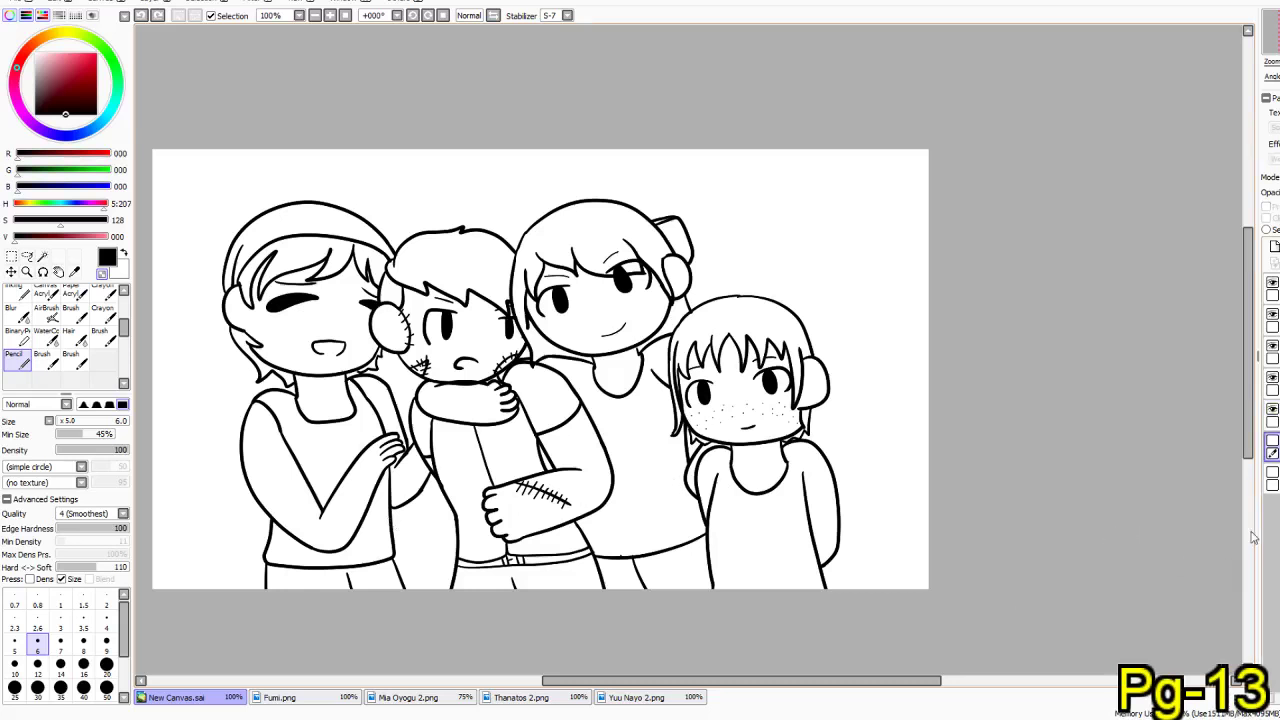
left_click(1276, 248)
scroll(382, 407, "down", 2)
left_click_drag(47, 67, 62, 27)
left_click(17, 333)
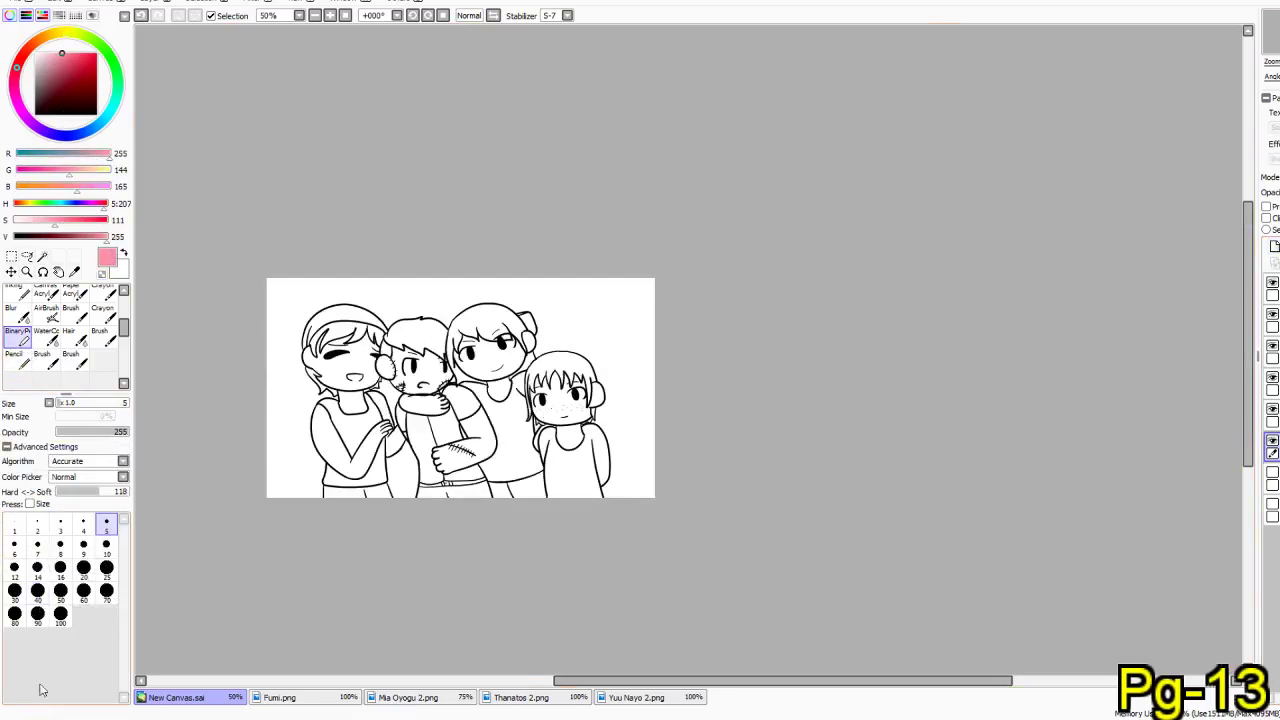
left_click(60, 567)
left_click(83, 567)
scroll(383, 486, "up", 8)
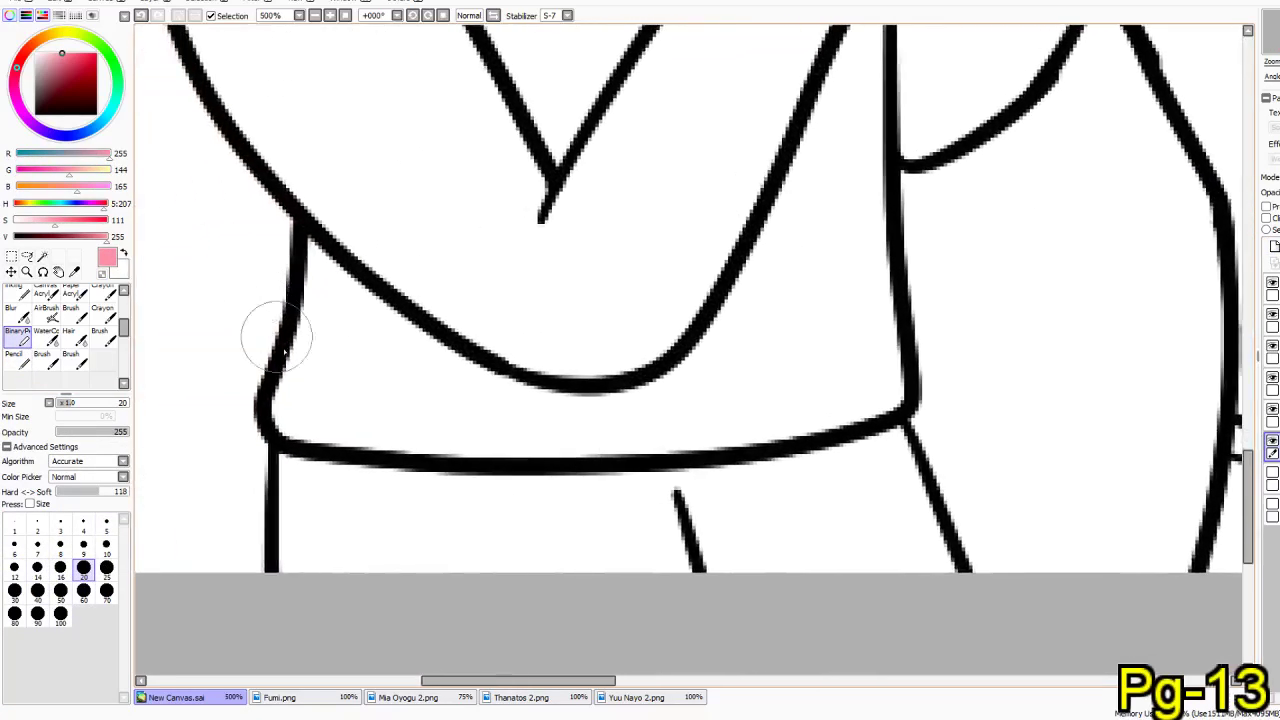
- Trace a pink border inside the laughing character's outer leg, hip and arm lines up toward the shoulder
left_click_drag(294, 386, 310, 465)
left_click_drag(326, 514, 330, 509)
key("ctrl+z")
left_click_drag(303, 398, 307, 503)
left_click_drag(305, 445, 303, 578)
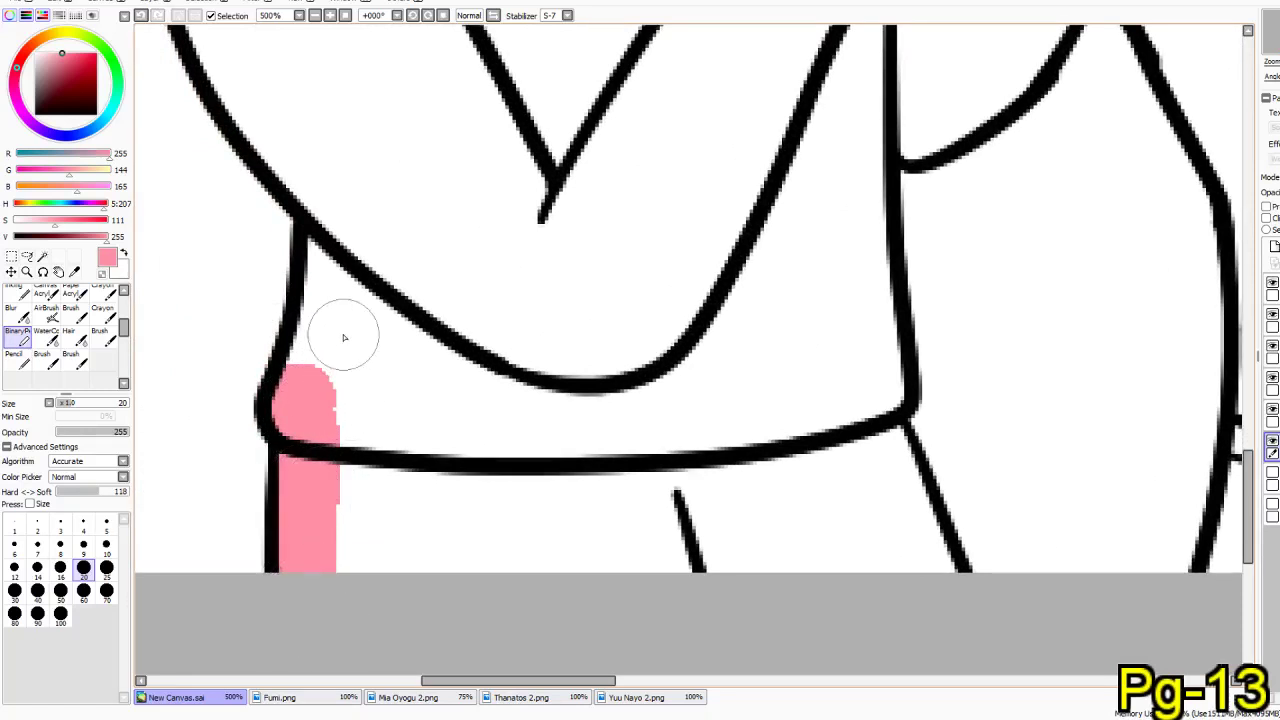
left_click_drag(319, 375, 340, 194)
mouse_move(340, 213)
left_mouse_down()
mouse_move(453, 463)
mouse_move(476, 484)
left_mouse_up()
mouse_move(368, 297)
left_mouse_down()
mouse_move(371, 344)
mouse_move(475, 470)
left_mouse_up()
scroll(371, 300, "up", 4)
mouse_move(402, 260)
left_mouse_down()
mouse_move(394, 392)
mouse_move(429, 520)
left_mouse_up()
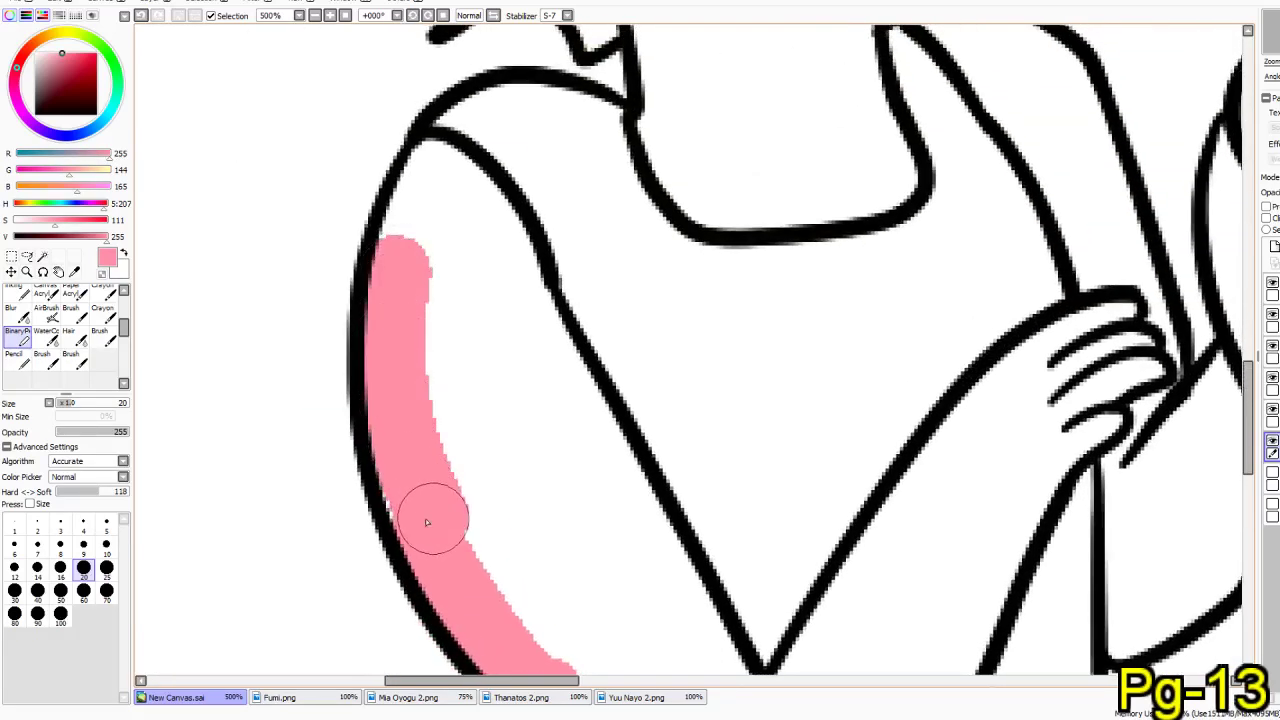
- Continue the pink border over the laughing character's shoulder and neck, then reduce the pen to size 10 for the hair below the jaw
scroll(400, 396, "up", 3)
scroll(400, 396, "up", 3)
mouse_move(329, 391)
left_mouse_down()
mouse_move(396, 249)
mouse_move(318, 343)
mouse_move(326, 378)
mouse_move(392, 251)
mouse_move(515, 254)
mouse_move(503, 260)
mouse_move(589, 292)
mouse_move(563, 94)
left_mouse_up()
key("ctrl+z")
scroll(491, 157, "up", 3)
left_click(106, 545)
mouse_move(585, 465)
left_mouse_down()
mouse_move(552, 478)
mouse_move(563, 449)
mouse_move(448, 405)
mouse_move(425, 440)
mouse_move(440, 420)
left_mouse_up()
mouse_move(394, 337)
left_mouse_down()
mouse_move(583, 446)
mouse_move(609, 394)
mouse_move(578, 386)
left_mouse_up()
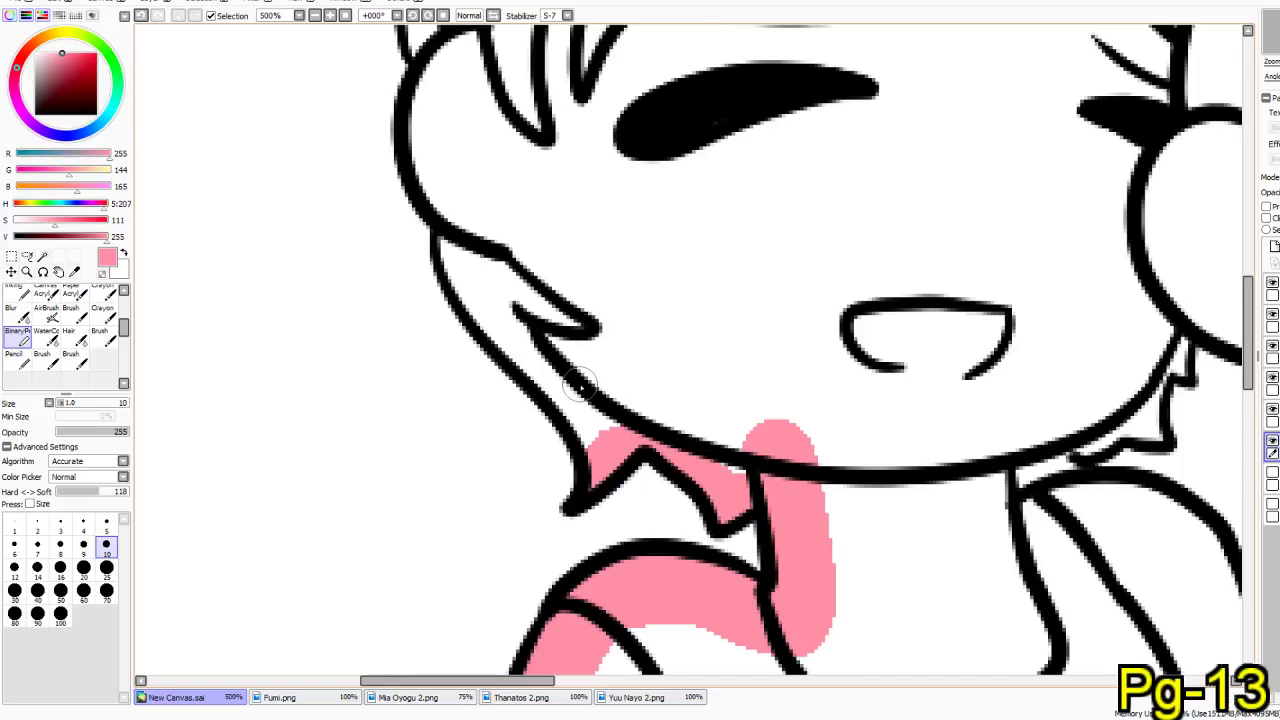
- Trace the pink border up the laughing character's side hair and outer ear to the side of the headband
mouse_move(450, 215)
left_mouse_down()
mouse_move(483, 309)
mouse_move(586, 430)
left_mouse_up()
left_click_drag(476, 322, 516, 598)
mouse_move(476, 350)
left_mouse_down()
mouse_move(467, 386)
mouse_move(485, 488)
mouse_move(499, 491)
left_mouse_up()
mouse_move(470, 390)
left_mouse_down()
mouse_move(496, 490)
mouse_move(500, 310)
mouse_move(490, 400)
mouse_move(508, 318)
mouse_move(463, 418)
left_mouse_up()
mouse_move(505, 275)
left_mouse_down()
mouse_move(462, 348)
mouse_move(449, 432)
left_mouse_up()
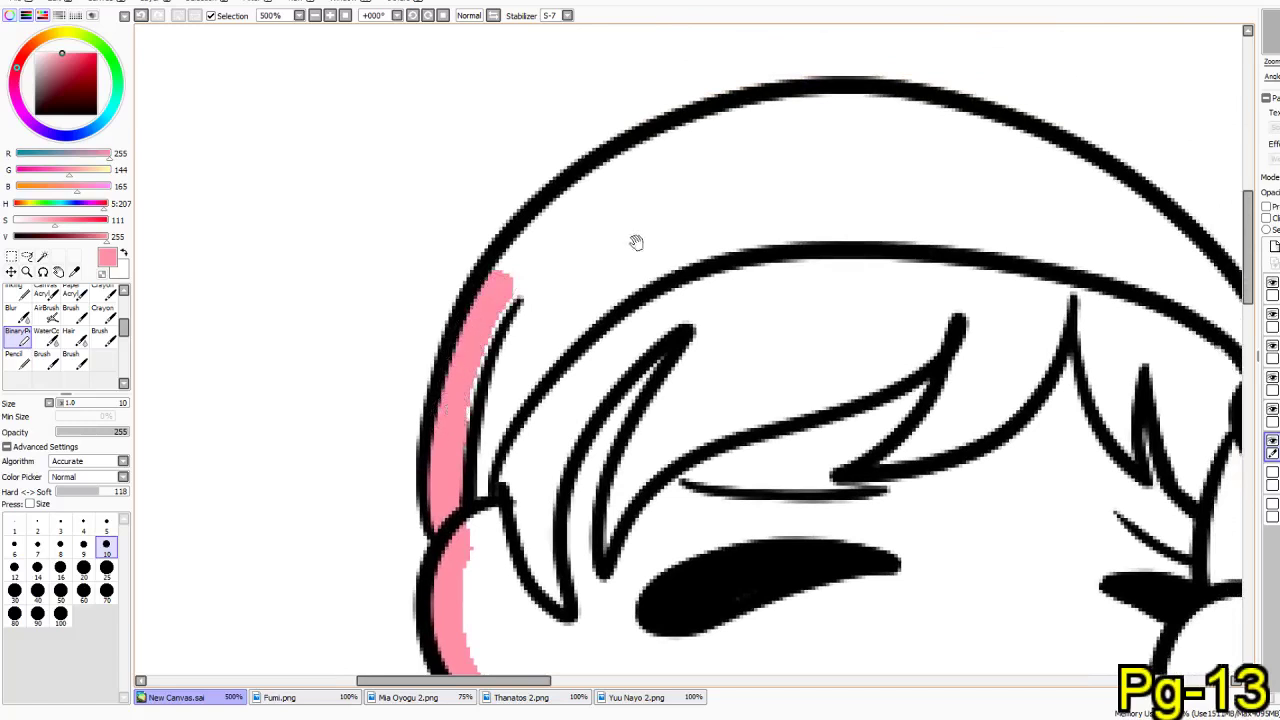
- Continue the pink border across the laughing character's headband, down the inner face side and along the inner arm past the hand
left_click_drag(635, 240, 480, 262)
mouse_move(330, 315)
left_mouse_down()
mouse_move(434, 206)
mouse_move(555, 160)
mouse_move(466, 189)
mouse_move(528, 163)
mouse_move(749, 126)
mouse_move(937, 217)
mouse_move(928, 195)
mouse_move(1005, 258)
mouse_move(1098, 352)
mouse_move(1112, 424)
mouse_move(1098, 426)
left_mouse_up()
left_click_drag(863, 465, 724, 247)
mouse_move(976, 151)
left_mouse_down()
mouse_move(920, 204)
mouse_move(890, 285)
mouse_move(872, 405)
mouse_move(845, 452)
mouse_move(850, 555)
mouse_move(902, 650)
mouse_move(857, 614)
mouse_move(857, 318)
left_mouse_up()
mouse_move(838, 360)
left_mouse_down()
mouse_move(842, 433)
mouse_move(712, 474)
mouse_move(690, 490)
mouse_move(700, 516)
mouse_move(727, 493)
mouse_move(838, 500)
mouse_move(900, 541)
mouse_move(918, 596)
mouse_move(903, 606)
mouse_move(780, 364)
mouse_move(793, 301)
mouse_move(873, 578)
mouse_move(880, 588)
mouse_move(917, 538)
mouse_move(978, 656)
left_mouse_up()
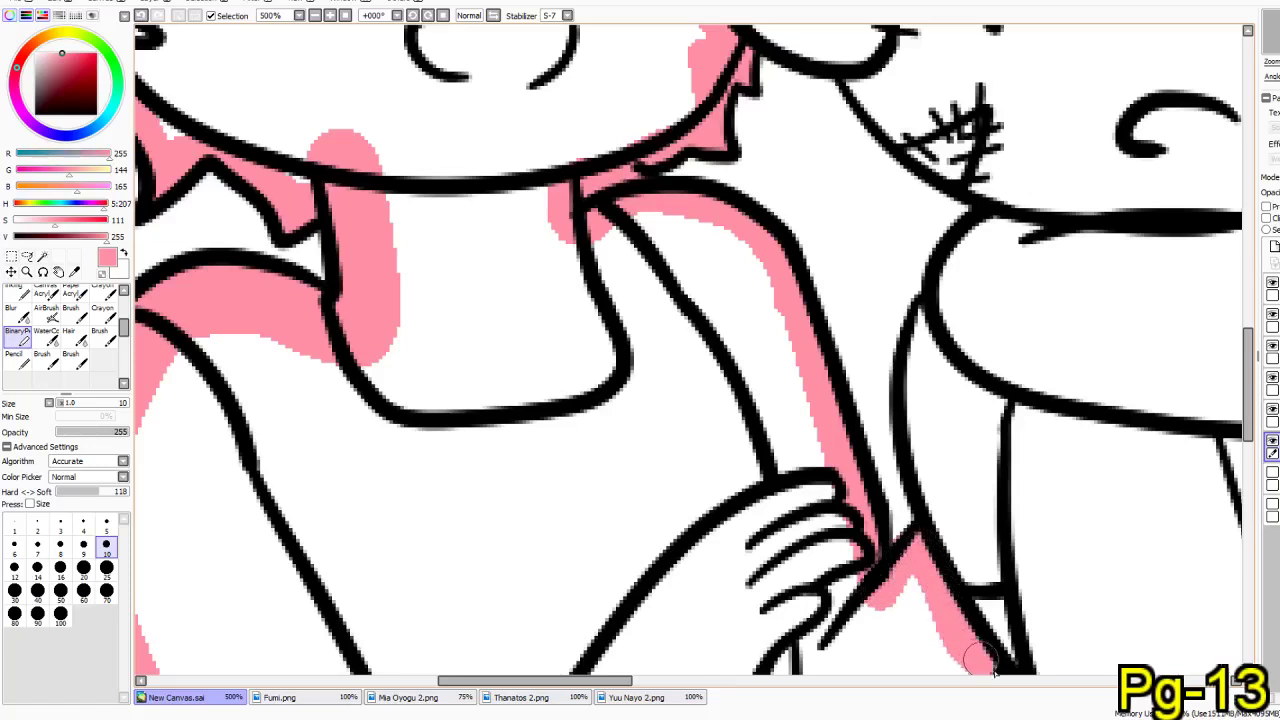
- Close the laughing character's pink border along the inner elbow curve and down the torso and leg
scroll(631, 300, "down", 5)
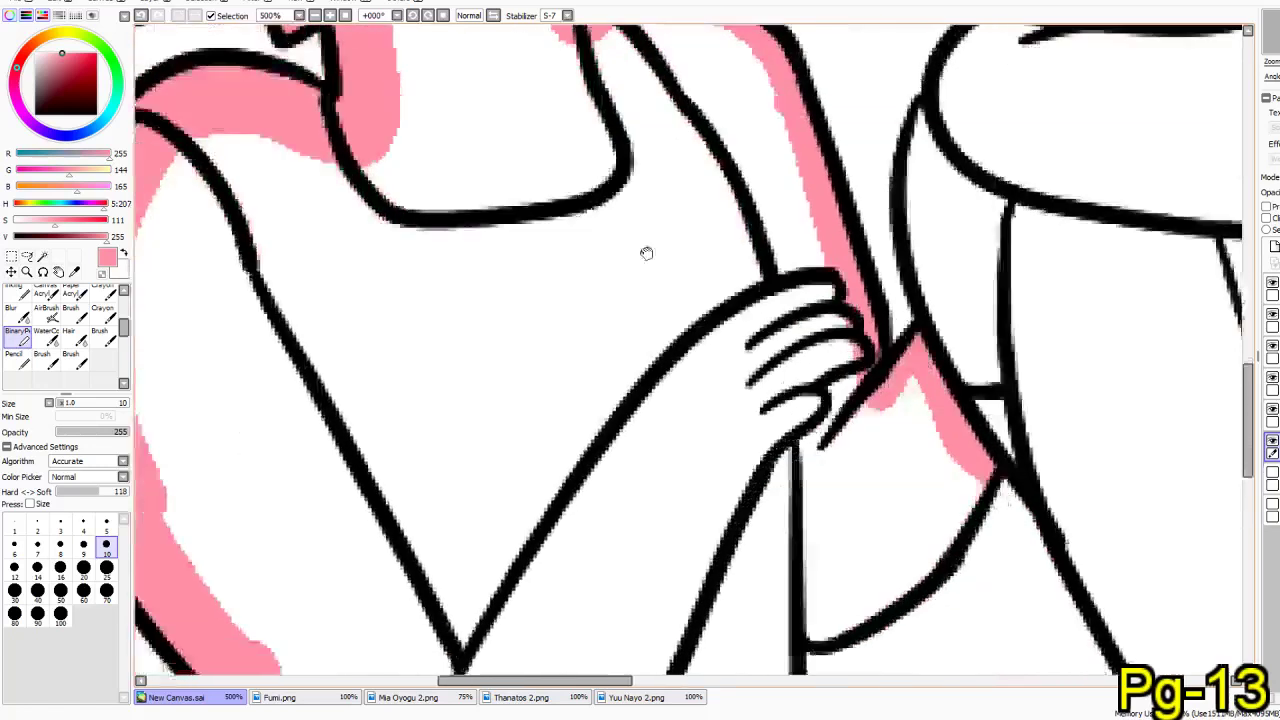
mouse_move(1034, 342)
left_mouse_down()
mouse_move(959, 460)
mouse_move(851, 507)
mouse_move(894, 470)
mouse_move(939, 472)
mouse_move(1042, 342)
left_mouse_up()
key("ctrl+z")
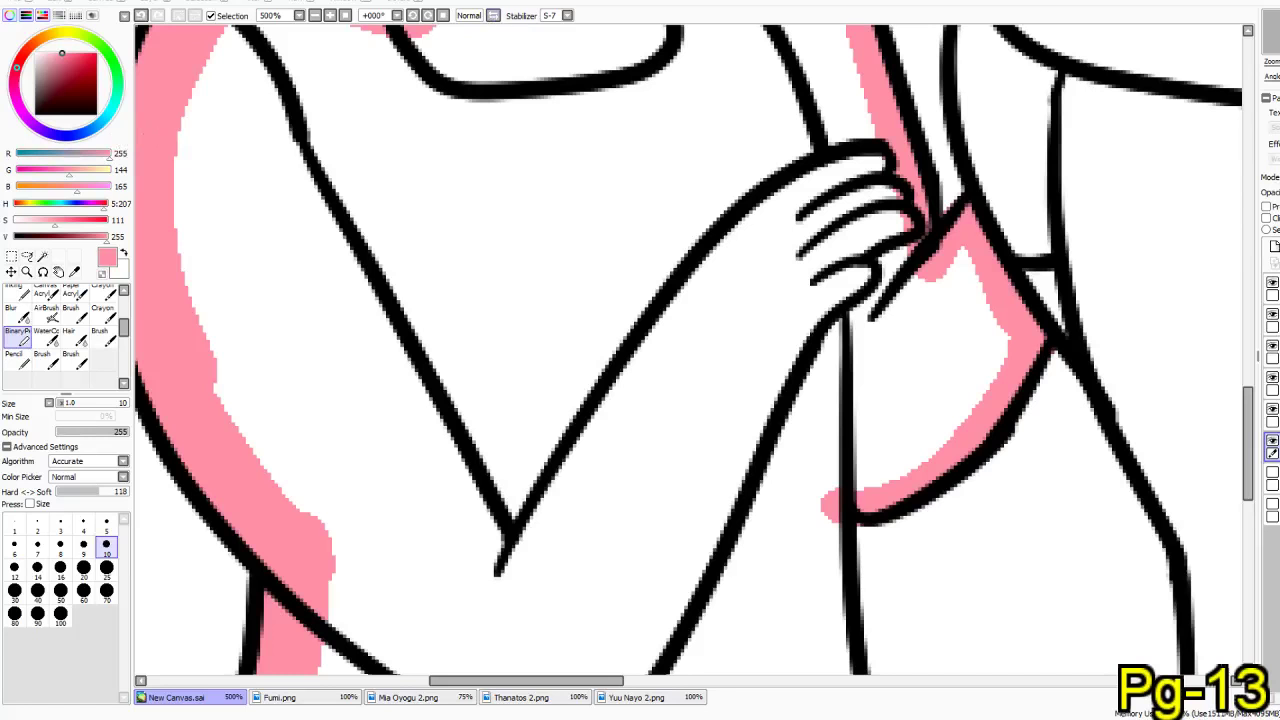
scroll(750, 360, "down", 5)
mouse_move(803, 172)
left_mouse_down()
mouse_move(800, 355)
mouse_move(814, 428)
mouse_move(811, 295)
mouse_move(826, 425)
mouse_move(808, 440)
mouse_move(880, 608)
left_mouse_up()
left_click_drag(828, 466, 881, 622)
left_click_drag(771, 388, 720, 620)
left_click_drag(670, 297, 777, 626)
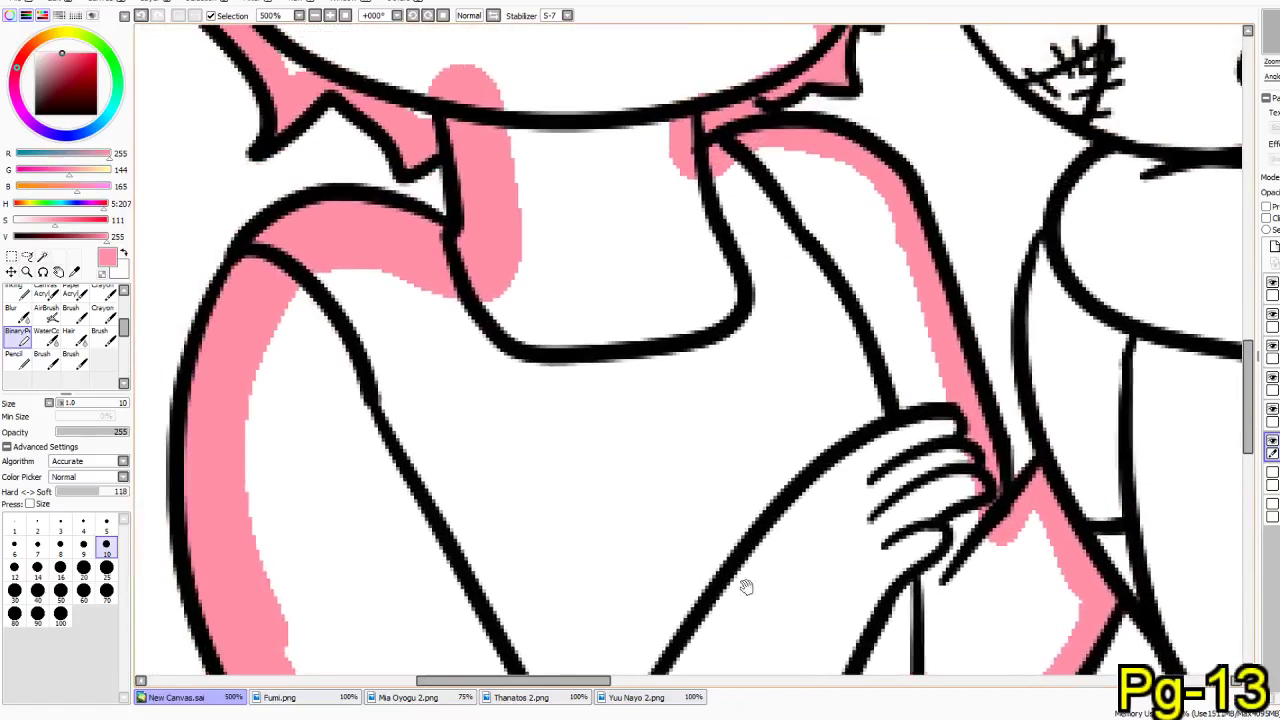
left_click_drag(660, 245, 716, 498)
- Bucket-fill the laughing character's bordered silhouette with pink
left_click(108, 293)
scroll(100, 305, "up", 3)
left_click(43, 313)
left_click(457, 181)
- Return to the binary pen, choose purple (RGB 220, 144, 255) and add a new layer for the frowning character
left_click(46, 362)
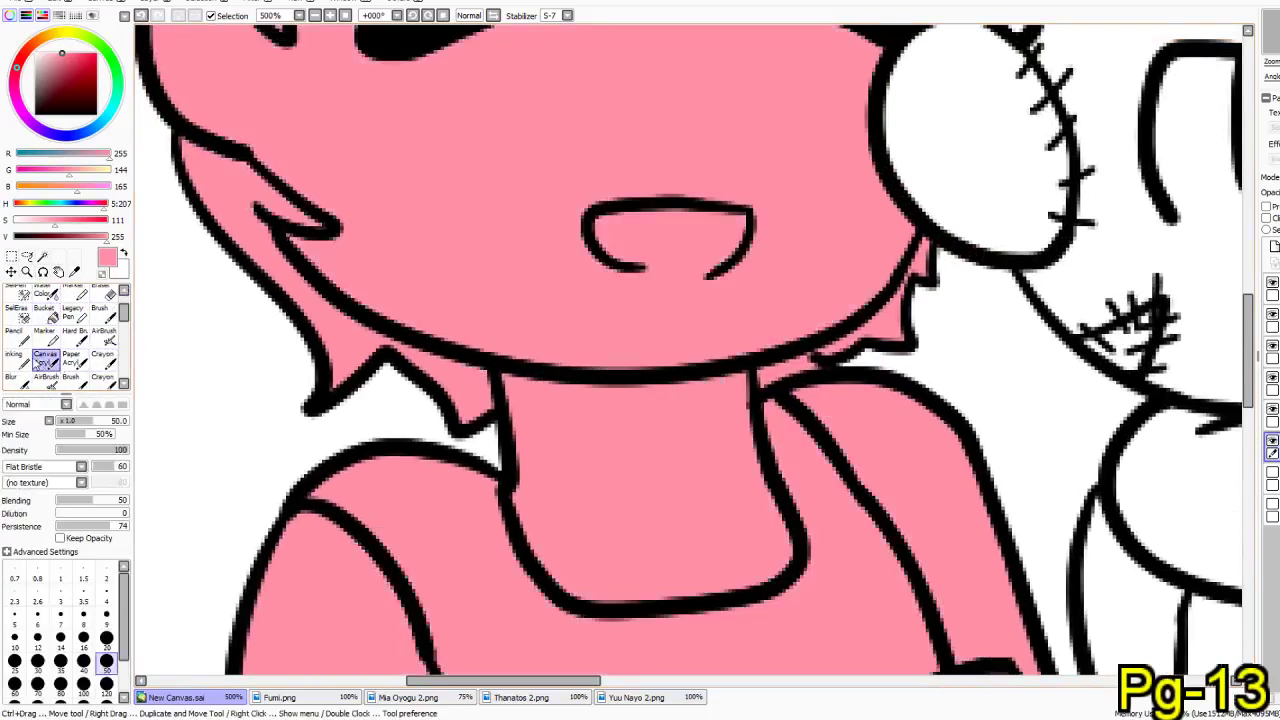
left_click(17, 381)
scroll(127, 385, "down", 2)
left_click(17, 357)
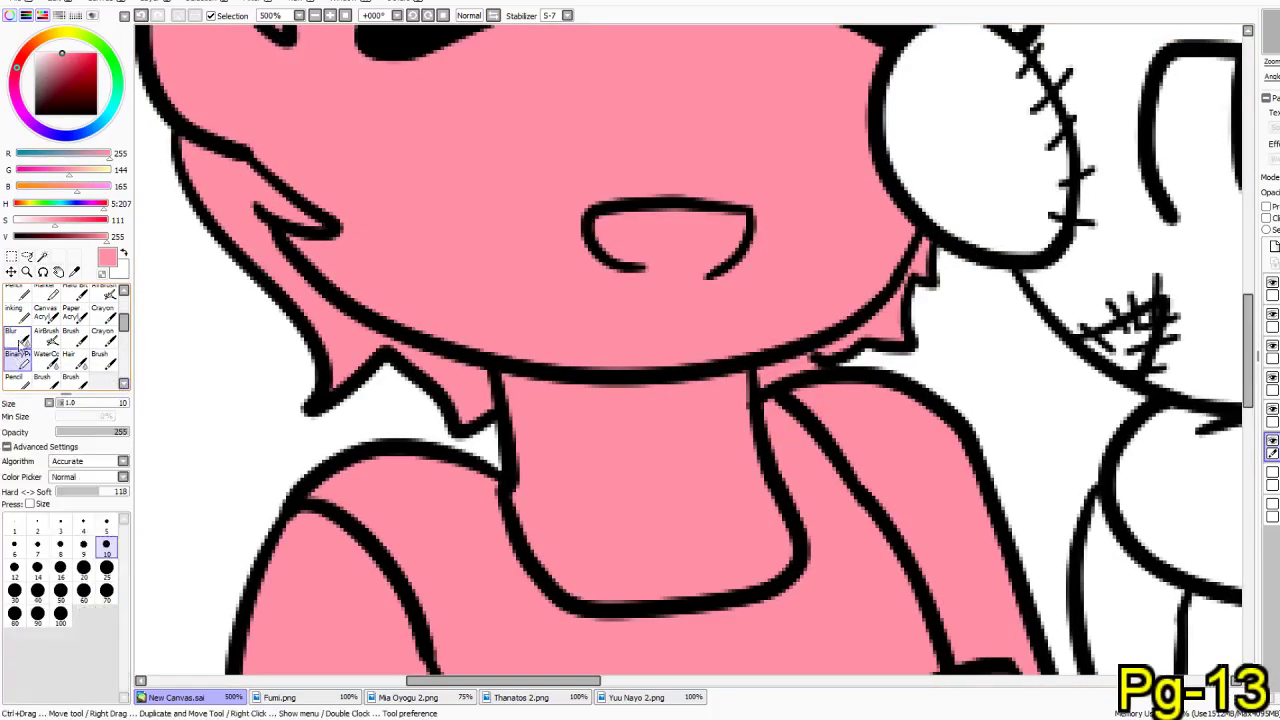
left_click(29, 130)
left_click_drag(806, 519, 222, 160)
scroll(1060, 354, "down", 10)
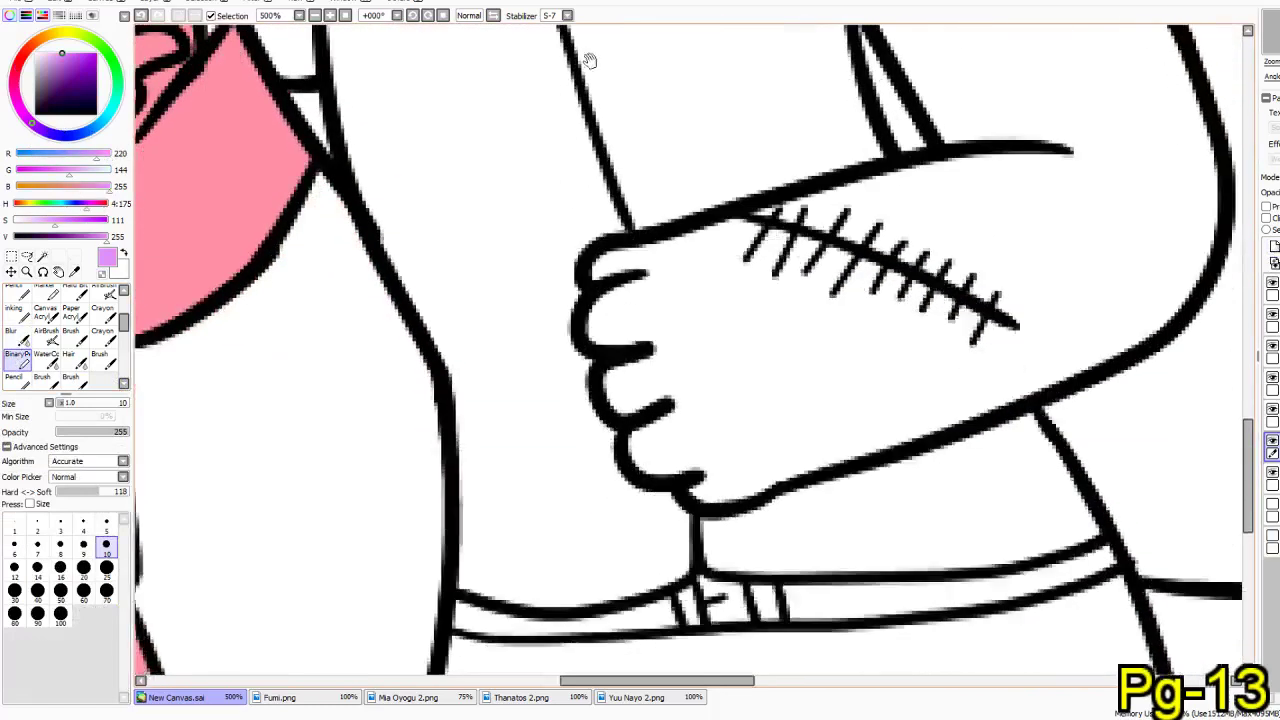
- Trace a purple border inside the frowning character's leg and side lines and along the shirt beneath the raised forearm
left_click_drag(612, 302, 571, 471)
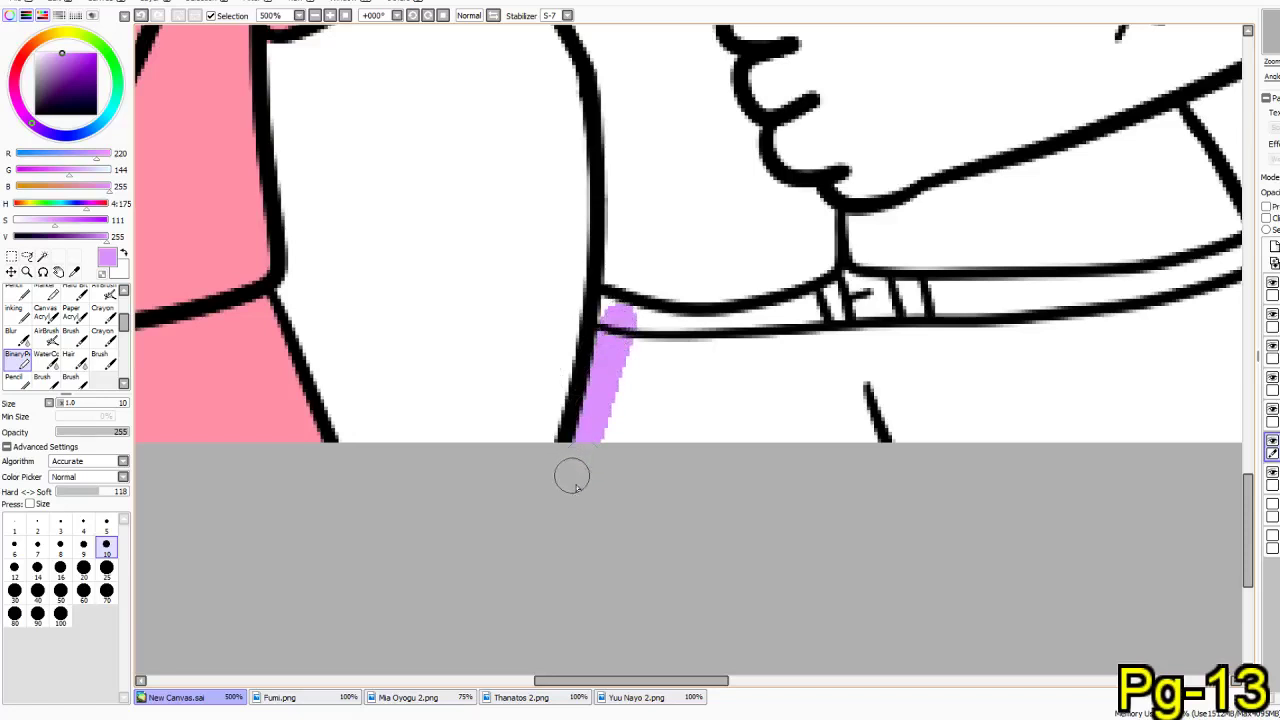
left_click_drag(620, 240, 610, 307)
mouse_move(653, 206)
left_mouse_down()
mouse_move(663, 479)
mouse_move(580, 277)
left_mouse_up()
mouse_move(509, 195)
left_mouse_down()
mouse_move(623, 429)
mouse_move(700, 494)
mouse_move(545, 250)
mouse_move(516, 175)
left_mouse_up()
mouse_move(524, 31)
left_mouse_down()
mouse_move(566, 246)
mouse_move(536, 300)
mouse_move(563, 412)
left_mouse_up()
key("ctrl+z")
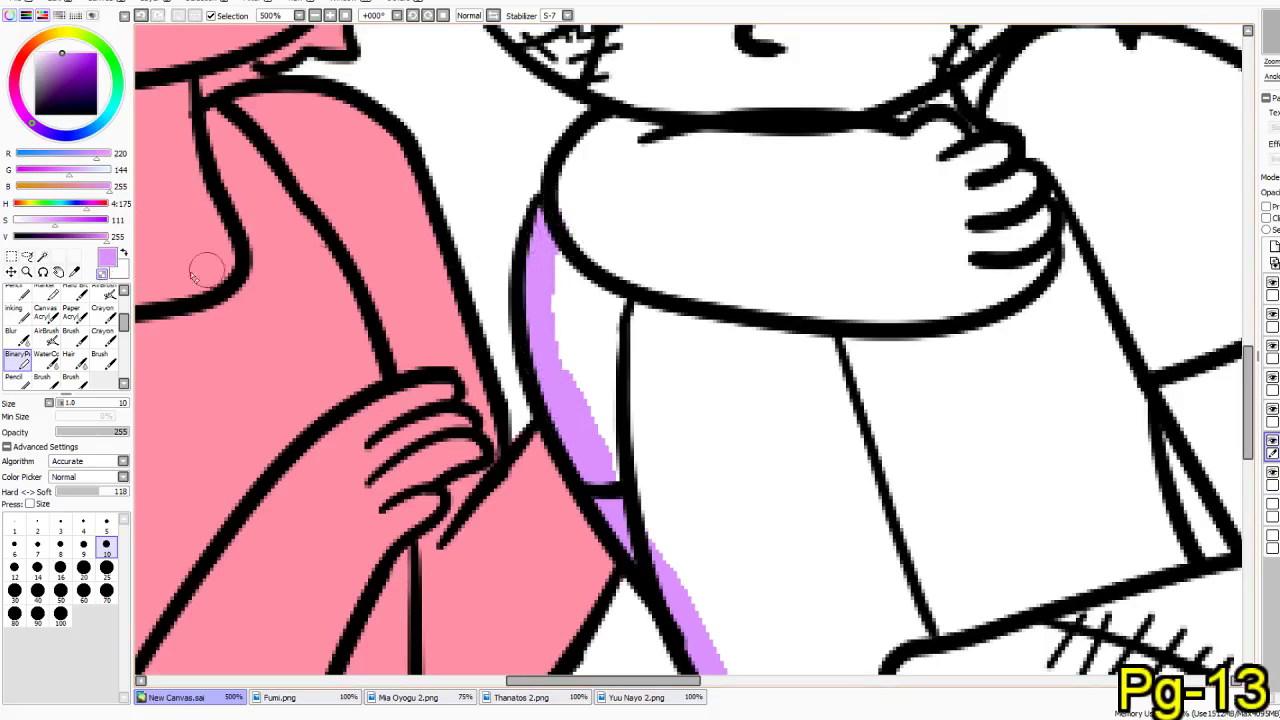
mouse_move(538, 248)
left_mouse_down()
mouse_move(575, 294)
mouse_move(658, 342)
mouse_move(788, 356)
left_mouse_up()
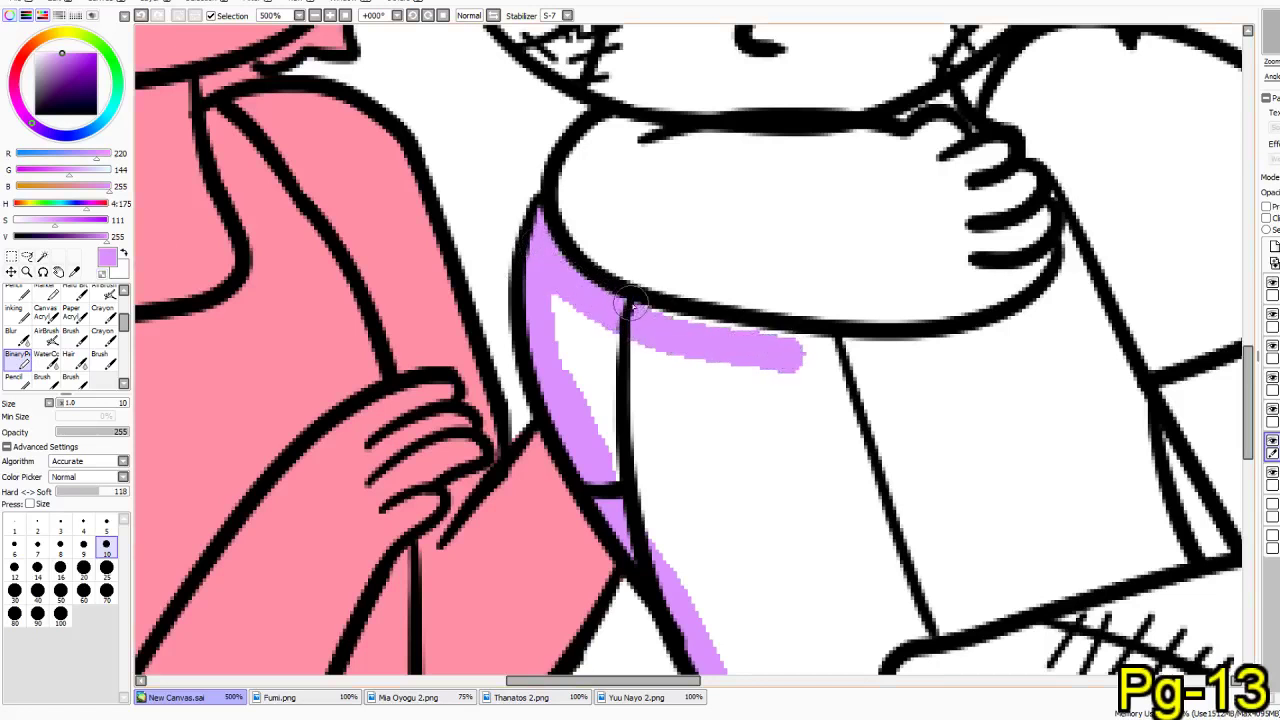
mouse_move(697, 333)
left_mouse_down()
mouse_move(863, 355)
mouse_move(979, 351)
mouse_move(1070, 308)
mouse_move(1073, 250)
left_mouse_up()
- With brush size 5, extend the frowning character's purple border beneath the forearm to the hand and along the chin and jaw
left_click(106, 522)
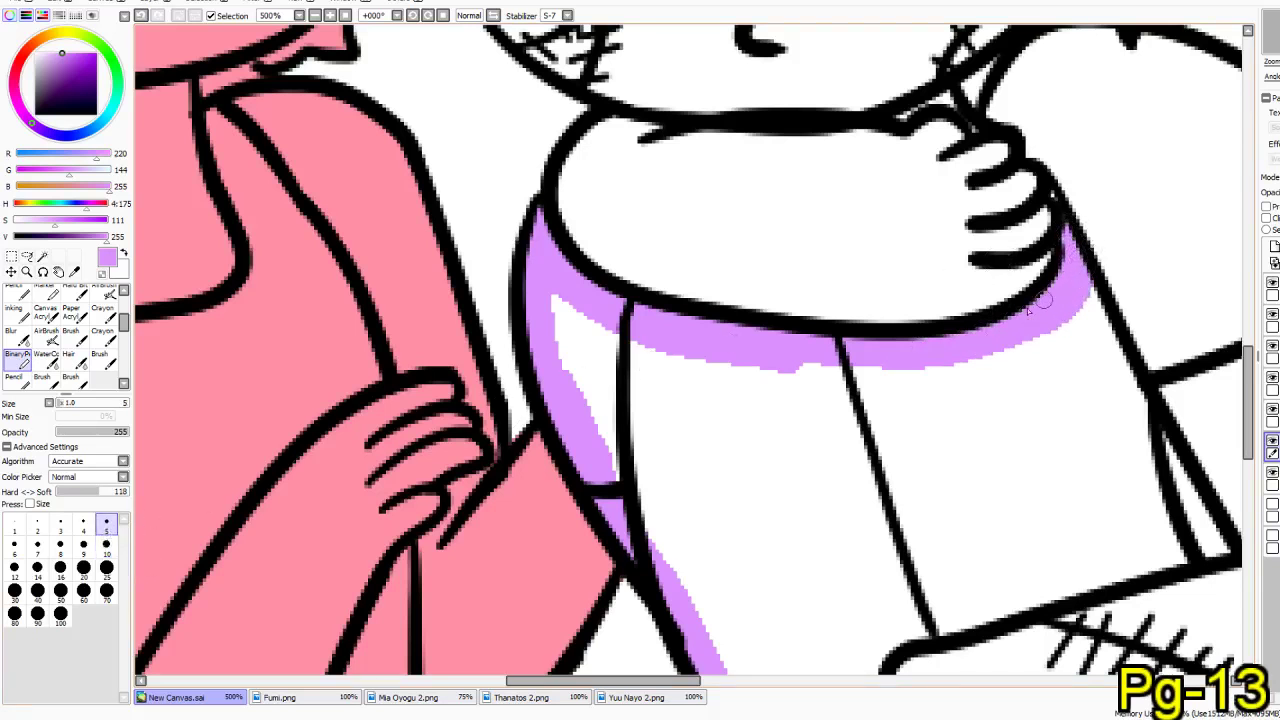
left_click_drag(925, 198, 950, 323)
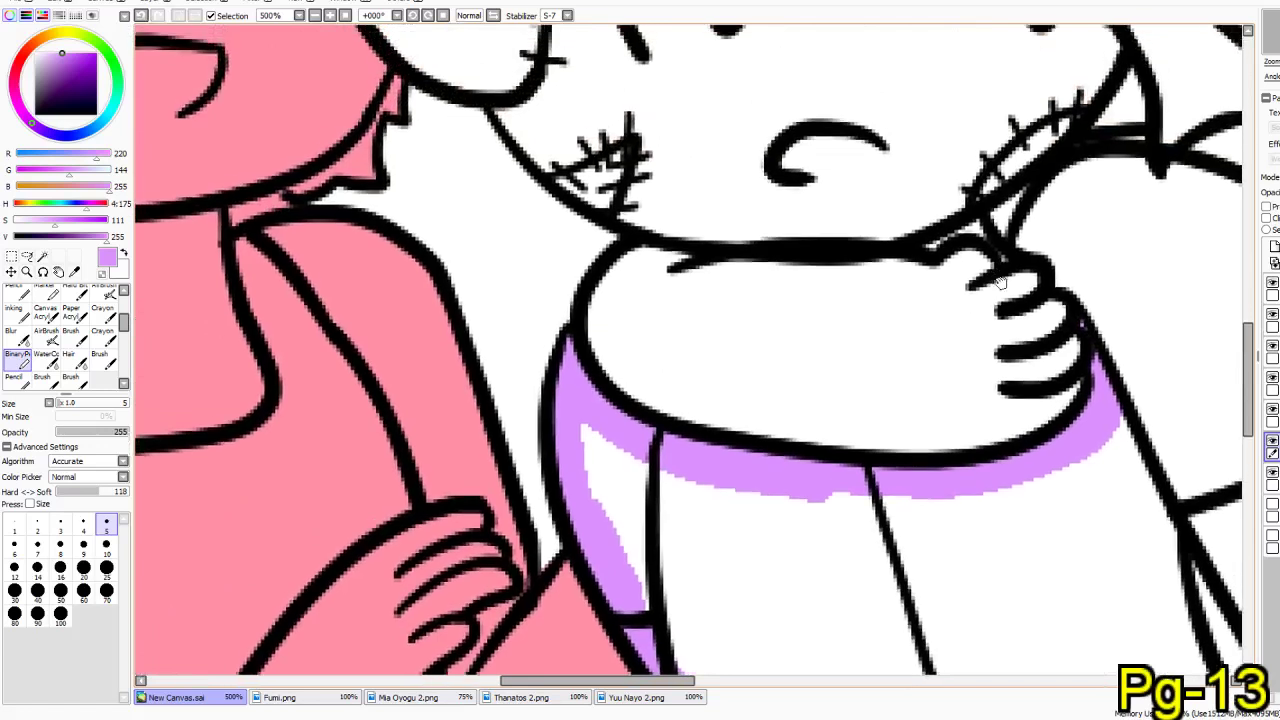
left_click_drag(998, 269, 984, 371)
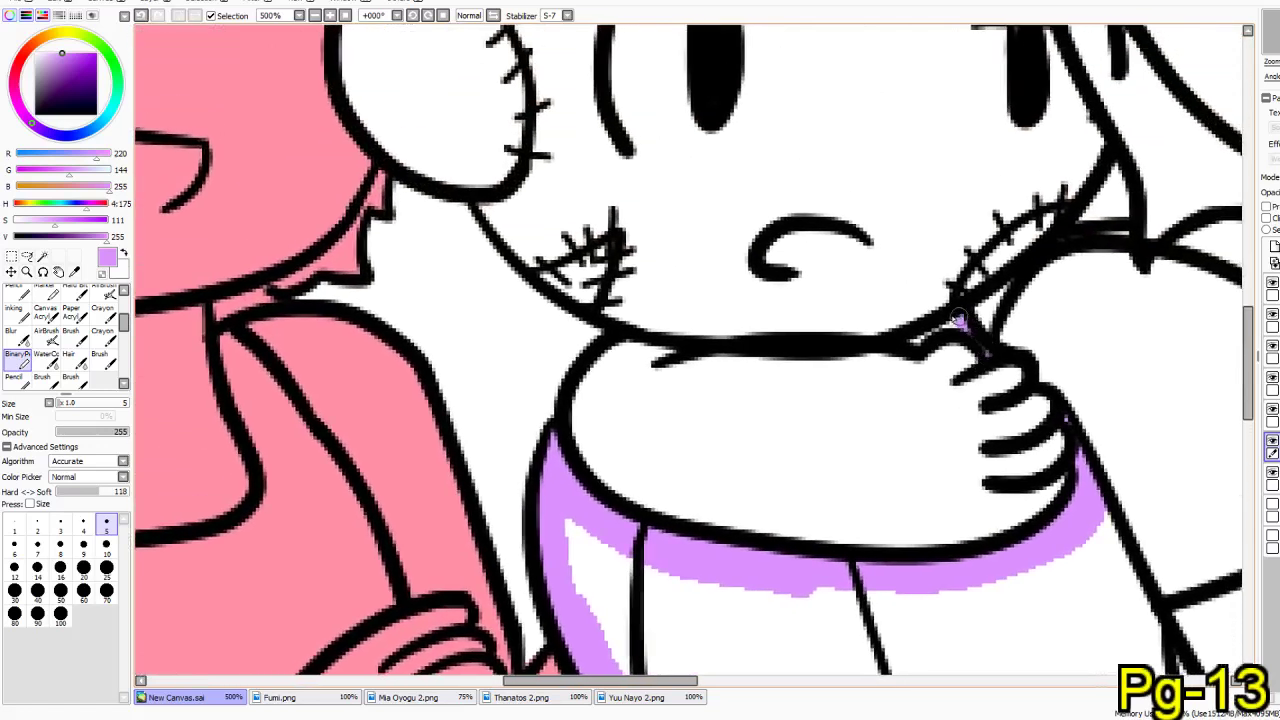
mouse_move(918, 330)
left_mouse_down()
mouse_move(783, 334)
mouse_move(643, 319)
mouse_move(688, 343)
mouse_move(772, 346)
mouse_move(612, 318)
mouse_move(500, 222)
left_mouse_up()
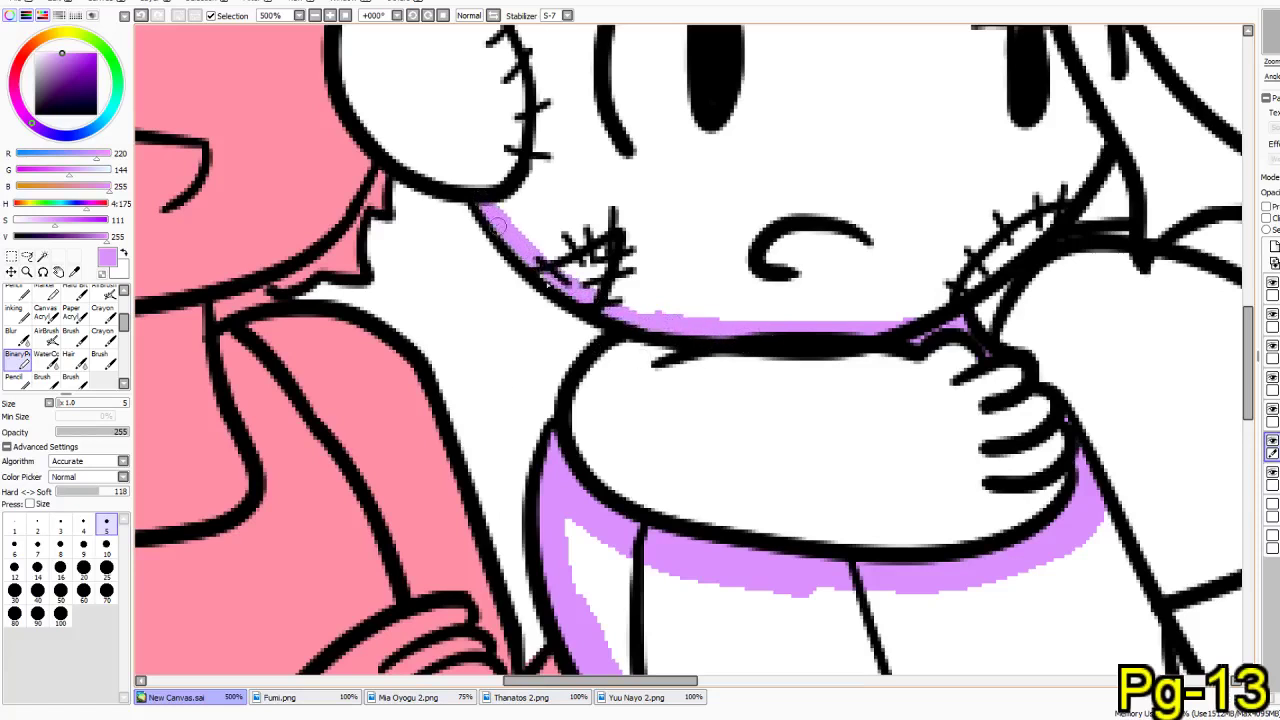
left_click_drag(541, 264, 504, 323)
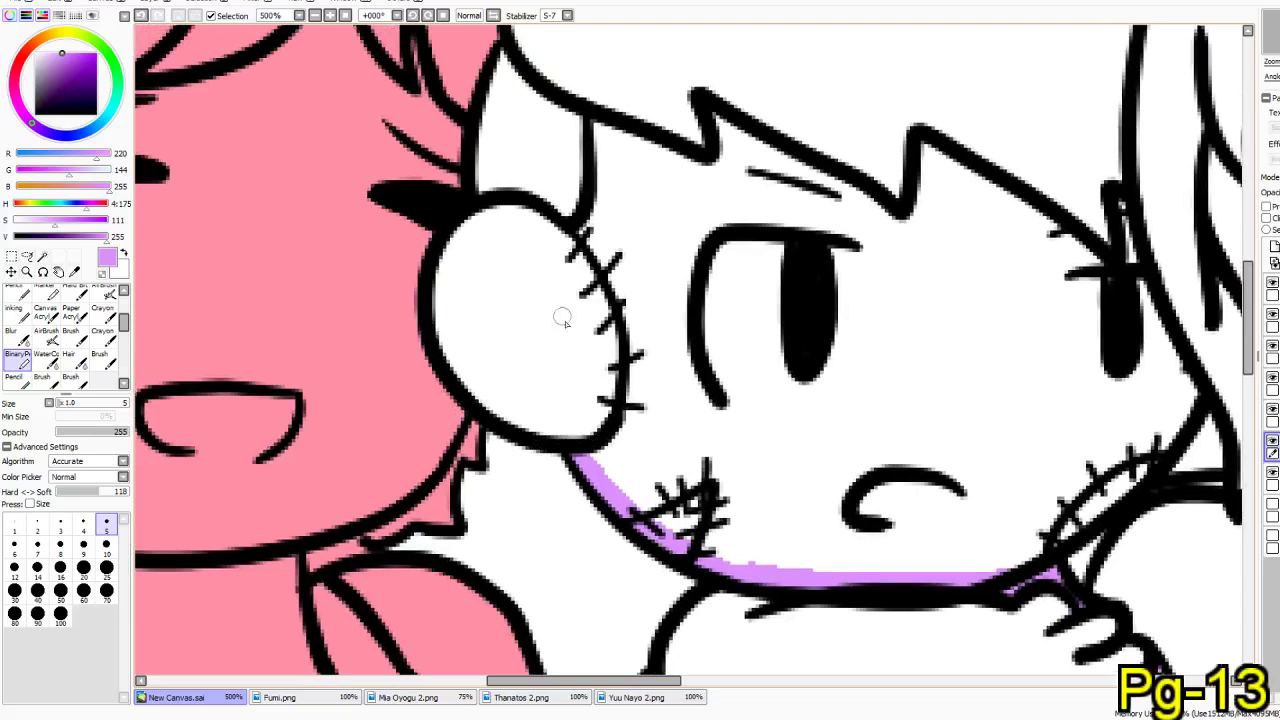
- Trace the purple border inside the frowning character's ear, the side hair and the top of the hair
mouse_move(543, 432)
left_mouse_down()
mouse_move(499, 410)
mouse_move(411, 314)
mouse_move(490, 215)
left_mouse_up()
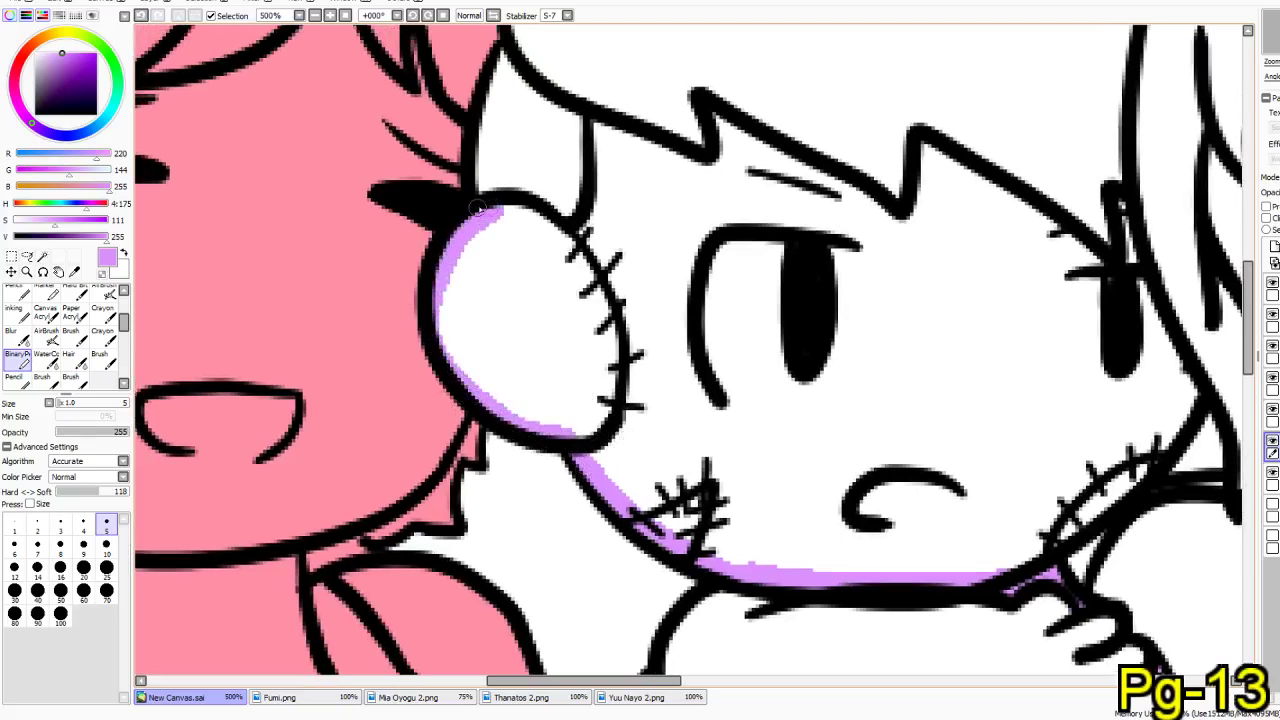
mouse_move(505, 55)
left_mouse_down()
mouse_move(479, 140)
mouse_move(485, 205)
left_mouse_up()
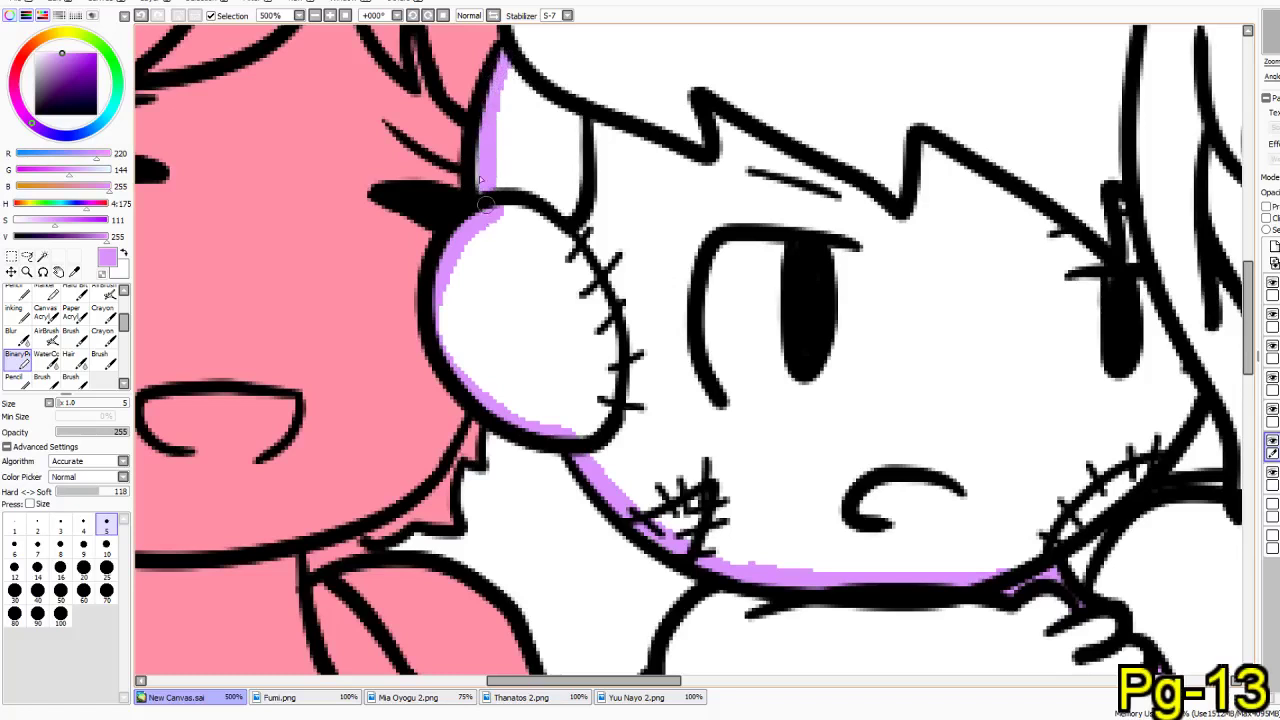
left_click_drag(510, 127, 503, 284)
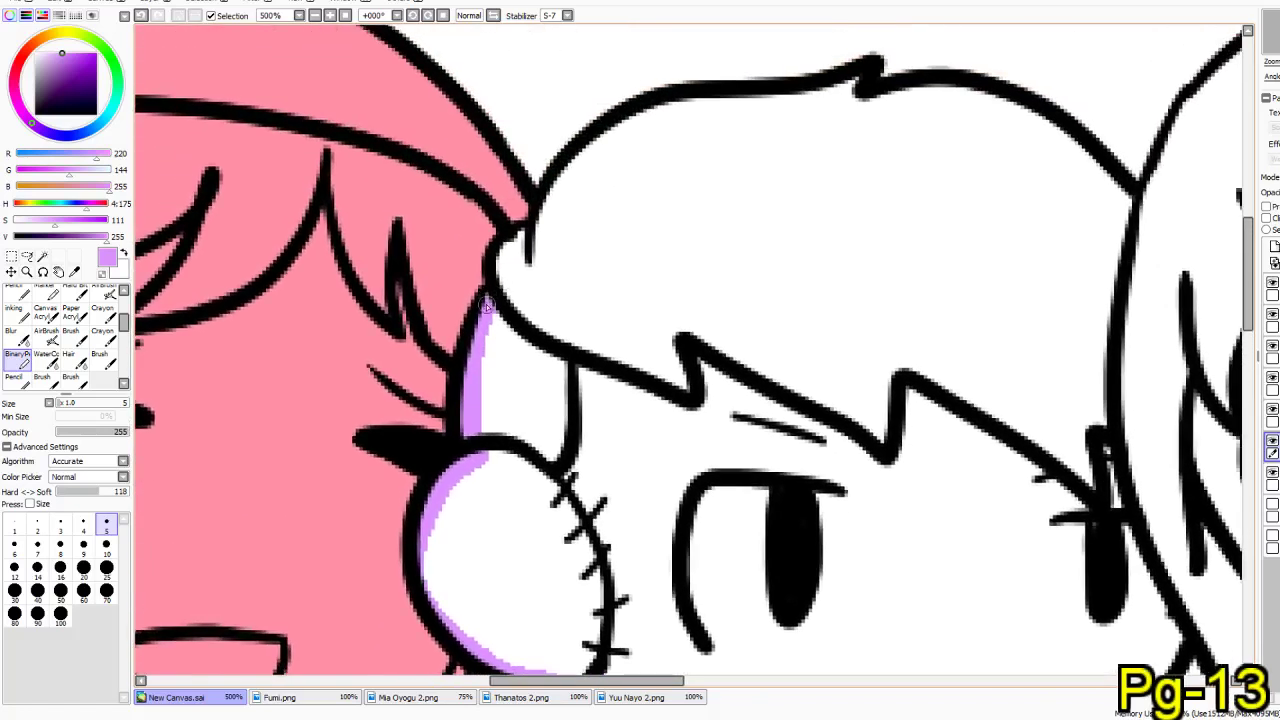
mouse_move(540, 226)
left_mouse_down()
mouse_move(571, 166)
mouse_move(690, 97)
mouse_move(838, 96)
mouse_move(856, 80)
mouse_move(842, 117)
mouse_move(888, 97)
mouse_move(997, 97)
mouse_move(1122, 195)
left_mouse_up()
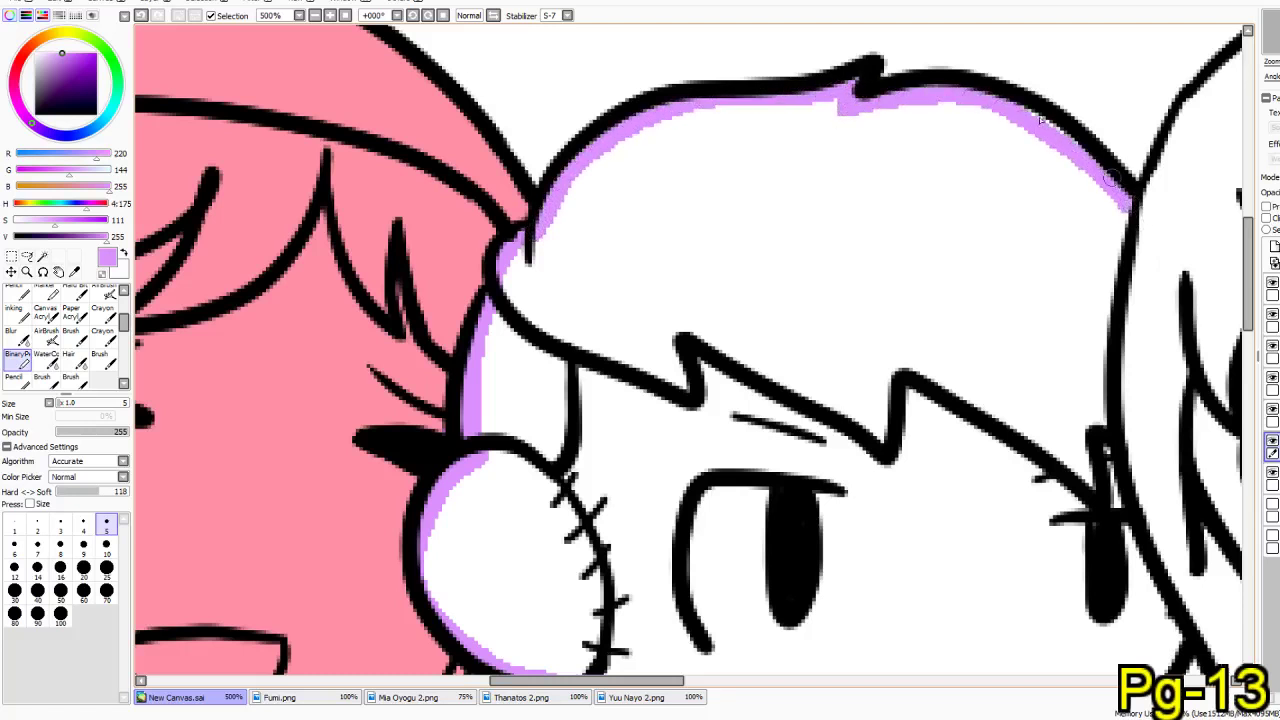
- Close the head's purple border down the far side of the hair, then along the cheek and jaw at brush size 10
left_click_drag(687, 369, 529, 185)
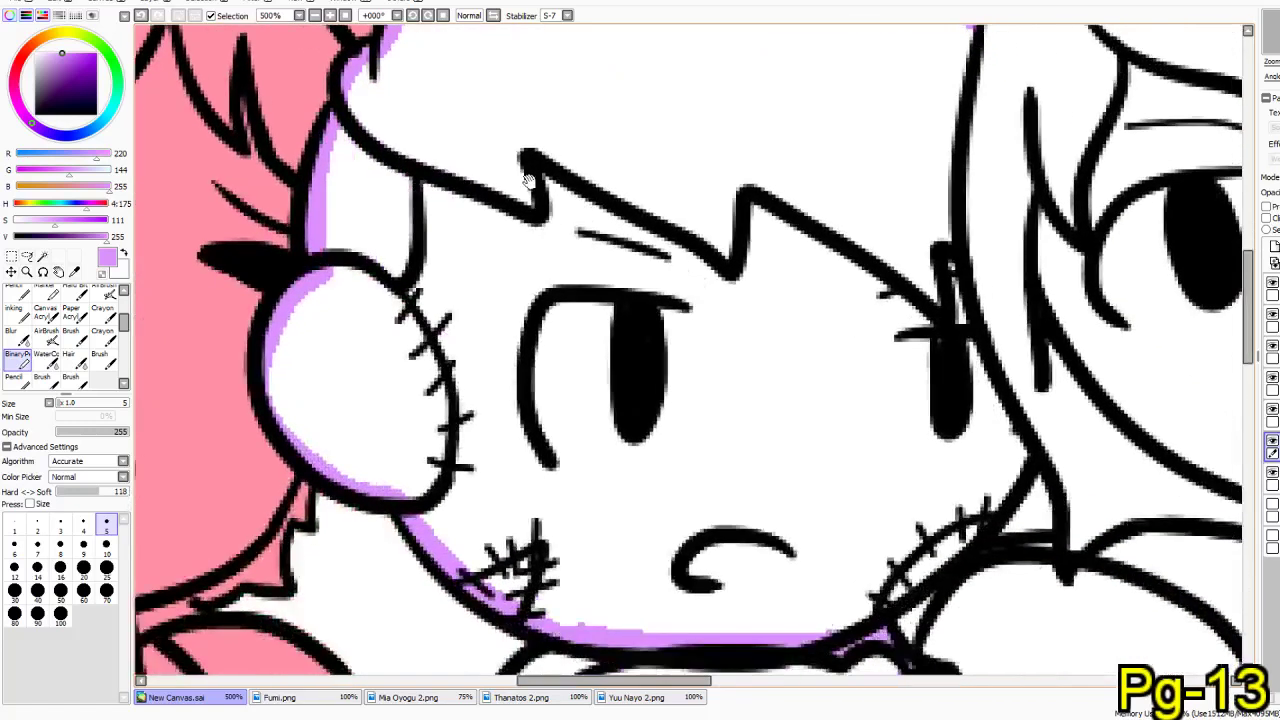
left_click_drag(940, 262, 784, 402)
left_click_drag(812, 183, 769, 375)
left_click_drag(804, 239, 784, 365)
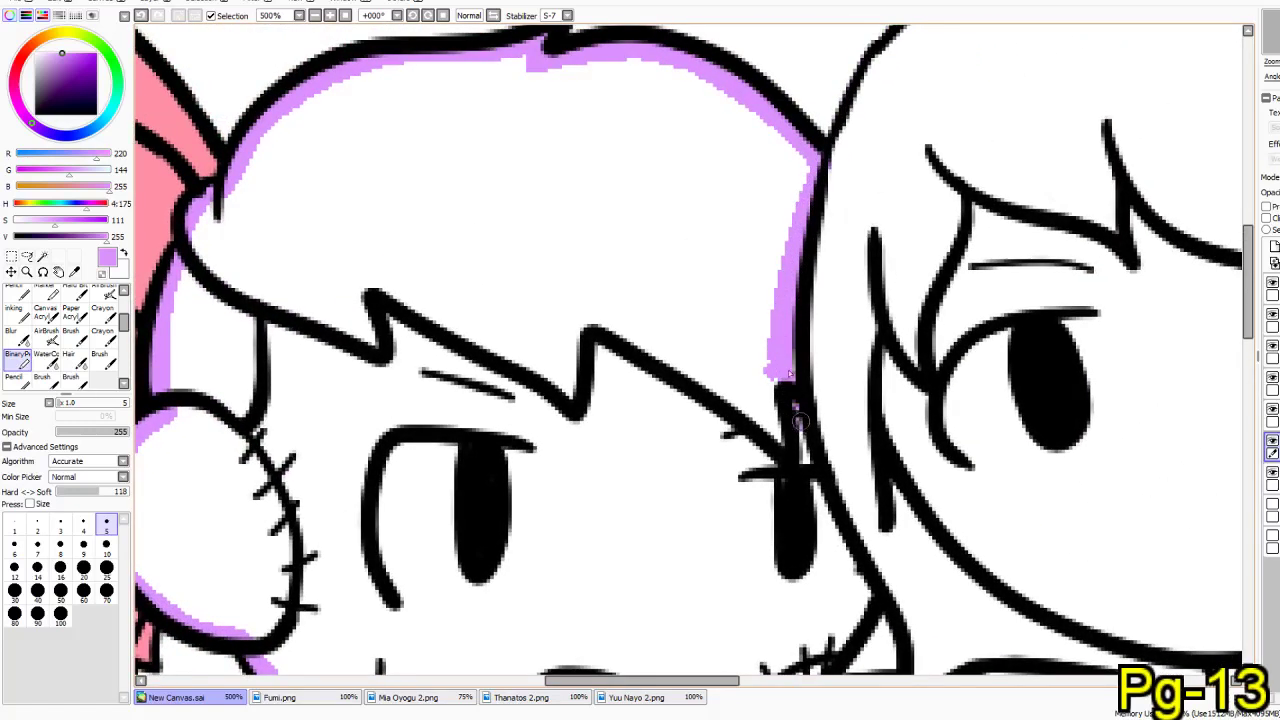
left_click_drag(808, 515, 735, 250)
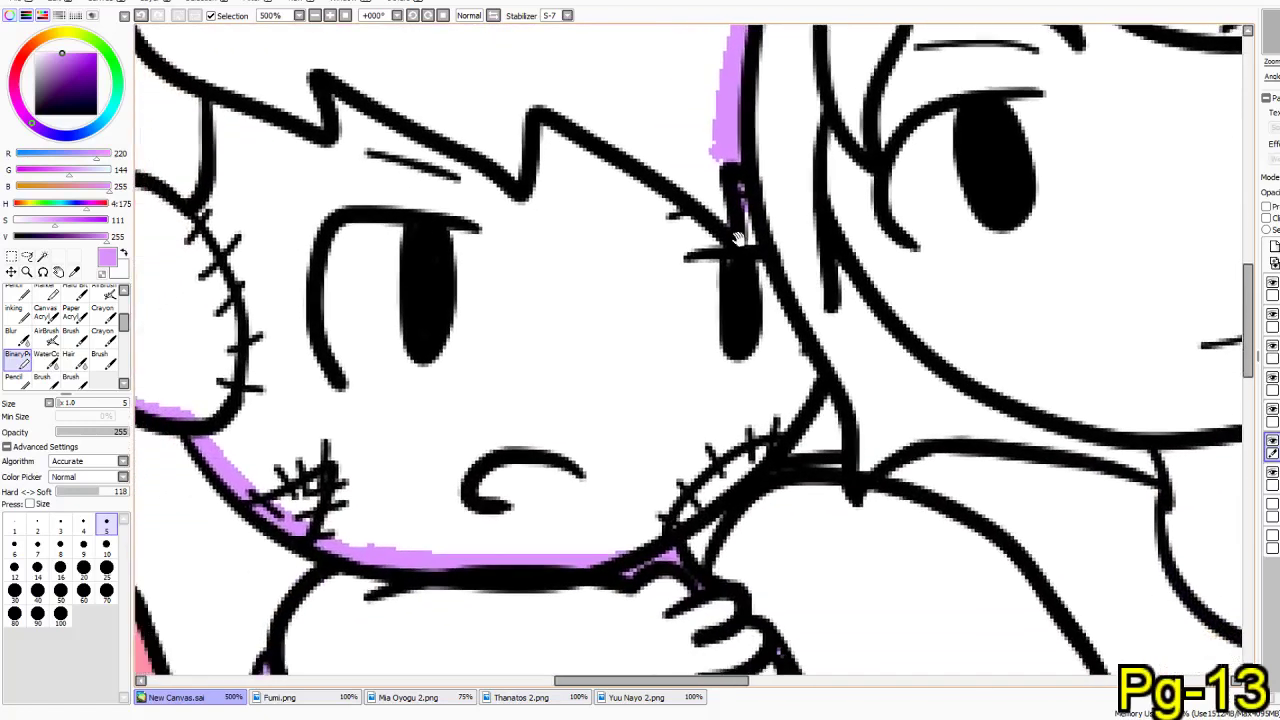
left_click(106, 545)
mouse_move(736, 186)
left_mouse_down()
mouse_move(761, 310)
mouse_move(801, 386)
mouse_move(721, 482)
mouse_move(656, 540)
mouse_move(663, 524)
mouse_move(618, 548)
left_mouse_up()
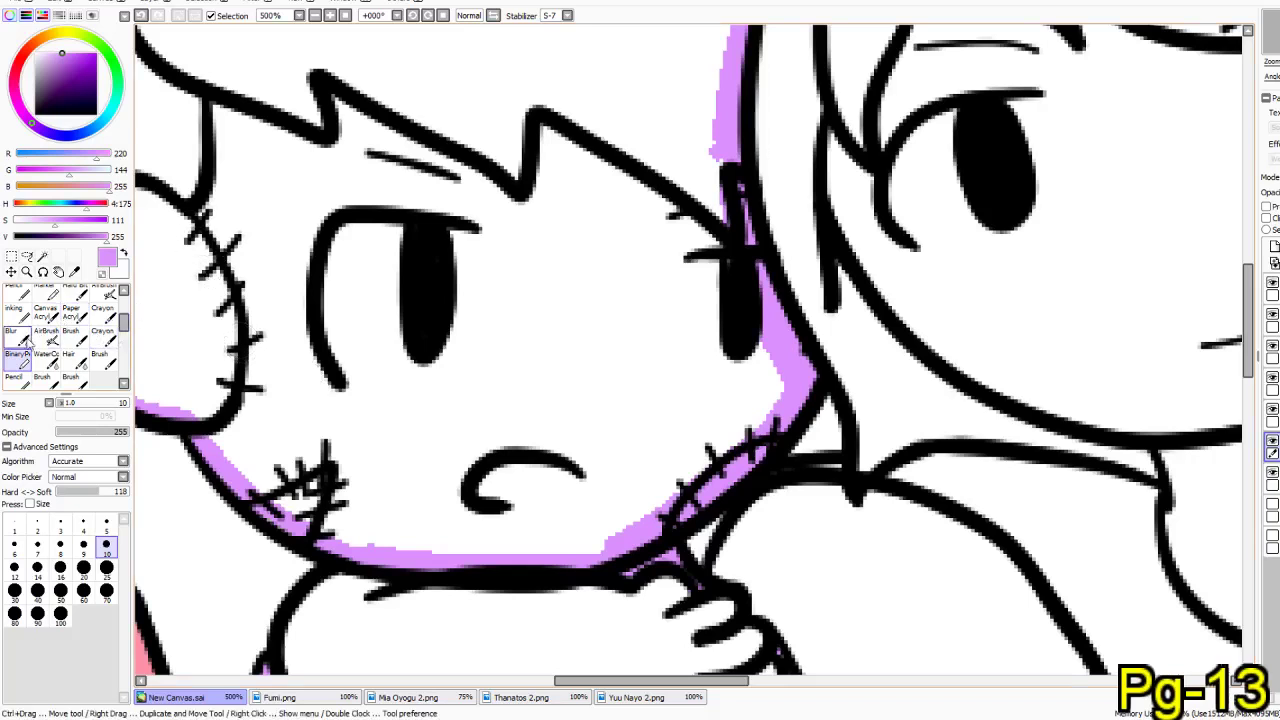
- Bucket-fill the frowning character's bordered head with purple
scroll(47, 350, "up", 2)
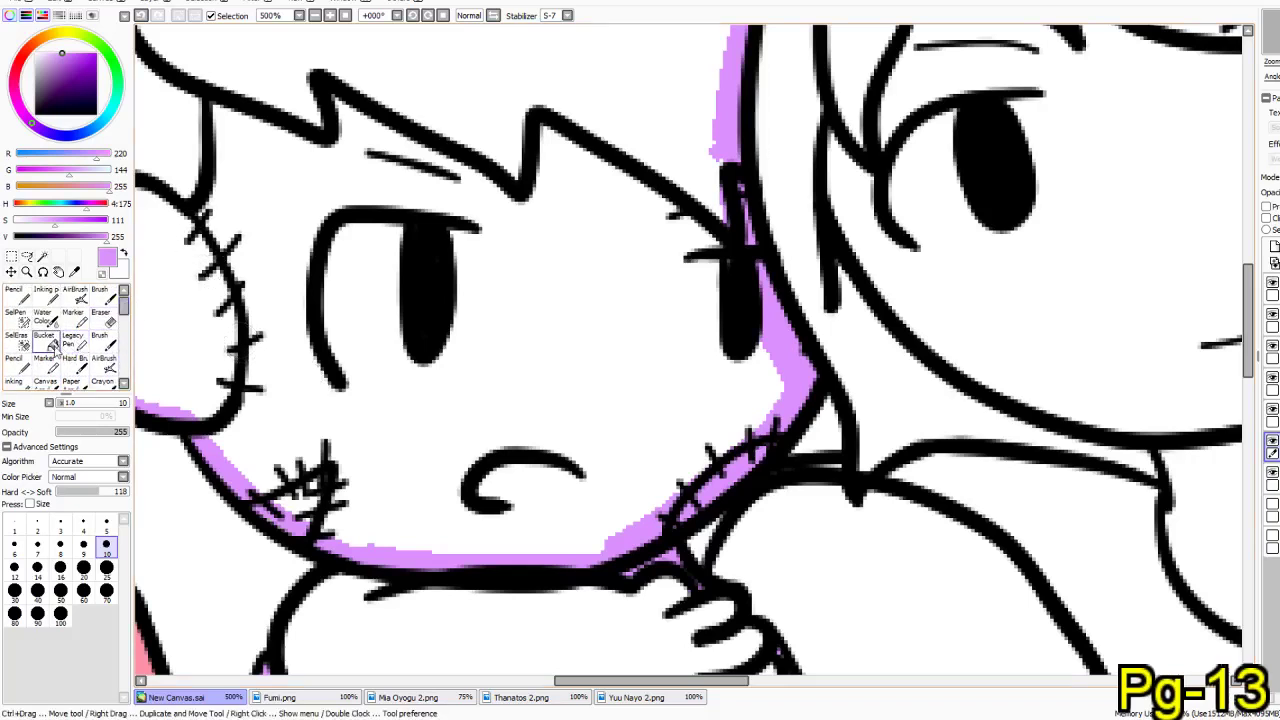
left_click(45, 338)
left_click(408, 380)
- Try to bucket-fill the frowning character's torso below the raised forearm with purple
left_click_drag(470, 510, 521, 111)
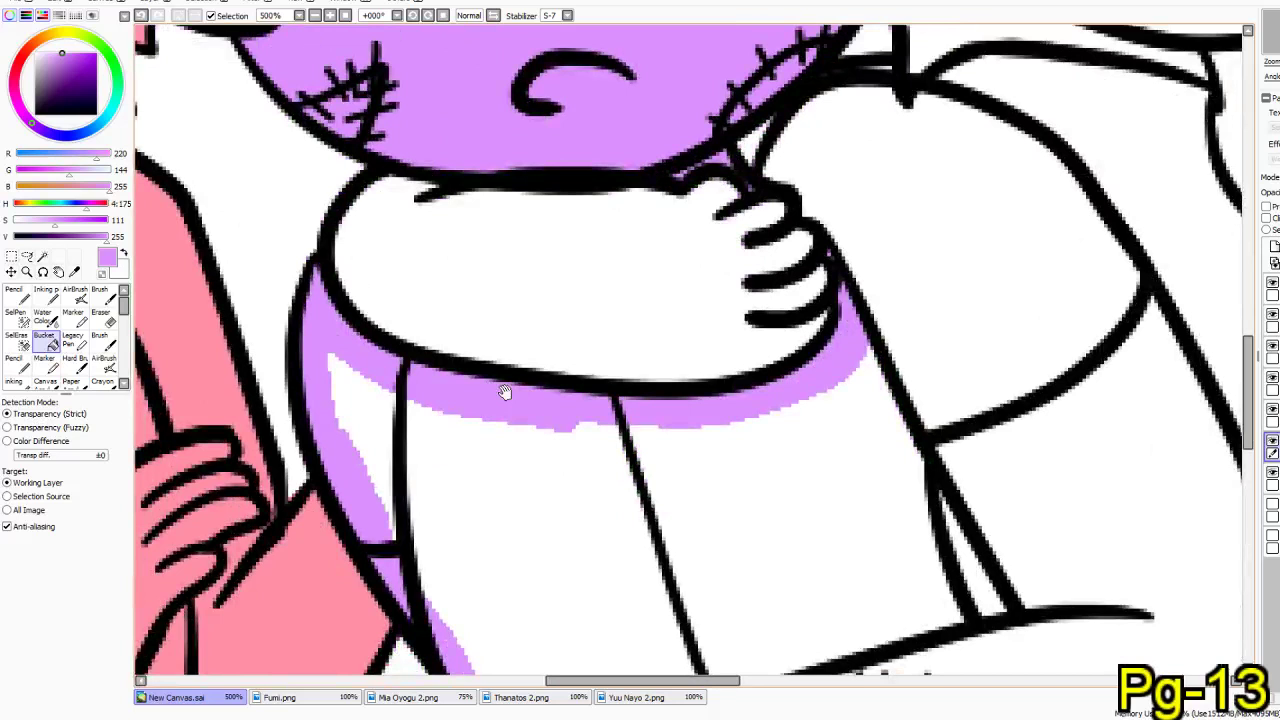
scroll(505, 392, "down", 1)
left_click(571, 337)
key("ctrl+z")
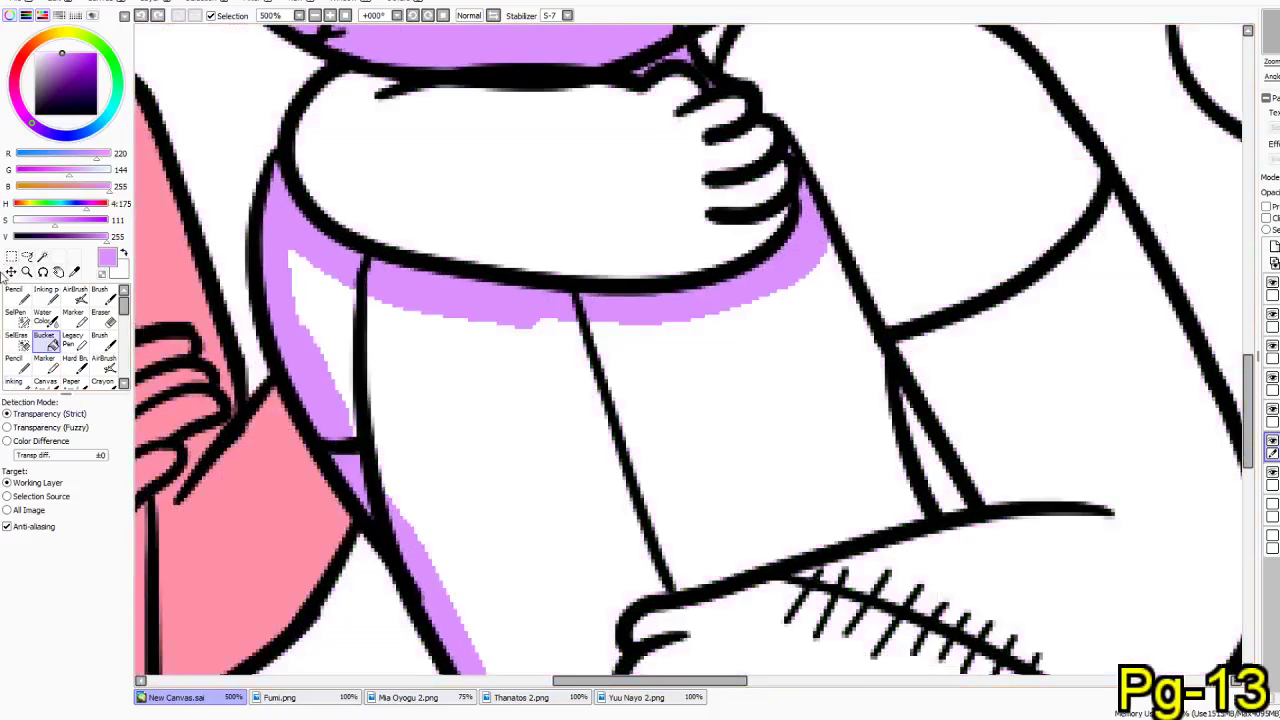
- Outline the narrow gap between the frowning character's torso and bent arm in purple with the Legacy Pen
left_click(75, 343)
left_click_drag(655, 526, 377, 470)
mouse_move(597, 290)
left_mouse_down()
mouse_move(620, 398)
mouse_move(655, 490)
mouse_move(753, 471)
mouse_move(691, 405)
mouse_move(641, 316)
mouse_move(590, 283)
mouse_move(617, 335)
mouse_move(590, 315)
left_mouse_up()
- Retry the purple bucket fill on the frowning character's body with the arm gap outlined, and undo it
left_click(44, 340)
left_click(353, 435)
left_click_drag(560, 580, 551, 211)
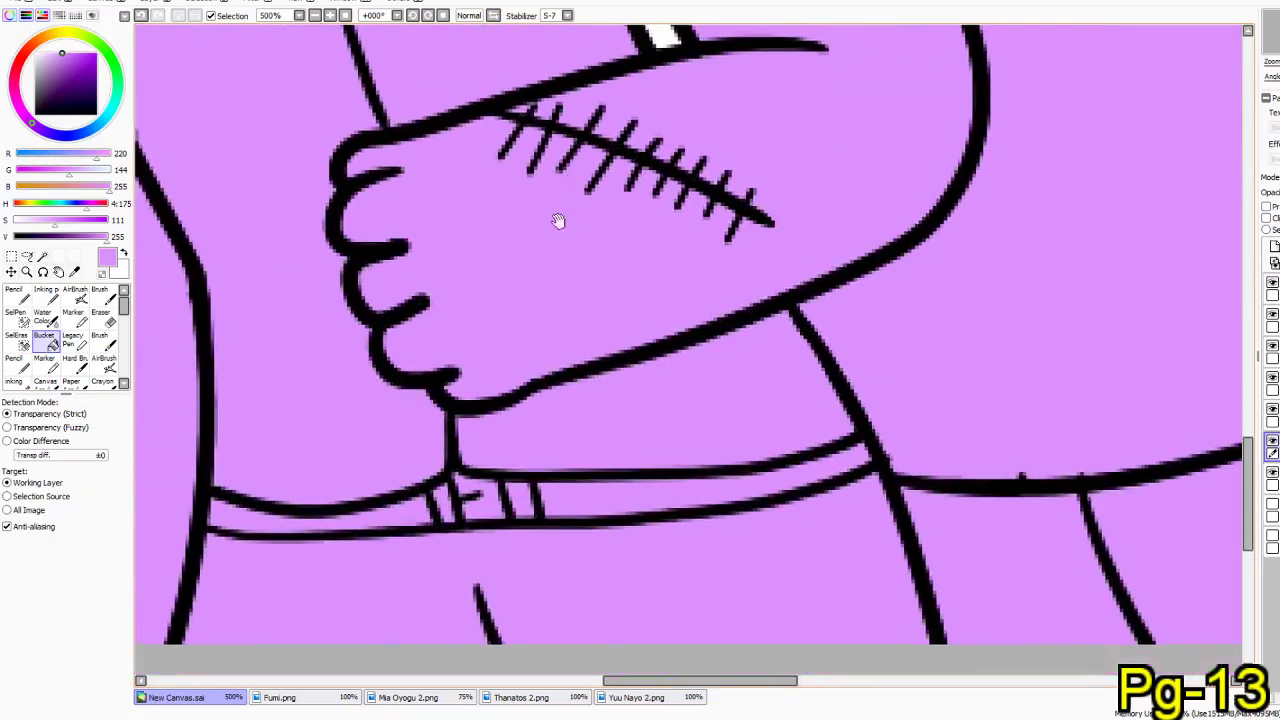
key("ctrl+z")
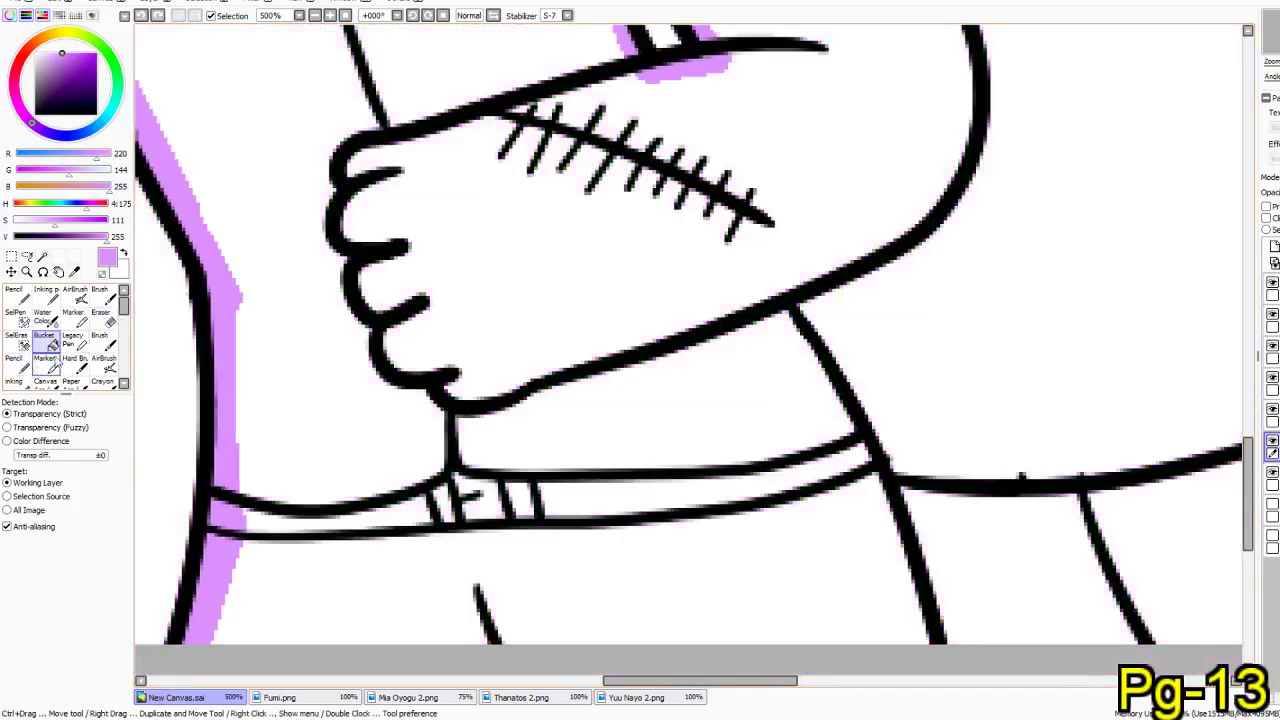
- With the Legacy Pen at size 9, trace a purple border inside the frowning character's far hip and leg line
left_click(73, 340)
left_click(84, 548)
left_click_drag(636, 543, 437, 471)
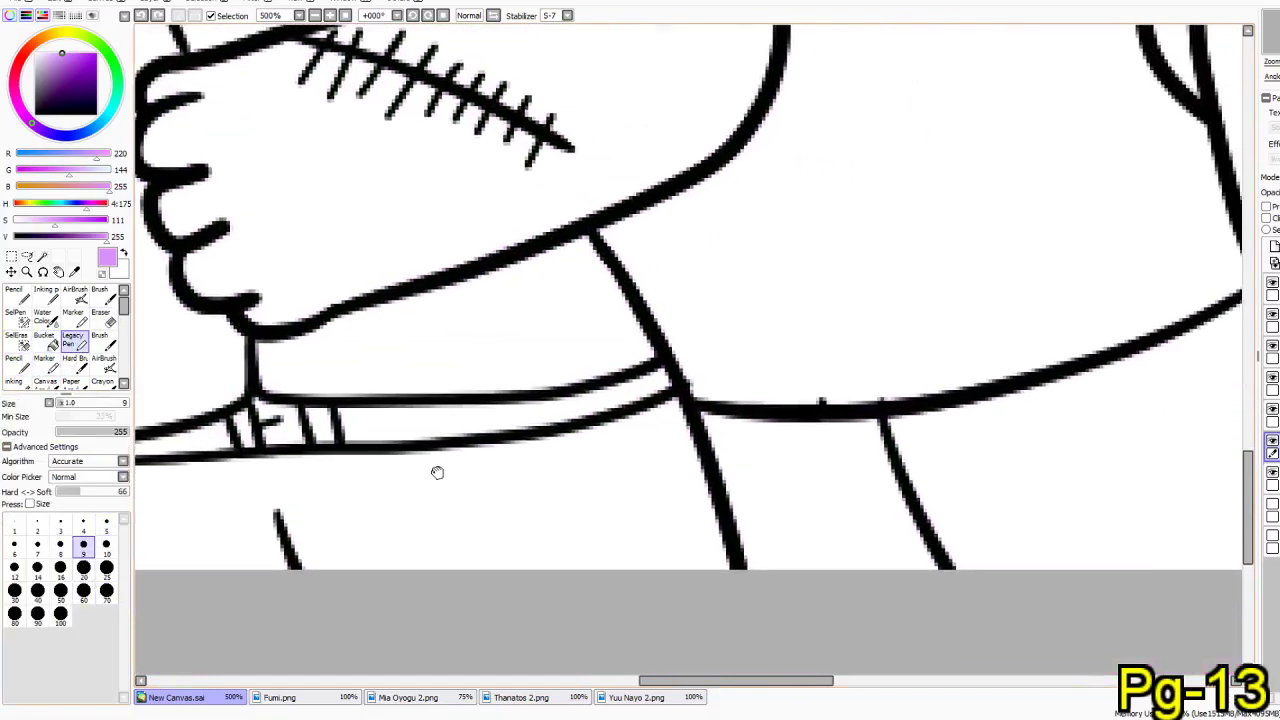
mouse_move(576, 245)
left_mouse_down()
mouse_move(631, 343)
mouse_move(703, 575)
left_mouse_up()
left_click_drag(657, 390, 715, 590)
mouse_move(570, 313)
left_mouse_down()
mouse_move(526, 483)
mouse_move(447, 545)
left_mouse_up()
- Continue the purple border around the frowning character's bent elbow and up the outer arm to the sleeve hem
mouse_move(469, 485)
left_mouse_down()
mouse_move(460, 457)
mouse_move(536, 406)
left_mouse_up()
key("ctrl+z")
mouse_move(457, 434)
left_mouse_down()
mouse_move(457, 470)
mouse_move(454, 443)
mouse_move(545, 400)
mouse_move(620, 326)
mouse_move(645, 230)
left_mouse_up()
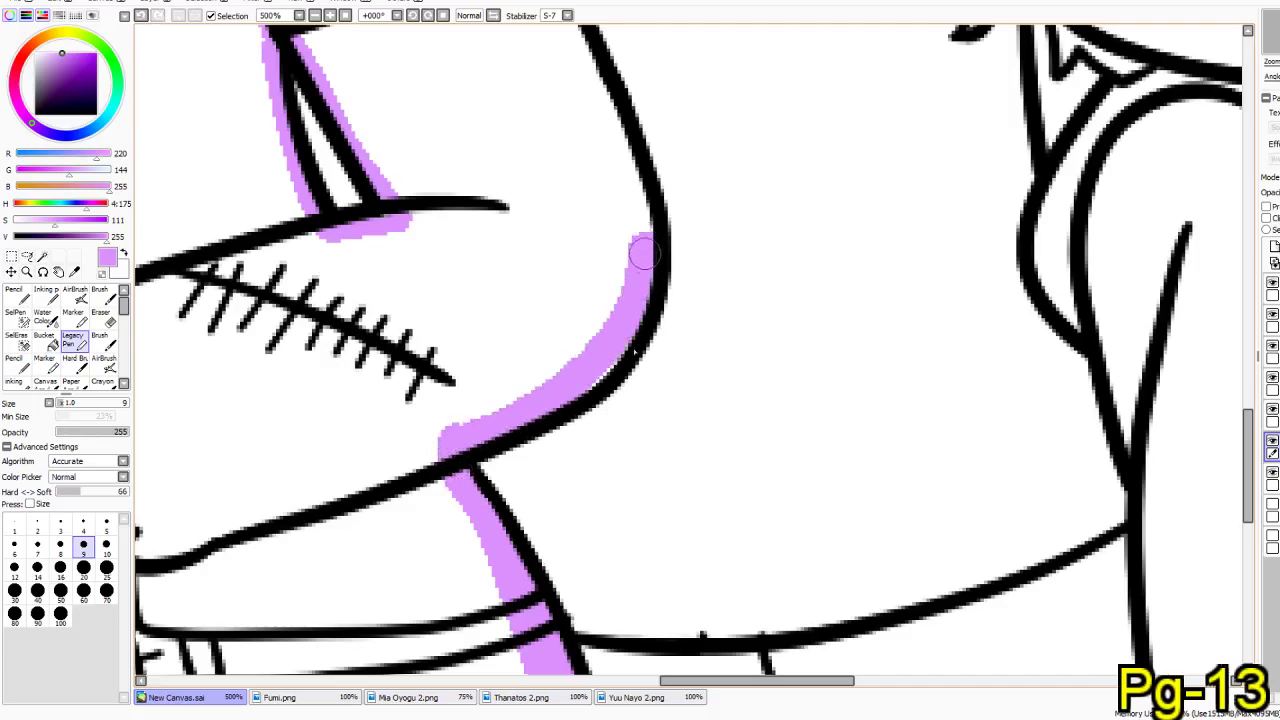
scroll(600, 410, "up", 2)
scroll(600, 410, "left", 1)
scroll(628, 480, "up", 1)
mouse_move(527, 140)
left_mouse_down()
mouse_move(667, 519)
mouse_move(662, 465)
mouse_move(560, 195)
left_mouse_up()
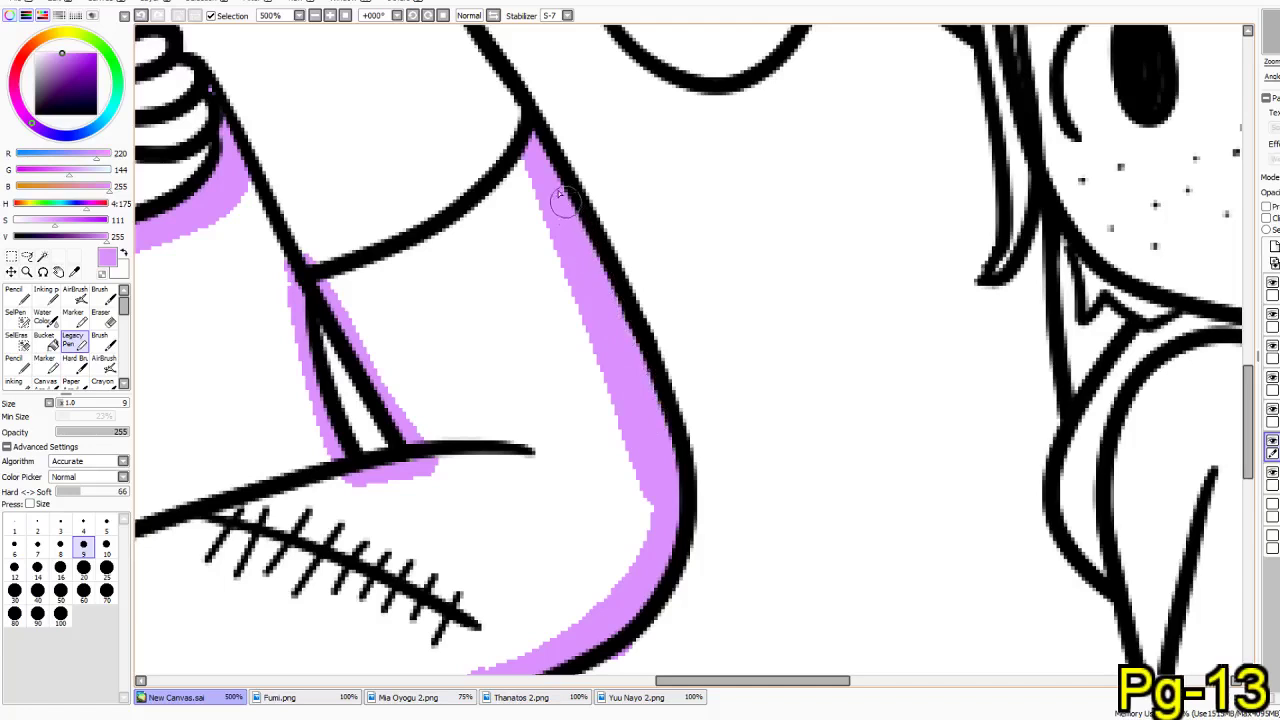
- Trace the purple border inside the frowning character's sleeve and over the shoulder to the neck
scroll(514, 334, "up", 3)
scroll(514, 334, "left", 1)
mouse_move(275, 250)
left_mouse_down()
mouse_move(308, 212)
mouse_move(338, 200)
mouse_move(515, 241)
mouse_move(564, 288)
mouse_move(643, 413)
mouse_move(656, 467)
mouse_move(625, 405)
left_mouse_up()
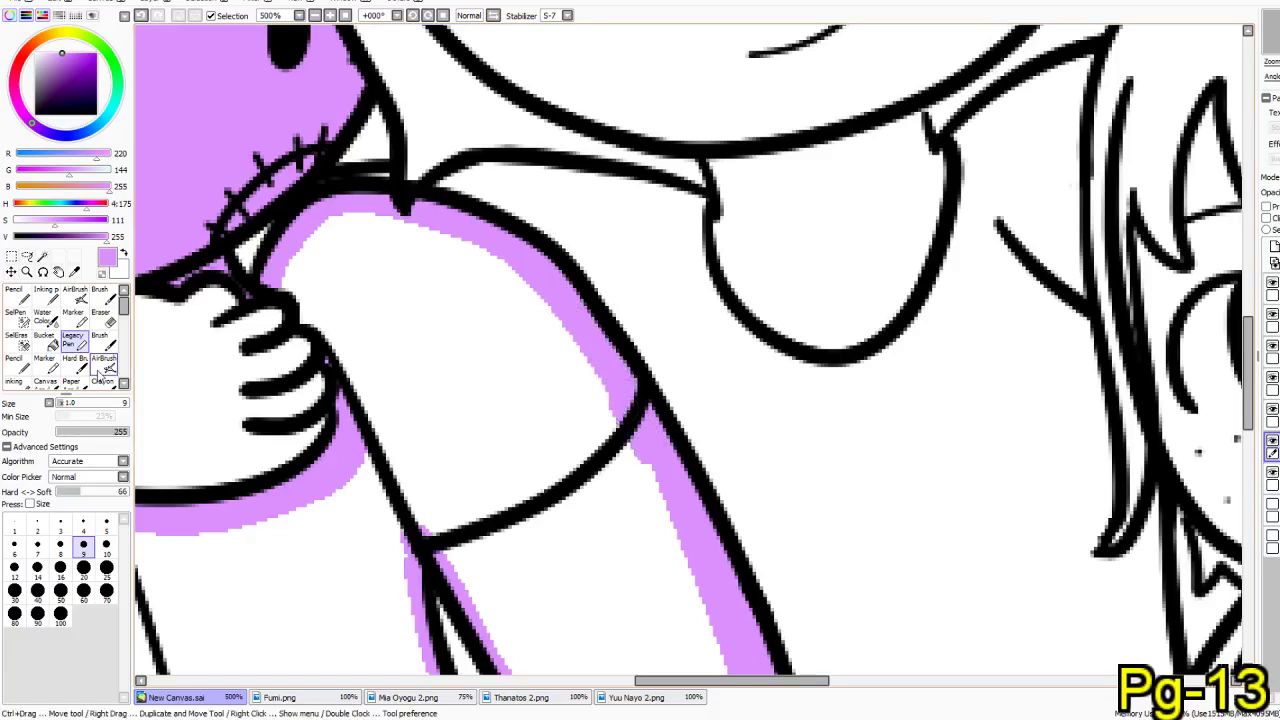
left_click_drag(389, 340, 657, 266)
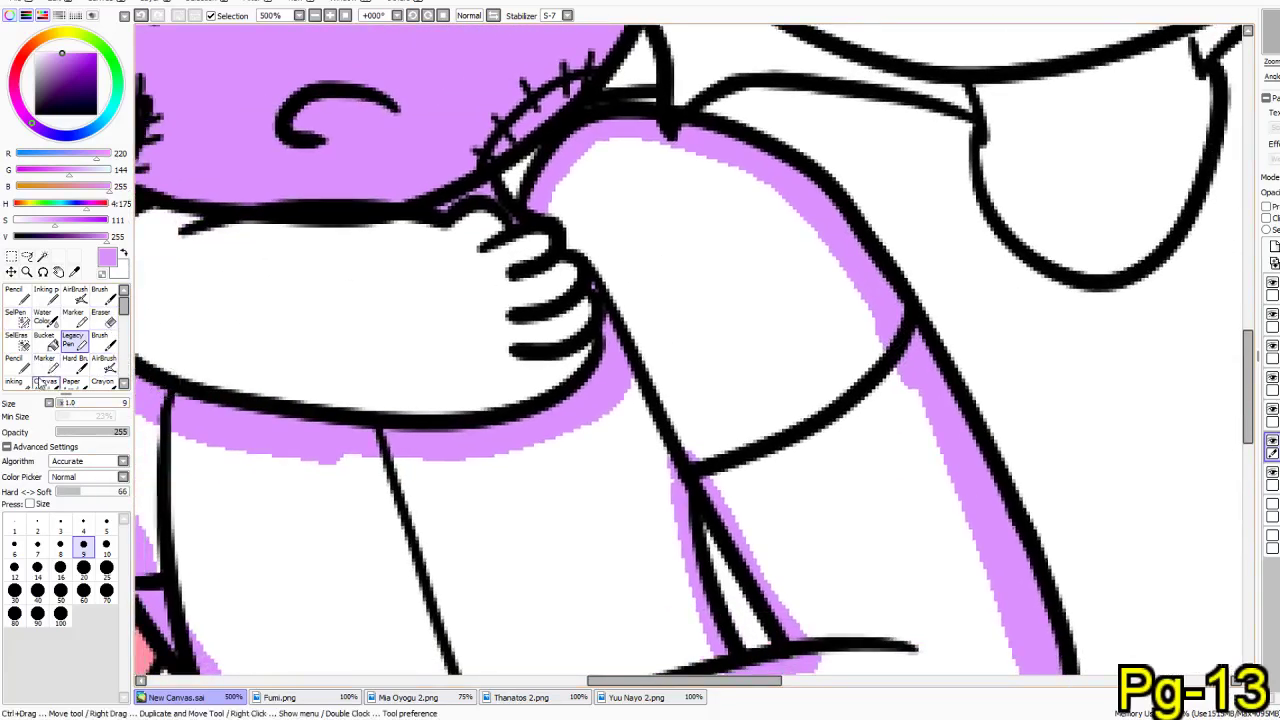
- Try several freehand strokes across the frowning character's shirt and arm, undoing each one
left_click(16, 364)
mouse_move(248, 600)
left_mouse_down()
mouse_move(505, 575)
mouse_move(648, 342)
mouse_move(514, 534)
mouse_move(343, 553)
left_mouse_up()
key("ctrl+z")
key("ctrl+z")
left_click_drag(688, 325, 365, 638)
key("ctrl+z")
mouse_move(760, 352)
left_mouse_down()
mouse_move(432, 596)
mouse_move(260, 672)
left_mouse_up()
key("ctrl+z")
- Try to bucket-fill the frowning character's shirt inside the extended arm and shoulder border
left_click(45, 342)
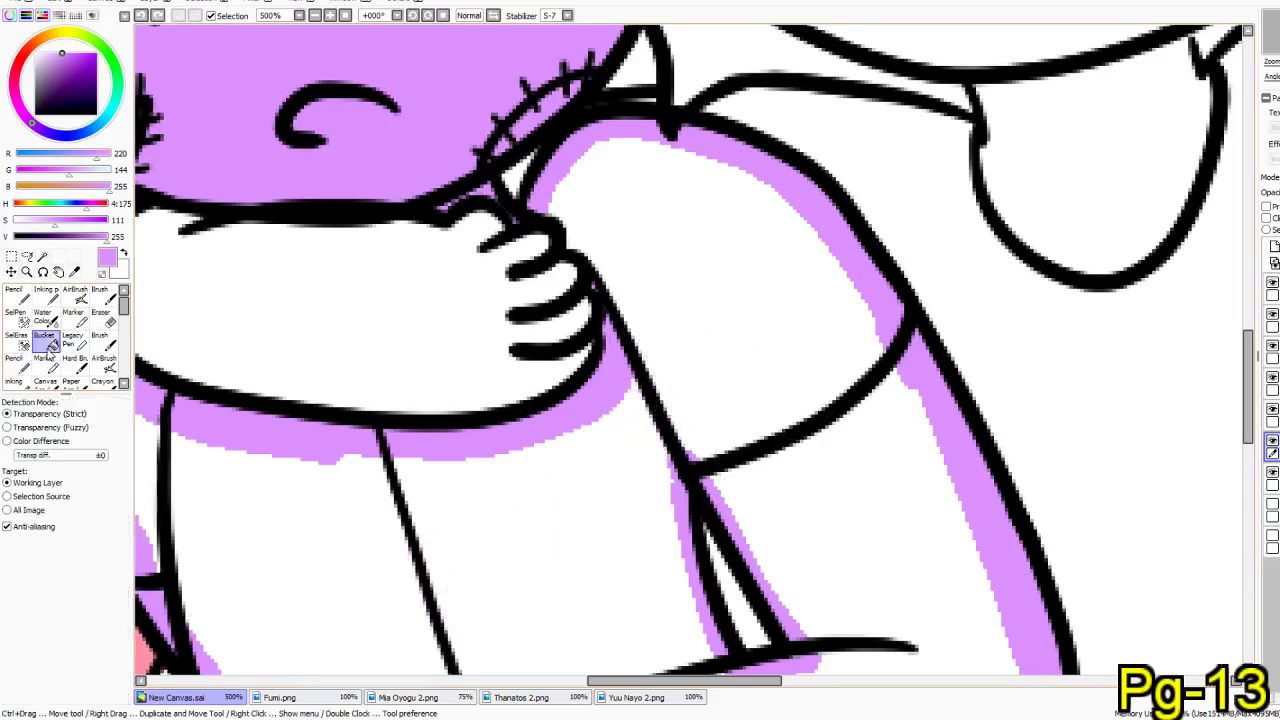
left_click(359, 570)
key("ctrl+z")
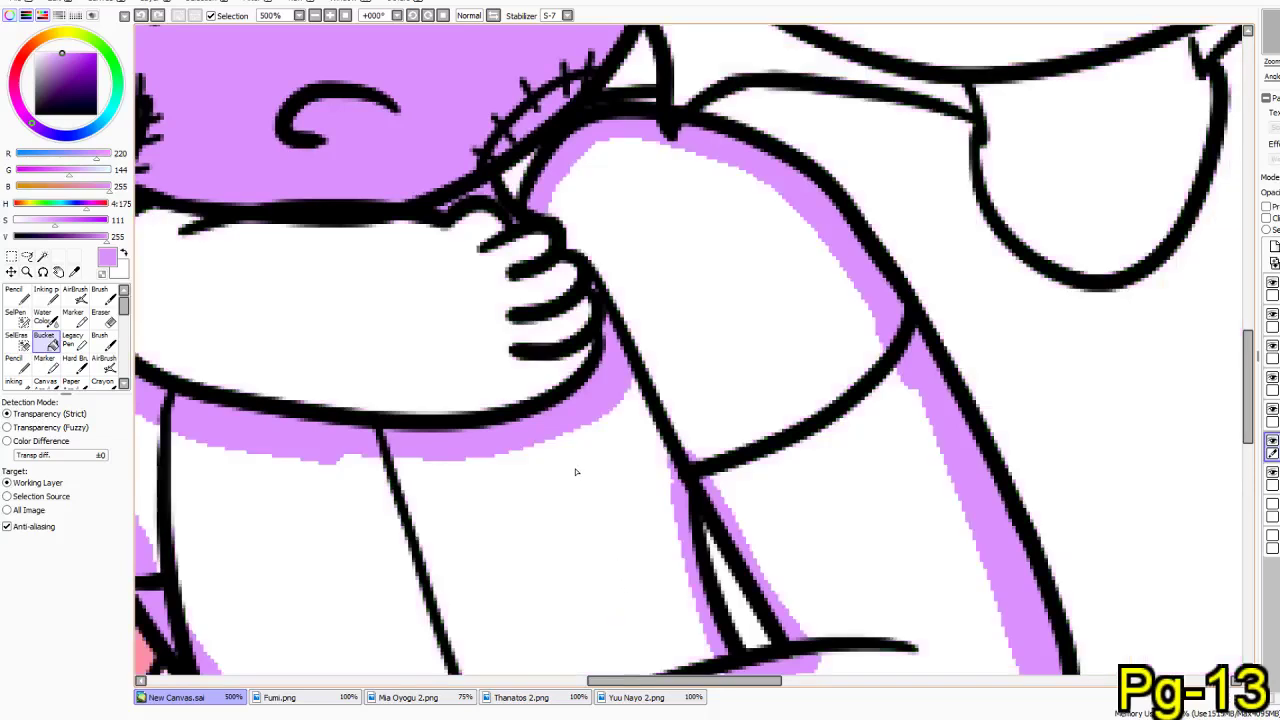
- Hide and reshow the characters' line-art layers to check the frowning character's purple border for openings
scroll(577, 475, "down", 3)
scroll(579, 402, "up", 5)
scroll(567, 345, "down", 8)
left_click_drag(592, 478, 561, 392)
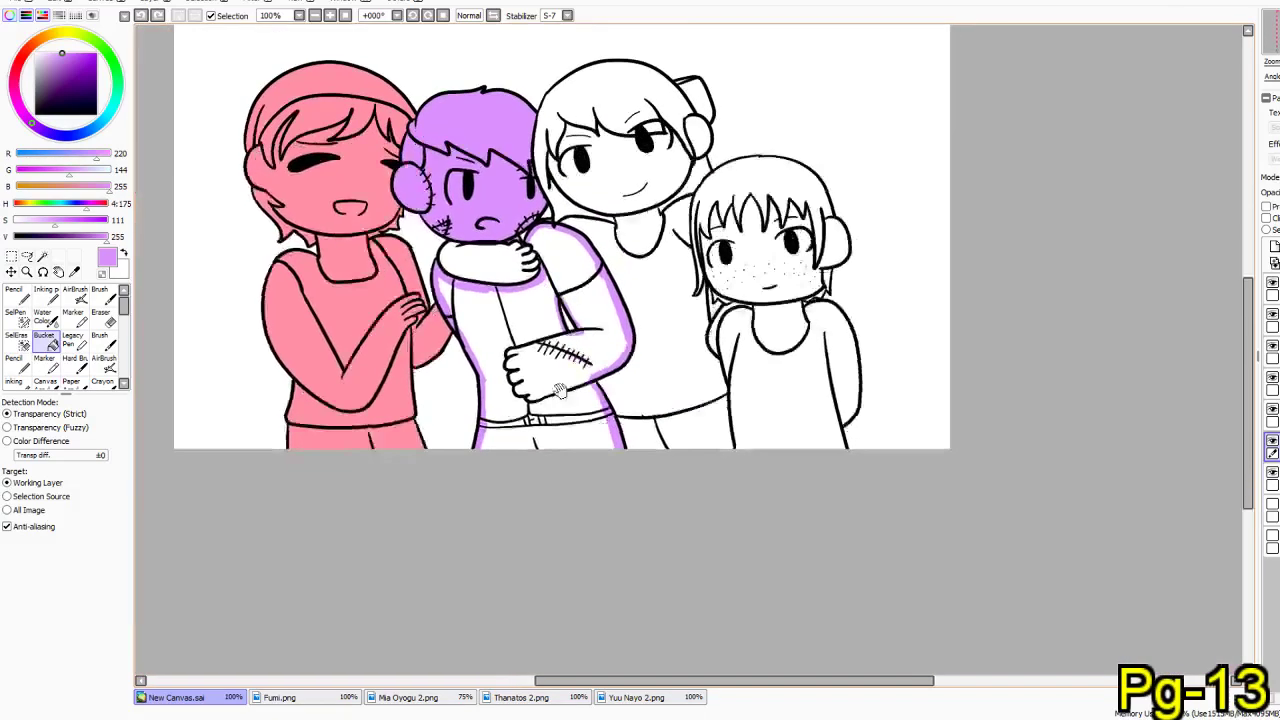
scroll(562, 392, "up", 2)
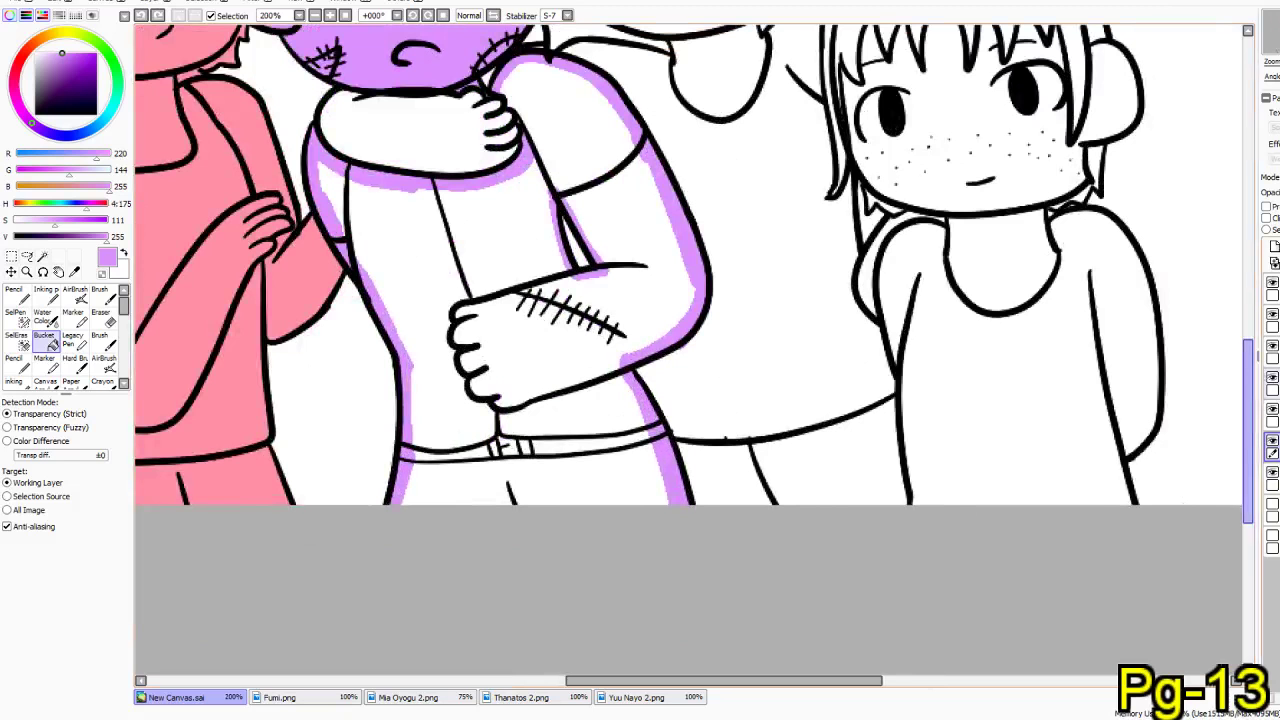
left_click(1272, 377)
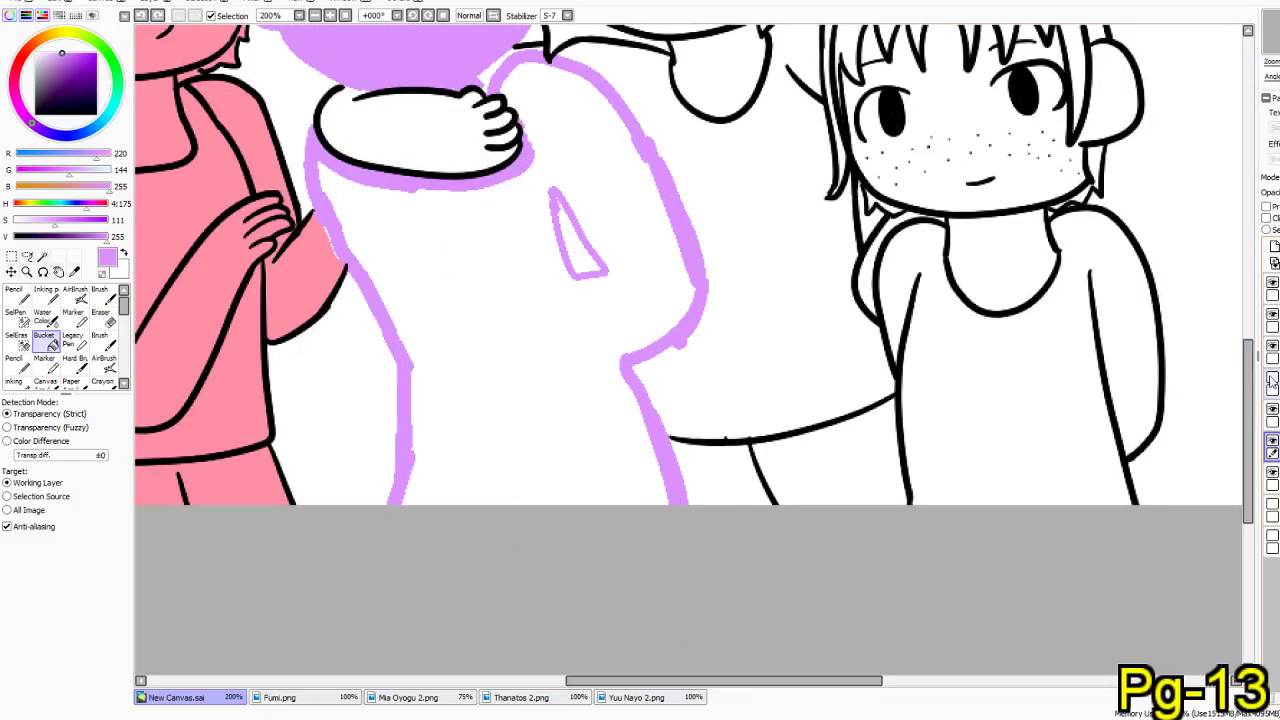
left_click(1272, 346)
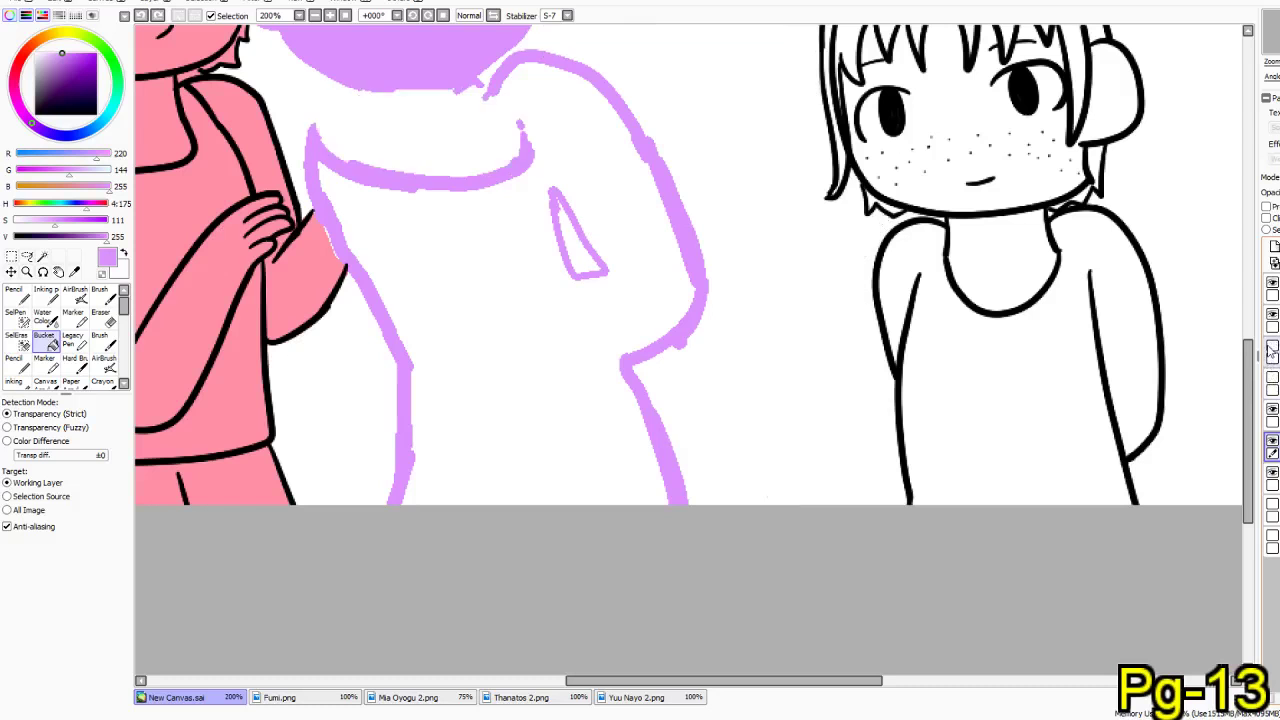
left_click(1271, 347)
left_click(1272, 410)
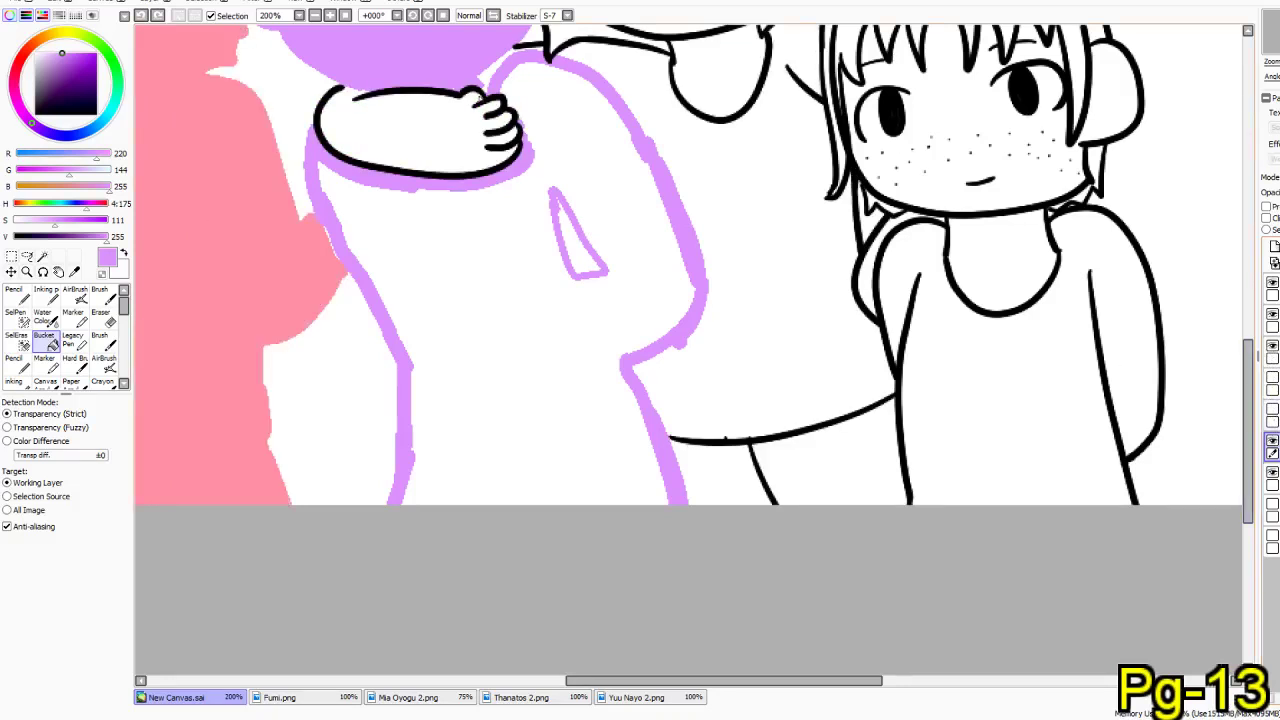
left_click(1272, 410)
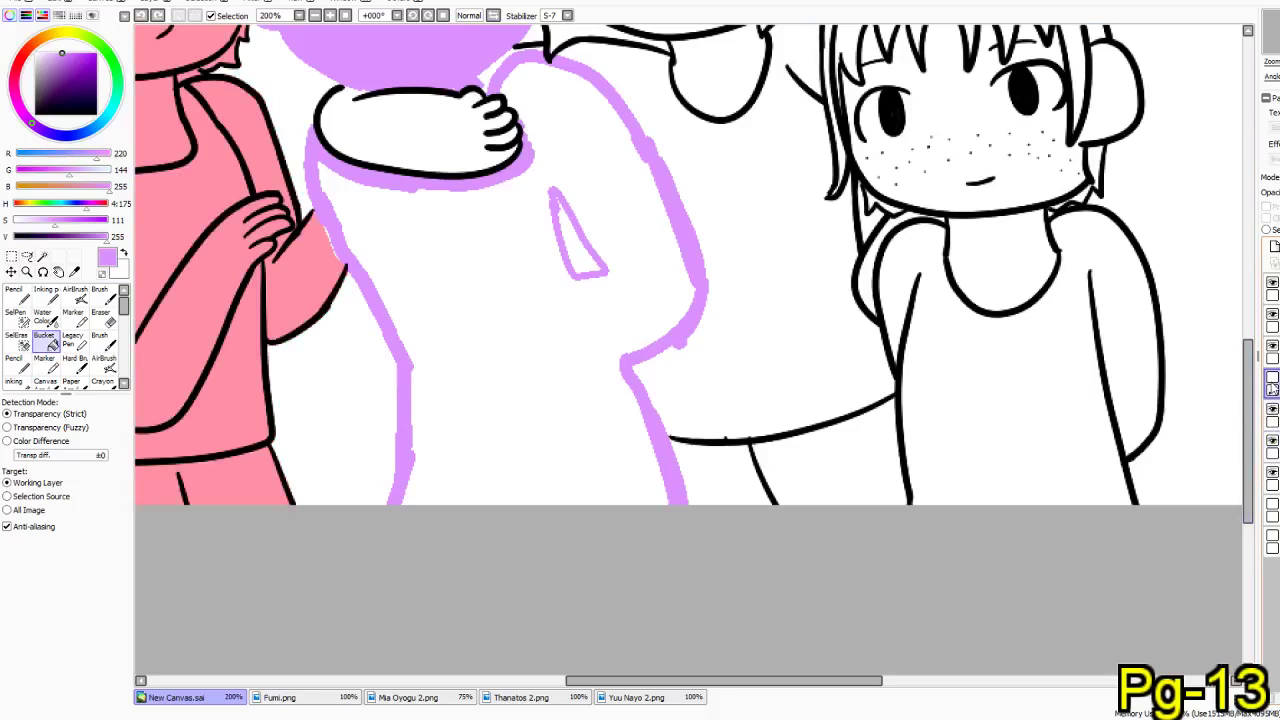
left_click(1272, 378)
- Close the purple border along the raised hand's fingers, from the shoulder to the forearm's lower edge, with the Legacy Pen
left_click_drag(459, 63, 543, 214)
scroll(545, 212, "up", 4)
left_click_drag(896, 517, 860, 481)
left_click(74, 338)
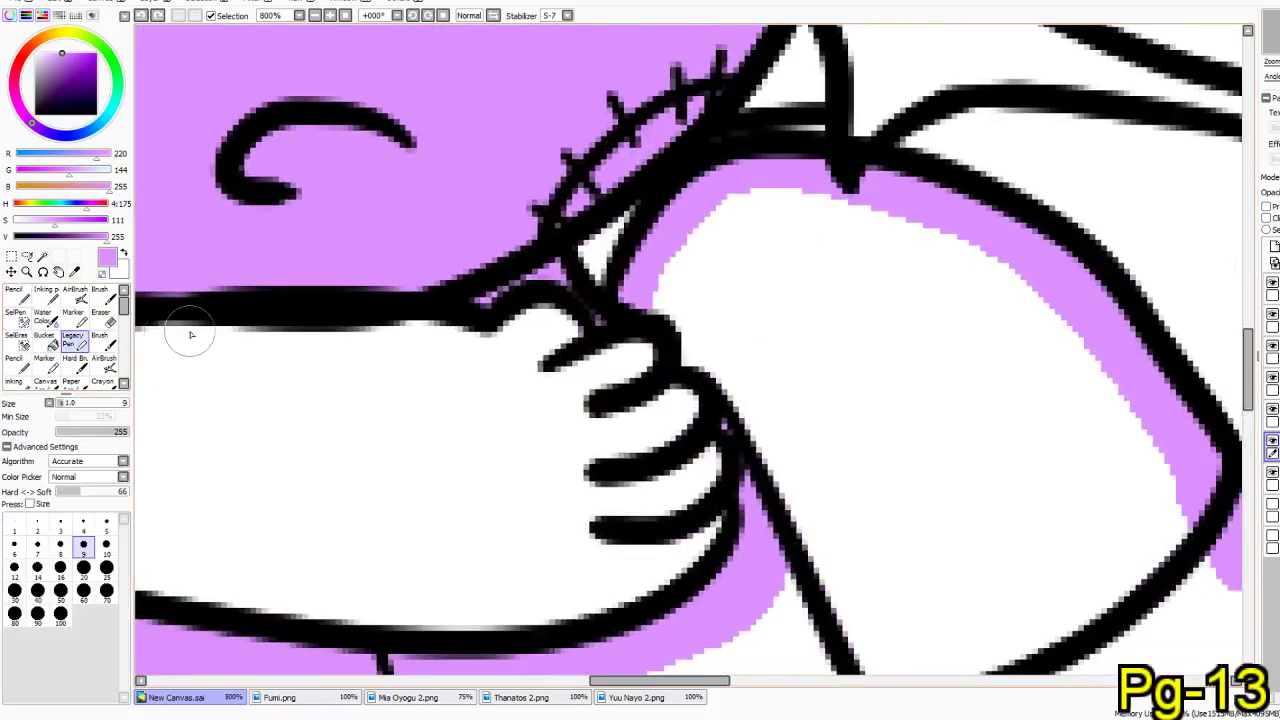
mouse_move(657, 298)
left_mouse_down()
mouse_move(722, 425)
mouse_move(712, 535)
mouse_move(686, 586)
mouse_move(633, 628)
mouse_move(532, 634)
left_mouse_up()
- Bucket-fill the frowning character's shirt, bent arm and trousers with purple
left_click(44, 340)
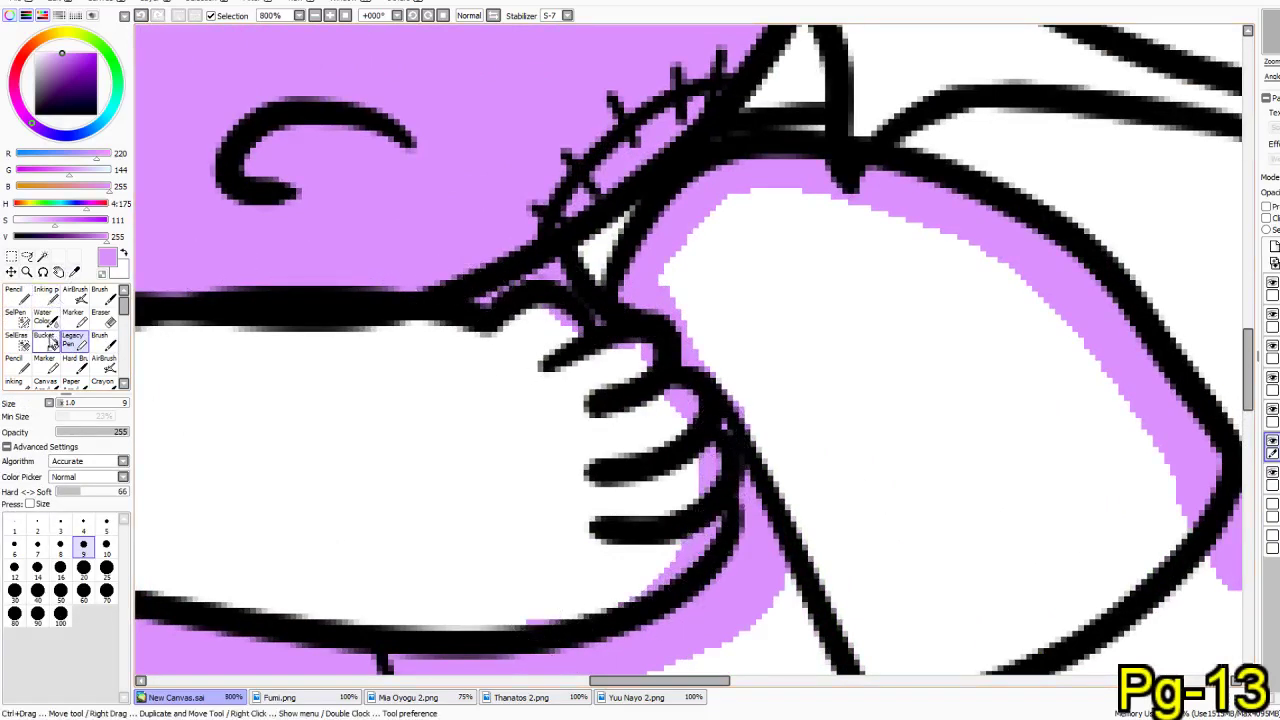
left_click(369, 429)
key("ctrl+z")
left_click(826, 388)
left_click_drag(675, 563, 761, 234)
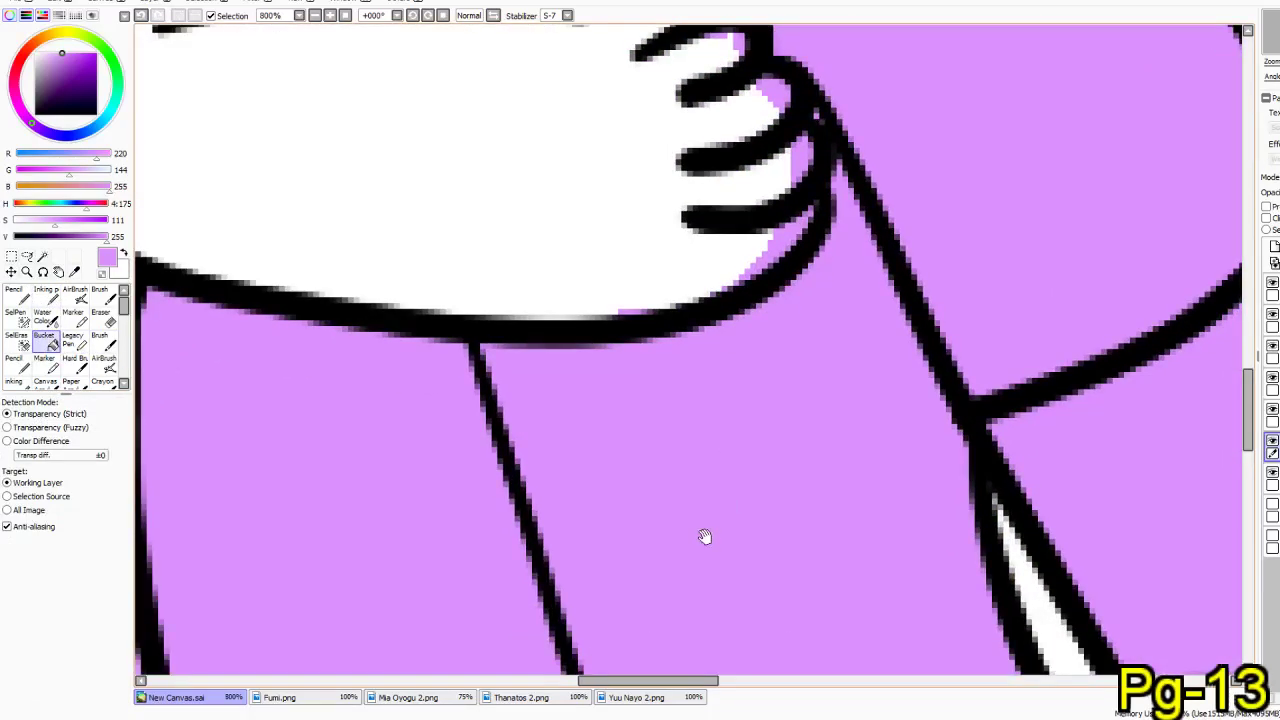
left_click_drag(705, 532, 501, 322)
left_click_drag(701, 458, 676, 669)
left_click_drag(793, 405, 659, 172)
scroll(875, 170, "down", 8)
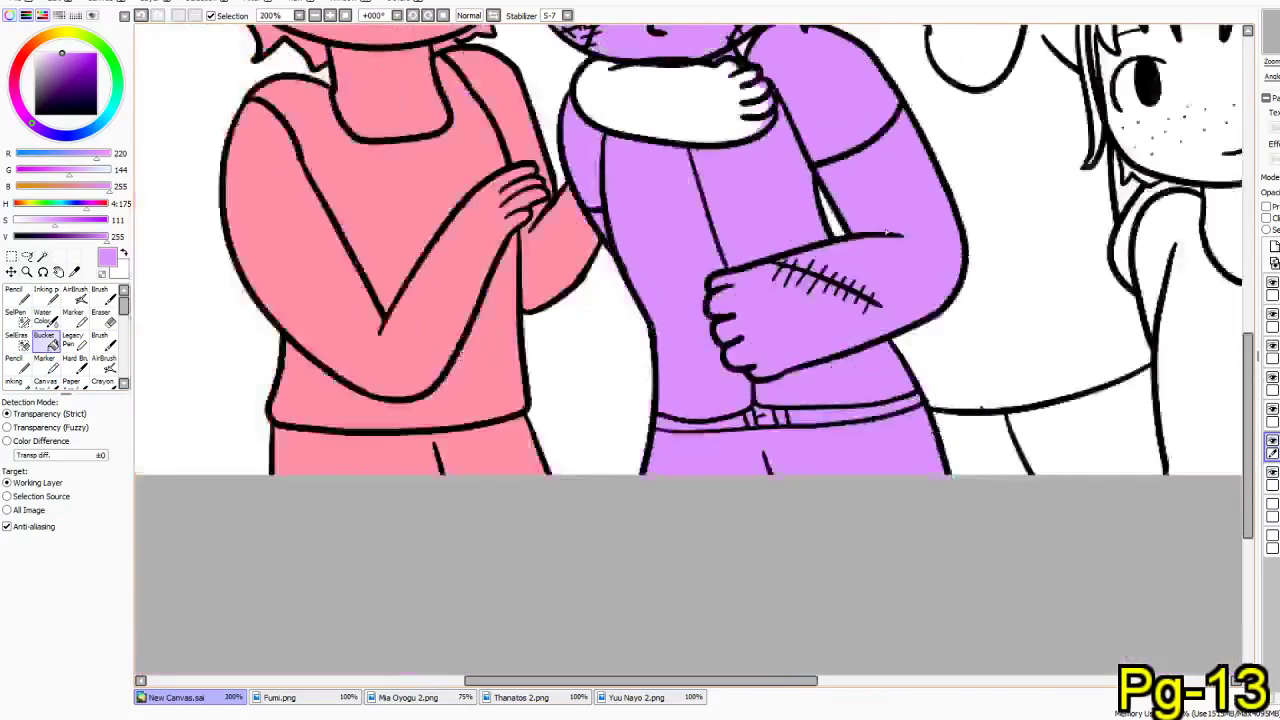
- On a new layer, trace the smiling character's border along the frowning character's hip, bent arm and shoulder with a yellow size 9 Legacy Pen
scroll(901, 246, "up", 5)
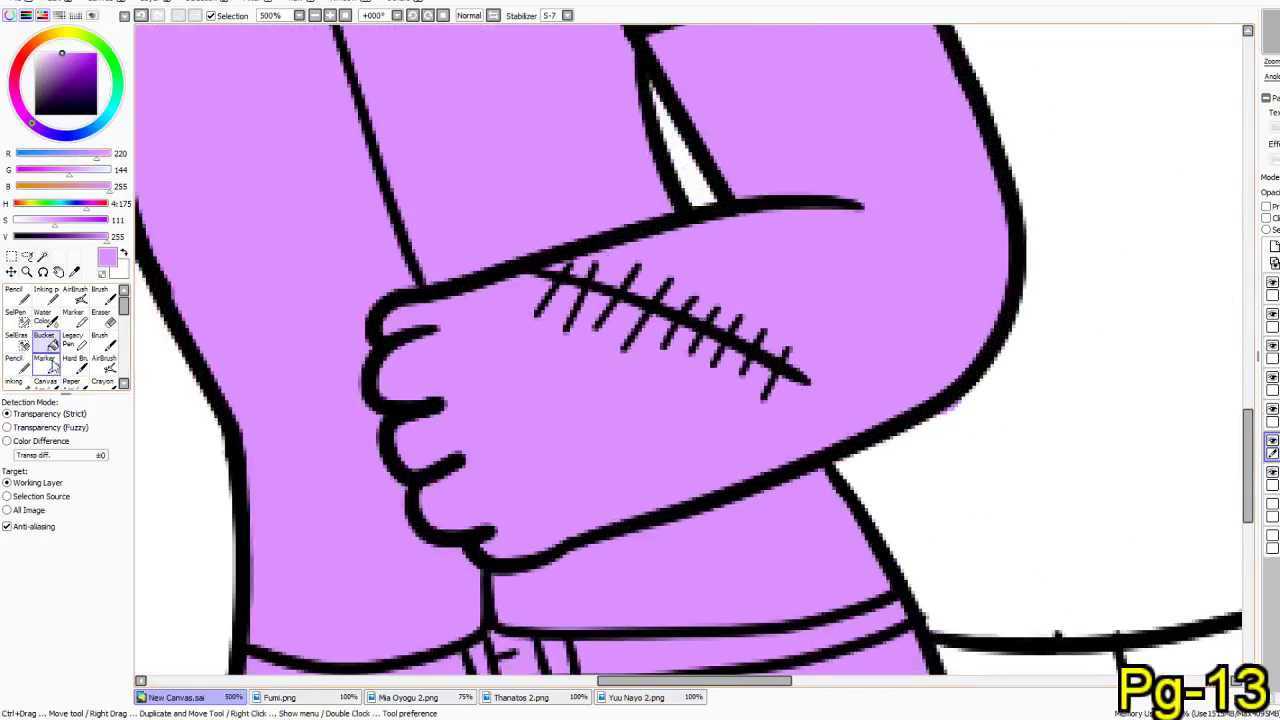
left_click(73, 340)
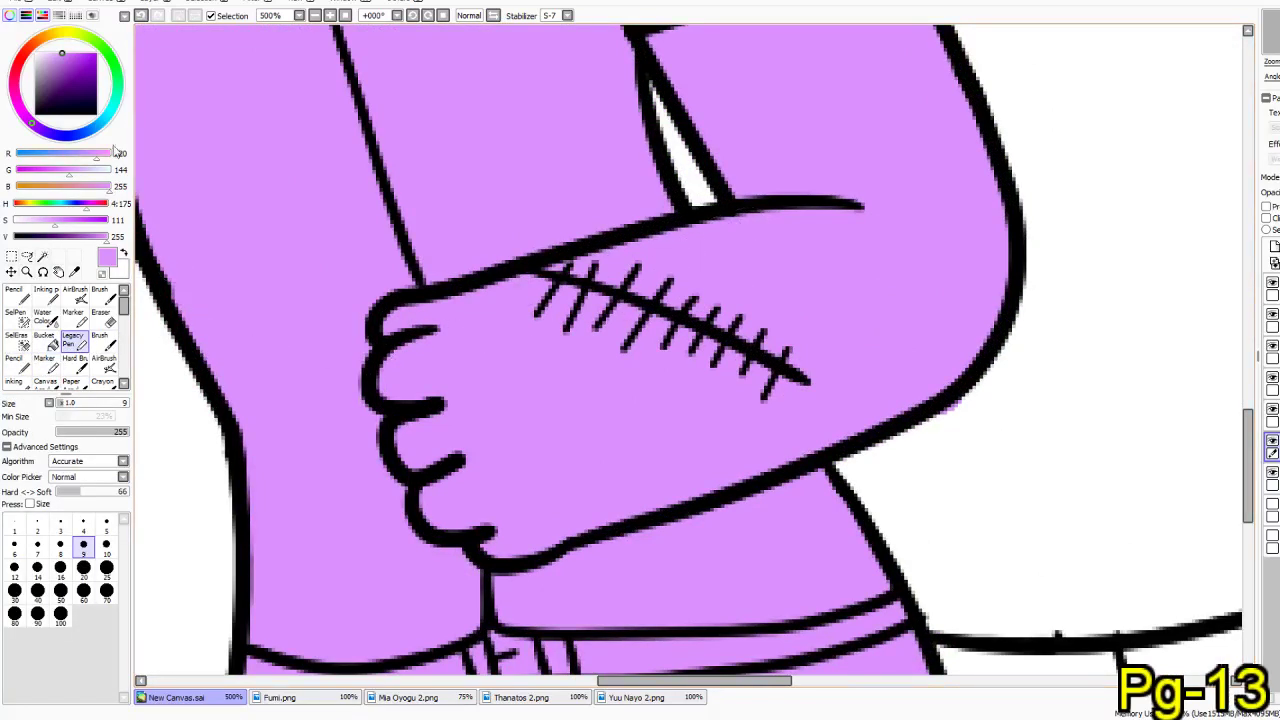
left_click(66, 33)
left_click_drag(813, 510, 468, 335)
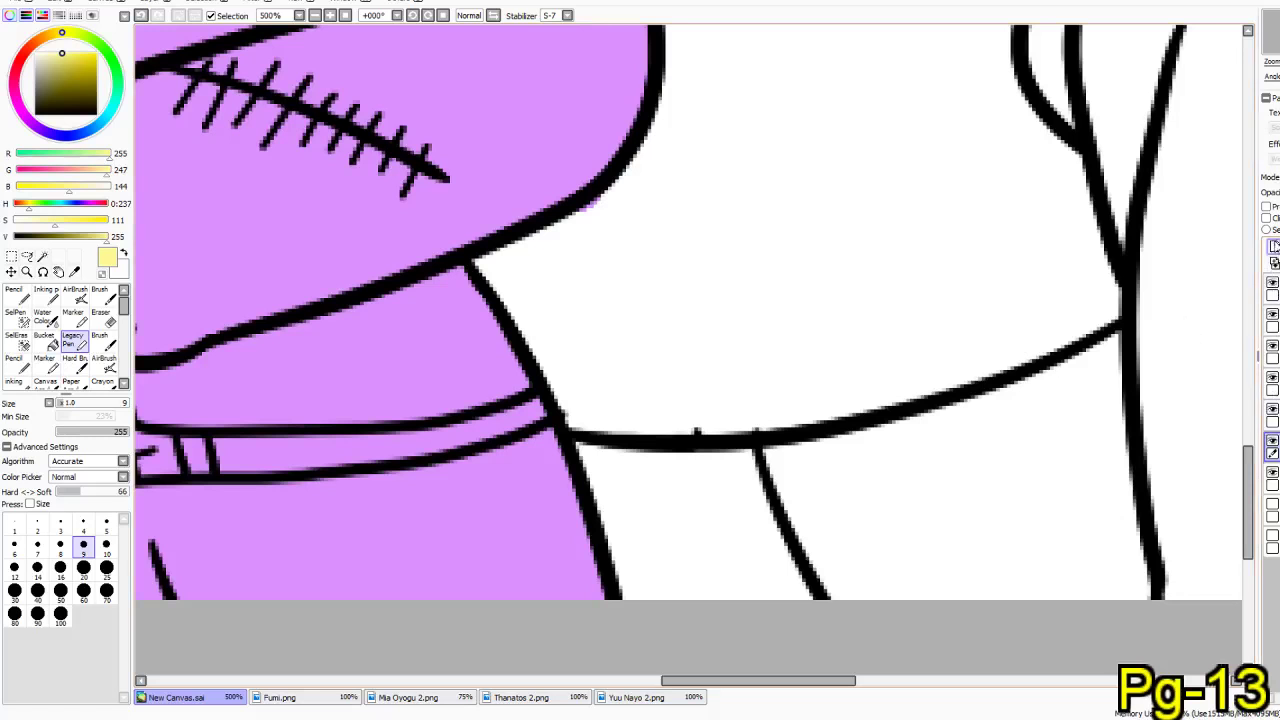
mouse_move(465, 258)
left_mouse_down()
mouse_move(491, 266)
mouse_move(557, 357)
left_mouse_up()
key("ctrl+z")
mouse_move(472, 256)
left_mouse_down()
mouse_move(572, 388)
mouse_move(693, 716)
left_mouse_up()
mouse_move(484, 262)
left_mouse_down()
mouse_move(594, 214)
mouse_move(657, 134)
mouse_move(674, 71)
mouse_move(695, 79)
mouse_move(750, 519)
left_mouse_up()
left_click_drag(645, 240, 750, 550)
mouse_move(552, 303)
left_mouse_down()
mouse_move(566, 326)
mouse_move(583, 603)
mouse_move(580, 409)
left_mouse_up()
mouse_move(633, 285)
left_mouse_down()
mouse_move(657, 380)
mouse_move(683, 397)
left_mouse_up()
mouse_move(600, 258)
left_mouse_down()
mouse_move(737, 491)
mouse_move(686, 371)
mouse_move(541, 176)
mouse_move(470, 130)
mouse_move(412, 124)
mouse_move(445, 82)
left_mouse_up()
- Paint yellow inside the outline and fingers of the smiling character's hand resting across the frowning character's chest
mouse_move(240, 375)
left_mouse_down()
mouse_move(519, 413)
mouse_move(730, 402)
left_mouse_up()
mouse_move(402, 284)
left_mouse_down()
mouse_move(386, 278)
mouse_move(327, 348)
mouse_move(392, 430)
mouse_move(655, 461)
mouse_move(385, 271)
mouse_move(362, 336)
mouse_move(405, 281)
mouse_move(323, 323)
mouse_move(372, 430)
left_mouse_up()
key("ctrl+z")
key("ctrl+z")
left_click_drag(453, 466, 618, 470)
key("ctrl+z")
mouse_move(443, 295)
left_mouse_down()
mouse_move(390, 282)
mouse_move(325, 364)
mouse_move(353, 374)
left_mouse_up()
mouse_move(413, 304)
left_mouse_down()
mouse_move(446, 429)
mouse_move(335, 318)
mouse_move(331, 363)
mouse_move(409, 423)
mouse_move(571, 463)
mouse_move(733, 450)
mouse_move(795, 420)
mouse_move(797, 378)
mouse_move(752, 306)
mouse_move(668, 327)
left_mouse_up()
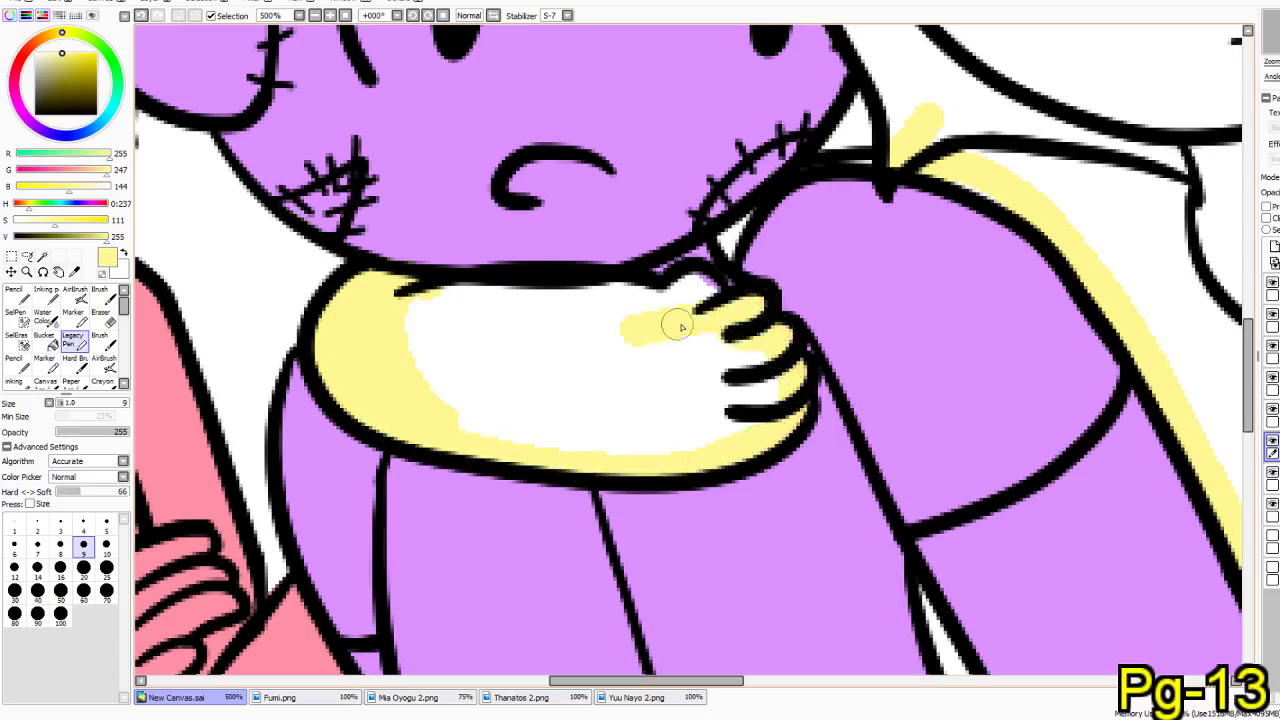
mouse_move(718, 292)
left_mouse_down()
mouse_move(600, 310)
mouse_move(432, 298)
left_mouse_up()
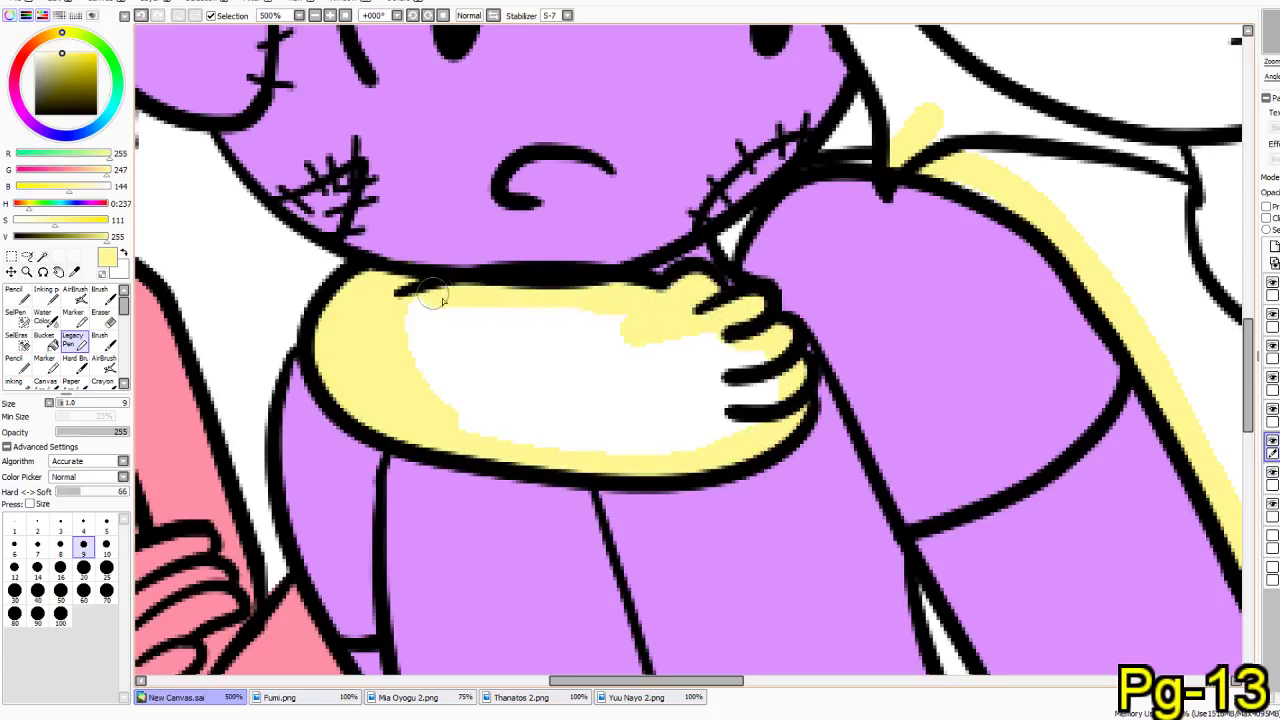
left_click_drag(653, 304, 655, 341)
- Paint the remaining white interior of the smiling character's chest-level hand and forearm yellow with brush sizes 16 and 14
left_click(60, 568)
mouse_move(414, 320)
left_mouse_down()
mouse_move(380, 363)
mouse_move(663, 427)
left_mouse_up()
mouse_move(545, 400)
left_mouse_down()
mouse_move(770, 380)
mouse_move(626, 434)
mouse_move(537, 386)
mouse_move(723, 357)
mouse_move(480, 334)
left_mouse_up()
left_click(14, 545)
left_click(39, 572)
left_click_drag(695, 342, 625, 404)
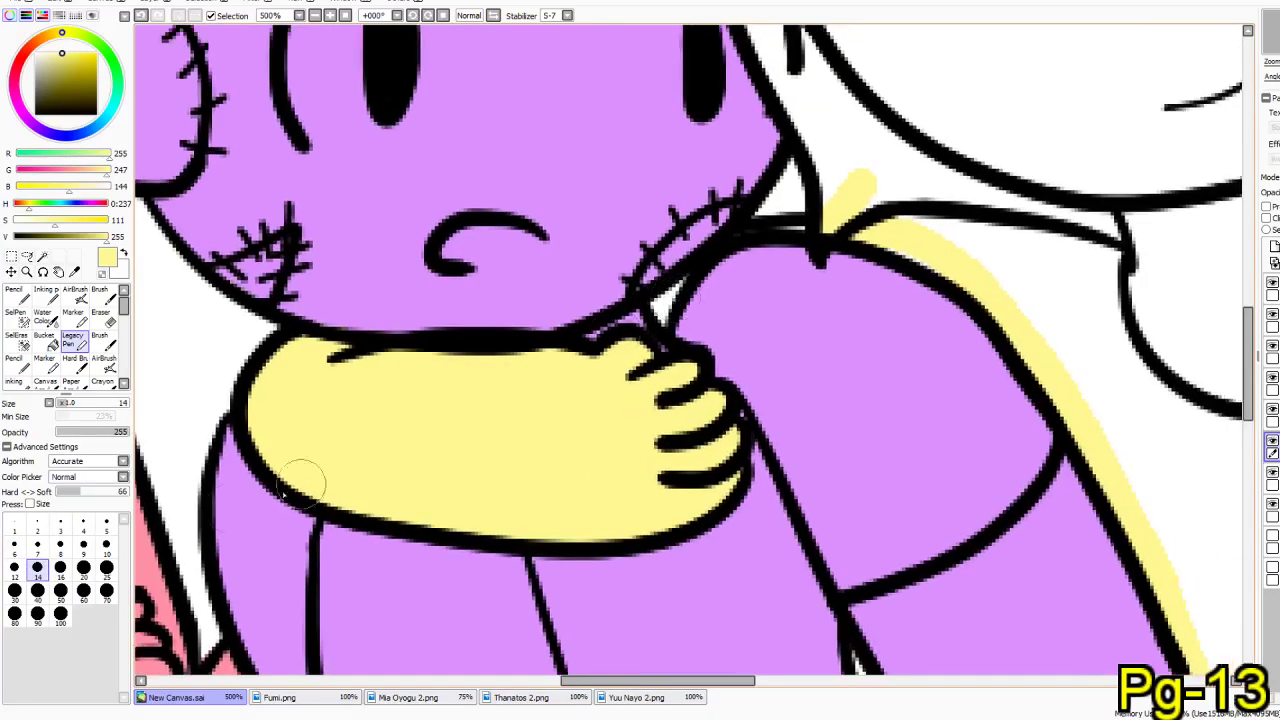
- Paint yellow into the gaps beside the raised fingers and along the smiling character's hair edge next to the frowning head, at size 9
left_click(83, 547)
mouse_move(685, 279)
left_mouse_down()
mouse_move(662, 305)
mouse_move(683, 277)
left_mouse_up()
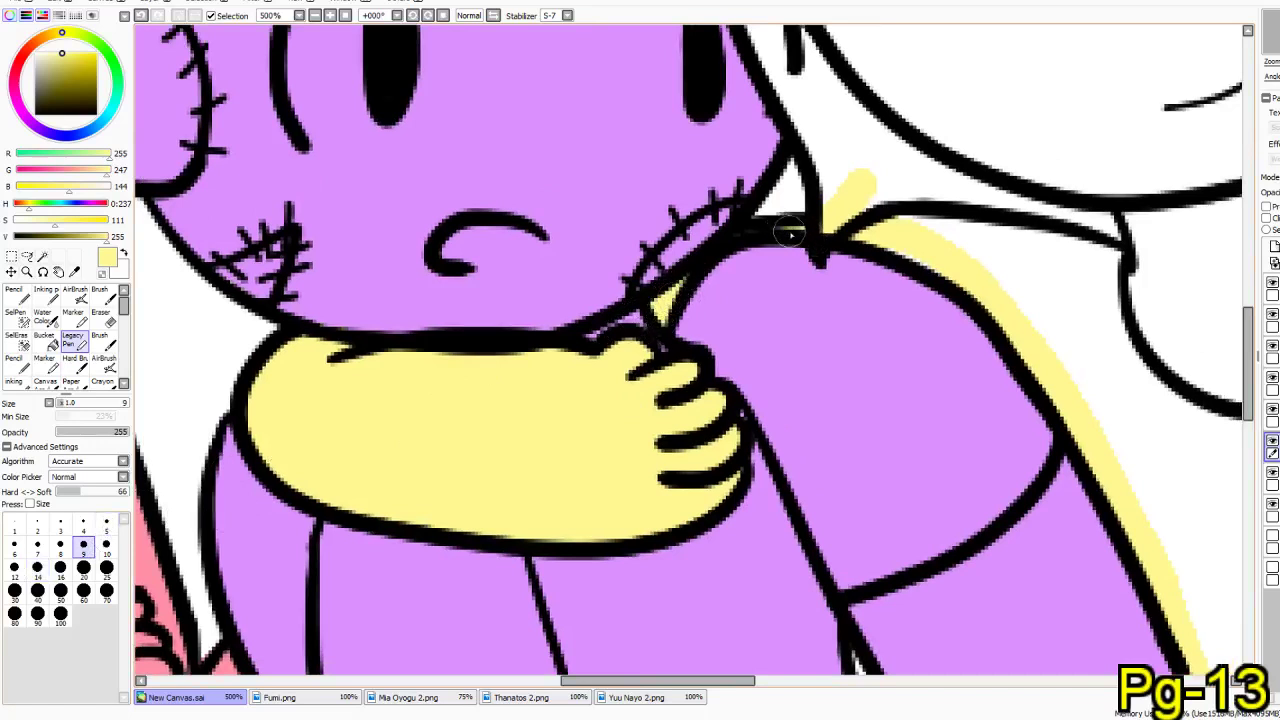
mouse_move(840, 248)
left_mouse_down()
mouse_move(795, 388)
mouse_move(756, 240)
mouse_move(712, 172)
mouse_move(698, 50)
mouse_move(565, 285)
mouse_move(586, 148)
left_mouse_up()
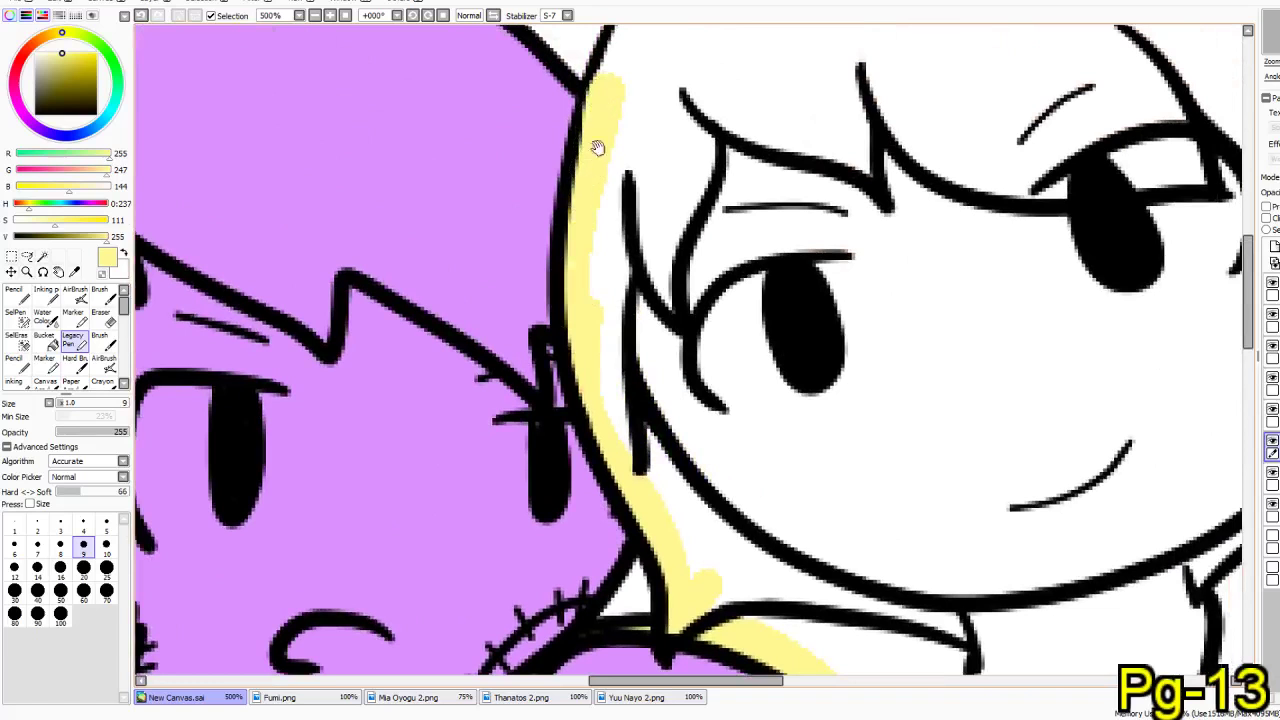
left_click_drag(655, 53, 560, 274)
left_click_drag(586, 183, 574, 194)
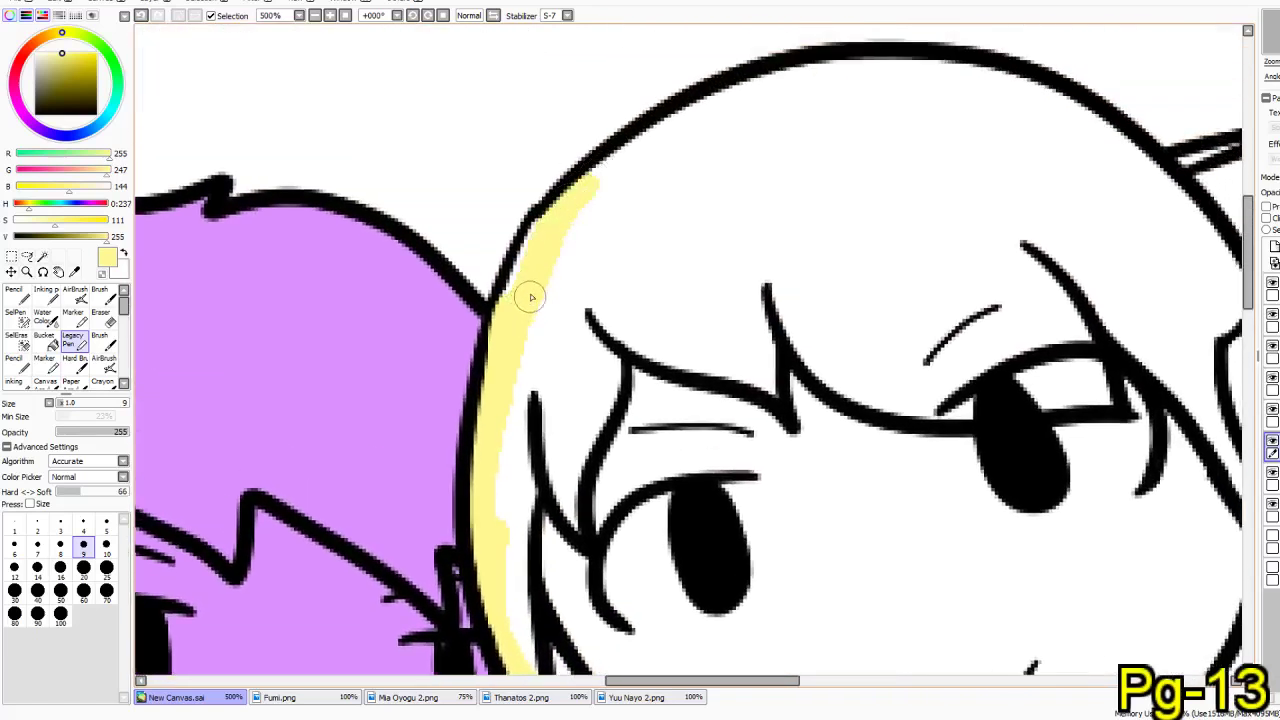
left_click_drag(543, 229, 515, 290)
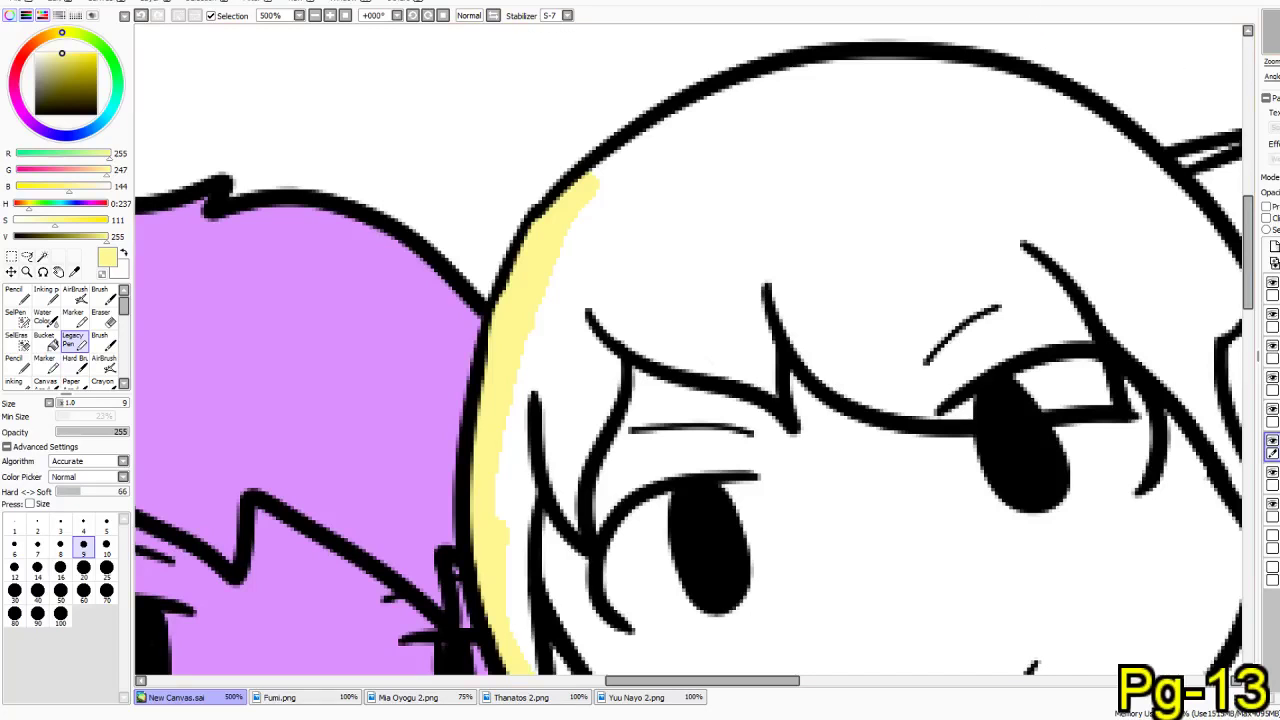
- Continue the yellow border inside the top of the smiling character's head and around the hair ornament
mouse_move(585, 200)
left_mouse_down()
mouse_move(624, 157)
mouse_move(718, 103)
mouse_move(893, 49)
mouse_move(1070, 117)
mouse_move(1148, 176)
left_mouse_up()
left_click_drag(1016, 94, 1011, 109)
mouse_move(1040, 318)
left_mouse_down()
mouse_move(860, 326)
mouse_move(517, 402)
left_mouse_up()
mouse_move(629, 251)
left_mouse_down()
mouse_move(668, 254)
mouse_move(699, 289)
left_mouse_up()
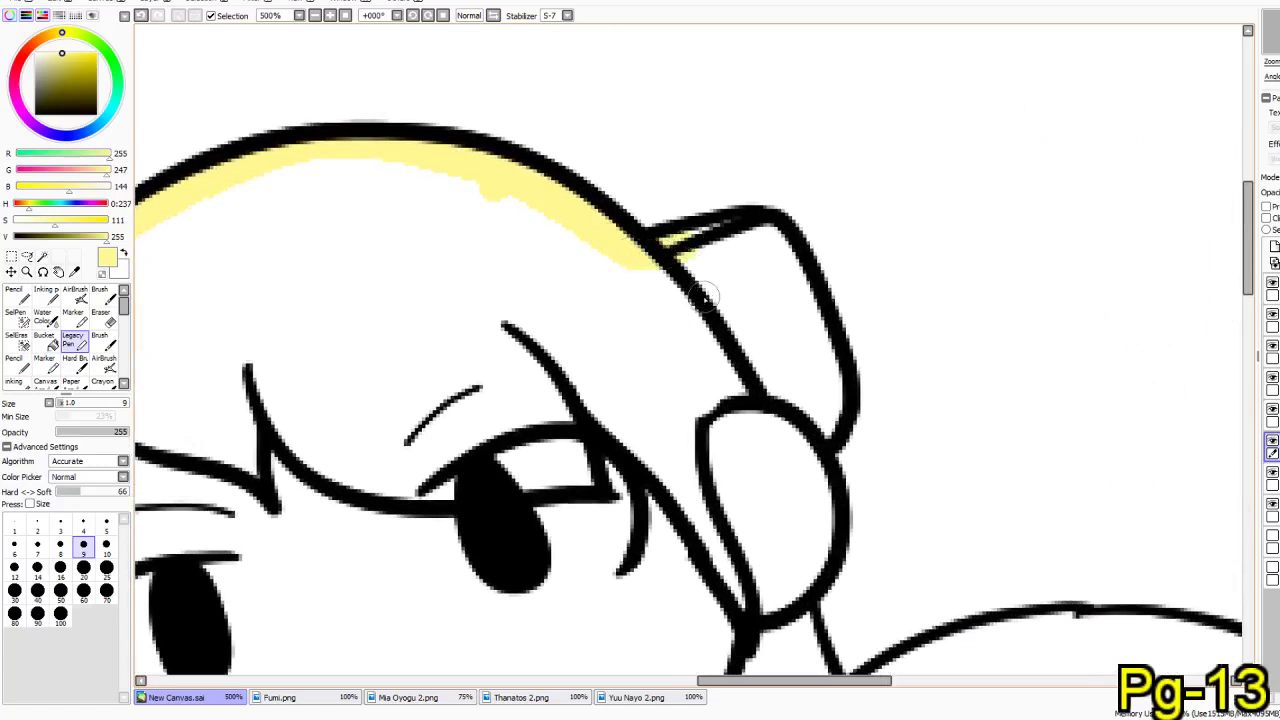
mouse_move(767, 226)
left_mouse_down()
mouse_move(655, 243)
mouse_move(758, 234)
mouse_move(787, 259)
mouse_move(832, 357)
mouse_move(826, 426)
mouse_move(810, 440)
mouse_move(830, 508)
mouse_move(789, 612)
left_mouse_up()
mouse_move(788, 612)
left_mouse_down()
mouse_move(715, 302)
mouse_move(743, 362)
mouse_move(729, 294)
mouse_move(752, 367)
mouse_move(699, 428)
mouse_move(657, 515)
left_mouse_up()
- Extend the yellow border down along the outer edge of the freckled character's hair to the strand's tip
mouse_move(643, 606)
left_mouse_down()
mouse_move(740, 288)
mouse_move(720, 246)
mouse_move(738, 432)
left_mouse_up()
key("ctrl+z")
mouse_move(782, 168)
left_mouse_down()
mouse_move(748, 222)
mouse_move(737, 323)
mouse_move(752, 447)
left_mouse_up()
left_click_drag(770, 490, 766, 608)
mouse_move(766, 608)
left_mouse_down()
mouse_move(742, 403)
mouse_move(756, 361)
mouse_move(736, 482)
left_mouse_up()
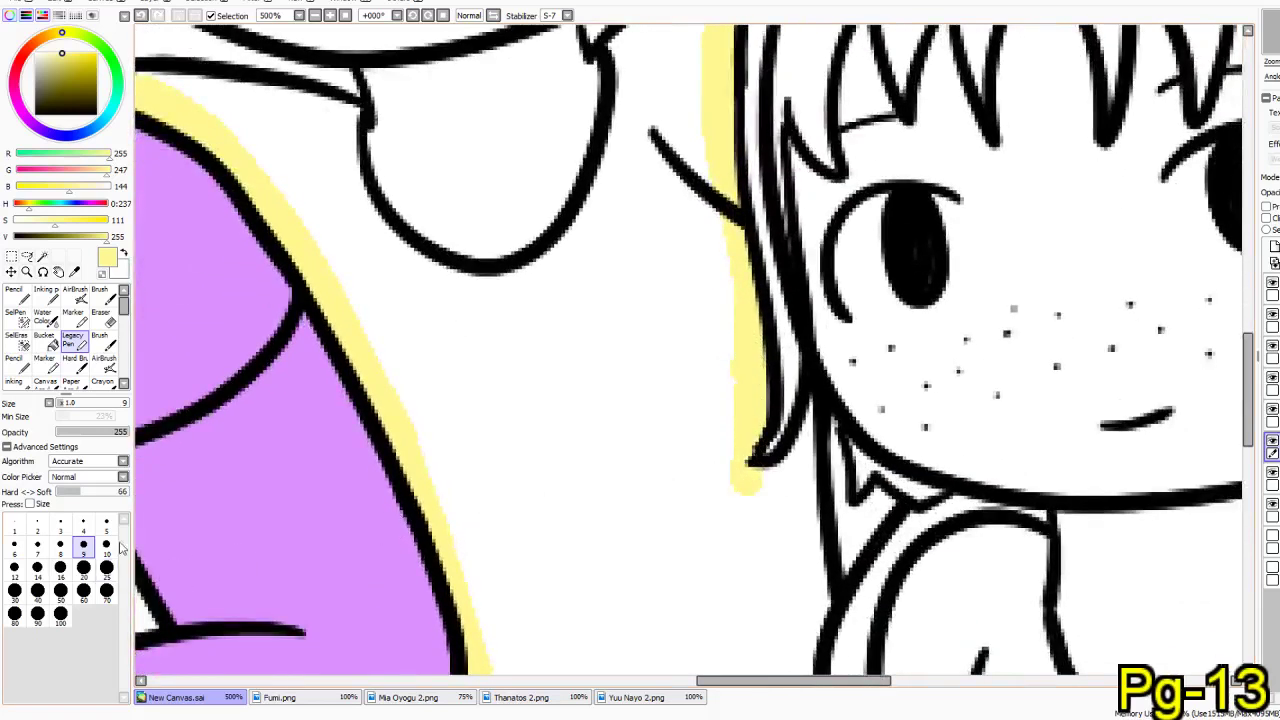
- Trace yellow around the freckled character's hair tip and down the side strand to the shoulder at size 4
left_click(83, 521)
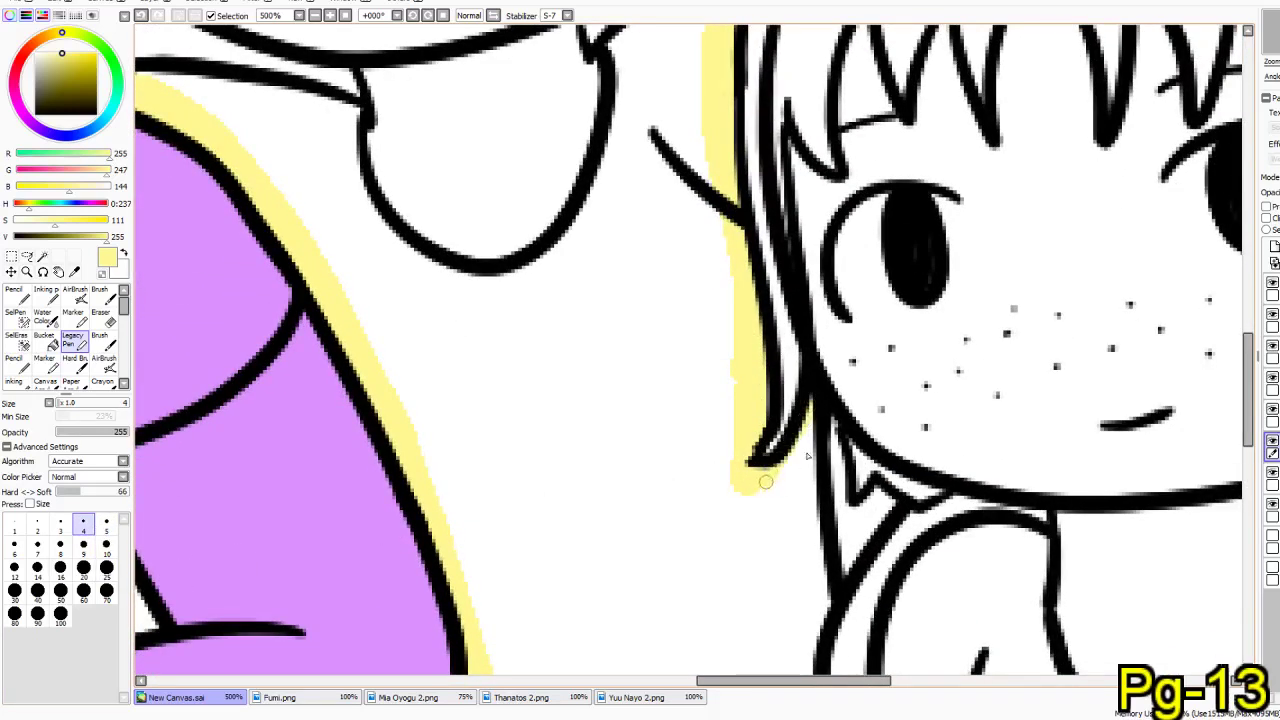
mouse_move(810, 412)
left_mouse_down()
mouse_move(806, 518)
mouse_move(823, 583)
left_mouse_up()
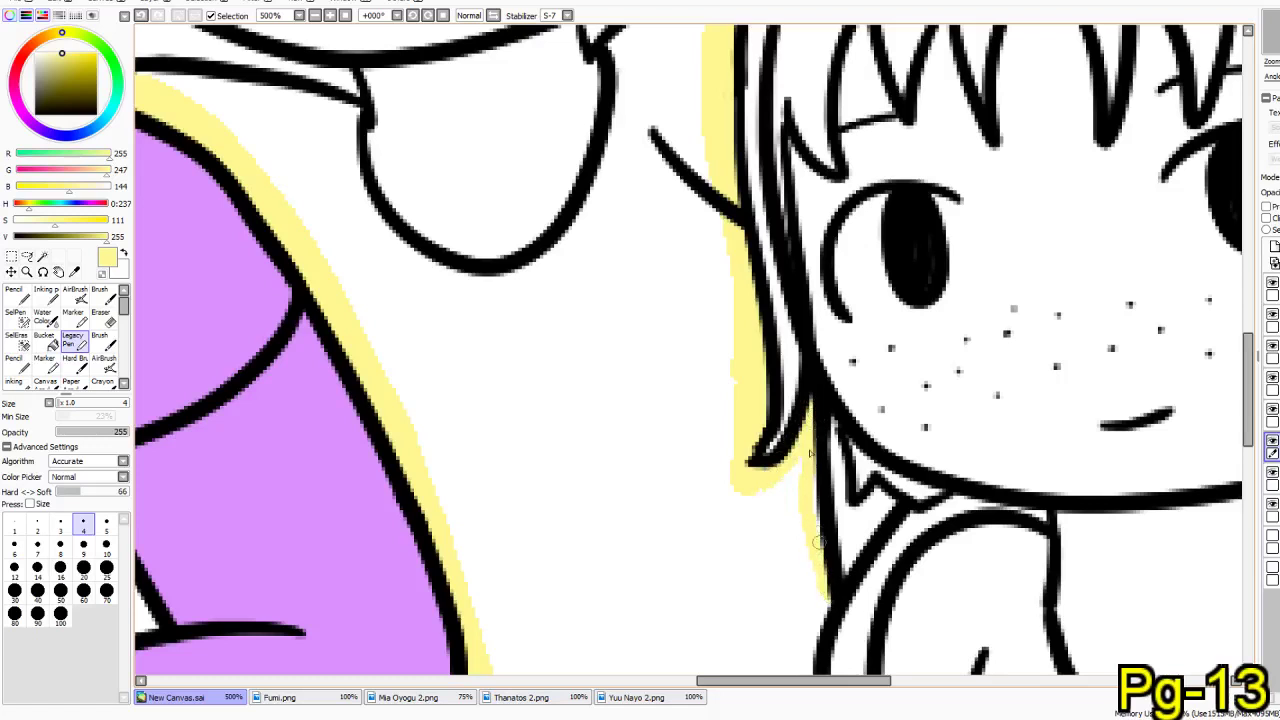
mouse_move(806, 530)
left_mouse_down()
mouse_move(779, 382)
mouse_move(760, 465)
mouse_move(840, 582)
mouse_move(682, 322)
left_mouse_up()
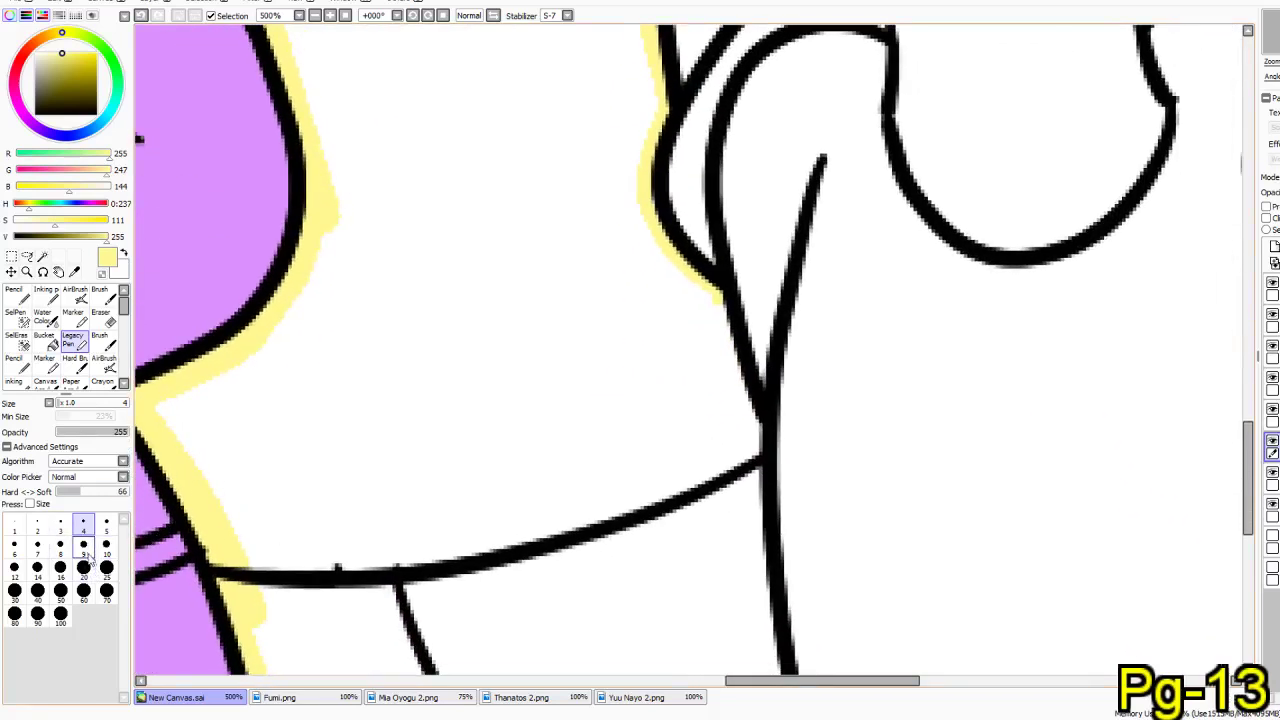
- Fill the narrow gap between the freckled character's shoulder and the resting fingers with yellow at size 5
left_click(108, 526)
left_click_drag(580, 366, 531, 566)
mouse_move(737, 210)
left_mouse_down()
mouse_move(690, 240)
mouse_move(651, 328)
mouse_move(653, 416)
left_mouse_up()
mouse_move(648, 316)
left_mouse_down()
mouse_move(624, 405)
mouse_move(630, 368)
left_mouse_up()
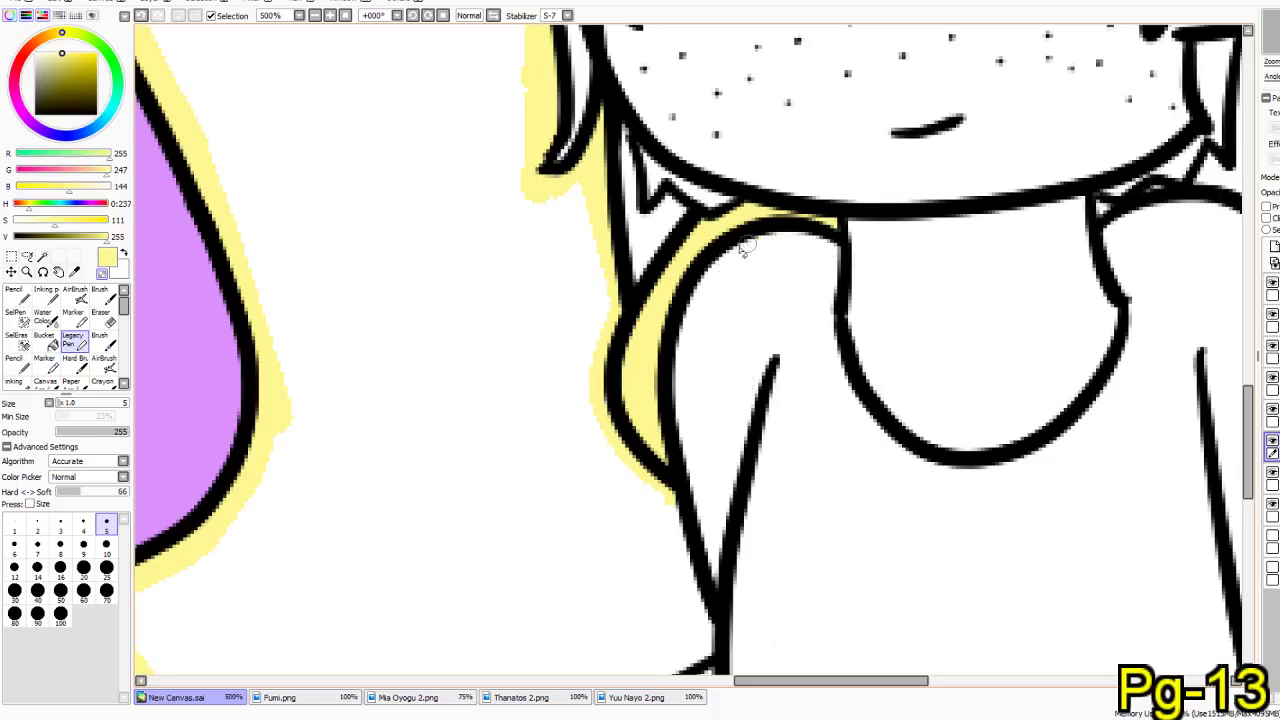
- Trace the yellow border down the freckled character's arm and torso to the canvas's lower edge at size 8
left_click_drag(566, 544, 712, 411)
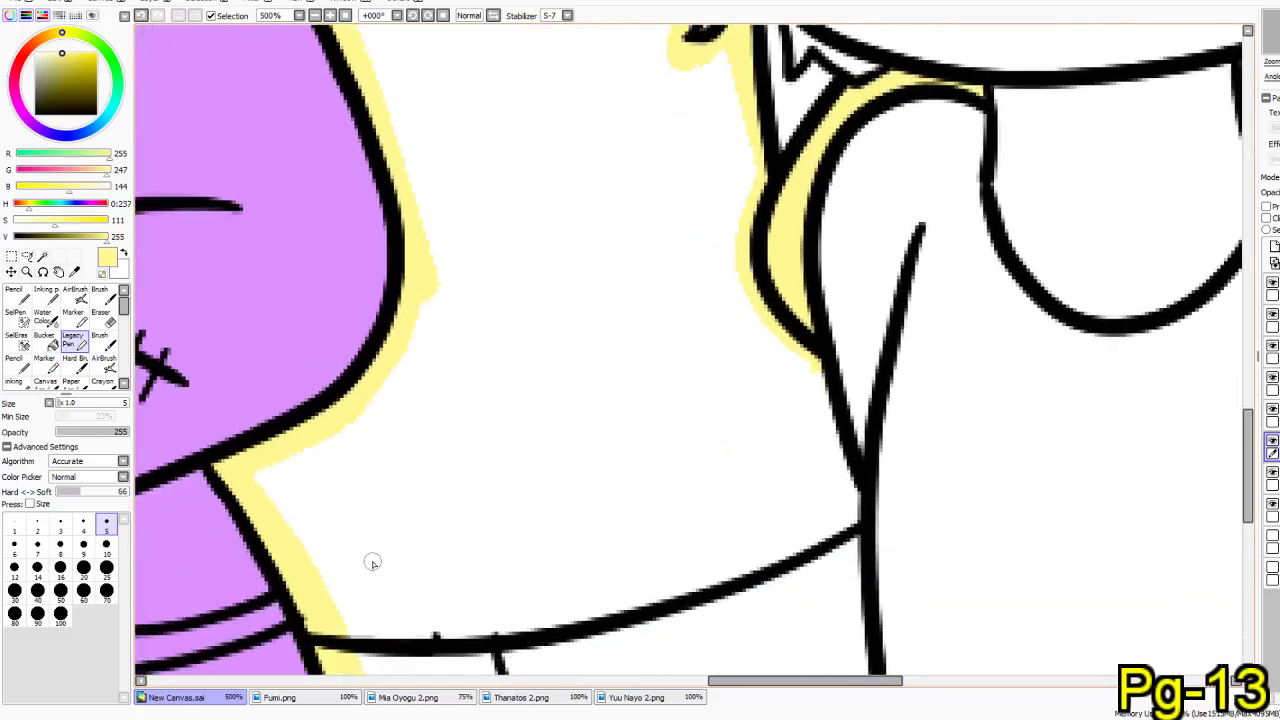
left_click(61, 548)
left_click_drag(797, 423, 706, 258)
mouse_move(718, 190)
left_mouse_down()
mouse_move(757, 352)
mouse_move(779, 640)
mouse_move(800, 665)
left_mouse_up()
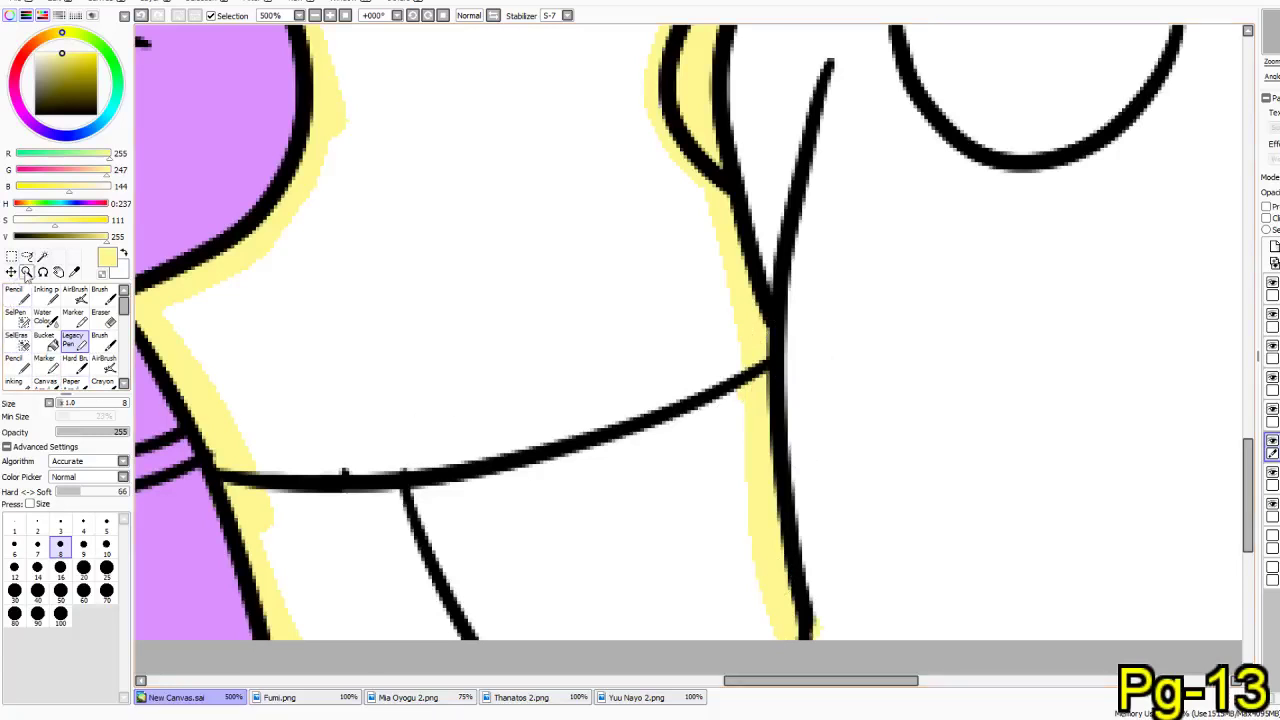
- Erase the stray bumps on the smiling character's shirt hem on its line-art layer, using the Pencil with transparent colour
scroll(22, 330, "down", 3)
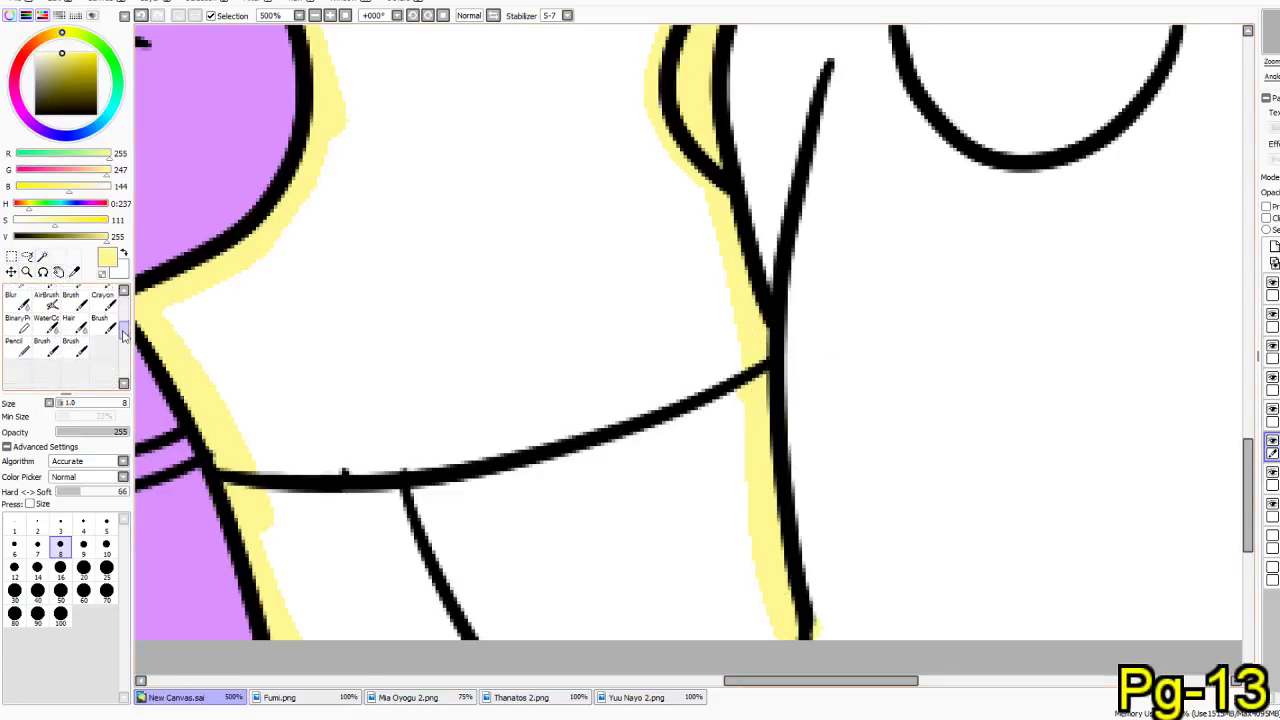
left_click(17, 342)
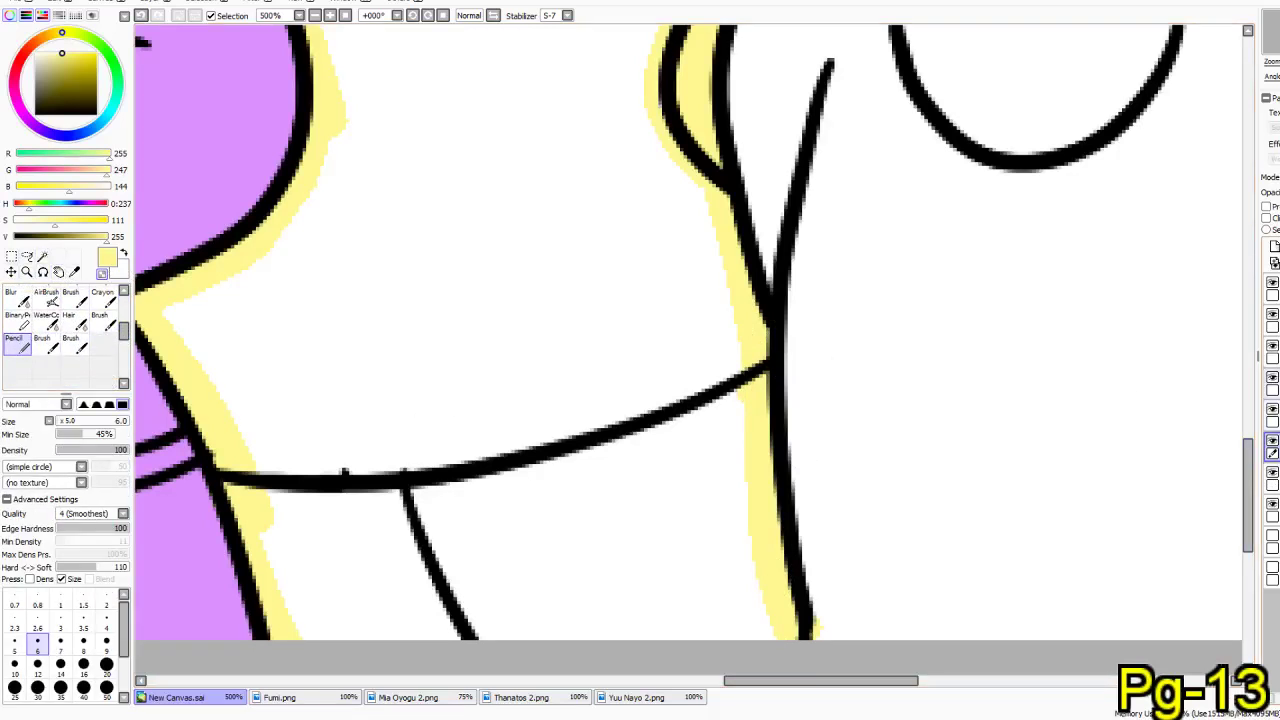
left_click(1273, 351)
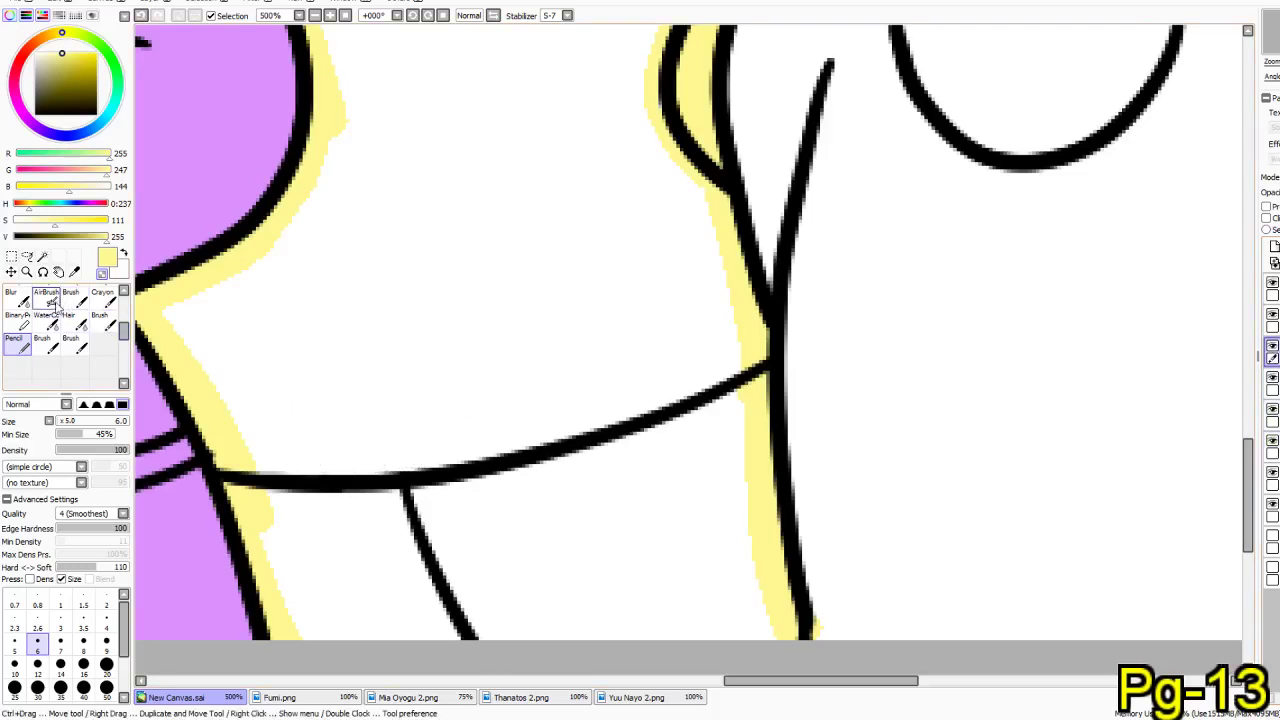
- Bucket-fill the smiling character inside the border with yellow on the base-colour layer, including the hair, face and shirt
left_click(125, 293)
left_click(125, 293)
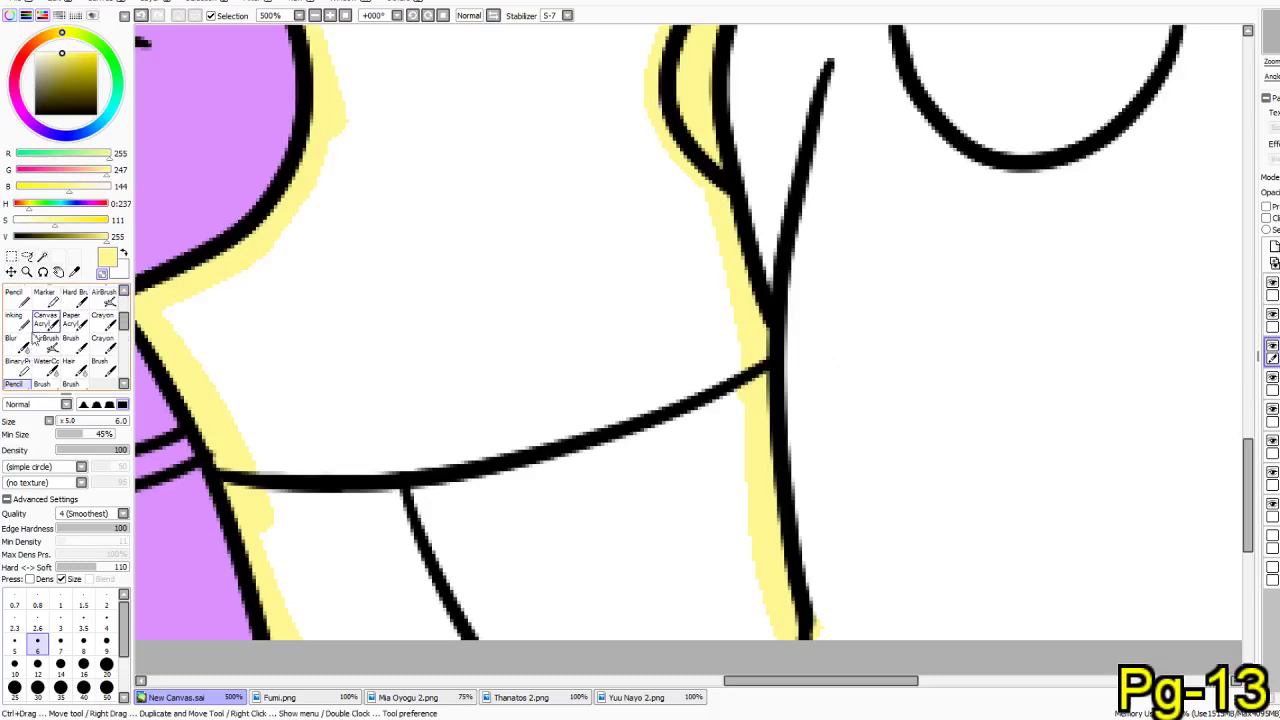
left_click(125, 292)
left_click(125, 292)
left_click(44, 318)
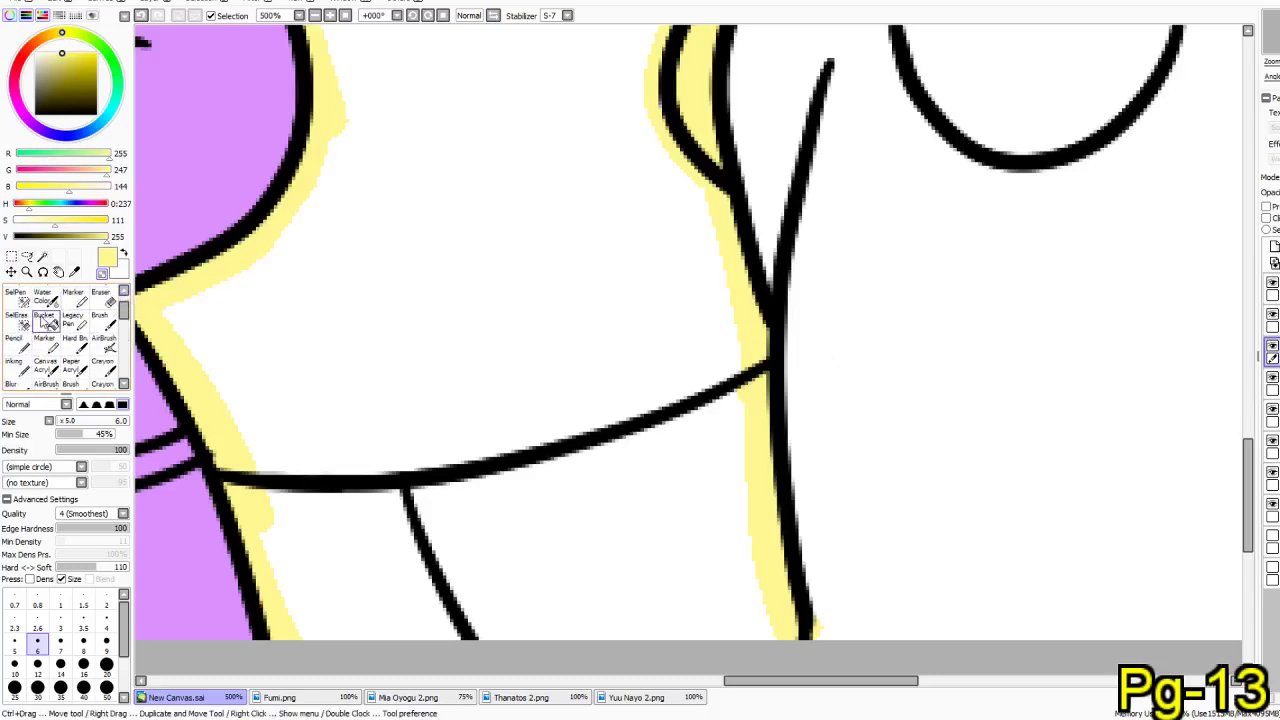
left_click(1274, 447)
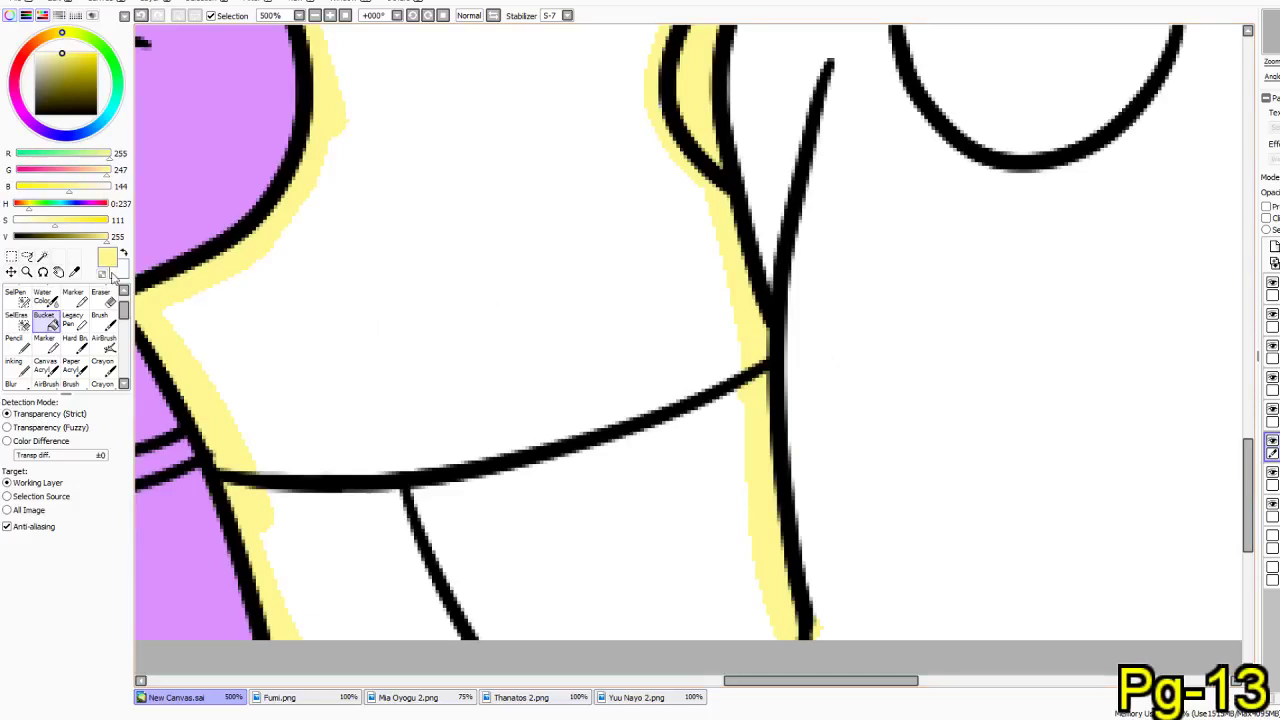
scroll(294, 277, "up", 10)
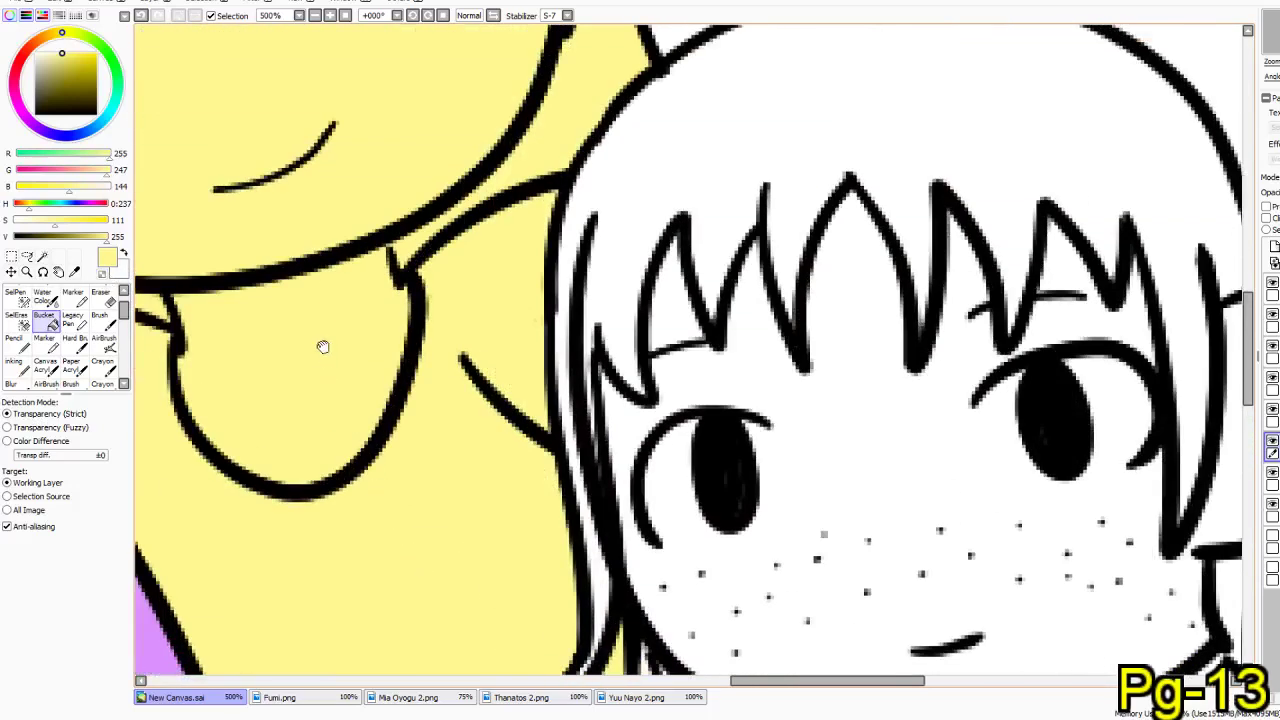
scroll(321, 346, "up", 6)
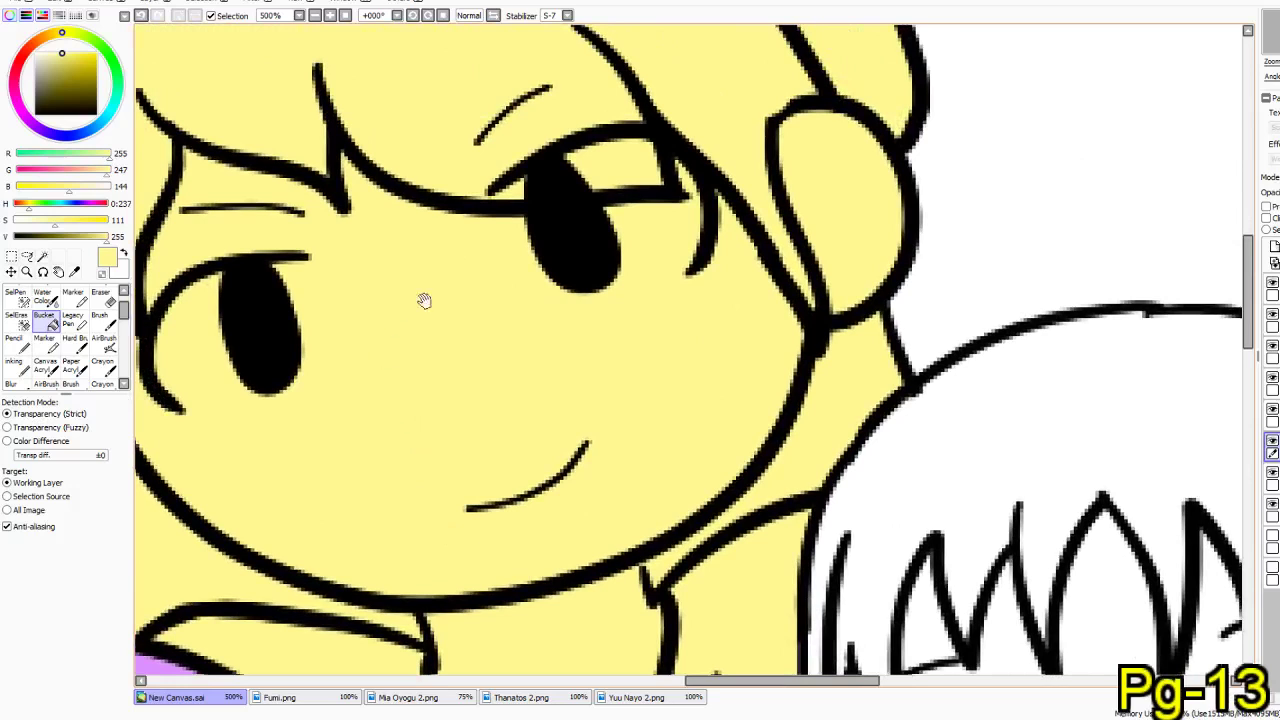
scroll(483, 247, "down", 4)
- On a new layer, paint the inner side of the freckled character's lower shirt mint green with a size 50 Binary Pen
scroll(735, 480, "up", 5)
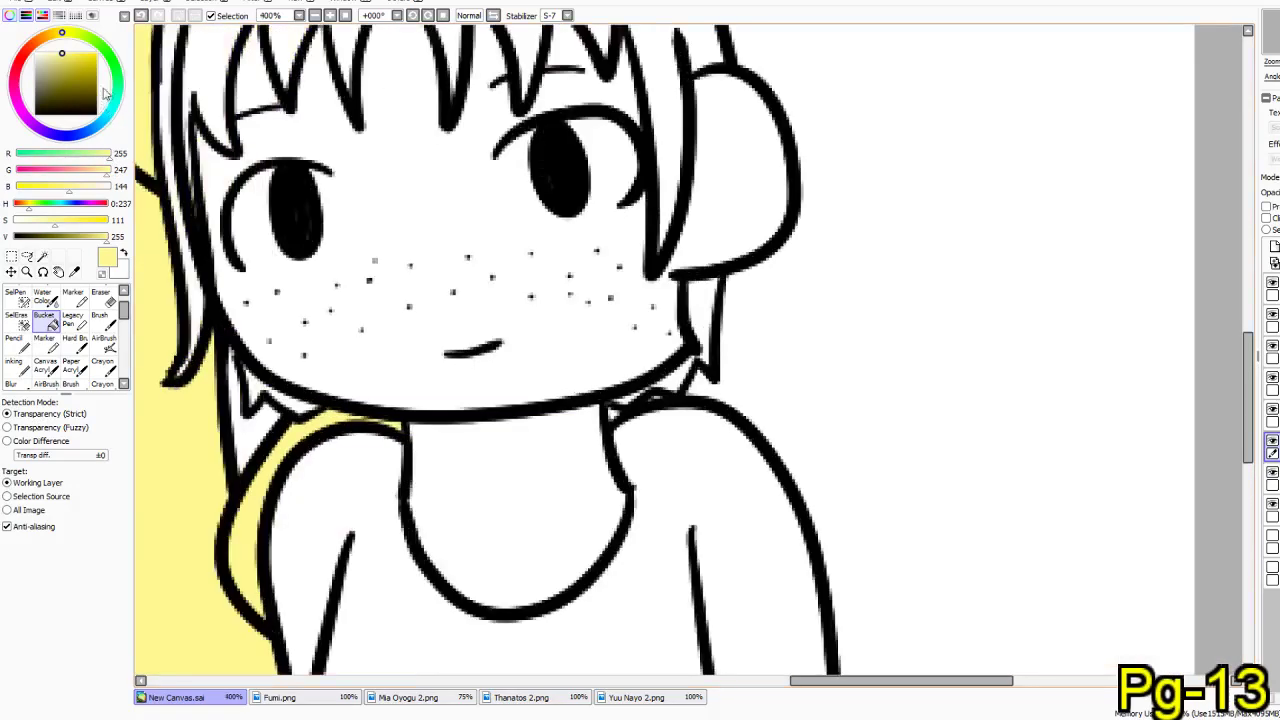
left_click(118, 76)
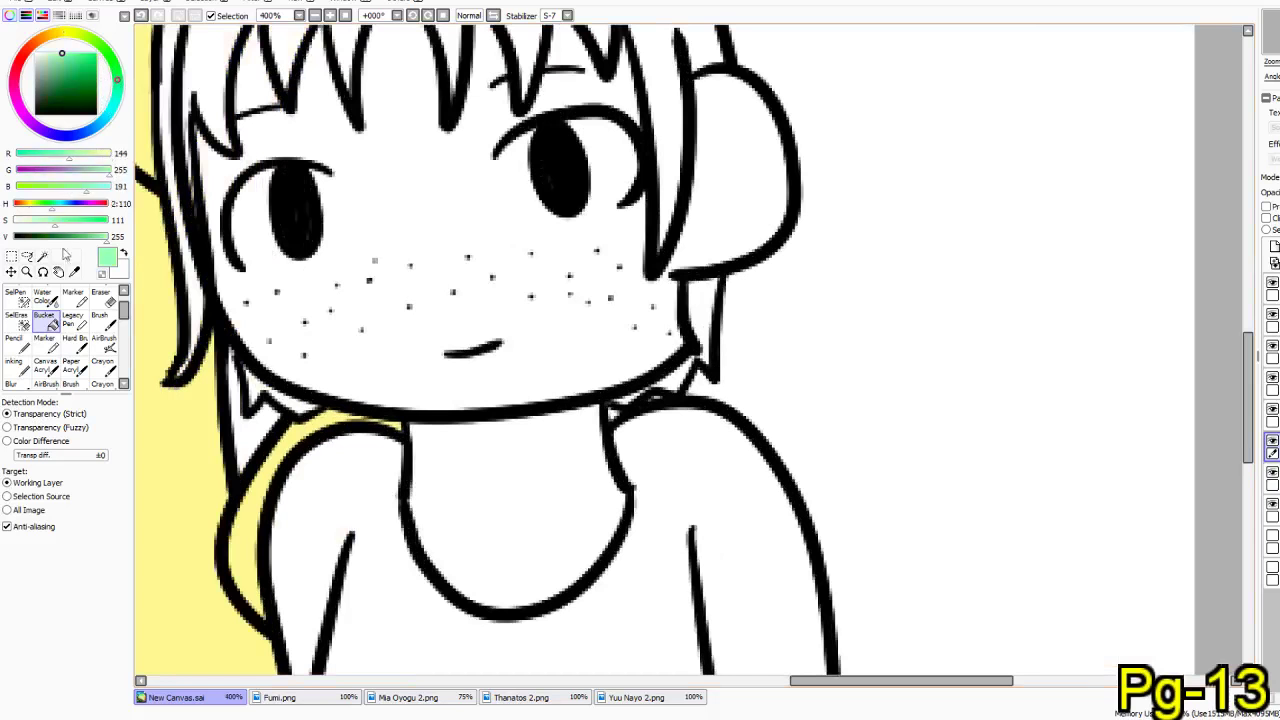
left_click(68, 330)
left_click_drag(126, 306, 126, 334)
left_click(47, 296)
left_click(24, 296)
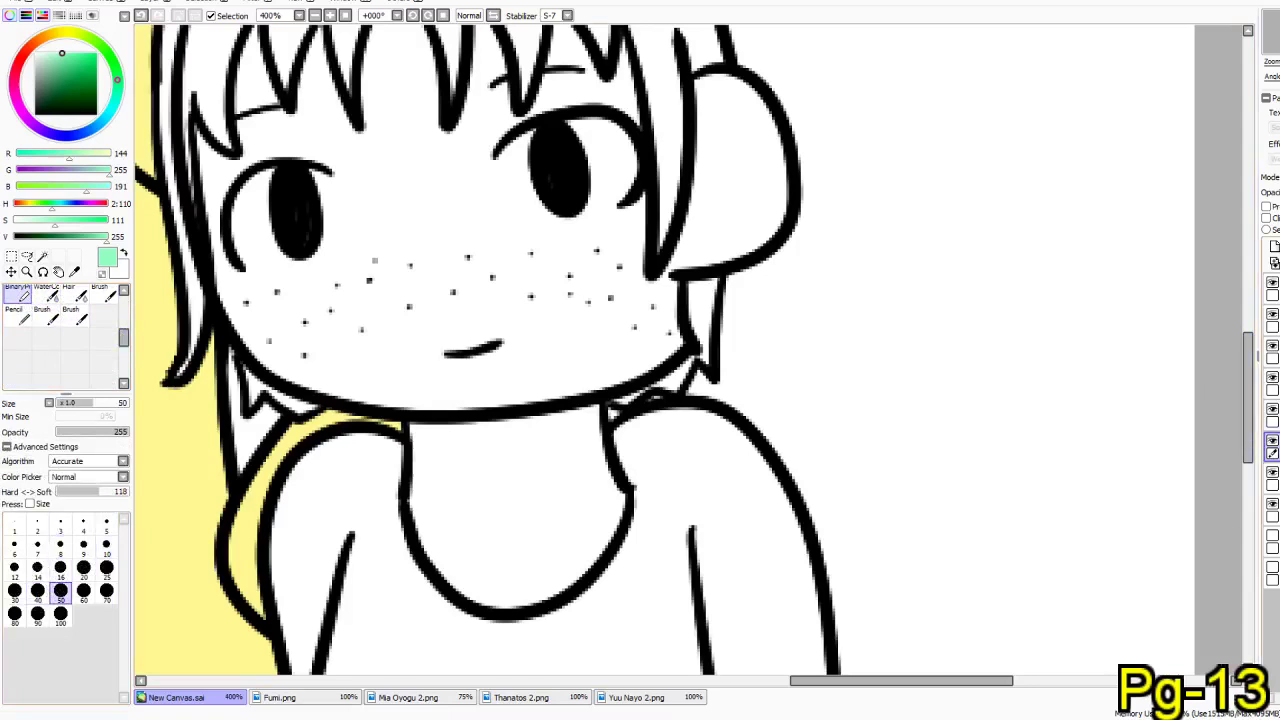
mouse_move(483, 480)
left_mouse_down()
mouse_move(634, 234)
mouse_move(646, 168)
left_mouse_up()
mouse_move(562, 453)
left_mouse_down()
mouse_move(535, 160)
mouse_move(550, 377)
mouse_move(509, 423)
left_mouse_up()
left_click_drag(500, 377, 516, 531)
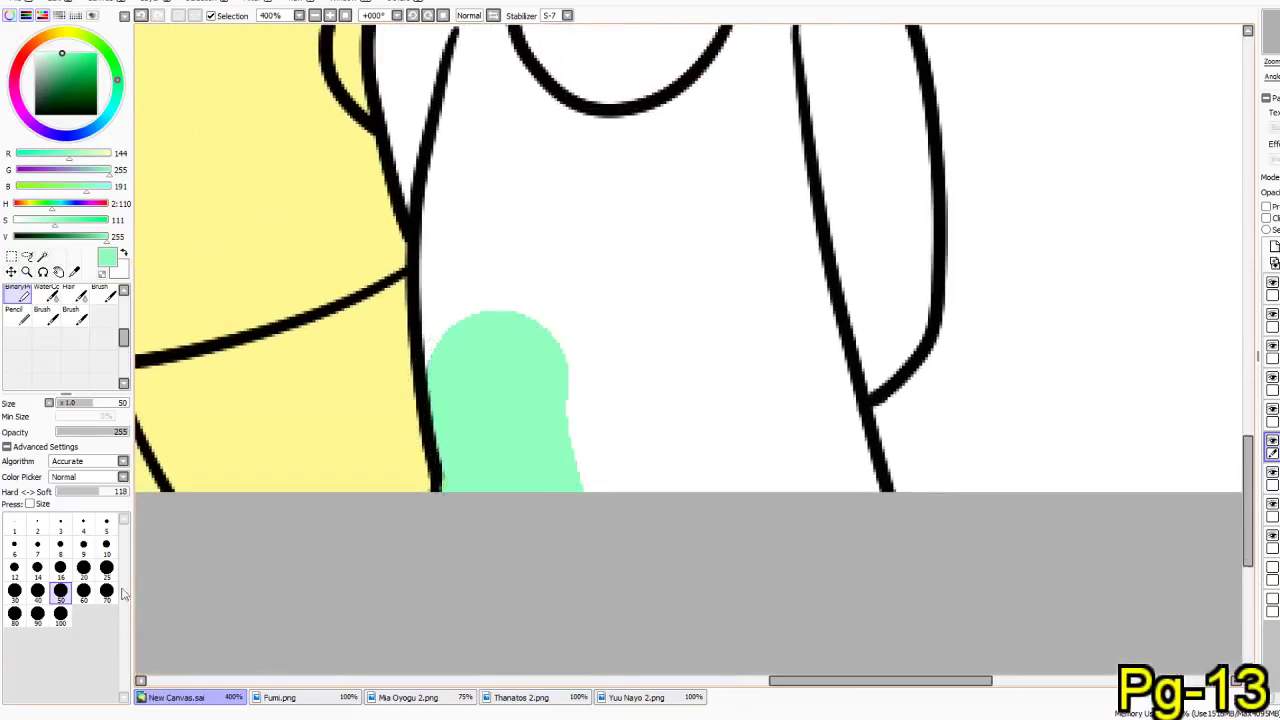
- Paint green inside the outlines of the freckled character's lower torso, arms and shoulders at size 25
left_click(106, 567)
left_click_drag(528, 323, 640, 565)
mouse_move(590, 440)
left_mouse_down()
mouse_move(637, 363)
mouse_move(654, 449)
mouse_move(800, 523)
mouse_move(850, 475)
mouse_move(828, 405)
mouse_move(838, 358)
mouse_move(893, 331)
mouse_move(857, 370)
left_mouse_up()
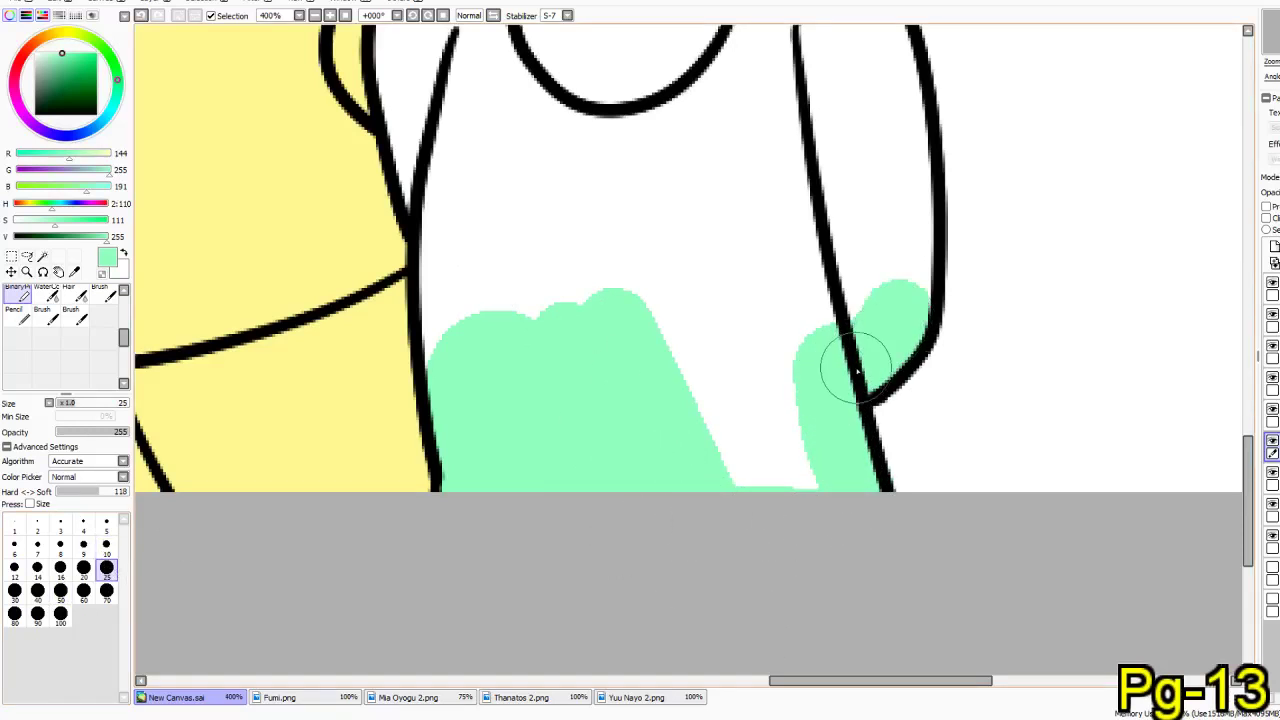
scroll(857, 370, "up", 3)
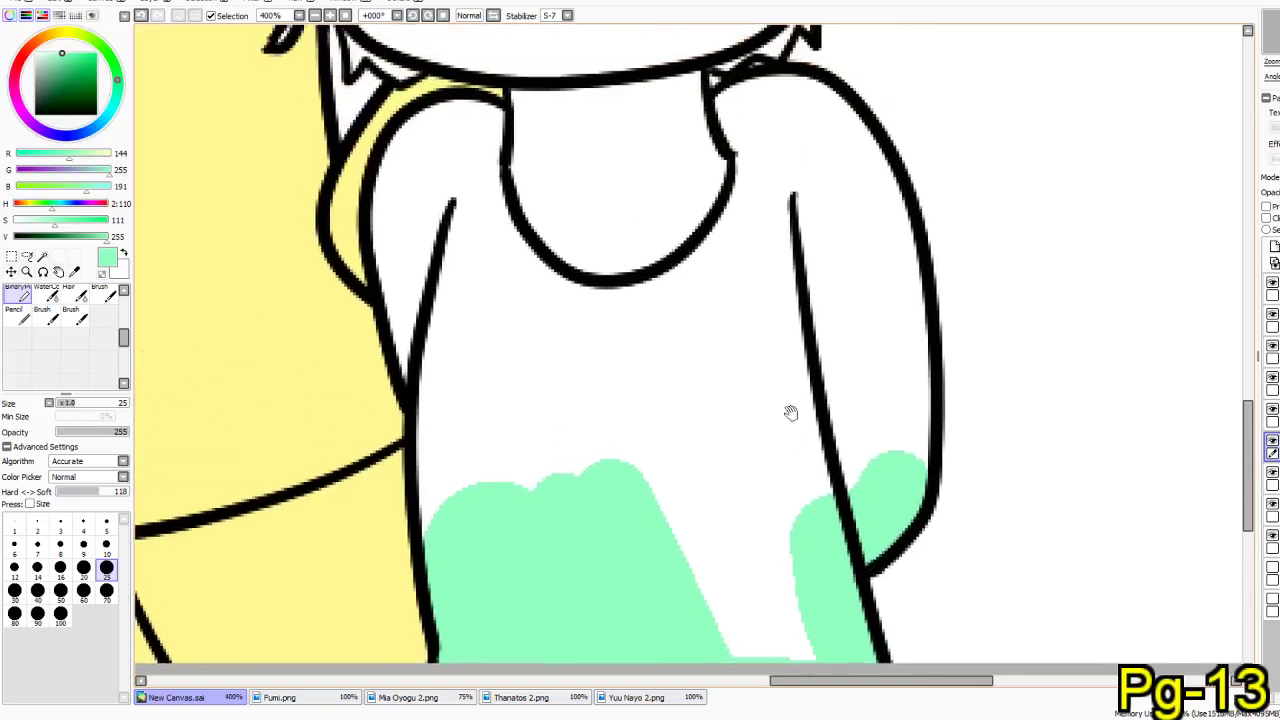
mouse_move(743, 120)
left_mouse_down()
mouse_move(743, 109)
mouse_move(834, 122)
mouse_move(874, 217)
mouse_move(897, 377)
mouse_move(893, 495)
left_mouse_up()
mouse_move(913, 351)
left_mouse_down()
mouse_move(897, 275)
mouse_move(854, 191)
left_mouse_up()
mouse_move(489, 148)
left_mouse_down()
mouse_move(419, 130)
mouse_move(395, 172)
mouse_move(398, 246)
mouse_move(430, 320)
mouse_move(435, 377)
mouse_move(408, 312)
mouse_move(421, 302)
mouse_move(456, 525)
left_mouse_up()
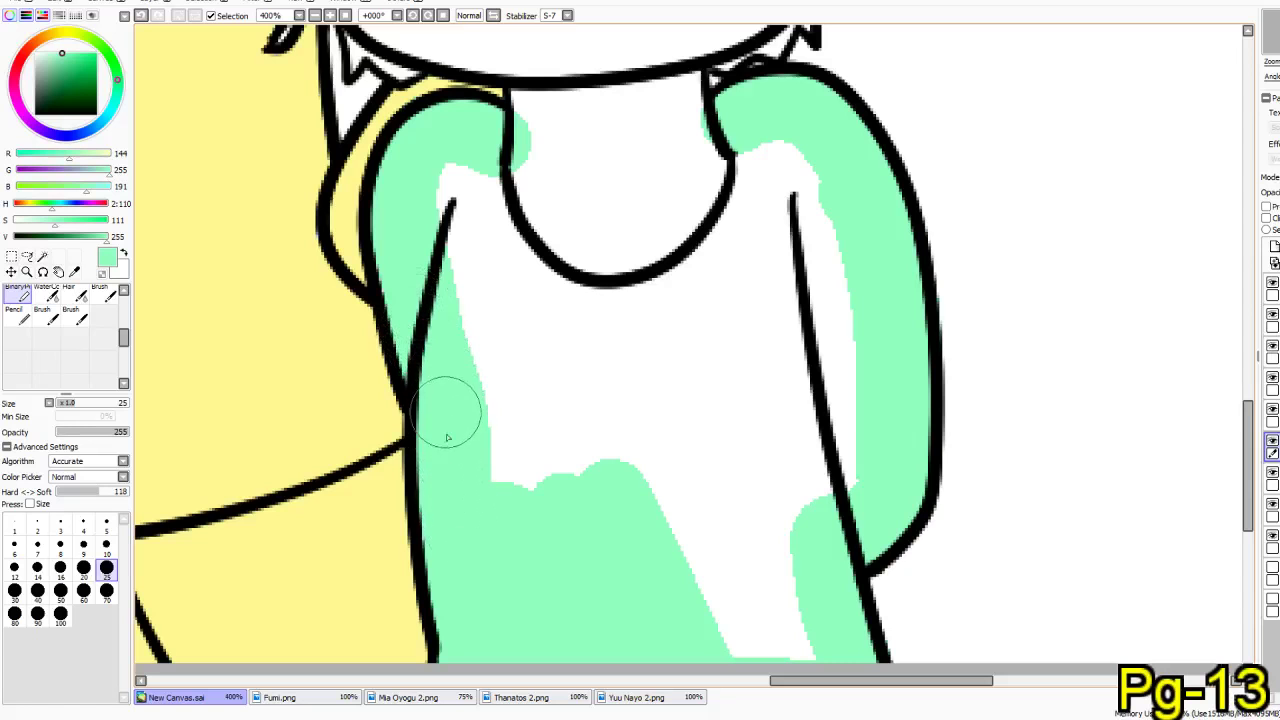
- Paint the freckled character's neck green at size 25 and the hair tufts below the visible ear at size 10
scroll(517, 320, "up", 5)
mouse_move(501, 342)
left_mouse_down()
mouse_move(512, 368)
mouse_move(609, 316)
mouse_move(628, 398)
mouse_move(592, 405)
left_mouse_up()
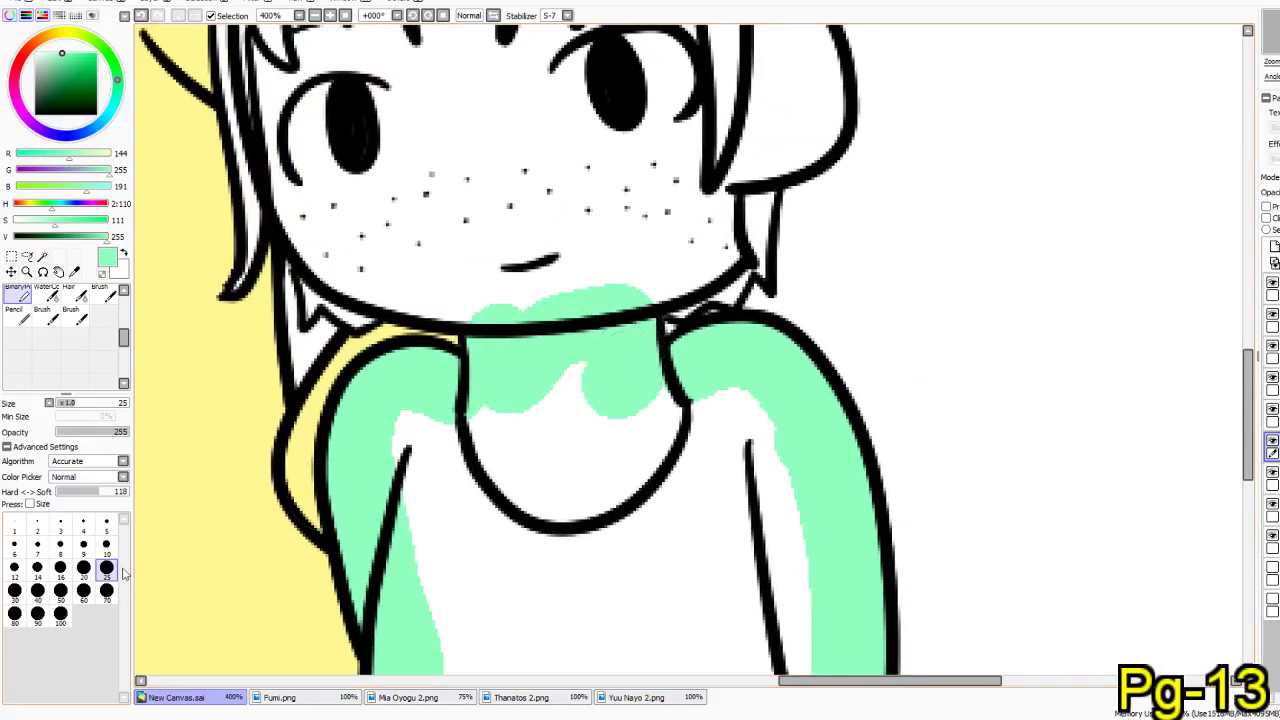
left_click(106, 545)
mouse_move(688, 312)
left_mouse_down()
mouse_move(729, 296)
mouse_move(750, 262)
mouse_move(761, 268)
mouse_move(770, 180)
mouse_move(747, 231)
mouse_move(702, 183)
mouse_move(732, 172)
left_mouse_up()
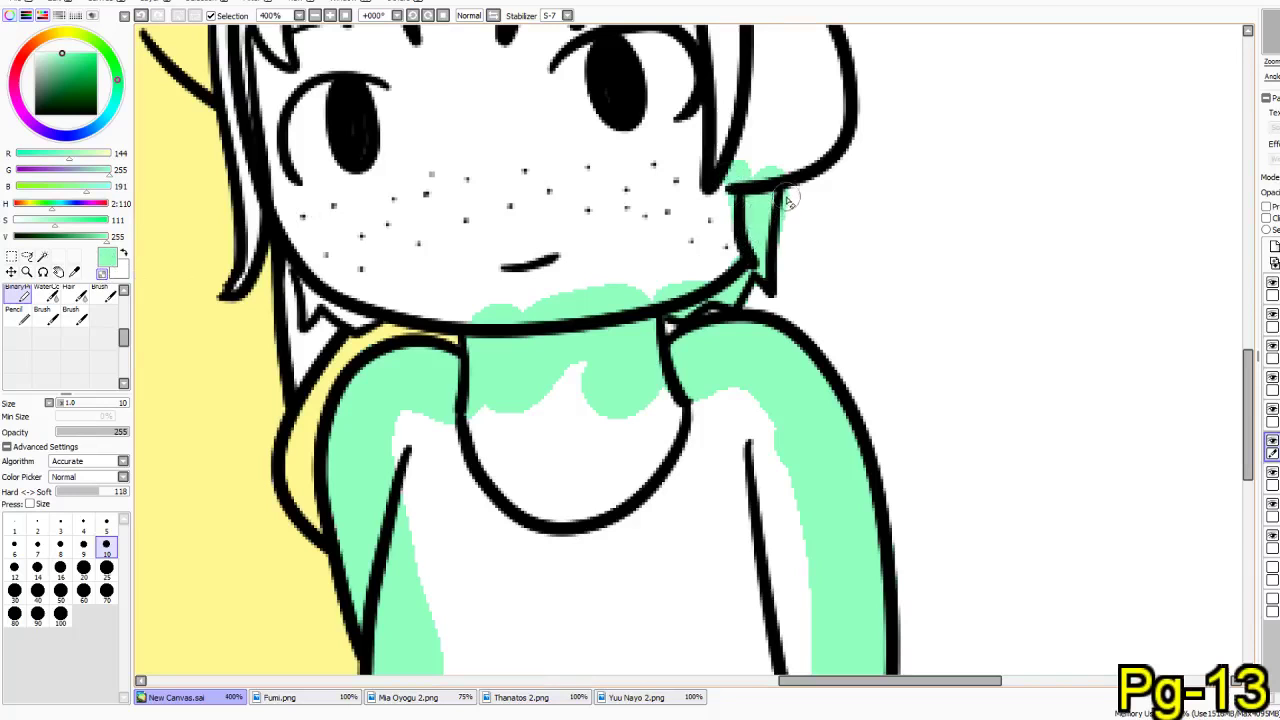
- Paint the freckled character's hair tufts beside the yellow figure and the jawline green, using sizes 10 and 5
left_click(102, 274)
left_click_drag(305, 275, 373, 315)
mouse_move(378, 308)
left_mouse_down()
mouse_move(378, 334)
mouse_move(440, 350)
mouse_move(560, 345)
left_mouse_up()
left_click(106, 522)
left_click_drag(371, 282, 418, 391)
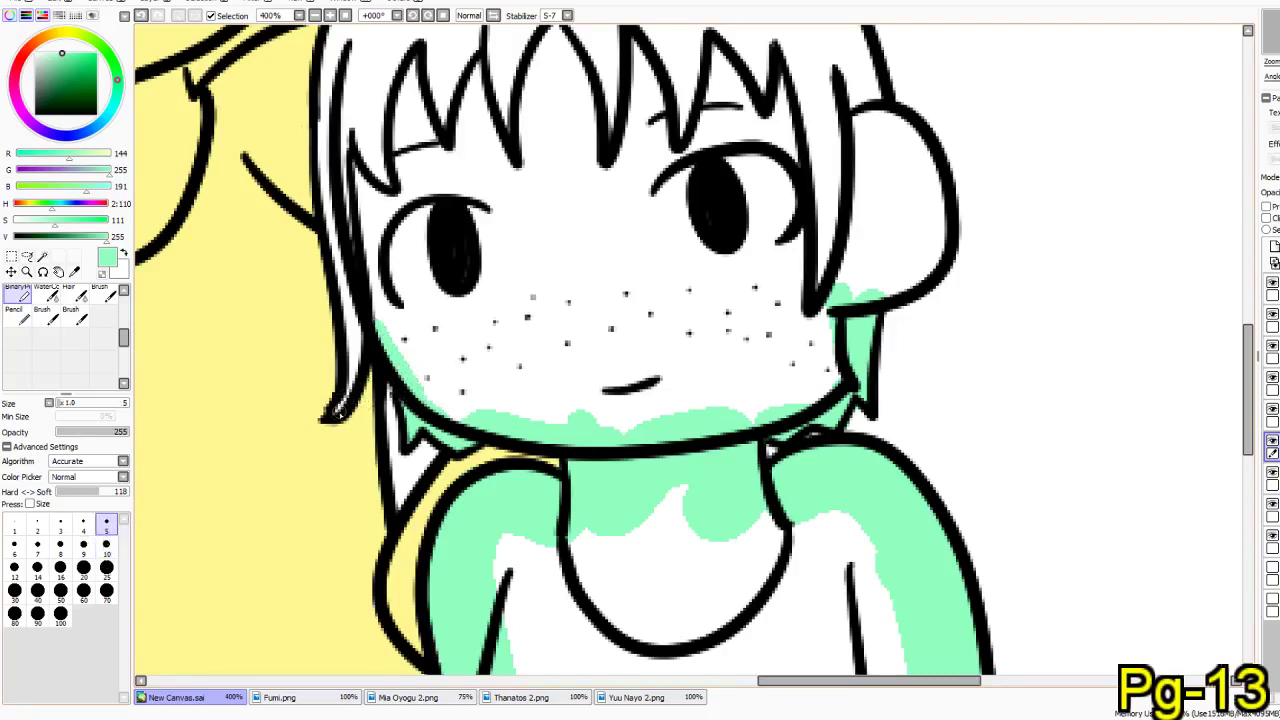
- Border the inside of the freckled character's side lock, head outline and ear with green at size 5
left_click_drag(350, 363, 325, 194)
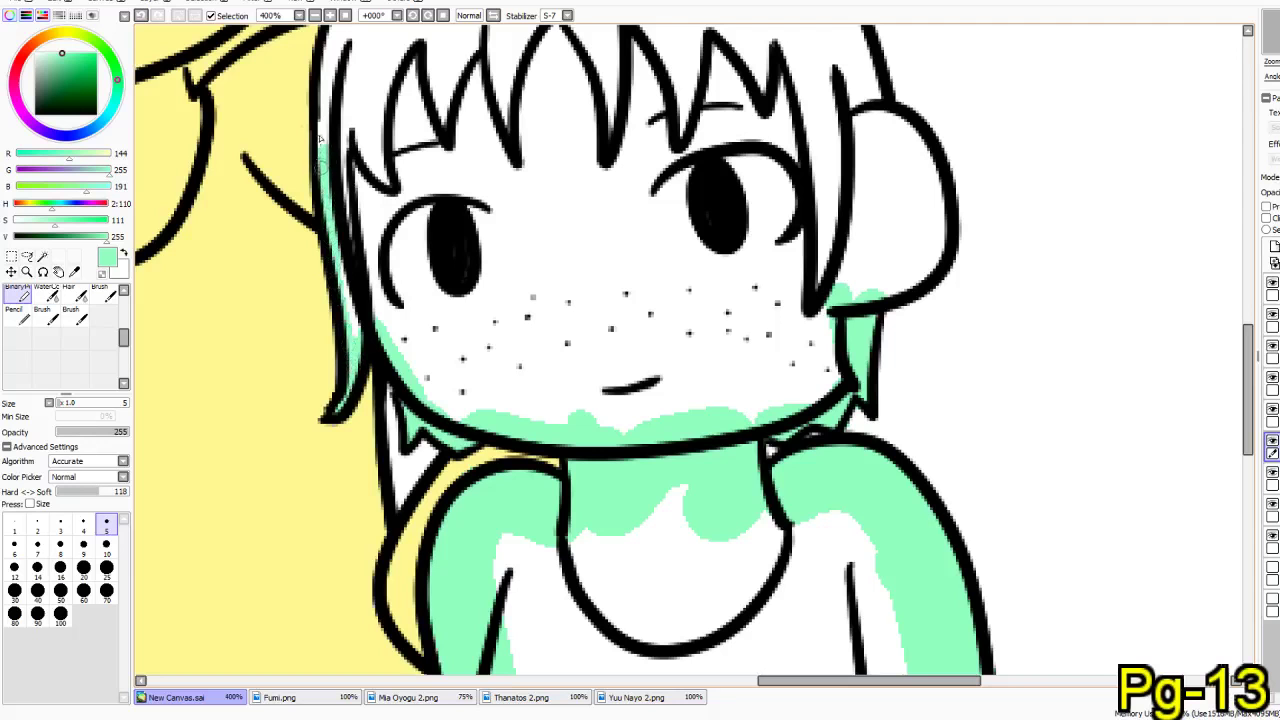
mouse_move(345, 104)
left_mouse_down()
mouse_move(278, 276)
mouse_move(268, 205)
mouse_move(290, 154)
mouse_move(330, 117)
left_mouse_up()
mouse_move(272, 184)
left_mouse_down()
mouse_move(353, 93)
mouse_move(434, 65)
mouse_move(334, 111)
mouse_move(416, 60)
mouse_move(469, 44)
left_mouse_up()
mouse_move(561, 45)
left_mouse_down()
mouse_move(676, 66)
mouse_move(726, 92)
mouse_move(766, 146)
mouse_move(806, 266)
left_mouse_up()
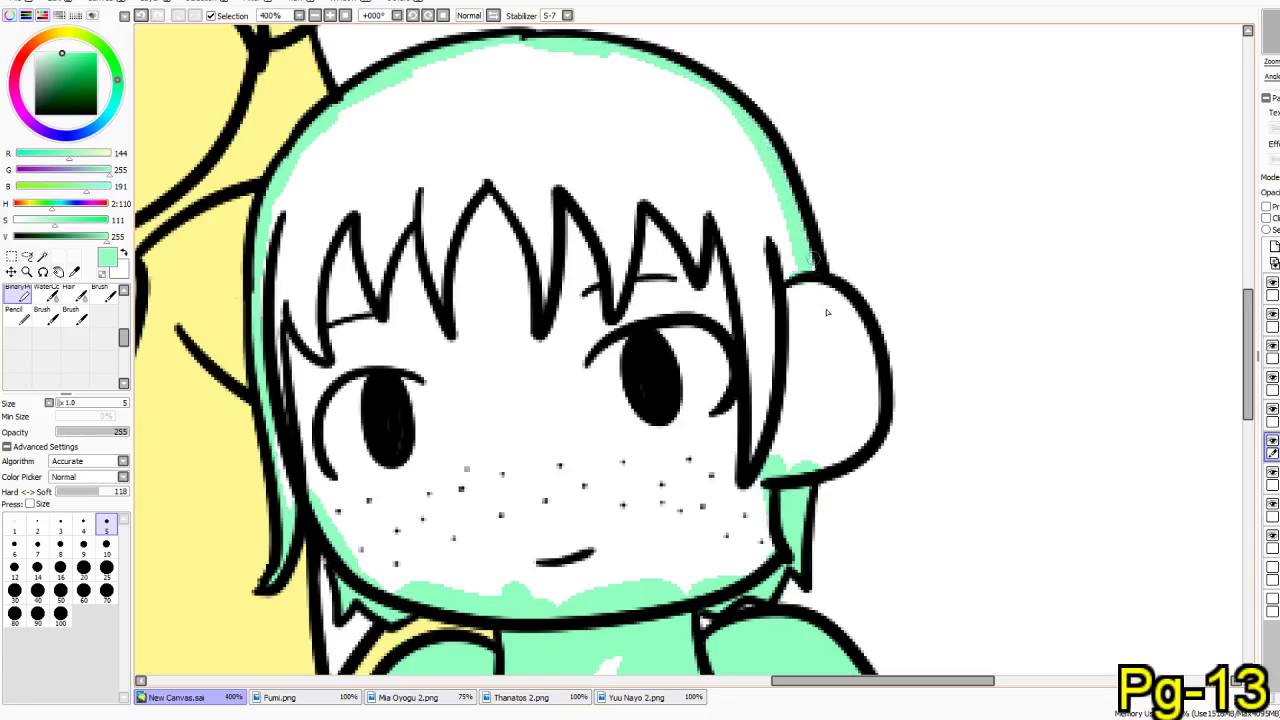
mouse_move(854, 312)
left_mouse_down()
mouse_move(878, 378)
mouse_move(877, 440)
mouse_move(820, 464)
left_mouse_up()
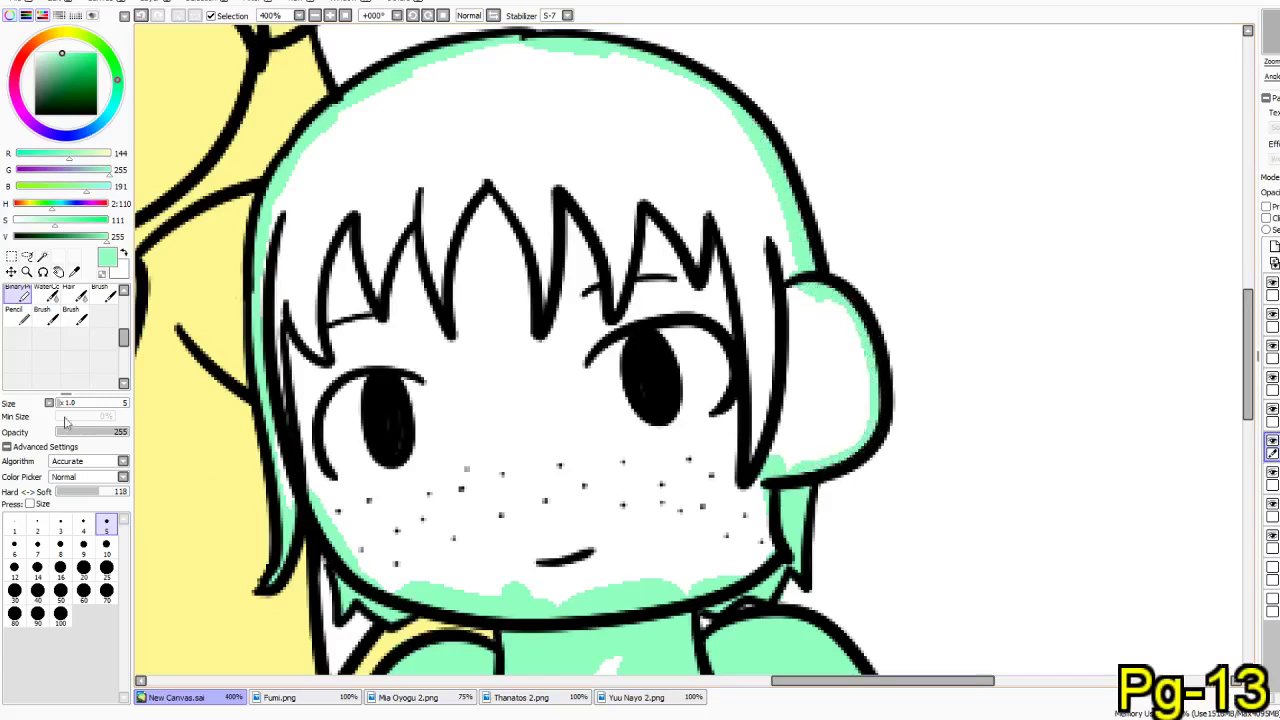
- Bucket-fill the freckled character's remaining white areas with green, including the hair, face, ear and shirt
scroll(60, 330, "up", 5)
left_click(60, 295)
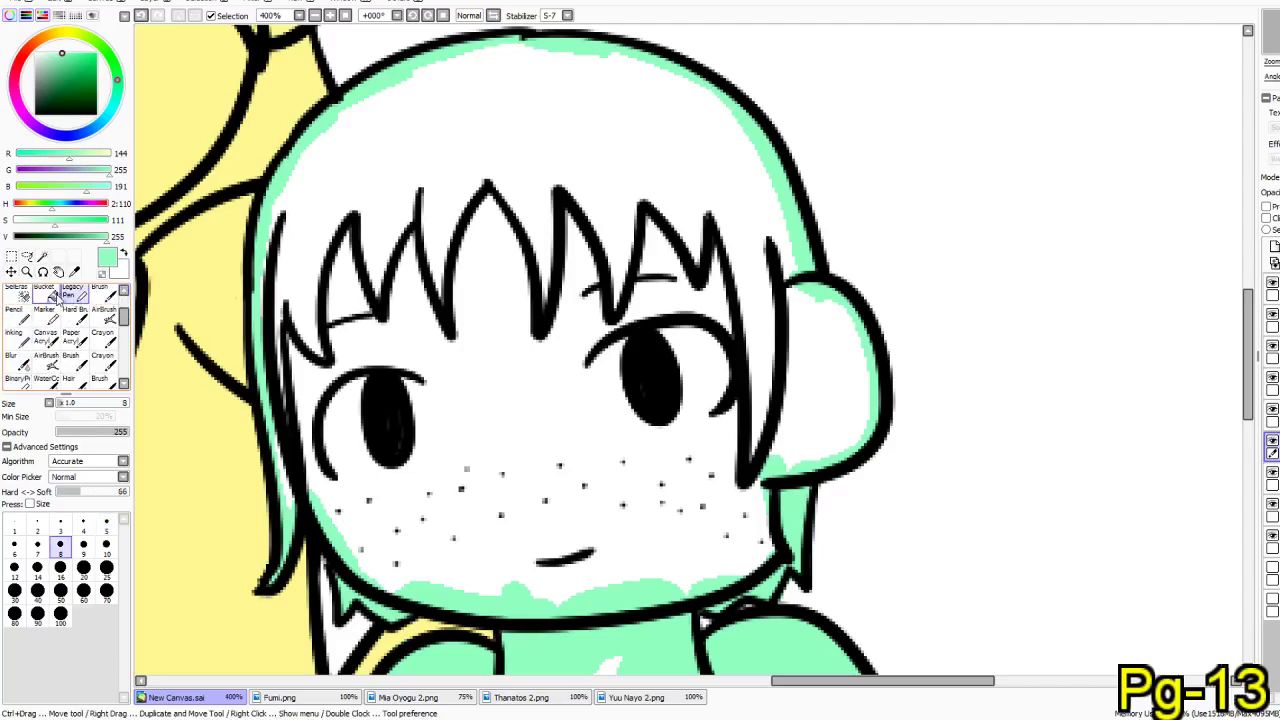
left_click(54, 296)
left_click(416, 345)
left_click(520, 150)
left_click(830, 370)
left_click_drag(583, 525, 583, 180)
left_click(644, 532)
left_click_drag(601, 652, 473, 345)
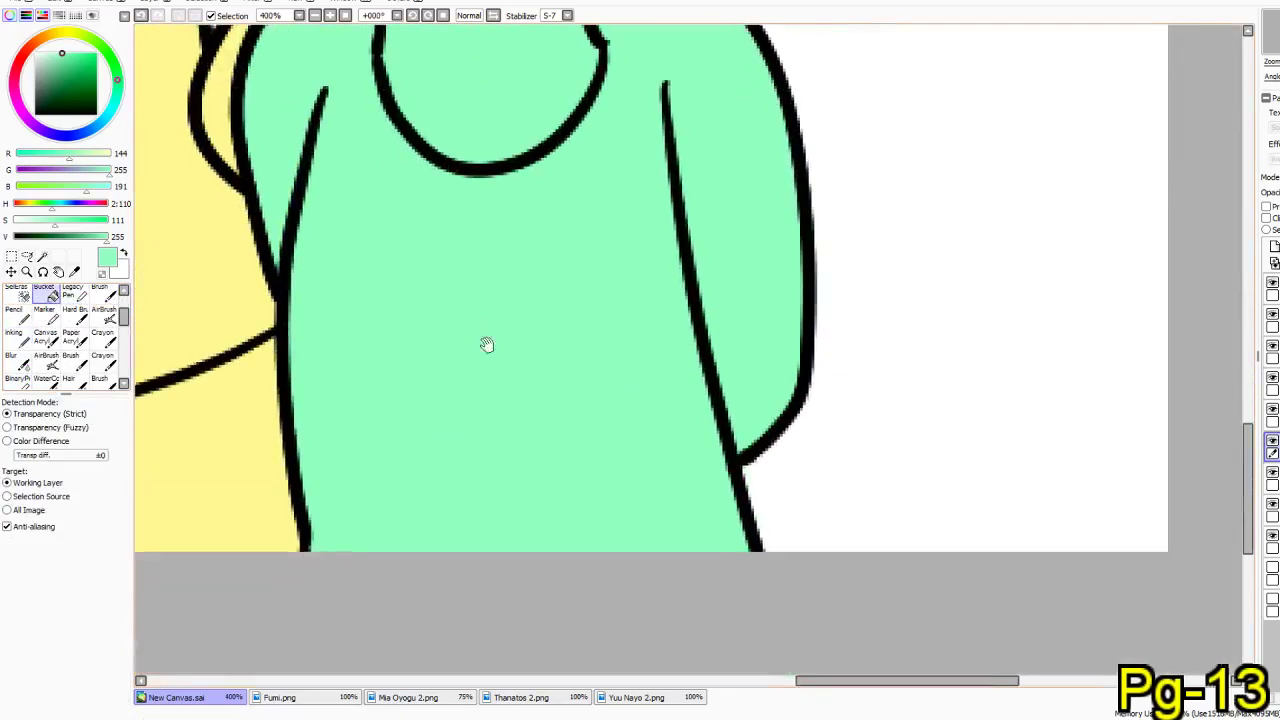
left_click_drag(478, 170, 603, 574)
left_click_drag(515, 503, 672, 589)
scroll(674, 590, "down", 3)
mouse_move(590, 600)
left_mouse_down()
mouse_move(623, 497)
mouse_move(696, 428)
left_mouse_up()
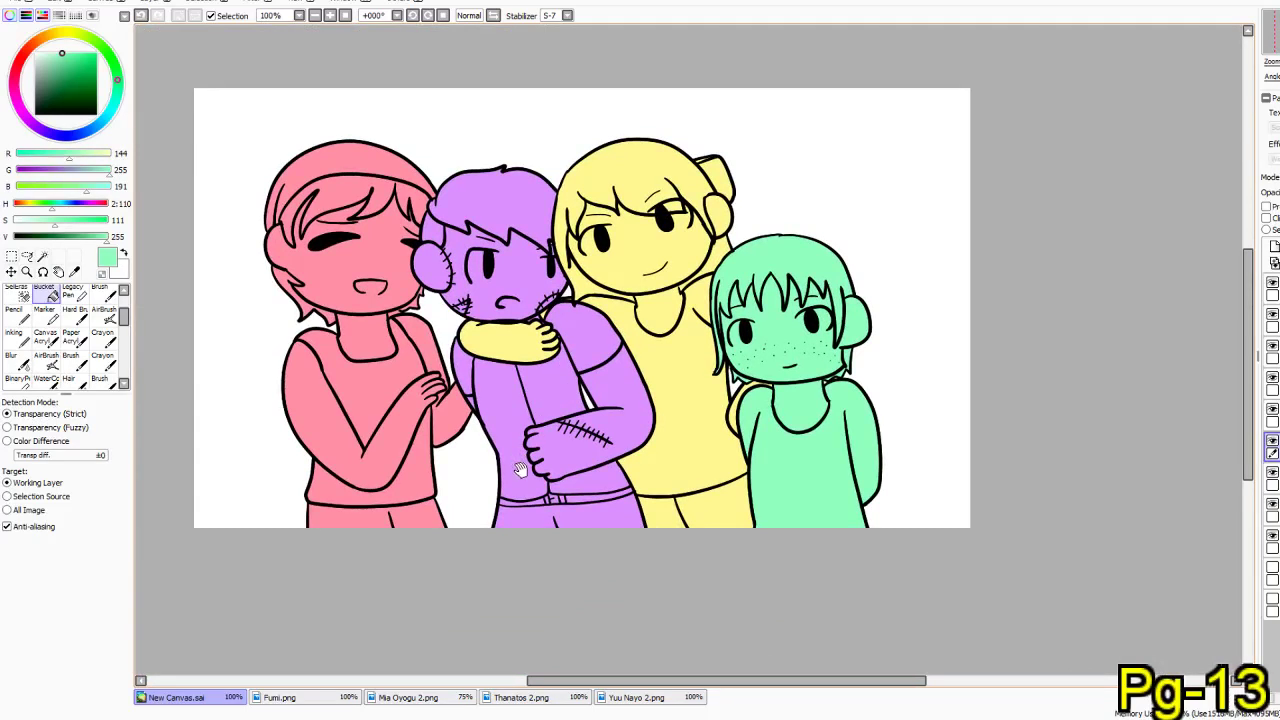
- Create a clipping layer above the pink character's base-colour layer and ready the Binary Pen at size 50
left_click(1272, 542)
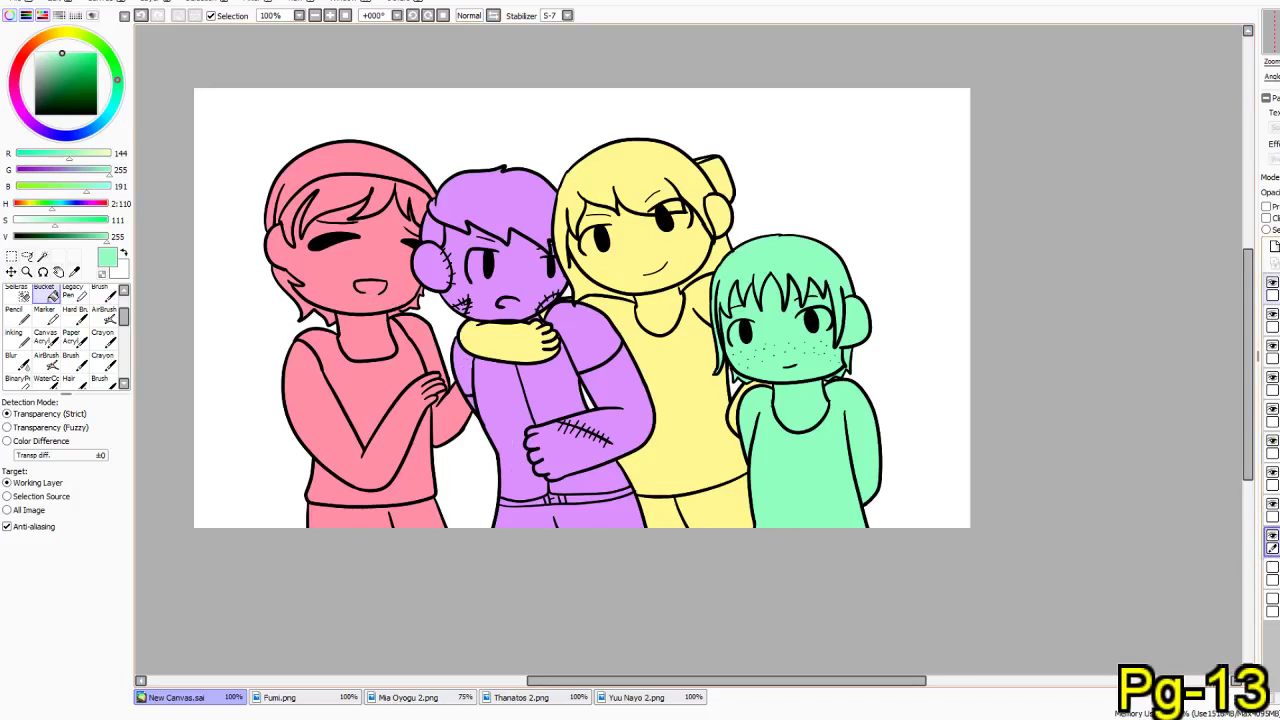
left_click_drag(408, 257, 640, 331)
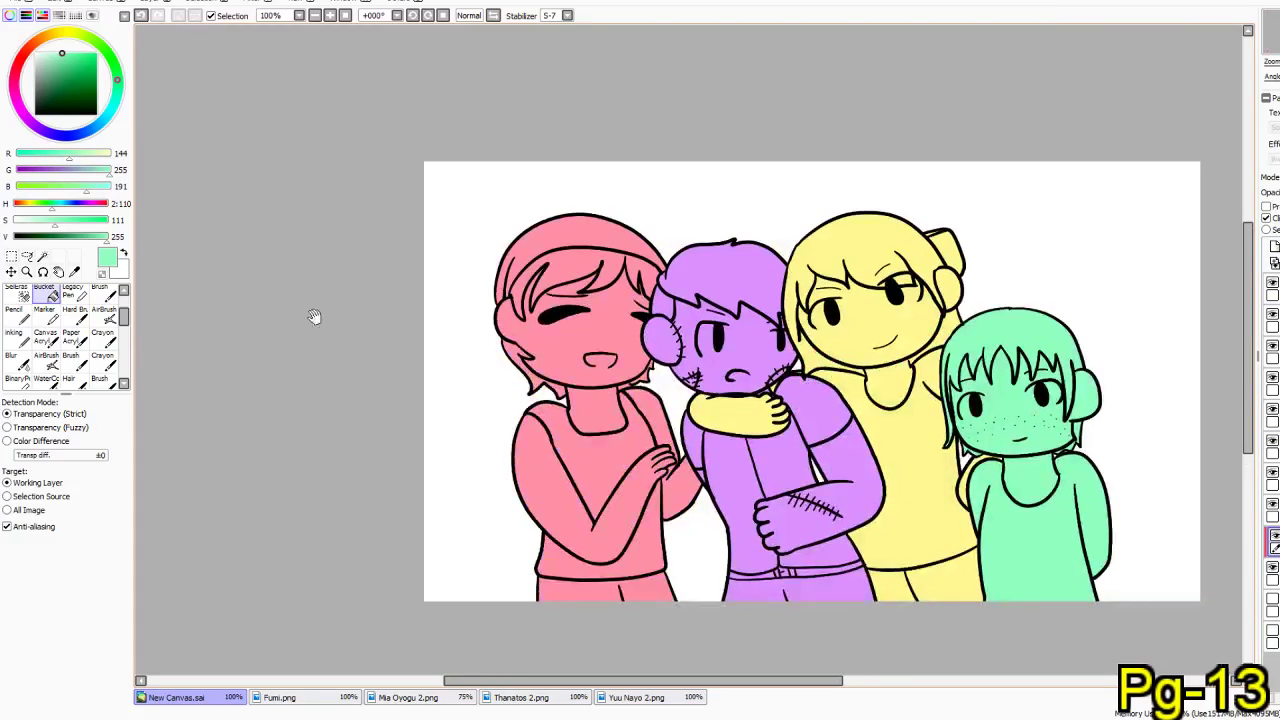
scroll(605, 319, "up", 3)
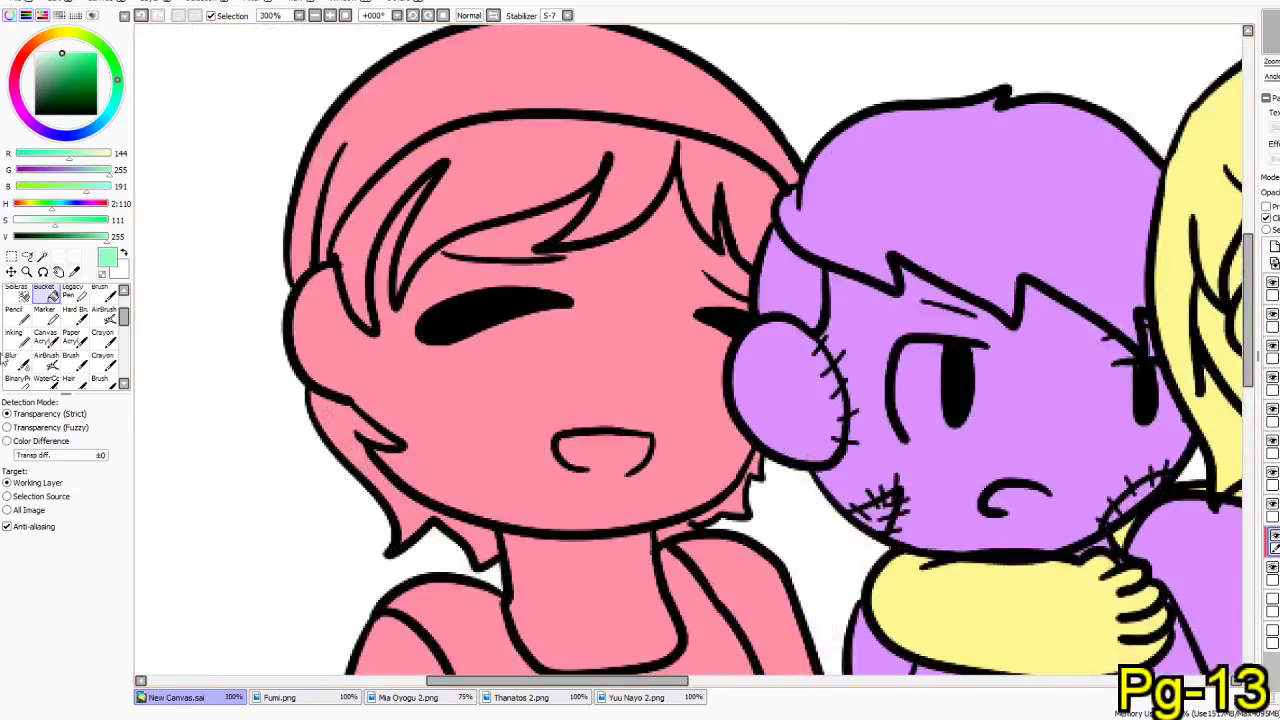
scroll(20, 336, "down", 2)
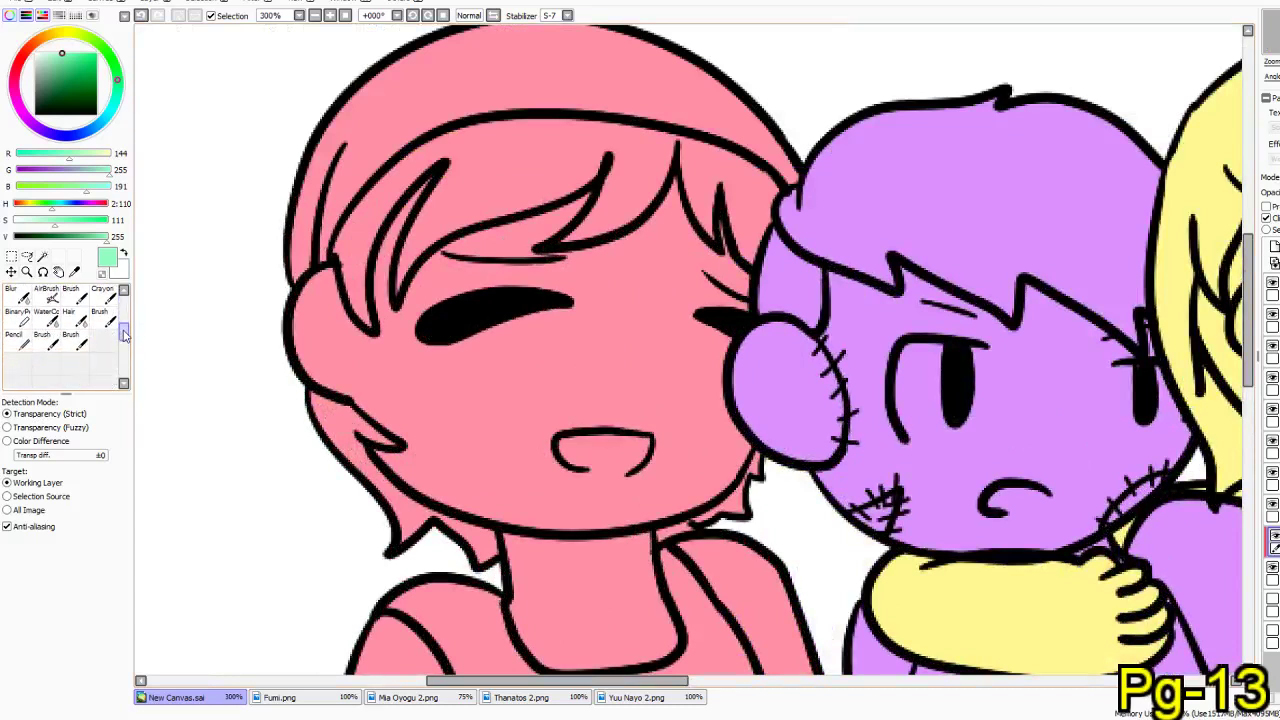
left_click(17, 313)
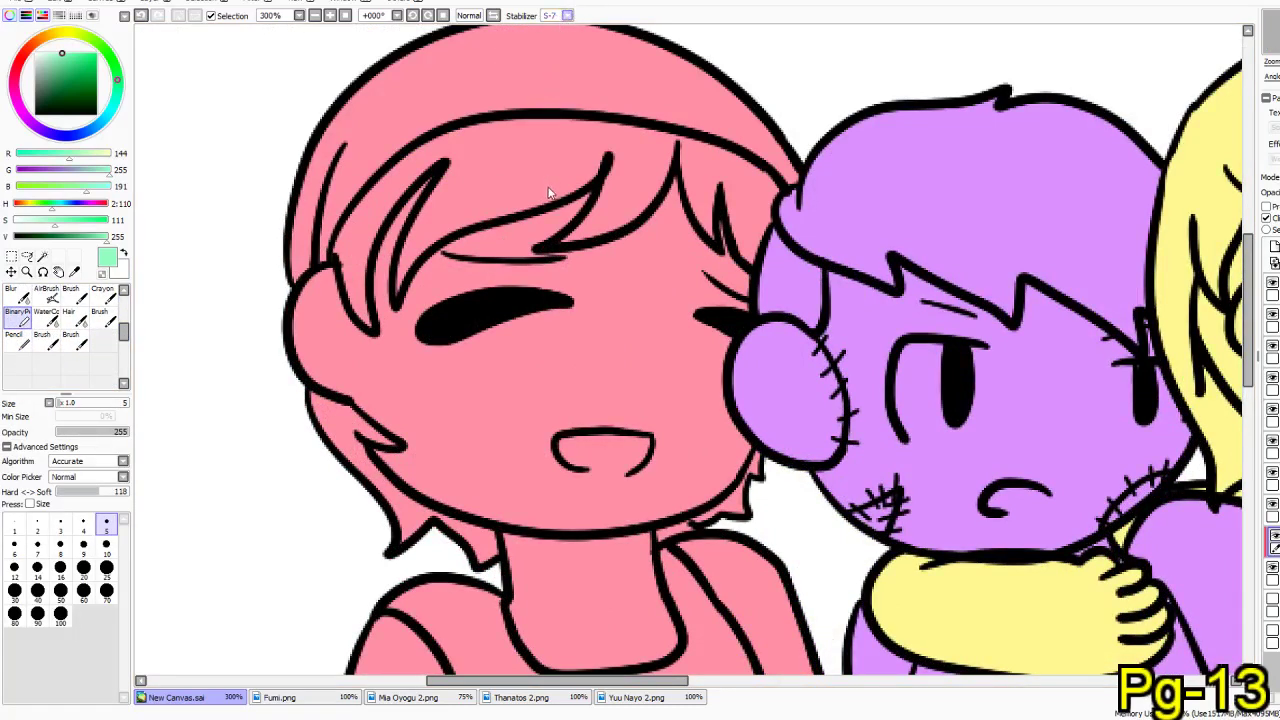
left_click(60, 590)
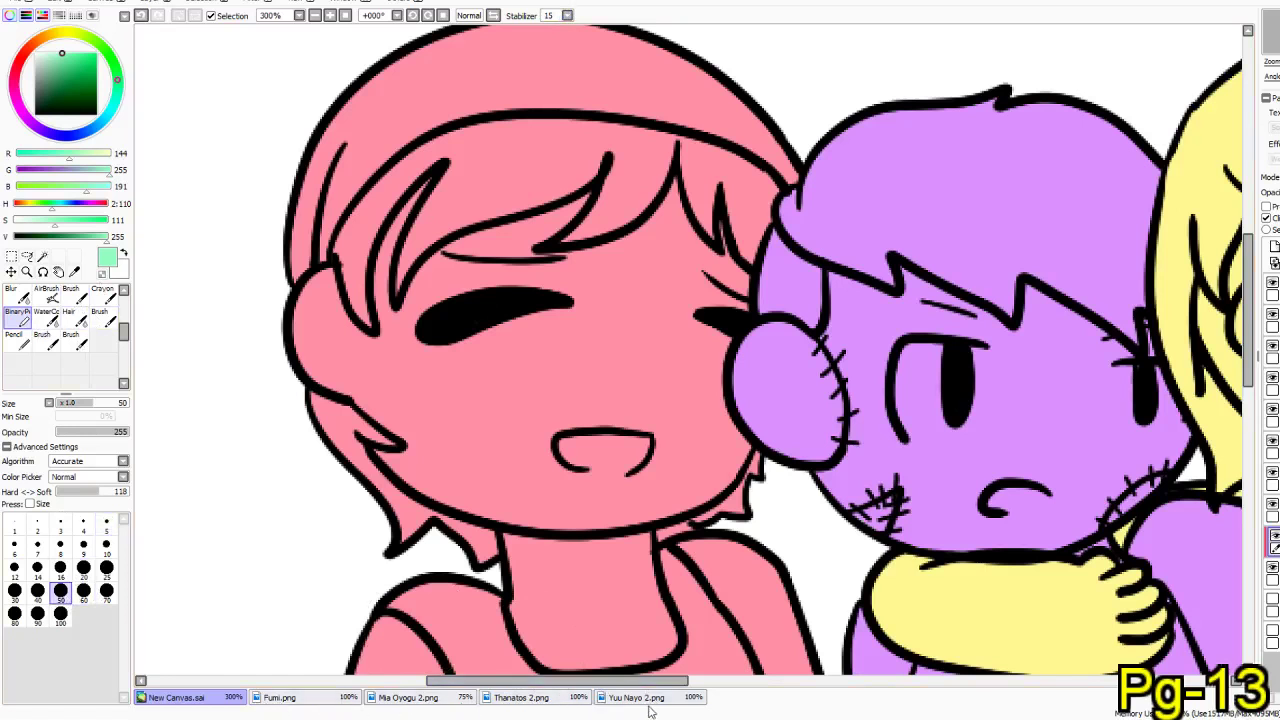
- Place the reference image Yuu Nayo 2.png beside the canvas and sample the skin tone from its character
left_click(1247, 31)
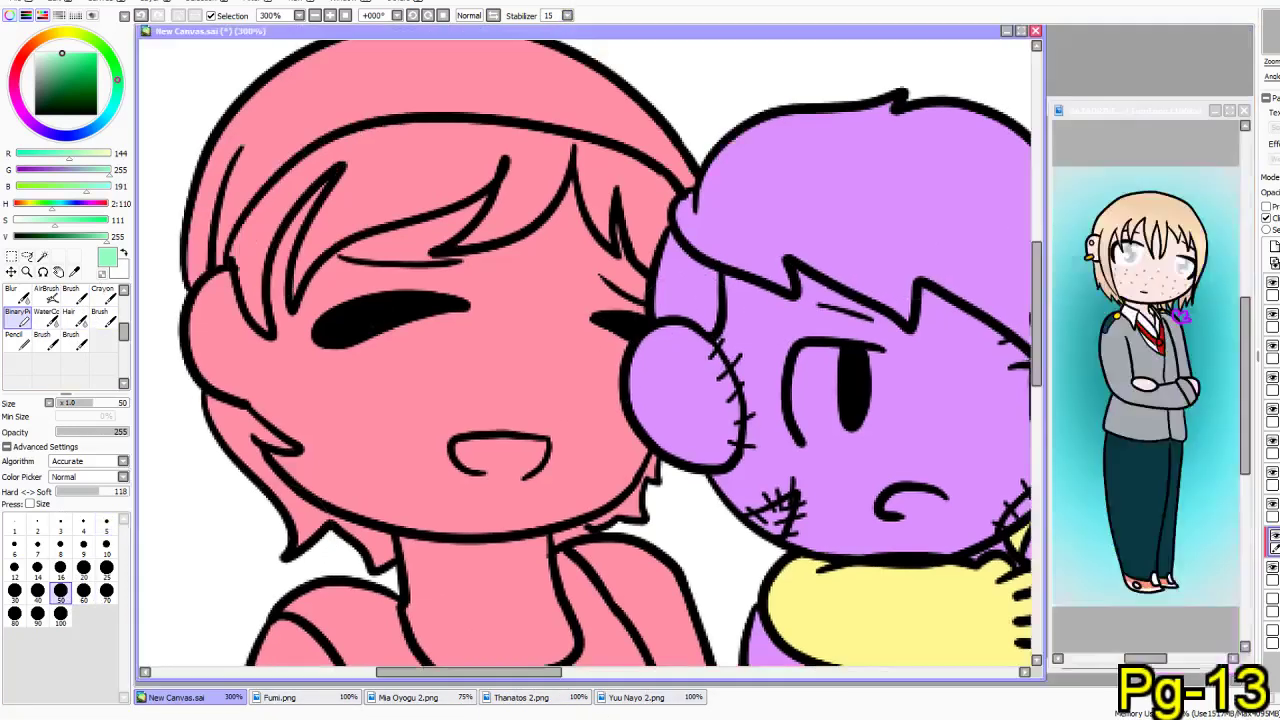
left_click(636, 700)
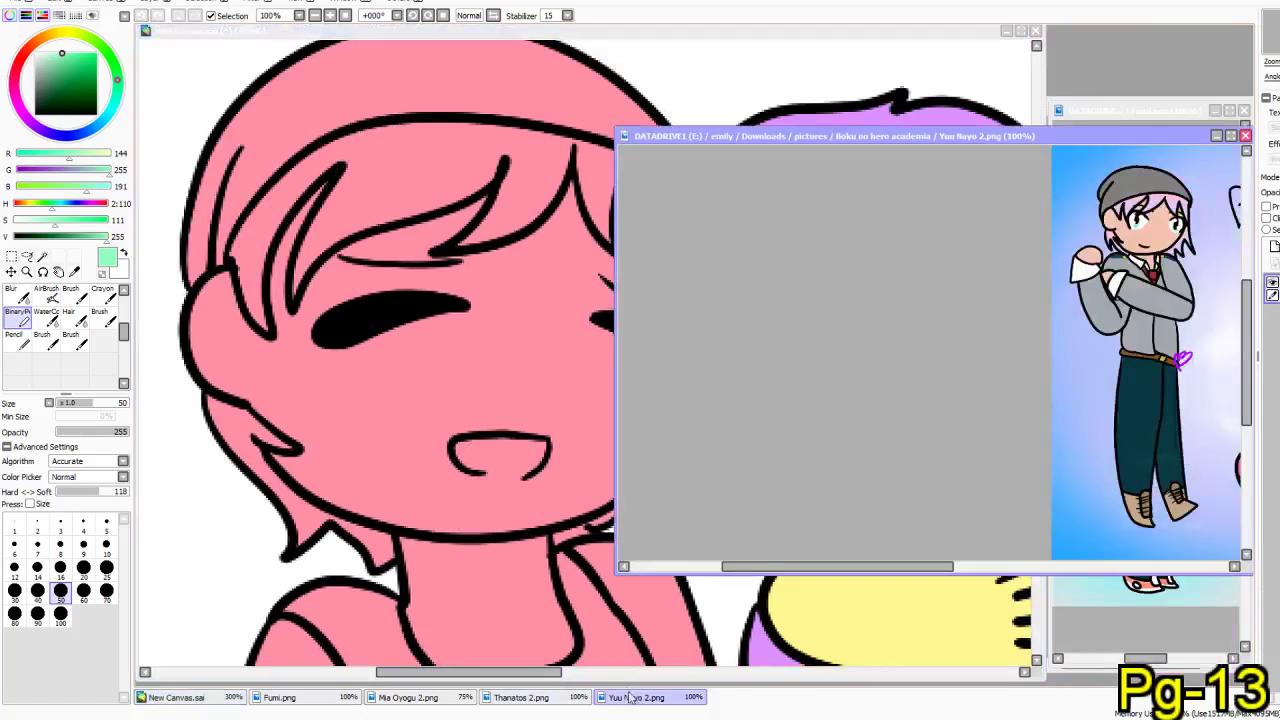
left_click_drag(731, 624, 845, 682)
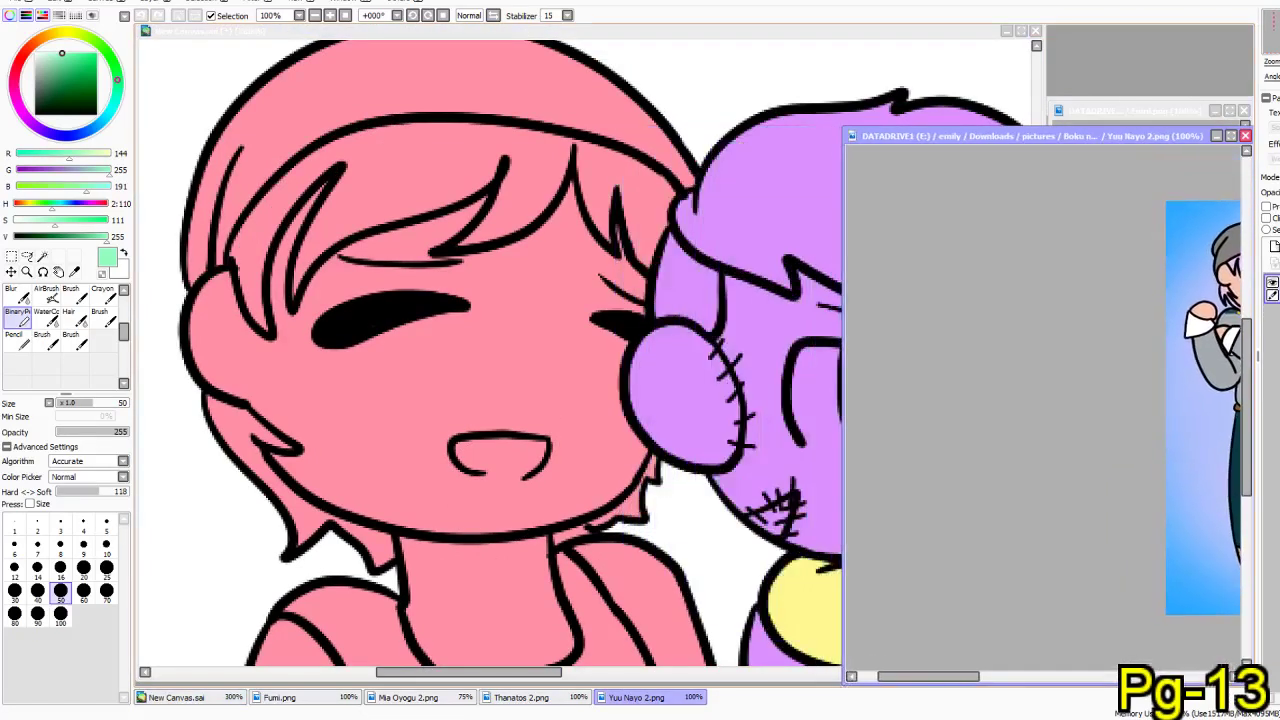
left_click(838, 140)
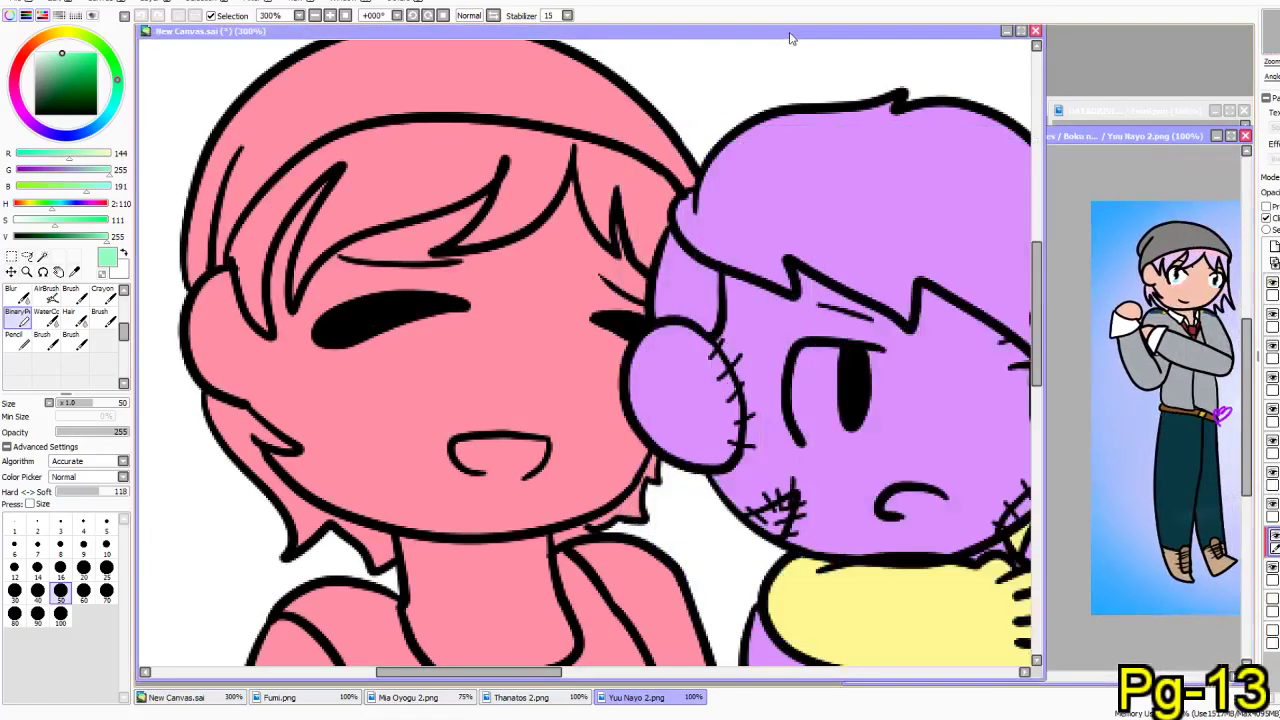
left_click(74, 268)
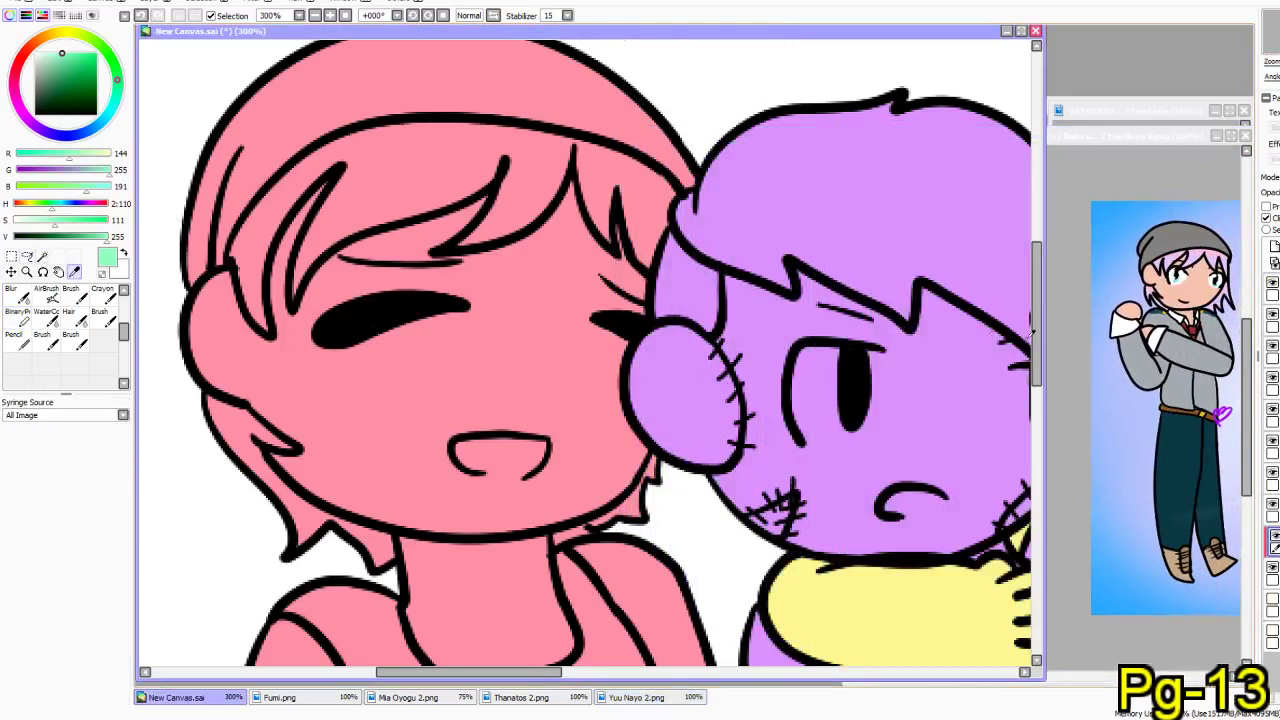
left_click(1175, 287)
left_click(855, 64)
- Paint the centre of the pink character's face and the ear in skin tone with the Binary Pen, ending at size 25
left_click(16, 312)
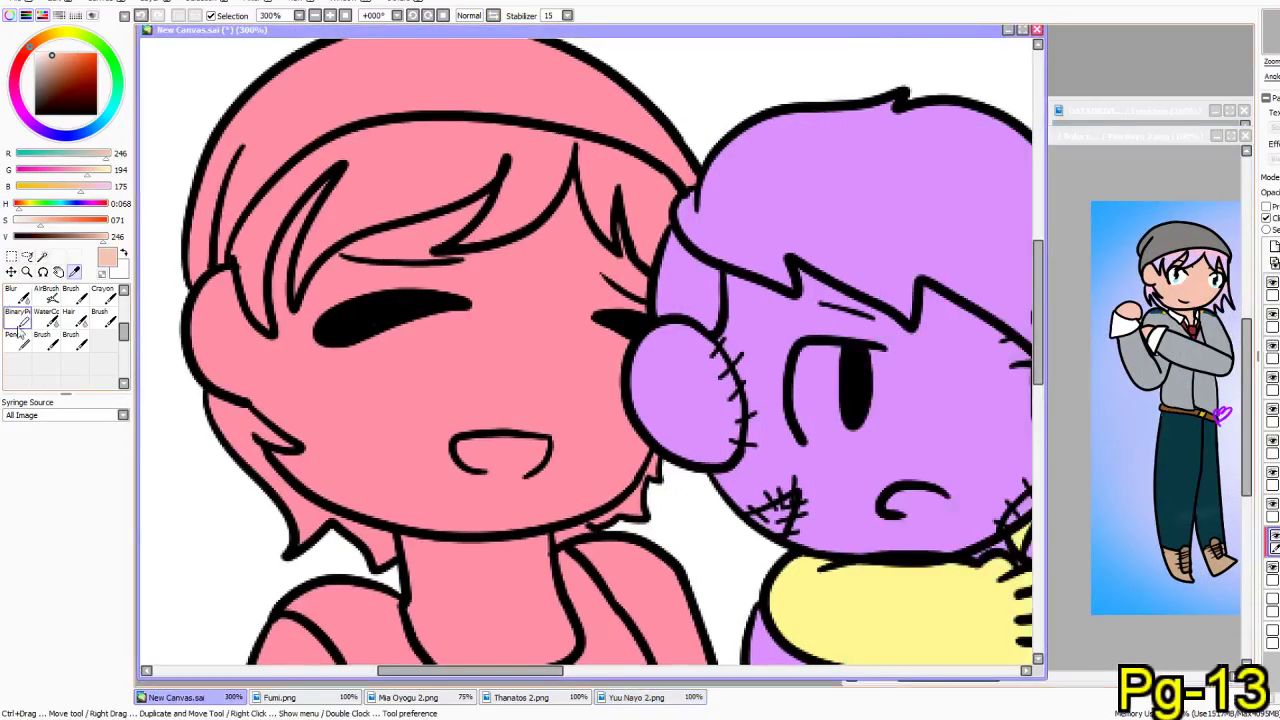
mouse_move(365, 372)
left_mouse_down()
mouse_move(450, 350)
mouse_move(366, 377)
mouse_move(337, 366)
left_mouse_up()
left_click(106, 567)
mouse_move(217, 296)
left_mouse_down()
mouse_move(200, 330)
mouse_move(230, 365)
mouse_move(294, 398)
mouse_move(281, 396)
left_mouse_up()
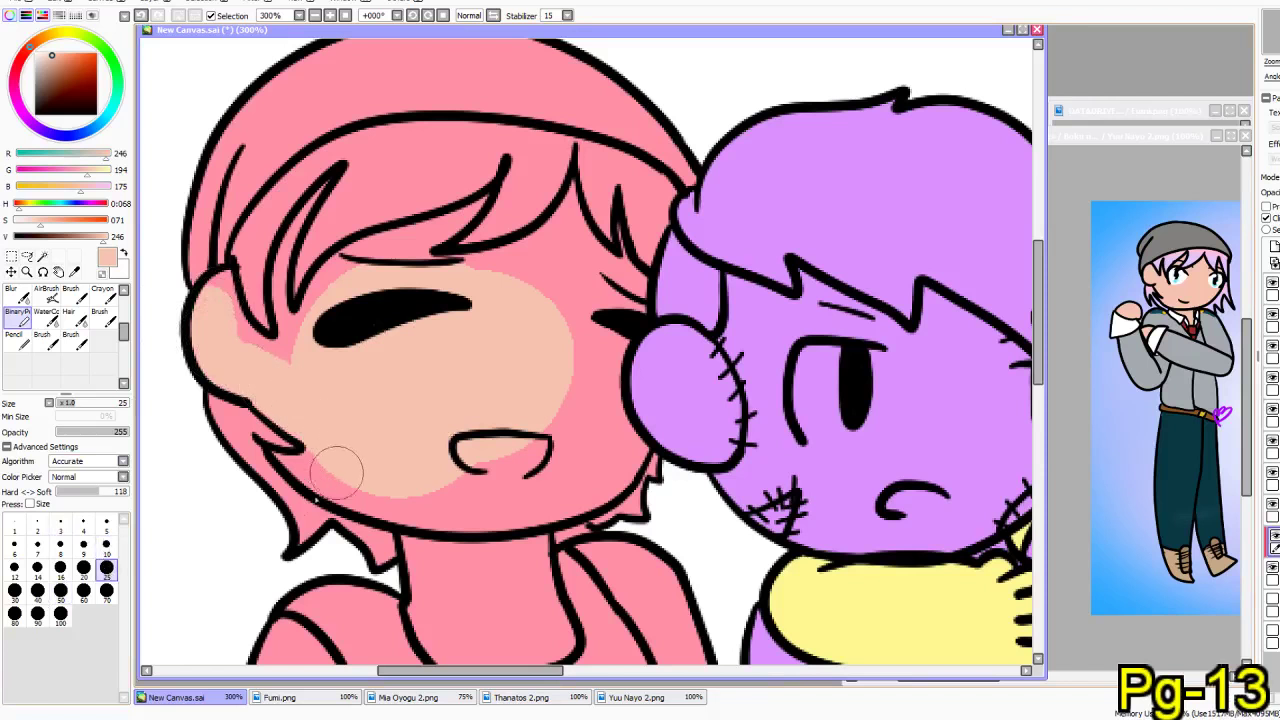
- Paint skin tone along the pink character's jaw and the cheek next to the purple character at size 10
left_click(107, 546)
mouse_move(276, 456)
left_mouse_down()
mouse_move(430, 515)
mouse_move(485, 510)
mouse_move(354, 494)
mouse_move(457, 517)
mouse_move(527, 512)
left_mouse_up()
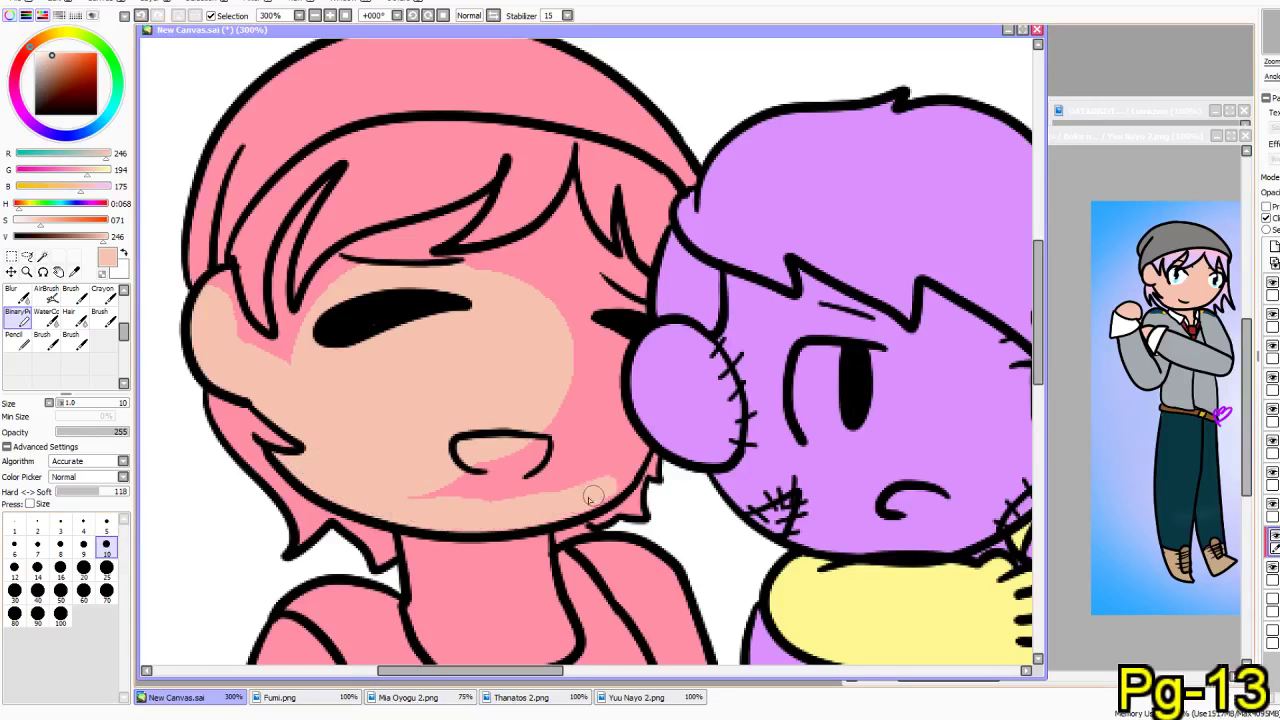
mouse_move(598, 492)
left_mouse_down()
mouse_move(640, 460)
mouse_move(620, 407)
mouse_move(643, 284)
mouse_move(591, 254)
mouse_move(473, 356)
mouse_move(535, 312)
mouse_move(545, 280)
mouse_move(606, 269)
mouse_move(608, 297)
mouse_move(592, 310)
mouse_move(653, 282)
mouse_move(558, 424)
mouse_move(468, 498)
mouse_move(380, 501)
mouse_move(606, 463)
mouse_move(543, 483)
mouse_move(579, 449)
left_mouse_up()
mouse_move(609, 402)
left_mouse_down()
mouse_move(622, 452)
mouse_move(595, 475)
left_mouse_up()
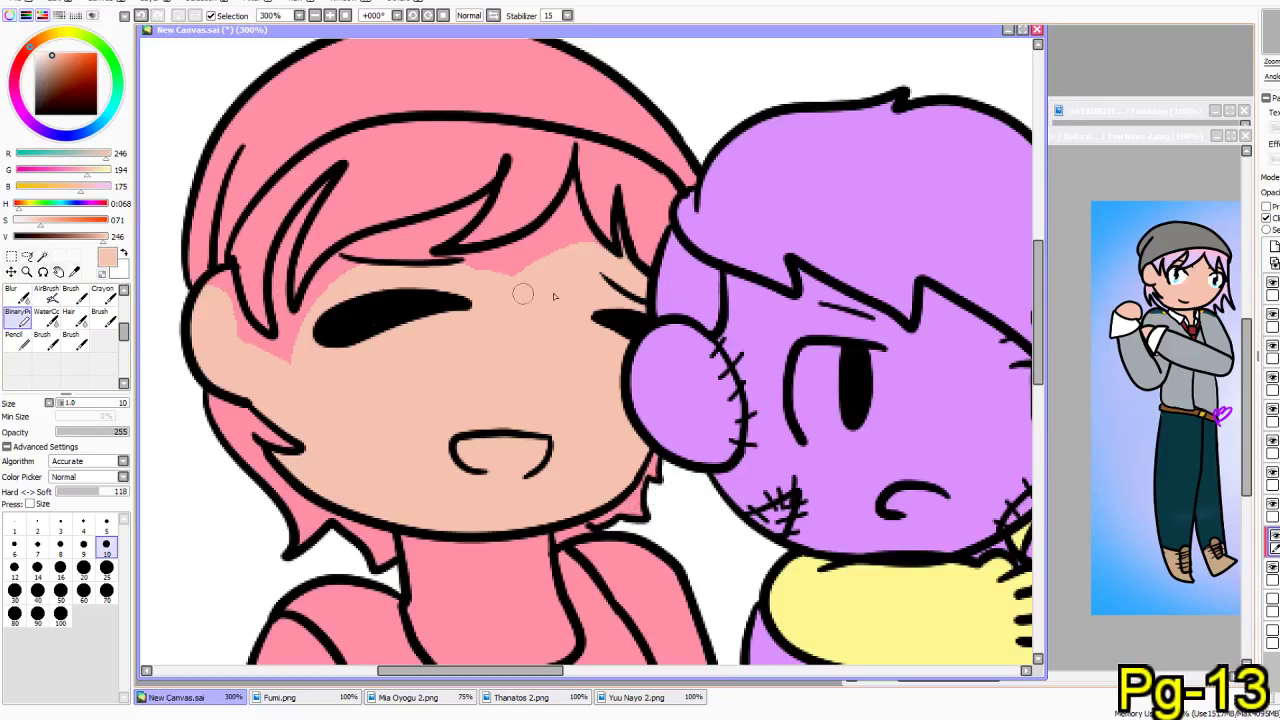
- Fill the pink character's forehead below the parted fringe with skin tone, using sizes 10 and 5
left_click_drag(574, 188, 584, 246)
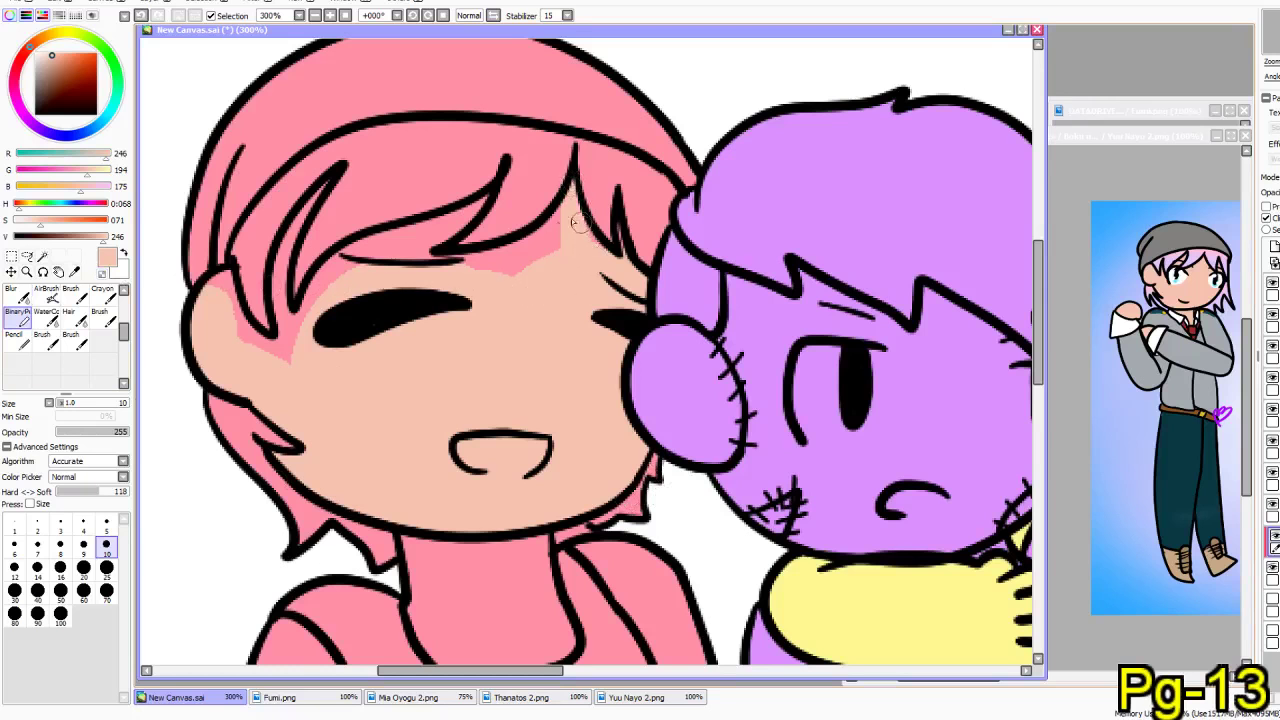
left_click(106, 521)
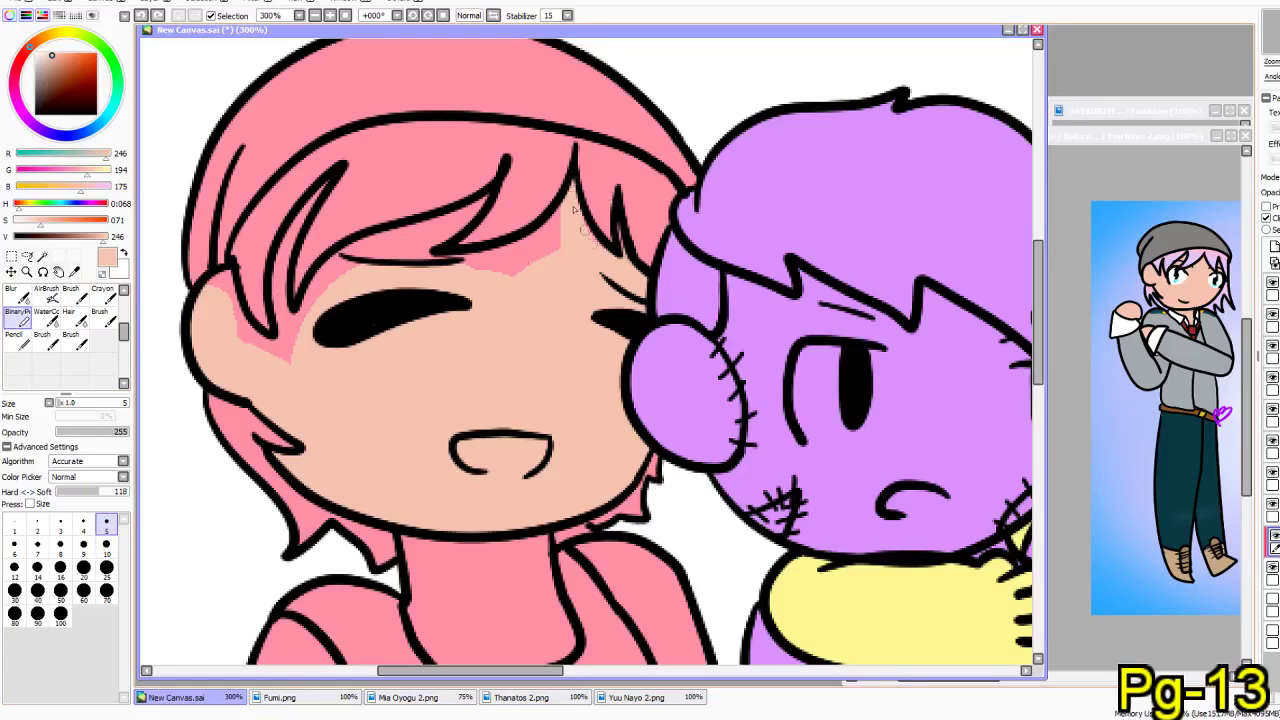
mouse_move(541, 228)
left_mouse_down()
mouse_move(432, 288)
mouse_move(473, 262)
mouse_move(559, 252)
left_mouse_up()
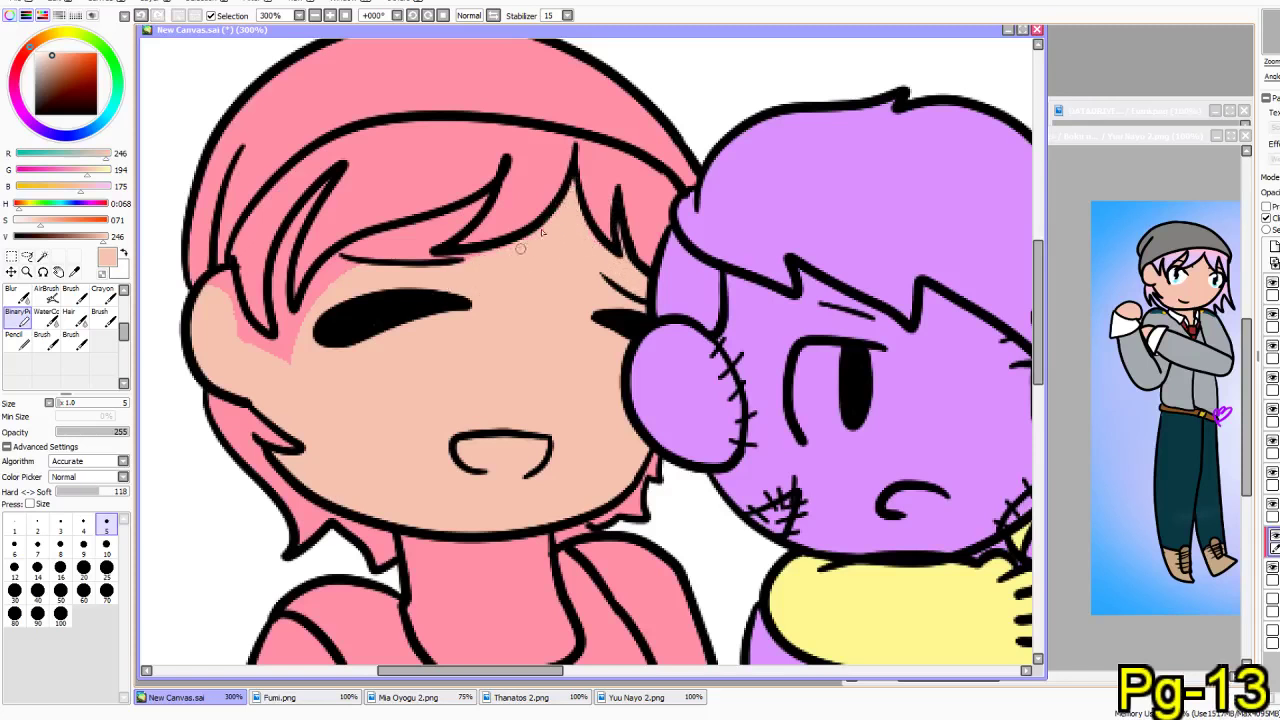
- Paint the ear edge, the gaps between the fringe strands and the brow area in skin tone at size 7
left_click(37, 545)
left_click_drag(216, 295, 260, 337)
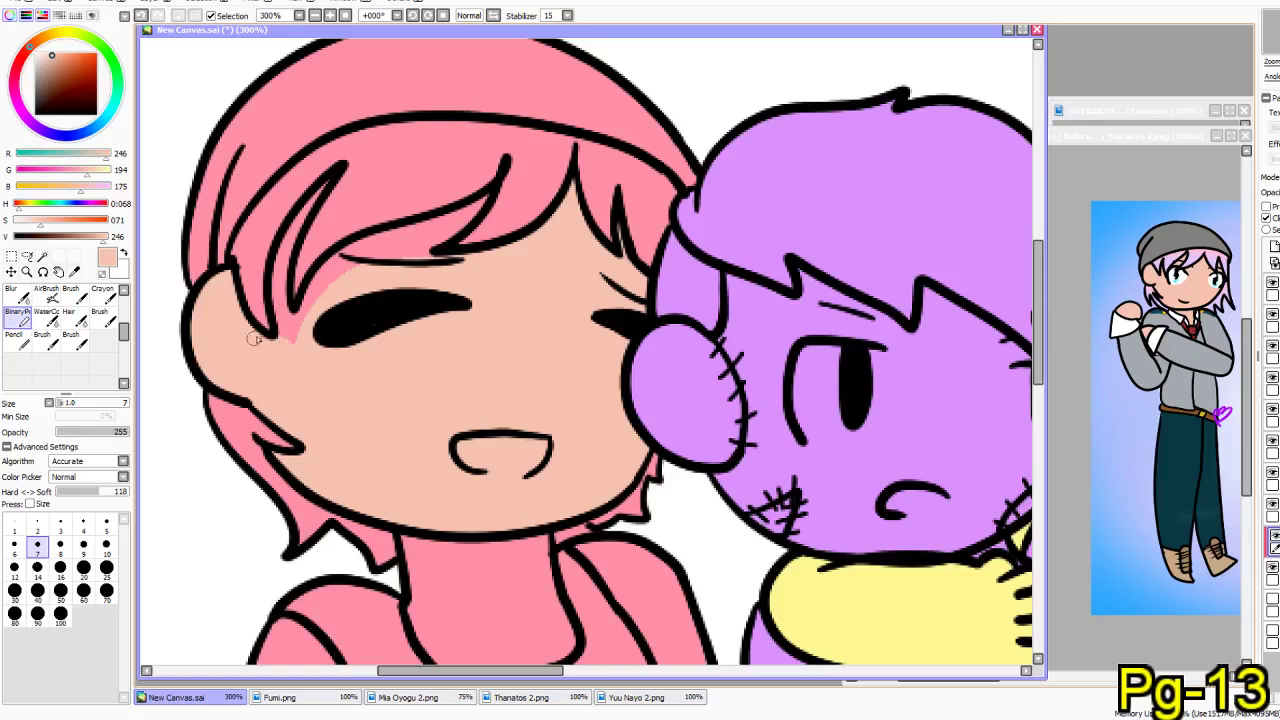
mouse_move(332, 175)
left_mouse_down()
mouse_move(300, 235)
mouse_move(292, 228)
mouse_move(275, 312)
mouse_move(283, 243)
mouse_move(294, 345)
left_mouse_up()
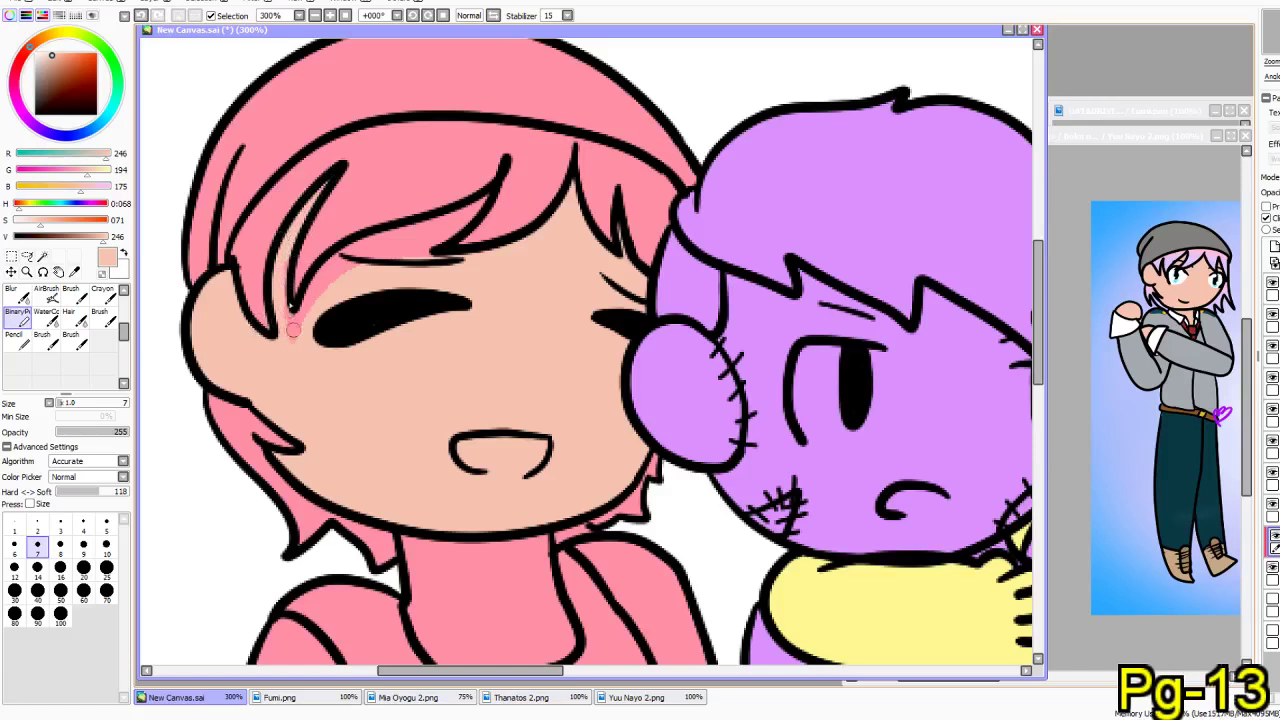
mouse_move(283, 269)
left_mouse_down()
mouse_move(305, 351)
mouse_move(288, 320)
mouse_move(291, 351)
mouse_move(307, 334)
mouse_move(300, 314)
mouse_move(378, 262)
left_mouse_up()
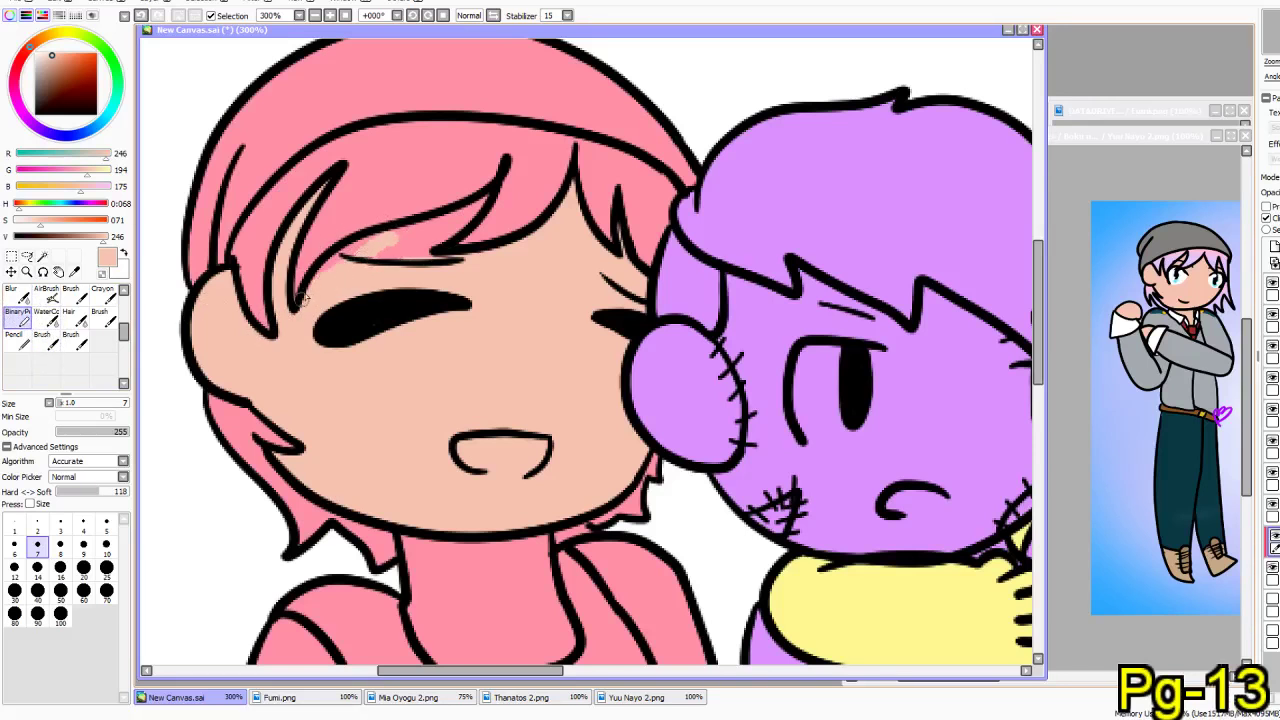
left_click_drag(337, 256, 465, 210)
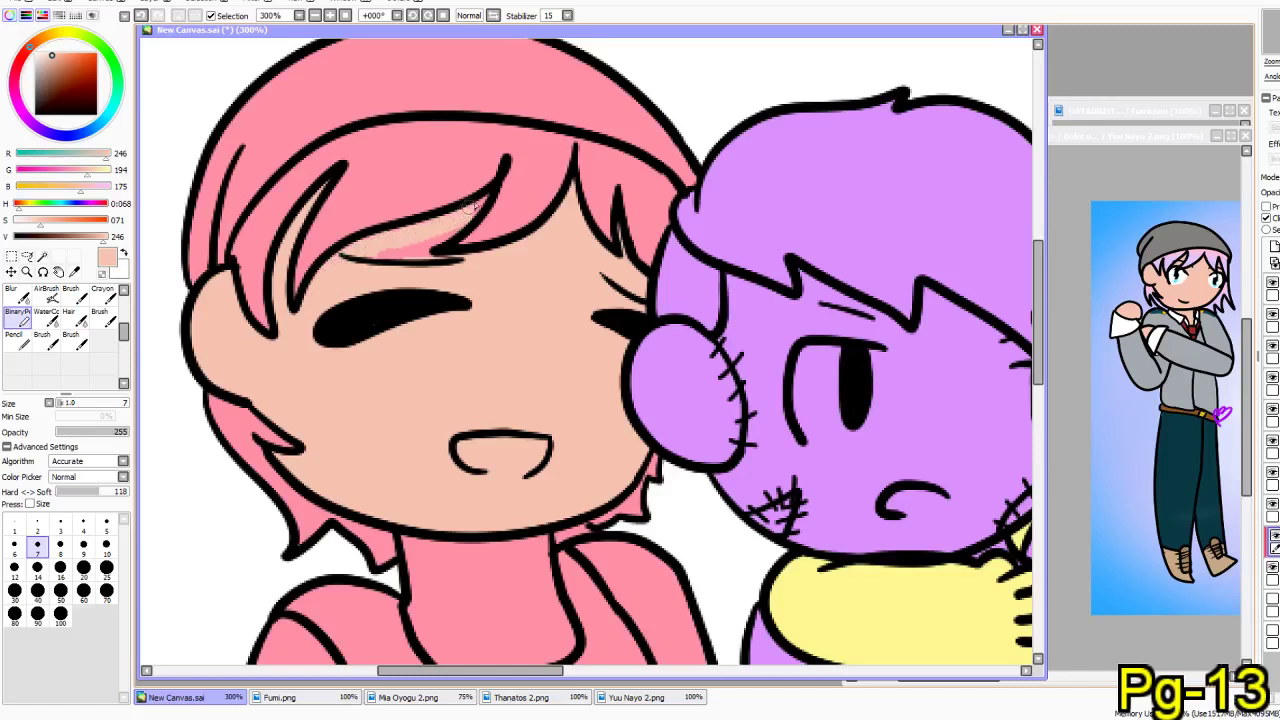
key("ctrl+z")
- Paint the pink character's neck and the skin inside the shirt neckline in skin tone at size 7
mouse_move(531, 558)
left_mouse_down()
mouse_move(536, 418)
mouse_move(518, 397)
mouse_move(506, 462)
left_mouse_up()
left_click_drag(524, 402, 537, 471)
left_click_drag(484, 402, 486, 448)
left_click_drag(466, 418, 495, 482)
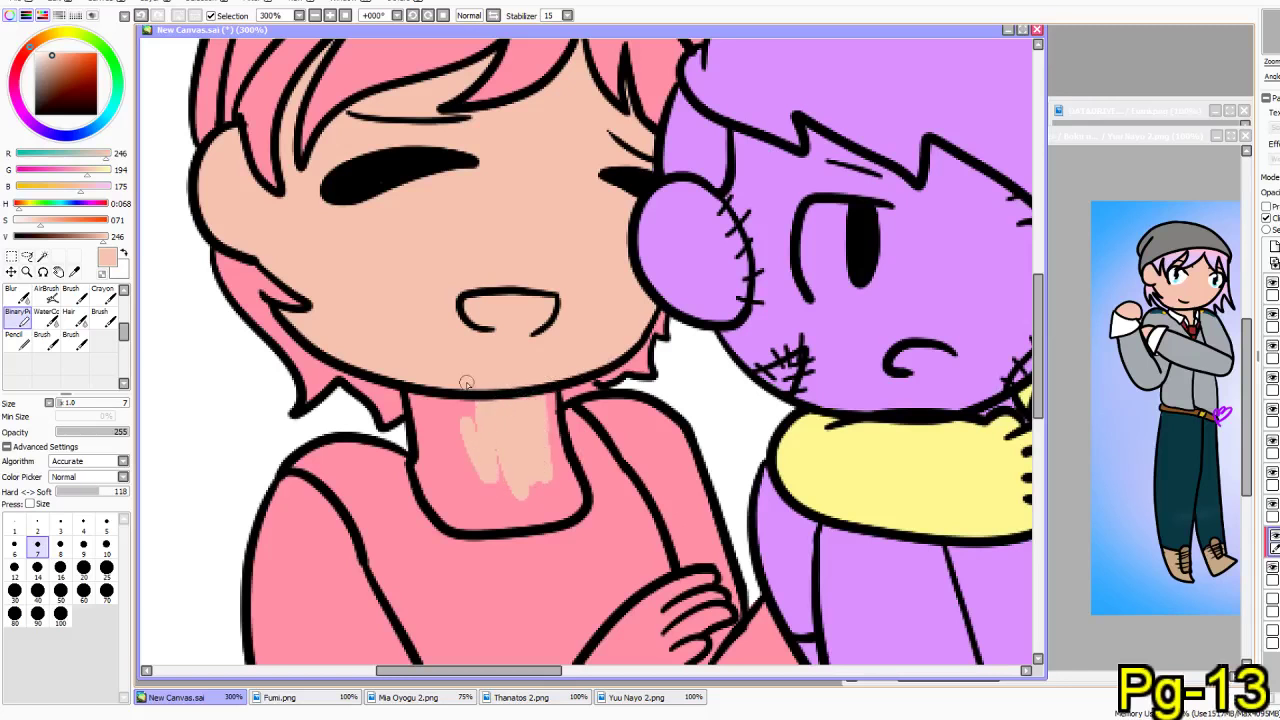
mouse_move(464, 420)
left_mouse_down()
mouse_move(507, 486)
mouse_move(472, 518)
left_mouse_up()
mouse_move(430, 398)
left_mouse_down()
mouse_move(446, 498)
mouse_move(430, 466)
mouse_move(432, 500)
mouse_move(476, 520)
mouse_move(572, 503)
mouse_move(550, 395)
mouse_move(558, 480)
mouse_move(496, 500)
left_mouse_up()
- Paint the pink character's front upper arm and forearm in skin tone at size 25
mouse_move(447, 551)
left_mouse_down()
mouse_move(270, 370)
mouse_move(237, 256)
left_mouse_up()
left_click(106, 570)
mouse_move(258, 333)
left_mouse_down()
mouse_move(280, 210)
mouse_move(334, 268)
mouse_move(357, 369)
mouse_move(425, 438)
mouse_move(443, 509)
mouse_move(370, 415)
mouse_move(480, 557)
mouse_move(286, 400)
mouse_move(372, 522)
left_mouse_up()
mouse_move(511, 532)
left_mouse_down()
mouse_move(308, 485)
mouse_move(312, 506)
mouse_move(300, 504)
mouse_move(366, 538)
mouse_move(432, 534)
mouse_move(526, 300)
mouse_move(425, 443)
mouse_move(405, 438)
mouse_move(450, 373)
mouse_move(438, 435)
mouse_move(374, 505)
mouse_move(405, 490)
left_mouse_up()
- Paint the pink character's hand, wrist and far arm up to the shoulder in skin tone at size 10
left_click(106, 544)
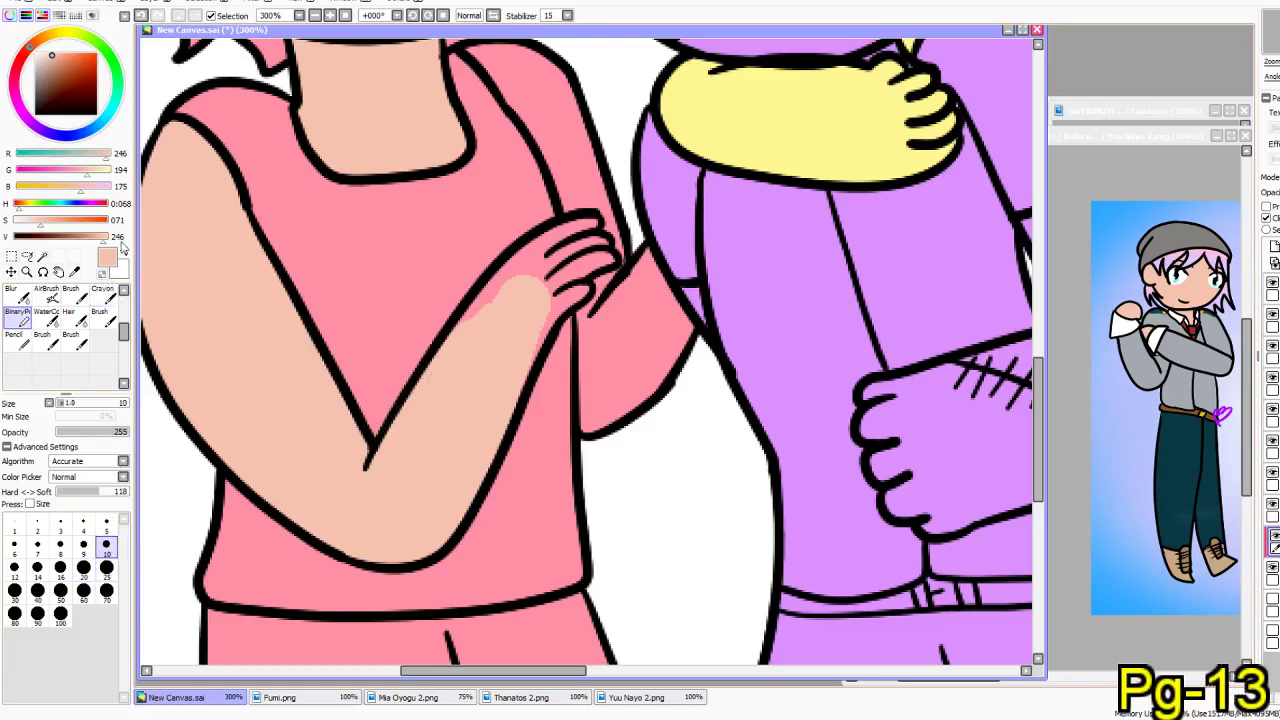
mouse_move(540, 265)
left_mouse_down()
mouse_move(464, 329)
mouse_move(465, 313)
mouse_move(551, 238)
mouse_move(589, 224)
mouse_move(529, 275)
mouse_move(601, 243)
mouse_move(542, 288)
mouse_move(605, 260)
mouse_move(545, 290)
mouse_move(573, 290)
mouse_move(516, 350)
mouse_move(545, 327)
mouse_move(500, 396)
left_mouse_up()
key("ctrl+z")
mouse_move(585, 343)
left_mouse_down()
mouse_move(586, 450)
mouse_move(591, 366)
mouse_move(611, 365)
mouse_move(650, 463)
mouse_move(625, 347)
mouse_move(637, 312)
mouse_move(679, 367)
mouse_move(644, 286)
mouse_move(686, 350)
mouse_move(650, 272)
left_mouse_up()
mouse_move(617, 185)
left_mouse_down()
mouse_move(580, 68)
mouse_move(625, 275)
mouse_move(534, 80)
mouse_move(569, 207)
mouse_move(503, 64)
mouse_move(476, 48)
mouse_move(530, 104)
mouse_move(506, 81)
mouse_move(524, 103)
mouse_move(511, 97)
mouse_move(500, 56)
left_mouse_up()
mouse_move(580, 126)
left_mouse_down()
mouse_move(567, 72)
mouse_move(577, 171)
mouse_move(617, 246)
mouse_move(573, 184)
left_mouse_up()
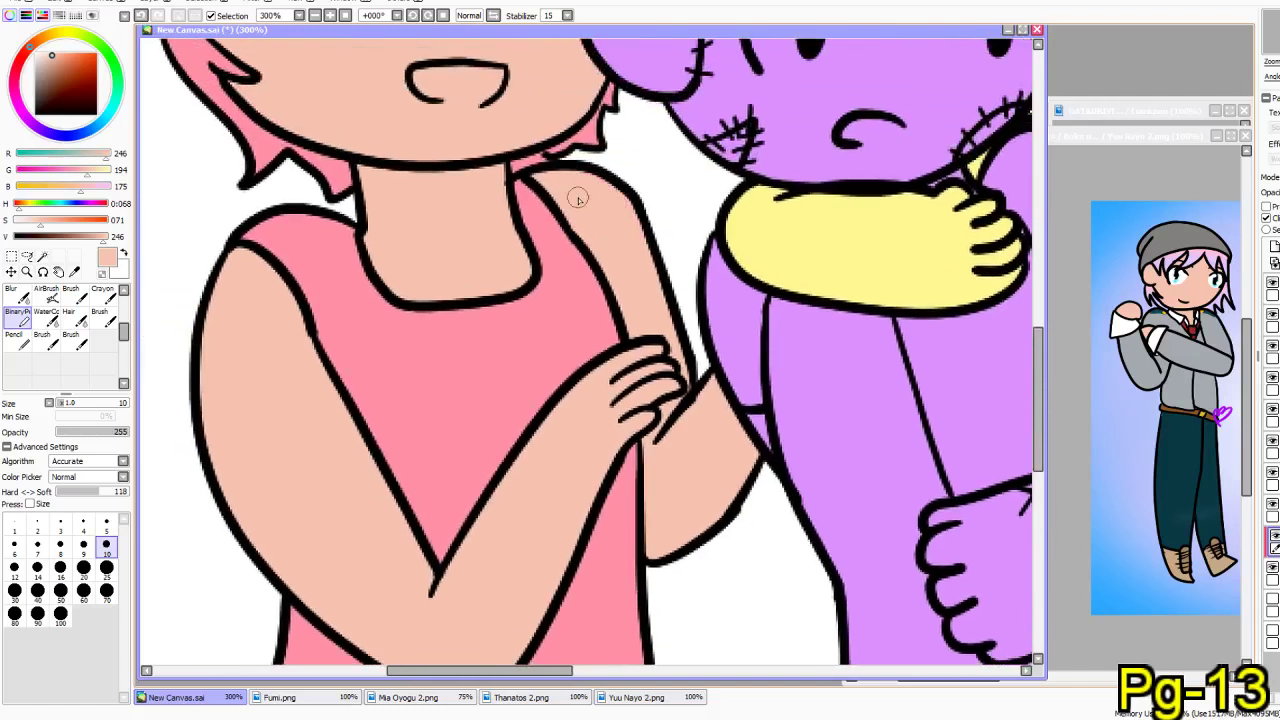
- Set up the Pencil at size 3.5 with transparent colour and activate the pink character's base-colour layer
left_click_drag(62, 112, 4, 202)
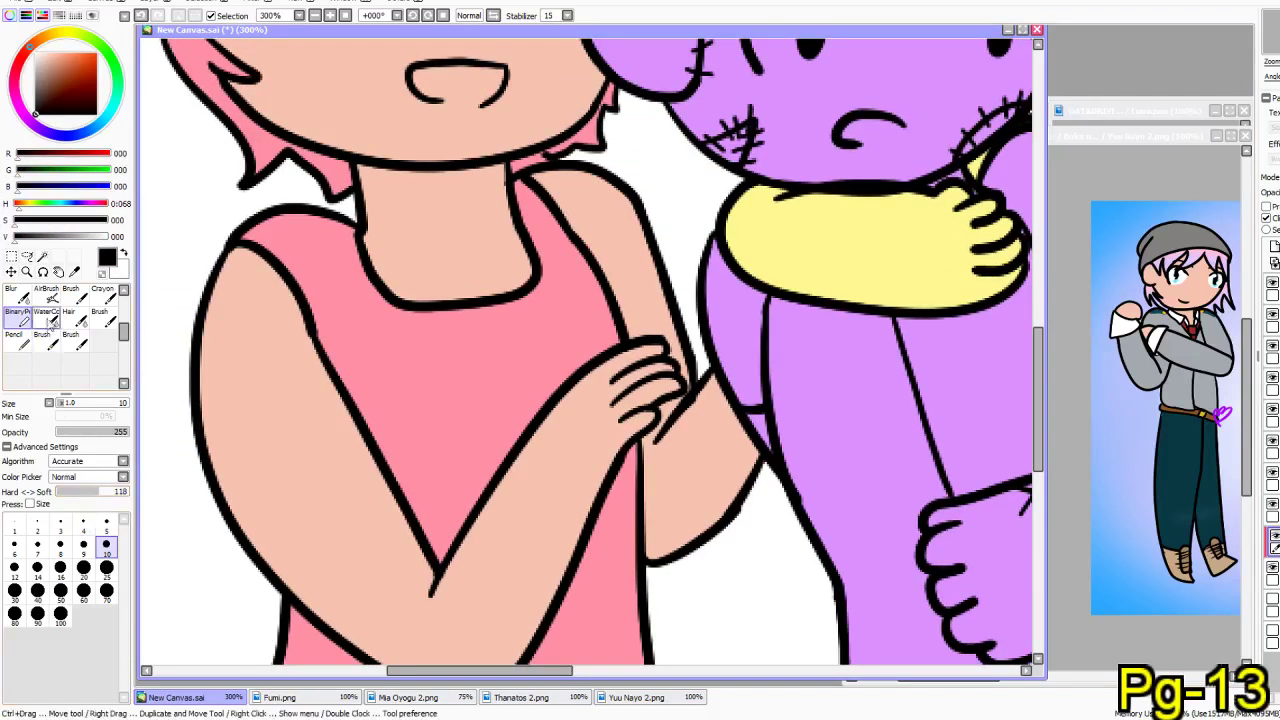
left_click(19, 346)
left_click(83, 627)
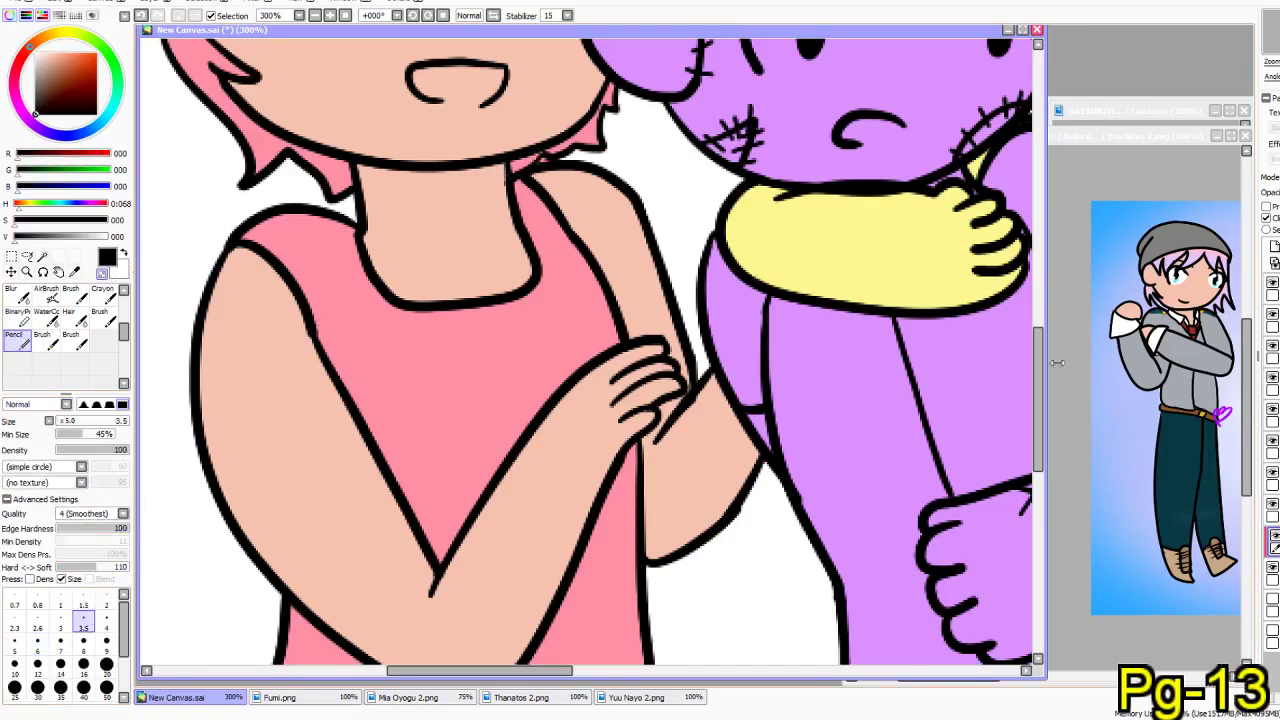
left_click(1275, 572)
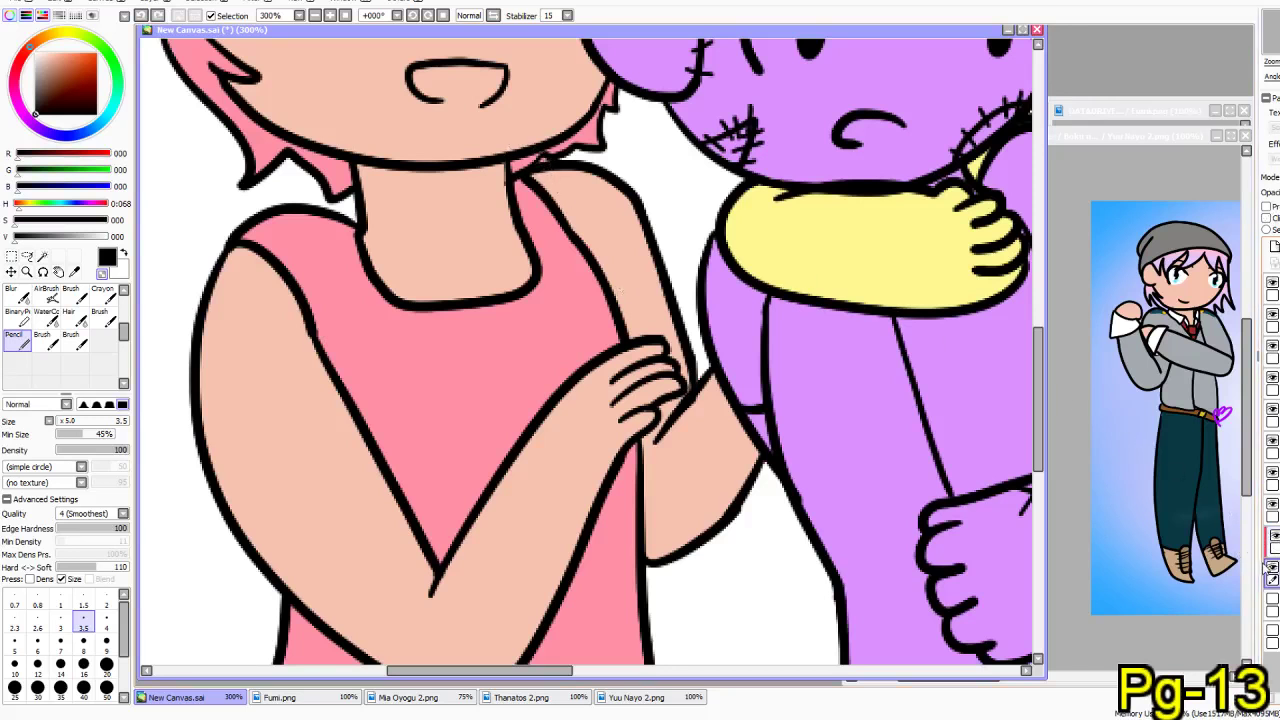
left_click(1268, 545)
left_click(1273, 351)
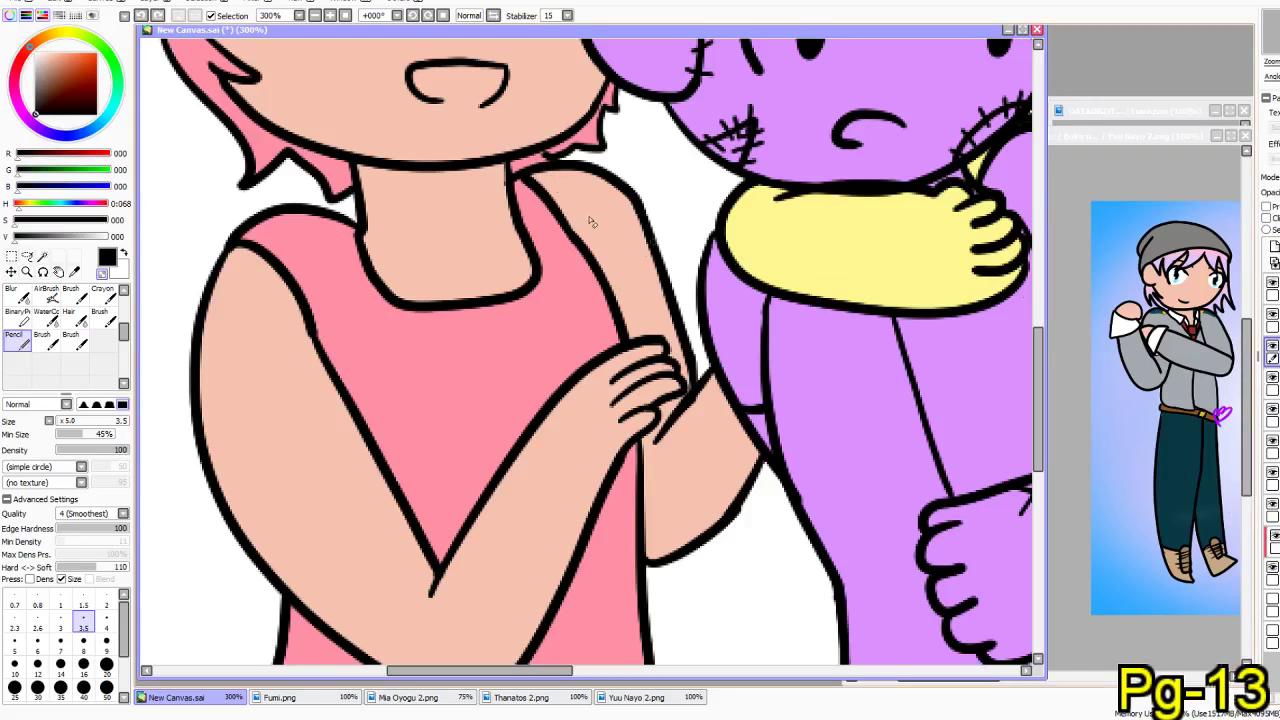
left_click(1272, 412)
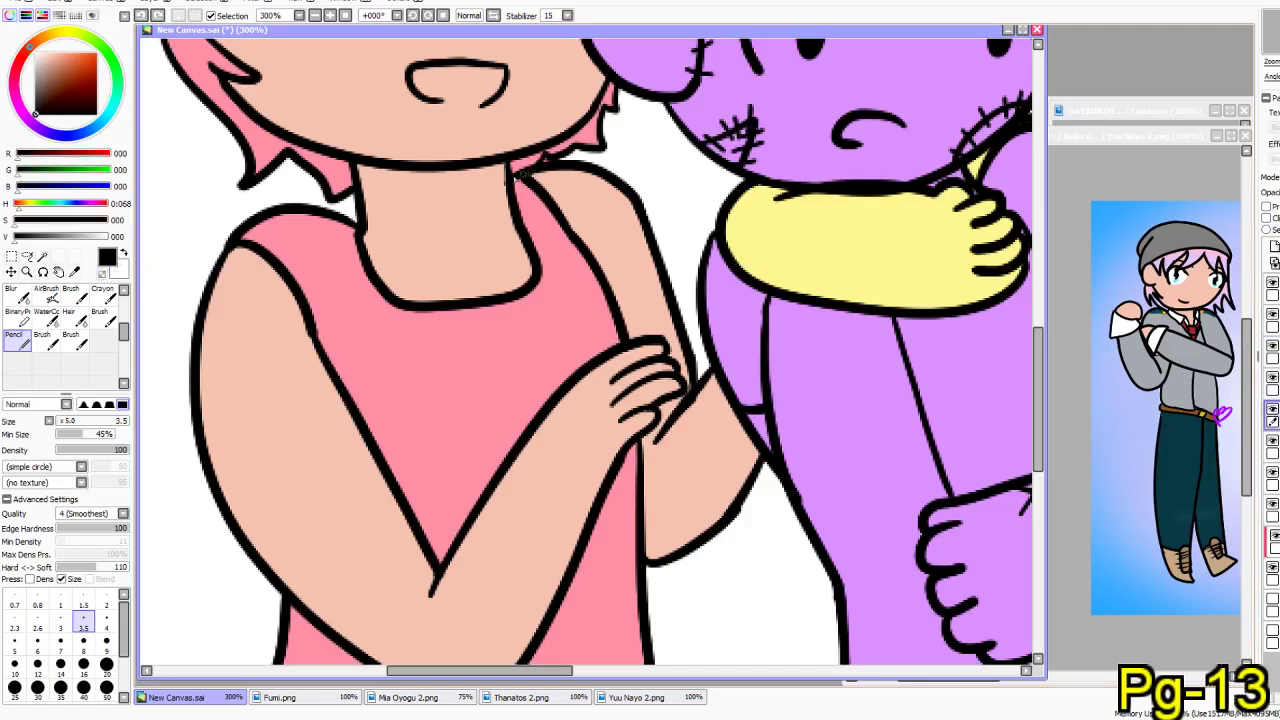
left_click(1272, 573)
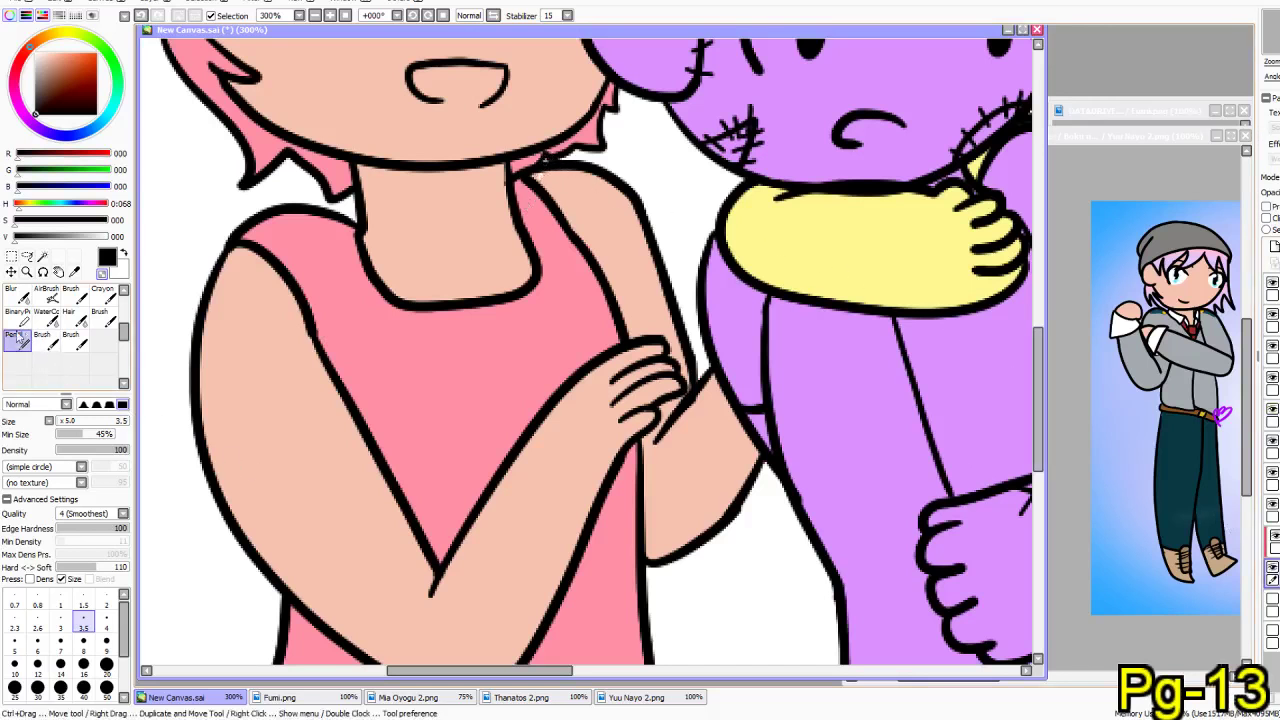
- Sample the skin colour from the pink-haired character's arm for the Pencil tool
left_click(74, 271)
left_click(247, 380)
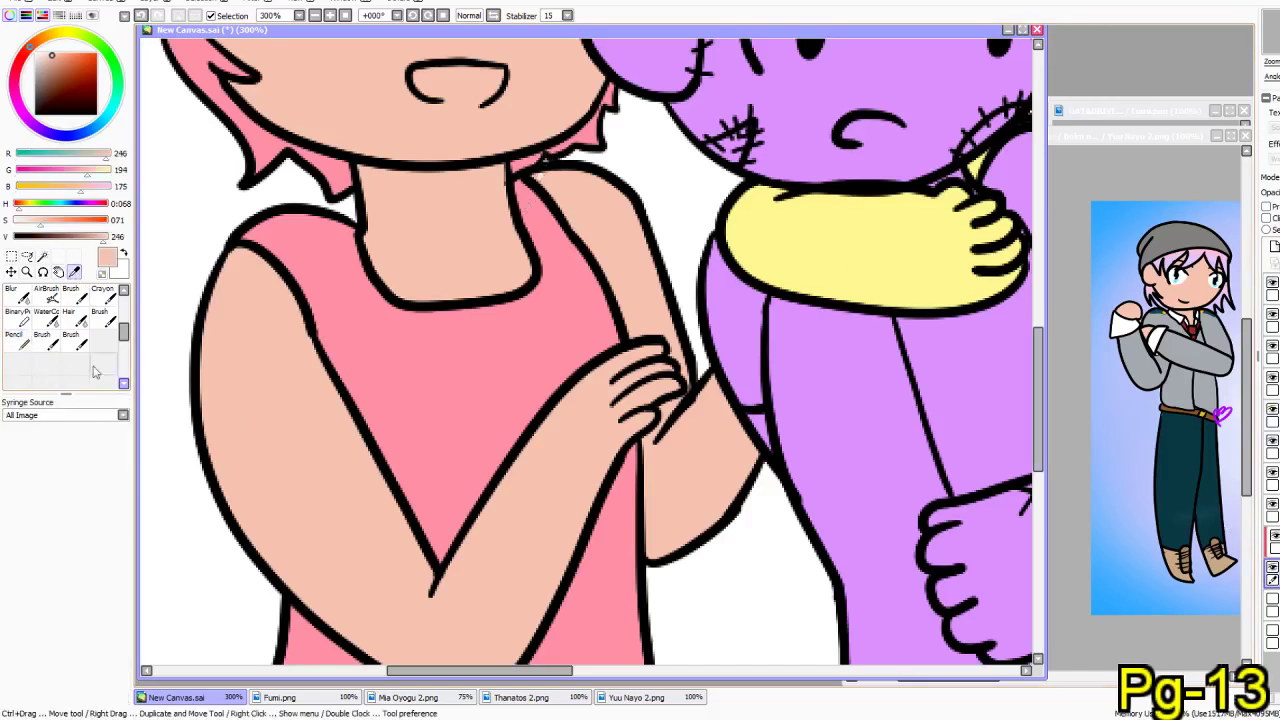
left_click(16, 338)
- Open the a icon.png reference image and sample the dark purple of its tank top
left_click(20, 3)
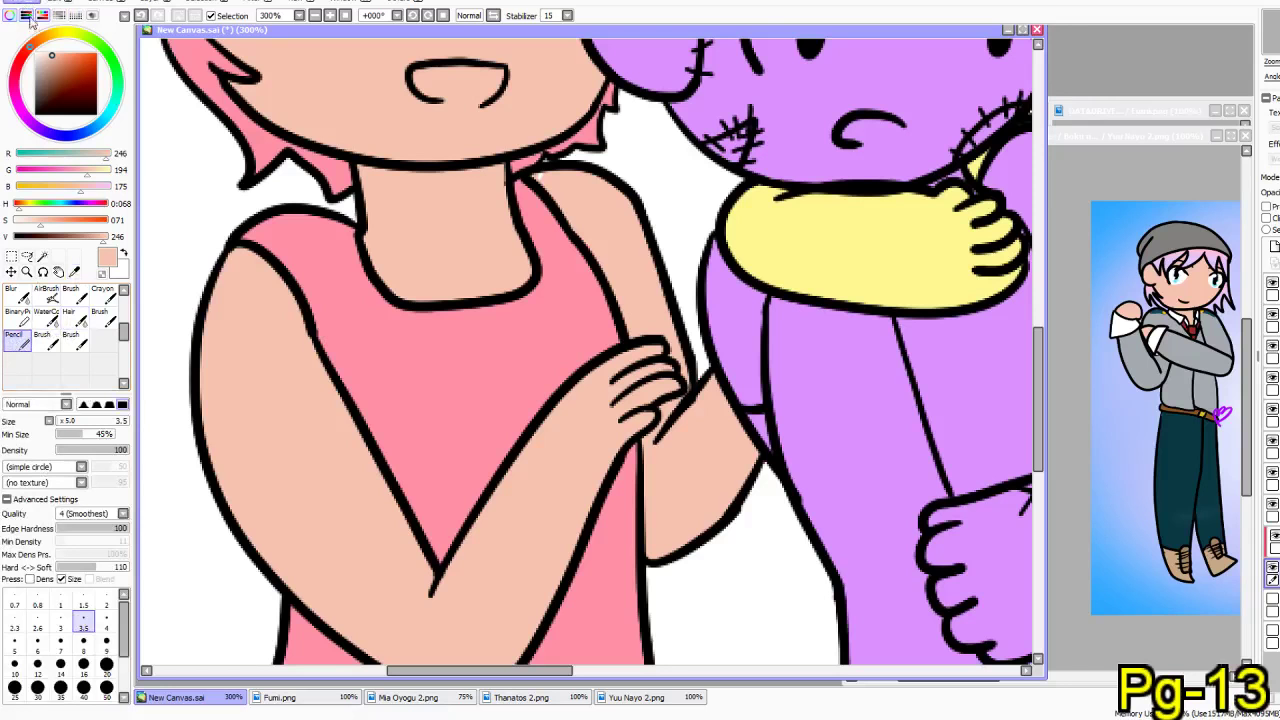
left_click(56, 25)
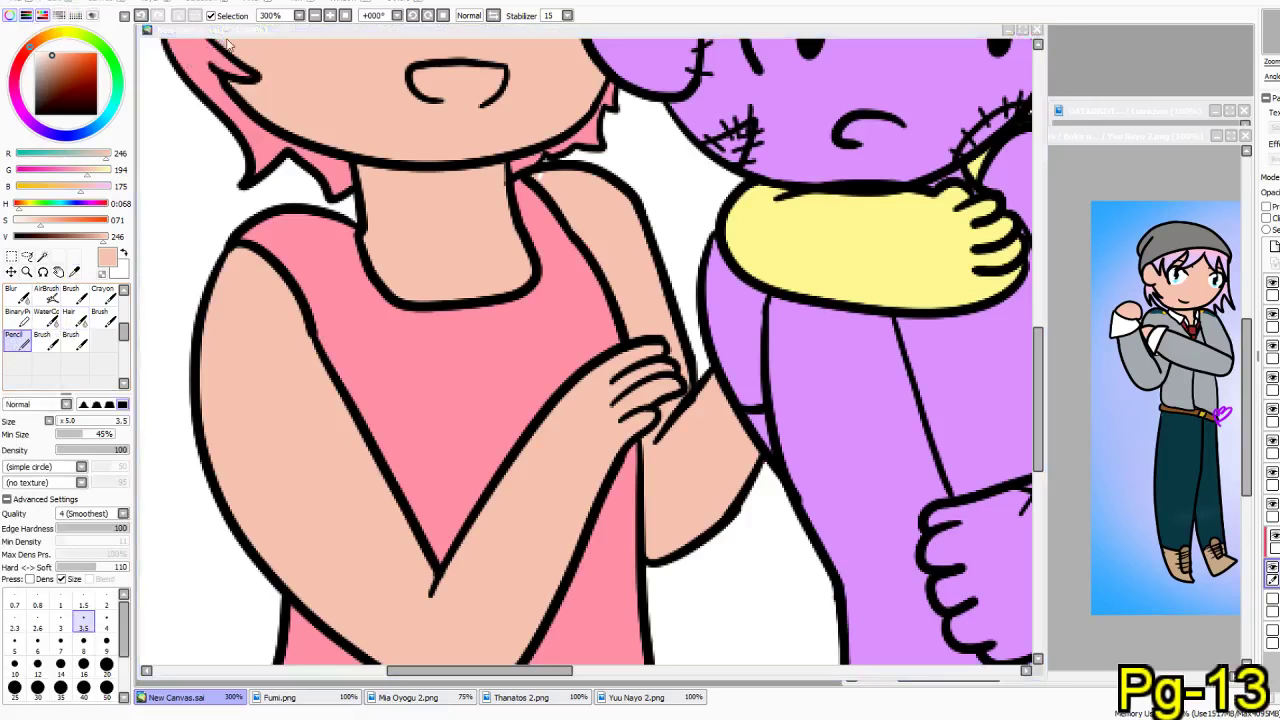
double_click(345, 110)
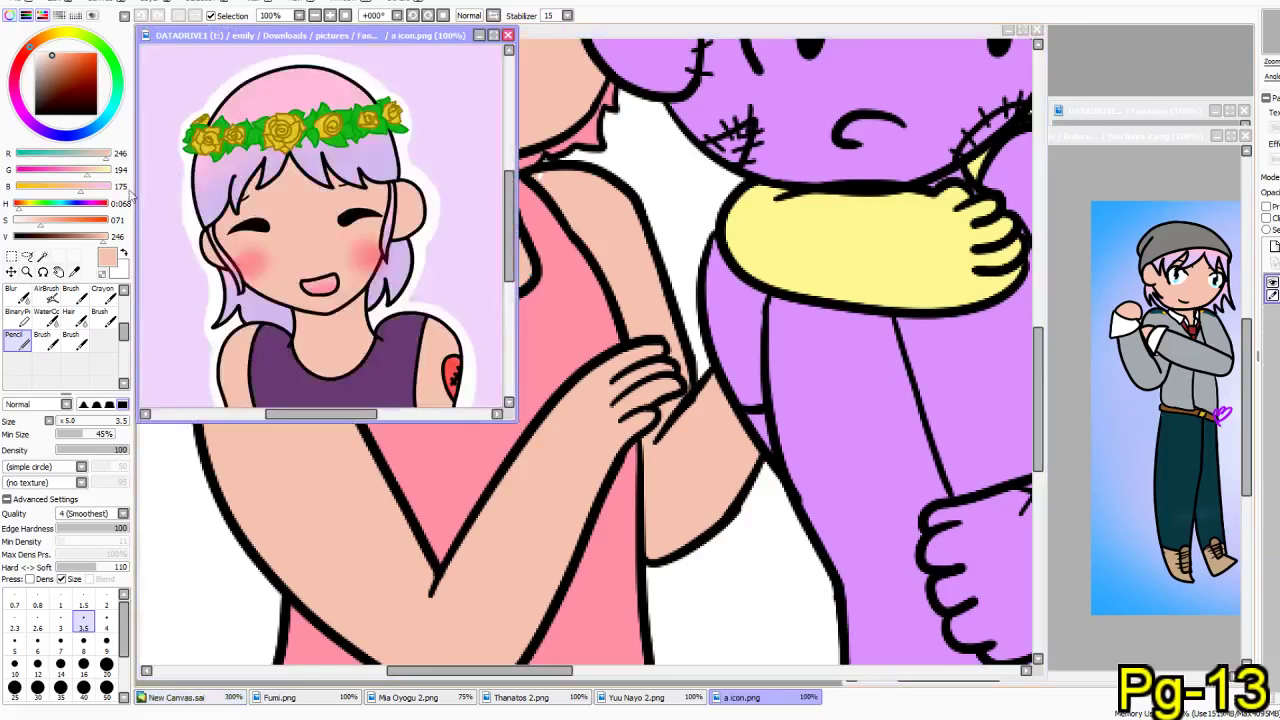
left_click(75, 271)
scroll(288, 333, "down", 1)
scroll(290, 346, "up", 2)
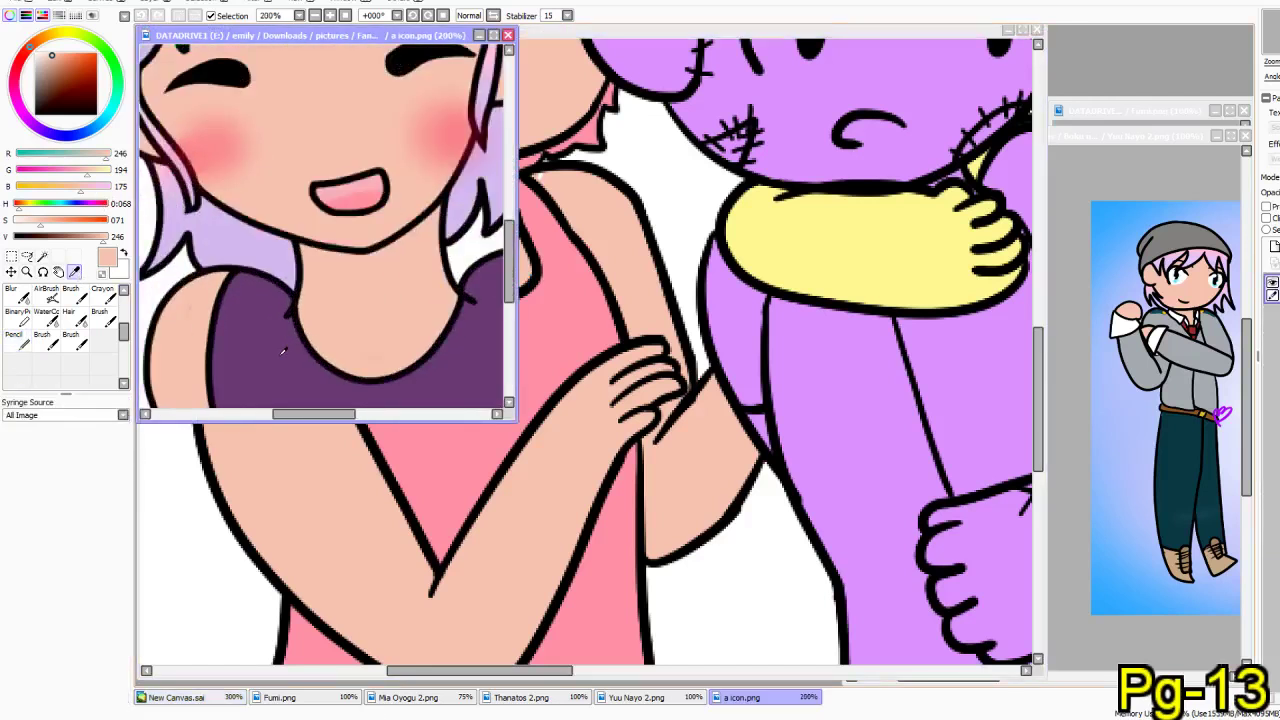
left_click(279, 350)
scroll(275, 345, "down", 1)
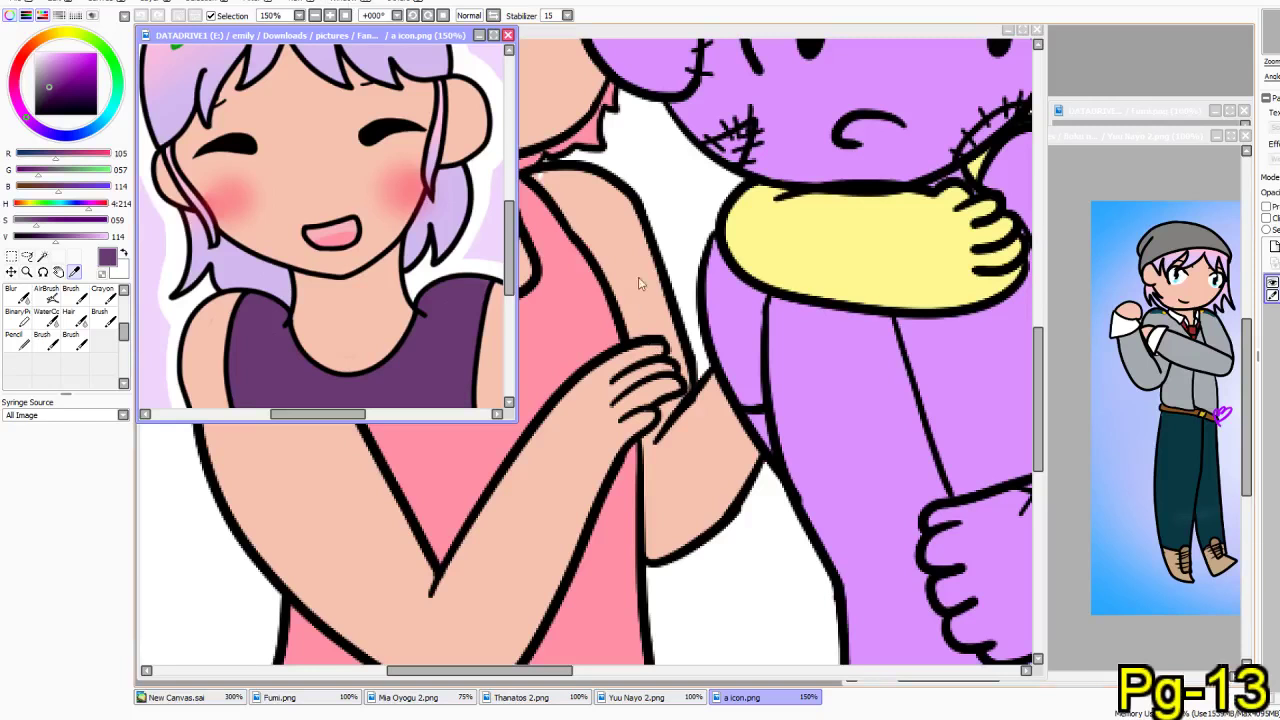
- Shrink the a icon.png and Yuu Nayo 2.png reference windows and stack them beside the canvas, with both characters in view
left_click_drag(428, 37, 1164, 34)
left_click_drag(870, 420, 1058, 224)
scroll(1203, 143, "down", 5)
left_click(1086, 271)
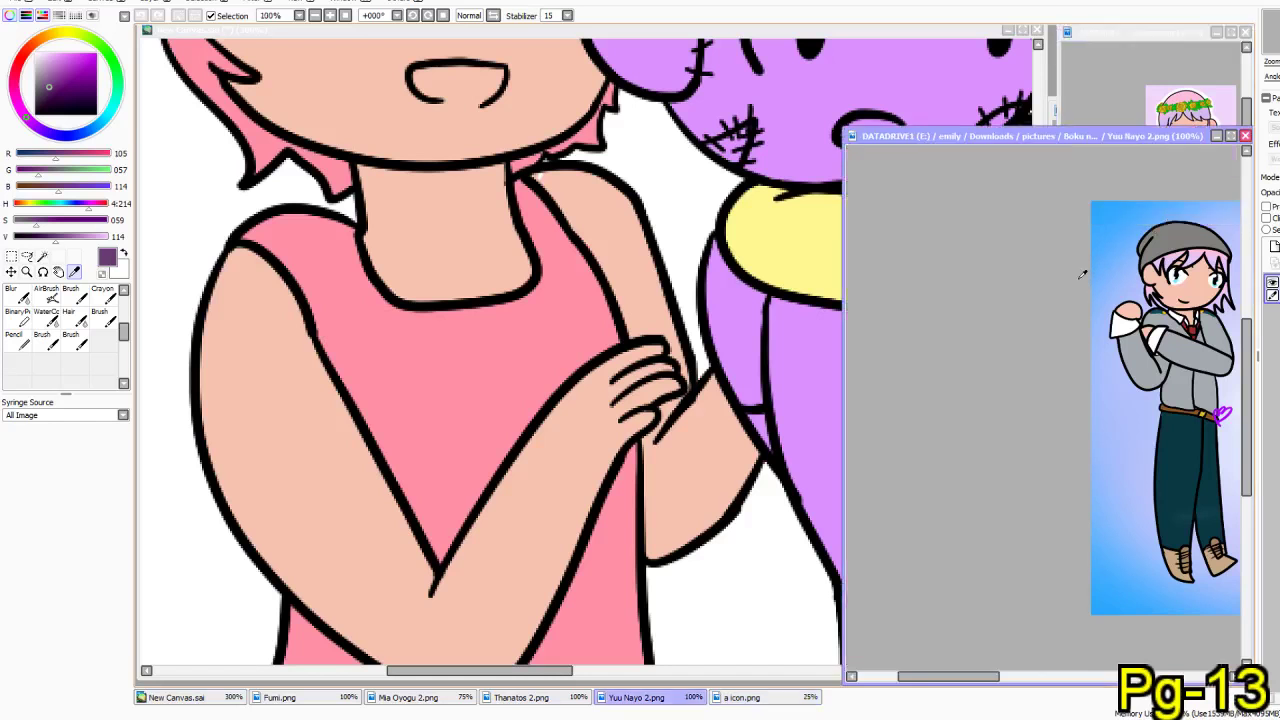
left_click_drag(843, 130, 1058, 210)
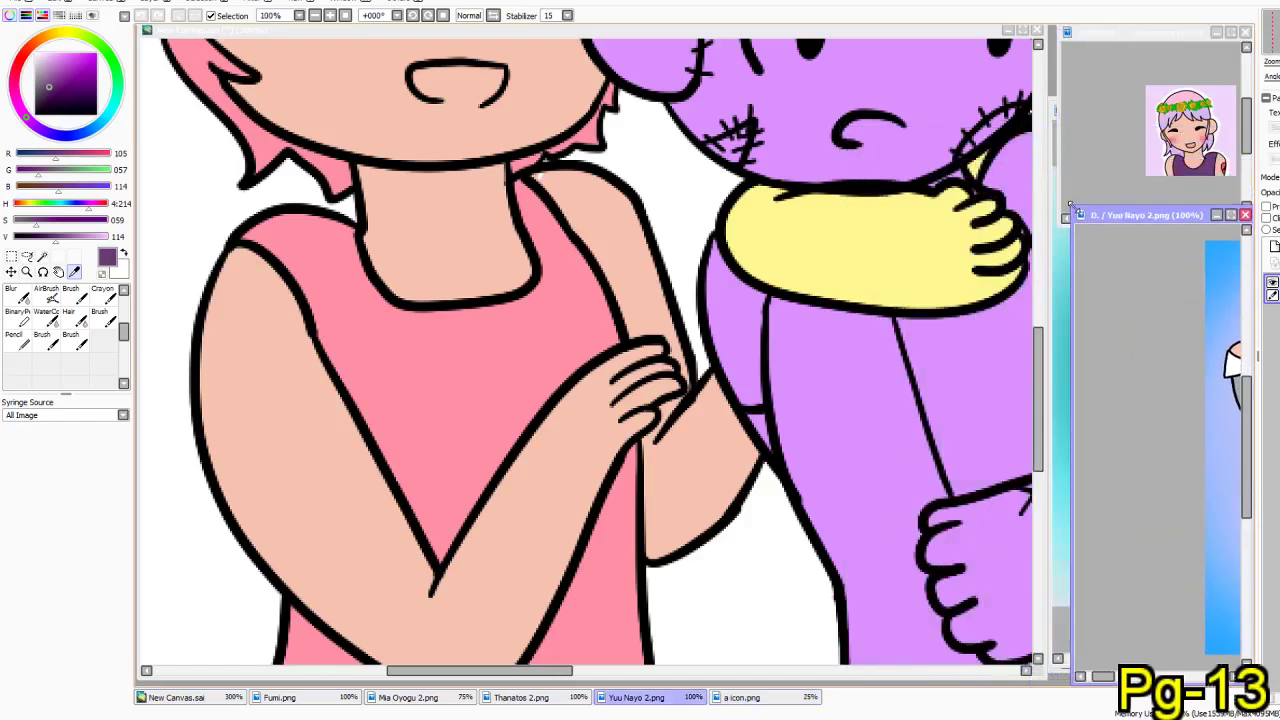
left_click_drag(1108, 678, 1118, 666)
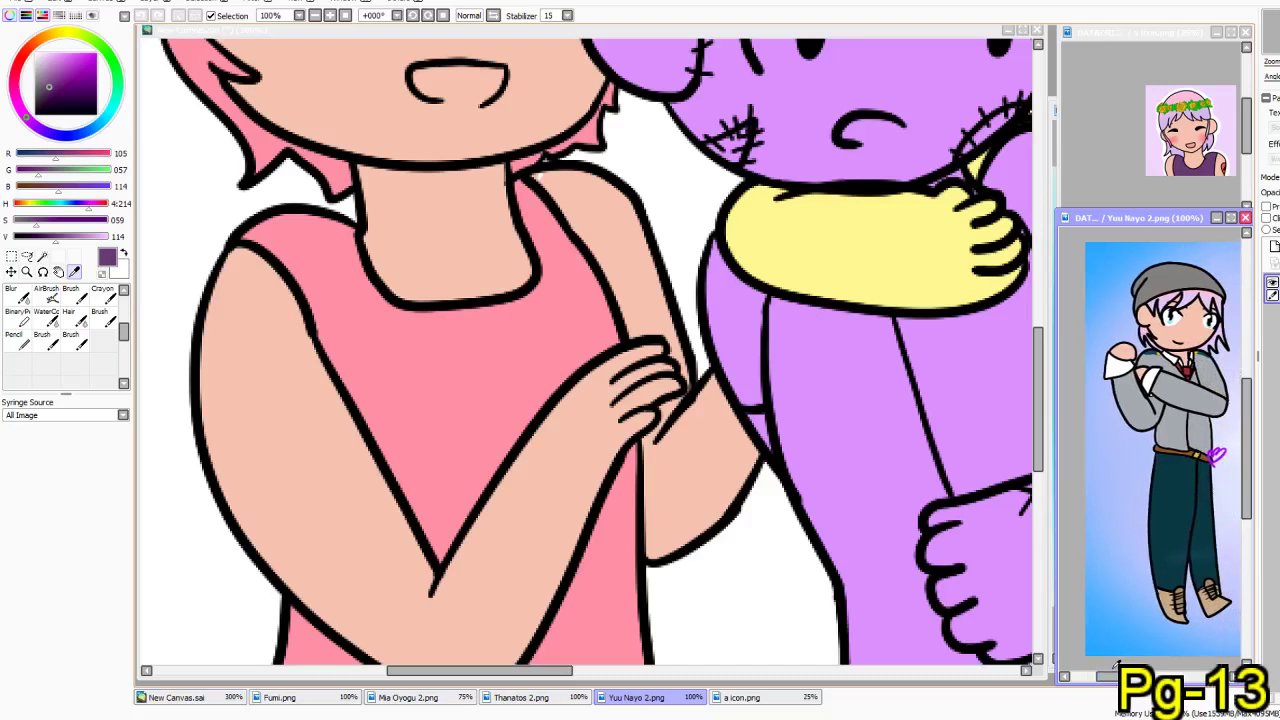
- Paint the pink-haired character's tank top on New Canvas.sai with the sampled purple, using the Pencil at size 20
left_click(367, 38)
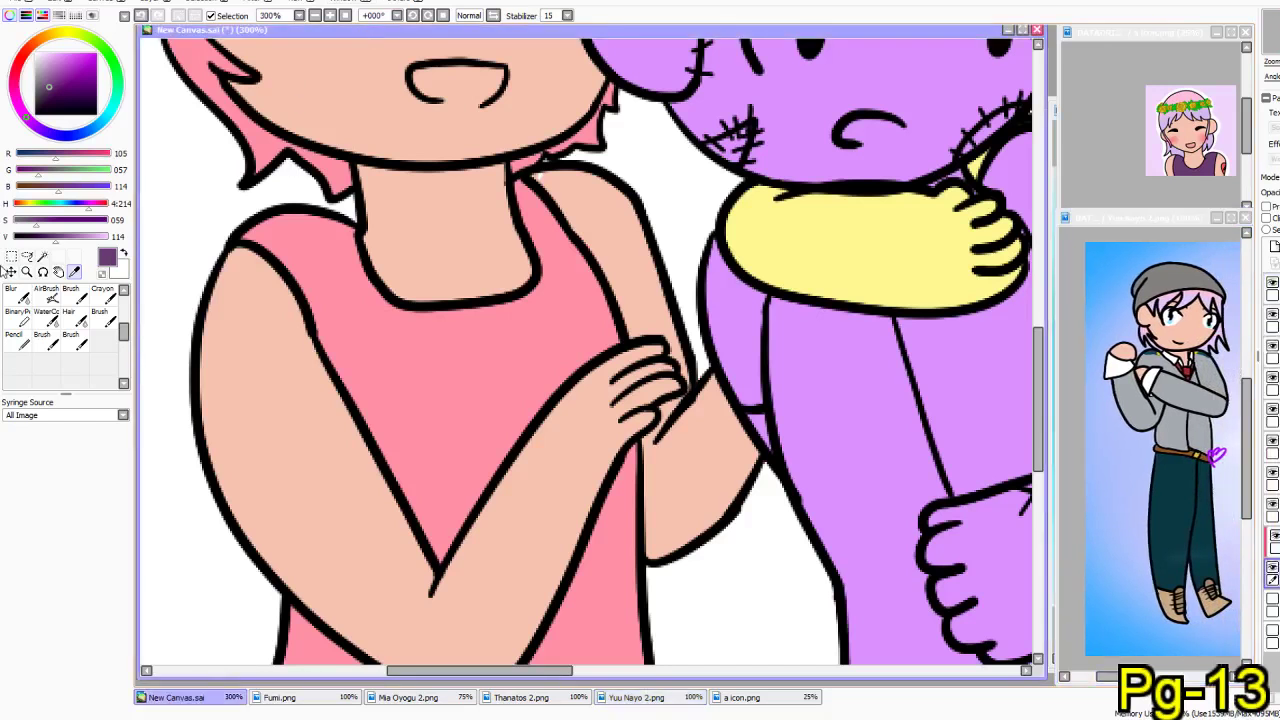
left_click(15, 340)
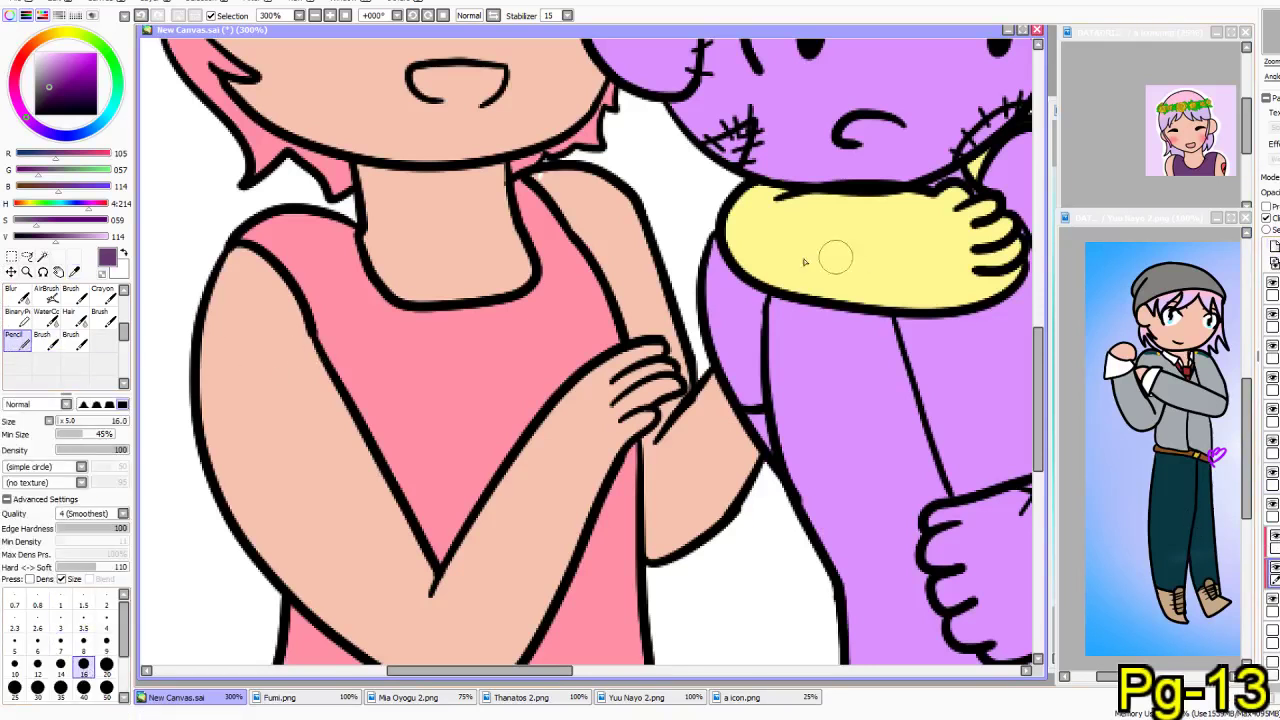
mouse_move(355, 240)
left_mouse_down()
mouse_move(209, 241)
mouse_move(232, 283)
mouse_move(566, 223)
mouse_move(234, 281)
mouse_move(551, 186)
mouse_move(472, 252)
mouse_move(257, 349)
mouse_move(674, 223)
mouse_move(162, 506)
mouse_move(642, 262)
left_mouse_up()
left_click(107, 668)
left_click_drag(340, 573, 310, 403)
left_click_drag(273, 259, 303, 317)
mouse_move(343, 243)
left_mouse_down()
mouse_move(368, 327)
mouse_move(357, 378)
mouse_move(379, 427)
mouse_move(414, 457)
mouse_move(437, 414)
mouse_move(419, 334)
mouse_move(476, 207)
mouse_move(545, 183)
mouse_move(621, 378)
mouse_move(619, 418)
mouse_move(621, 348)
mouse_move(593, 392)
mouse_move(671, 558)
mouse_move(583, 597)
left_mouse_up()
mouse_move(380, 603)
left_mouse_down()
mouse_move(342, 606)
mouse_move(470, 615)
mouse_move(598, 556)
mouse_move(420, 590)
mouse_move(370, 586)
mouse_move(335, 534)
left_mouse_up()
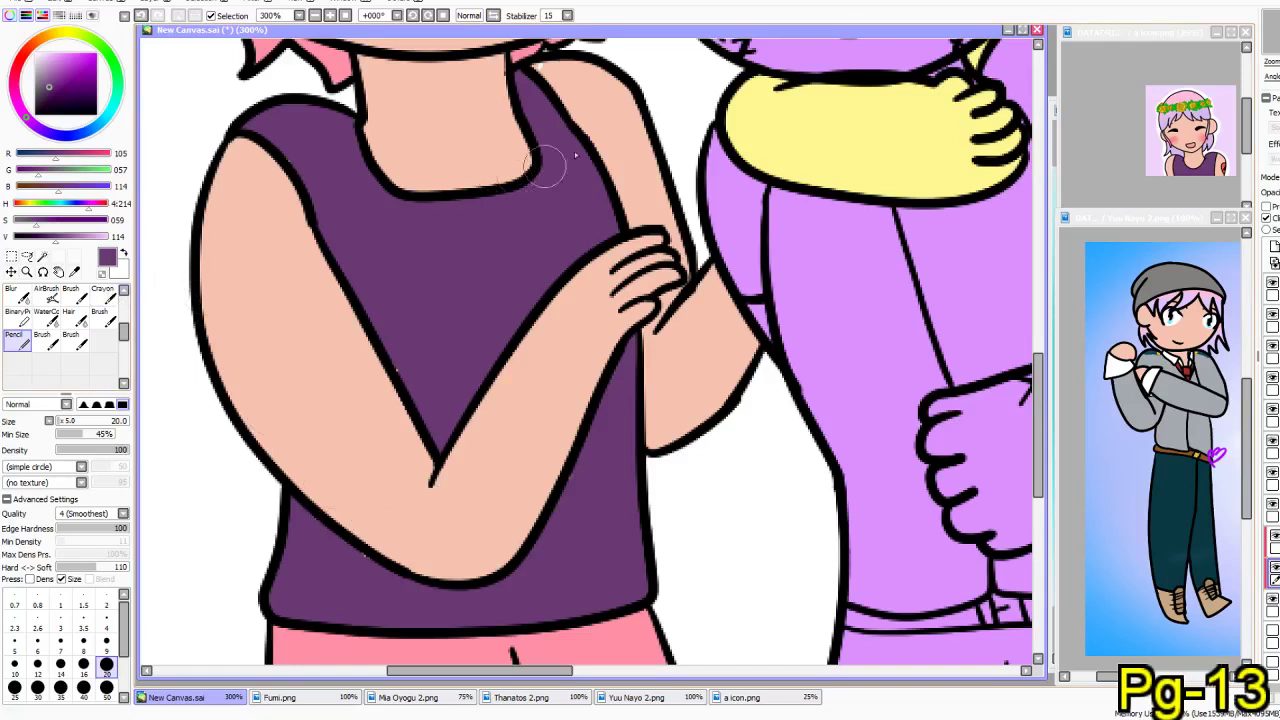
- Sample the skin colour and touch up the specks along the arm's outline with the Pencil at size 9
key("alt")
left_click(476, 165)
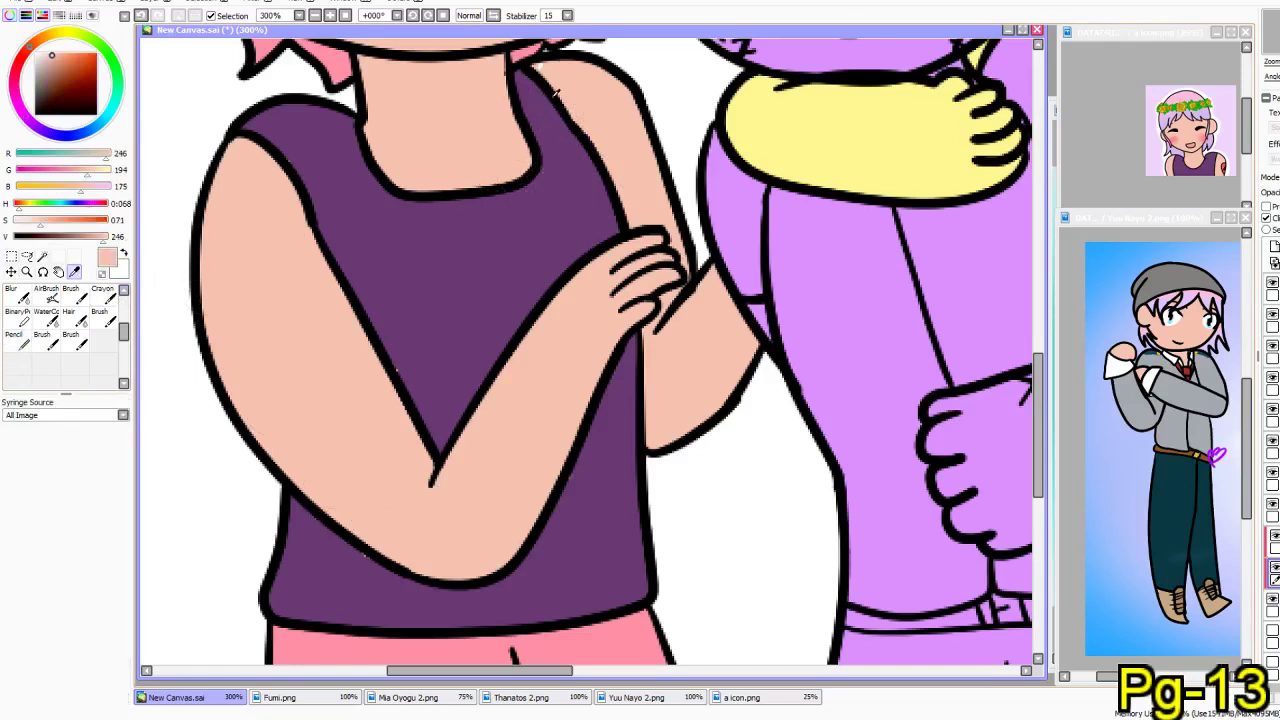
left_click(1277, 605)
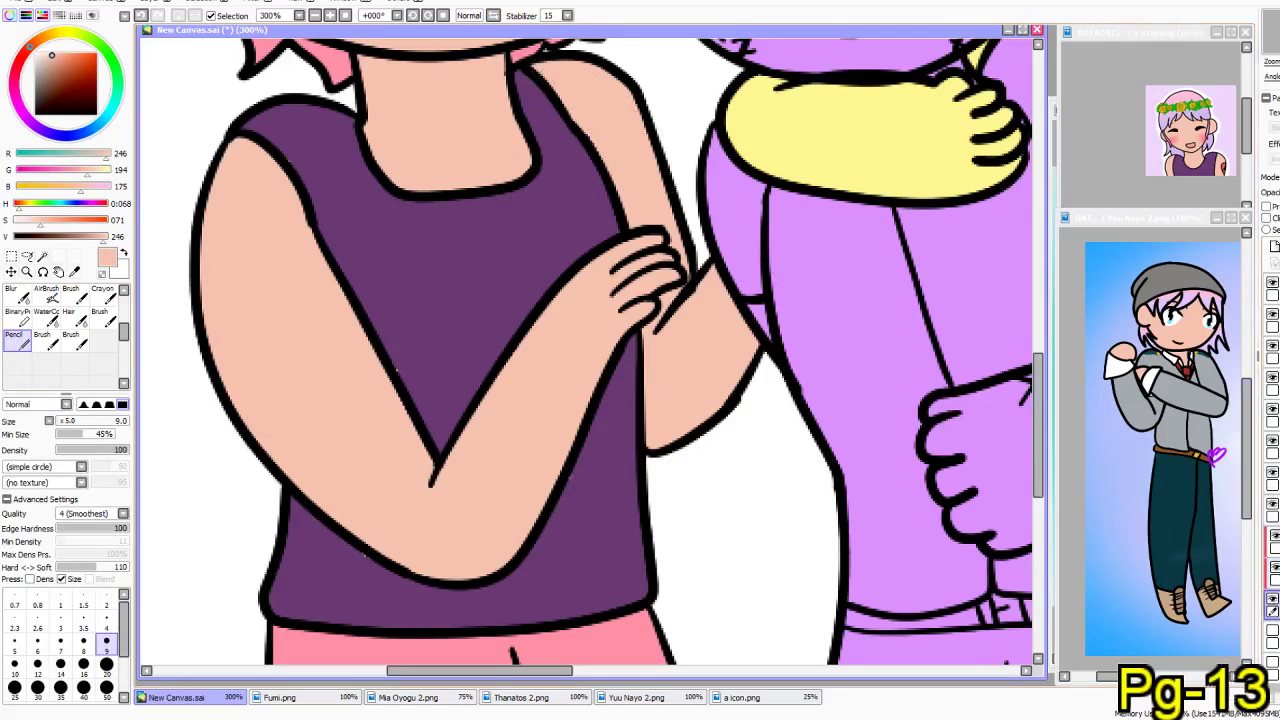
left_click(1277, 543)
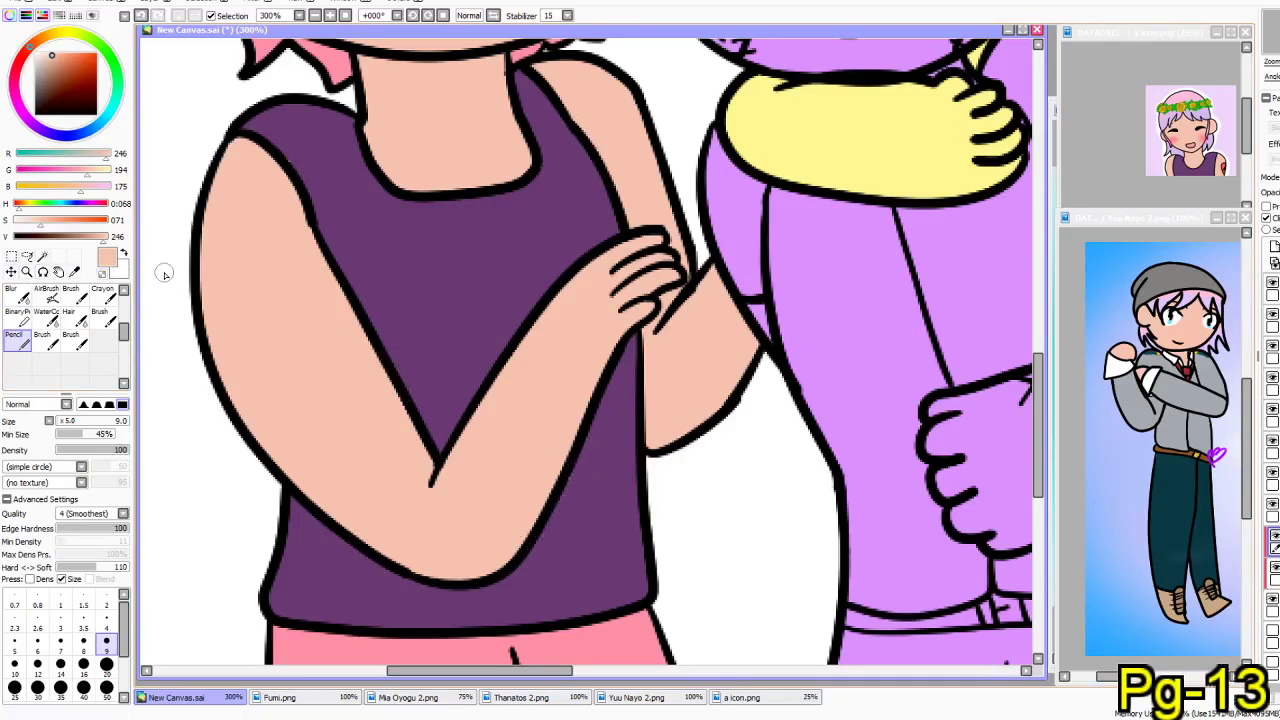
- Sample the tank top's purple again and touch up its shoulder edge with the Pencil at size 9
left_click(1275, 573)
mouse_move(322, 162)
left_mouse_down()
mouse_move(294, 185)
mouse_move(308, 170)
left_mouse_up()
key("ctrl+z")
left_click(75, 272)
left_click(322, 165)
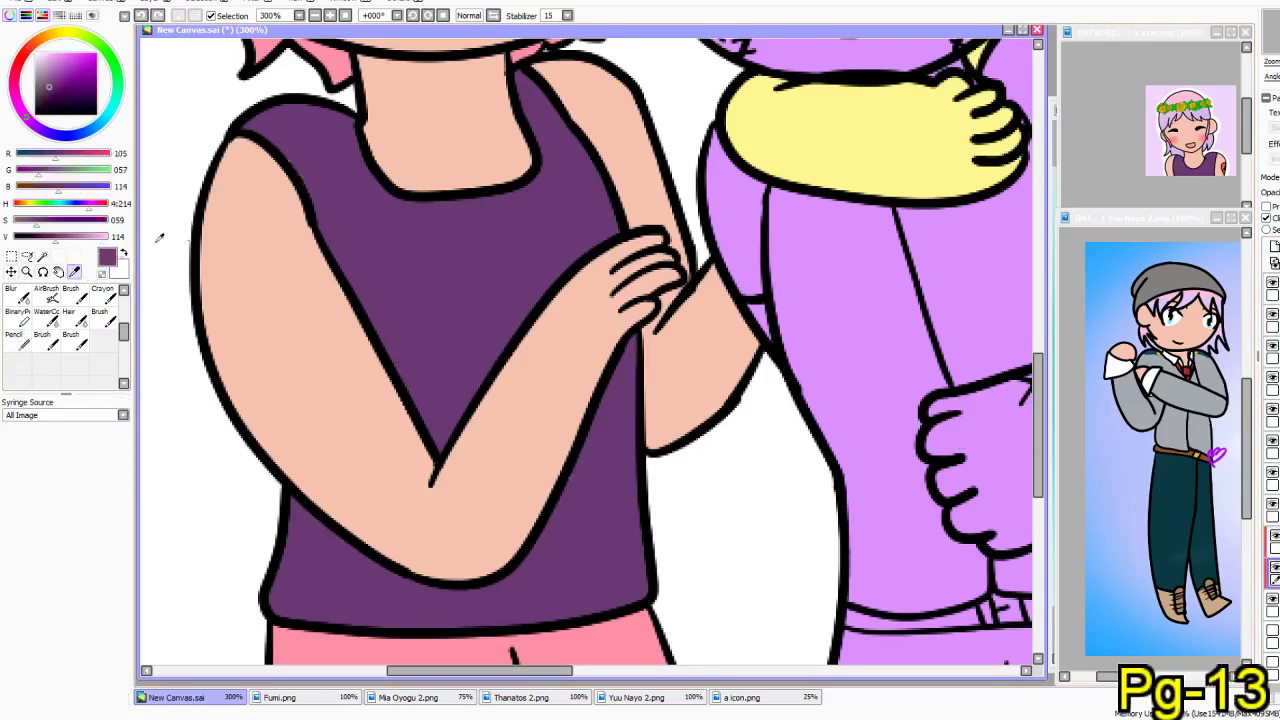
left_click(18, 341)
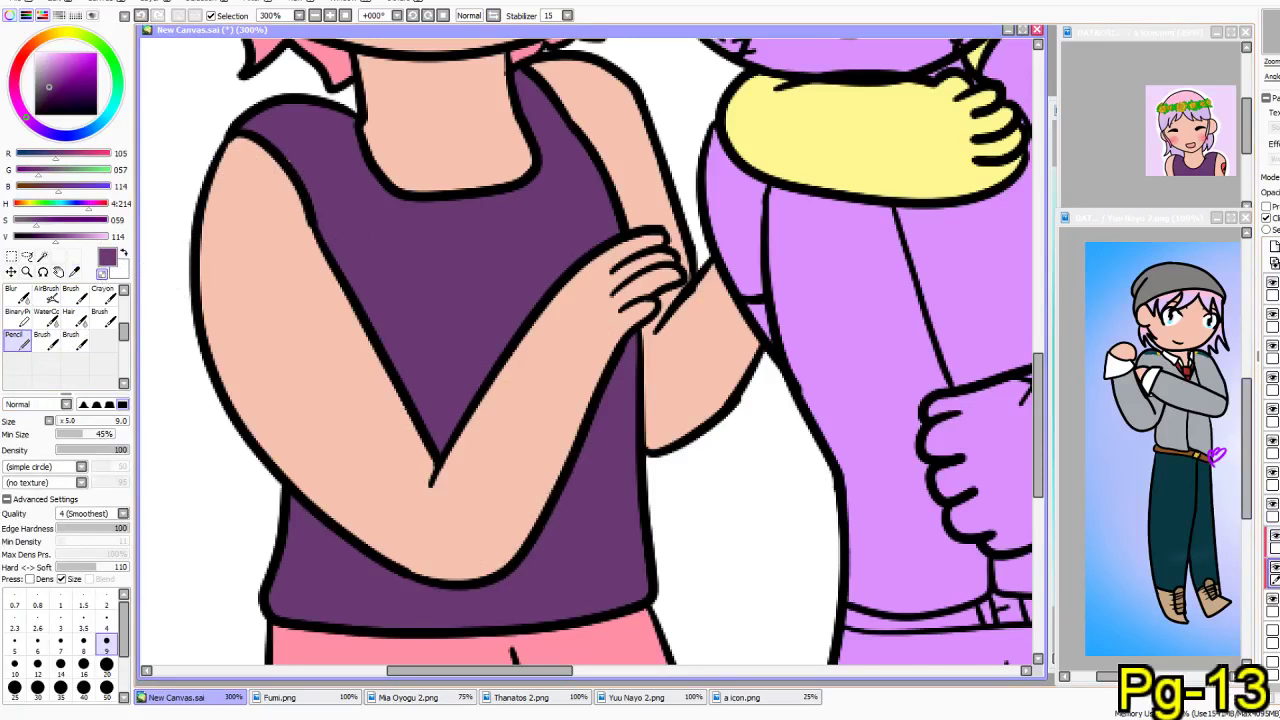
left_click_drag(298, 175, 292, 155)
- Shift the purple's hue to dark blue and paint the character's pants with the Pencil at size 20
left_click(101, 273)
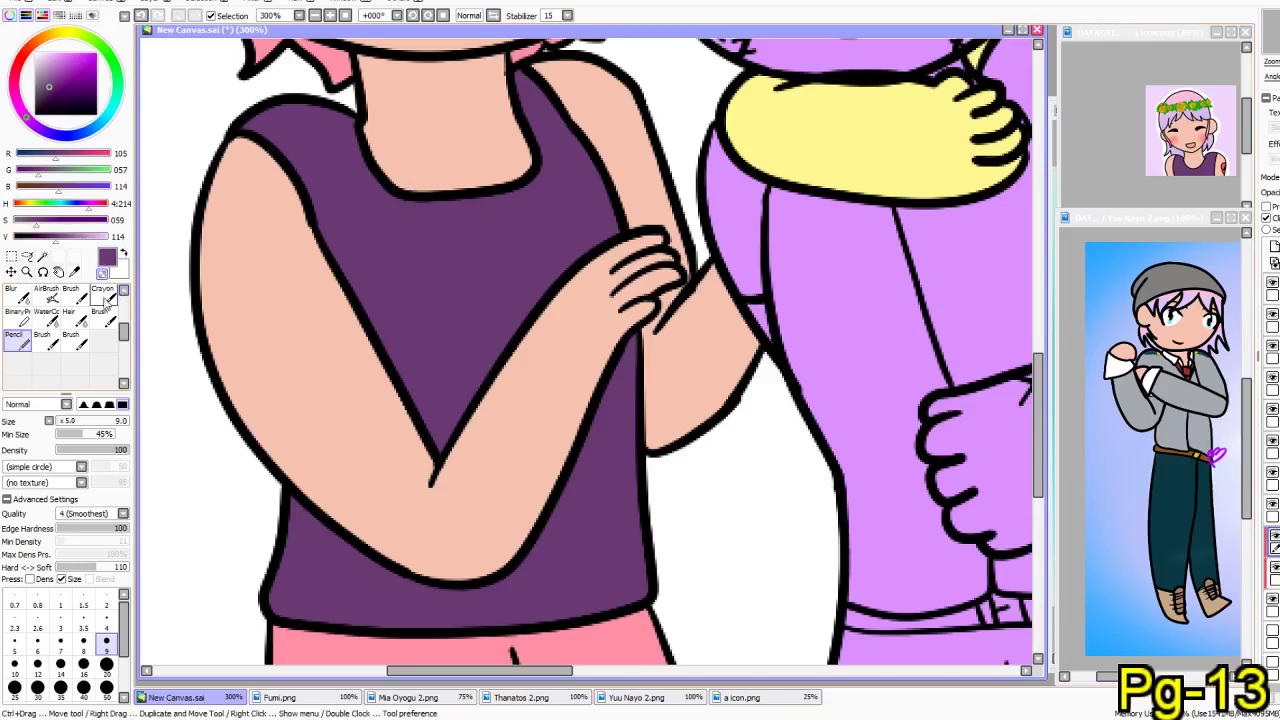
left_click(108, 666)
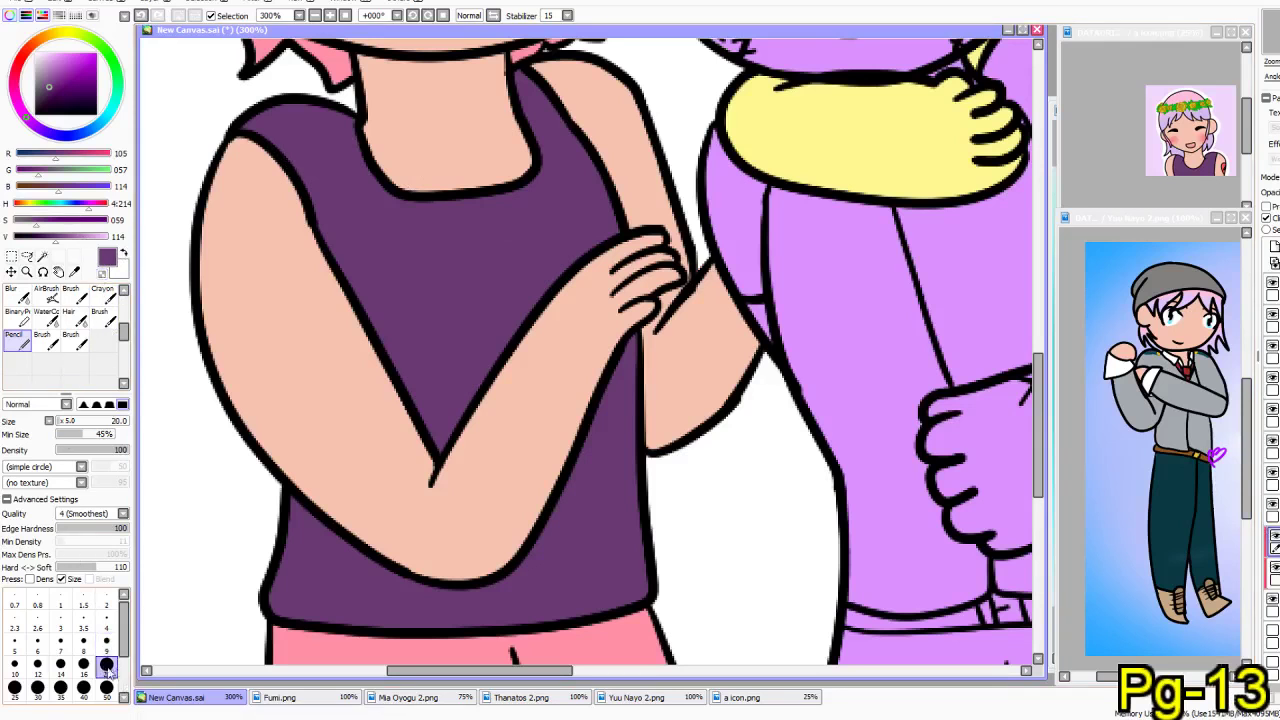
left_click(57, 135)
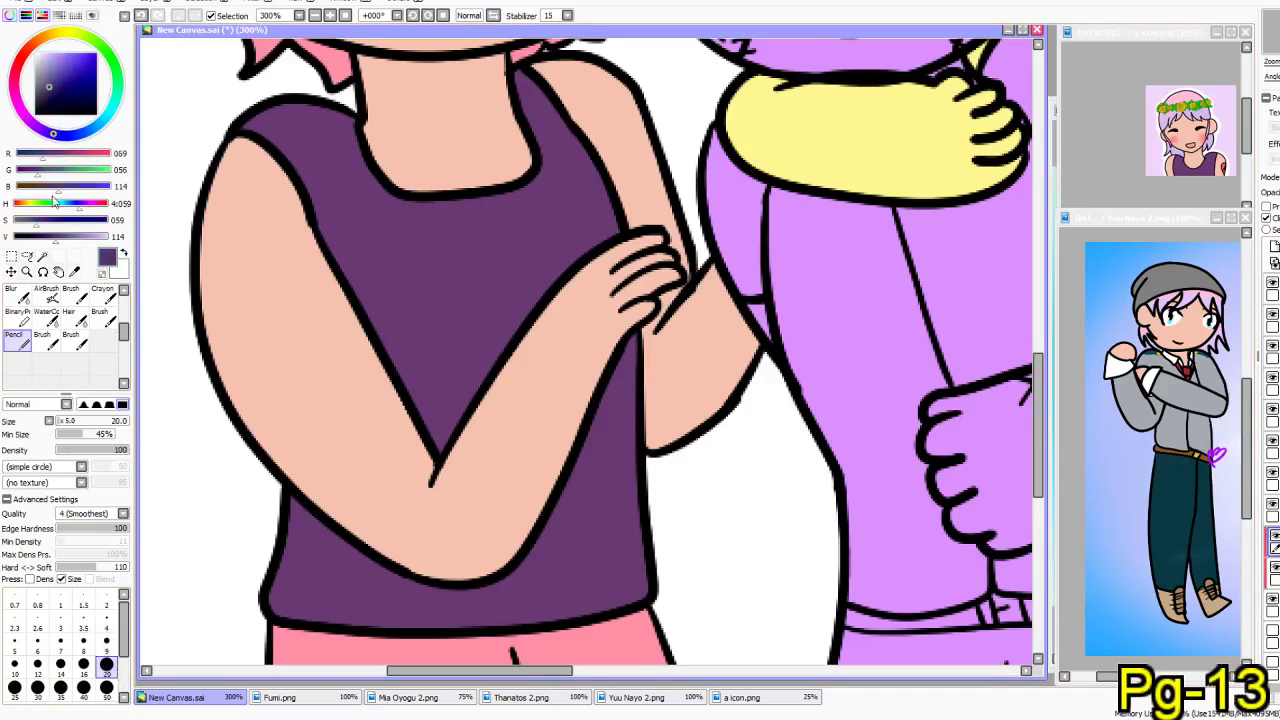
left_click_drag(263, 415, 256, 437)
key("ctrl+z")
left_click_drag(332, 619, 362, 402)
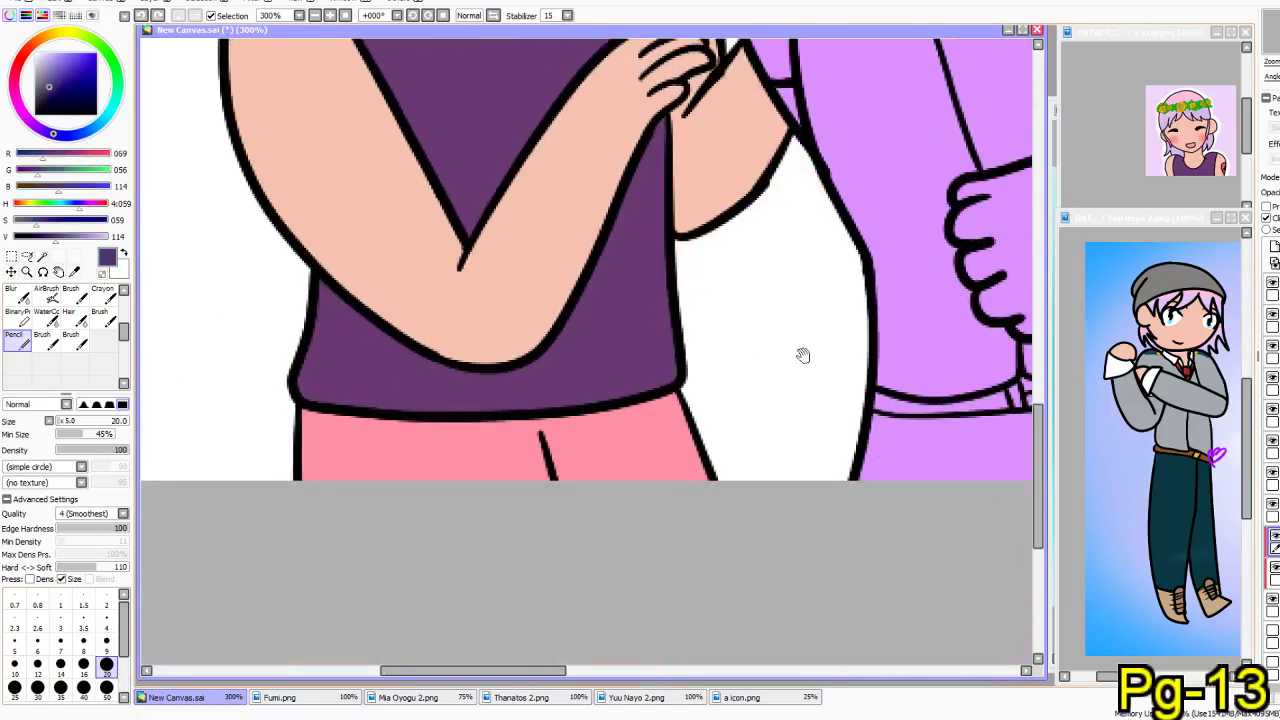
mouse_move(315, 475)
left_mouse_down()
mouse_move(443, 491)
mouse_move(318, 453)
mouse_move(314, 423)
mouse_move(457, 443)
mouse_move(387, 451)
mouse_move(645, 440)
mouse_move(695, 412)
mouse_move(500, 455)
mouse_move(767, 476)
left_mouse_up()
- Choose a neutral grey (147, 147, 147) and paint the beanie on the pink-haired character's head with the Pencil at size 20
scroll(520, 366, "up", 10)
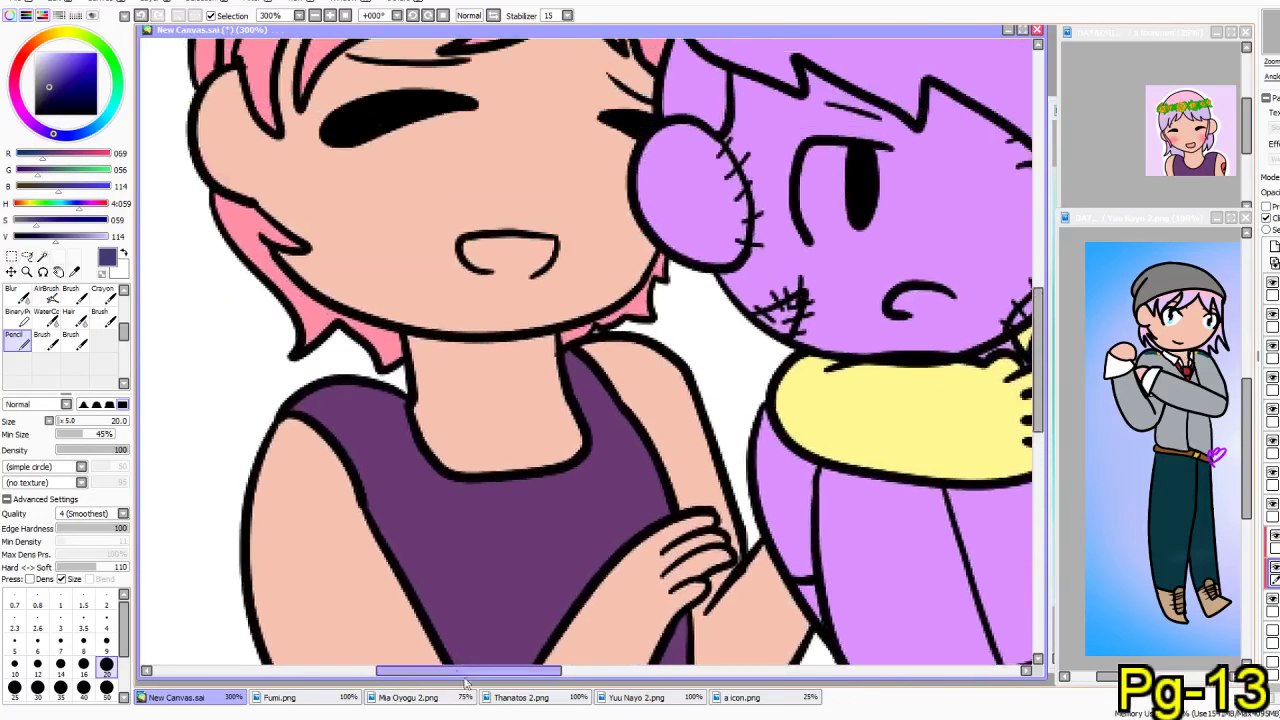
scroll(491, 342, "up", 2)
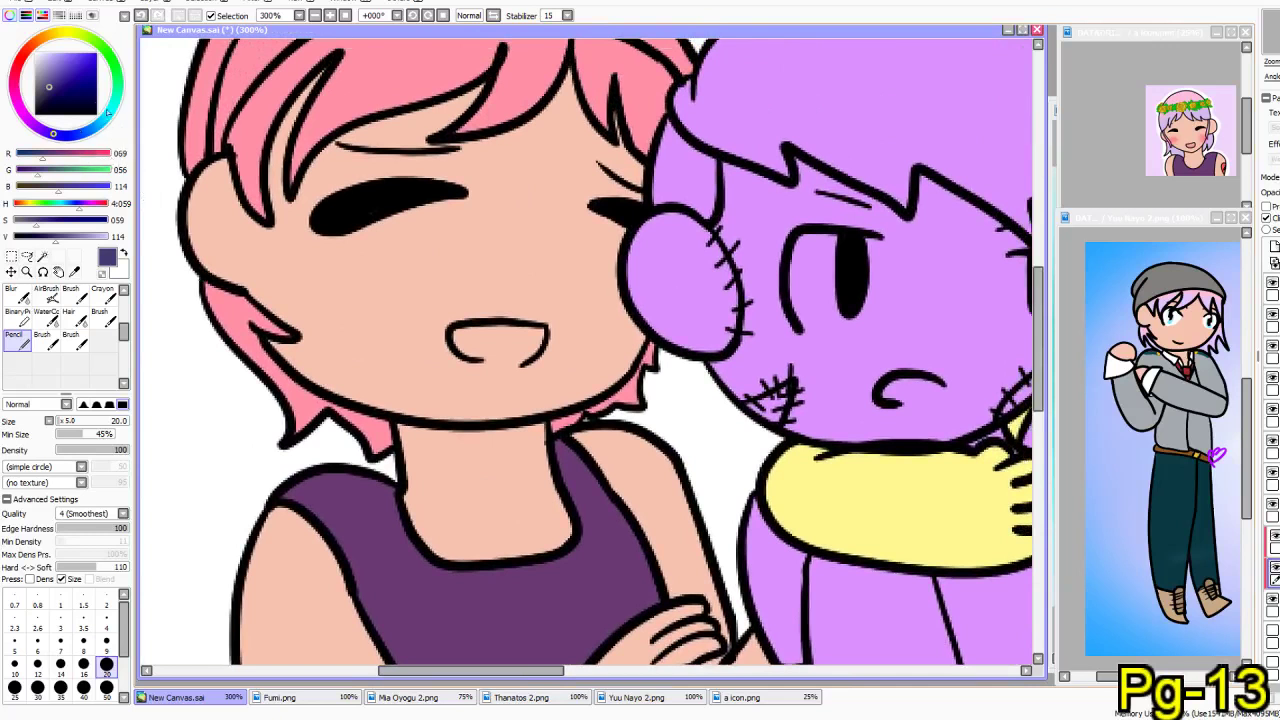
left_click_drag(36, 80, 32, 85)
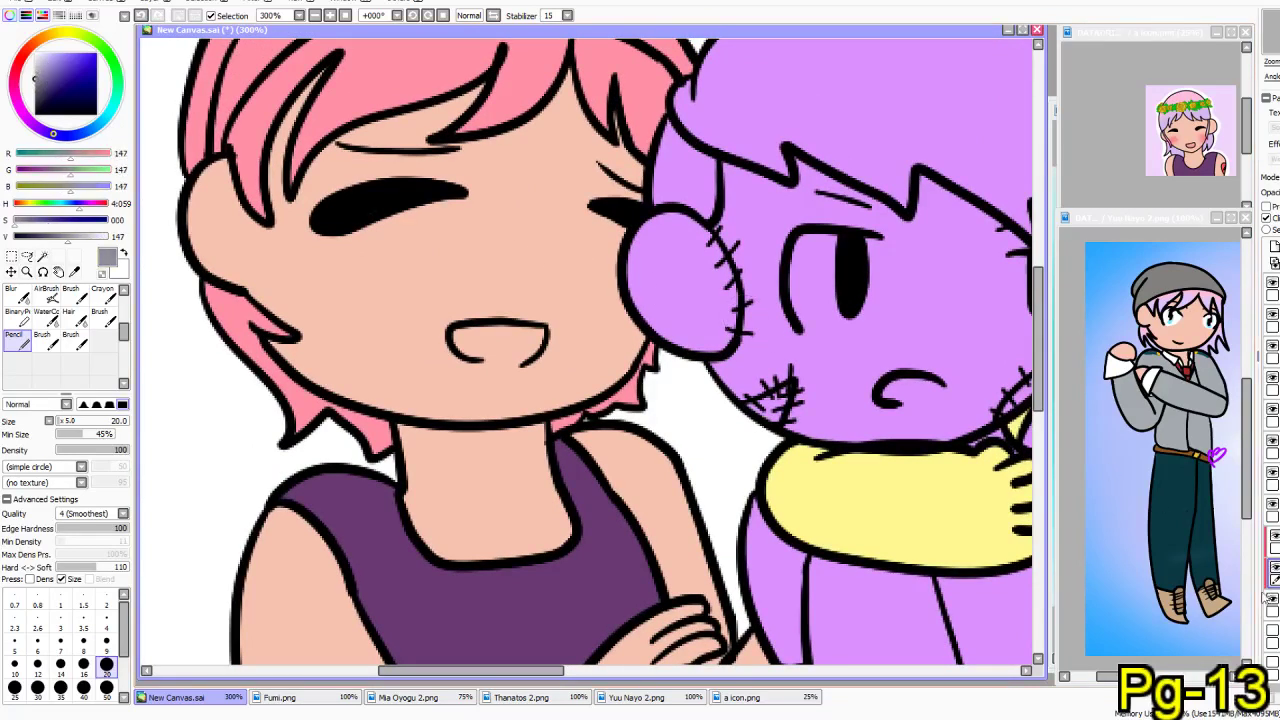
left_click(1273, 605)
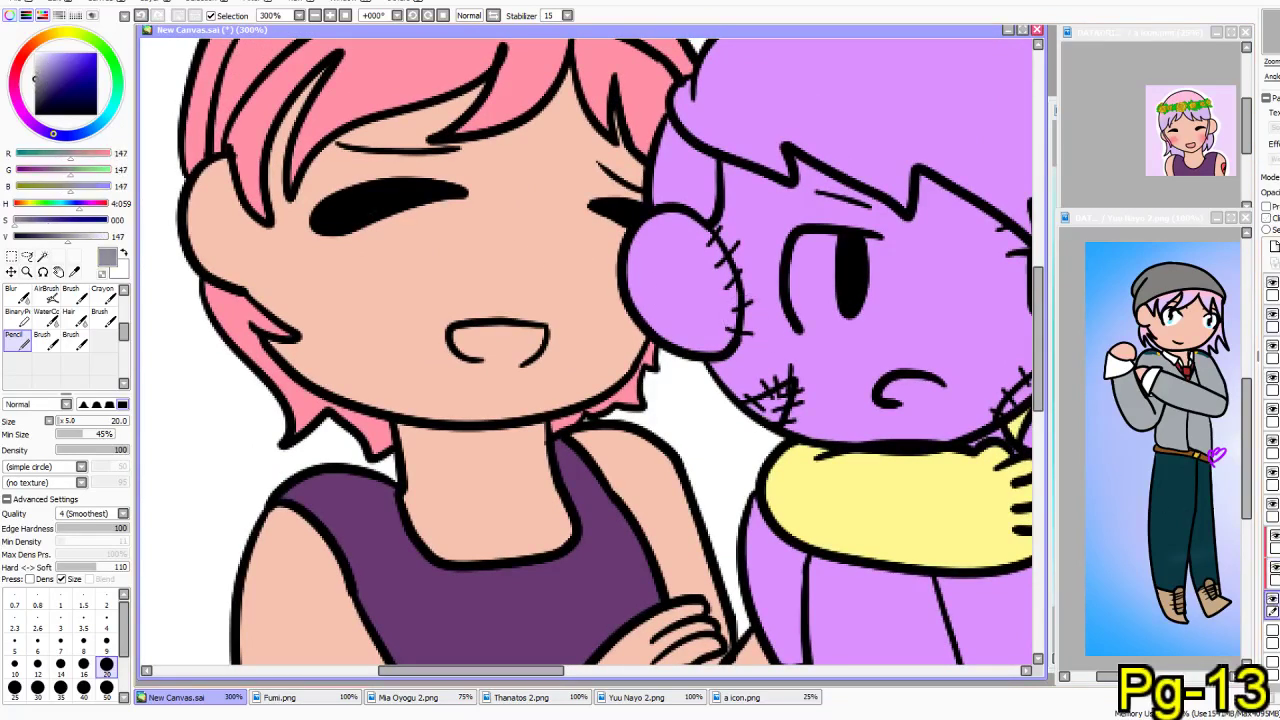
left_click(1273, 248)
left_click(1266, 218)
left_click_drag(491, 206, 569, 400)
mouse_move(430, 124)
left_mouse_down()
mouse_move(228, 312)
mouse_move(414, 127)
mouse_move(500, 101)
mouse_move(418, 150)
mouse_move(372, 137)
mouse_move(450, 161)
mouse_move(484, 148)
mouse_move(368, 207)
mouse_move(291, 293)
mouse_move(284, 338)
mouse_move(255, 365)
left_mouse_up()
mouse_move(463, 170)
left_mouse_down()
mouse_move(436, 184)
mouse_move(619, 177)
mouse_move(495, 176)
mouse_move(636, 190)
mouse_move(716, 216)
mouse_move(772, 263)
mouse_move(753, 216)
mouse_move(584, 140)
mouse_move(661, 159)
mouse_move(500, 128)
left_mouse_up()
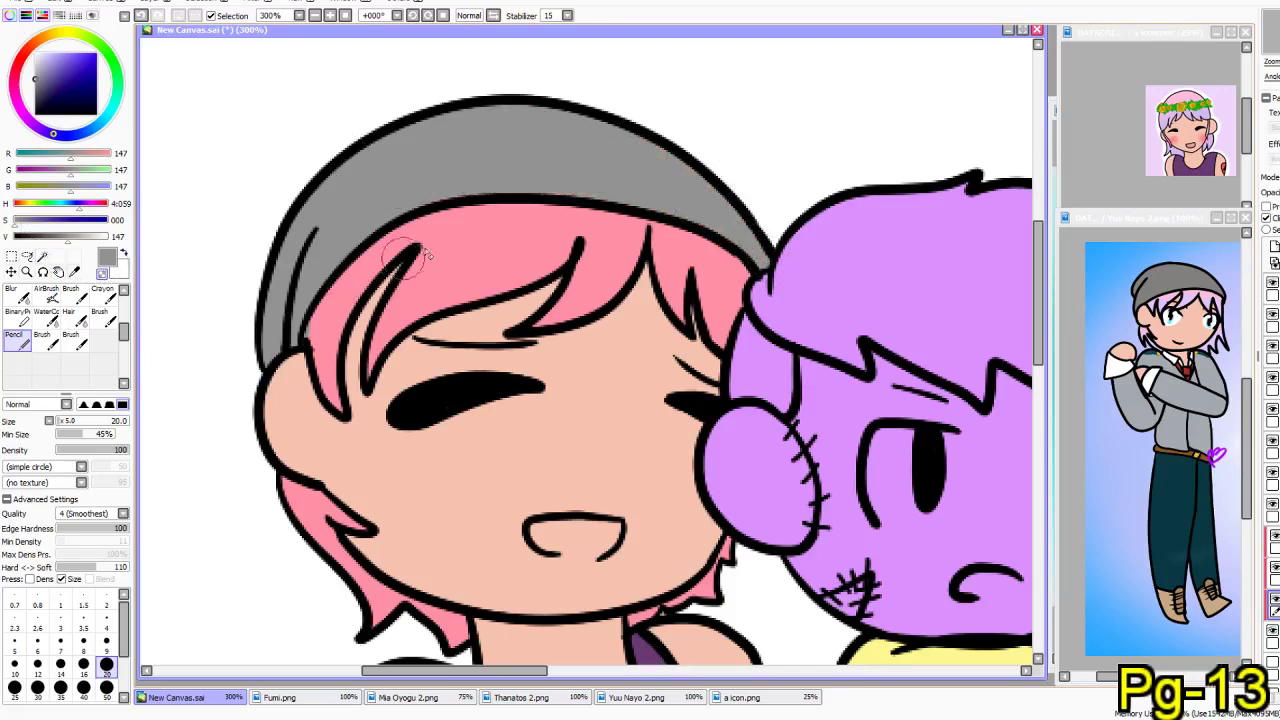
left_click_drag(322, 331, 340, 340)
left_click_drag(205, 500, 165, 432)
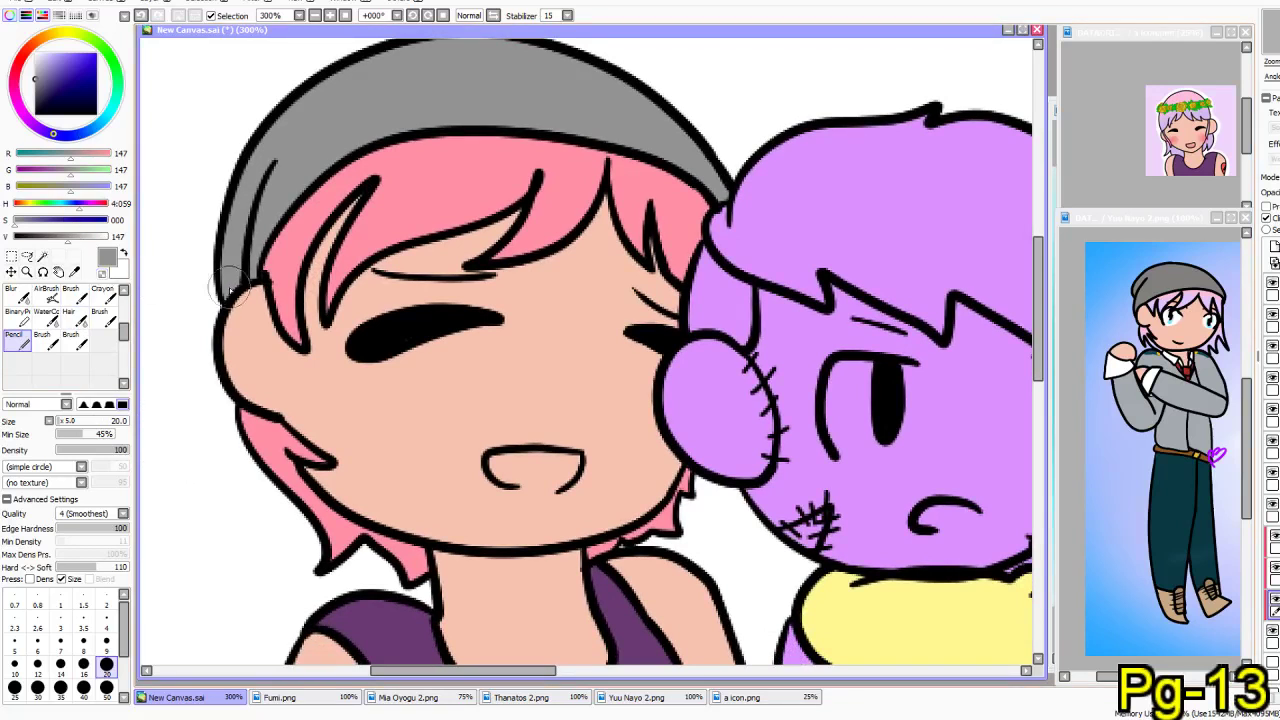
- Sample the light pink hair colour from a icon.png and paint the beanie-wearing character's hair with the Pencil at size 50
left_click(74, 271)
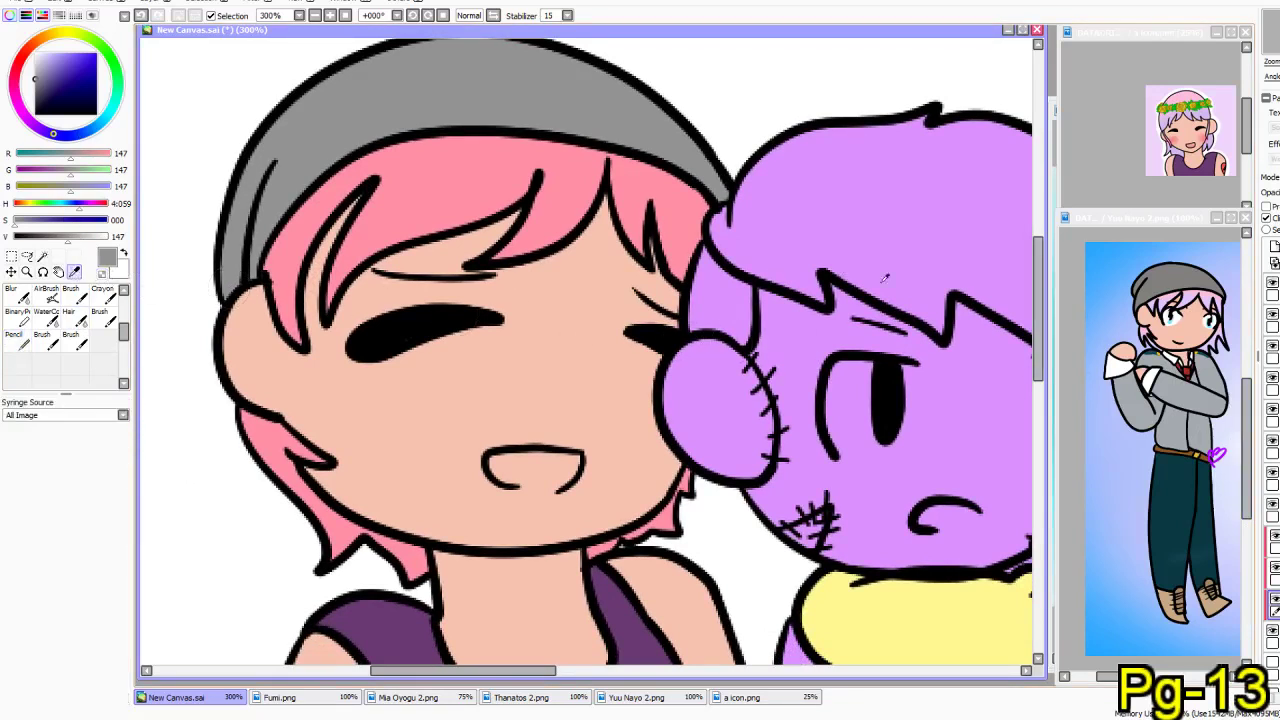
left_click(1191, 126)
left_click(1187, 91)
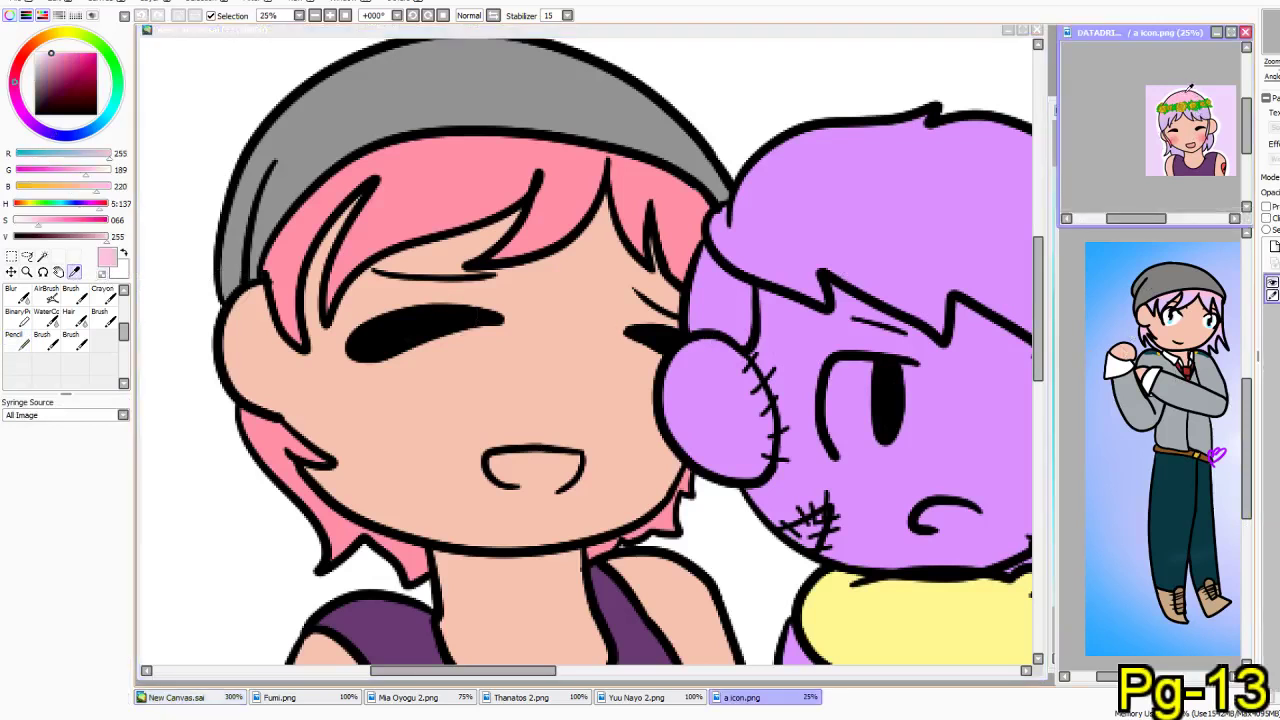
left_click(471, 52)
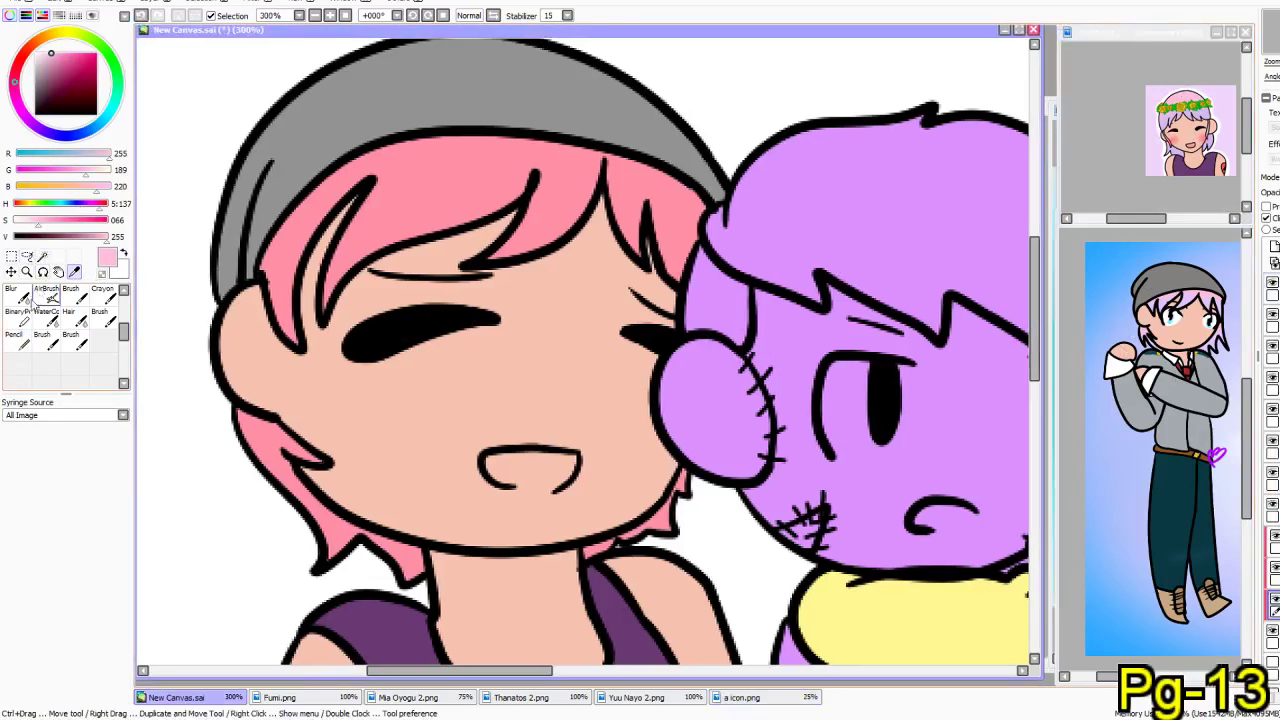
left_click(17, 338)
left_click(106, 689)
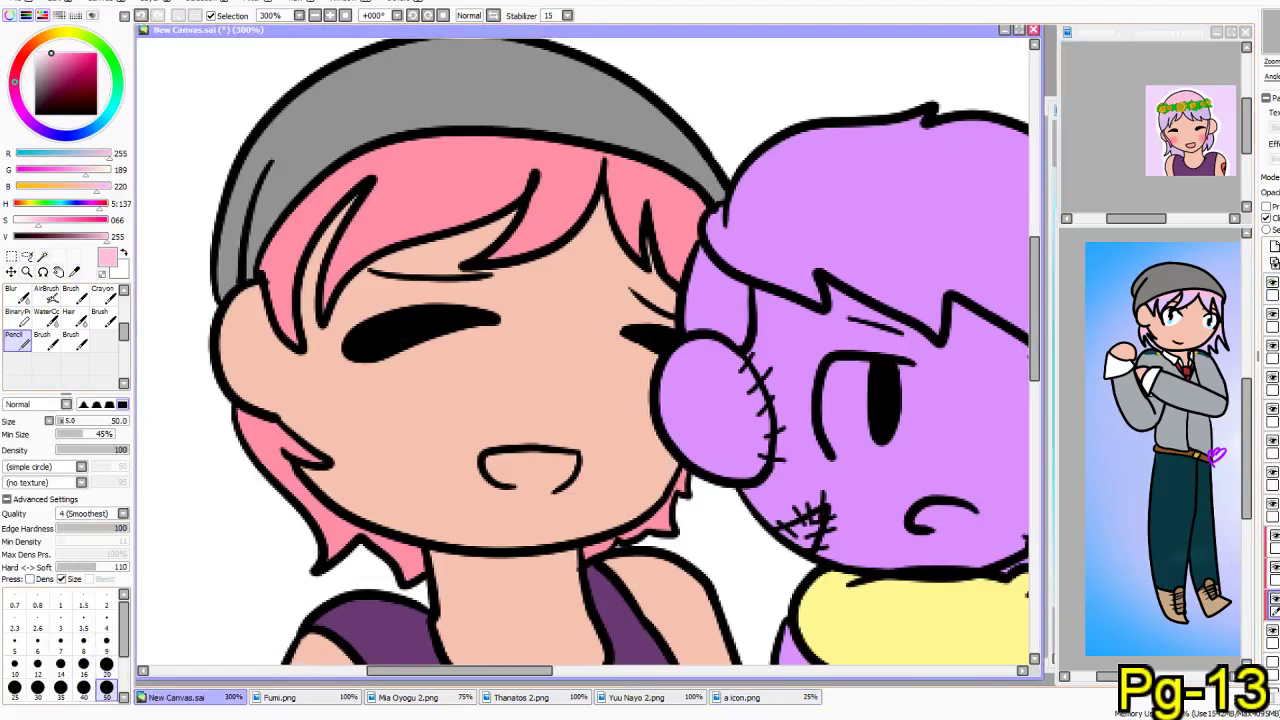
mouse_move(243, 535)
left_mouse_down()
mouse_move(336, 518)
mouse_move(300, 597)
mouse_move(574, 535)
mouse_move(549, 497)
mouse_move(510, 297)
mouse_move(595, 112)
mouse_move(534, 97)
left_mouse_up()
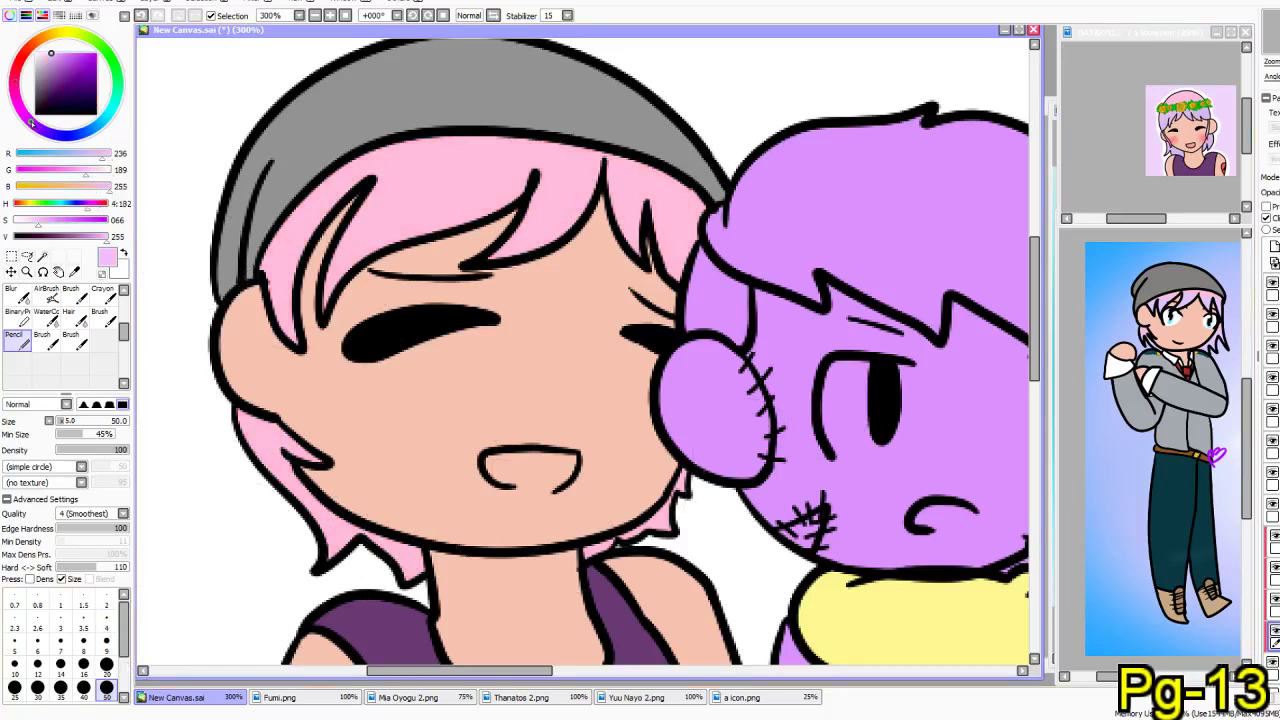
- Shift the pink to lavender (230, 189, 255) and shade the tips of the fringe with the AirBrush at size 20
left_click_drag(374, 286, 328, 343)
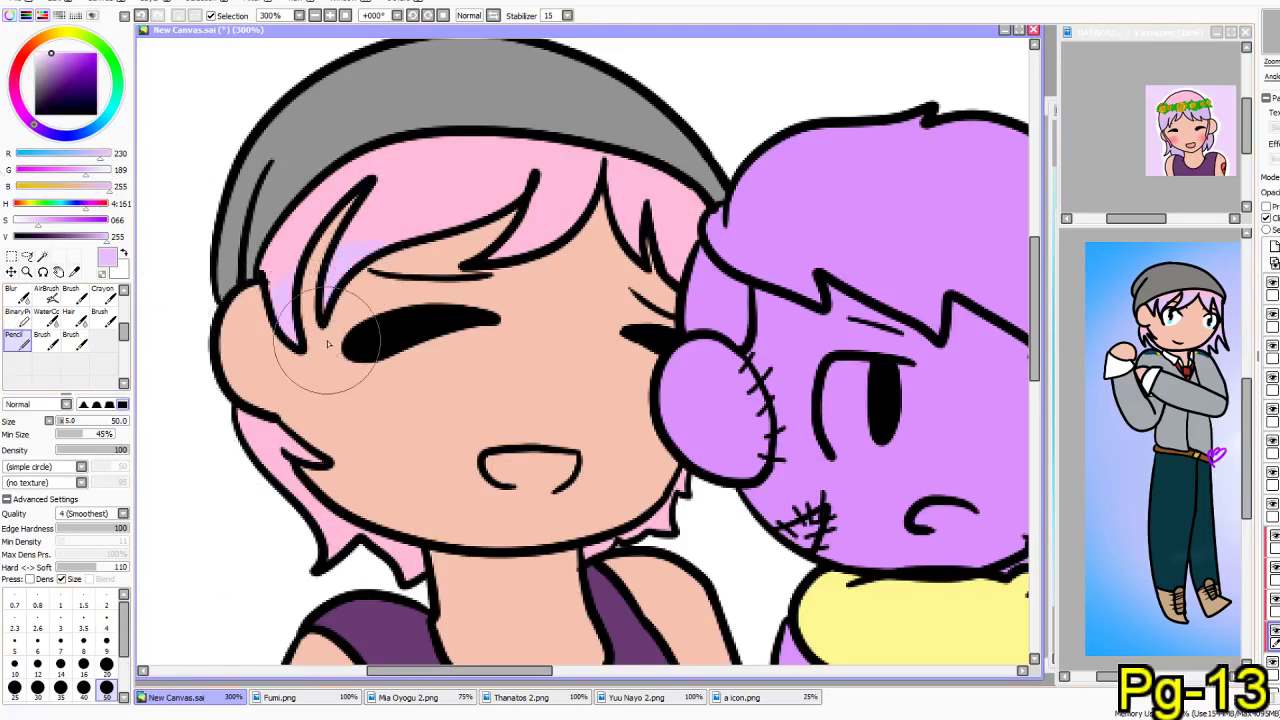
key("ctrl+z")
left_click(46, 297)
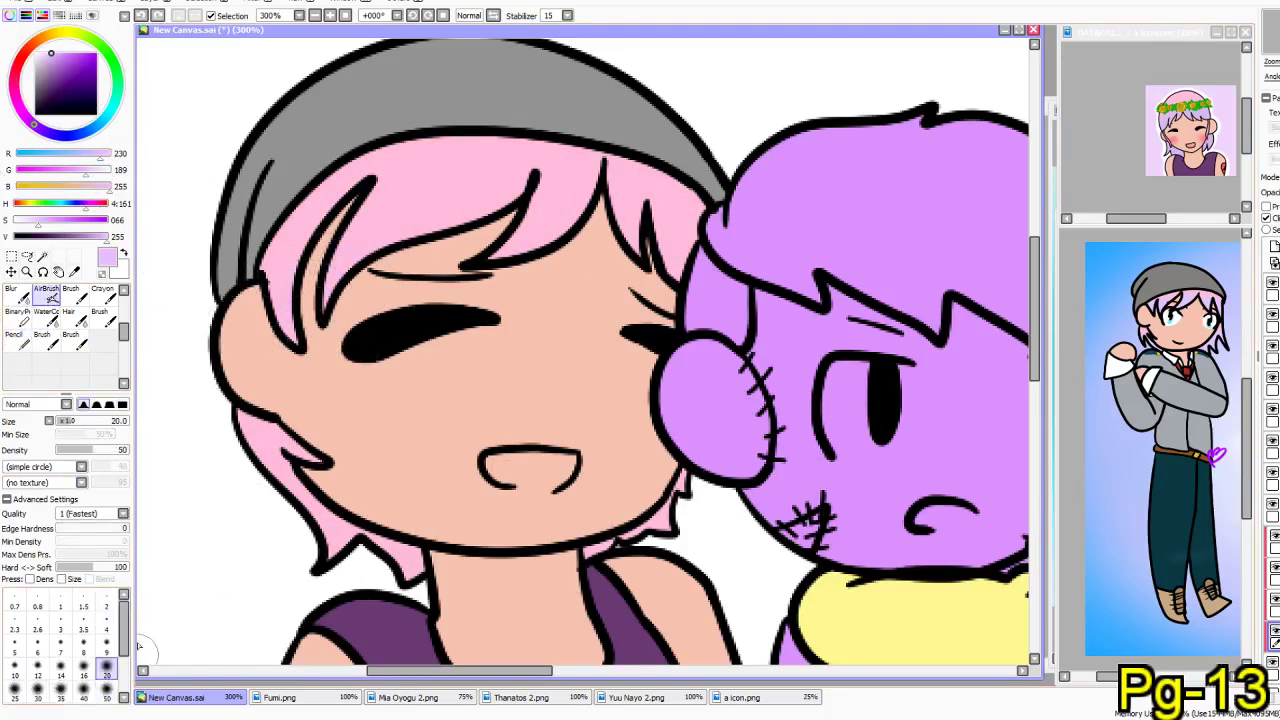
mouse_move(320, 292)
left_mouse_down()
mouse_move(287, 321)
mouse_move(314, 317)
mouse_move(346, 285)
mouse_move(296, 293)
mouse_move(405, 198)
mouse_move(430, 232)
mouse_move(430, 282)
mouse_move(426, 241)
mouse_move(484, 232)
mouse_move(460, 238)
mouse_move(474, 211)
mouse_move(406, 240)
mouse_move(539, 215)
mouse_move(525, 241)
mouse_move(582, 241)
mouse_move(591, 286)
left_mouse_up()
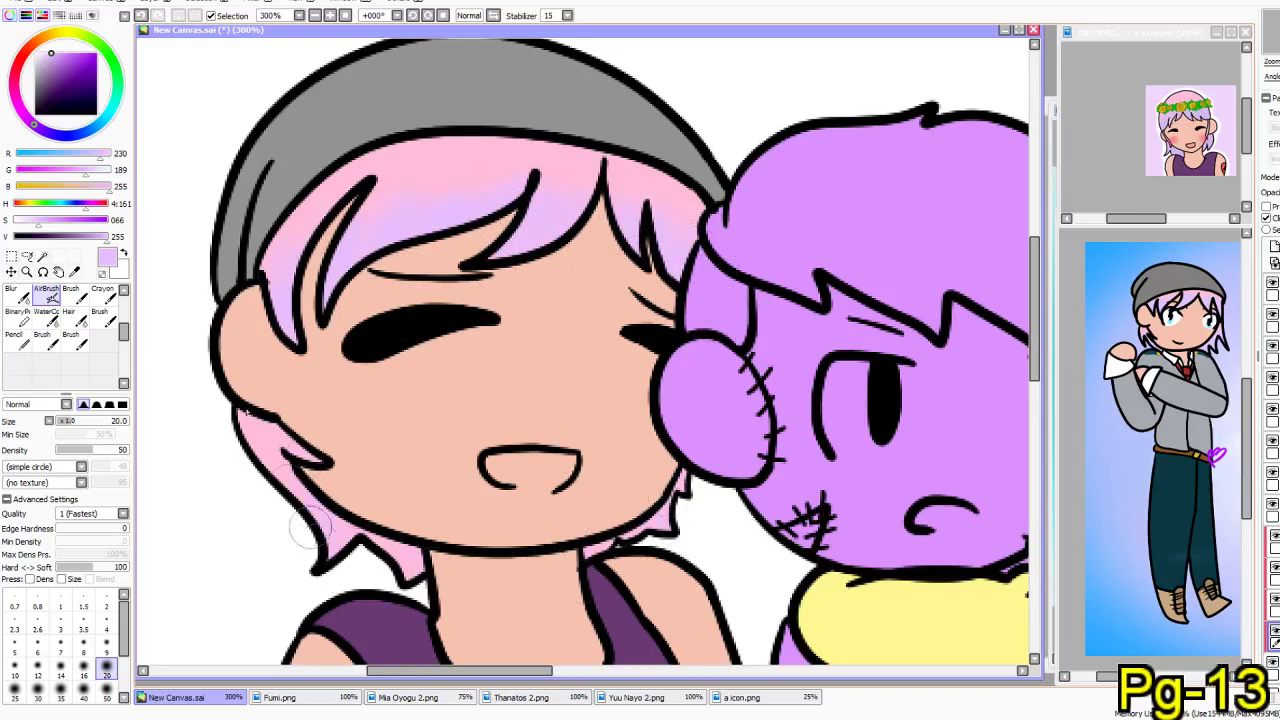
- Shade the lower hair tips beside the beanie-wearing character's jaw with the lavender AirBrush at size 20
left_click_drag(470, 585, 452, 447)
left_click_drag(280, 247, 302, 342)
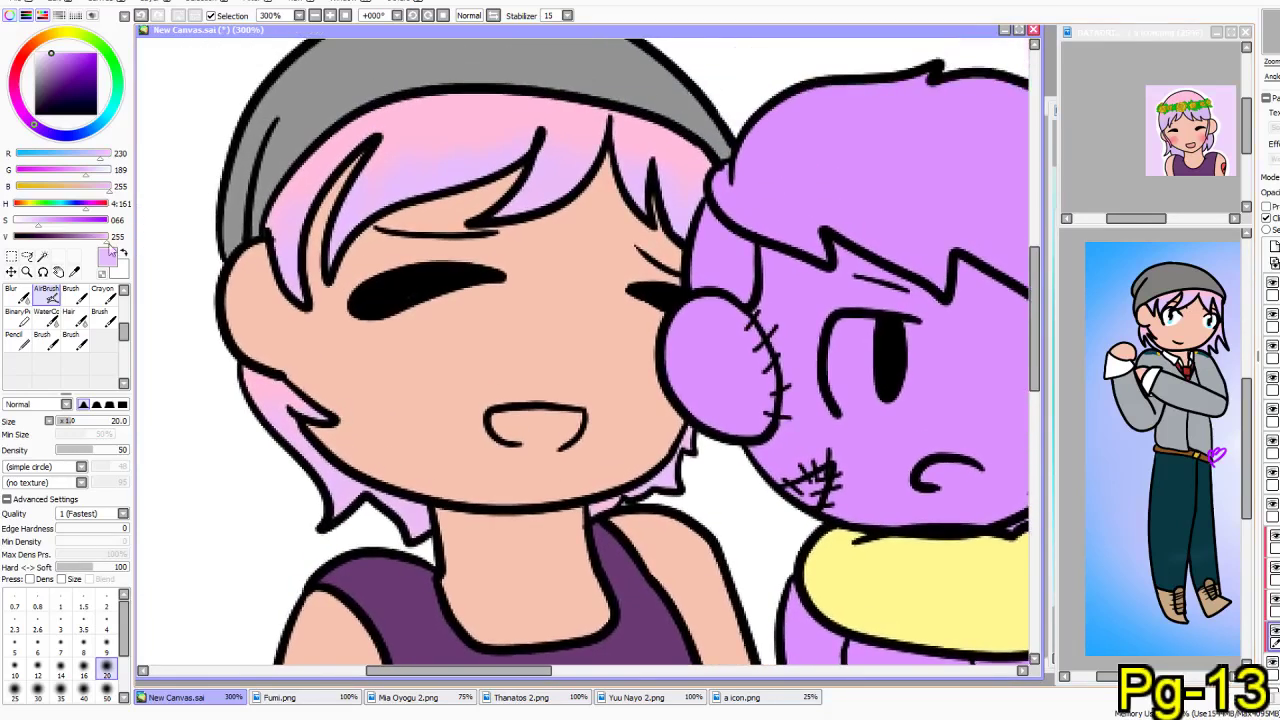
- Sample the beanie grey (129, 128, 126) from Yuu Nayo 2.png and repaint the whole beanie with the Pencil at size 20
left_click(73, 272)
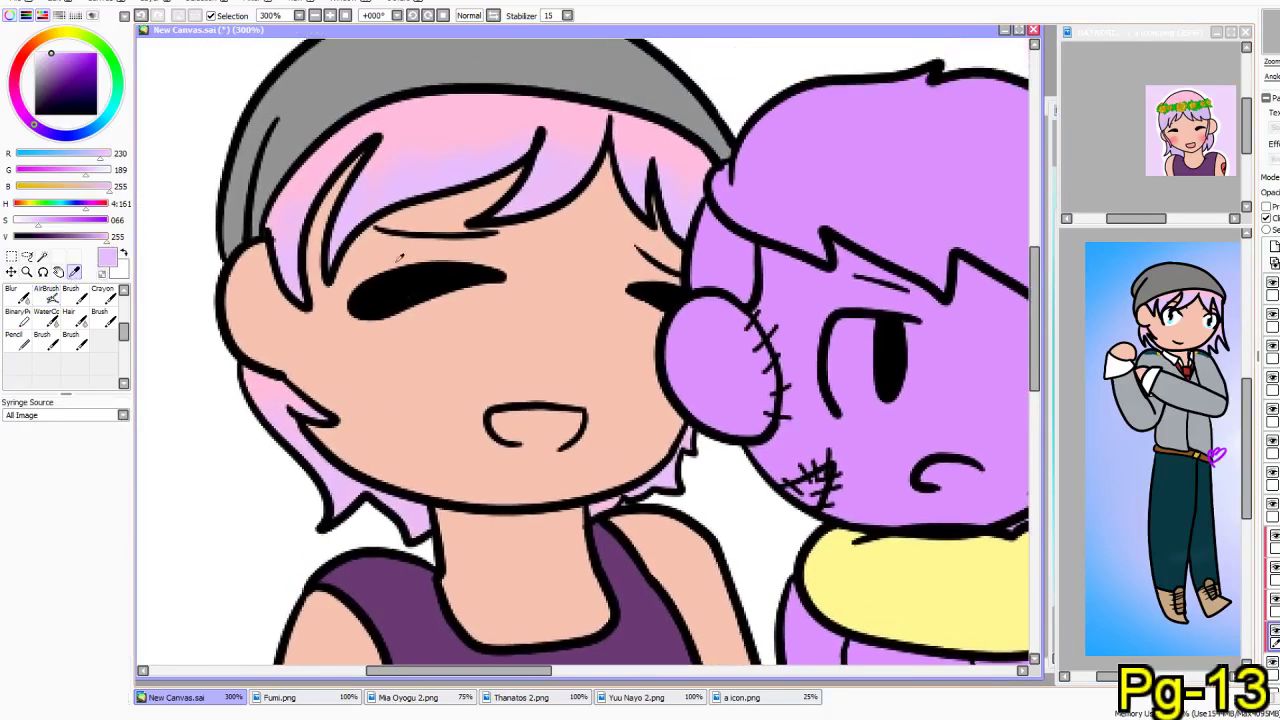
left_click(1178, 285)
left_click(1170, 268)
left_click(848, 35)
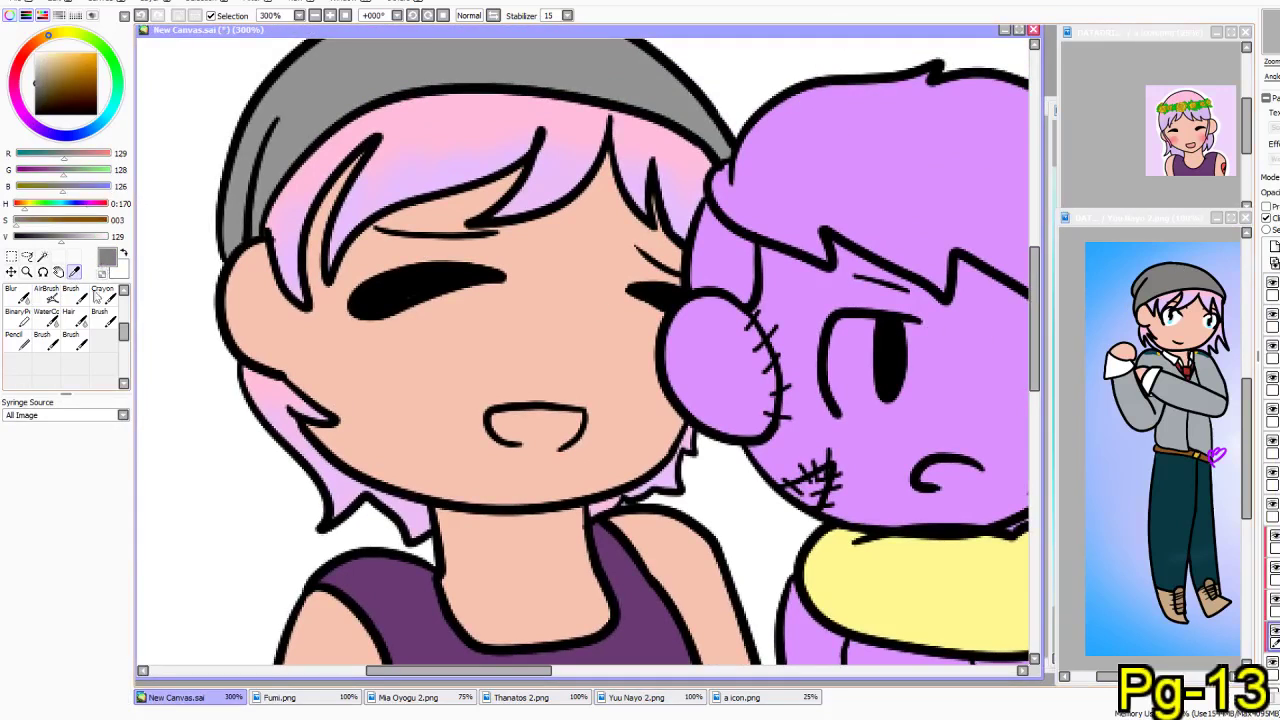
left_click(18, 339)
left_click(1274, 604)
left_click_drag(303, 232, 338, 346)
mouse_move(404, 140)
left_mouse_down()
mouse_move(260, 207)
mouse_move(397, 168)
mouse_move(285, 240)
mouse_move(389, 191)
mouse_move(289, 302)
mouse_move(281, 344)
mouse_move(274, 295)
mouse_move(263, 335)
left_mouse_up()
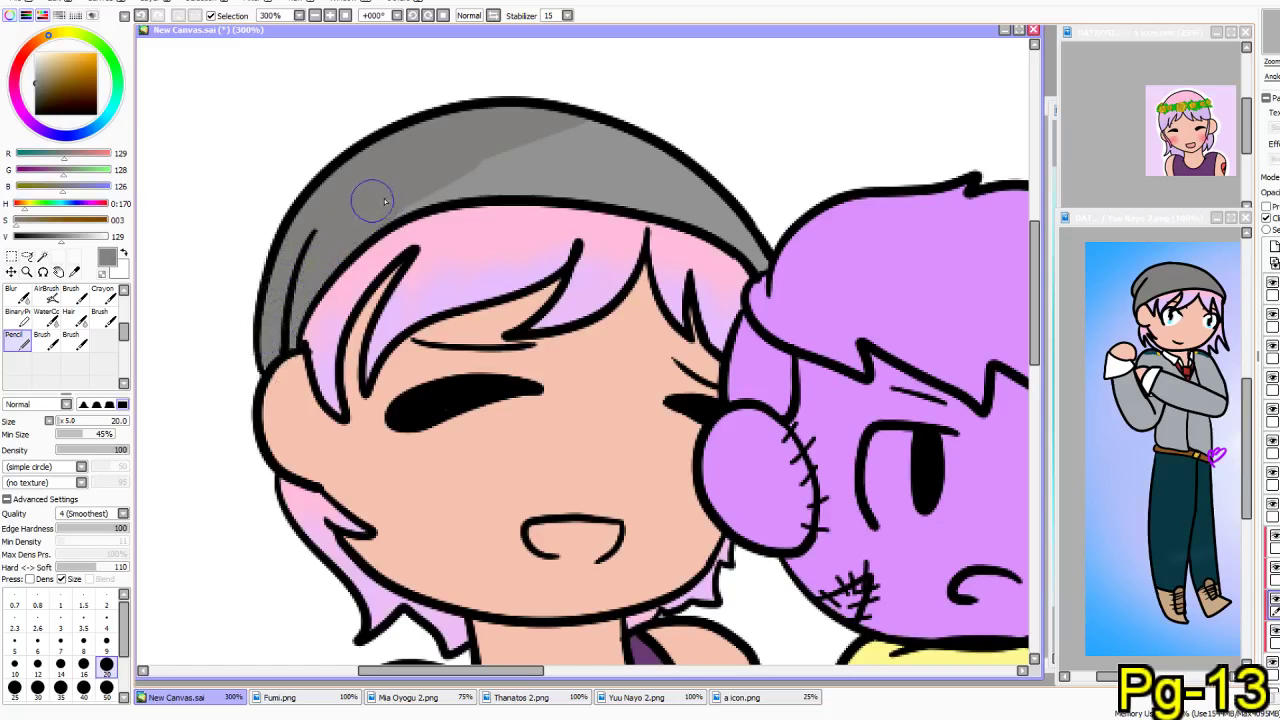
mouse_move(400, 191)
left_mouse_down()
mouse_move(559, 182)
mouse_move(686, 205)
left_mouse_up()
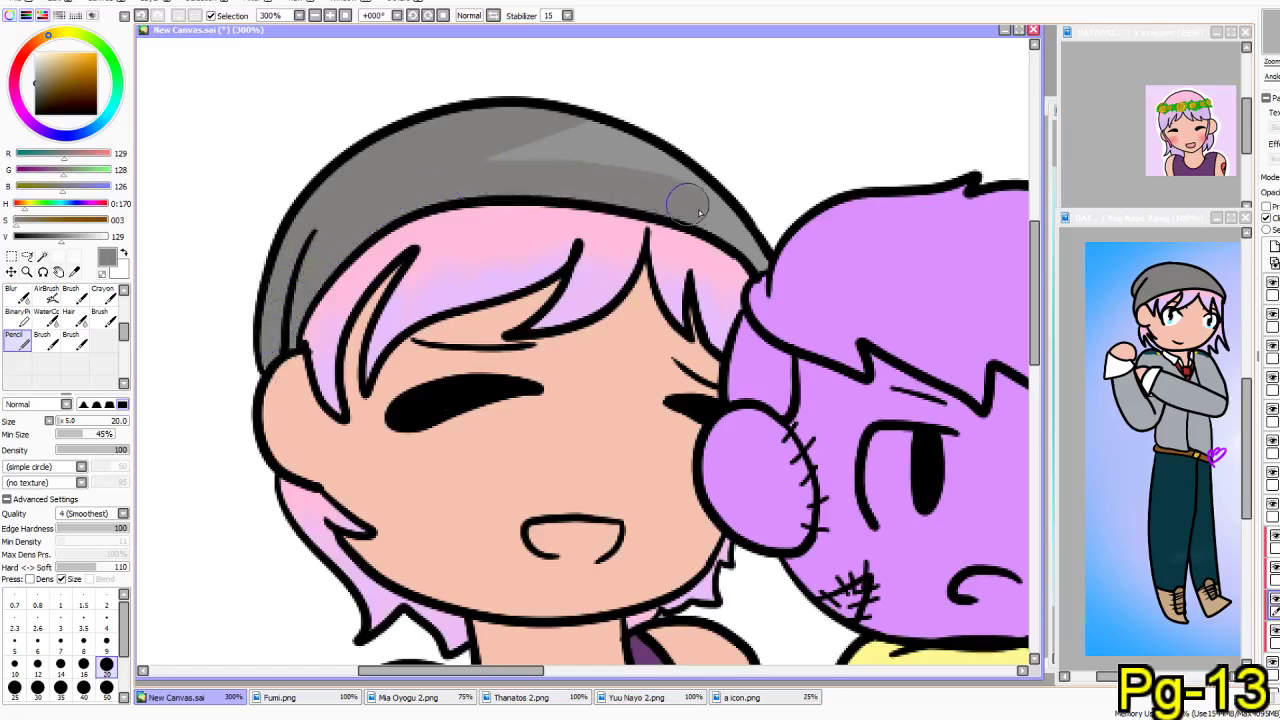
left_click_drag(600, 128, 581, 157)
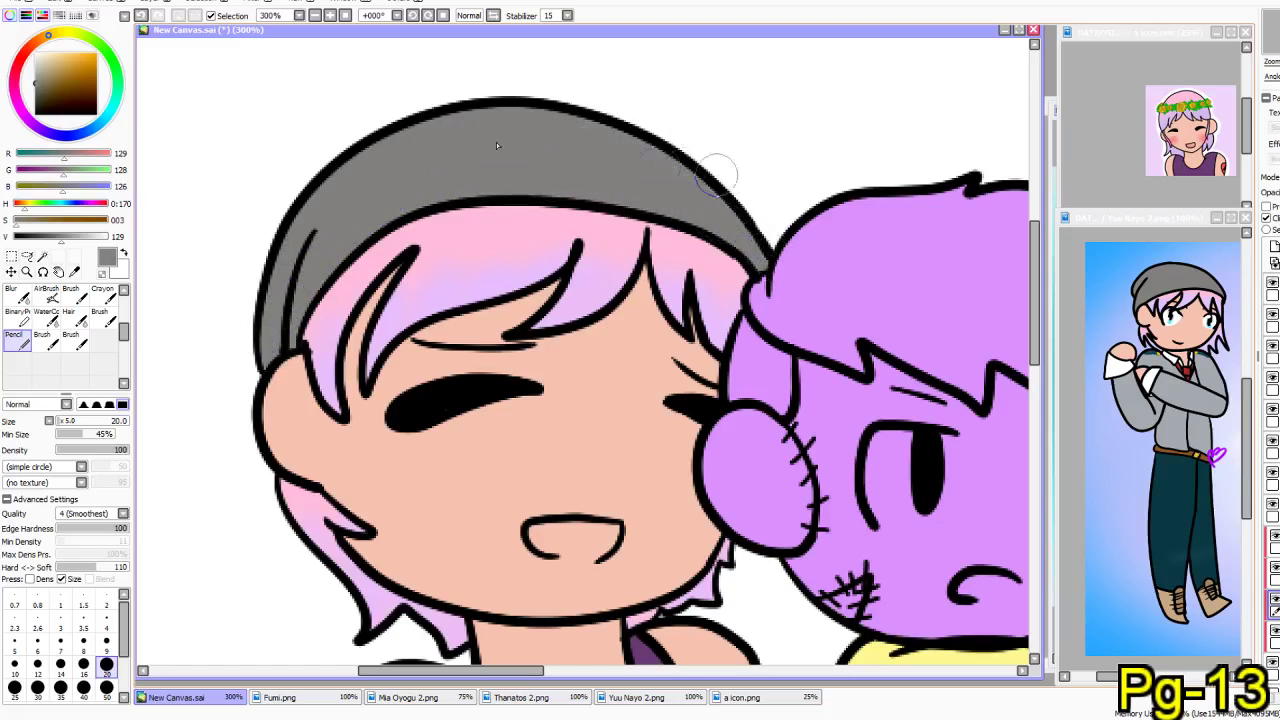
- Paint the beanie-wearing character's mouth light pink (255, 174, 176) and its tongue deeper pink (255, 149, 151) with the Pencil at size 9
left_click_drag(408, 421, 374, 421)
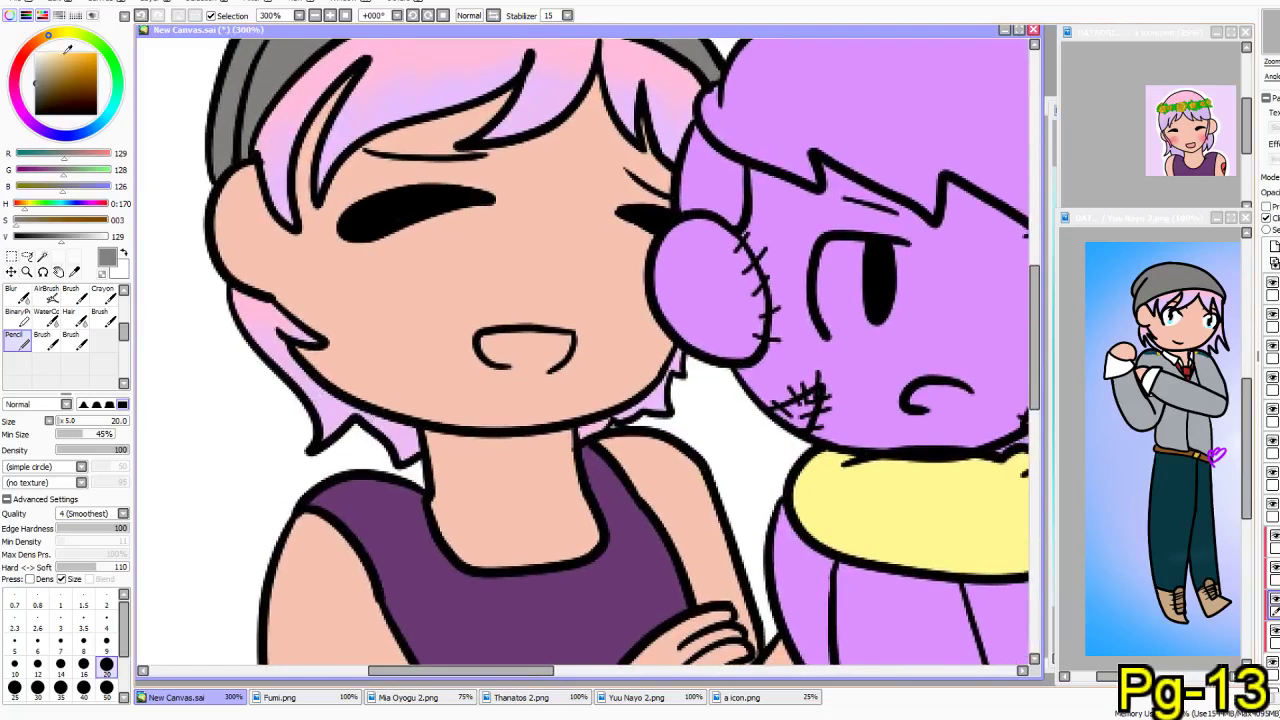
left_click(20, 59)
left_click_drag(66, 55, 55, 51)
left_click(106, 641)
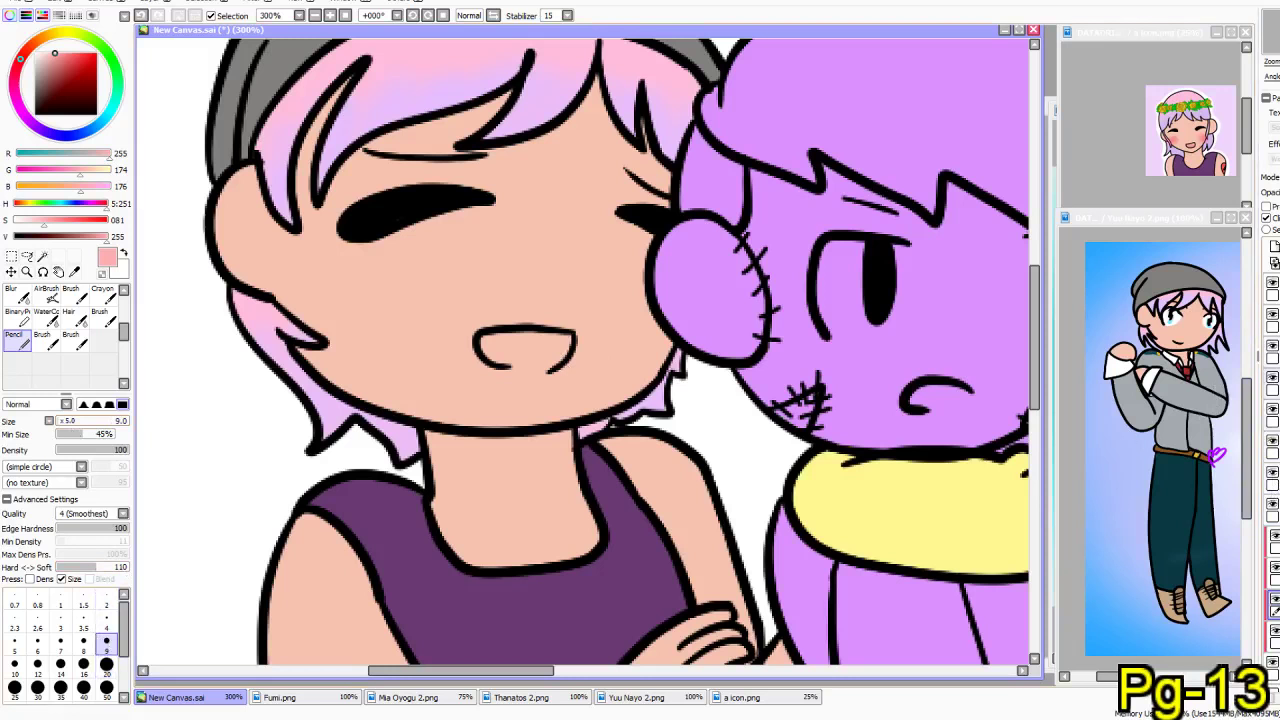
left_click(1274, 542)
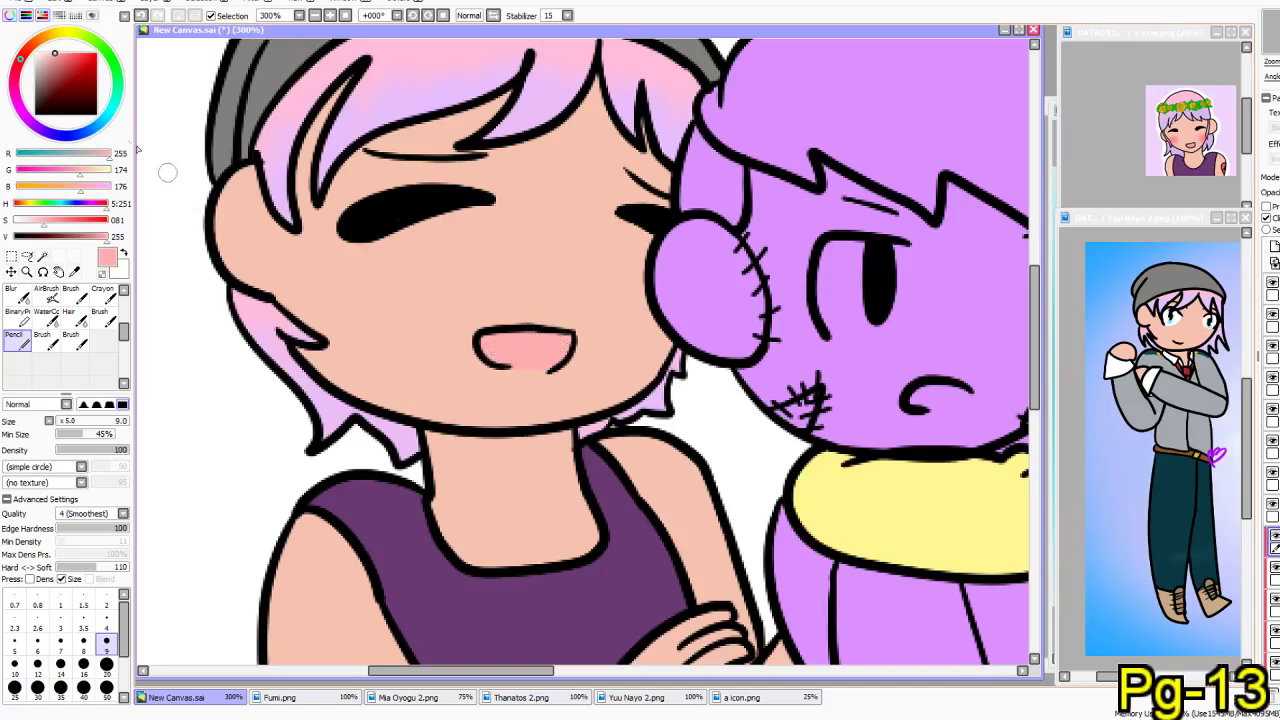
left_click_drag(57, 218, 54, 227)
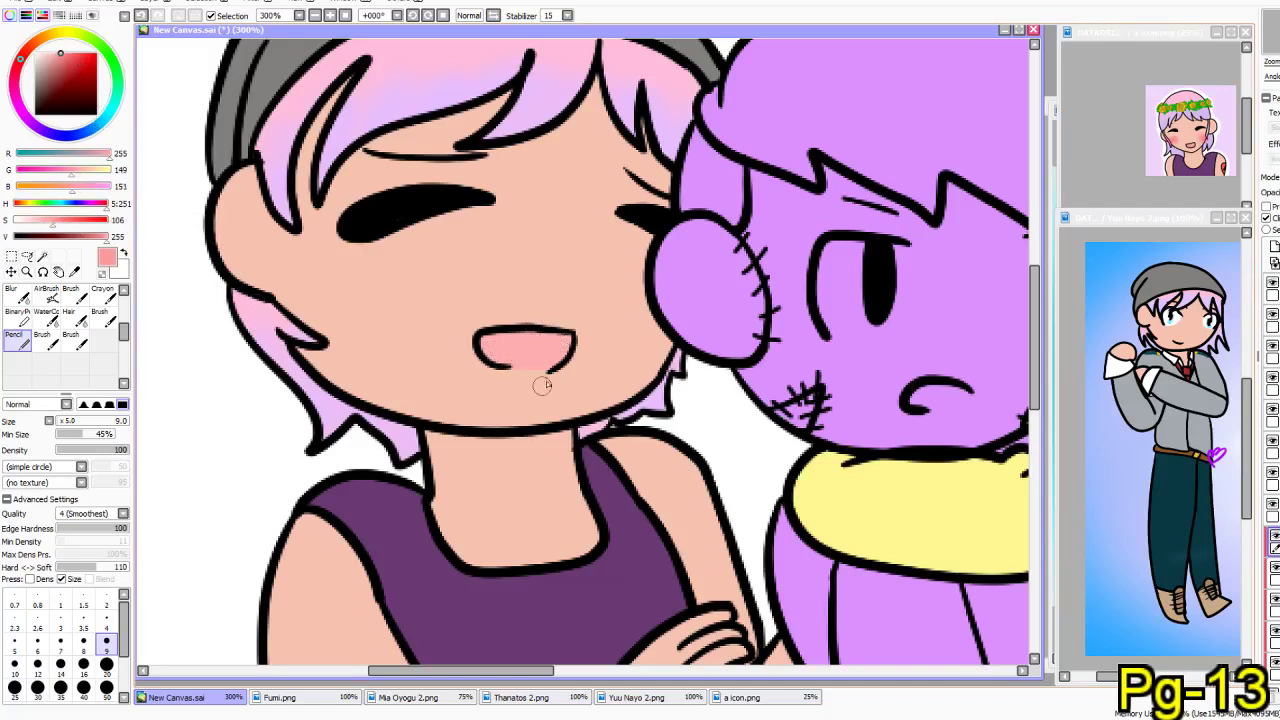
left_click_drag(556, 364, 528, 356)
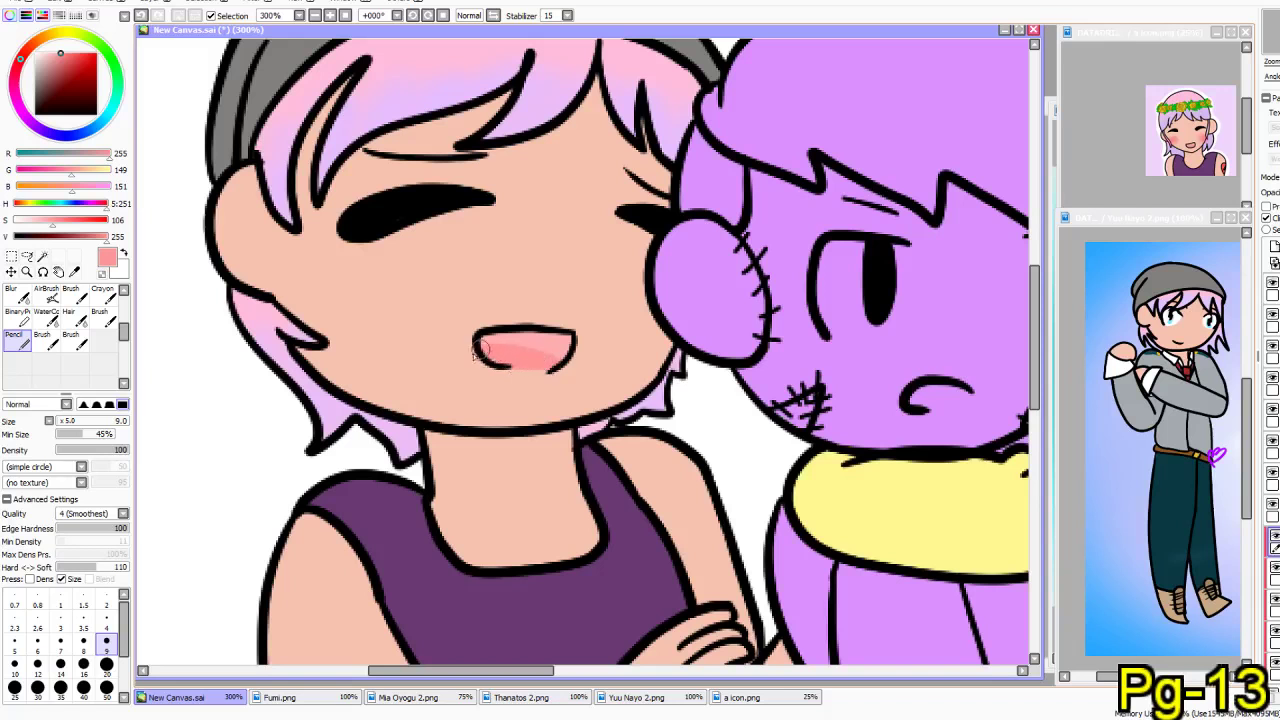
- Add soft pink blush to both cheeks of the beanie-wearing character with the AirBrush at size 50
left_click_drag(348, 428, 271, 475)
left_click_drag(206, 420, 248, 428)
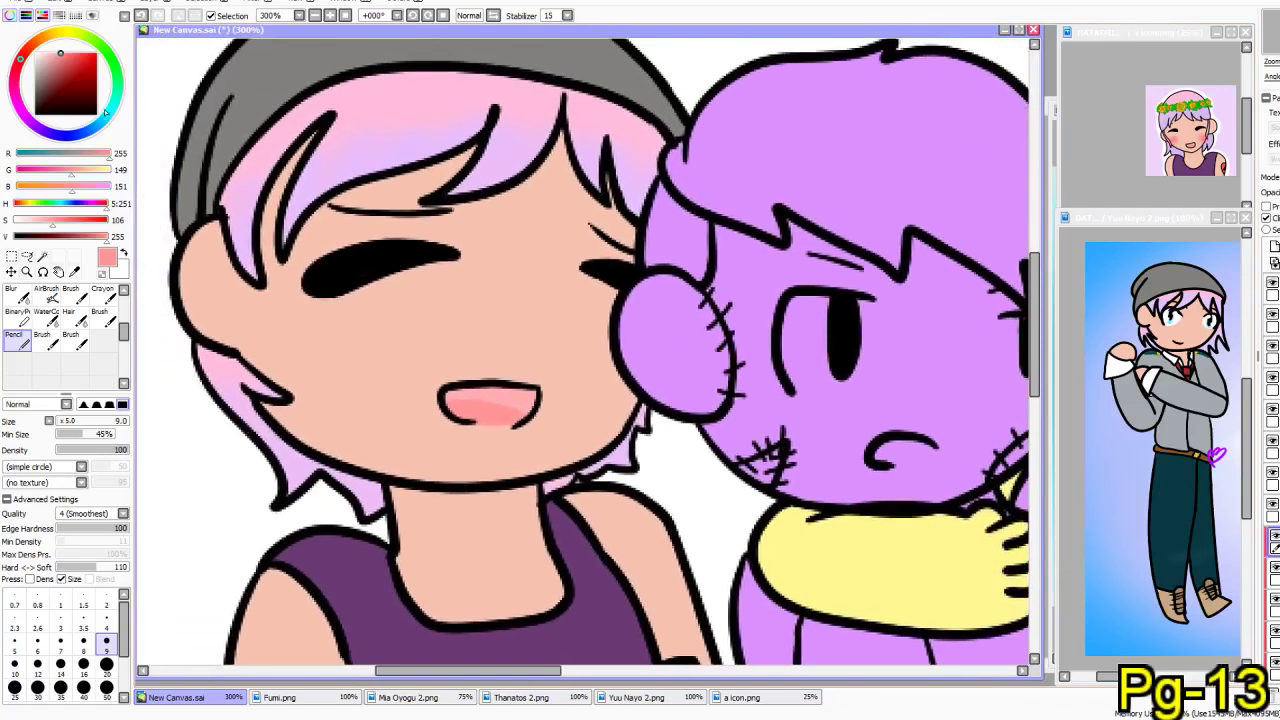
left_click(46, 295)
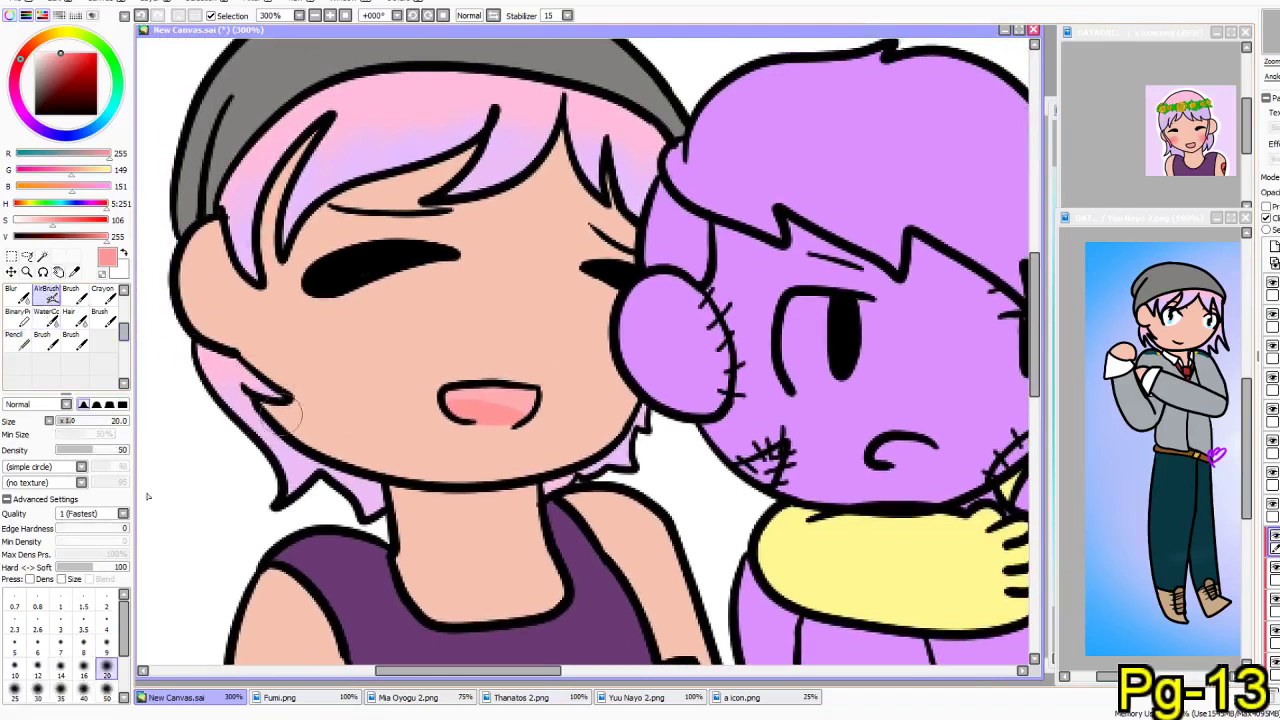
left_click(106, 684)
mouse_move(309, 371)
left_mouse_down()
mouse_move(357, 406)
mouse_move(340, 400)
left_mouse_up()
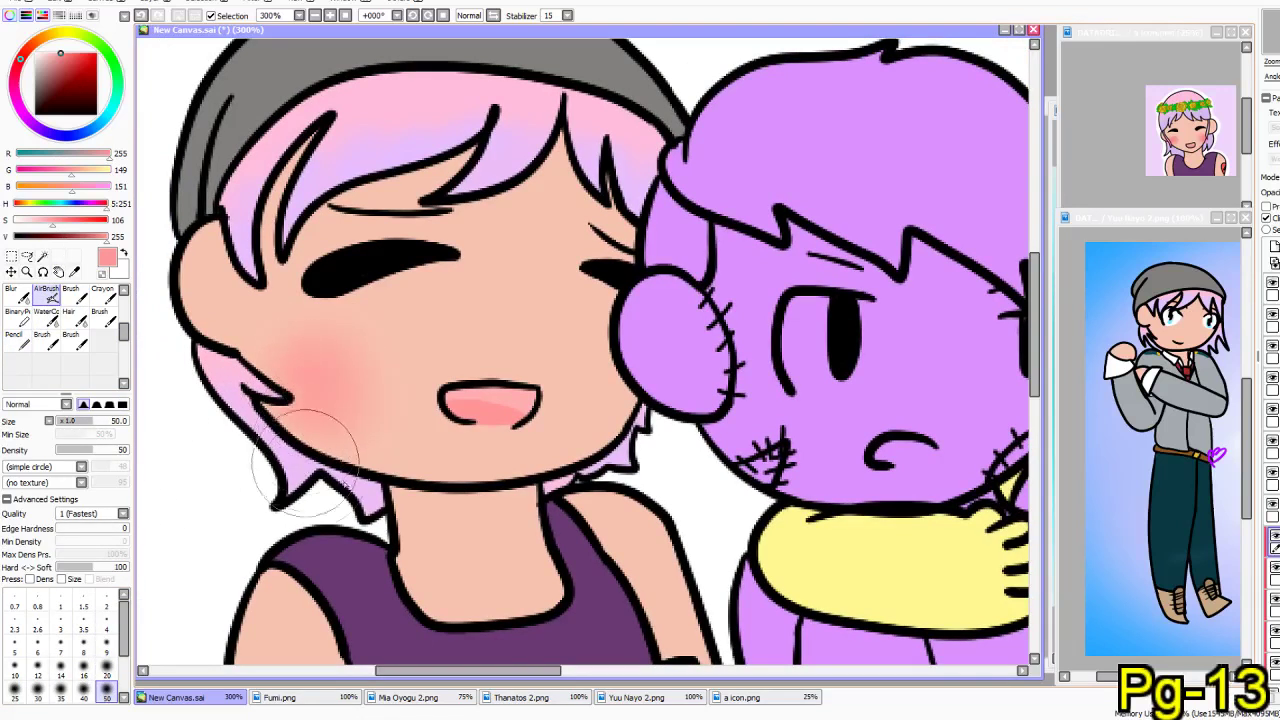
mouse_move(596, 415)
left_mouse_down()
mouse_move(571, 414)
mouse_move(585, 405)
left_mouse_up()
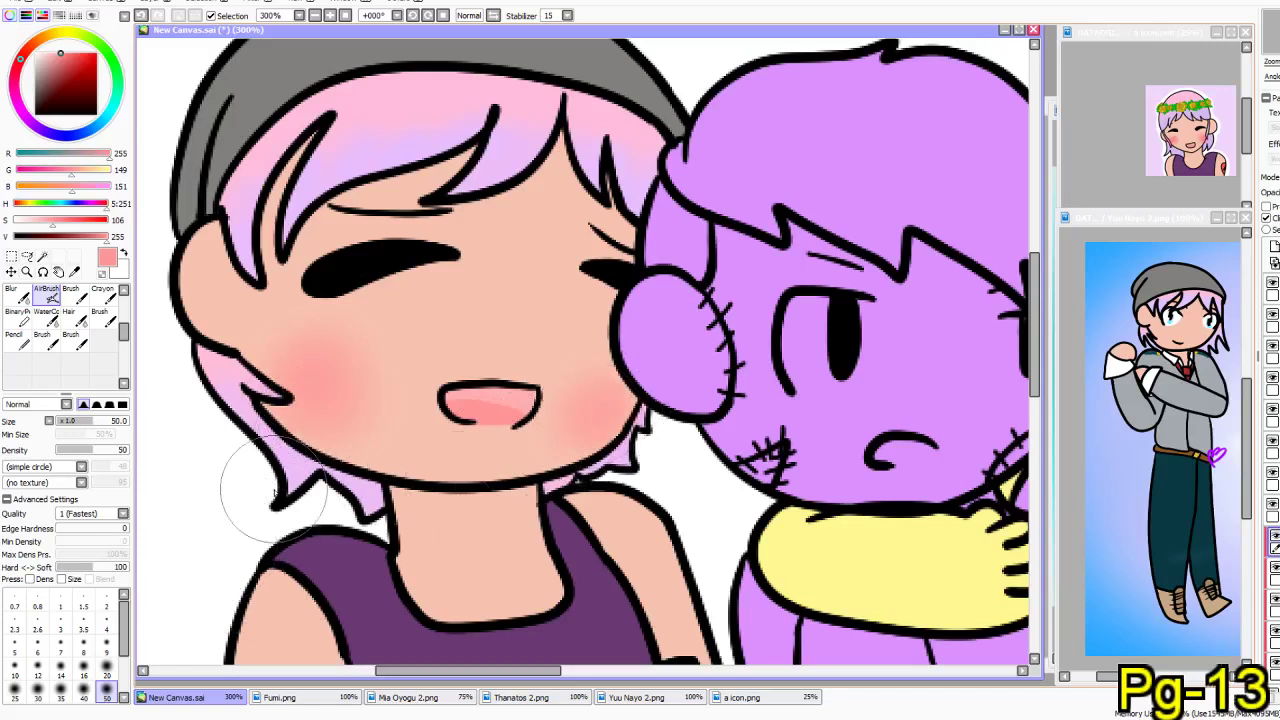
mouse_move(737, 535)
left_mouse_down()
mouse_move(606, 528)
mouse_move(473, 407)
mouse_move(529, 380)
mouse_move(491, 368)
left_mouse_up()
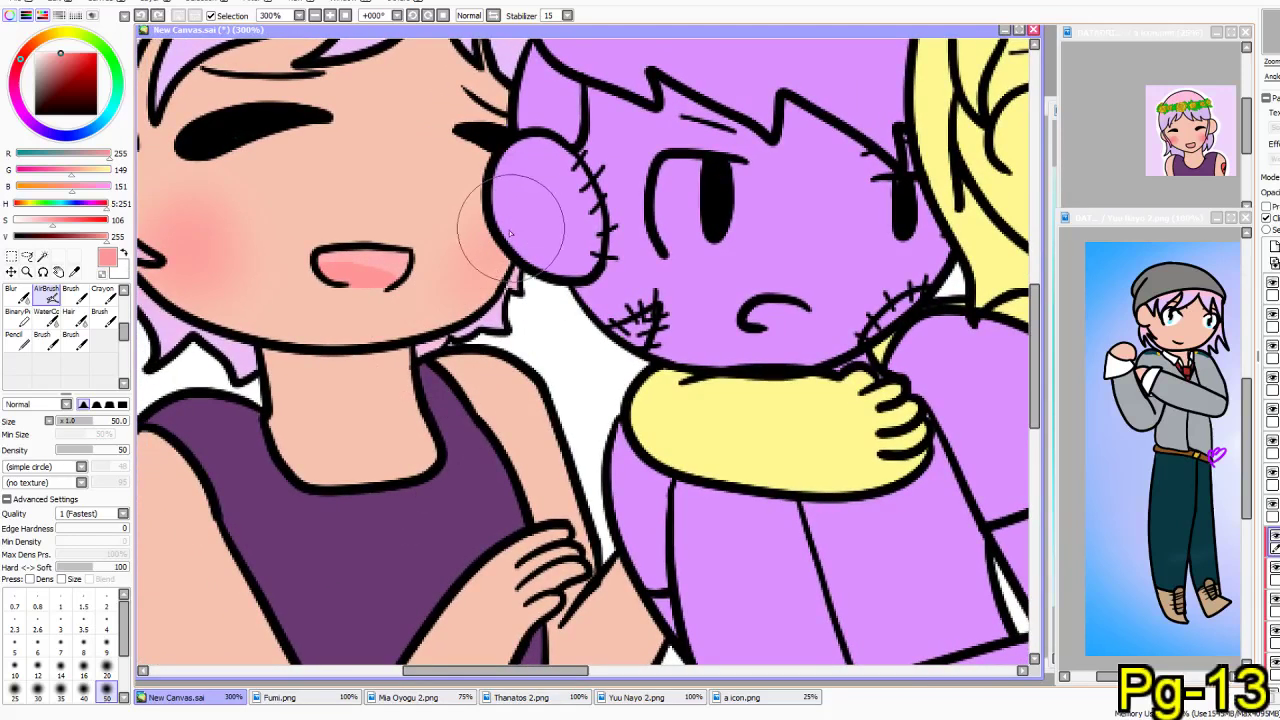
mouse_move(431, 558)
left_mouse_down()
mouse_move(569, 593)
mouse_move(523, 586)
mouse_move(500, 270)
left_mouse_up()
left_click_drag(203, 257, 329, 500)
key("ctrl+z")
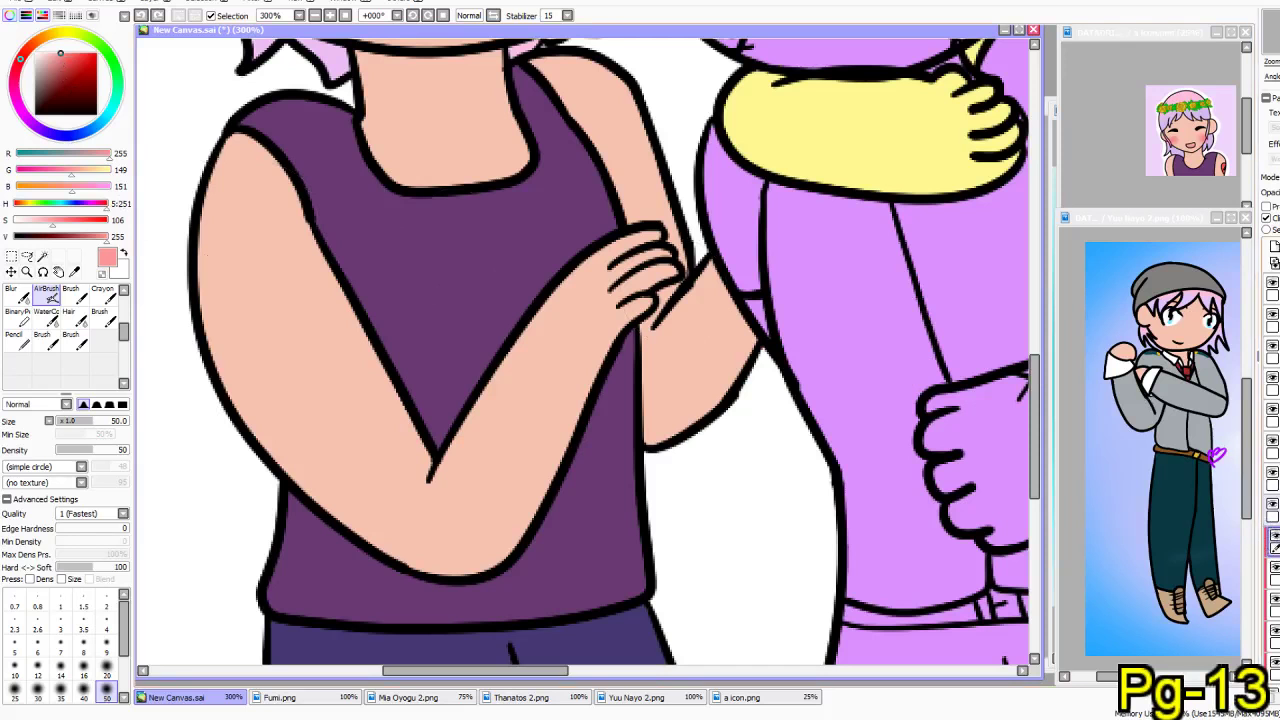
- Add a new clipped layer above the stitched character's purple base colour layer
left_click(1272, 505)
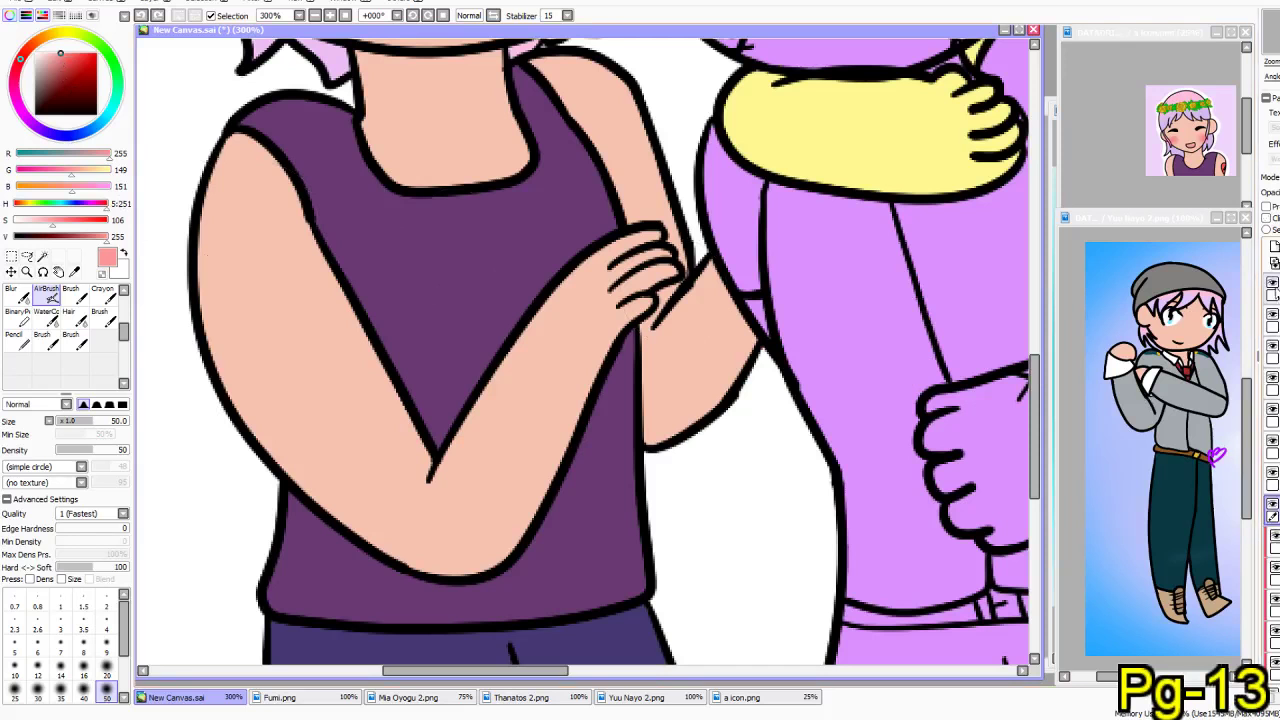
left_click(1272, 245)
left_click_drag(756, 327, 476, 336)
left_click_drag(289, 280, 254, 451)
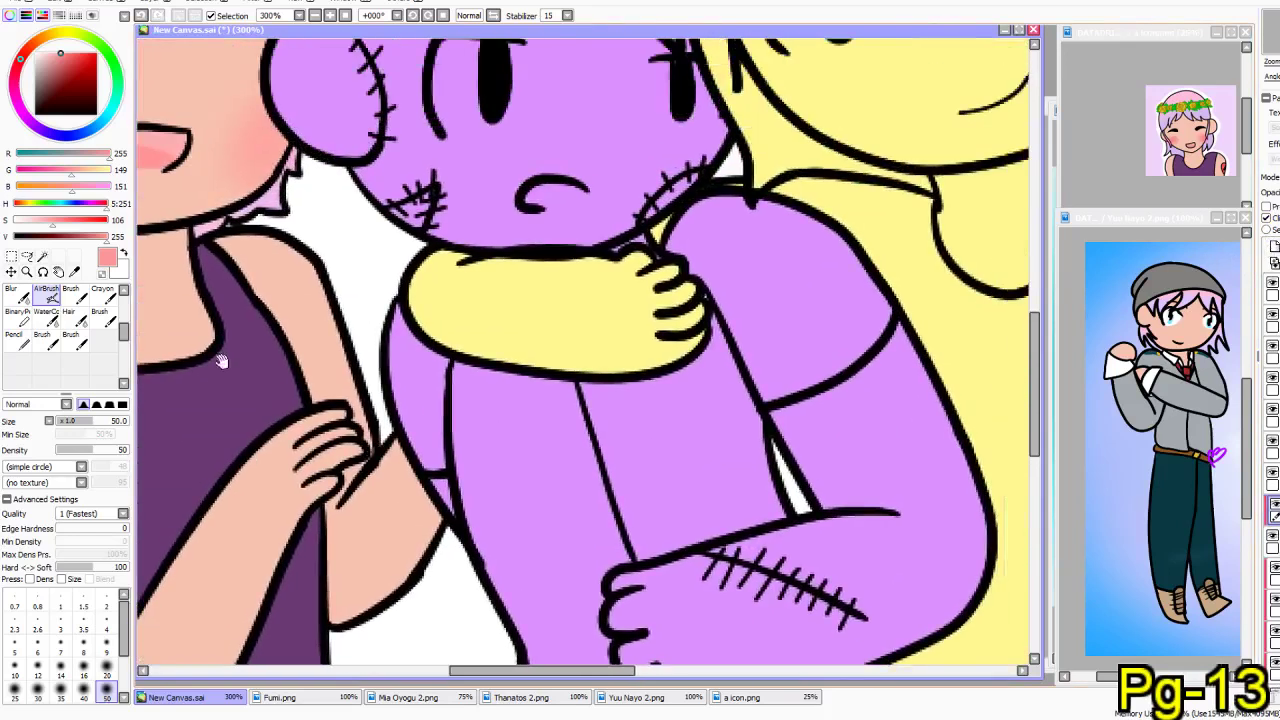
left_click_drag(400, 531, 291, 546)
- Sample the pale grey skin (242, 242, 242) from Thanatos 2.png and paint the stitched character's ear with the Pencil at size 20
left_click(533, 703)
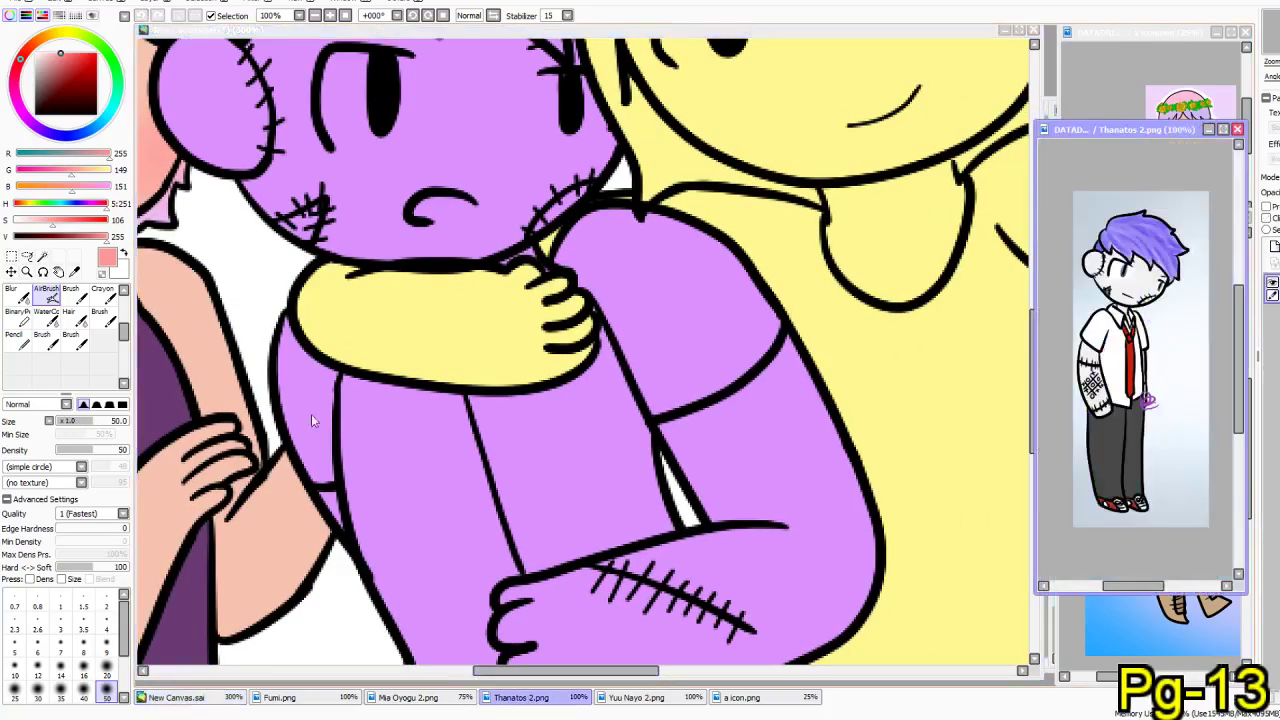
left_click(74, 271)
left_click(1145, 280)
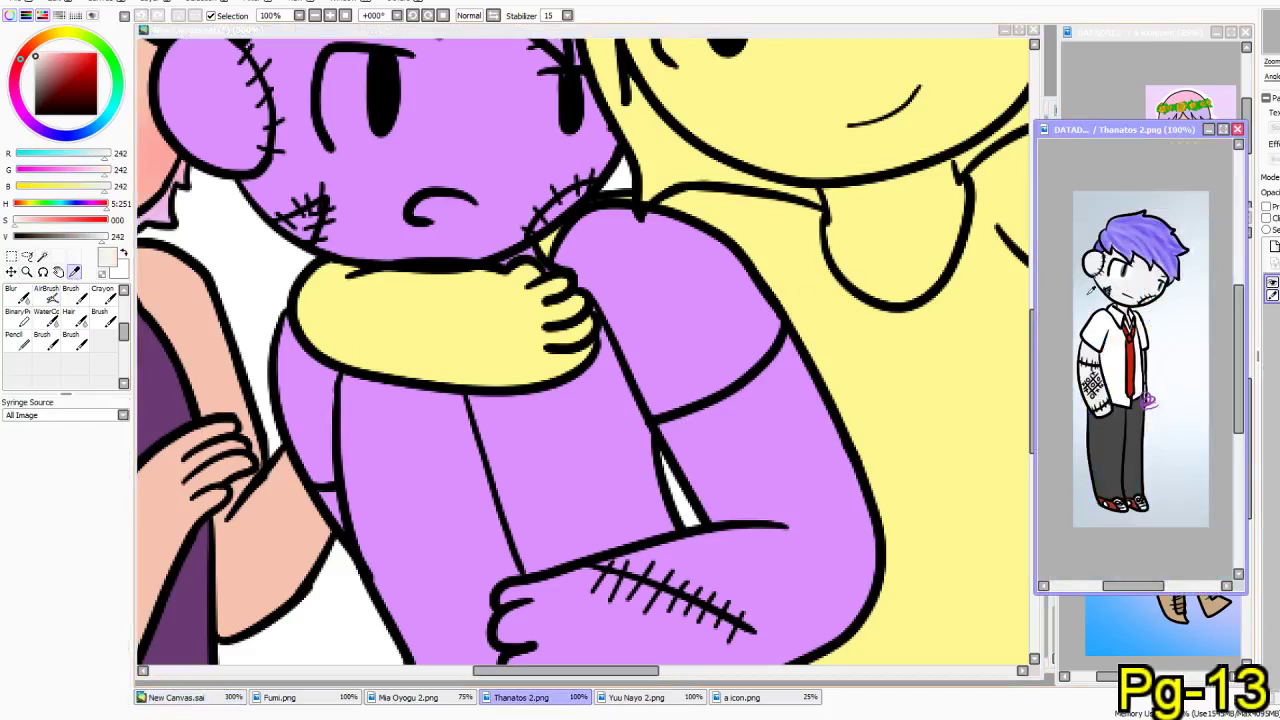
left_click(16, 337)
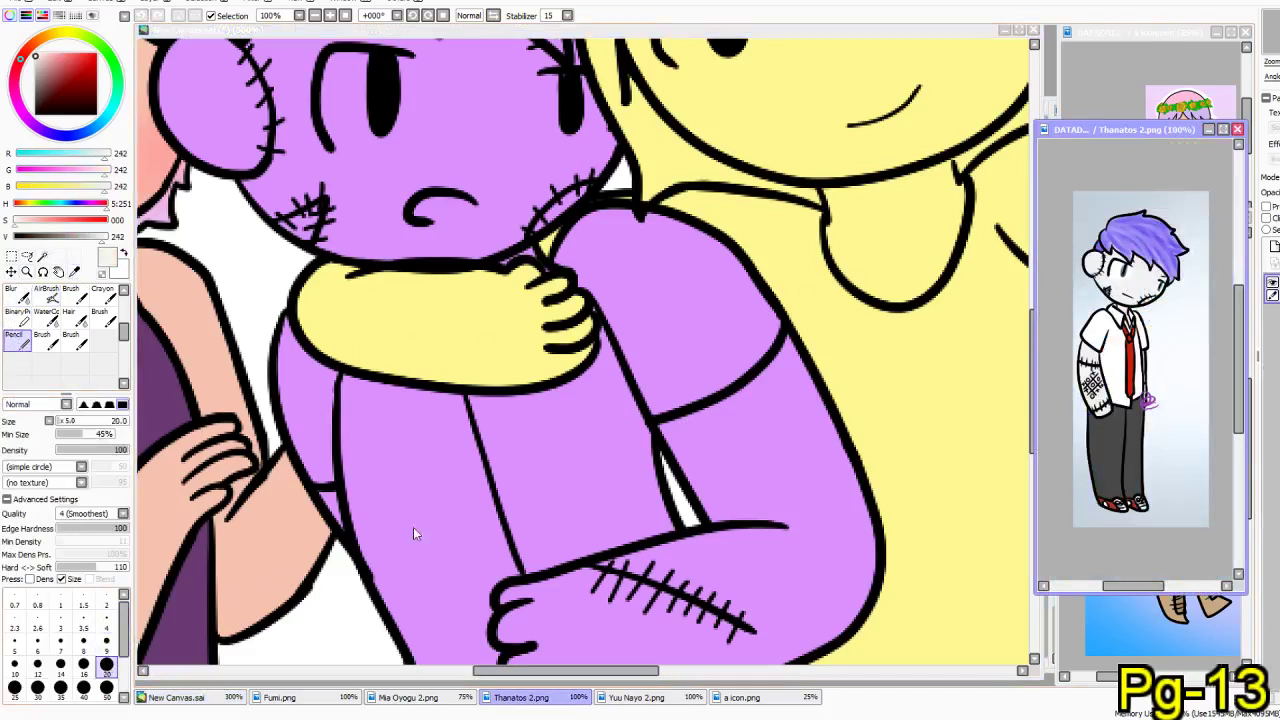
left_click(500, 410)
left_click_drag(392, 206, 450, 436)
mouse_move(312, 348)
left_mouse_down()
mouse_move(279, 381)
mouse_move(264, 365)
mouse_move(299, 364)
mouse_move(311, 308)
mouse_move(279, 344)
mouse_move(267, 326)
mouse_move(232, 317)
mouse_move(248, 323)
mouse_move(227, 328)
mouse_move(300, 300)
left_mouse_up()
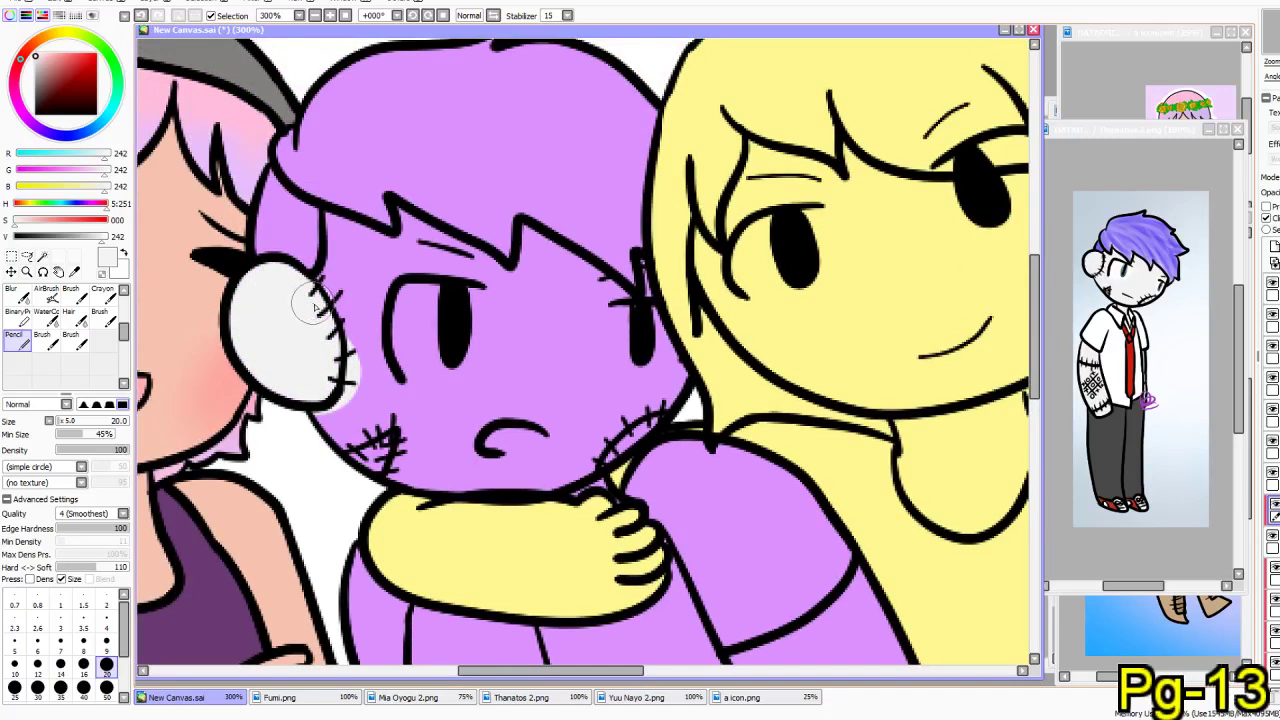
- Paint the stitched character's face pale grey with the Pencil, using size 9 along the hairline and size 50 for the open area
left_click(106, 640)
left_click_drag(331, 216, 326, 285)
mouse_move(338, 218)
left_mouse_down()
mouse_move(394, 243)
mouse_move(327, 368)
mouse_move(399, 260)
mouse_move(359, 406)
mouse_move(314, 400)
mouse_move(443, 421)
mouse_move(440, 450)
mouse_move(519, 459)
mouse_move(558, 452)
left_mouse_up()
left_click(106, 687)
mouse_move(566, 480)
left_mouse_down()
mouse_move(640, 378)
mouse_move(608, 352)
mouse_move(428, 432)
mouse_move(450, 318)
mouse_move(412, 310)
mouse_move(362, 376)
mouse_move(376, 232)
mouse_move(412, 255)
mouse_move(432, 250)
mouse_move(405, 233)
mouse_move(413, 240)
mouse_move(413, 213)
mouse_move(482, 277)
left_mouse_up()
left_click(106, 641)
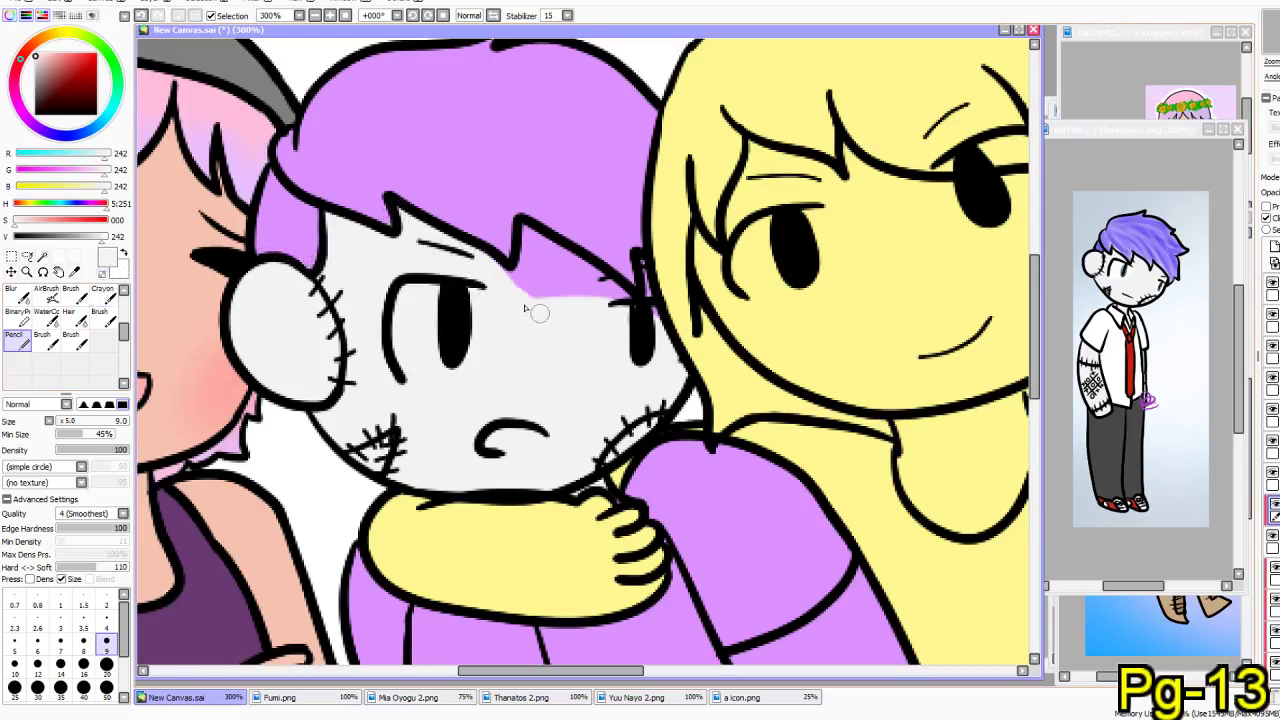
mouse_move(517, 284)
left_mouse_down()
mouse_move(535, 236)
mouse_move(529, 251)
mouse_move(554, 249)
mouse_move(639, 316)
mouse_move(545, 269)
left_mouse_up()
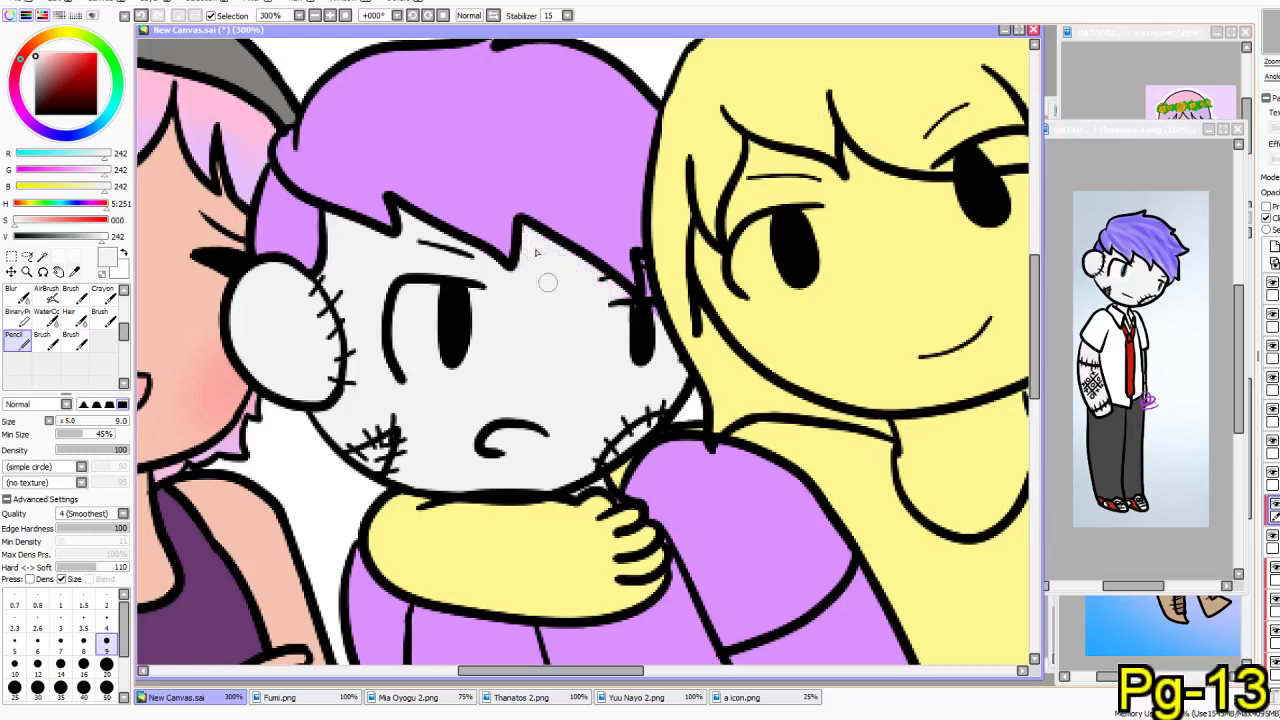
mouse_move(654, 280)
left_mouse_down()
mouse_move(663, 314)
mouse_move(649, 346)
left_mouse_up()
- Paint the stitched character's bent arm and hand pale grey with the Pencil at size 20, leaving the shirt uncovered
mouse_move(485, 530)
left_mouse_down()
mouse_move(375, 415)
mouse_move(337, 432)
left_mouse_up()
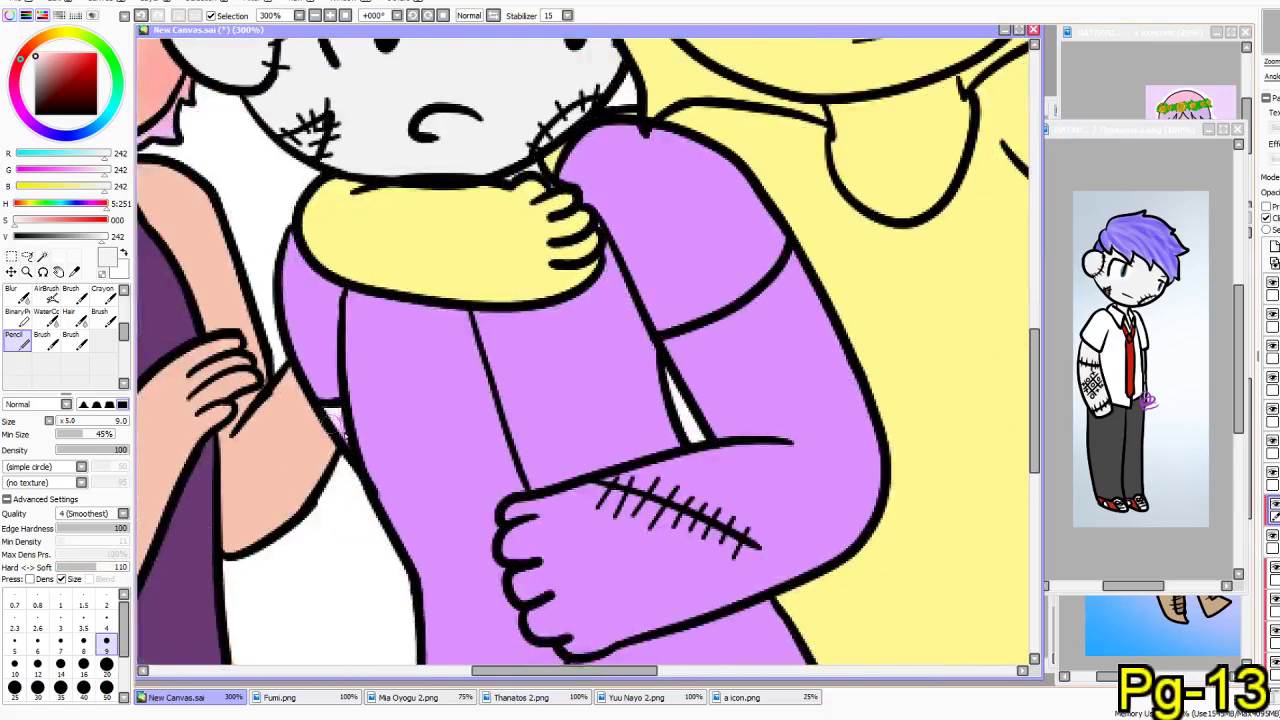
left_click(107, 663)
mouse_move(590, 520)
left_mouse_down()
mouse_move(634, 520)
mouse_move(641, 550)
mouse_move(617, 584)
mouse_move(651, 596)
mouse_move(720, 587)
mouse_move(838, 541)
mouse_move(917, 421)
mouse_move(851, 386)
mouse_move(825, 390)
mouse_move(834, 350)
mouse_move(677, 357)
mouse_move(810, 307)
mouse_move(774, 310)
mouse_move(812, 258)
mouse_move(827, 285)
mouse_move(767, 414)
left_mouse_up()
scroll(767, 414, "down", 3)
mouse_move(659, 340)
left_mouse_down()
mouse_move(508, 397)
mouse_move(541, 365)
mouse_move(484, 390)
mouse_move(465, 378)
mouse_move(449, 413)
mouse_move(485, 409)
mouse_move(502, 428)
mouse_move(467, 440)
mouse_move(475, 487)
mouse_move(523, 500)
mouse_move(616, 470)
mouse_move(441, 417)
left_mouse_up()
left_click_drag(622, 498, 505, 535)
key("ctrl+z")
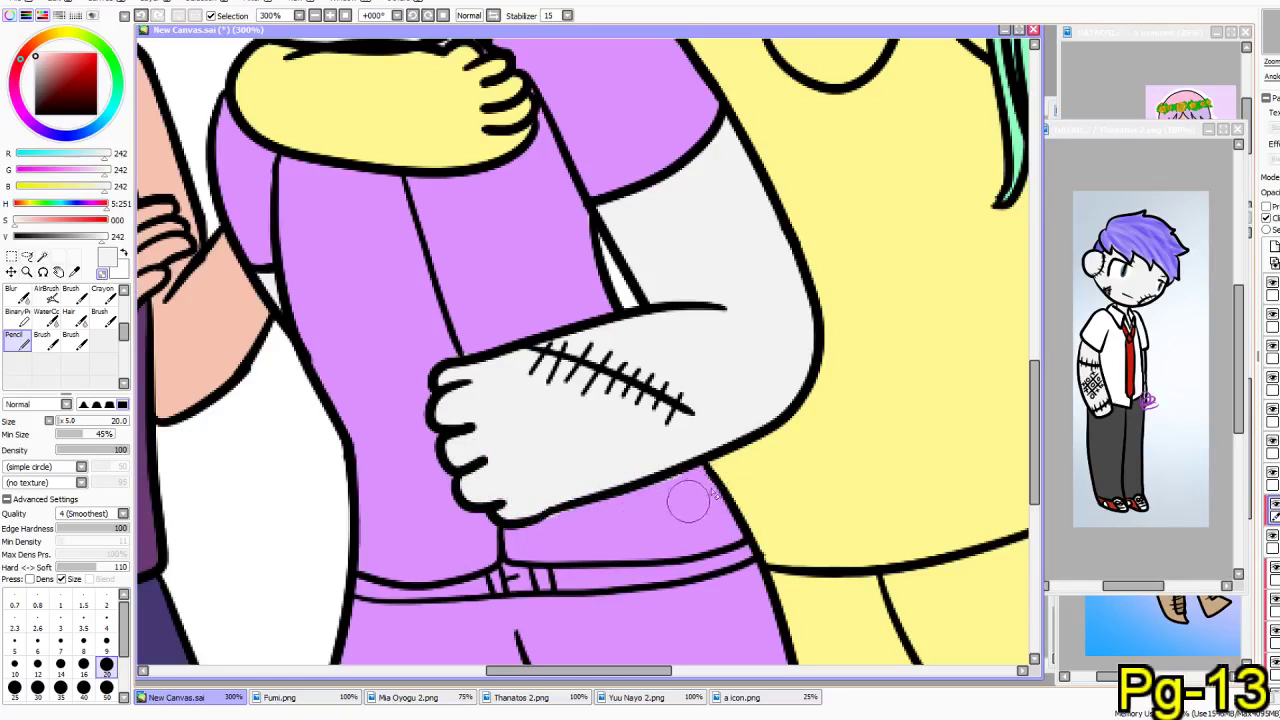
- Choose a mid grey (172, 172, 172) and paint the stitched character's pants with the Pencil at size 20
left_click_drag(460, 597, 440, 473)
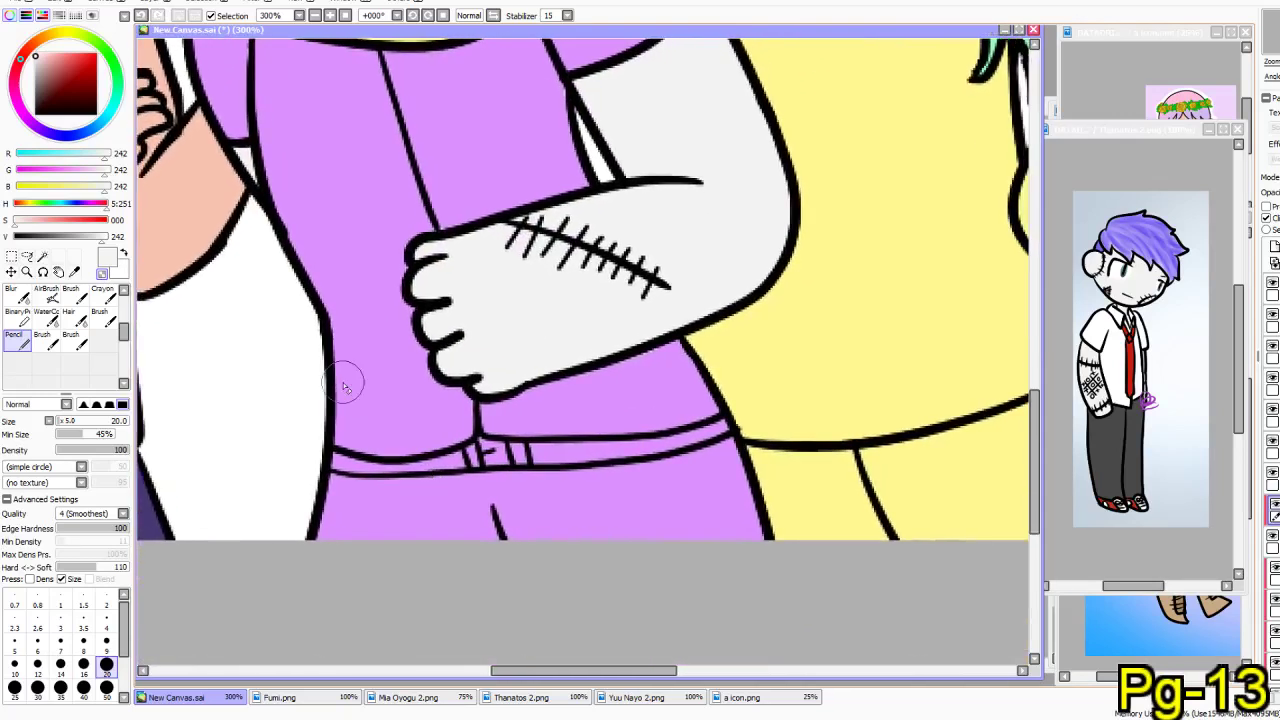
left_click(80, 244)
mouse_move(326, 554)
left_mouse_down()
mouse_move(277, 534)
mouse_move(420, 517)
mouse_move(340, 500)
mouse_move(538, 500)
mouse_move(467, 492)
mouse_move(645, 483)
mouse_move(700, 462)
mouse_move(652, 495)
mouse_move(394, 537)
mouse_move(600, 551)
mouse_move(688, 505)
left_mouse_up()
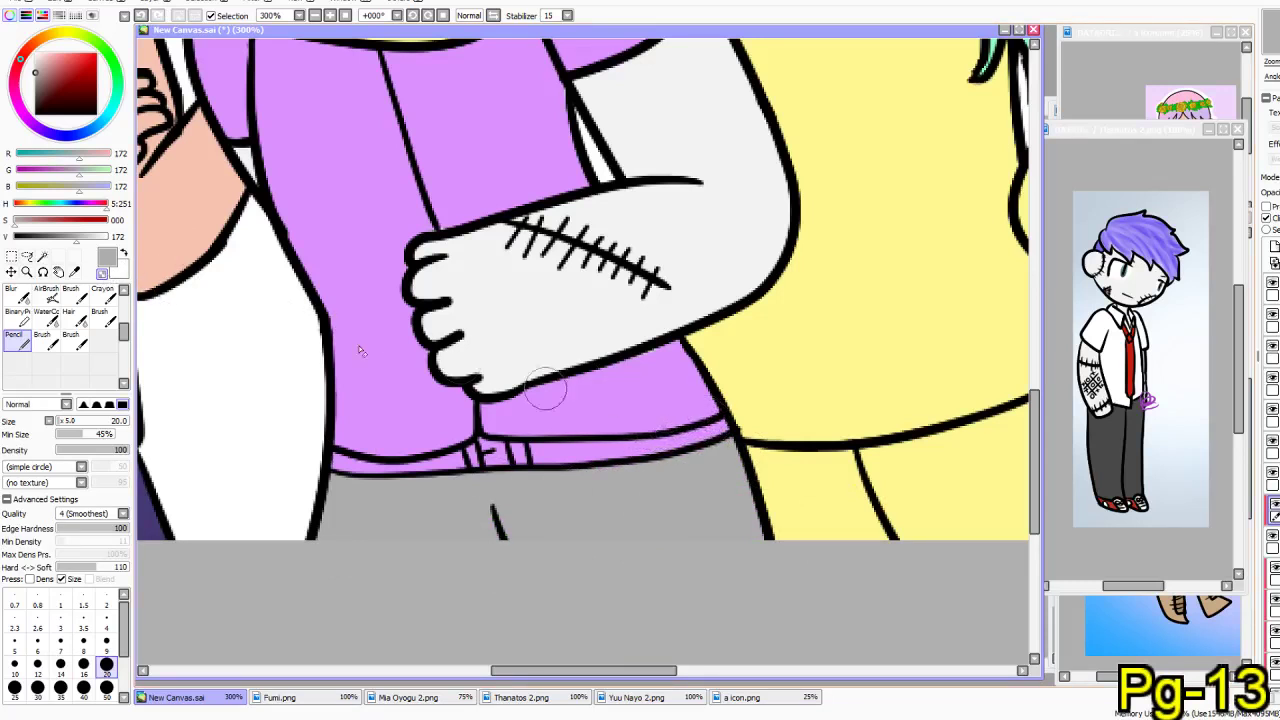
- Switch to white (255, 255, 255) and paint the stitched character's shirt and sleeves with the Pencil at size 20
left_click_drag(88, 65, 5, 40)
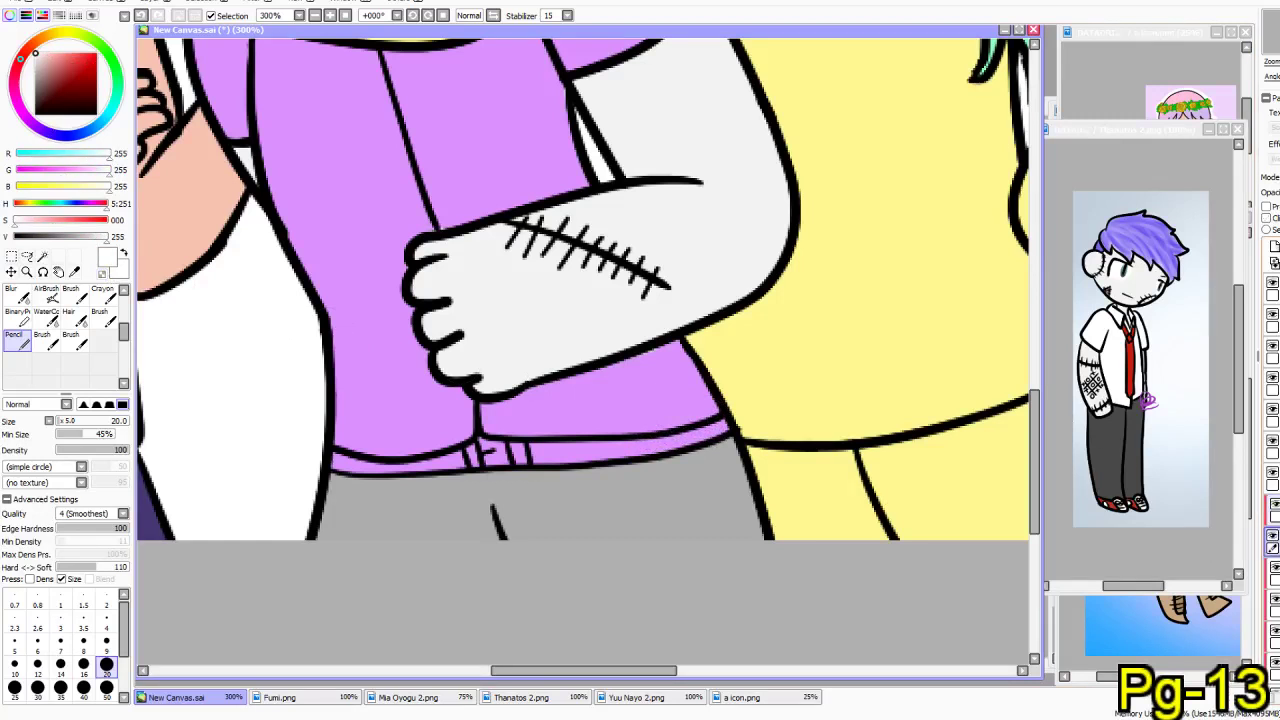
mouse_move(716, 393)
left_mouse_down()
mouse_move(510, 400)
mouse_move(591, 414)
mouse_move(380, 429)
mouse_move(422, 432)
mouse_move(314, 409)
mouse_move(320, 426)
mouse_move(360, 434)
mouse_move(660, 355)
mouse_move(440, 395)
mouse_move(370, 320)
mouse_move(300, 290)
mouse_move(600, 135)
mouse_move(211, 286)
left_mouse_up()
left_click_drag(211, 286, 576, 198)
mouse_move(402, 218)
left_mouse_down()
mouse_move(457, 302)
mouse_move(499, 416)
left_mouse_up()
left_click_drag(860, 274, 307, 405)
mouse_move(307, 405)
left_mouse_down()
mouse_move(679, 295)
mouse_move(371, 334)
mouse_move(700, 170)
mouse_move(300, 230)
mouse_move(613, 119)
mouse_move(281, 186)
mouse_move(700, 90)
mouse_move(580, 80)
left_mouse_up()
- Choose a brown (102, 61, 18) and paint the stitched character's belt on a new layer with the Pencil at size 20
left_click_drag(385, 445, 175, 190)
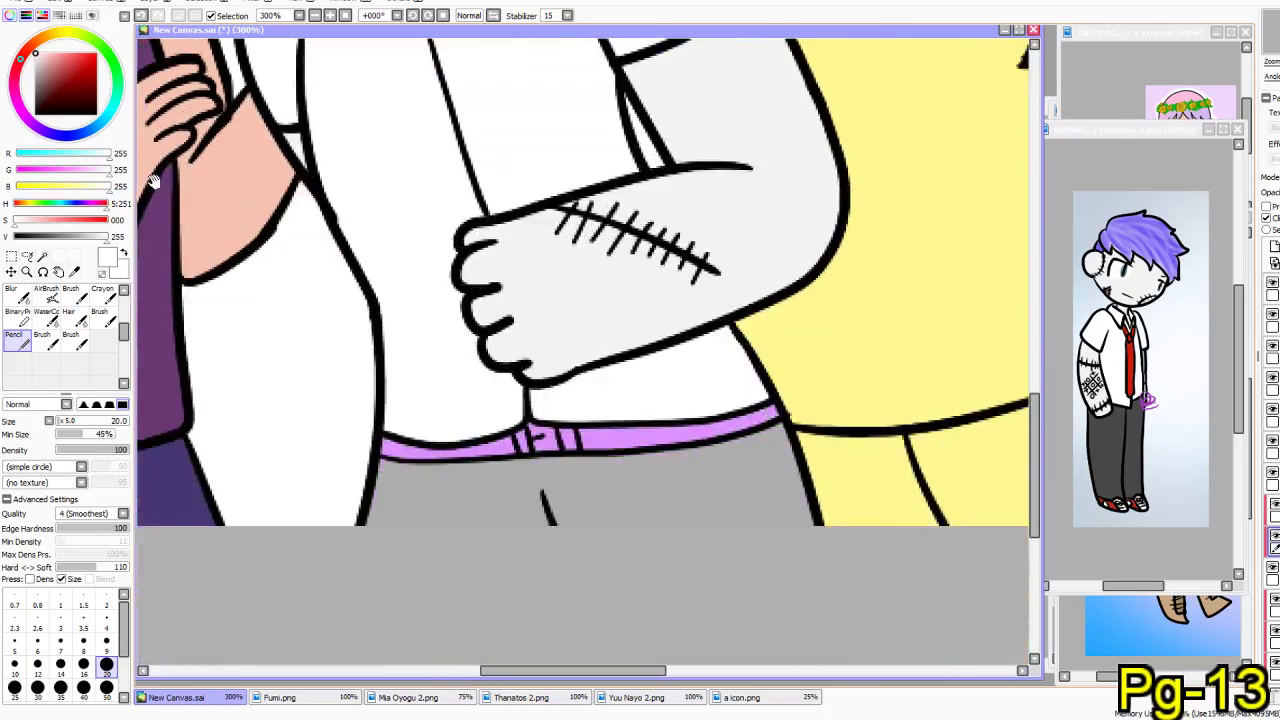
left_click(36, 42)
left_click(68, 82)
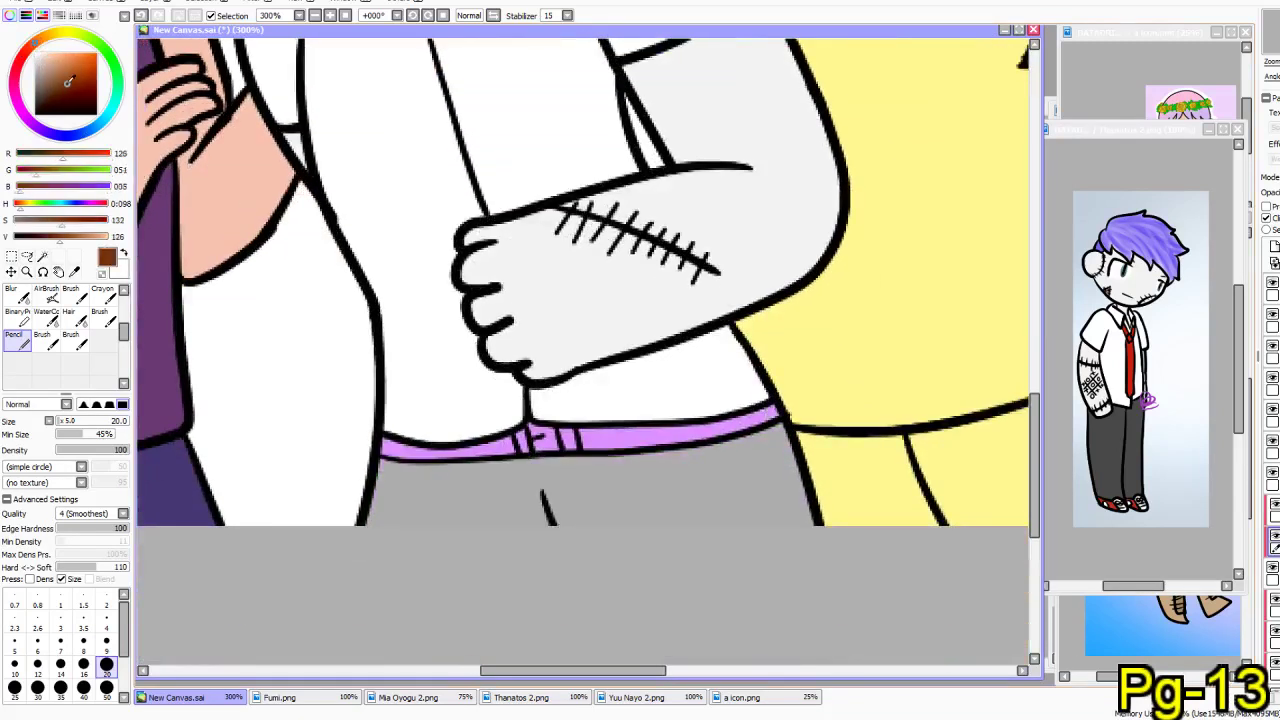
left_click(40, 39)
left_click_drag(49, 70, 56, 90)
left_click(1270, 572)
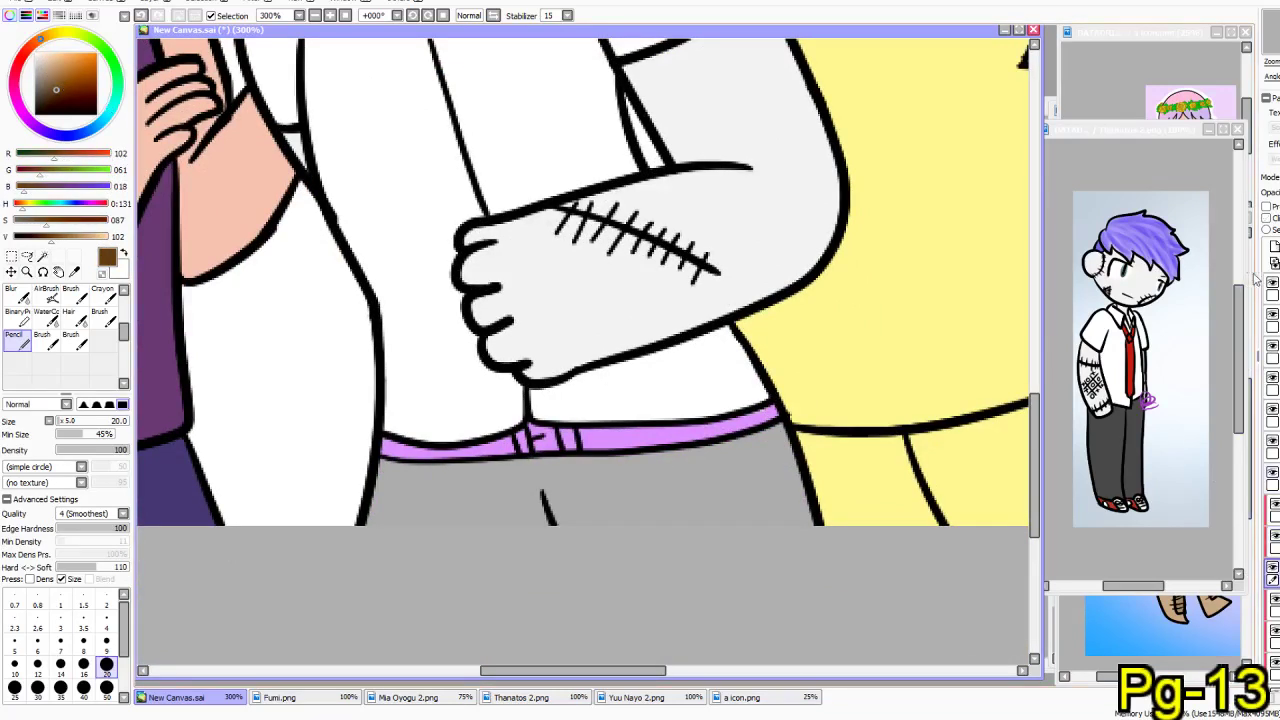
left_click(1274, 247)
left_click_drag(800, 410, 375, 450)
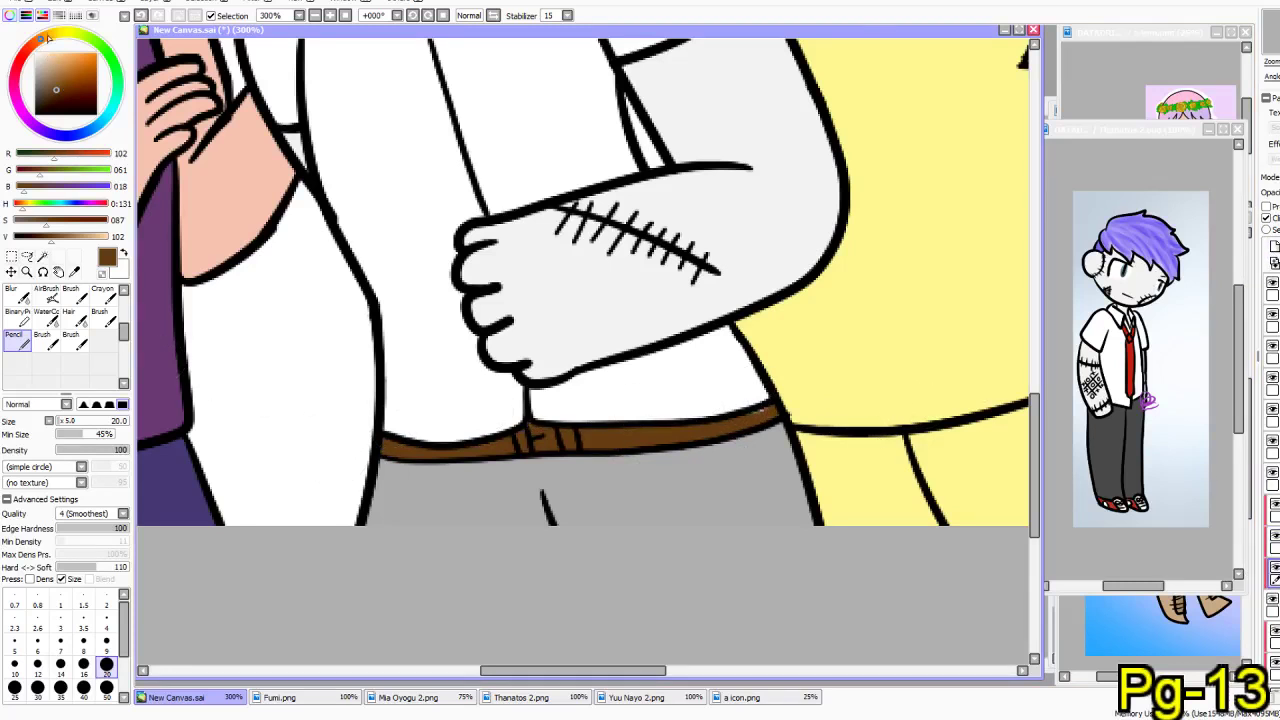
- Shift the brown to a dull gold and paint the belt's buckle details with the Pencil at size 9
left_click_drag(47, 38, 54, 33)
left_click(67, 68)
left_click(106, 640)
mouse_move(518, 430)
left_mouse_down()
mouse_move(529, 463)
mouse_move(531, 446)
mouse_move(570, 452)
left_mouse_up()
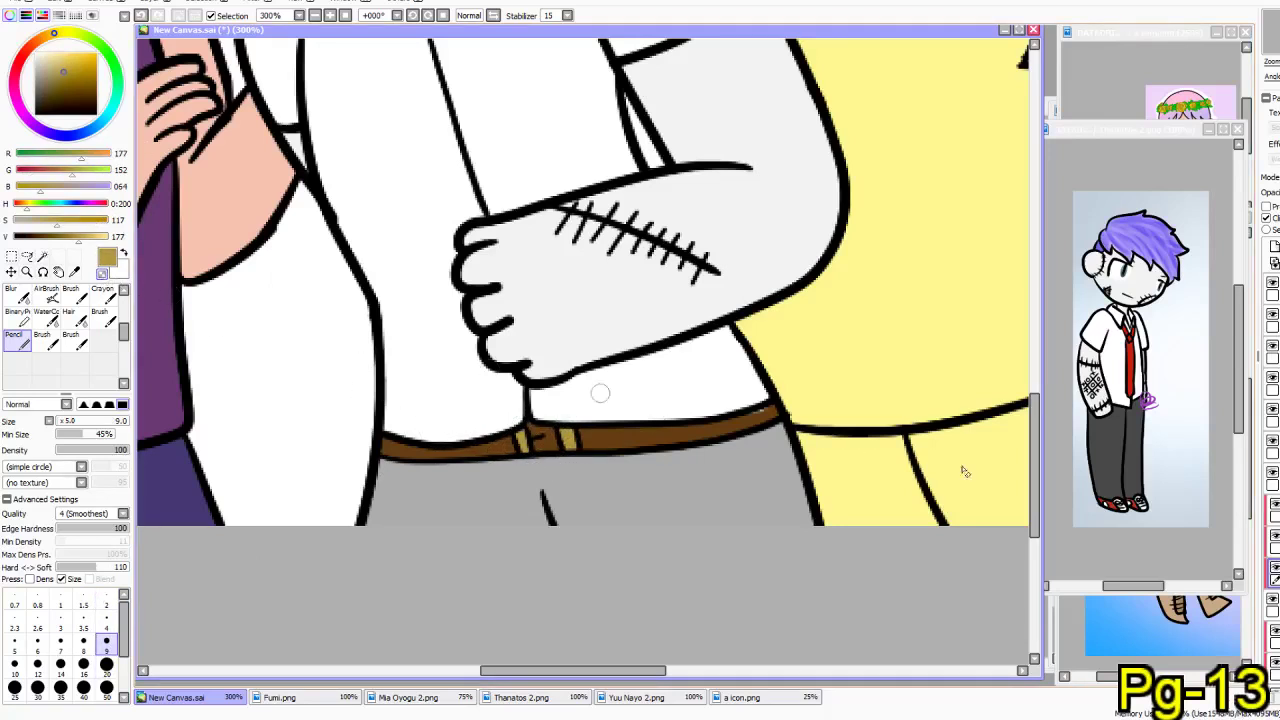
- Arrange the three flower crown reference windows beside the canvas, with Flower crown 2.png in front, and return to the group drawing
left_click(1276, 542)
left_click_drag(594, 386, 629, 574)
left_click_drag(515, 443, 453, 597)
left_click_drag(433, 429, 443, 470)
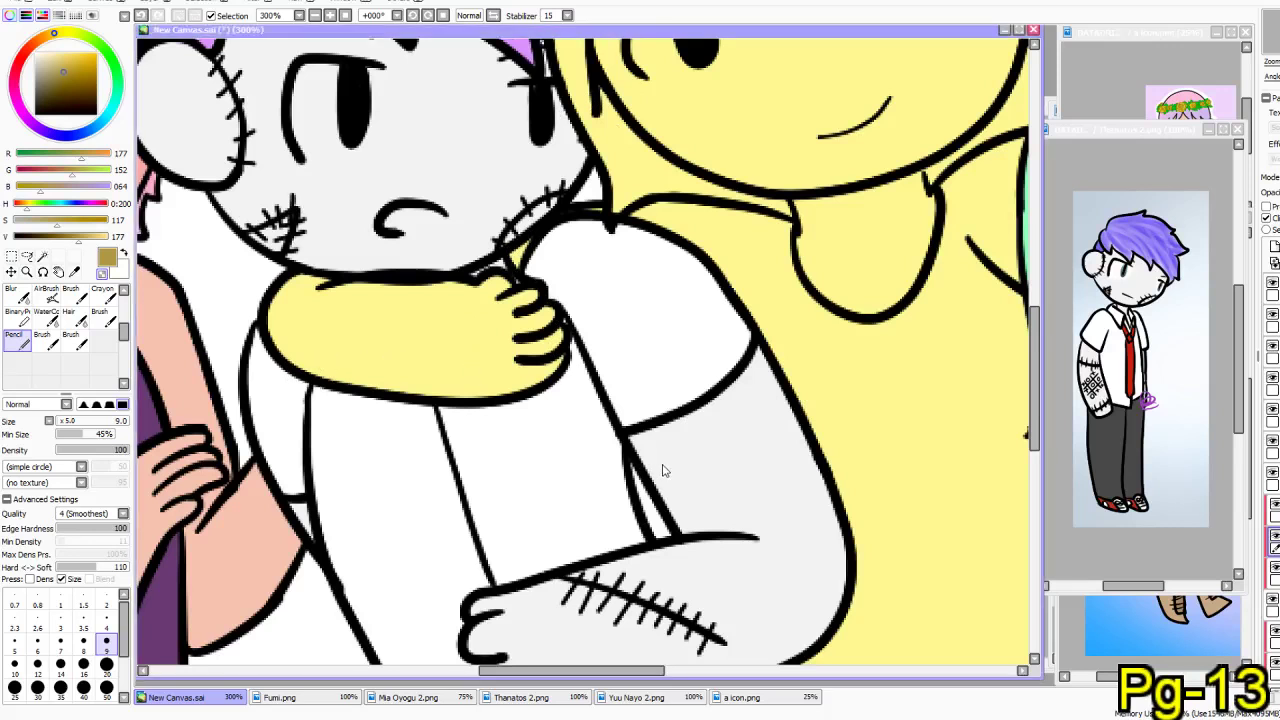
left_click_drag(340, 80, 1148, 82)
left_click_drag(314, 65, 1148, 222)
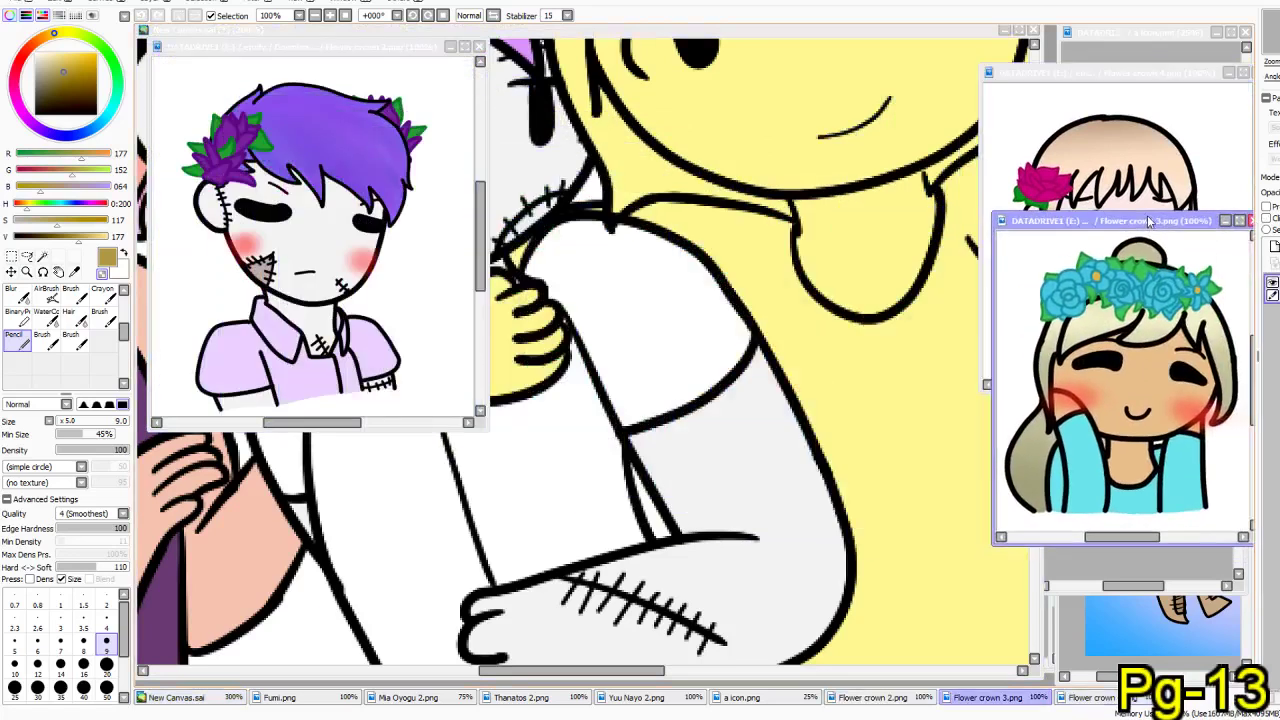
left_click_drag(313, 51, 1150, 298)
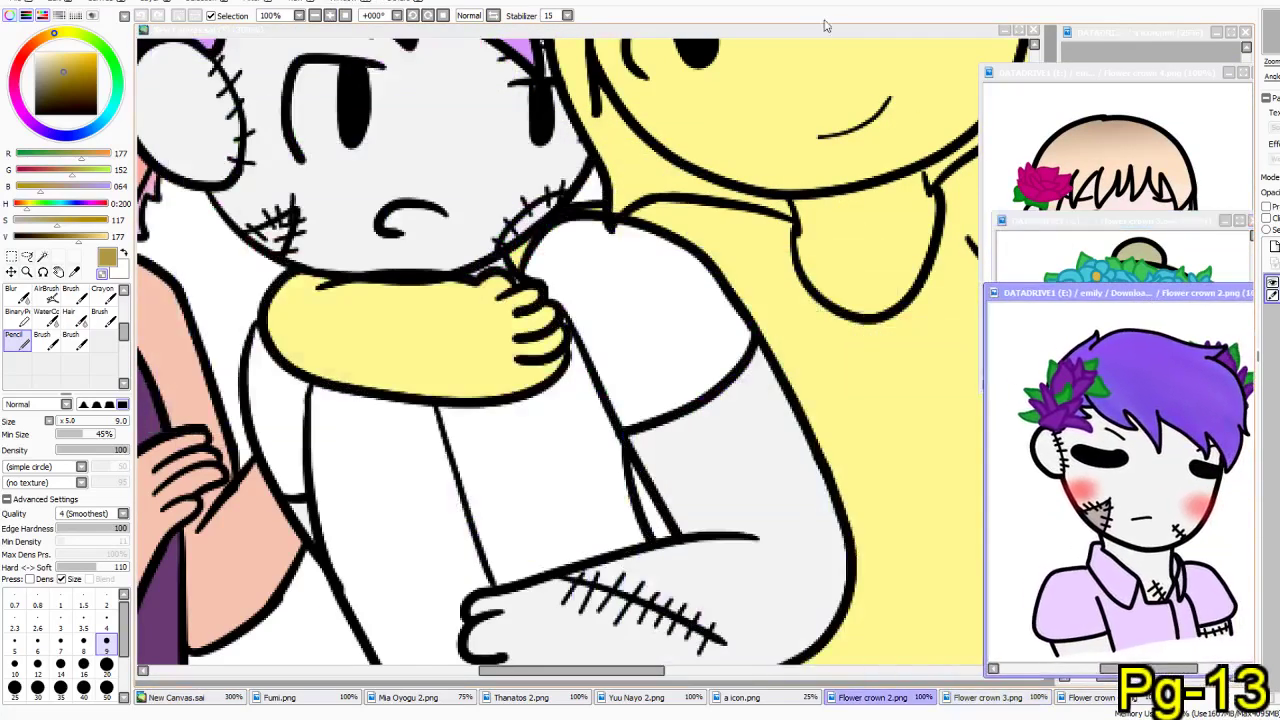
left_click(798, 33)
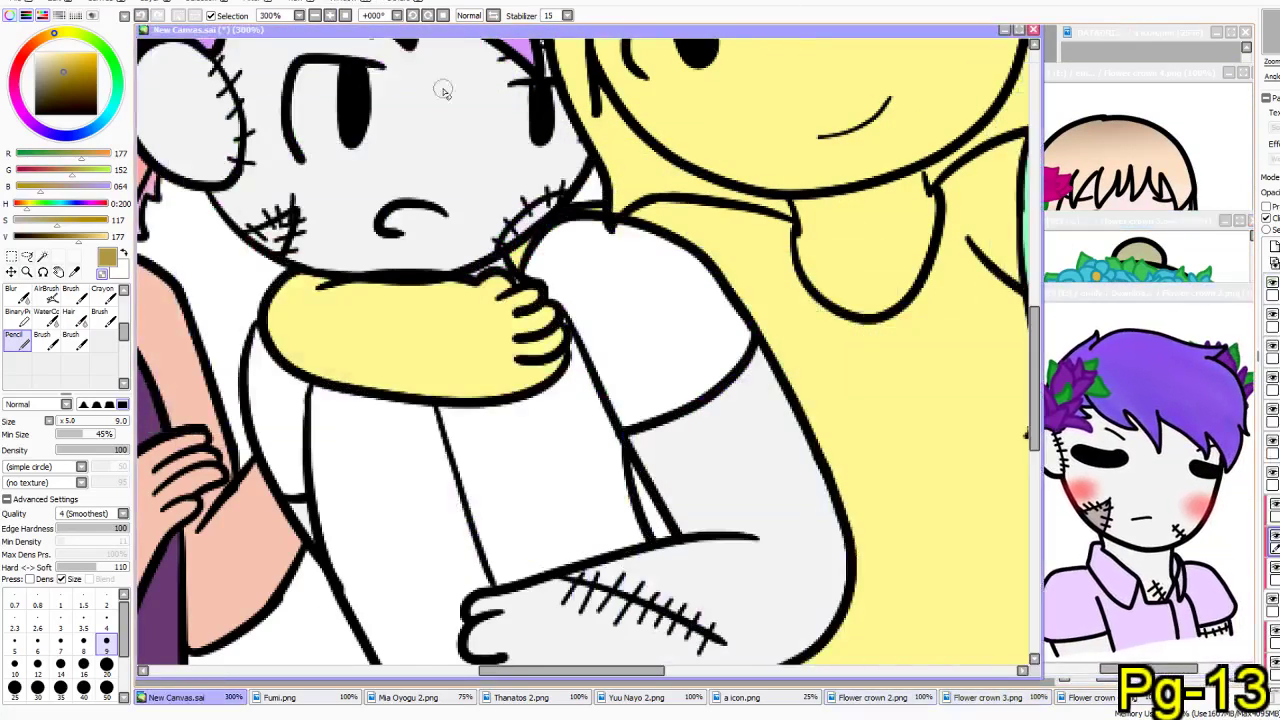
- Sample the lilac shirt colour (235, 207, 255) from Flower crown 2.png and paint the stitched character's shirt with the Pencil at size 50
left_click(74, 271)
left_click(1138, 618)
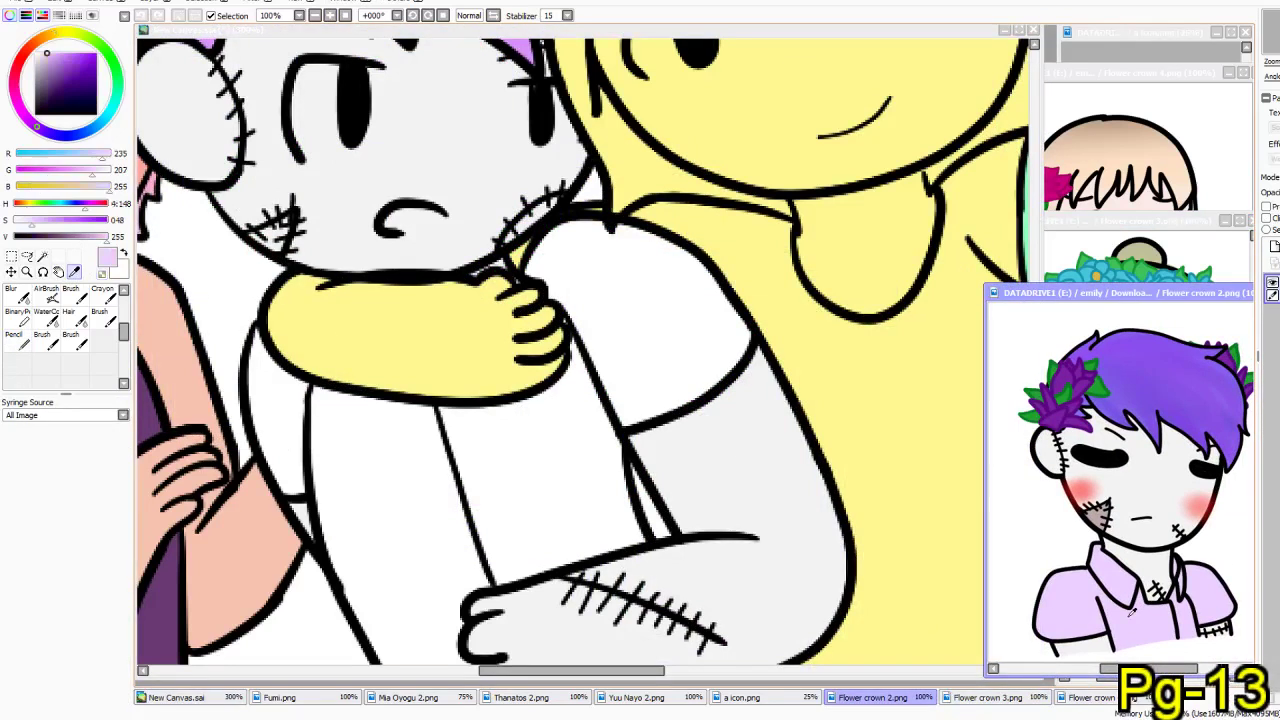
left_click(563, 33)
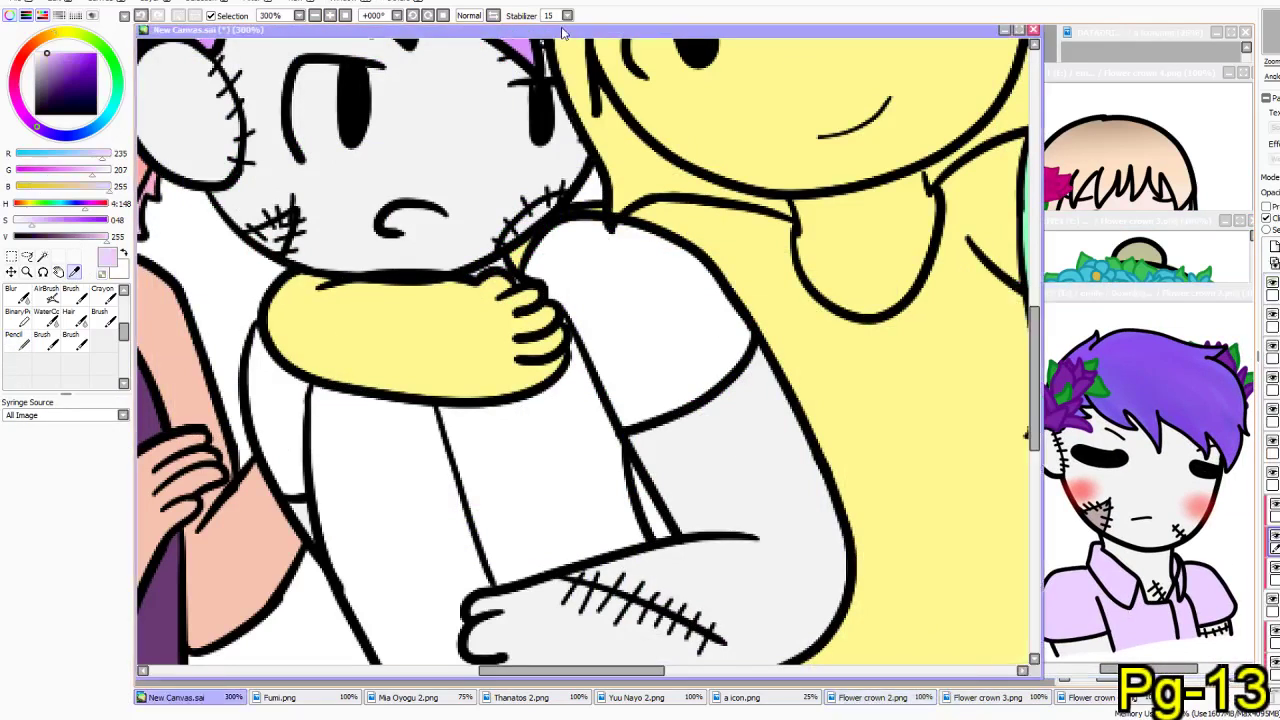
left_click(17, 338)
left_click(106, 689)
mouse_move(303, 526)
left_mouse_down()
mouse_move(336, 528)
mouse_move(388, 470)
left_mouse_up()
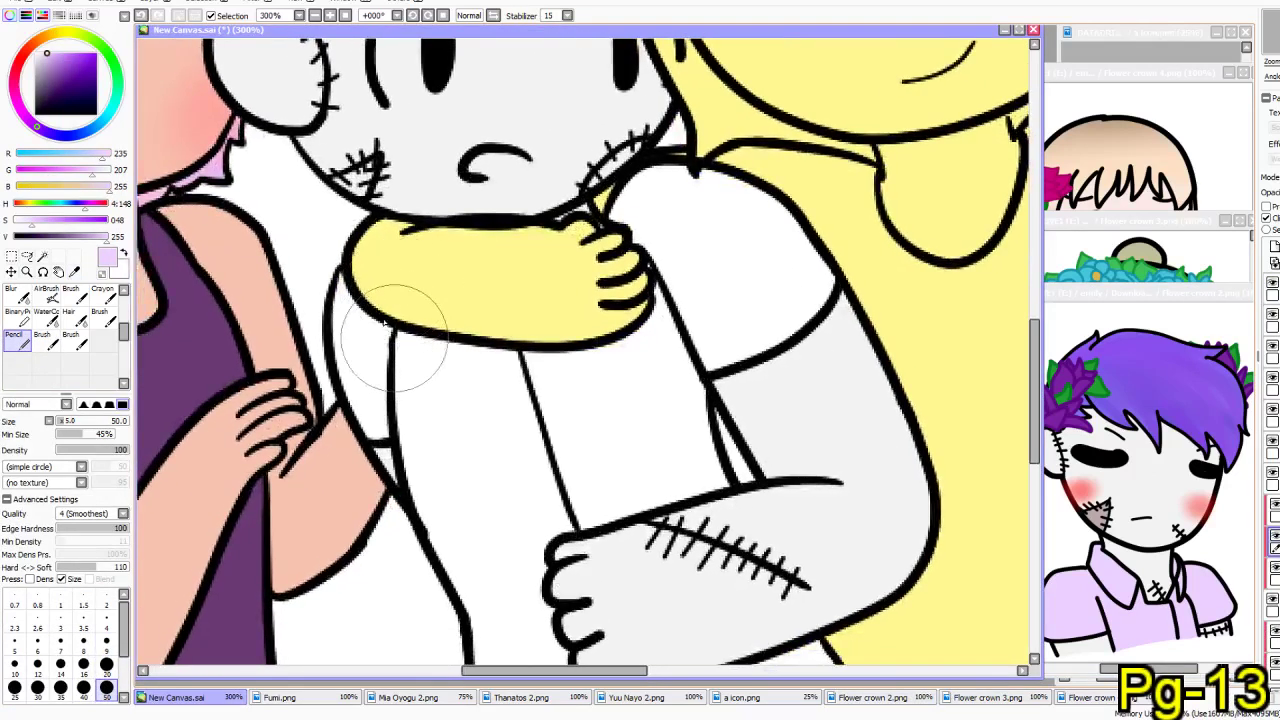
mouse_move(588, 365)
left_mouse_down()
mouse_move(551, 540)
mouse_move(549, 375)
mouse_move(493, 355)
mouse_move(486, 372)
mouse_move(469, 330)
mouse_move(425, 385)
mouse_move(391, 390)
mouse_move(391, 335)
mouse_move(371, 330)
mouse_move(366, 291)
mouse_move(380, 343)
mouse_move(573, 344)
mouse_move(586, 331)
mouse_move(605, 530)
mouse_move(591, 377)
mouse_move(642, 380)
mouse_move(659, 308)
mouse_move(701, 326)
mouse_move(621, 293)
mouse_move(656, 225)
mouse_move(696, 216)
mouse_move(775, 242)
mouse_move(790, 274)
mouse_move(764, 310)
mouse_move(617, 432)
left_mouse_up()
mouse_move(604, 592)
left_mouse_down()
mouse_move(577, 463)
mouse_move(619, 437)
left_mouse_up()
mouse_move(500, 266)
left_mouse_down()
mouse_move(519, 498)
mouse_move(466, 279)
mouse_move(542, 485)
mouse_move(648, 458)
mouse_move(515, 517)
mouse_move(548, 538)
mouse_move(521, 544)
mouse_move(544, 552)
mouse_move(646, 522)
mouse_move(753, 527)
mouse_move(863, 509)
mouse_move(817, 520)
mouse_move(836, 518)
mouse_move(739, 471)
left_mouse_up()
left_click_drag(486, 436, 366, 386)
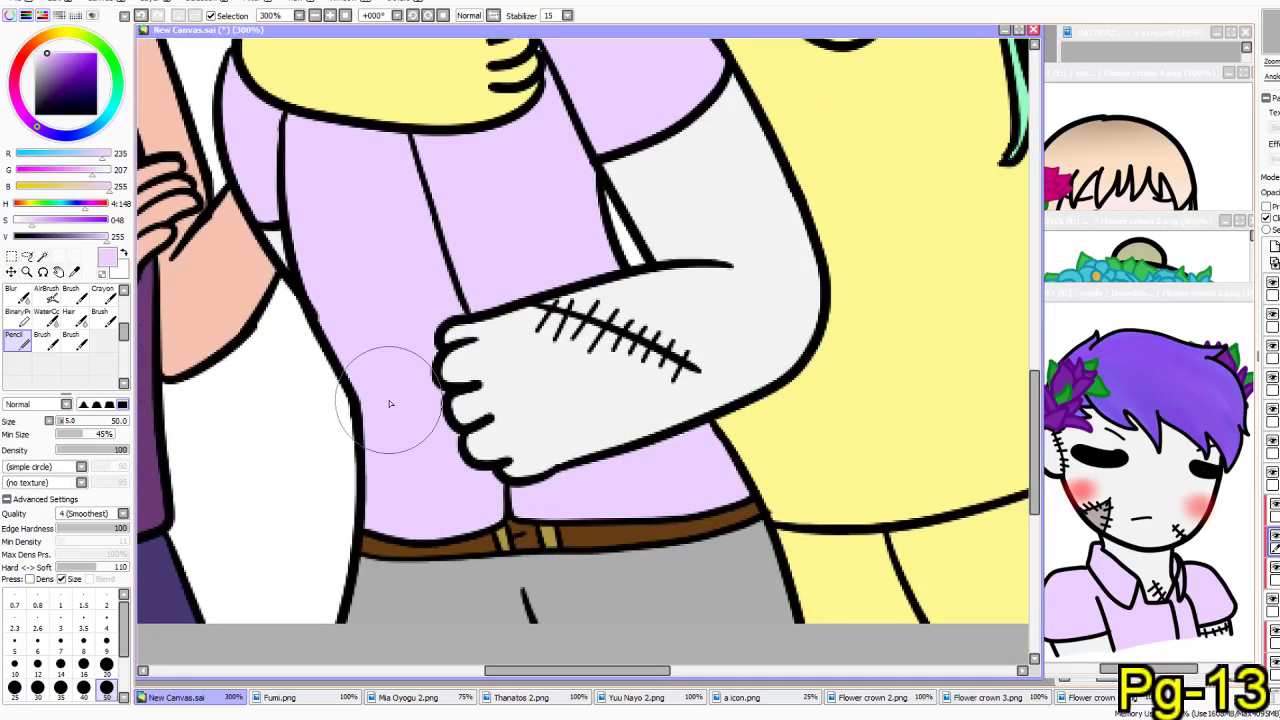
- Sample the greyish pink (189, 168, 168) from Flower crown 2.png and paint the stitched character's cheek patch with the Pencil at size 9
left_click_drag(423, 266, 540, 515)
left_click(73, 272)
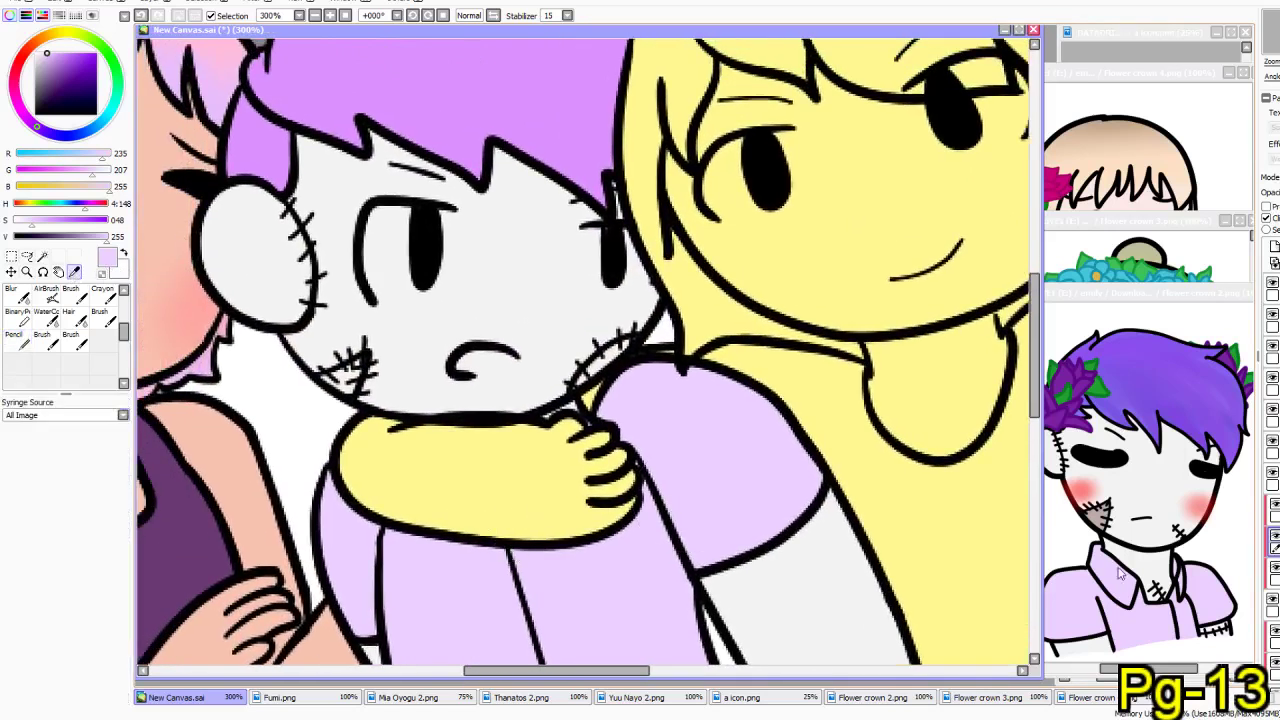
left_click(1114, 524)
left_click(1114, 524)
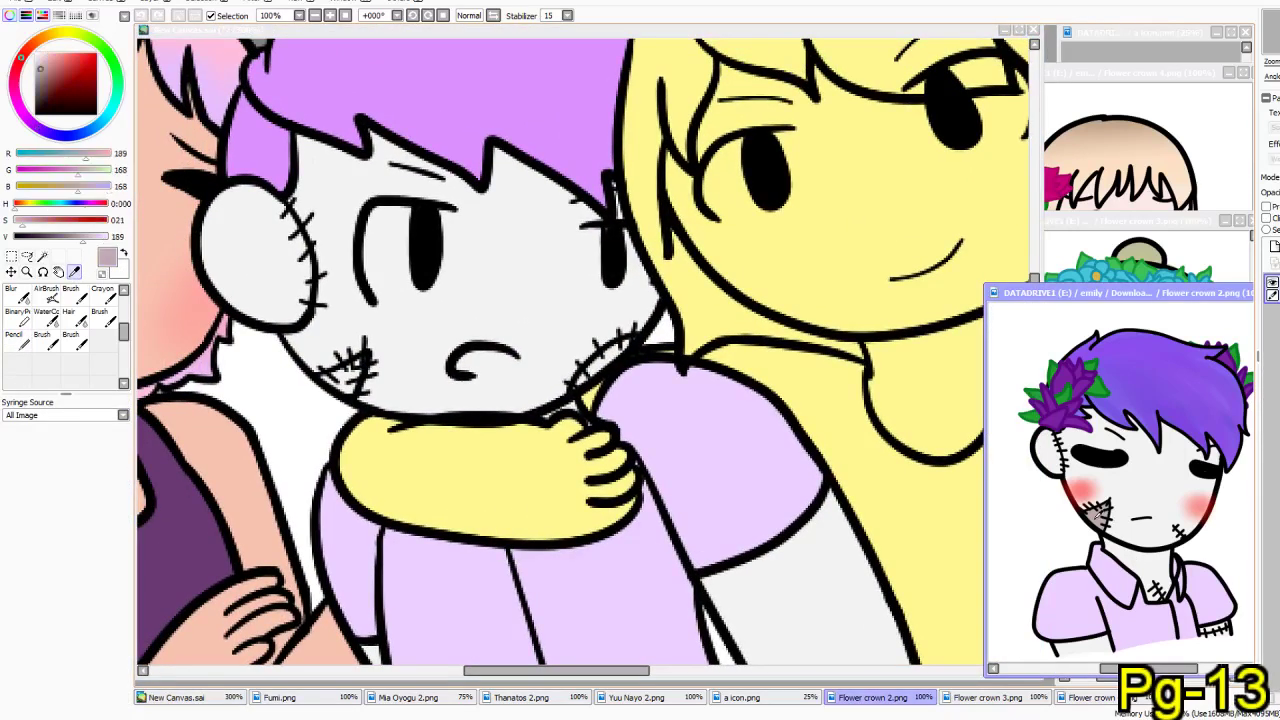
left_click(656, 40)
left_click(18, 338)
left_click(107, 642)
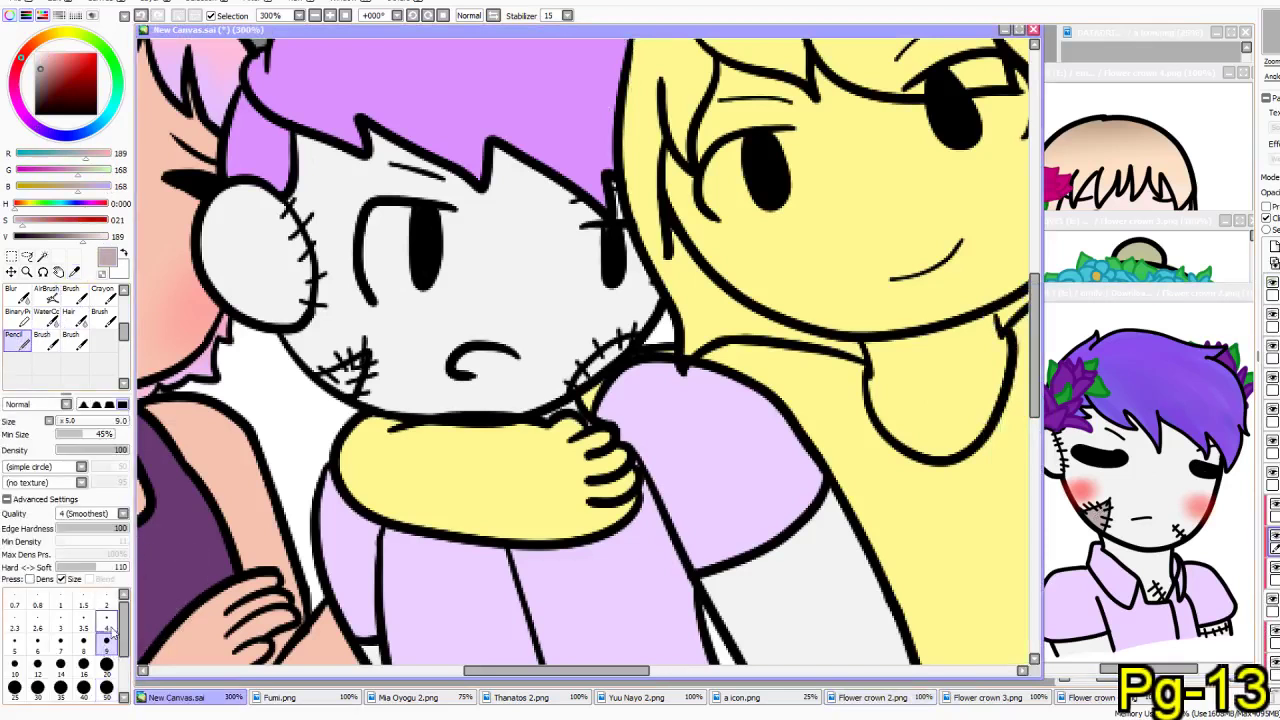
left_click(1275, 512)
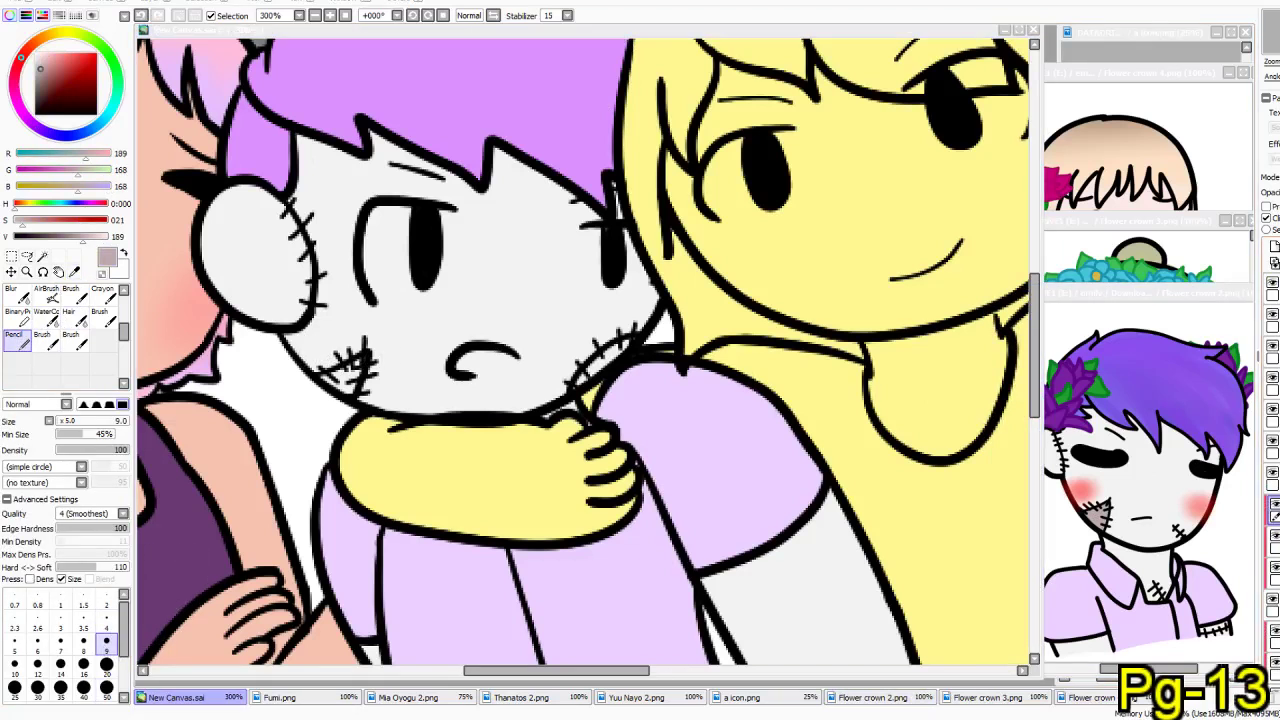
left_click(814, 303)
left_click_drag(356, 367, 310, 395)
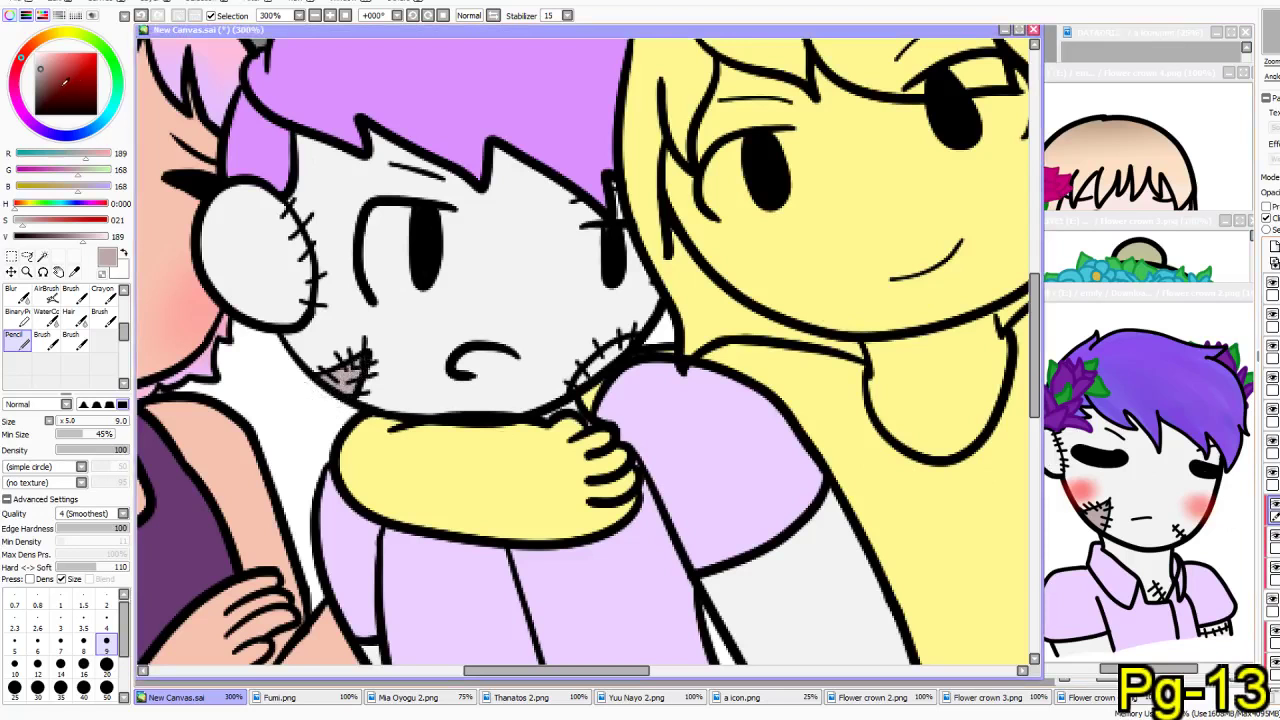
- Switch to white (255, 255, 255) and paint the whites of both of the stitched character's eyes with the Pencil at size 9
key("x")
mouse_move(374, 213)
left_mouse_down()
mouse_move(384, 297)
mouse_move(437, 290)
mouse_move(448, 218)
left_mouse_up()
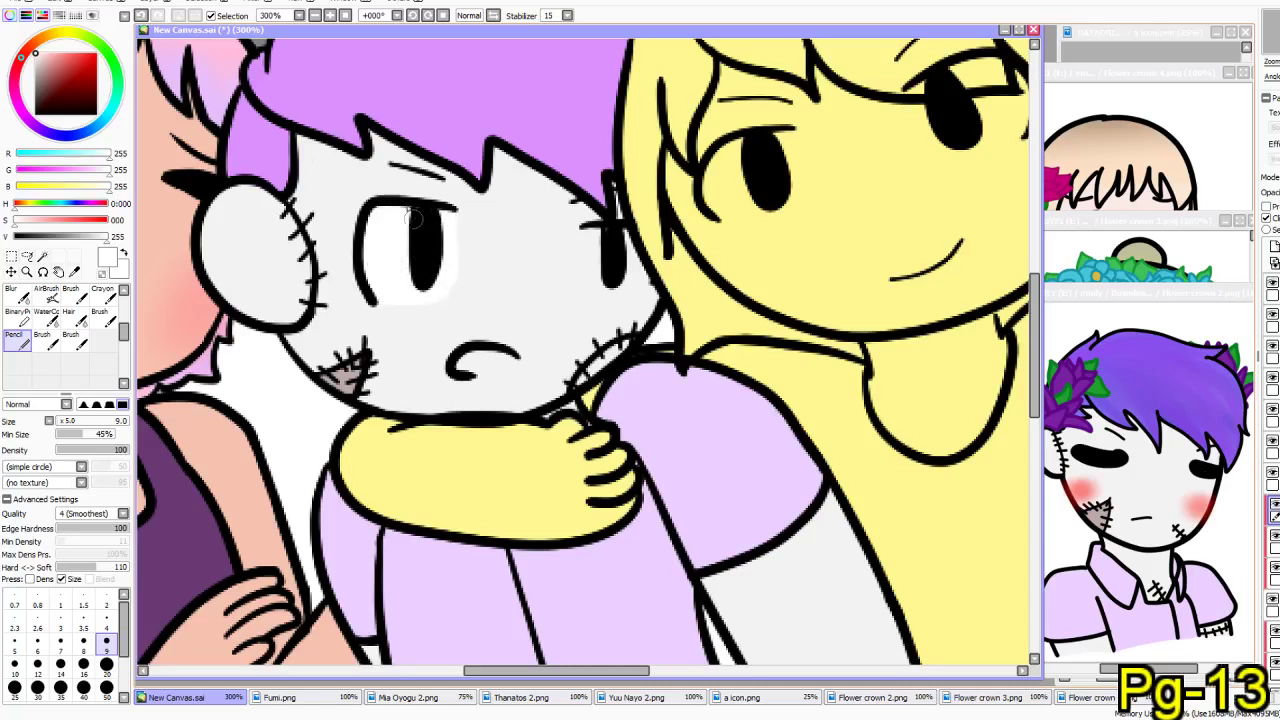
left_click_drag(594, 229, 595, 266)
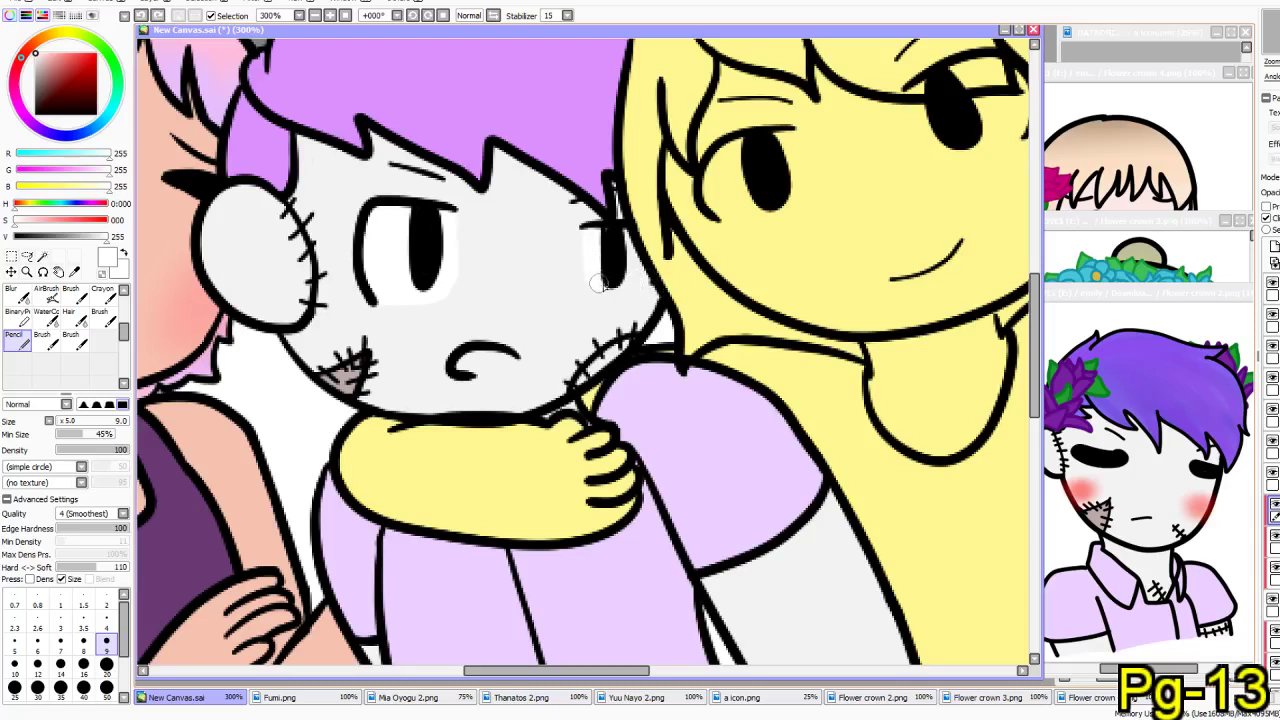
left_click_drag(605, 262, 597, 262)
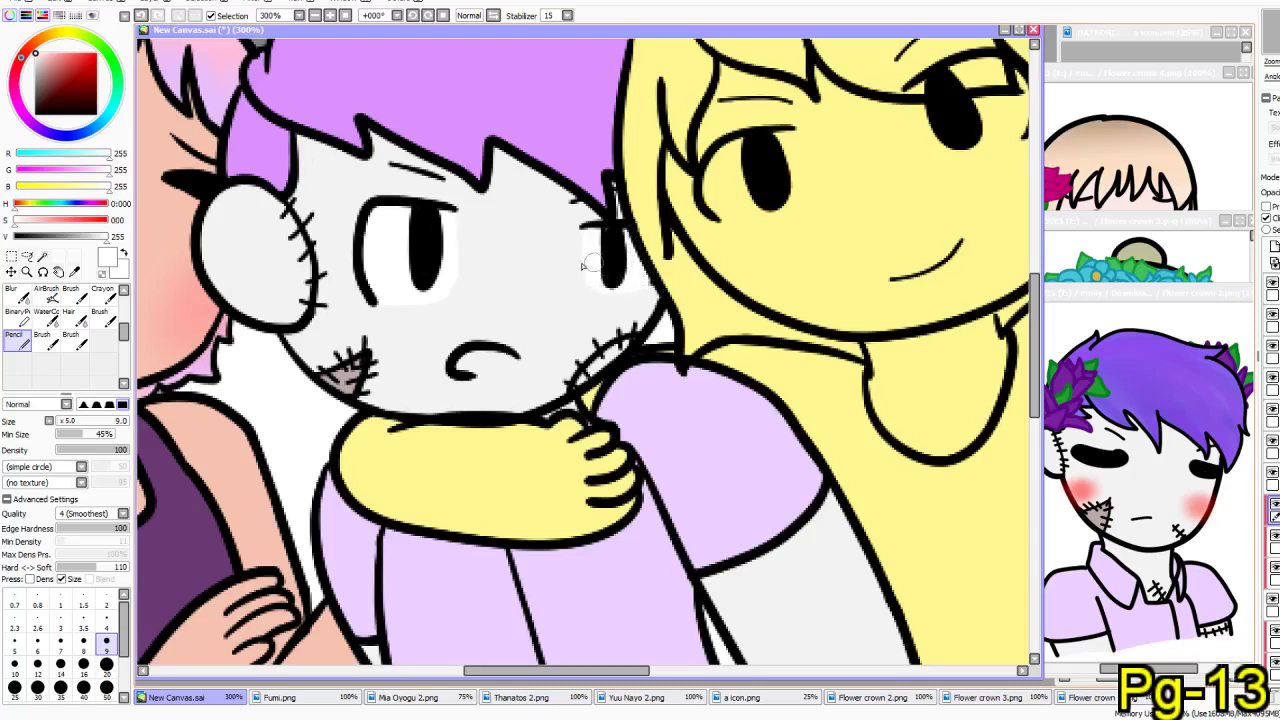
- Paint the stitched character's mouth light pink (255, 183, 183) and add a darker pink (240, 138, 138) area inside it
left_click_drag(402, 420, 358, 368)
left_click(54, 52)
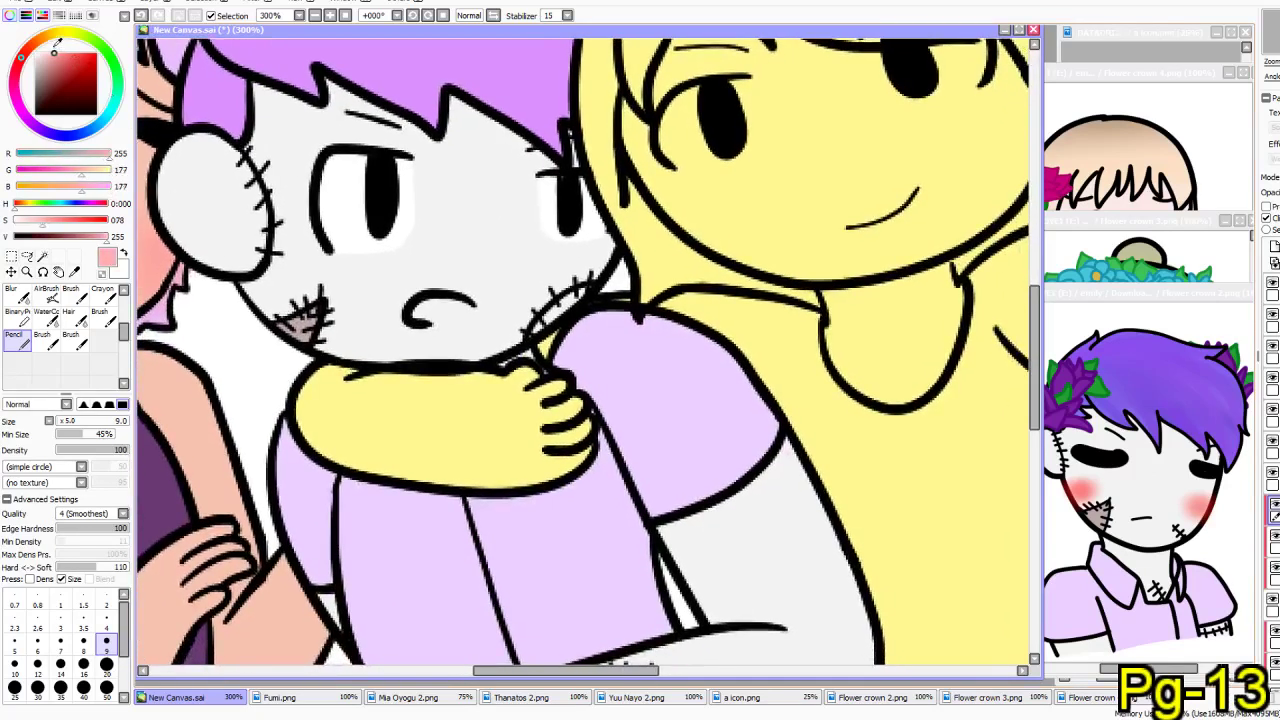
mouse_move(458, 309)
left_mouse_down()
mouse_move(415, 316)
mouse_move(452, 312)
left_mouse_up()
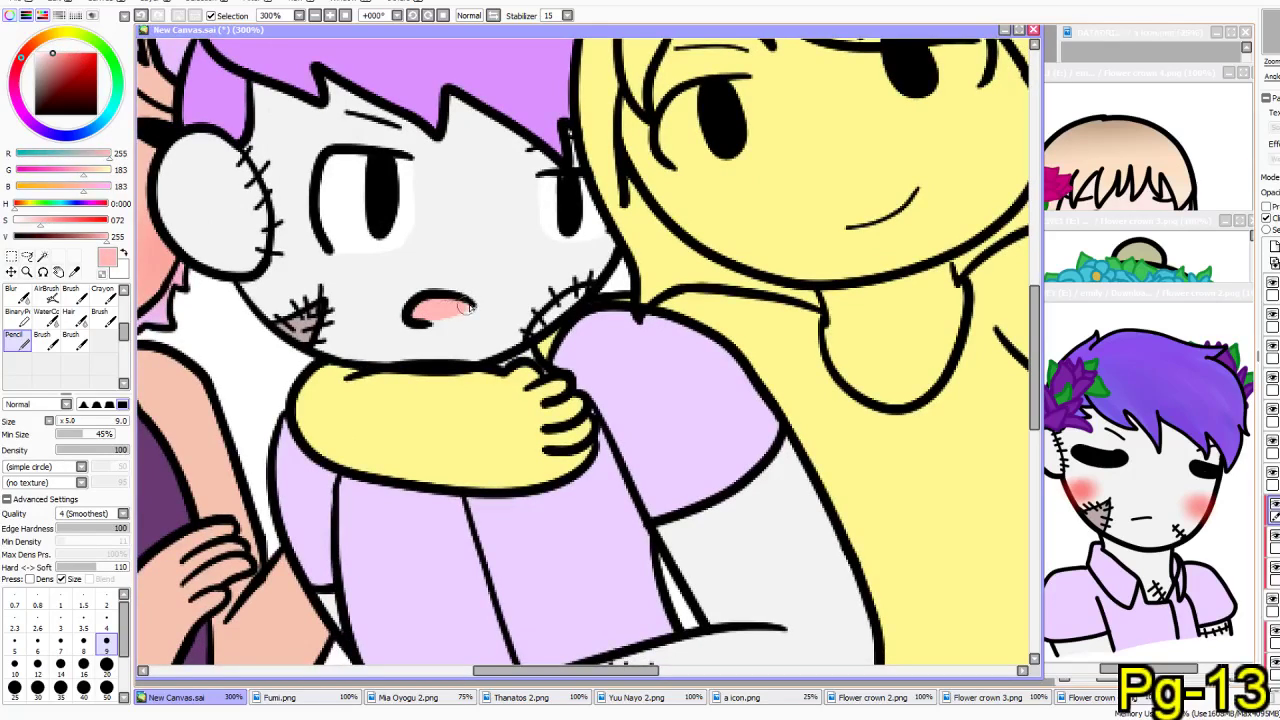
mouse_move(50, 60)
left_mouse_down()
mouse_move(43, 72)
mouse_move(76, 68)
mouse_move(60, 57)
left_mouse_up()
left_click_drag(448, 311, 434, 312)
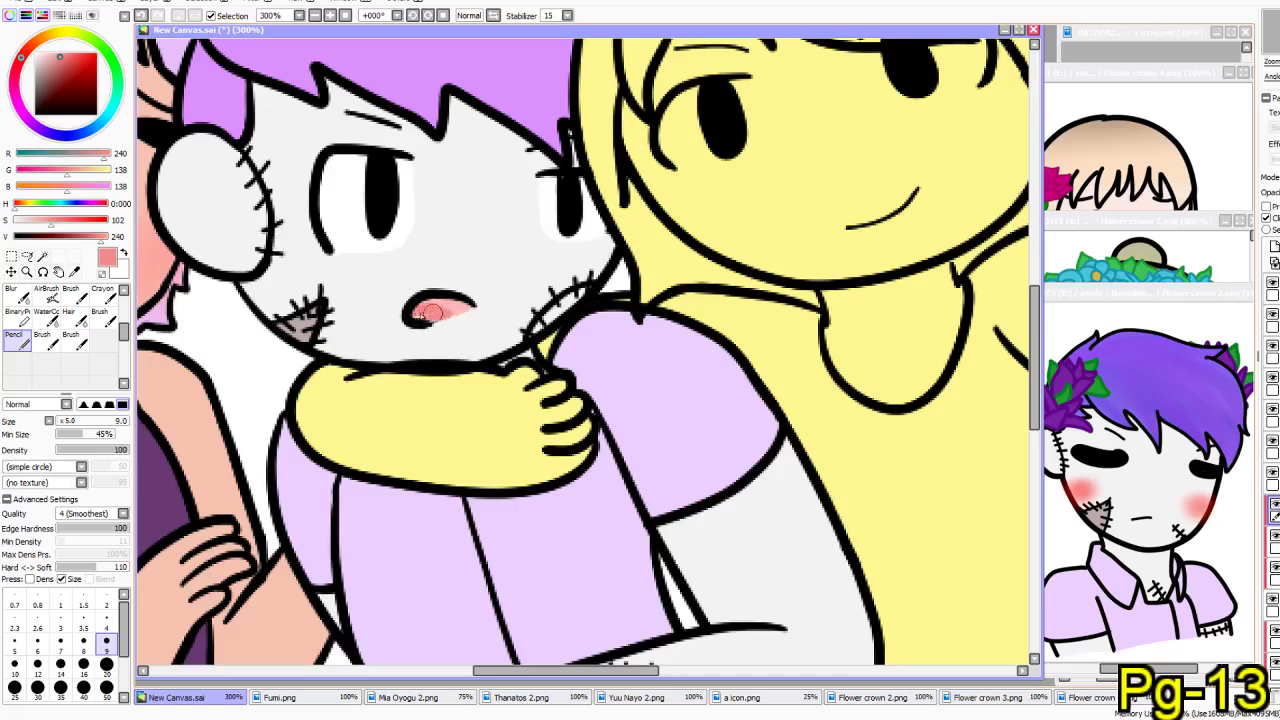
- Select the stitched character's hair layer and sample the blue-violet hair colour (121, 97, 229) from Thanatos 2.png
left_click_drag(494, 447, 474, 500)
left_click(1275, 605)
left_click(1266, 217)
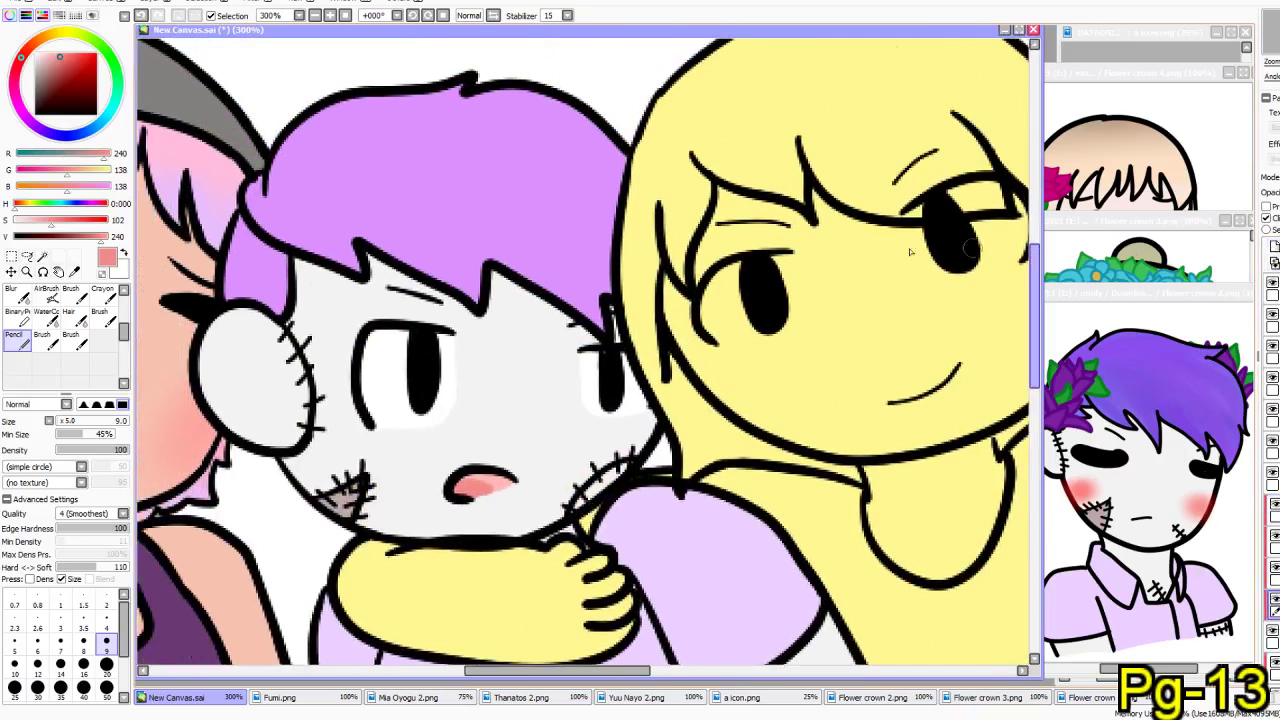
left_click(74, 272)
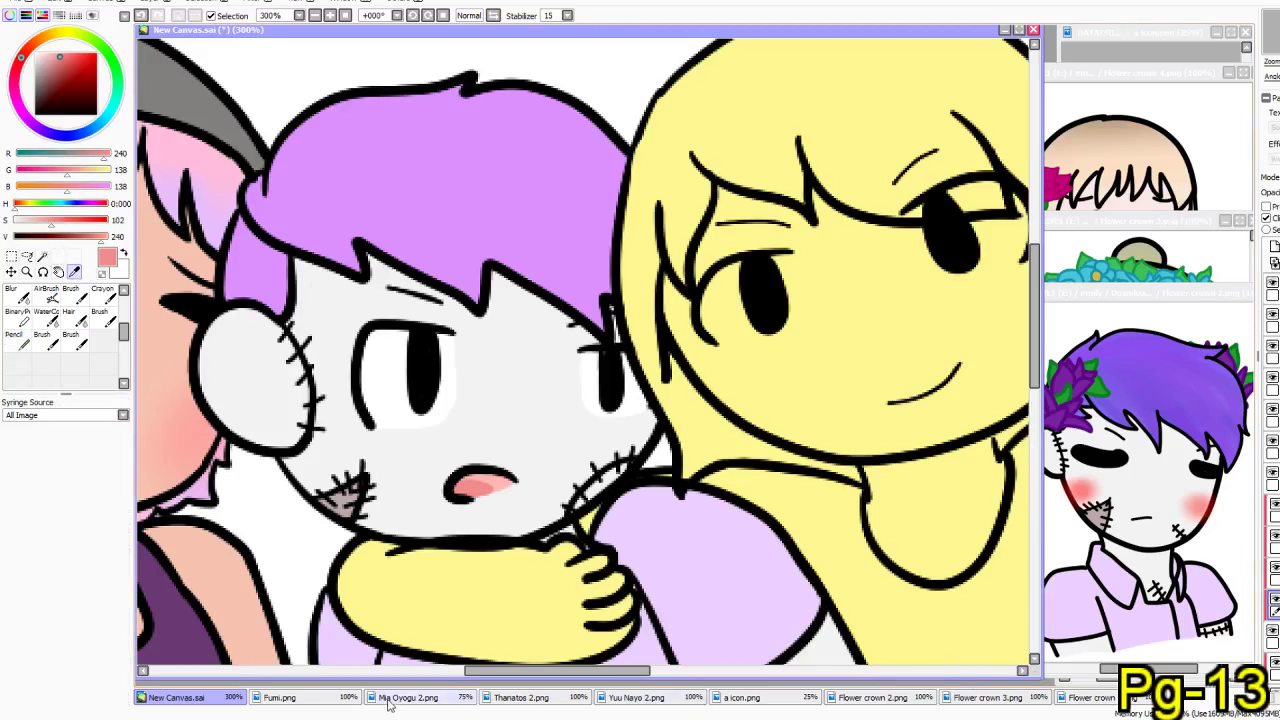
left_click(549, 704)
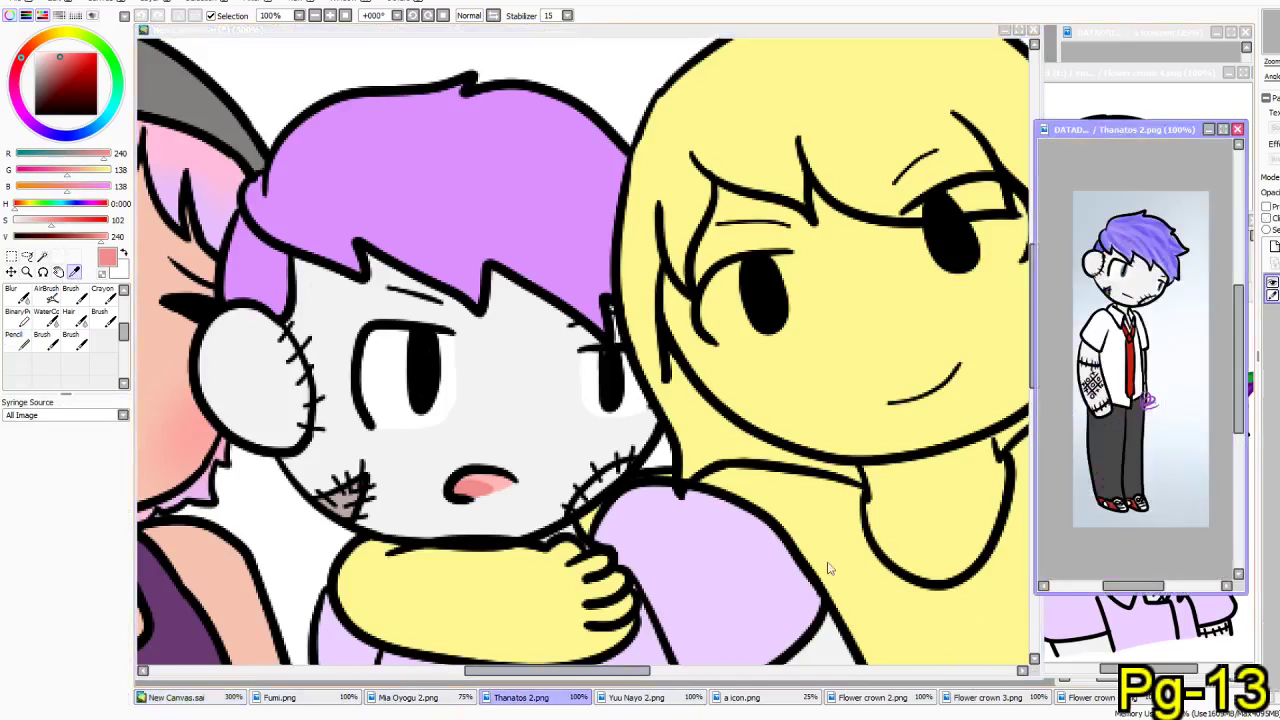
scroll(1120, 244, "up", 3)
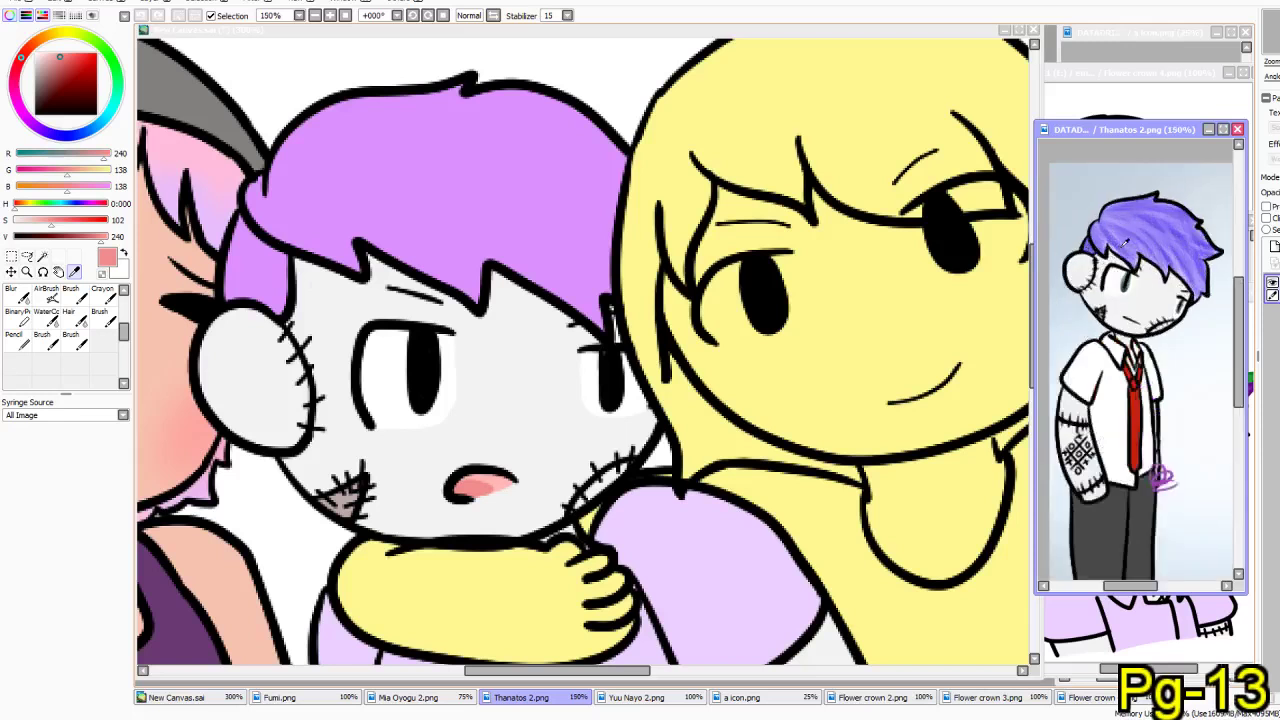
left_click(1067, 241)
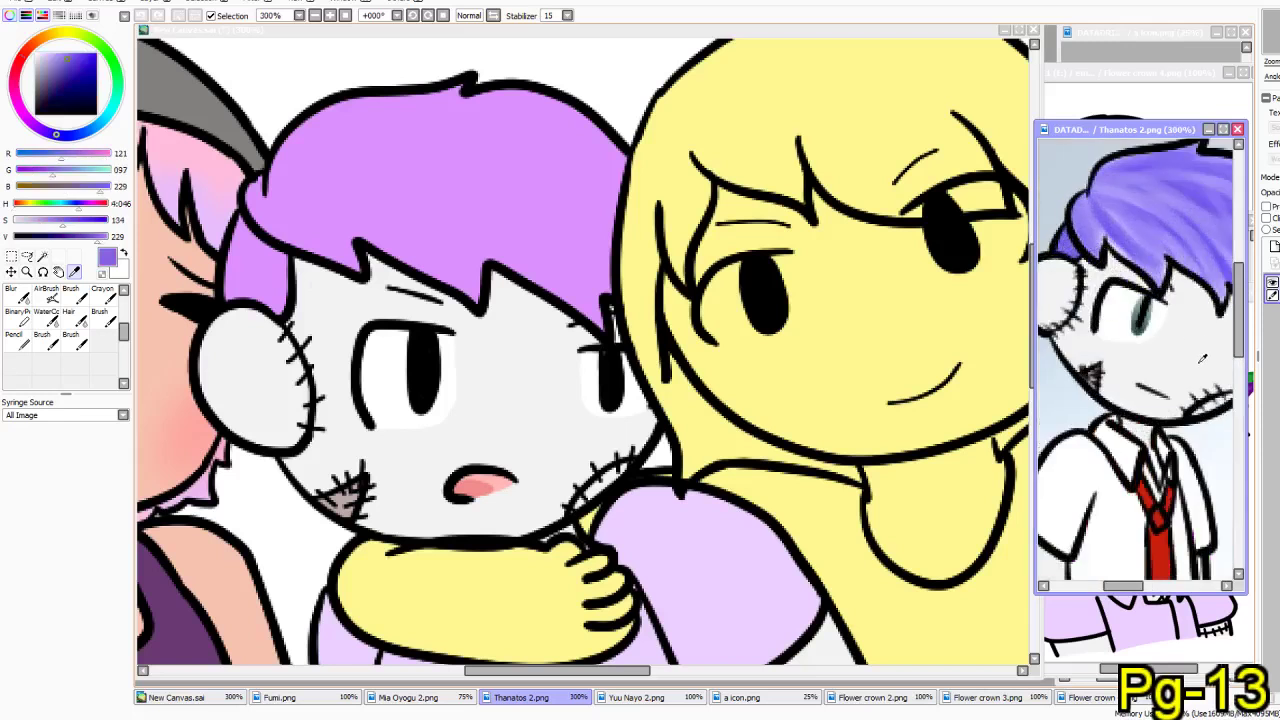
scroll(1191, 343, "up", 3)
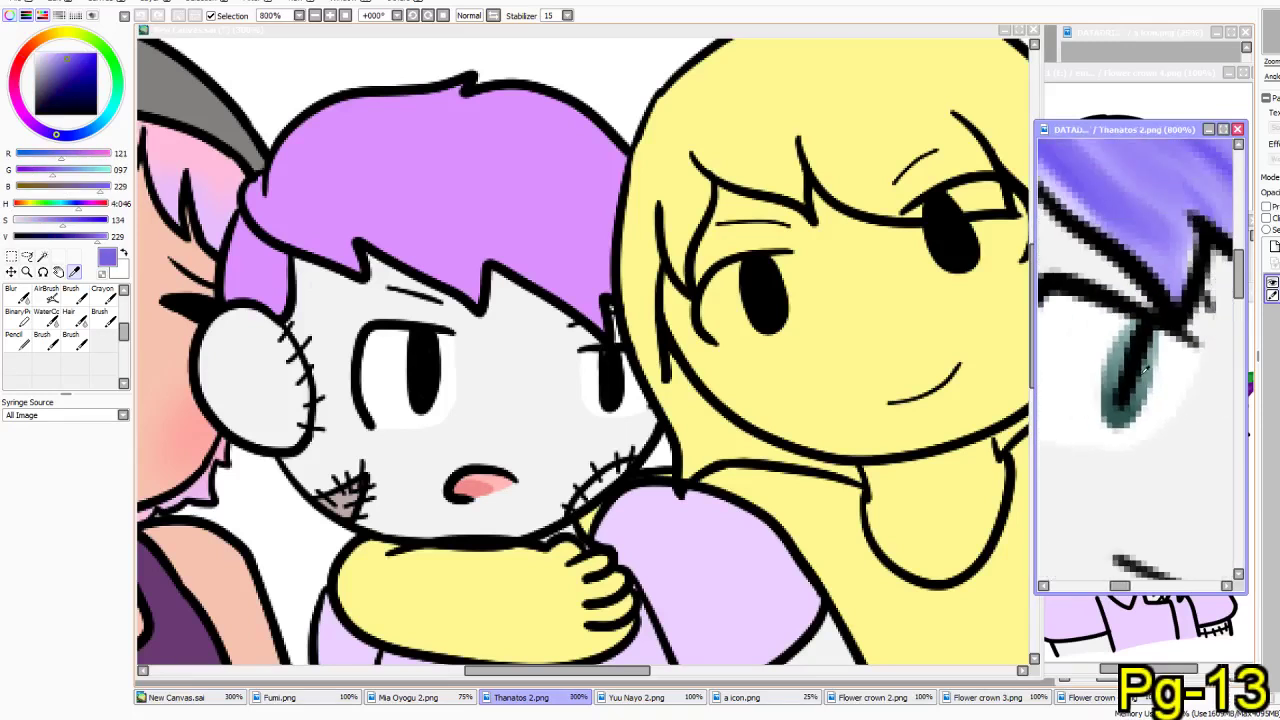
scroll(1108, 366, "down", 3)
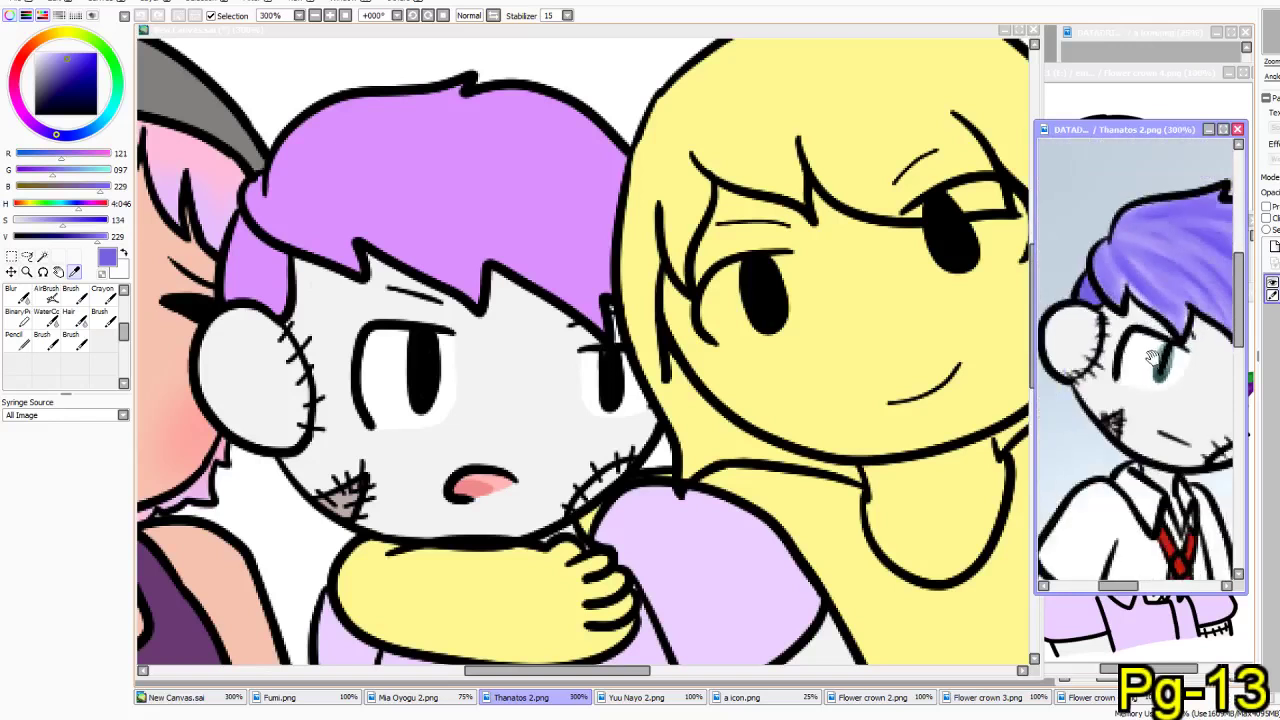
left_click(600, 40)
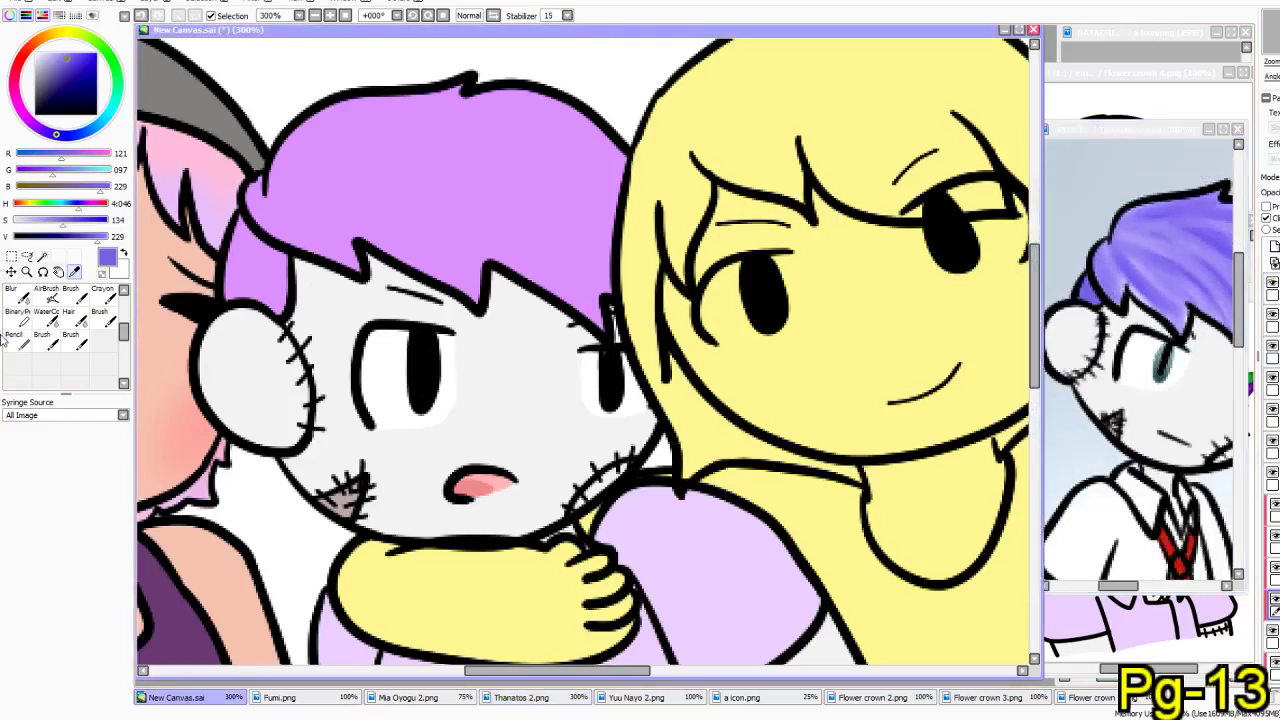
- Paint the hair section behind the stitched character's ear blue-violet with the Pencil at size 9
left_click(16, 338)
mouse_move(243, 216)
left_mouse_down()
mouse_move(226, 290)
mouse_move(248, 220)
mouse_move(285, 320)
mouse_move(260, 255)
mouse_move(257, 290)
mouse_move(262, 262)
left_mouse_up()
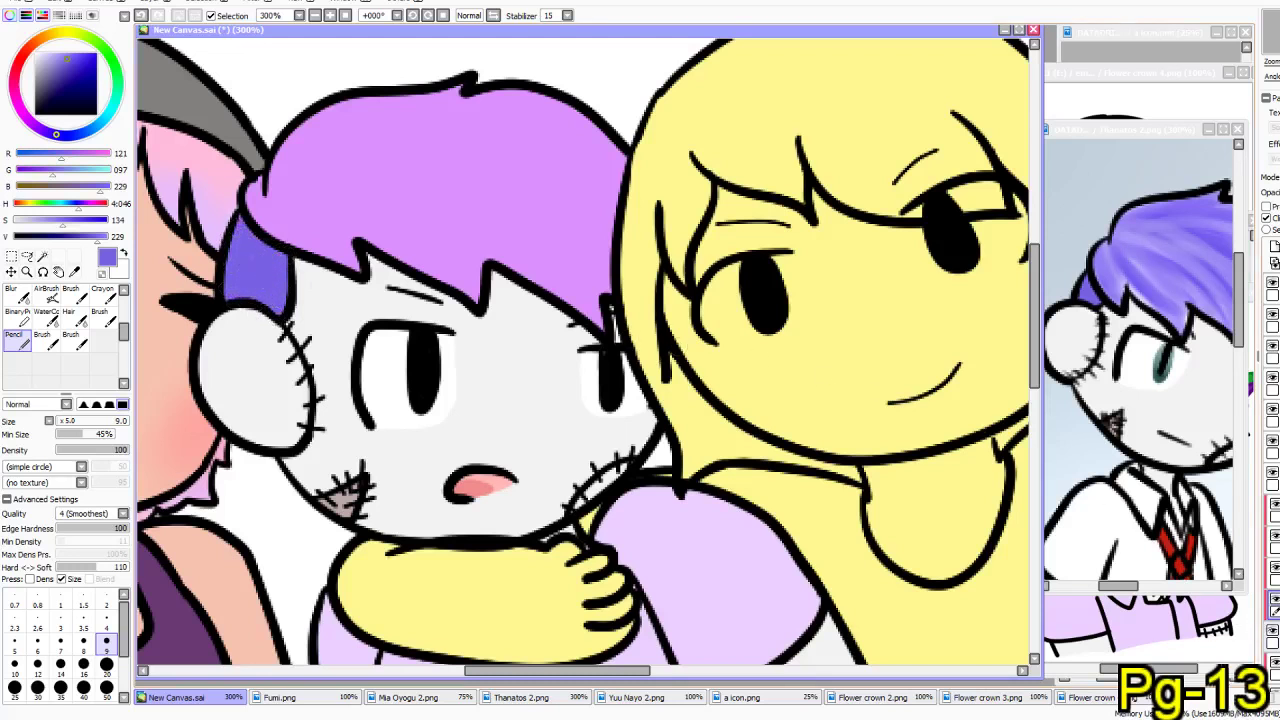
mouse_move(232, 200)
left_mouse_down()
mouse_move(543, 183)
mouse_move(650, 240)
left_mouse_up()
key("ctrl+z")
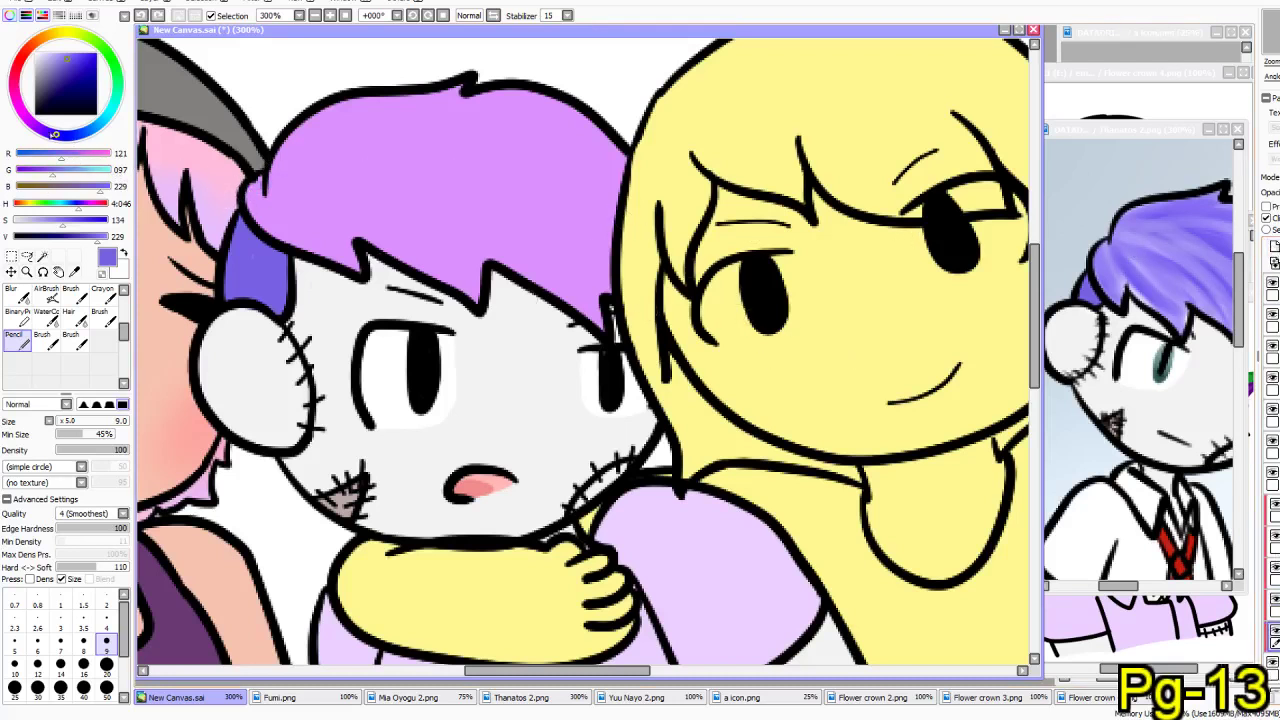
- Shift the hue to purple (163, 97, 229) and paint the main part of the stitched character's hair with the Pencil at size 40
left_click(40, 128)
left_click(83, 687)
mouse_move(255, 215)
left_mouse_down()
mouse_move(343, 147)
mouse_move(796, 172)
mouse_move(598, 109)
mouse_move(641, 121)
left_mouse_up()
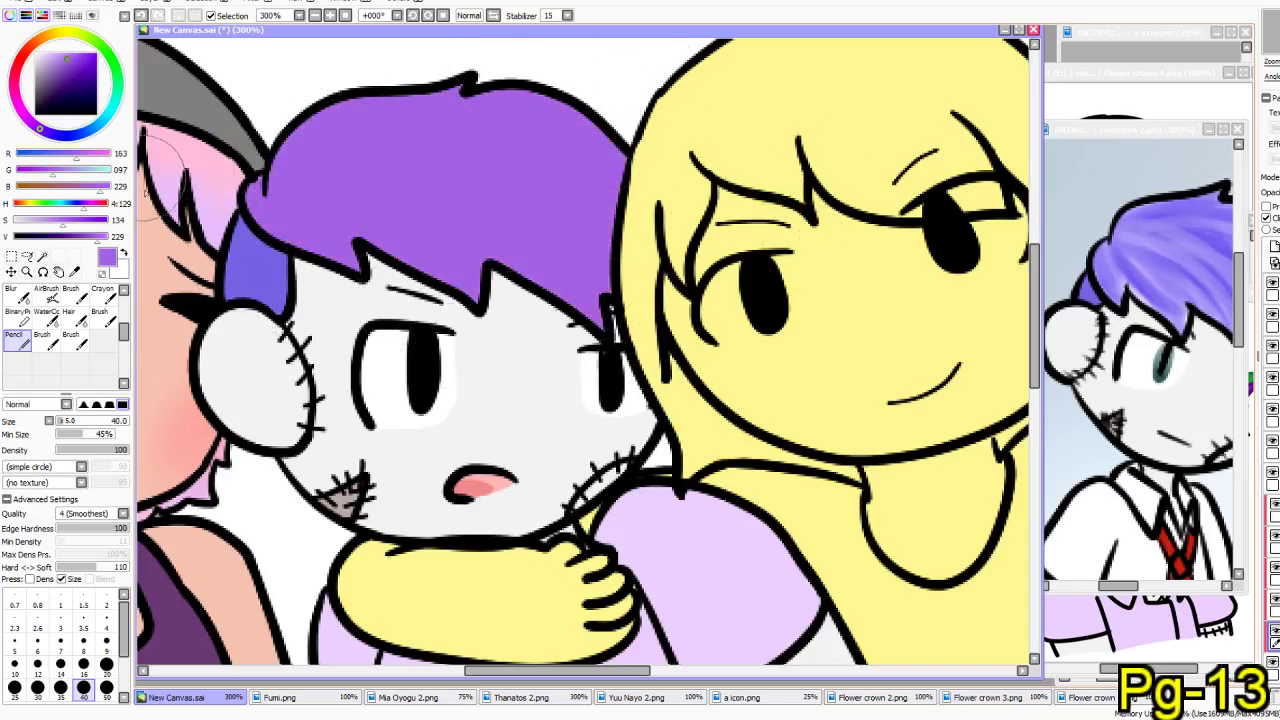
- Shift the colour back to blue-violet (121, 97, 229) and streak the purple hair with the Hair brush at size 8
left_click(56, 133)
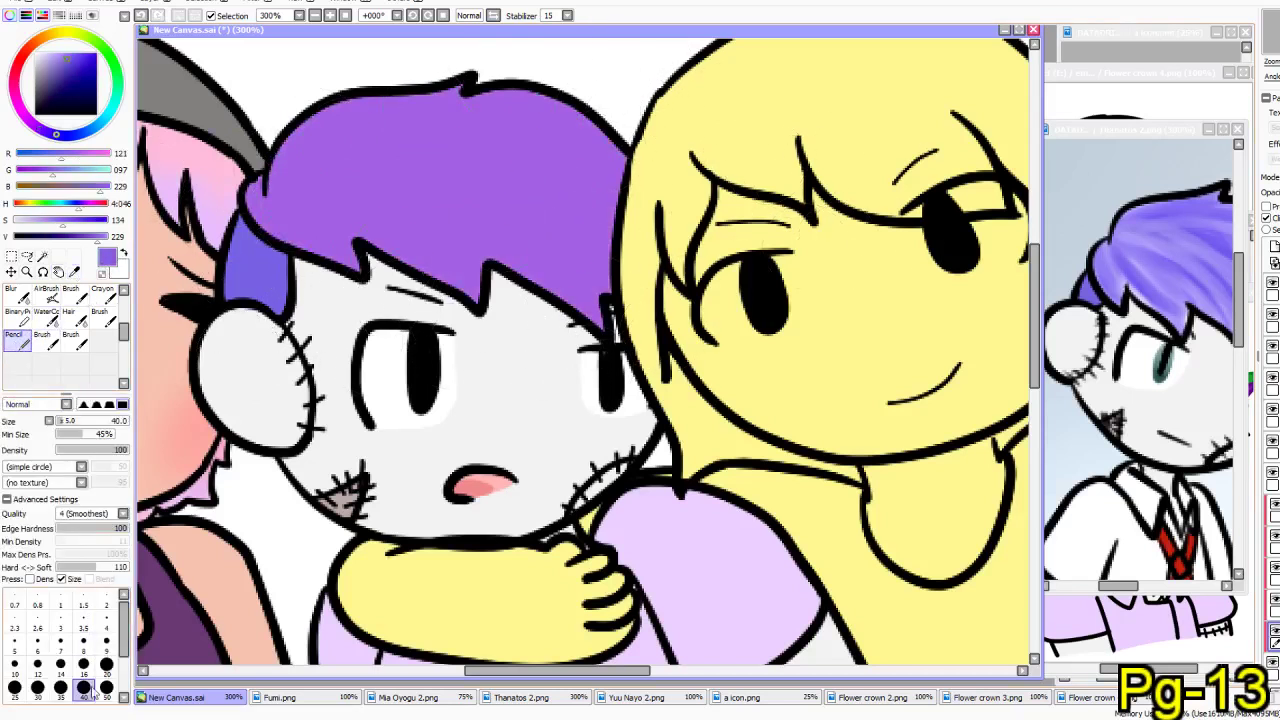
left_click(46, 316)
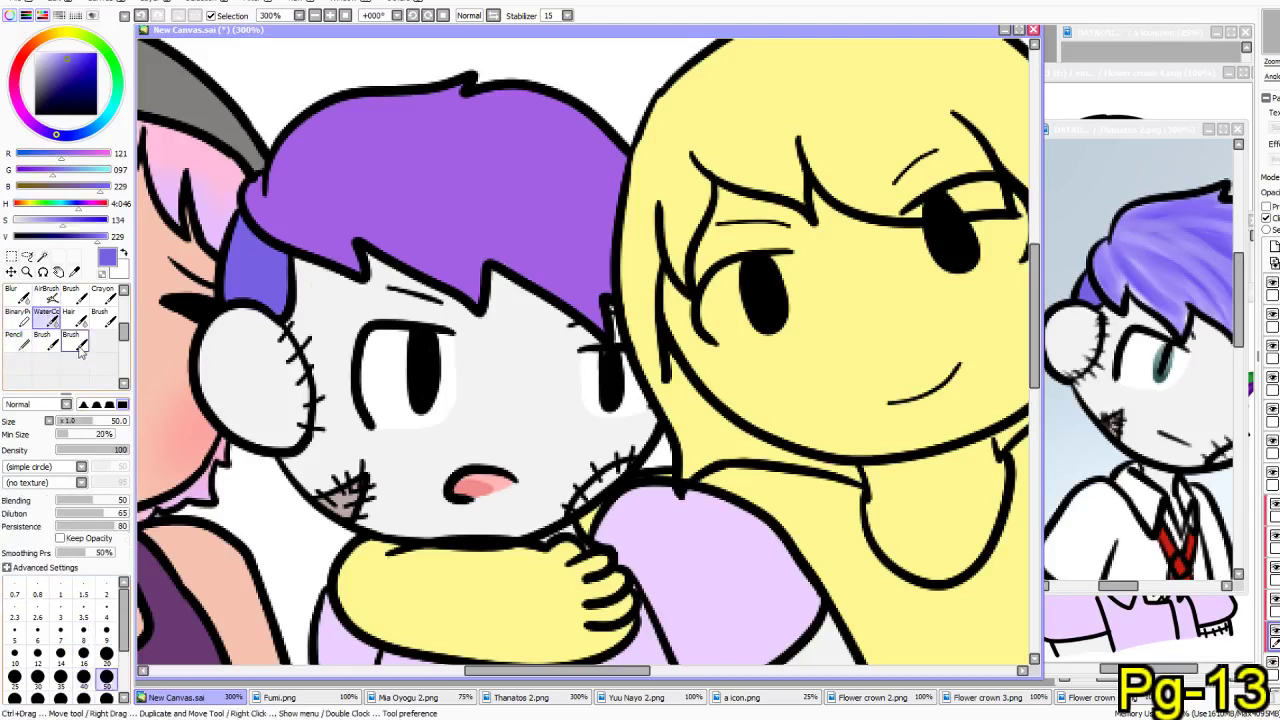
left_click(68, 316)
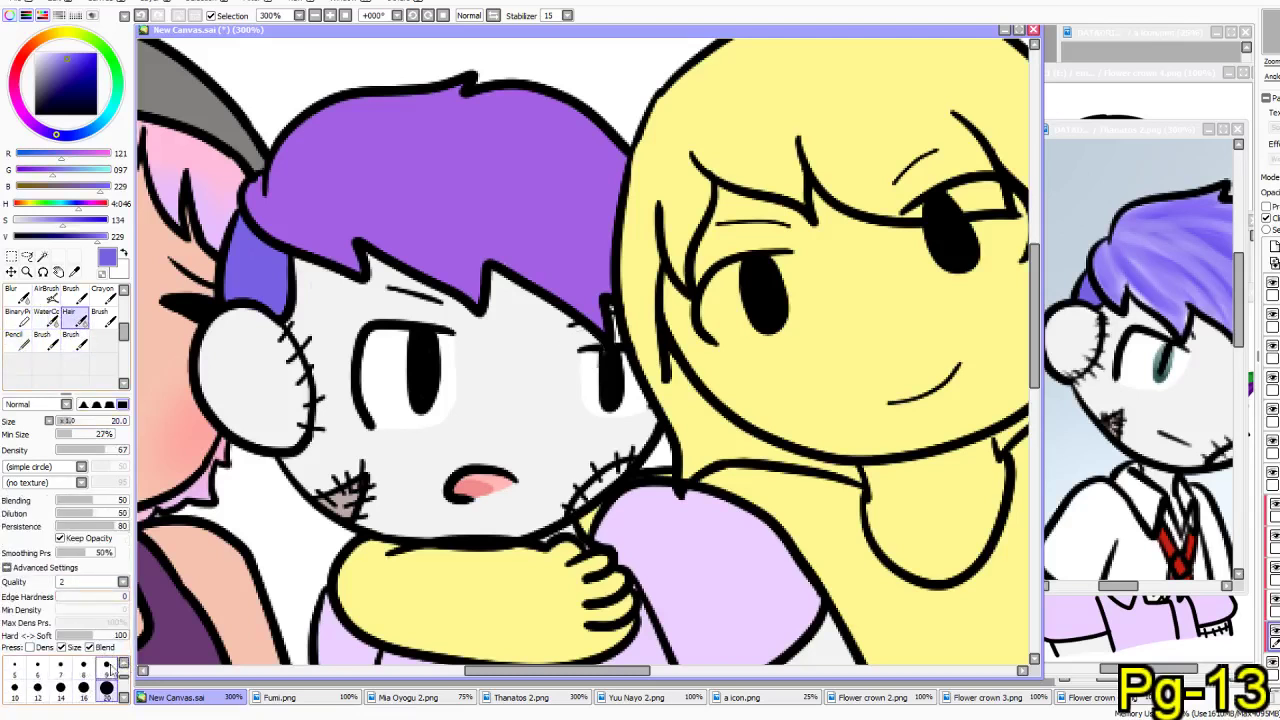
left_click(84, 664)
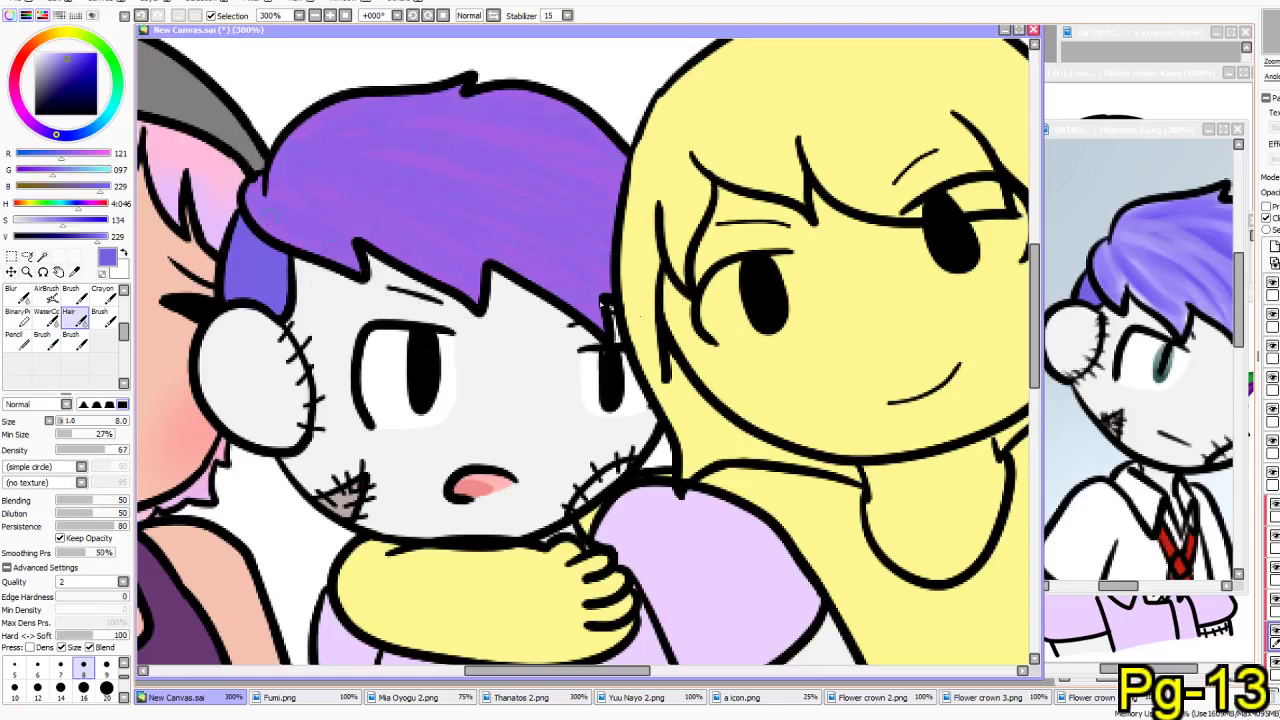
- Choose a dark blue (12, 0, 126) and add darker strands across the stitched character's hair with the Hair brush at size 8
left_click(73, 84)
left_click_drag(313, 208, 478, 286)
left_click_drag(308, 188, 484, 268)
left_click_drag(372, 169, 682, 302)
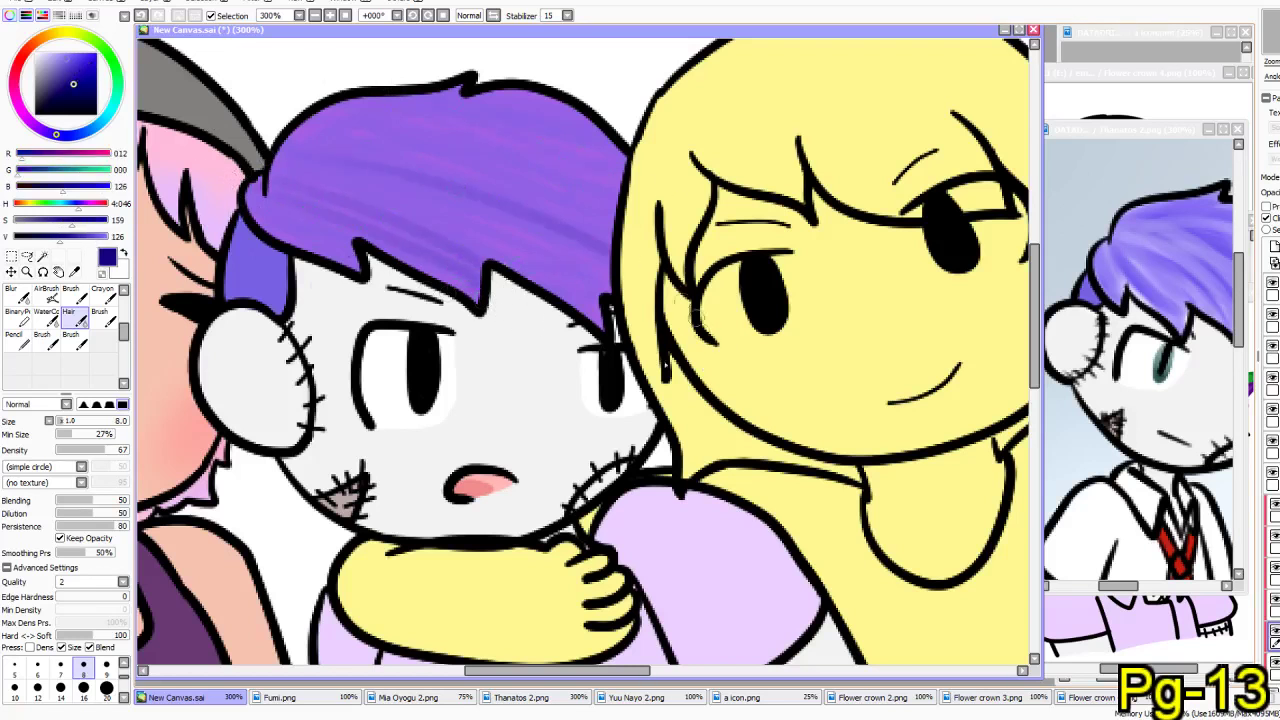
- Undo the last dark strands and streak the stitched character's hair with fresh dark blue (12, 0, 126) Hair brush strokes
key("ctrl+z")
key("ctrl+z")
left_click_drag(288, 195, 460, 286)
left_click_drag(355, 184, 604, 292)
left_click_drag(386, 202, 544, 270)
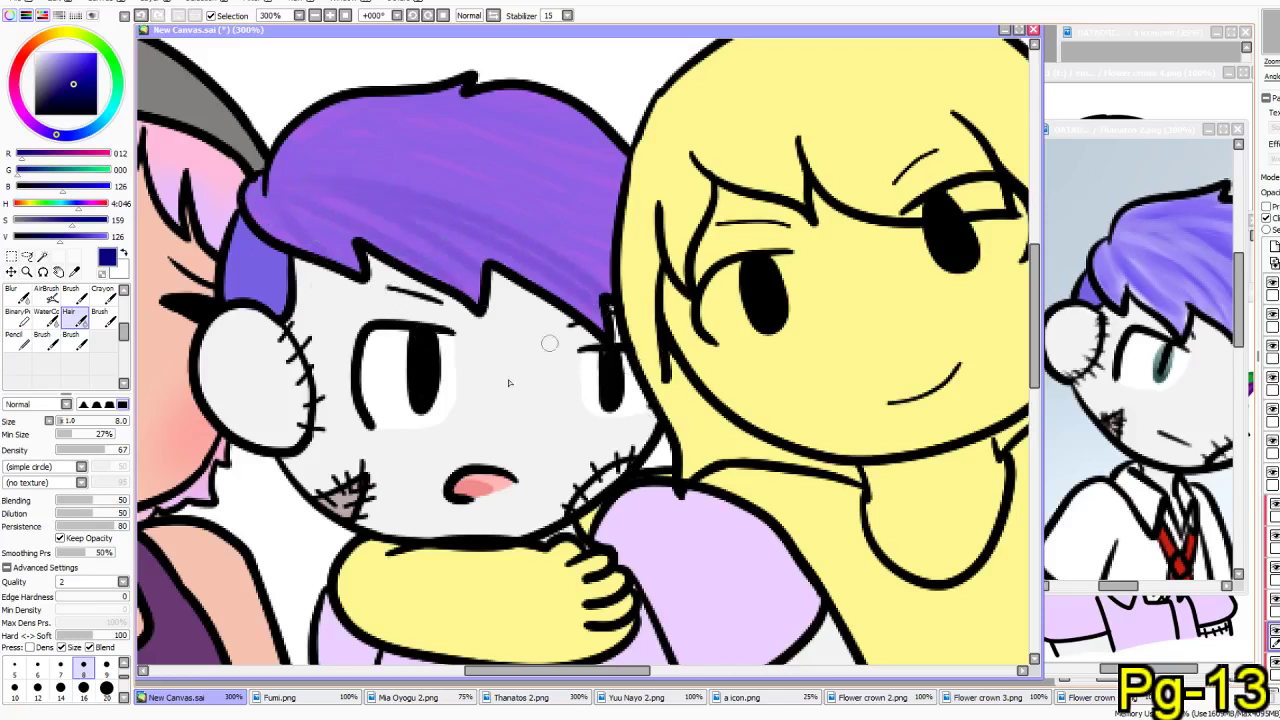
left_click_drag(456, 214, 600, 296)
left_click_drag(440, 150, 614, 216)
left_click_drag(460, 180, 606, 266)
left_click_drag(482, 154, 616, 204)
left_click_drag(418, 160, 626, 196)
left_click_drag(424, 128, 586, 145)
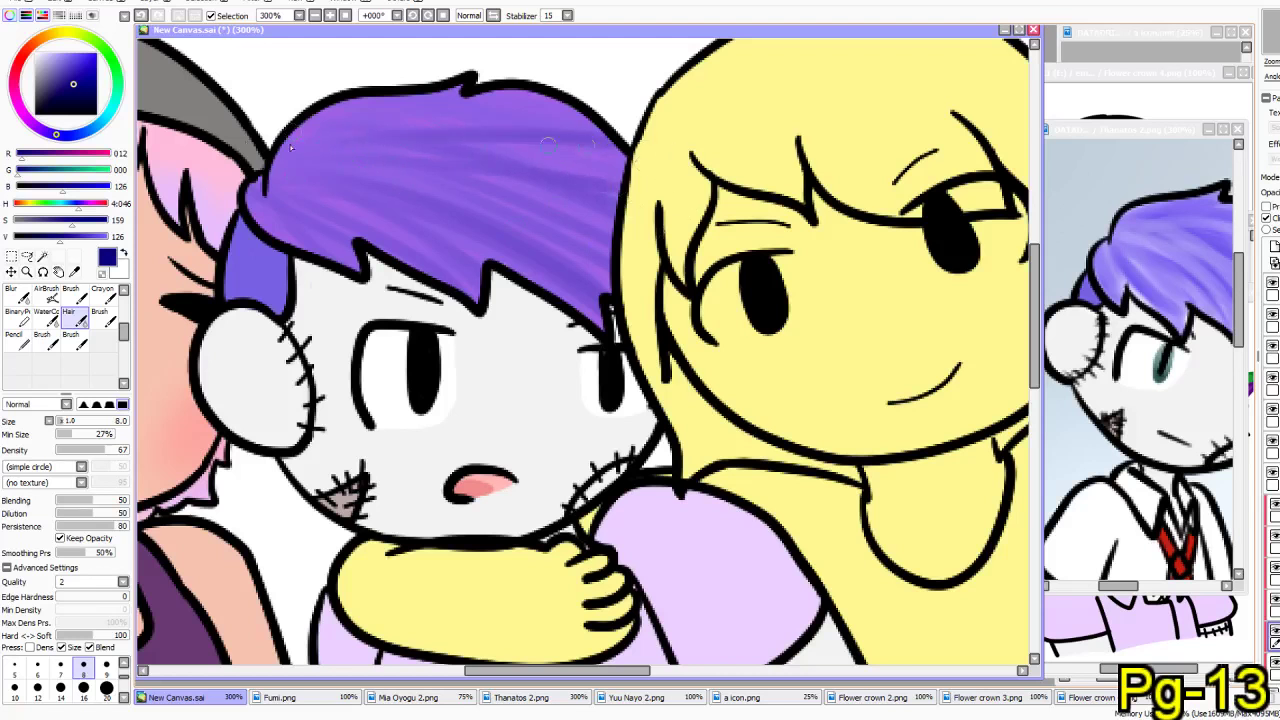
left_click_drag(446, 122, 630, 160)
mouse_move(496, 146)
left_mouse_down()
mouse_move(596, 176)
mouse_move(610, 230)
left_mouse_up()
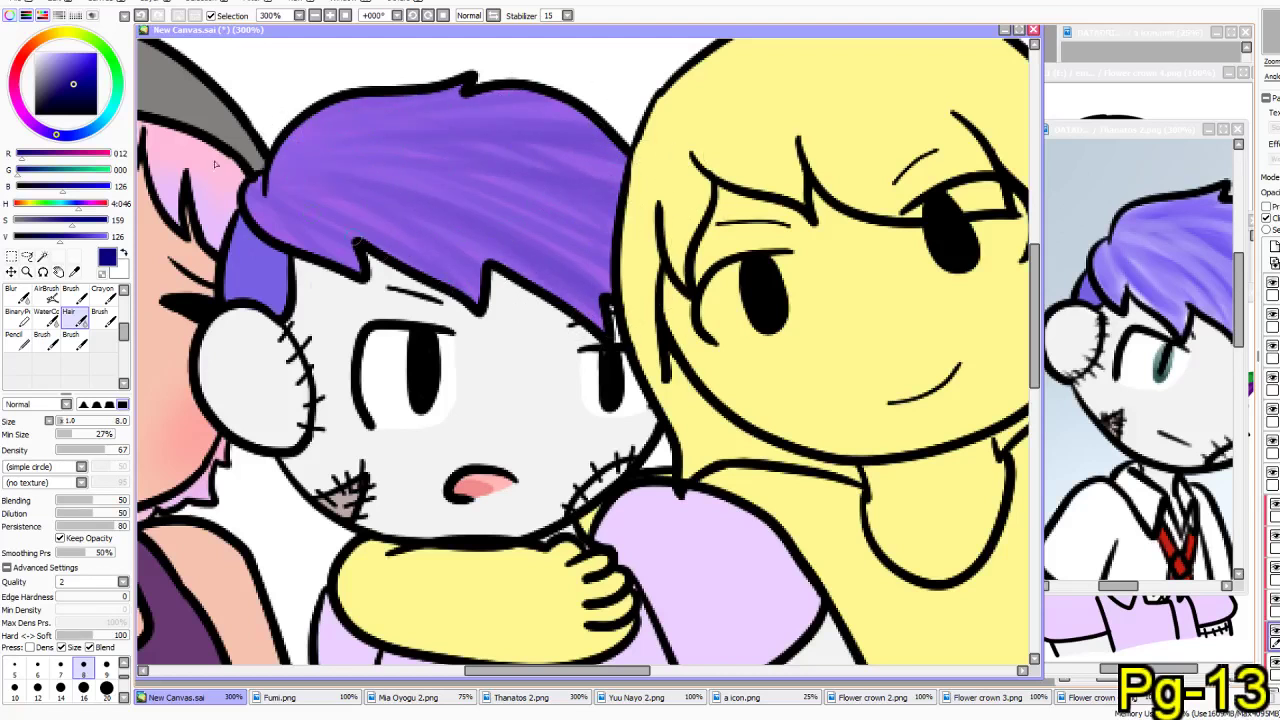
- Add a light violet (159, 141, 246) streak and very dark blue (0, 0, 57) strands to the stitched character's hair
left_click(61, 55)
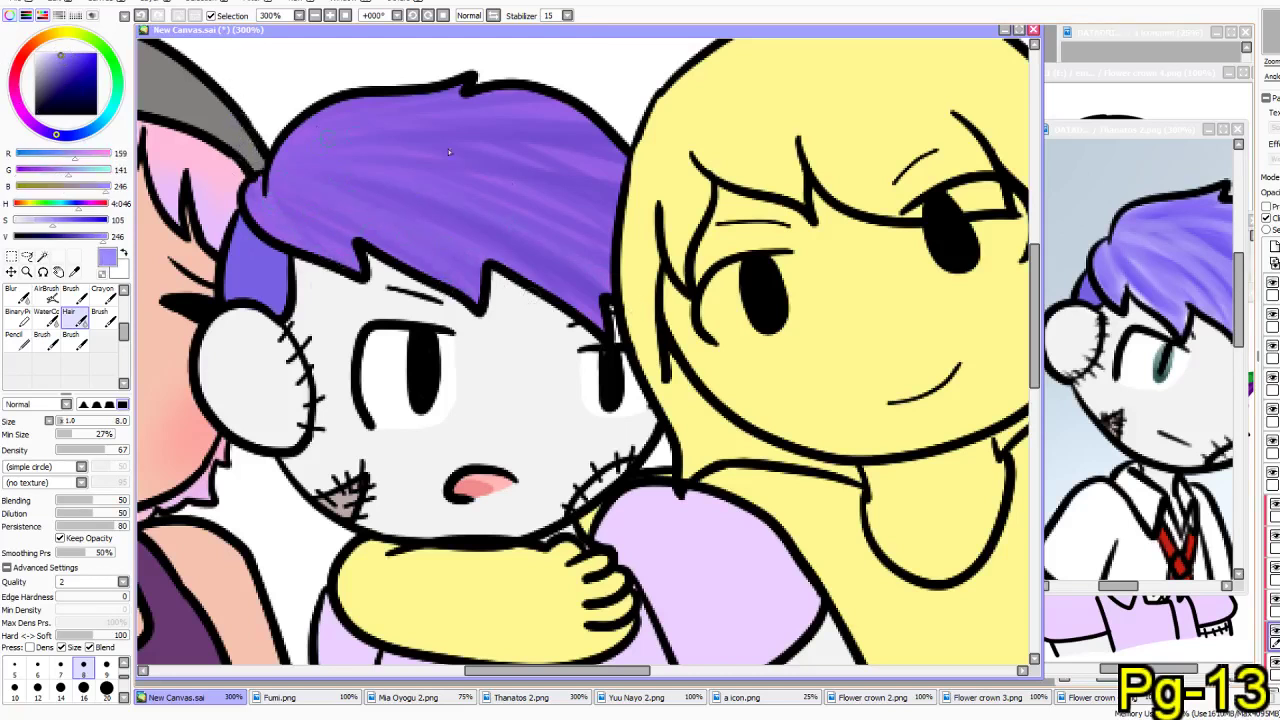
mouse_move(556, 133)
left_mouse_down()
mouse_move(590, 137)
mouse_move(618, 208)
left_mouse_up()
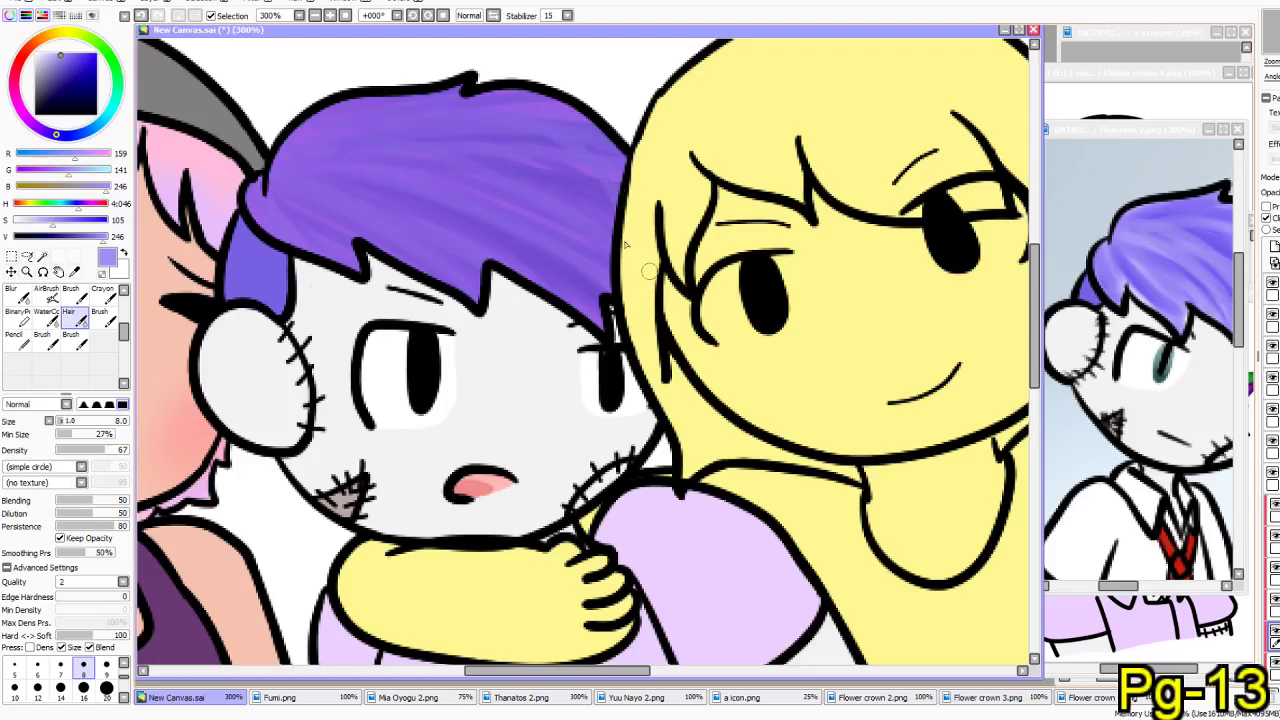
left_click(57, 100)
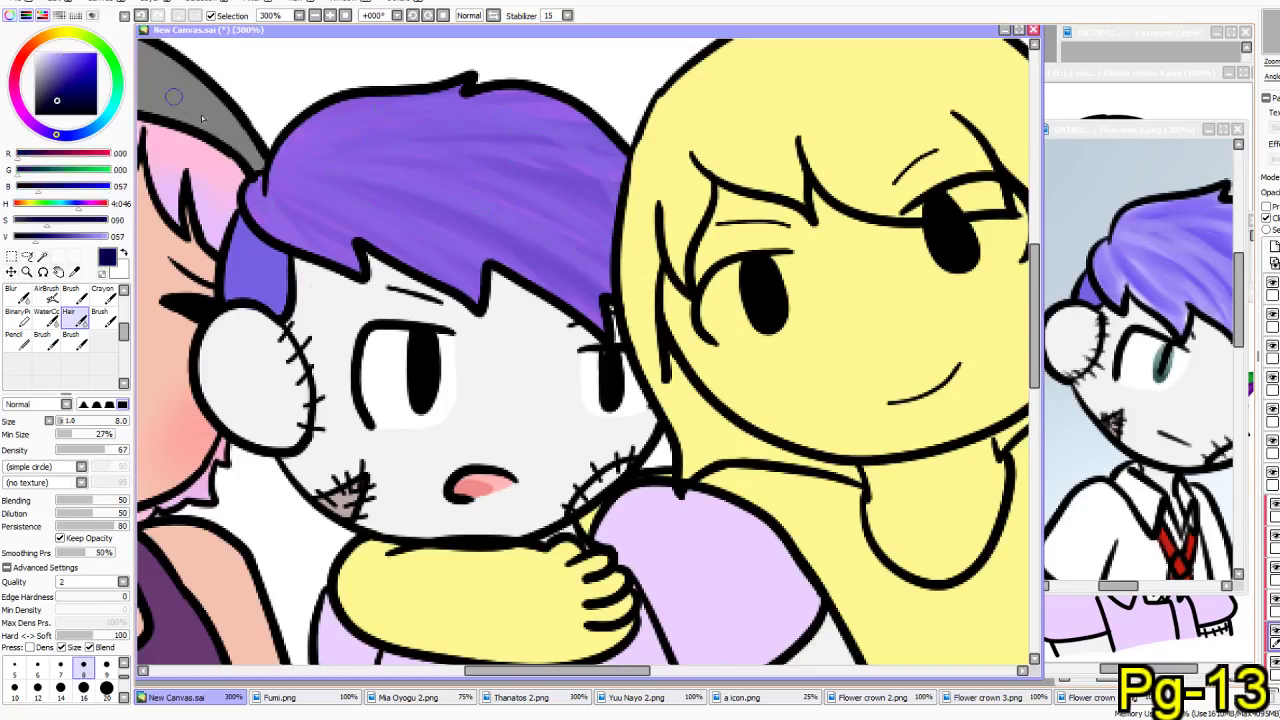
mouse_move(272, 212)
left_mouse_down()
mouse_move(299, 235)
mouse_move(355, 246)
left_mouse_up()
mouse_move(266, 190)
left_mouse_down()
mouse_move(460, 338)
mouse_move(562, 348)
left_mouse_up()
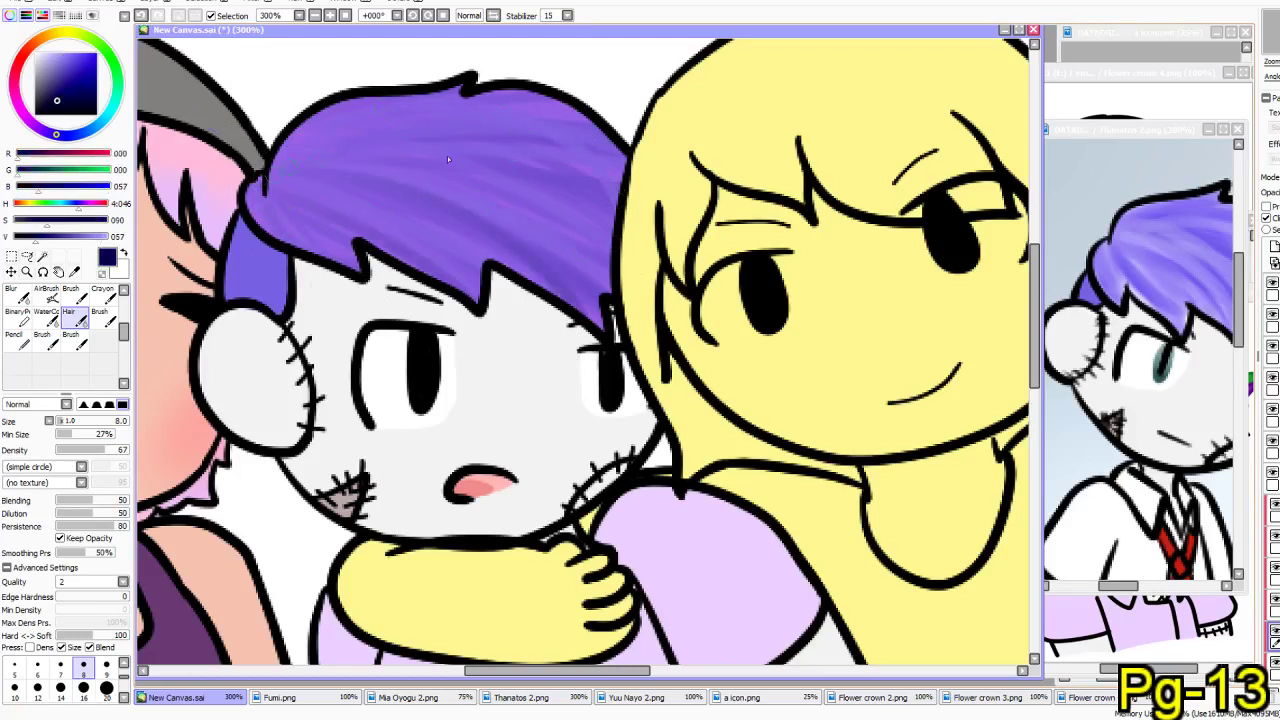
left_click_drag(266, 168, 665, 348)
left_click_drag(470, 142, 560, 172)
- Sample the grey-teal iris colour (127, 163, 160) from Thanatos 2.png and set the Pencil to size 16 in New Canvas.sai
left_click_drag(452, 480, 420, 333)
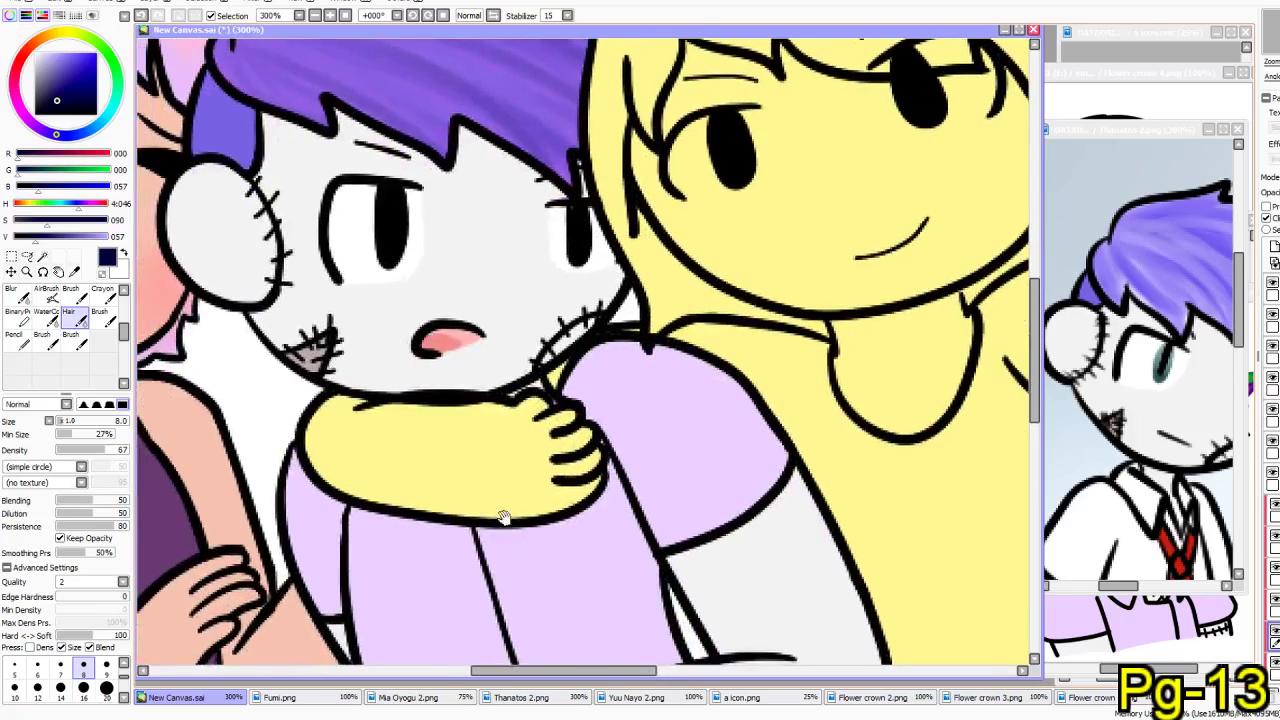
left_click_drag(503, 517, 449, 517)
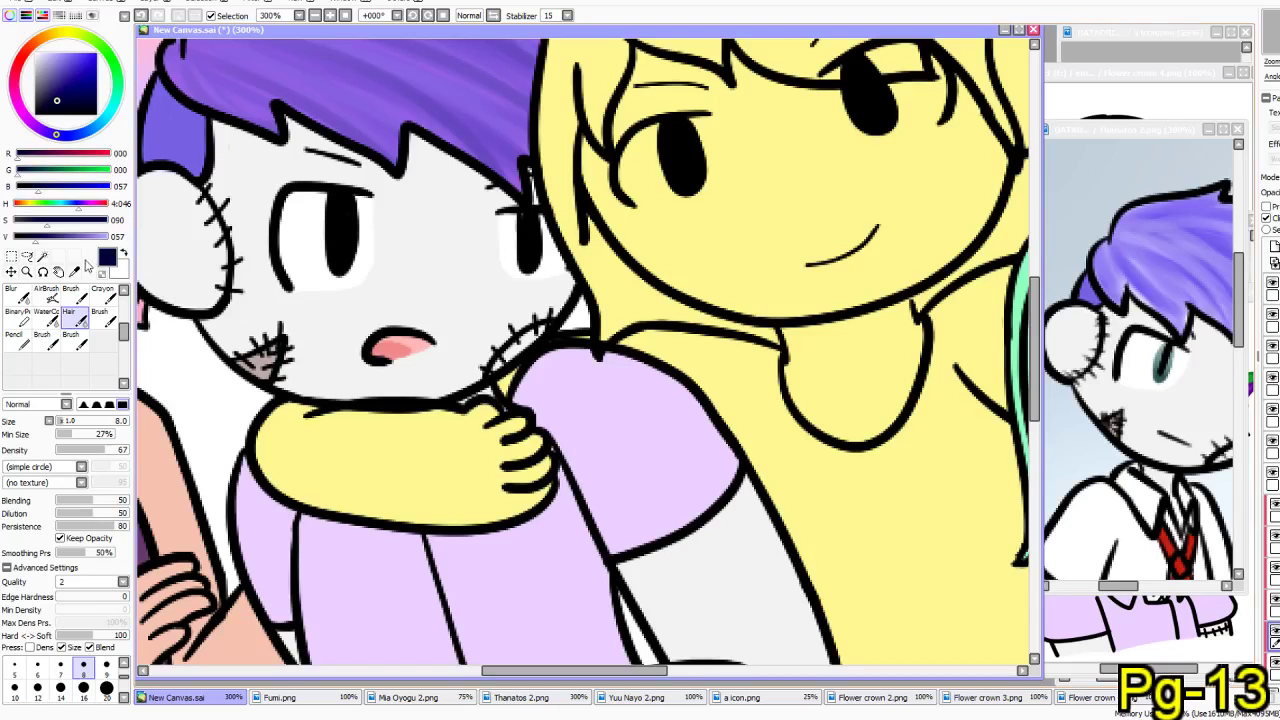
left_click(74, 271)
left_click(1174, 355)
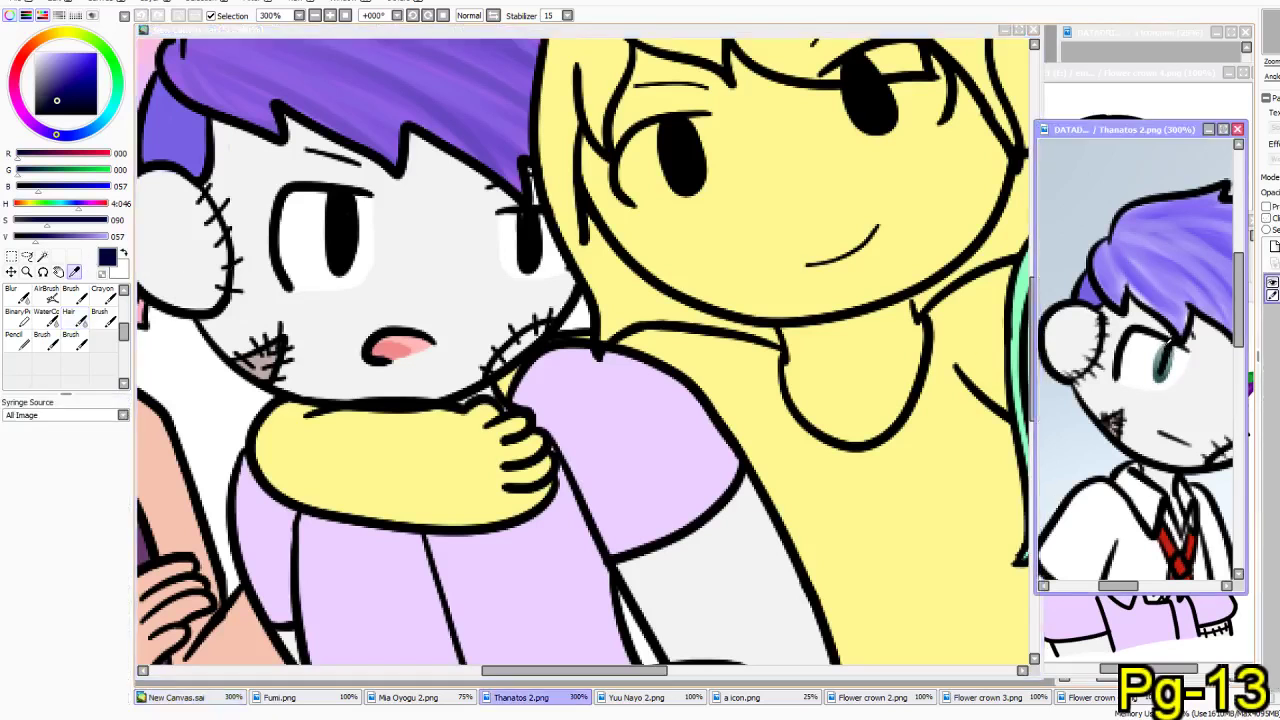
left_click(1168, 341)
left_click(388, 33)
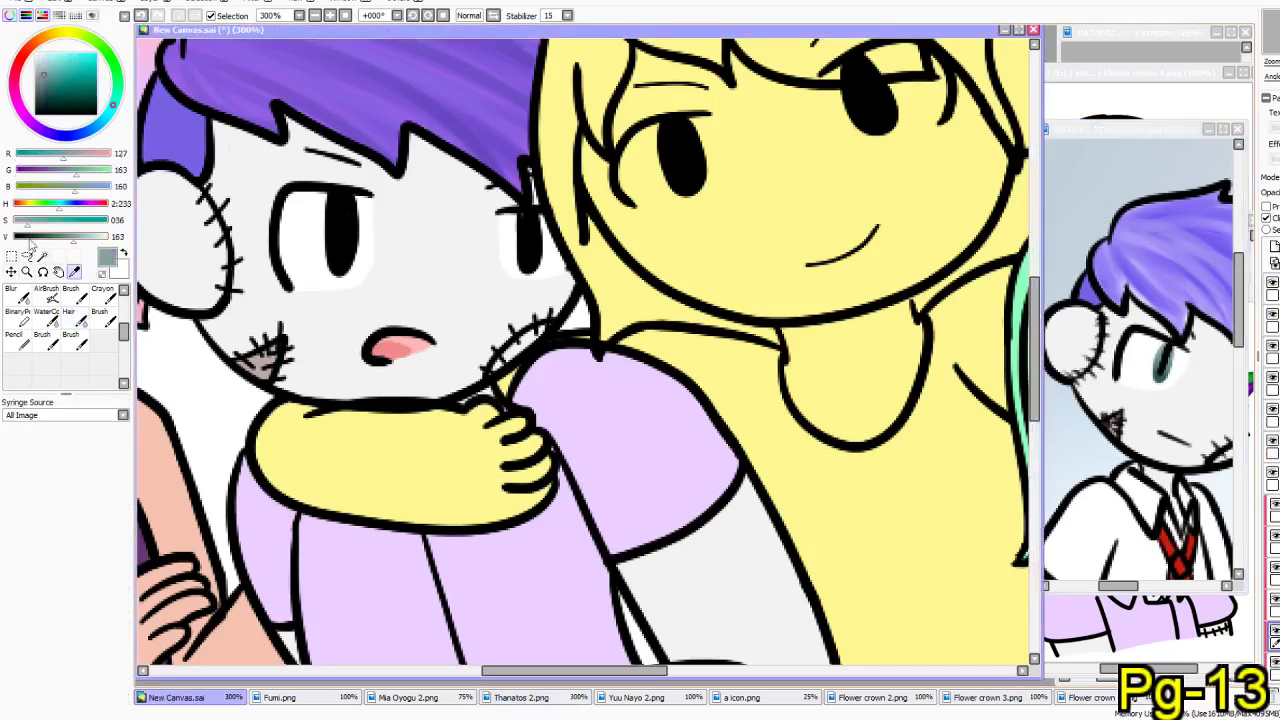
left_click(16, 338)
left_click(83, 664)
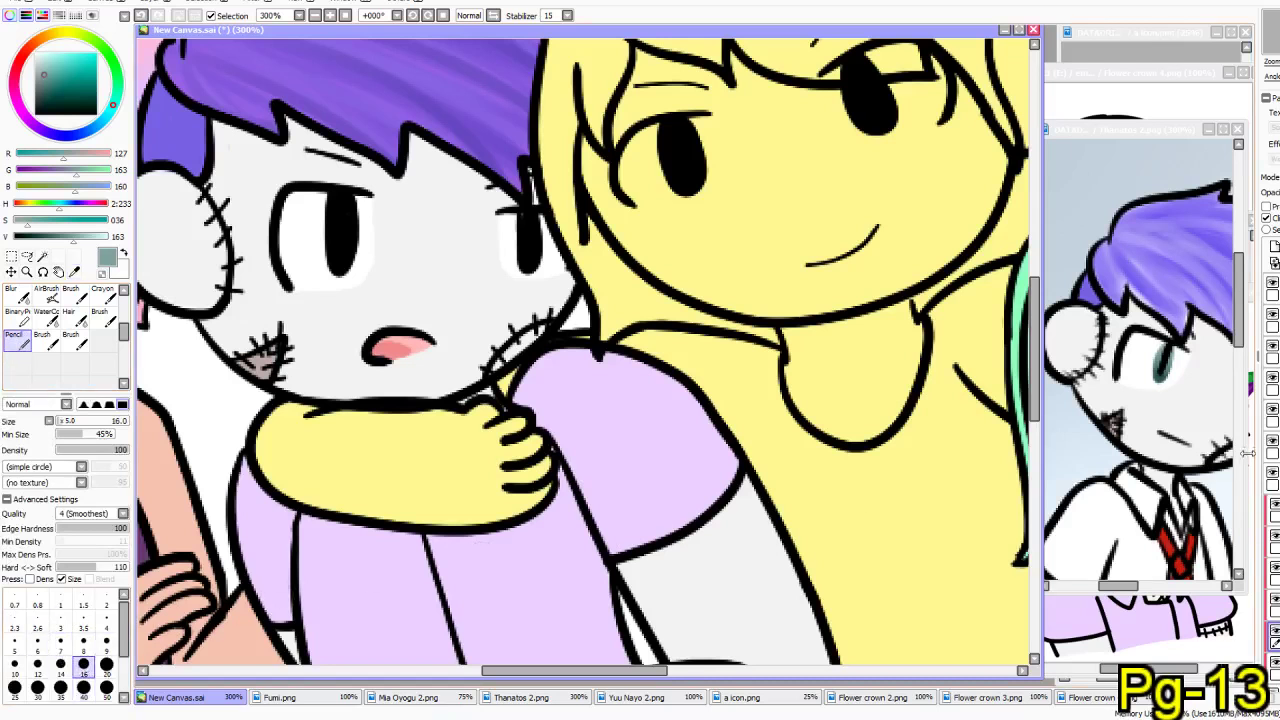
- Paint both of the stitched character's irises grey-teal with the Pencil on the eye colour layer
left_click(1273, 378)
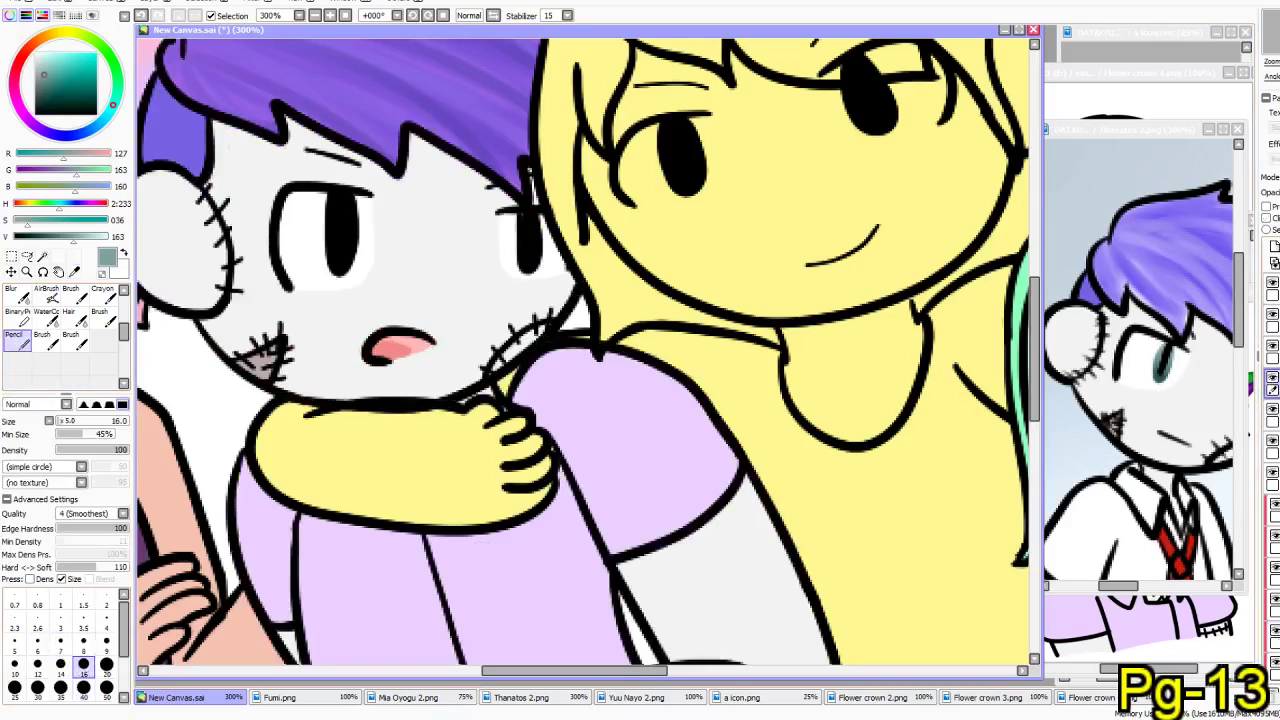
double_click(1274, 247)
left_click_drag(420, 189, 585, 224)
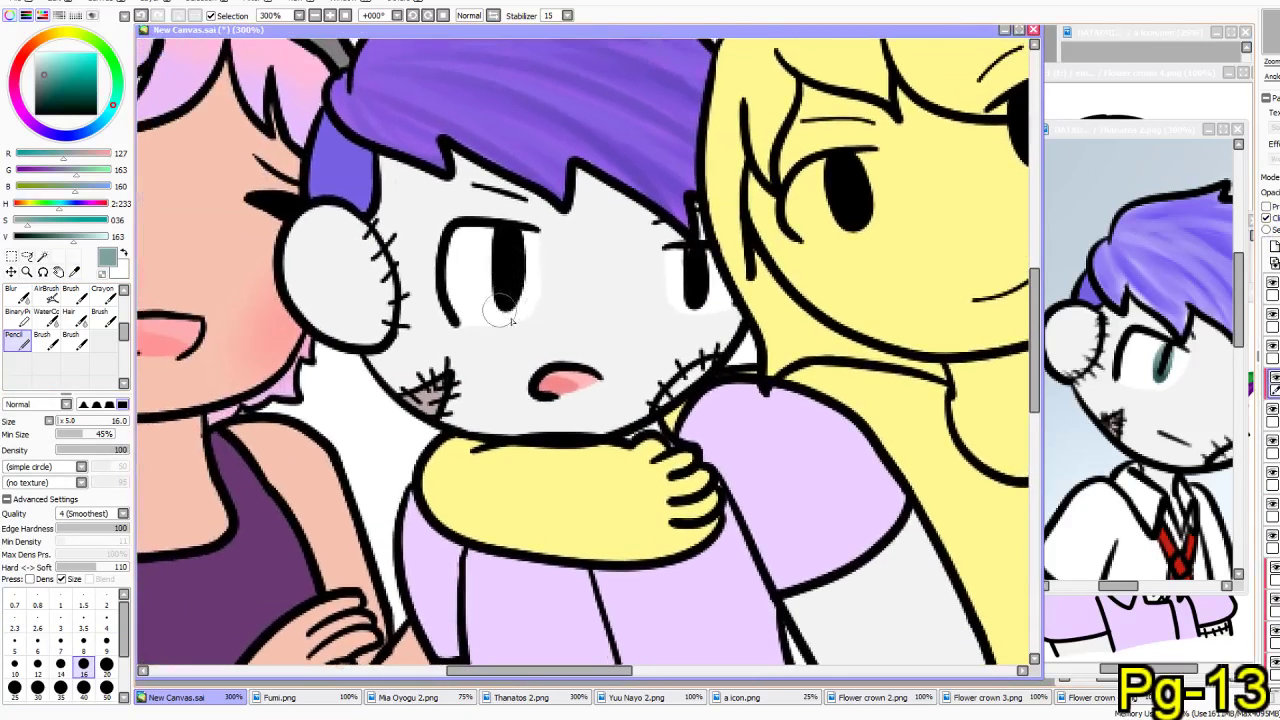
left_click(1273, 415)
mouse_move(508, 298)
left_mouse_down()
mouse_move(516, 268)
mouse_move(502, 250)
mouse_move(523, 244)
mouse_move(496, 245)
left_mouse_up()
key("ctrl+z")
mouse_move(672, 275)
left_mouse_down()
mouse_move(695, 280)
mouse_move(699, 313)
left_mouse_up()
left_click_drag(696, 257, 697, 280)
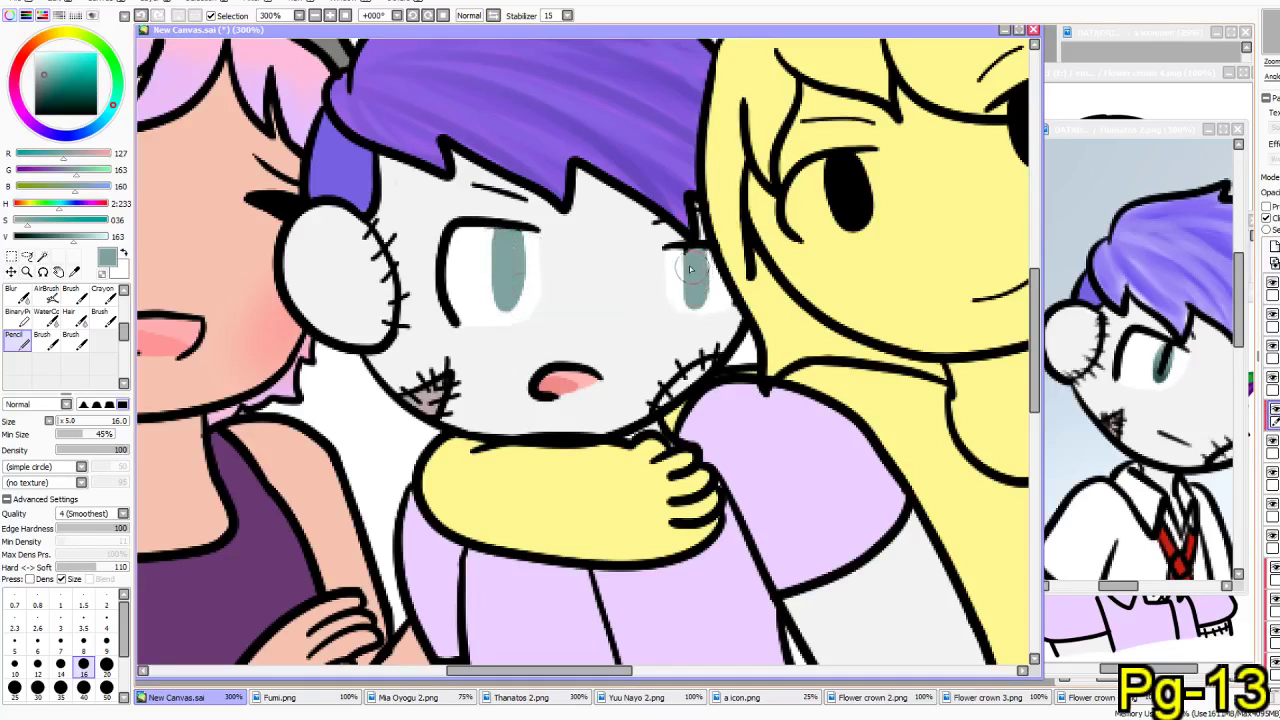
- Shade both irises with darker teal bands in (112, 148, 144) and (98, 134, 130) using the Pencil at size 16
left_click(68, 242)
left_click_drag(508, 257, 526, 262)
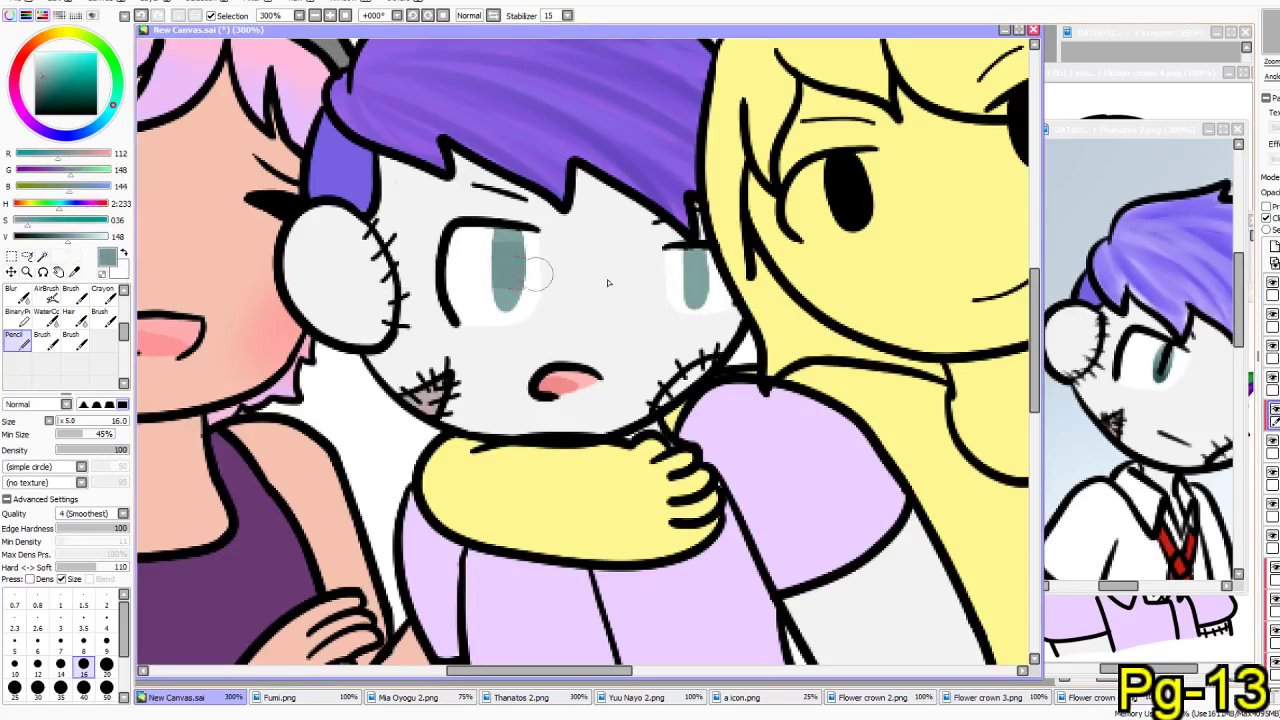
left_click_drag(685, 280, 692, 304)
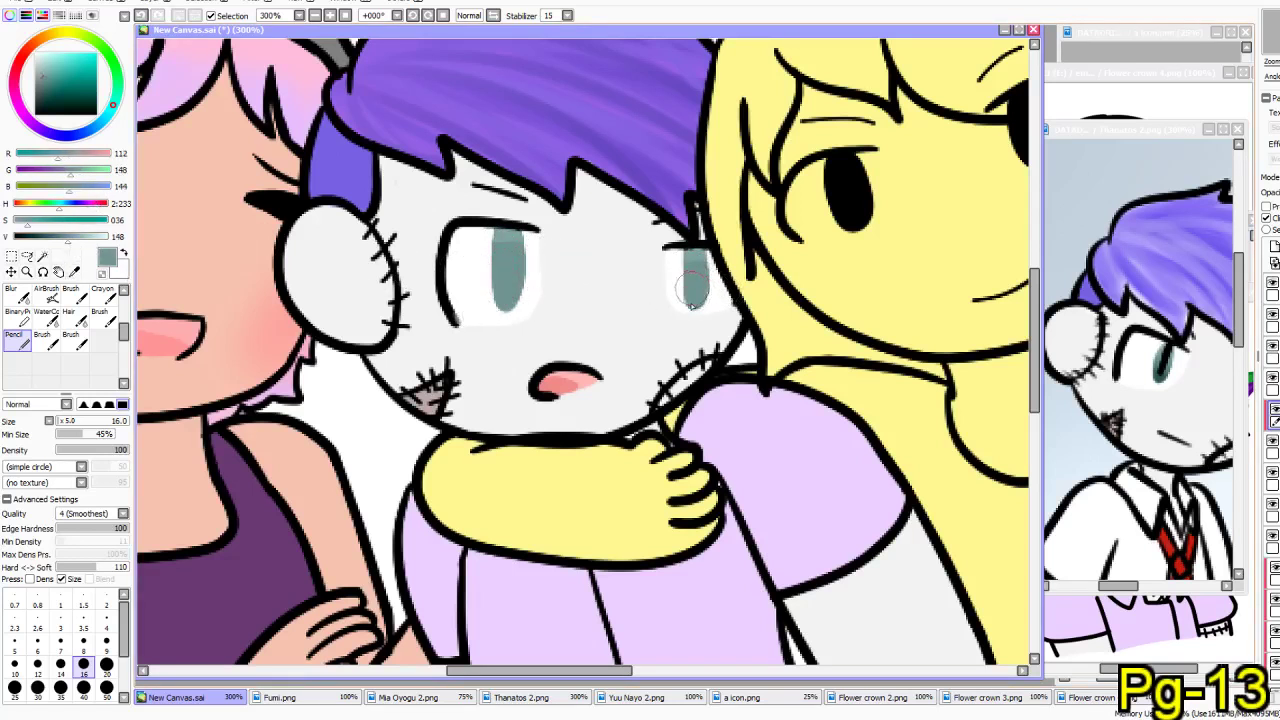
left_click(62, 236)
mouse_move(522, 284)
left_mouse_down()
mouse_move(474, 272)
mouse_move(479, 307)
mouse_move(512, 274)
mouse_move(515, 316)
left_mouse_up()
key("ctrl+z")
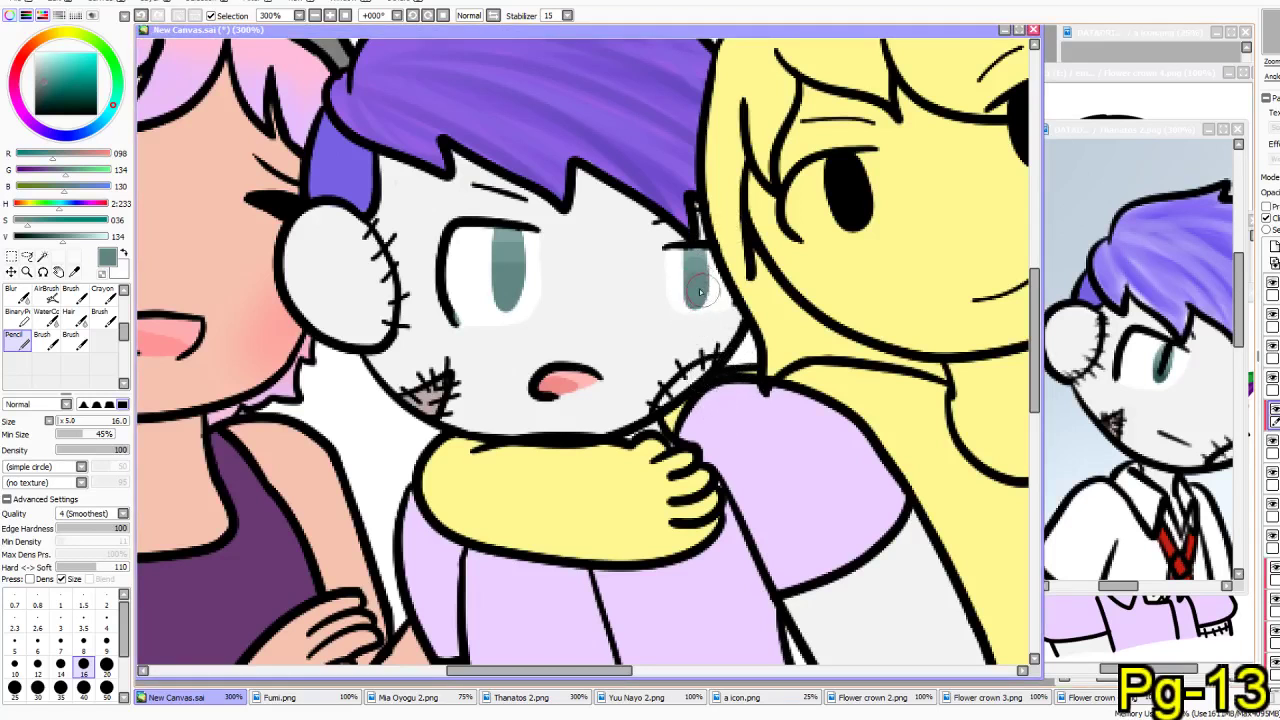
- Add deeper teal bands (76, 112, 108) and (32, 68, 64) to the lower irises with the Pencil at size 9
left_click(106, 640)
left_click(56, 240)
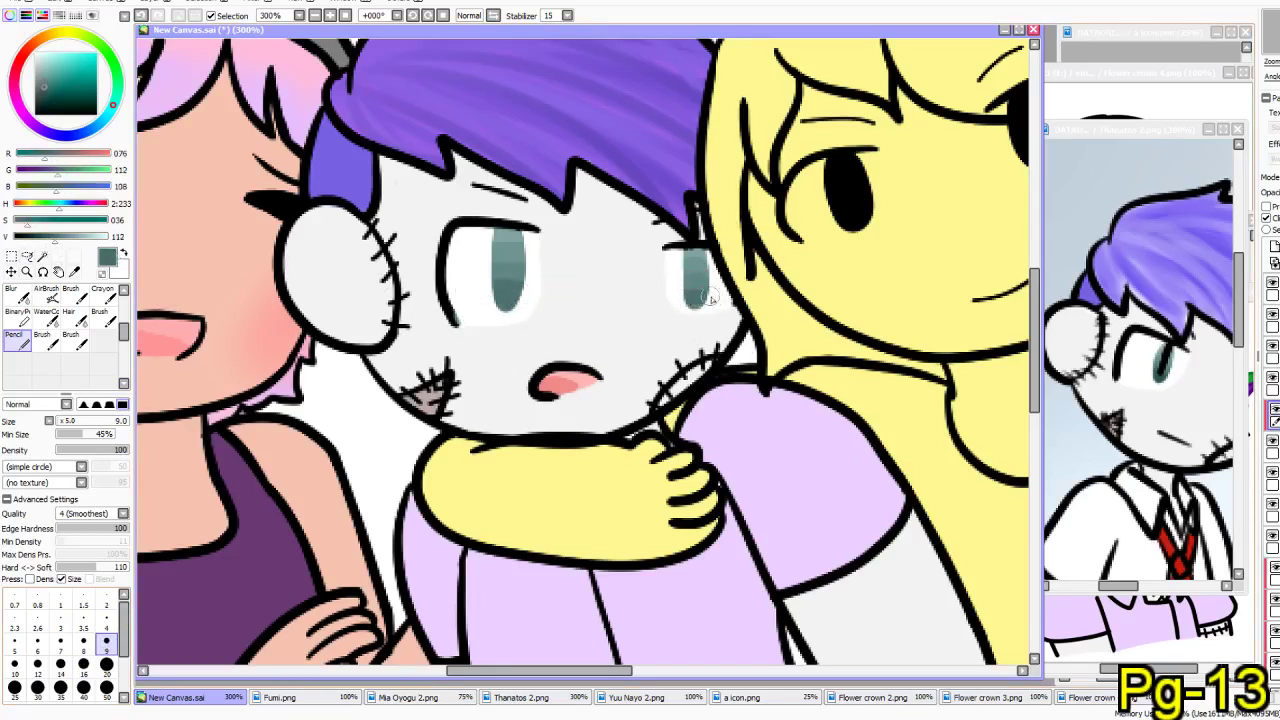
left_click(40, 237)
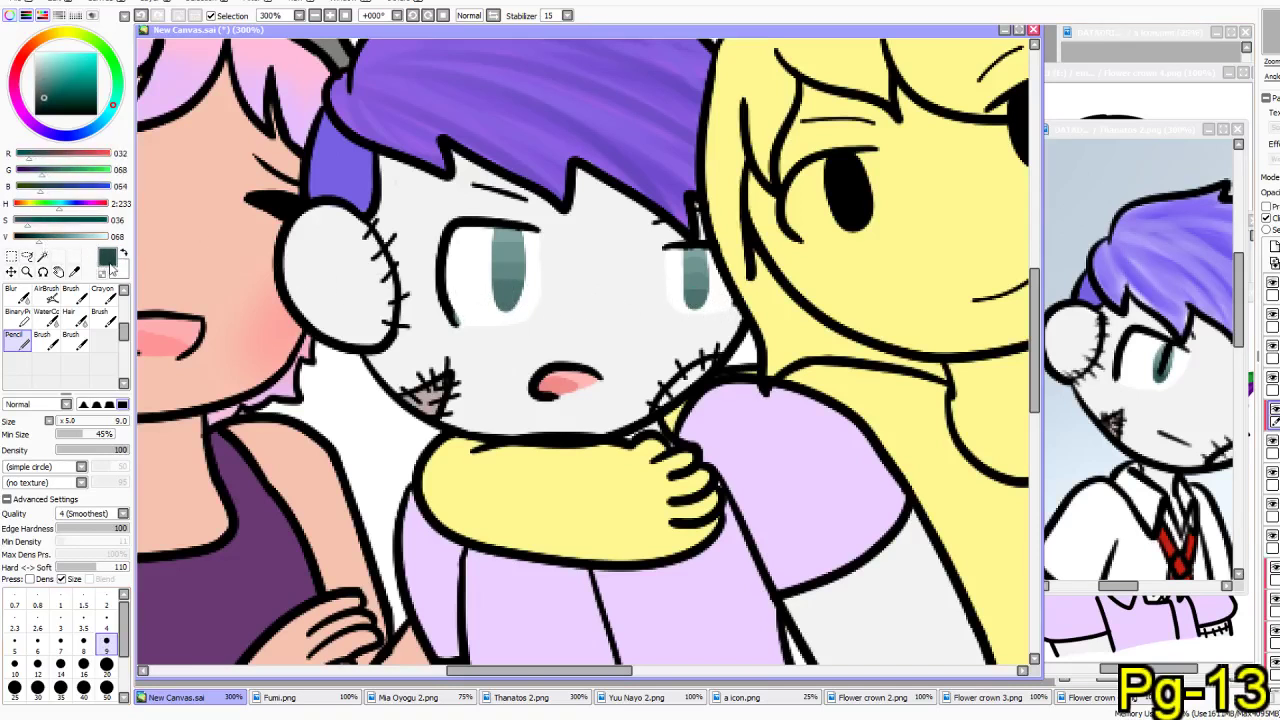
left_click_drag(724, 314, 674, 306)
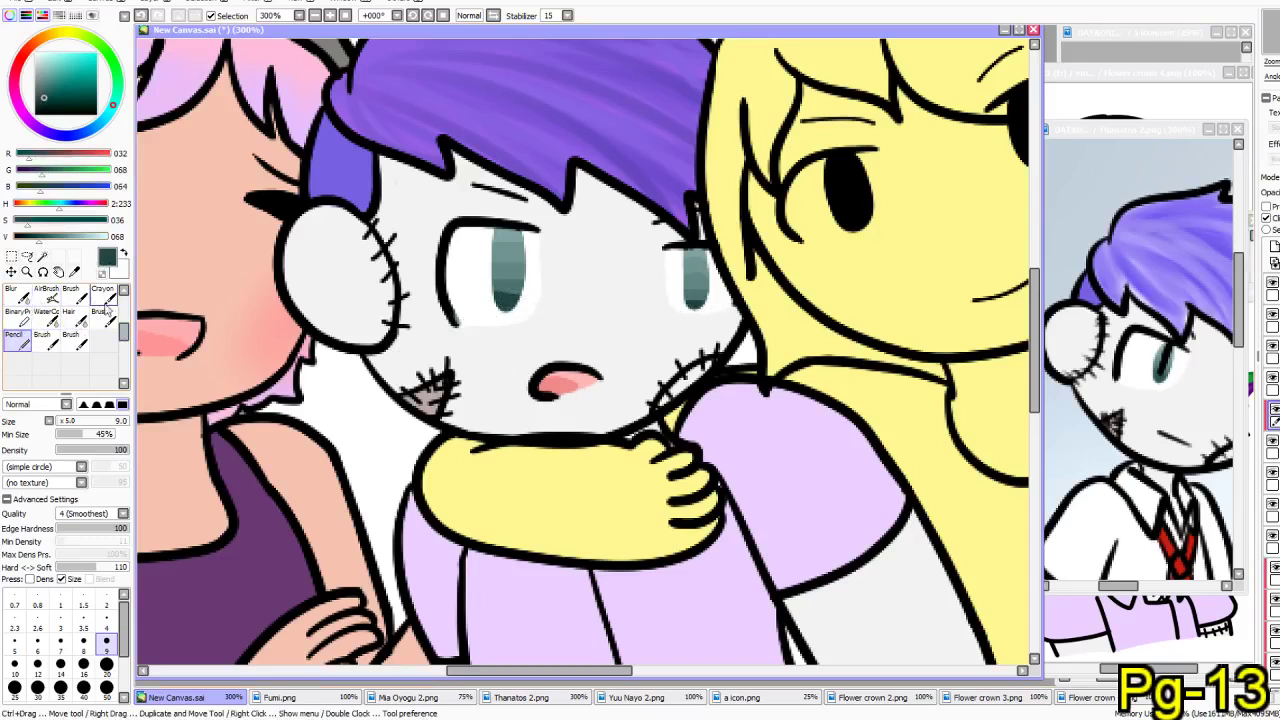
- Blend the teal bands in both irises with the Blur brush at size 12
left_click(17, 297)
left_click(37, 586)
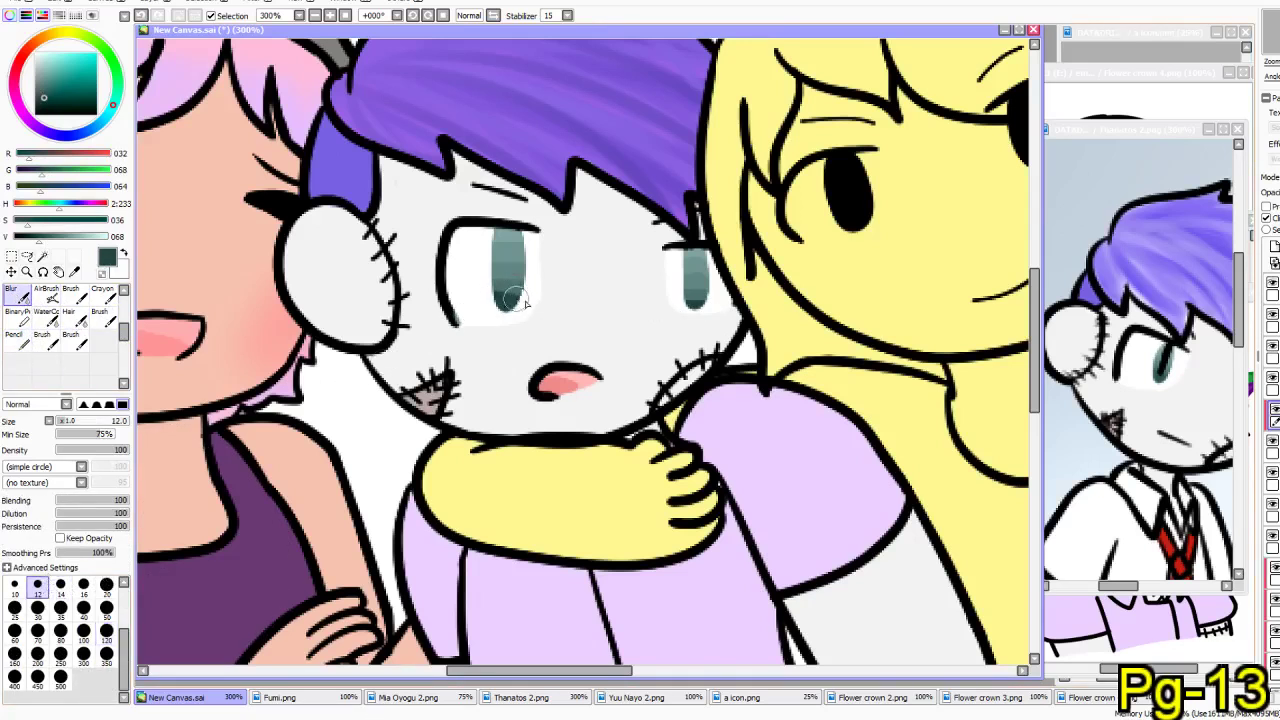
key("ctrl+z")
left_click_drag(503, 252, 494, 313)
mouse_move(516, 238)
left_mouse_down()
mouse_move(489, 259)
mouse_move(512, 222)
left_mouse_up()
mouse_move(695, 234)
left_mouse_down()
mouse_move(684, 296)
mouse_move(696, 240)
mouse_move(697, 296)
left_mouse_up()
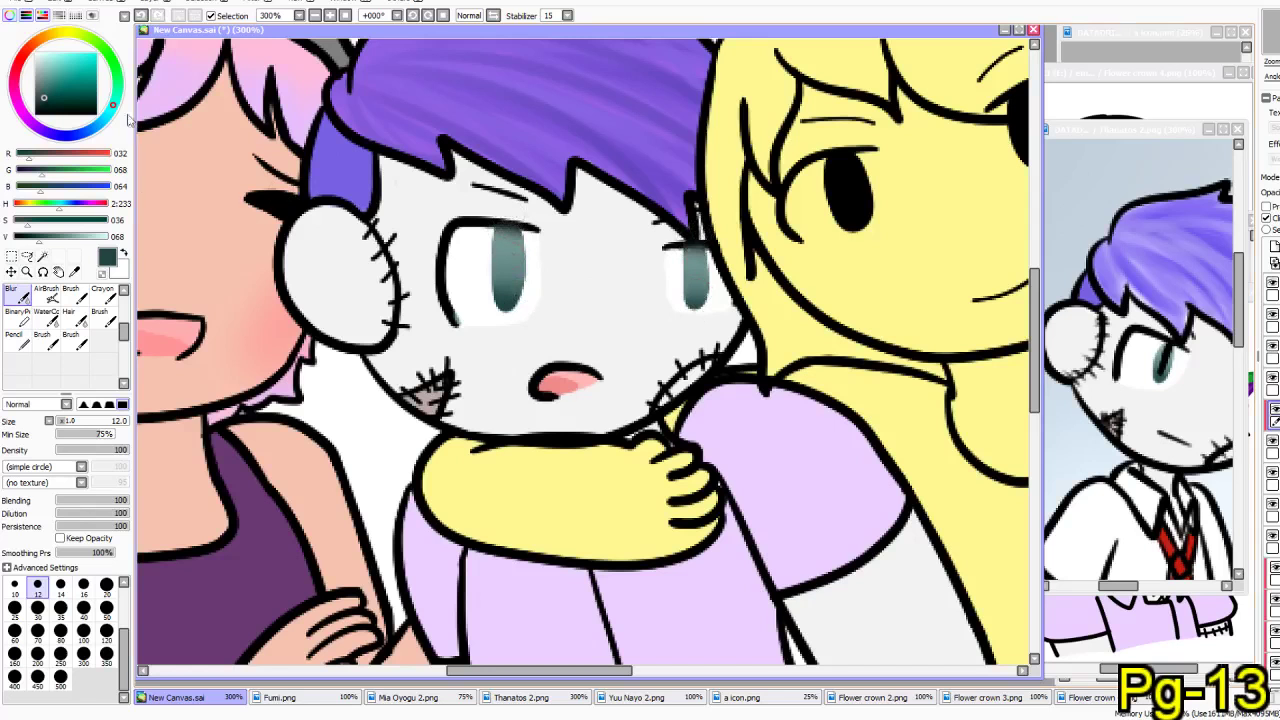
- Choose black and paint narrow vertical pupils in both irises with the Pencil, undoing stray strokes
left_click(36, 112)
left_click(15, 337)
mouse_move(507, 228)
left_mouse_down()
mouse_move(505, 296)
mouse_move(505, 284)
left_mouse_up()
key("ctrl+z")
key("ctrl+z")
key("ctrl+z")
key("ctrl+z")
key("ctrl+z")
mouse_move(694, 247)
left_mouse_down()
mouse_move(697, 298)
mouse_move(694, 288)
left_mouse_up()
key("ctrl+z")
key("ctrl+z")
key("ctrl+z")
key("ctrl+z")
key("ctrl+z")
- Refine the edges of the black pupil in the stitched character's eye nearest the yellow character with the Pencil at size 2
left_click_drag(532, 429, 508, 329)
scroll(655, 145, "up", 5)
left_click(106, 605)
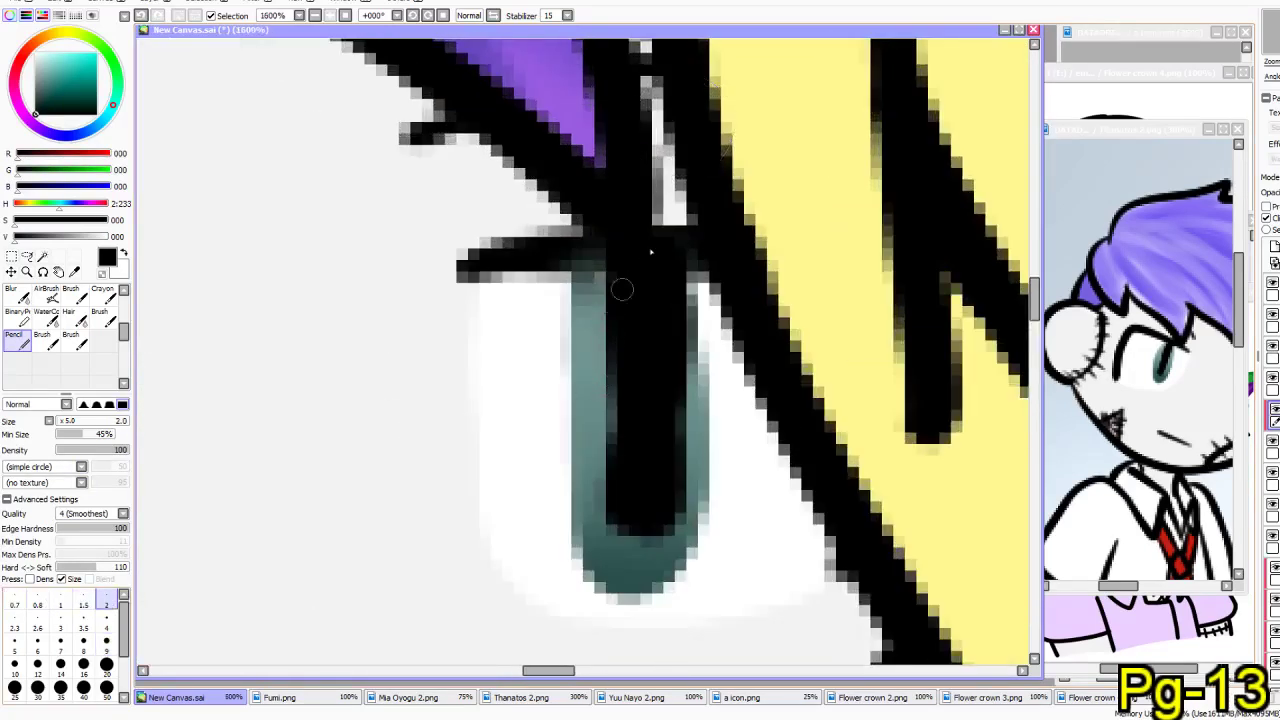
left_click_drag(617, 298, 606, 420)
mouse_move(620, 258)
left_mouse_down()
mouse_move(608, 303)
mouse_move(636, 511)
left_mouse_up()
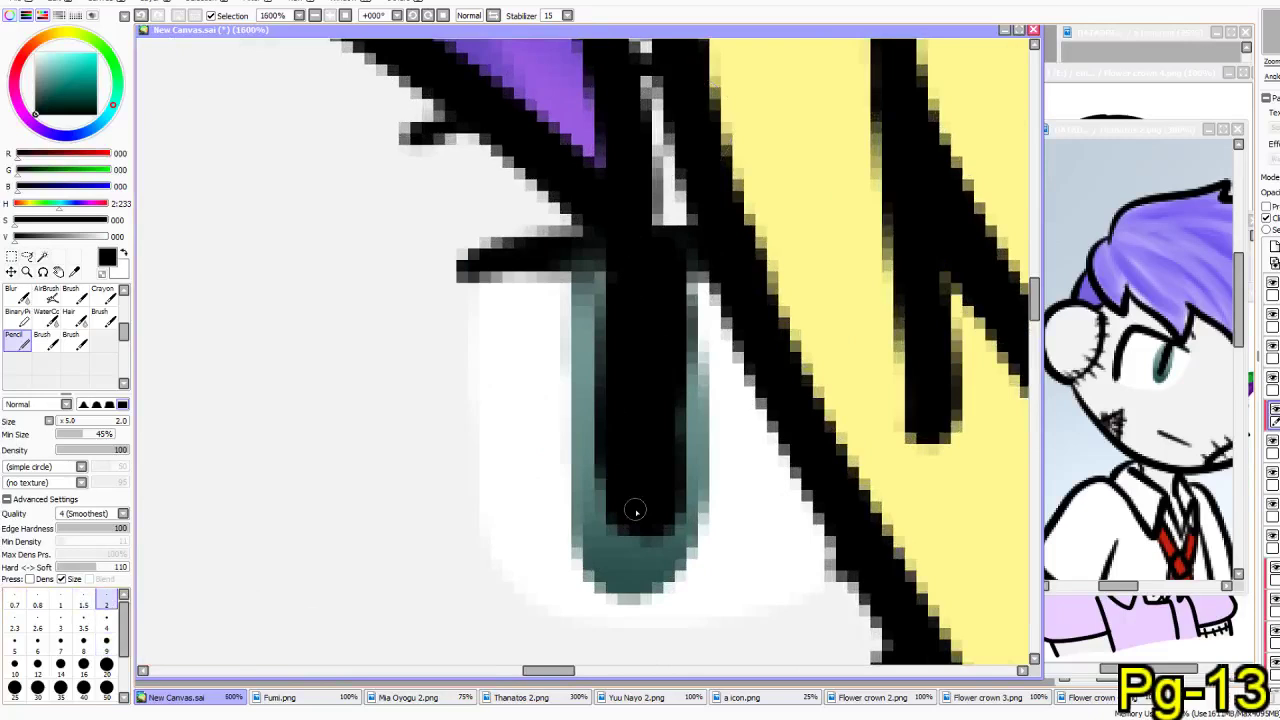
scroll(636, 511, "down", 5)
scroll(610, 480, "up", 5)
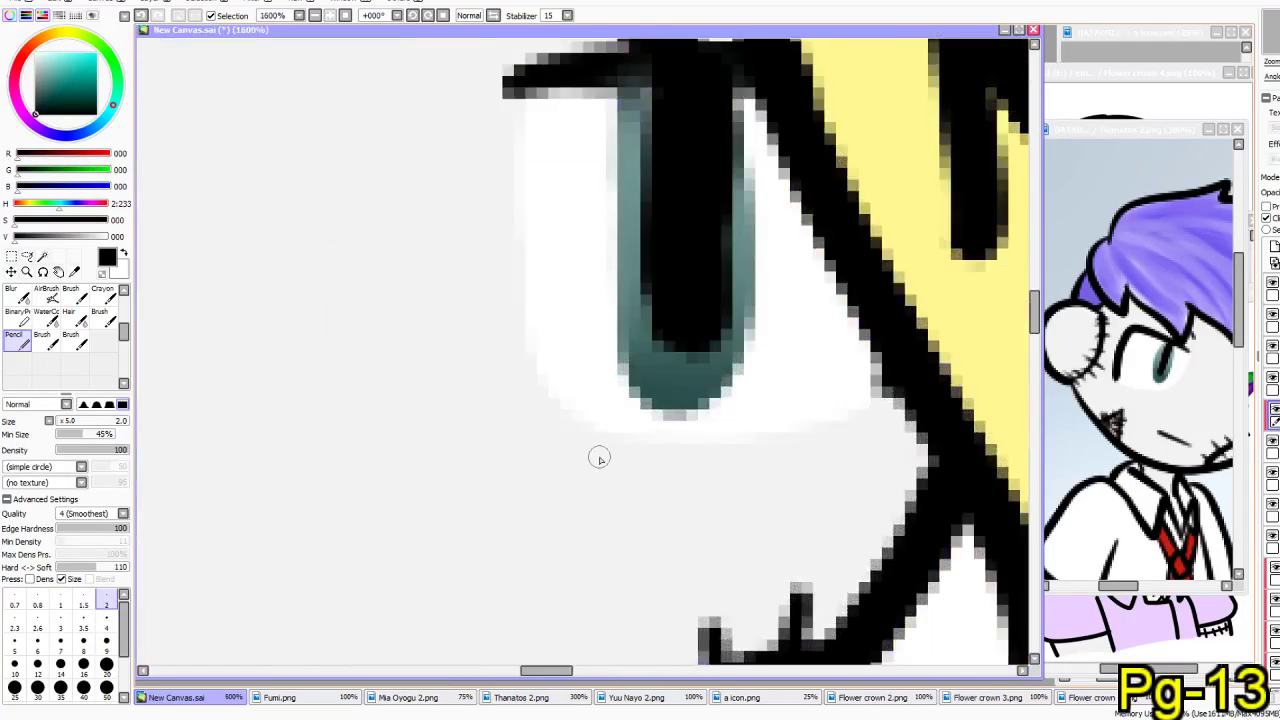
mouse_move(640, 256)
left_mouse_down()
mouse_move(653, 333)
mouse_move(667, 286)
mouse_move(658, 270)
mouse_move(652, 337)
mouse_move(660, 306)
mouse_move(680, 349)
left_mouse_up()
scroll(660, 352, "down", 5)
left_click_drag(568, 457, 579, 462)
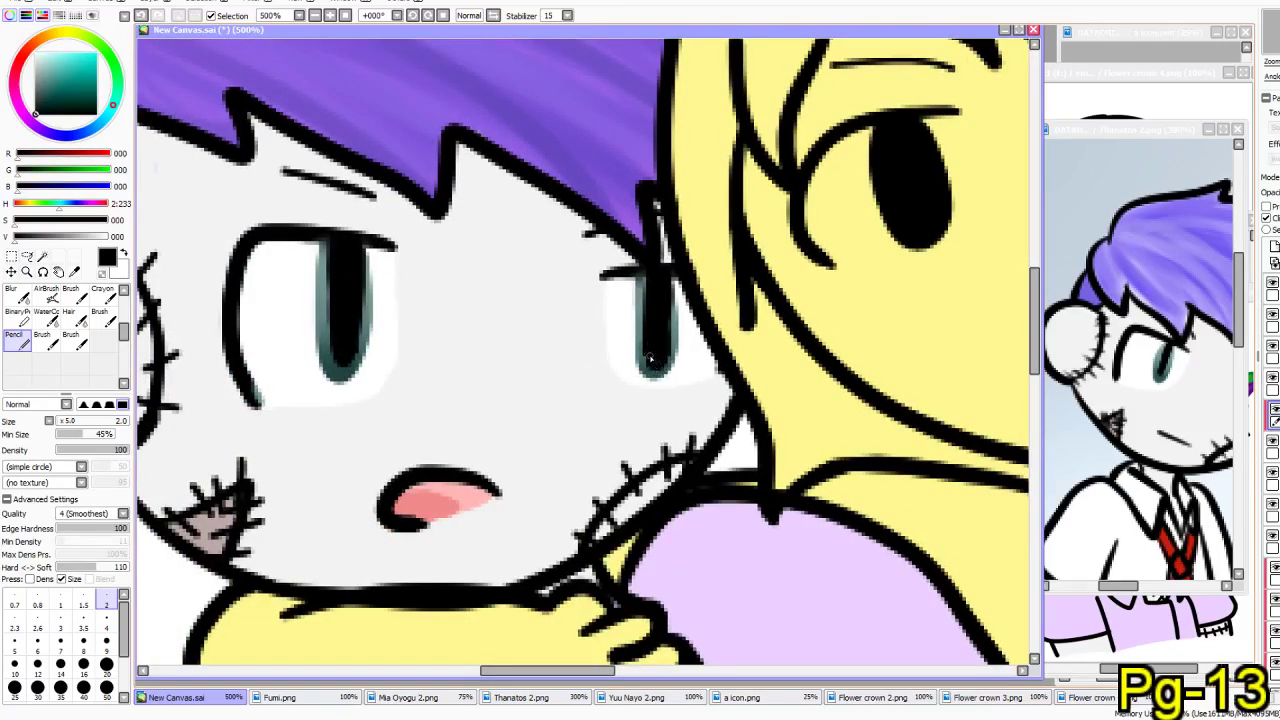
- Set the black Pencil to size 5 and select the line-art layer for drawing a hand beside the stitched character's waist
left_click_drag(615, 483, 444, 420)
scroll(514, 430, "down", 1)
scroll(444, 420, "down", 4)
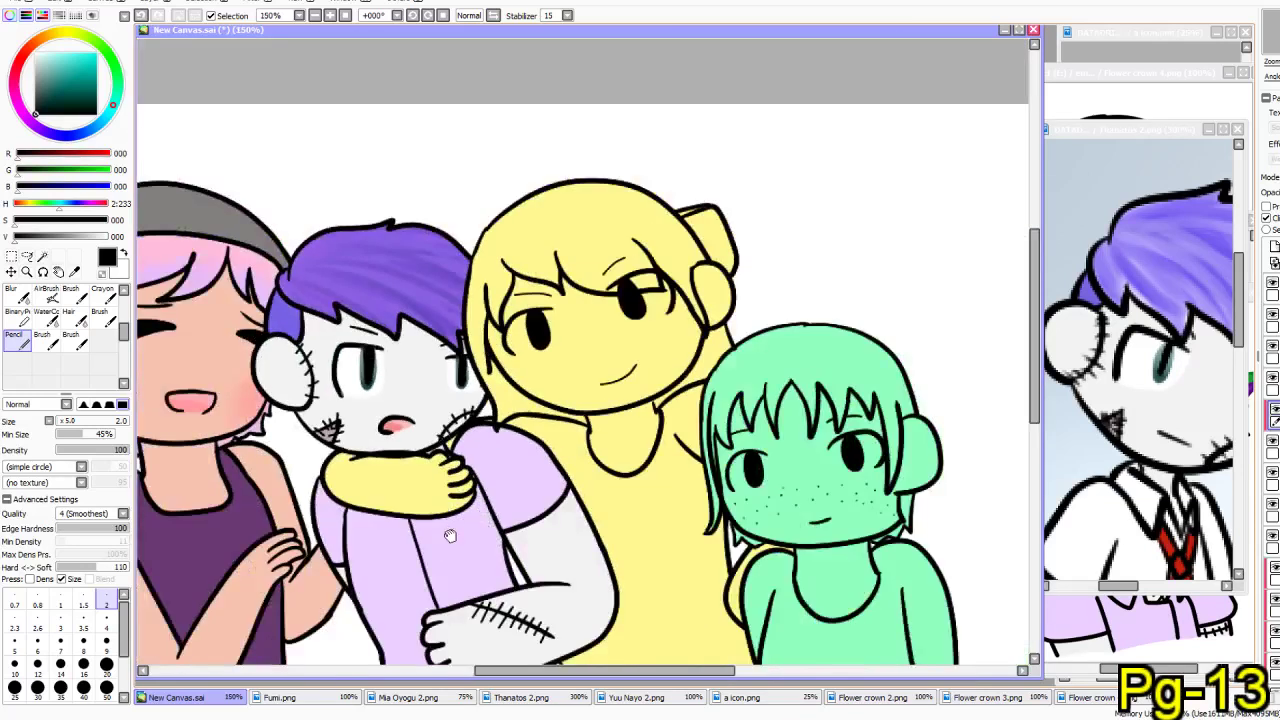
scroll(487, 372, "up", 1)
left_click_drag(487, 372, 385, 437)
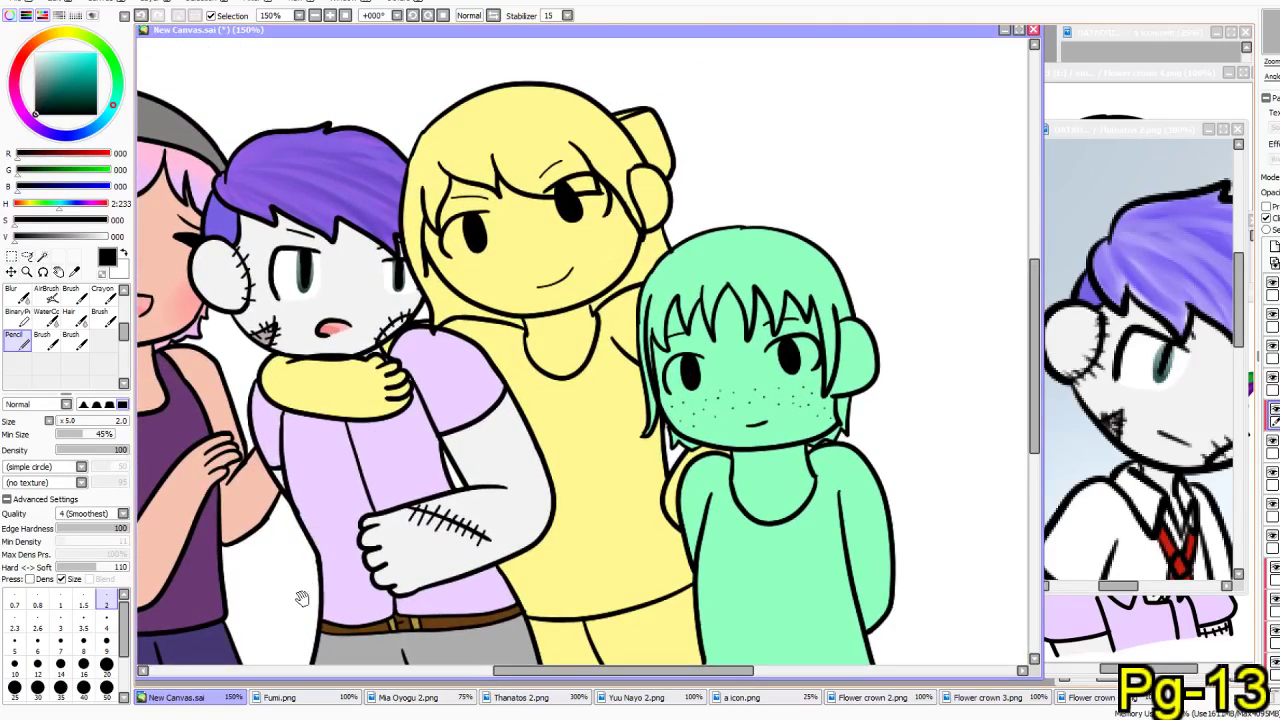
scroll(302, 604, "down", 1)
scroll(354, 609, "up", 5)
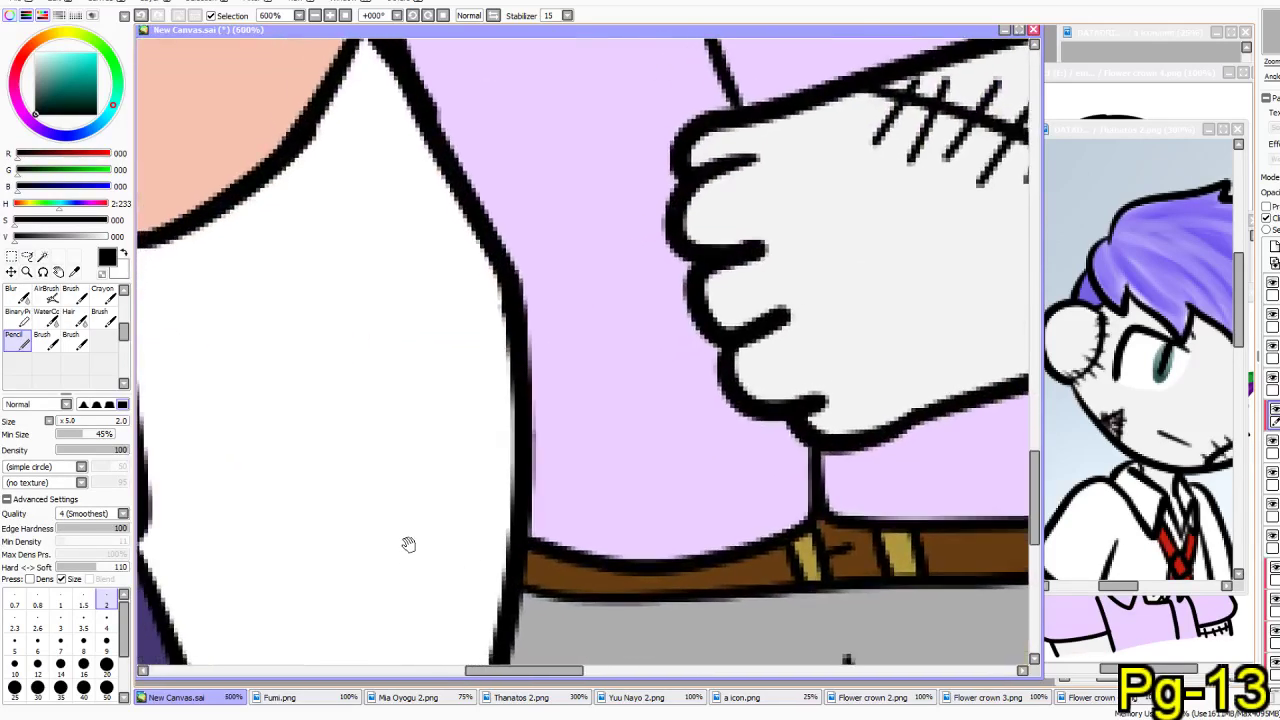
left_click(14, 643)
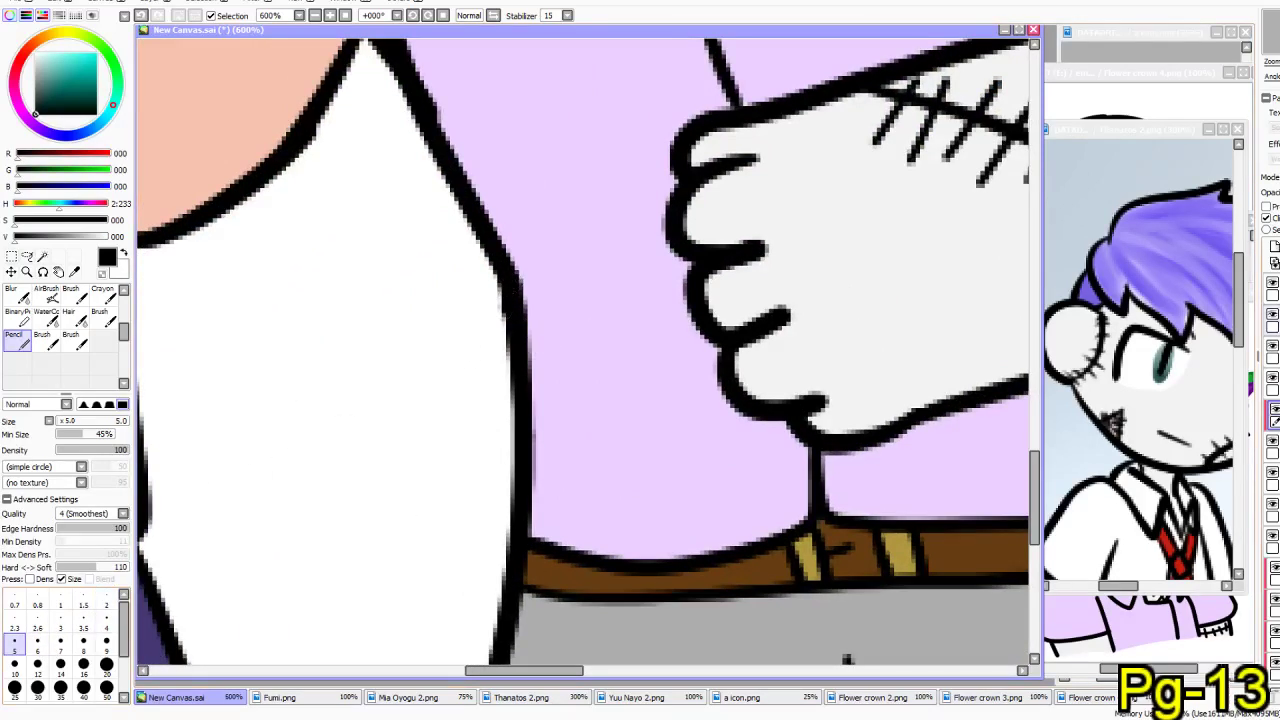
left_click(1276, 352)
left_click(1274, 447)
left_click_drag(488, 314, 388, 588)
key("ctrl+z")
mouse_move(486, 306)
left_mouse_down()
mouse_move(381, 450)
mouse_move(363, 519)
mouse_move(361, 503)
mouse_move(420, 565)
left_mouse_up()
key("ctrl+z")
key("ctrl+z")
- Outline the thumb and first curled finger of a hand beside the stitched character's belt, undoing unsuitable strokes
mouse_move(507, 488)
left_mouse_down()
mouse_move(468, 524)
mouse_move(510, 574)
mouse_move(514, 459)
mouse_move(503, 555)
left_mouse_up()
key("ctrl+z")
left_click_drag(519, 418, 395, 555)
key("ctrl+z")
left_click_drag(508, 417, 390, 560)
key("ctrl+z")
left_click_drag(457, 440, 487, 430)
left_click_drag(417, 476, 455, 560)
key("ctrl+z")
mouse_move(460, 446)
left_mouse_down()
mouse_move(402, 558)
mouse_move(464, 596)
mouse_move(501, 555)
mouse_move(494, 583)
mouse_move(458, 590)
left_mouse_up()
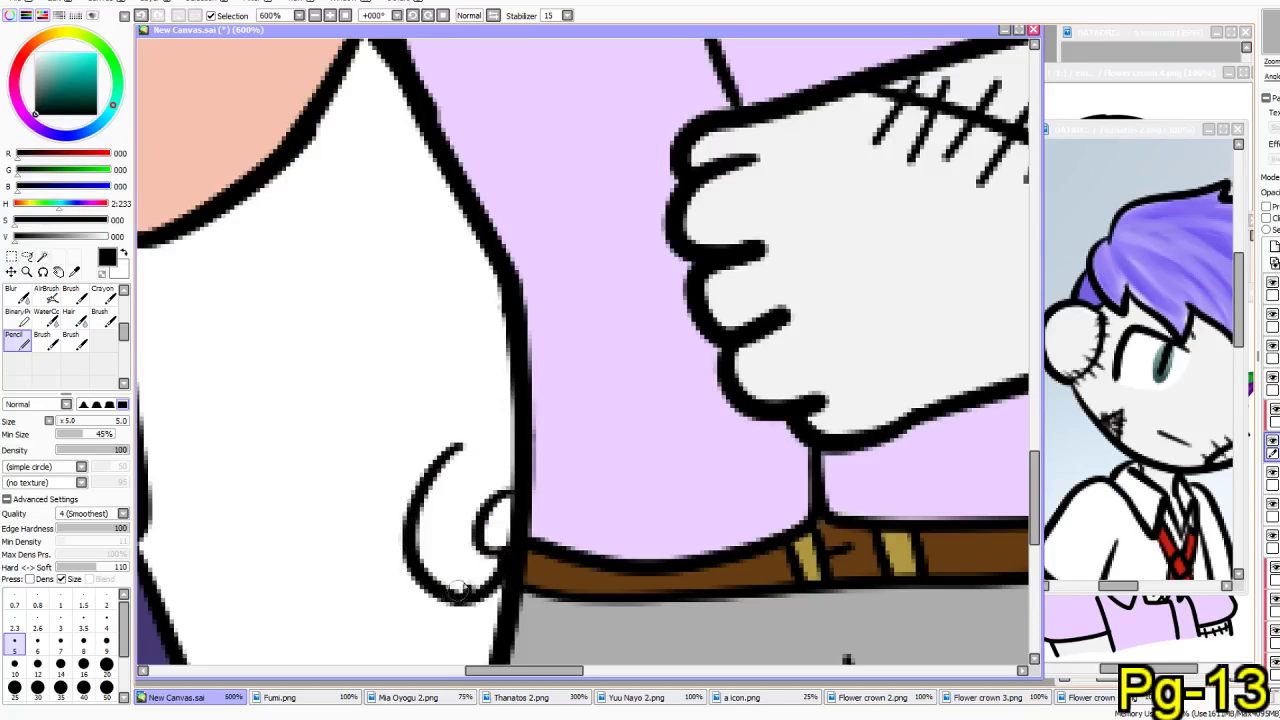
- Draw the remaining curled fingers and the back of the hand, and join its wrist line to the shirt edge
mouse_move(432, 428)
left_mouse_down()
mouse_move(370, 529)
mouse_move(435, 588)
left_mouse_up()
mouse_move(412, 400)
left_mouse_down()
mouse_move(374, 420)
mouse_move(400, 572)
left_mouse_up()
mouse_move(404, 366)
left_mouse_down()
mouse_move(322, 458)
mouse_move(350, 514)
mouse_move(440, 357)
mouse_move(482, 354)
mouse_move(476, 302)
mouse_move(490, 283)
left_mouse_up()
key("ctrl+z")
key("ctrl+z")
left_click_drag(442, 355, 500, 282)
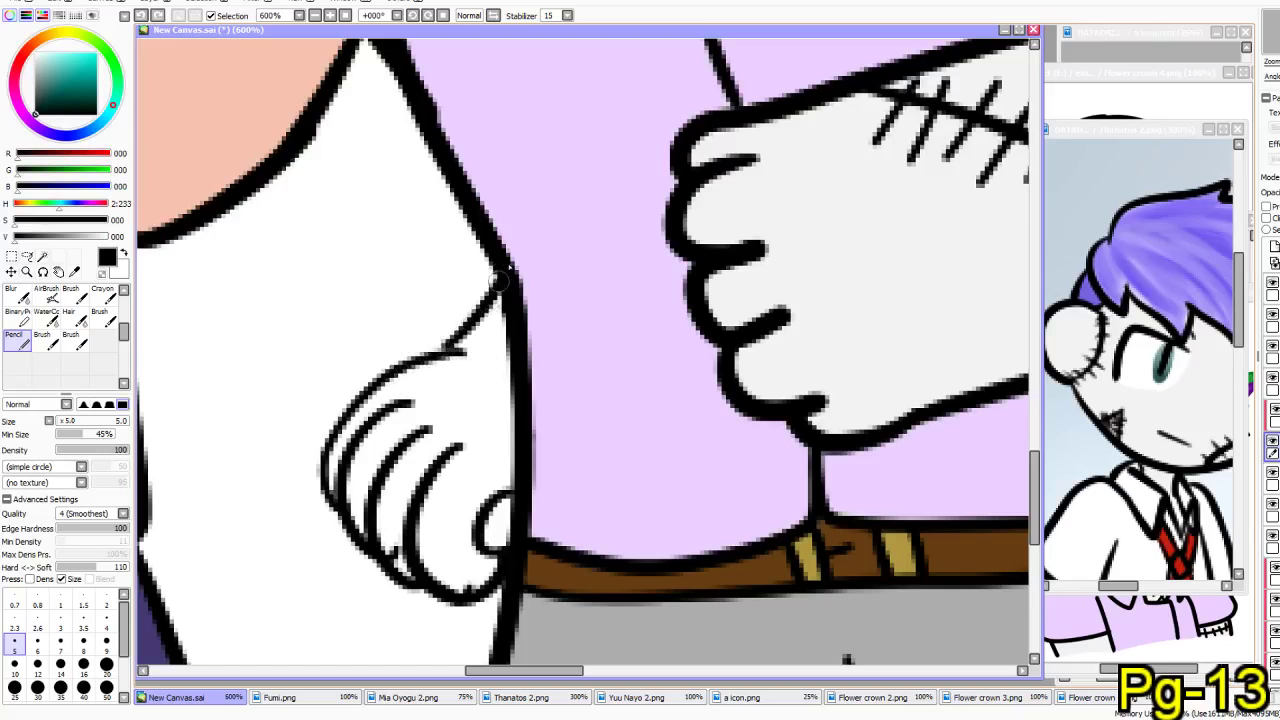
- Fill the stitched character's new hand beside the belt with light grey (242, 242, 242) sampled from the arm, using the Pencil at size 7
left_click(72, 273)
left_click(868, 283)
left_click(18, 340)
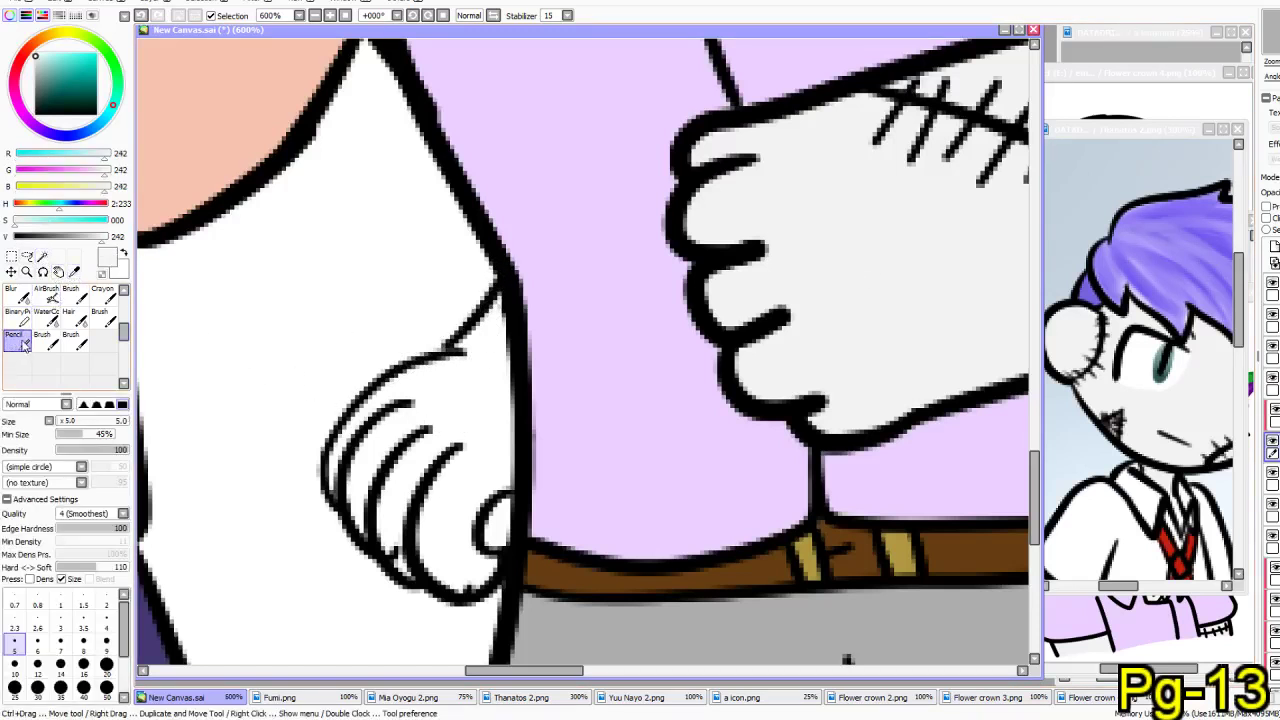
left_click(1272, 472)
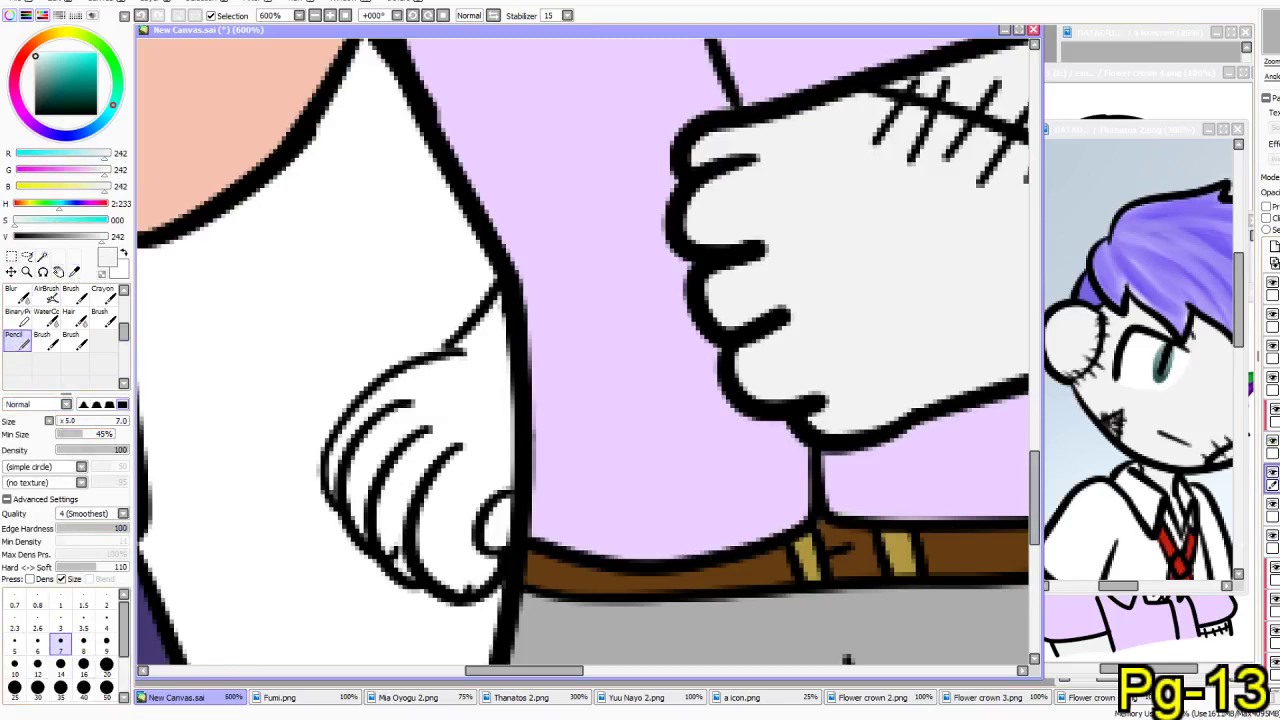
mouse_move(424, 384)
left_mouse_down()
mouse_move(490, 320)
mouse_move(491, 557)
mouse_move(440, 460)
mouse_move(460, 560)
mouse_move(420, 420)
mouse_move(400, 483)
mouse_move(356, 492)
mouse_move(380, 530)
left_mouse_up()
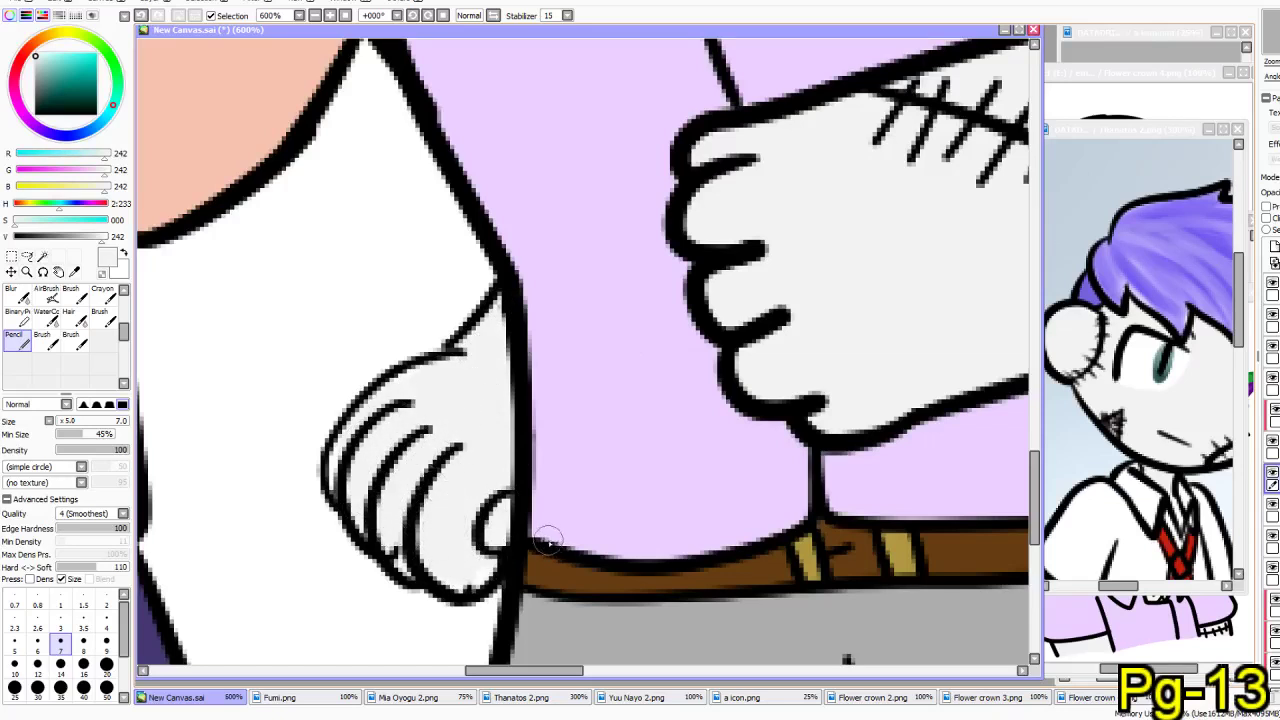
- Sample the tan skin colour (231, 190, 138) from Mia Oyogu 2.png and ready the size 40 Pencil on the yellow character's colour layer
scroll(545, 538, "down", 2)
left_click_drag(530, 535, 397, 650)
scroll(396, 650, "down", 1)
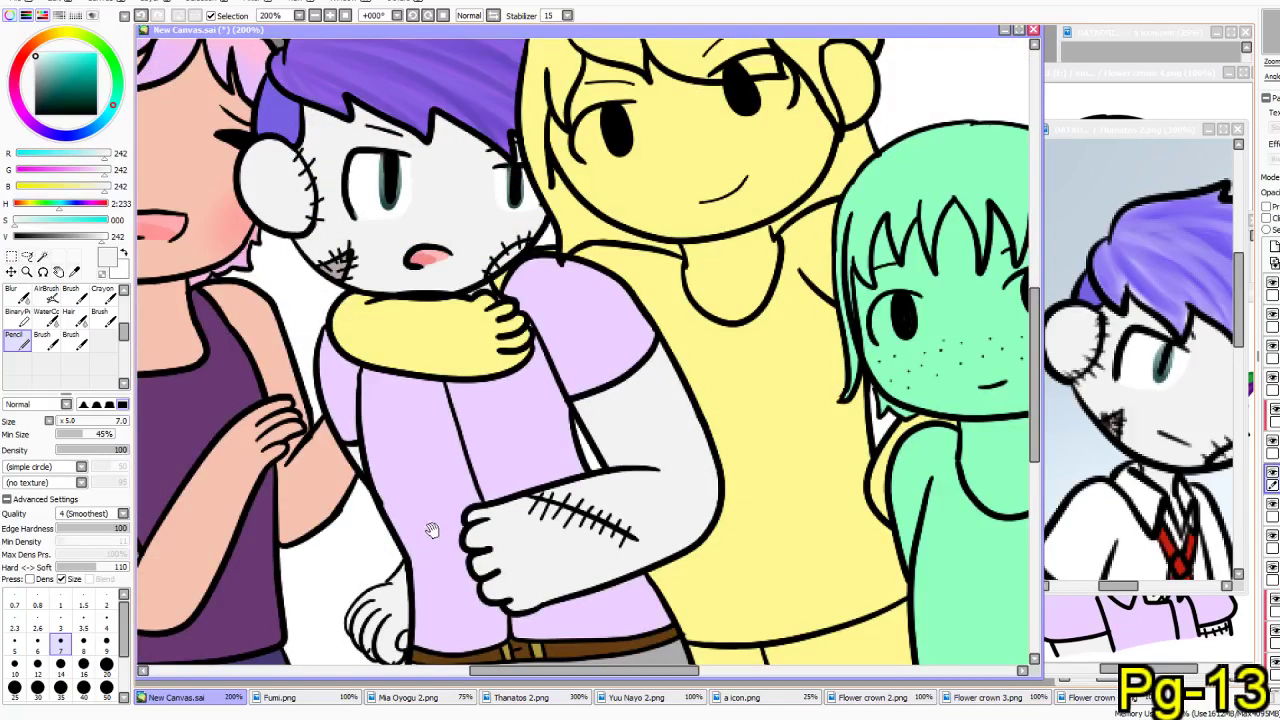
scroll(422, 374, "down", 3)
scroll(540, 340, "up", 1)
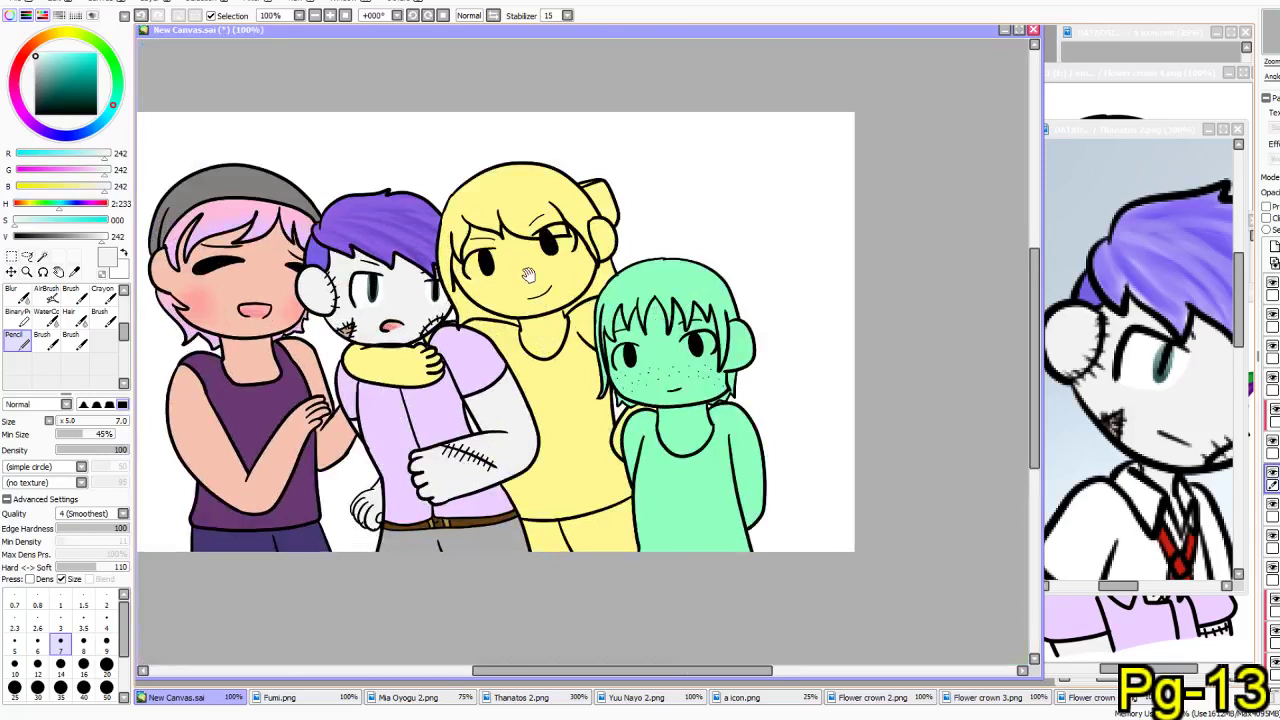
scroll(528, 275, "up", 2)
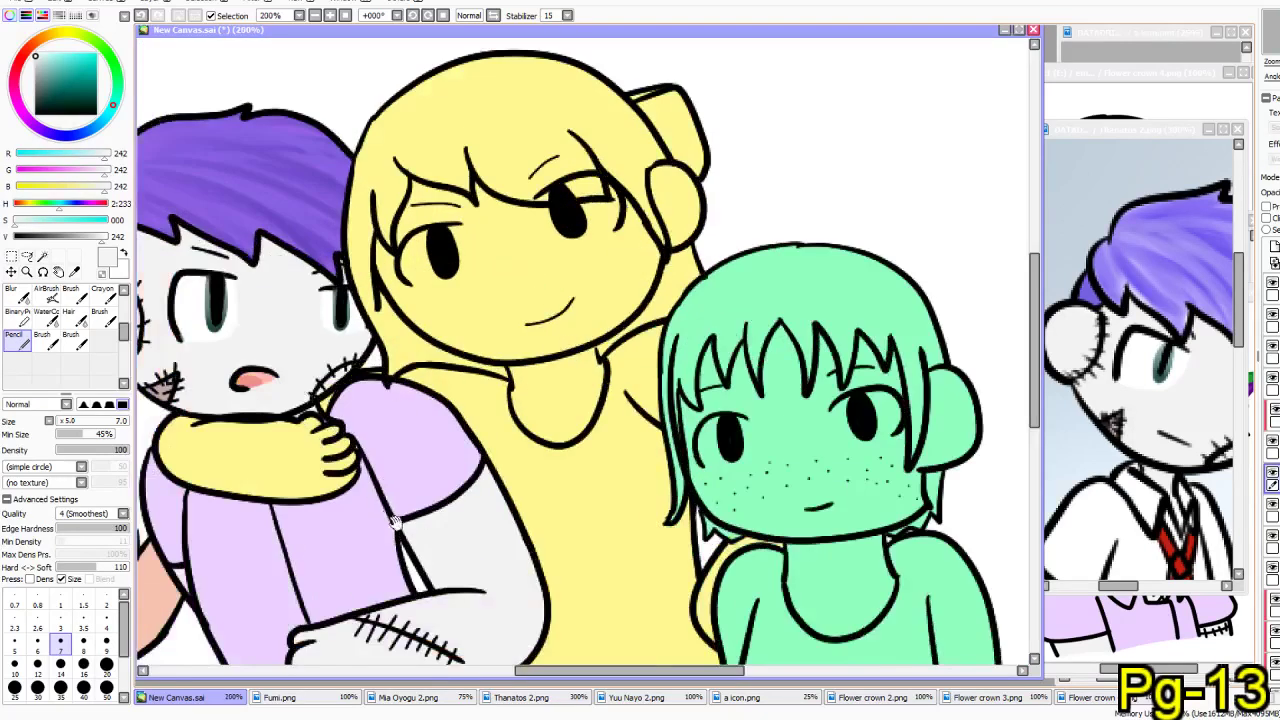
left_click(422, 698)
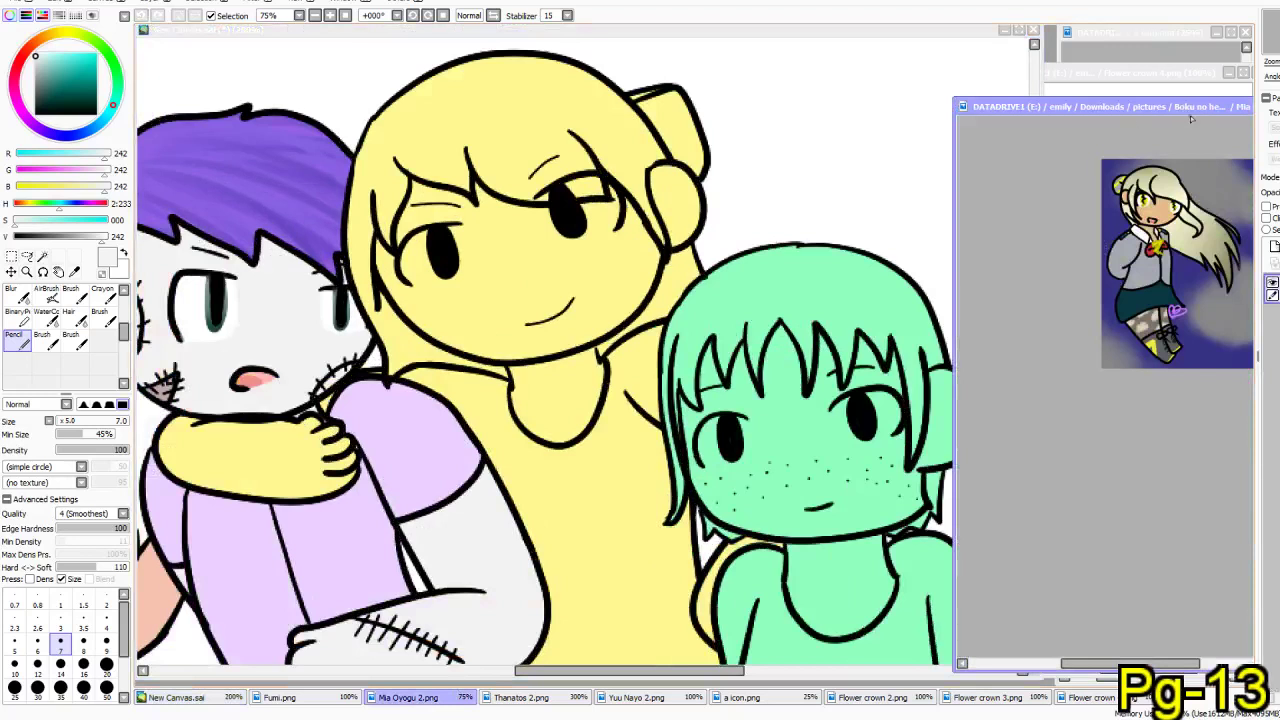
scroll(1198, 183, "up", 4)
left_click(73, 272)
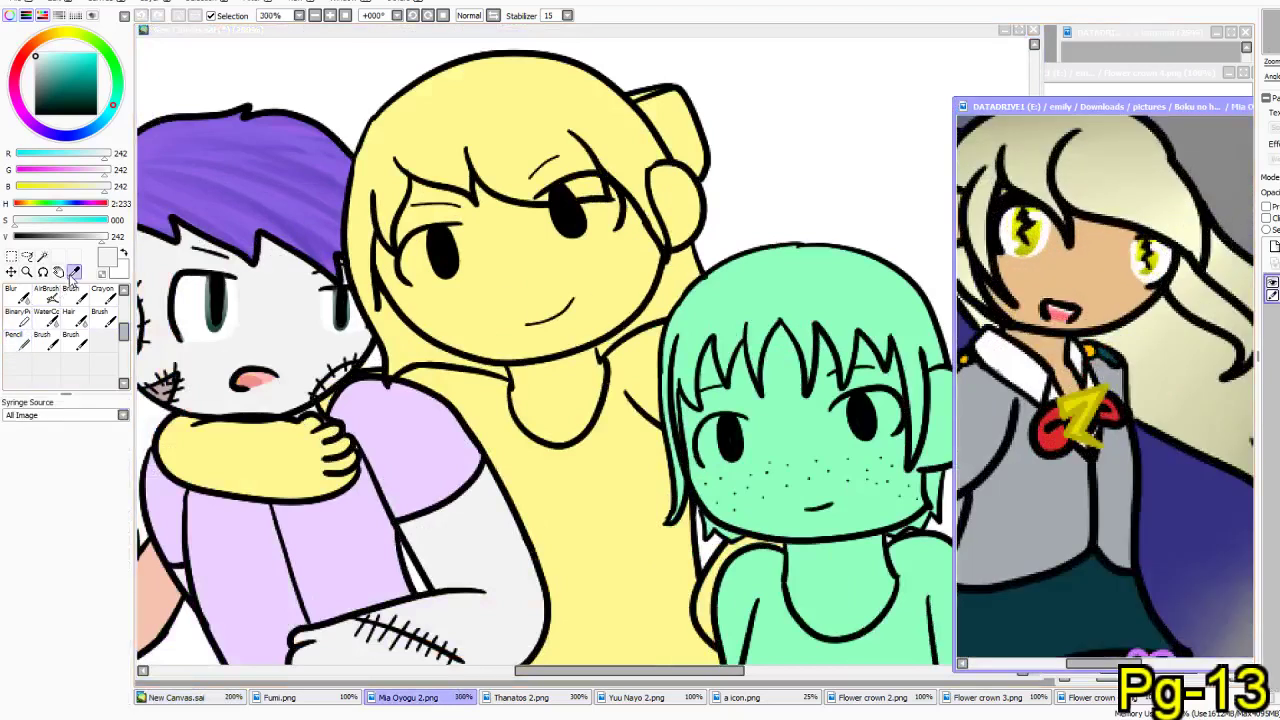
left_click(1058, 250)
left_click(15, 340)
left_click(552, 380)
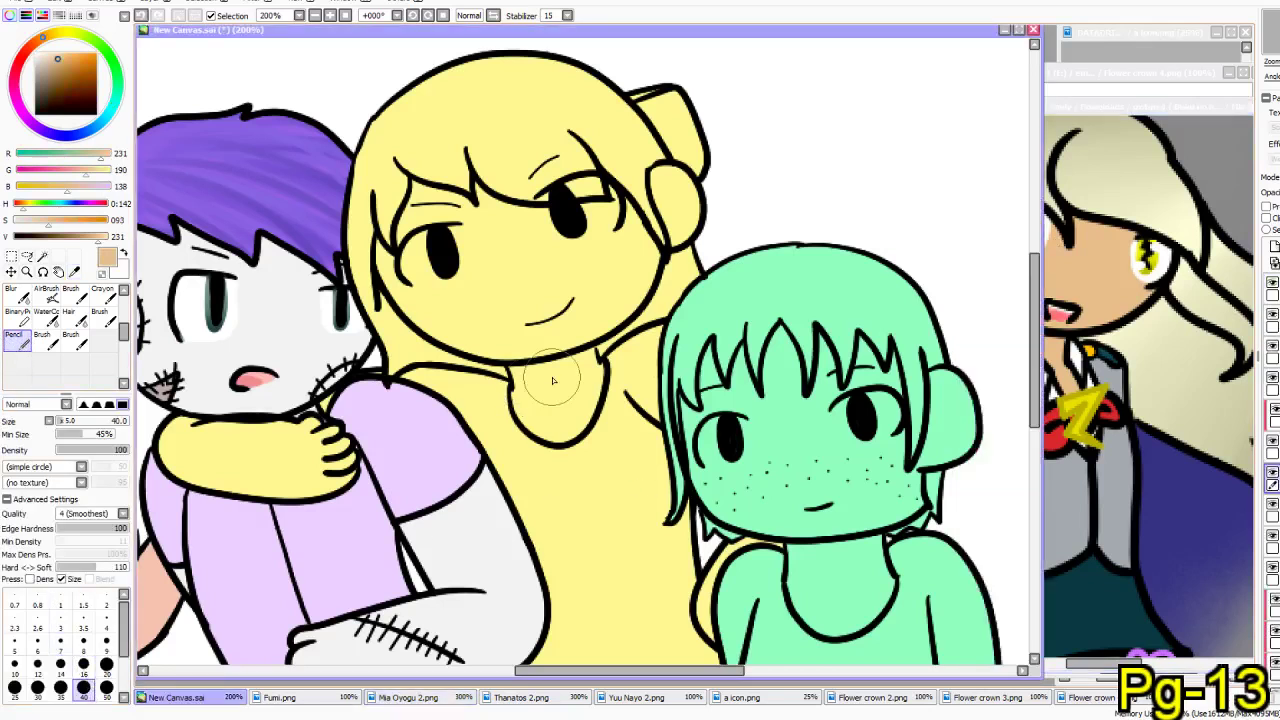
left_click(1273, 573)
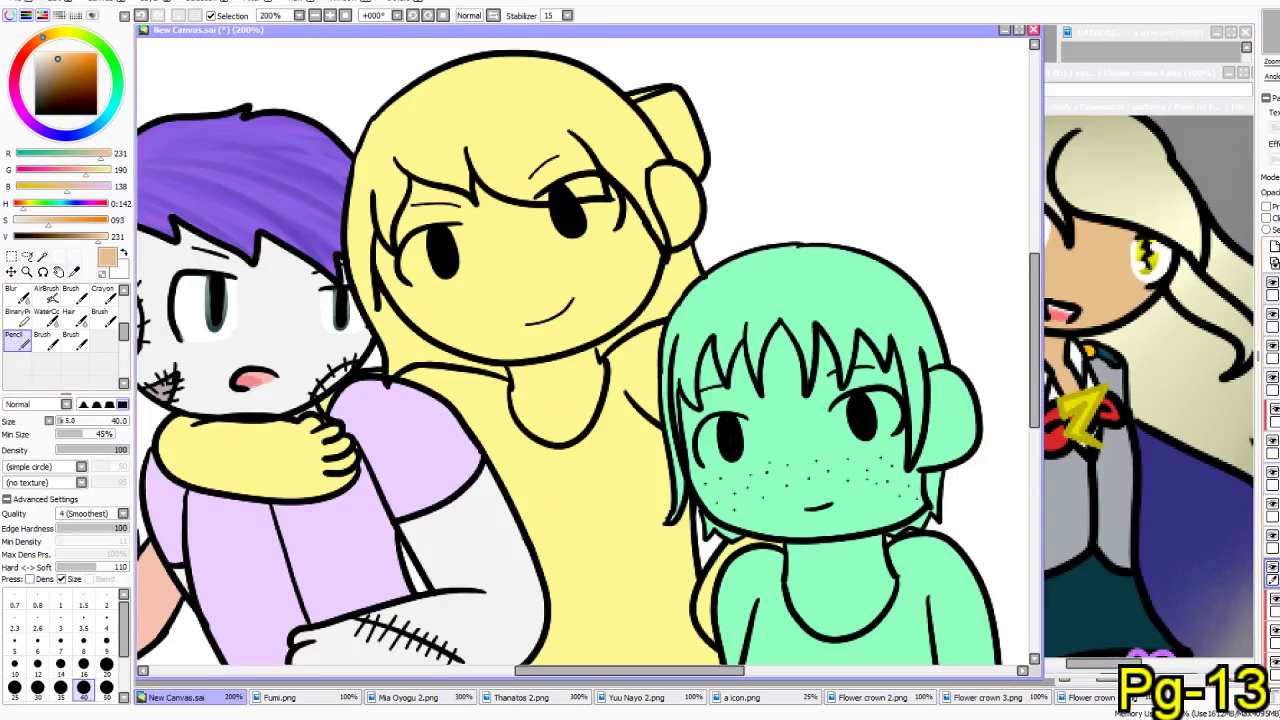
- Paint the yellow character's whole face tan up to the hair and jaw lines, using size 9 near the edges
mouse_move(514, 251)
left_mouse_down()
mouse_move(640, 258)
mouse_move(540, 310)
left_mouse_up()
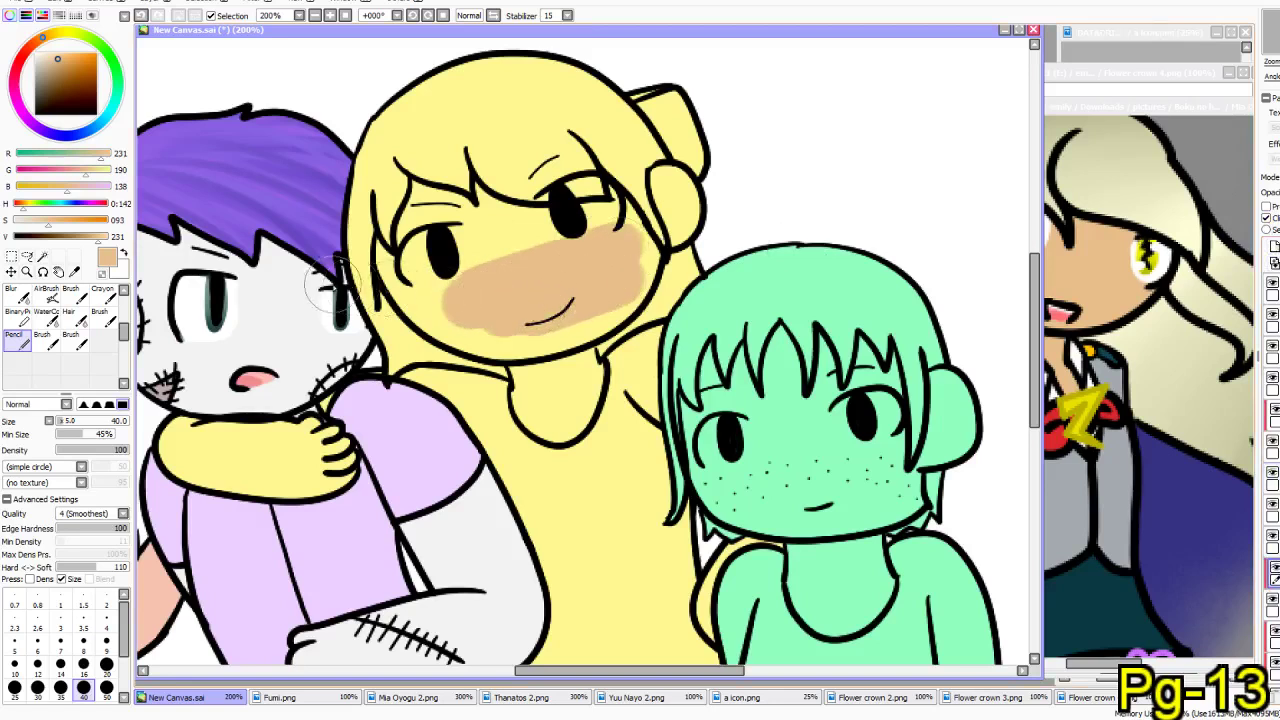
scroll(322, 287, "up", 2)
mouse_move(608, 327)
left_mouse_down()
mouse_move(492, 374)
mouse_move(436, 348)
mouse_move(420, 360)
mouse_move(584, 422)
mouse_move(572, 432)
left_mouse_up()
left_click(106, 640)
mouse_move(302, 264)
left_mouse_down()
mouse_move(370, 378)
mouse_move(333, 271)
mouse_move(375, 289)
mouse_move(371, 201)
mouse_move(360, 231)
mouse_move(391, 174)
mouse_move(364, 217)
mouse_move(393, 130)
mouse_move(474, 165)
mouse_move(445, 134)
mouse_move(437, 147)
mouse_move(517, 200)
mouse_move(495, 208)
mouse_move(477, 160)
mouse_move(525, 240)
mouse_move(486, 233)
mouse_move(507, 298)
mouse_move(545, 332)
mouse_move(469, 298)
left_mouse_up()
mouse_move(439, 188)
left_mouse_down()
mouse_move(409, 254)
mouse_move(492, 301)
mouse_move(433, 168)
left_mouse_up()
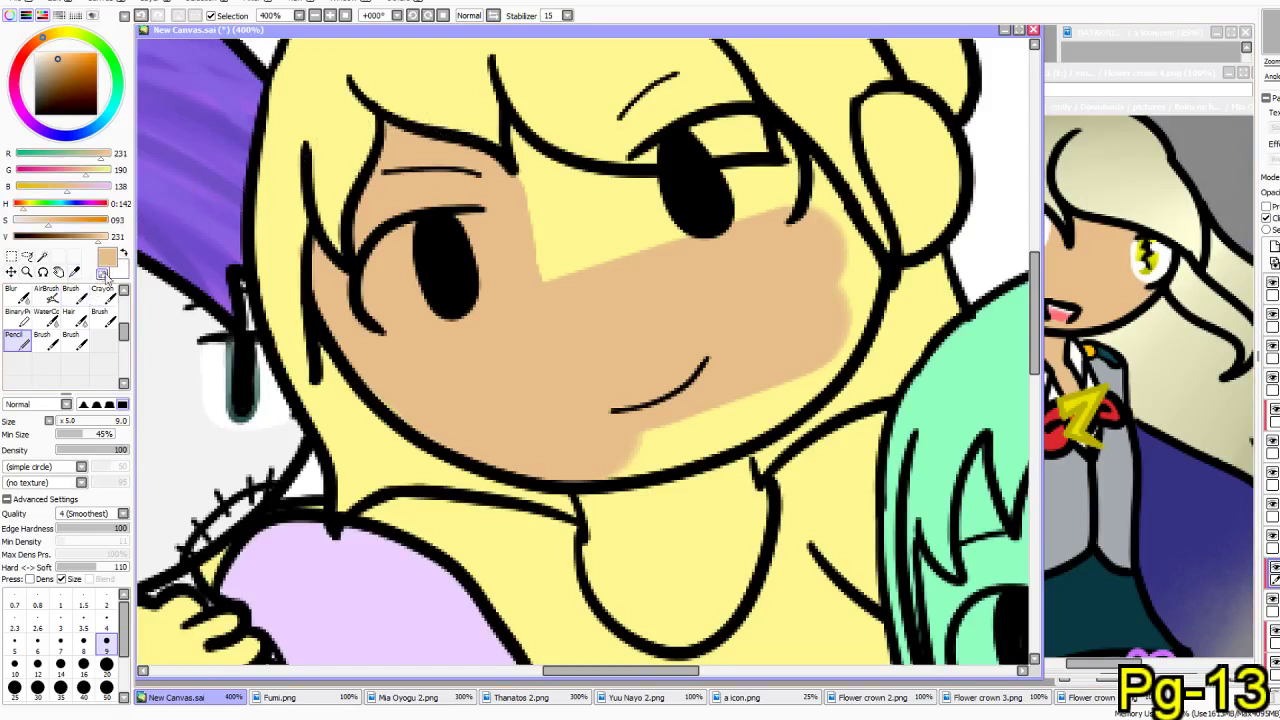
left_click_drag(520, 172, 536, 258)
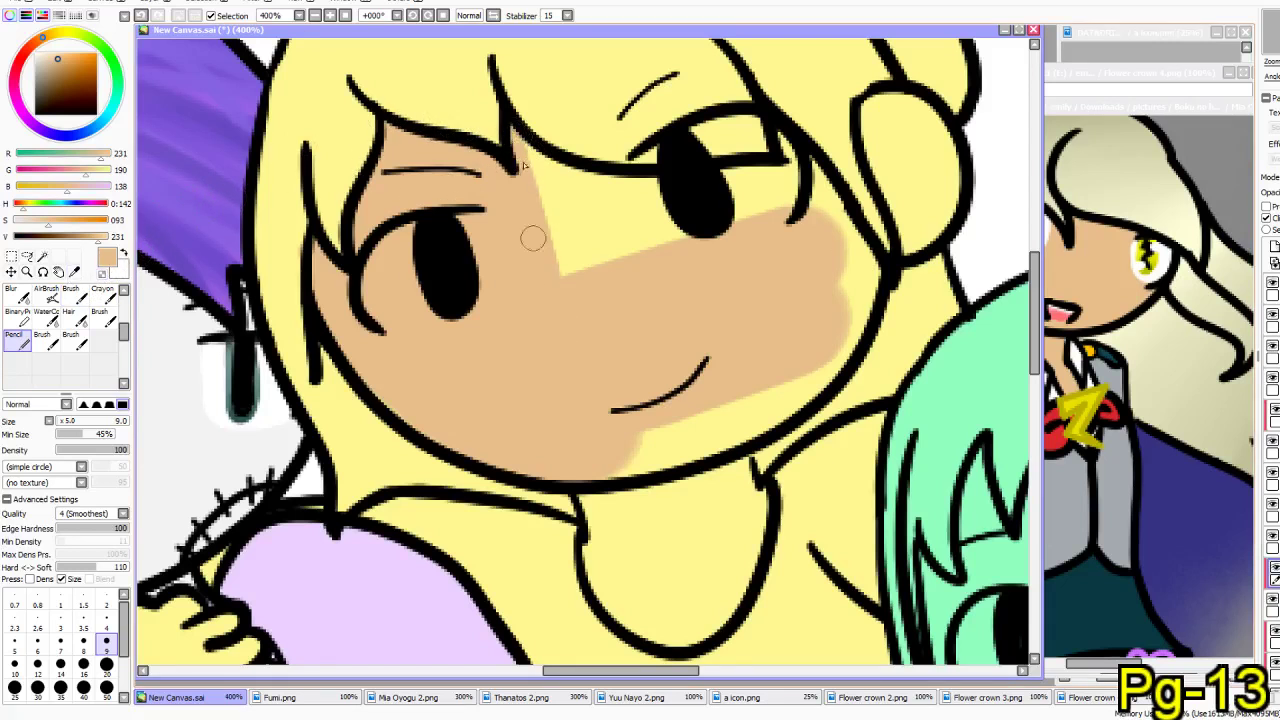
left_click_drag(525, 143, 622, 194)
mouse_move(551, 169)
left_mouse_down()
mouse_move(651, 196)
mouse_move(569, 177)
mouse_move(751, 190)
mouse_move(677, 185)
mouse_move(784, 175)
mouse_move(783, 130)
mouse_move(813, 199)
mouse_move(795, 145)
mouse_move(802, 238)
mouse_move(787, 152)
mouse_move(772, 260)
mouse_move(481, 278)
mouse_move(720, 194)
mouse_move(552, 204)
mouse_move(555, 170)
left_mouse_up()
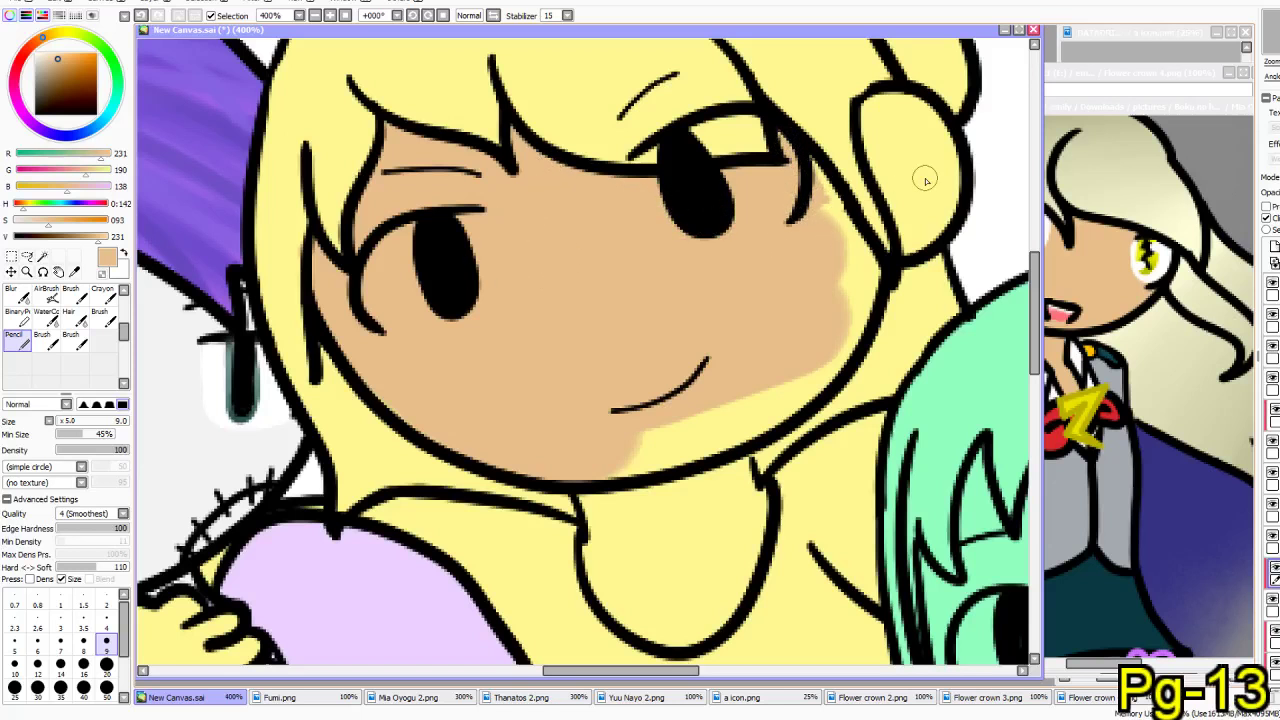
mouse_move(800, 147)
left_mouse_down()
mouse_move(845, 286)
mouse_move(818, 207)
mouse_move(848, 261)
mouse_move(843, 231)
mouse_move(864, 250)
mouse_move(868, 277)
mouse_move(803, 373)
mouse_move(871, 285)
mouse_move(793, 404)
mouse_move(843, 340)
mouse_move(851, 277)
mouse_move(829, 335)
mouse_move(857, 321)
mouse_move(766, 401)
mouse_move(780, 407)
mouse_move(767, 420)
mouse_move(598, 470)
mouse_move(665, 441)
left_mouse_up()
- Fill the yellow character's neck inside the neckline and the visible ear with the tan skin colour
mouse_move(609, 488)
left_mouse_down()
mouse_move(648, 503)
mouse_move(688, 485)
mouse_move(561, 410)
left_mouse_up()
mouse_move(480, 375)
left_mouse_down()
mouse_move(487, 450)
mouse_move(533, 515)
mouse_move(502, 493)
mouse_move(585, 533)
mouse_move(572, 529)
mouse_move(630, 482)
mouse_move(652, 412)
left_mouse_up()
mouse_move(640, 368)
left_mouse_down()
mouse_move(619, 328)
mouse_move(630, 435)
mouse_move(618, 355)
mouse_move(582, 339)
mouse_move(581, 397)
mouse_move(637, 479)
mouse_move(598, 485)
mouse_move(563, 428)
mouse_move(509, 402)
mouse_move(472, 384)
left_mouse_up()
left_click_drag(555, 512, 523, 397)
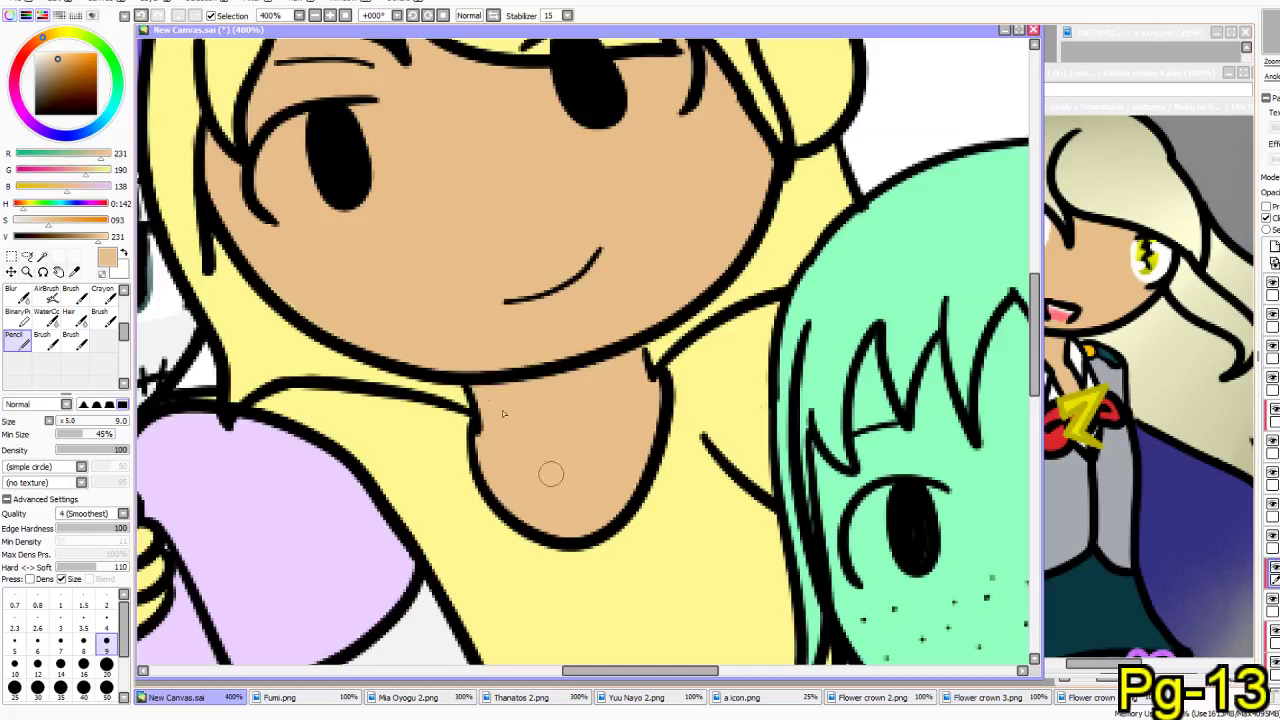
left_click_drag(480, 236, 357, 437)
mouse_move(628, 396)
left_mouse_down()
mouse_move(652, 377)
mouse_move(668, 334)
mouse_move(659, 297)
mouse_move(688, 353)
mouse_move(639, 263)
mouse_move(651, 267)
mouse_move(572, 294)
mouse_move(595, 269)
mouse_move(627, 387)
mouse_move(612, 272)
mouse_move(651, 364)
left_mouse_up()
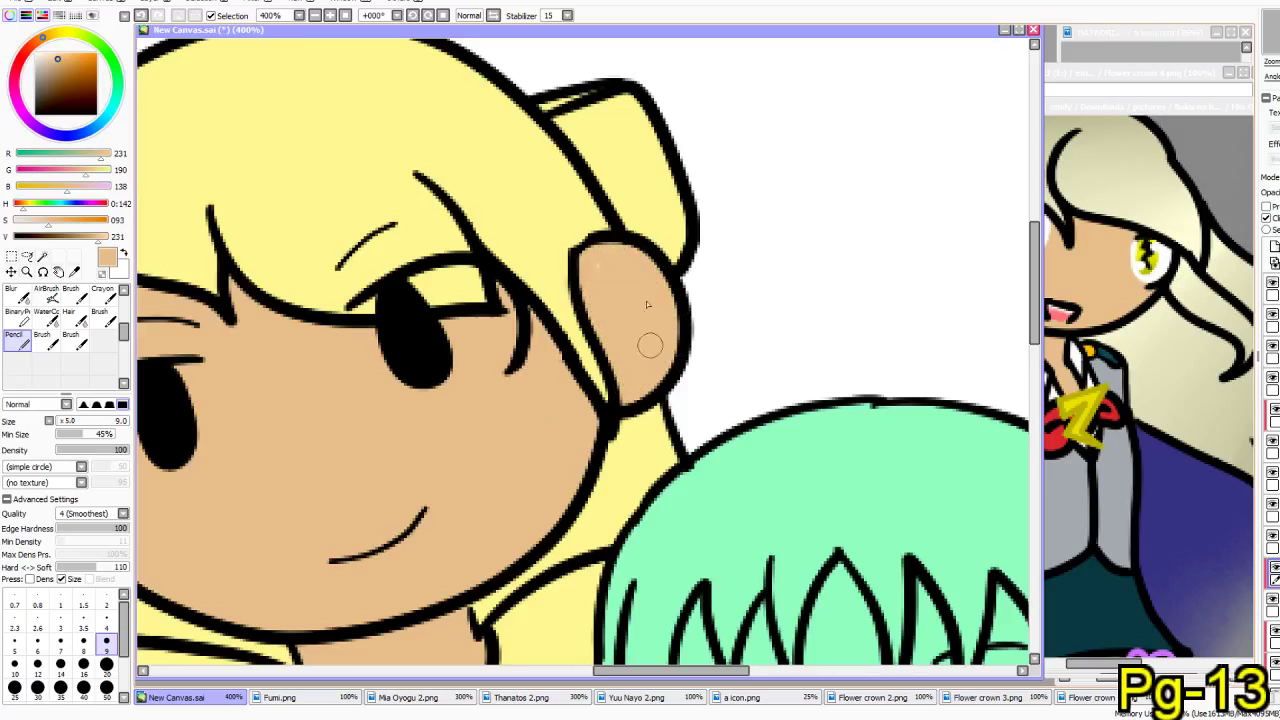
- Fill the yellow character's forearm and hand around the stitched character's neck with tan, using the Pencil at size 20
left_click_drag(443, 537, 372, 429)
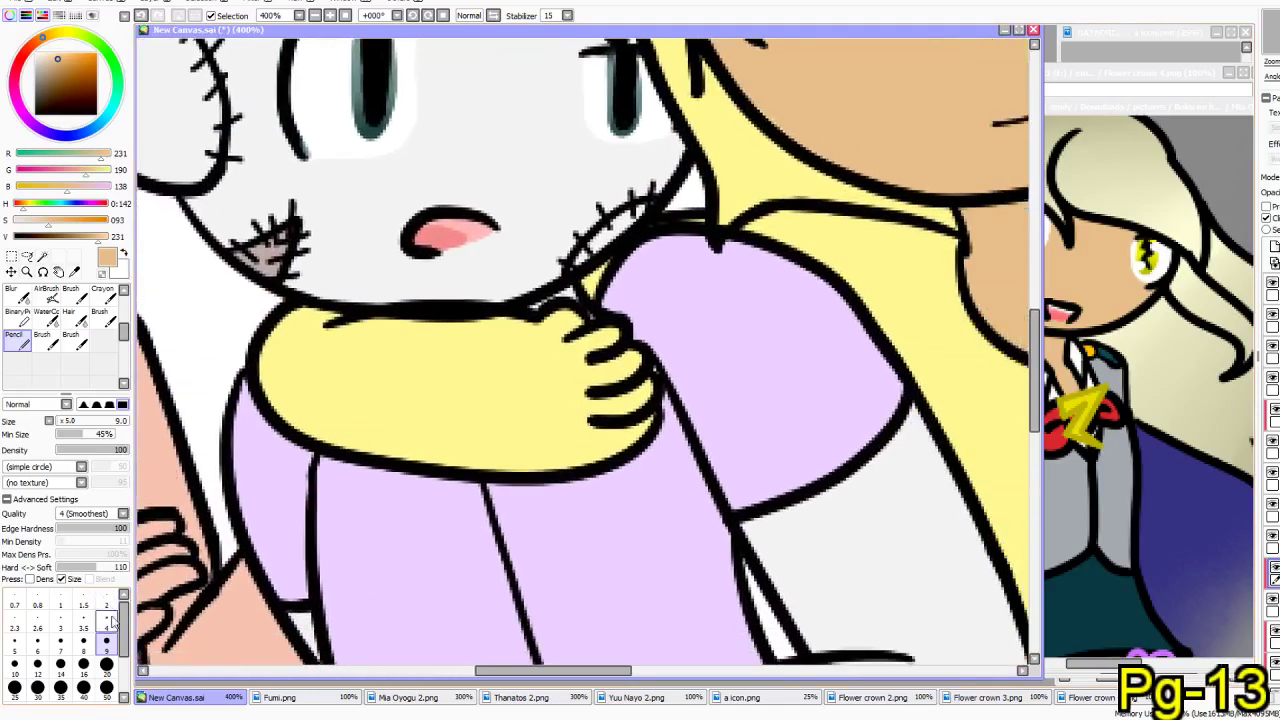
left_click(107, 664)
mouse_move(255, 350)
left_mouse_down()
mouse_move(297, 334)
mouse_move(354, 346)
mouse_move(430, 428)
mouse_move(508, 451)
mouse_move(477, 277)
mouse_move(640, 390)
left_mouse_up()
left_click_drag(654, 294, 627, 274)
scroll(604, 372, "down", 2)
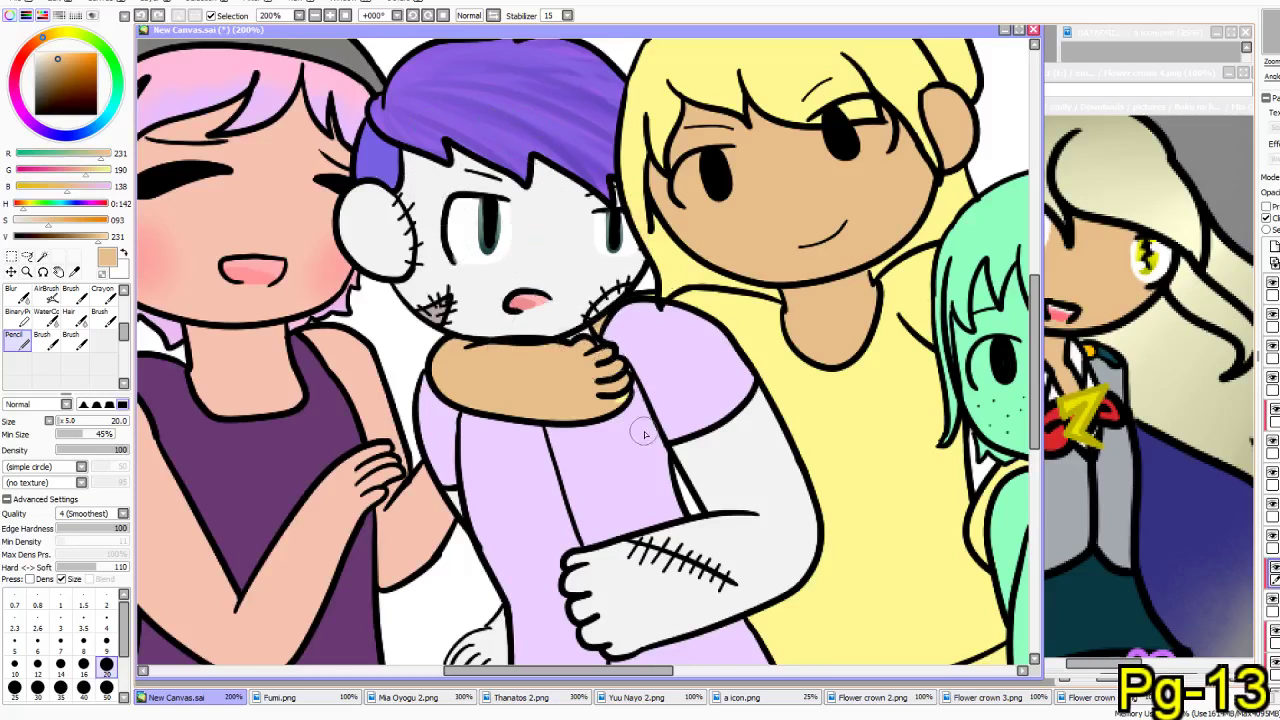
- Paint the whites around both of the tan-skinned character's pupils with the white Pencil at size 20
left_click_drag(782, 557, 588, 415)
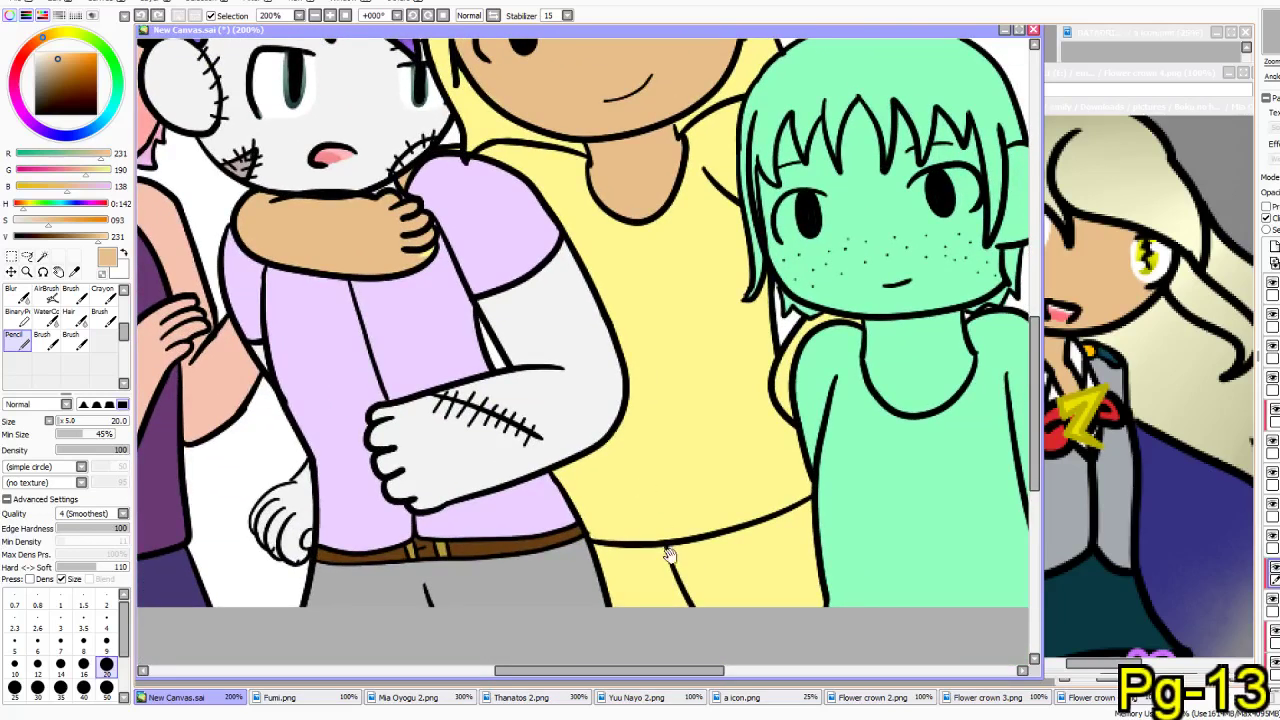
left_click_drag(632, 514, 683, 640)
left_click_drag(722, 500, 684, 510)
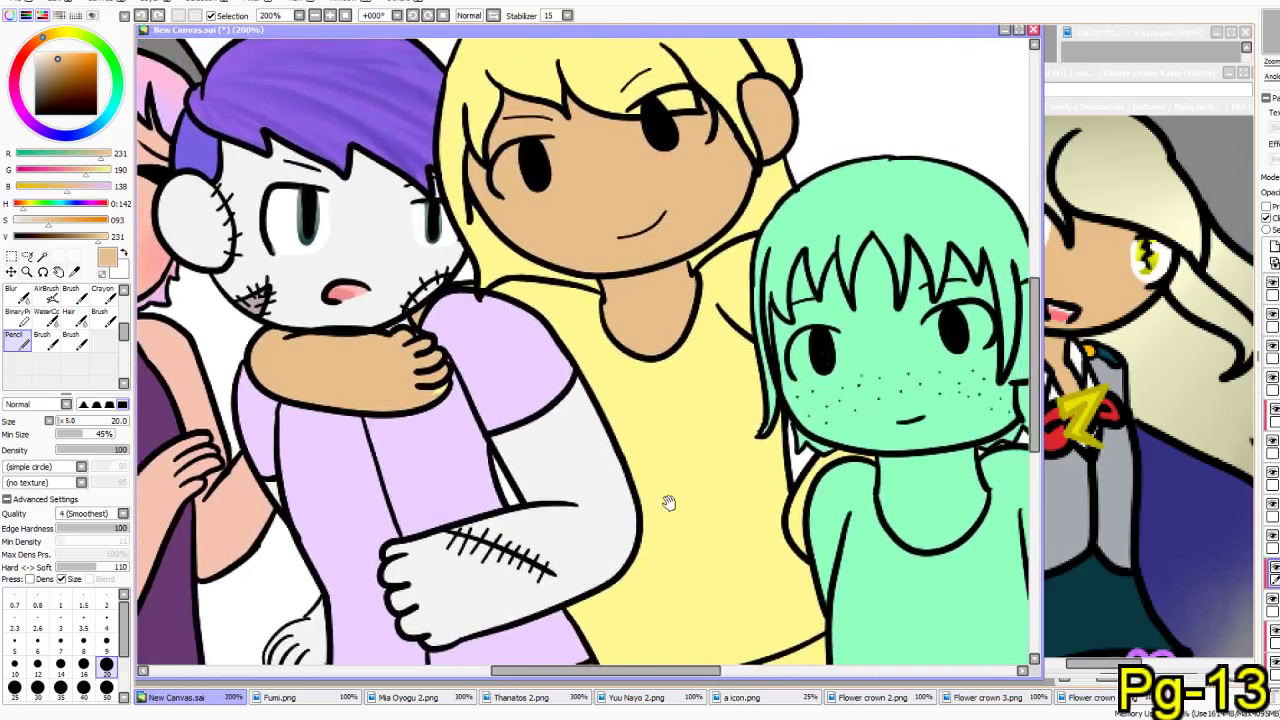
scroll(634, 470, "down", 1)
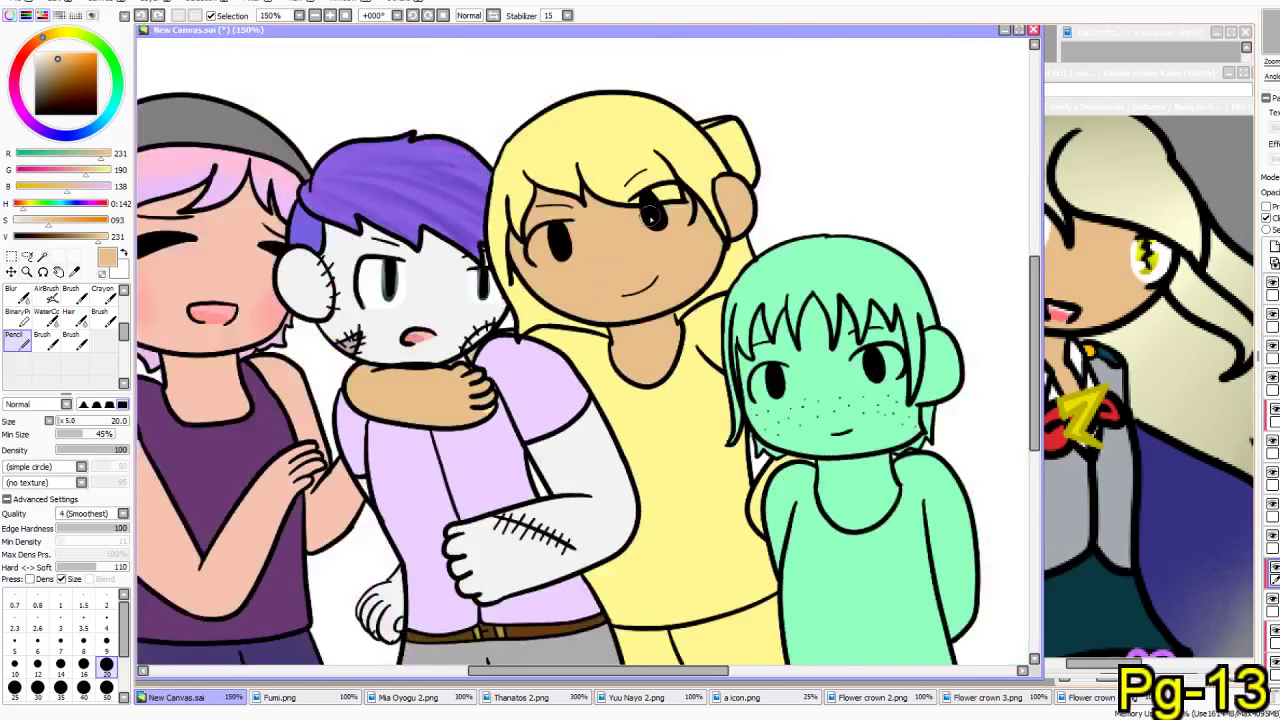
scroll(650, 215, "up", 4)
key("x")
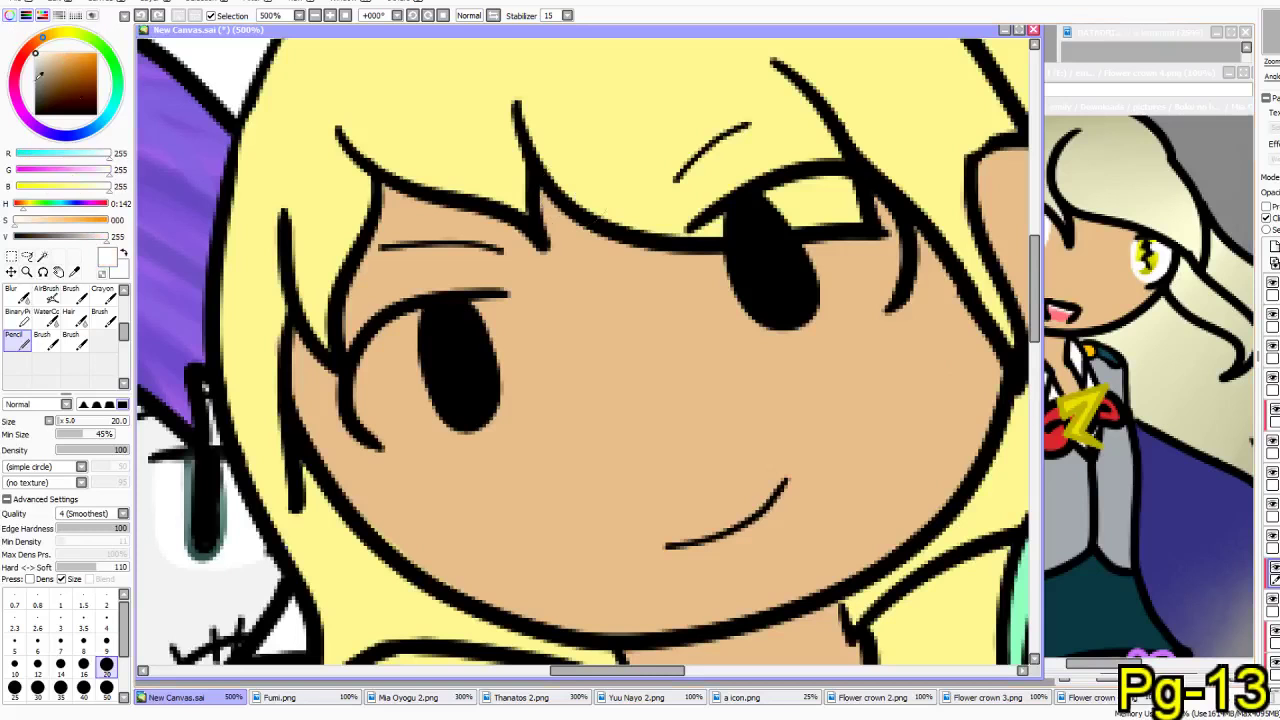
mouse_move(434, 343)
left_mouse_down()
mouse_move(381, 391)
mouse_move(399, 418)
mouse_move(469, 406)
mouse_move(484, 368)
mouse_move(476, 338)
mouse_move(446, 384)
mouse_move(479, 322)
mouse_move(493, 326)
mouse_move(497, 383)
mouse_move(469, 418)
mouse_move(403, 422)
left_mouse_up()
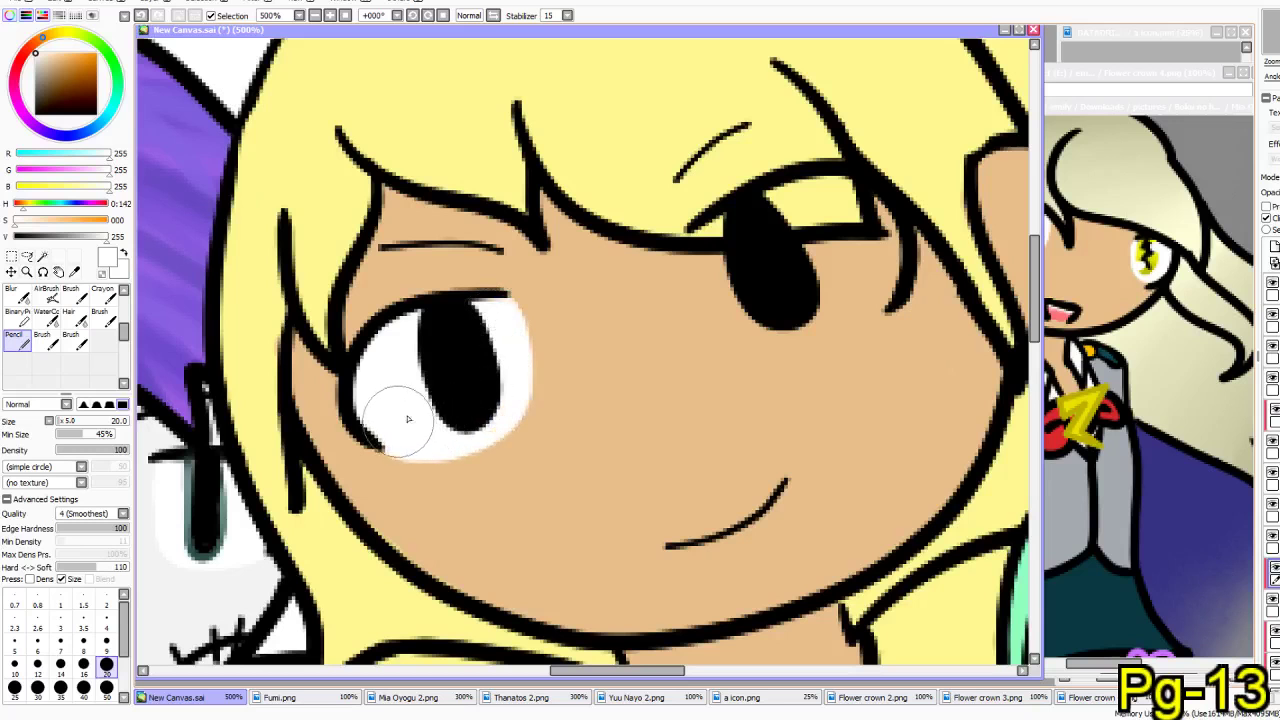
mouse_move(749, 257)
left_mouse_down()
mouse_move(722, 241)
mouse_move(760, 312)
mouse_move(846, 304)
mouse_move(874, 238)
mouse_move(832, 210)
left_mouse_up()
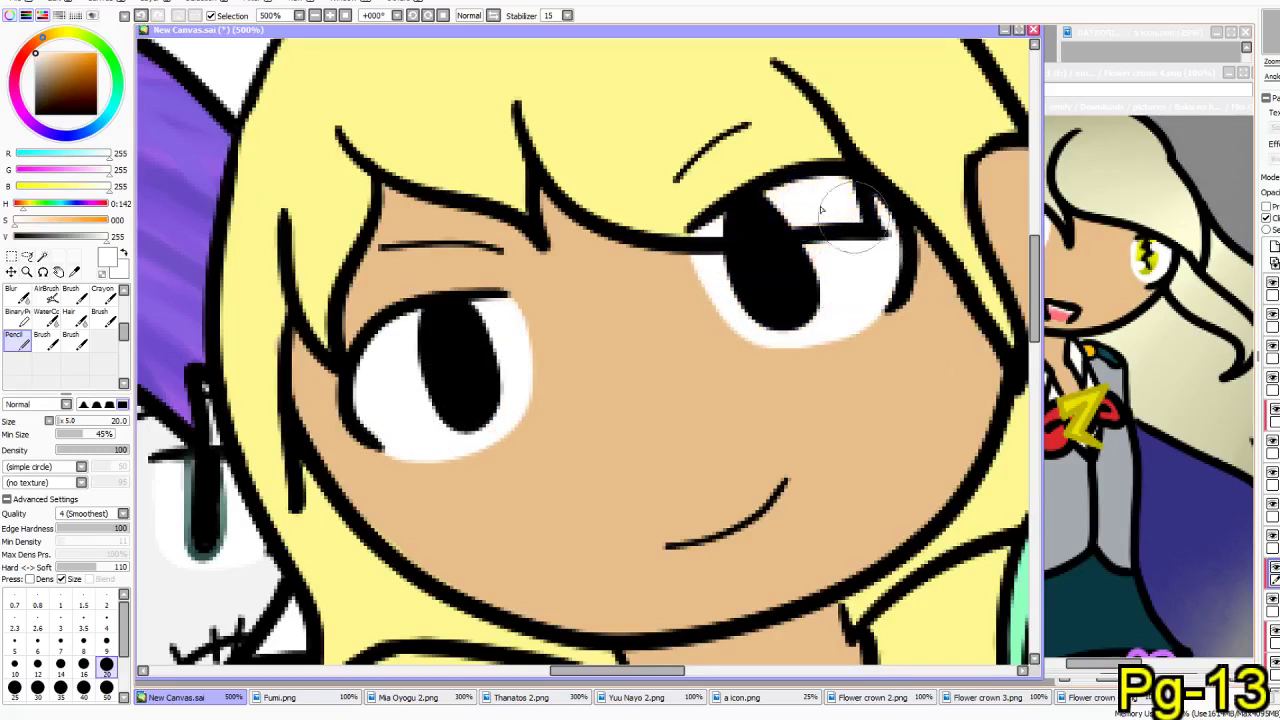
- Erase the white and the eye lines overlapping the fringe above the eye nearest the ear at size 9, returning to the colour layer
mouse_move(771, 445)
left_mouse_down()
mouse_move(746, 449)
mouse_move(793, 441)
left_mouse_up()
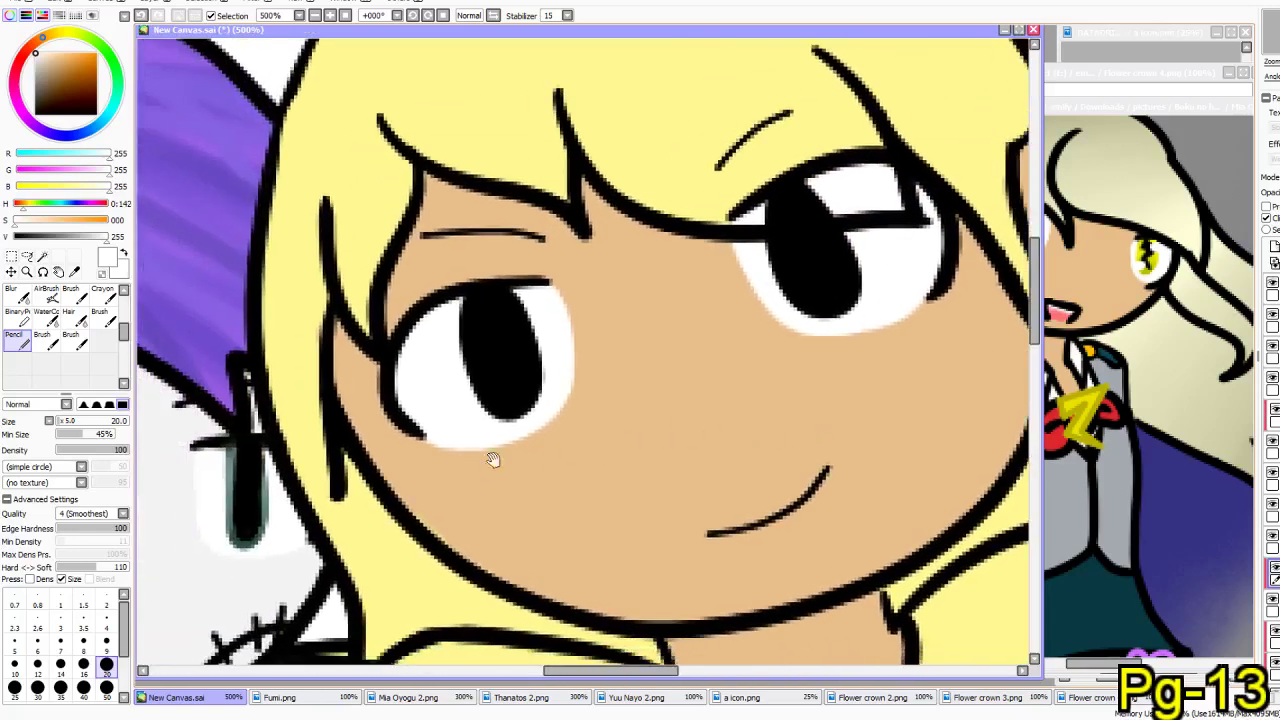
left_click_drag(479, 467, 869, 317)
mouse_move(837, 374)
left_mouse_down()
mouse_move(371, 409)
mouse_move(447, 528)
mouse_move(497, 463)
mouse_move(370, 460)
left_mouse_up()
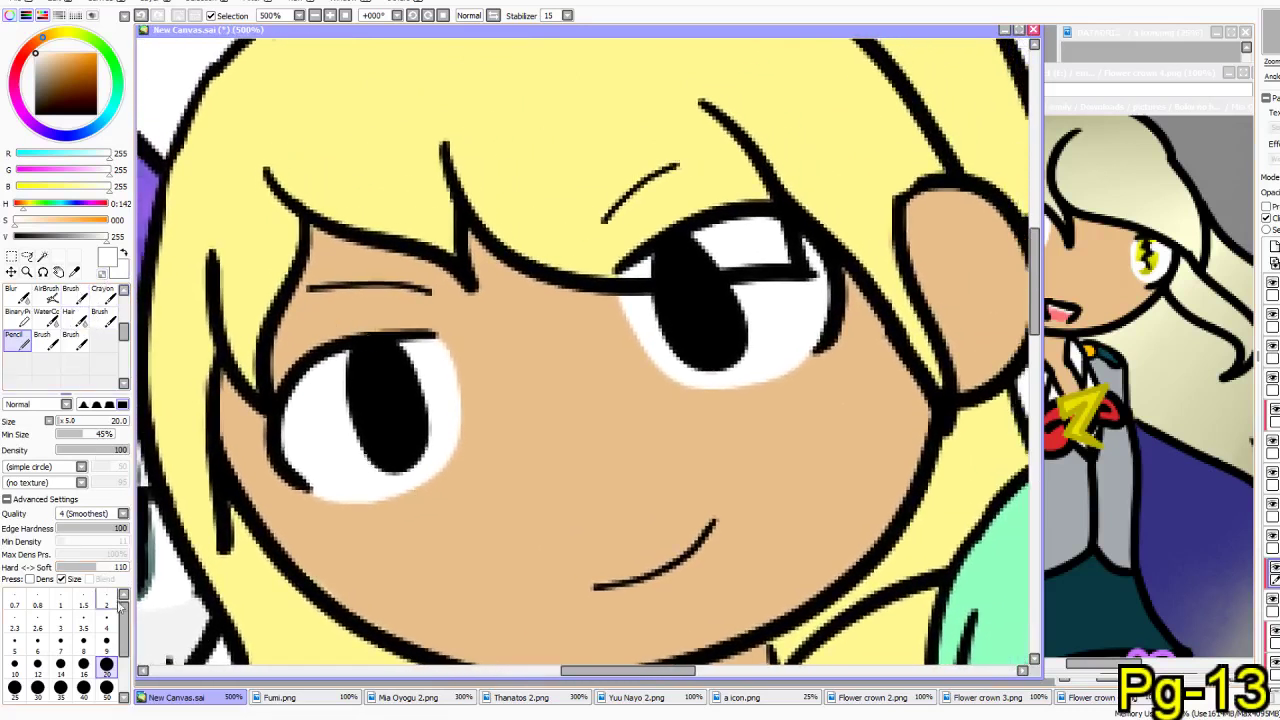
left_click(106, 640)
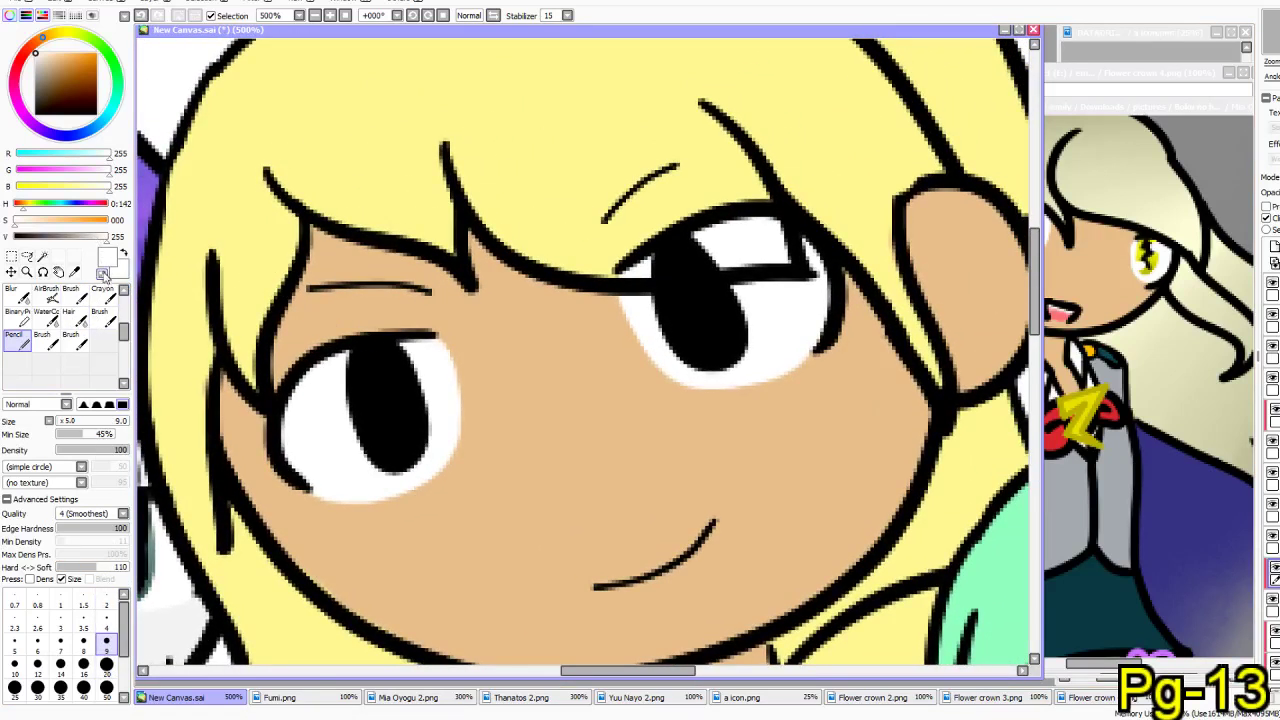
mouse_move(792, 262)
left_mouse_down()
mouse_move(650, 250)
mouse_move(645, 265)
mouse_move(757, 235)
mouse_move(773, 250)
mouse_move(696, 243)
mouse_move(787, 254)
mouse_move(711, 230)
left_mouse_up()
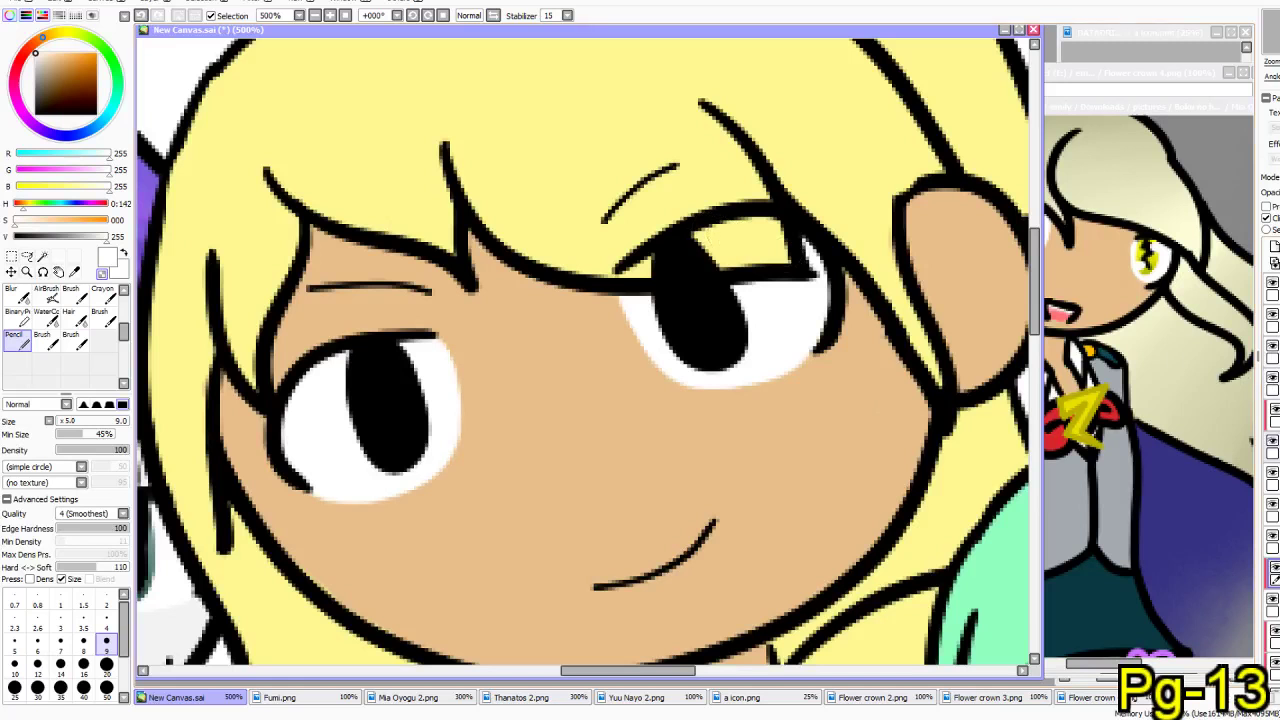
left_click(1274, 352)
mouse_move(780, 265)
left_mouse_down()
mouse_move(629, 257)
mouse_move(686, 223)
mouse_move(646, 247)
mouse_move(757, 223)
mouse_move(549, 223)
mouse_move(574, 233)
left_mouse_up()
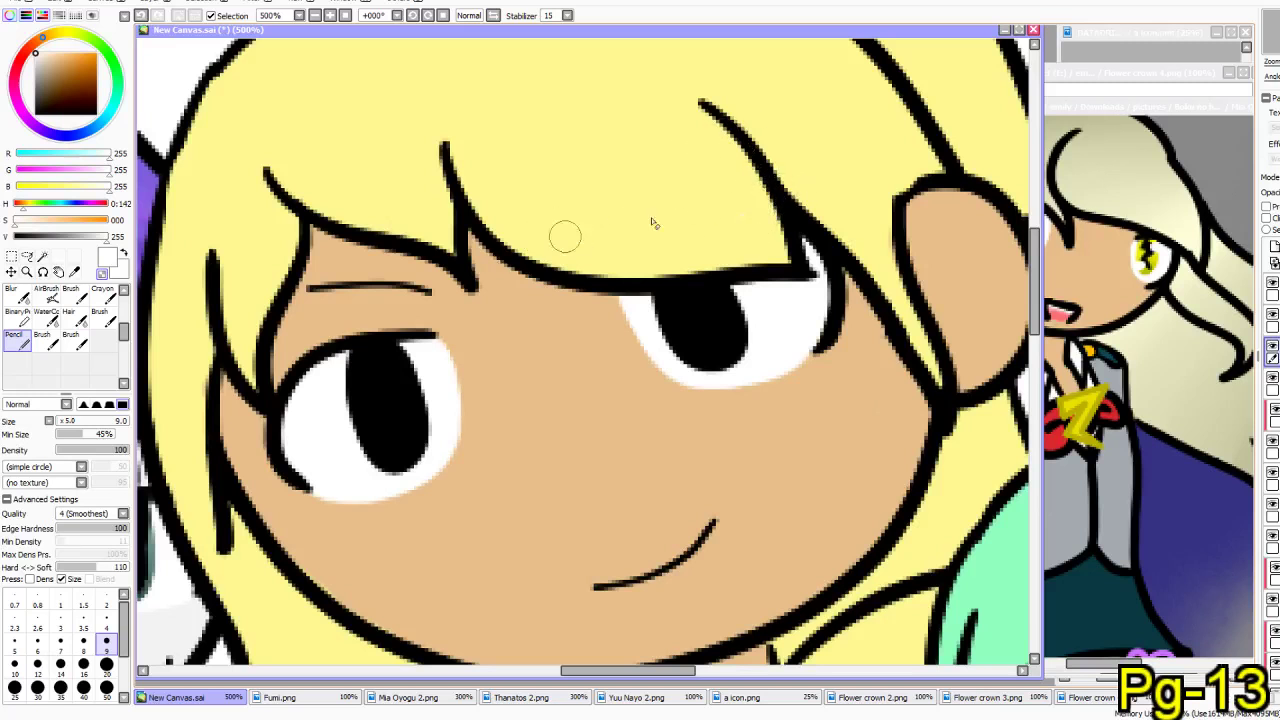
left_click(1273, 566)
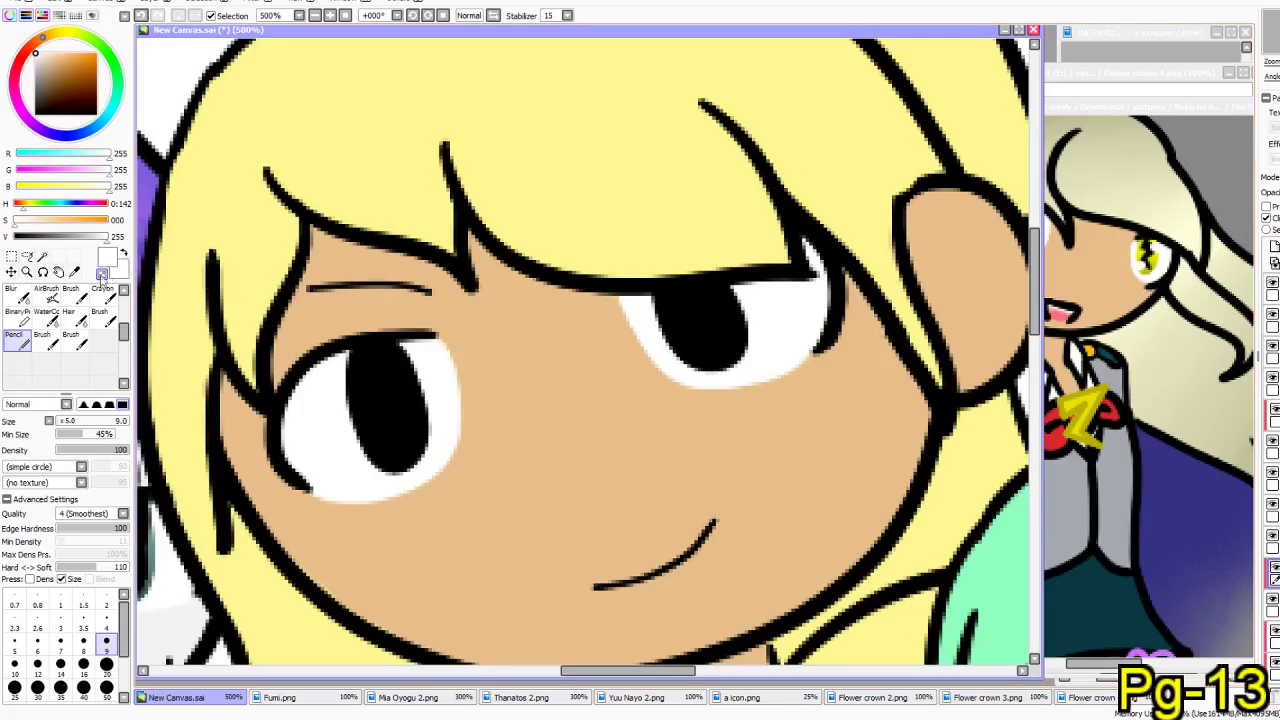
- Sample the light blue clothing colour (106, 228, 234) from the sleeve in Flower crown 3.png
left_click_drag(392, 532, 490, 144)
scroll(424, 308, "down", 2)
left_click_drag(509, 543, 391, 443)
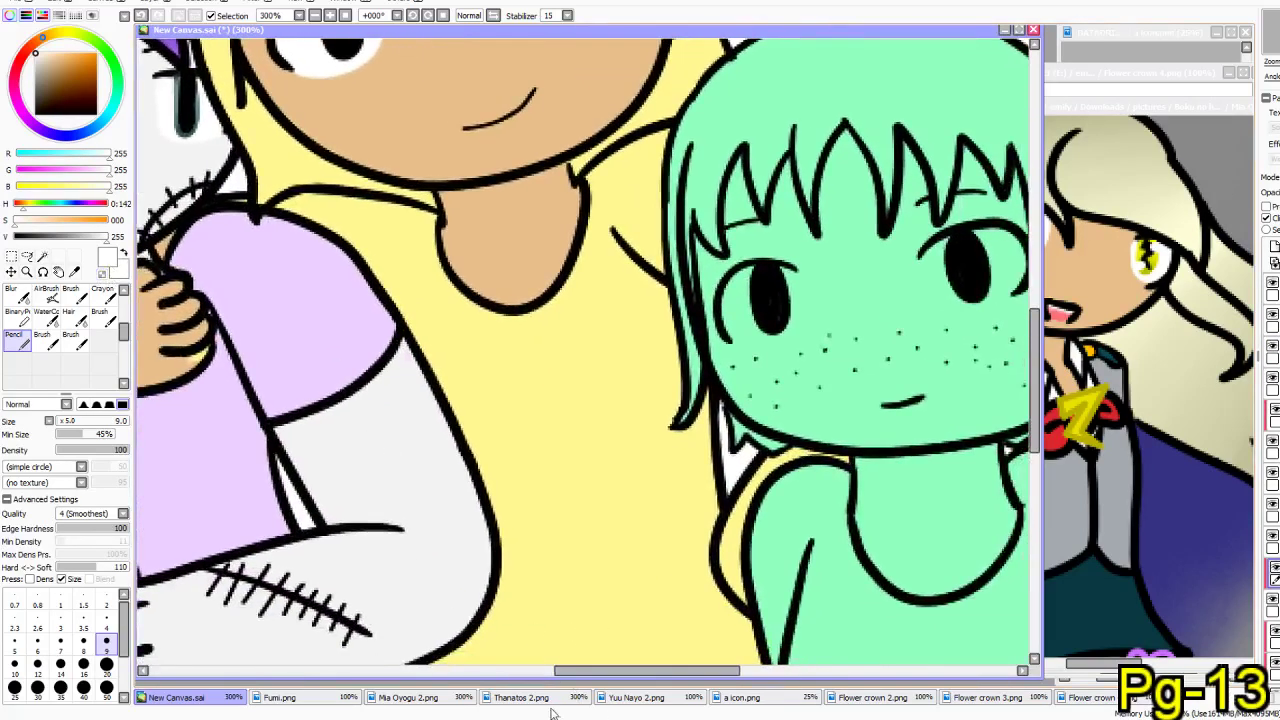
left_click(390, 707)
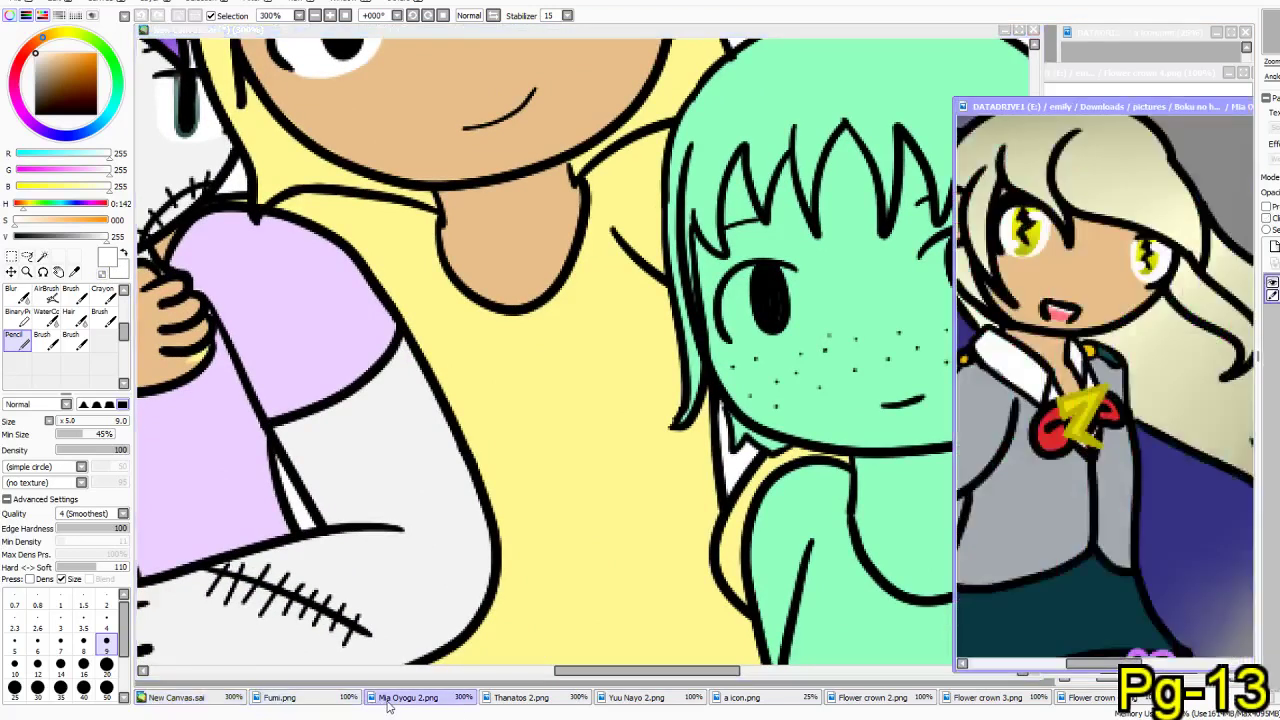
left_click(1062, 699)
left_click(990, 697)
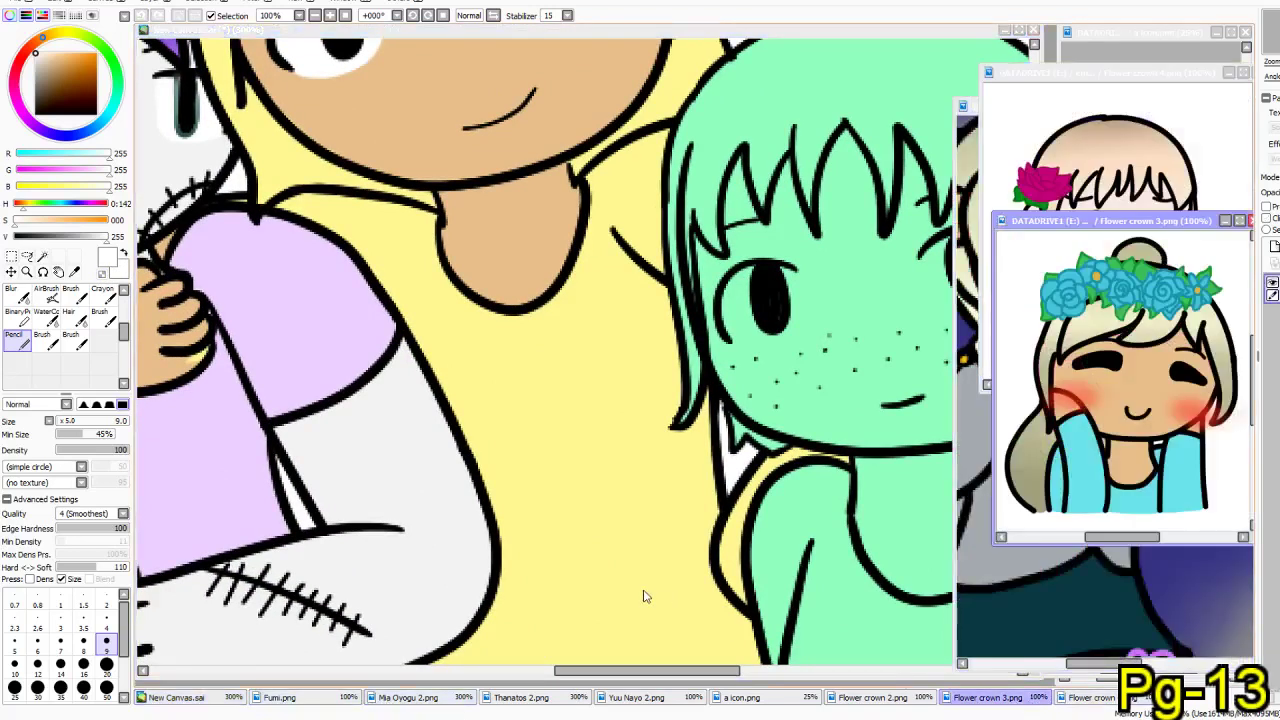
left_click(75, 272)
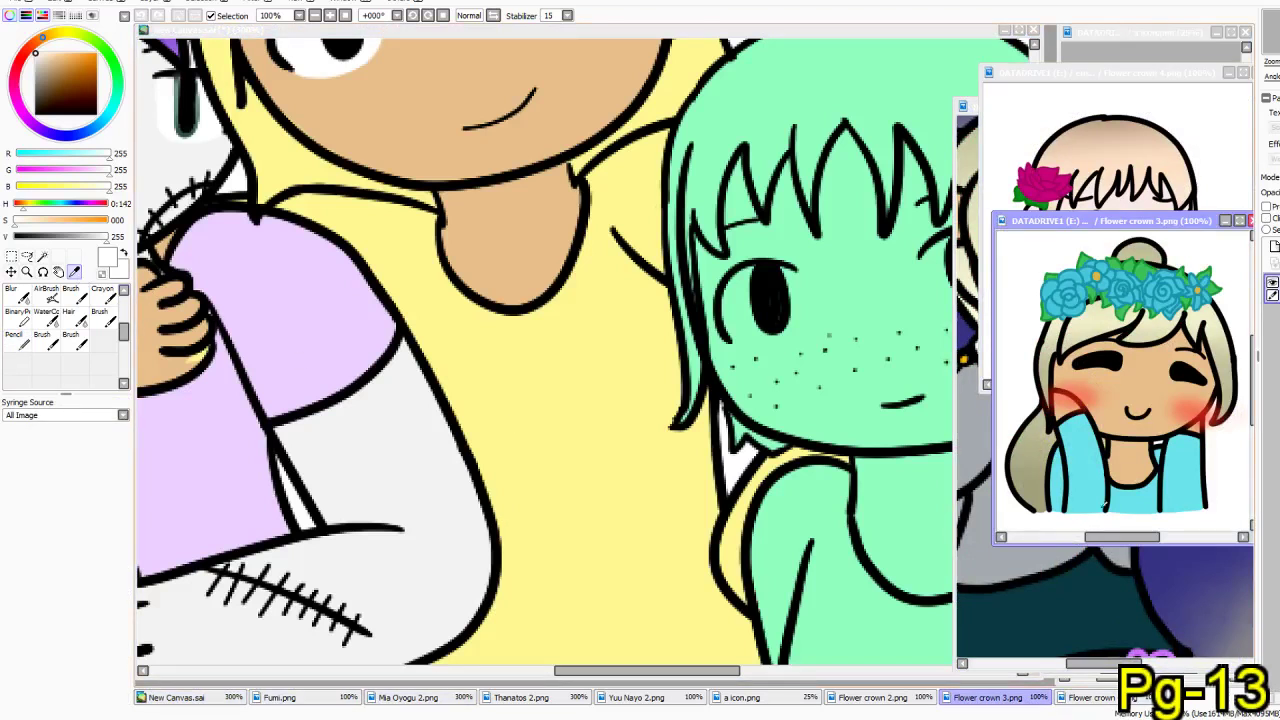
left_click(1093, 484)
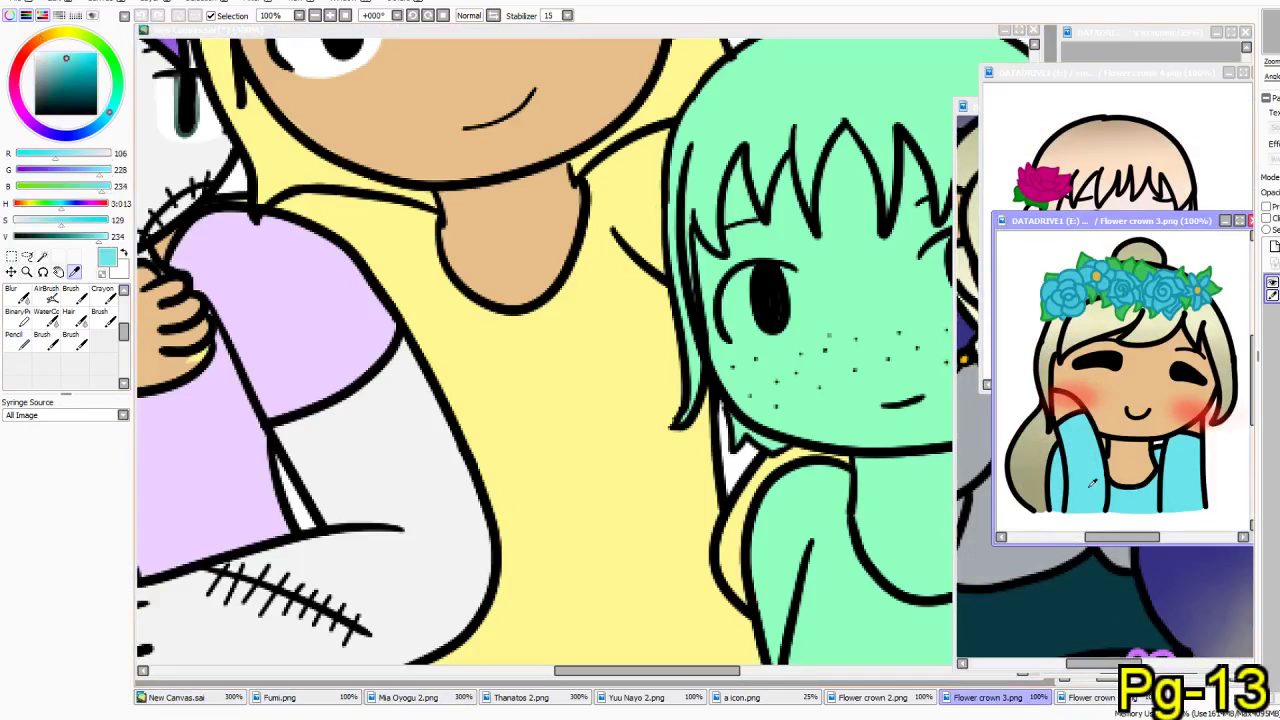
- Return to New Canvas.sai and add a clipped layer for the tan-skinned character's shirt colour
left_click(17, 337)
left_click(420, 33)
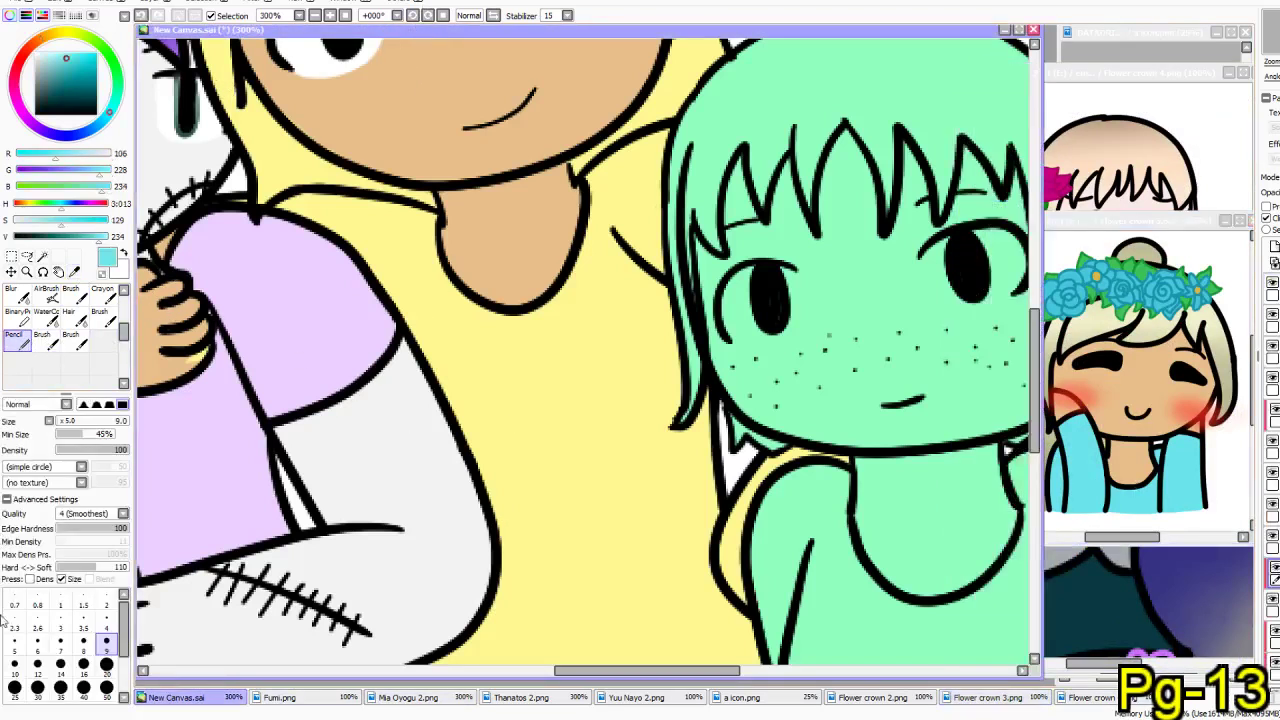
left_click(83, 663)
mouse_move(372, 264)
left_mouse_down()
mouse_move(491, 241)
mouse_move(525, 257)
mouse_move(392, 298)
left_mouse_up()
key("ctrl+z")
key("ctrl+z")
left_click(1277, 605)
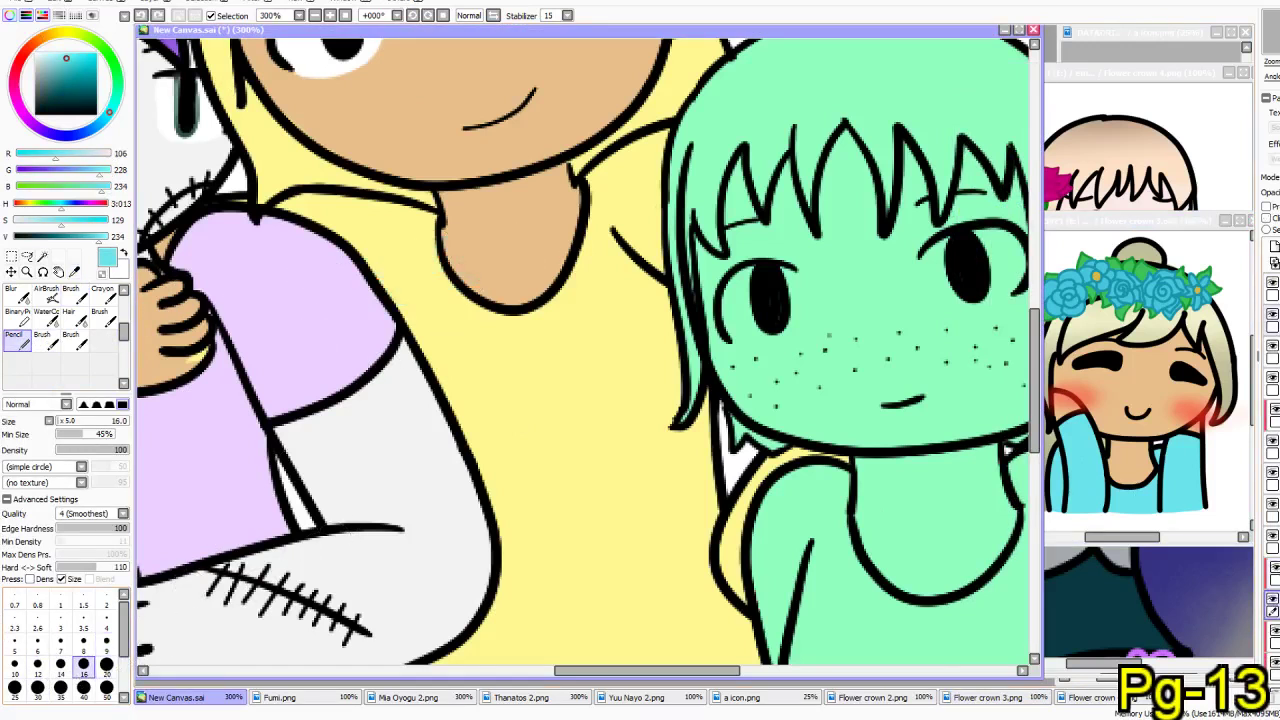
left_click(1274, 247)
left_click(1266, 218)
- Fill the tan-skinned character's shirt with light blue, using the Pencil at size 50
left_click(106, 665)
left_click(106, 688)
mouse_move(379, 421)
left_mouse_down()
mouse_move(358, 406)
mouse_move(420, 330)
mouse_move(382, 250)
mouse_move(286, 250)
mouse_move(300, 262)
mouse_move(612, 242)
mouse_move(610, 228)
mouse_move(665, 193)
left_mouse_up()
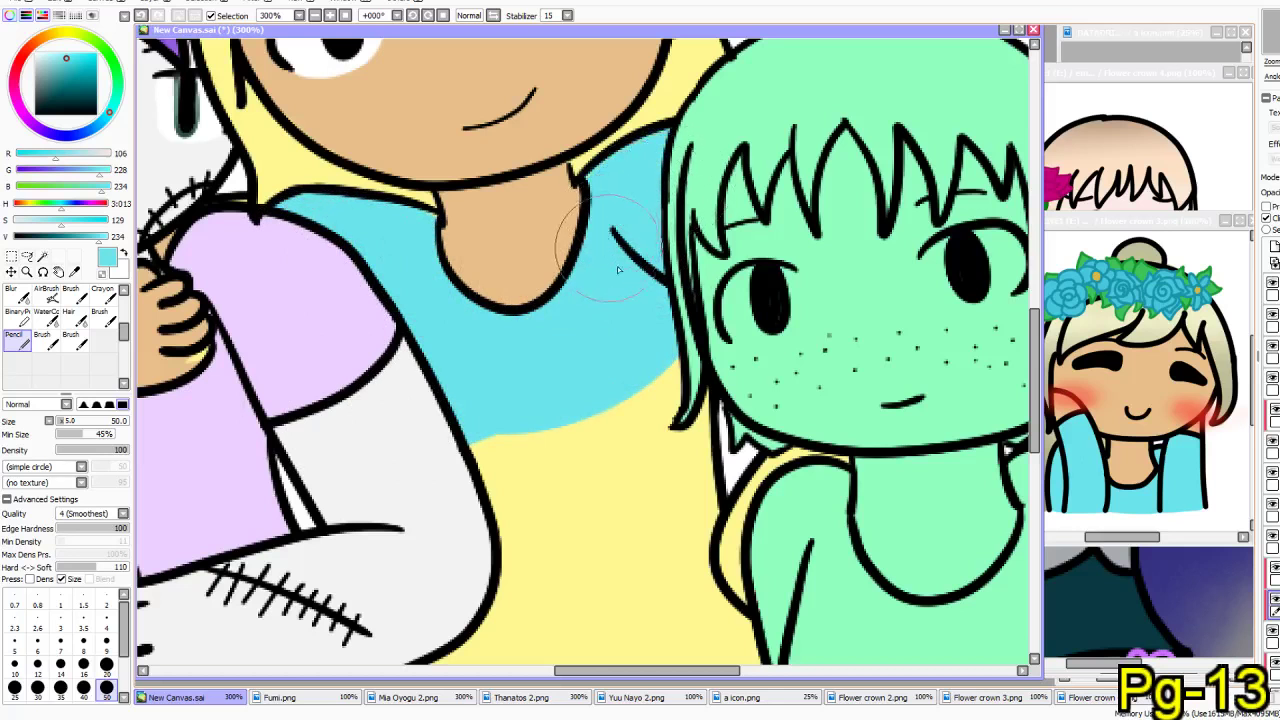
key("ctrl+z")
mouse_move(648, 191)
left_mouse_down()
mouse_move(616, 212)
mouse_move(600, 300)
left_mouse_up()
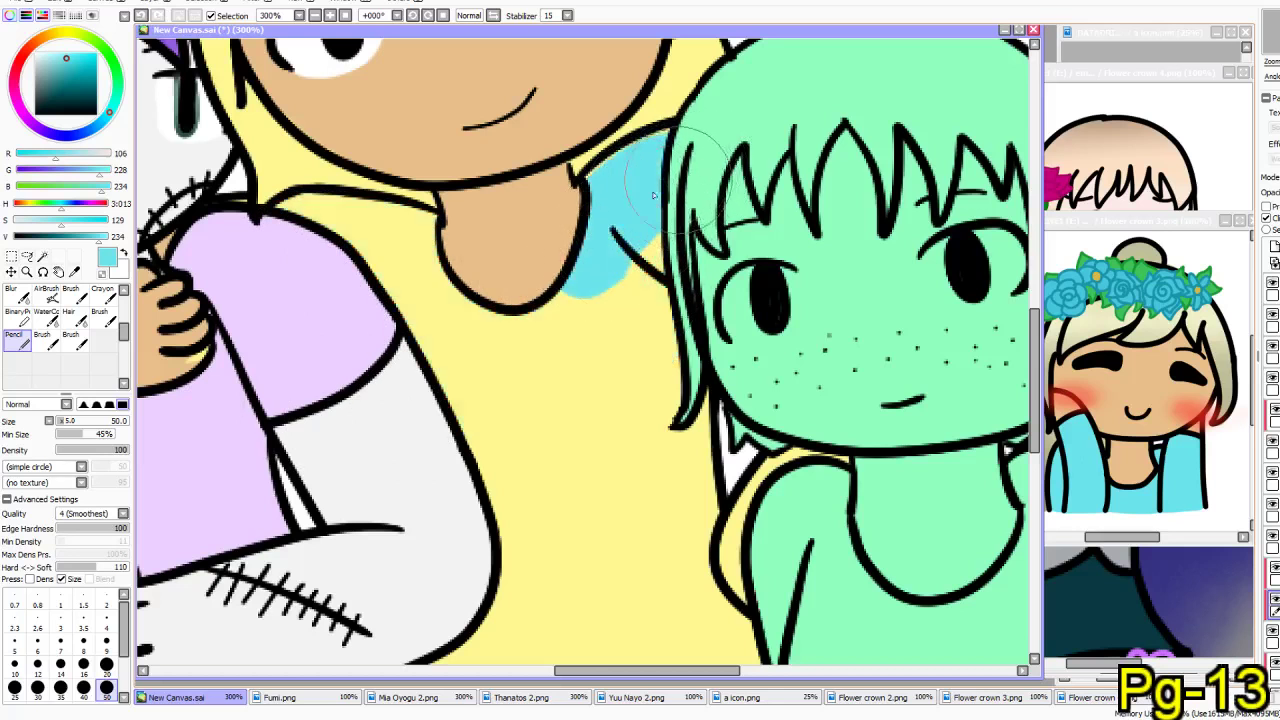
mouse_move(650, 250)
left_mouse_down()
mouse_move(655, 343)
mouse_move(700, 465)
mouse_move(651, 514)
mouse_move(643, 600)
mouse_move(680, 645)
mouse_move(735, 630)
mouse_move(731, 664)
mouse_move(540, 640)
mouse_move(490, 620)
mouse_move(440, 320)
mouse_move(382, 326)
mouse_move(470, 255)
mouse_move(405, 220)
mouse_move(307, 249)
mouse_move(321, 254)
left_mouse_up()
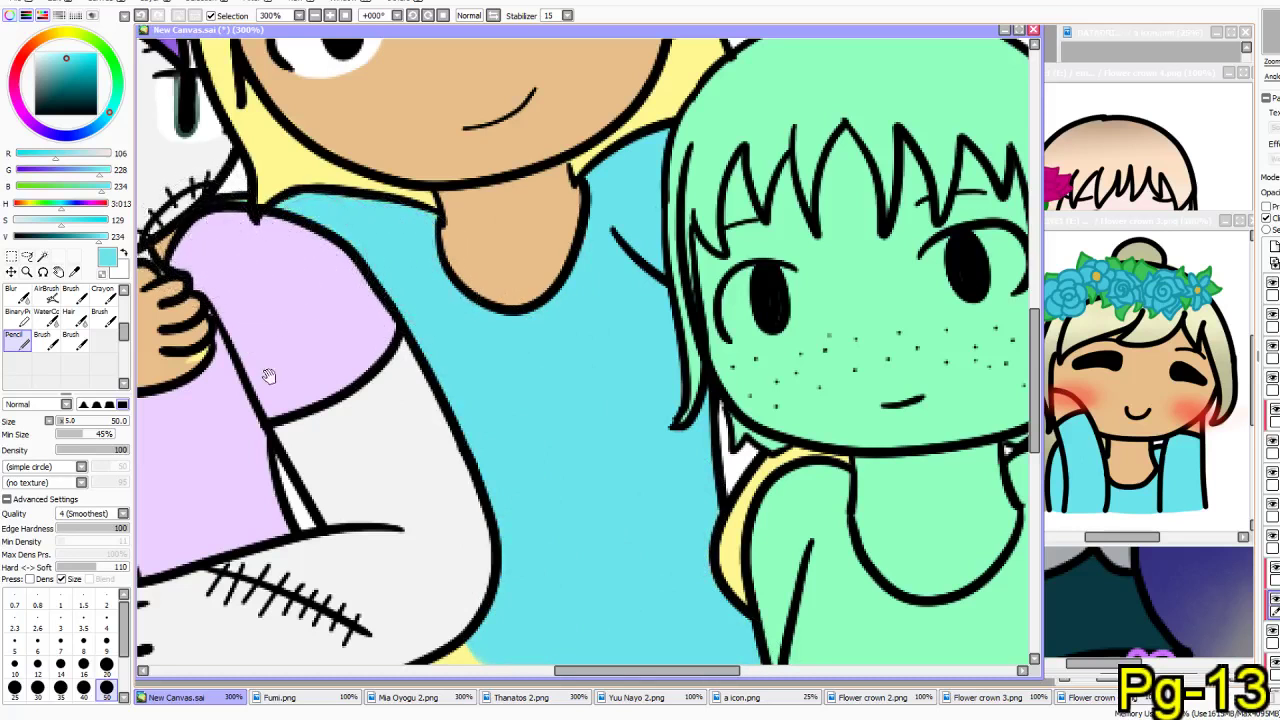
left_click_drag(263, 366, 688, 381)
left_click_drag(604, 538, 331, 188)
mouse_move(550, 368)
left_mouse_down()
mouse_move(653, 298)
mouse_move(677, 379)
mouse_move(640, 409)
mouse_move(881, 365)
mouse_move(852, 342)
mouse_move(563, 520)
mouse_move(580, 585)
left_mouse_up()
left_click_drag(450, 235, 571, 417)
- Erase the tan from the forearm around the stitched character's neck up to the wrist at size 9
left_click(74, 272)
left_click(333, 400)
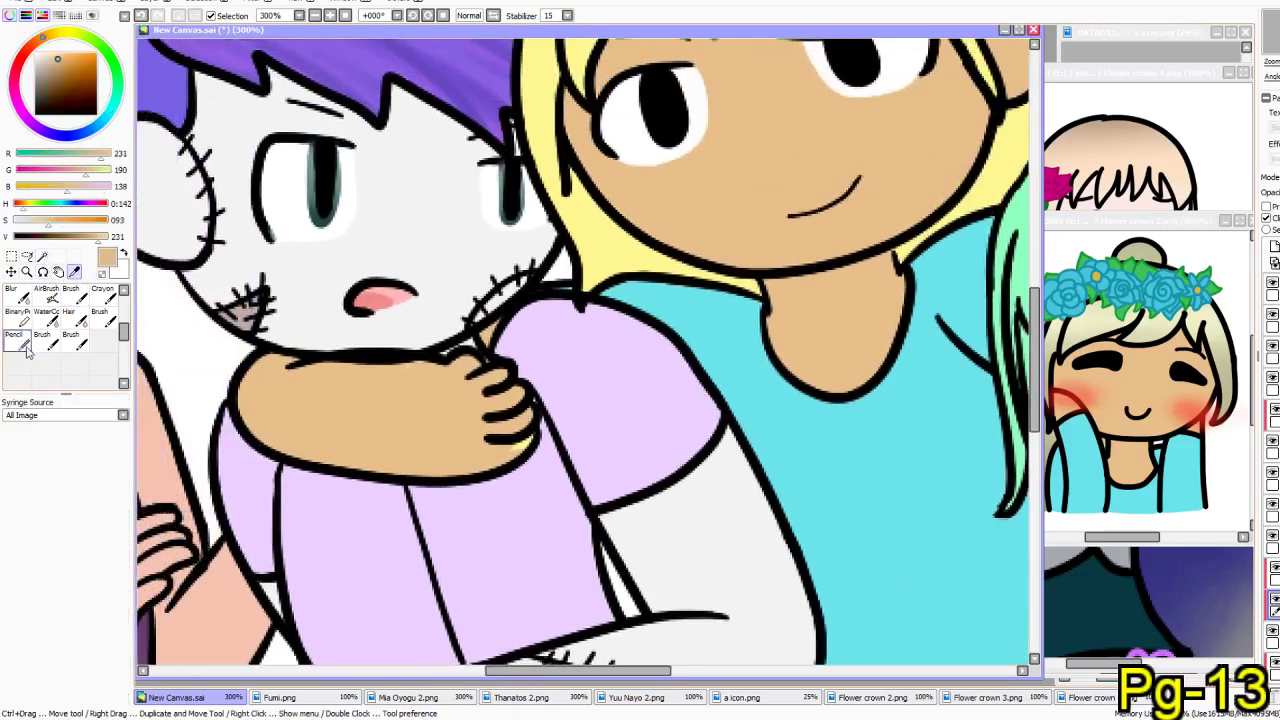
left_click(25, 344)
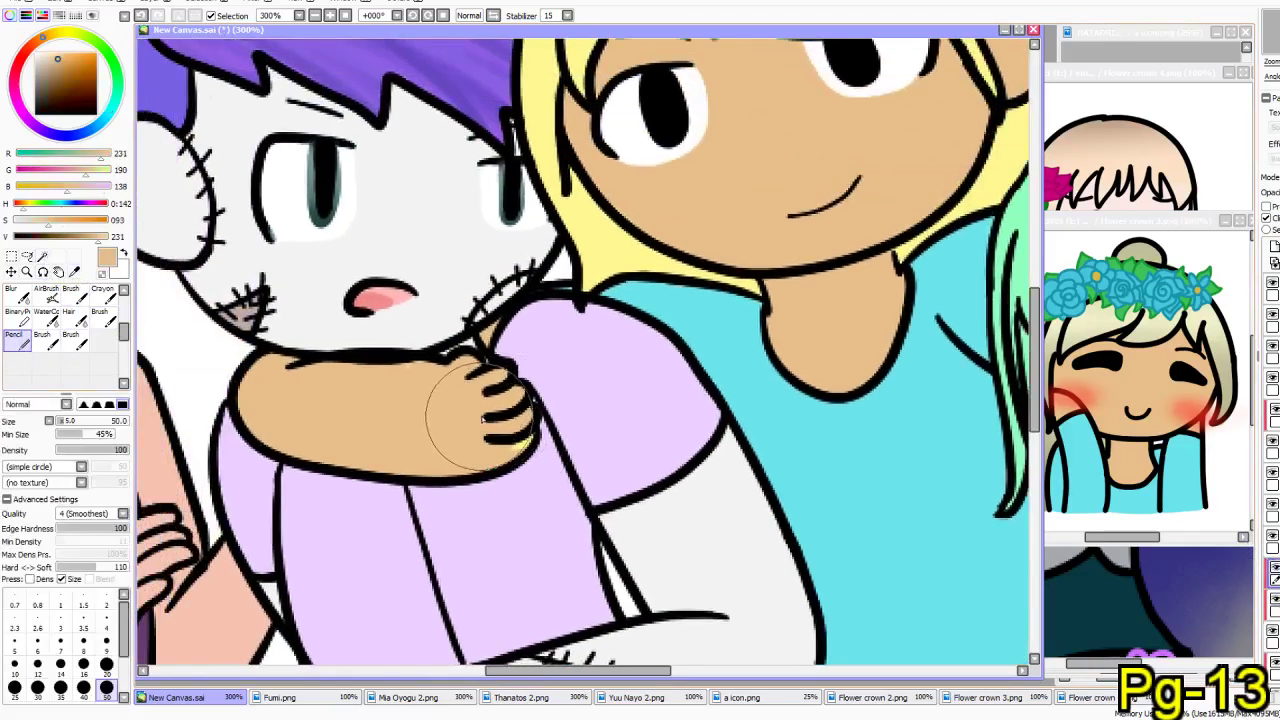
mouse_move(255, 400)
left_mouse_down()
mouse_move(360, 388)
mouse_move(373, 510)
left_mouse_up()
left_click(105, 644)
key("ctrl+z")
mouse_move(402, 343)
left_mouse_down()
mouse_move(373, 460)
mouse_move(417, 339)
mouse_move(402, 554)
left_mouse_up()
key("ctrl+z")
mouse_move(396, 348)
left_mouse_down()
mouse_move(383, 416)
mouse_move(373, 421)
mouse_move(375, 362)
mouse_move(350, 424)
mouse_move(351, 530)
left_mouse_up()
mouse_move(356, 345)
left_mouse_down()
mouse_move(348, 468)
mouse_move(305, 462)
mouse_move(238, 410)
left_mouse_up()
left_click_drag(308, 342, 200, 403)
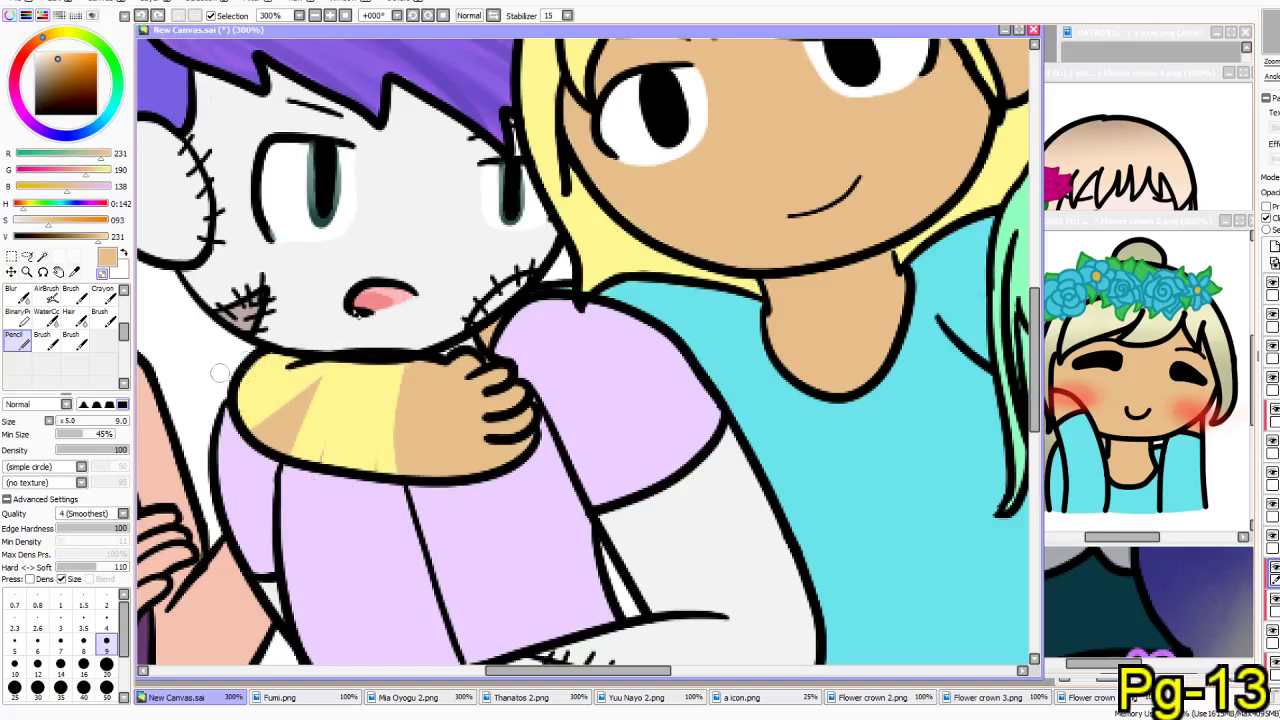
left_click_drag(340, 348, 252, 438)
left_click_drag(336, 352, 290, 426)
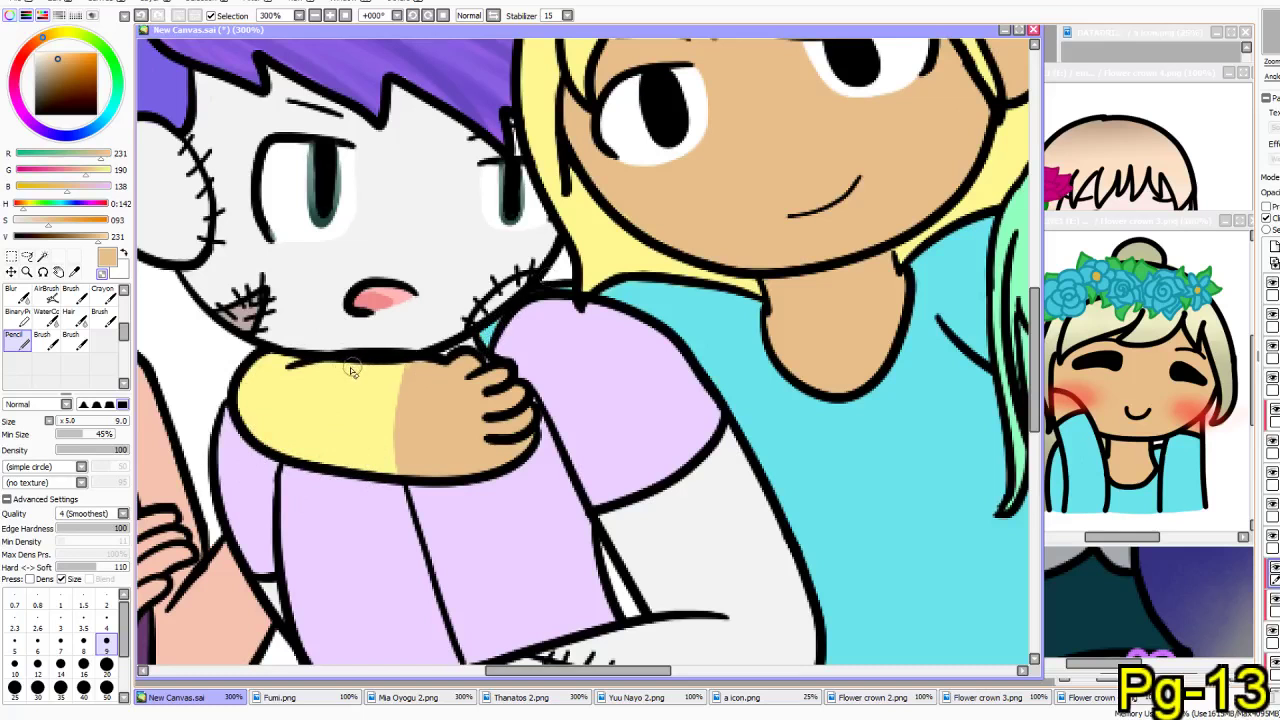
- Sample the shirt's light blue and fill the erased forearm with it as a sleeve, using the Pencil at size 20
left_click(74, 271)
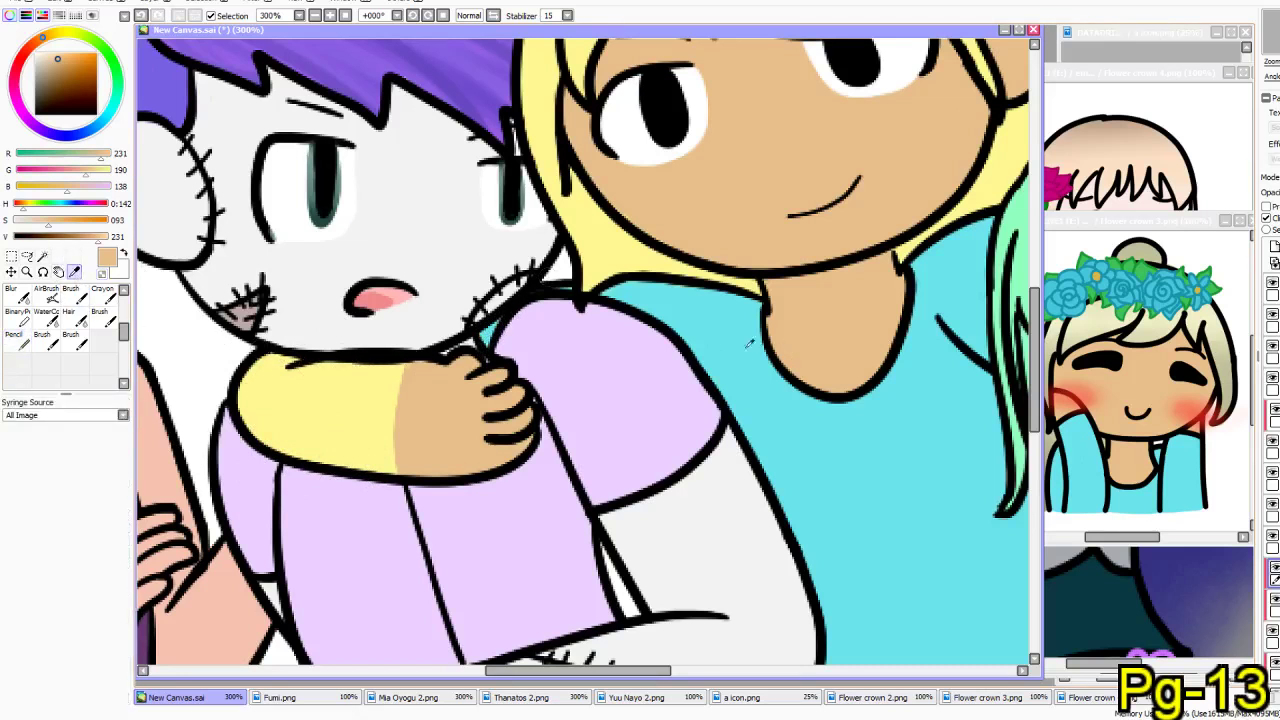
left_click(758, 343)
left_click(17, 335)
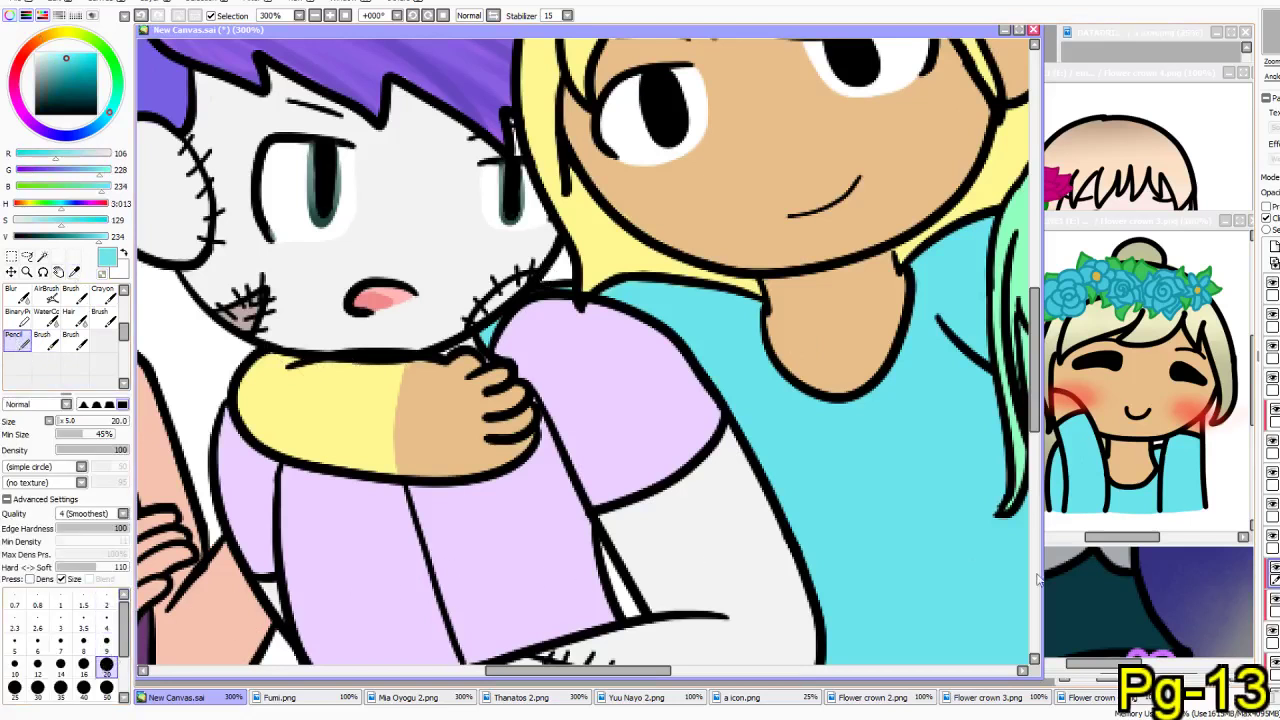
mouse_move(290, 362)
left_mouse_down()
mouse_move(190, 385)
mouse_move(360, 430)
mouse_move(403, 455)
left_mouse_up()
- Draw a black cuff line across the wrist between the blue sleeve and the tan hand, using the Pencil at size 6
left_click(35, 113)
left_click(106, 620)
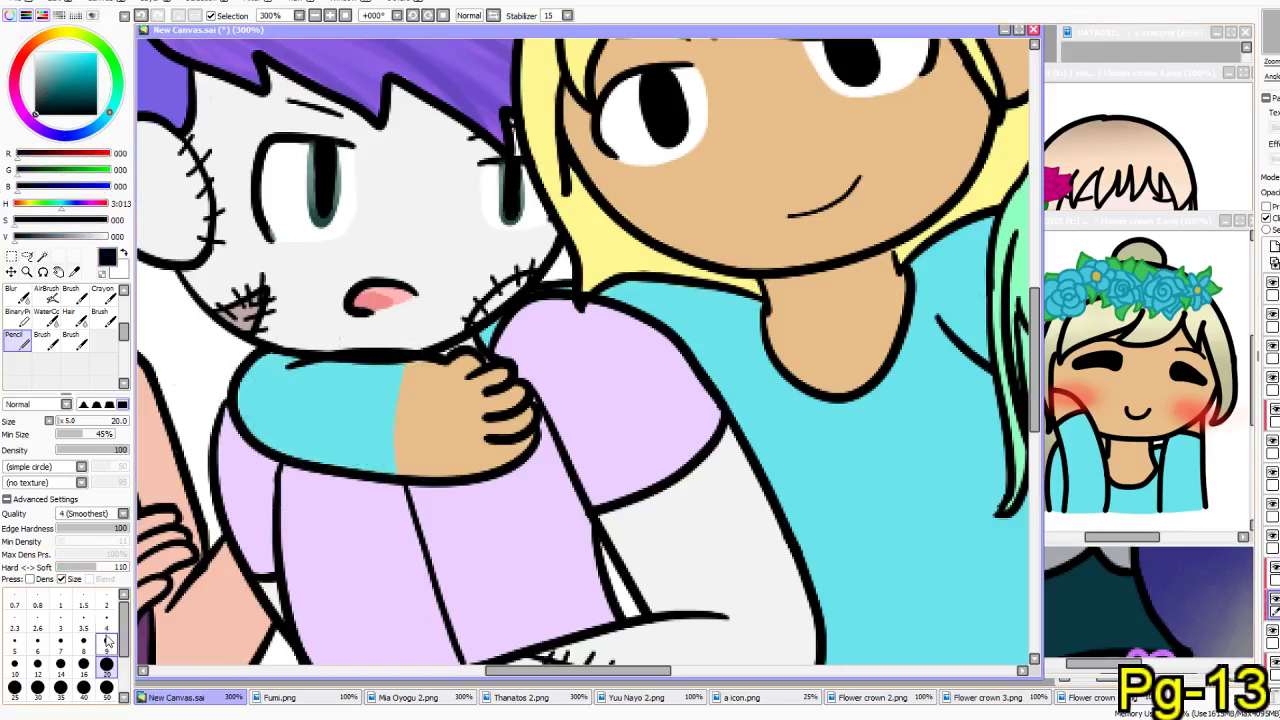
left_click(40, 646)
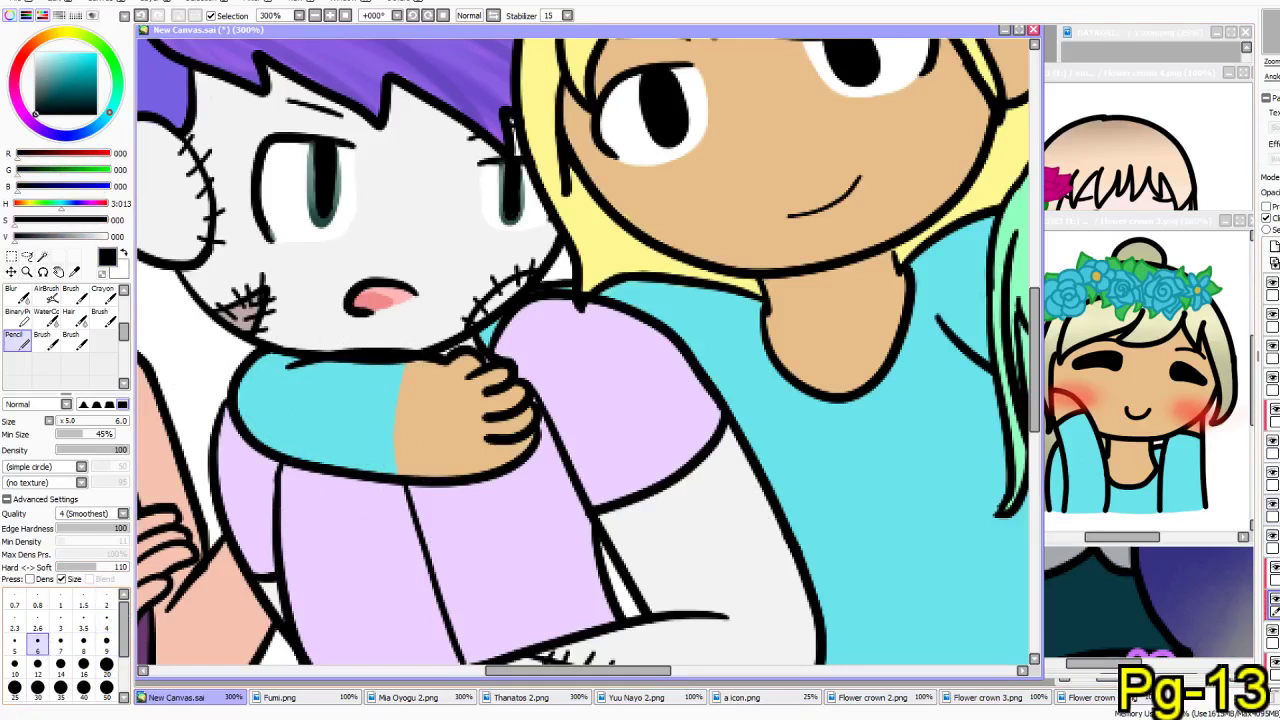
left_click_drag(406, 359, 400, 476)
key("ctrl+z")
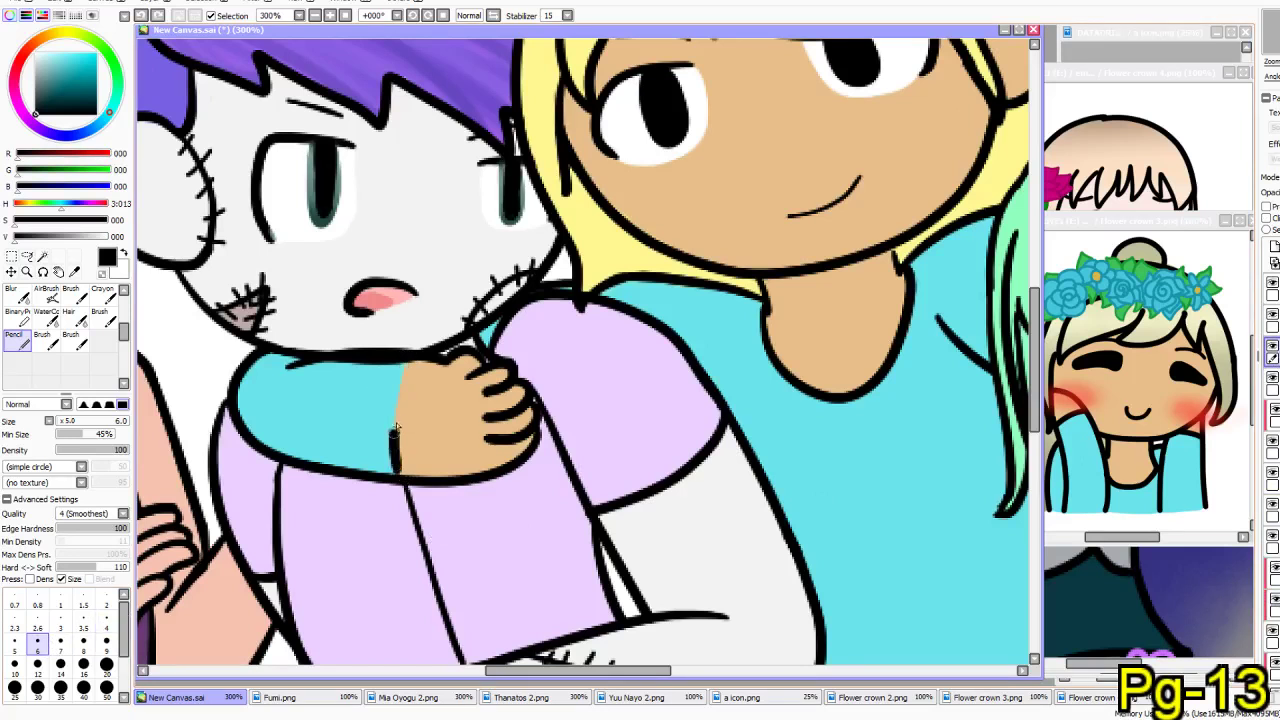
key("ctrl+z")
mouse_move(407, 382)
left_mouse_down()
mouse_move(413, 363)
mouse_move(398, 475)
left_mouse_up()
key("ctrl+z")
key("ctrl+z")
left_click_drag(412, 361, 399, 464)
key("ctrl+z")
left_click_drag(414, 362, 393, 450)
key("ctrl+z")
left_click_drag(410, 354, 395, 472)
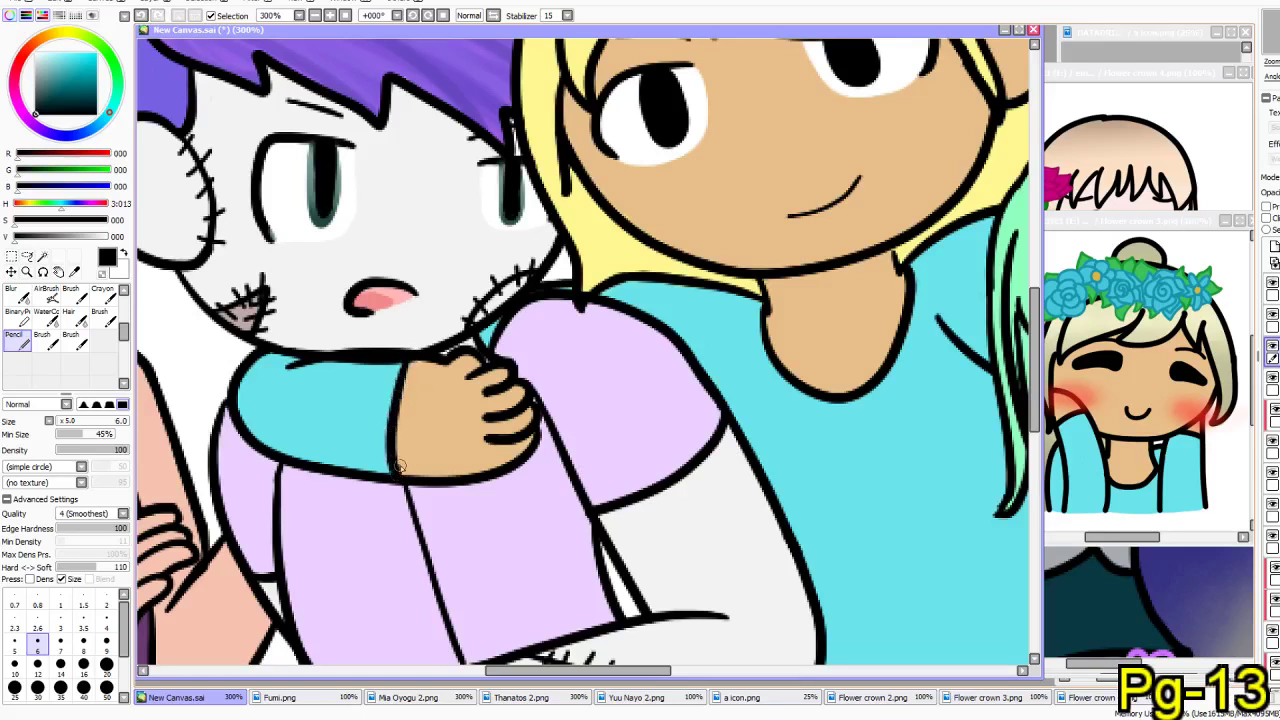
- Sample the pale hair colour (235, 235, 195) from Flower crown 3.png and return to the drawing with the Pencil
left_click_drag(383, 581, 270, 658)
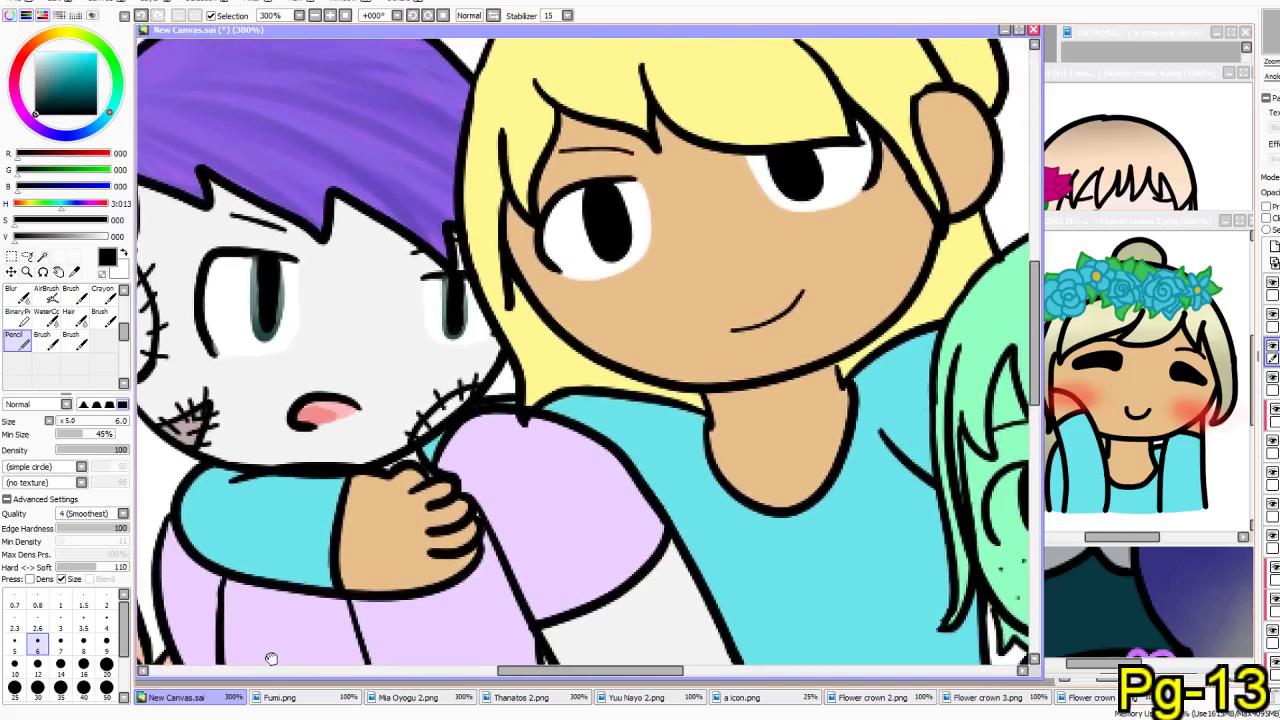
left_click_drag(585, 422, 480, 475)
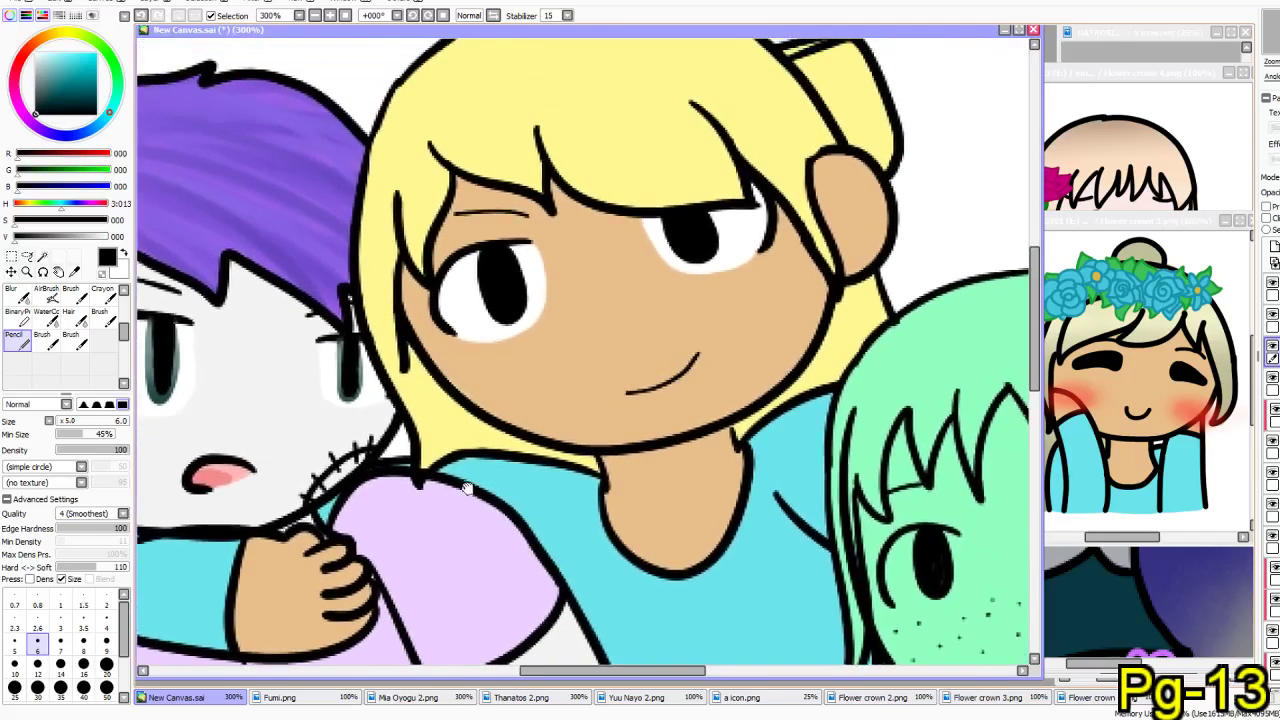
left_click(74, 271)
left_click(1100, 345)
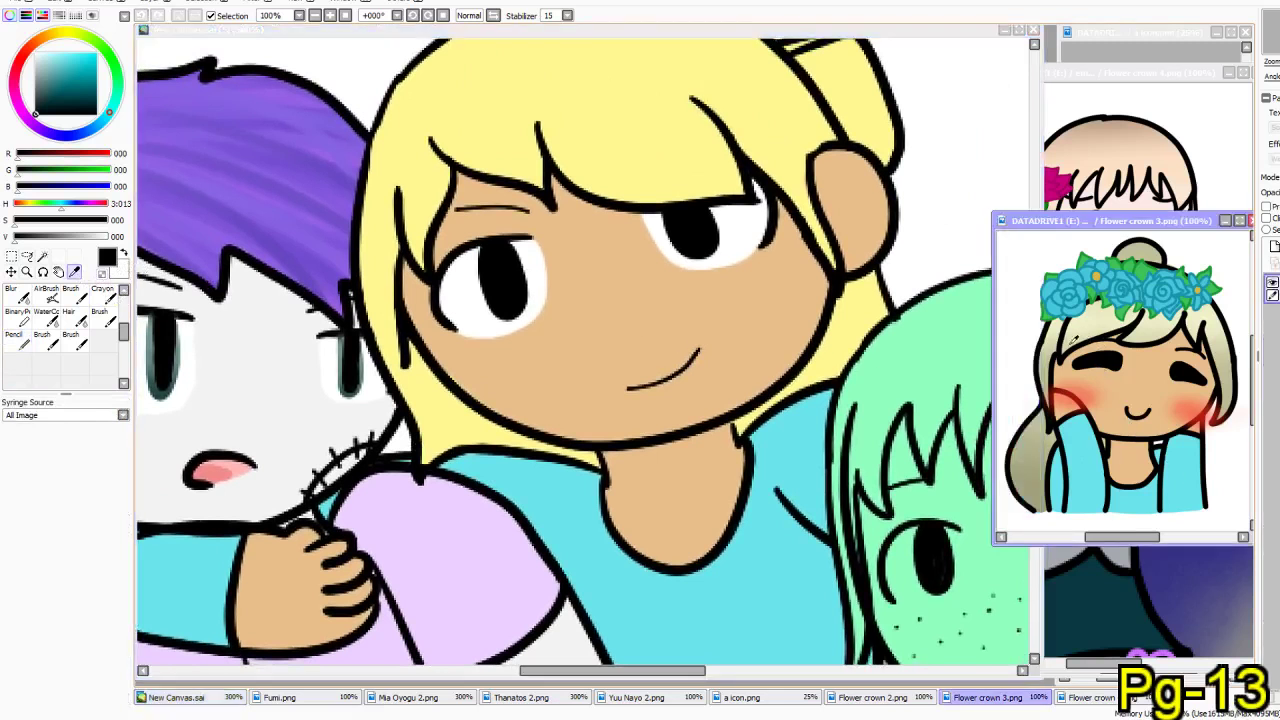
left_click(1084, 320)
left_click(805, 31)
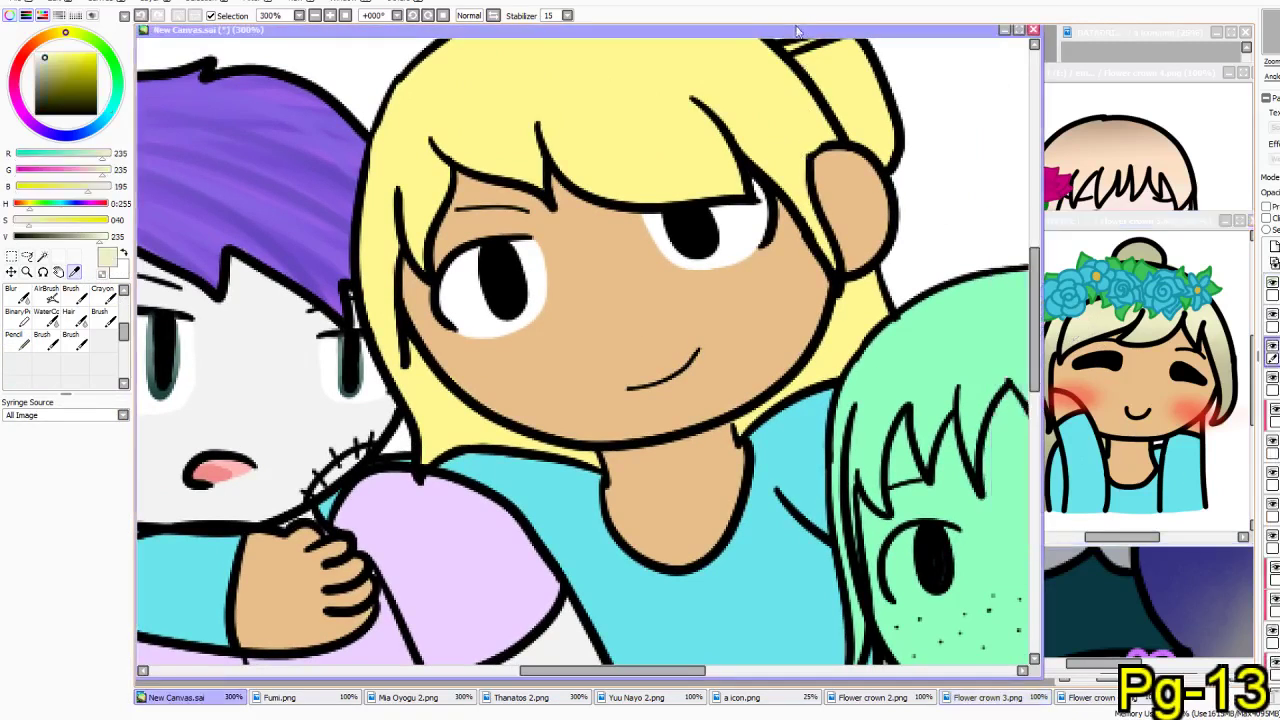
left_click(17, 340)
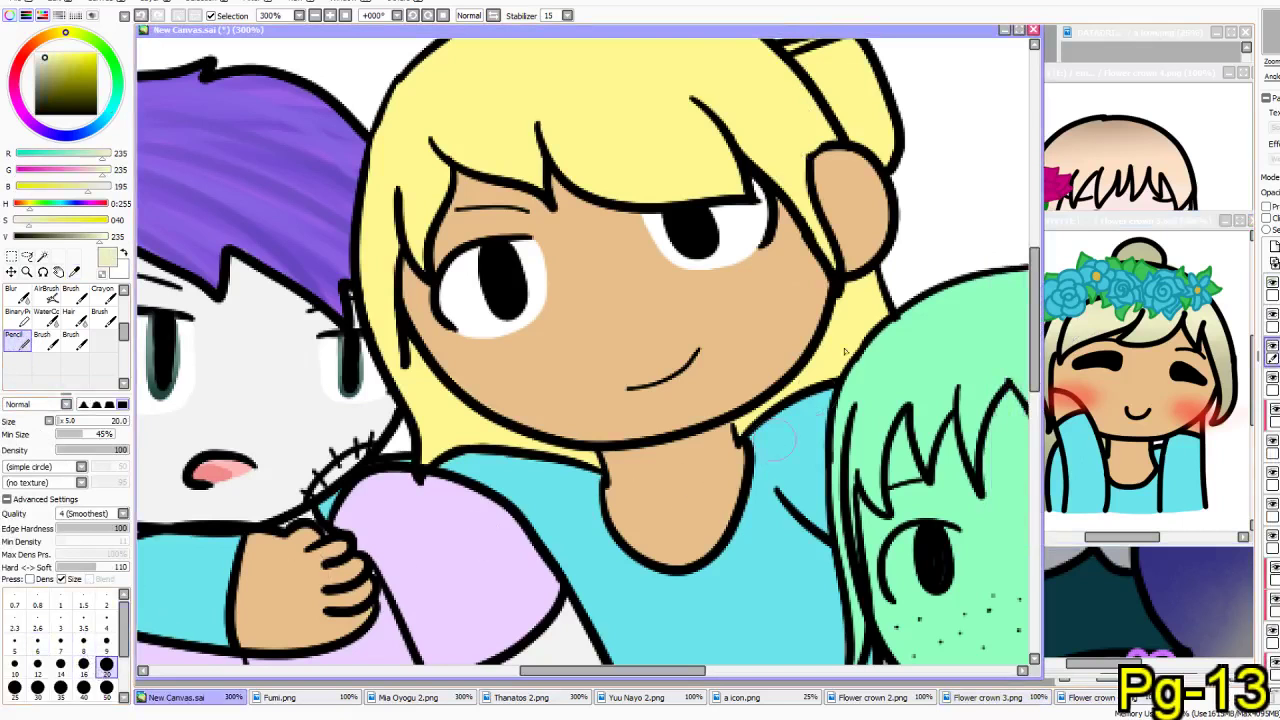
left_click(1222, 505)
double_click(875, 38)
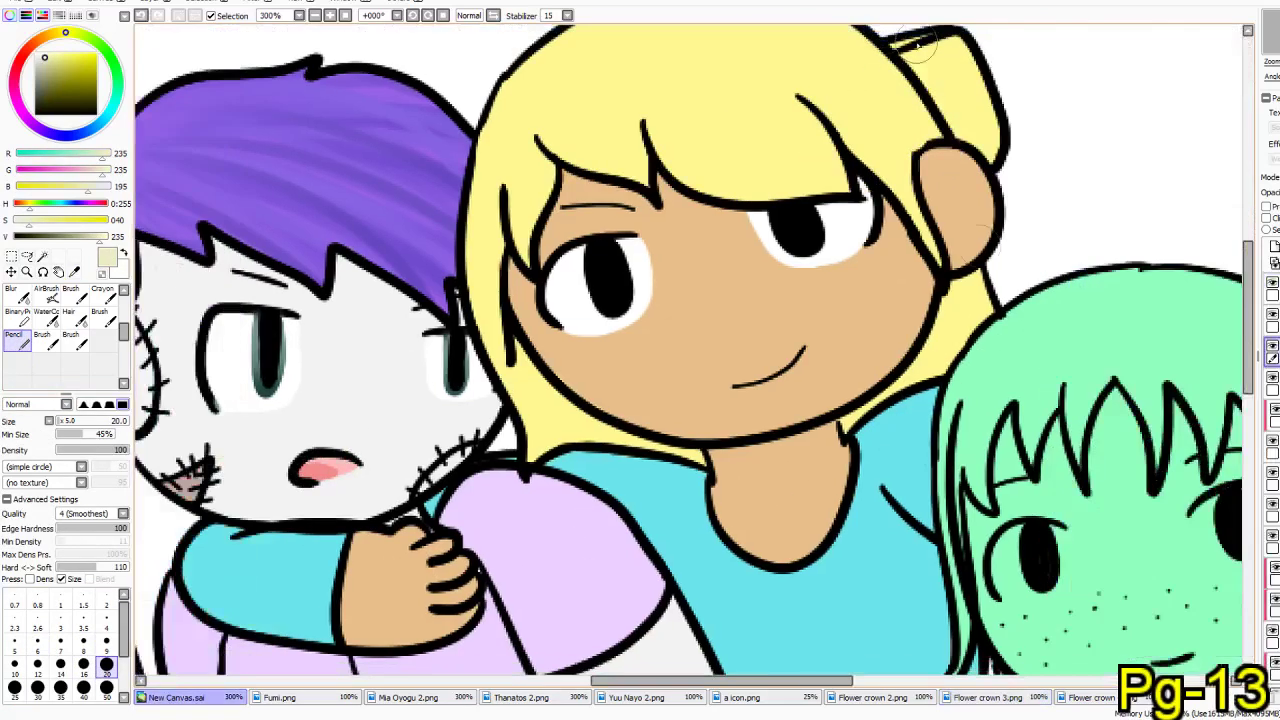
left_click(1268, 2)
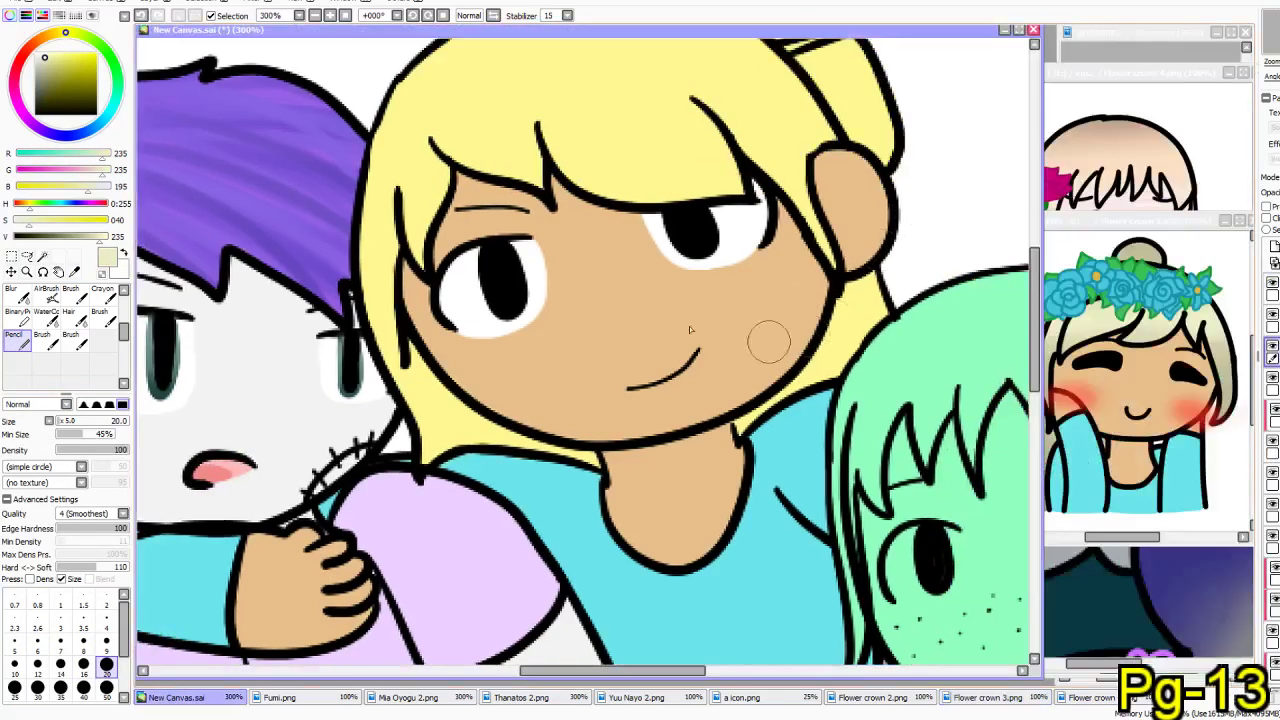
left_click_drag(432, 321, 360, 350)
key("ctrl+z")
- Recolour the tan-skinned character's yellow fringe and side hair with the pale hair colour, using the Pencil at size 50
left_click(1275, 636)
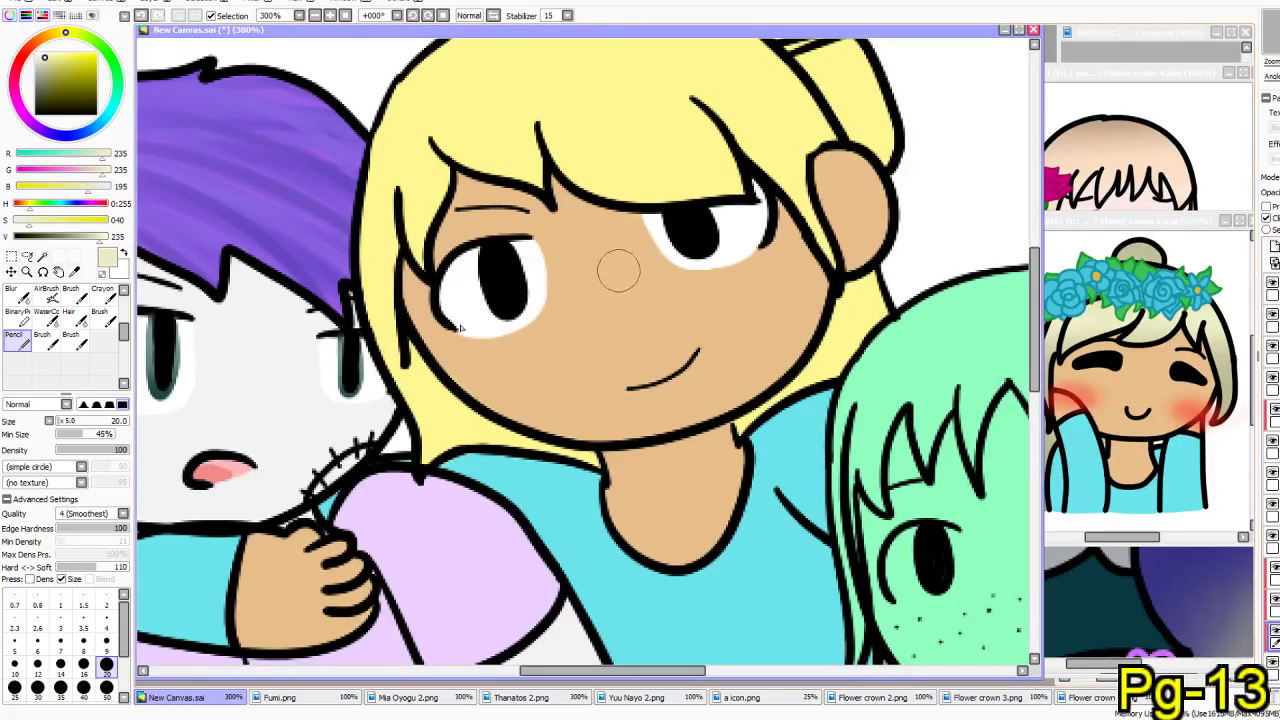
left_click_drag(474, 416, 408, 438)
key("ctrl+z")
left_click(107, 687)
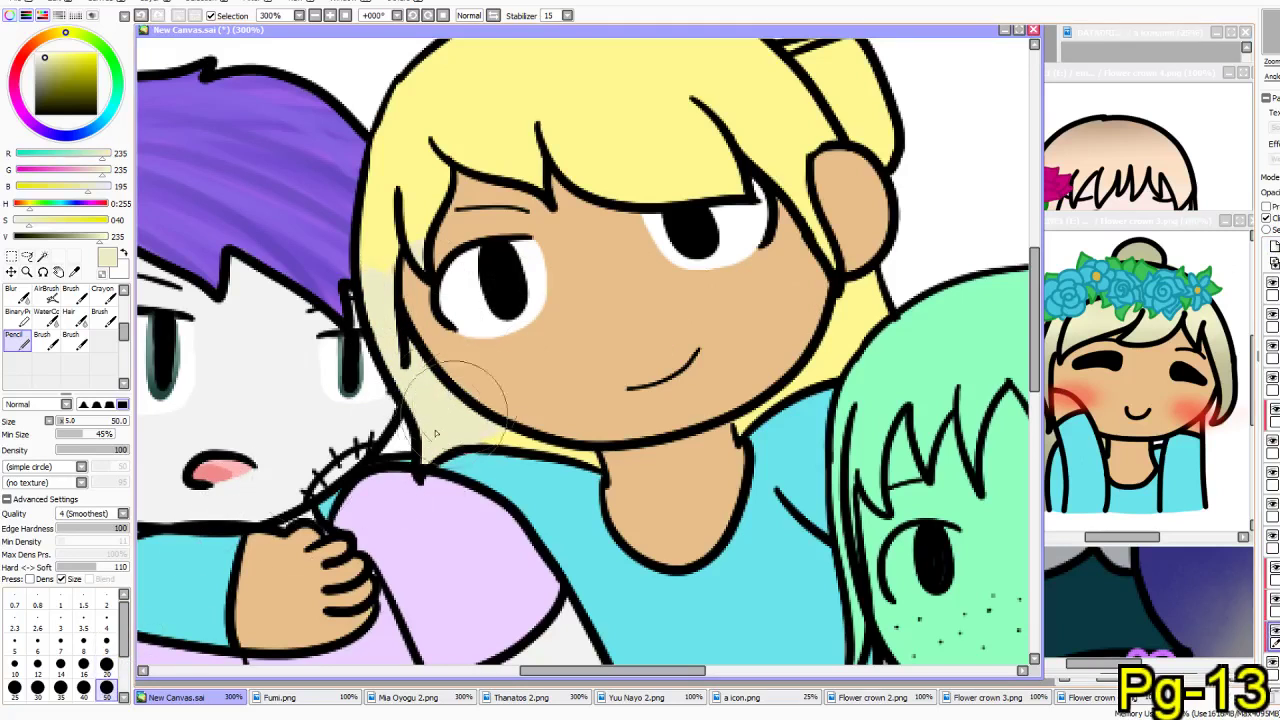
left_click_drag(585, 72, 411, 171)
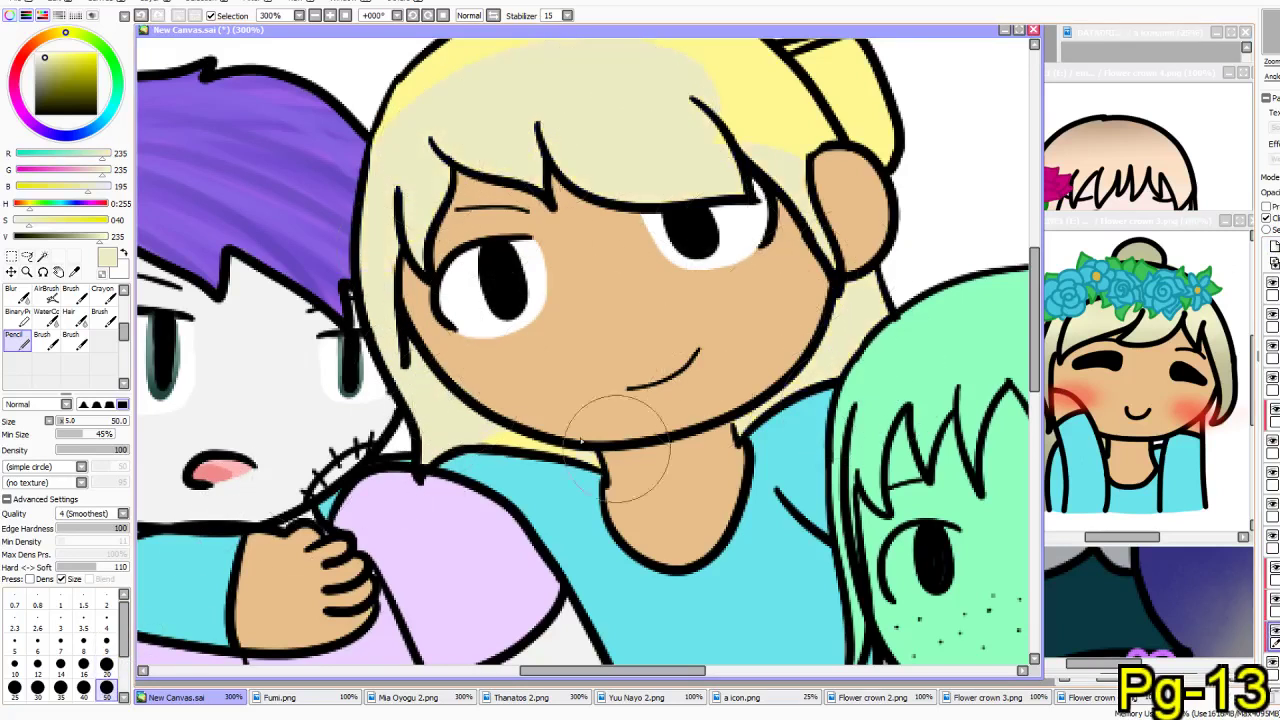
left_click_drag(558, 280, 493, 412)
mouse_move(450, 170)
left_mouse_down()
mouse_move(551, 163)
mouse_move(694, 253)
left_mouse_up()
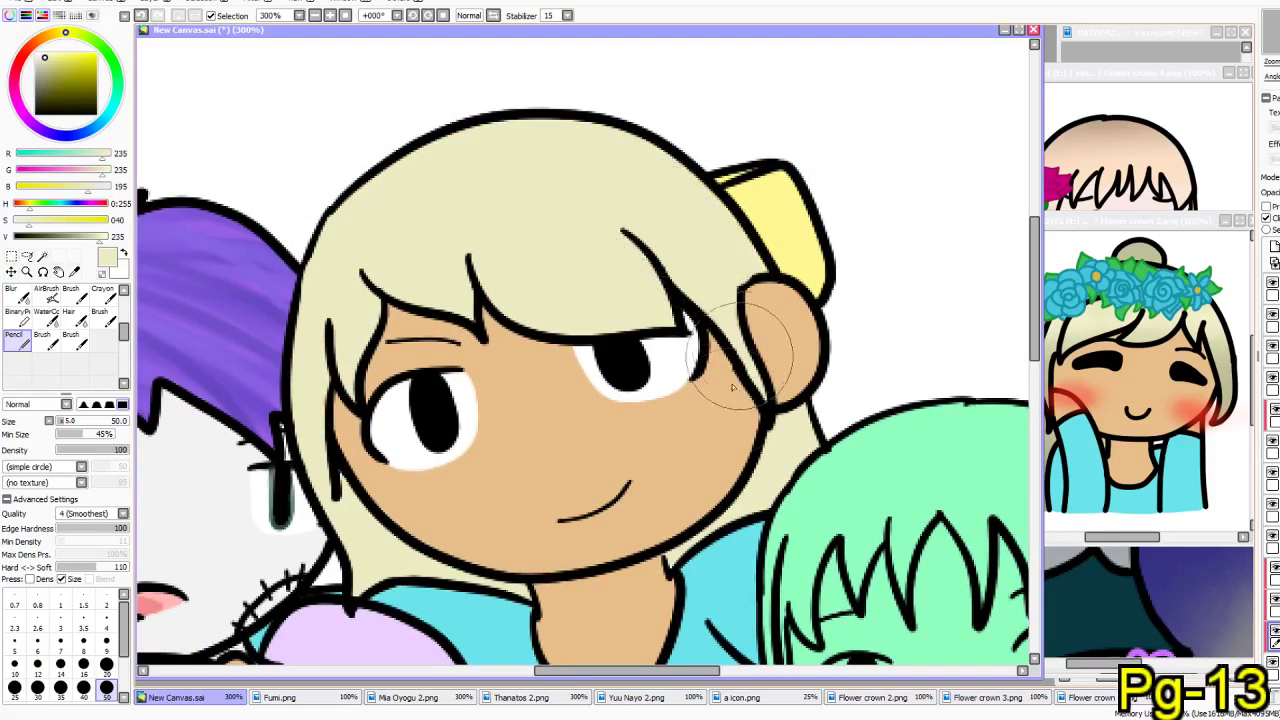
- Fill the white gap beside the green character's cheek with the pale hair colour, using the Pencil at size 20
left_click_drag(581, 512, 512, 410)
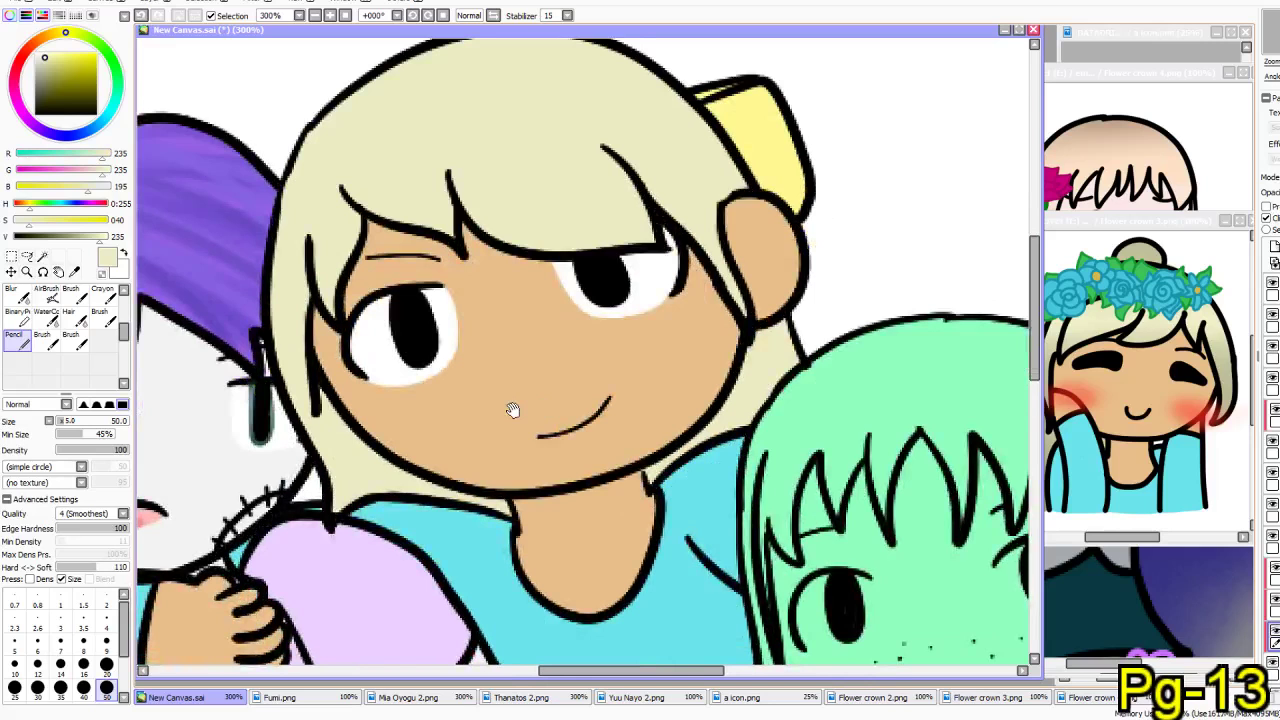
left_click_drag(501, 474, 520, 140)
left_click_drag(737, 431, 640, 414)
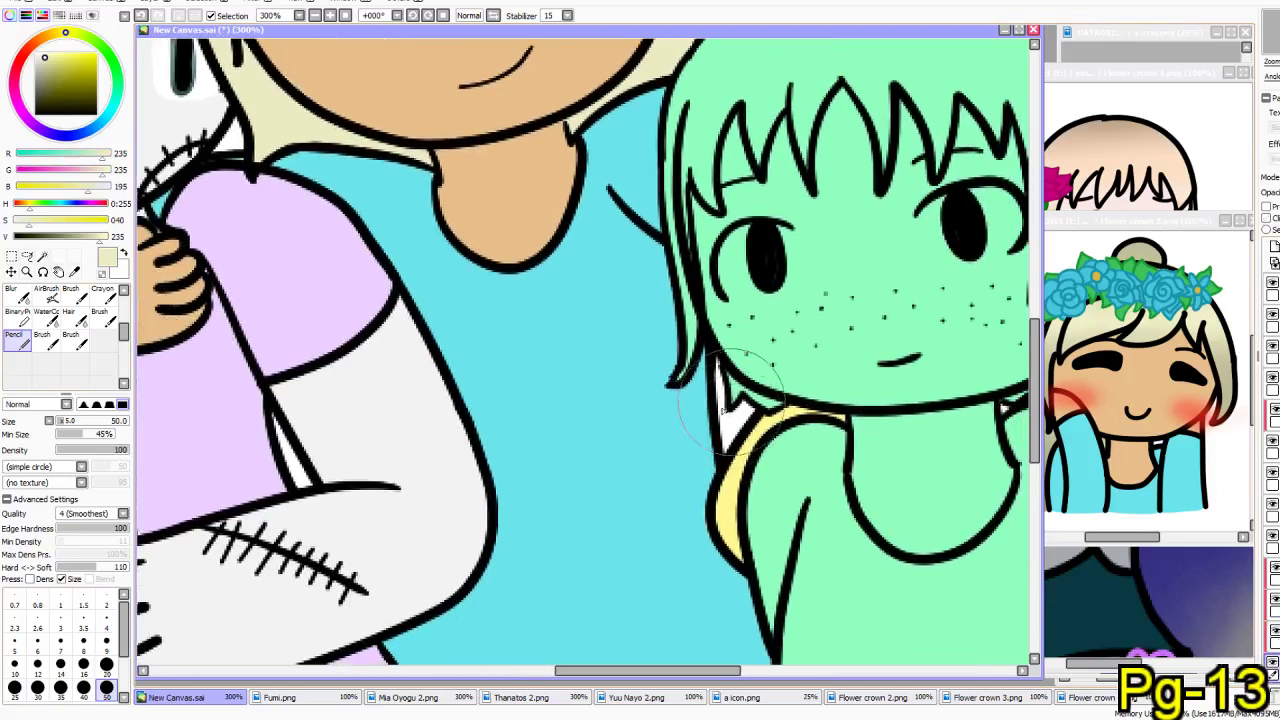
left_click(106, 663)
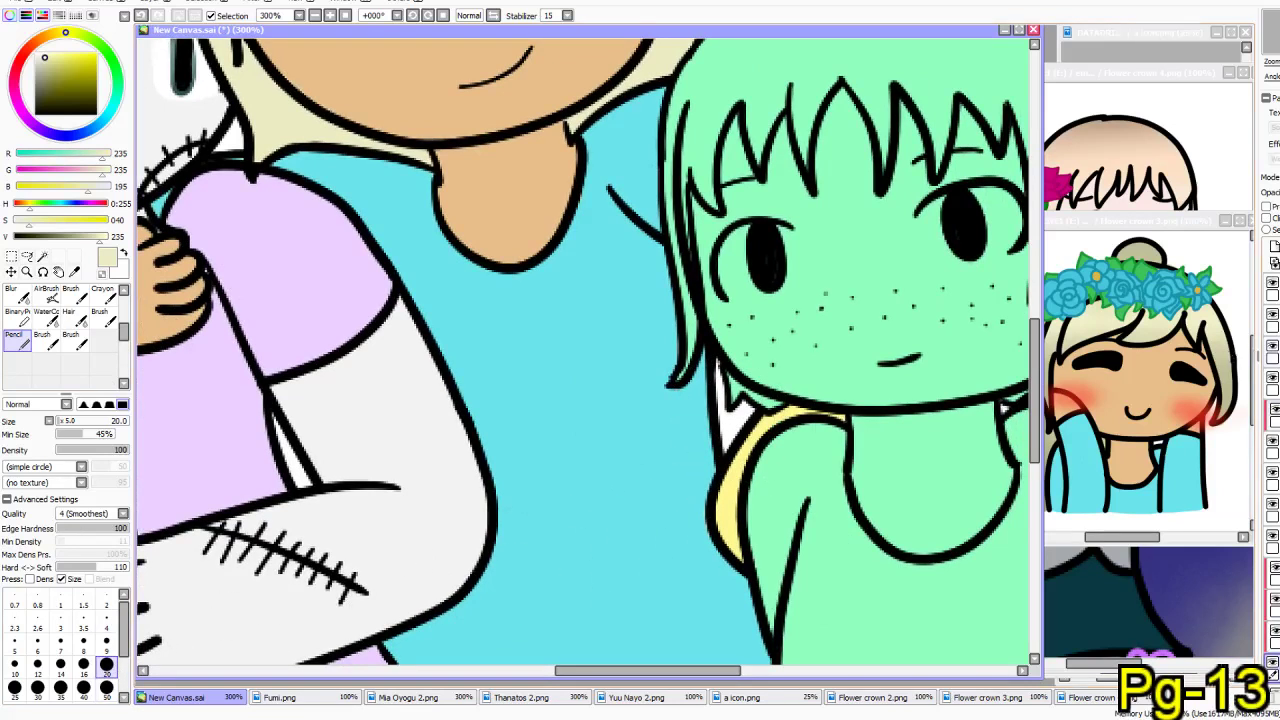
scroll(1271, 462, "down", 5)
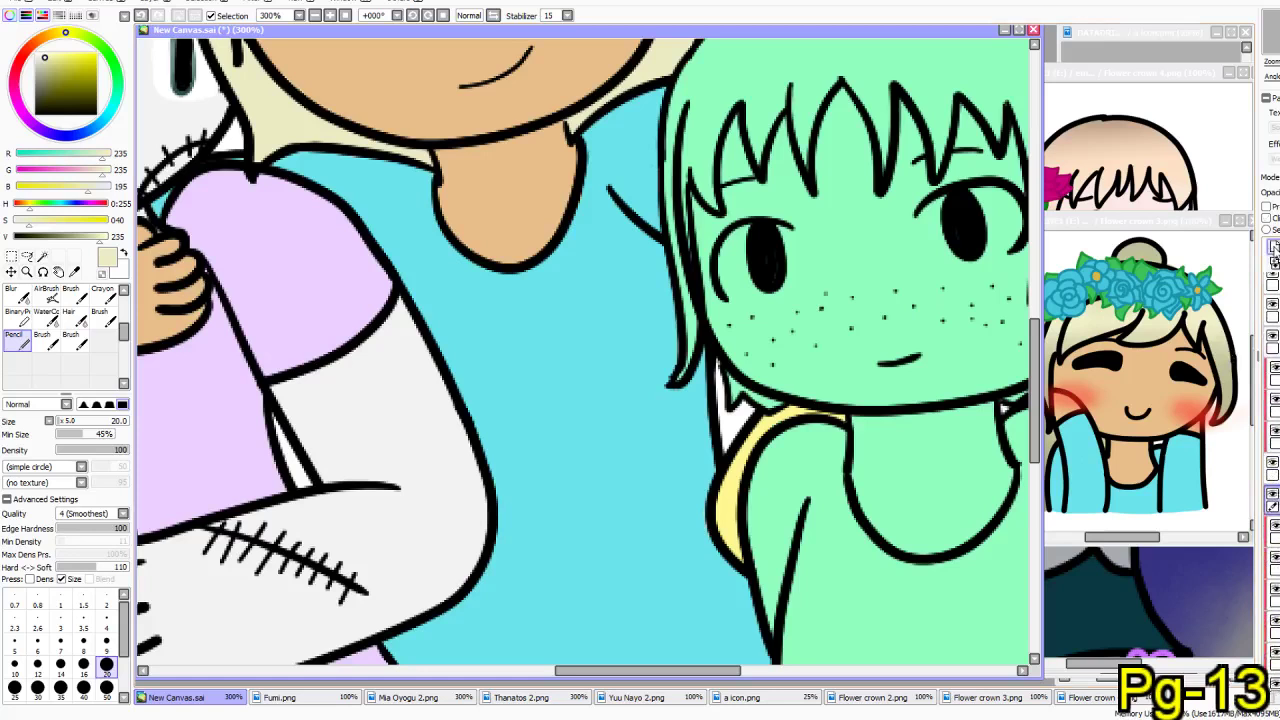
mouse_move(418, 496)
left_mouse_down()
mouse_move(568, 287)
mouse_move(603, 346)
mouse_move(460, 463)
mouse_move(237, 458)
left_mouse_up()
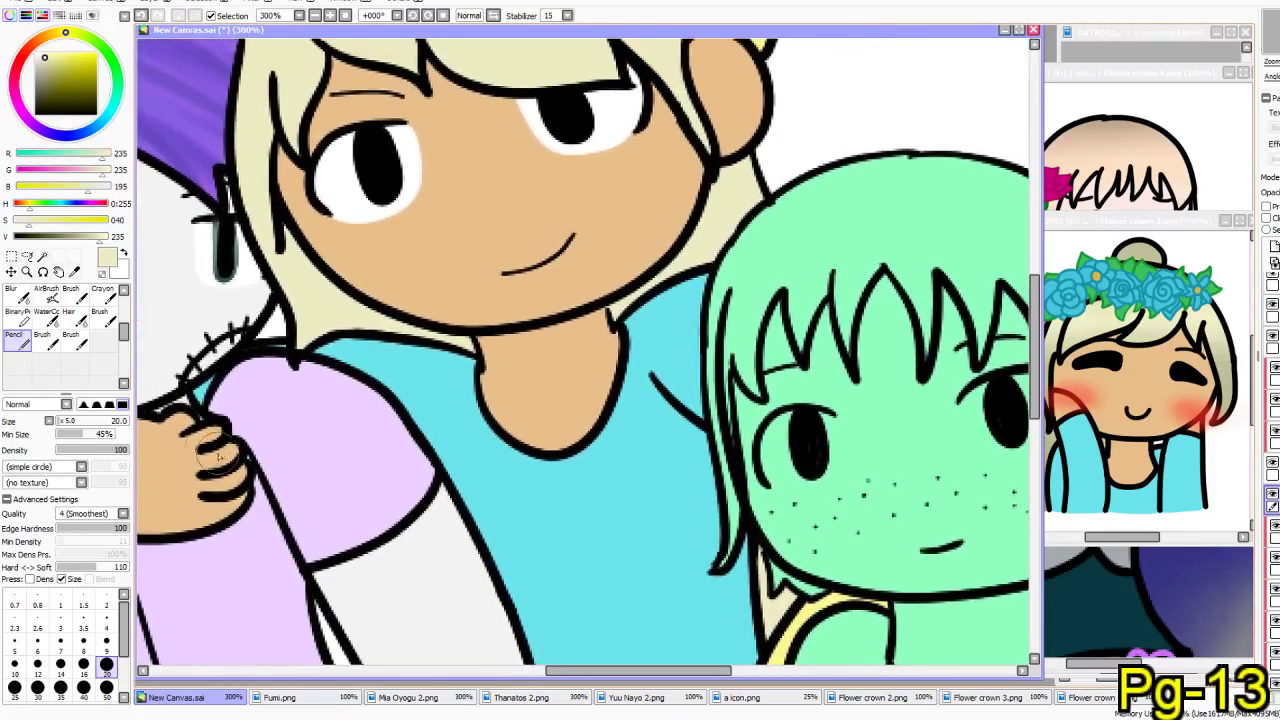
- Darken the hair colour to 170, 170, 130 and repaint the hair gap beside the green character's cheek
left_click(92, 237)
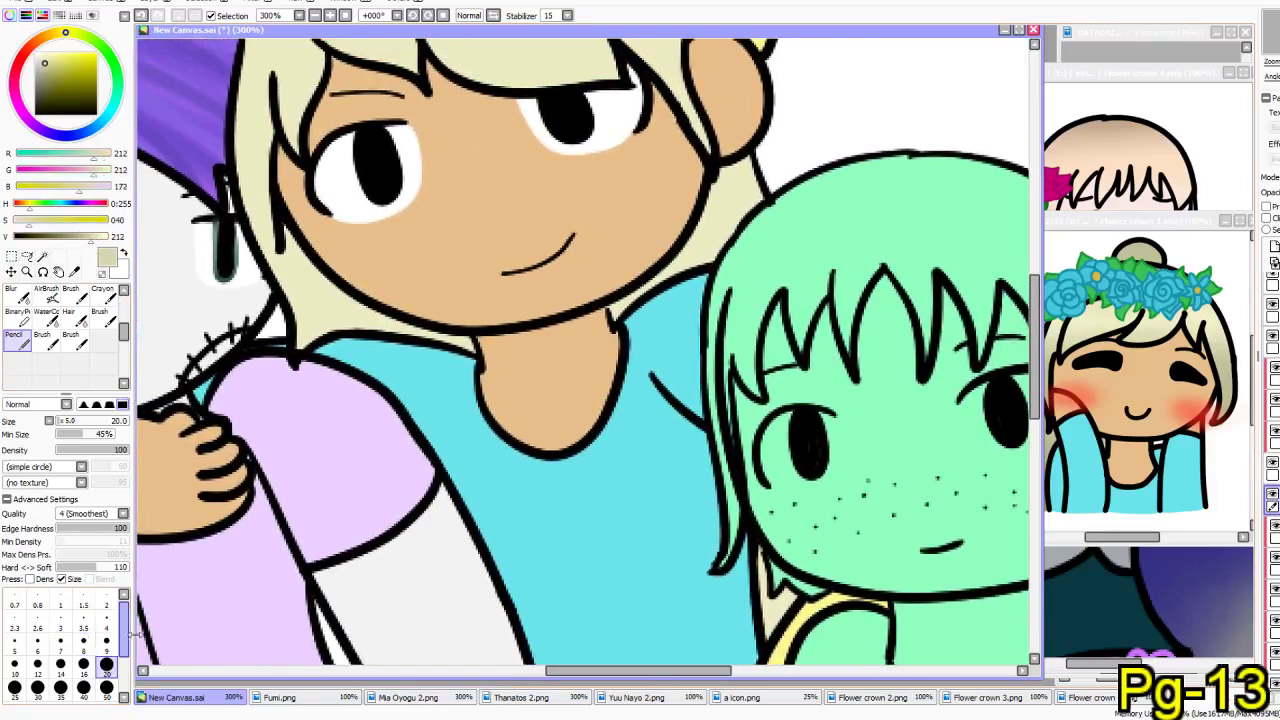
left_click(78, 238)
left_click_drag(786, 571, 726, 396)
left_click_drag(295, 365, 262, 505)
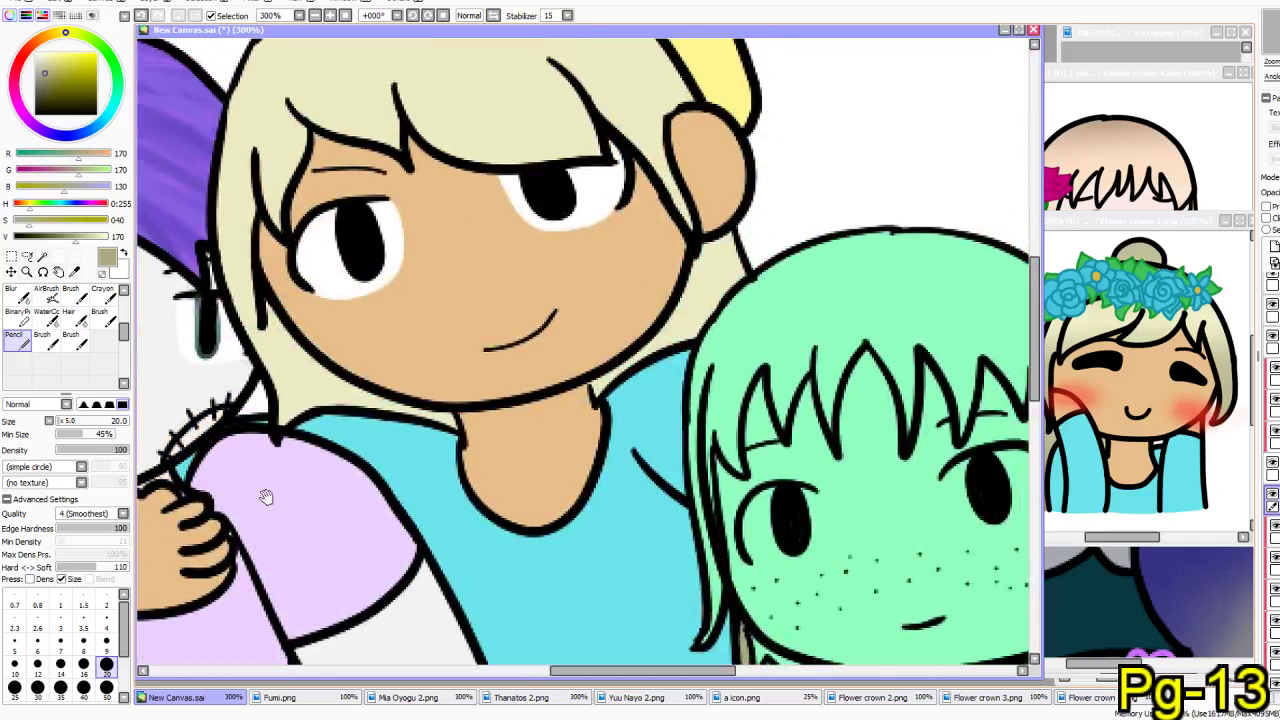
- On a new clipping layer, softly shade the tan-skinned character's lower and side hair in 186, 186, 146 with the AirBrush at size 50
key("x")
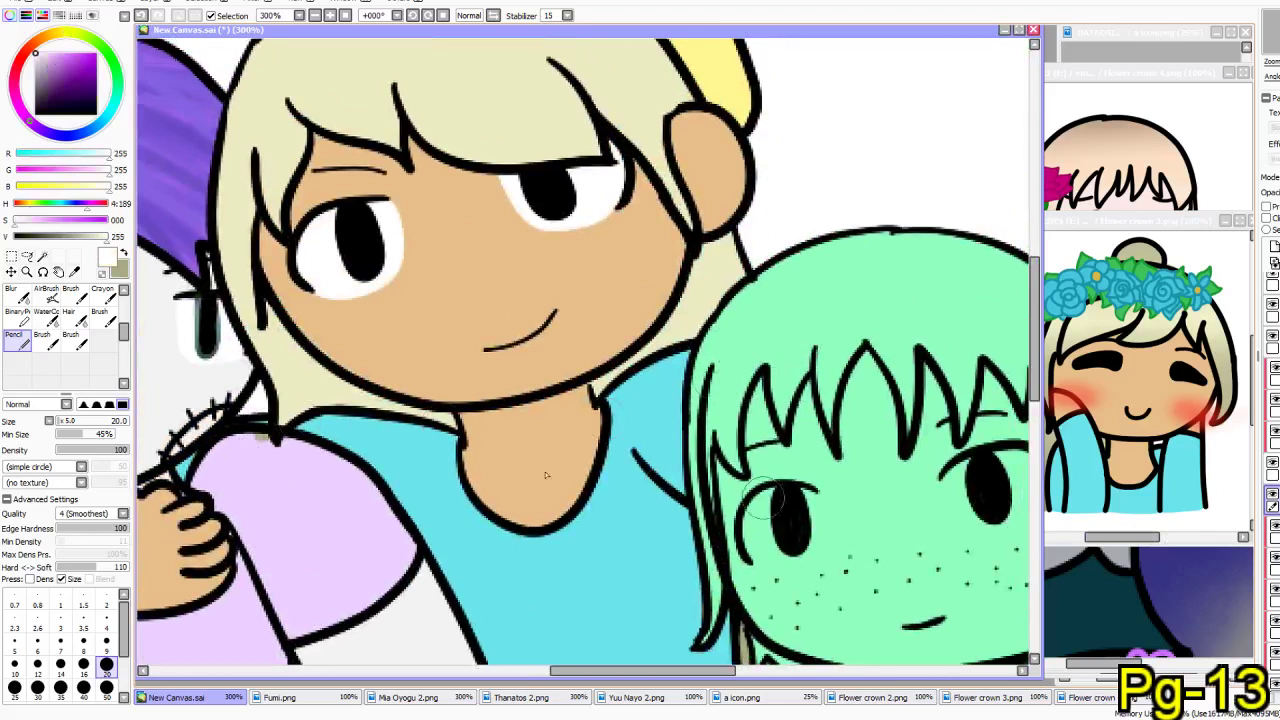
left_click(121, 256)
left_click_drag(81, 237, 85, 237)
left_click(1277, 437)
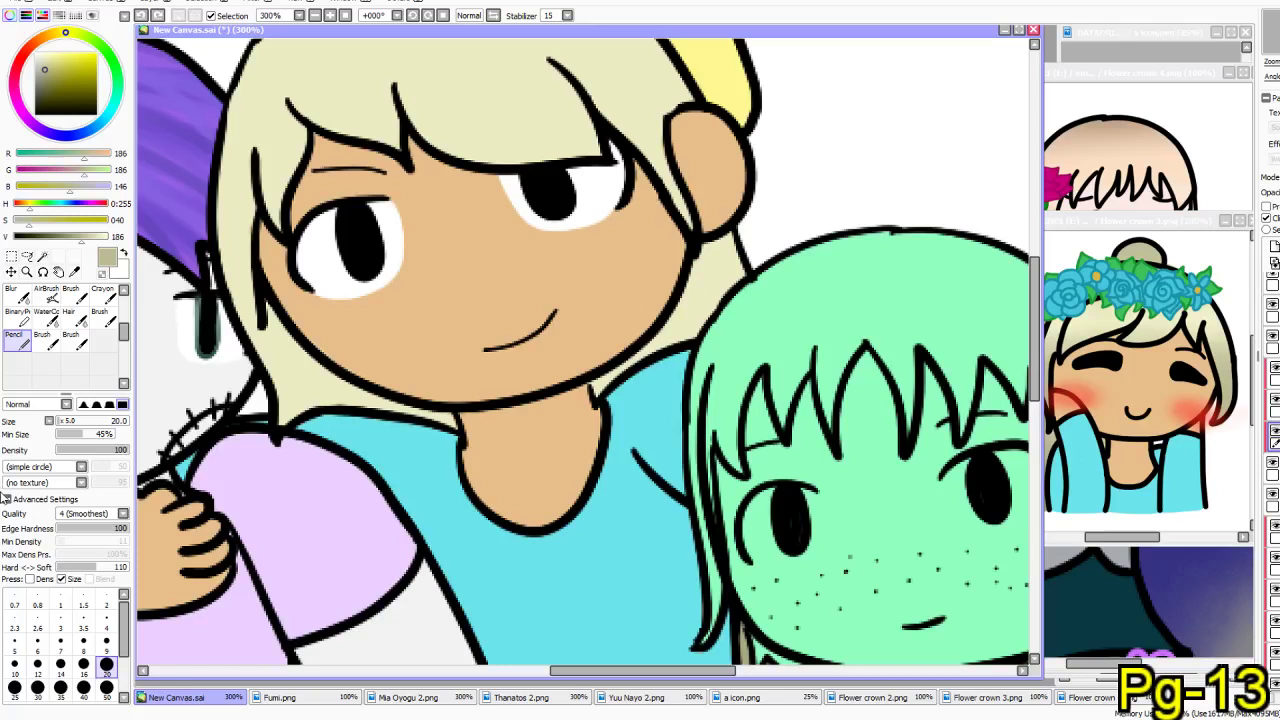
left_click(46, 293)
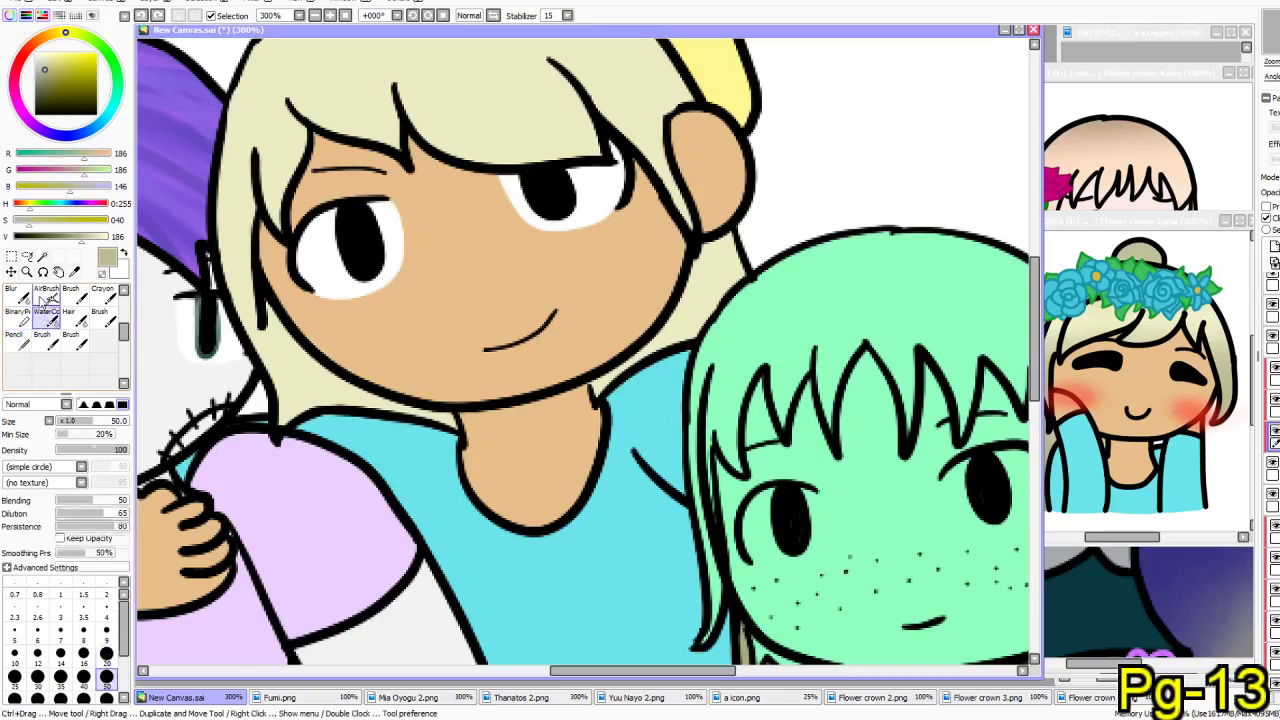
mouse_move(290, 385)
left_mouse_down()
mouse_move(365, 440)
mouse_move(444, 429)
left_mouse_up()
left_click_drag(763, 319, 598, 354)
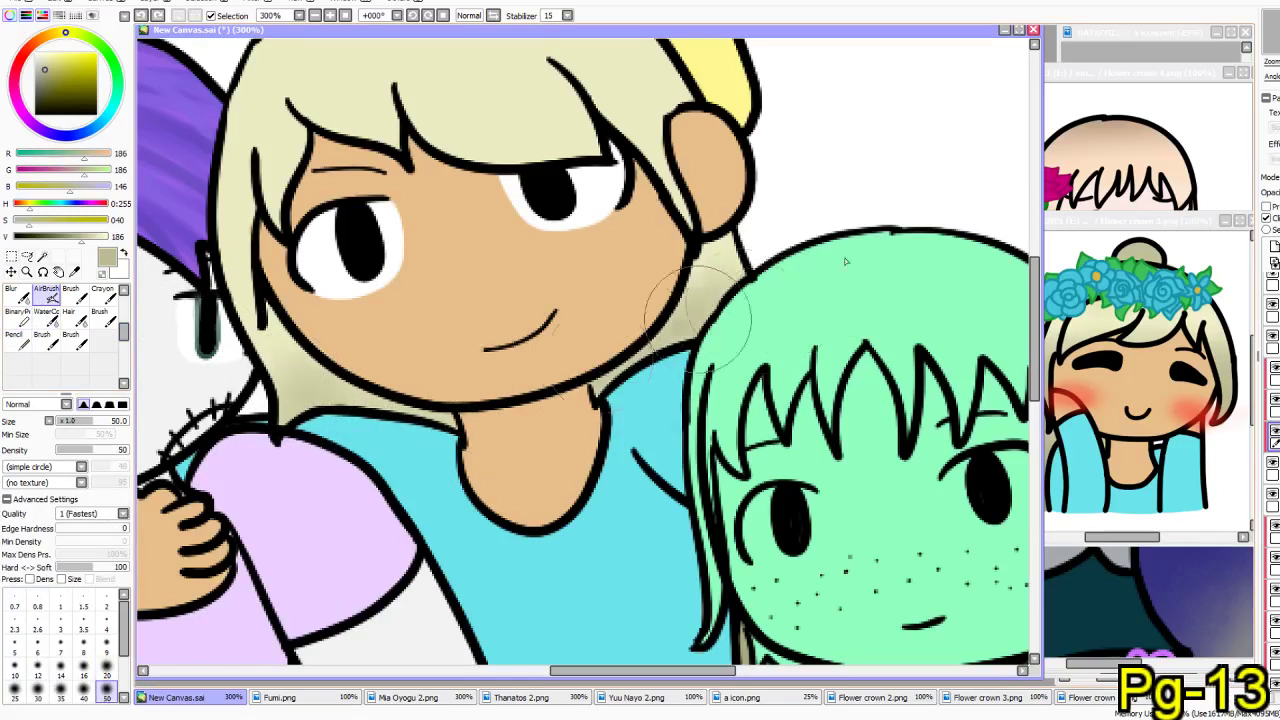
left_click_drag(740, 280, 700, 303)
left_click_drag(334, 389, 360, 448)
left_click_drag(280, 375, 354, 412)
left_click_drag(300, 238, 324, 429)
mouse_move(290, 300)
left_mouse_down()
mouse_move(286, 214)
mouse_move(491, 171)
mouse_move(591, 200)
mouse_move(470, 303)
mouse_move(338, 338)
left_mouse_up()
- Carry the soft hair shading over the character's crown and erase the overspray around the yellow head accessory using the transparent colour
left_click(102, 273)
left_click_drag(785, 283, 760, 243)
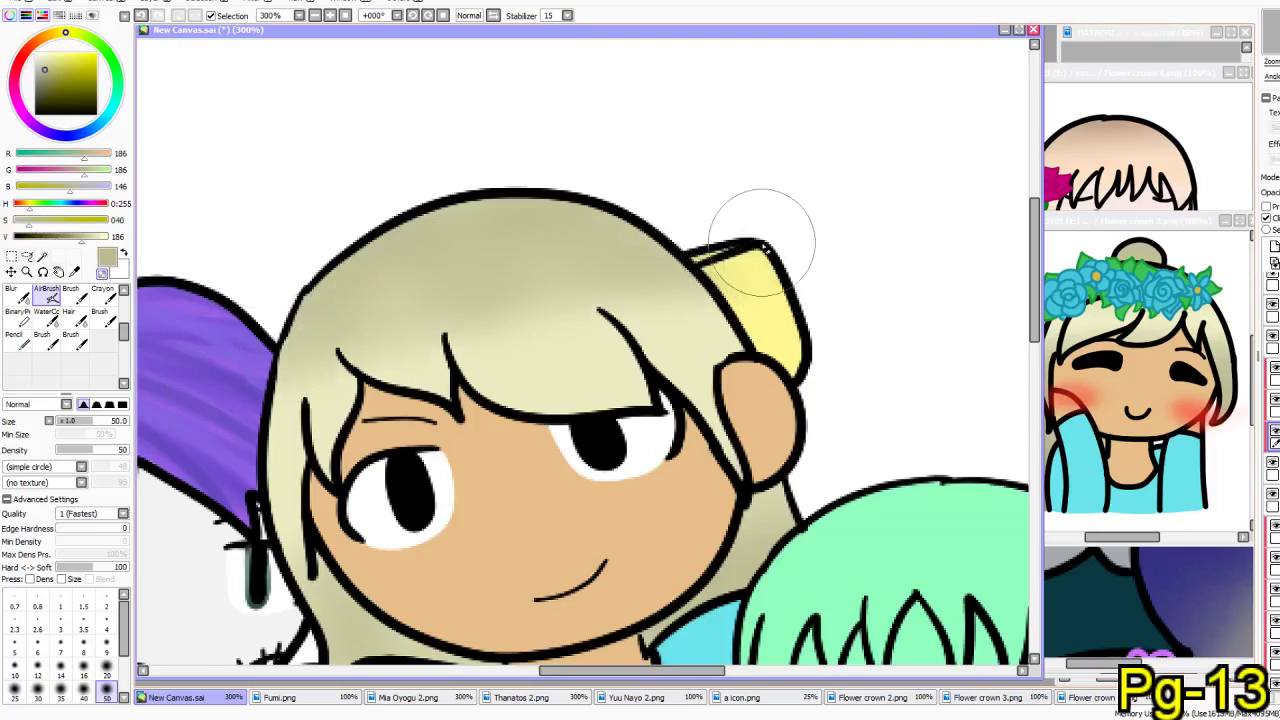
left_click_drag(417, 366, 443, 274)
- Darken the shading colour to 156, 156, 116 and deepen the AirBrush shadows at the hair's crown and beneath the face
left_click_drag(84, 240, 71, 240)
mouse_move(533, 123)
left_mouse_down()
mouse_move(422, 126)
mouse_move(302, 161)
mouse_move(633, 123)
left_mouse_up()
left_click_drag(722, 401, 777, 271)
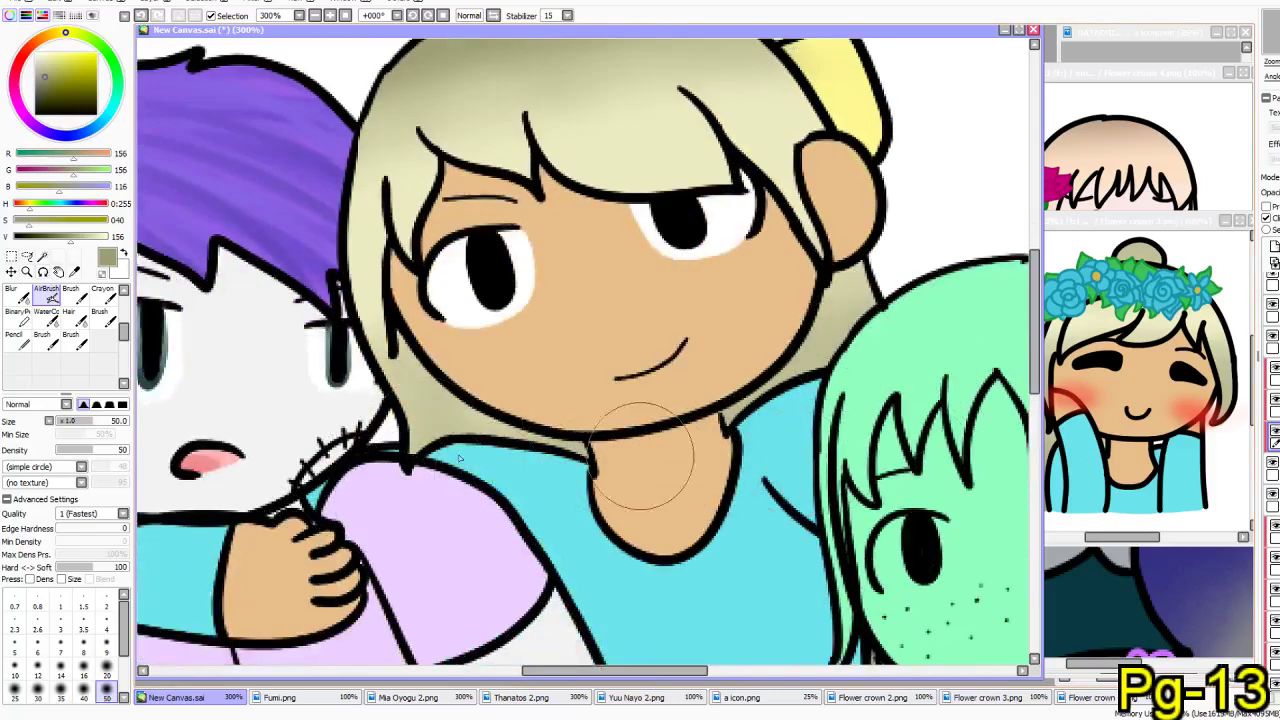
left_click_drag(753, 532, 538, 292)
left_click_drag(289, 180, 462, 484)
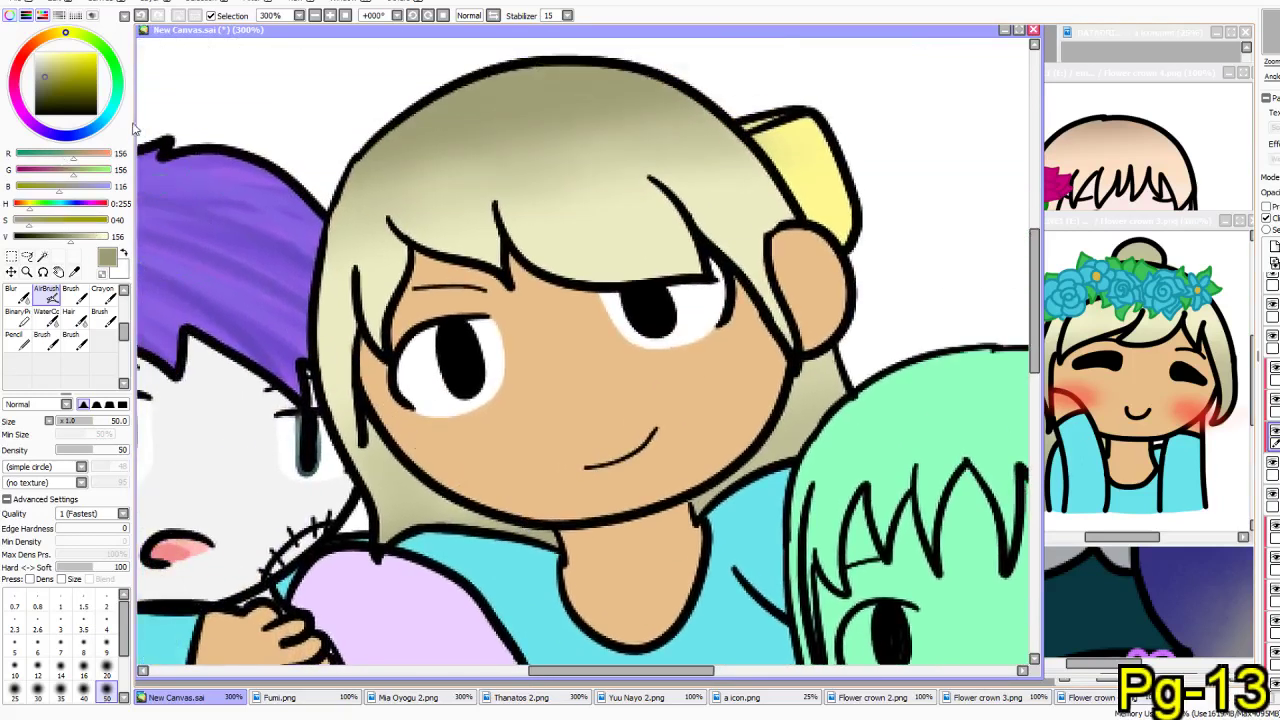
- Sample the grey (164, 164, 164) of the head accessory in Mia Oyogu 2.png and return to New Canvas.sai
left_click_drag(88, 75, 71, 77)
left_click(452, 698)
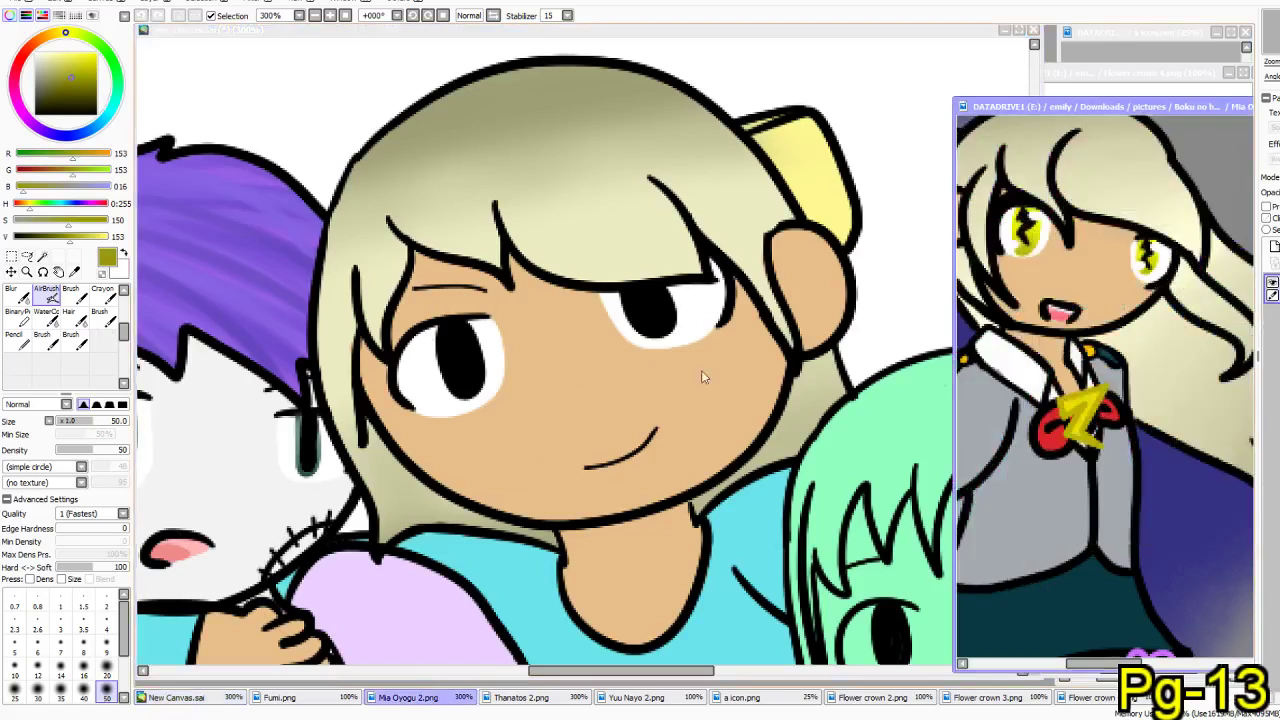
left_click_drag(1052, 371, 1125, 446)
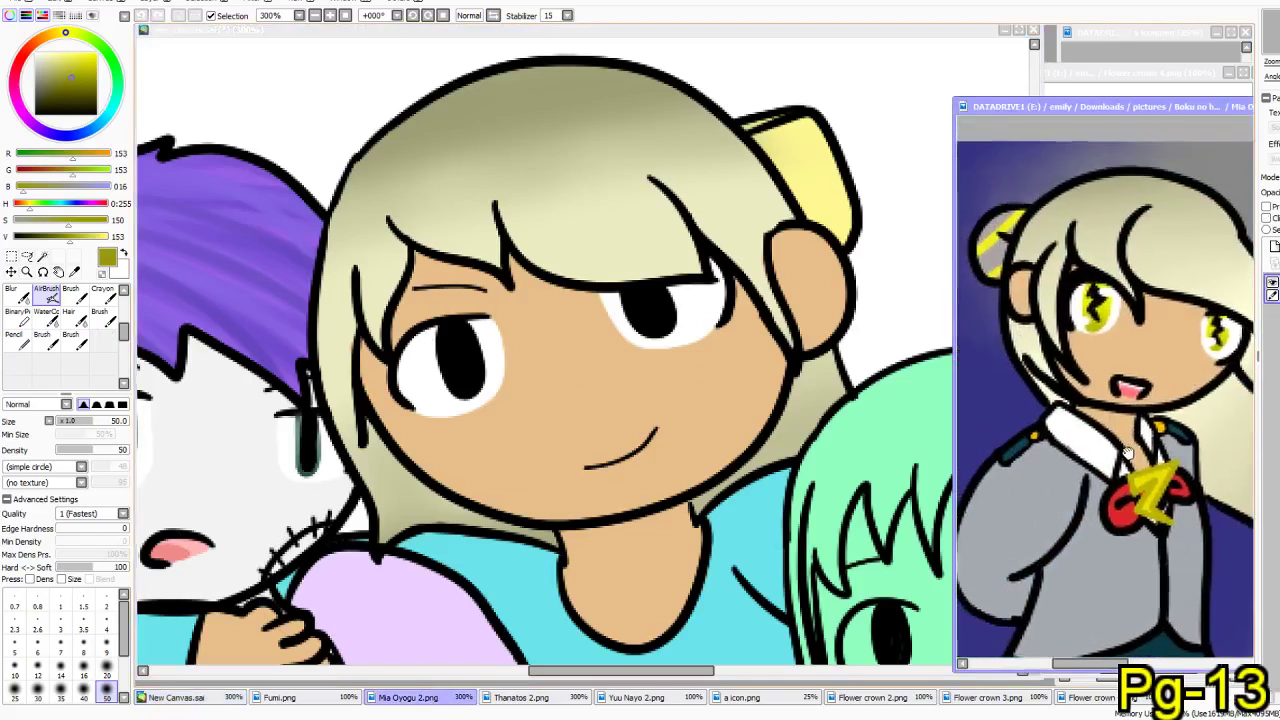
left_click(74, 271)
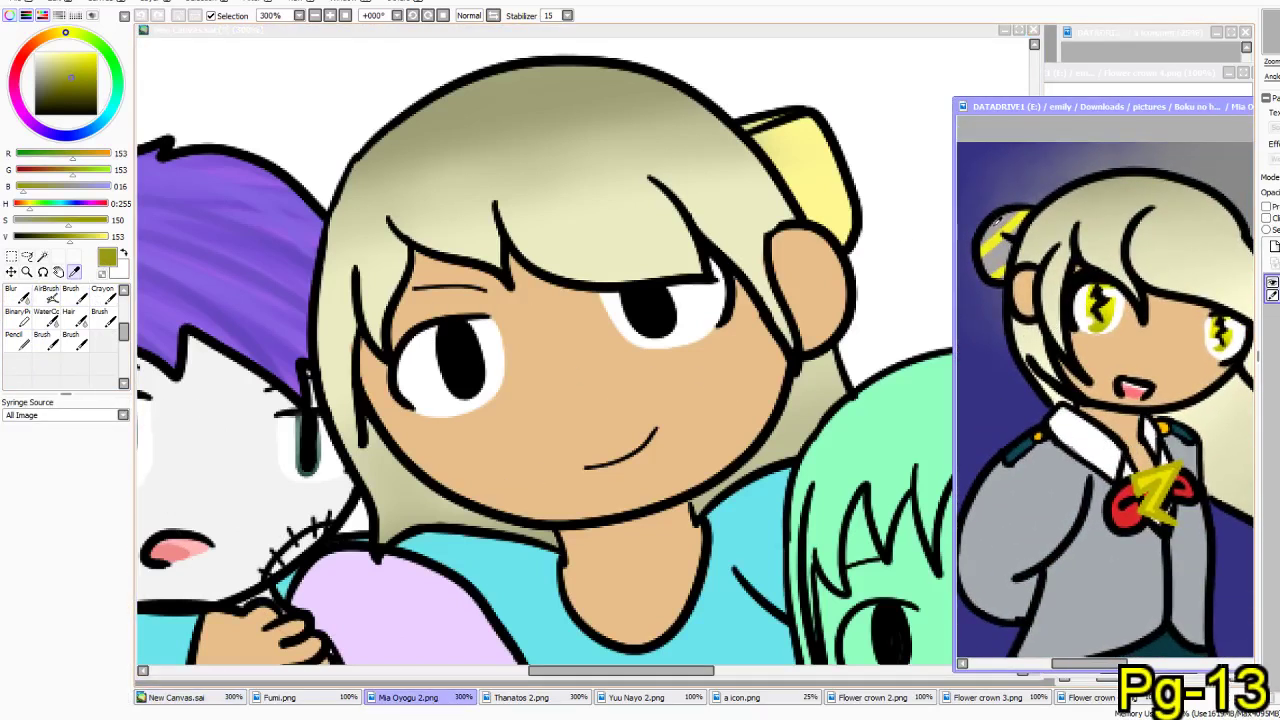
left_click(997, 222)
left_click(420, 36)
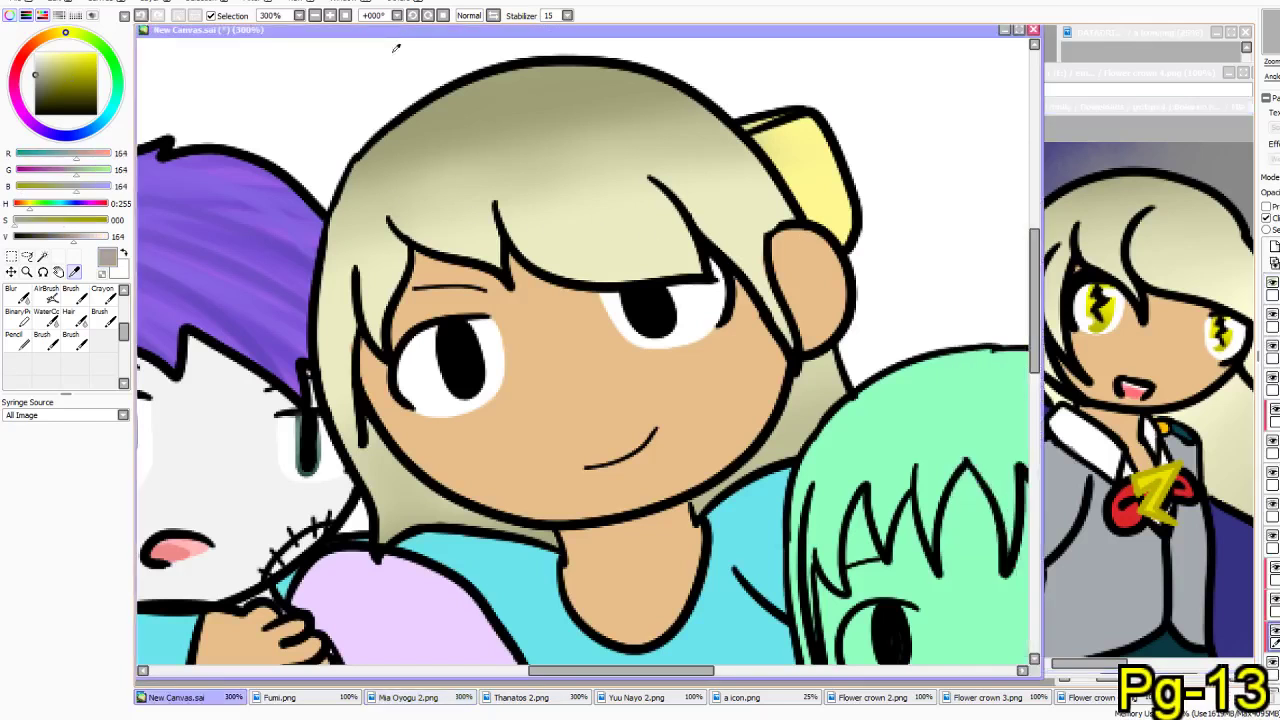
- Minimise Flower crown 4.png and repaint the yellow accessory above the tan-skinned character's ear grey, using the Pencil at size 20
left_click(18, 338)
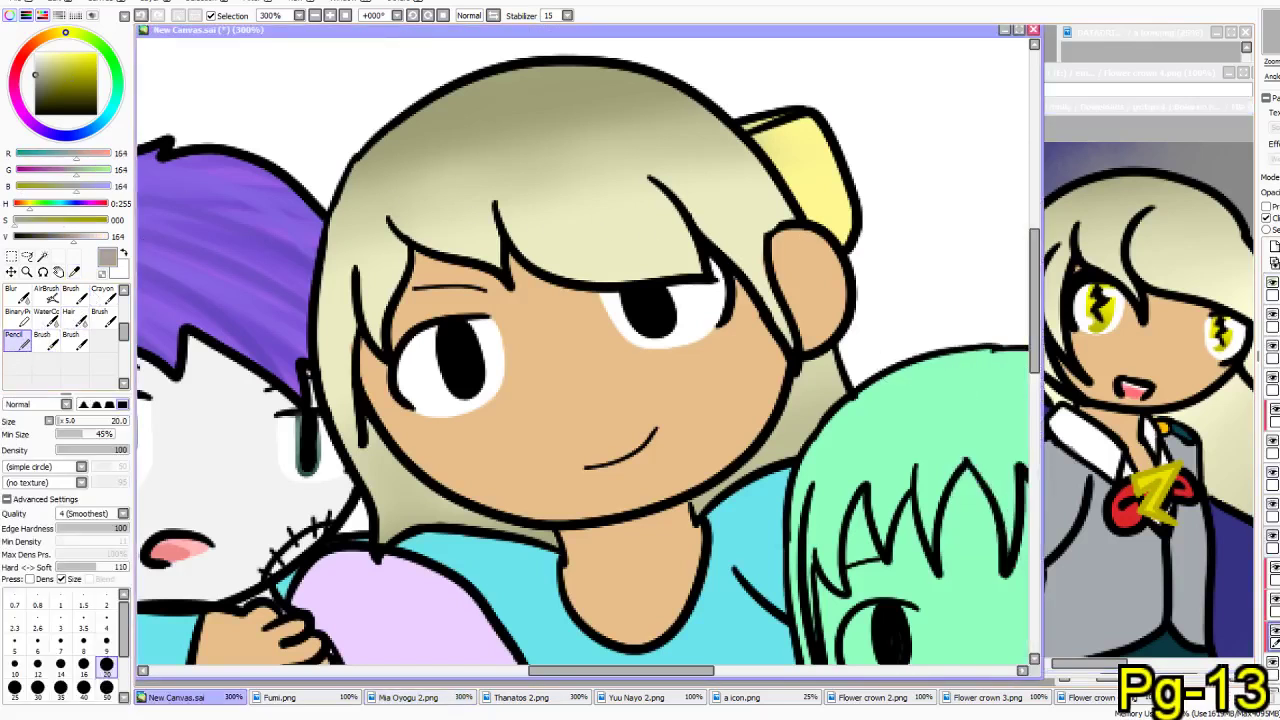
left_click(1275, 668)
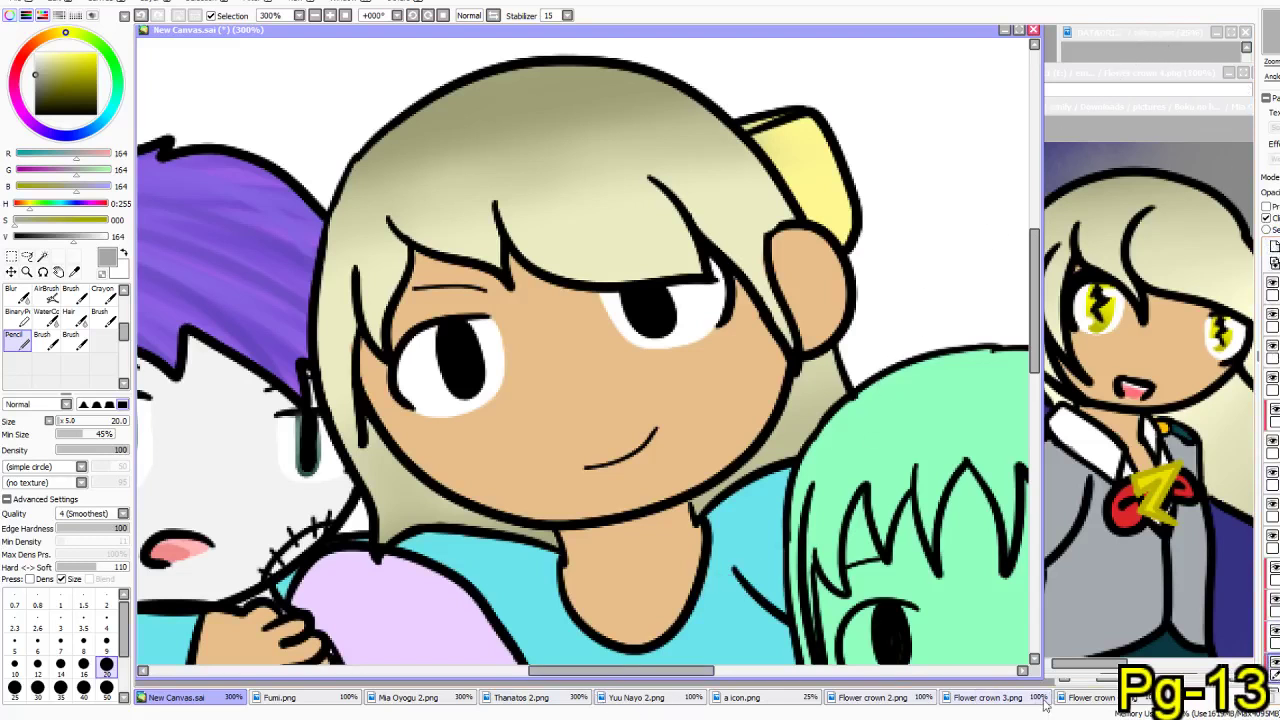
left_click(1080, 701)
left_click(1020, 701)
left_click(1062, 90)
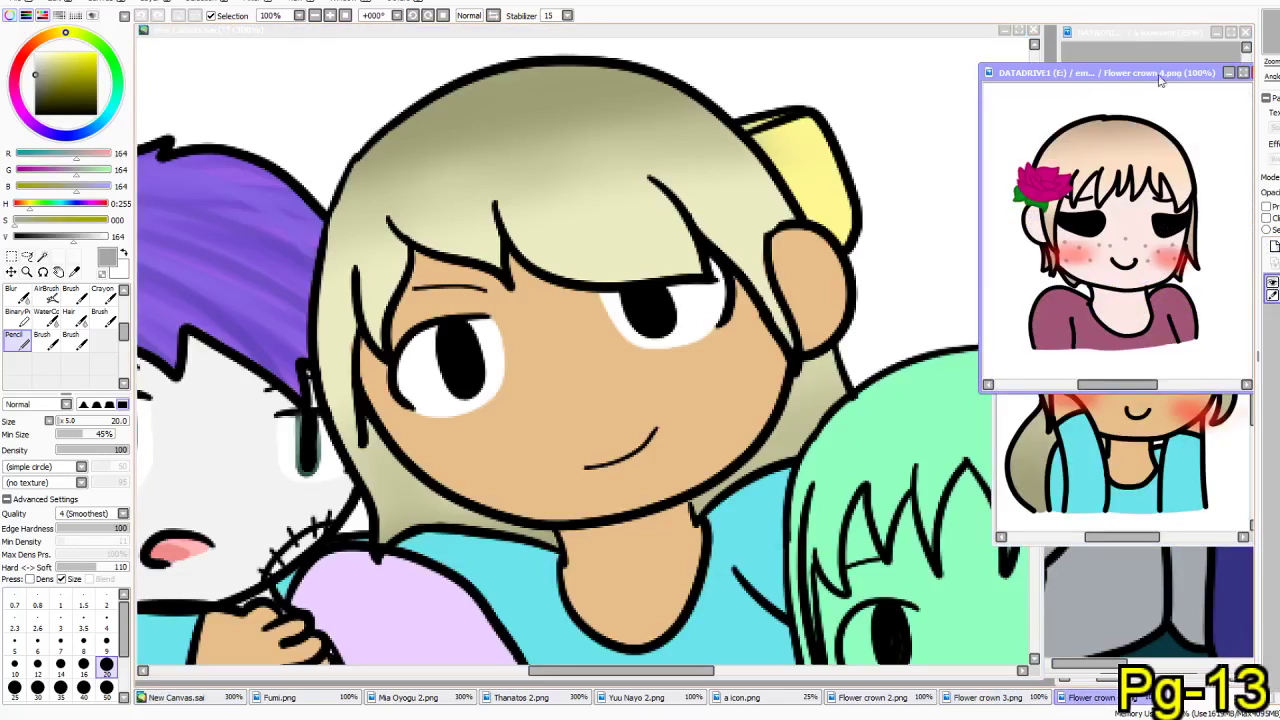
left_click(1229, 73)
left_click(959, 37)
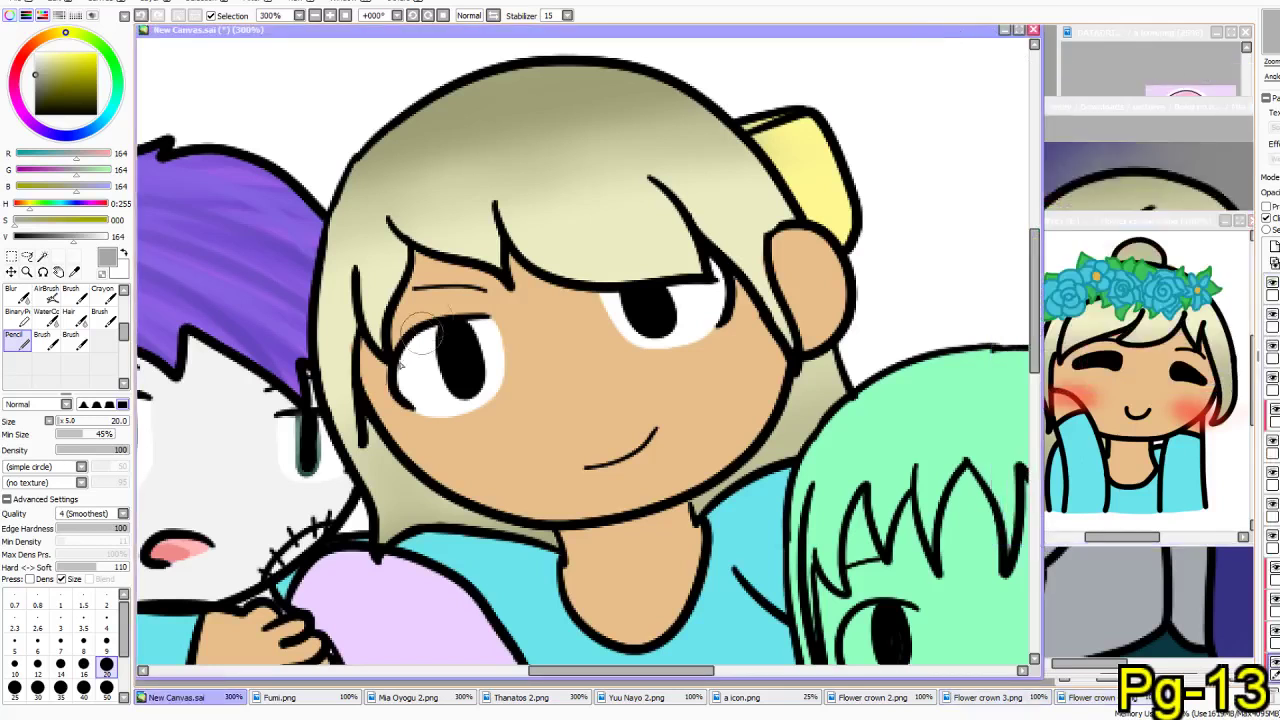
left_click_drag(841, 234, 668, 236)
mouse_move(594, 112)
left_mouse_down()
mouse_move(686, 194)
mouse_move(622, 162)
mouse_move(660, 218)
left_mouse_up()
- Set the drawing colour to golden yellow (255, 213, 36) for the stripes on the grey head accessory
left_click(76, 56)
left_click(70, 54)
left_click(71, 65)
left_click(56, 34)
mouse_move(75, 62)
left_mouse_down()
mouse_move(88, 53)
mouse_move(55, 33)
left_mouse_up()
left_click(62, 33)
left_click_drag(701, 112, 518, 180)
key("ctrl+z")
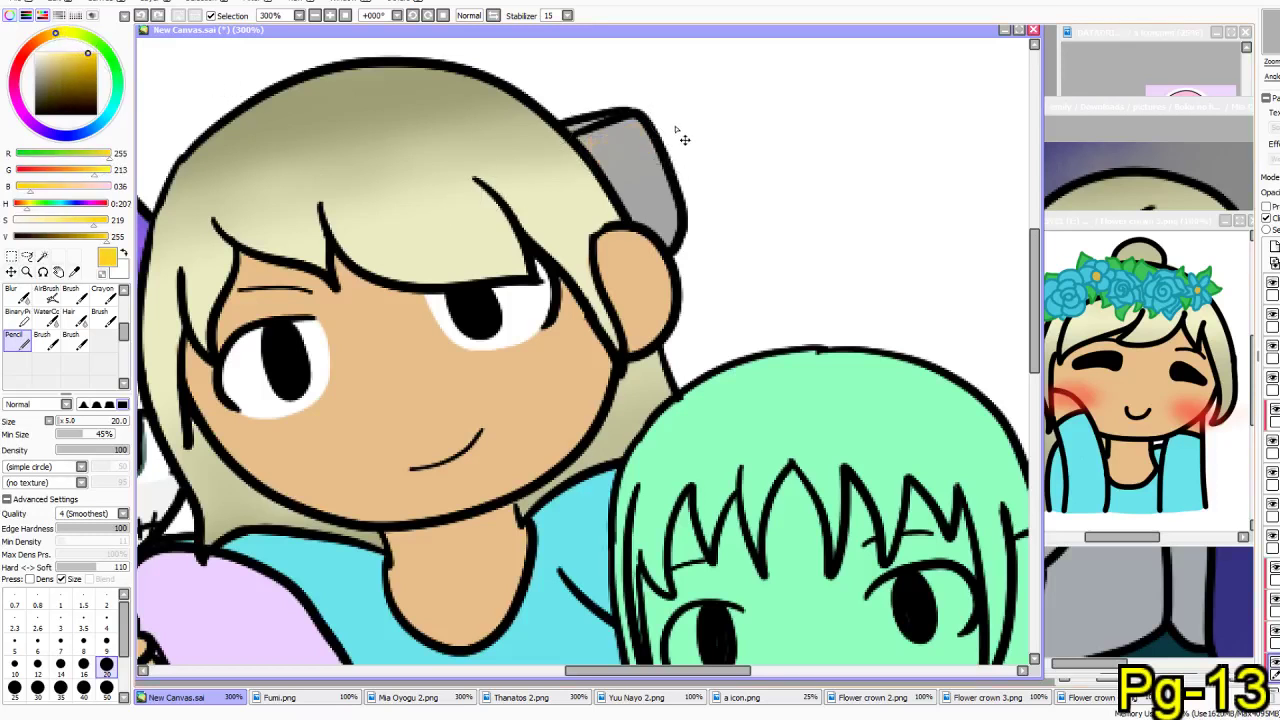
left_click_drag(683, 139, 366, 257)
key("ctrl+z")
- Paint two diagonal golden-yellow stripes across the grey head accessory with the Pencil at size 9
left_click(106, 640)
left_click_drag(606, 180, 653, 145)
key("ctrl+z")
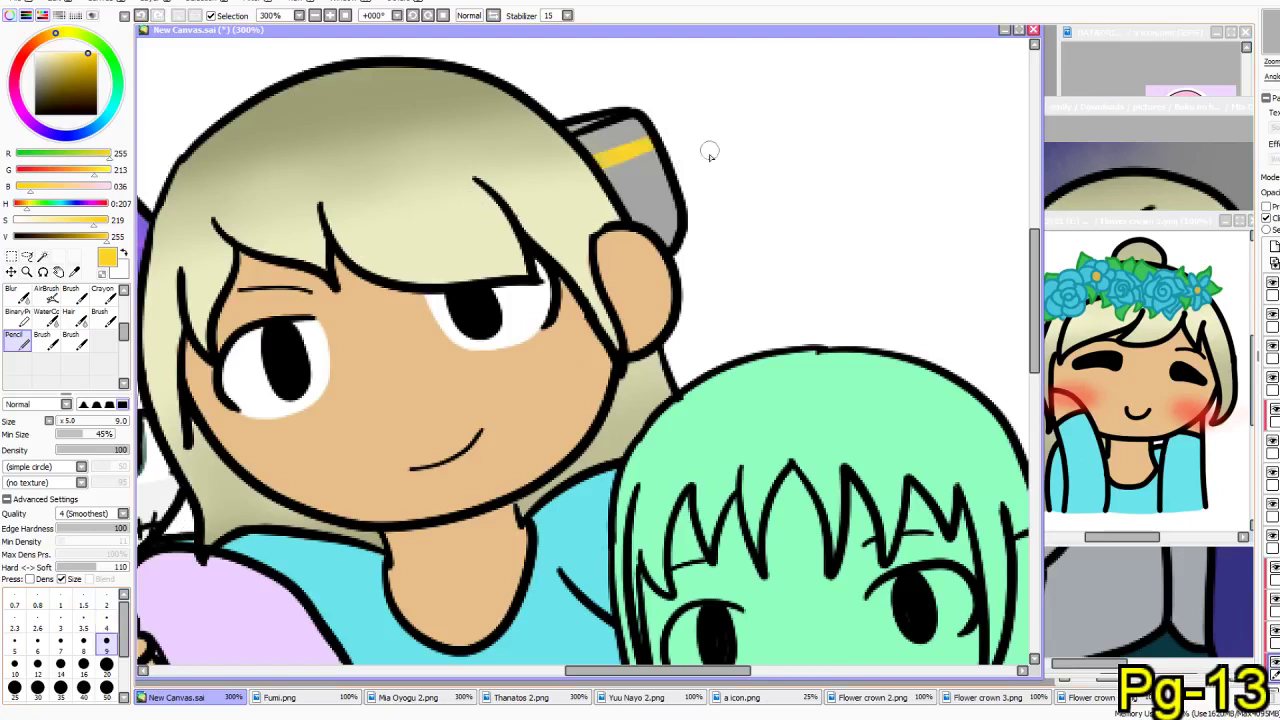
left_click_drag(626, 208, 664, 182)
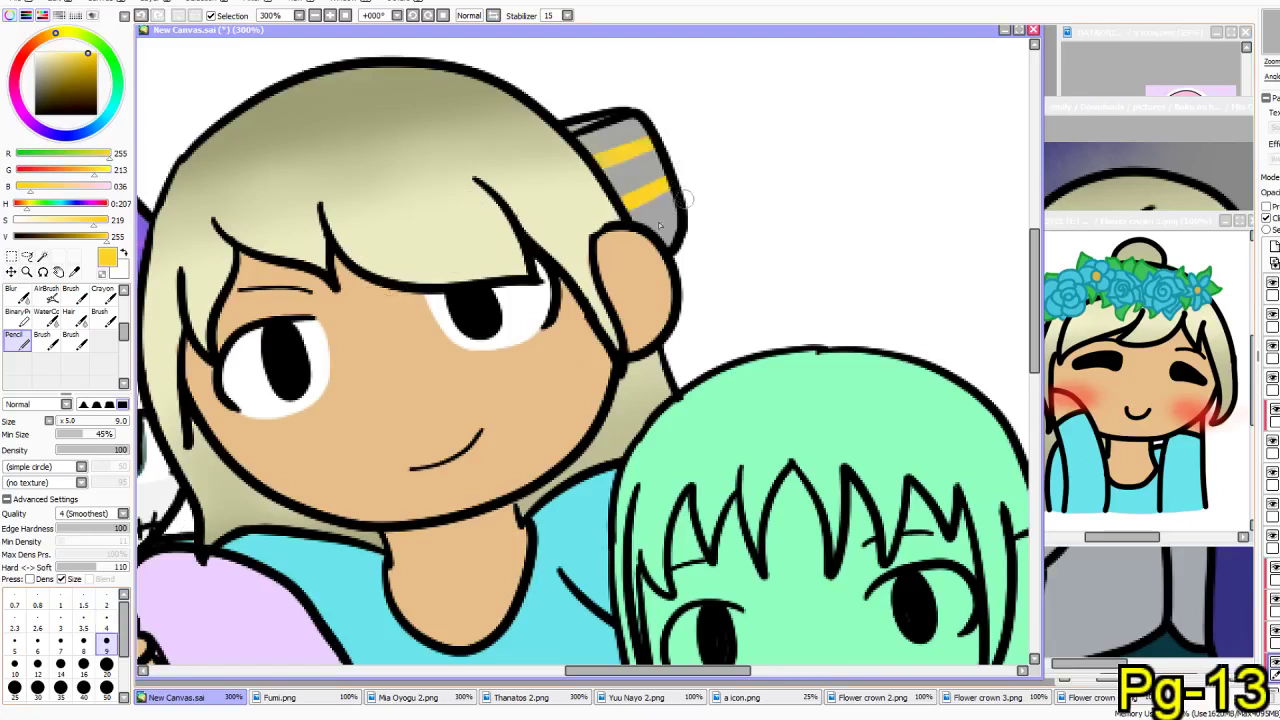
- Check the accessory in Mia Oyogu 2.png and redraw the two yellow stripes slightly lower and steeper
left_click(330, 700)
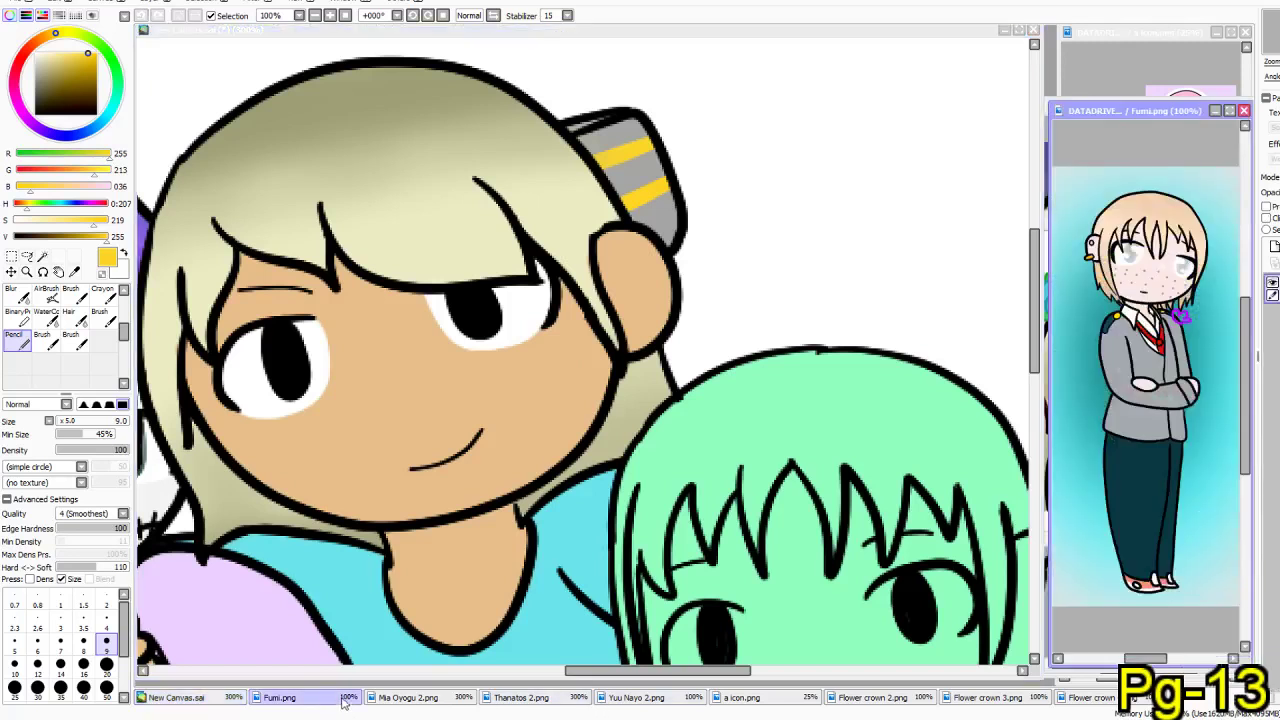
left_click(400, 698)
left_click(678, 207)
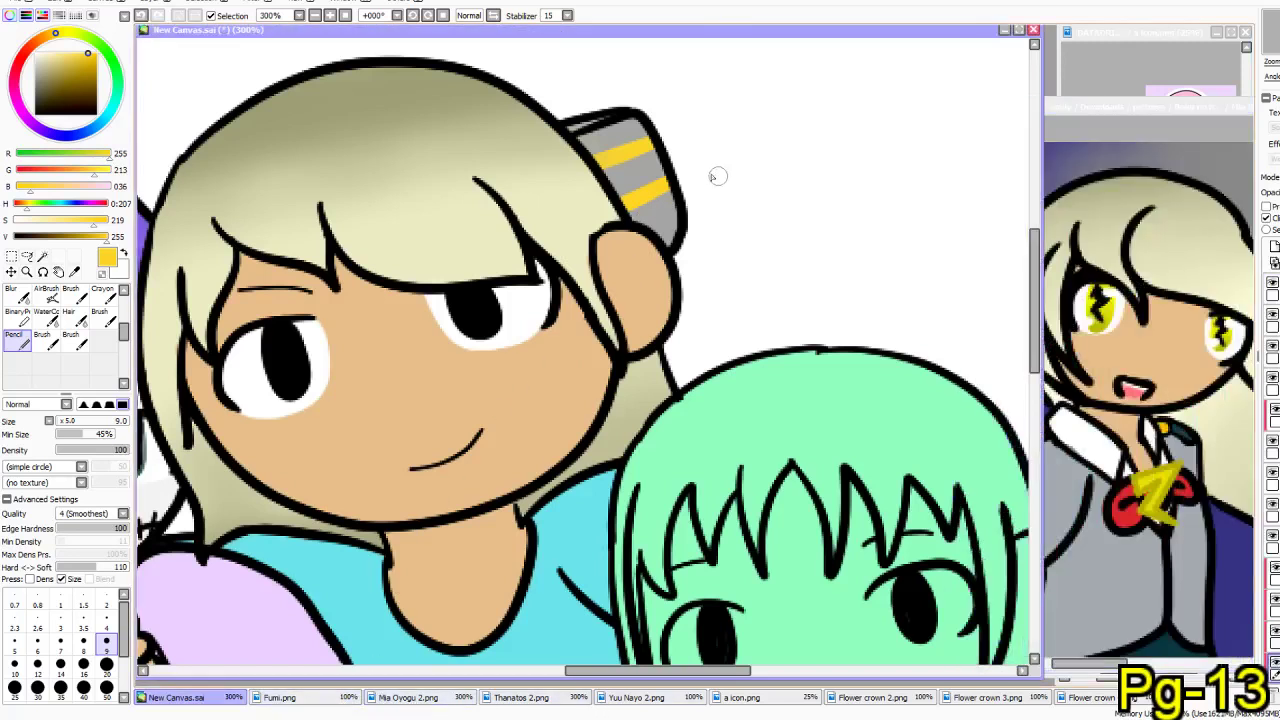
key("ctrl+z")
key("ctrl+z")
key("ctrl+y")
key("ctrl+z")
key("ctrl+y")
key("ctrl+y")
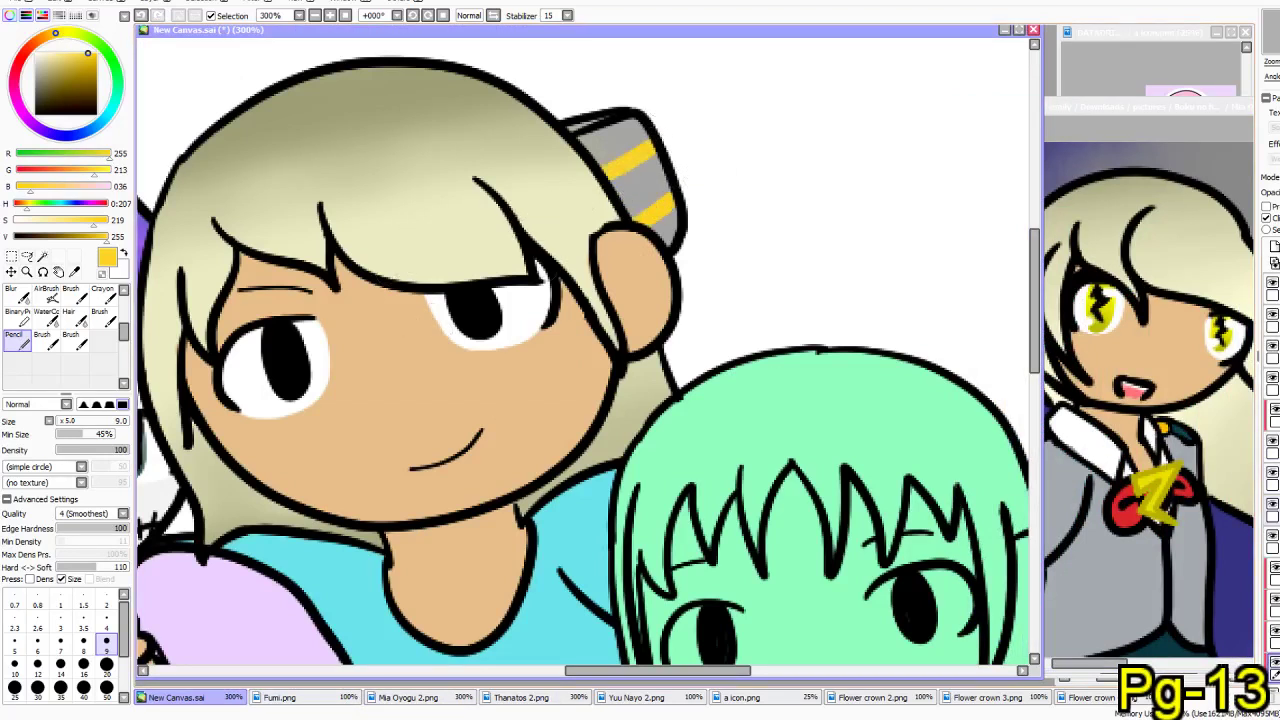
- On a new clipping layer, recolour both of the tan-skinned character's black irises yellow (255, 241, 36) with the Pencil at size 9
left_click(1277, 351)
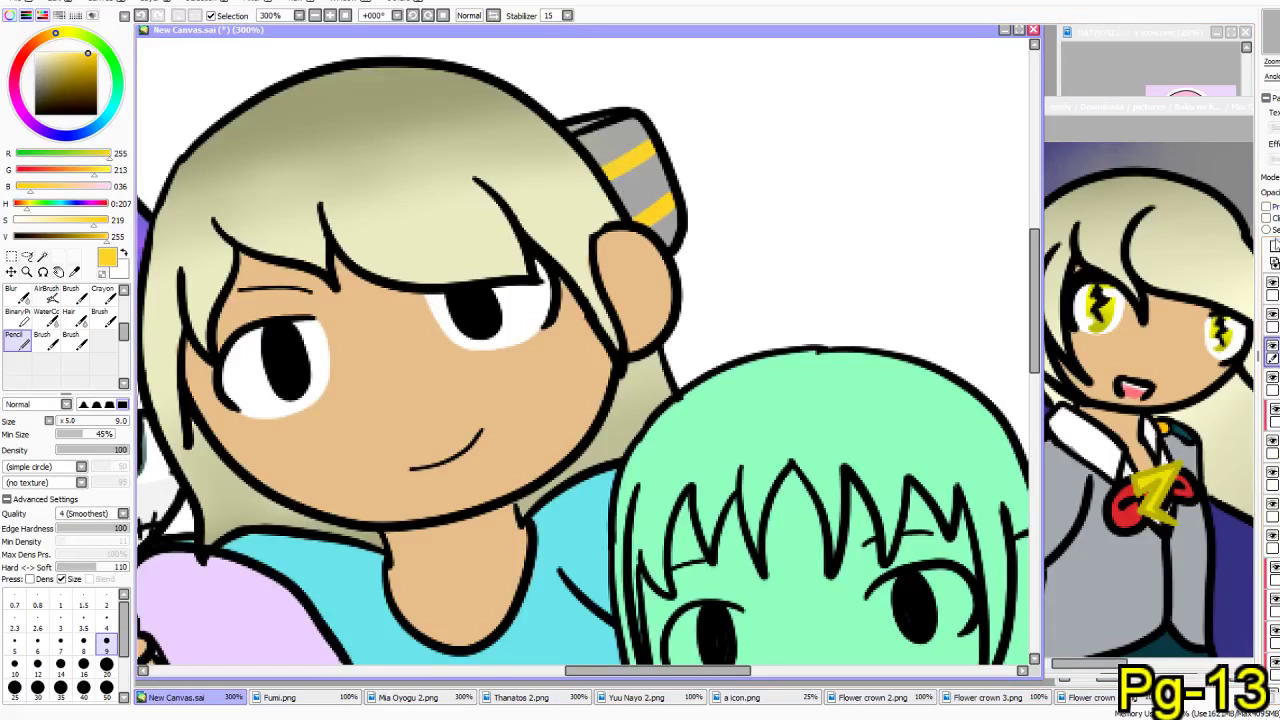
left_click(1276, 245)
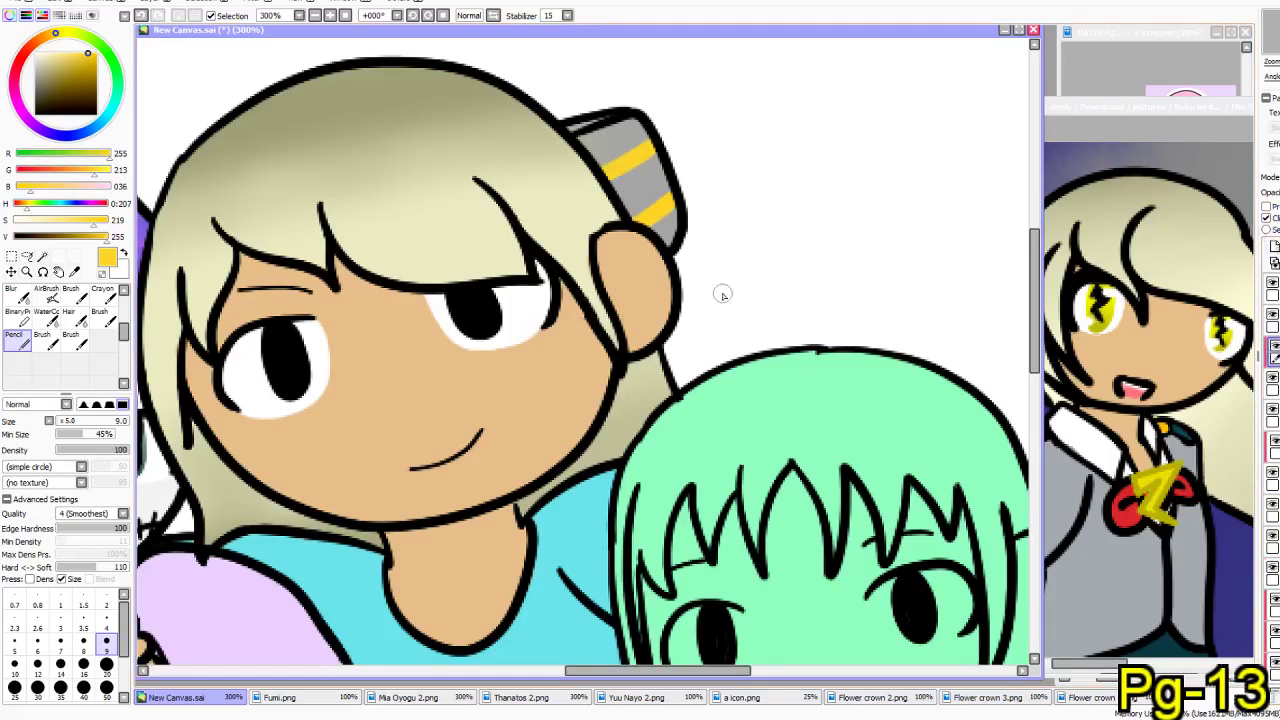
left_click_drag(466, 357, 599, 338)
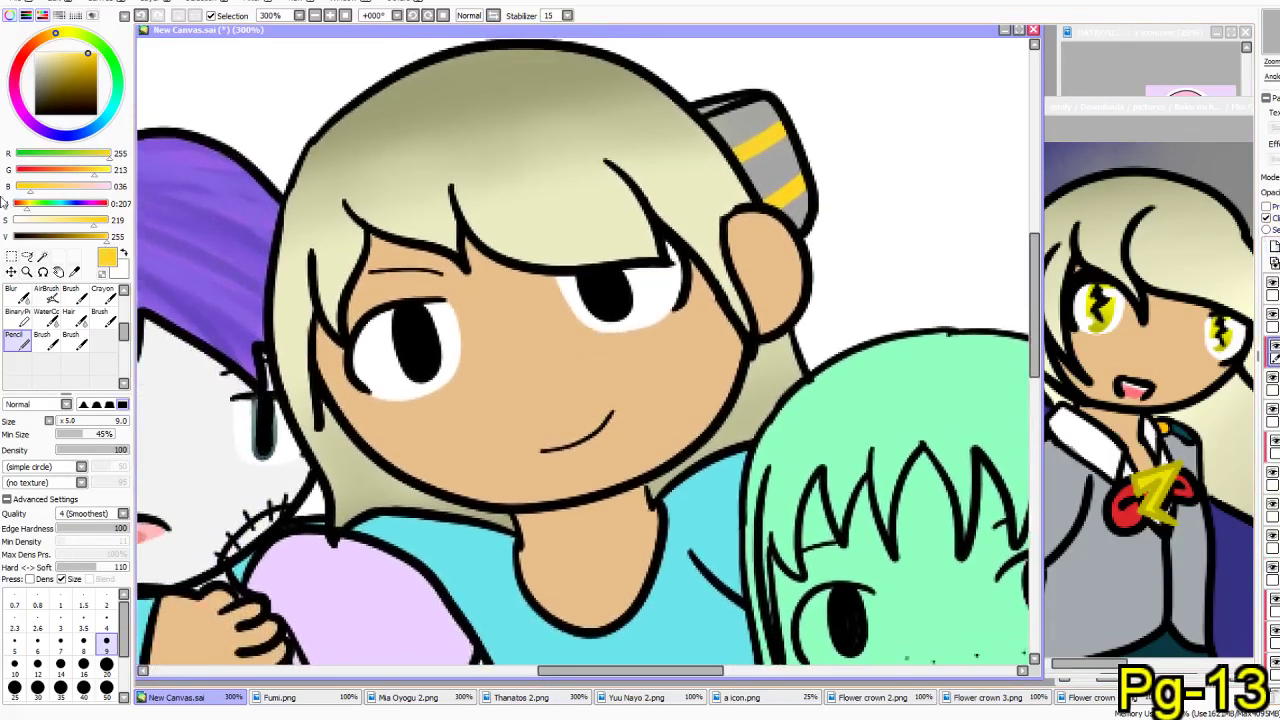
left_click(61, 34)
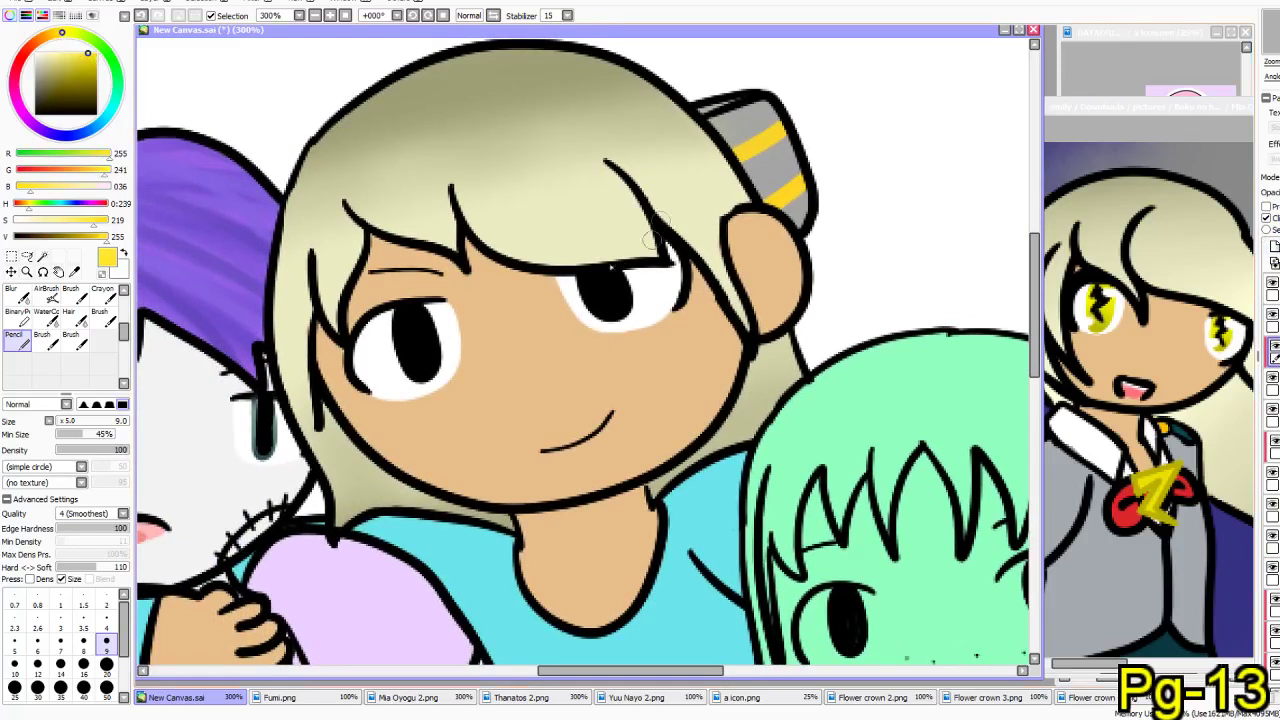
mouse_move(600, 280)
left_mouse_down()
mouse_move(640, 288)
mouse_move(626, 320)
left_mouse_up()
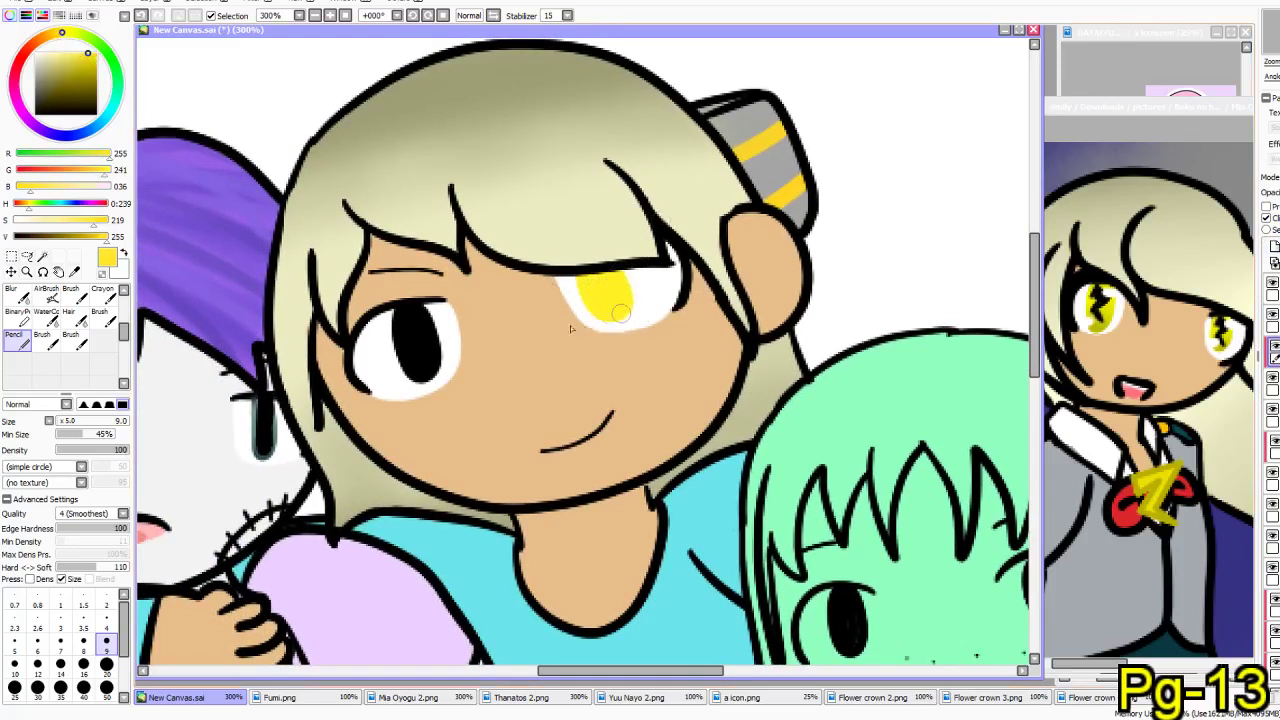
mouse_move(406, 322)
left_mouse_down()
mouse_move(414, 383)
mouse_move(429, 376)
mouse_move(433, 339)
mouse_move(416, 314)
mouse_move(385, 330)
left_mouse_up()
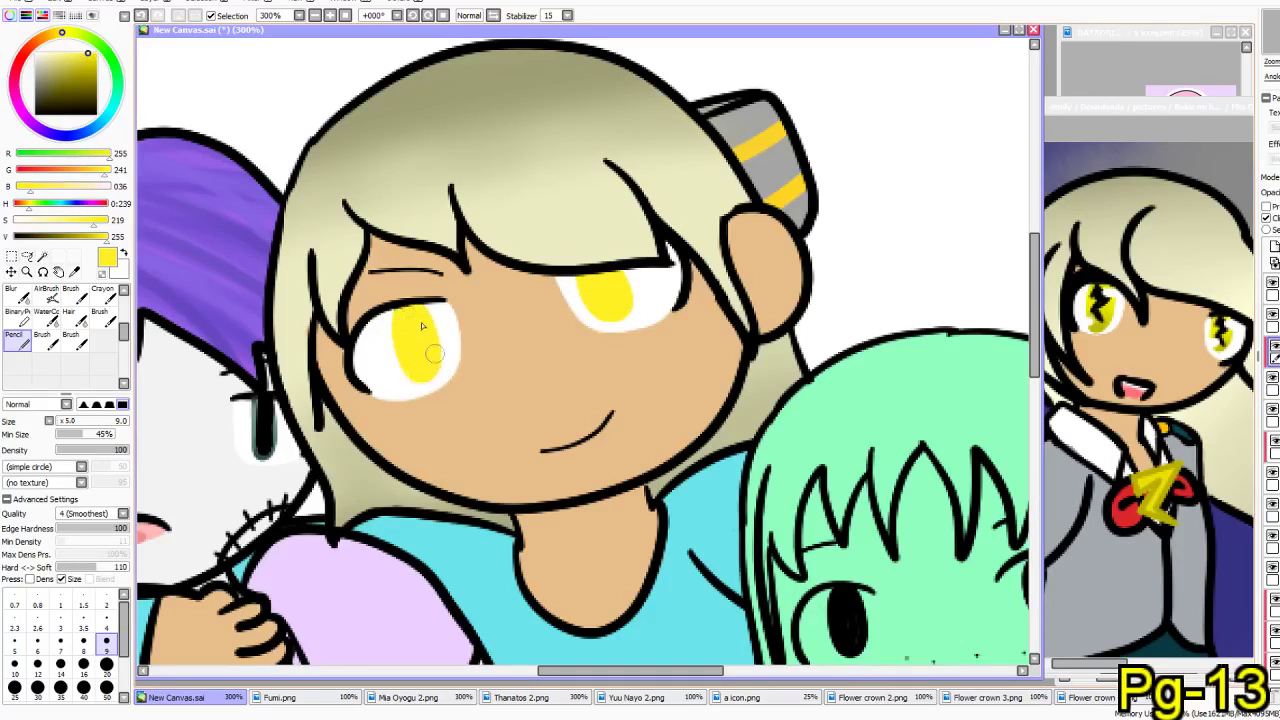
- Darken the yellow to 218, 205, 14 and paint a shade band over the lower part of both irises
left_click_drag(82, 237, 92, 237)
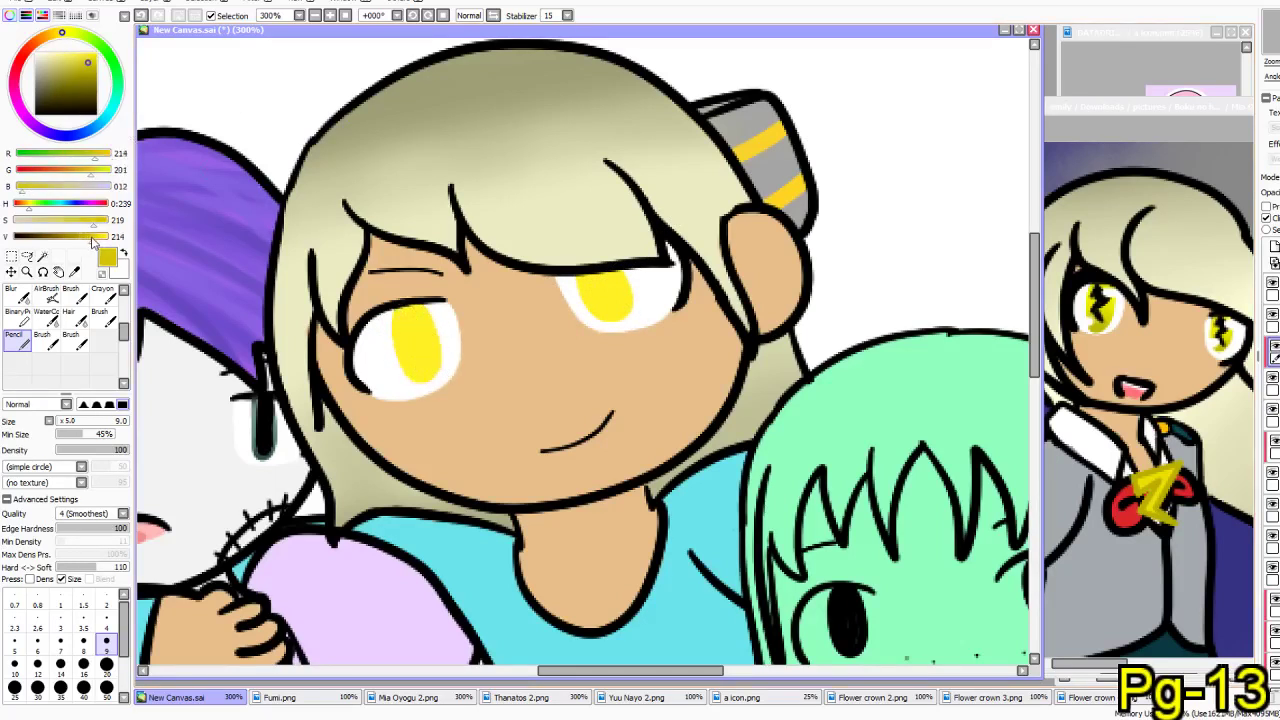
mouse_move(423, 332)
left_mouse_down()
mouse_move(391, 351)
mouse_move(447, 380)
left_mouse_up()
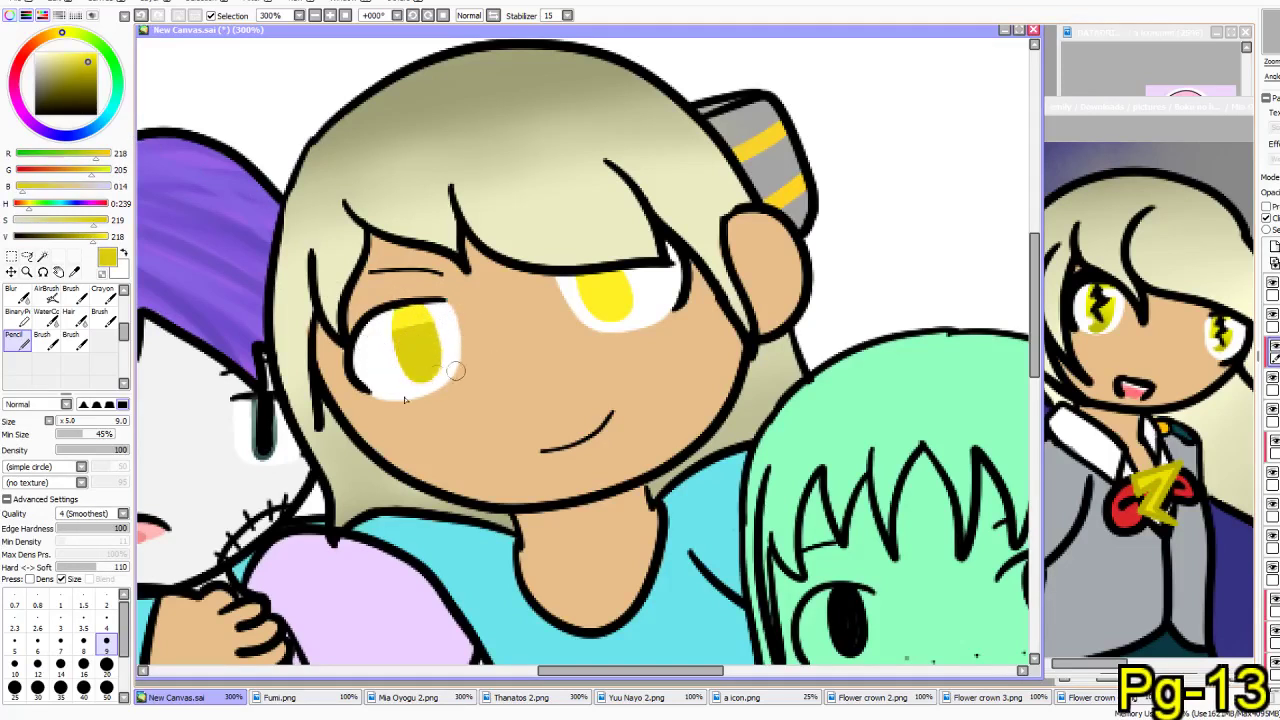
mouse_move(624, 284)
left_mouse_down()
mouse_move(536, 306)
mouse_move(606, 292)
mouse_move(584, 326)
left_mouse_up()
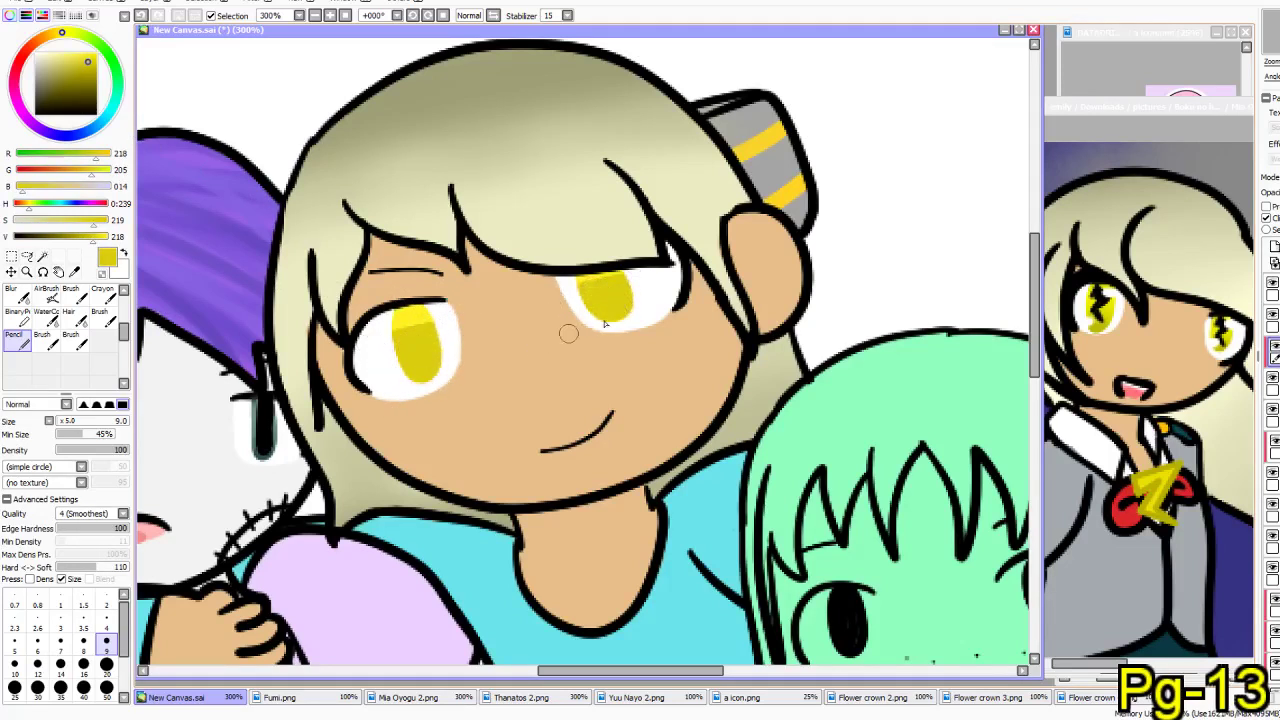
- Darken the colour to 192, 179, 0 and add a second, lower shade band to both irises
left_click_drag(91, 237, 82, 237)
mouse_move(456, 336)
left_mouse_down()
mouse_move(430, 348)
mouse_move(454, 366)
left_mouse_up()
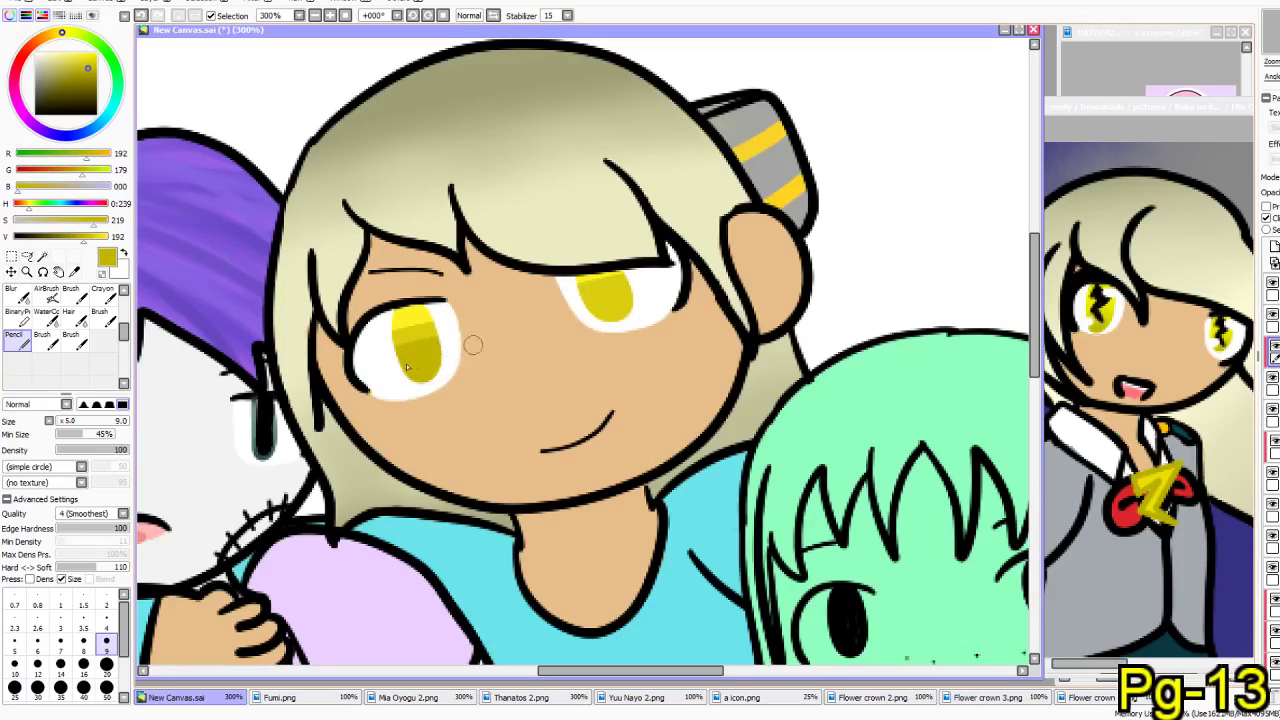
key("ctrl+z")
mouse_move(452, 346)
left_mouse_down()
mouse_move(403, 357)
mouse_move(430, 376)
left_mouse_up()
left_click_drag(644, 289, 636, 312)
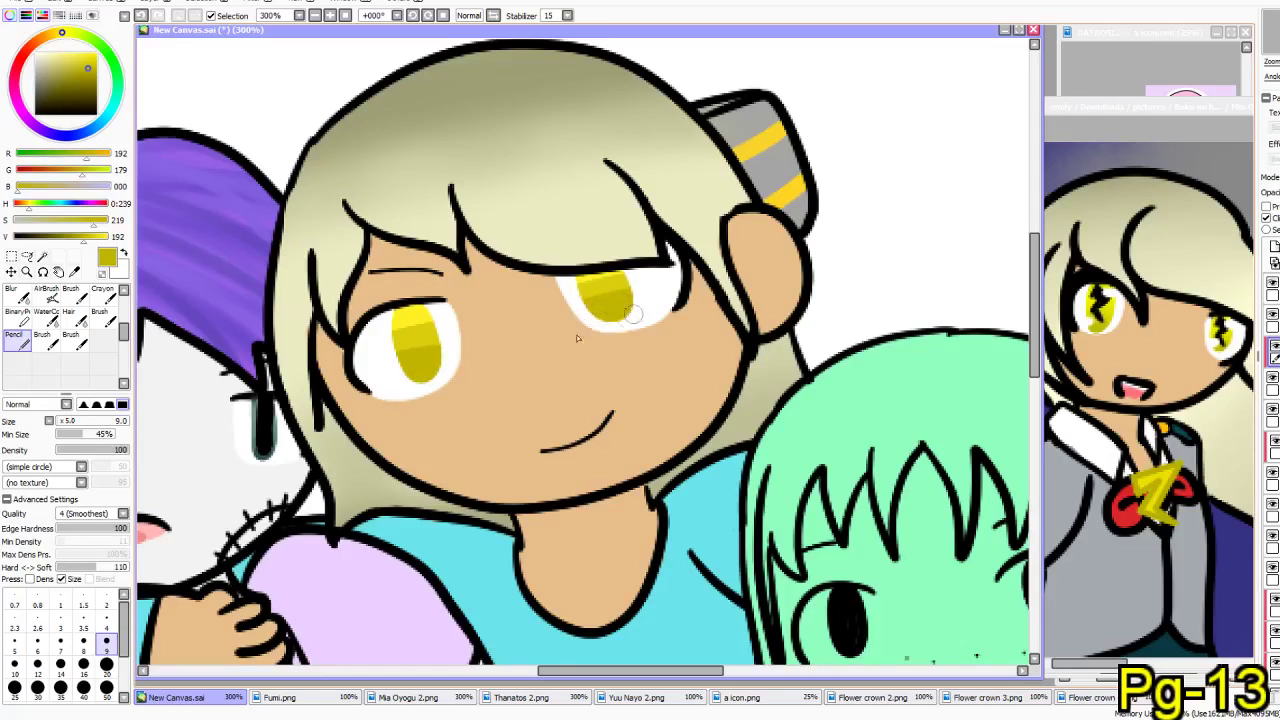
- Darken the colour to 176, 164, 0 and paint the darkest band at the base of both irises
left_click_drag(84, 242, 76, 242)
left_click_drag(445, 347, 467, 364)
left_click_drag(661, 312, 628, 313)
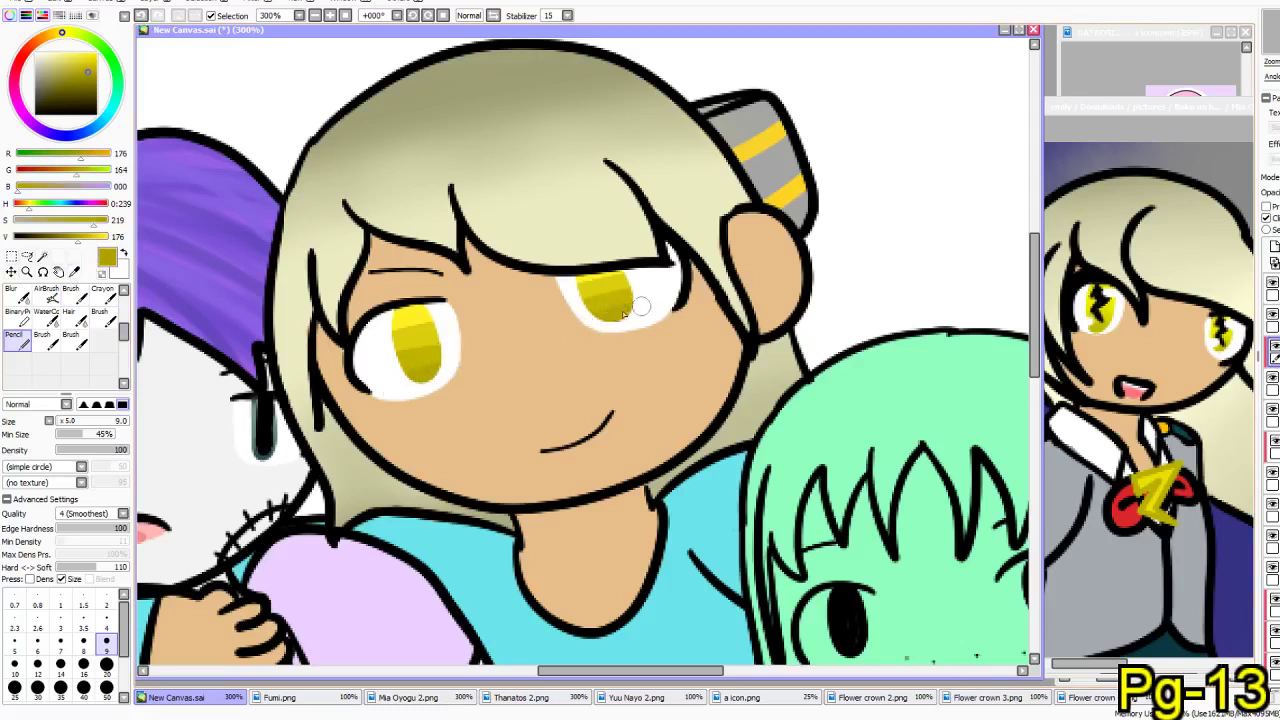
- Blend the yellow bands in the irises into a smooth gradient with the Blur tool at size 12
left_click(15, 291)
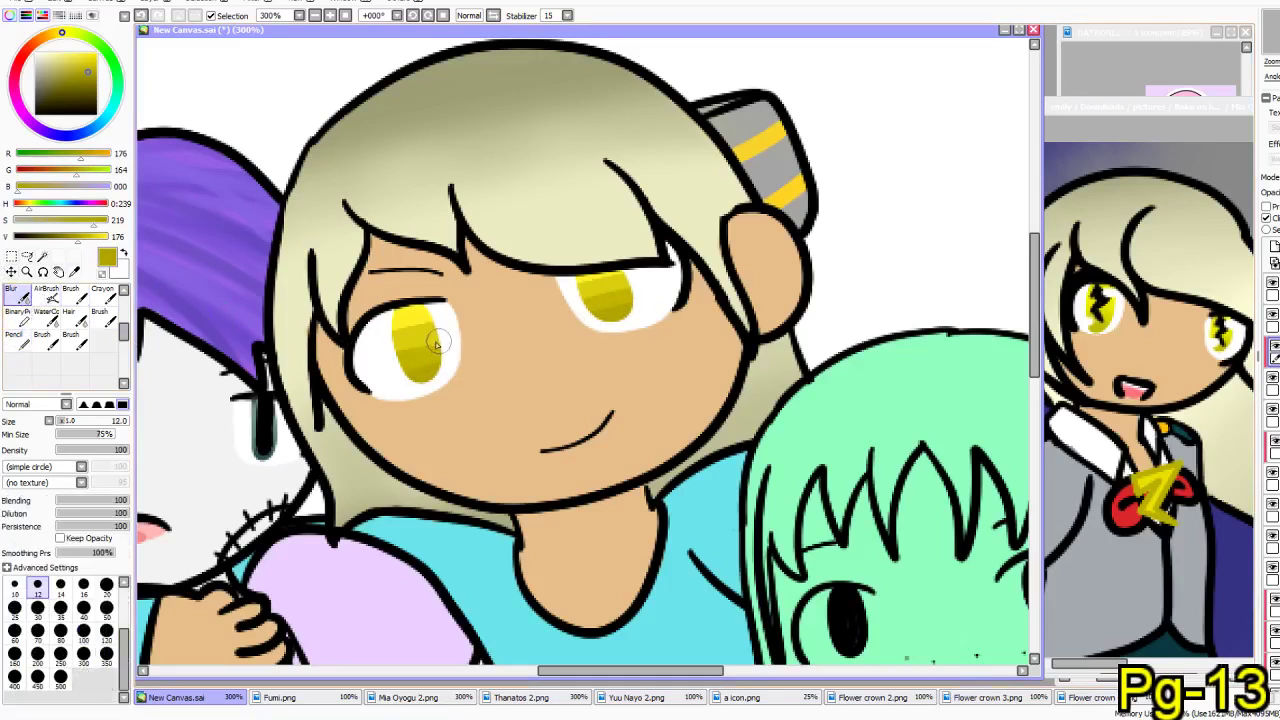
mouse_move(430, 366)
left_mouse_down()
mouse_move(411, 327)
mouse_move(397, 320)
mouse_move(417, 372)
mouse_move(437, 365)
mouse_move(401, 352)
mouse_move(402, 318)
left_mouse_up()
key("ctrl+z")
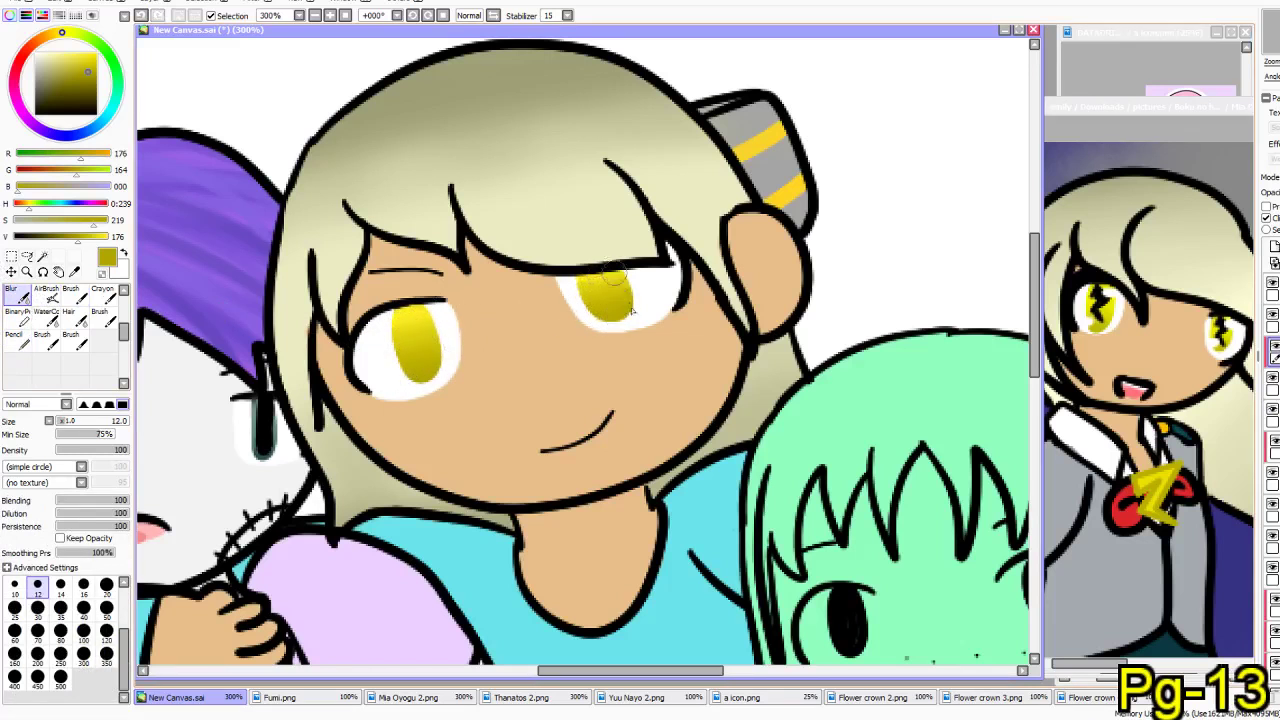
- Draw black Z-shaped zigzag pupils over both yellow irises with the Pencil at size 4
left_click_drag(72, 86, 35, 115)
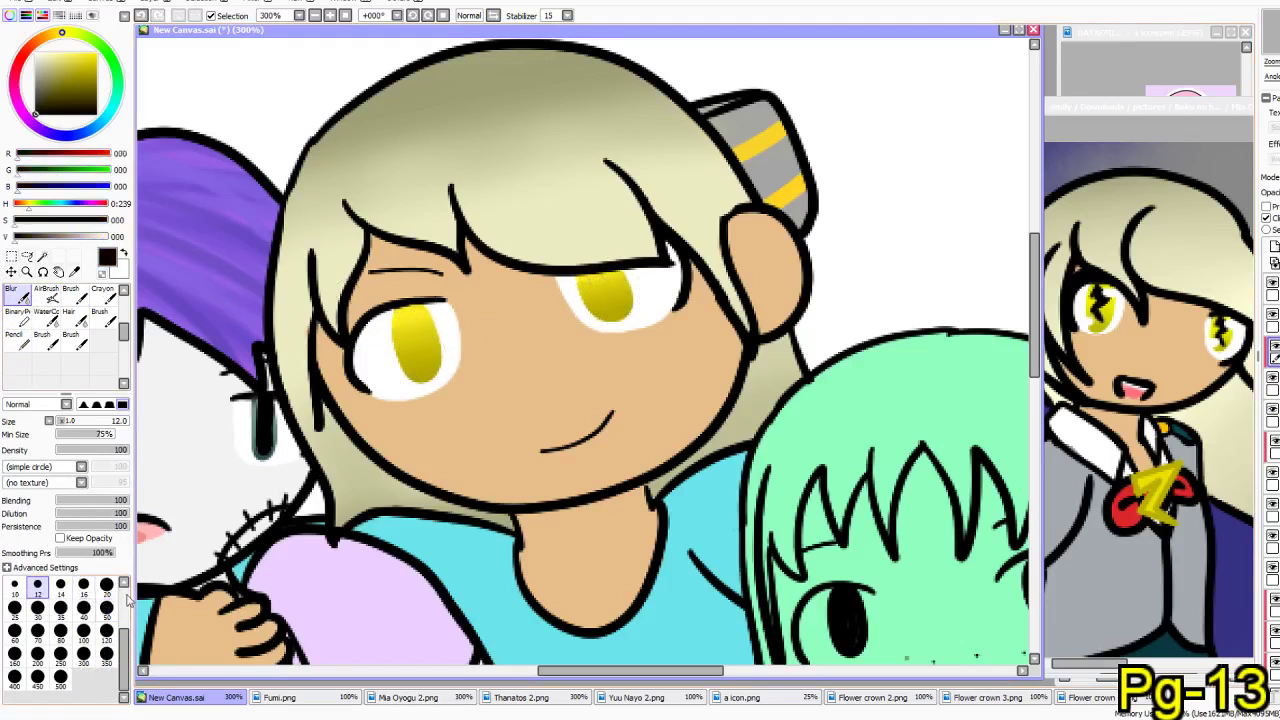
left_click(18, 340)
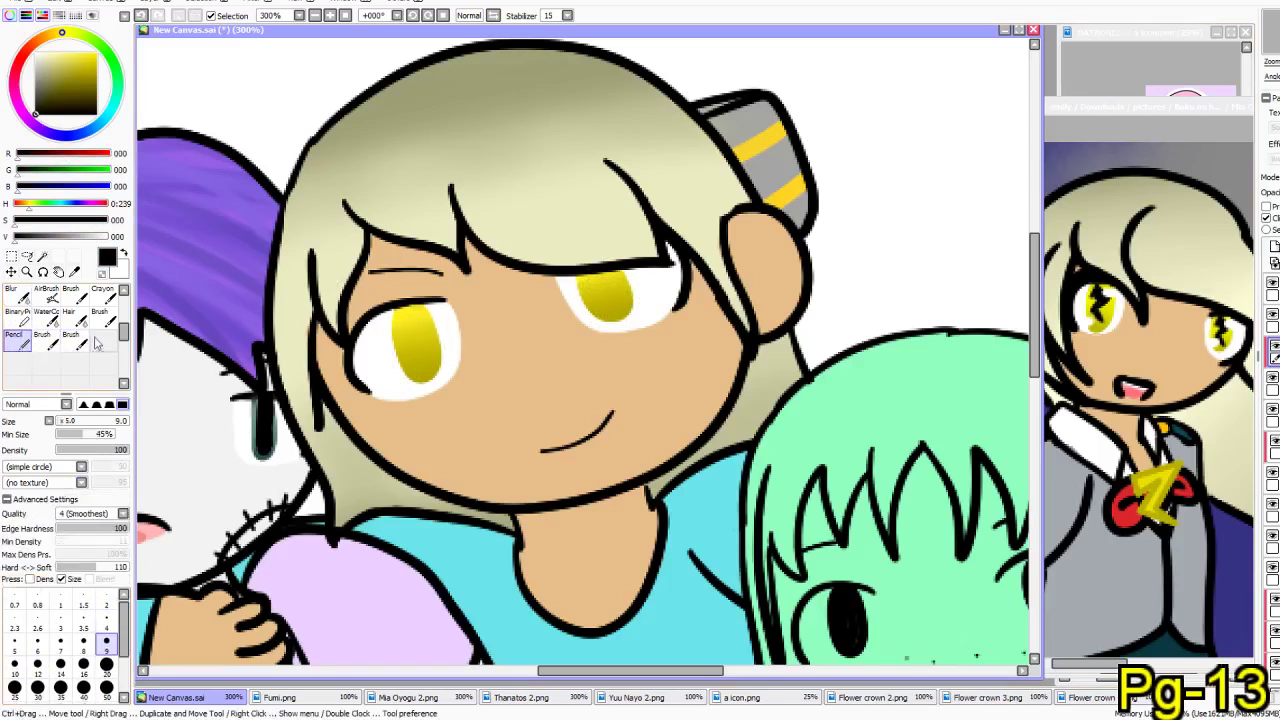
left_click(107, 622)
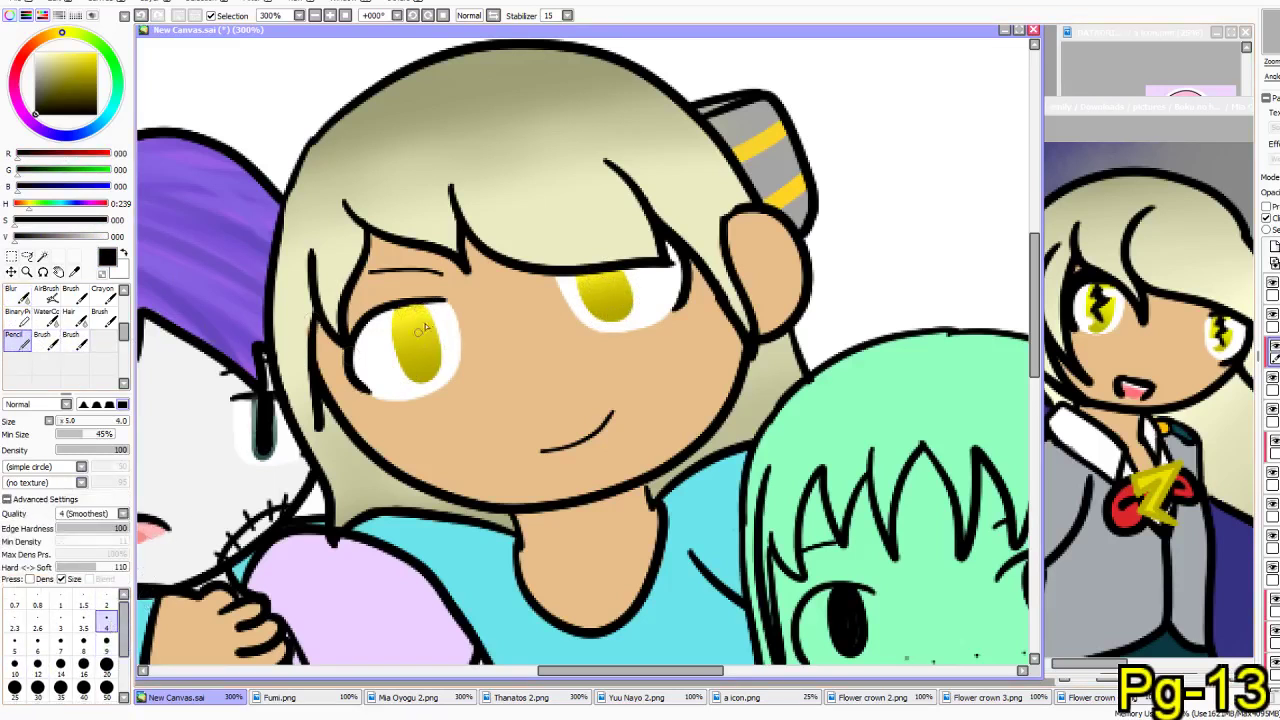
key("ctrl+z")
key("ctrl+z")
key("ctrl+z")
mouse_move(624, 276)
left_mouse_down()
mouse_move(597, 311)
mouse_move(628, 313)
mouse_move(603, 308)
mouse_move(630, 284)
mouse_move(611, 297)
mouse_move(586, 277)
left_mouse_up()
- Add small white highlights to both of the blond character's yellow irises with the size 4 Pencil
key("x")
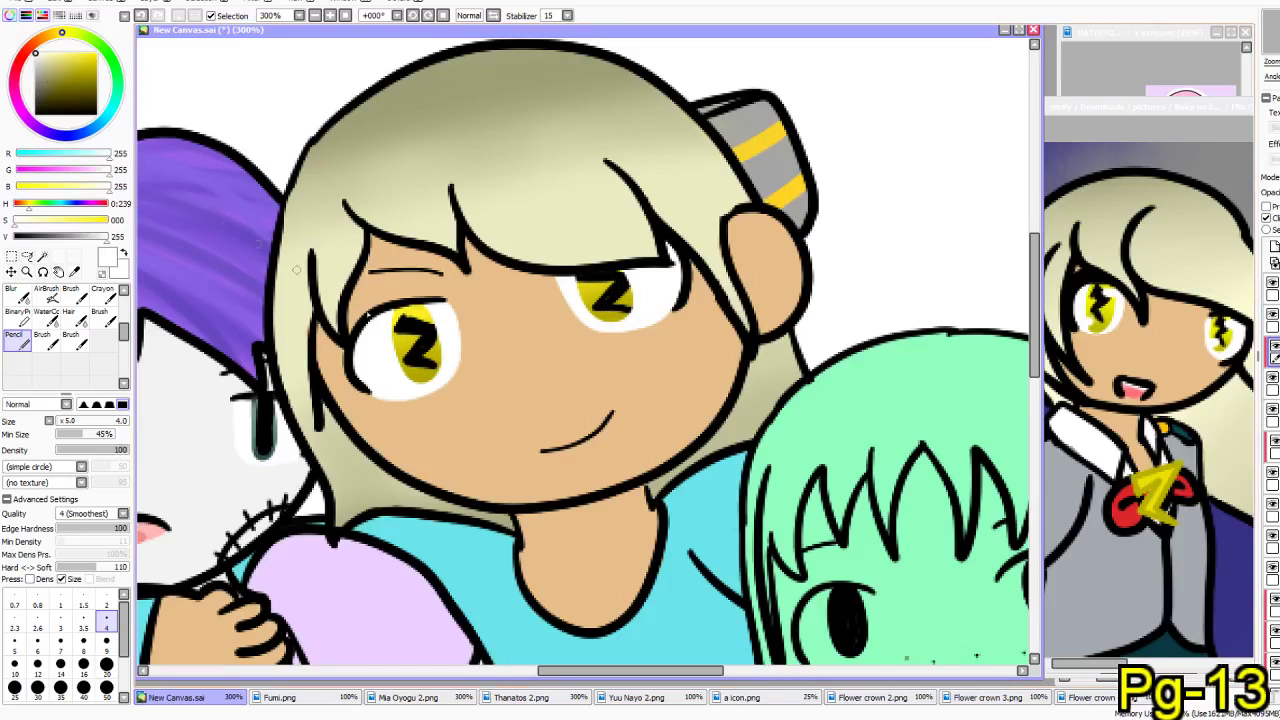
left_click_drag(439, 317, 438, 327)
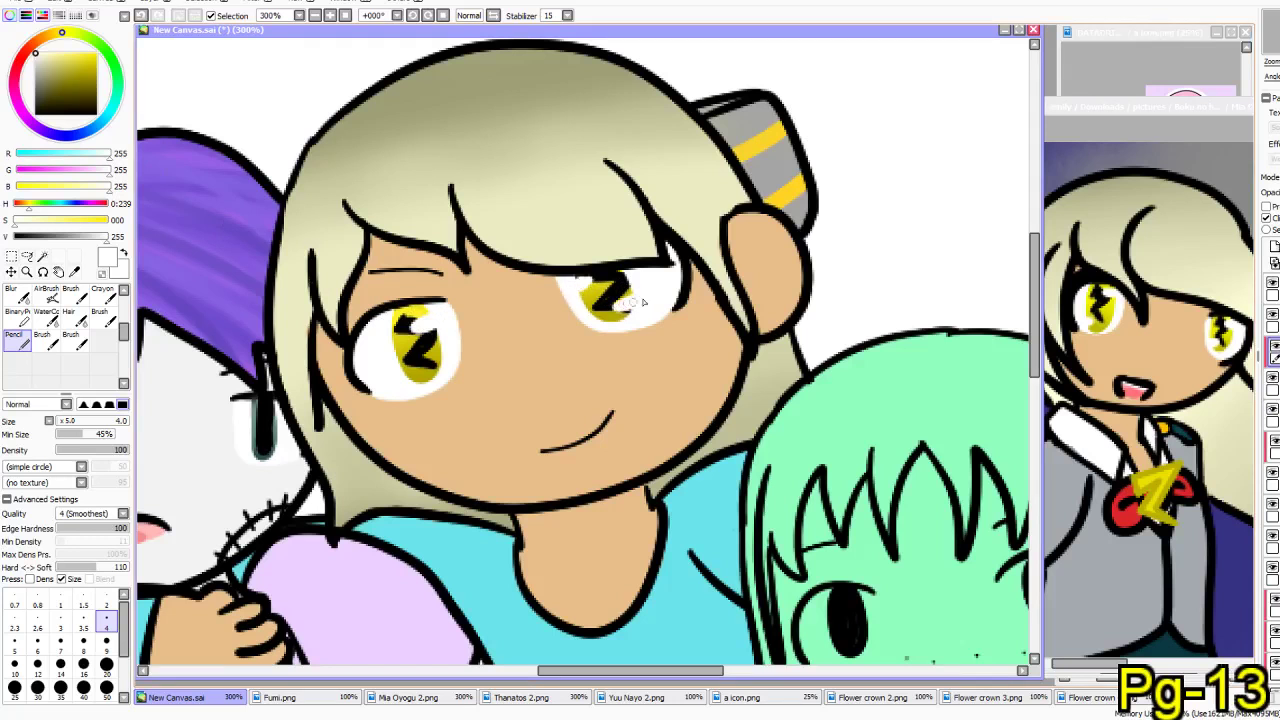
left_click_drag(403, 375, 406, 371)
- Sample the shirt's light blue and paint the sleeve behind the green character's shoulder on its layer with the Pencil at size 9
left_click_drag(426, 474, 620, 543)
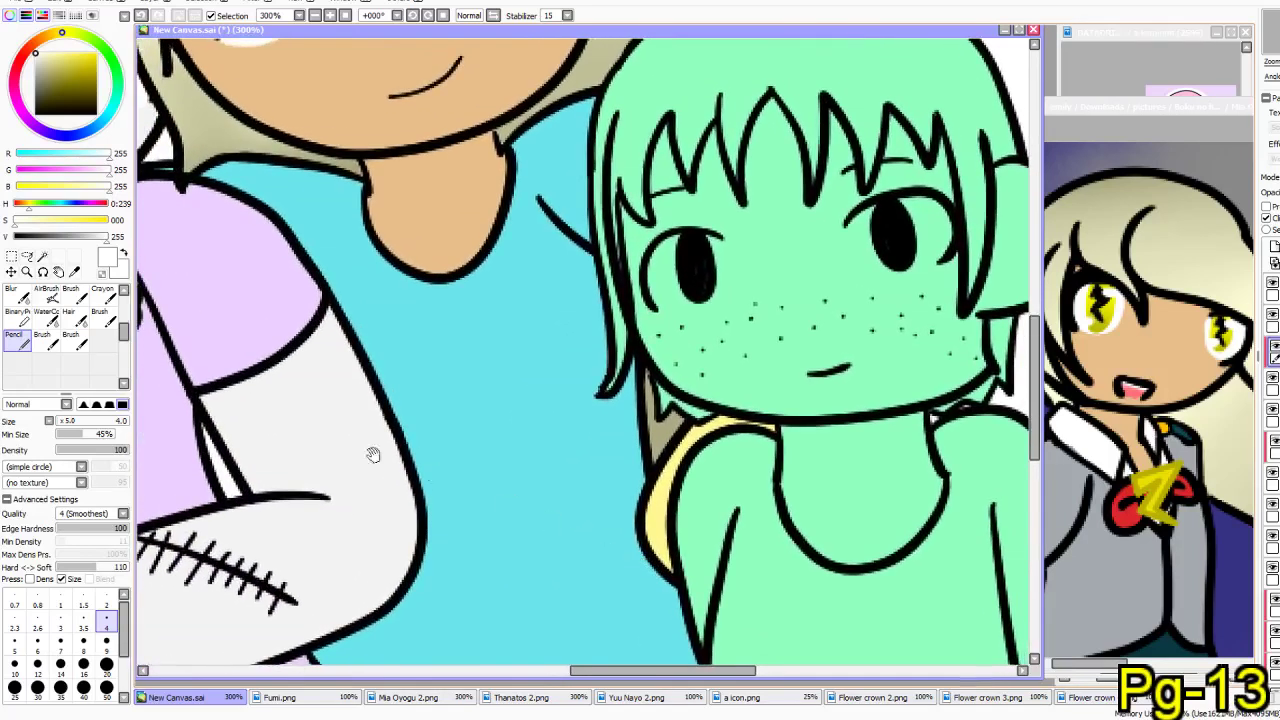
left_click(76, 272)
left_click(415, 375)
left_click(17, 341)
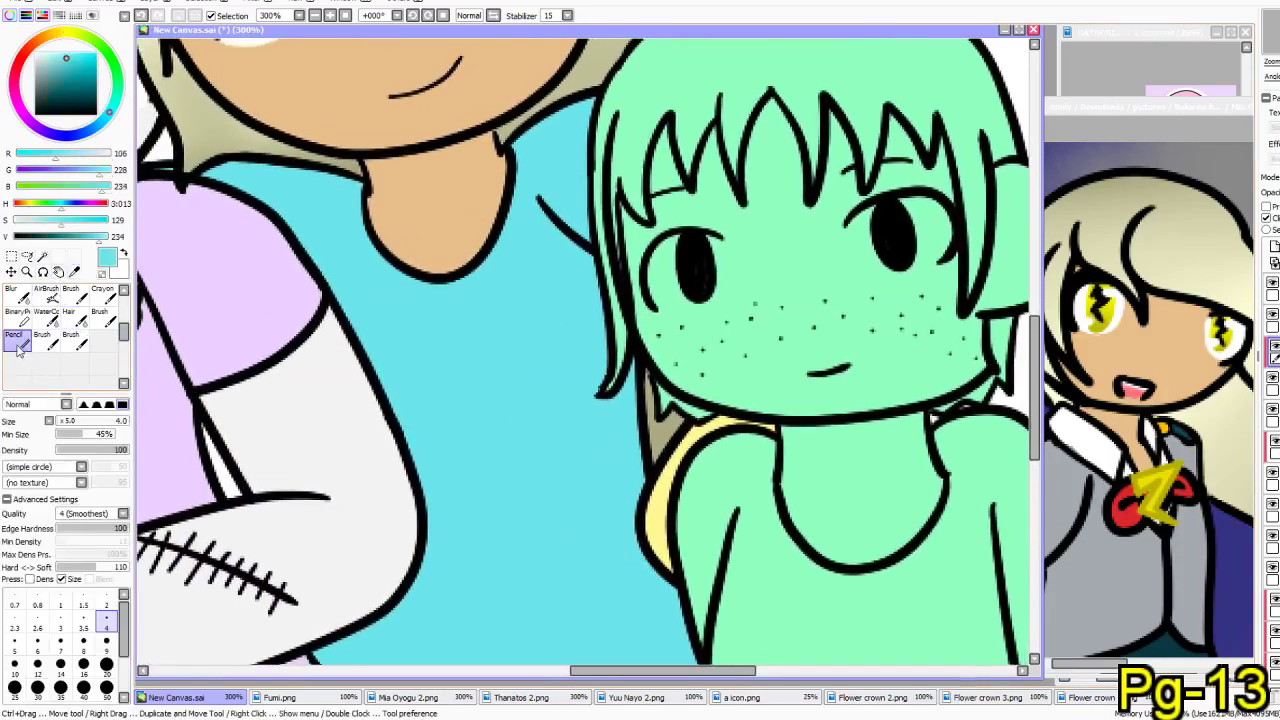
left_click(107, 645)
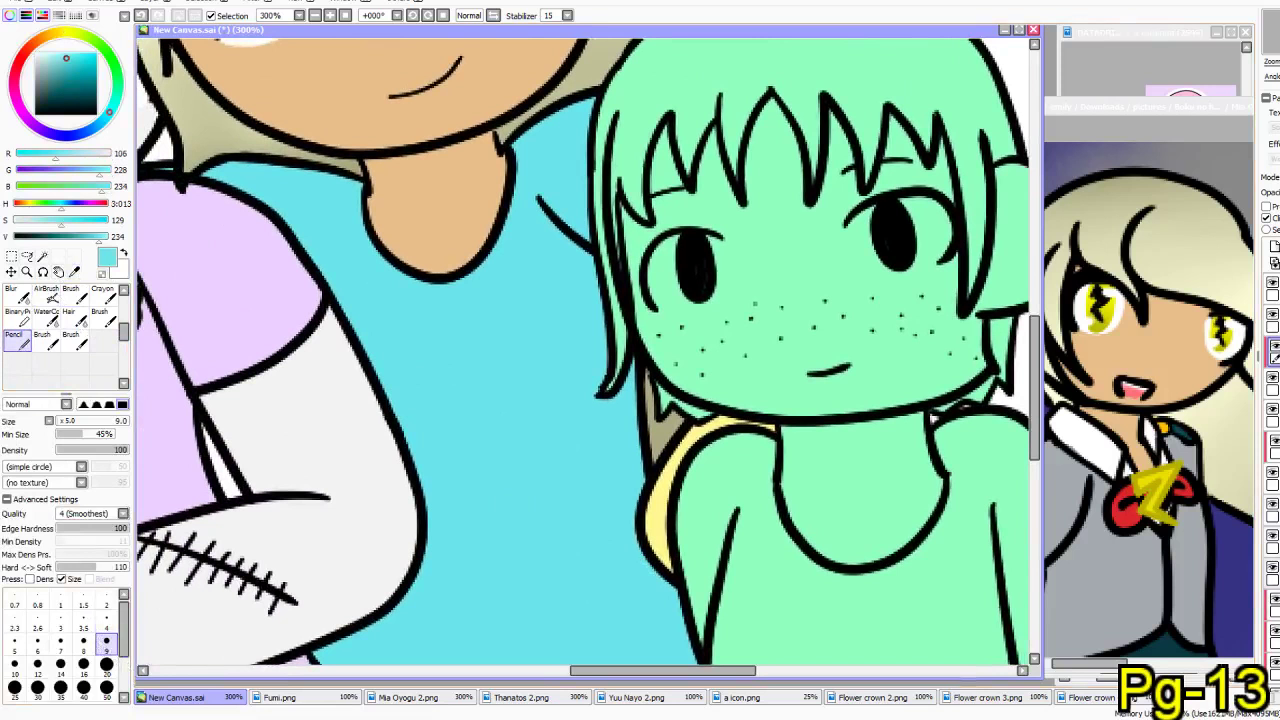
left_click(1277, 636)
left_click(1277, 668)
left_click(1277, 605)
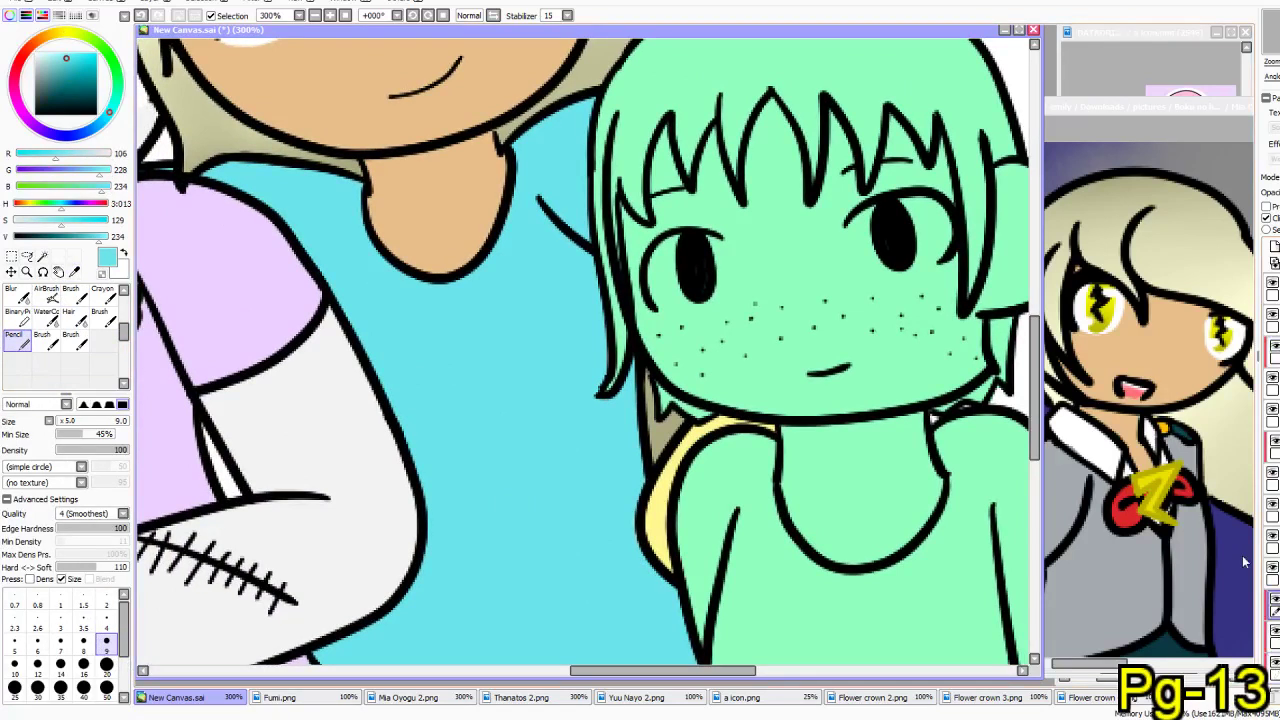
left_click_drag(648, 507, 657, 560)
key("ctrl+z")
mouse_move(695, 428)
left_mouse_down()
mouse_move(673, 462)
mouse_move(768, 425)
left_mouse_up()
key("ctrl+z")
left_click_drag(688, 440, 766, 427)
- Sample the blond character's tan skin and paint the yellow arm visible beside the green character's shoulder
left_click(74, 272)
left_click(386, 220)
left_click(17, 341)
mouse_move(650, 514)
left_mouse_down()
mouse_move(678, 551)
mouse_move(656, 544)
left_mouse_up()
key("ctrl+z")
mouse_move(678, 466)
left_mouse_down()
mouse_move(656, 516)
mouse_move(674, 566)
left_mouse_up()
left_click_drag(650, 511, 680, 470)
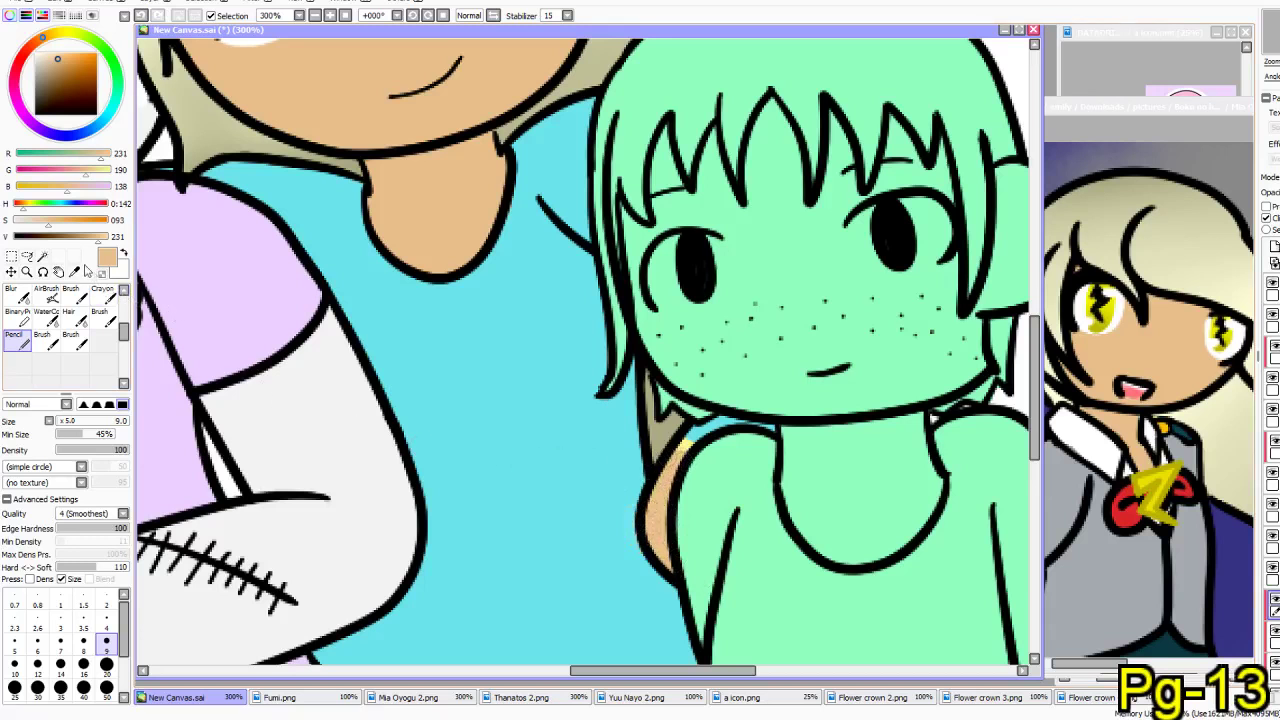
- Sample the shirt's light blue again and cover the leftover yellow at the sleeve's edge with the Brush
left_click(74, 272)
left_click(403, 329)
left_click(46, 341)
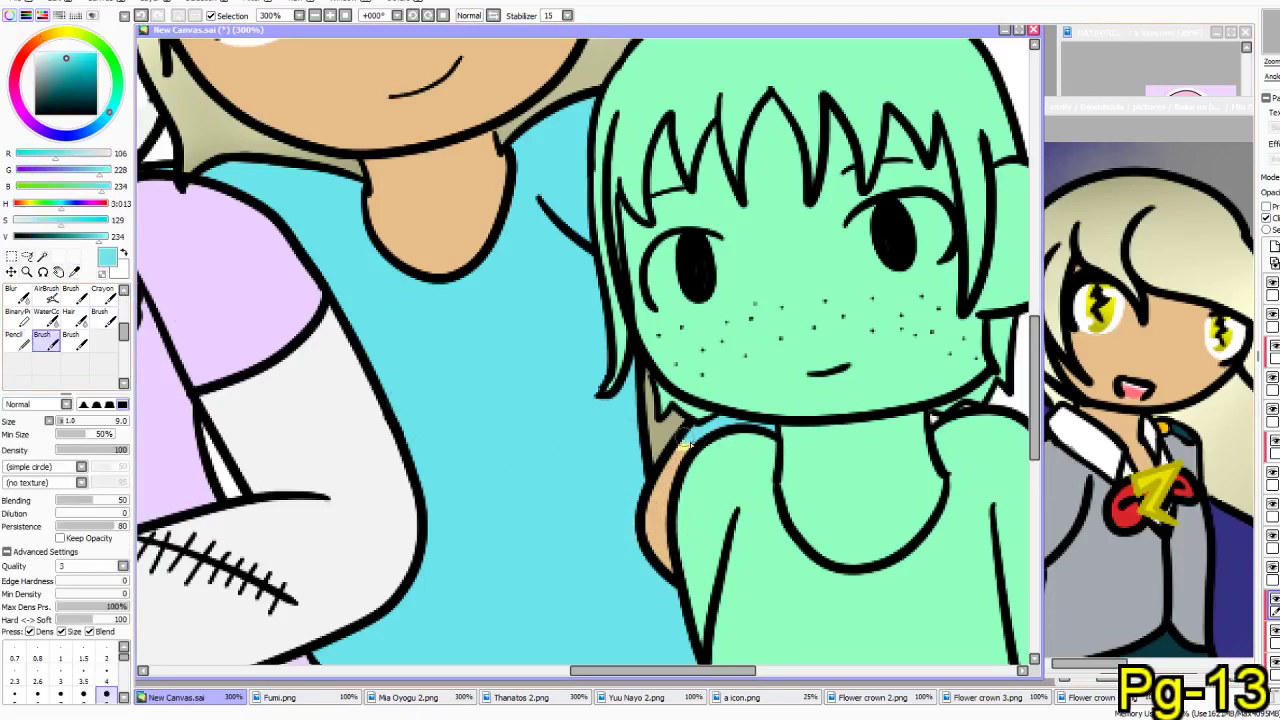
- Draw the black hem line between the blue sleeve and the tan arm with the Pencil at size 4
left_click(35, 113)
left_click(106, 681)
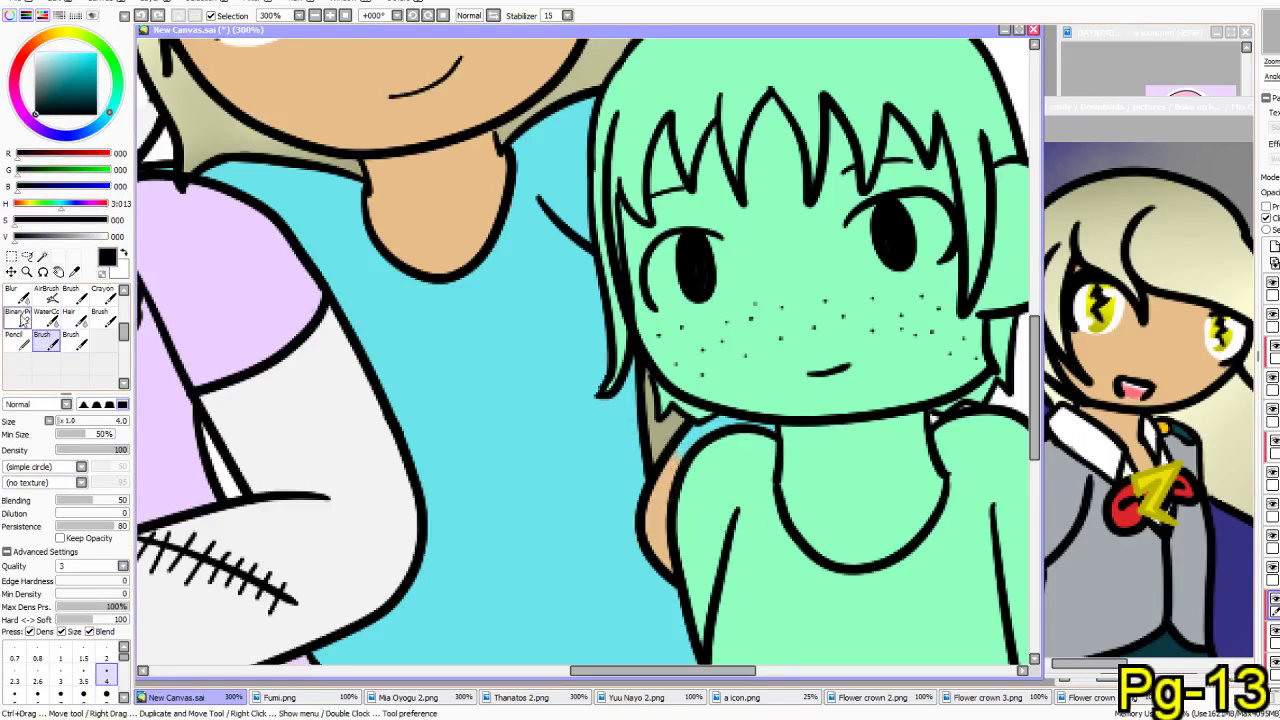
key("n")
left_click_drag(673, 452, 682, 467)
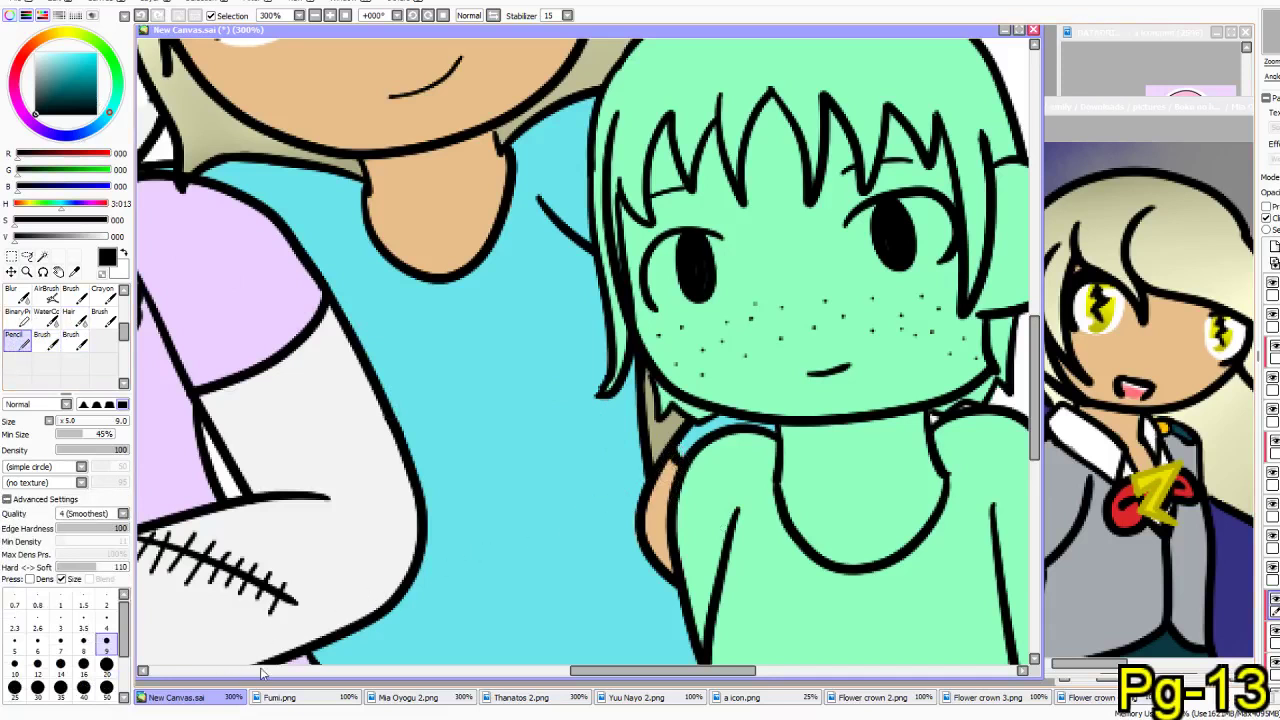
key("ctrl+z")
left_click(106, 617)
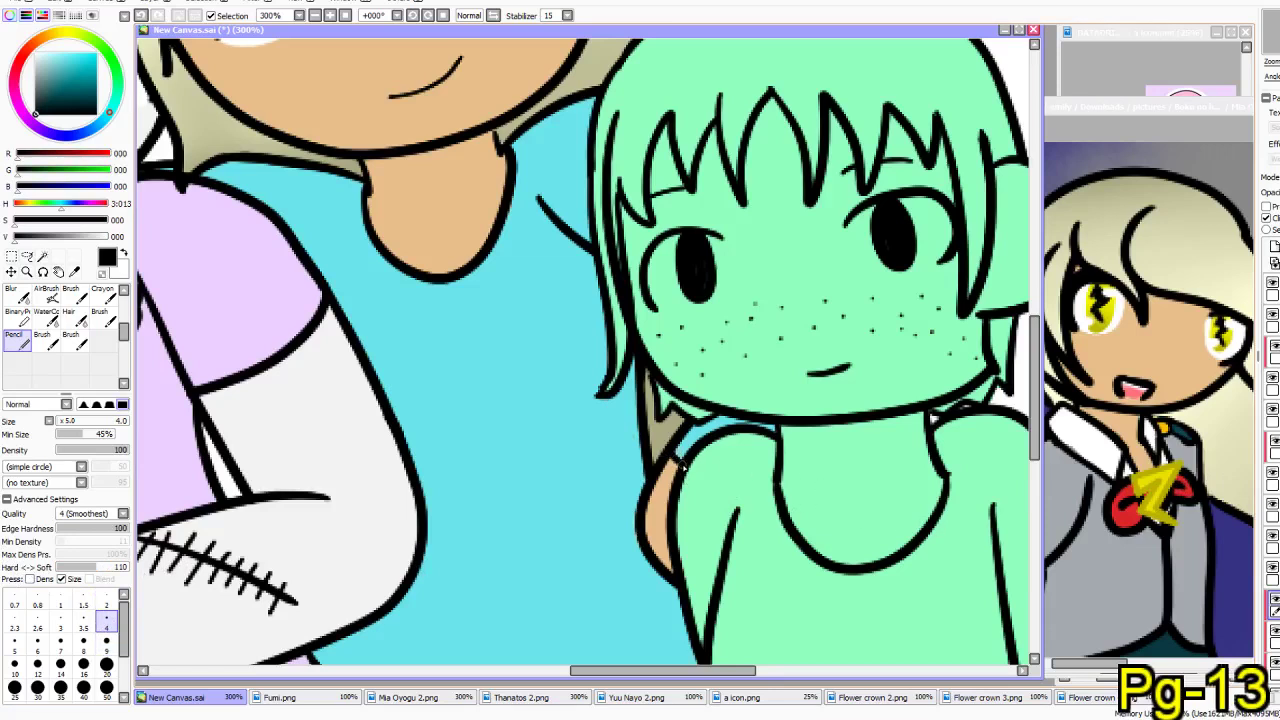
- Paint the blond character's yellow trousers dark grey 105, 105, 105 on their layer with the Pencil at size 35
left_click_drag(951, 565, 901, 672)
left_click_drag(682, 622, 880, 586)
left_click_drag(686, 491, 874, 695)
left_click_drag(725, 609, 620, 366)
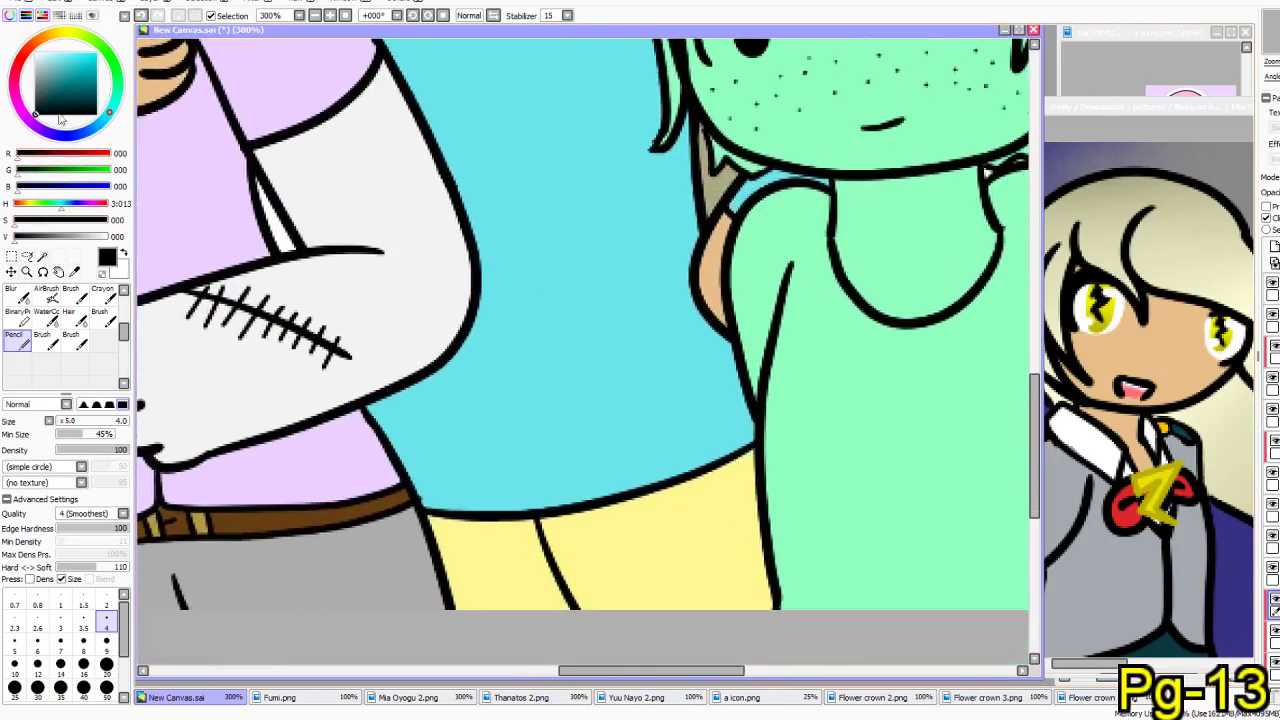
left_click(35, 90)
left_click(60, 687)
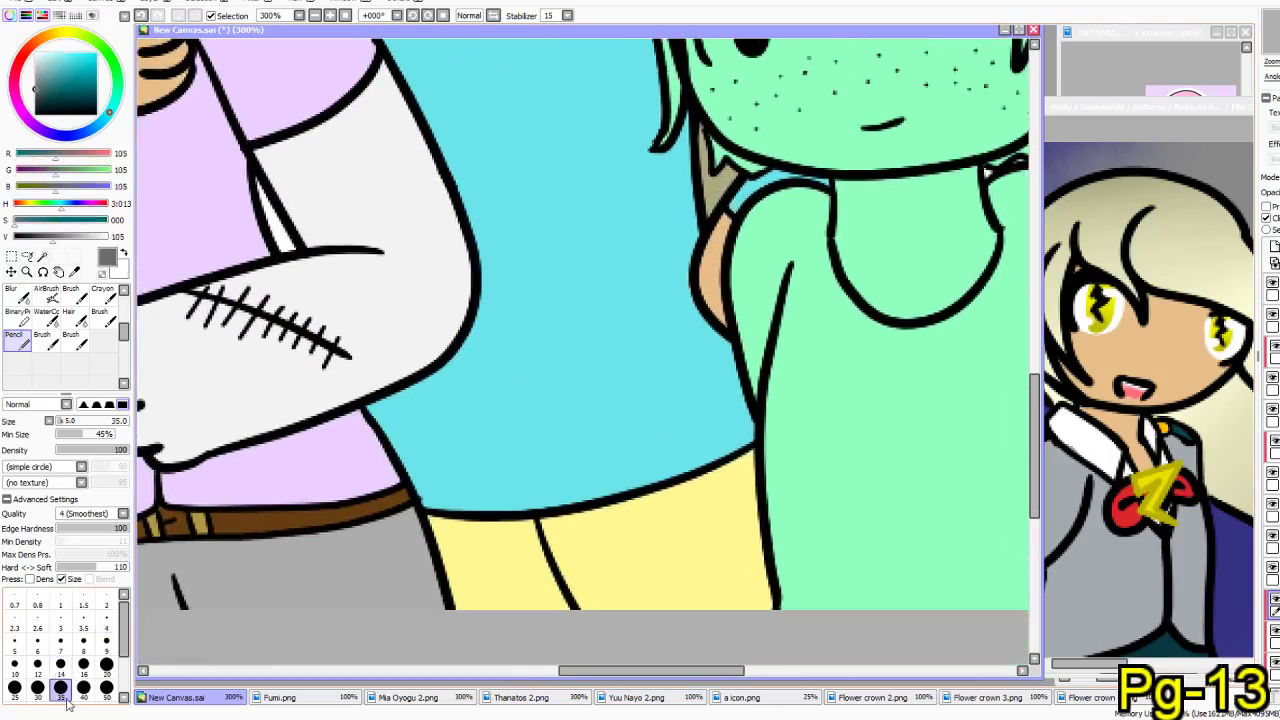
scroll(1272, 570, "down", 3)
left_click(1273, 553)
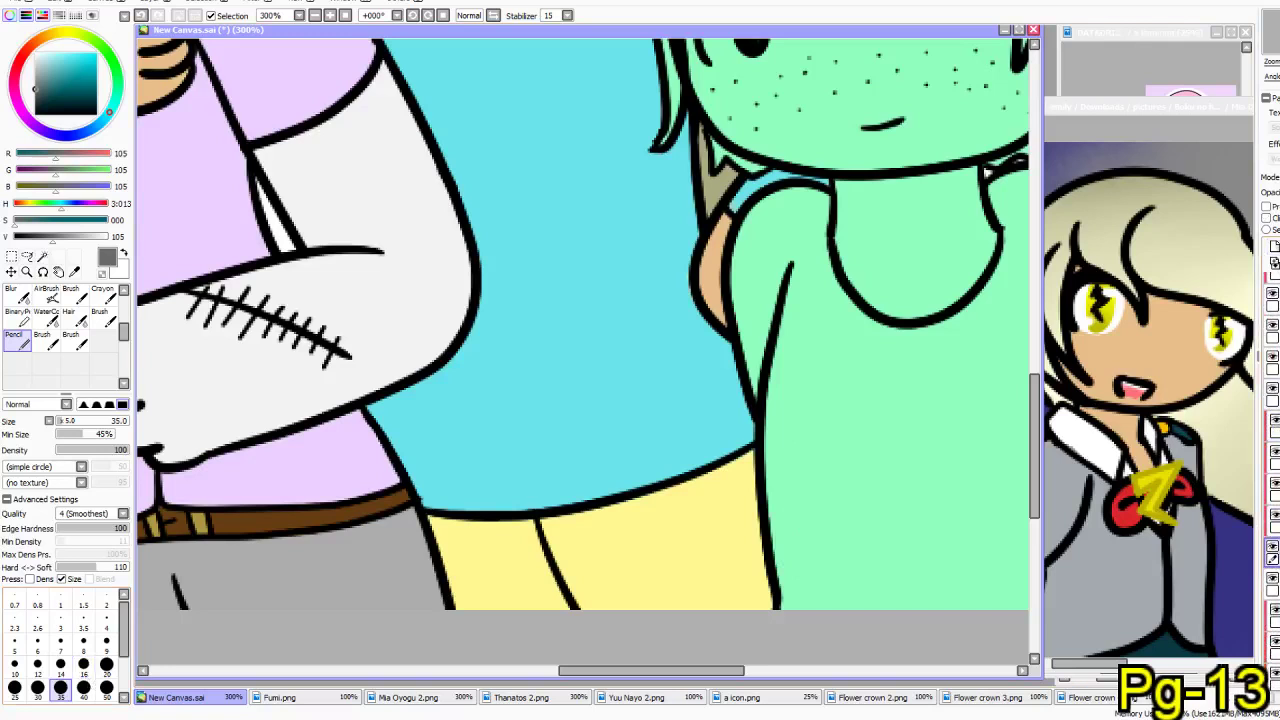
mouse_move(650, 500)
left_mouse_down()
mouse_move(658, 407)
mouse_move(768, 585)
mouse_move(774, 619)
mouse_move(645, 658)
mouse_move(578, 625)
mouse_move(470, 600)
mouse_move(529, 614)
left_mouse_up()
mouse_move(577, 457)
left_mouse_down()
mouse_move(565, 516)
mouse_move(548, 490)
mouse_move(462, 492)
left_mouse_up()
- Add a new layer for colouring the green character
scroll(565, 516, "down", 4)
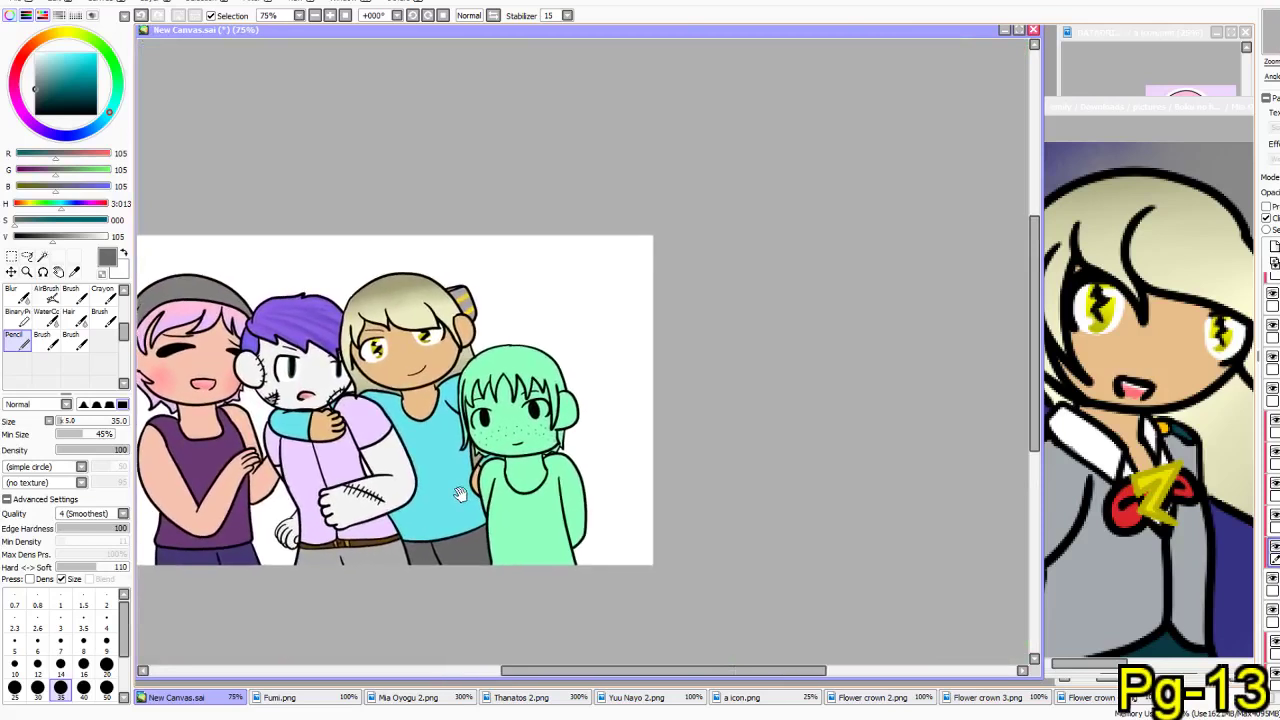
scroll(471, 484, "up", 2)
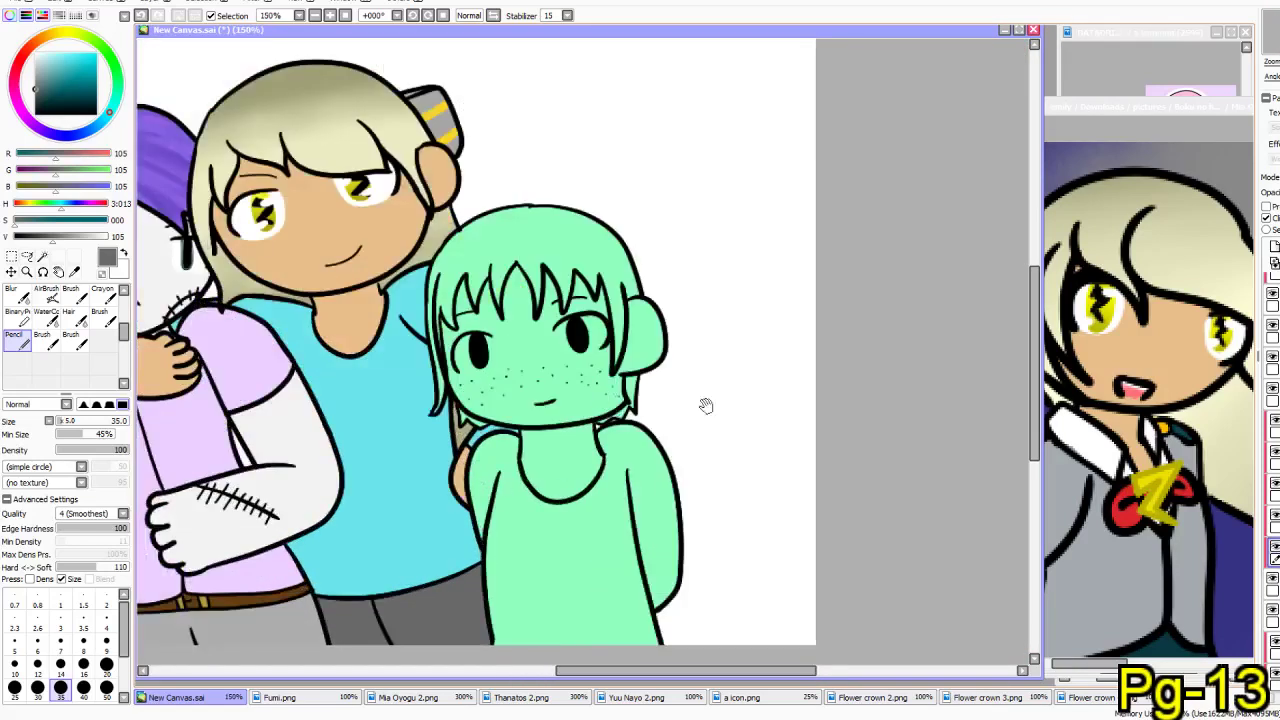
left_click(1273, 394)
left_click(1274, 247)
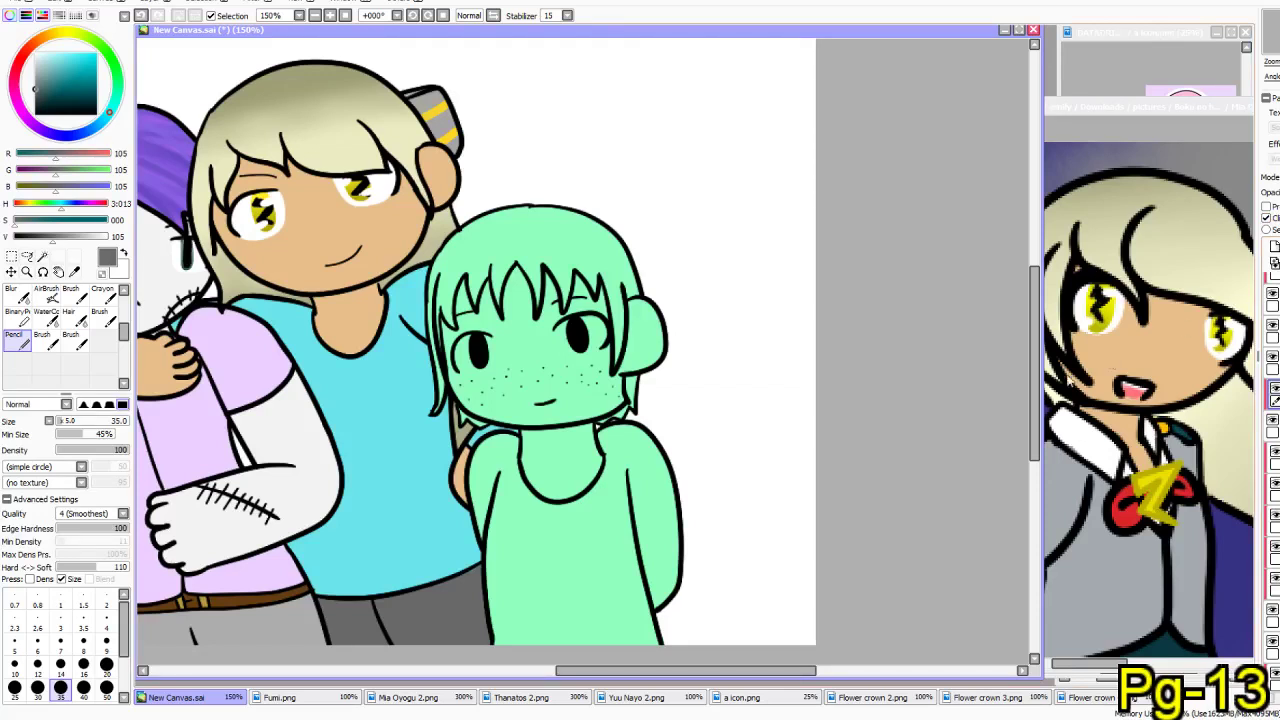
scroll(567, 390, "up", 3)
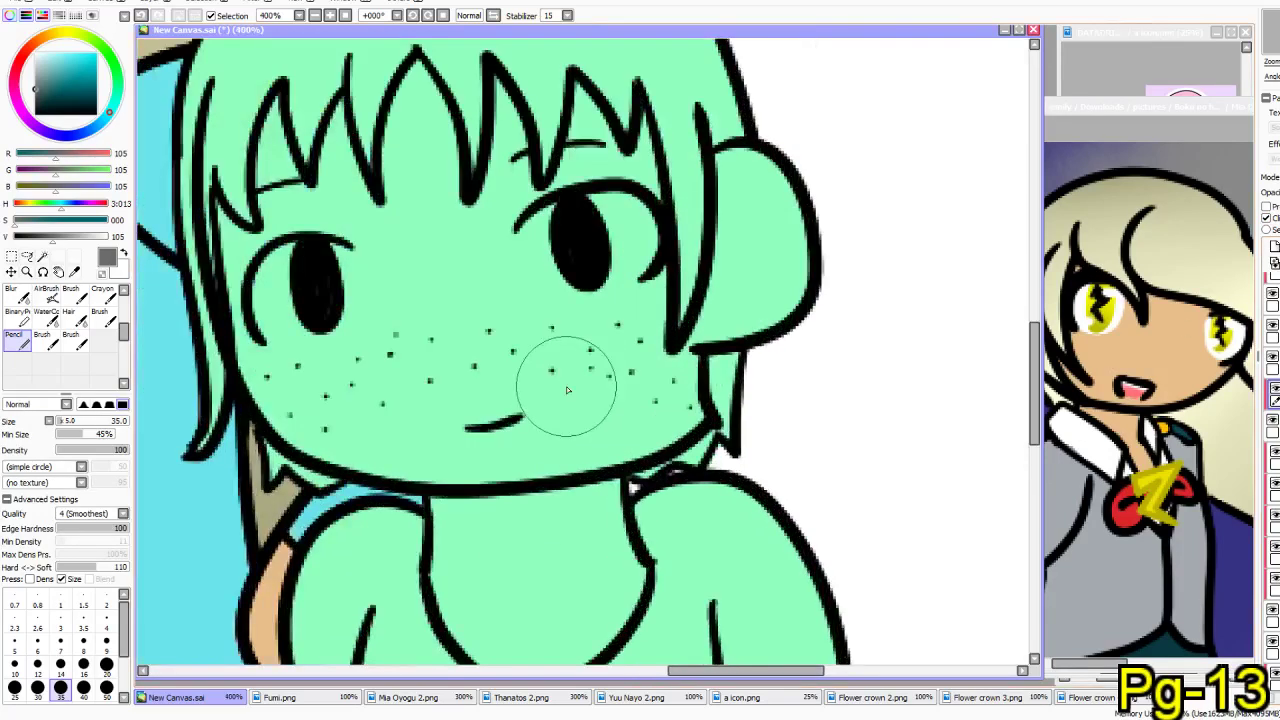
- Bring up the reference image Fumi.png and enlarge the character's head for colour sampling
left_click(322, 694)
left_click(75, 274)
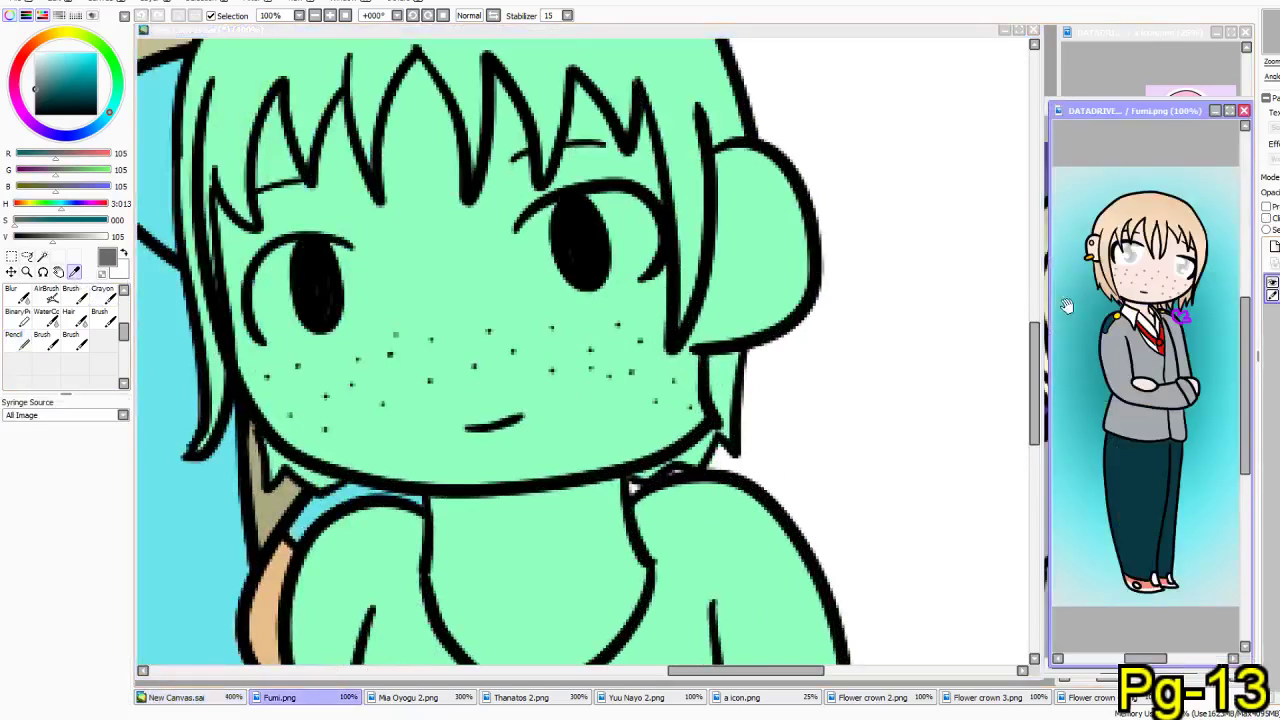
scroll(1148, 243, "up", 3)
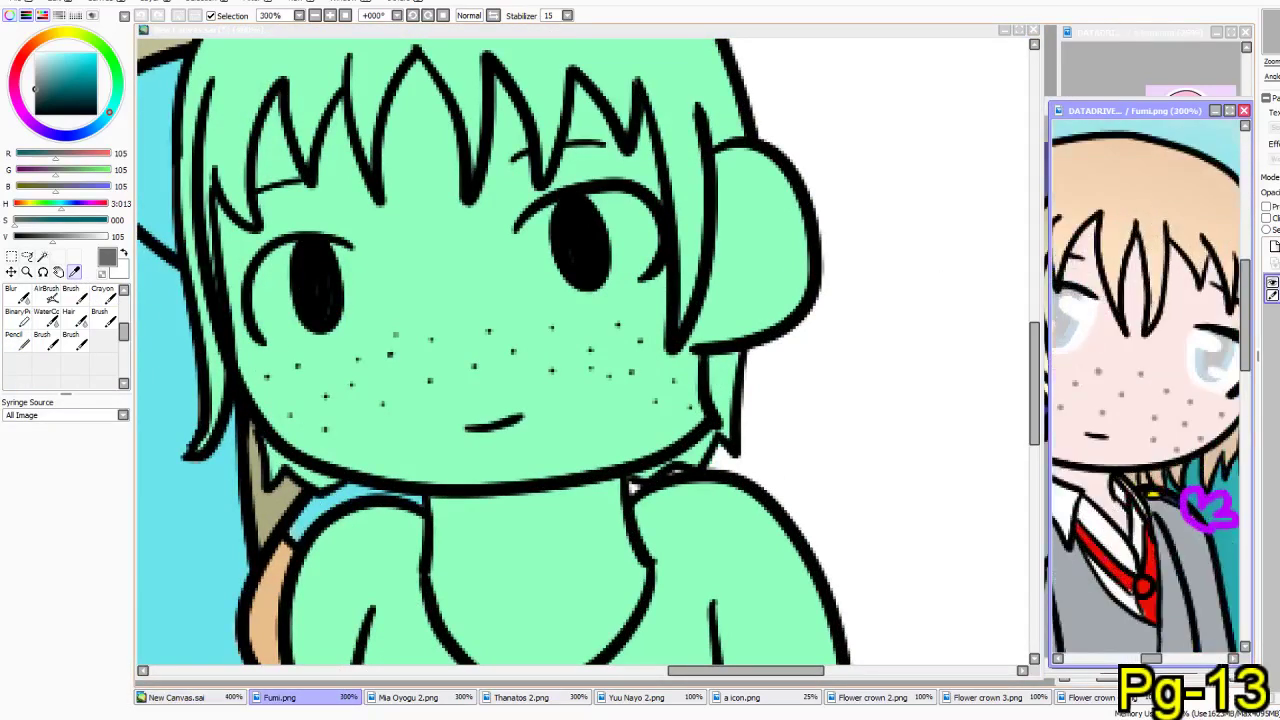
left_click(1148, 700)
left_click(1150, 700)
scroll(1152, 317, "down", 5)
scroll(1150, 317, "up", 5)
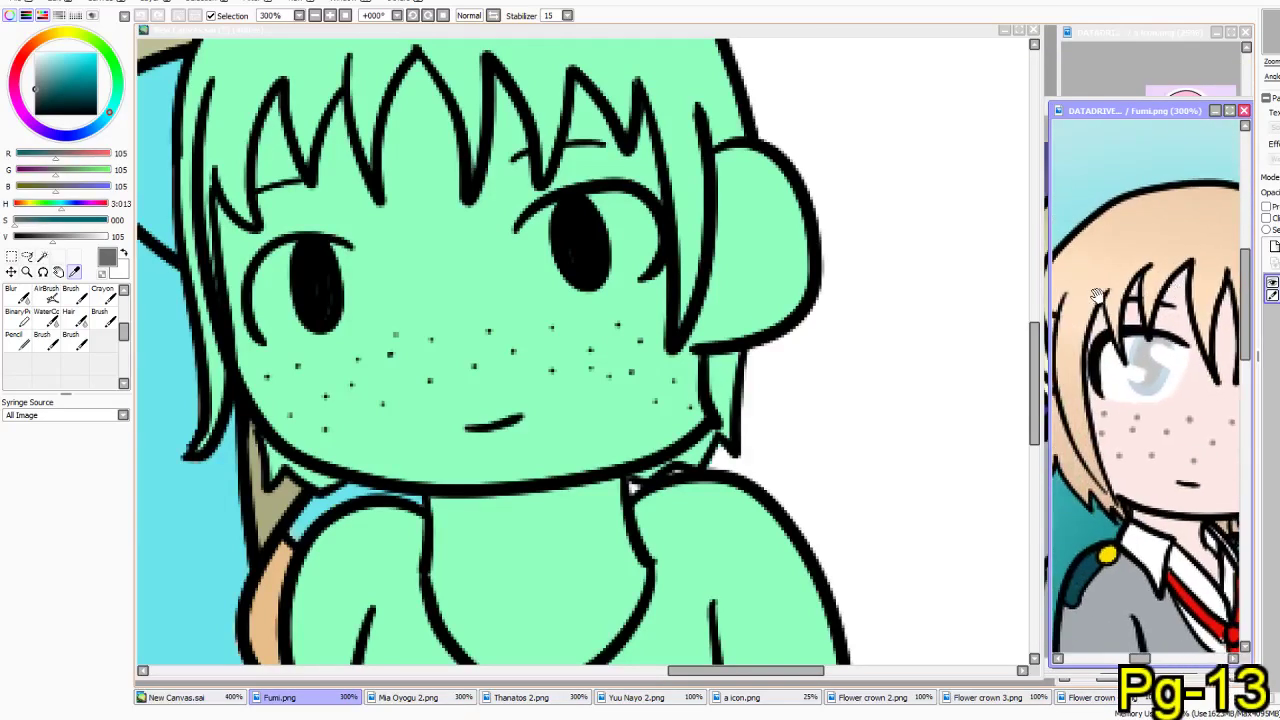
scroll(1120, 280, "up", 1)
left_click(1106, 265)
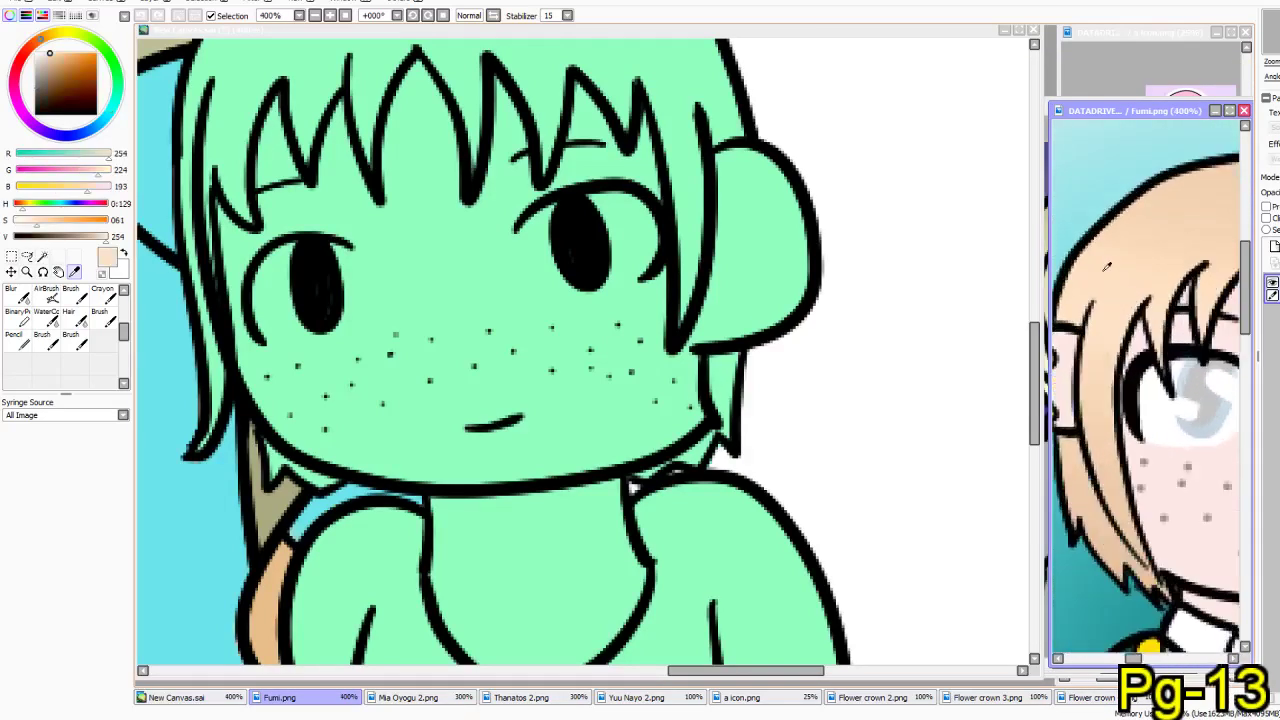
left_click(17, 341)
left_click(365, 455)
left_click_drag(204, 394, 212, 374)
left_click_drag(200, 320, 212, 148)
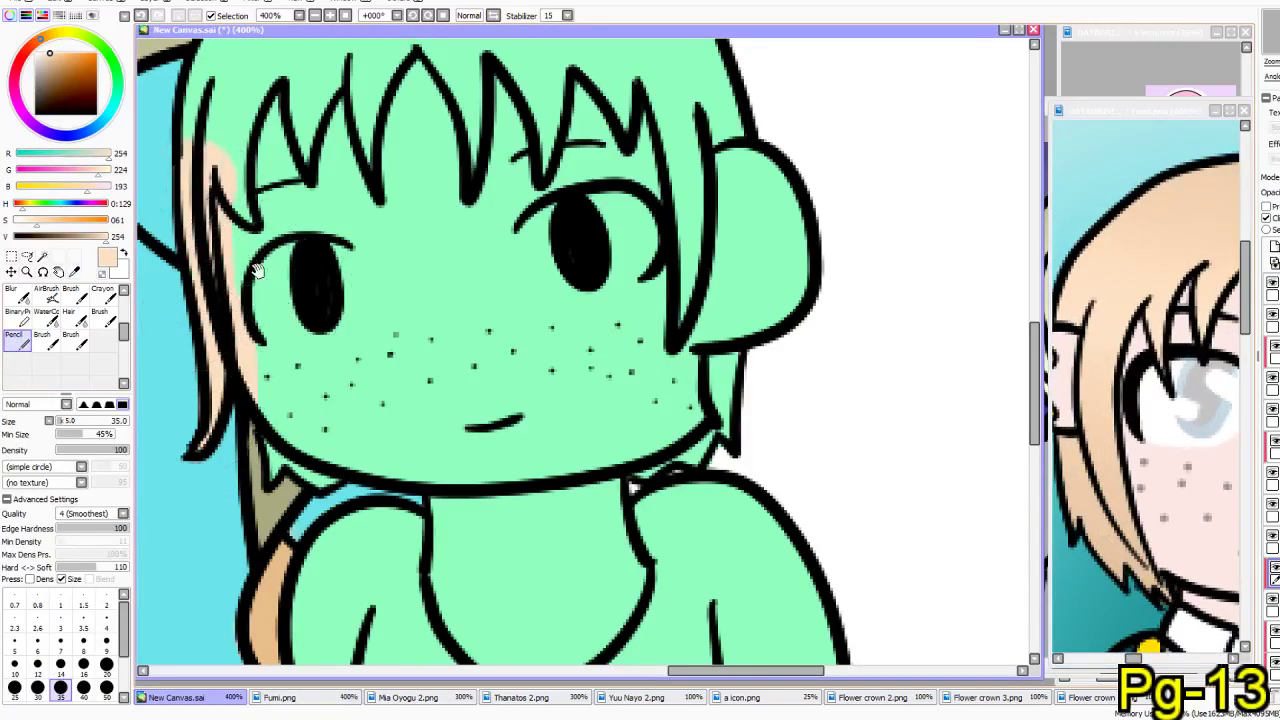
key("ctrl+z")
- Sample the pale pink skin from Fumi.png and paint the middle of the green character's face and neck with the size 35 Pencil
left_click(75, 272)
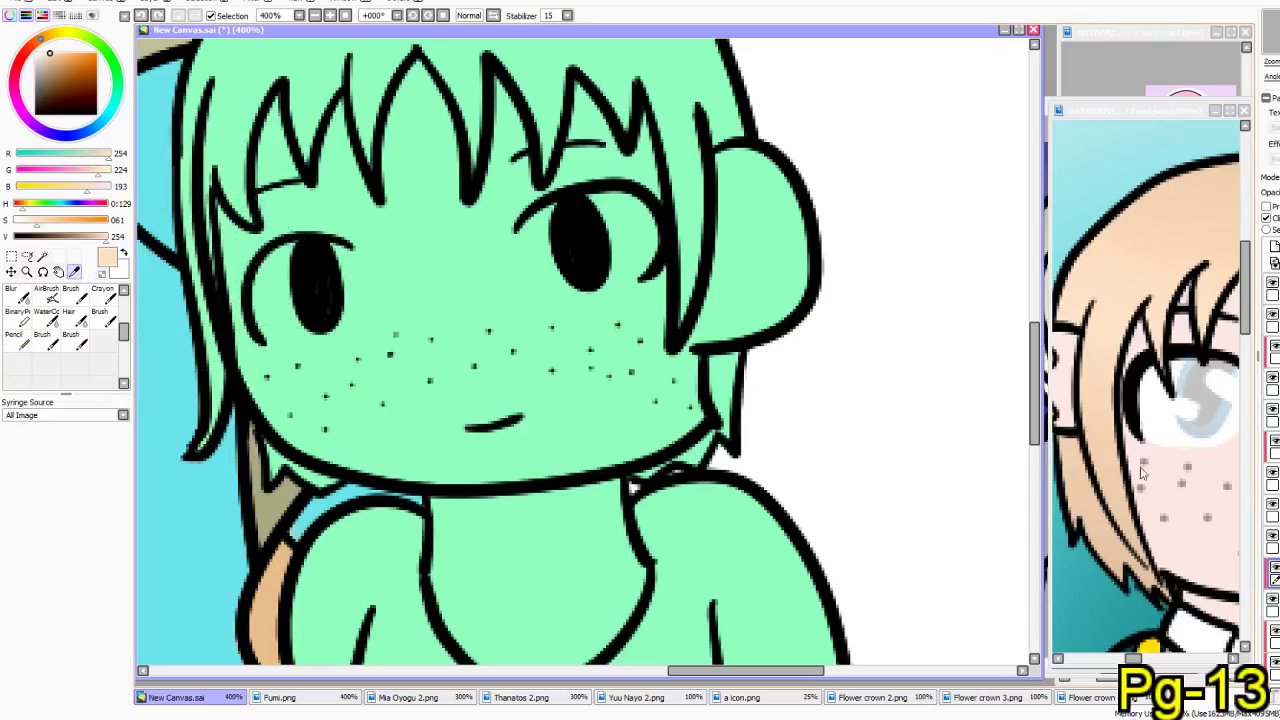
left_click(1175, 498)
left_click(17, 340)
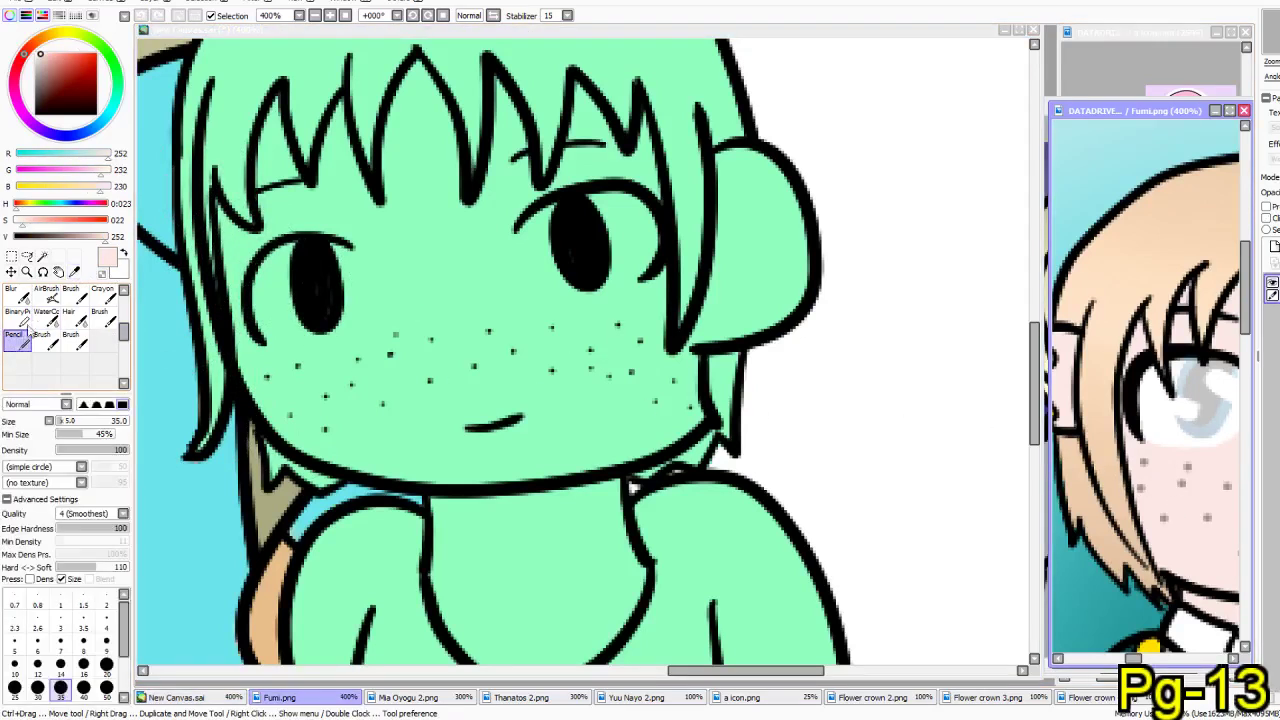
left_click(337, 386)
mouse_move(423, 309)
left_mouse_down()
mouse_move(451, 410)
mouse_move(394, 447)
mouse_move(310, 367)
mouse_move(288, 280)
mouse_move(274, 287)
mouse_move(289, 368)
mouse_move(372, 433)
mouse_move(310, 401)
mouse_move(457, 440)
mouse_move(398, 431)
mouse_move(535, 401)
mouse_move(540, 450)
mouse_move(575, 472)
mouse_move(583, 517)
left_mouse_up()
key("ctrl+z")
mouse_move(569, 446)
left_mouse_down()
mouse_move(588, 590)
mouse_move(598, 574)
mouse_move(584, 597)
mouse_move(547, 613)
mouse_move(473, 521)
left_mouse_up()
mouse_move(517, 594)
left_mouse_down()
mouse_move(466, 475)
mouse_move(421, 451)
mouse_move(472, 521)
mouse_move(538, 494)
mouse_move(651, 623)
left_mouse_up()
mouse_move(597, 378)
left_mouse_down()
mouse_move(564, 355)
mouse_move(669, 407)
mouse_move(640, 435)
mouse_move(495, 469)
mouse_move(381, 373)
mouse_move(434, 446)
mouse_move(403, 429)
mouse_move(478, 470)
mouse_move(542, 477)
mouse_move(462, 464)
left_mouse_up()
- Fill the rest of the face up to the fringe and jawline, plus the ear, in pale pink with the Pencil at size 9
left_click(106, 637)
mouse_move(316, 262)
left_mouse_down()
mouse_move(345, 362)
mouse_move(312, 242)
mouse_move(352, 310)
mouse_move(372, 282)
mouse_move(367, 170)
mouse_move(359, 218)
mouse_move(374, 156)
mouse_move(392, 265)
mouse_move(338, 312)
left_mouse_up()
mouse_move(446, 138)
left_mouse_down()
mouse_move(426, 288)
mouse_move(433, 178)
mouse_move(498, 292)
mouse_move(490, 342)
mouse_move(446, 268)
mouse_move(478, 294)
mouse_move(412, 258)
mouse_move(462, 244)
mouse_move(490, 199)
mouse_move(492, 226)
mouse_move(514, 112)
left_mouse_up()
mouse_move(551, 291)
left_mouse_down()
mouse_move(508, 119)
mouse_move(526, 351)
mouse_move(524, 131)
mouse_move(548, 334)
mouse_move(552, 265)
left_mouse_up()
mouse_move(597, 130)
left_mouse_down()
mouse_move(564, 312)
mouse_move(587, 230)
left_mouse_up()
left_click_drag(582, 367, 512, 384)
mouse_move(537, 168)
left_mouse_down()
mouse_move(560, 312)
mouse_move(533, 385)
mouse_move(540, 292)
mouse_move(524, 265)
mouse_move(530, 328)
mouse_move(559, 367)
mouse_move(577, 236)
mouse_move(617, 170)
mouse_move(602, 145)
mouse_move(594, 240)
mouse_move(607, 183)
mouse_move(652, 243)
mouse_move(679, 462)
mouse_move(632, 275)
mouse_move(667, 433)
mouse_move(646, 330)
mouse_move(611, 253)
mouse_move(586, 338)
mouse_move(652, 292)
left_mouse_up()
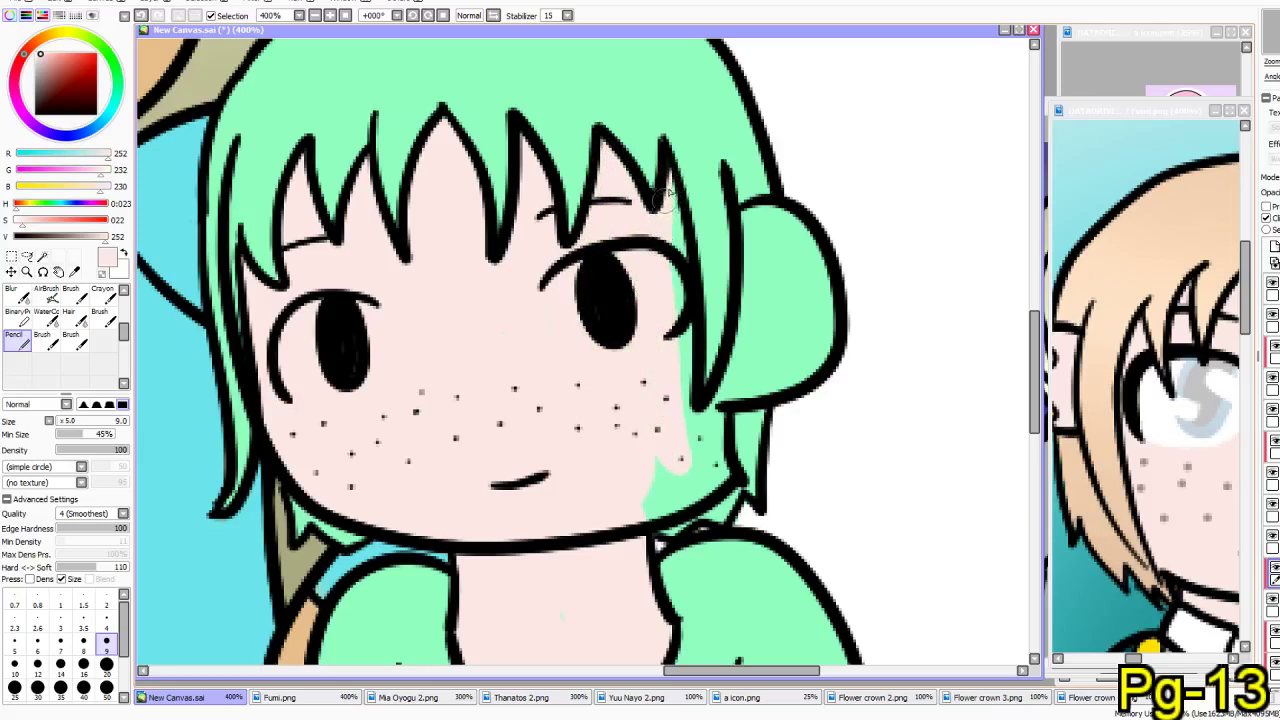
mouse_move(680, 477)
left_mouse_down()
mouse_move(723, 400)
mouse_move(680, 443)
mouse_move(690, 483)
mouse_move(675, 500)
mouse_move(726, 480)
mouse_move(714, 450)
mouse_move(722, 395)
mouse_move(708, 478)
mouse_move(759, 296)
mouse_move(756, 266)
mouse_move(746, 284)
mouse_move(752, 208)
mouse_move(808, 207)
mouse_move(787, 223)
mouse_move(765, 216)
mouse_move(753, 235)
mouse_move(746, 282)
mouse_move(782, 233)
mouse_move(778, 284)
mouse_move(737, 380)
mouse_move(777, 340)
mouse_move(806, 340)
mouse_move(841, 224)
mouse_move(859, 355)
mouse_move(923, 319)
mouse_move(701, 366)
mouse_move(814, 323)
mouse_move(767, 368)
mouse_move(845, 366)
left_mouse_up()
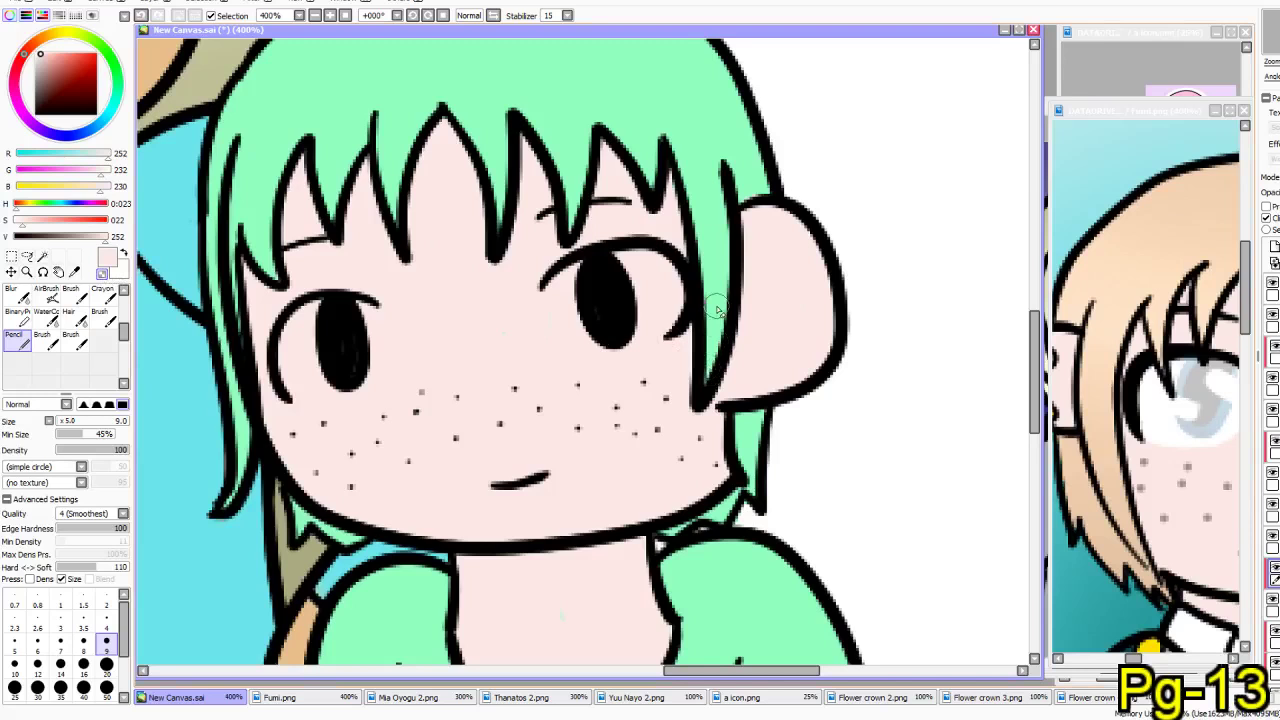
- Paint the whites of the freckled character's eyes in pure white around both black pupils with the Pencil at size 20
left_click_drag(309, 524, 354, 226)
left_click_drag(492, 650, 406, 457)
left_click_drag(426, 303, 448, 624)
mouse_move(526, 298)
left_mouse_down()
mouse_move(522, 355)
mouse_move(562, 437)
left_mouse_up()
left_click_drag(48, 64, 35, 52)
left_click(107, 667)
mouse_move(355, 257)
left_mouse_down()
mouse_move(311, 294)
mouse_move(359, 257)
mouse_move(318, 286)
mouse_move(334, 313)
mouse_move(319, 316)
mouse_move(360, 314)
mouse_move(372, 265)
left_mouse_up()
key("ctrl+z")
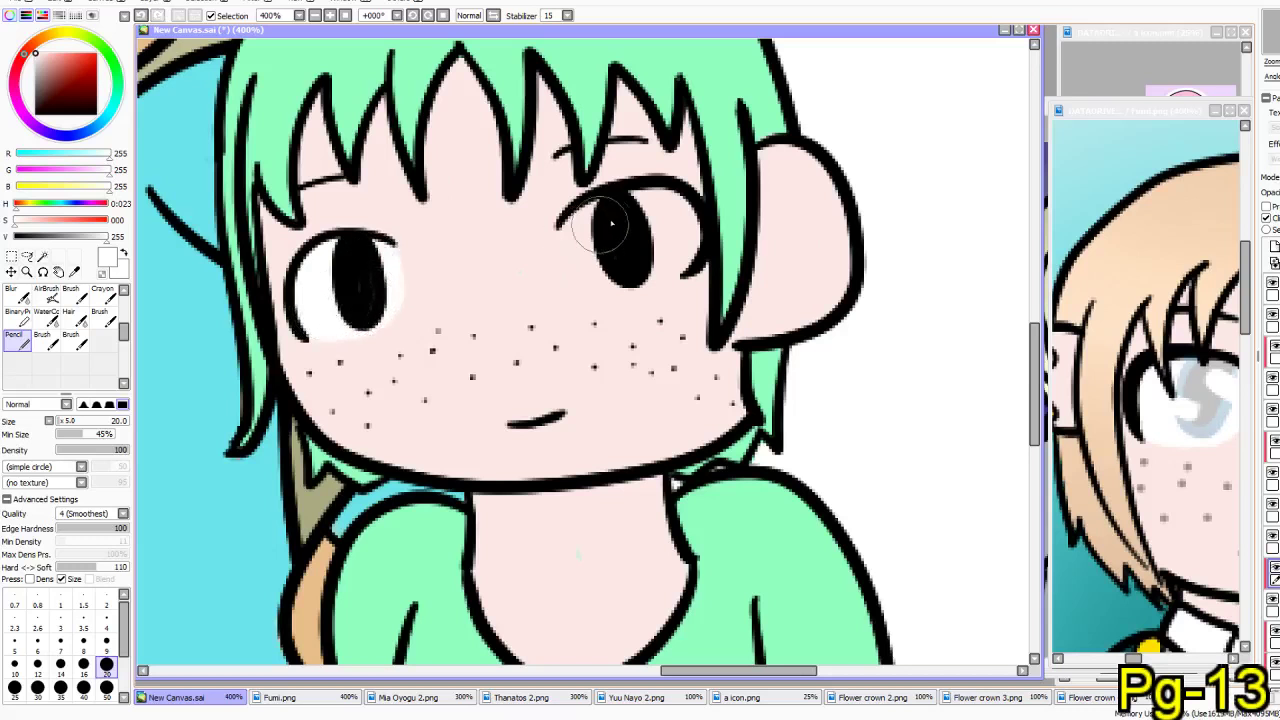
mouse_move(590, 228)
left_mouse_down()
mouse_move(603, 263)
mouse_move(625, 270)
mouse_move(664, 254)
mouse_move(670, 222)
mouse_move(618, 220)
left_mouse_up()
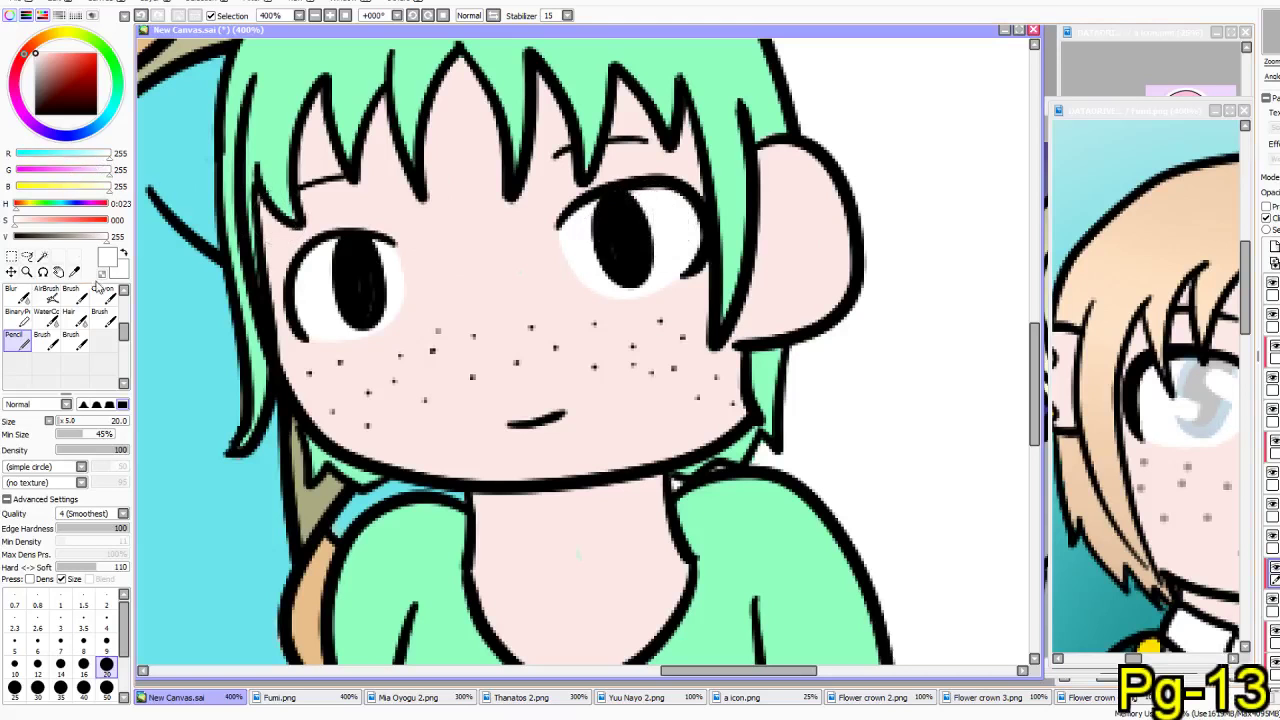
- Recolour both black irises of the freckled character in bright cyan with the Pencil, and reduce the brush to size 9
left_click(1275, 542)
left_click(1275, 247)
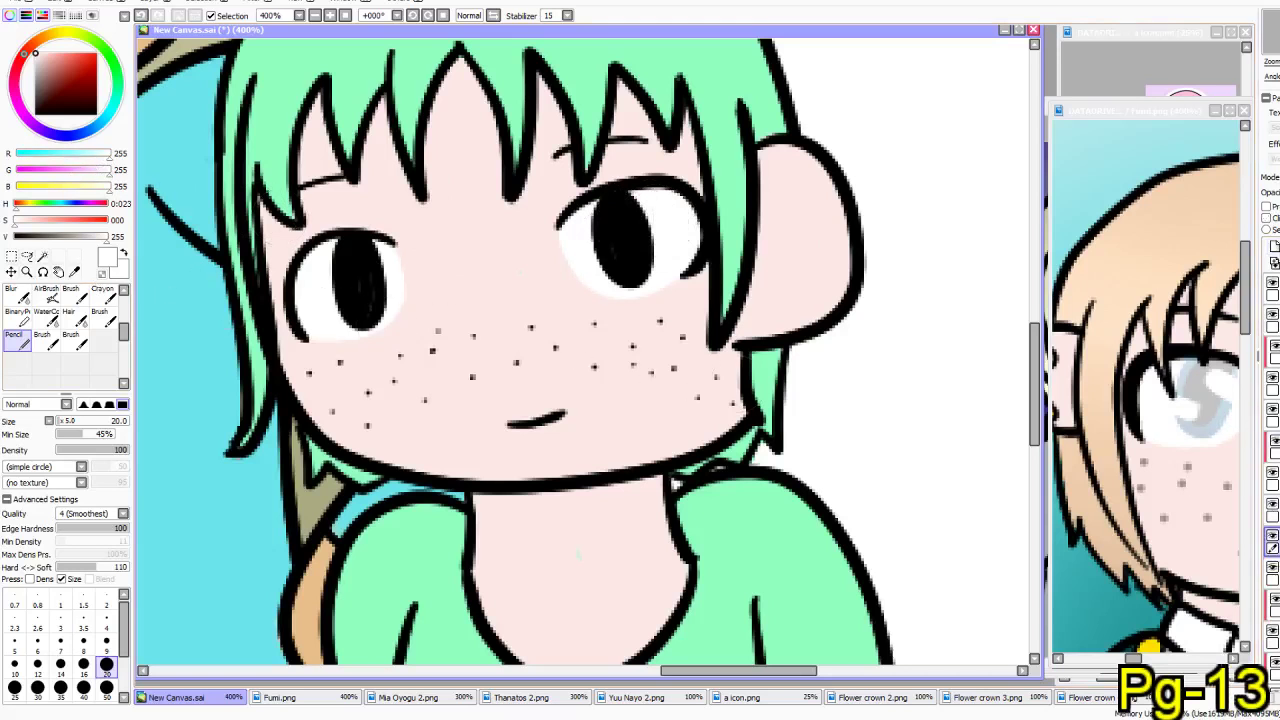
left_click(107, 116)
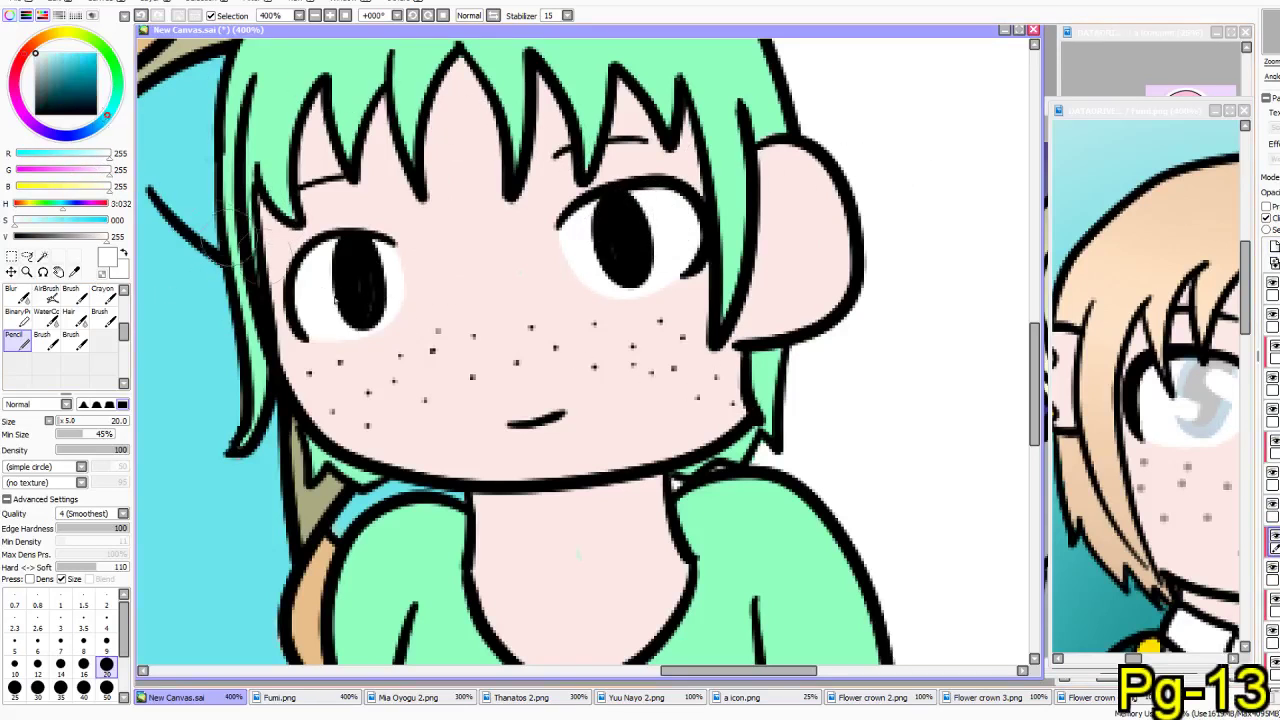
left_click(104, 220)
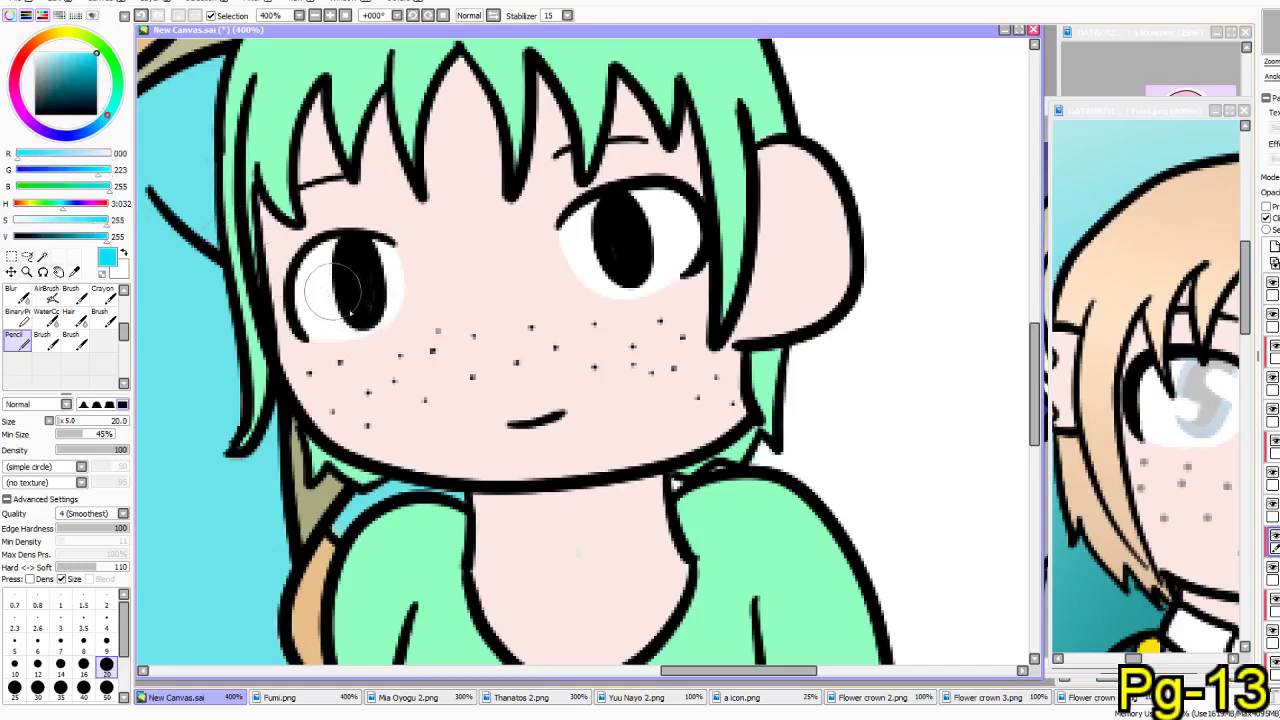
left_click_drag(1275, 542, 1275, 282)
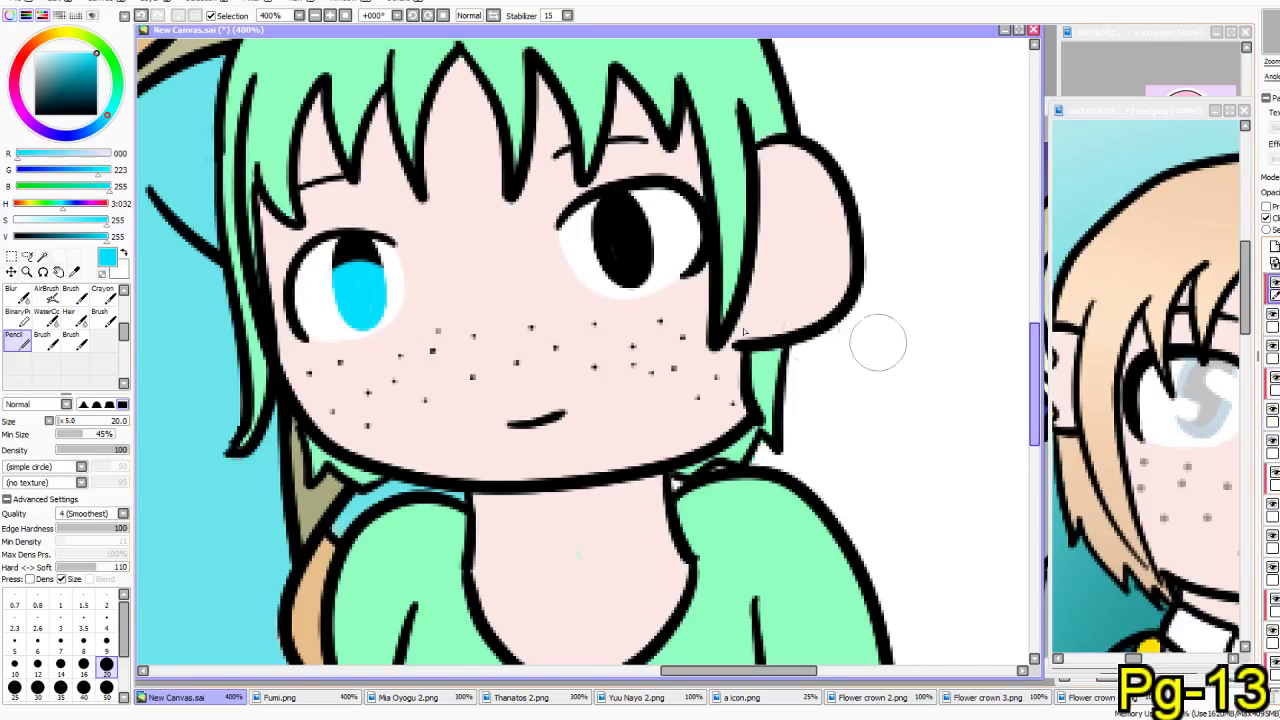
mouse_move(345, 288)
left_mouse_down()
mouse_move(342, 261)
mouse_move(381, 270)
left_mouse_up()
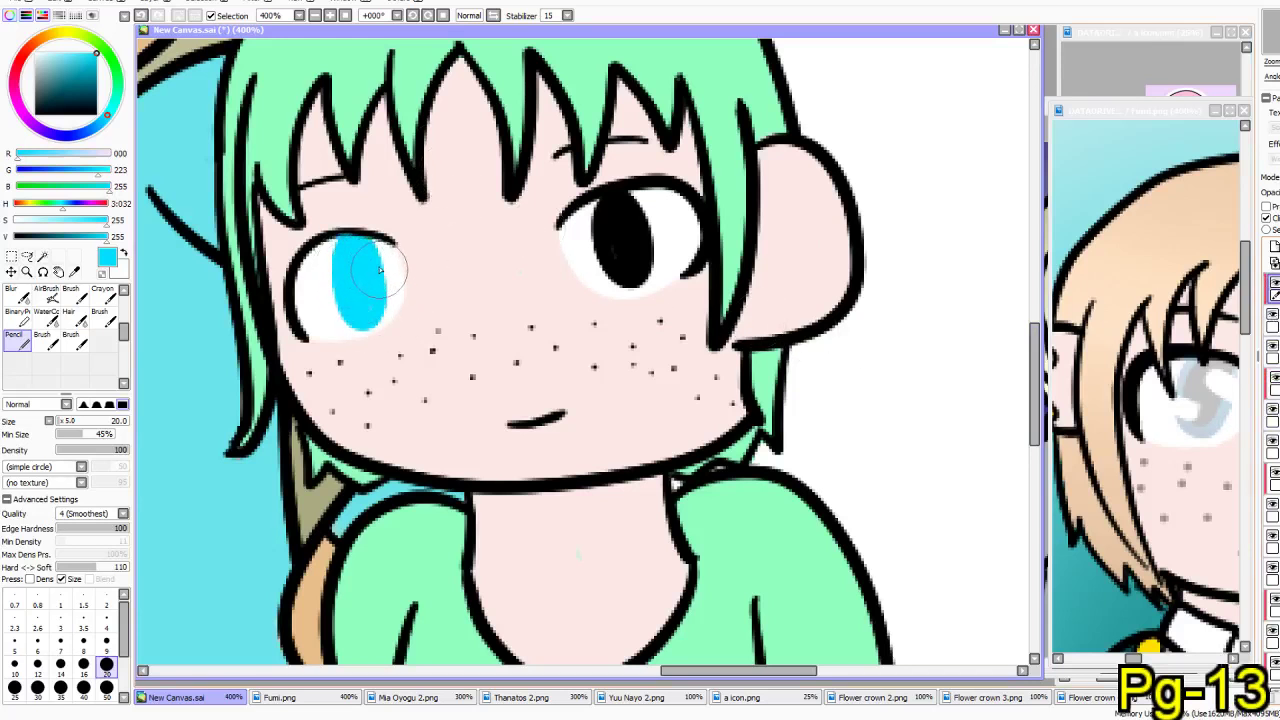
left_click(110, 112)
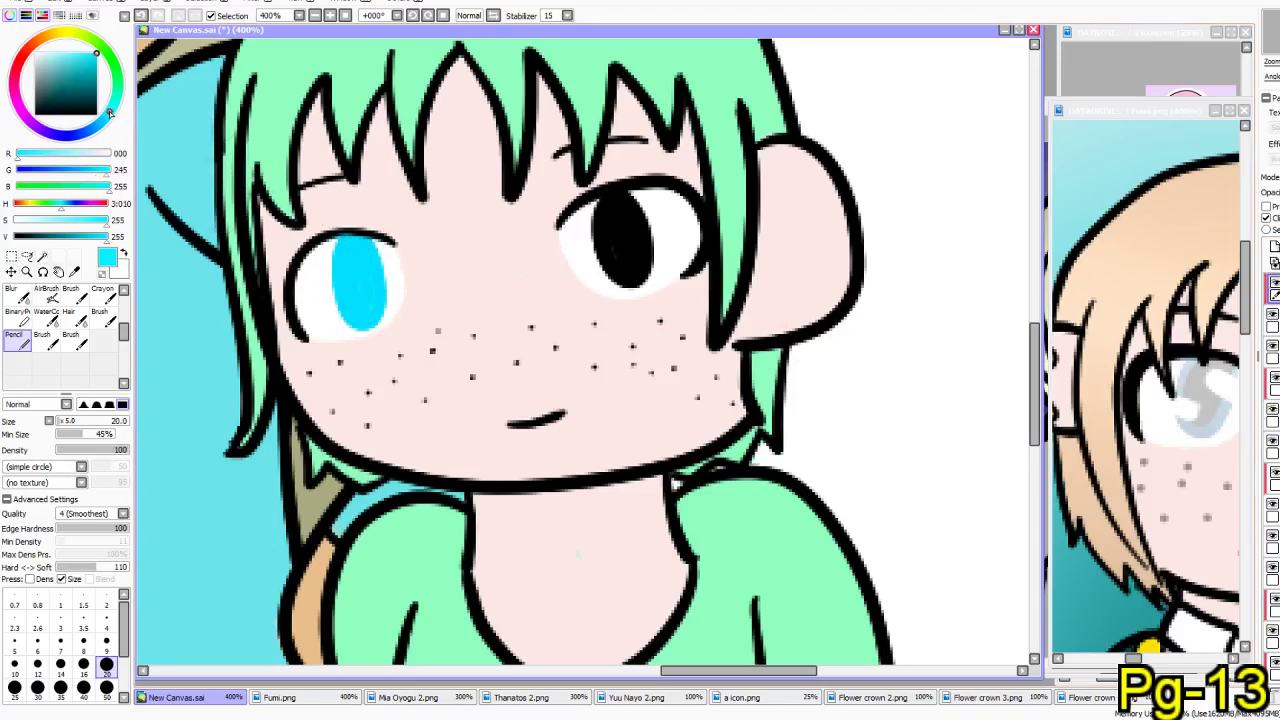
mouse_move(354, 289)
left_mouse_down()
mouse_move(374, 310)
mouse_move(374, 273)
mouse_move(357, 275)
left_mouse_up()
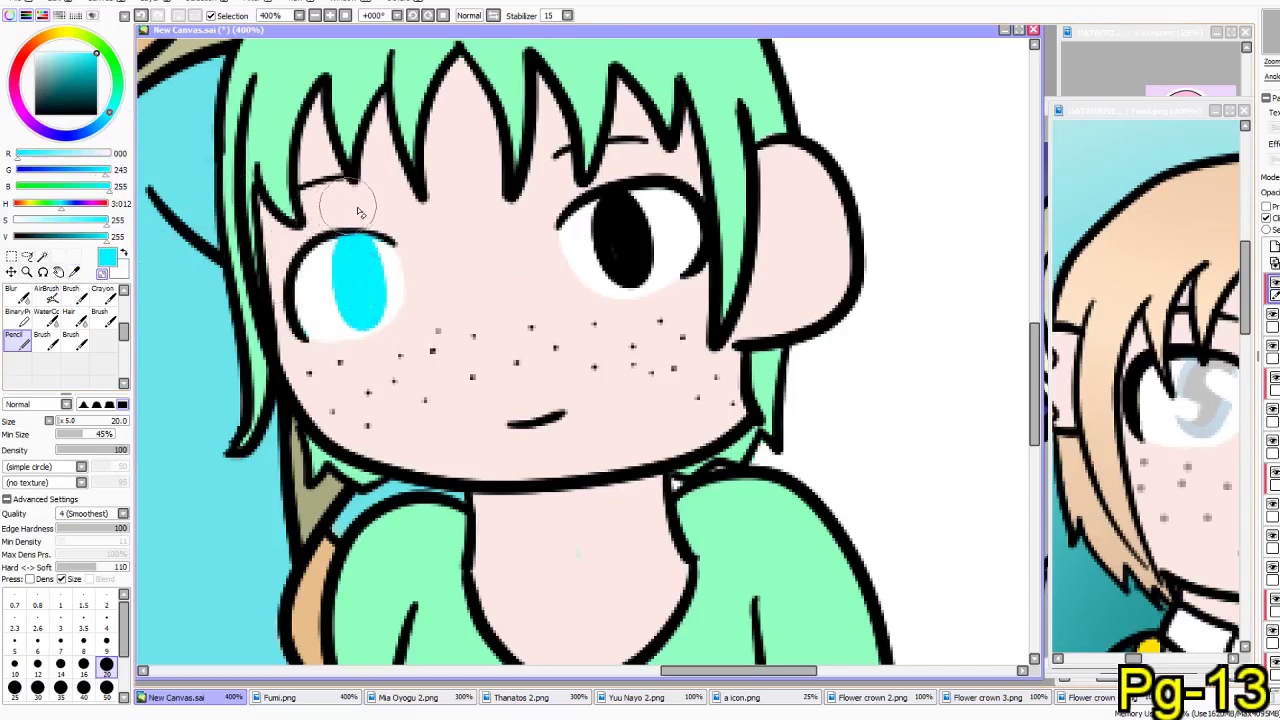
mouse_move(640, 255)
left_mouse_down()
mouse_move(636, 222)
mouse_move(606, 232)
mouse_move(644, 237)
left_mouse_up()
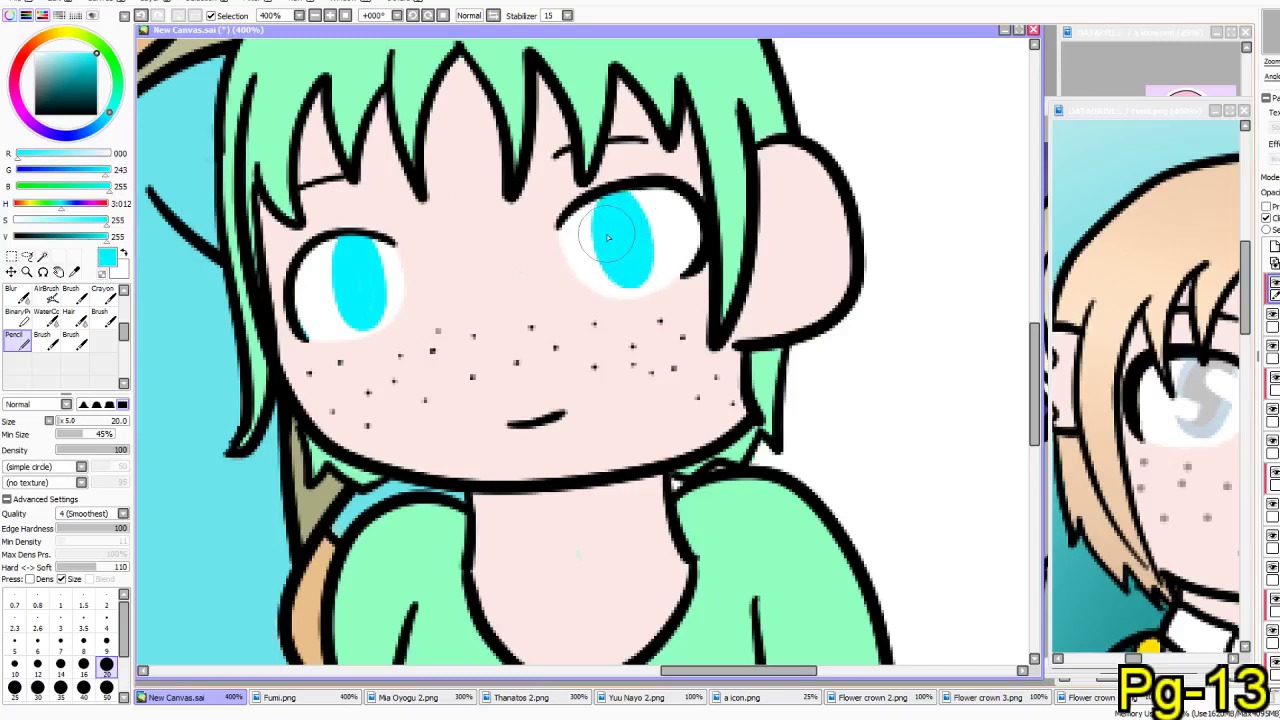
left_click(106, 640)
- Try shading the lower part of both irises in a slightly darker cyan, and undo those strokes
left_click(99, 237)
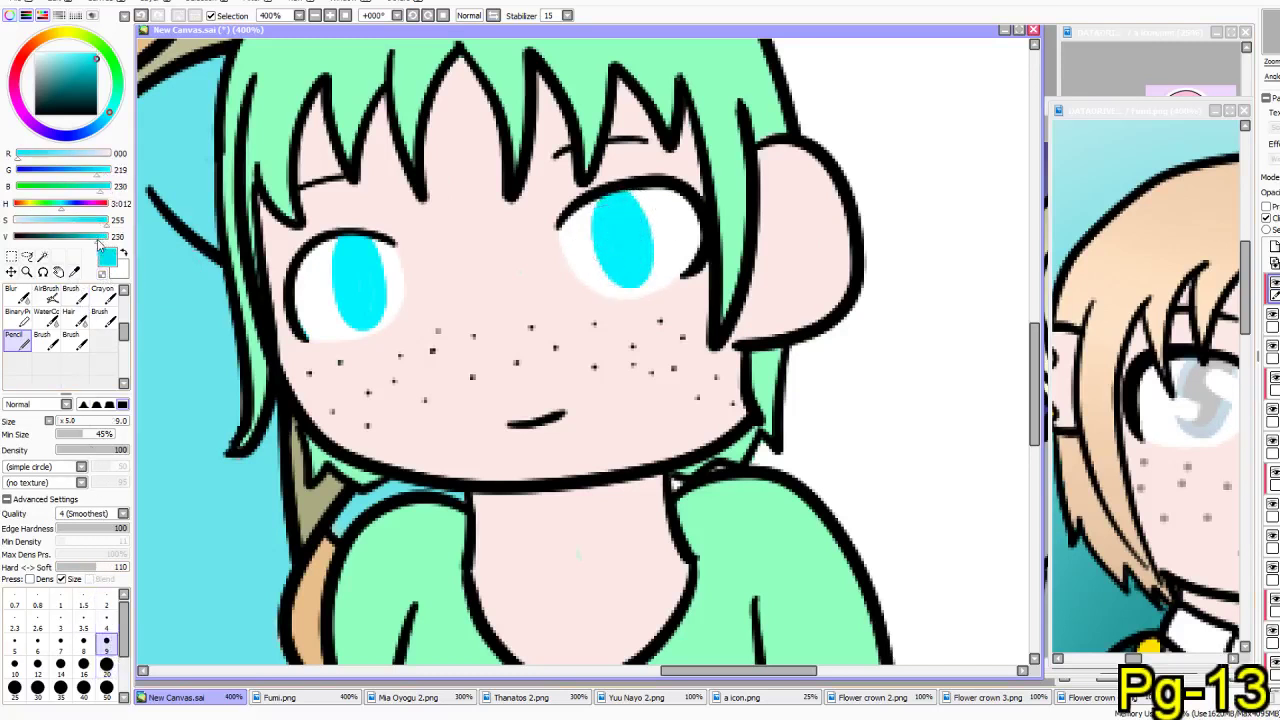
left_click_drag(388, 262, 248, 287)
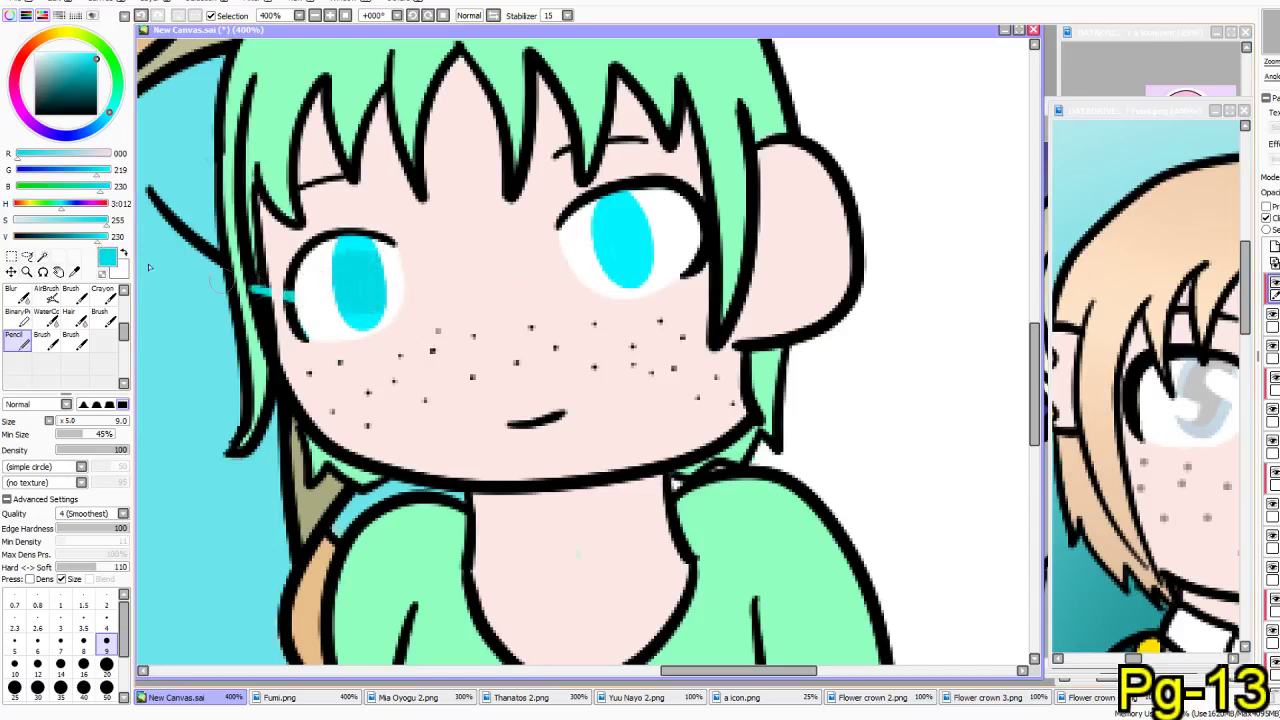
key("ctrl+z")
left_click(110, 238)
mouse_move(385, 266)
left_mouse_down()
mouse_move(341, 277)
mouse_move(336, 320)
left_mouse_up()
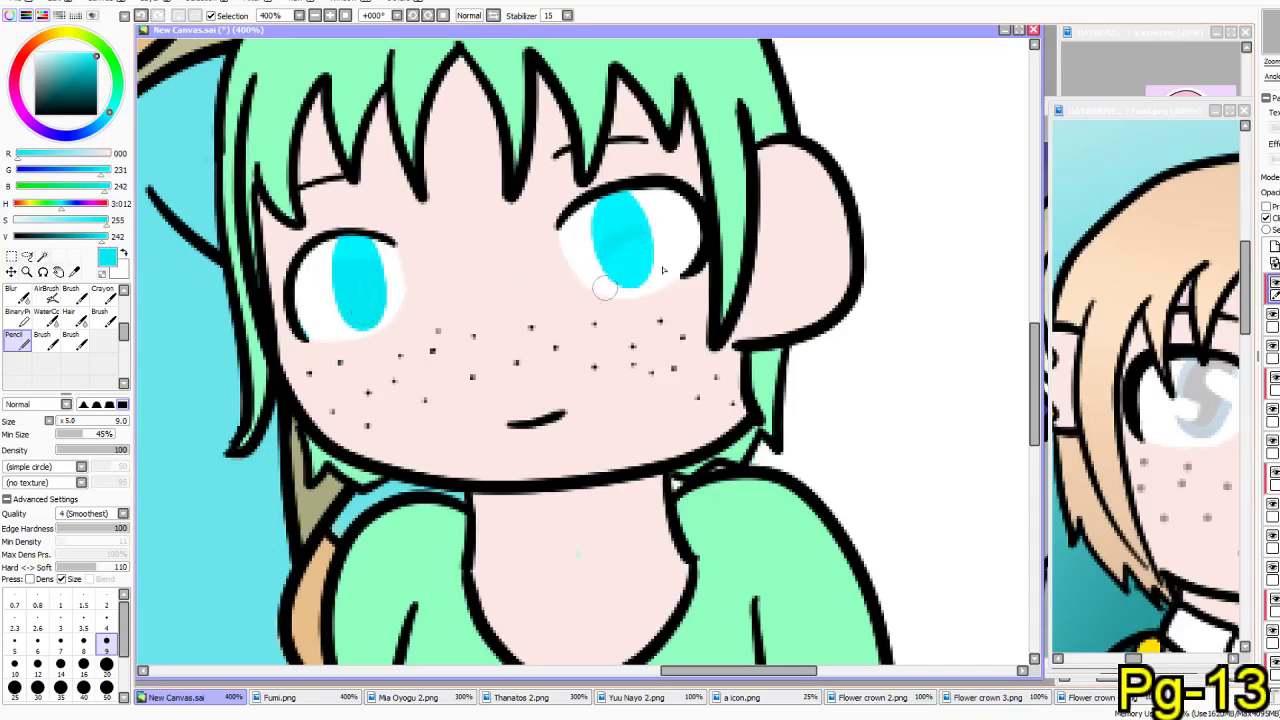
key("ctrl+z")
key("ctrl+z")
- Shade both irises downward in curved bands of sky blue, medium blue and deep blue with the size 9 Pencil
left_click(106, 122)
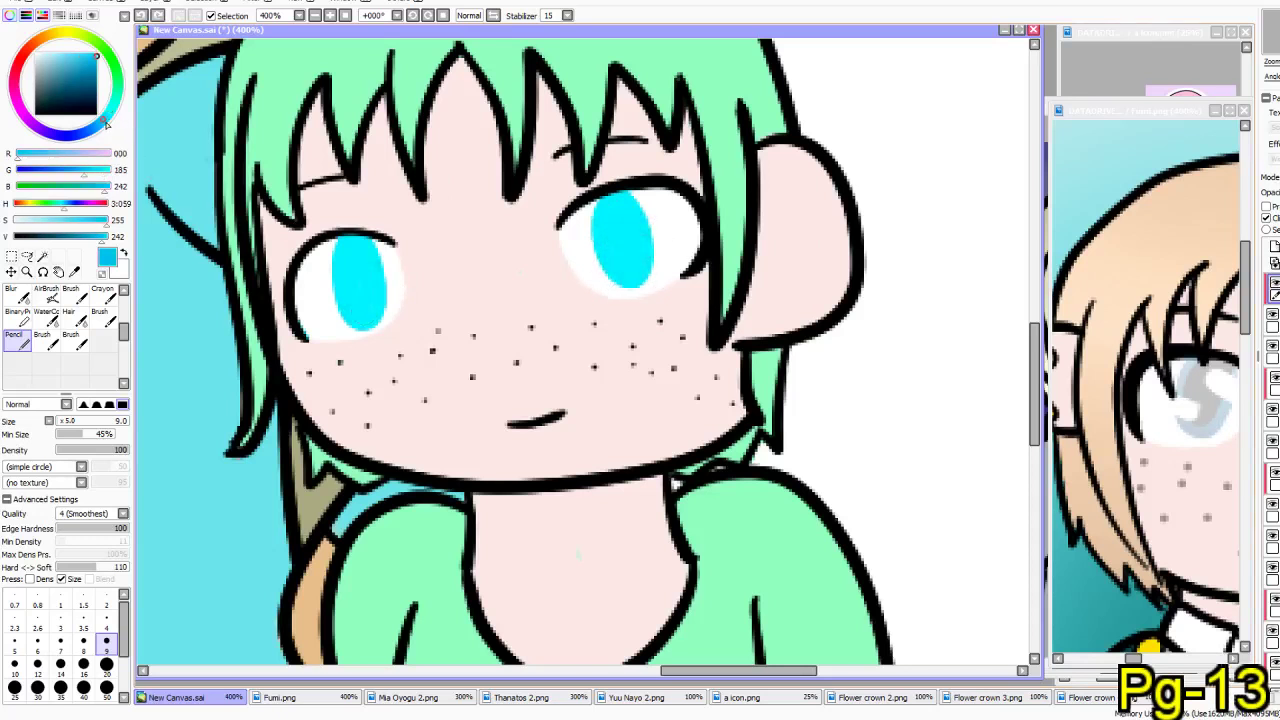
mouse_move(386, 268)
left_mouse_down()
mouse_move(333, 296)
mouse_move(346, 309)
left_mouse_up()
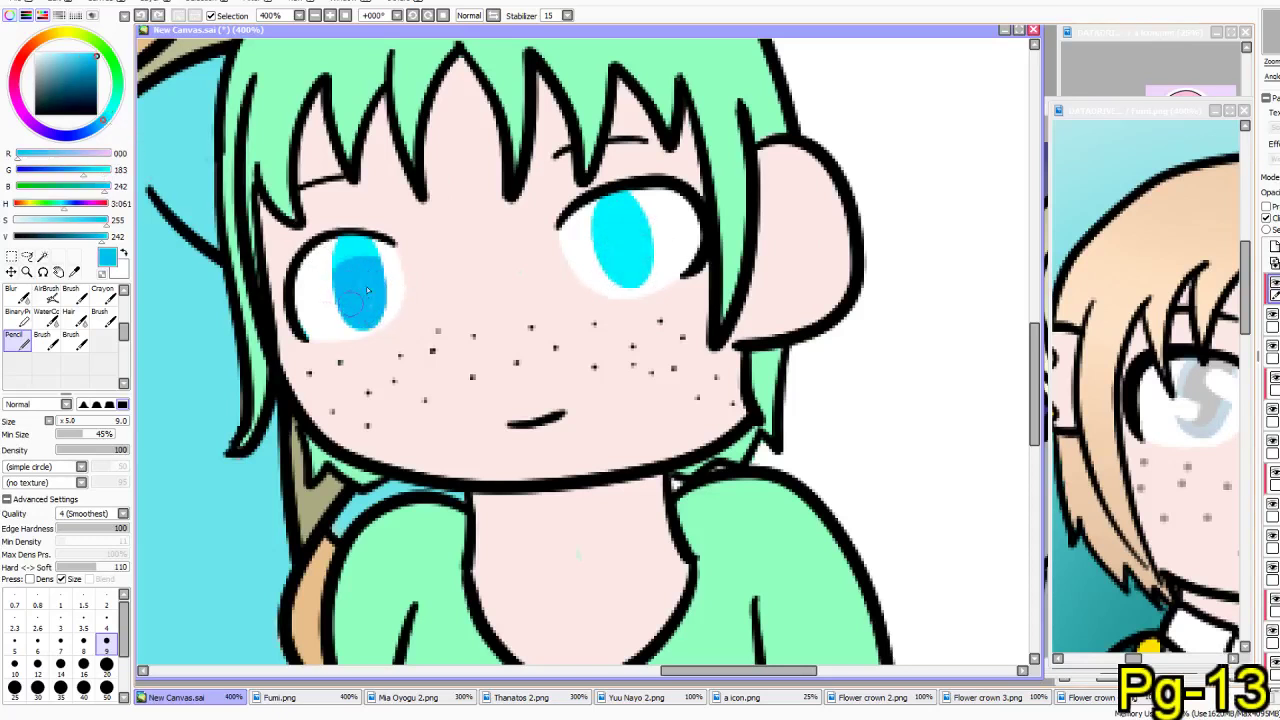
mouse_move(640, 240)
left_mouse_down()
mouse_move(588, 235)
mouse_move(597, 299)
left_mouse_up()
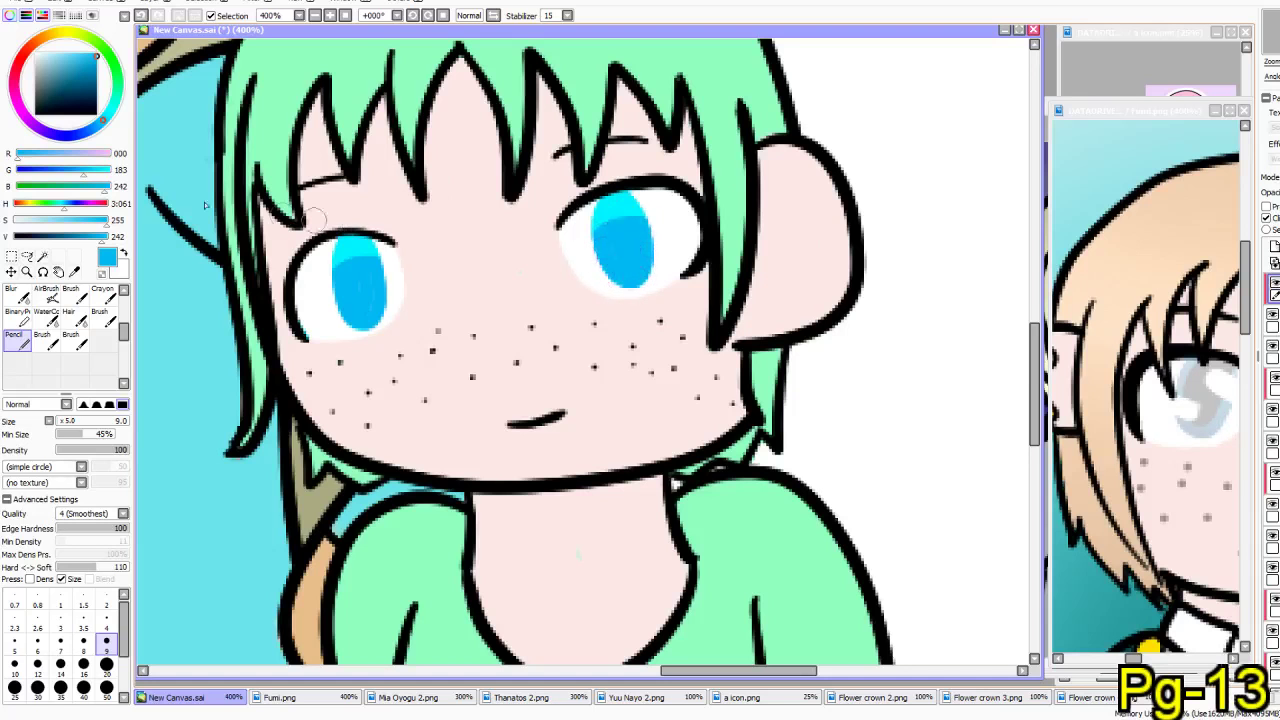
left_click_drag(98, 120, 93, 130)
mouse_move(372, 336)
left_mouse_down()
mouse_move(362, 298)
mouse_move(350, 320)
mouse_move(394, 340)
left_mouse_up()
mouse_move(645, 268)
left_mouse_down()
mouse_move(625, 262)
mouse_move(609, 291)
left_mouse_up()
left_click_drag(92, 129, 76, 134)
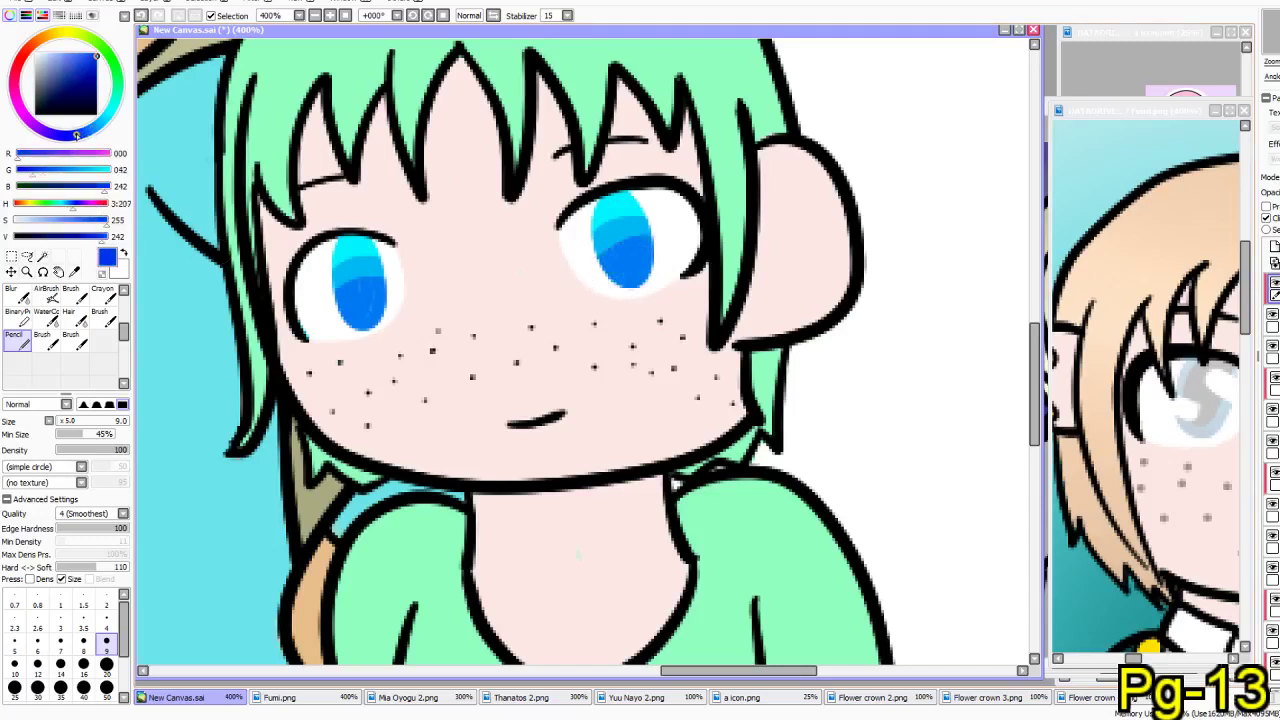
left_click_drag(393, 322, 388, 316)
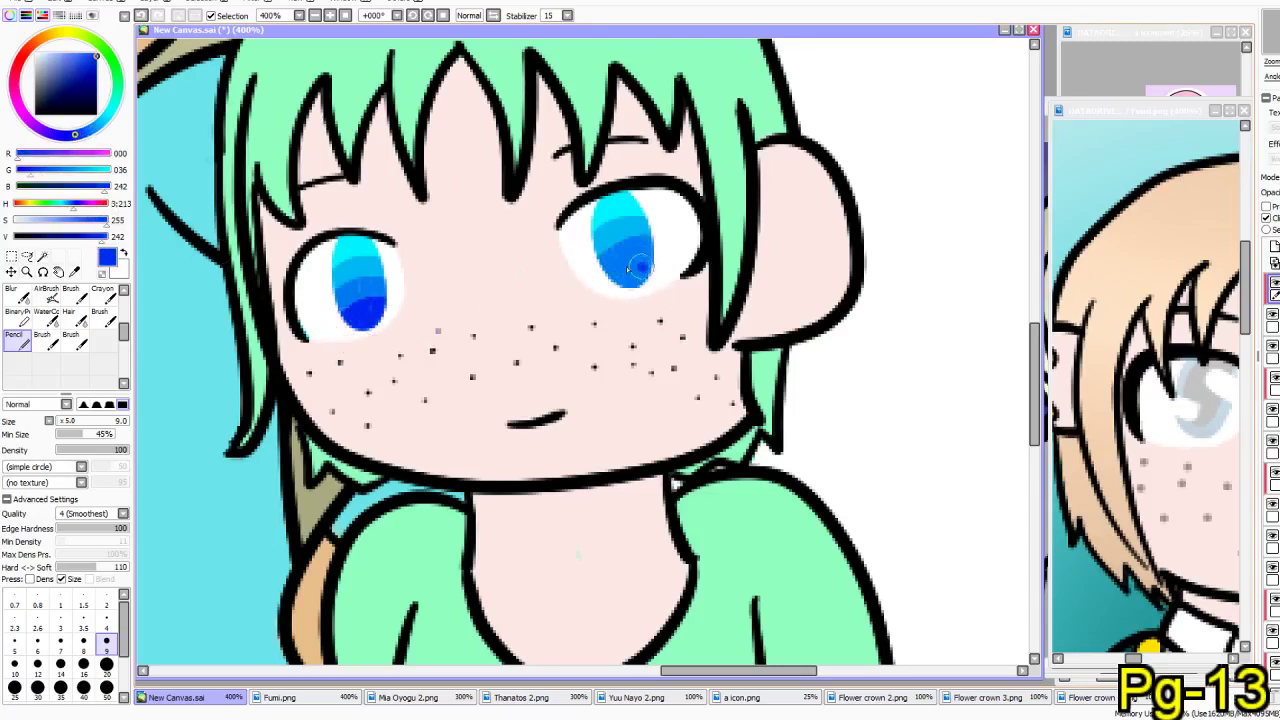
- Blend the blue bands in both irises into a smooth vertical gradient with the Blur brush
left_click(19, 296)
left_click(19, 298)
mouse_move(345, 304)
left_mouse_down()
mouse_move(393, 299)
mouse_move(350, 288)
left_mouse_up()
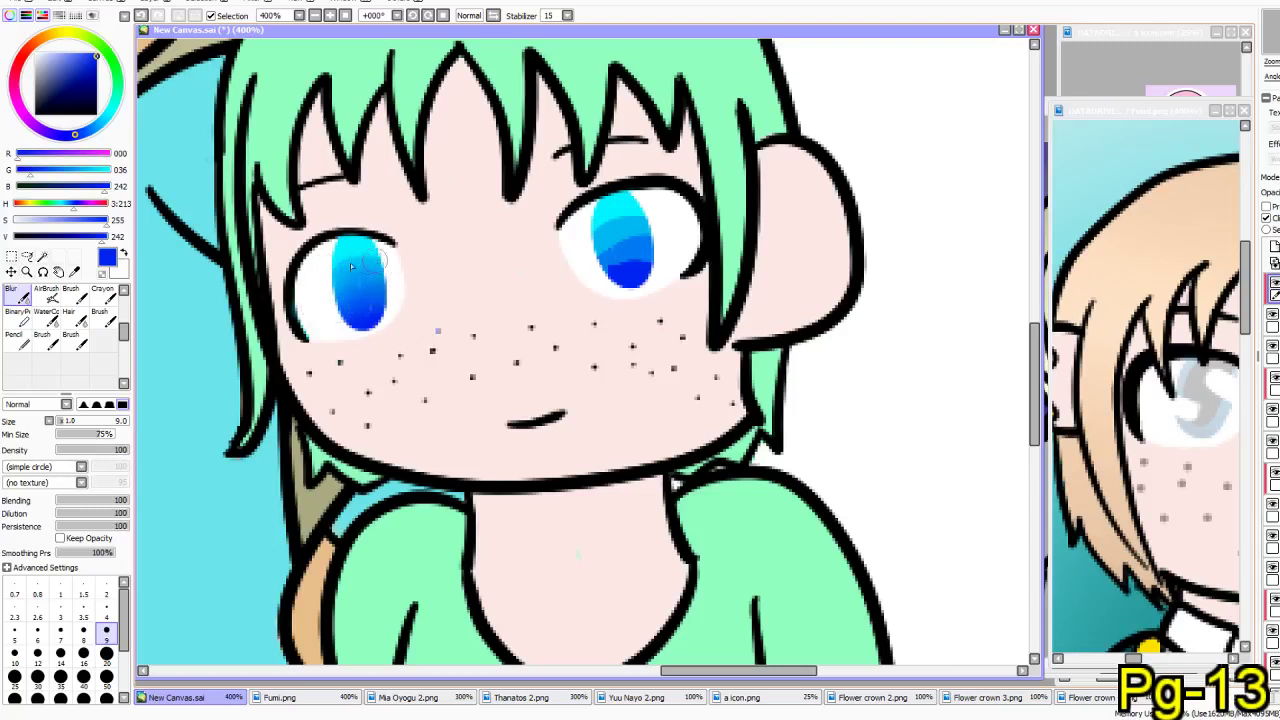
mouse_move(668, 255)
left_mouse_down()
mouse_move(635, 262)
mouse_move(572, 232)
left_mouse_up()
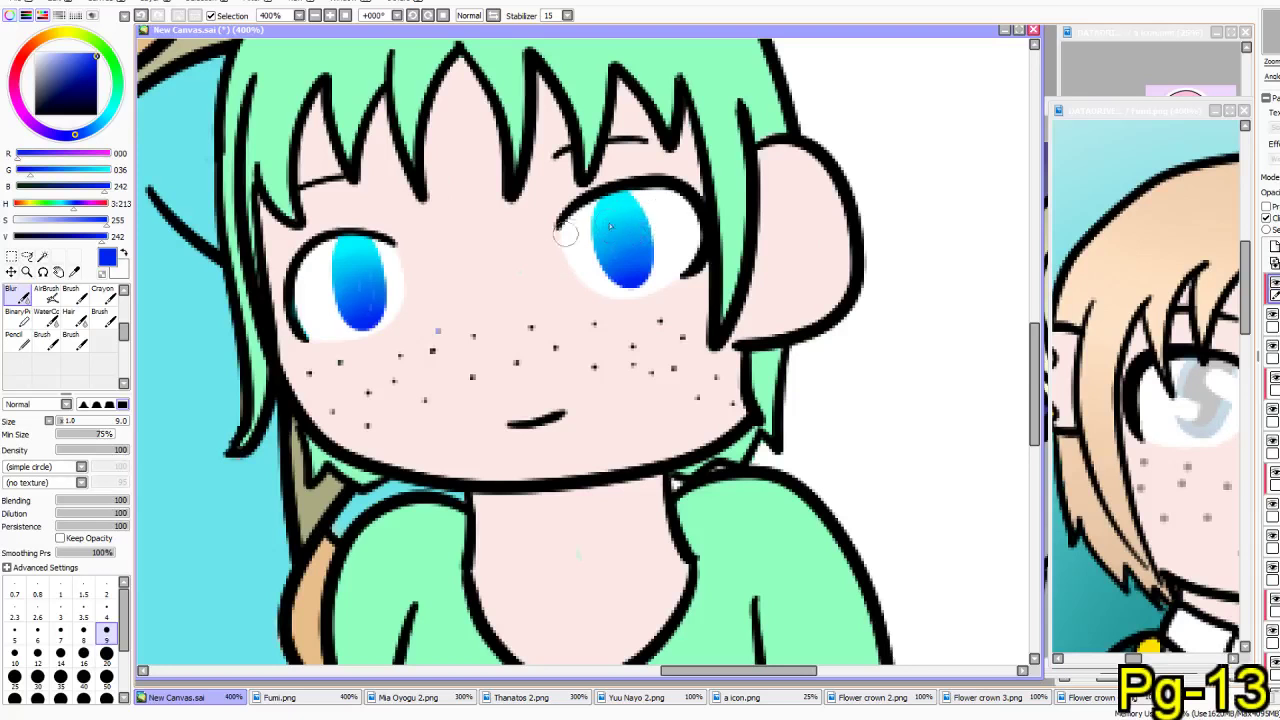
- Paint a narrow black pupil down the middle of each blue iris with the Pencil, undoing stray strokes
left_click_drag(86, 78, 34, 116)
left_click(20, 342)
mouse_move(363, 240)
left_mouse_down()
mouse_move(360, 306)
mouse_move(350, 234)
left_mouse_up()
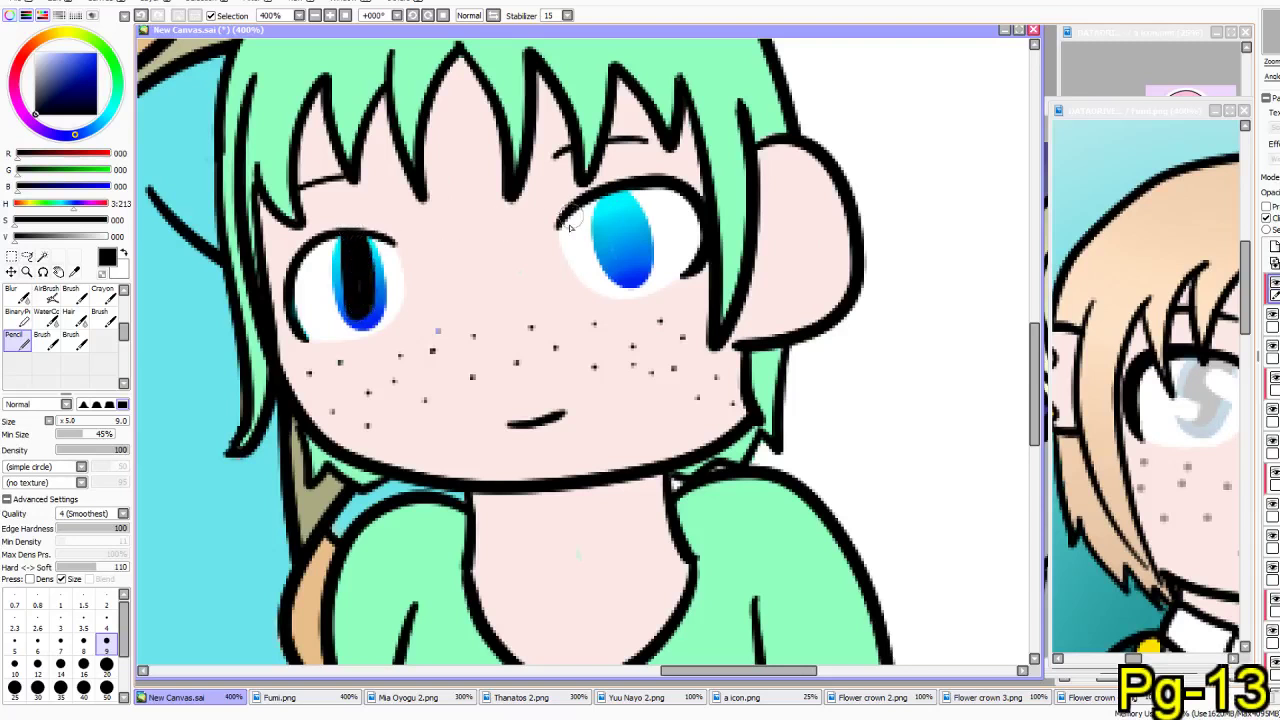
mouse_move(604, 196)
left_mouse_down()
mouse_move(629, 270)
mouse_move(612, 187)
left_mouse_up()
key("ctrl+z")
key("ctrl+z")
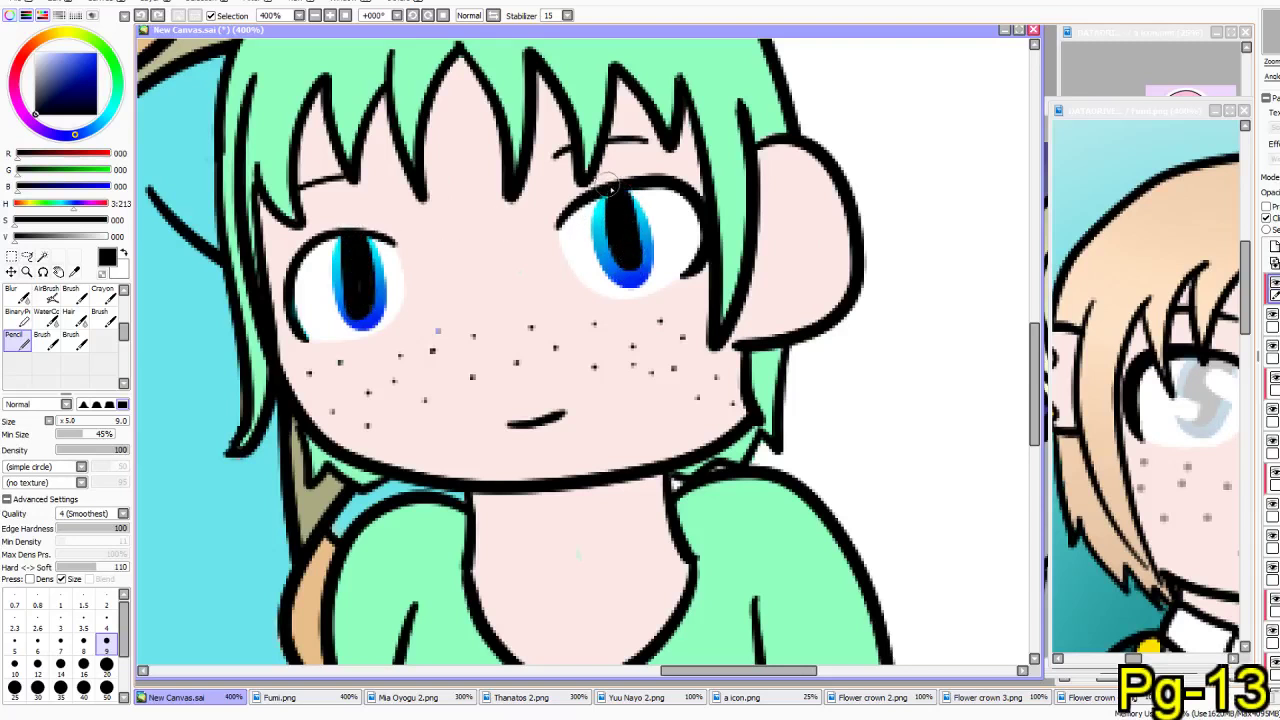
- Paint pure white highlights over the pupil edges in both eyes with the size 9 Pencil
left_click_drag(57, 70, 3, 18)
mouse_move(362, 258)
left_mouse_down()
mouse_move(396, 264)
mouse_move(350, 312)
mouse_move(338, 302)
left_mouse_up()
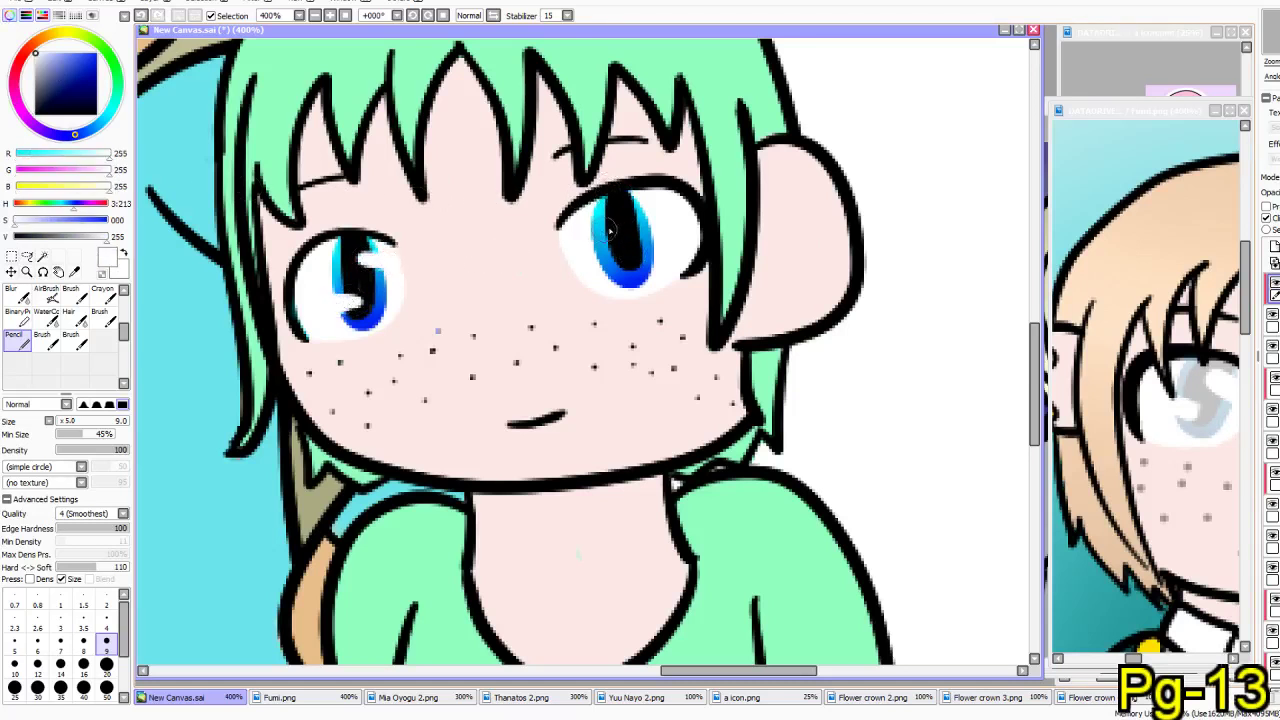
mouse_move(613, 211)
left_mouse_down()
mouse_move(582, 222)
mouse_move(666, 232)
mouse_move(628, 256)
left_mouse_up()
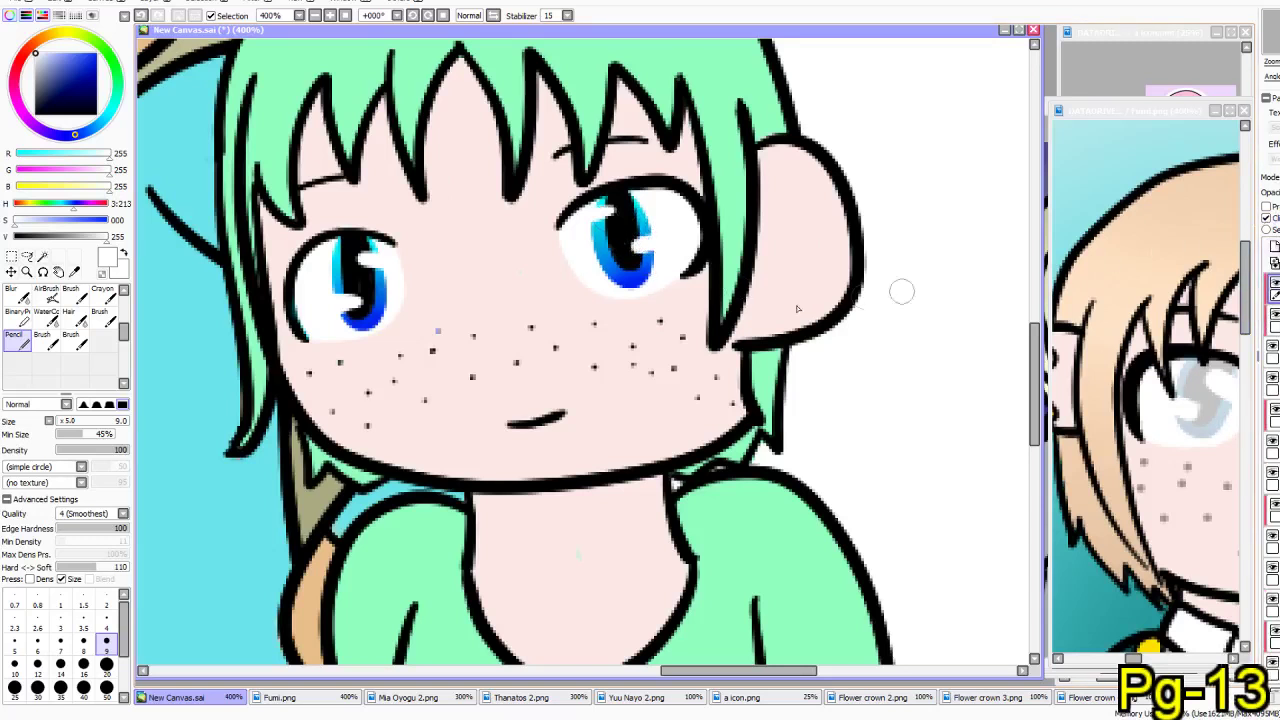
- Cloud both irises with a translucent pale overlay like the eyes in Fumi.png, and paint over it in light grey 226
mouse_move(668, 278)
left_mouse_down()
mouse_move(614, 196)
mouse_move(636, 205)
left_mouse_up()
mouse_move(372, 300)
left_mouse_down()
mouse_move(365, 315)
mouse_move(385, 325)
mouse_move(350, 290)
mouse_move(370, 250)
mouse_move(337, 263)
mouse_move(348, 250)
left_mouse_up()
left_click_drag(1279, 192, 1279, 192)
left_click(96, 239)
mouse_move(375, 318)
left_mouse_down()
mouse_move(345, 325)
mouse_move(335, 285)
mouse_move(352, 256)
mouse_move(332, 262)
mouse_move(385, 262)
mouse_move(395, 291)
left_mouse_up()
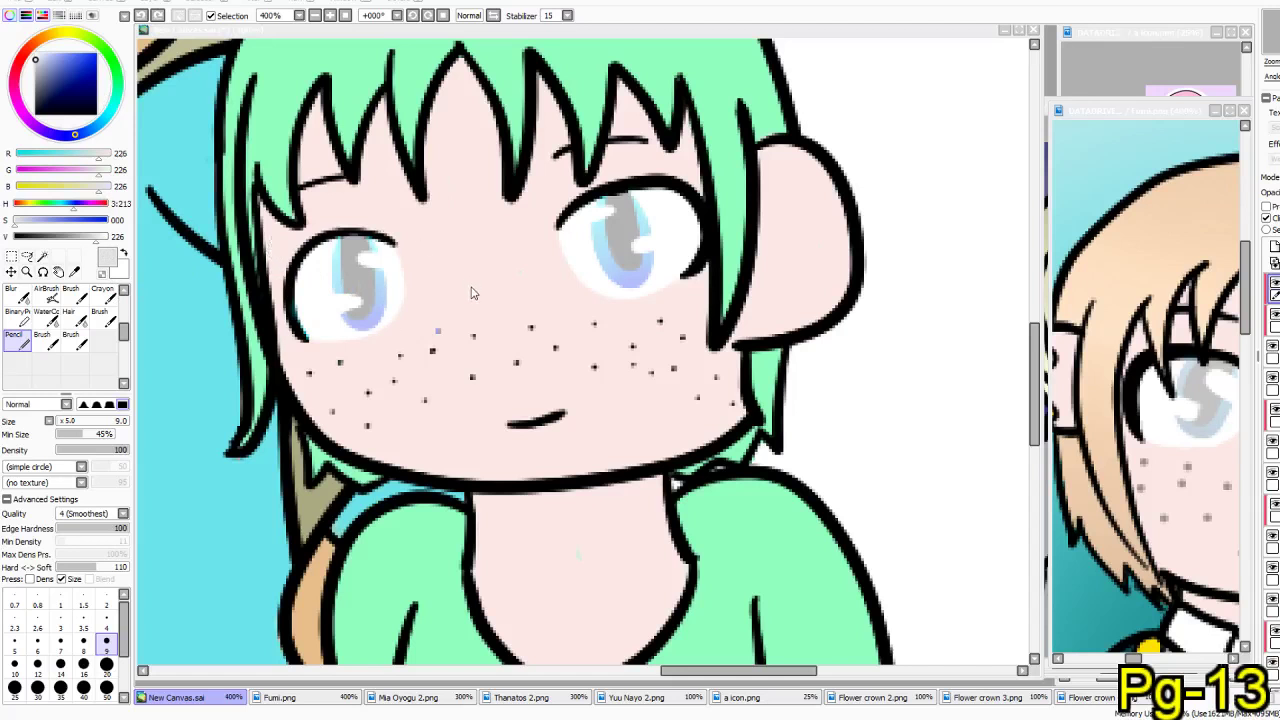
- Fade a few freckles on the cheek between the mouth and the face's outer eye with light grey, undoing unwanted strokes
left_click(473, 336)
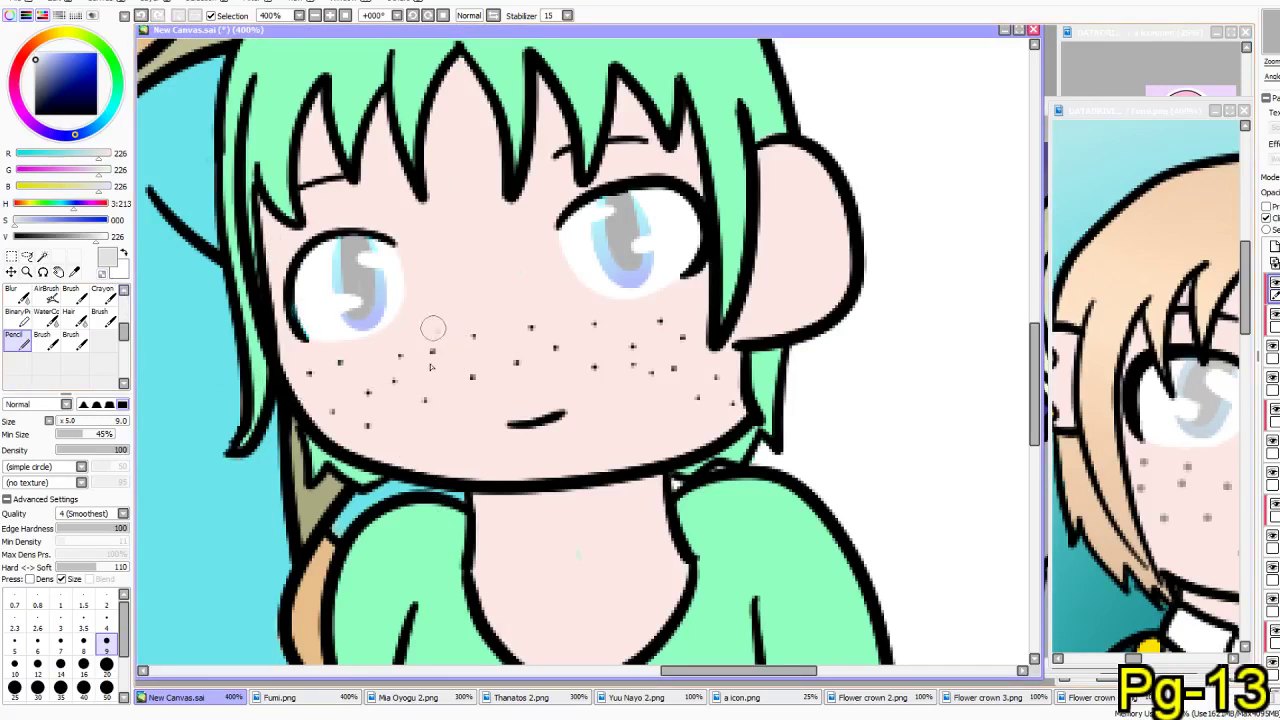
left_click(1273, 320)
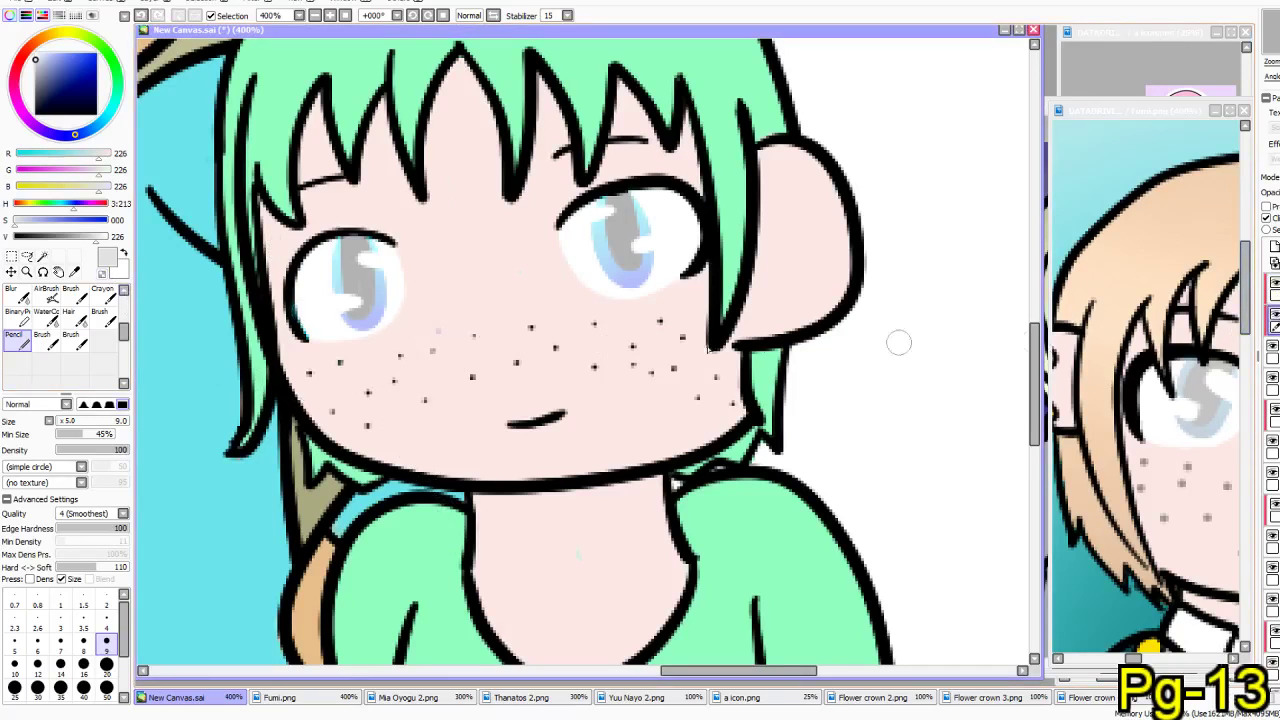
left_click_drag(432, 348, 445, 332)
key("ctrl+z")
key("ctrl+z")
left_click(1267, 291)
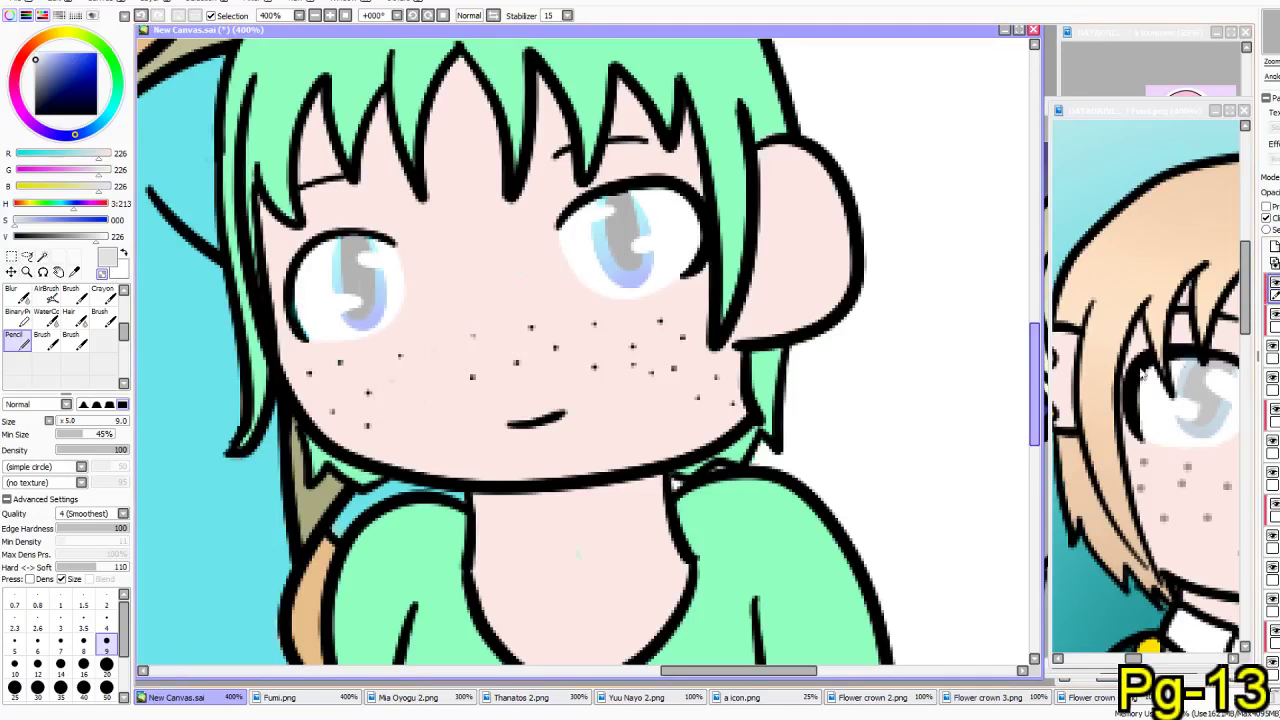
left_click(1274, 318)
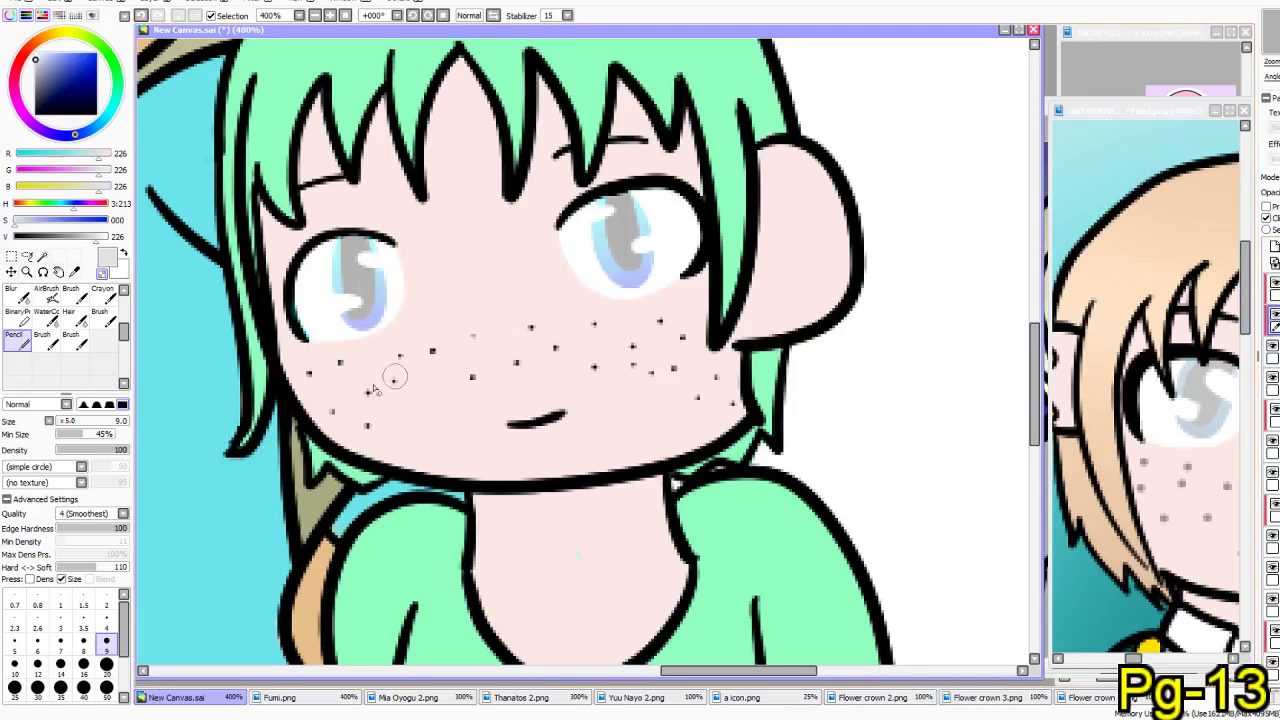
- Sample the maroon of the freckled character's top from Flower crown 4.png, and switch back to the Pencil
scroll(532, 312, "down", 5)
scroll(554, 400, "up", 2)
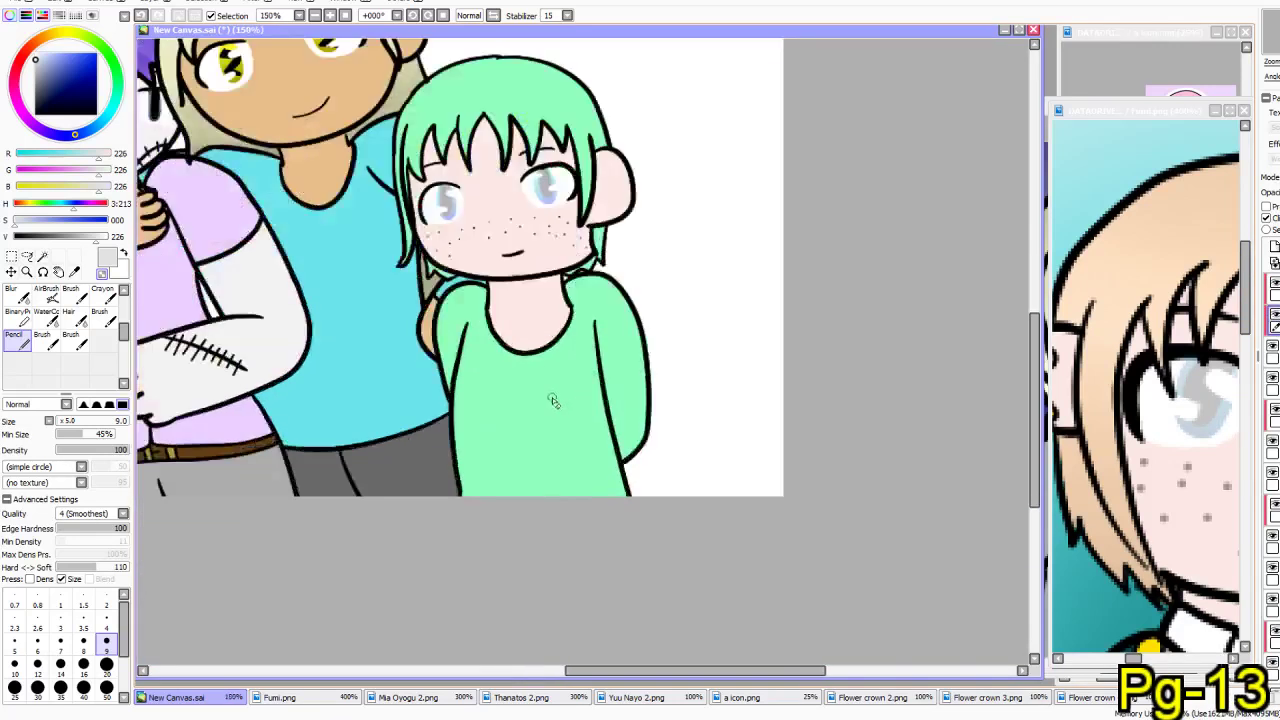
left_click_drag(536, 340, 541, 421)
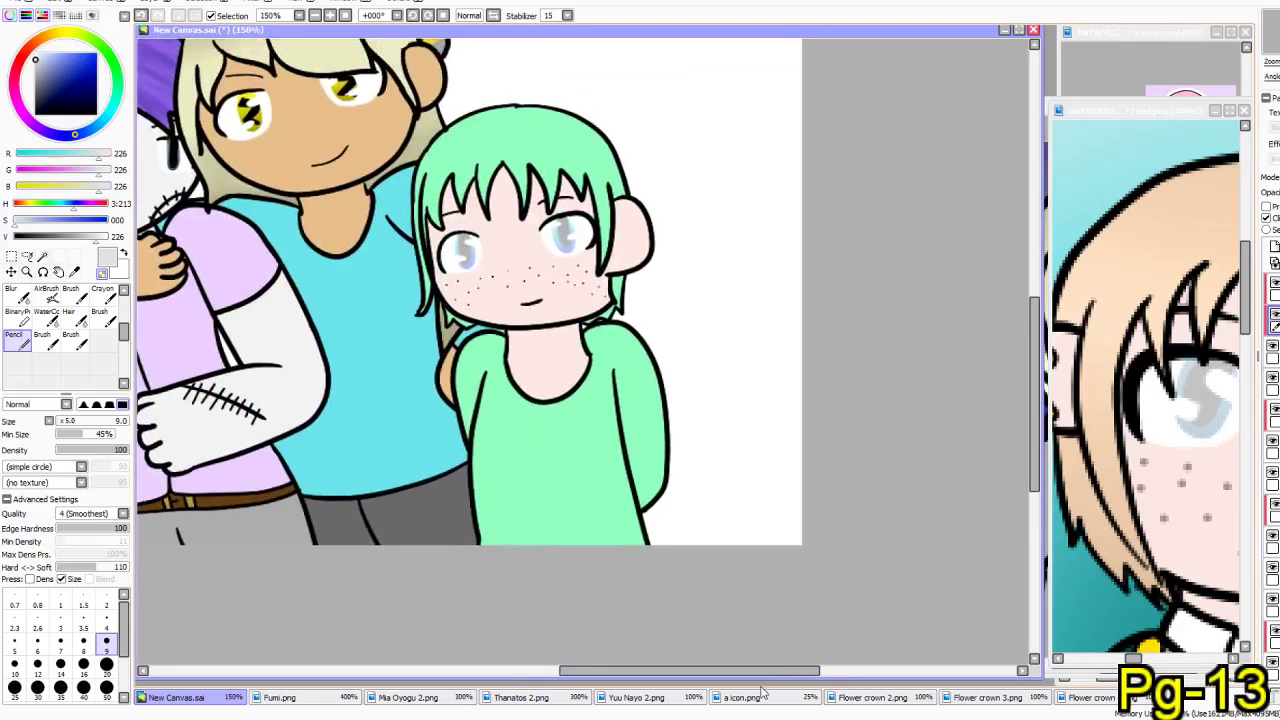
key("alt+Tab")
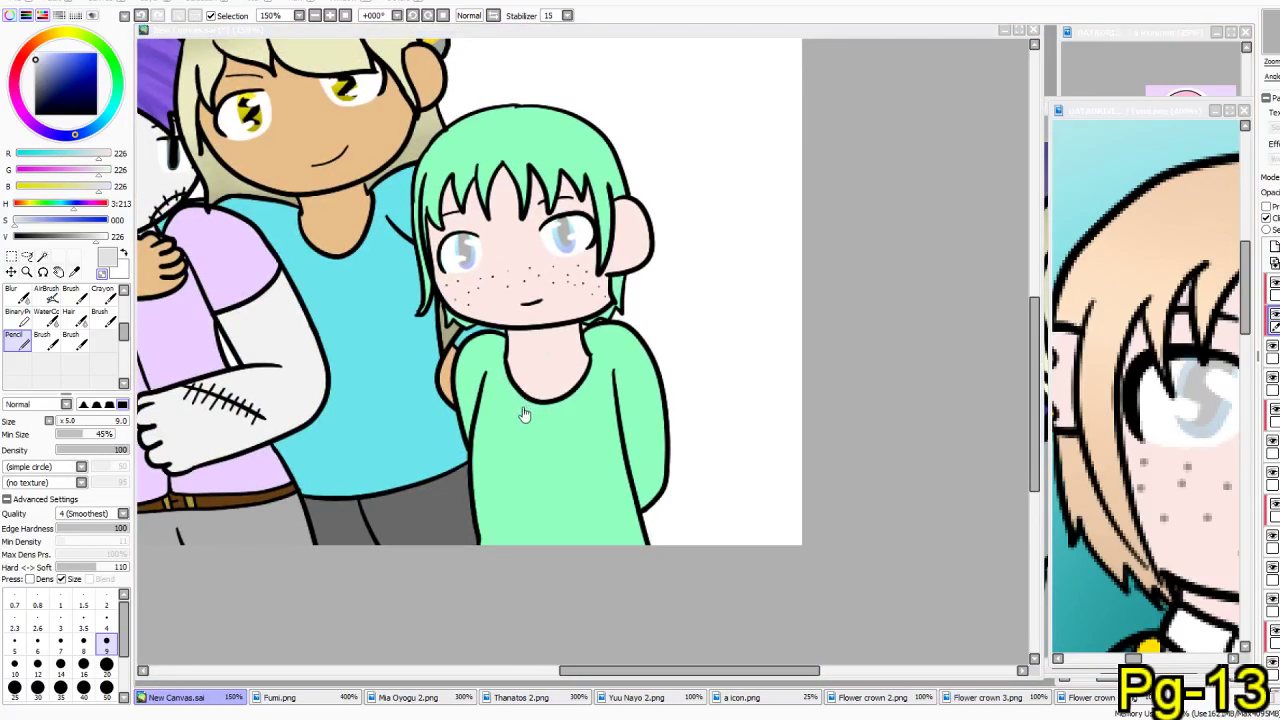
key("alt+Tab")
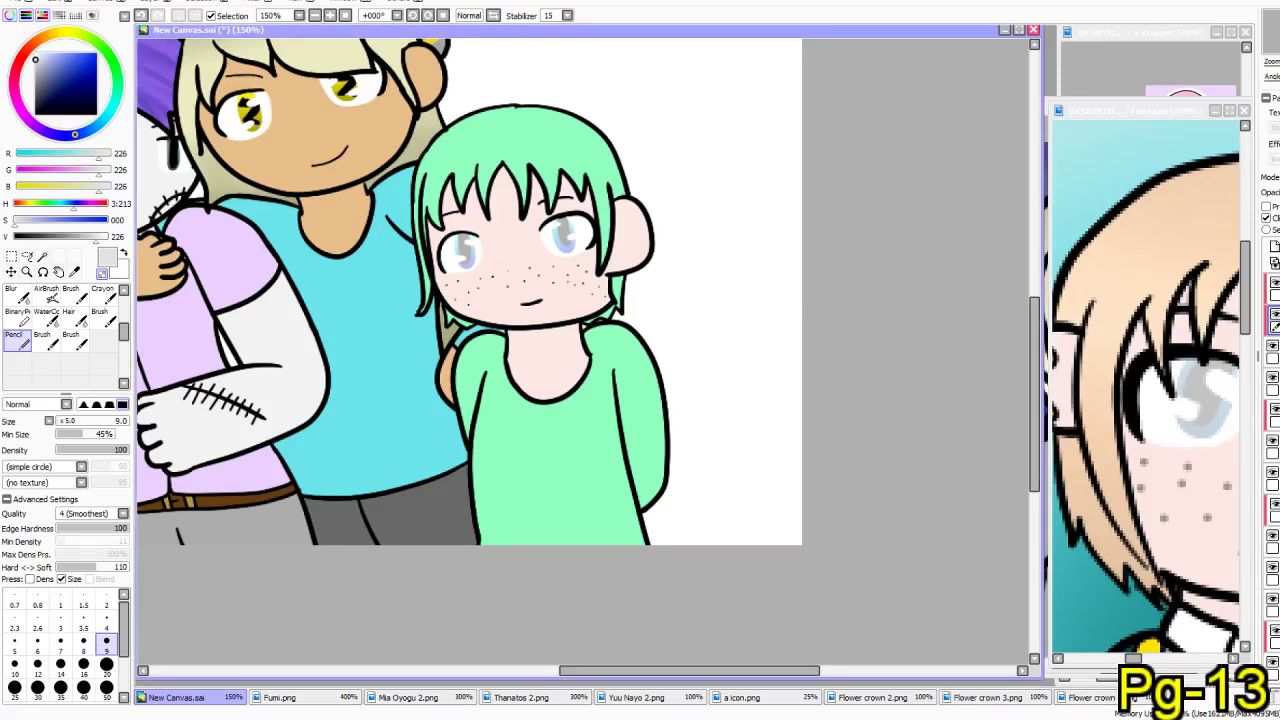
left_click(75, 272)
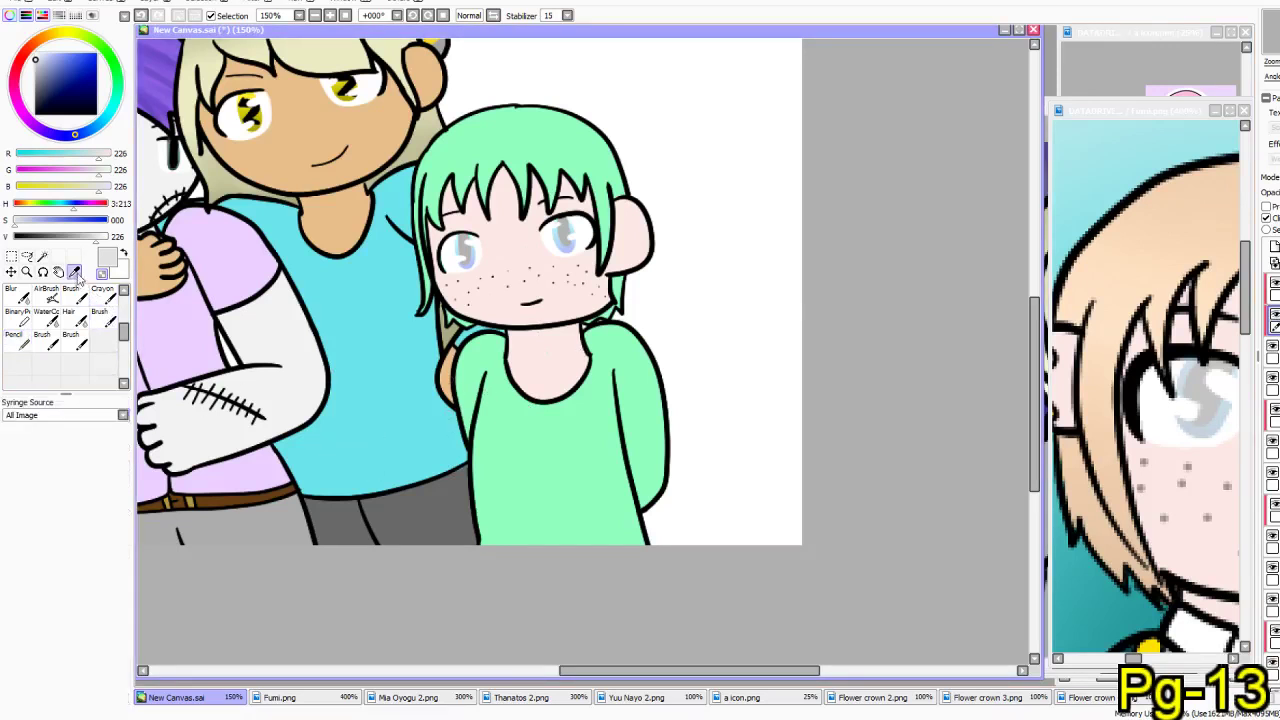
left_click(405, 698)
left_click(887, 699)
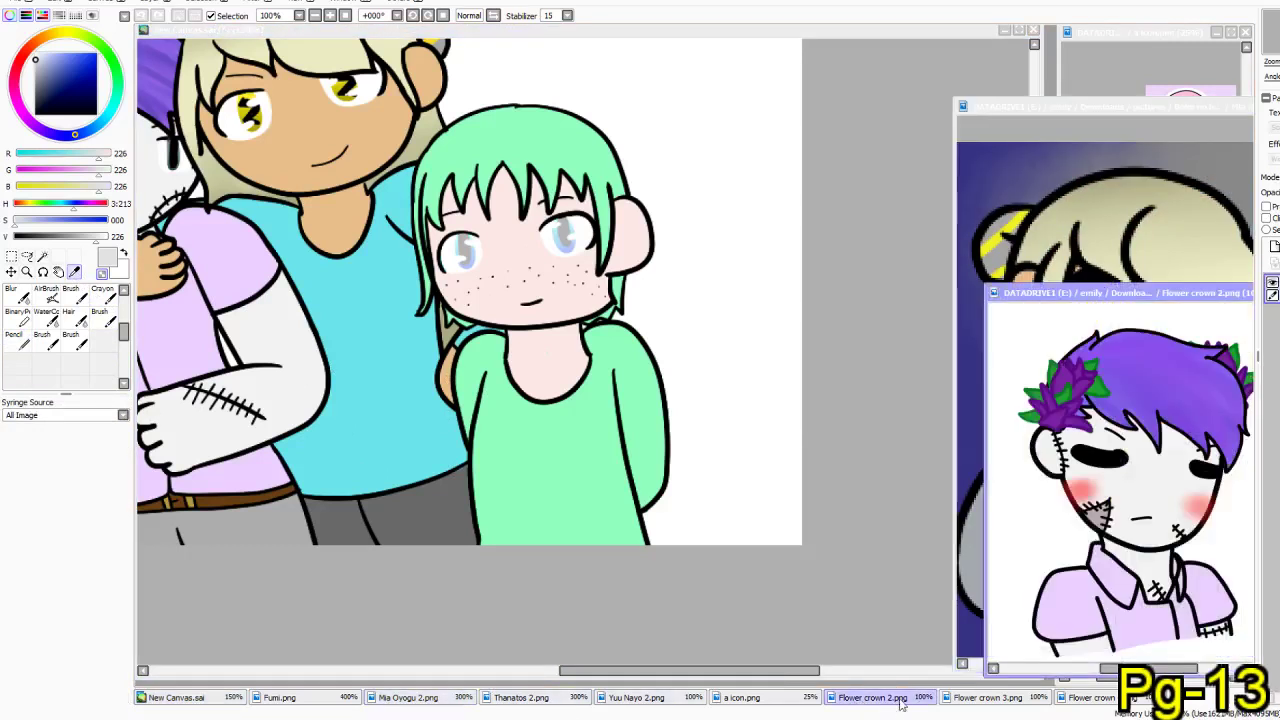
left_click(1100, 697)
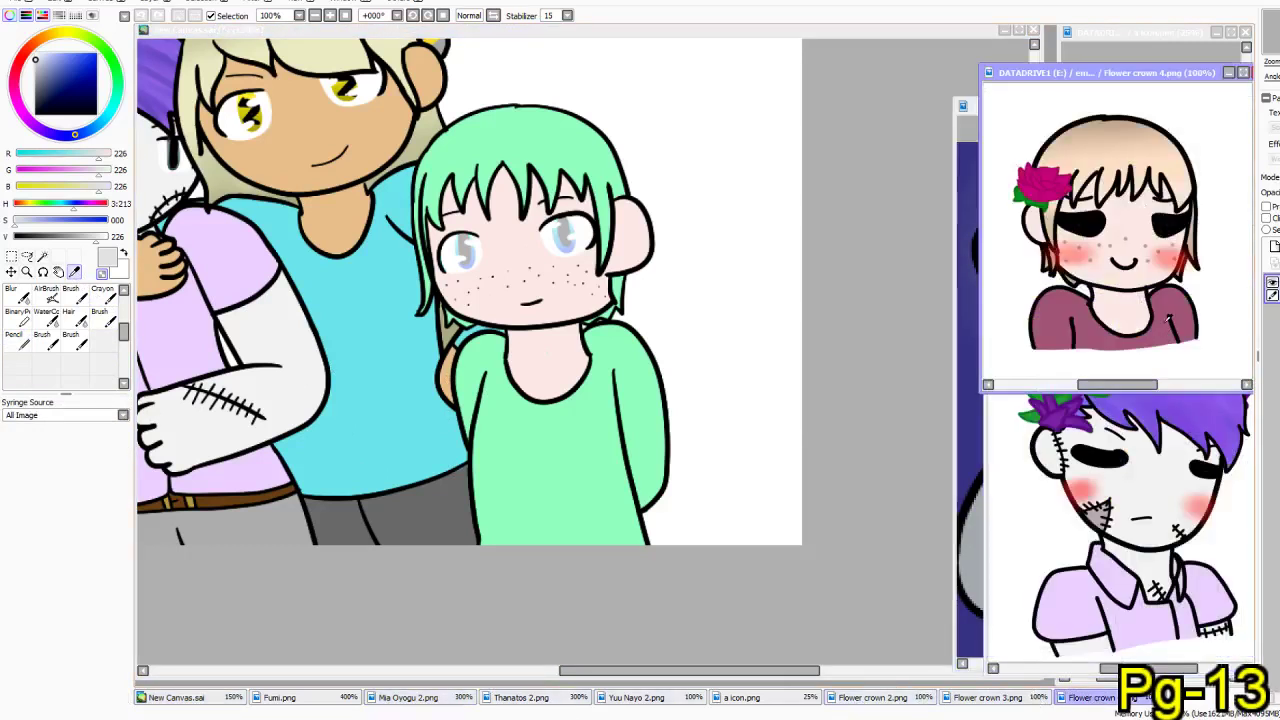
left_click(1090, 323)
left_click(17, 338)
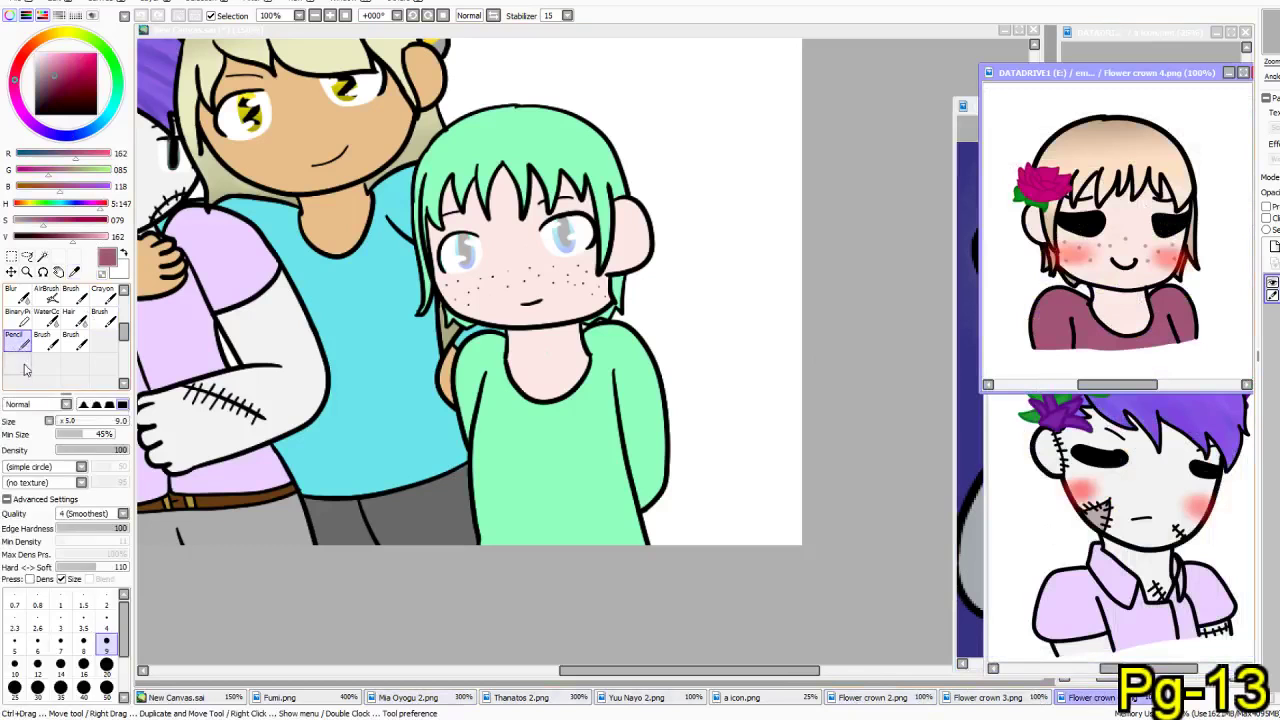
- Paint the freckled character's green top maroon on its own layer in New Canvas.sai with the size 100 Pencil
left_click(594, 572)
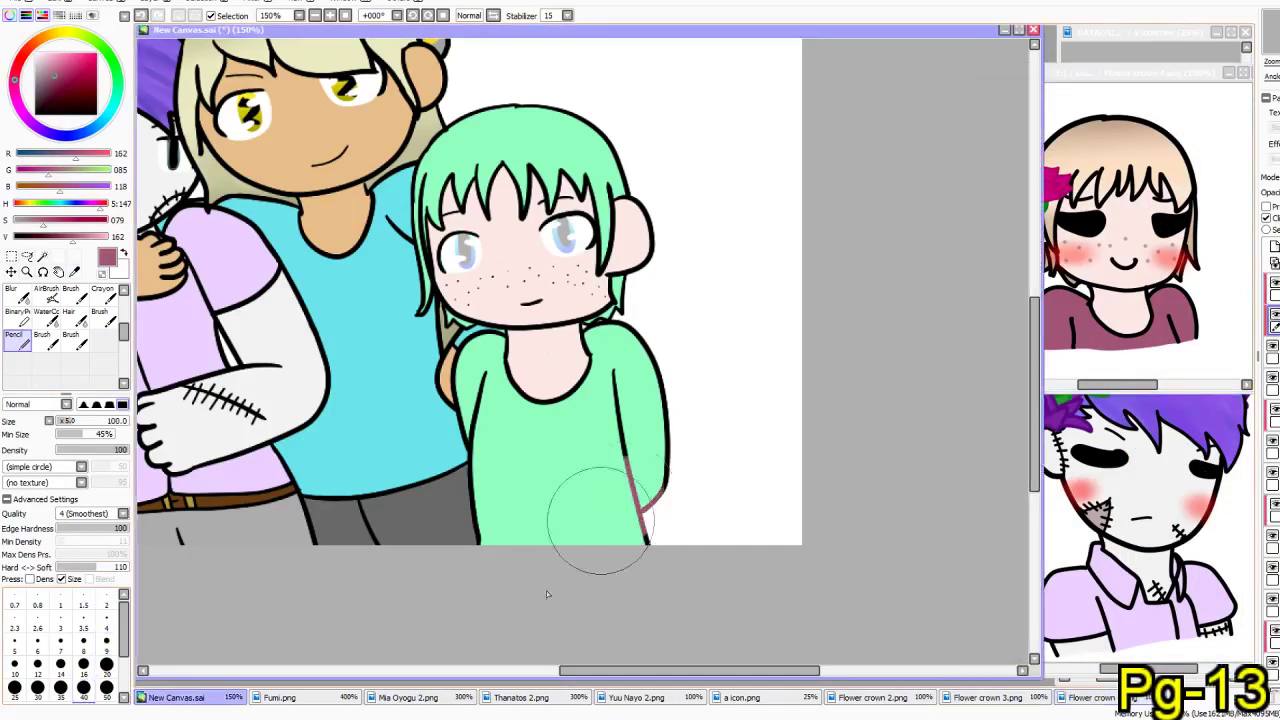
scroll(1270, 480, "down", 10)
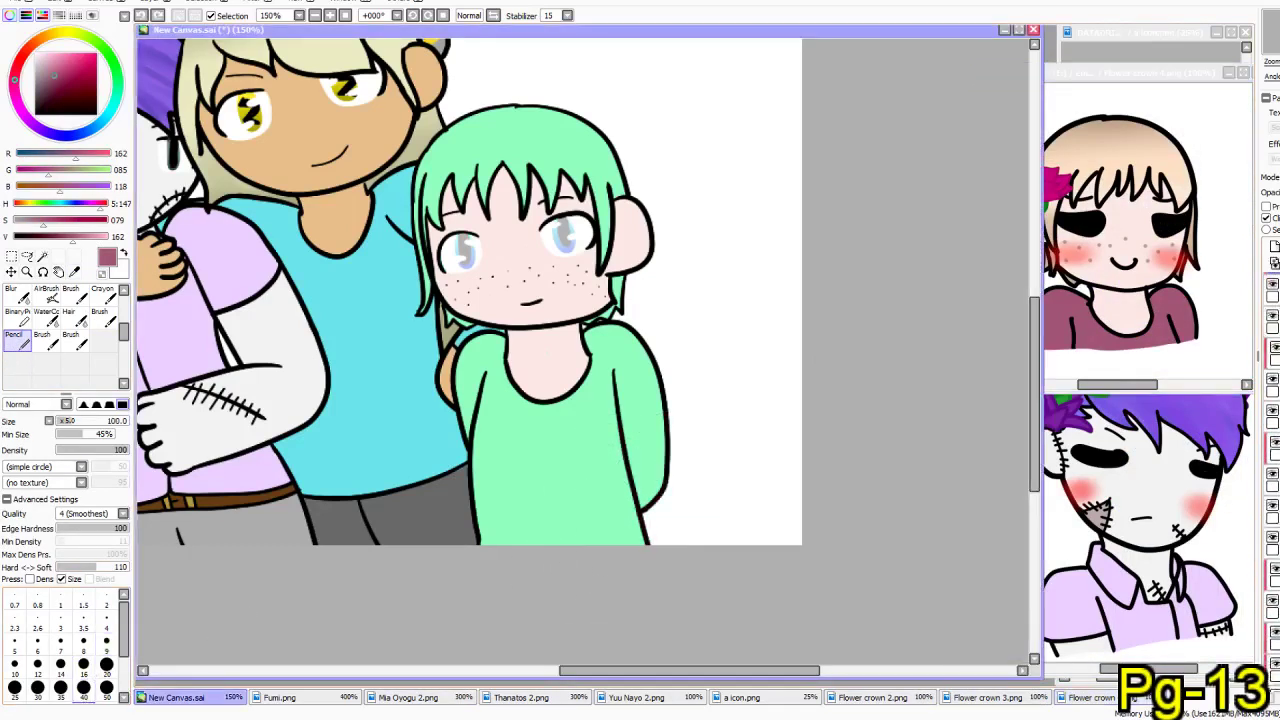
scroll(1272, 472, "down", 2)
left_click(1273, 472)
left_click(1274, 247)
mouse_move(470, 470)
left_mouse_down()
mouse_move(630, 360)
mouse_move(586, 537)
left_mouse_up()
mouse_move(594, 452)
left_mouse_down()
mouse_move(543, 429)
mouse_move(520, 385)
mouse_move(503, 391)
mouse_move(603, 381)
mouse_move(635, 330)
left_mouse_up()
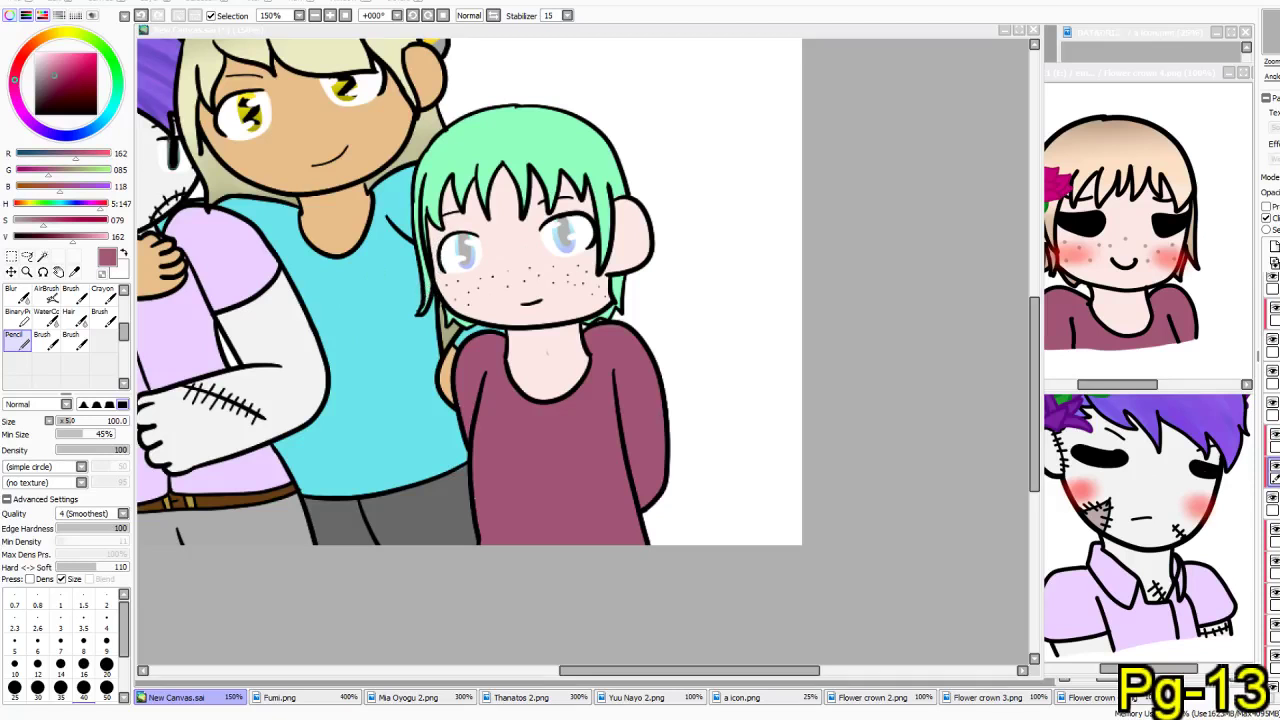
key("alt+Tab")
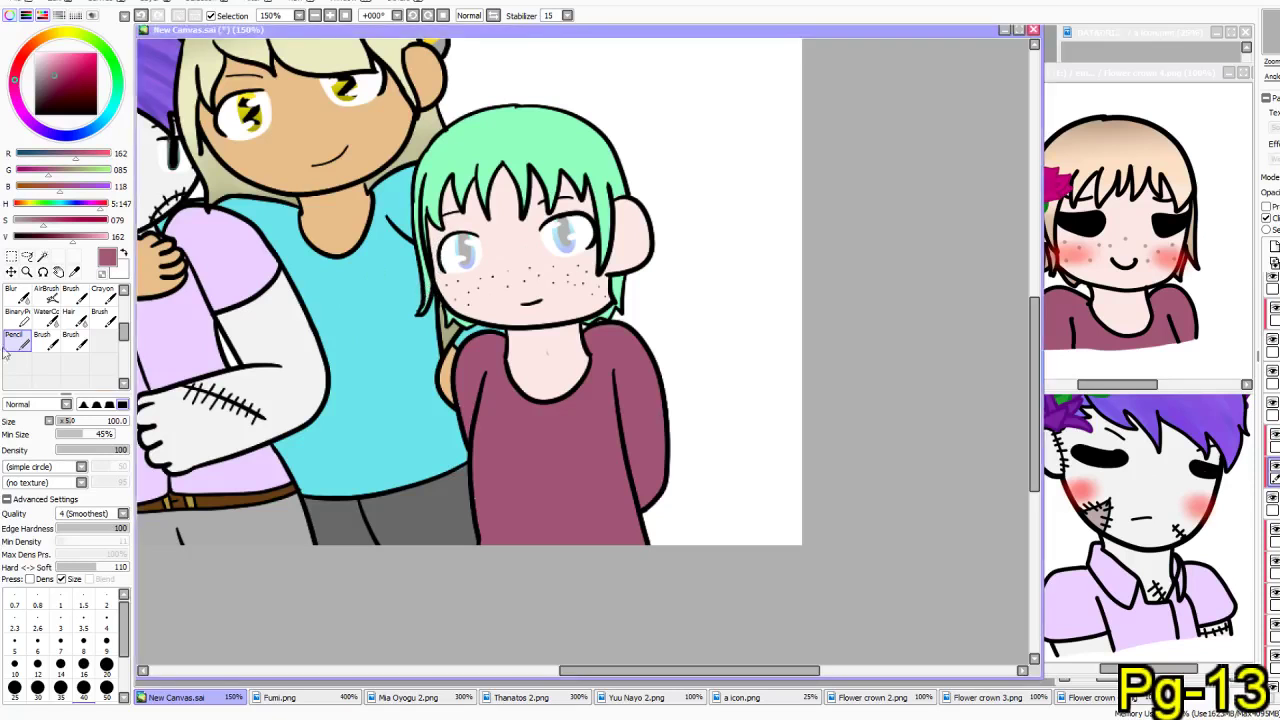
left_click(74, 271)
left_click(17, 338)
left_click(106, 640)
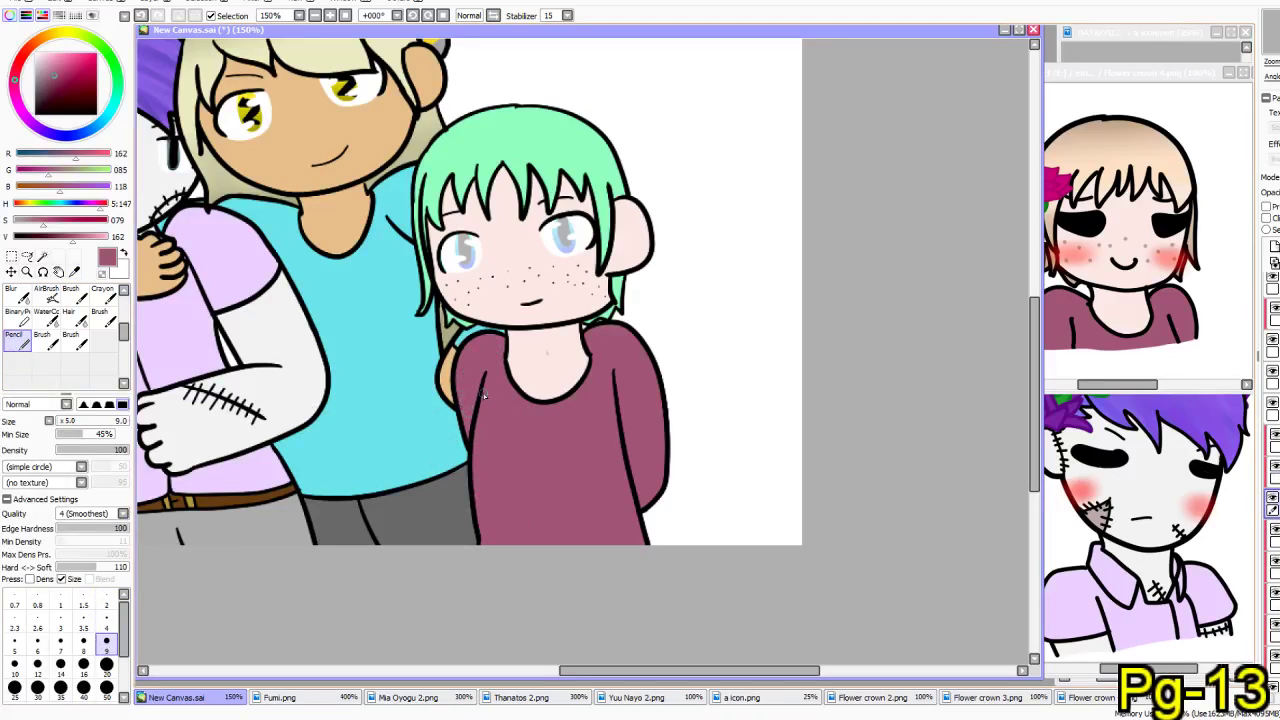
left_click(1274, 247)
- Sample the light peach of the character's hair from Flower crown 4.png, and switch back to the Pencil
left_click(74, 271)
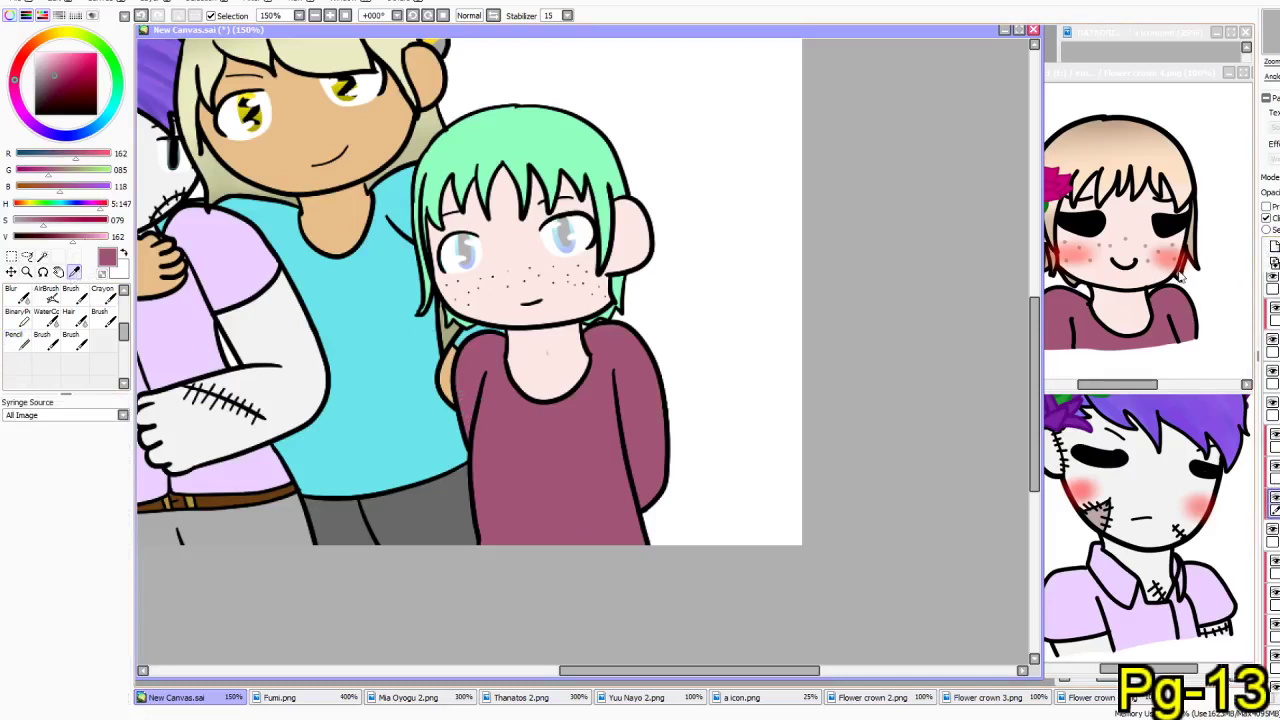
left_click(1148, 190)
left_click(1131, 182)
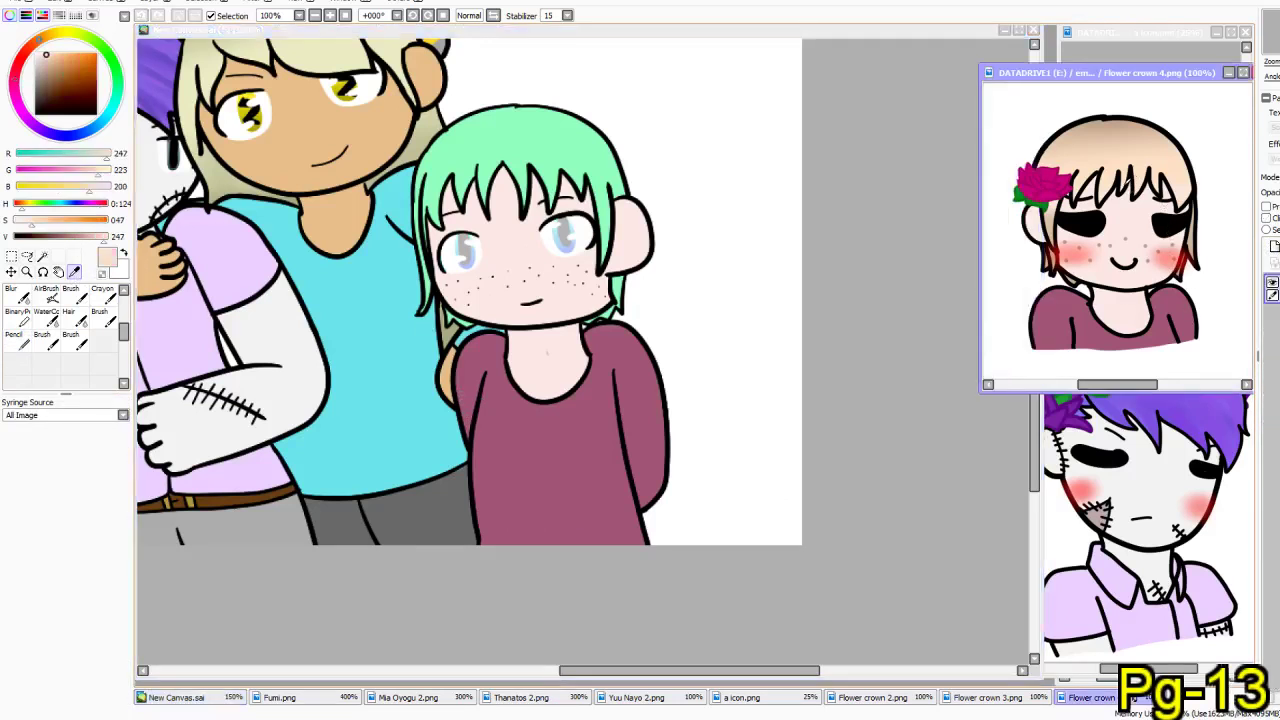
left_click(1084, 174)
left_click(17, 340)
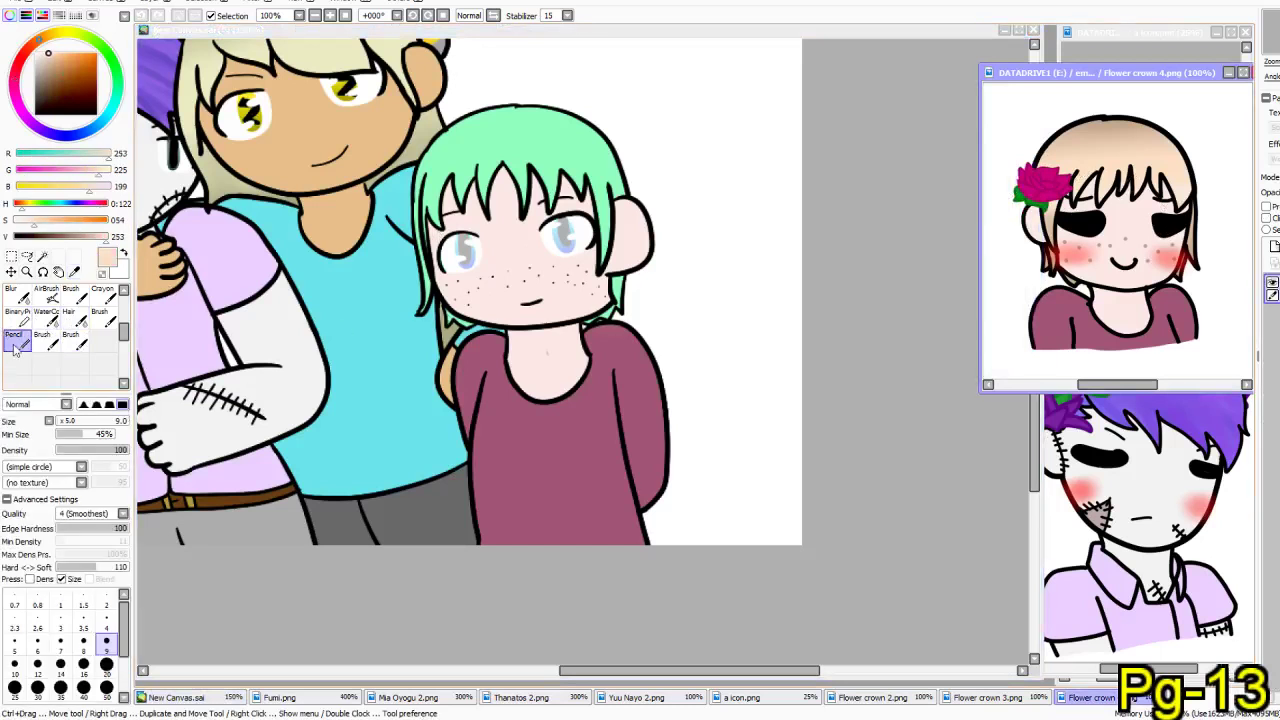
- Paint the freckled character's green hair light peach with the Pencil at sizes 16 and 50
left_click(85, 667)
left_click(480, 123)
left_click_drag(480, 121, 438, 183)
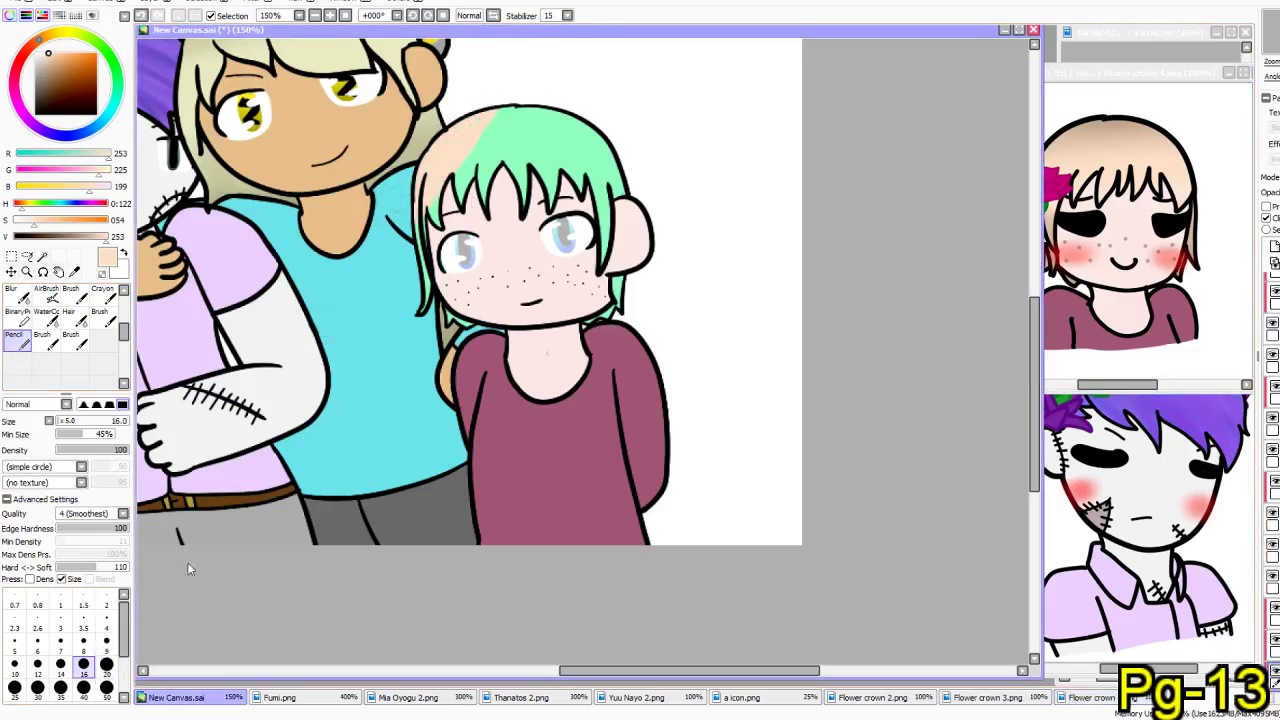
left_click(108, 688)
mouse_move(450, 183)
left_mouse_down()
mouse_move(538, 74)
mouse_move(534, 86)
mouse_move(597, 57)
left_mouse_up()
left_click_drag(600, 130, 605, 250)
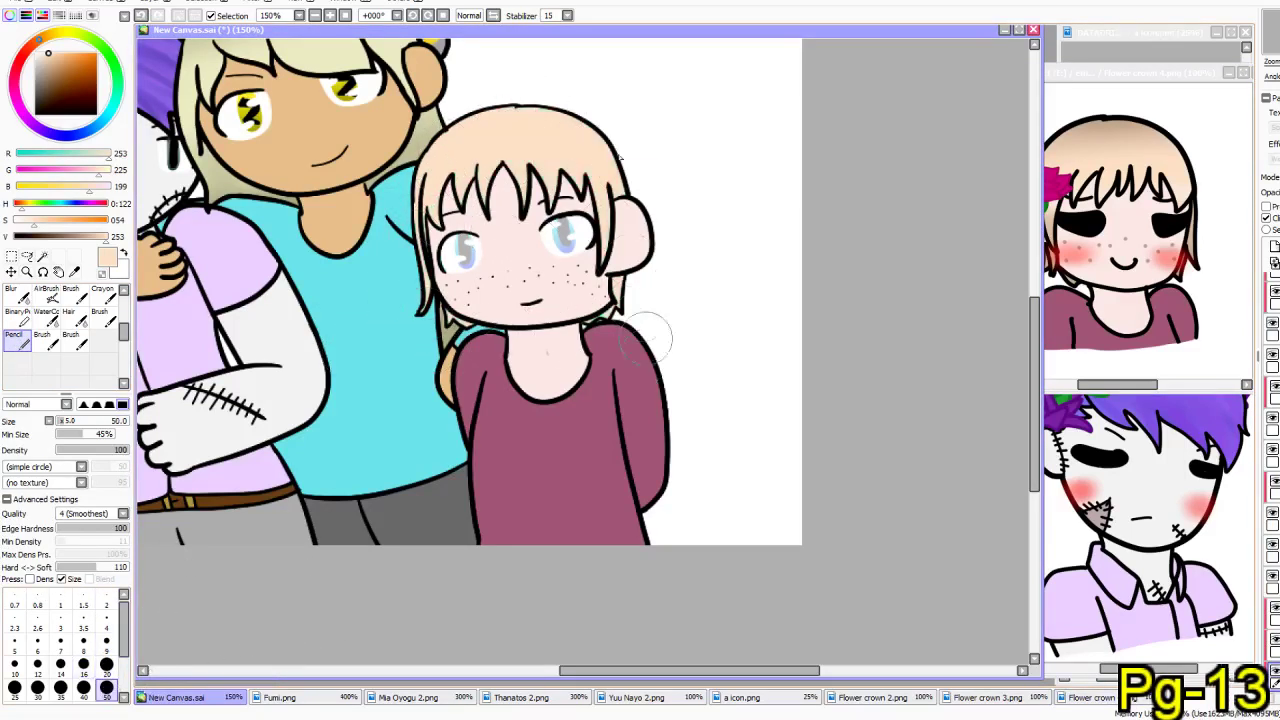
- Shade the crown of the peach hair with the size 50 AirBrush in progressively darker browns, values 220, 194 and 148
left_click(46, 296)
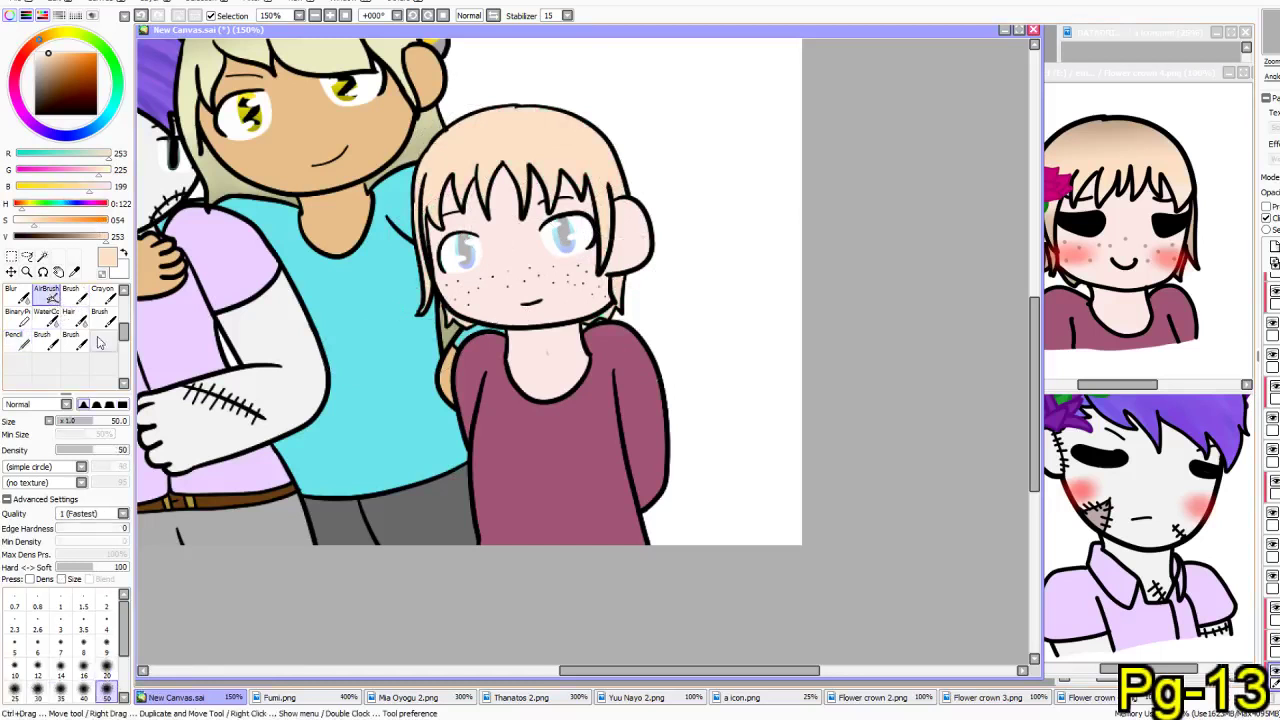
left_click(87, 237)
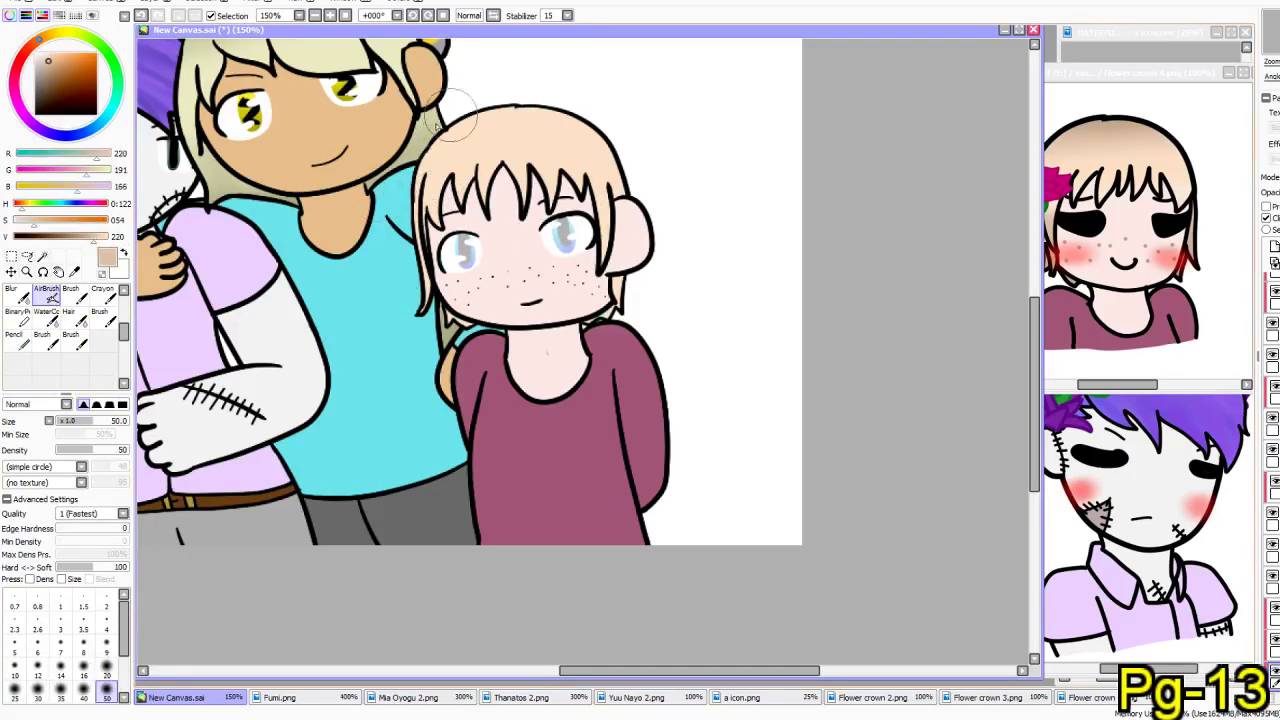
mouse_move(457, 106)
left_mouse_down()
mouse_move(518, 149)
mouse_move(625, 151)
mouse_move(606, 121)
mouse_move(636, 106)
left_mouse_up()
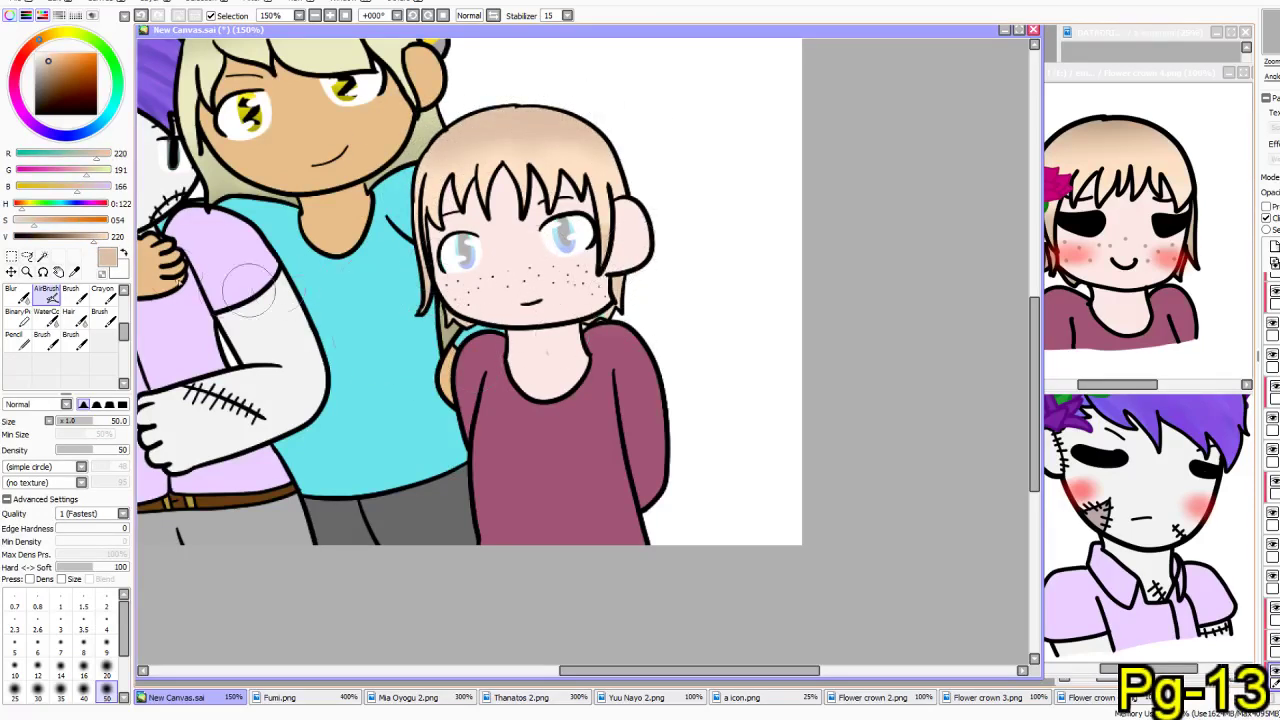
left_click_drag(95, 238, 86, 238)
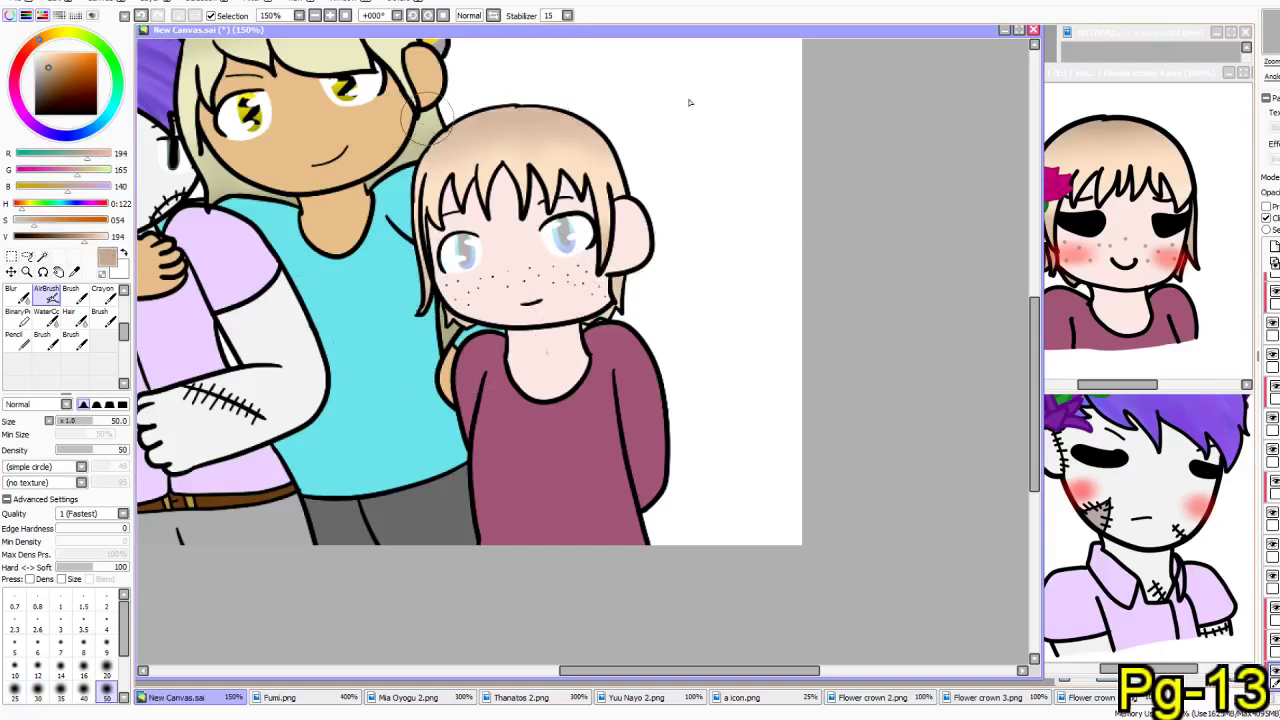
left_click_drag(474, 128, 533, 125)
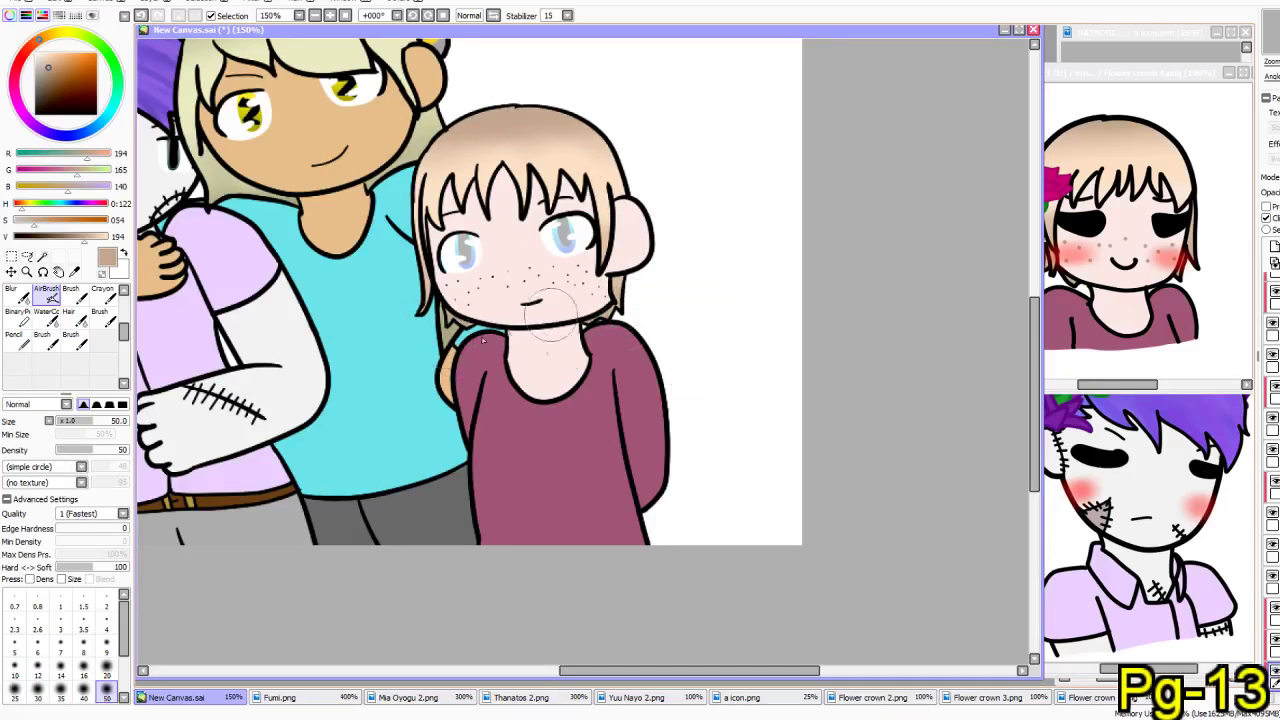
left_click(67, 237)
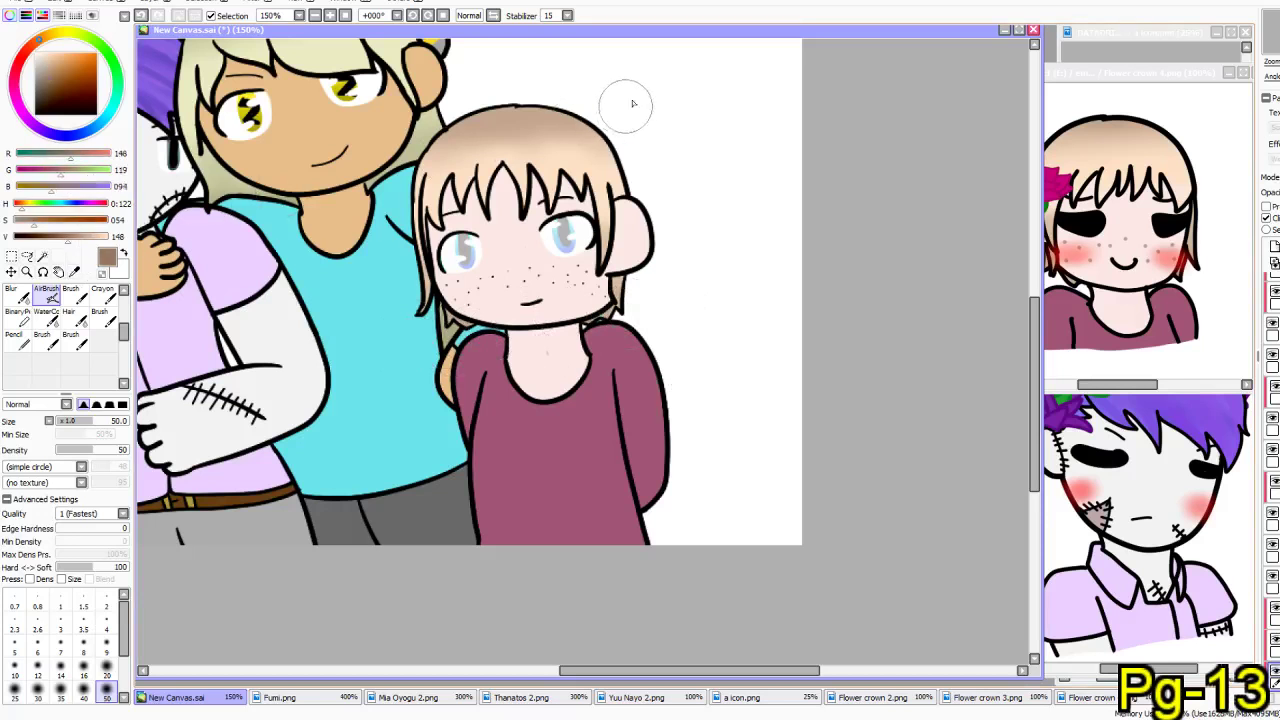
- Lighten the hair colour to a pale peach of RGB 255, 239, 225 for airbrushing the hair's lighter areas
left_click(108, 237)
left_click_drag(39, 221, 26, 221)
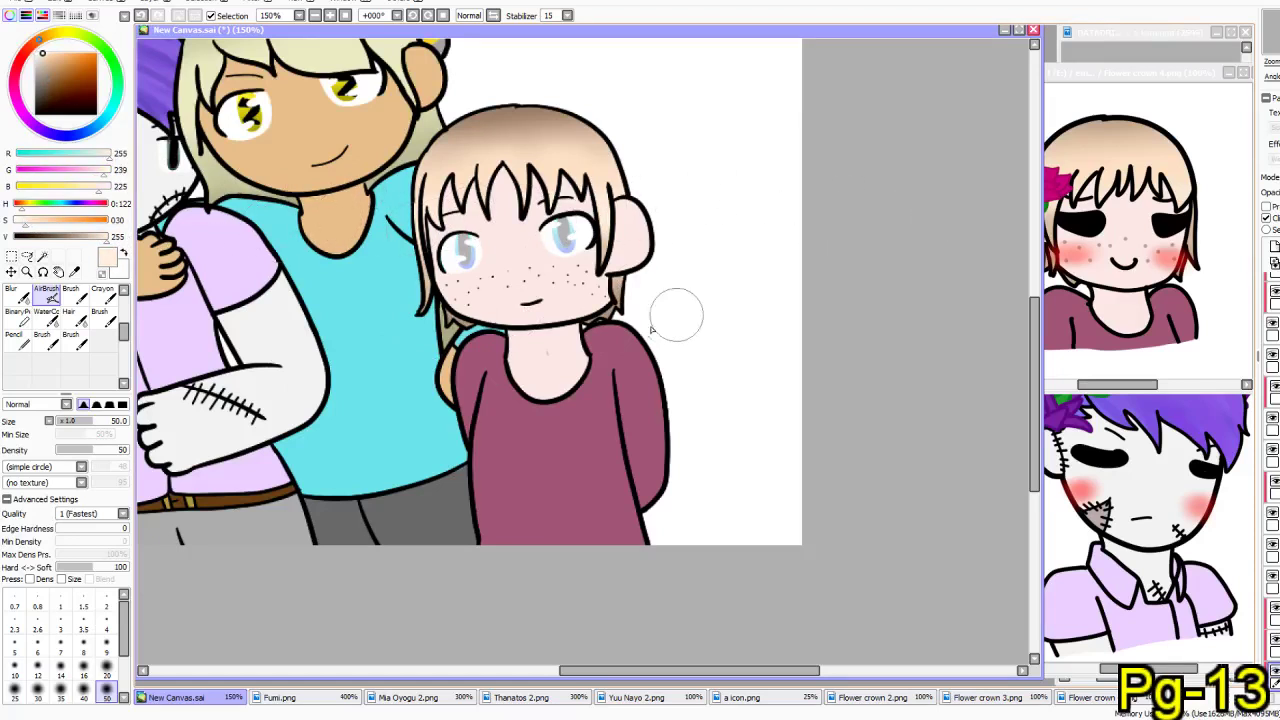
left_click_drag(455, 511, 606, 598)
scroll(567, 549, "down", 2)
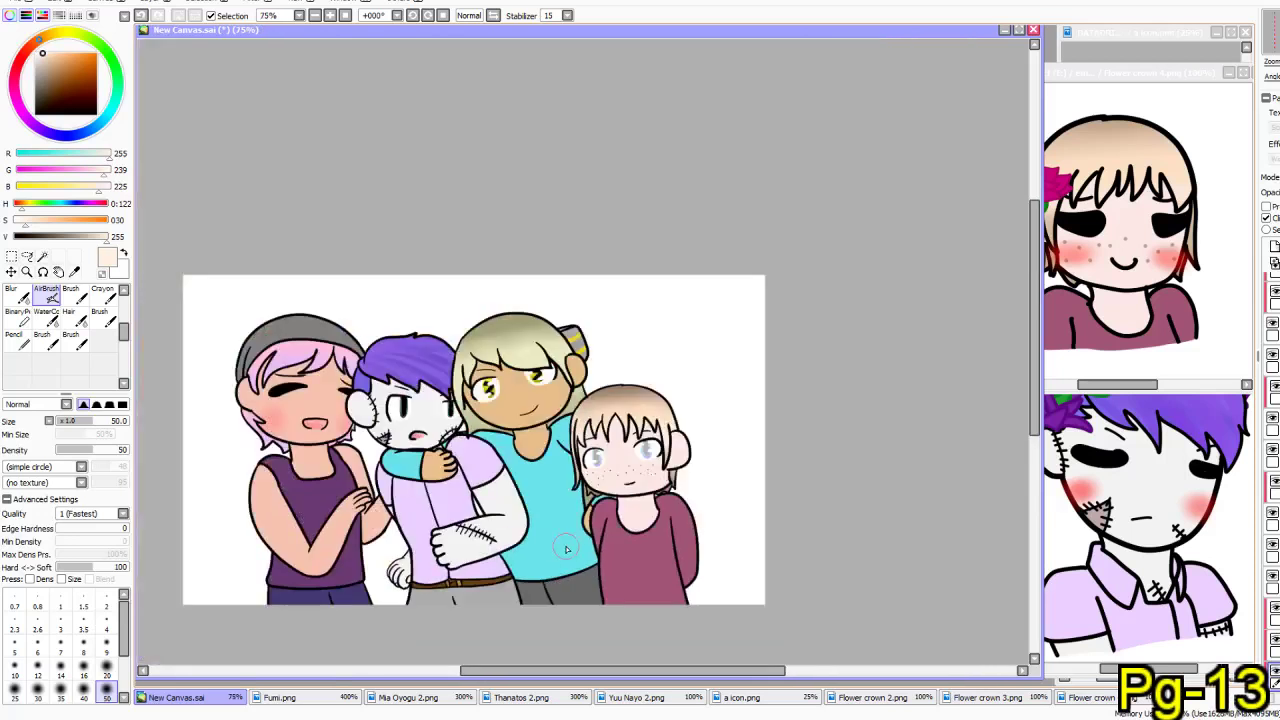
left_click_drag(566, 548, 650, 508)
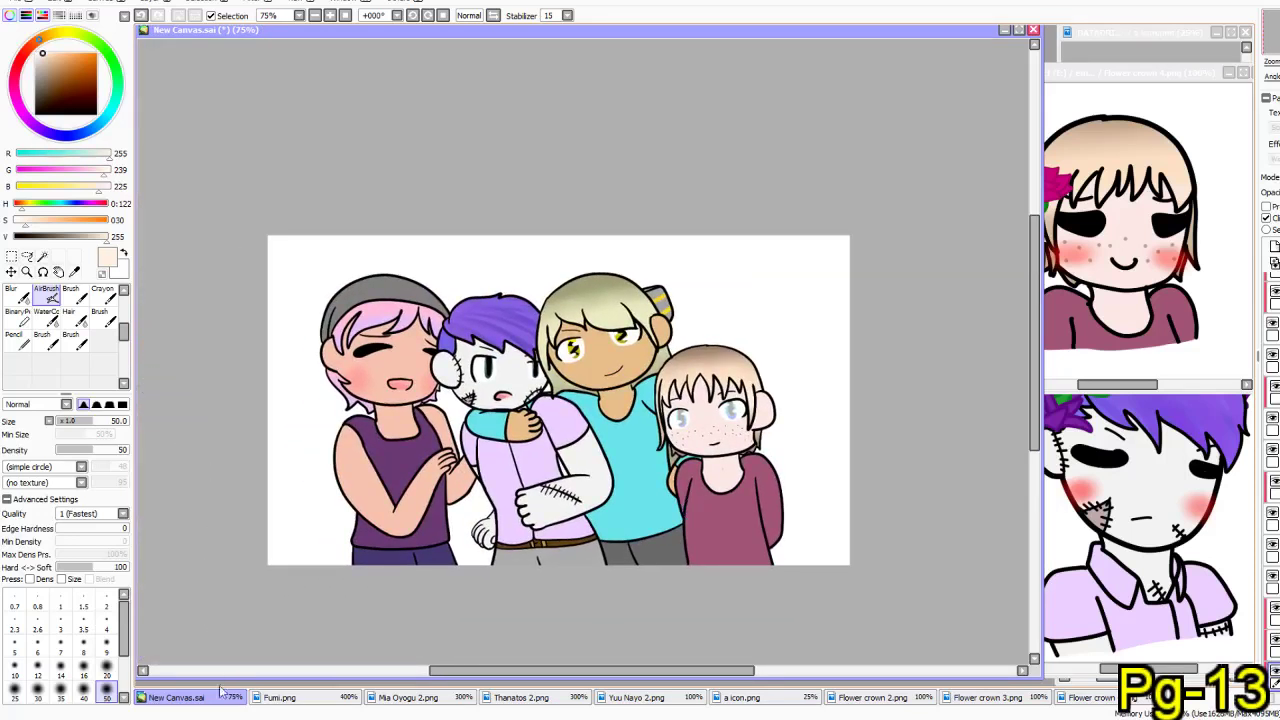
- Try to paint broadly over the drawing in pink, RGB 255, 120, 241, with the size 500 Pencil, and undo the stroke
left_click(27, 342)
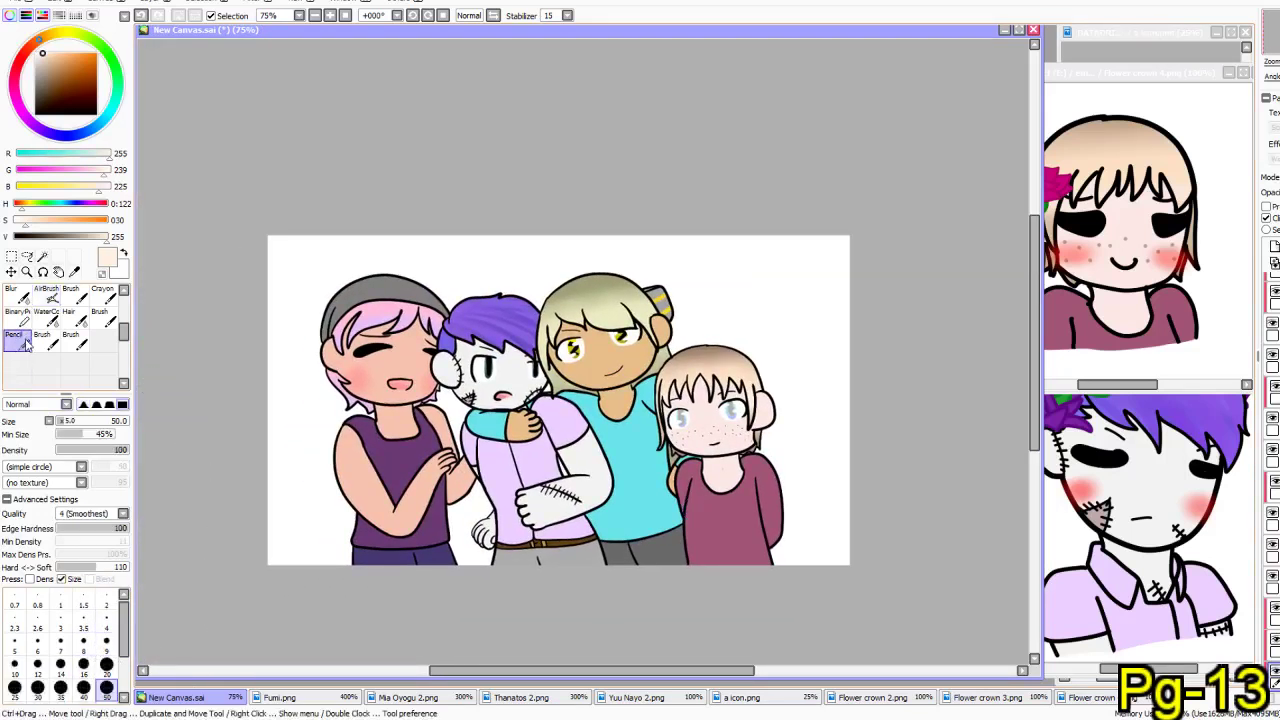
scroll(128, 648, "down", 2)
scroll(128, 648, "down", 2)
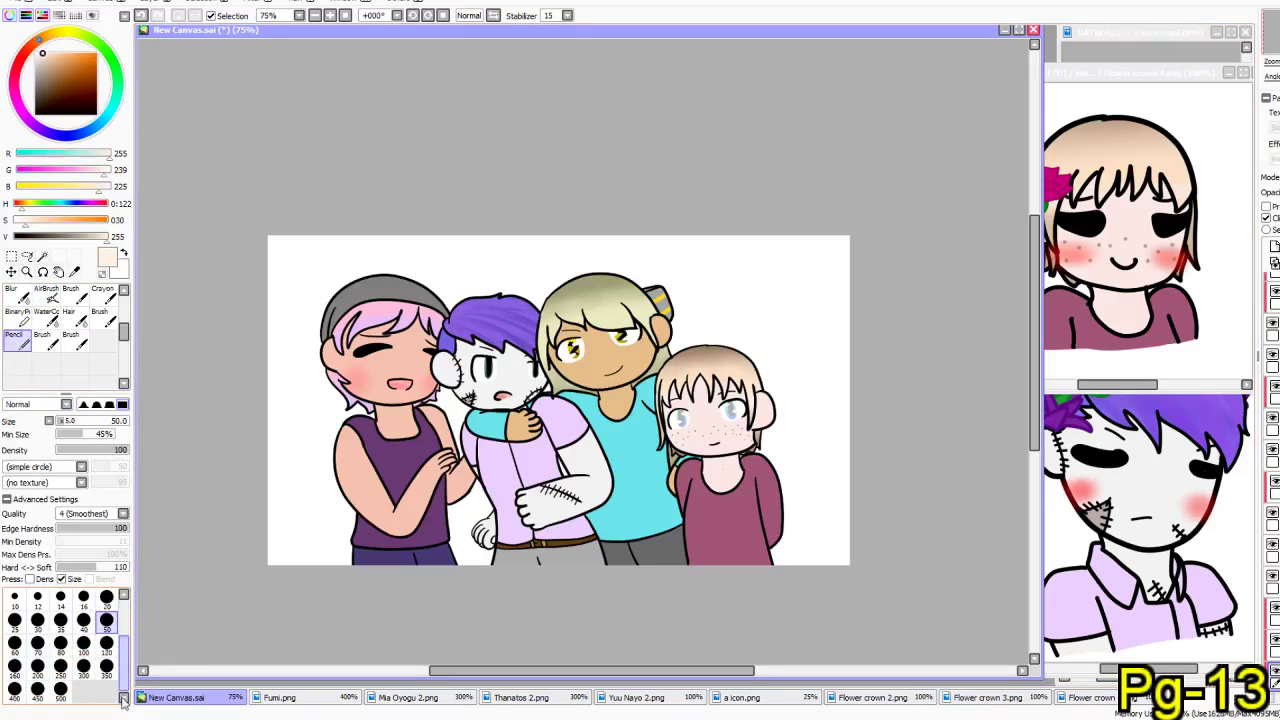
left_click(60, 688)
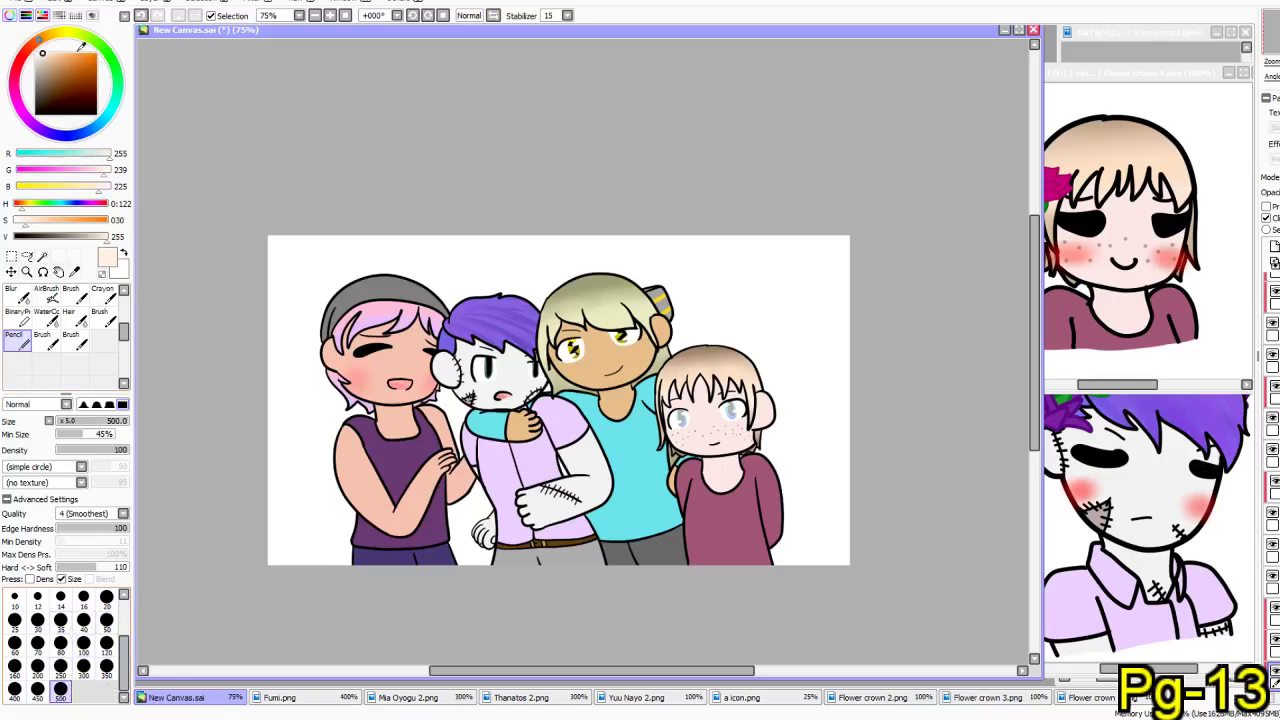
left_click(19, 103)
left_click(68, 53)
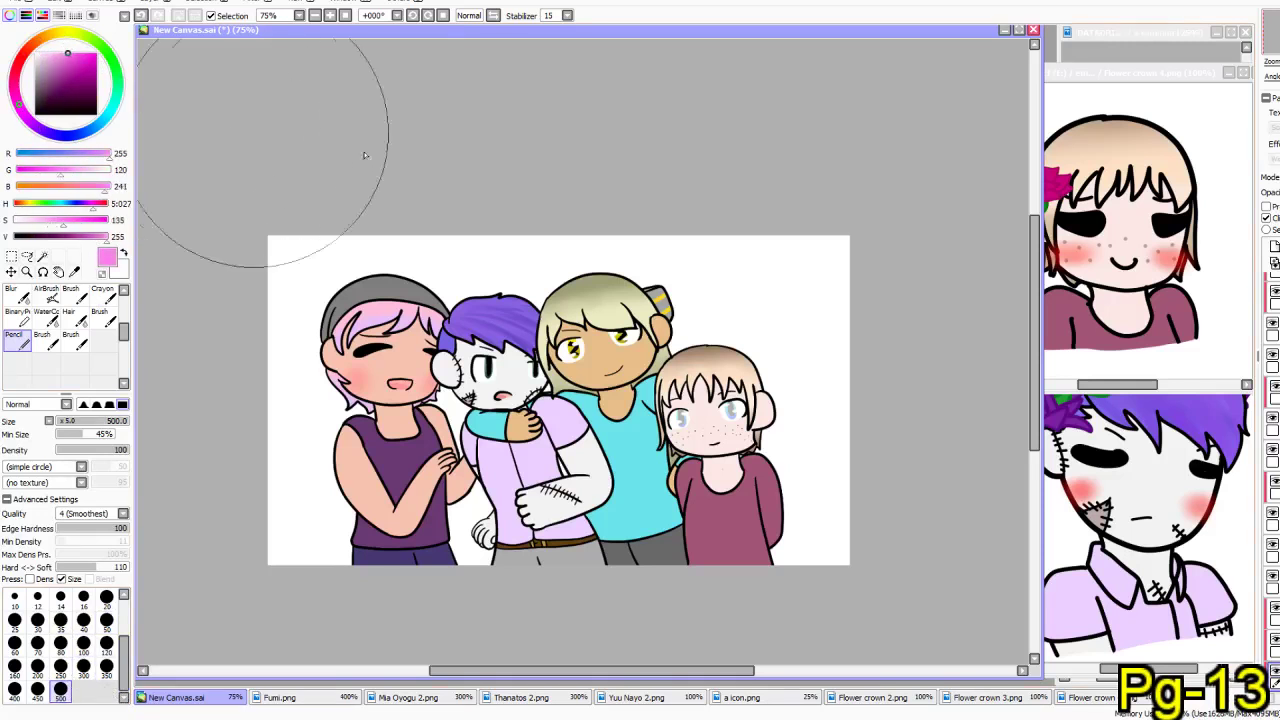
left_click_drag(780, 205, 786, 471)
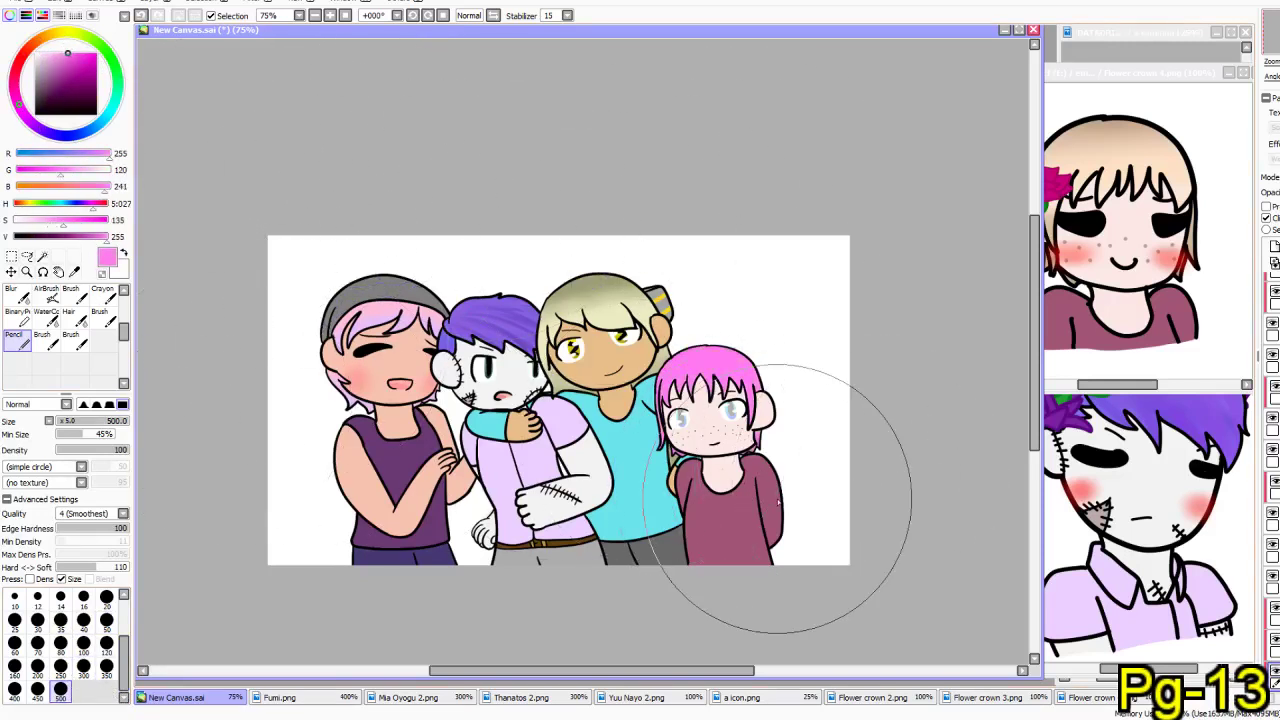
key("ctrl+z")
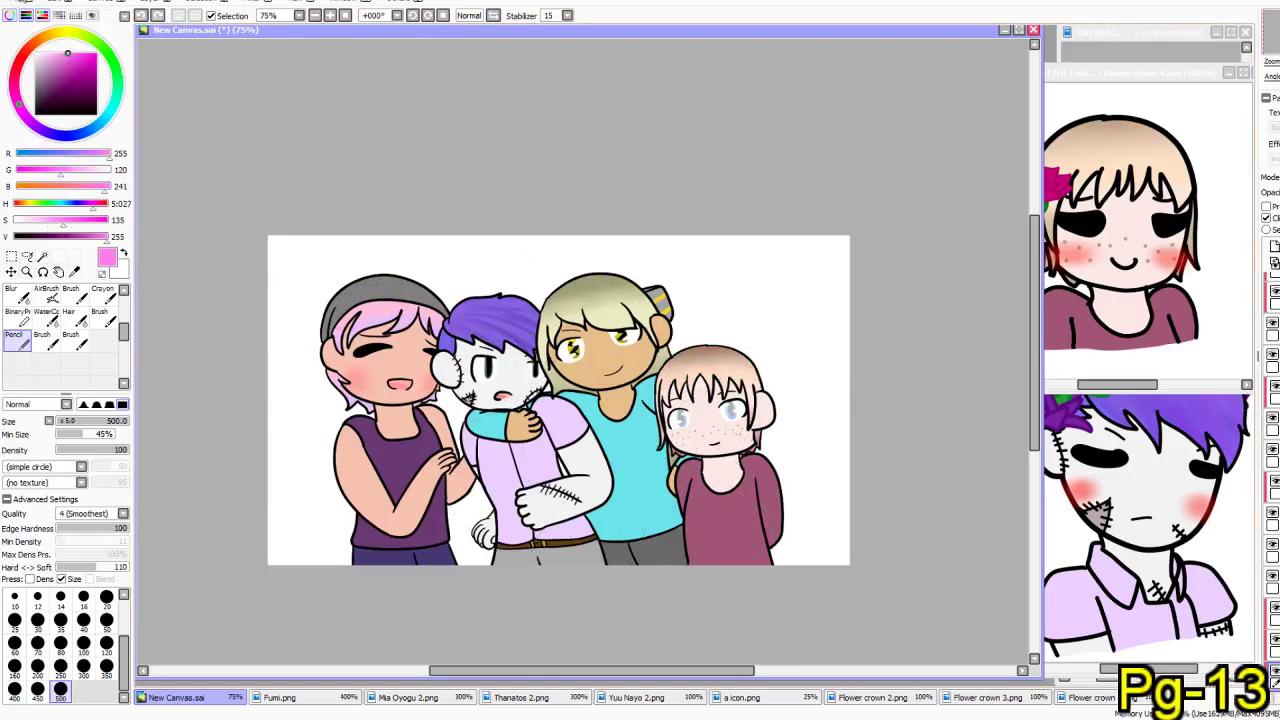
- Save the drawing under the new file name Group picture.sai
left_click(34, 100)
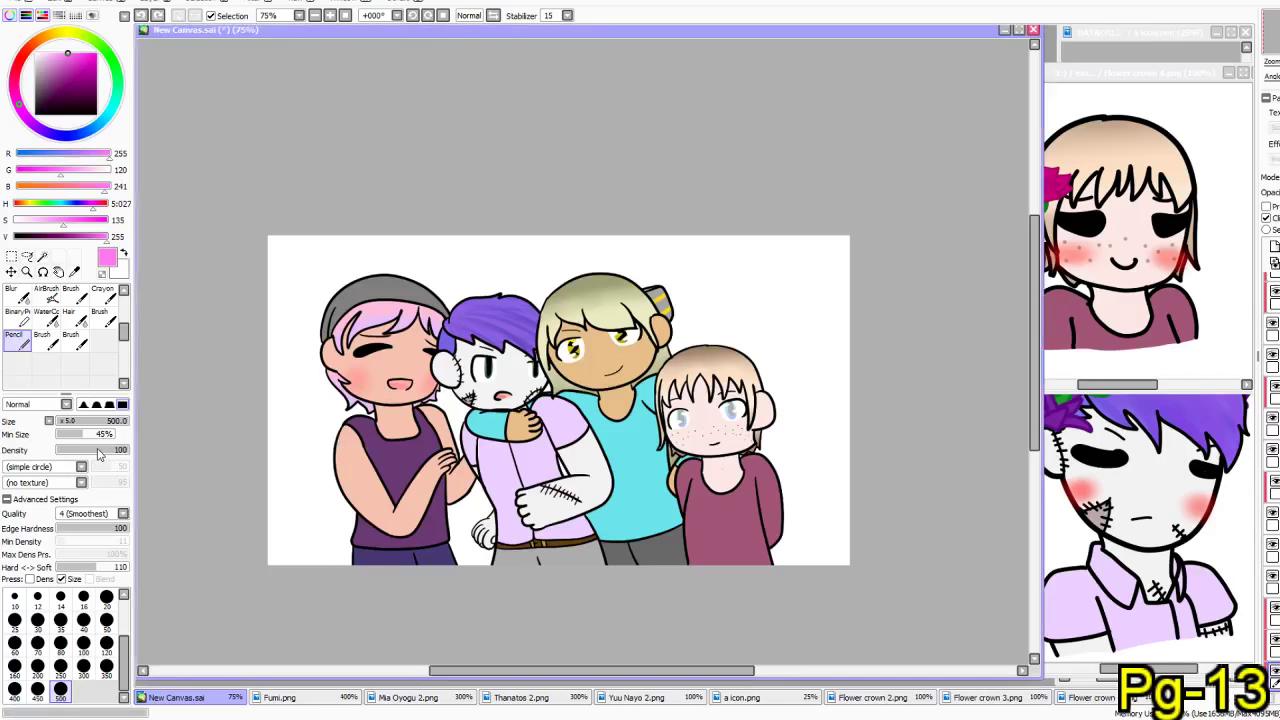
left_click(38, 99)
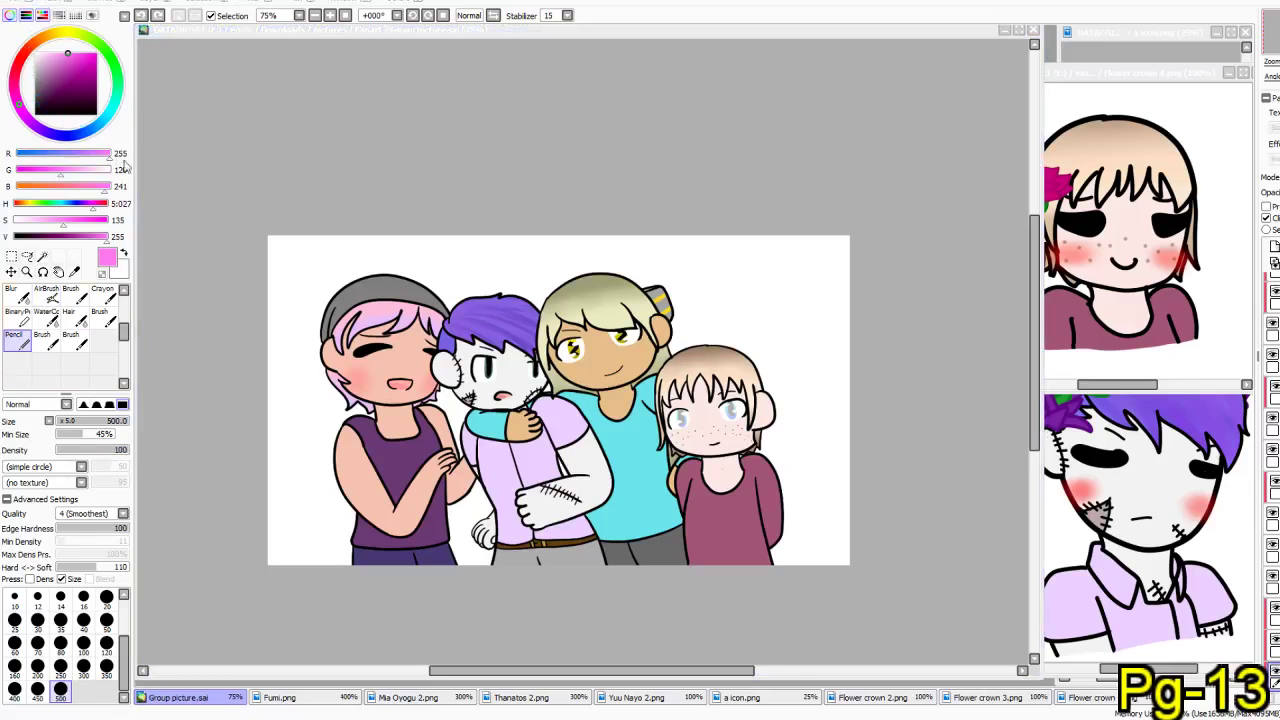